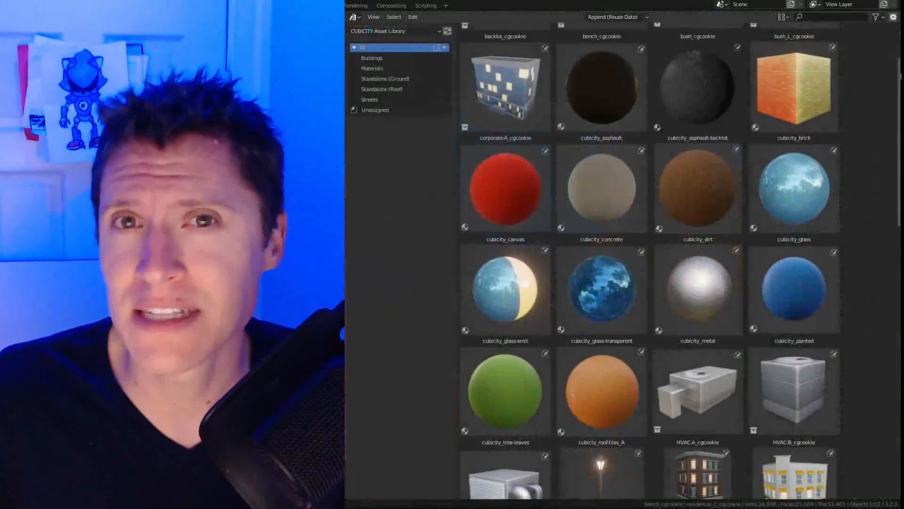
Browse the CUBICITY asset library's previews, and examine the assembled night-time city block up close.
left_click_drag(901, 76, 875, 200)
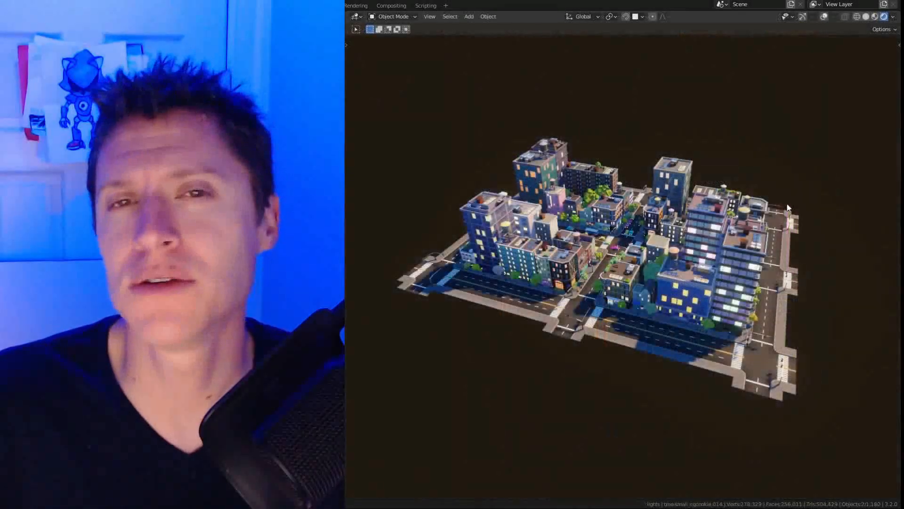
middle_click_drag(779, 212, 726, 253)
scroll(707, 262, "up", 6)
middle_click_drag(671, 274, 680, 344)
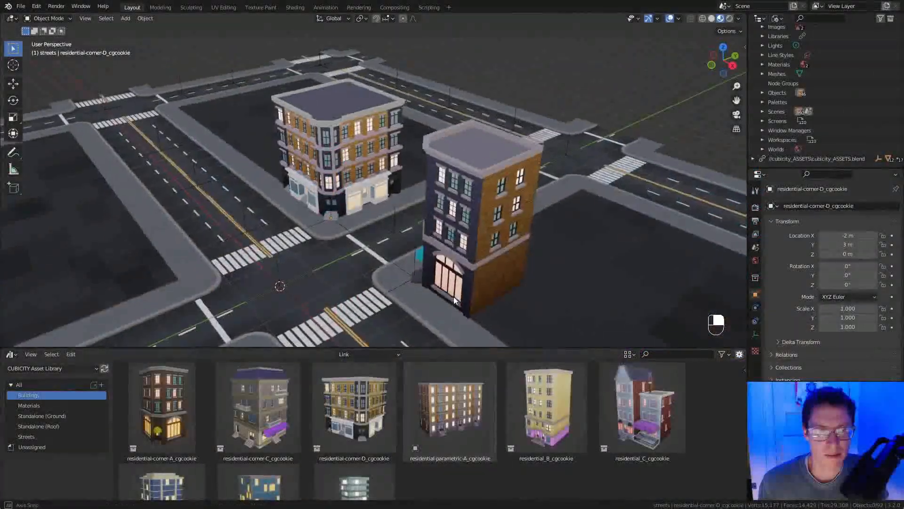
Place the residential-parametric-A_cgcookie building from the asset library on the block next to the corner building.
middle_click_drag(454, 300, 438, 346)
left_click_drag(446, 404, 368, 240)
middle_click_drag(450, 273, 485, 154)
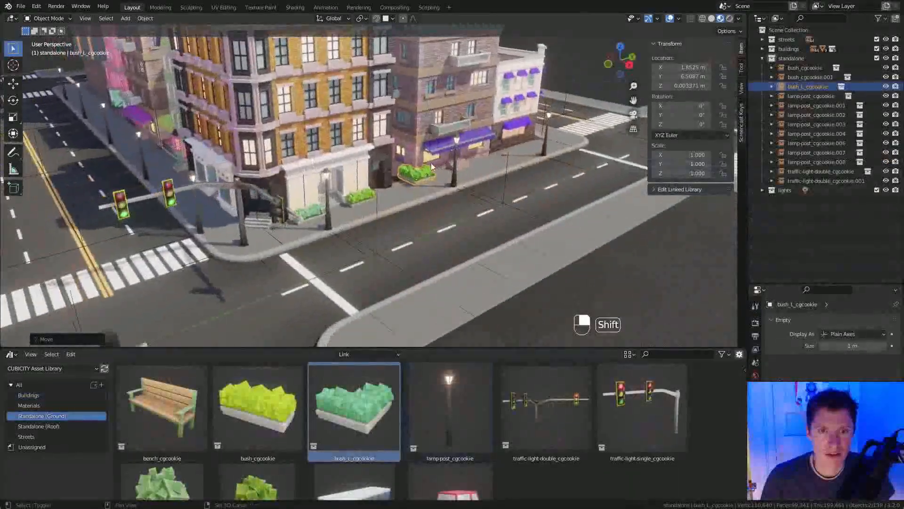
Add the tree-small_cgcookie asset to the scene and position it on the sidewalk near the street corner.
scroll(287, 471, "down", 3)
left_click(287, 476)
left_click_drag(267, 456, 287, 230)
key("g")
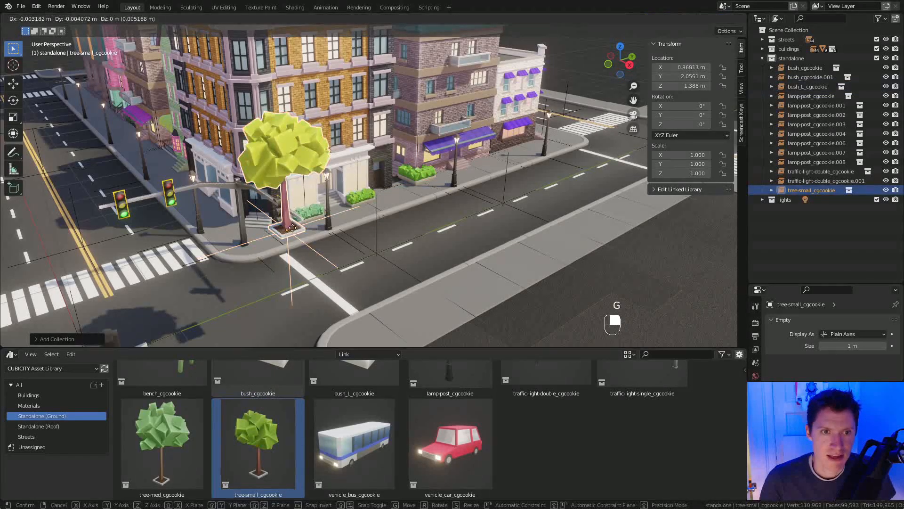
left_click(311, 229)
key("KP_Decimal")
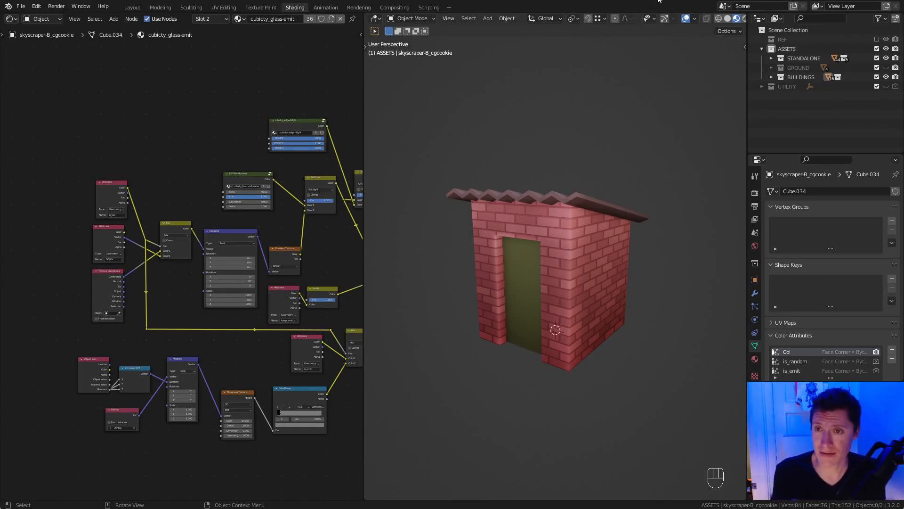
Expand the STANDALONE and roof-access_cgcookie collections while viewing the brick roof-access hut.
middle_click_drag(582, 104, 601, 136, "ctrl")
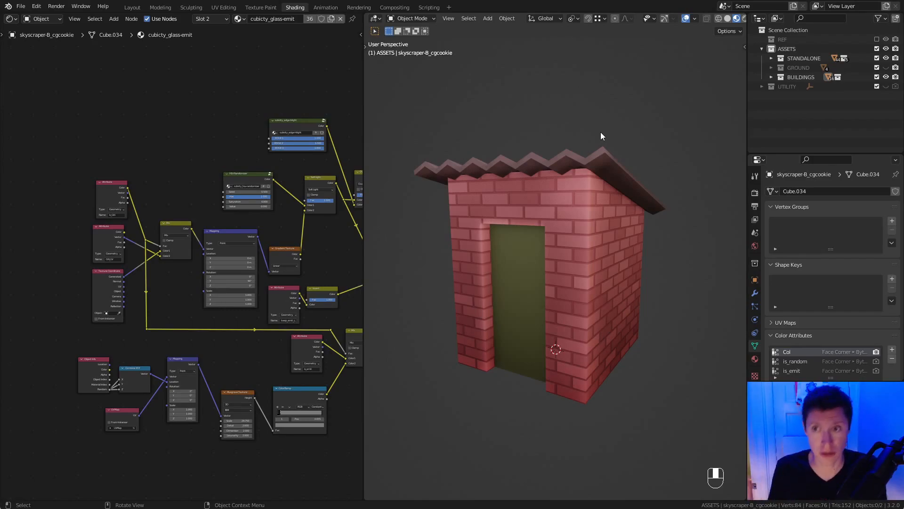
left_click(771, 59)
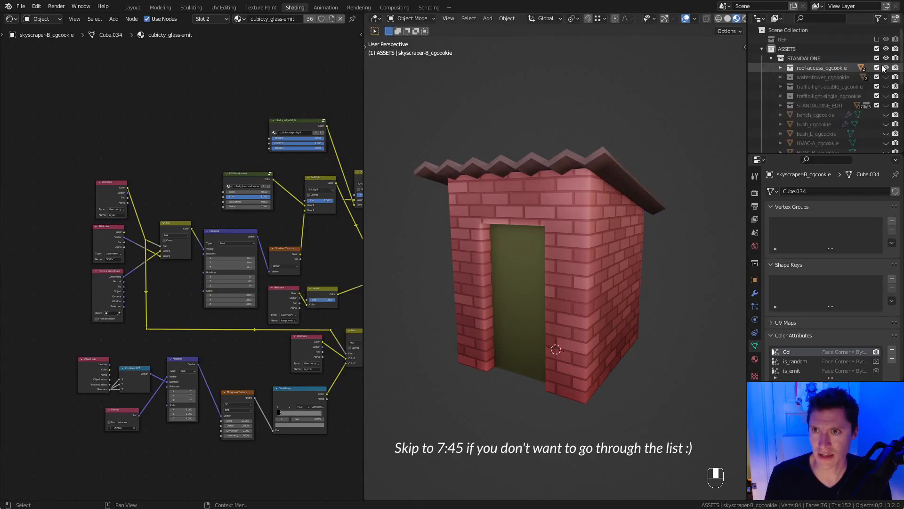
middle_click_drag(621, 159, 631, 153)
left_click(781, 68)
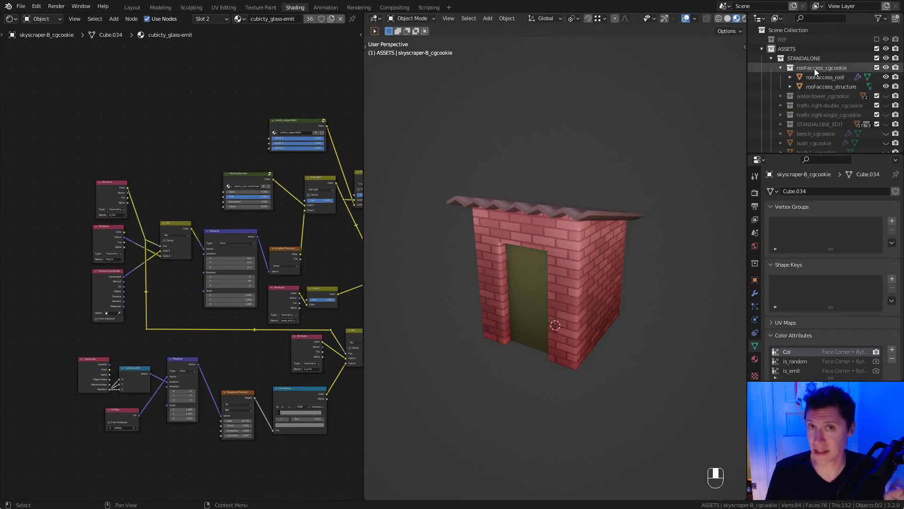
Make a linked duplicate of the roof-access roof and structure, offset in the negative X direction, and inspect its colour variation.
left_click(595, 240)
left_click(585, 210, "shift")
middle_click_drag(636, 137, 628, 165, "ctrl")
key("alt+d")
key("x")
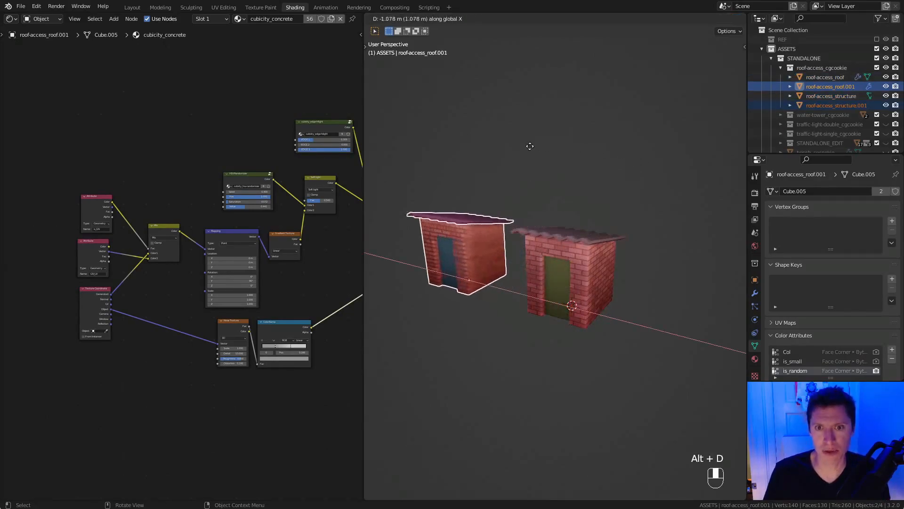
left_click(519, 145)
middle_click_drag(552, 169, 626, 204, "shift")
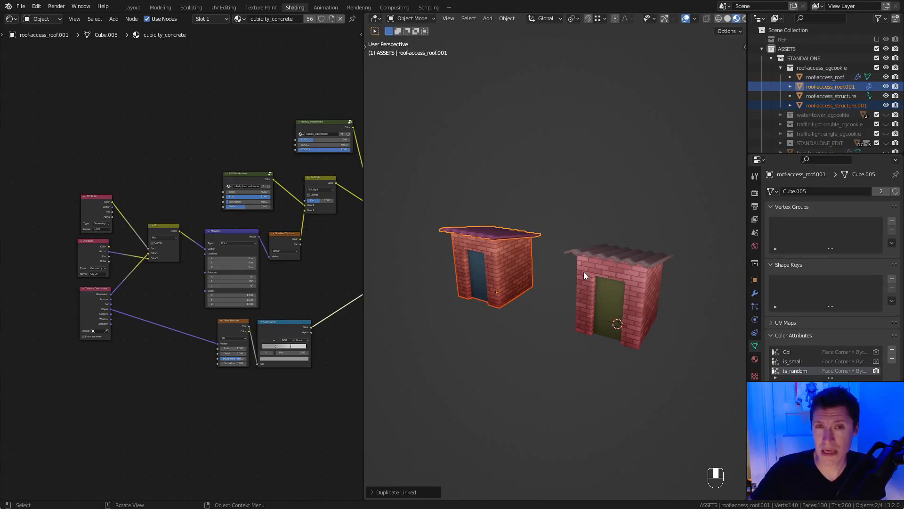
scroll(520, 261, "up", 5)
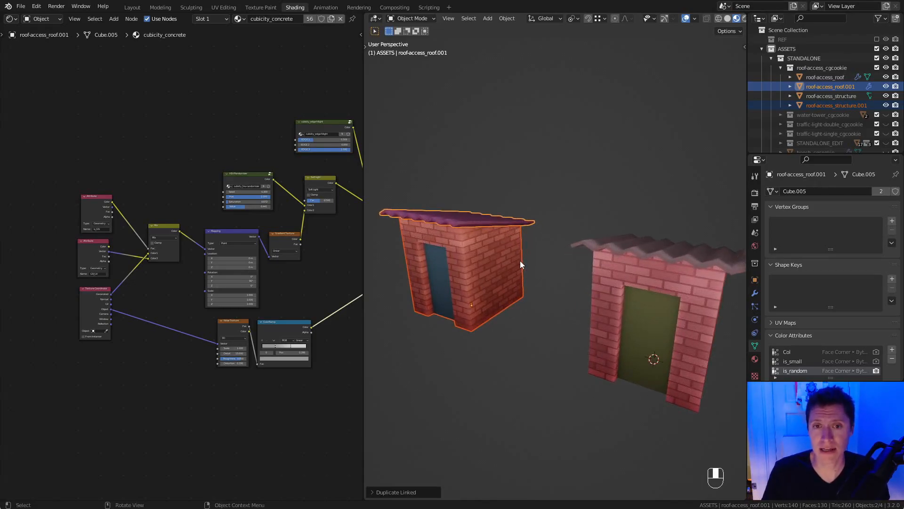
middle_click_drag(520, 261, 490, 270)
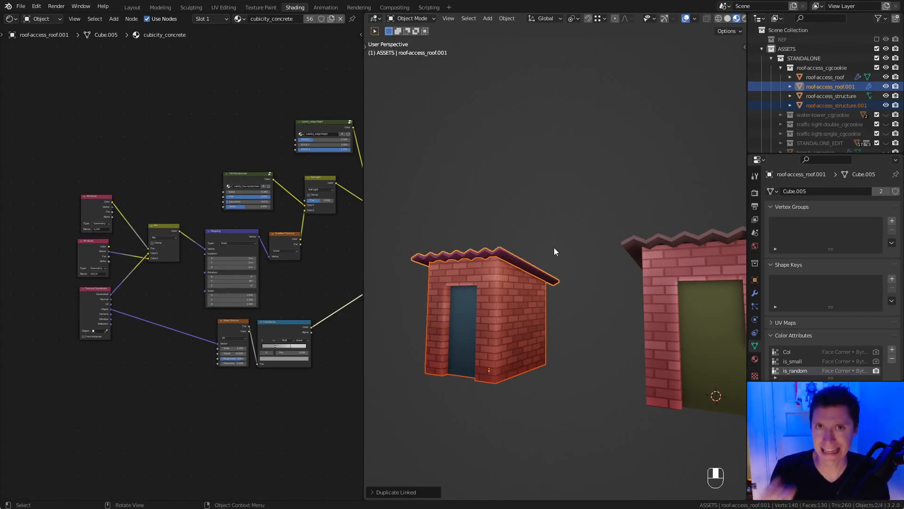
Delete the duplicated roof-access roof and structure.
left_click(521, 264)
left_click(505, 274, "shift")
key("x")
left_click(497, 259)
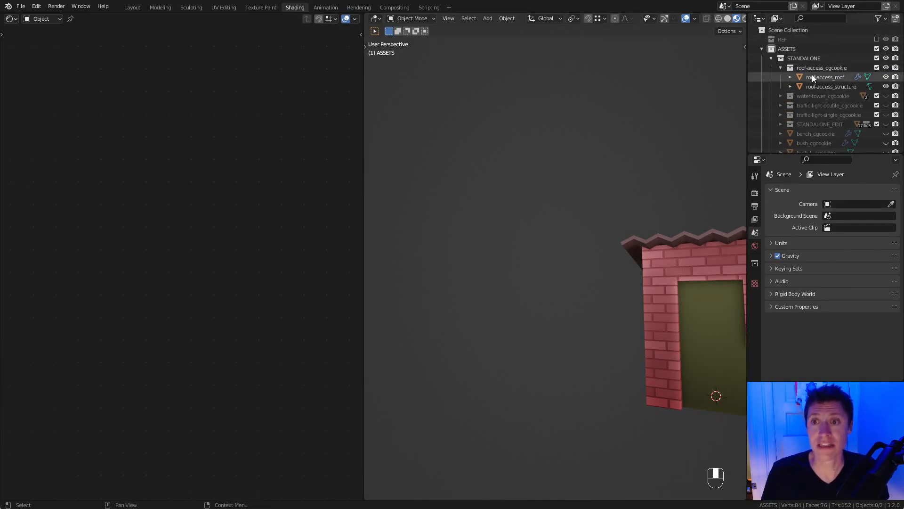
Collapse and hide the roof-access_cgcookie collection, and show the water-tower_cgcookie collection instead.
left_click(780, 67)
left_click(886, 76, "ctrl")
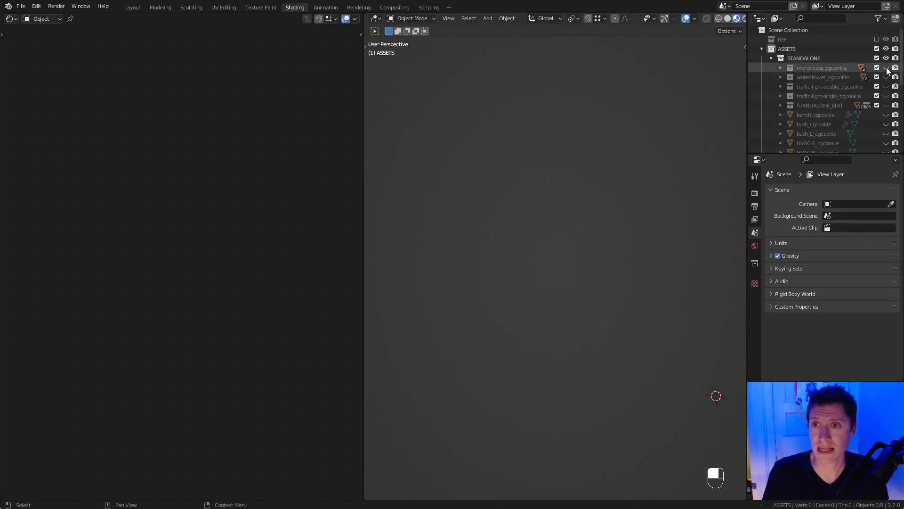
middle_click_drag(678, 154, 684, 188)
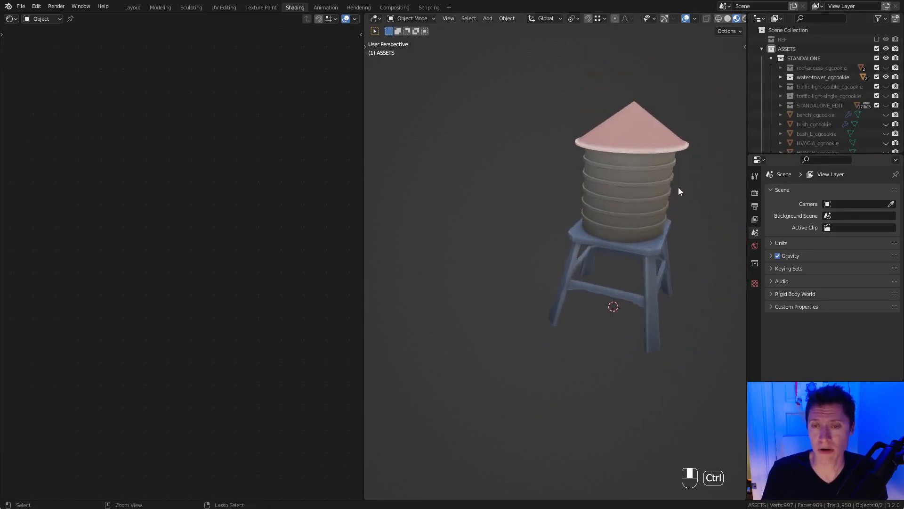
Make a linked duplicate of the whole water tower beside the original, and delete that duplicate.
left_click(631, 239)
left_click(661, 233, "shift")
key("alt+d")
left_click(517, 215)
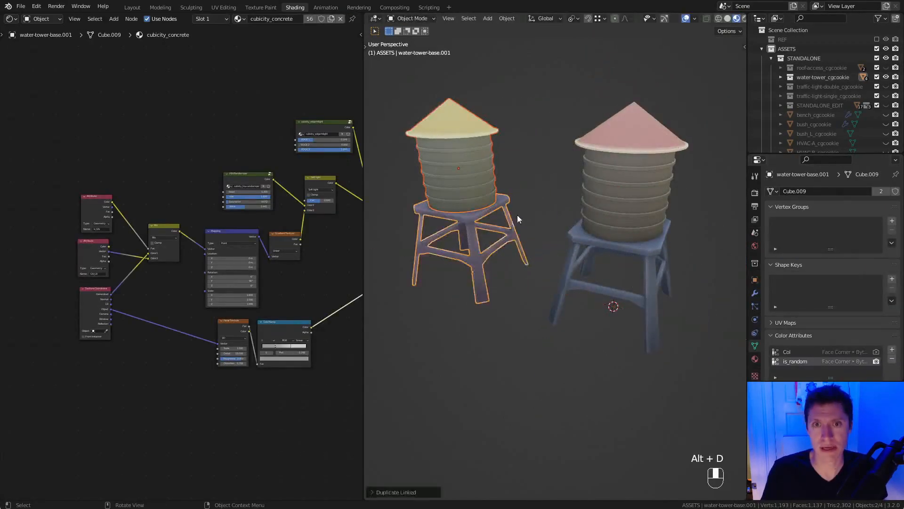
key("x")
left_click(603, 175)
Hide the water-tower_cgcookie collection and show the traffic-light-double_cgcookie collection in its place.
left_click(886, 77)
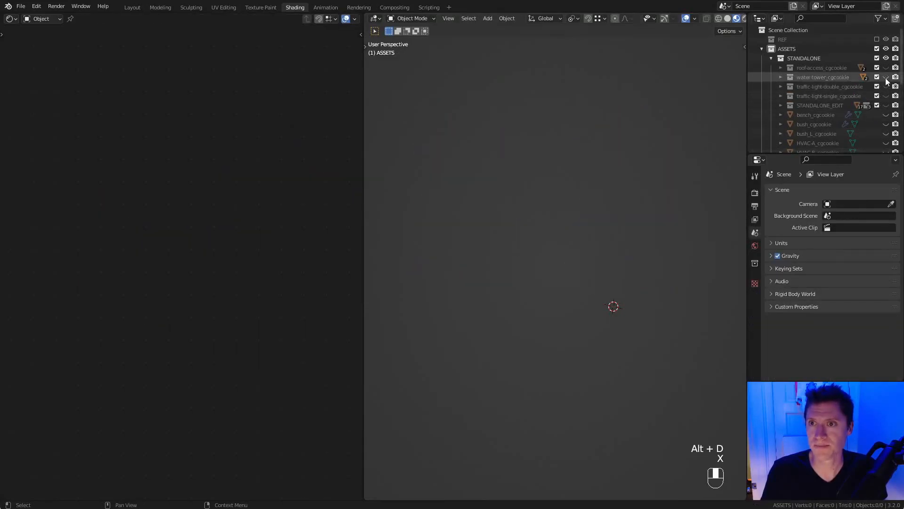
left_click(886, 87)
middle_click_drag(677, 185, 596, 202)
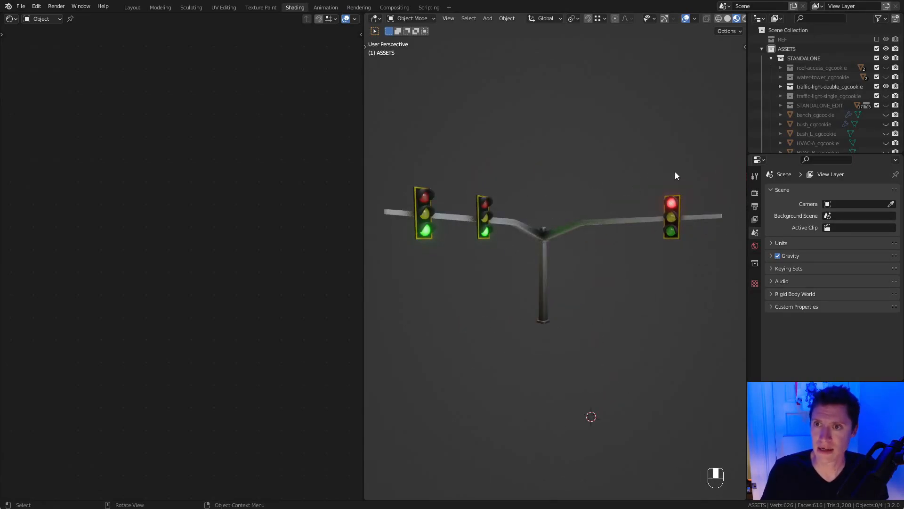
Hide the double traffic light, show the traffic-light-single_cgcookie collection and centre the view on it.
left_click(885, 87)
middle_click_drag(617, 236, 555, 195)
key("KP_Decimal")
key("a")
key("KP_Decimal")
key("a")
key("a")
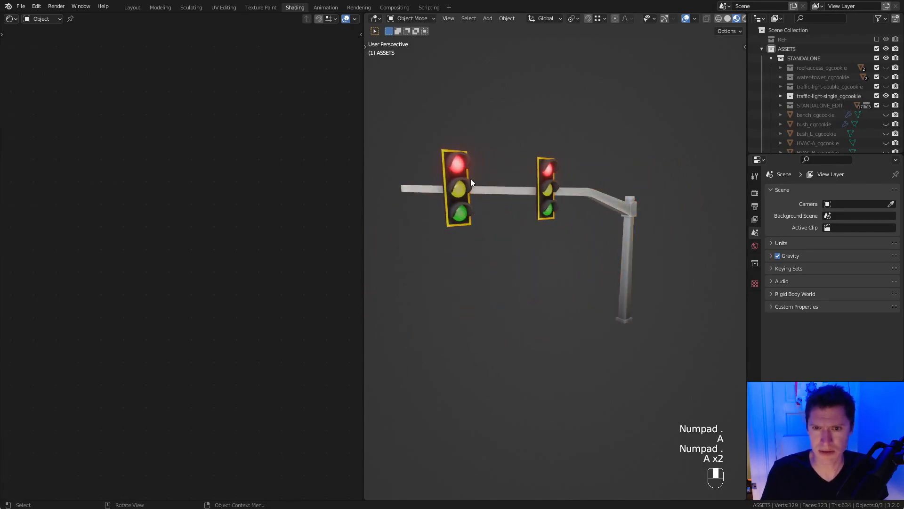
Hide the traffic-light-single_cgcookie collection and briefly look inside the STANDALONE_EDIT collection.
left_click(886, 96)
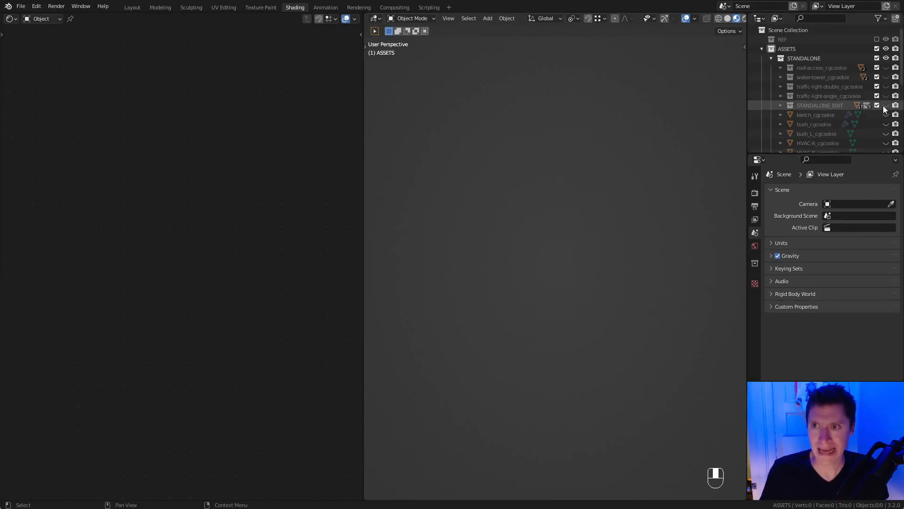
scroll(824, 117, "down", 2)
left_click(781, 86)
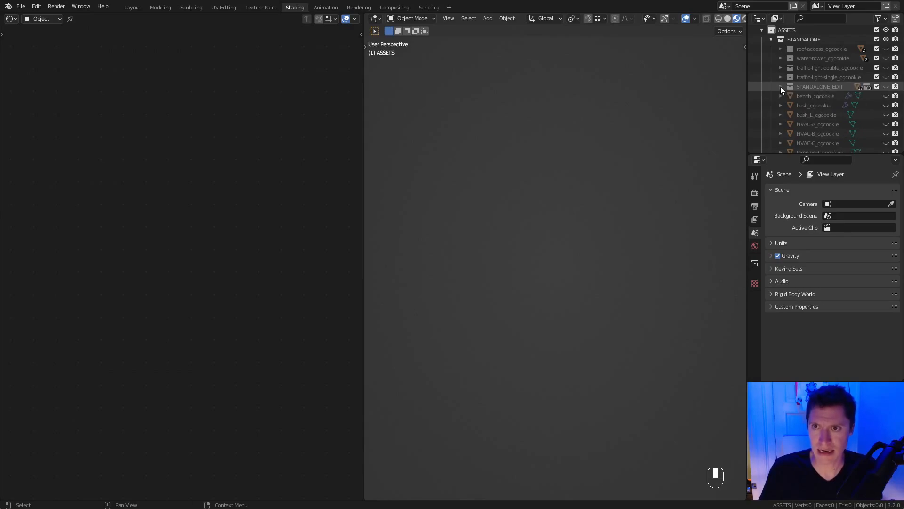
left_click(781, 86)
Show the bench_cgcookie object, select it and frame it in the view.
left_click(887, 96)
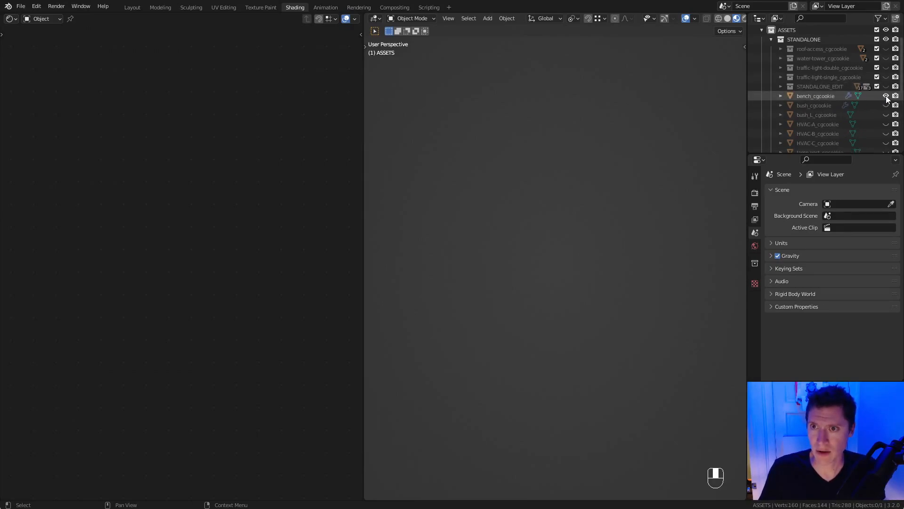
key("a")
key("s")
left_click(597, 211)
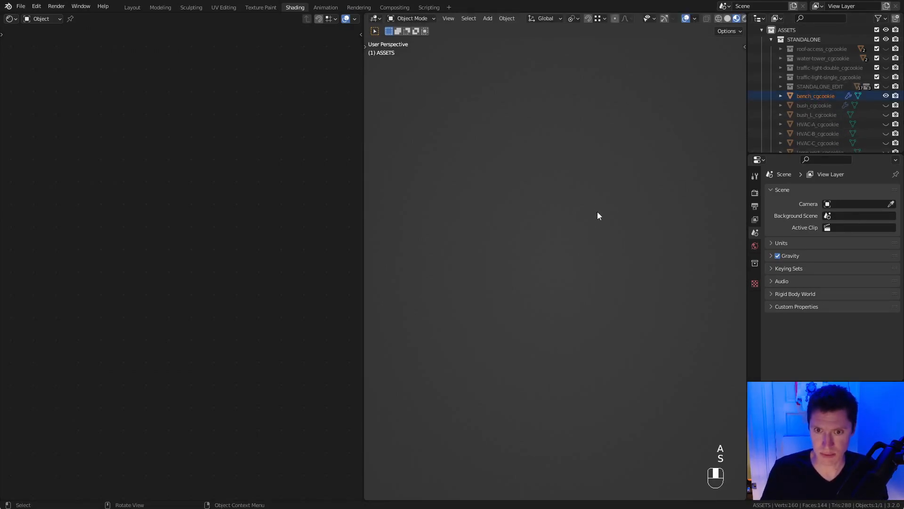
key("KP_Decimal")
middle_click_drag(618, 216, 604, 243, "shift")
scroll(604, 217, "down", 1)
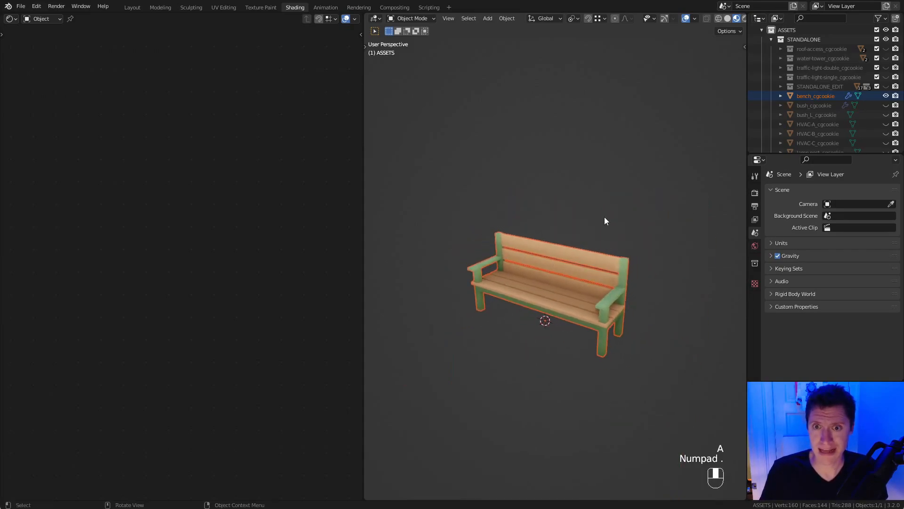
Make a linked duplicate of the bench beside the original, and delete that duplicate.
key("alt+d")
left_click(455, 230)
scroll(541, 222, "up", 3, "ctrl")
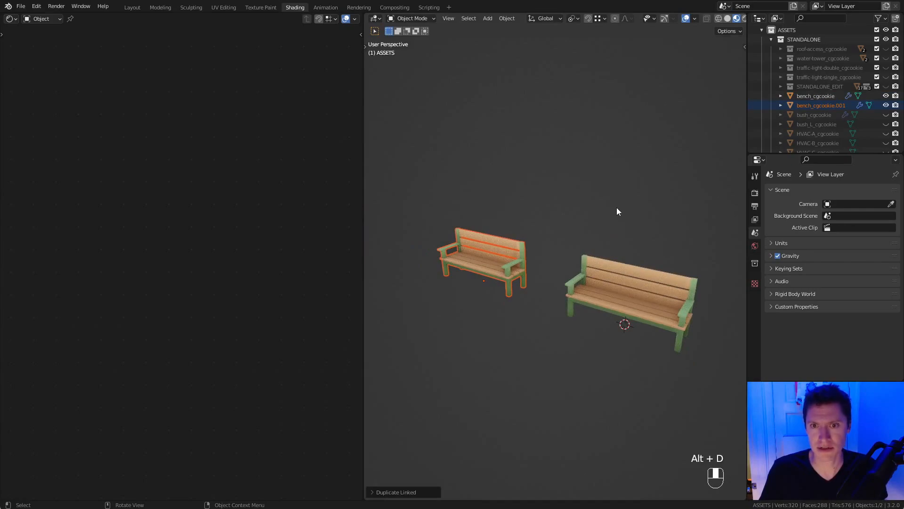
key("x")
left_click(582, 220)
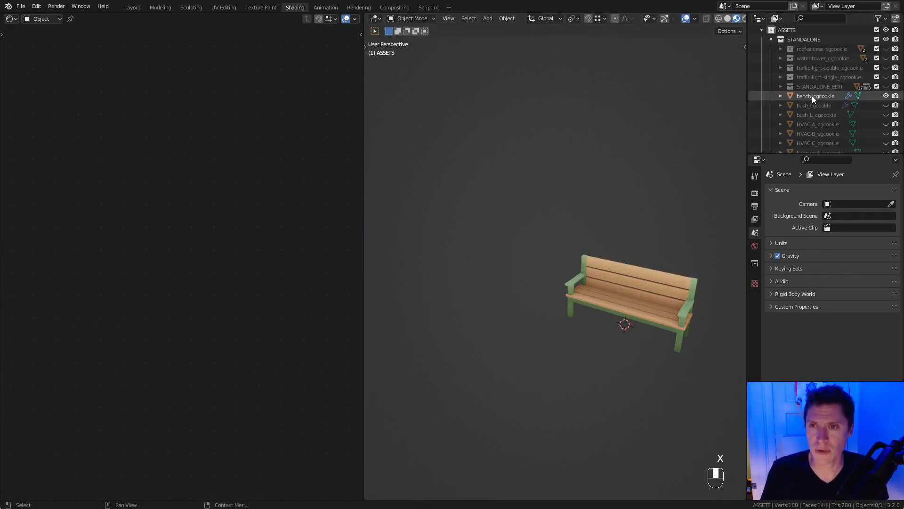
Hide the bench and show both planter objects, bush_cgcookie and bush_L_cgcookie.
left_click(885, 95)
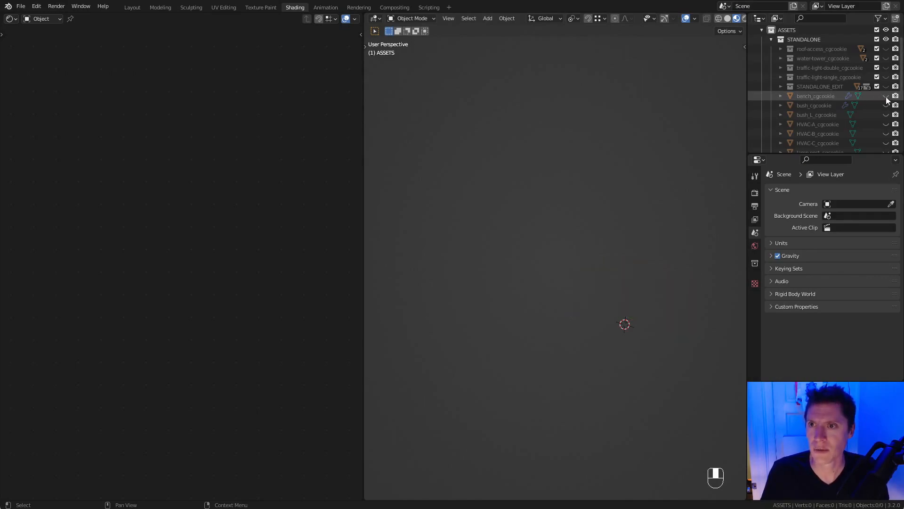
left_click(886, 105)
middle_click_drag(592, 320, 646, 257)
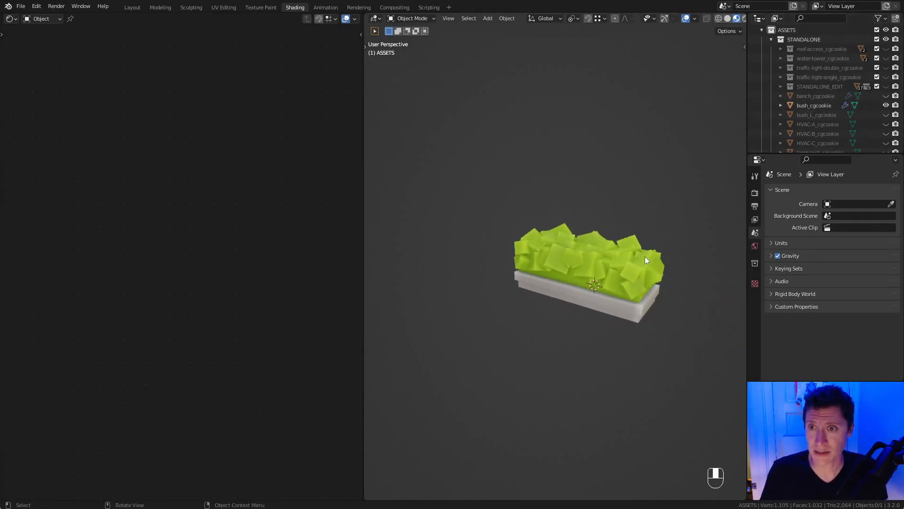
left_click(886, 114)
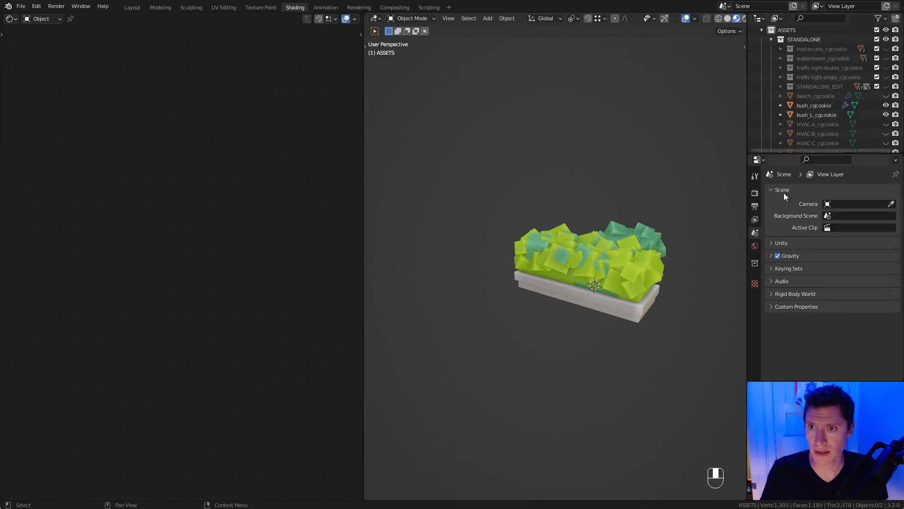
Move bush_L_cgcookie in the negative X direction until it stands clear of the straight bush planter.
left_click(637, 221)
key("g")
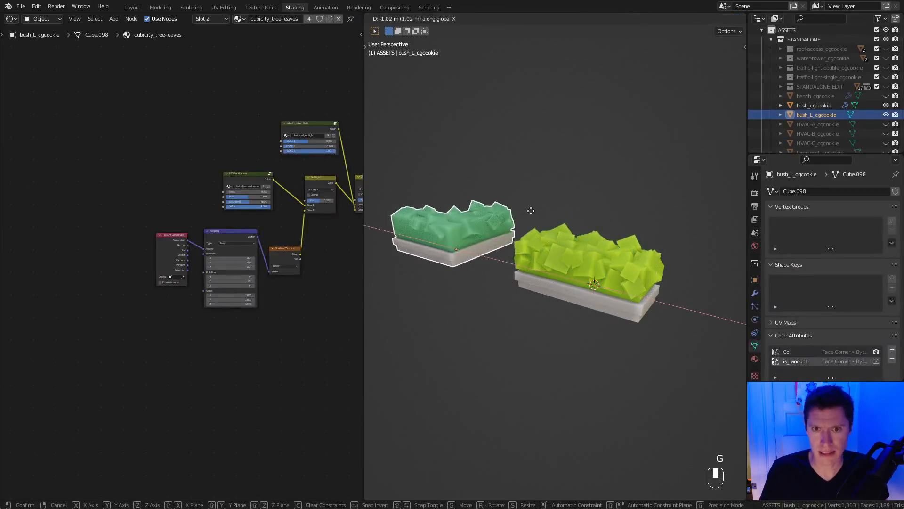
left_click(504, 229)
middle_click_drag(505, 224, 485, 247, "shift")
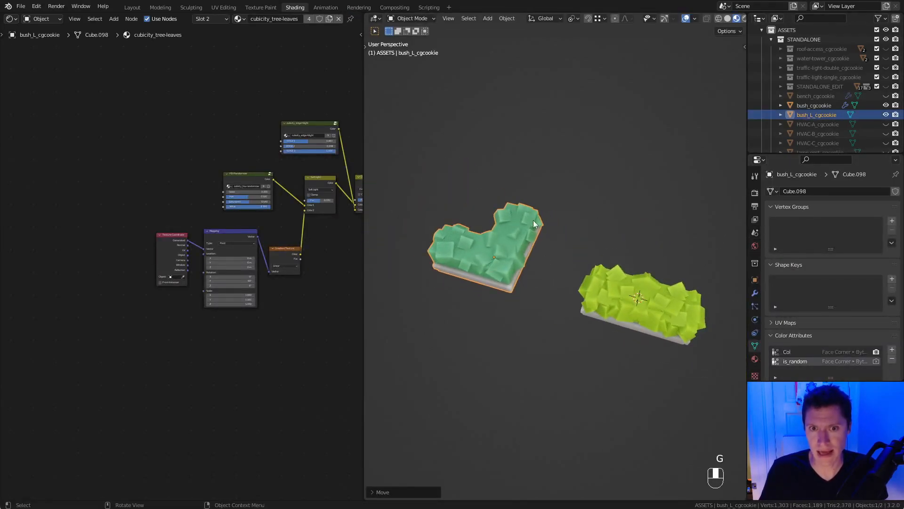
middle_click_drag(533, 220, 550, 197)
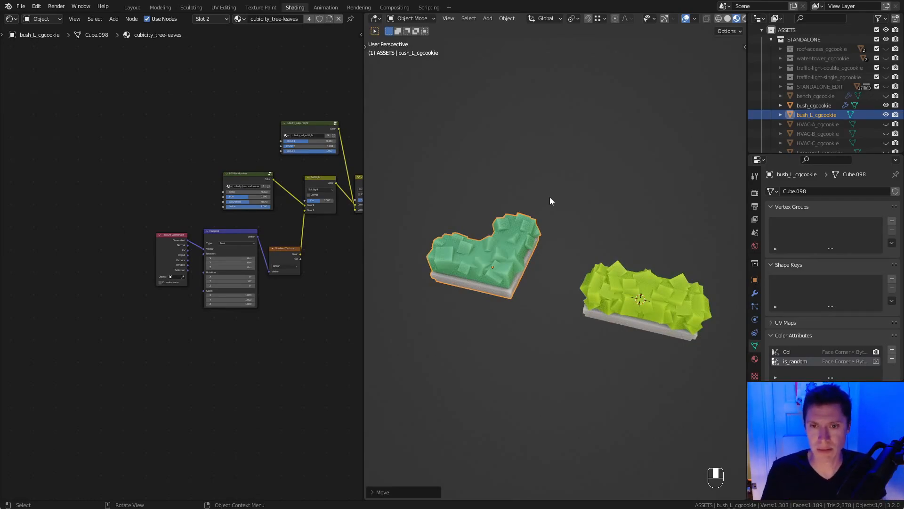
Make linked duplicates of both bush planters behind the originals, and delete the two duplicates.
left_click(621, 285, "shift")
middle_click_drag(620, 277, 618, 236, "ctrl")
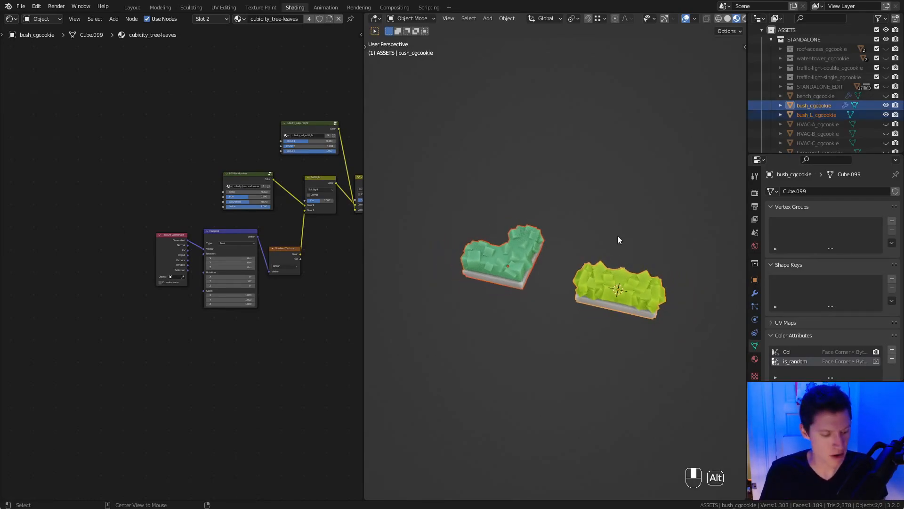
key("alt+d")
left_click(621, 161)
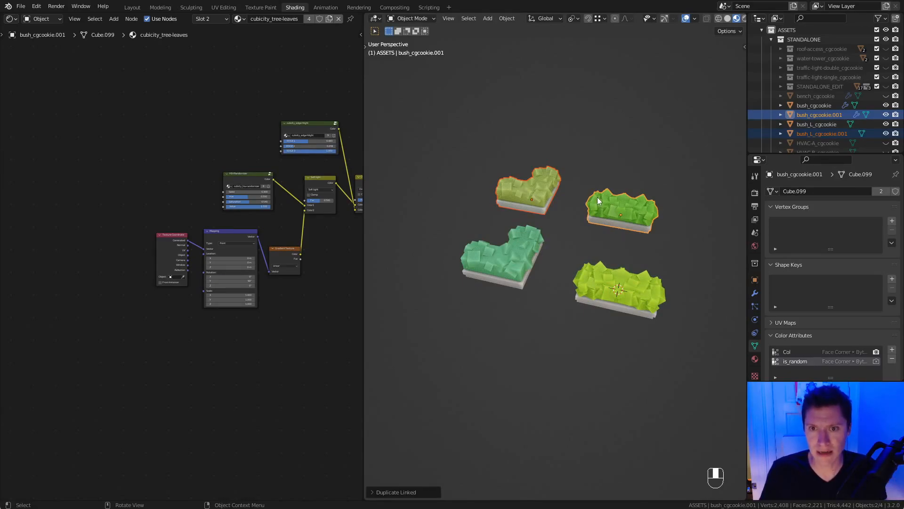
key("x")
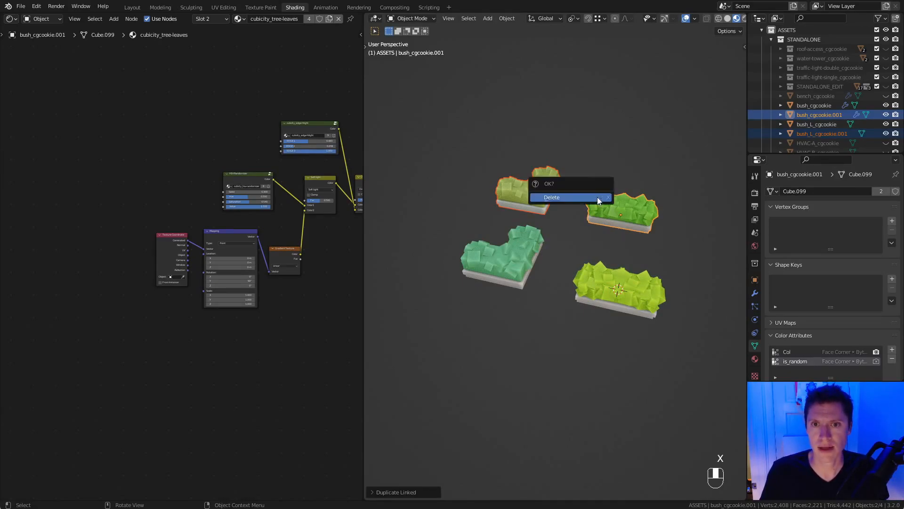
left_click(597, 197)
Clear the location of bush_L_cgcookie and hide both bush planters.
left_click(537, 257)
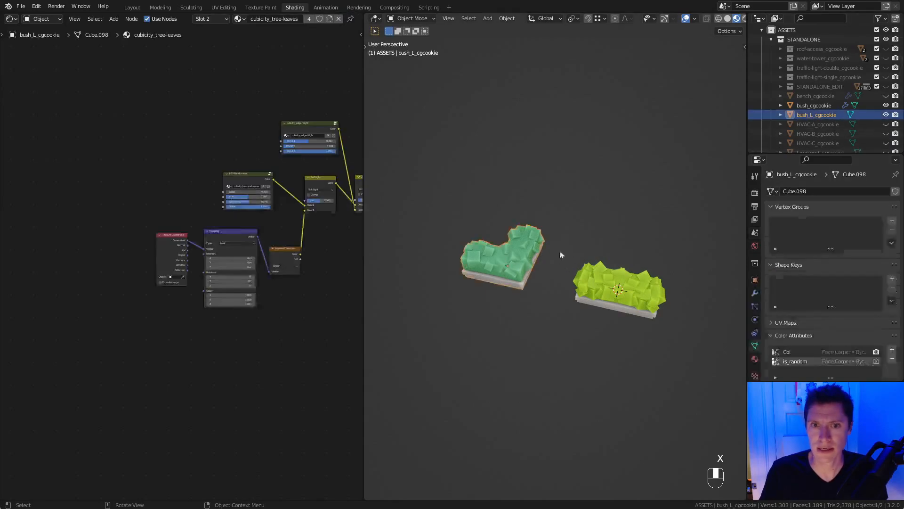
key("alt+g")
middle_click_drag(638, 226, 600, 220, "shift")
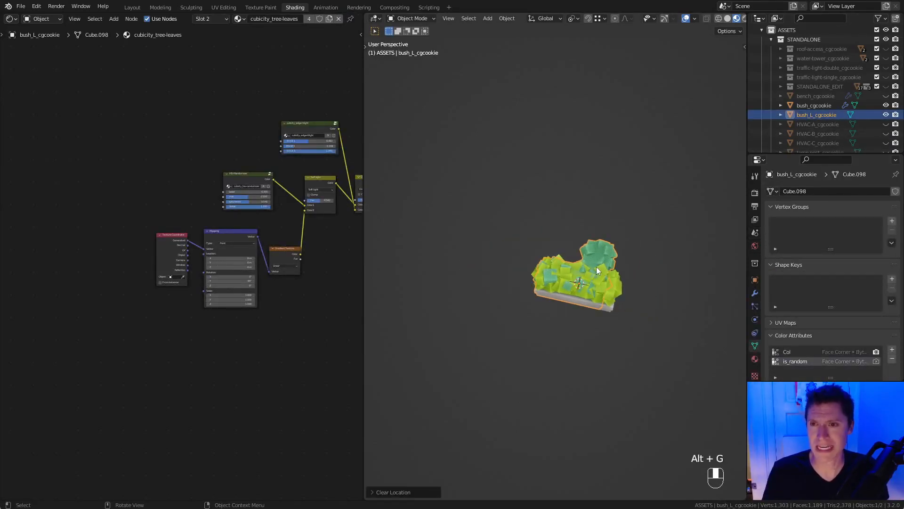
left_click(886, 115)
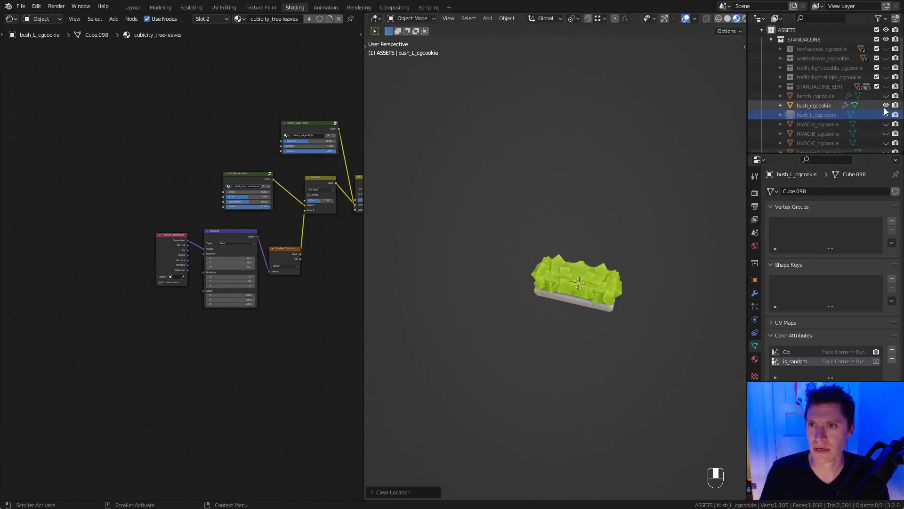
left_click(886, 105)
Show HVAC-A_cgcookie and HVAC-B_cgcookie, and clear the location of both units.
left_click(886, 123)
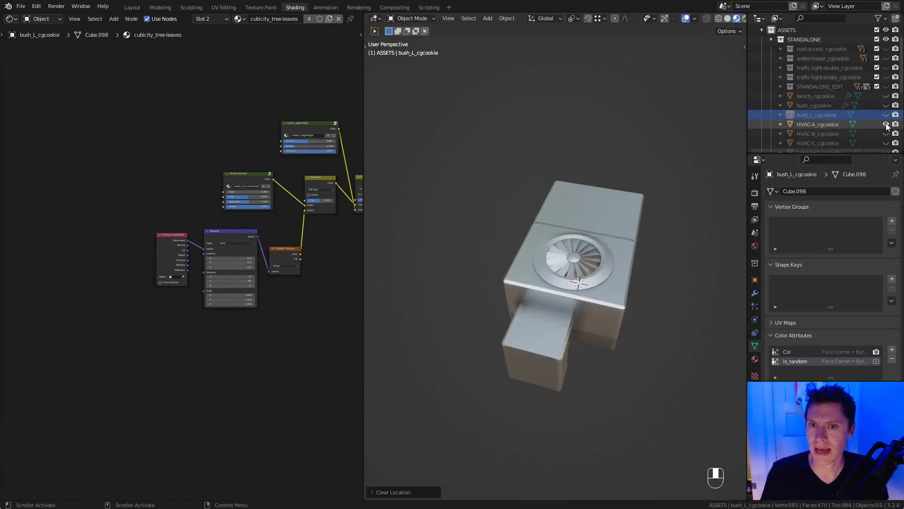
left_click(886, 134)
middle_click_drag(746, 209, 684, 180, "shift")
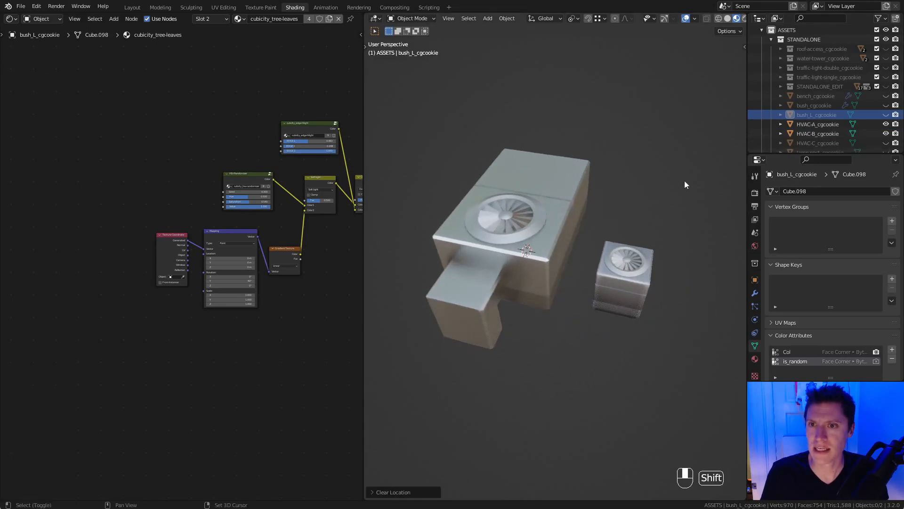
left_click(638, 280)
key("alt+g")
left_click(578, 192)
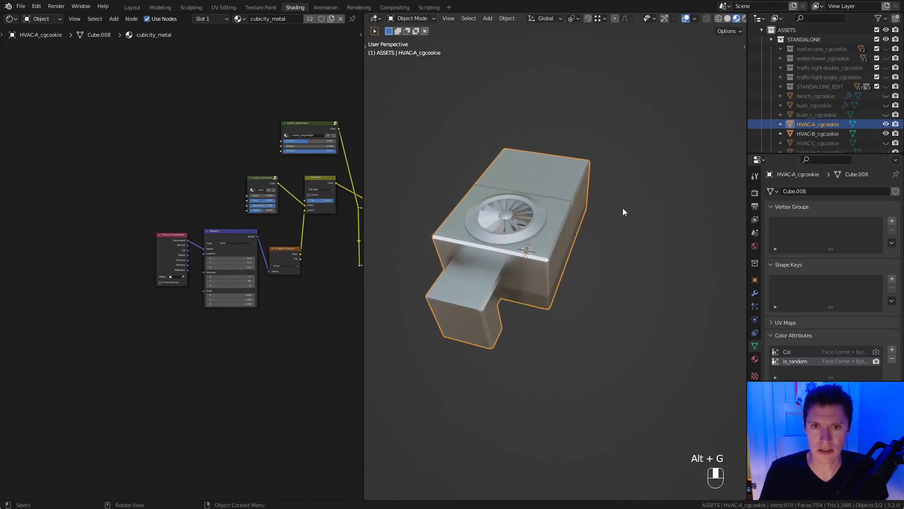
key("alt+g")
Swap the two visible HVAC units for HVAC-C_cgcookie, clear its location and view its vents and pipes.
left_click(885, 124)
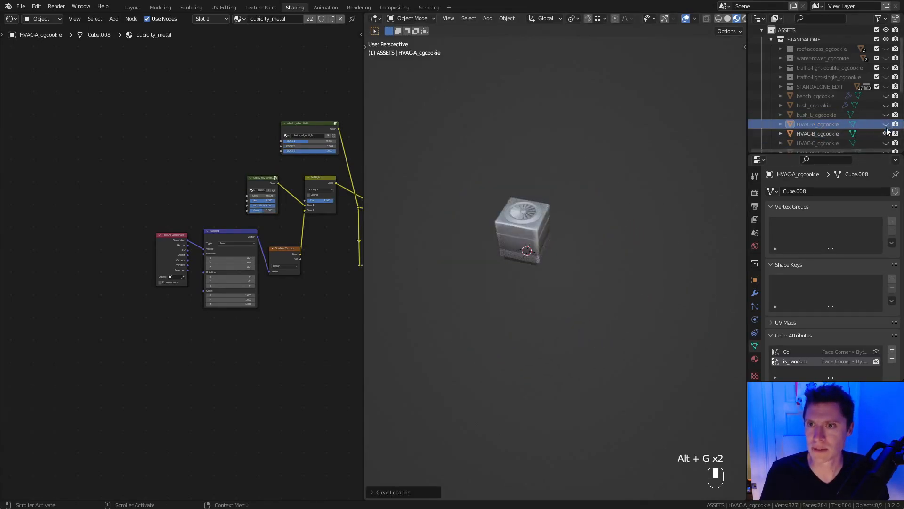
left_click(886, 133)
left_click(886, 142)
left_click(538, 213)
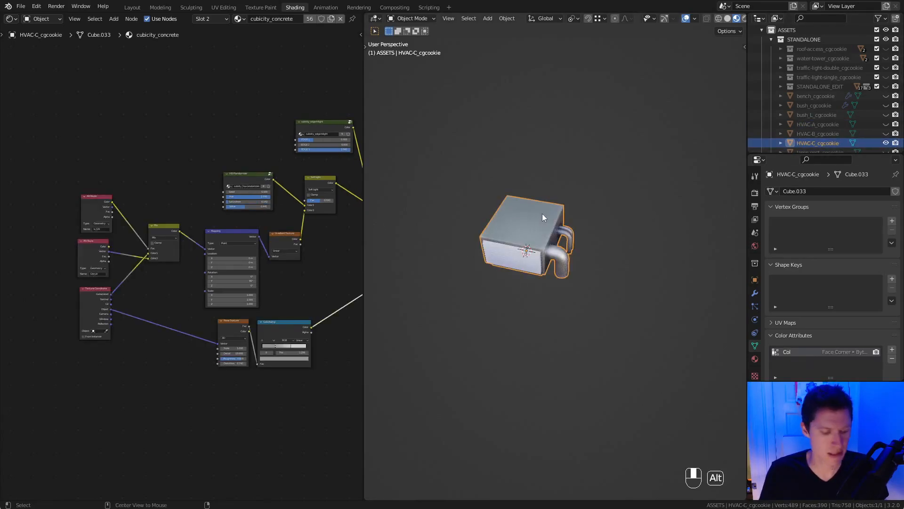
key("alt+g")
scroll(576, 231, "up", 3)
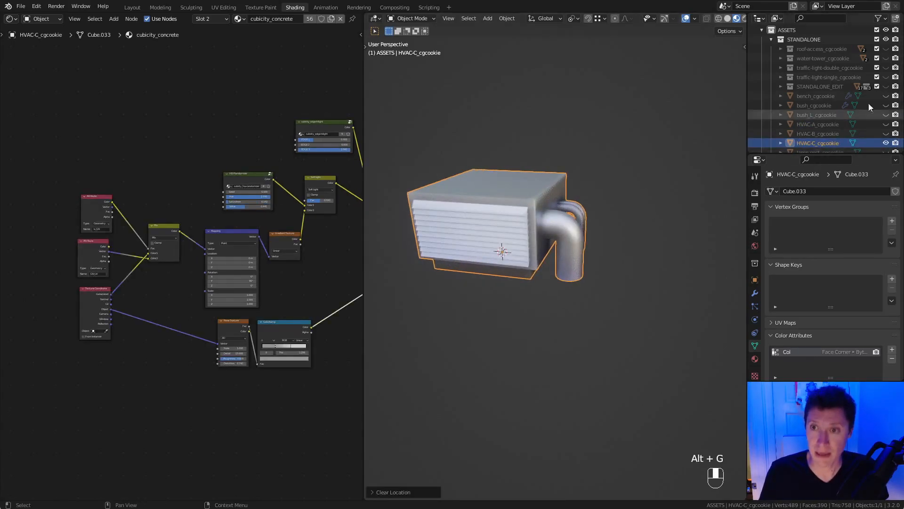
middle_click_drag(606, 201, 478, 201)
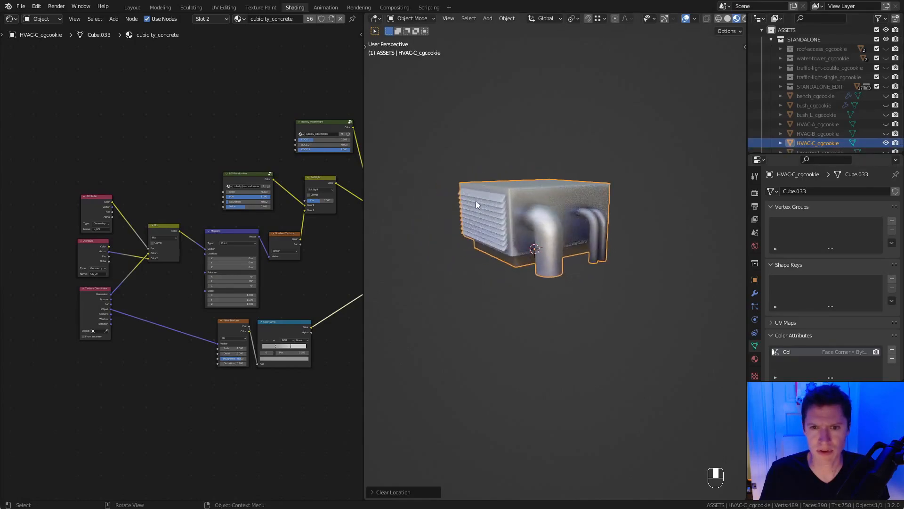
Hide HVAC-C_cgcookie and show lamp-post_cgcookie in full.
left_click(886, 143)
scroll(861, 114, "down", 3)
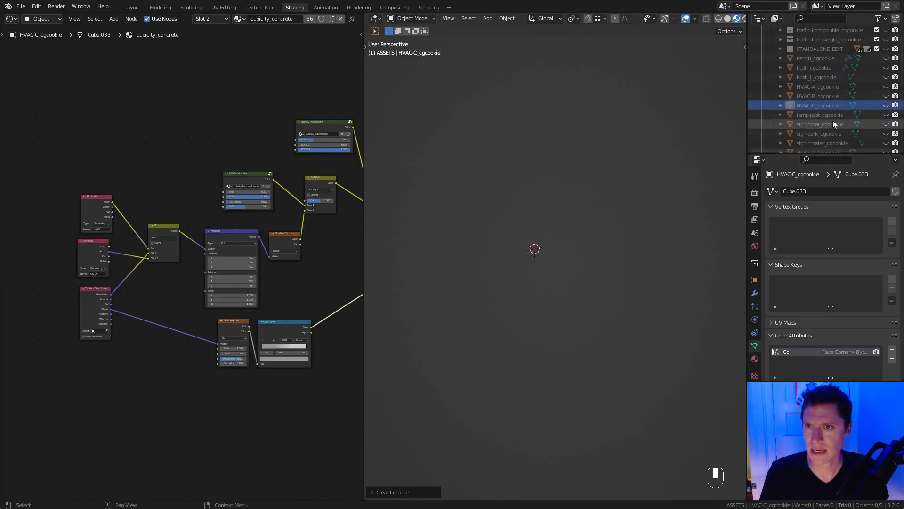
left_click(886, 96)
middle_click_drag(636, 141, 600, 199, "shift")
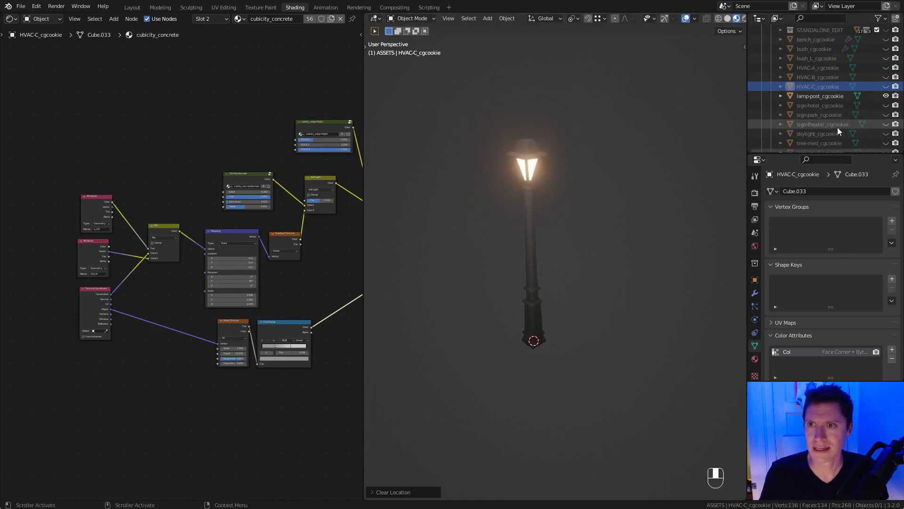
Hide the lamp post and show the hotel, park and theater signs one at a time, keeping only sign-theater_cgcookie visible.
left_click(886, 95)
left_click(886, 105)
middle_click_drag(575, 239, 578, 264, "ctrl")
left_click(886, 105)
left_click(886, 115)
left_click(886, 115)
left_click(886, 124)
left_click(874, 124)
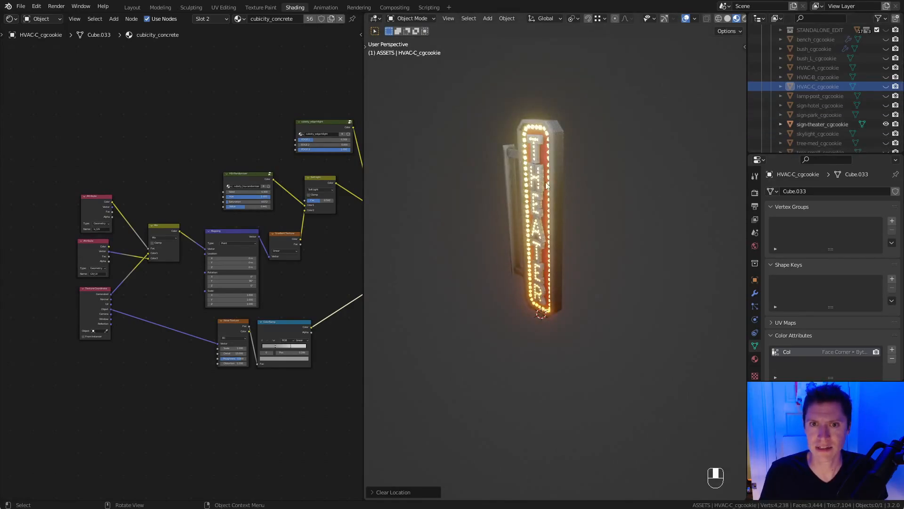
Make a linked duplicate of the theater sign offset along the X axis, compare the two, and delete the duplicate.
middle_click_drag(583, 169, 638, 182)
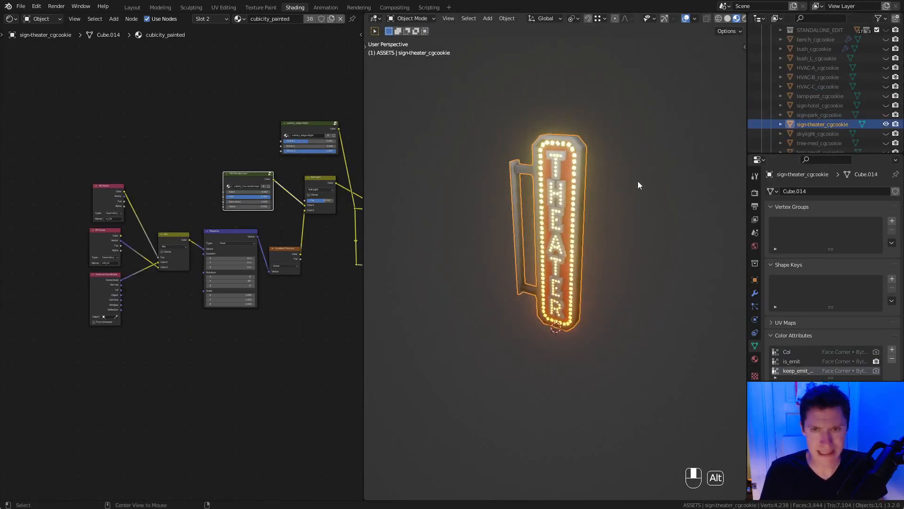
key("alt+d")
key("x")
left_click(568, 177)
middle_click_drag(568, 177, 593, 186, "shift")
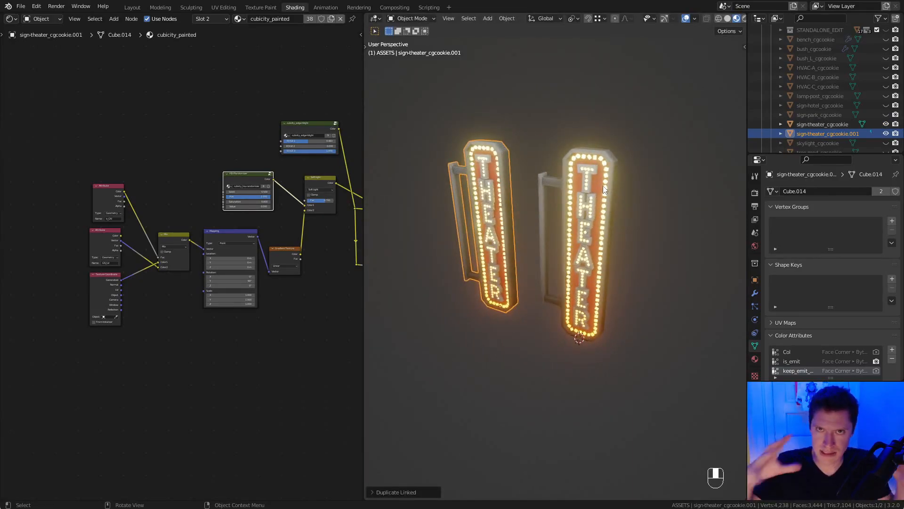
middle_click_drag(605, 189, 479, 159)
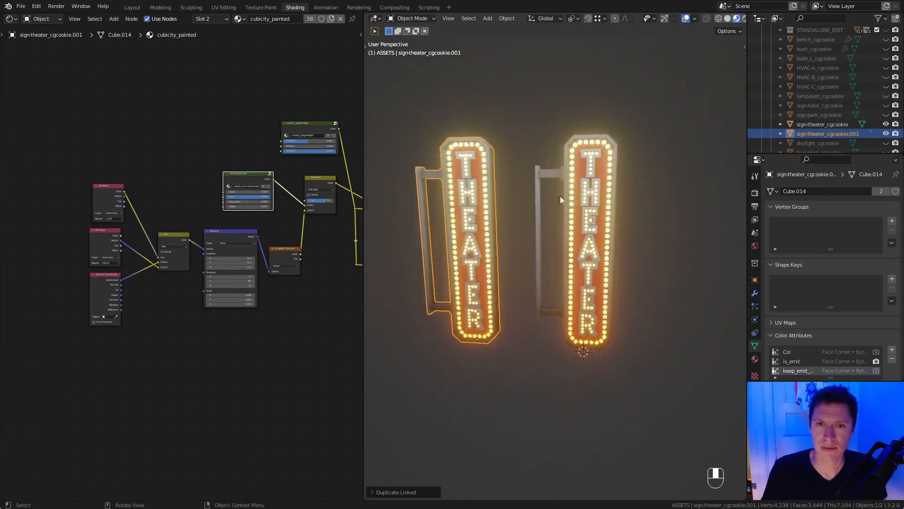
key("x")
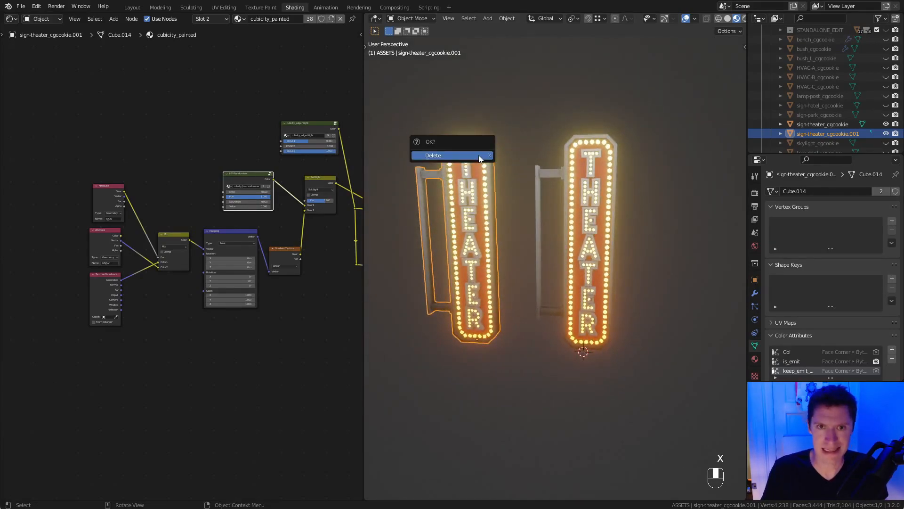
left_click(479, 154)
middle_click_drag(660, 182, 717, 135)
Hide the theater sign and show skylight_cgcookie.
left_click(866, 123)
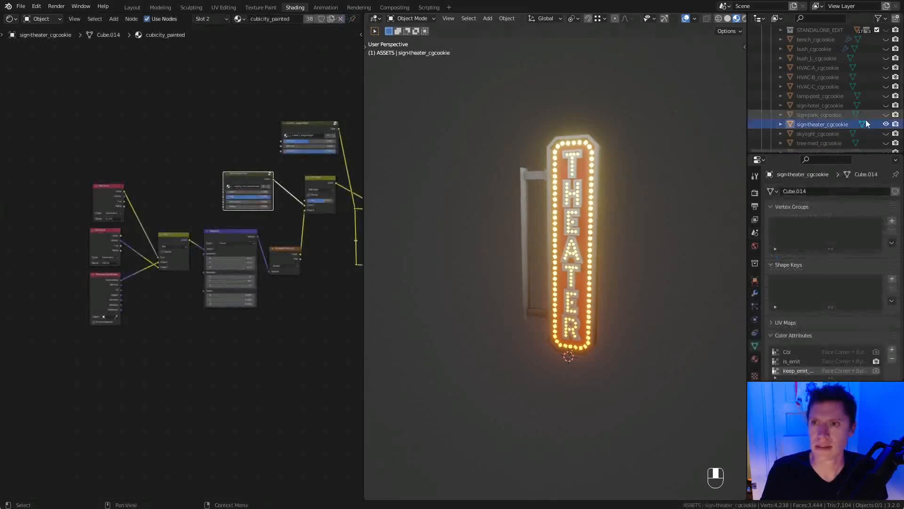
left_click(886, 125)
left_click(886, 134)
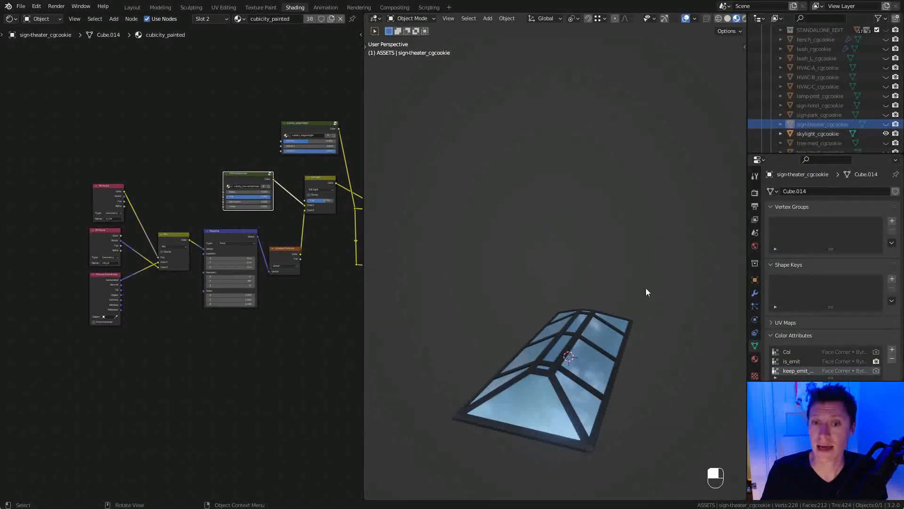
middle_click_drag(609, 322, 626, 245)
Make three linked duplicates of the skylight, evenly spaced in a row along the negative X direction.
left_click(615, 278)
key("alt+d")
key("x")
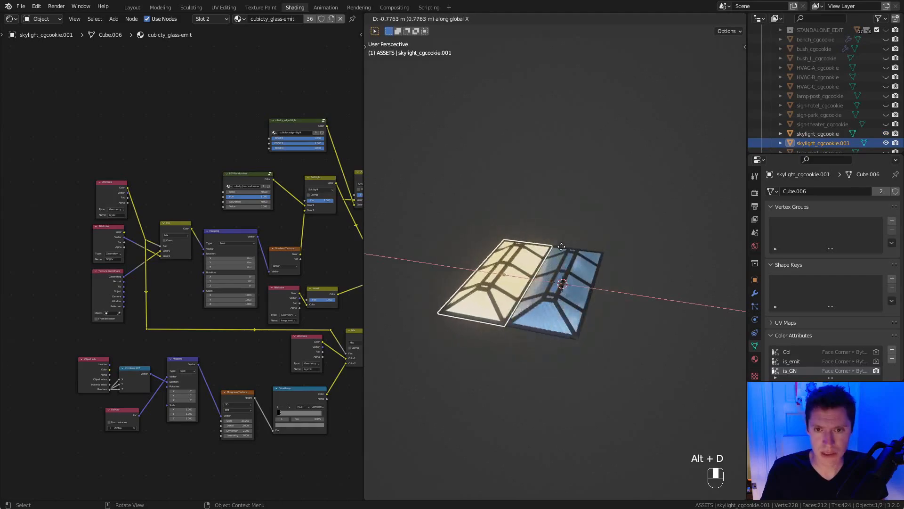
left_click(537, 231)
middle_click_drag(537, 231, 559, 238, "shift")
middle_click_drag(560, 237, 614, 217, "ctrl")
key("shift+r")
key("shift+r")
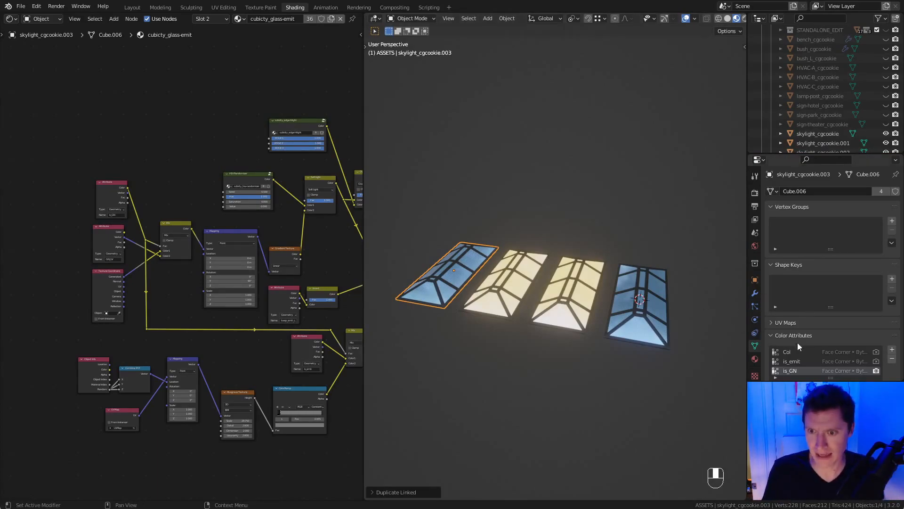
Examine the attribute, Mix, Musgrave Texture and ColorRamp nodes in the skylight's cubicty_glass-emit material.
scroll(809, 351, "down", 1)
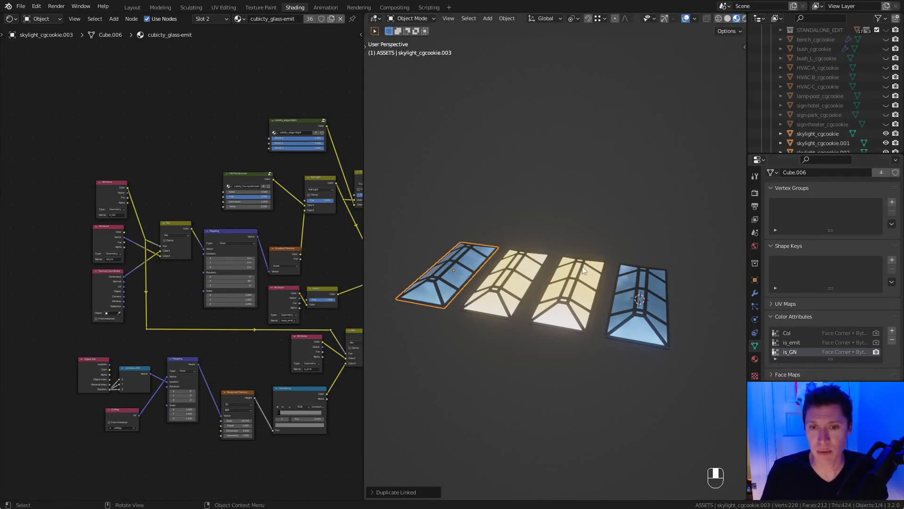
middle_click_drag(301, 253, 216, 218)
scroll(216, 217, "up", 1)
middle_click_drag(273, 231, 256, 197)
scroll(222, 208, "up", 3)
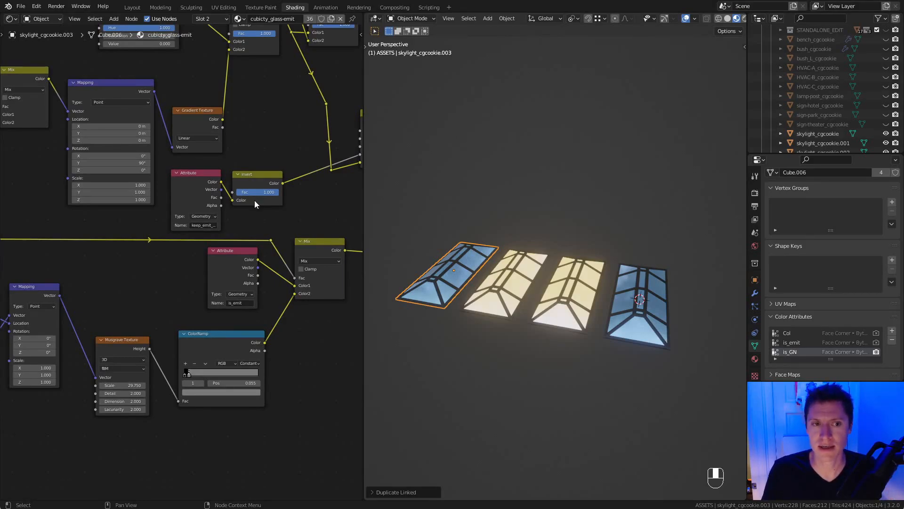
middle_click_drag(246, 336, 247, 302)
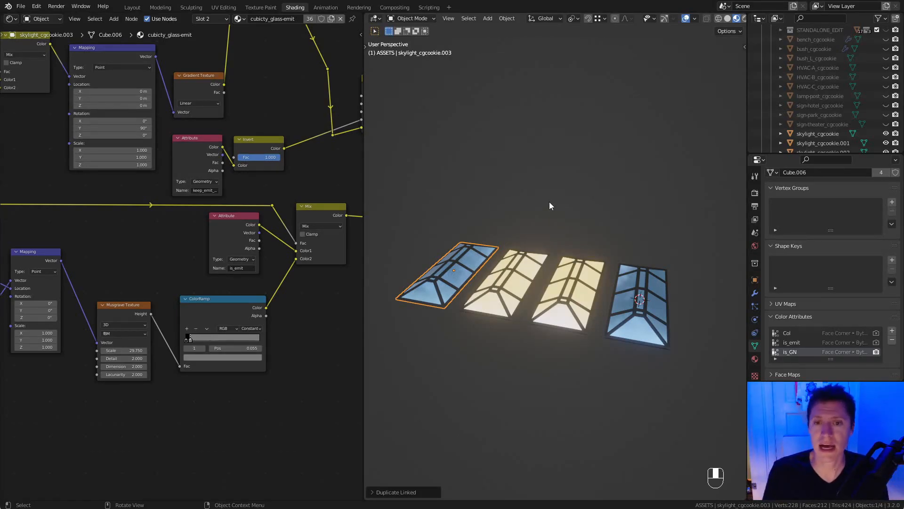
Delete the three linked skylight duplicates, keeping only the original skylight.
middle_click_drag(582, 281, 553, 295)
left_click(553, 292, "shift")
key("x")
left_click(620, 225)
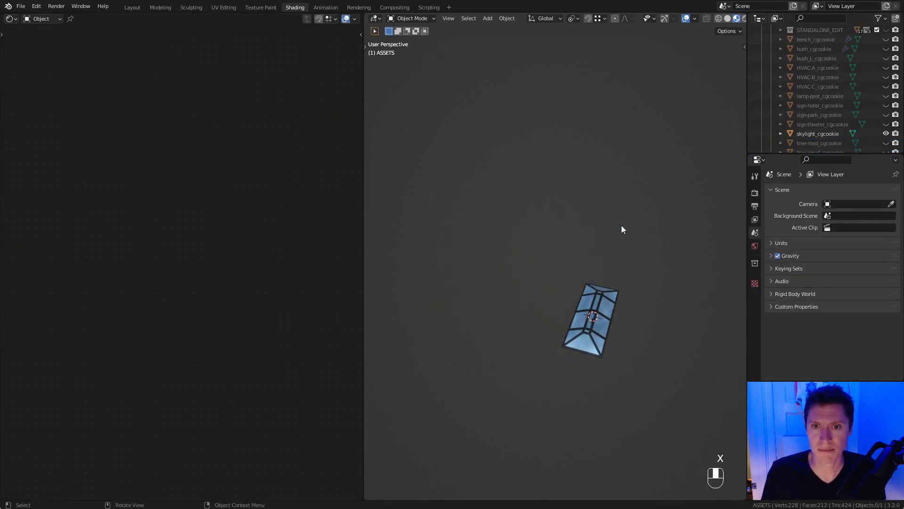
middle_click_drag(612, 225, 594, 226)
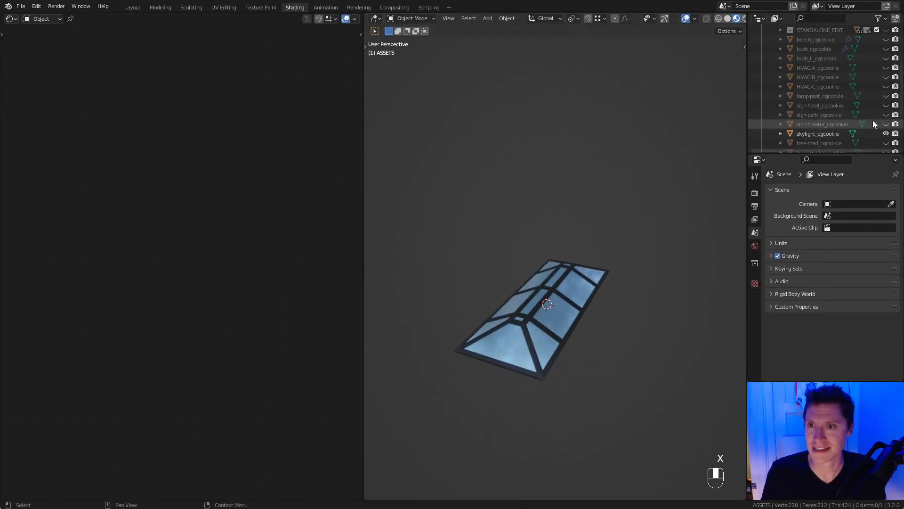
Hide the skylight, and show and select tree-med_cgcookie.
left_click(885, 133)
left_click(886, 143)
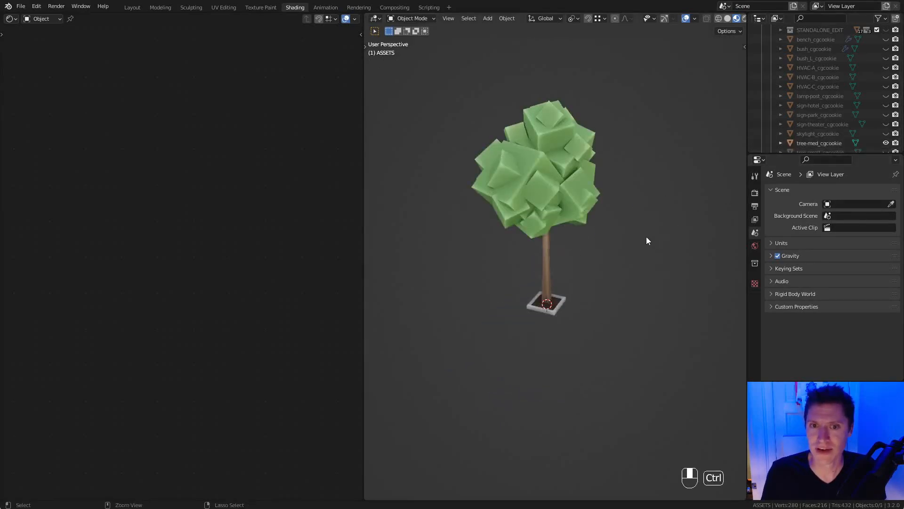
left_click(551, 189)
scroll(654, 210, "up", 4)
scroll(635, 172, "down", 2)
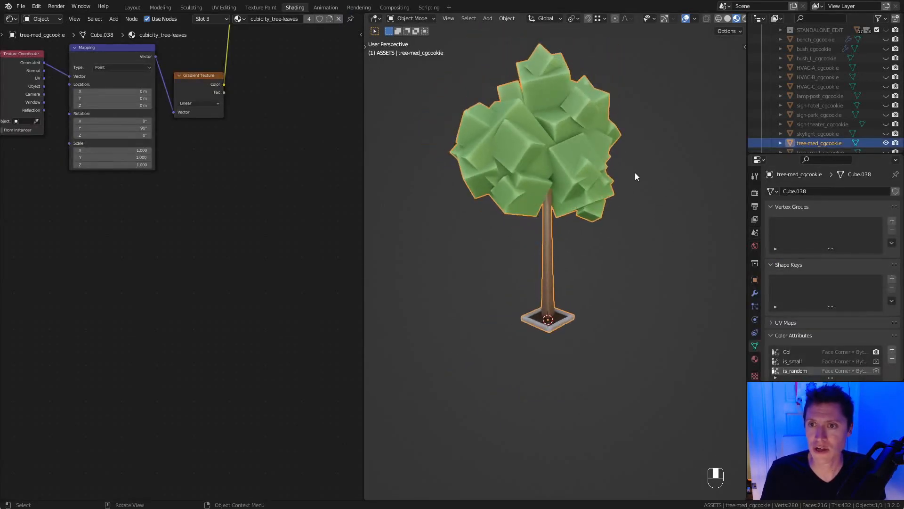
Show tree-small_cgcookie together with the medium tree.
scroll(840, 135, "down", 2)
left_click(886, 134)
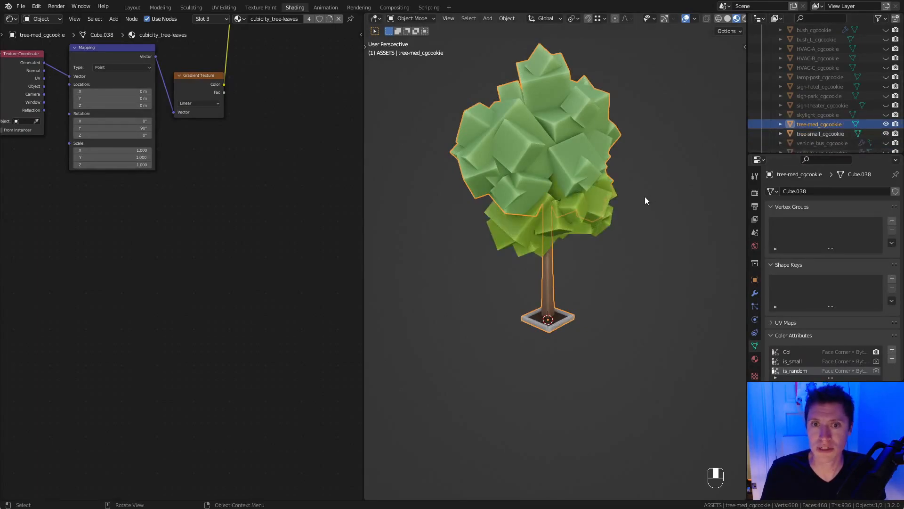
middle_click_drag(645, 196, 640, 183)
scroll(625, 153, "down", 2)
Move tree-med_cgcookie along the Y axis clear of the small tree for comparison, and clear its location again.
key("g")
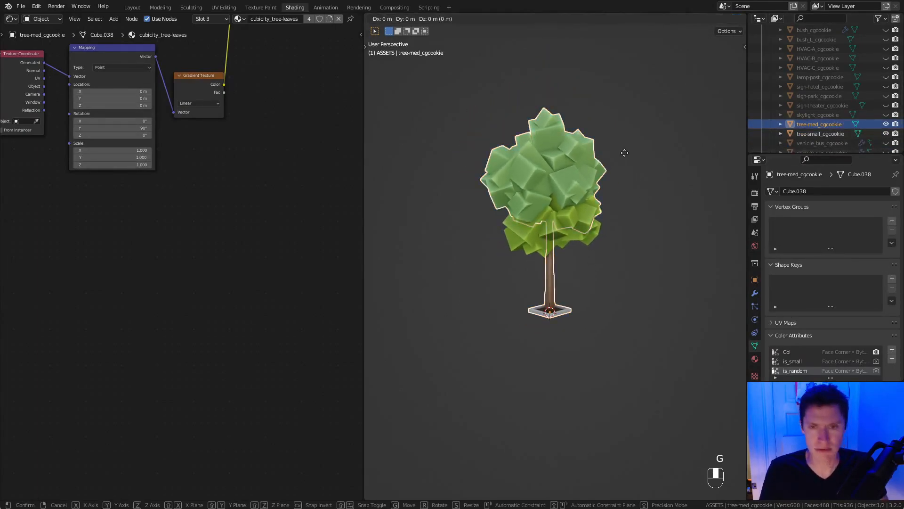
key("y")
left_click(704, 135)
middle_click_drag(694, 137, 671, 186)
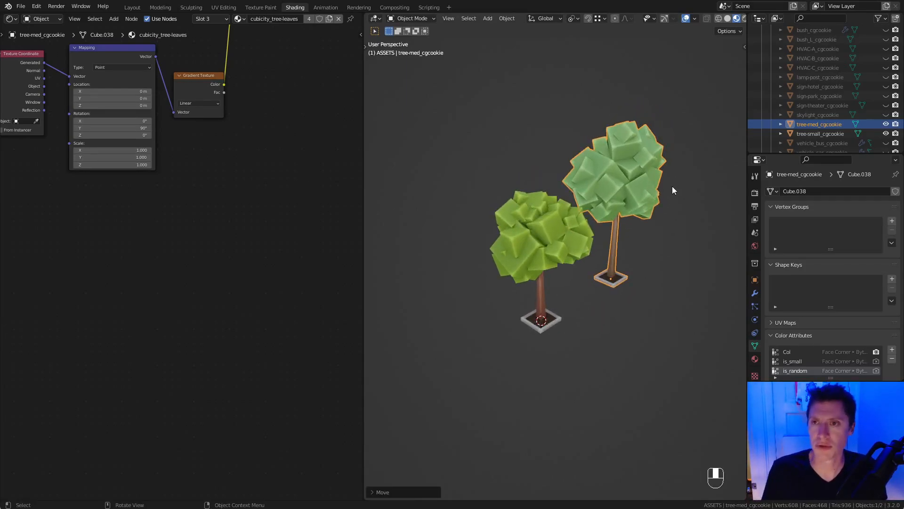
key("alt+g")
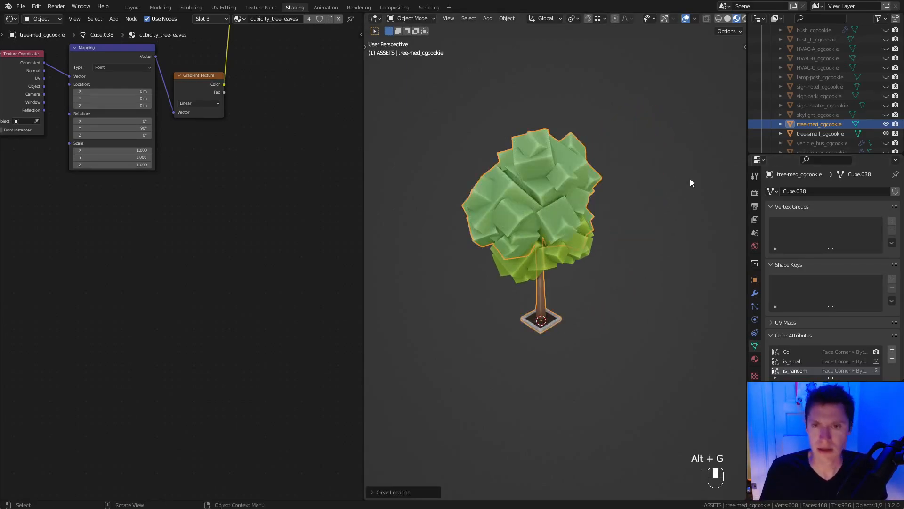
Hide both trees, show and select vehicle_bus_cgcookie, and clear its location.
left_click(886, 124)
left_click(886, 133)
left_click(886, 143)
middle_click_drag(628, 232, 576, 215, "shift")
left_click(660, 230)
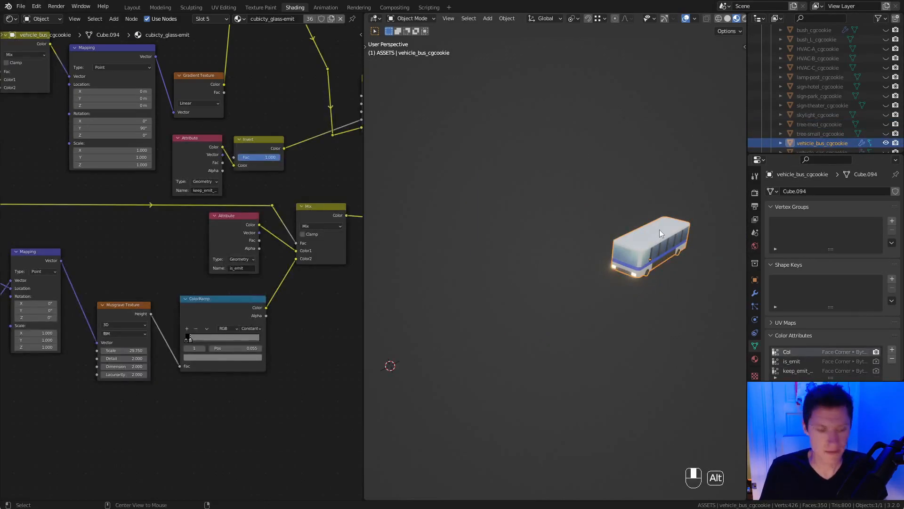
key("alt+g")
middle_click_drag(659, 229, 726, 206, "shift")
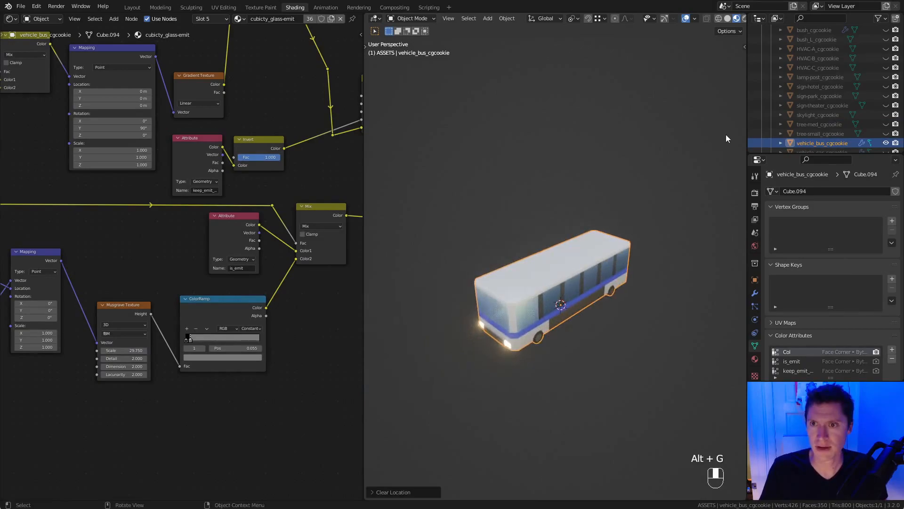
Hide the bus, show and select vehicle_car_cgcookie, and clear its location.
left_click(886, 143)
scroll(870, 129, "down", 2)
left_click(886, 114)
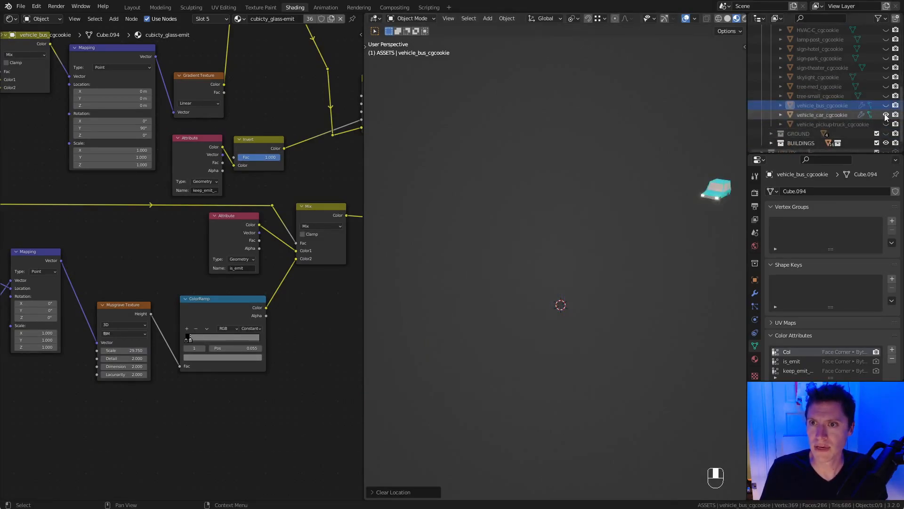
left_click(721, 189)
key("alt+g")
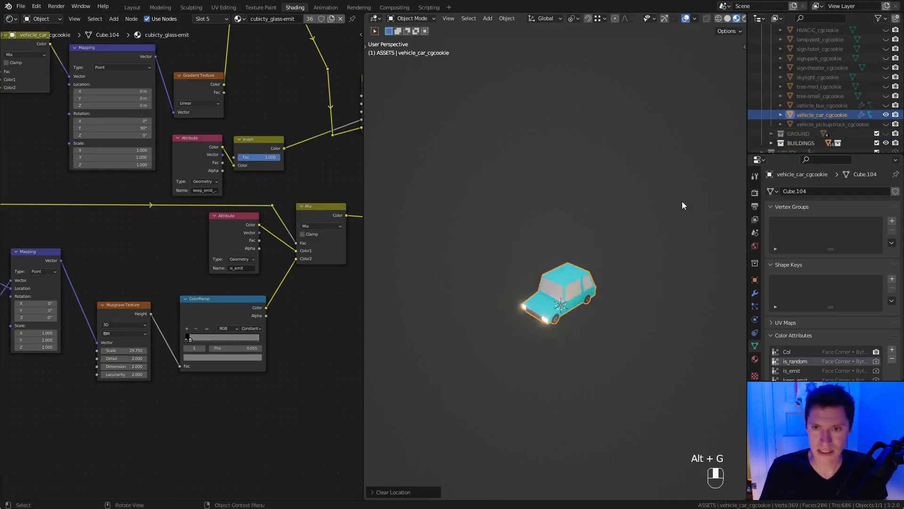
Create three evenly spaced linked duplicates of the car in a row behind the original.
middle_click_drag(687, 199, 658, 228, "ctrl")
key("alt+d")
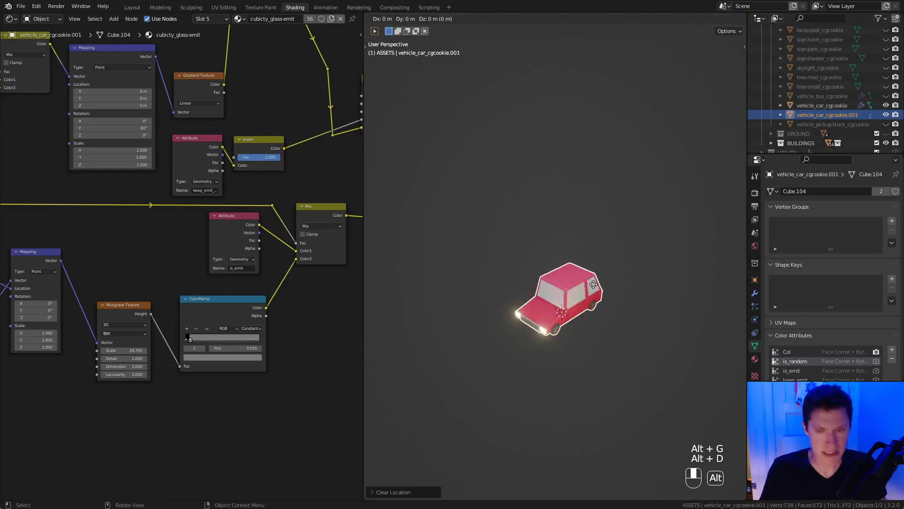
left_click(542, 260)
key("shift+r")
key("shift+r")
Delete the three linked car duplicates, keeping only the original car.
middle_click_drag(542, 246, 539, 219)
left_click(471, 246)
left_click(499, 258, "shift")
left_click(542, 267, "shift")
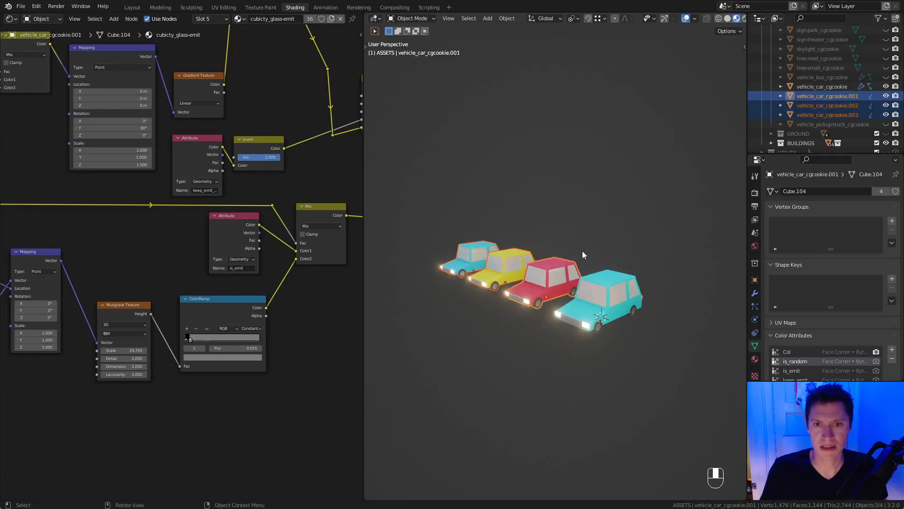
key("x")
left_click(582, 251)
Hide the car, show and select vehicle_pickup-truck_cgcookie, and clear its location.
left_click(886, 115)
left_click(886, 124)
left_click(712, 244)
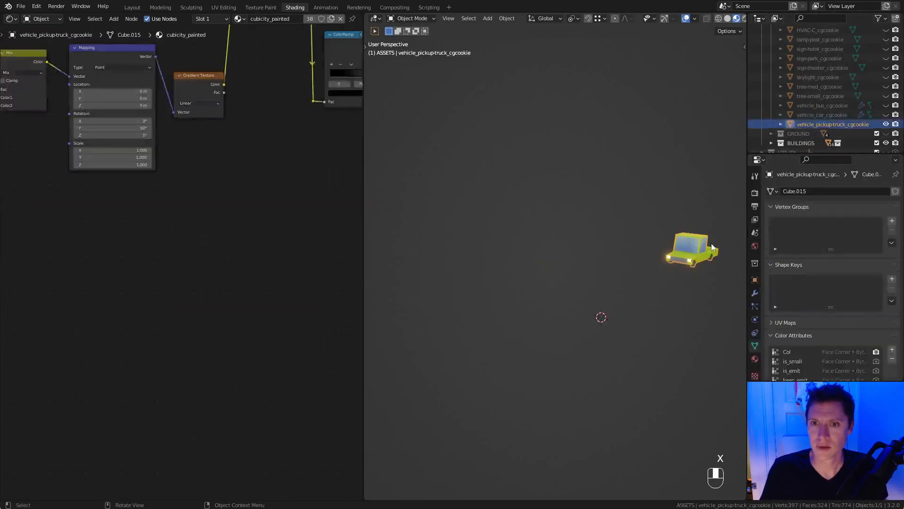
key("alt+g")
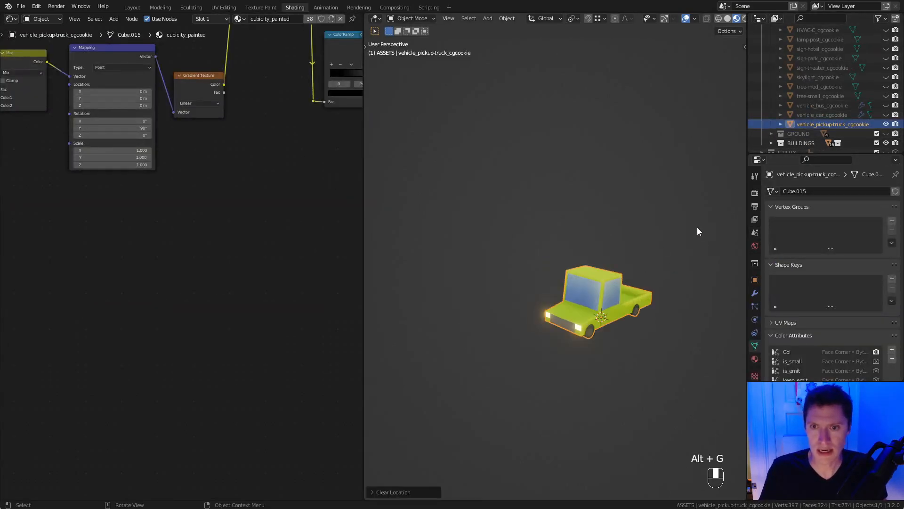
Create four evenly spaced linked duplicates of the pickup truck in a row beside the original.
key("alt+d")
left_click(632, 224)
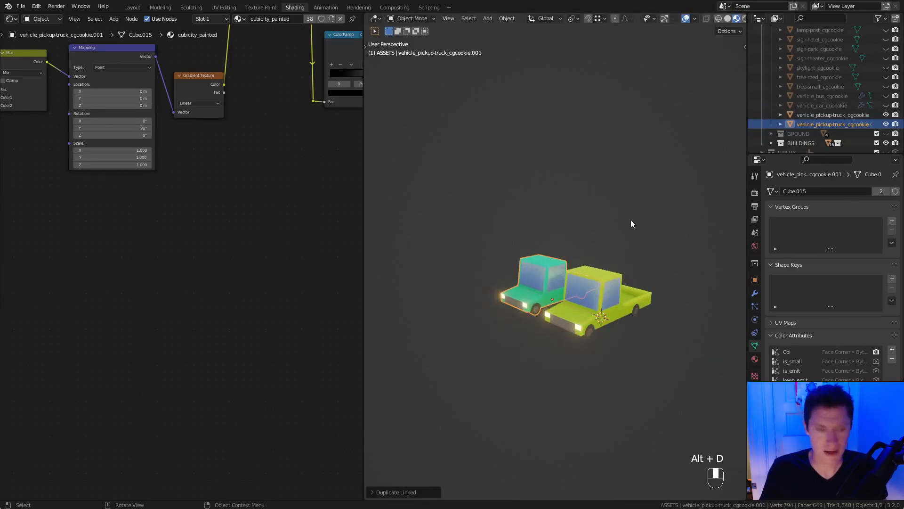
key("shift+r")
key("shift+r")
key("shift+r")
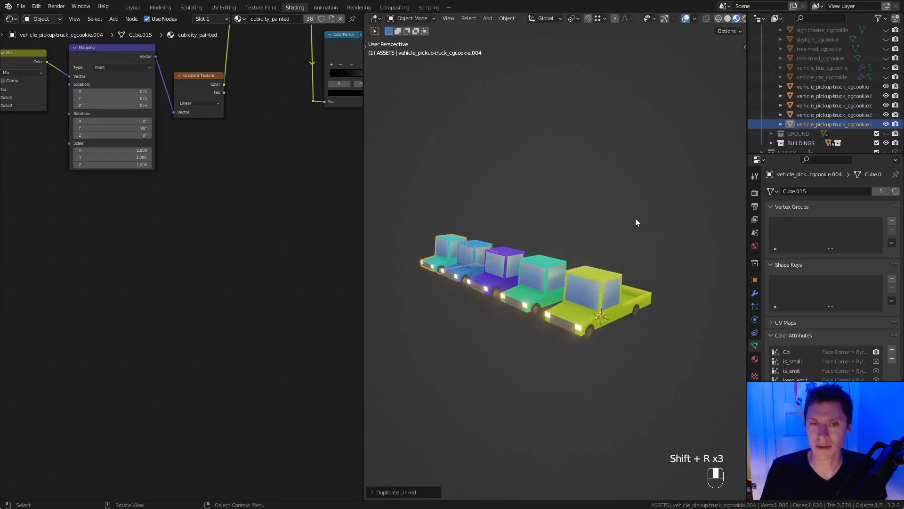
Box-select the four linked pickup truck duplicates and delete them, keeping the original.
key("a")
key("a")
key("b")
left_click_drag(418, 203, 534, 274)
key("x")
left_click(544, 271)
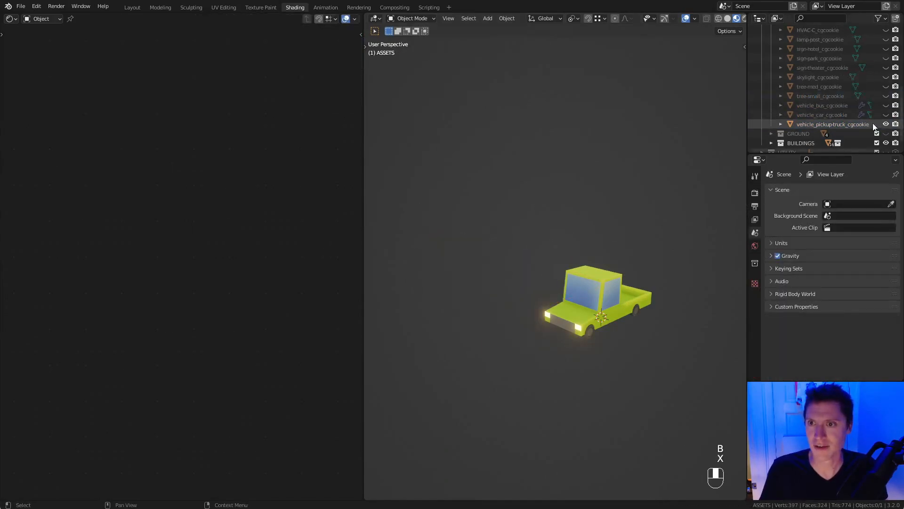
Hide the pickup truck, show the GROUND collection, and select the backlot plane beside the intersection.
left_click(886, 124)
left_click(886, 134)
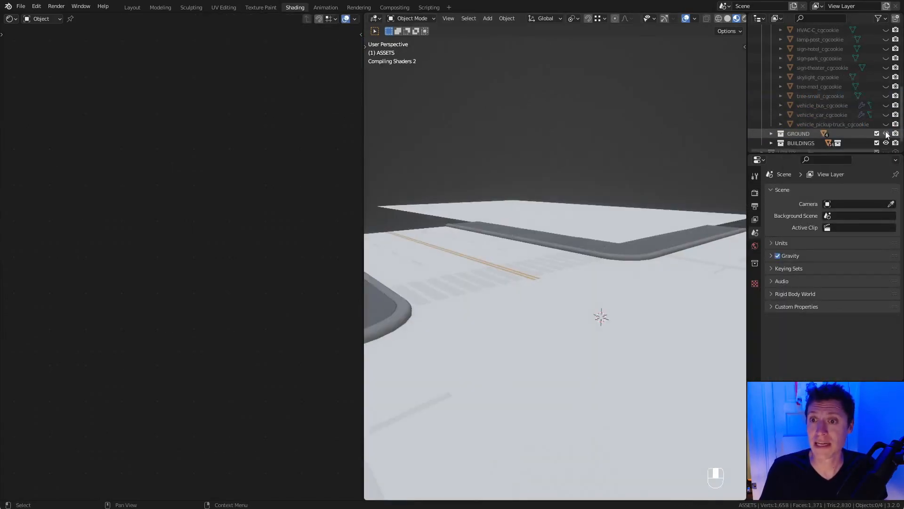
middle_click_drag(596, 214, 597, 249, "ctrl")
left_click(506, 224)
middle_click_drag(515, 226, 624, 279, "shift")
middle_click_drag(620, 199, 452, 94)
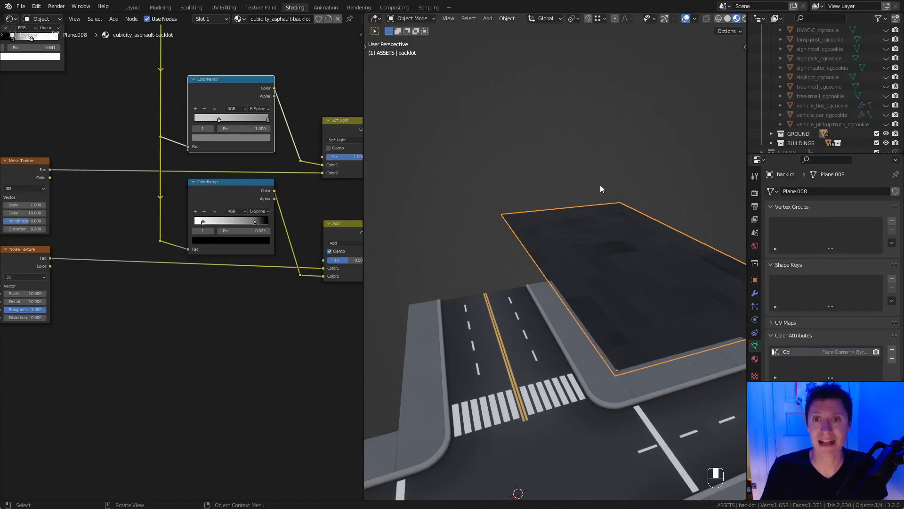
middle_click_drag(599, 188, 579, 215)
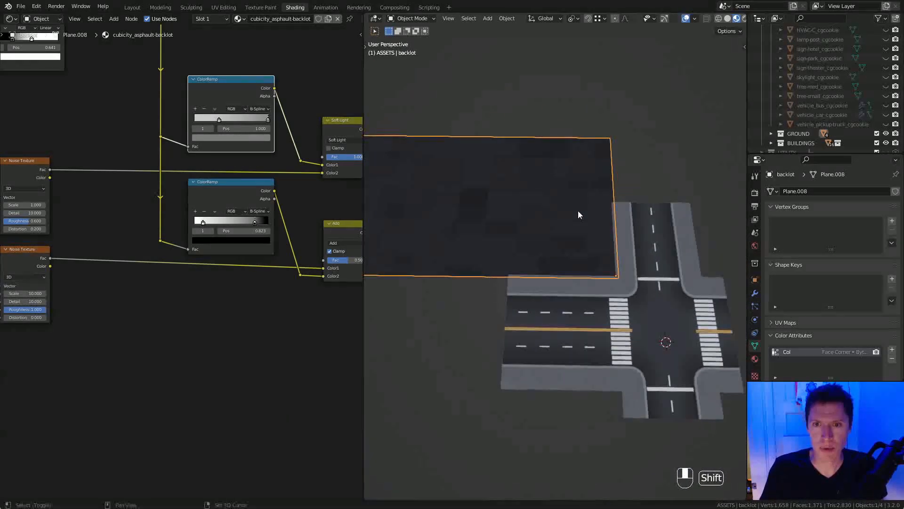
Enable the REF collection and switch to Solid shading to view the city block templates around the ground pieces.
scroll(821, 81, "down", 1)
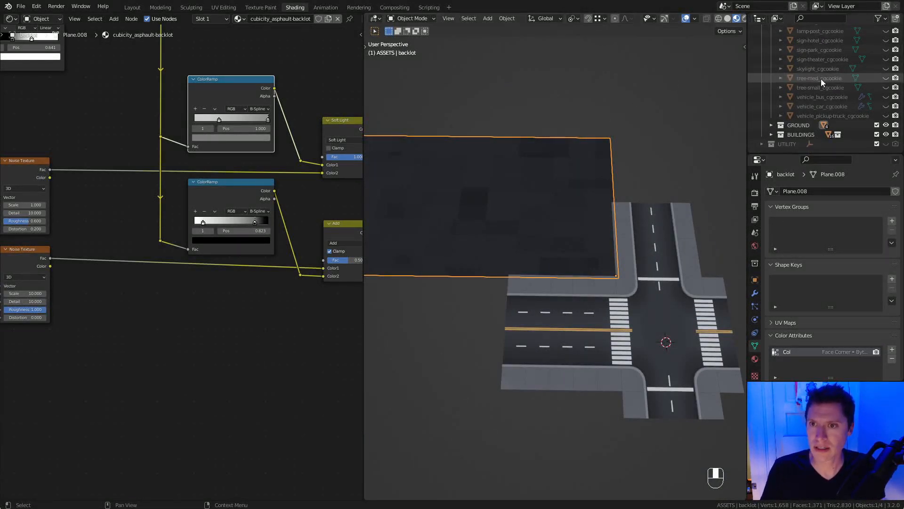
scroll(827, 90, "up", 5)
left_click(877, 31)
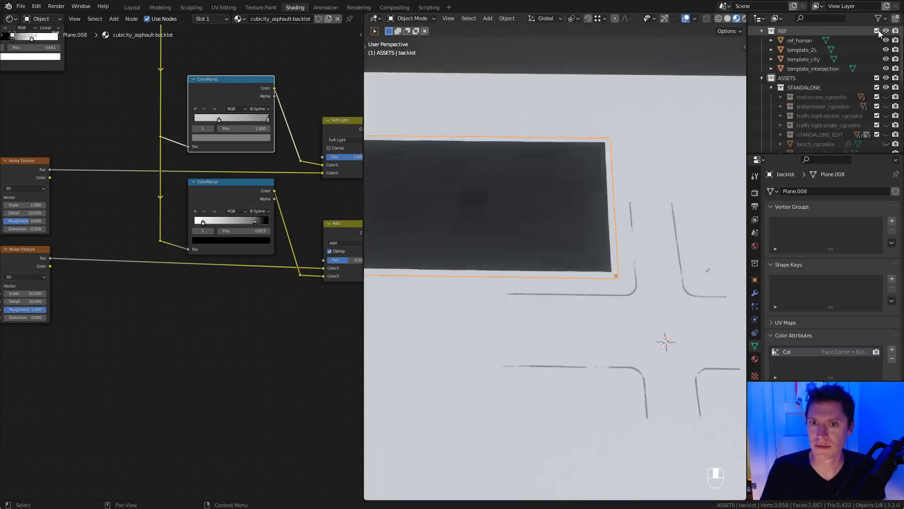
key("z")
left_click(713, 264)
scroll(668, 237, "down", 4)
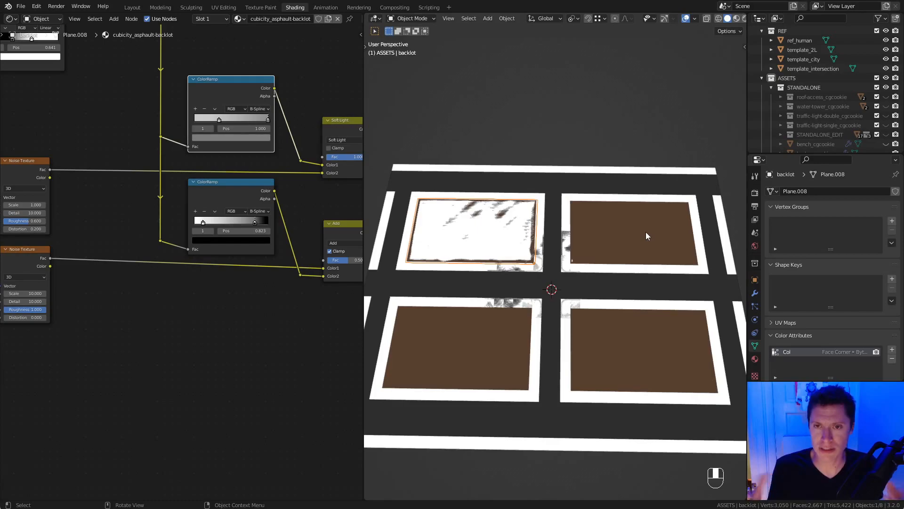
middle_click_drag(646, 232, 615, 297, "ctrl")
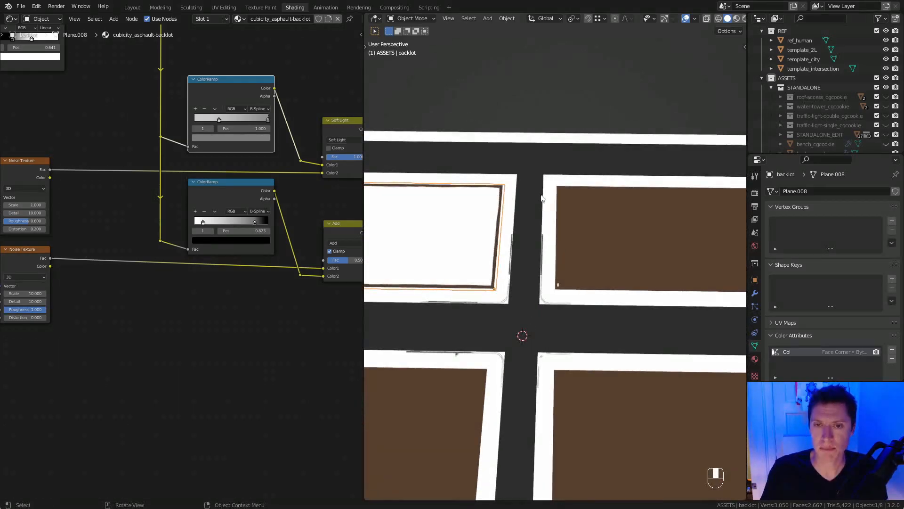
middle_click_drag(560, 195, 550, 228, "shift")
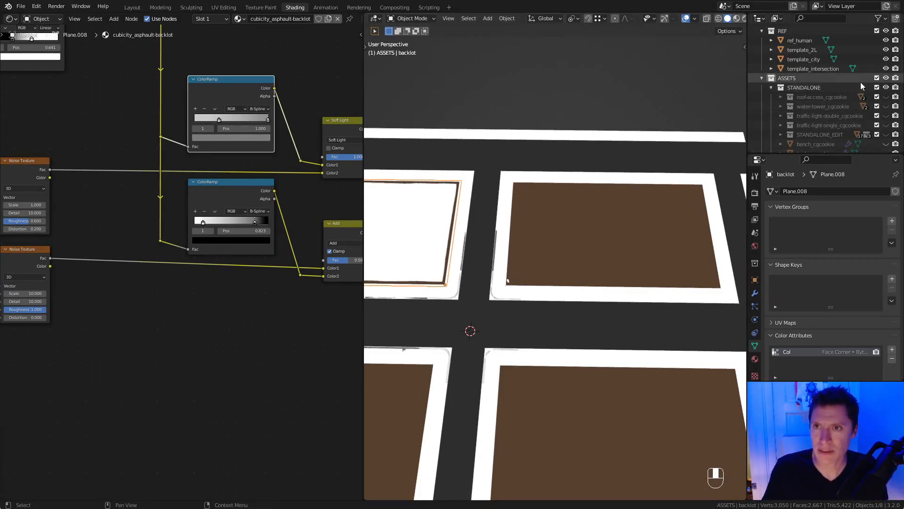
Hide the REF collection and return the viewport to Material Preview shading on the ground pieces.
scroll(849, 83, "up", 1)
left_click(886, 40)
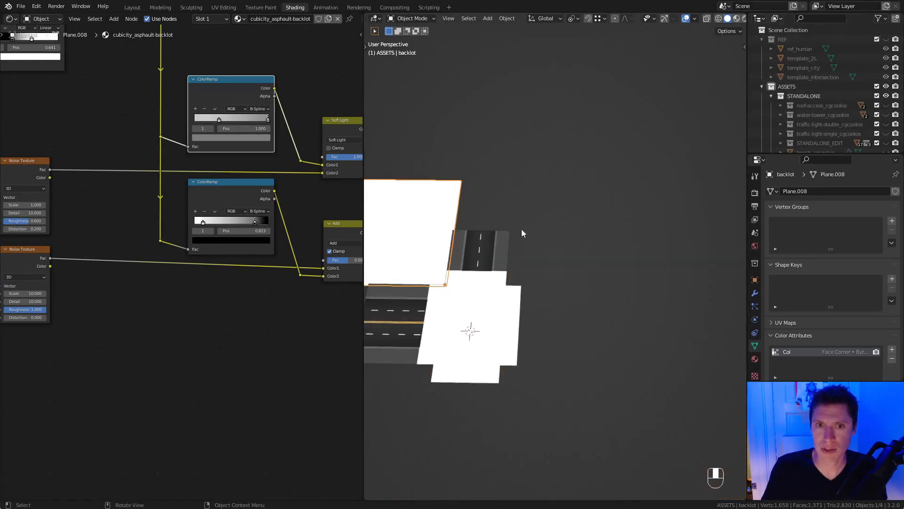
key("z")
left_click(428, 253)
mouse_move(476, 225)
middle_mouse_down("shift")
mouse_move(623, 254)
mouse_move(571, 196)
middle_mouse_up("shift")
middle_click_drag(605, 304, 595, 249, "shift")
scroll(621, 273, "up", 1)
middle_click_drag(644, 290, 673, 231)
Switch the Material Preview lighting to the dark night HDRI and examine the backlot's asphalt surface up close.
middle_click_drag(708, 19, 630, 19)
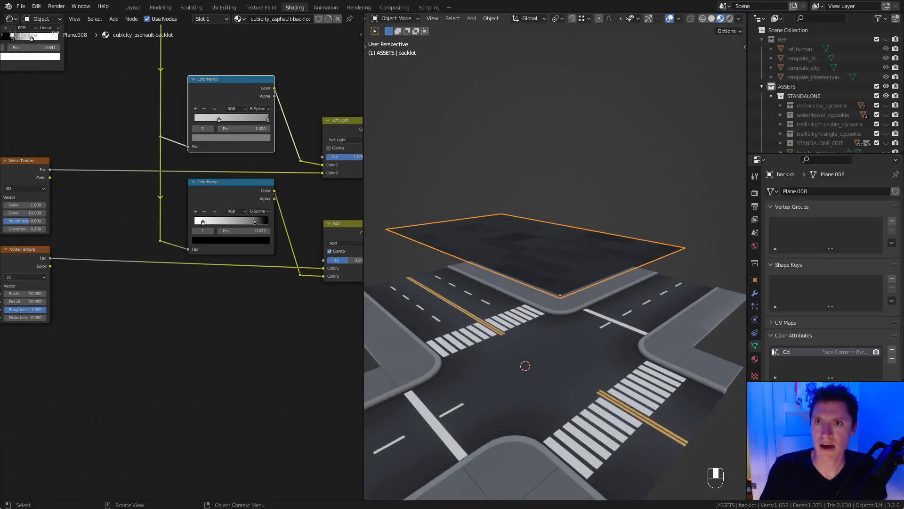
left_click(738, 19)
left_click(730, 96)
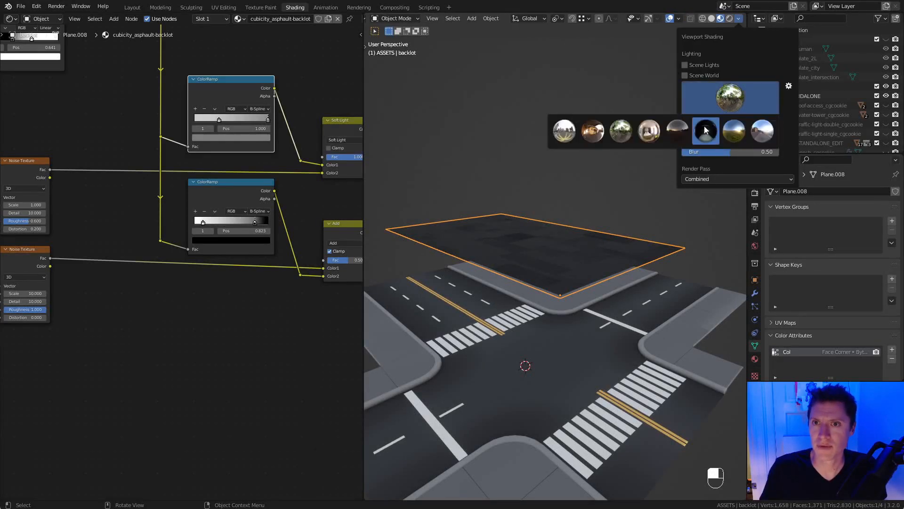
left_click(678, 131)
middle_click_drag(618, 242, 584, 197)
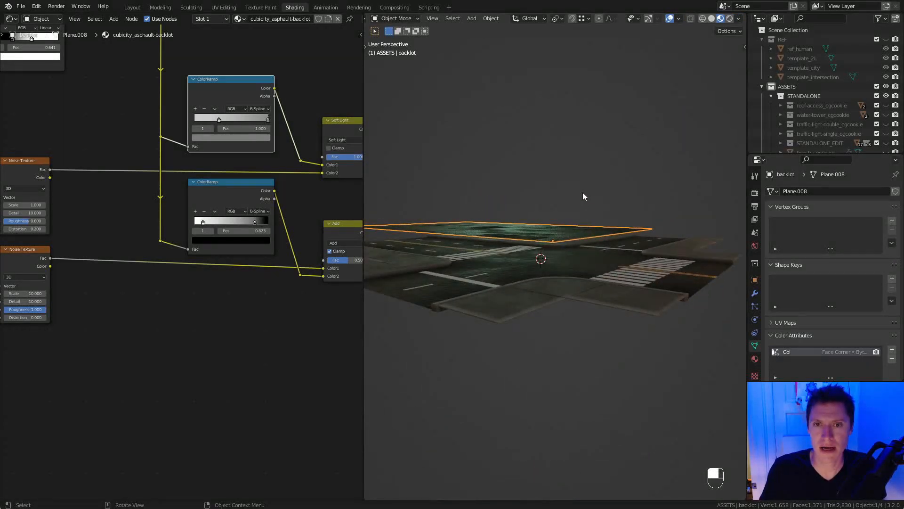
scroll(554, 180, "up", 5)
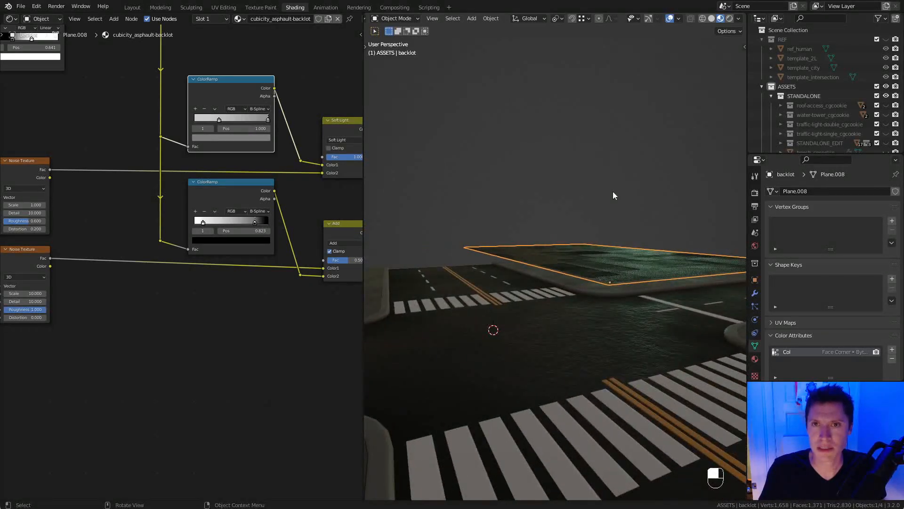
middle_click_drag(564, 168, 595, 217, "ctrl")
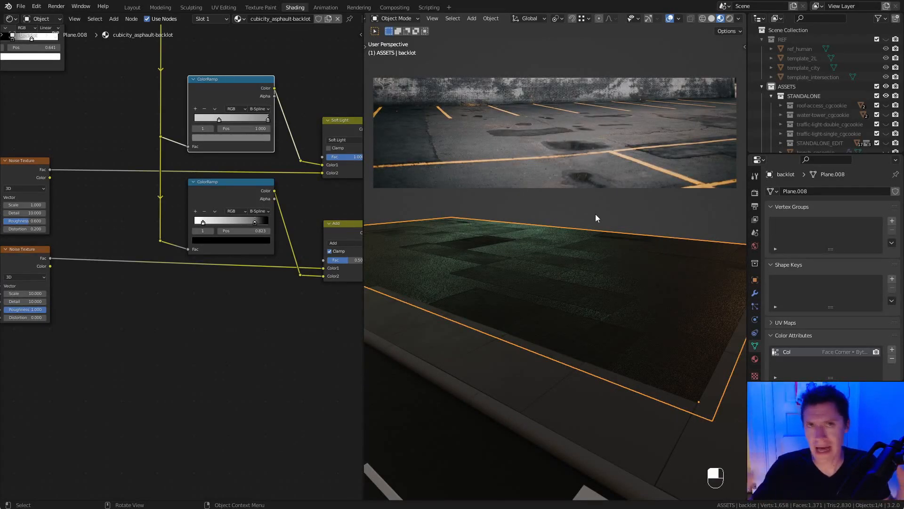
middle_click_drag(618, 216, 613, 250)
Hide the GROUND collection and expand the BUILDINGS collection to list its assets.
scroll(858, 87, "down", 10)
scroll(858, 87, "down", 3)
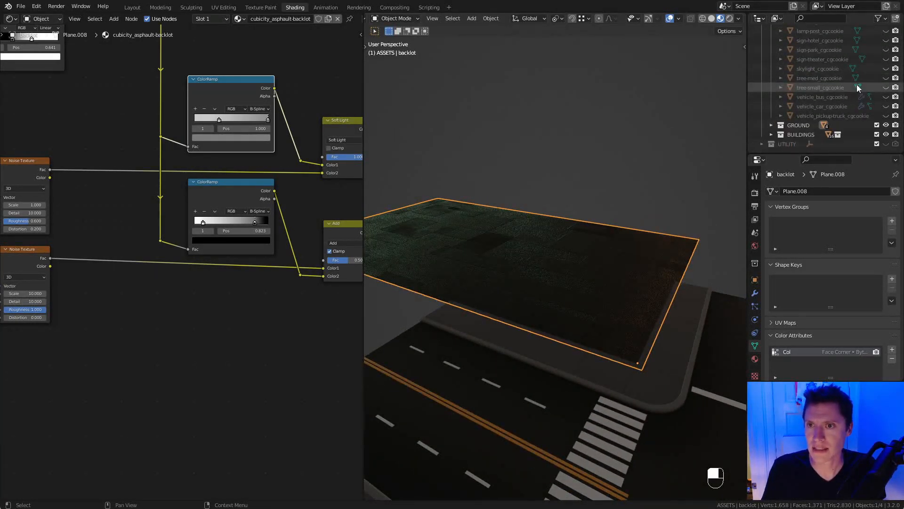
middle_click_drag(542, 325, 672, 232)
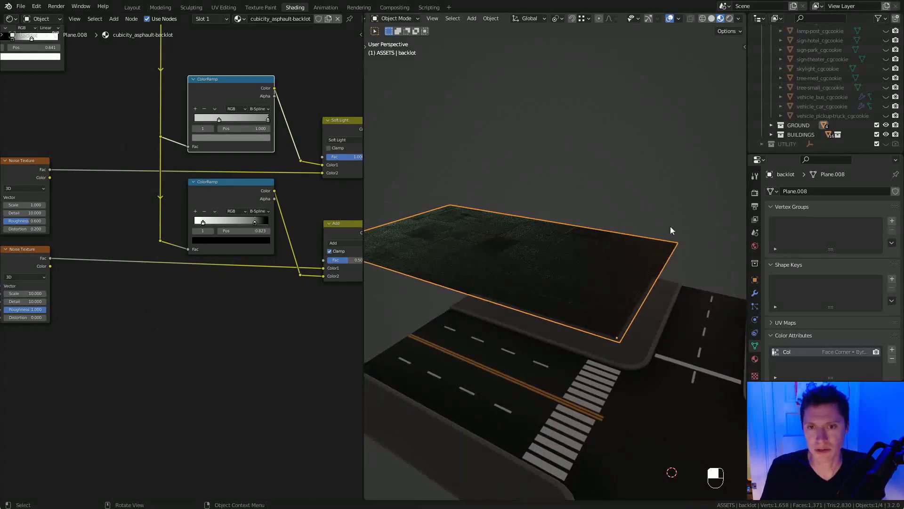
left_click(886, 125)
left_click(771, 134)
scroll(806, 113, "down", 5)
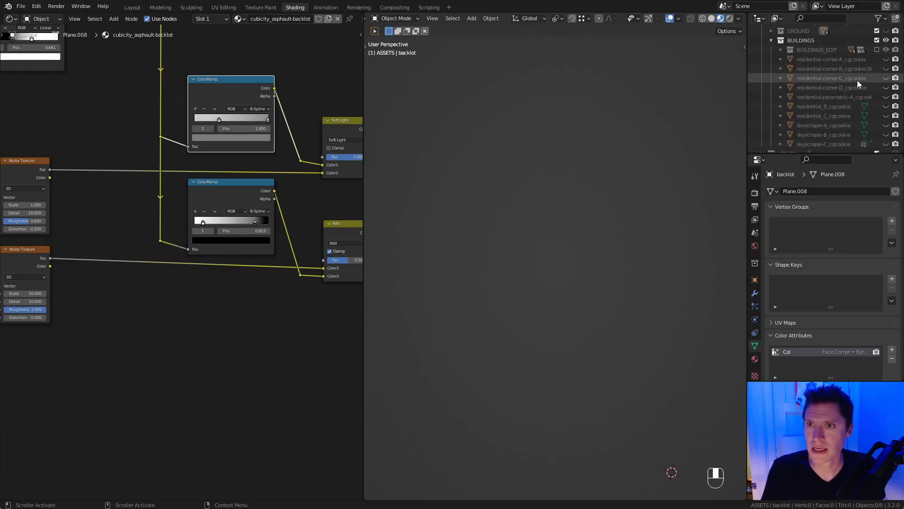
Show residential-corner-A_cgcookie, frame it in the viewport, and deselect it.
left_click(887, 60)
left_click(691, 363)
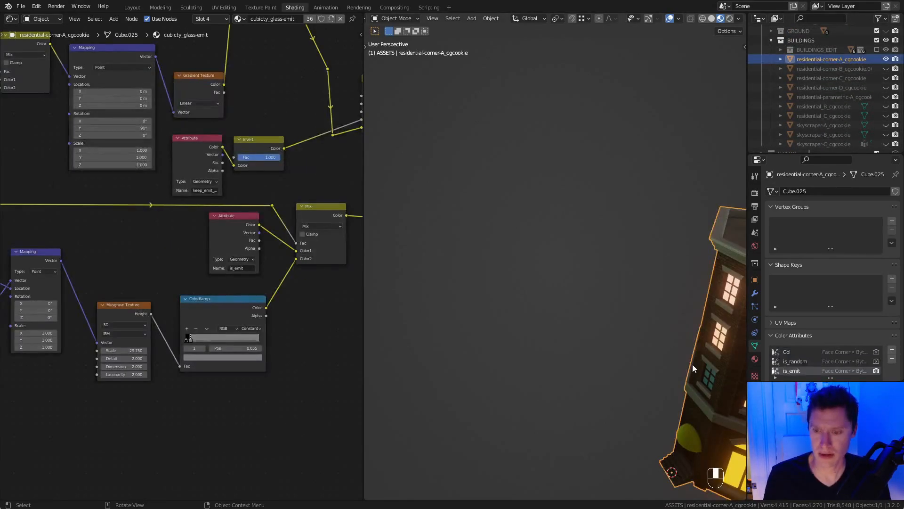
key("KP_Decimal")
key("a")
key("a")
scroll(585, 303, "down", 2)
middle_click_drag(585, 304, 664, 235)
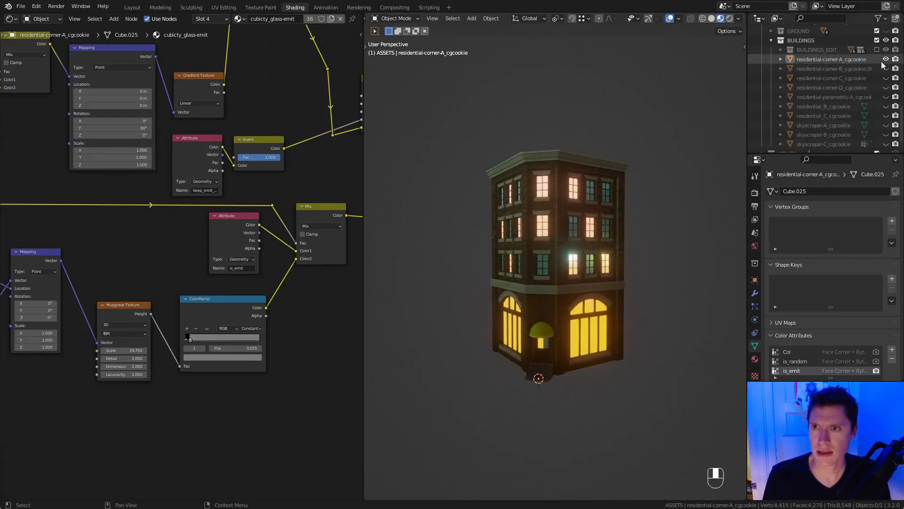
Hide residential-corner-A, and show and select the residential-corner-B building.
left_click(887, 60)
left_click(886, 68)
middle_click_drag(527, 301, 623, 264, "shift")
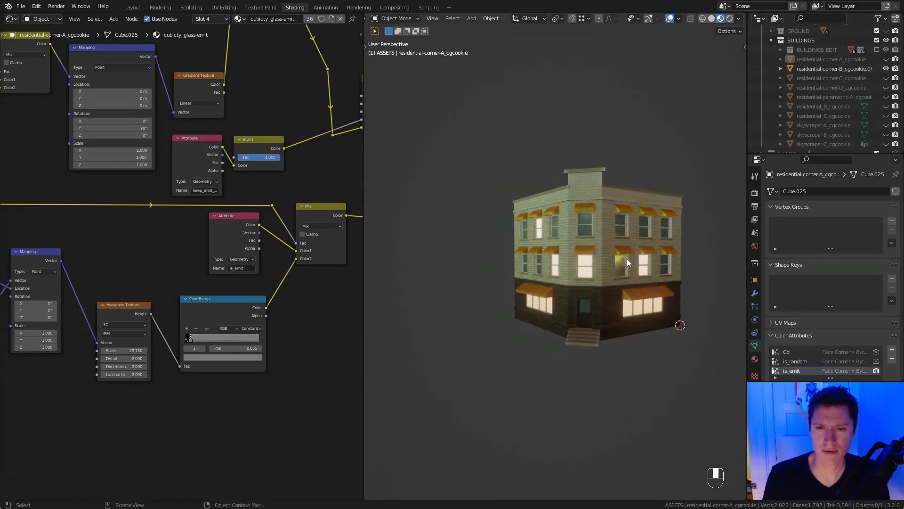
left_click(623, 264)
Create a linked duplicate of residential-corner-B about 3.06 m along the negative X axis.
scroll(654, 234, "down", 2)
key("alt+d")
key("x")
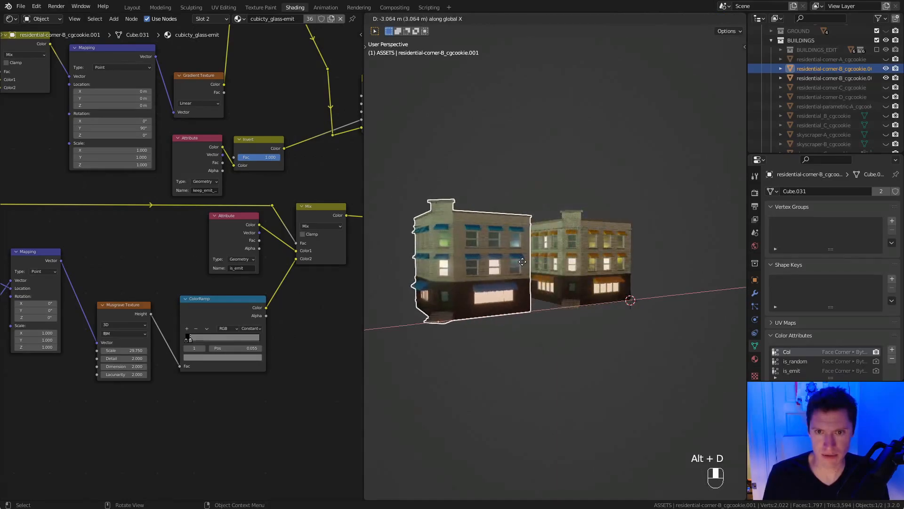
left_click(522, 262)
middle_click_drag(590, 234, 589, 251)
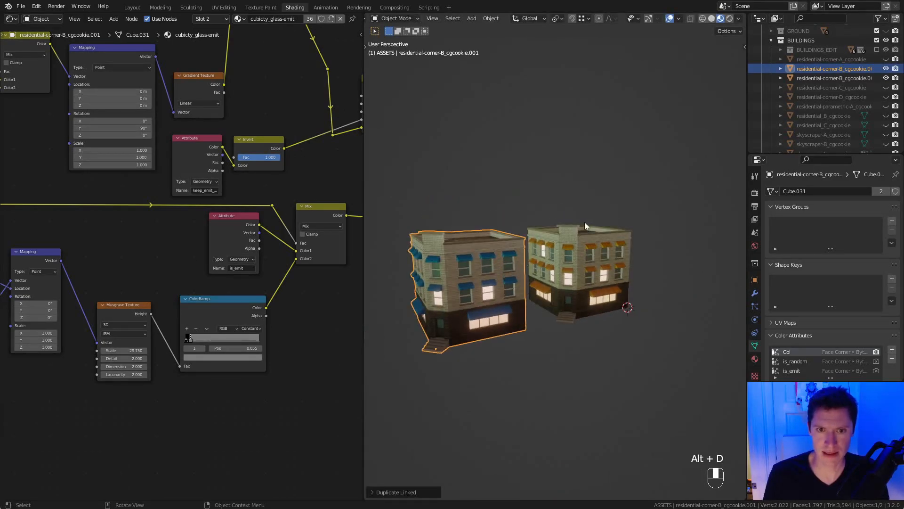
Delete the linked residential-corner-B duplicate, keeping the original building.
scroll(537, 242, "up", 1)
key("x")
left_click(530, 263)
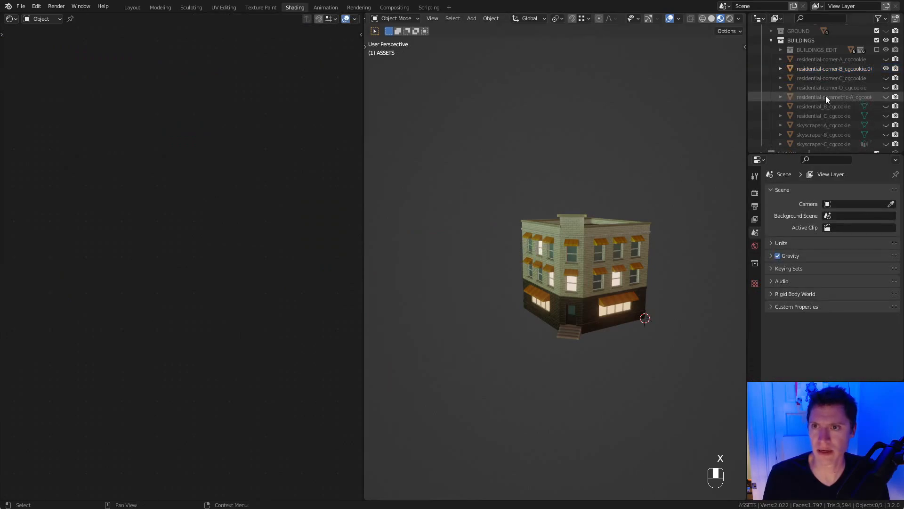
Hide residential-corner-B, and show and select residential-corner-C_cgcookie.
left_click(887, 69)
left_click(886, 78)
left_click(634, 242)
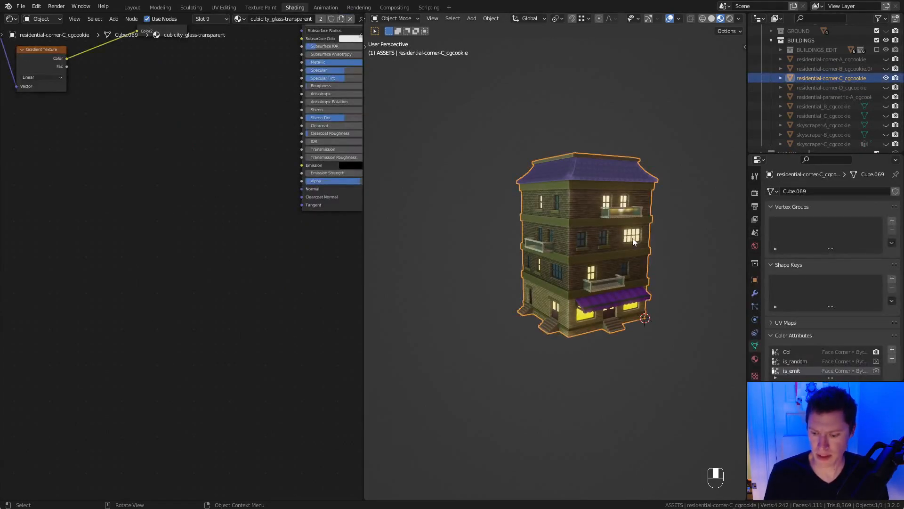
Create a linked duplicate of residential-corner-C_cgcookie along the X axis, and delete the duplicate again.
key("KP_Decimal")
scroll(631, 274, "down", 3)
middle_click_drag(651, 216, 573, 222)
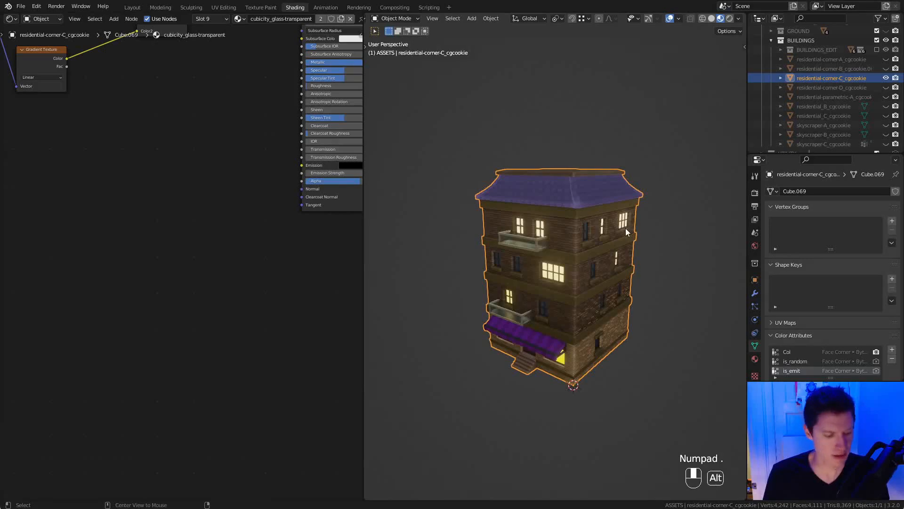
key("alt+d")
key("x")
left_click(544, 202)
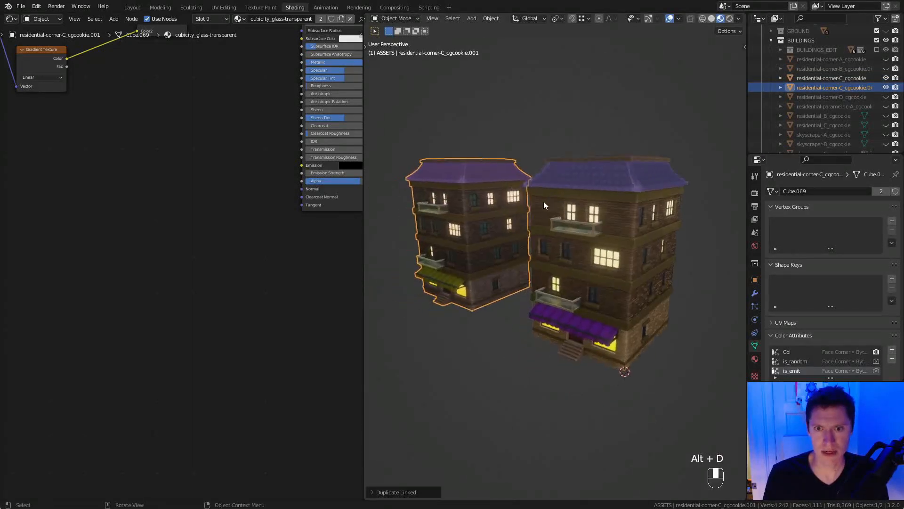
key("x")
left_click(645, 244)
Hide residential-corner-C, and show and select the residential-corner-D_cgcookie building.
left_click(885, 78)
left_click(885, 88)
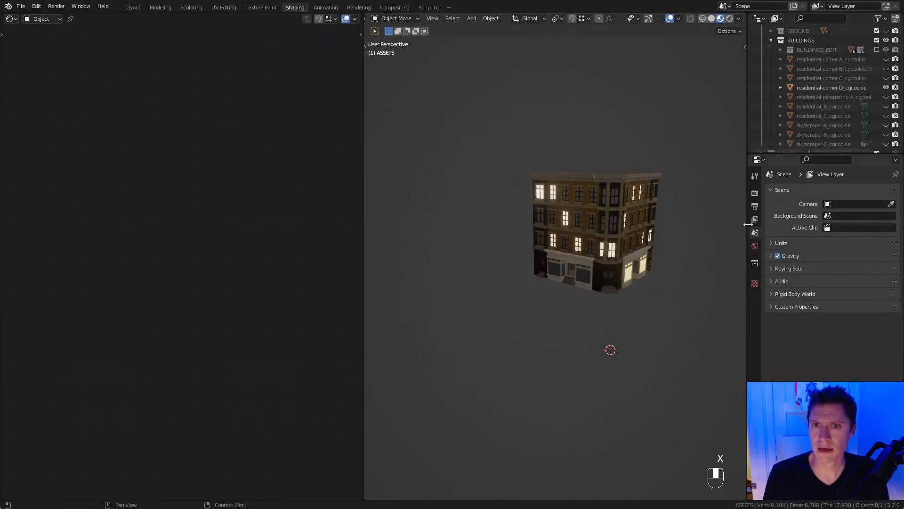
left_click(615, 231)
key("KP_Decimal")
middle_click_drag(615, 230, 644, 285)
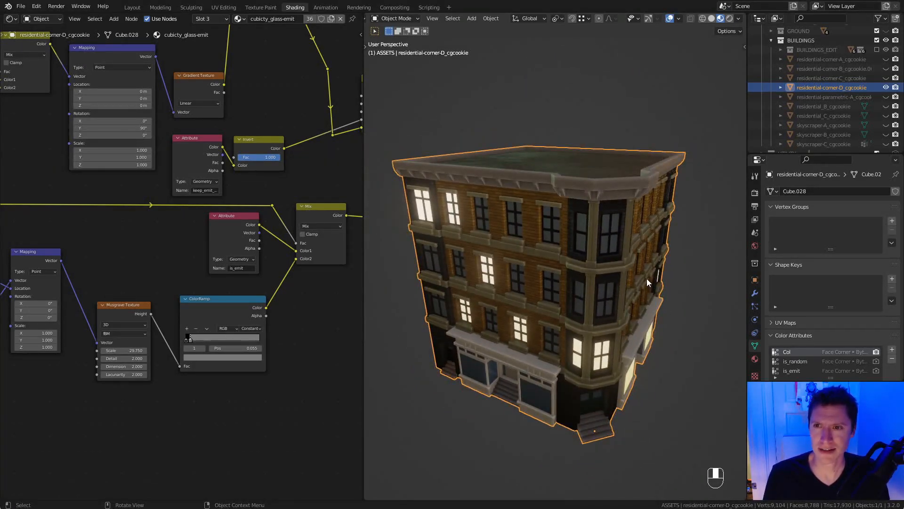
Create two linked duplicates of residential-corner-D in a row beside the original, repeating the same offset.
scroll(646, 279, "down", 4)
key("alt+d")
left_click(471, 226)
middle_click_drag(471, 225, 558, 191, "shift")
key("shift+r")
middle_click_drag(558, 190, 562, 196, "ctrl")
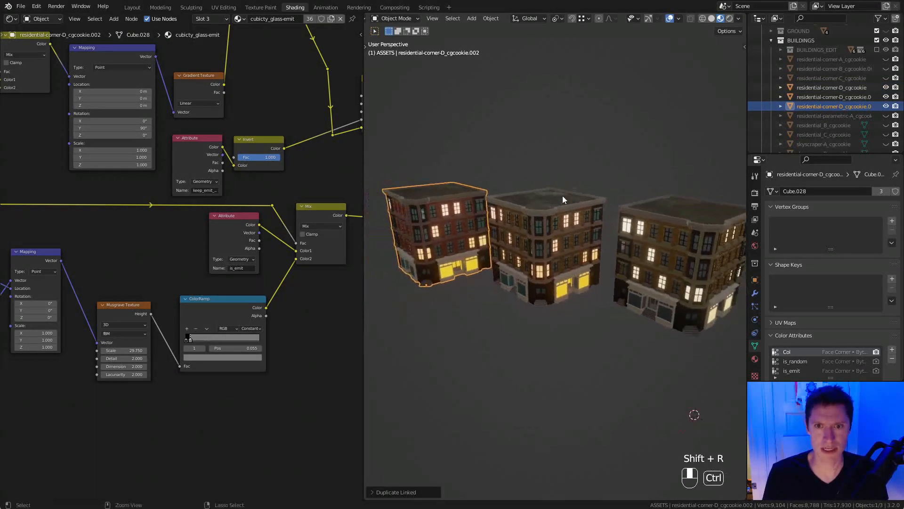
Delete both linked residential-corner-D duplicates, keeping the original building.
middle_click_drag(671, 195, 625, 206, "shift")
left_click(541, 218, "shift")
key("x")
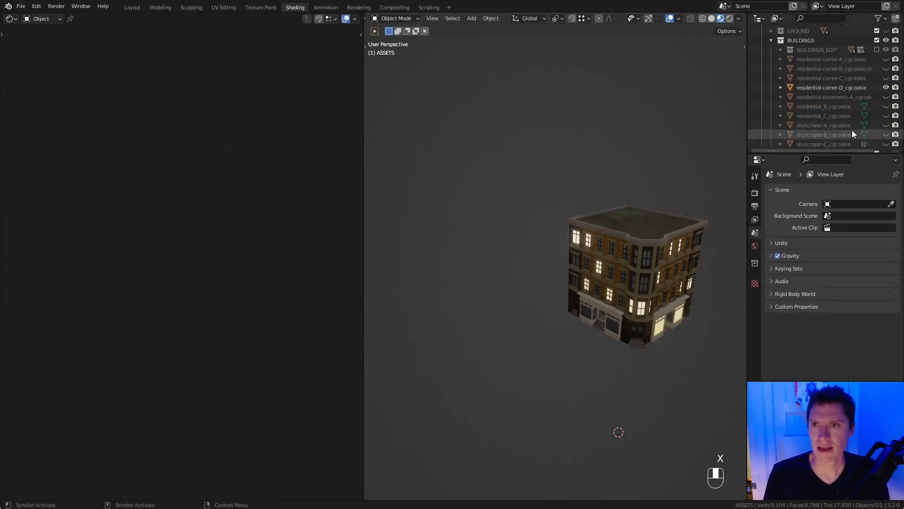
Hide residential-corner-D, and show the residential-parametric-A_cgcookie building.
left_click(886, 88)
left_click(886, 97)
middle_click_drag(686, 330, 635, 302, "shift")
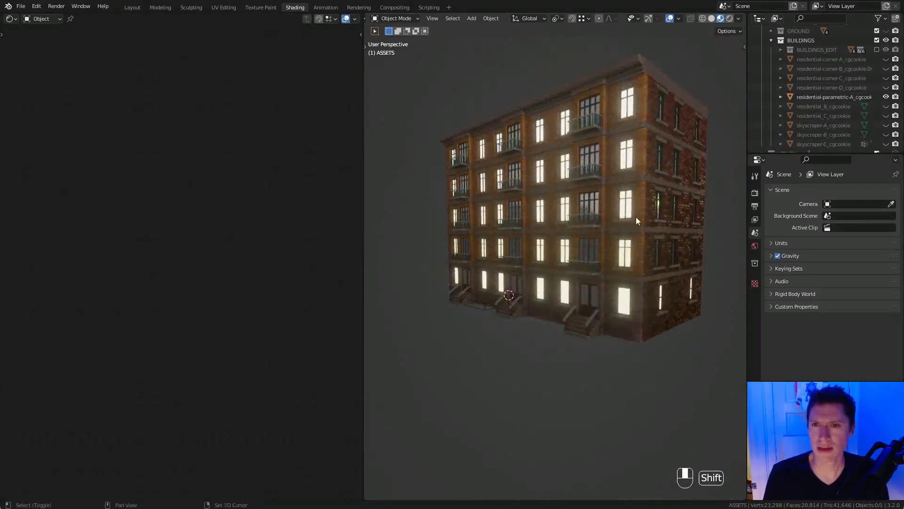
Hide residential-parametric-A, and show and select the residential_B_cgcookie building.
left_click(886, 97)
left_click(885, 106)
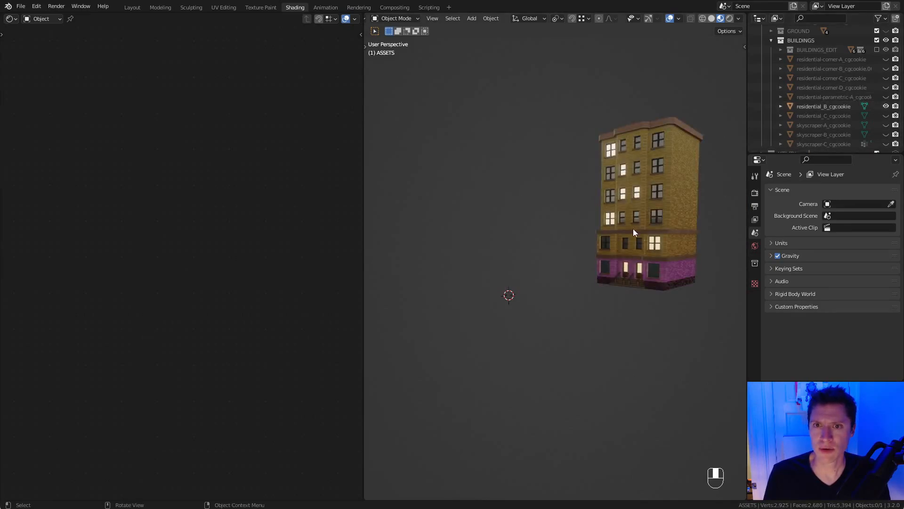
left_click(662, 221)
key("KP_Decimal")
middle_click_drag(587, 234, 632, 262)
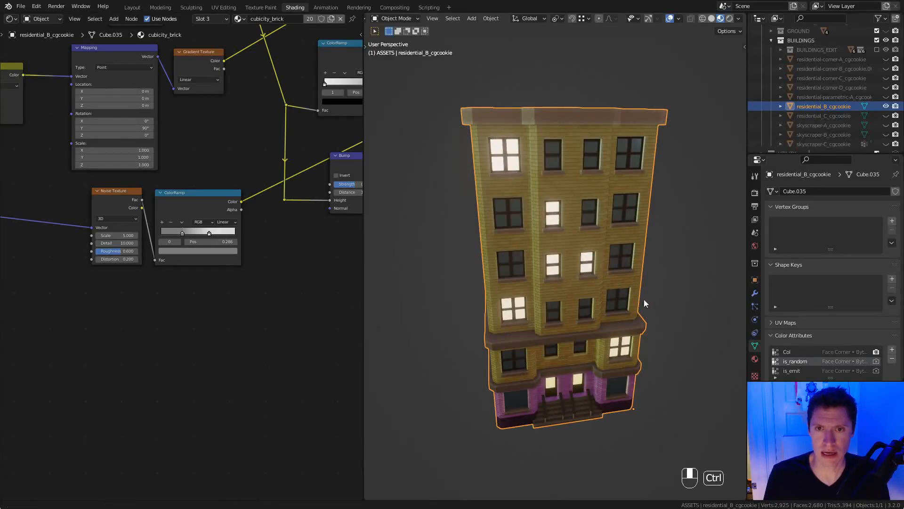
Change the viewport's material preview lighting to the green forest HDRI environment.
middle_click_drag(646, 304, 623, 216, "ctrl")
left_click(738, 19)
left_click(725, 98)
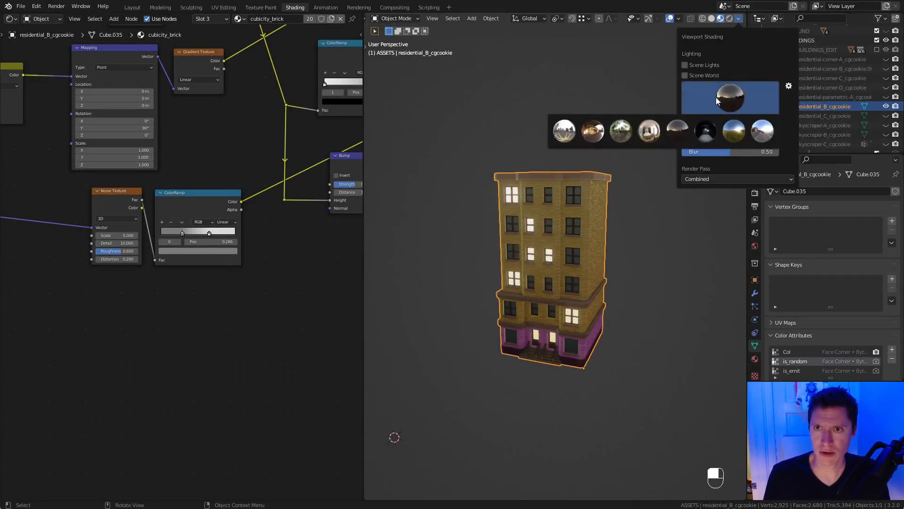
left_click(627, 131)
Create three linked duplicates of residential_B in an evenly spaced row to compare their random colours.
middle_click_drag(609, 272, 643, 205, "shift")
key("alt+d")
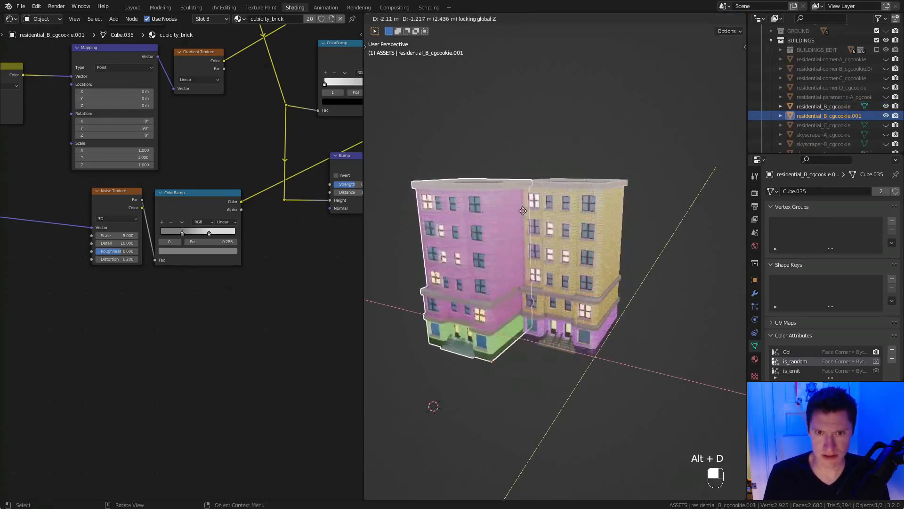
left_click(598, 223)
key("shift+r")
key("shift+r")
middle_click_drag(541, 216, 567, 173)
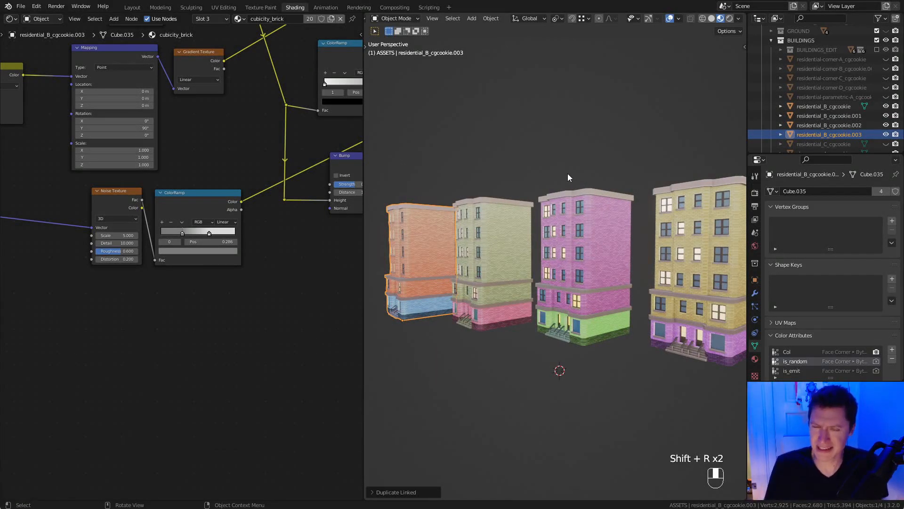
scroll(568, 173, "up", 2)
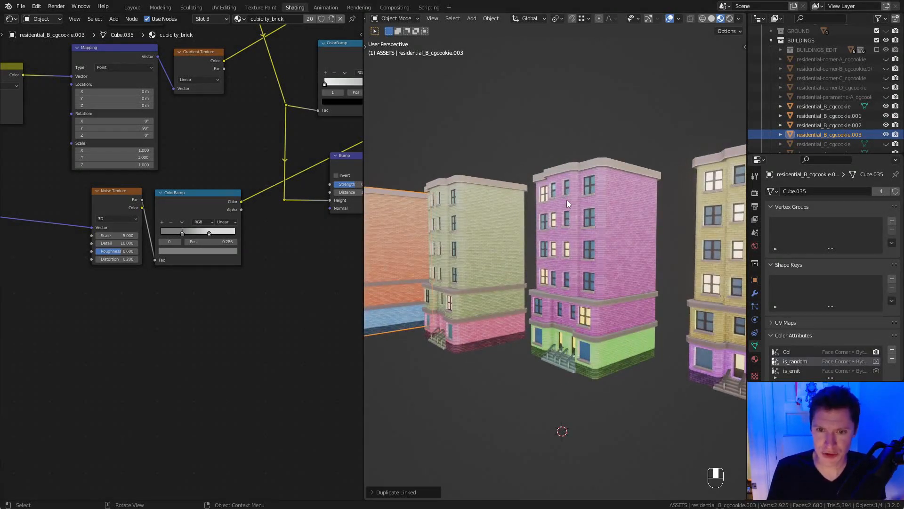
scroll(567, 199, "down", 3)
middle_click_drag(581, 167, 609, 216)
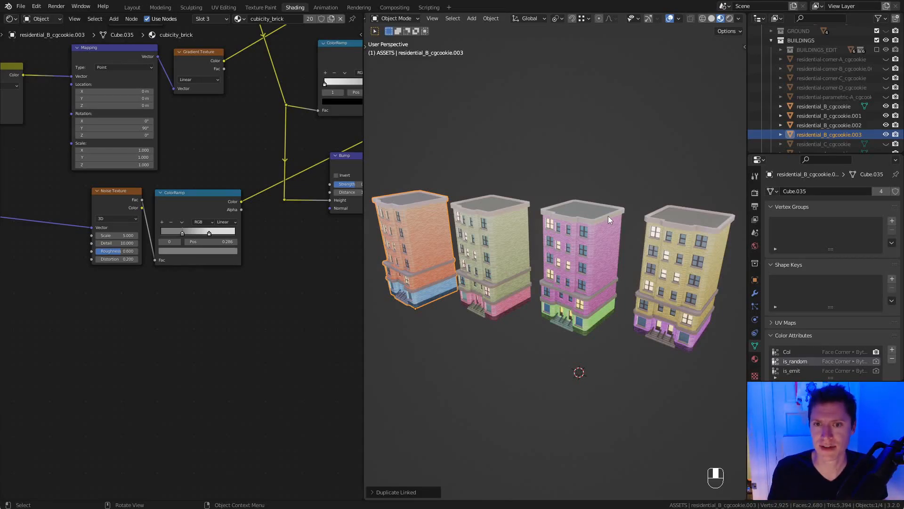
Delete the three linked residential_B duplicates, keeping the original building.
left_click(608, 216, "shift")
left_click(484, 234, "shift")
left_click(417, 224, "shift")
key("x")
left_click(553, 198)
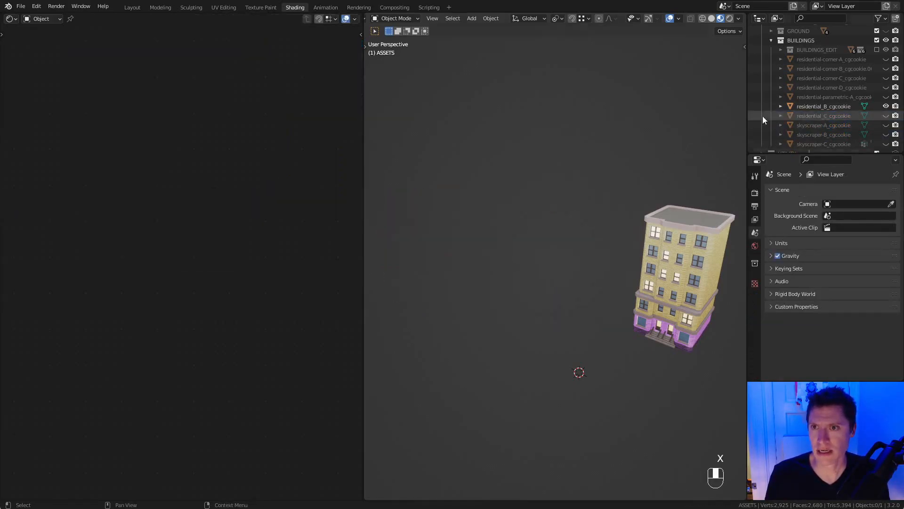
Hide residential_B, and show and select the residential_C_cgcookie building.
left_click(886, 107)
left_click(886, 116)
left_click(588, 321)
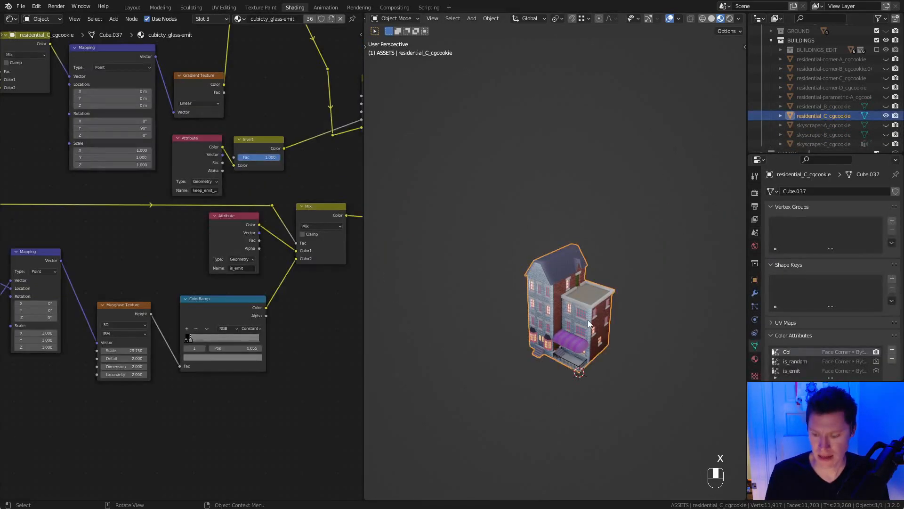
key("KP_Decimal")
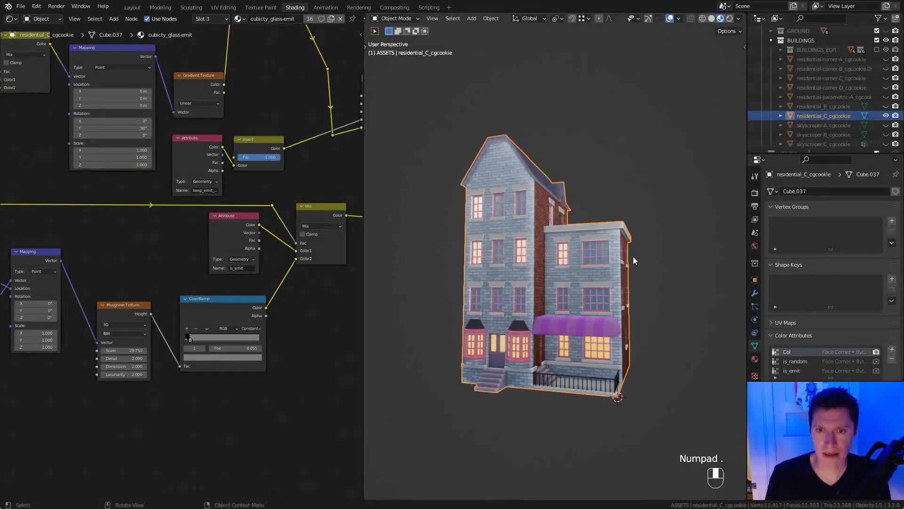
Create four linked duplicates of residential_C in an evenly spaced row beside the original.
scroll(646, 277, "down", 4)
key("alt+d")
left_click(509, 254)
middle_click_drag(509, 250, 556, 226)
middle_click_drag(527, 212, 601, 236, "shift")
key("shift+r")
key("shift+r")
key("shift+r")
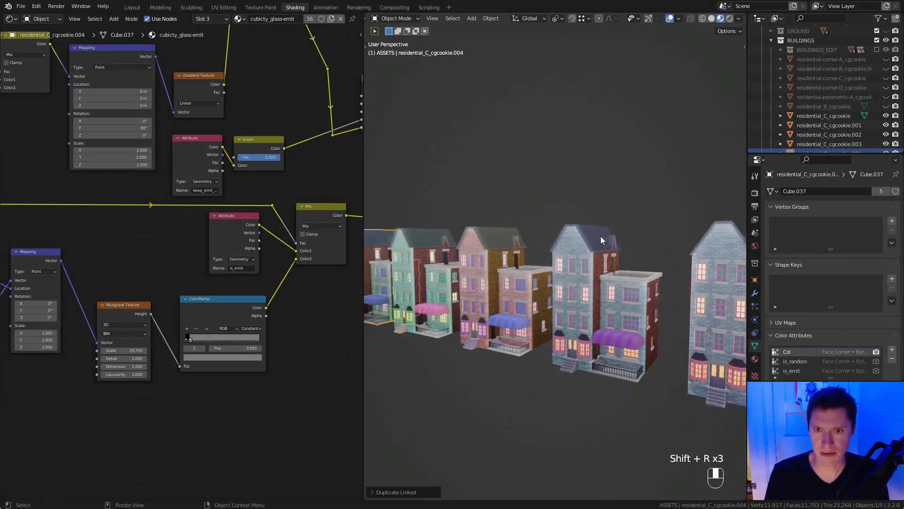
Look along the row of residential_C copies, and undo all four linked duplicates.
left_click(602, 238)
middle_click_drag(669, 284, 580, 268)
middle_click_drag(549, 224, 540, 249, "ctrl")
key("ctrl+z")
key("ctrl+z")
key("ctrl+z")
key("ctrl+z")
key("ctrl+z")
Examine the residential_C building up close from several angles.
middle_click_drag(620, 277, 624, 250)
key("KP_Decimal")
middle_click_drag(625, 249, 608, 209, "shift")
scroll(596, 315, "up", 4)
middle_click_drag(593, 323, 633, 160)
middle_click_drag(633, 160, 645, 222, "shift")
Show skyscraper-A_cgcookie in place of residential_C, and select it.
left_click(886, 124, "ctrl")
middle_click_drag(674, 273, 633, 185, "ctrl")
middle_click_drag(633, 185, 616, 153)
middle_click_drag(616, 153, 624, 217, "shift")
middle_click_drag(624, 216, 646, 197)
left_click(586, 196)
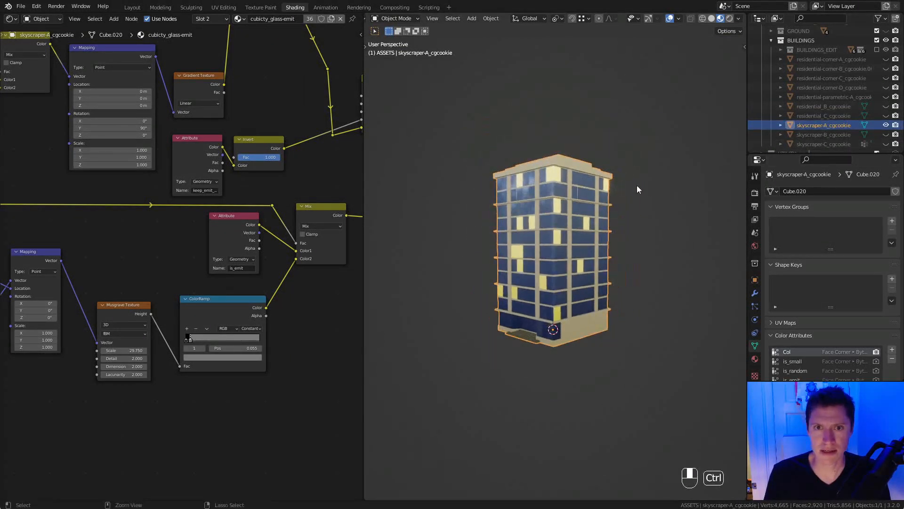
Create a linked duplicate of skyscraper-A on the ground plane beside the original, and delete the duplicate again.
key("alt+d")
key("shift+z")
left_click(474, 187)
key("x")
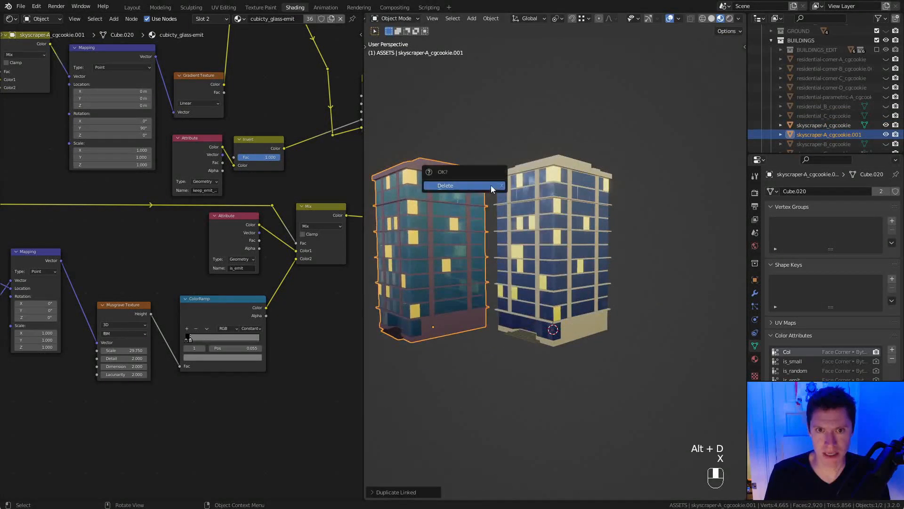
left_click(490, 185)
Hide skyscraper-A, and show and select the skyscraper-B_cgcookie building.
left_click(886, 124)
left_click(887, 134)
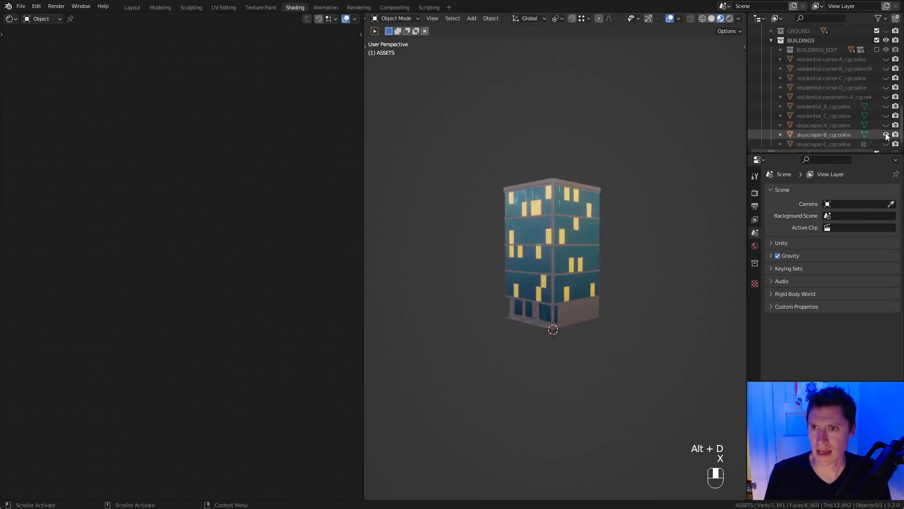
left_click(564, 247)
Create two linked duplicates of skyscraper-B in a row beside the original, repeating the same offset.
key("alt+d")
left_click(492, 247)
middle_click_drag(542, 212, 598, 230, "shift")
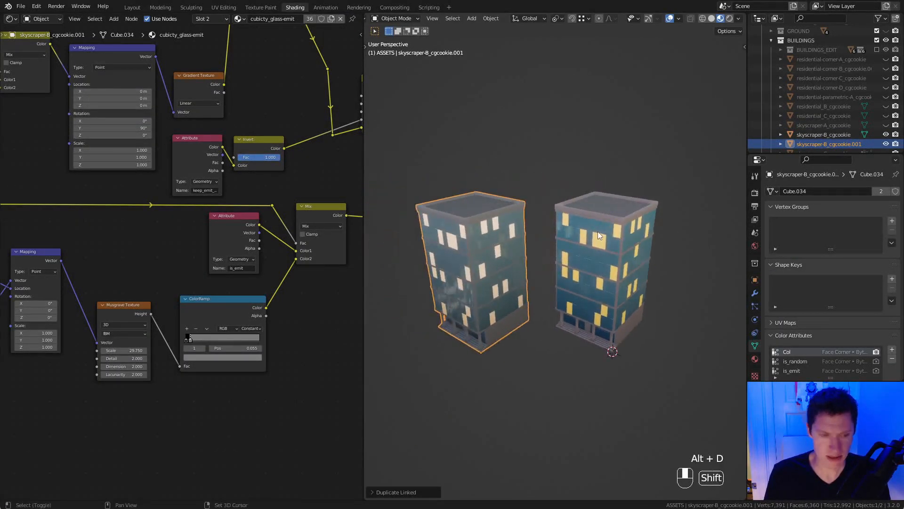
key("shift+r")
scroll(550, 254, "down", 1)
Delete both linked skyscraper-B duplicates, keeping the original building.
left_click(503, 237, "shift")
key("x")
left_click(502, 237)
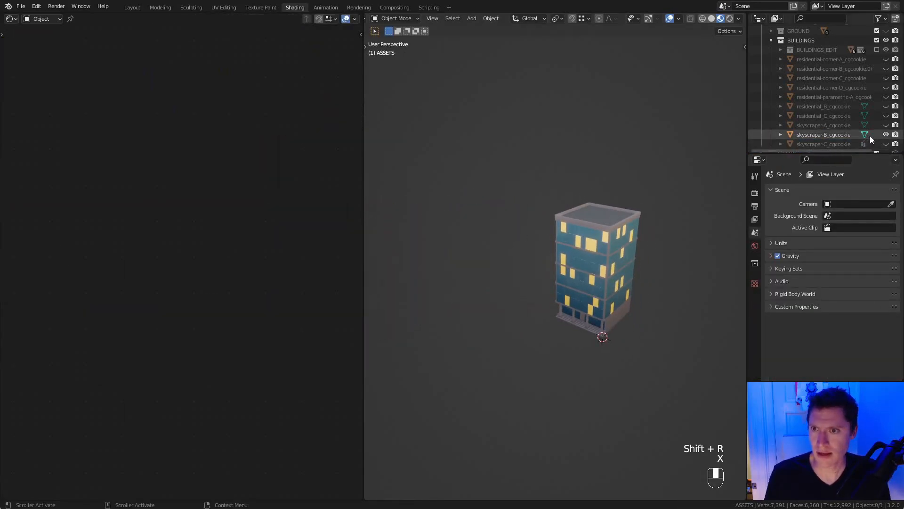
Hide skyscraper-B, and show and select the skyscraper-C_cgcookie building.
left_click(887, 134)
left_click(887, 143)
left_click(619, 222)
middle_click_drag(620, 223, 635, 210)
Create three linked duplicates of skyscraper-C in an evenly spaced row to compare their colours and lit windows.
key("alt+d")
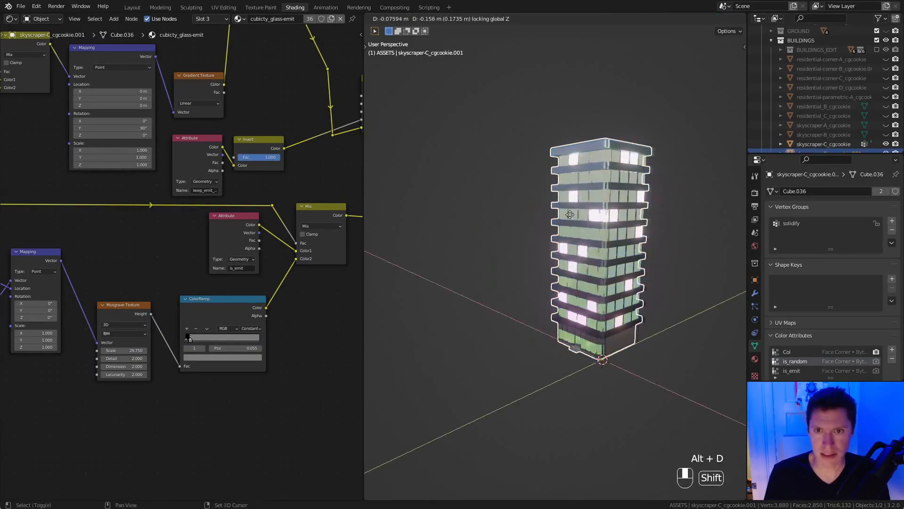
left_click(543, 219)
key("shift+r")
key("shift+r")
scroll(595, 196, "down", 3)
middle_click_drag(476, 175, 633, 242, "shift")
scroll(600, 204, "up", 2)
scroll(594, 266, "up", 3)
scroll(633, 242, "up", 2)
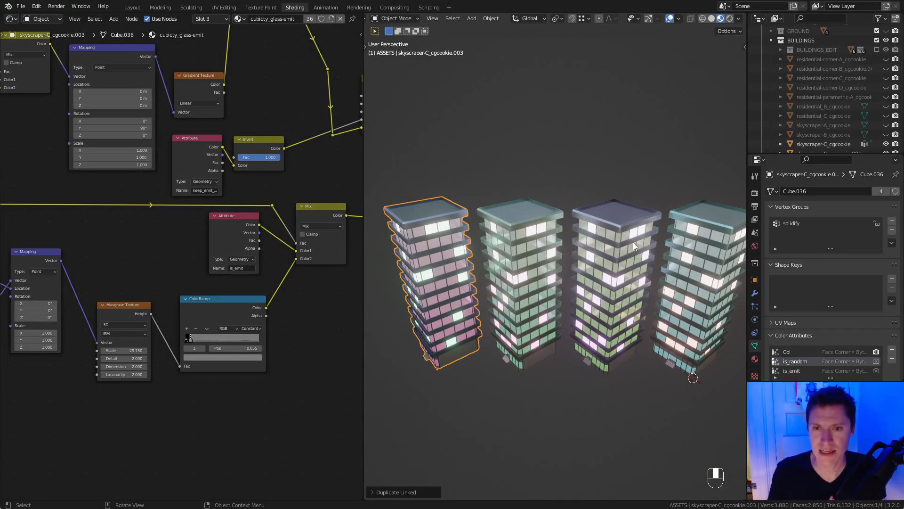
Delete the three linked skyscraper-C duplicates, keeping the original building.
middle_click_drag(633, 242, 524, 191)
left_click(524, 191, "shift")
left_click(617, 193, "shift")
key("x")
left_click(617, 193)
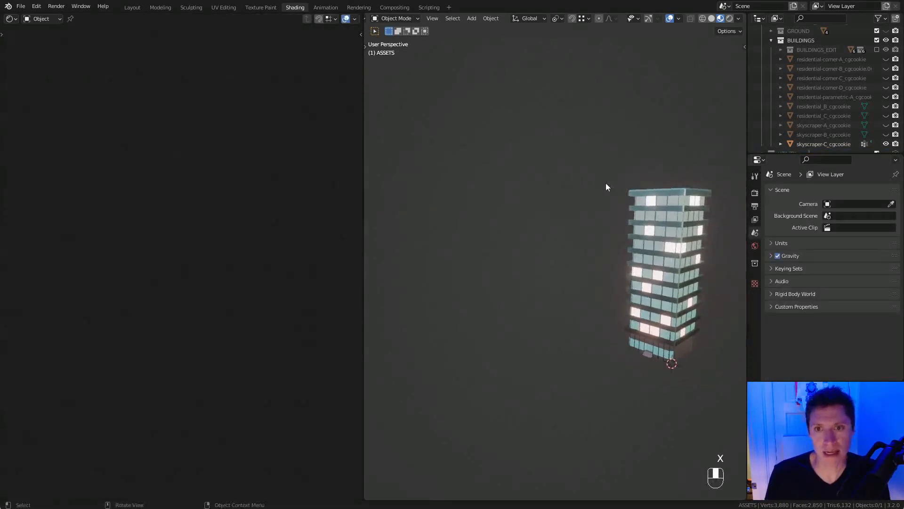
Hide skyscraper-C and collapse the BUILDINGS collection.
middle_click_drag(705, 182, 627, 216, "shift")
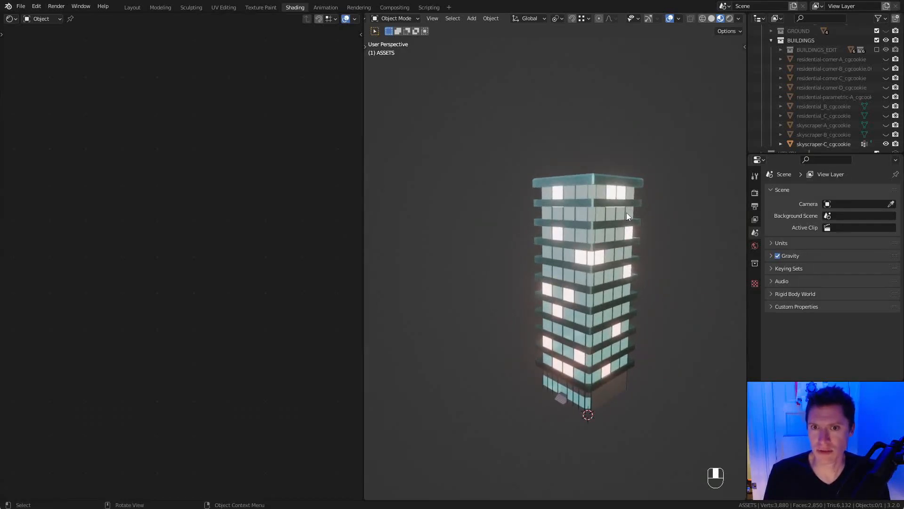
scroll(855, 142, "down", 1)
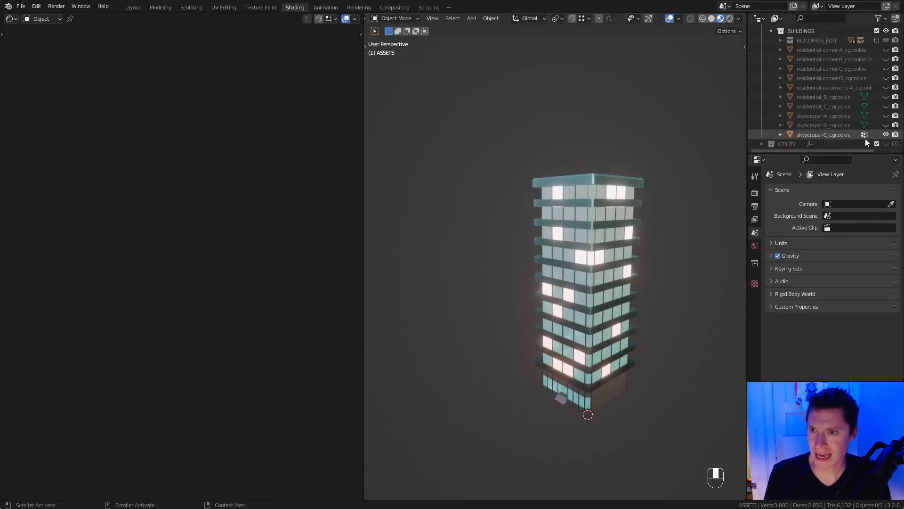
left_click(883, 135)
scroll(786, 113, "up", 8)
left_click(771, 106)
scroll(804, 95, "up", 15)
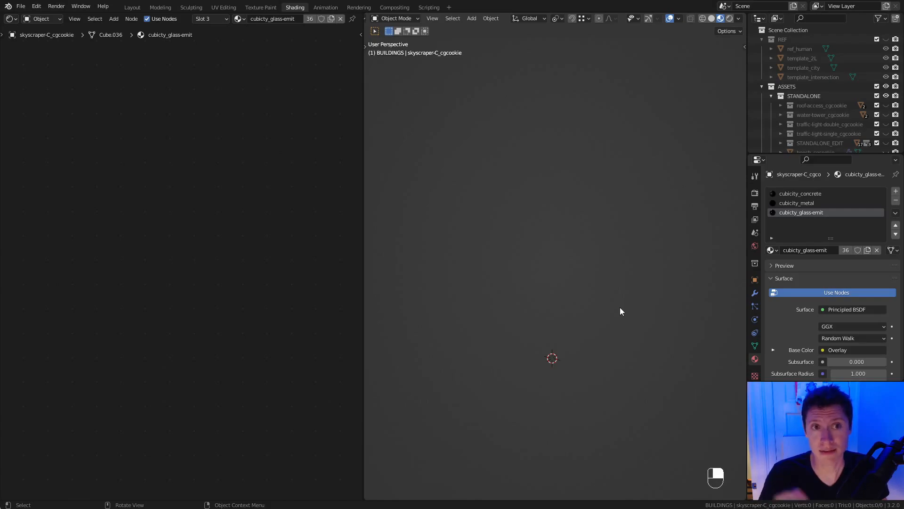
Switch the shader editor area to the Asset Browser.
left_click(15, 21)
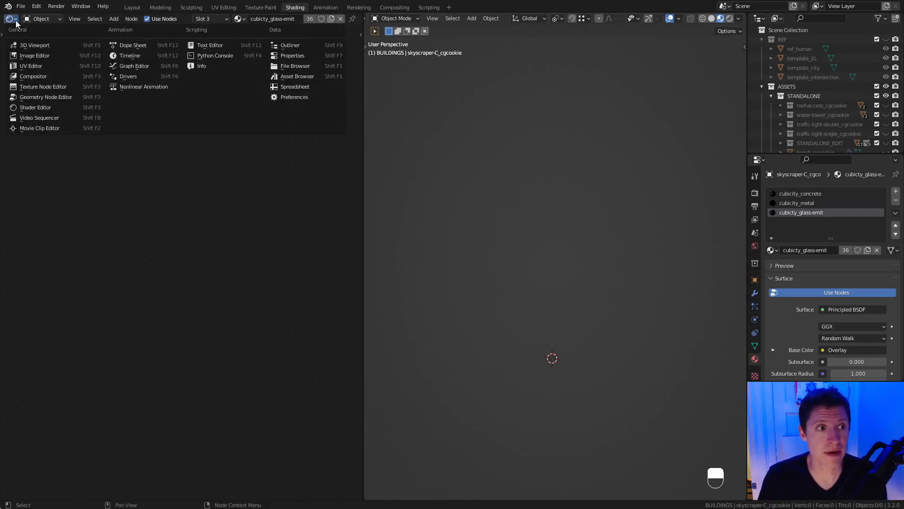
left_click(294, 76)
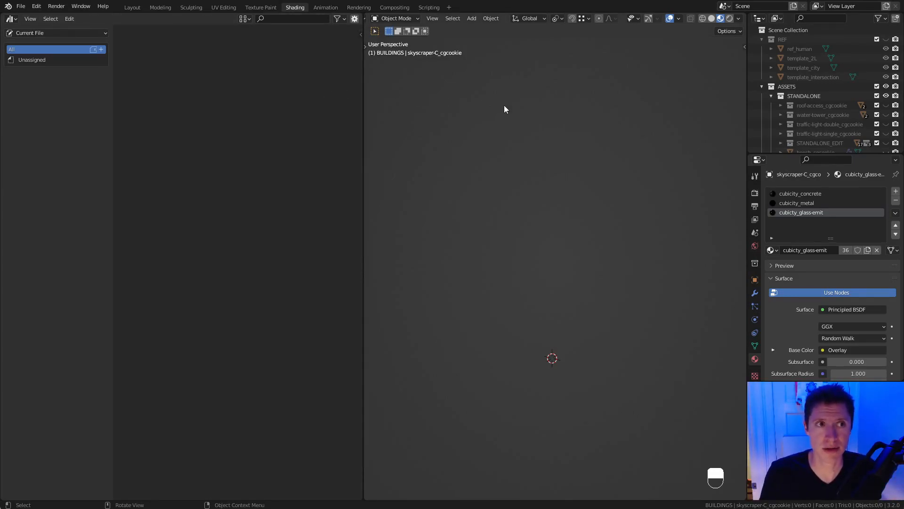
Open the Blender preferences at the file paths for asset libraries.
left_click(38, 6)
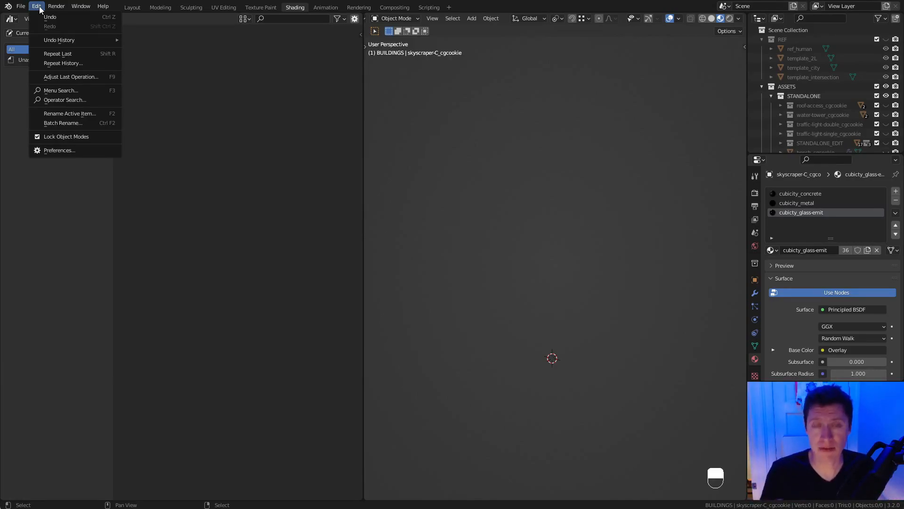
left_click(39, 7)
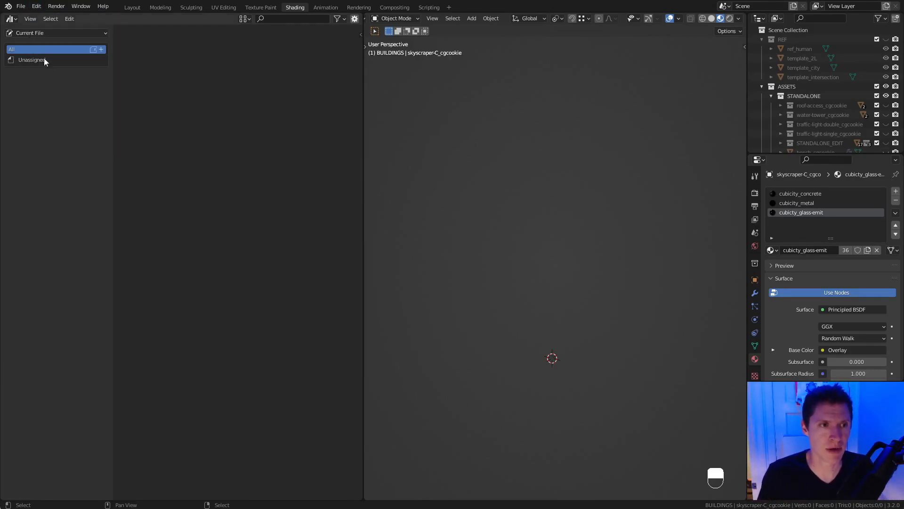
left_click(36, 7)
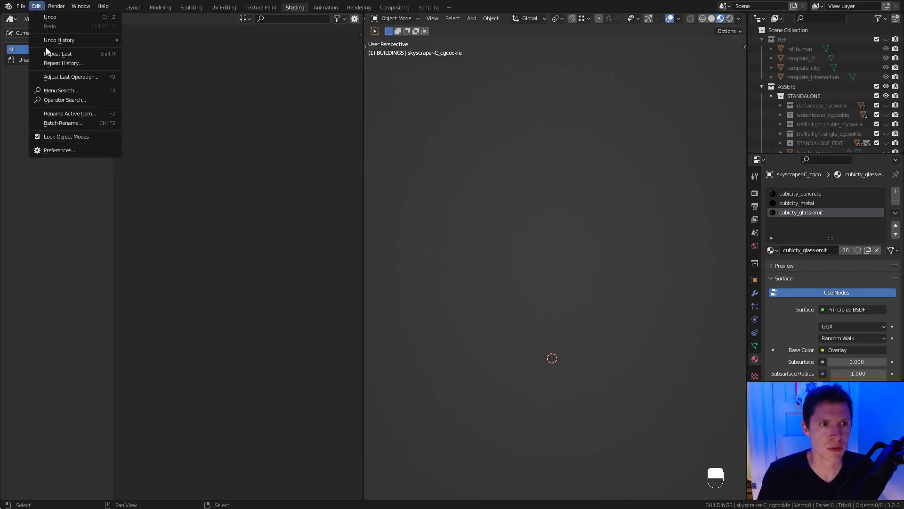
left_click(60, 151)
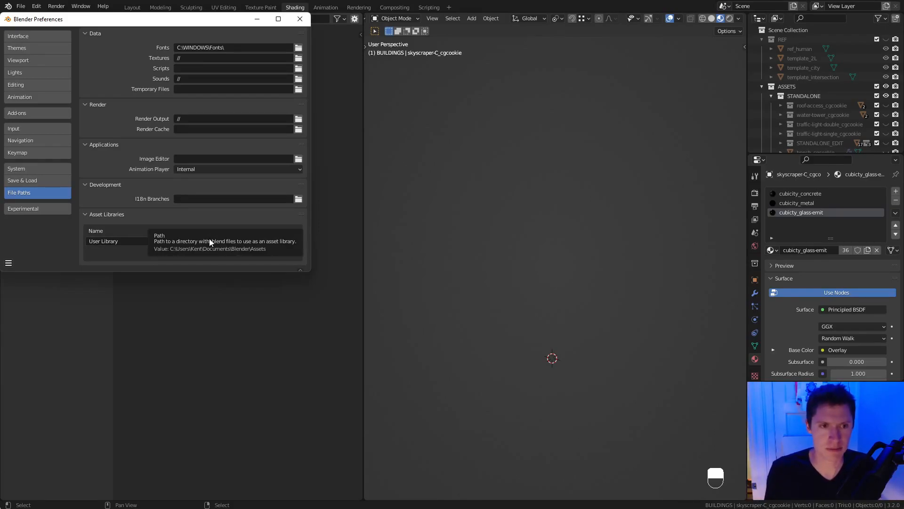
Add the cubicity_ASSETS folder as a new asset library.
left_click(296, 244)
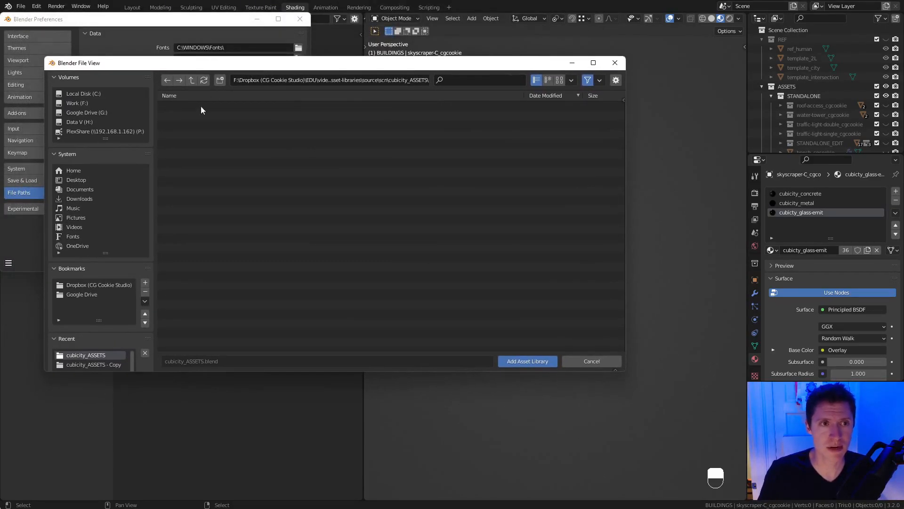
left_click(192, 80)
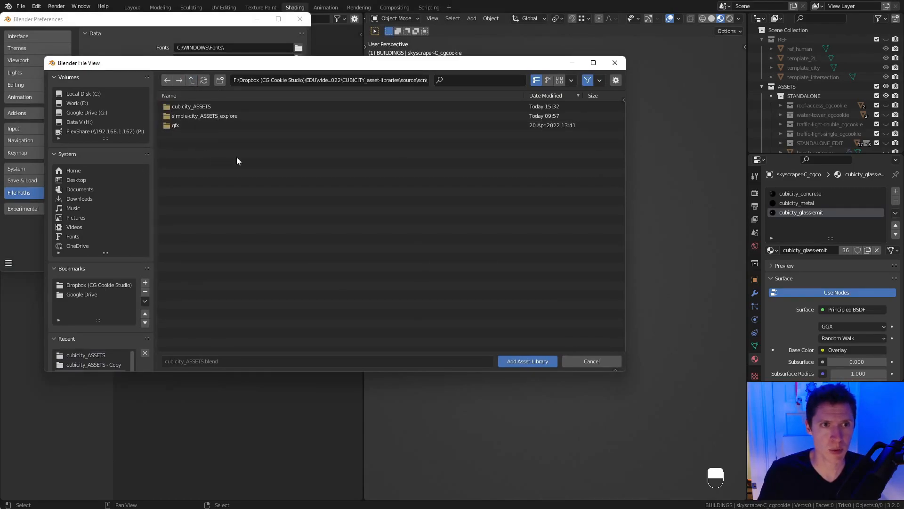
left_click(188, 108)
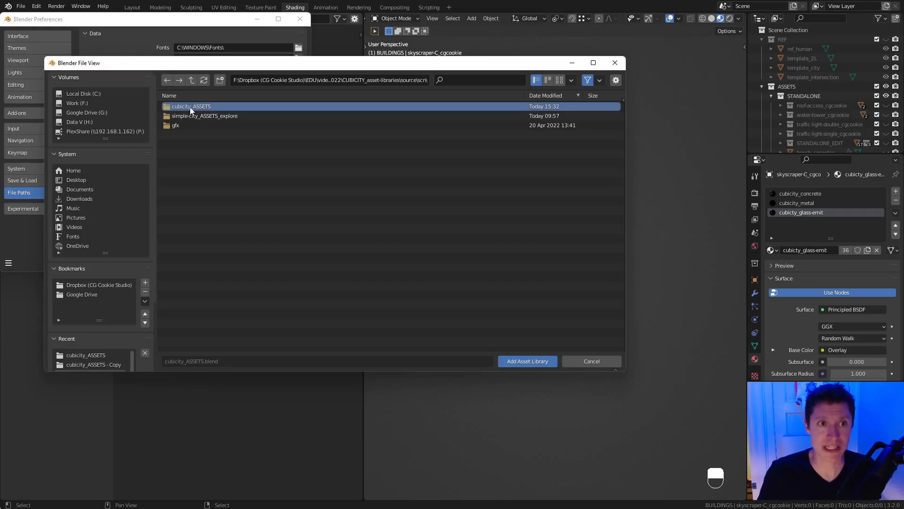
double_click(190, 106)
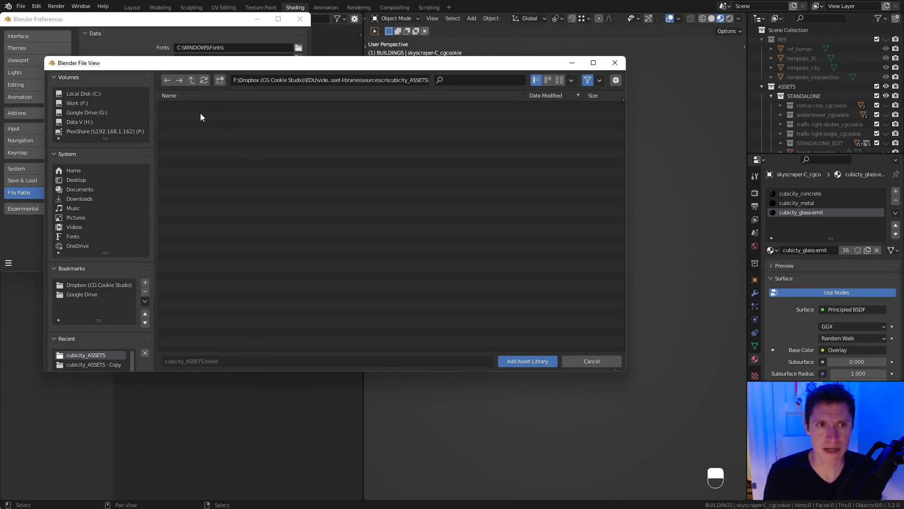
left_click(528, 361)
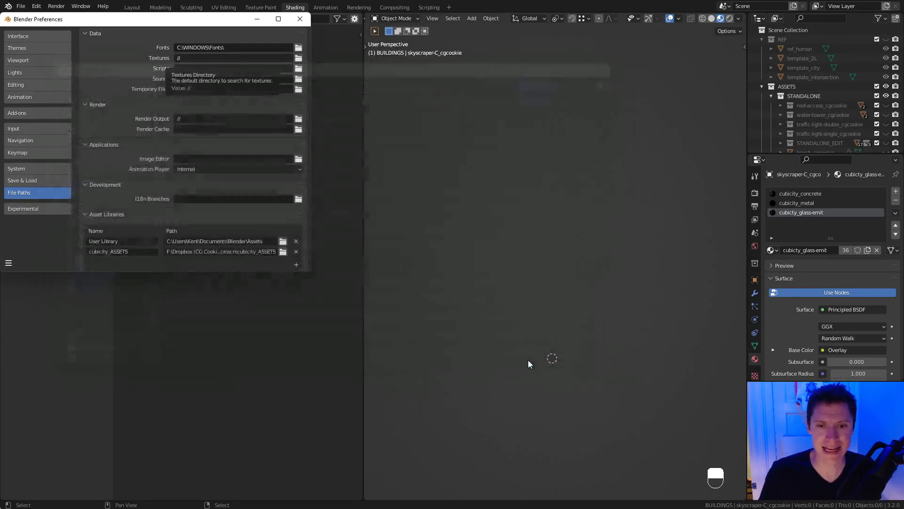
Rename the cubicity_ASSETS library as "CUBICITY Asset Library".
left_click(139, 252)
type("C")
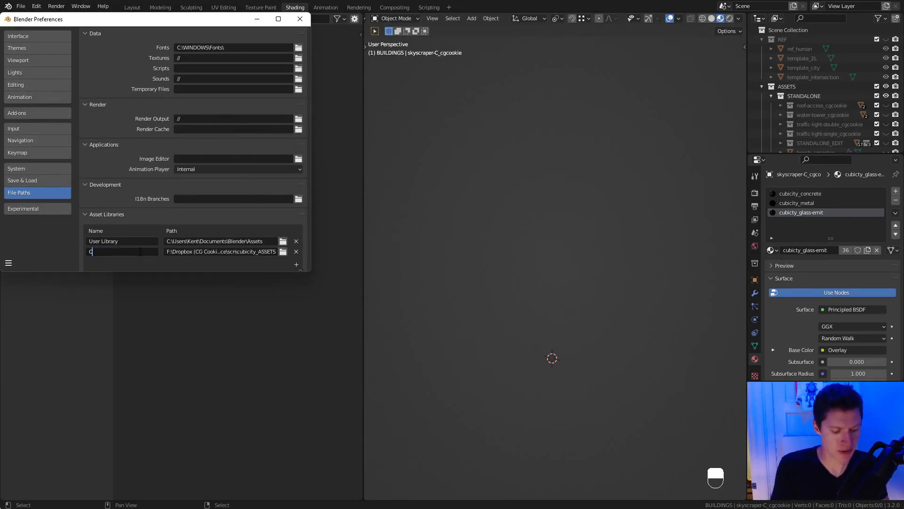
type("UBICITY Asset Library")
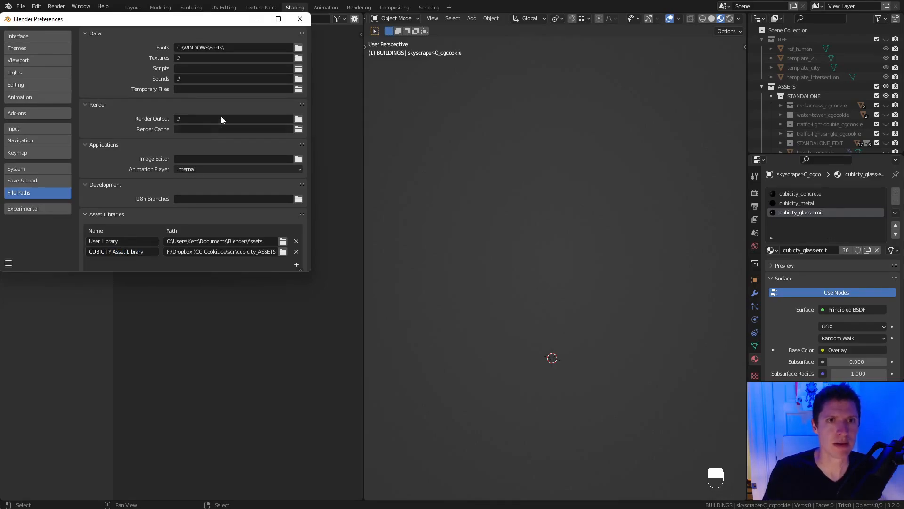
Close the preferences and make the Asset Browser show the CUBICITY Asset Library.
left_click(297, 23)
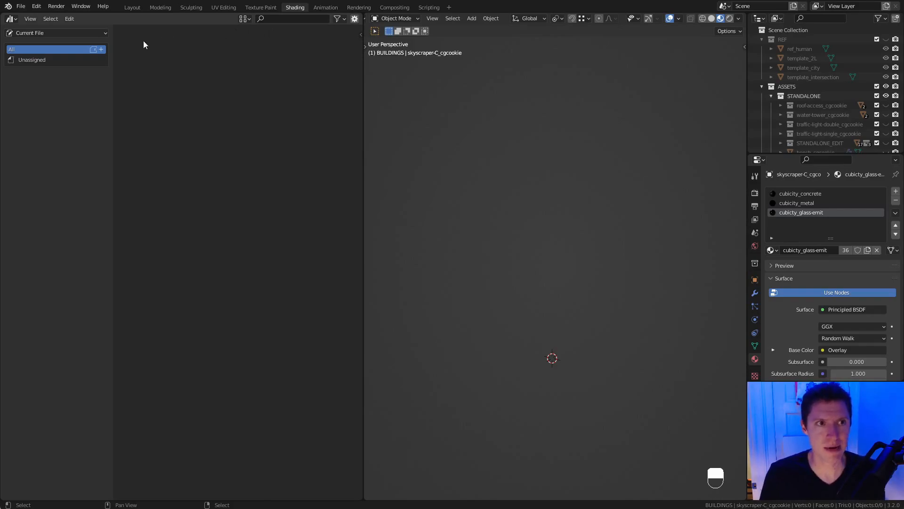
left_click(31, 33)
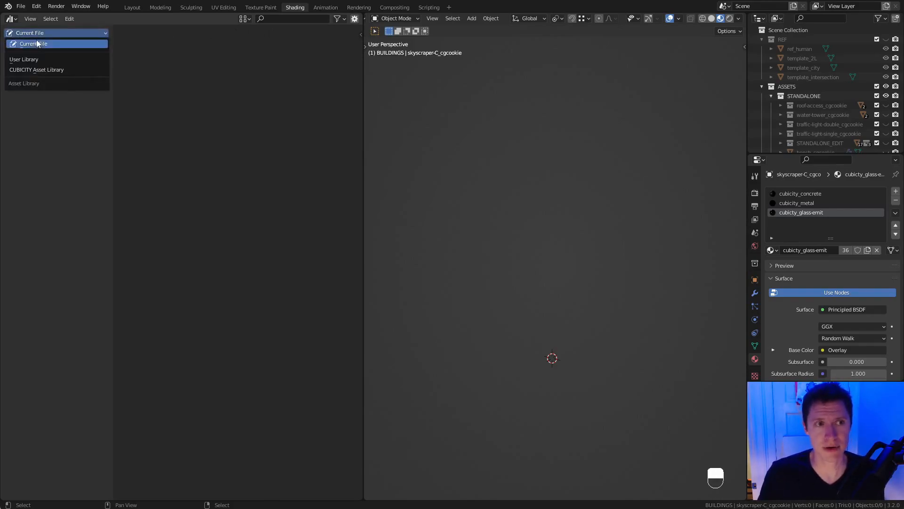
left_click(38, 71)
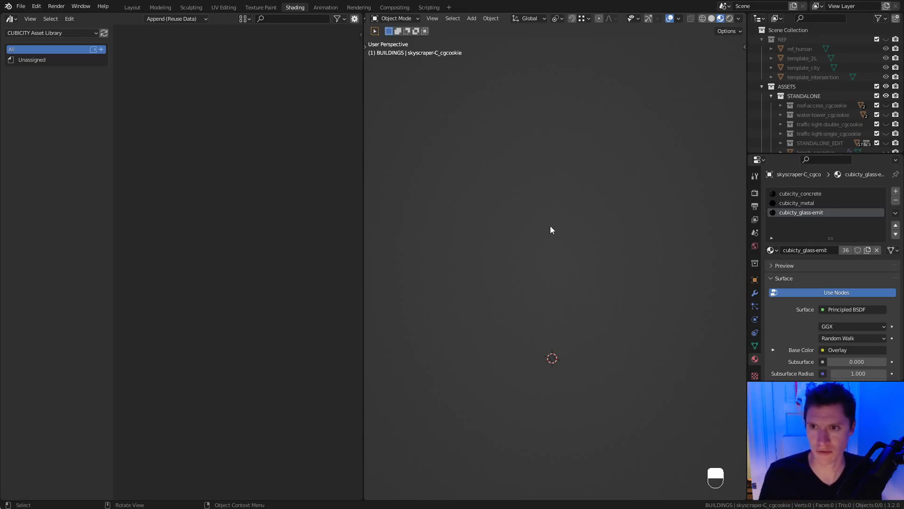
Unhide the roof-access_cgcookie collection, frame its model in the viewport and check which objects it contains.
left_click(886, 105)
left_click(815, 105)
key("KP_Decimal")
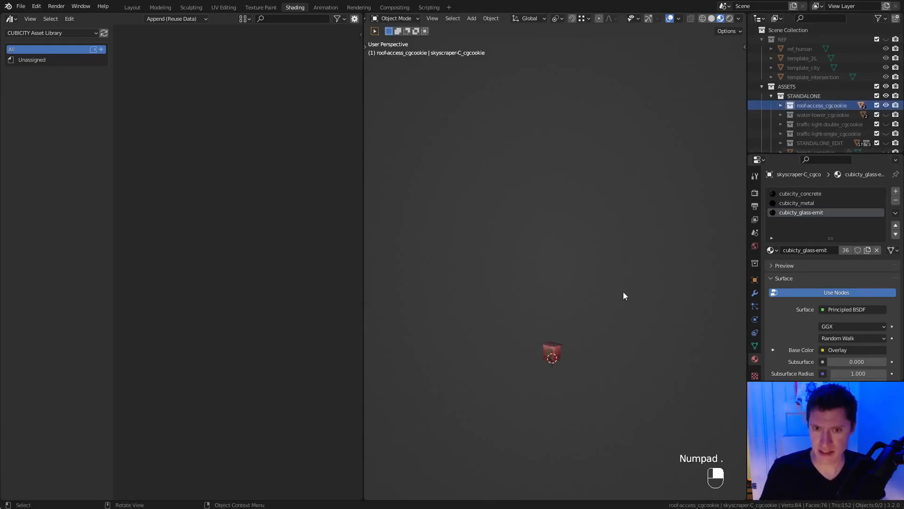
key("KP_Decimal")
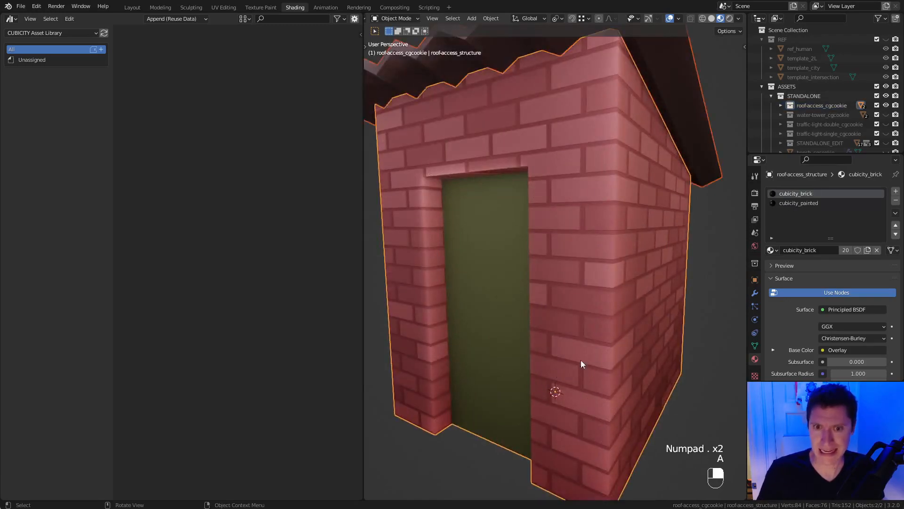
key("a")
key("a")
right_click_drag(599, 260, 597, 290, "ctrl")
left_click(781, 105)
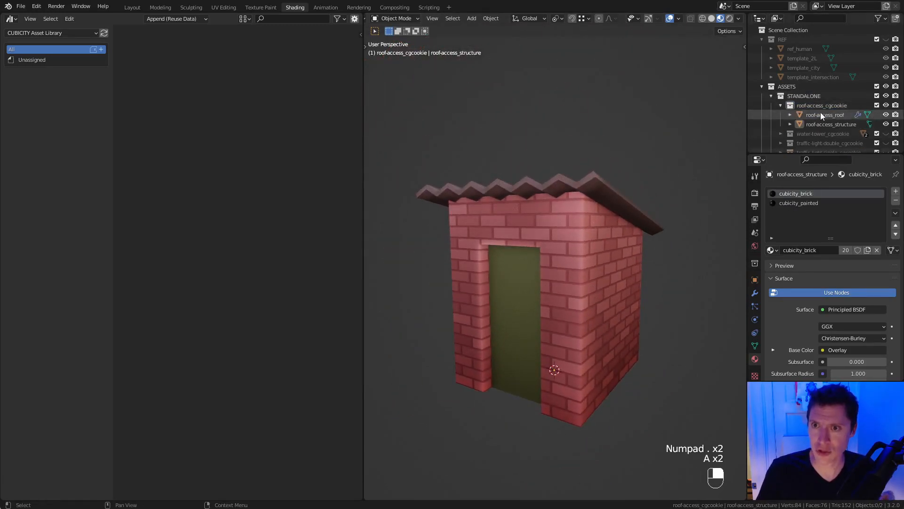
left_click(781, 105)
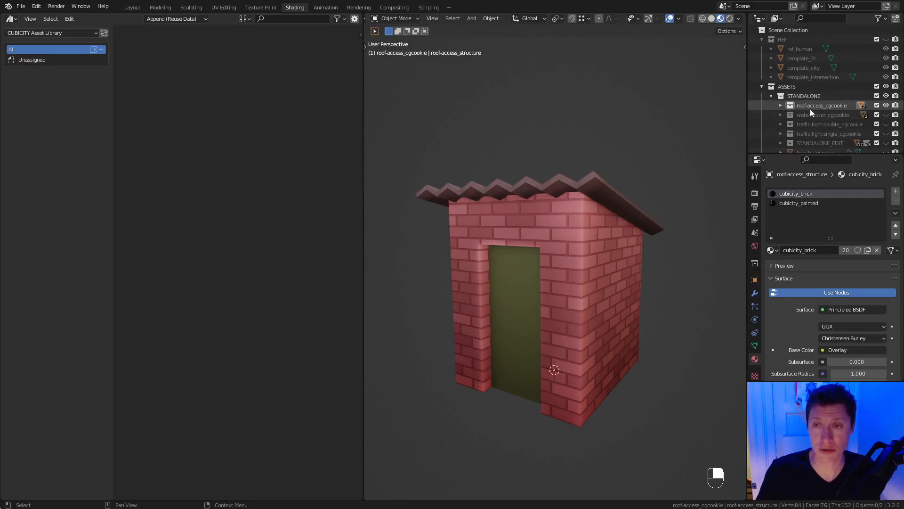
Mark the roof-access_cgcookie collection as an asset and check its asset details.
right_click(810, 106)
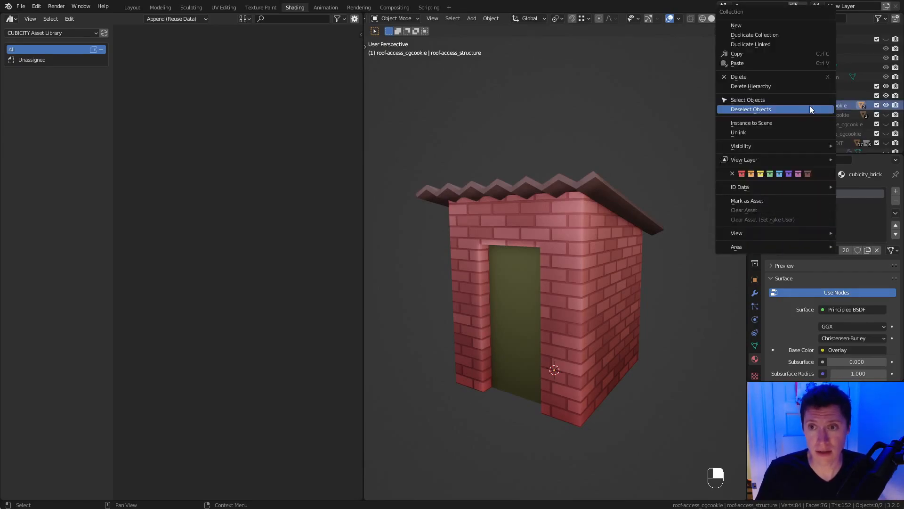
left_click(764, 200)
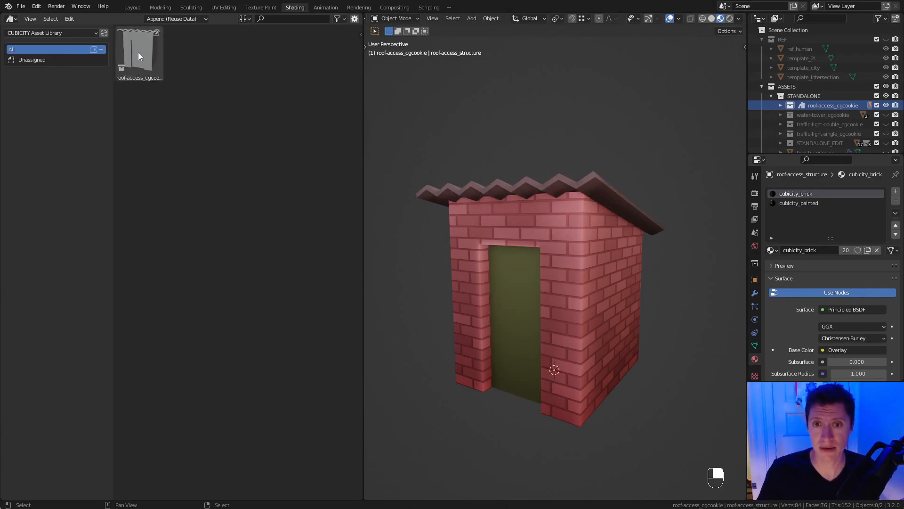
key("n")
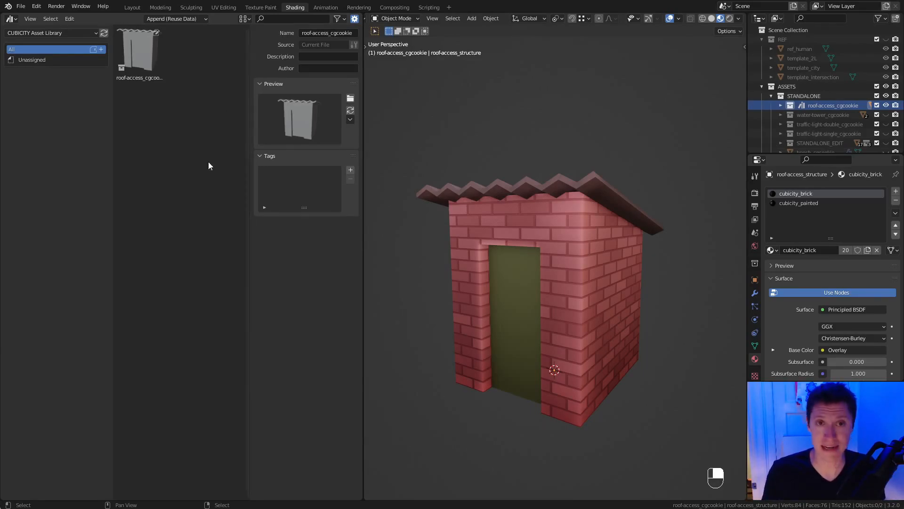
key("n")
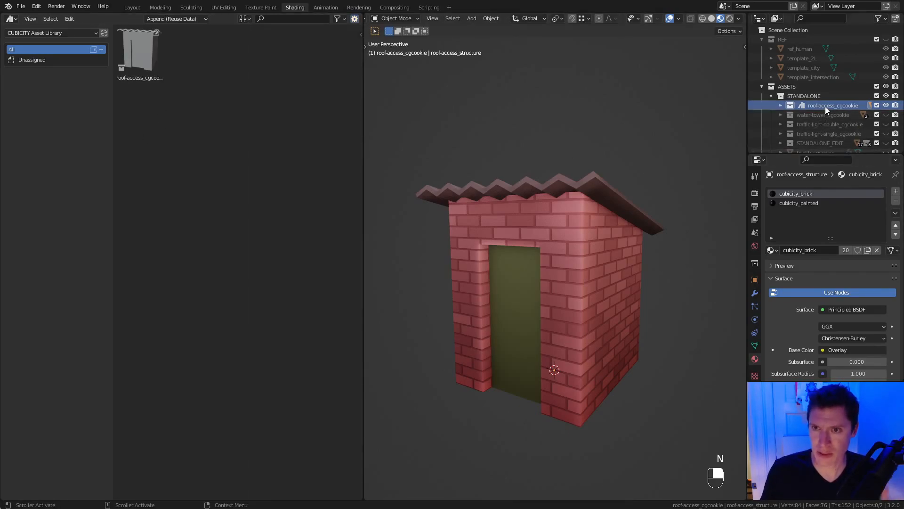
Unhide the tree-med_cgcookie object and mark it as an asset.
scroll(825, 107, "down", 1)
scroll(825, 106, "down", 5)
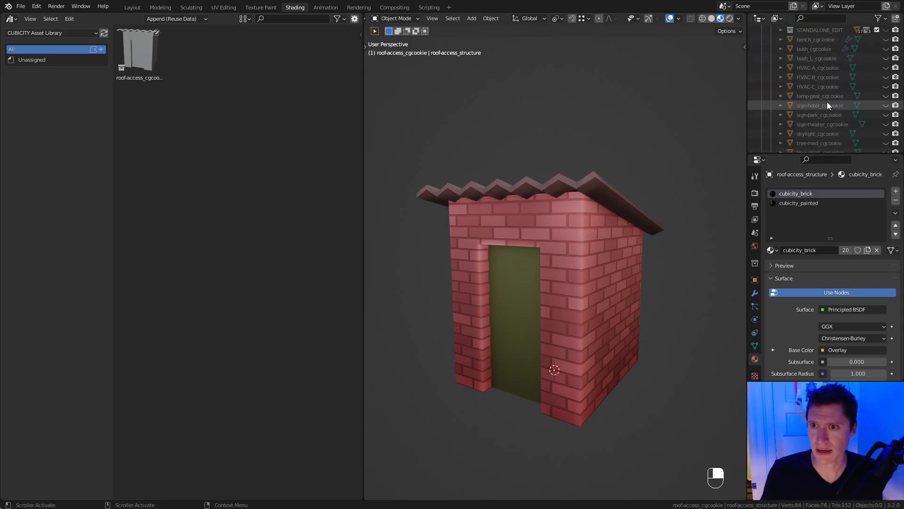
scroll(827, 102, "down", 2)
left_click(819, 104)
right_click(812, 103)
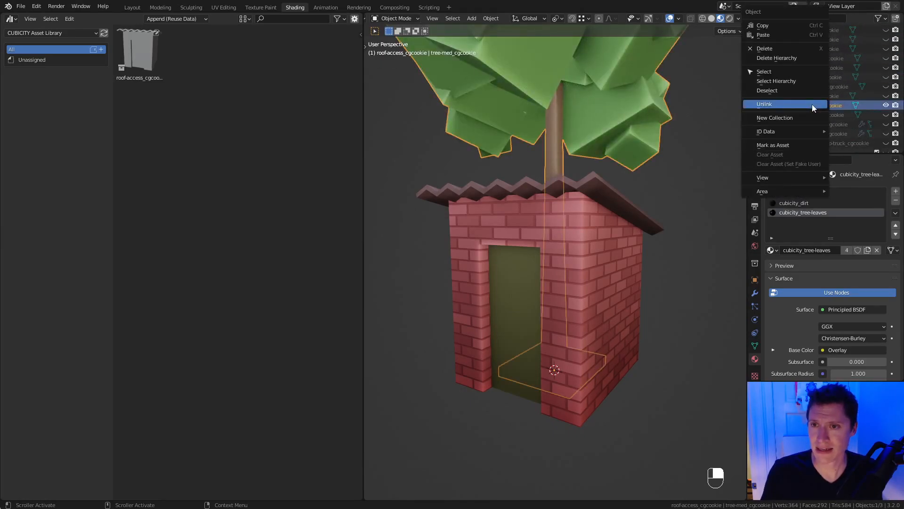
left_click(780, 145)
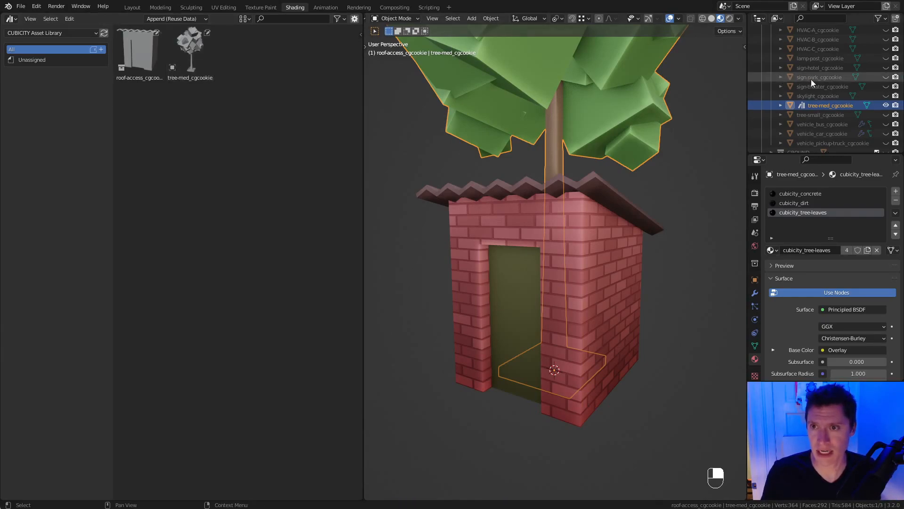
Unhide the residential-parametric-A_cgcookie building and bring the whole model into view.
scroll(811, 79, "down", 3)
scroll(811, 79, "down", 4)
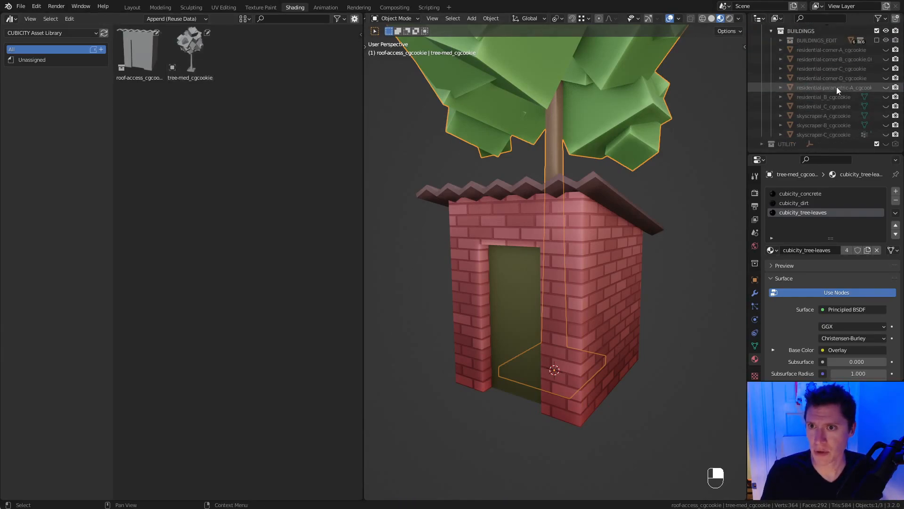
left_click(838, 88)
left_click(886, 87)
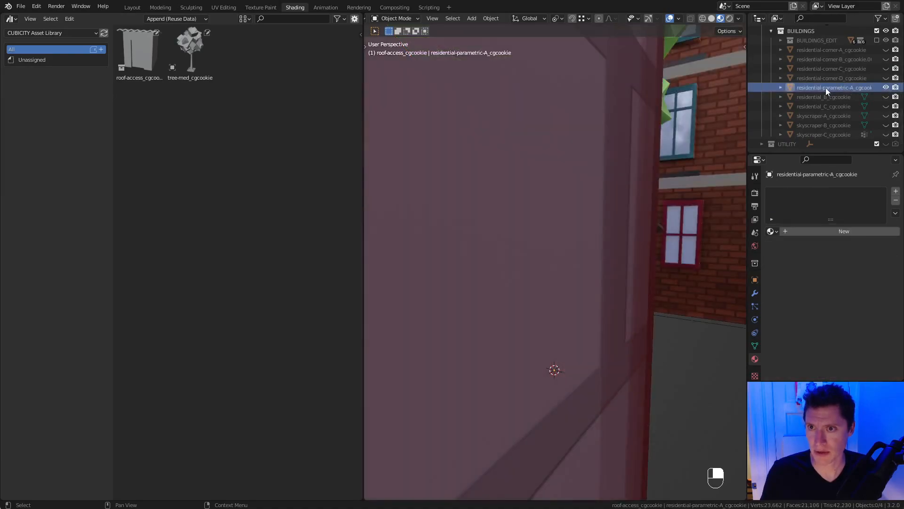
scroll(601, 197, "down", 10)
mouse_move(613, 183)
middle_mouse_down()
mouse_move(662, 177)
mouse_move(628, 218)
mouse_move(651, 213)
mouse_move(609, 193)
middle_mouse_up()
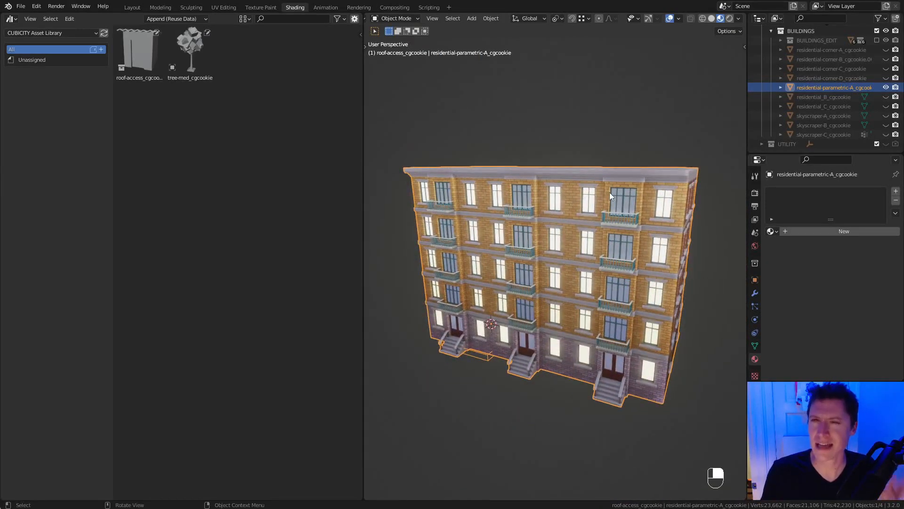
Mark residential-parametric-A_cgcookie as an asset and save the file.
right_click(823, 86)
left_click(773, 145)
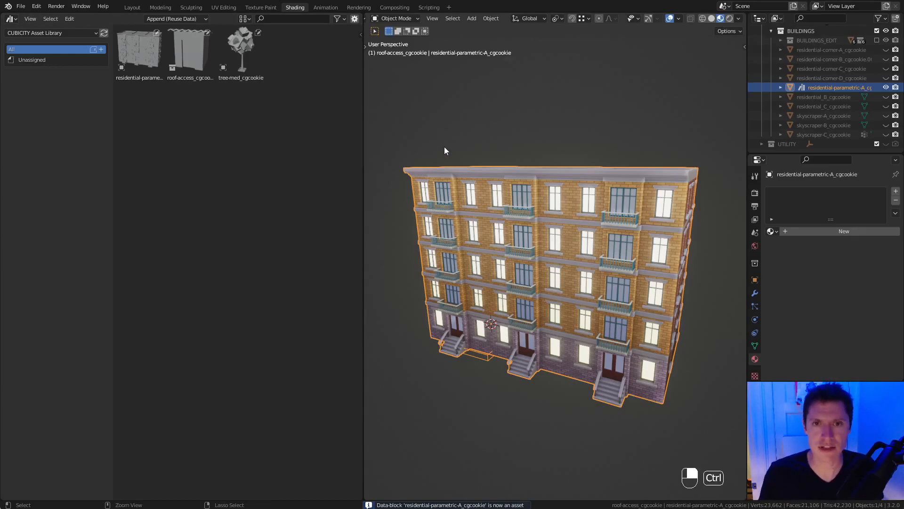
key("ctrl+s")
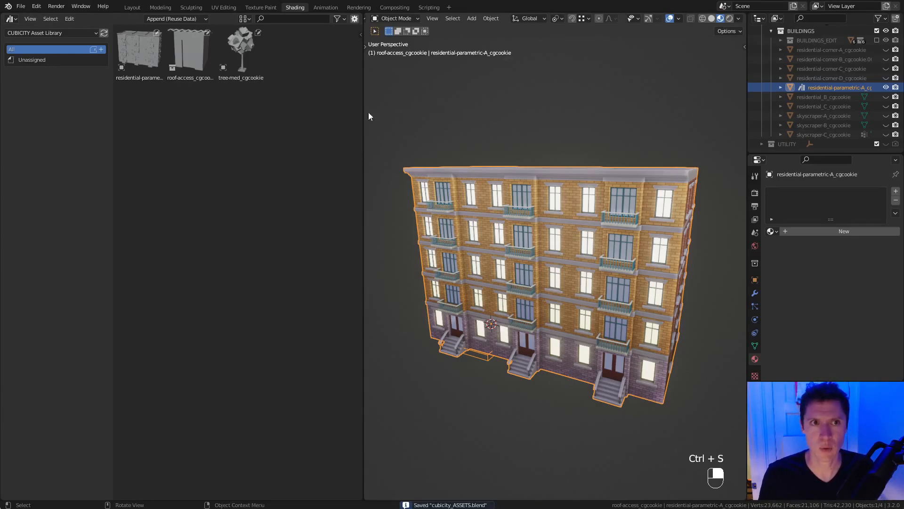
Create a new General file and delete all of its default objects.
left_click(22, 7)
mouse_move(38, 17)
left_click(125, 17)
left_click(491, 235)
key("a")
key("x")
left_click(491, 236)
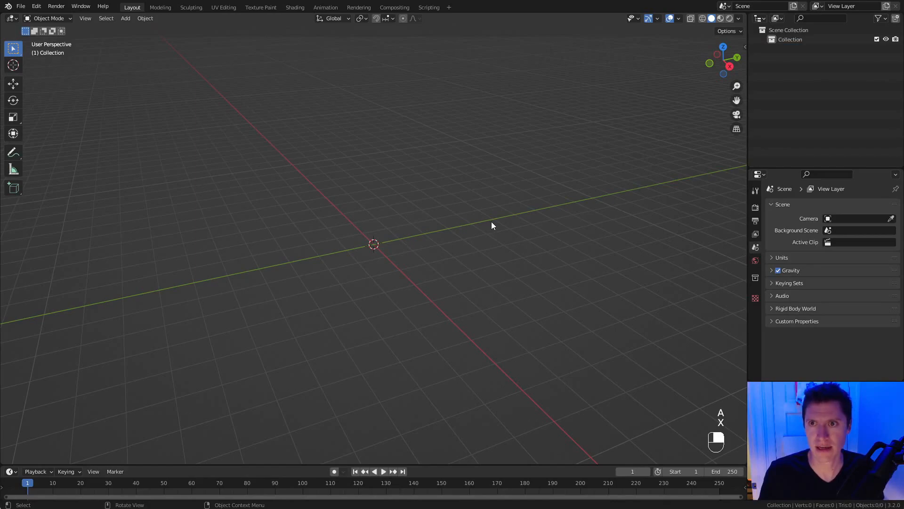
Split the 3D viewport and turn the new area into an Asset Browser showing the CUBICITY Asset Library.
middle_click_drag(476, 174, 512, 227)
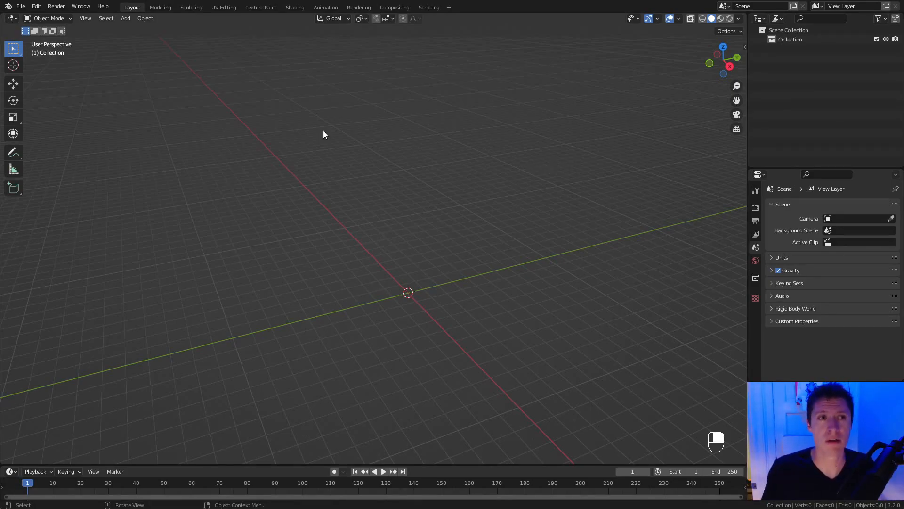
left_click_drag(3, 15, 314, 17)
left_click(11, 18)
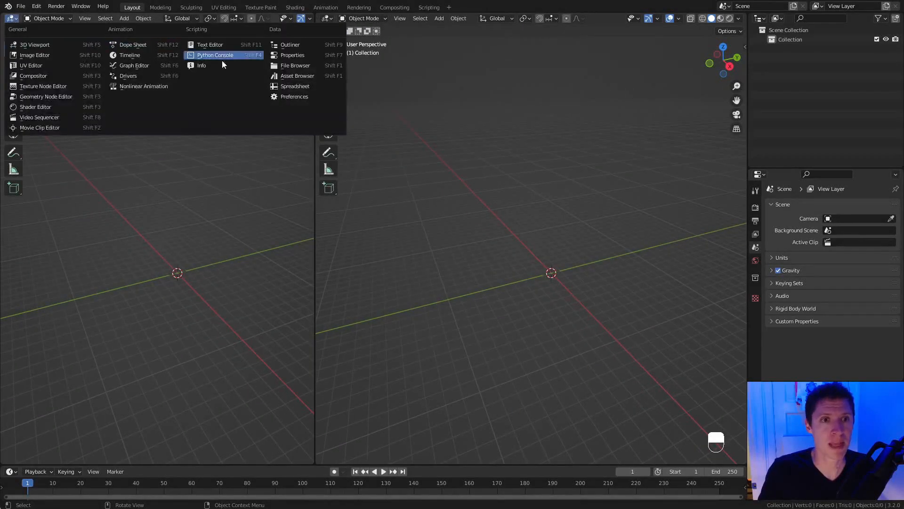
left_click(290, 77)
left_click(39, 33)
left_click(45, 69)
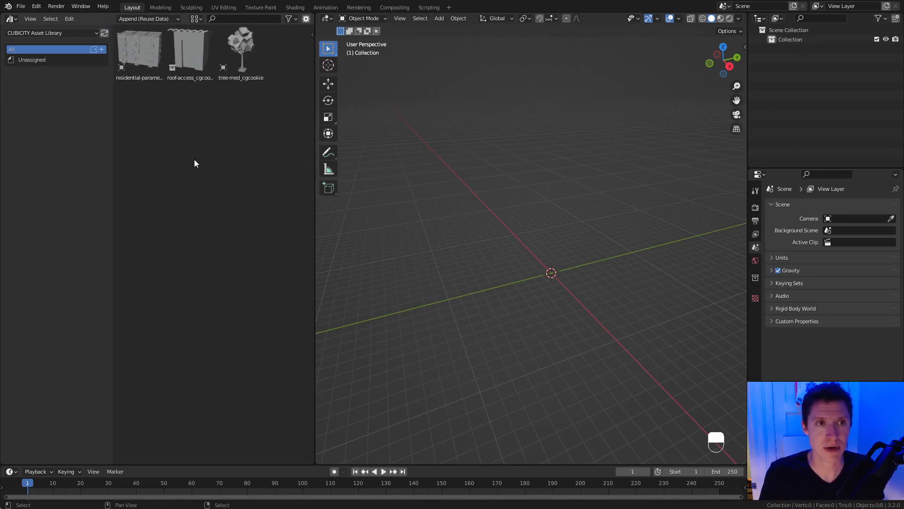
Place the tree-med_cgcookie asset on the grid at about X -0.44 m, Y -4.68 m and add a cube at the origin.
left_click_drag(241, 51, 536, 276)
left_click_drag(559, 273, 505, 284)
key("shift+a")
mouse_move(567, 244)
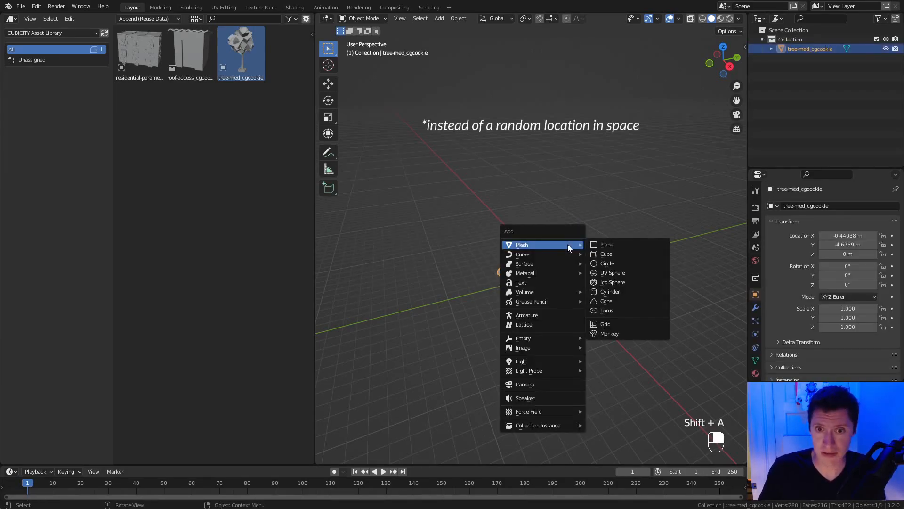
left_click(604, 254)
scroll(563, 282, "up", 4)
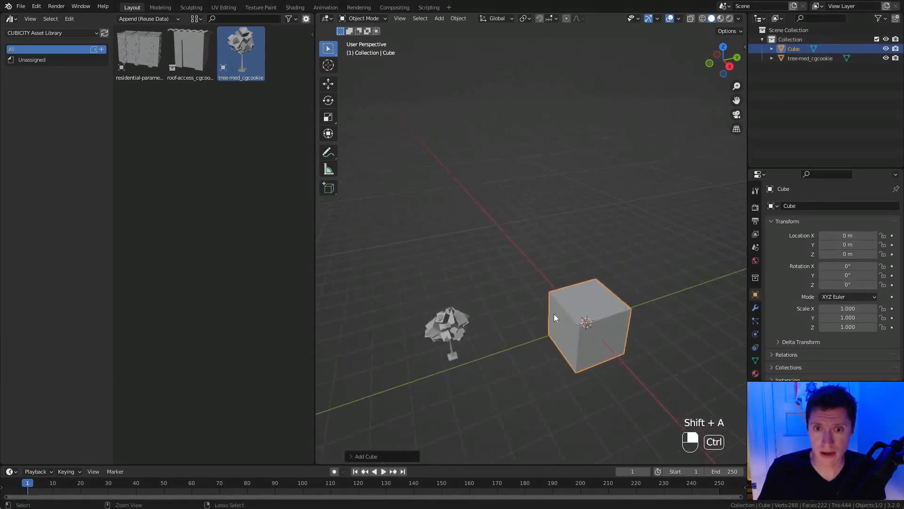
Place a second tree-med_cgcookie asset on top of the cube and delete the cube.
left_click_drag(241, 47, 582, 301)
middle_click_drag(612, 286, 595, 260)
left_click(602, 301)
key("x")
left_click(586, 273)
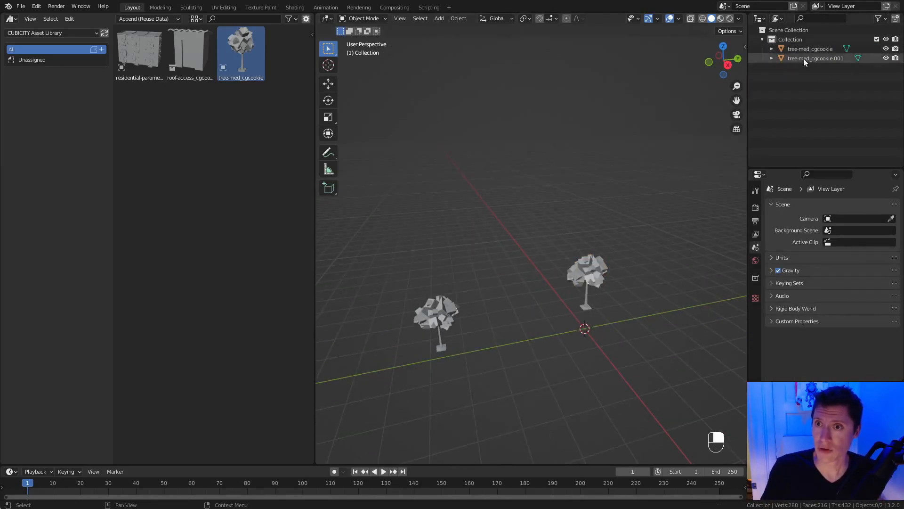
Enter Edit Mode on the second tree and pull one foliage vertex upward along the Z axis.
left_click(587, 275)
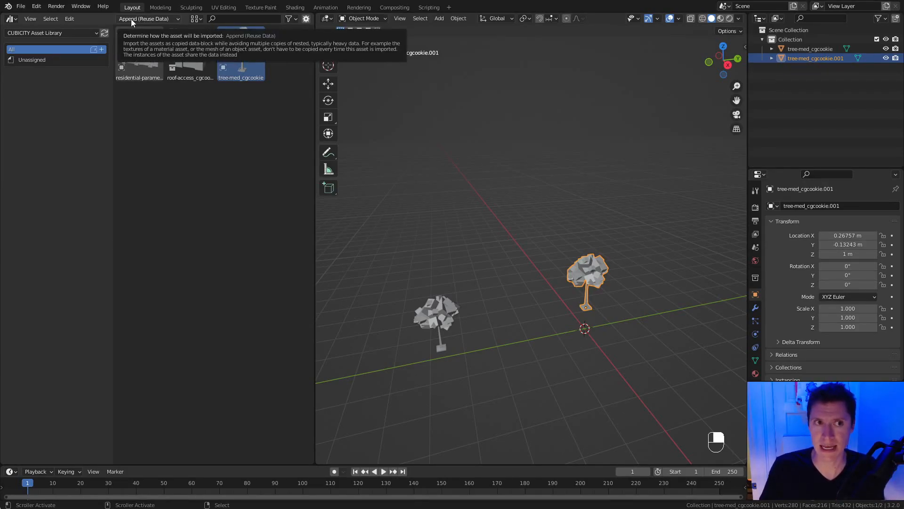
key("Tab")
middle_click_drag(635, 236, 608, 116)
left_click(620, 267)
key("KP_Decimal")
middle_click_drag(570, 176, 599, 269, "ctrl")
key("g")
key("z")
left_click(606, 147)
Move the raised foliage vertex freely to form a tall spike and return to Object Mode.
middle_click_drag(502, 178, 575, 262, "shift")
key("g")
left_click(687, 175)
key("Tab")
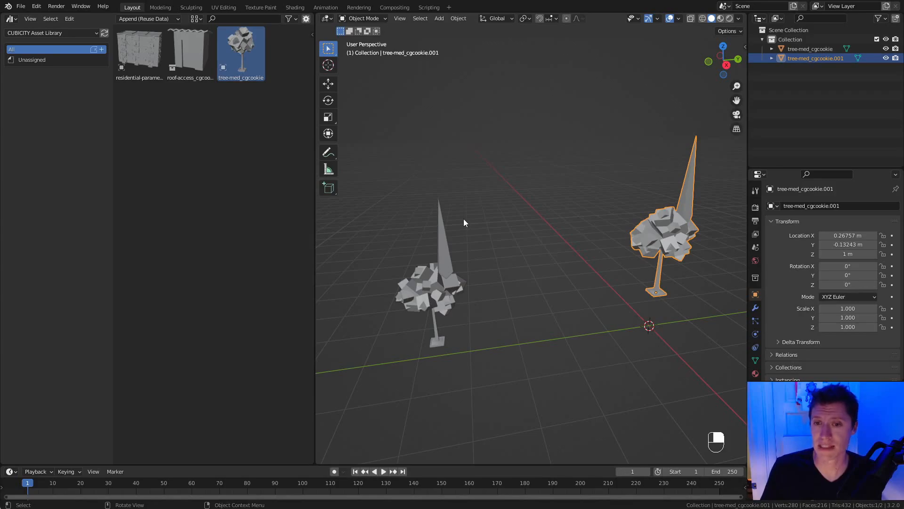
Open the source blend file of the tree-med_cgcookie asset from the asset library.
middle_click_drag(657, 215, 624, 260, "shift")
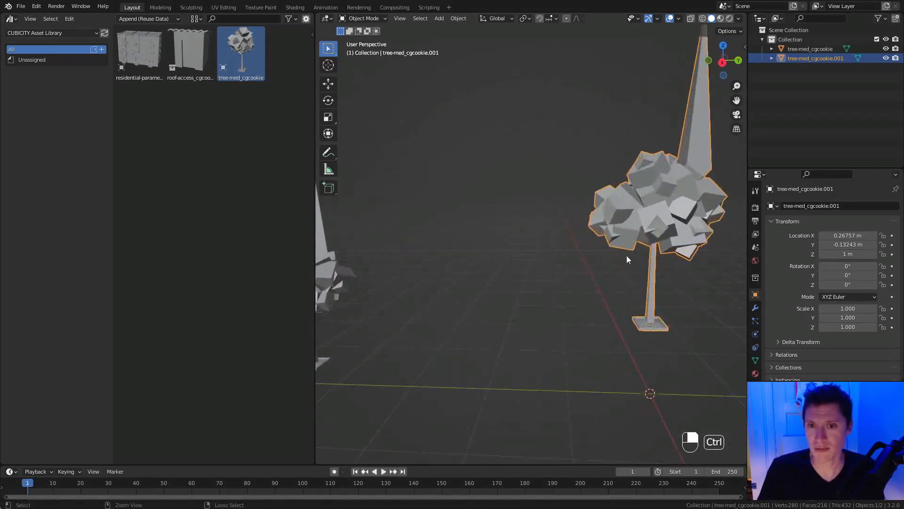
scroll(631, 217, "up", 2)
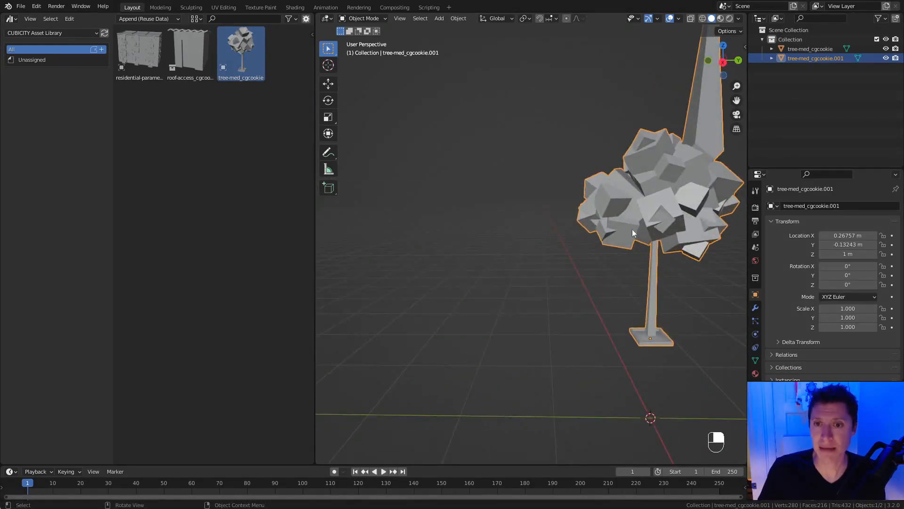
right_click(239, 47)
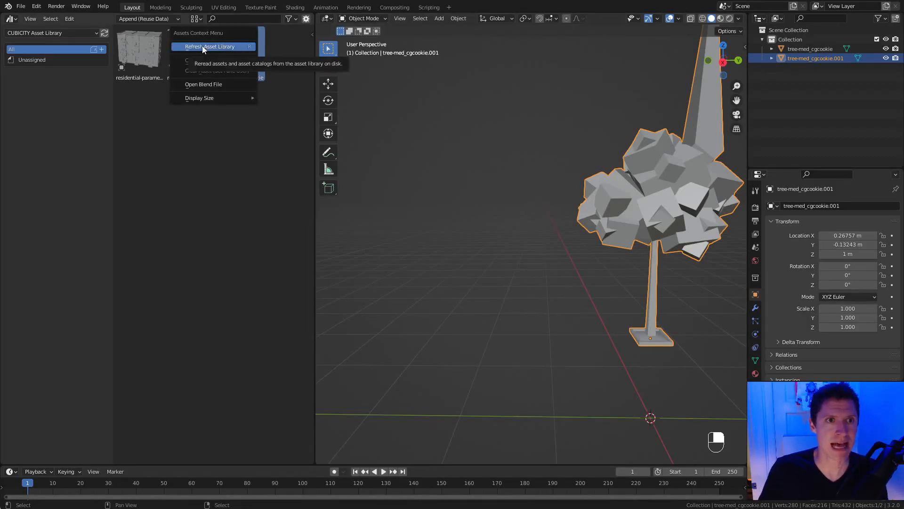
left_click(201, 84)
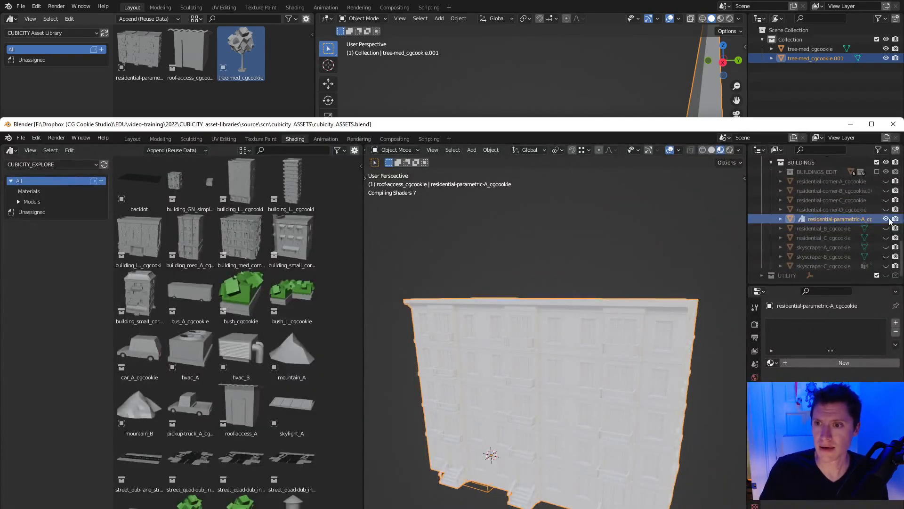
Hide the residential-parametric-A and roof-access models, select tree-med_cgcookie and frame it in the view.
left_click(887, 219)
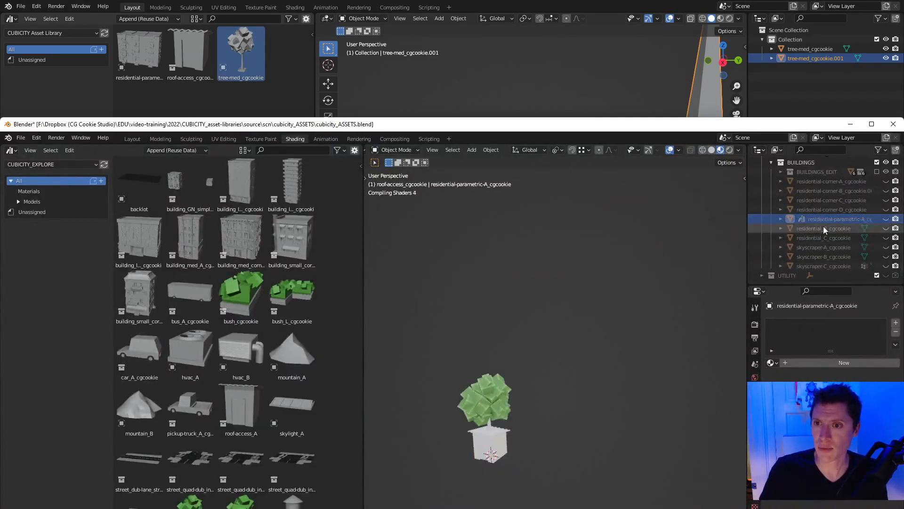
scroll(823, 226, "up", 2)
scroll(881, 203, "down", 5)
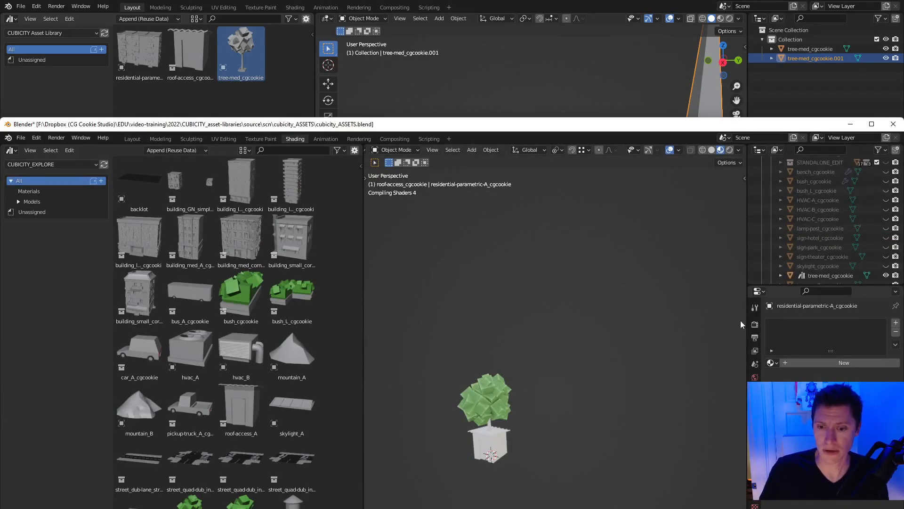
left_click_drag(459, 129, 464, 1)
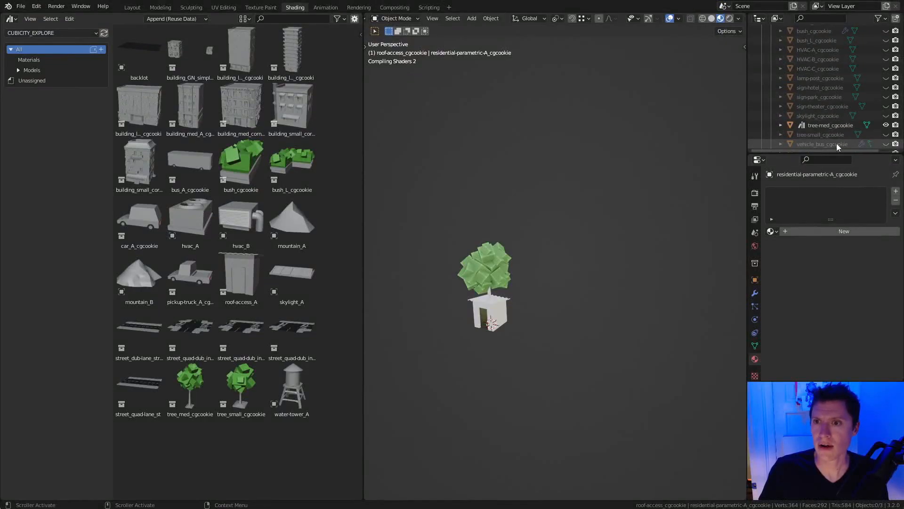
scroll(837, 143, "down", 2)
left_click(485, 246)
scroll(532, 289, "up", 3)
scroll(847, 110, "up", 5)
left_click(886, 69)
key("KP_Decimal")
middle_click_drag(600, 340, 573, 309)
Enter Edit Mode on the tree, add a loop cut around the upper trunk and slide it into place.
key("Tab")
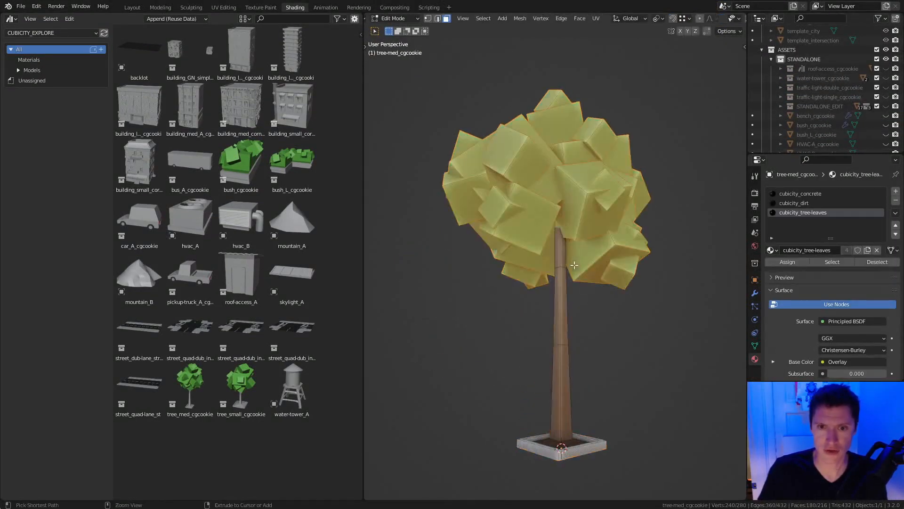
scroll(570, 307, "up", 3)
key("ctrl+r")
left_click(567, 321)
left_click(571, 285)
key("g")
key("g")
left_click(571, 277)
Extrude a face on the upper trunk into a tapered side branch that reaches into the foliage.
key("3")
left_click(569, 278)
middle_click_drag(572, 277, 609, 282)
key("e")
left_click(645, 273)
key("g")
left_click(663, 230)
key("s")
left_click(646, 234)
middle_click_drag(645, 234, 612, 229)
key("g")
left_click(561, 182)
scroll(561, 182, "down", 4)
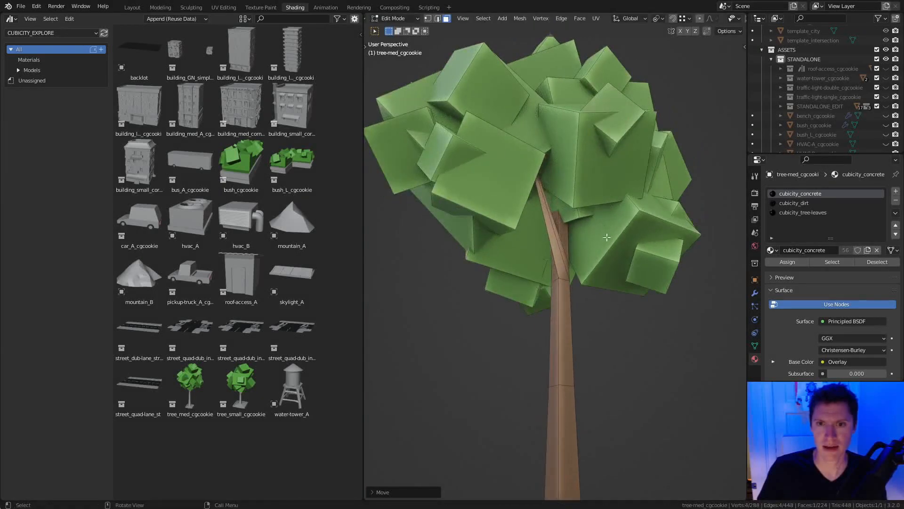
Check the branch in wireframe shading, then return the tree to Object Mode with Material Preview and save the asset file.
key("1")
key("z")
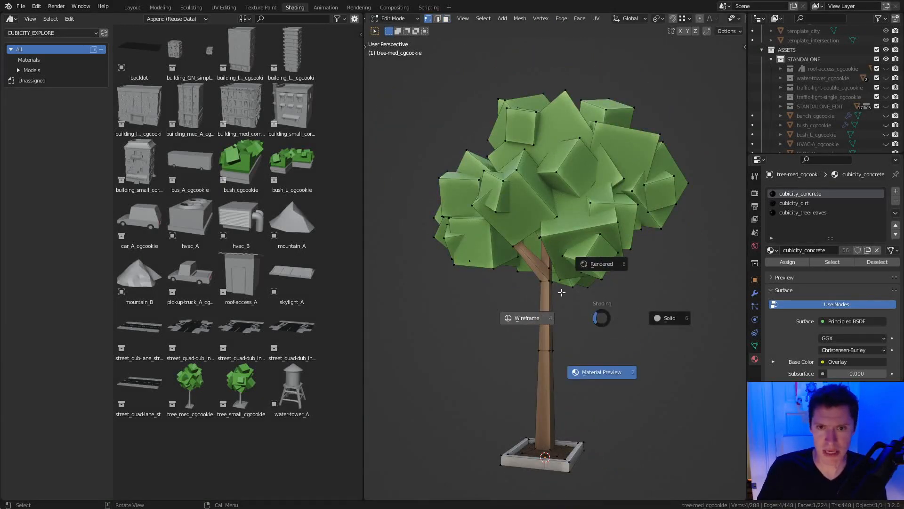
left_click(567, 292)
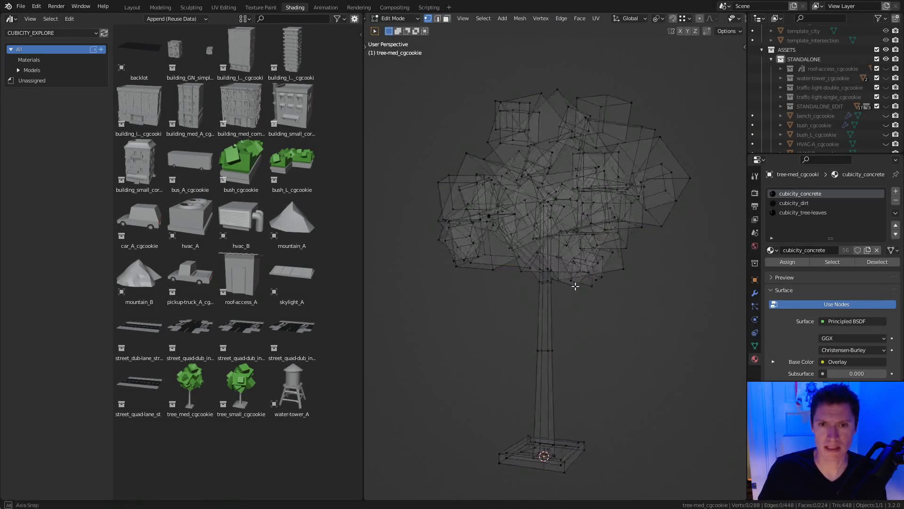
key("z")
left_click(600, 280)
middle_click_drag(595, 285, 572, 235)
key("Tab")
key("ctrl+s")
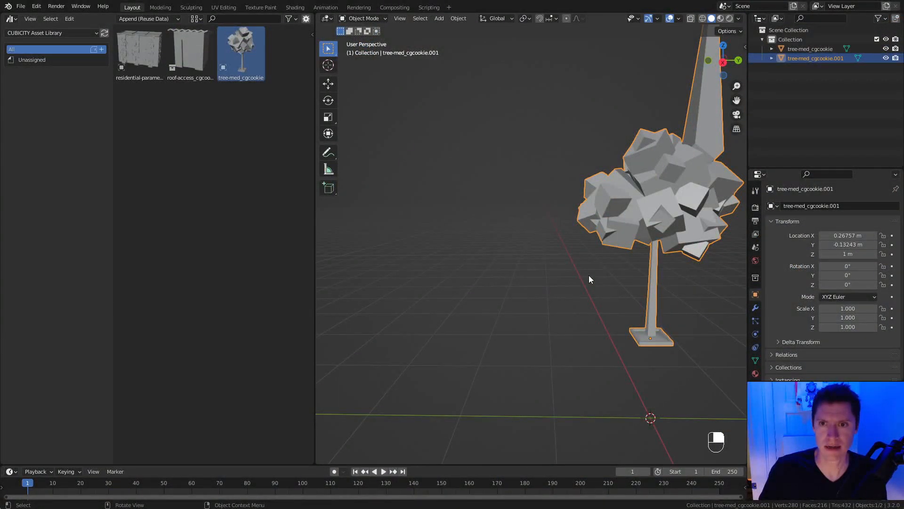
Switch back to the unsaved scene and save it as cubicity_city-assembly_test.blend in the scn folder.
middle_click_drag(589, 279, 583, 228, "shift")
key("ctrl+shift+s")
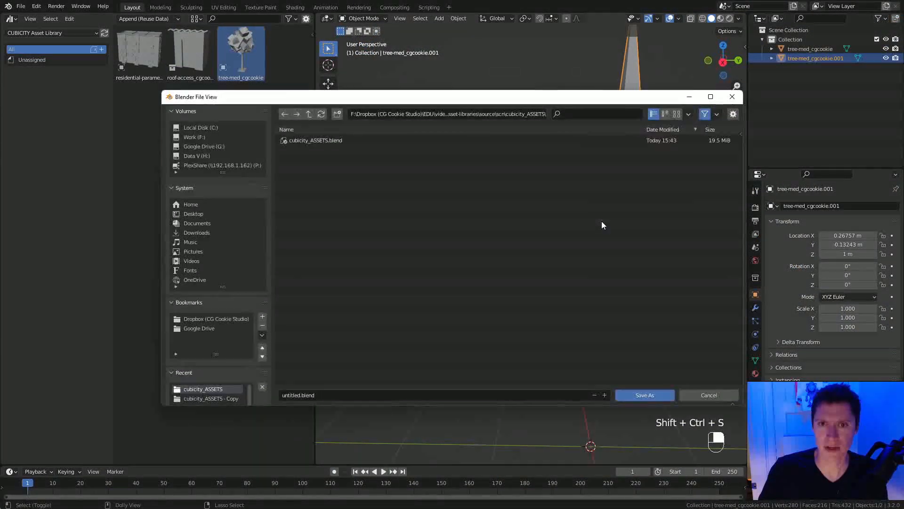
left_click(309, 115)
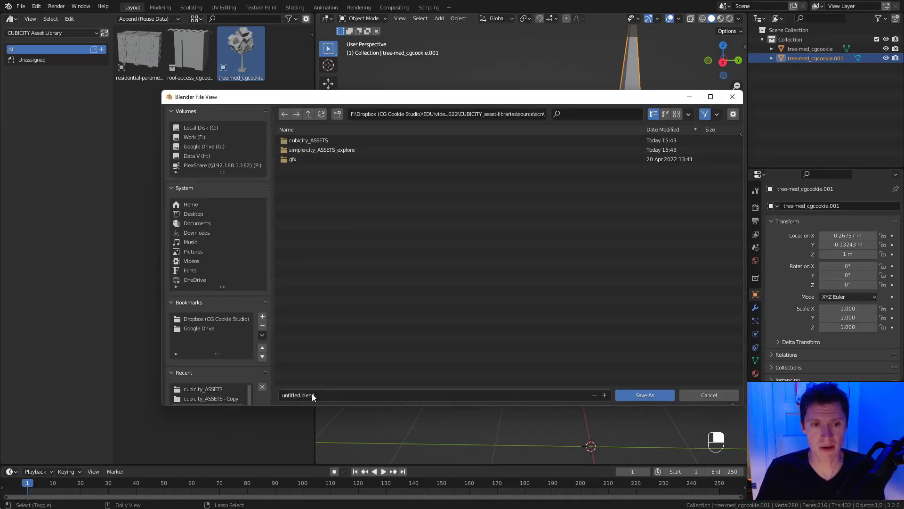
left_click(285, 395)
type("cubicity_city")
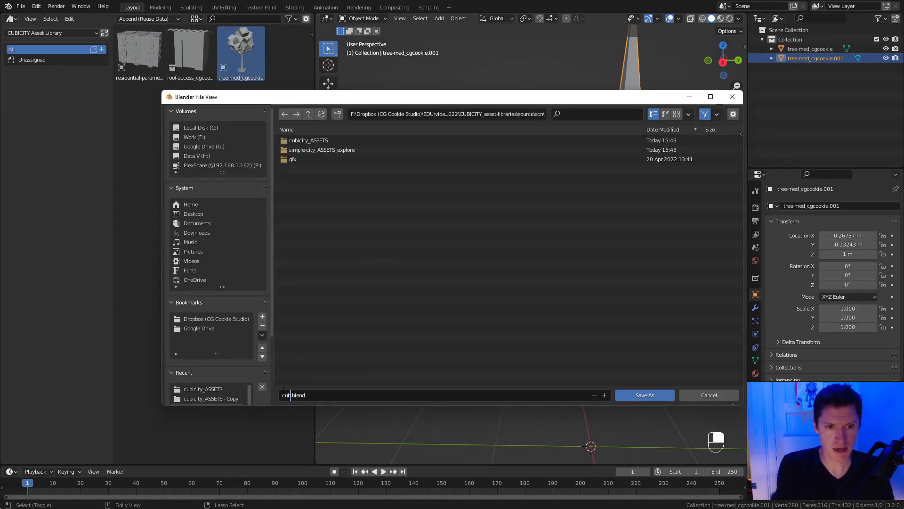
type("-assembly_test")
key("Return")
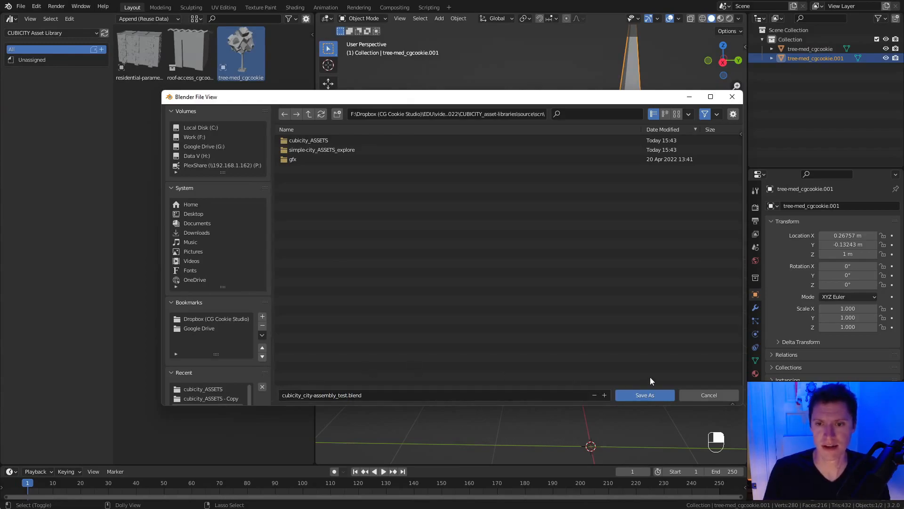
left_click(646, 395)
Revert the saved file and place another tree-med_cgcookie asset at about X -1.09 m, Y -2.23 m.
left_click(21, 7)
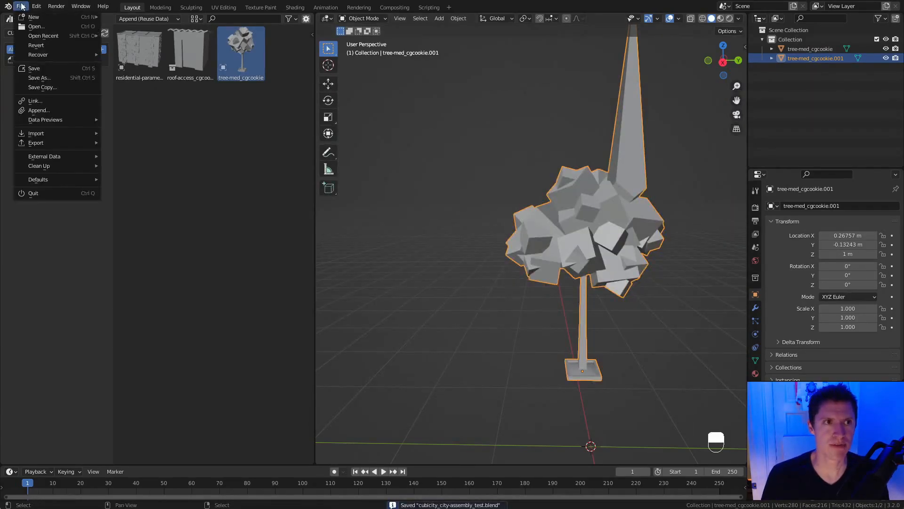
left_click(41, 46)
left_click(41, 46)
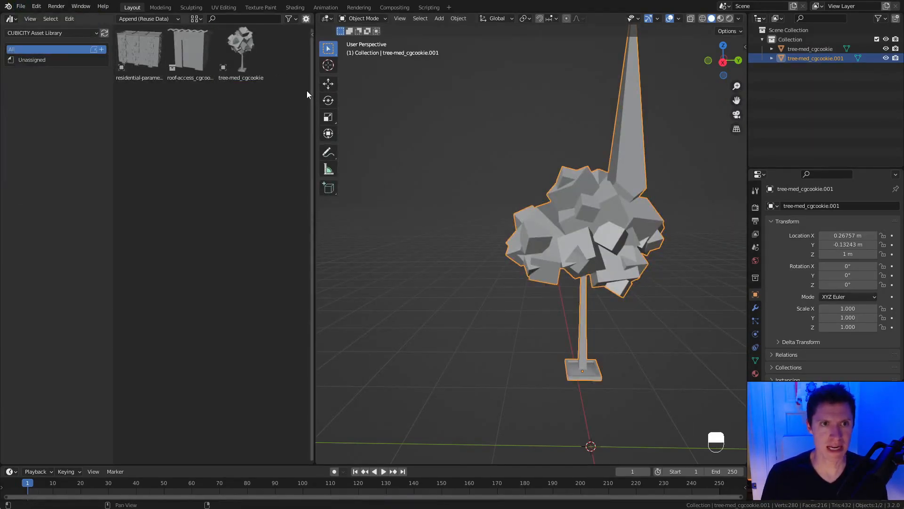
middle_click_drag(666, 264, 429, 190)
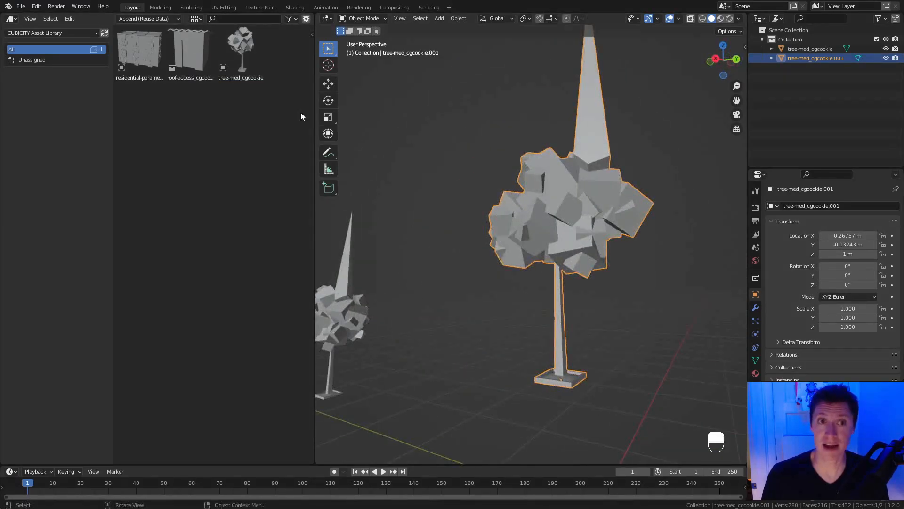
left_click_drag(250, 49, 481, 399)
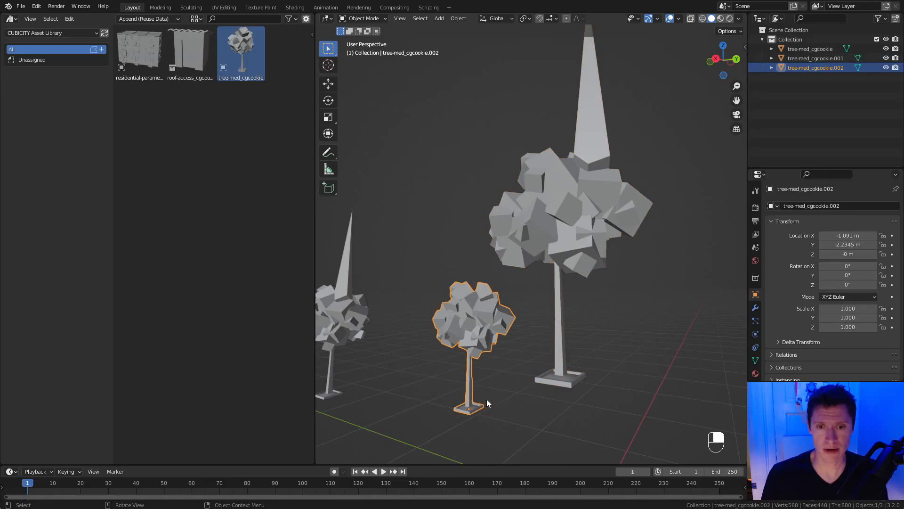
Examine the newly placed tree up close and compare it with the two spiked trees.
scroll(513, 295, "up", 5)
middle_click_drag(493, 338, 482, 322)
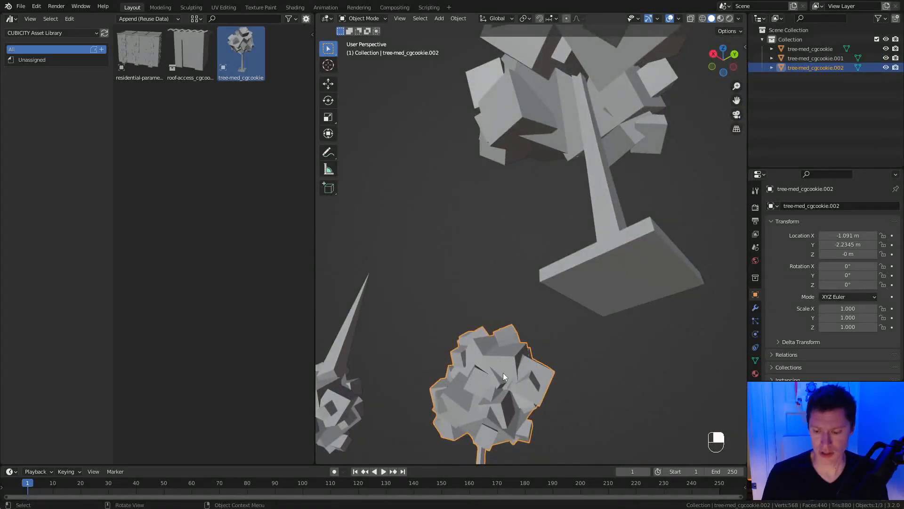
key("KP_Decimal")
mouse_move(555, 304)
middle_mouse_down()
mouse_move(468, 292)
mouse_move(560, 302)
middle_mouse_up()
mouse_move(560, 301)
middle_mouse_down("ctrl")
mouse_move(566, 279)
mouse_move(539, 275)
mouse_move(556, 254)
mouse_move(636, 217)
mouse_move(590, 231)
middle_mouse_up("ctrl")
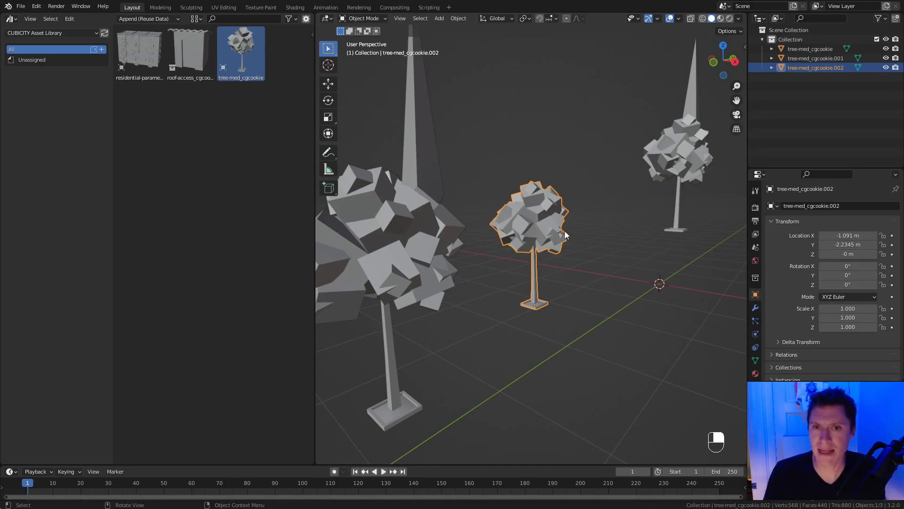
middle_click_drag(567, 233, 518, 225)
scroll(569, 211, "down", 2)
left_click(660, 182)
key("ctrl+z")
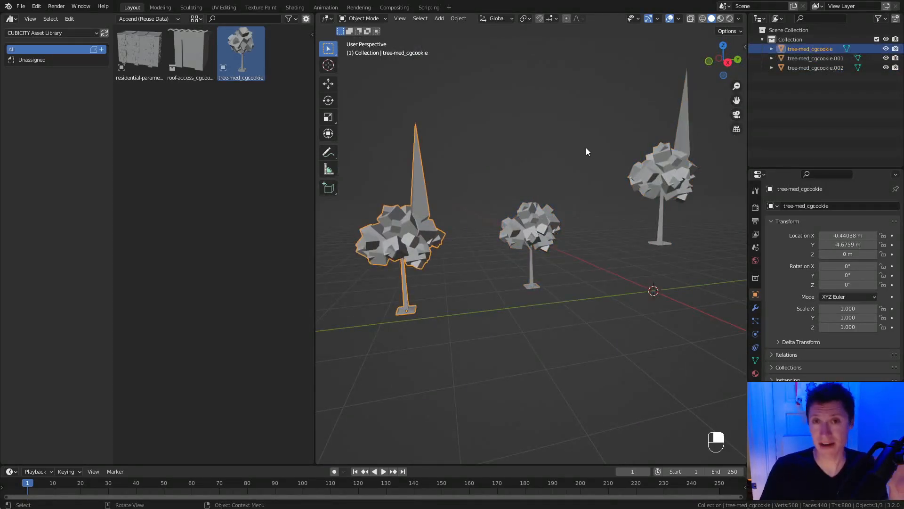
Place the residential-parametric-A asset on the grid at about X 0.24 m, Y 4.63 m.
left_click(147, 20)
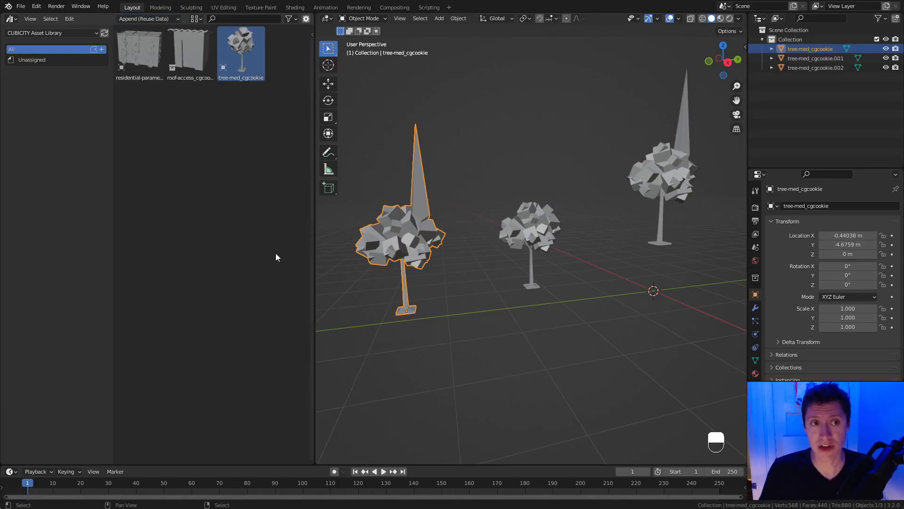
scroll(549, 221, "down", 8)
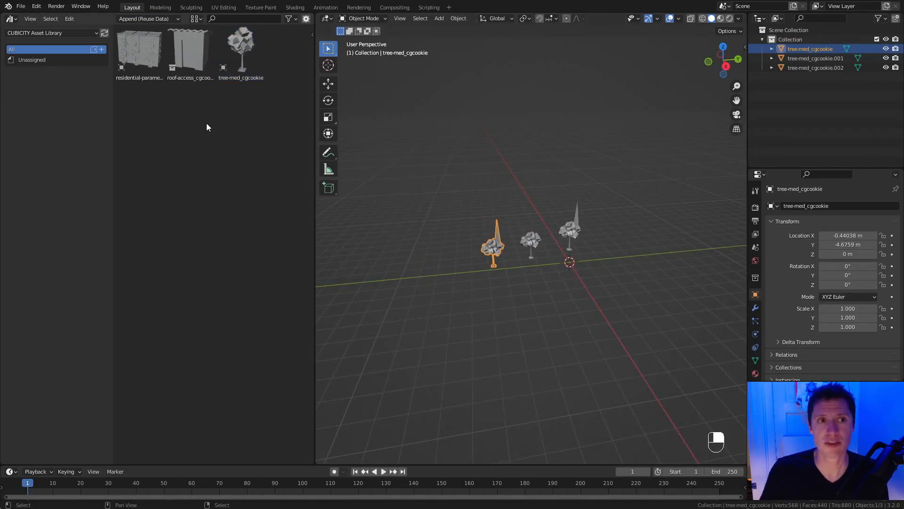
left_click_drag(137, 39, 642, 255)
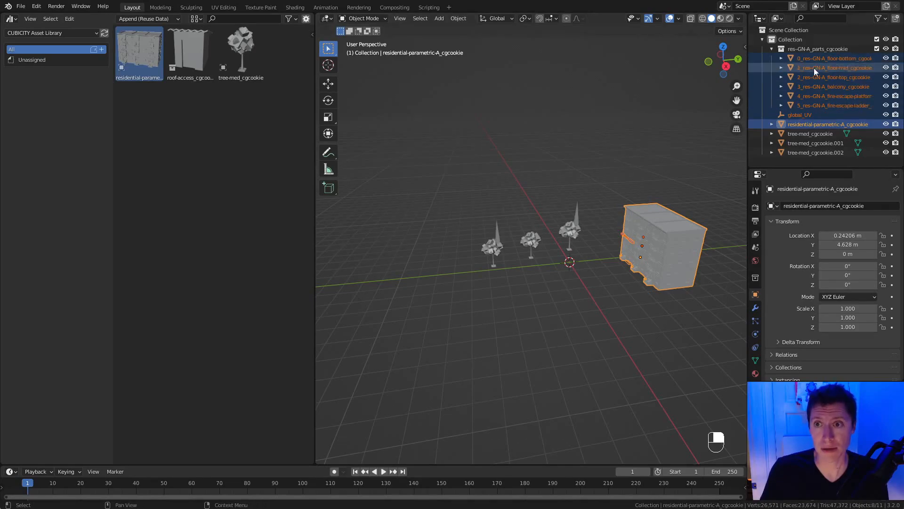
middle_click_drag(612, 191, 556, 180, "shift")
middle_click_drag(556, 180, 438, 168)
middle_click_drag(438, 167, 483, 142)
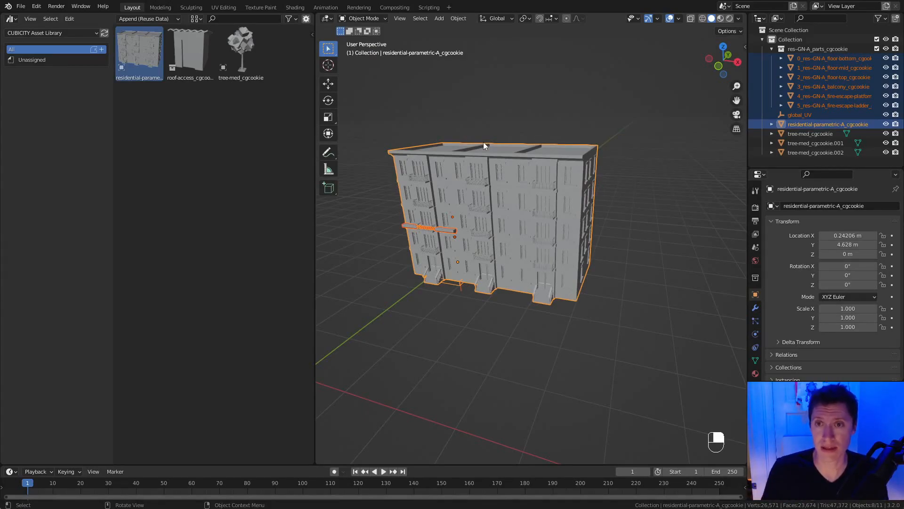
Switch the viewport shading to Material Preview to show the residential building's textures.
key("z")
left_click(491, 112)
key("z")
left_click(533, 241)
middle_click_drag(535, 241, 548, 206)
middle_click_drag(541, 171, 542, 229, "ctrl")
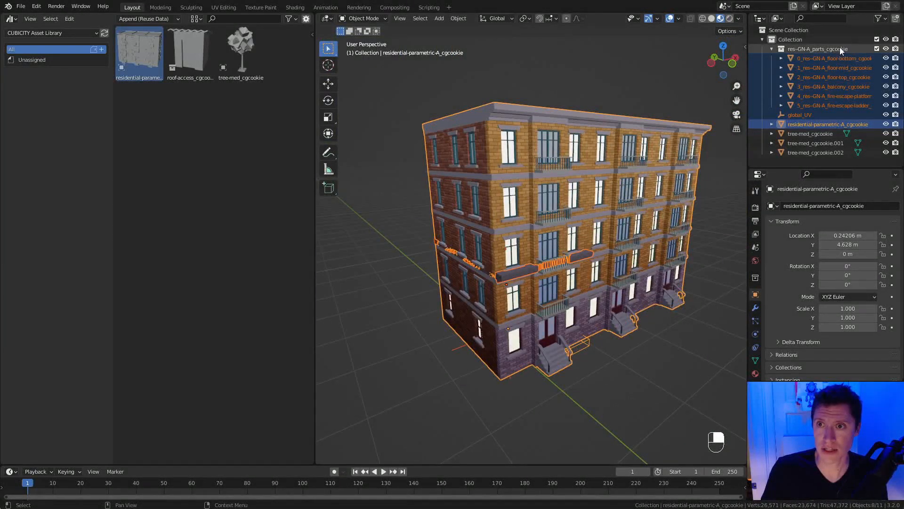
Toggle the res-GN-A_parts_cgcookie collection's visibility off and on, and select the global_UV empty.
left_click(840, 48)
left_click(886, 49)
left_click(886, 48)
left_click(799, 115)
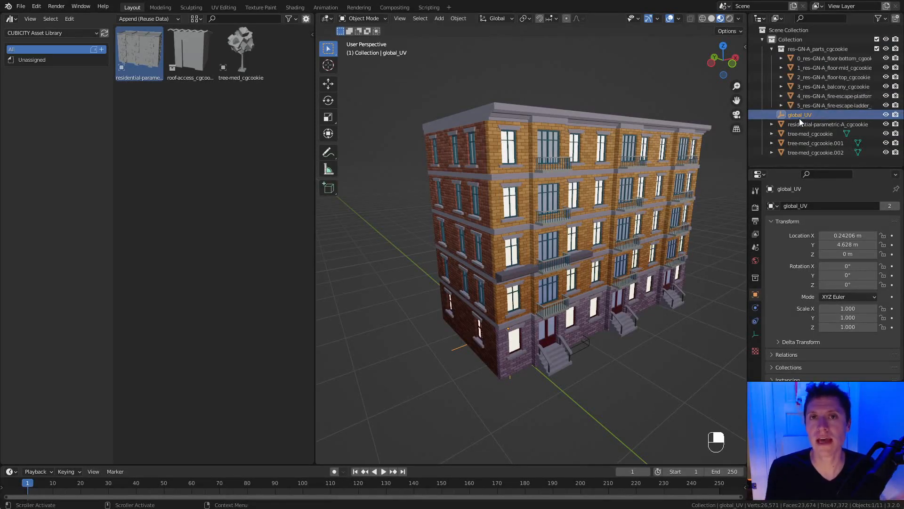
Place a second residential-parametric-A building at about X 9.61 m, Y 7.92 m using Append (Reuse Data).
scroll(519, 227, "down", 5)
middle_click_drag(518, 226, 406, 184)
left_click_drag(135, 43, 647, 295)
key("KP_Decimal")
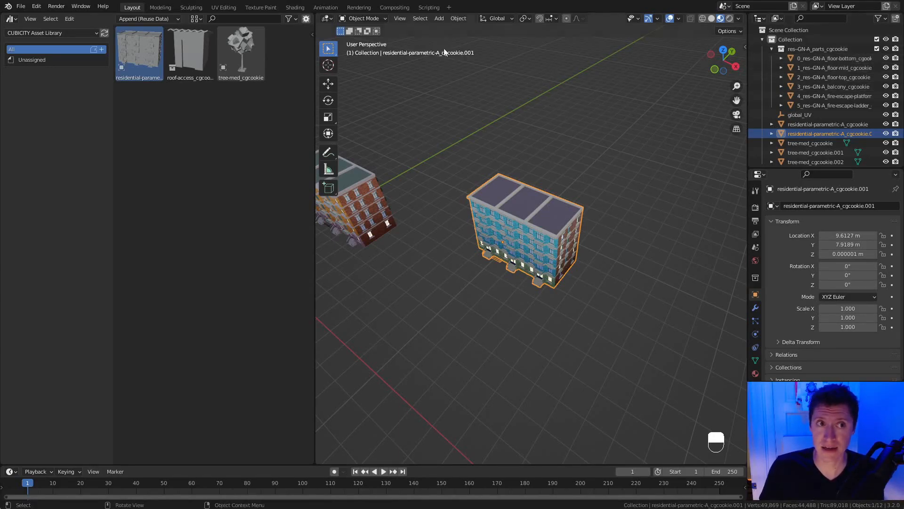
Set the import method to Append and place a third residential-parametric-A building at about X 14.85 m, Y 15.11 m.
left_click(150, 20)
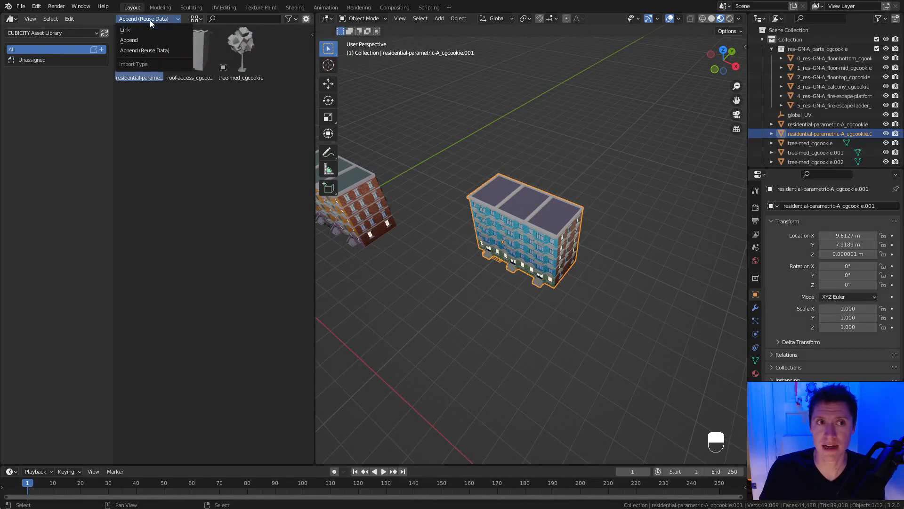
left_click_drag(141, 51, 686, 198)
scroll(806, 117, "down", 3)
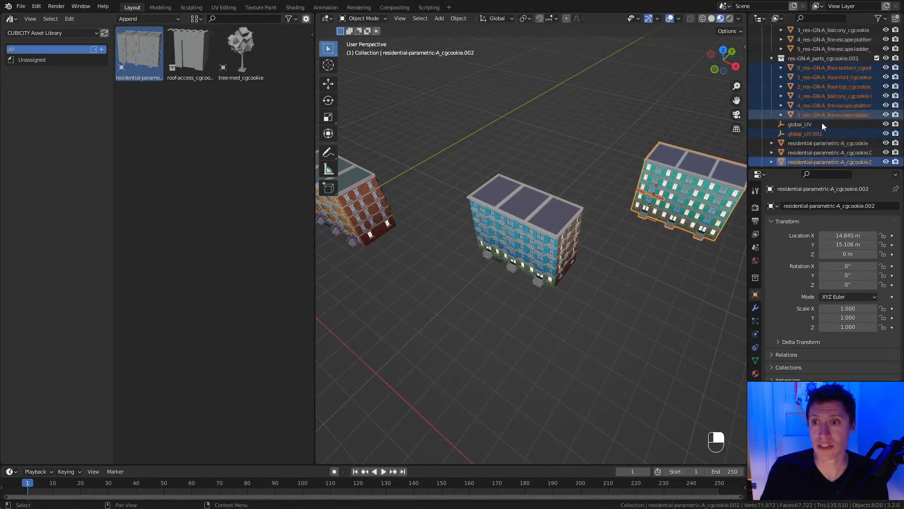
Append a fourth residential-parametric-A building at about X 2.41 m, Y 20.06 m and review the outliner and all buildings.
middle_click_drag(646, 155, 509, 212, "shift")
left_click_drag(143, 59, 454, 157)
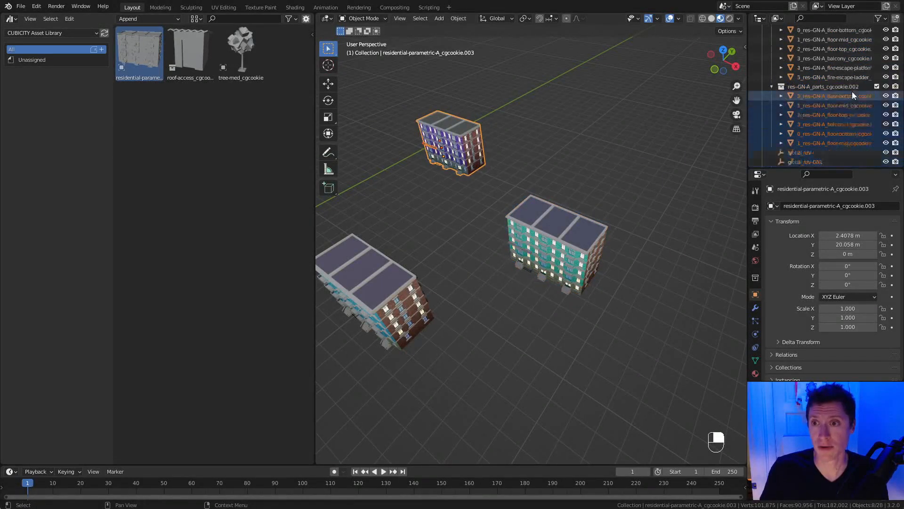
scroll(852, 91, "up", 5)
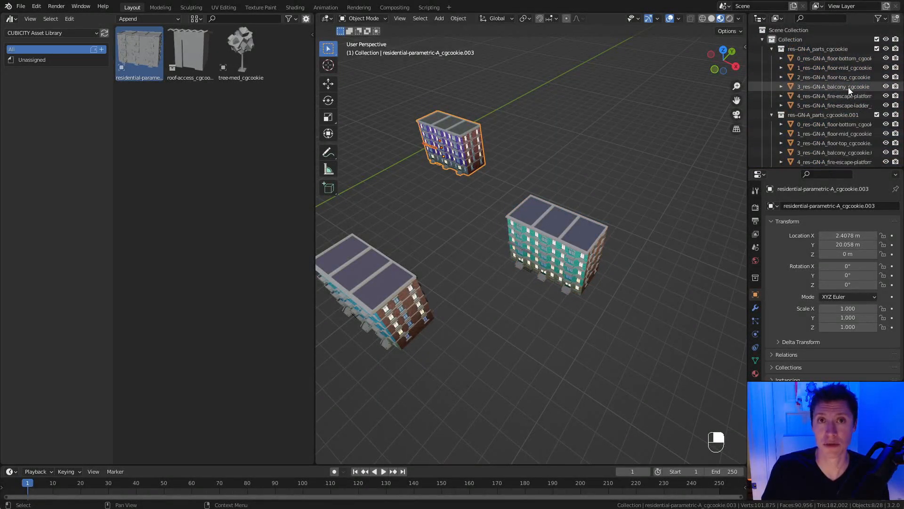
middle_click_drag(476, 207, 589, 189)
middle_click_drag(589, 188, 590, 141, "ctrl")
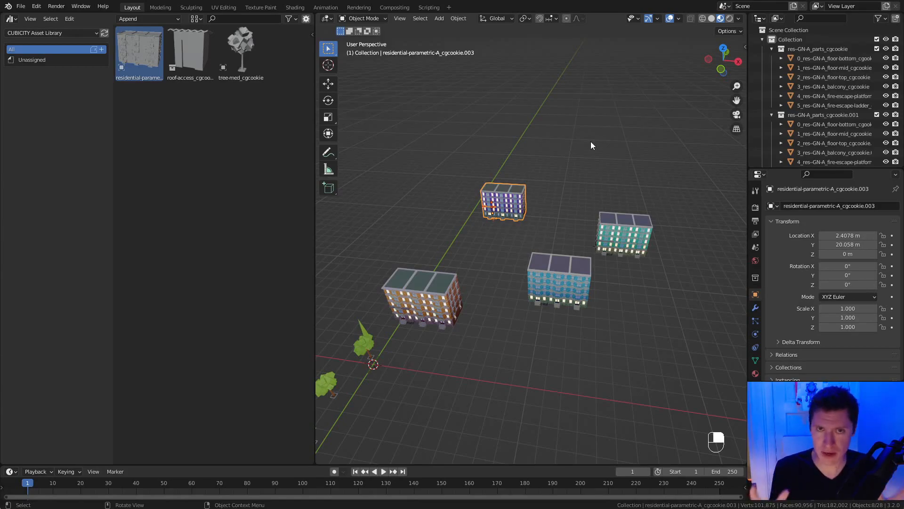
Set the asset import method to Link and delete the main Collection with its entire hierarchy.
left_click(132, 18)
left_click(132, 29)
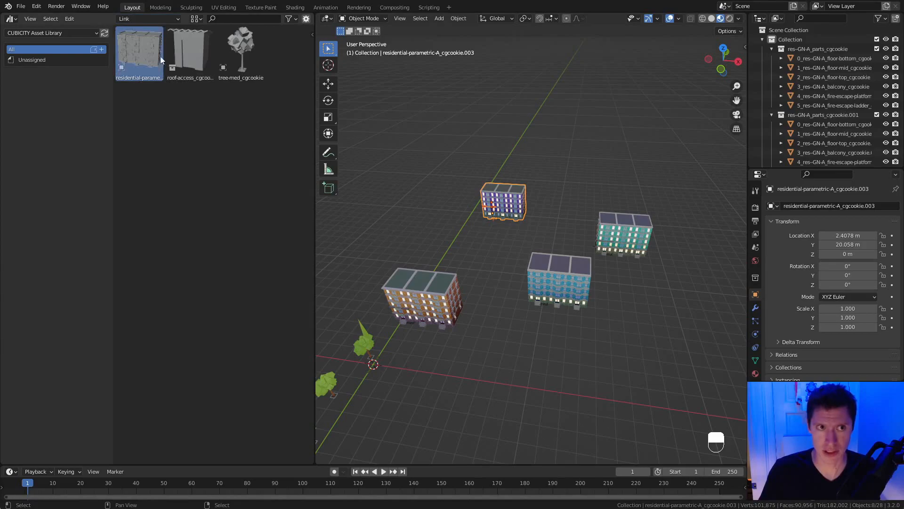
scroll(570, 283, "down", 3)
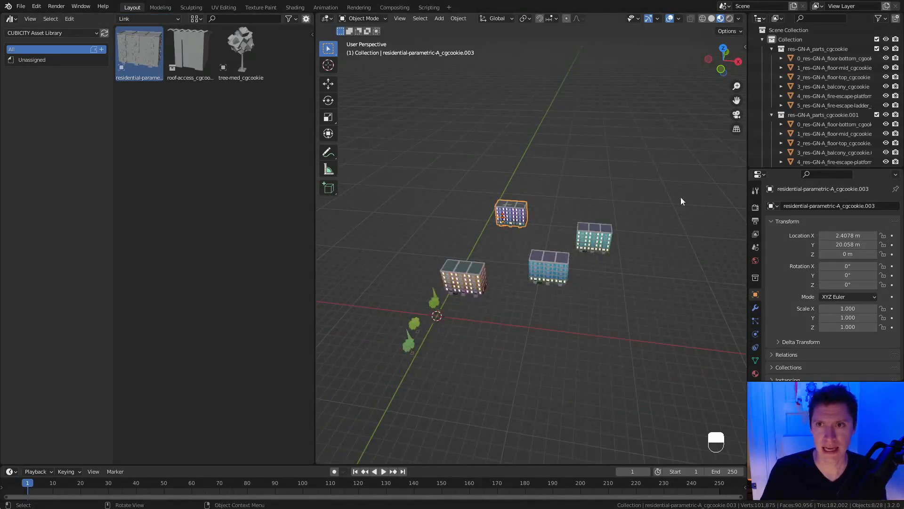
right_click(790, 40)
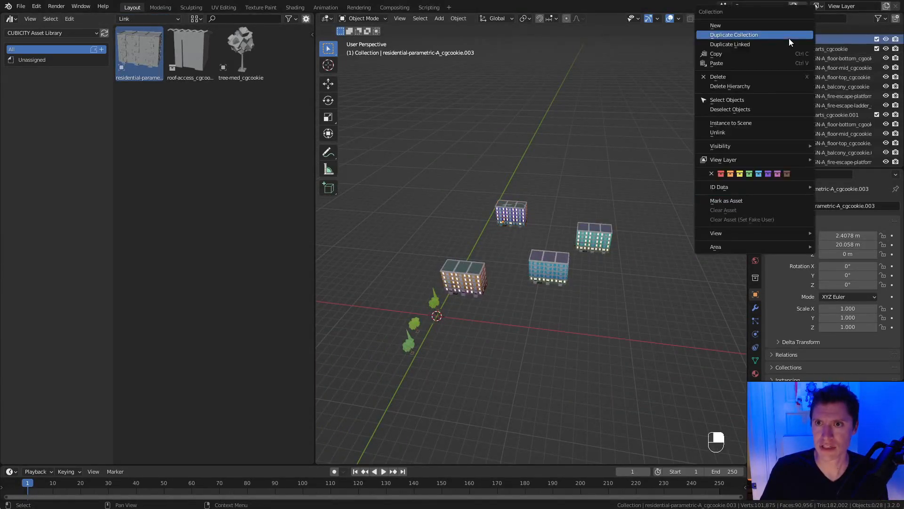
left_click(738, 89)
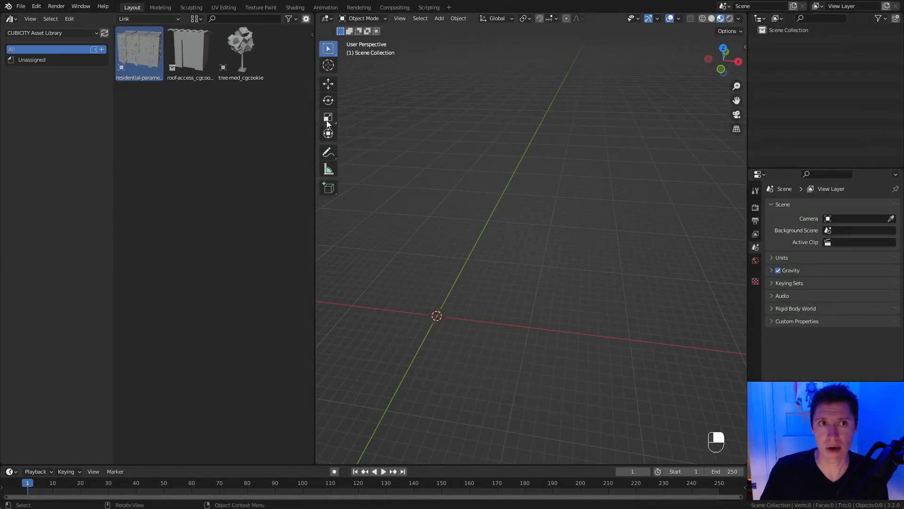
Link the residential-parametric-A building into the scene, expand its outliner entry and show its modifier settings.
left_click_drag(134, 45, 434, 289)
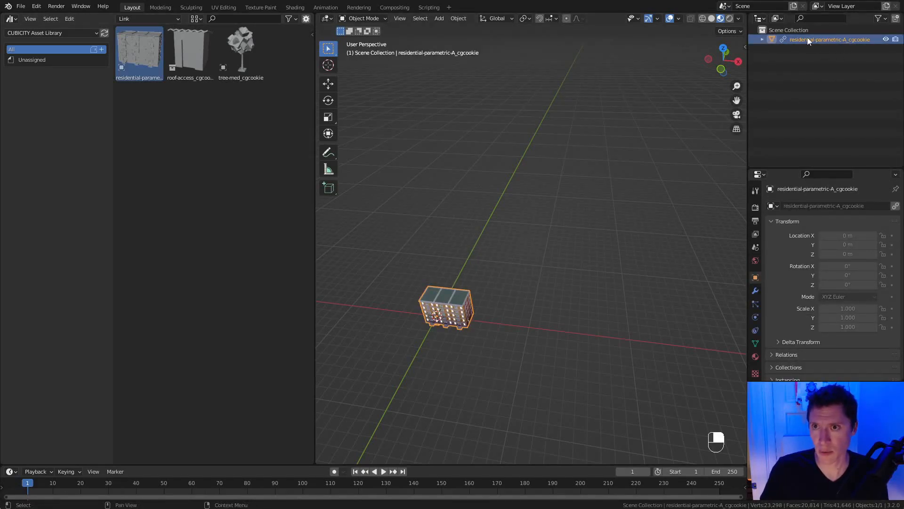
left_click(763, 39)
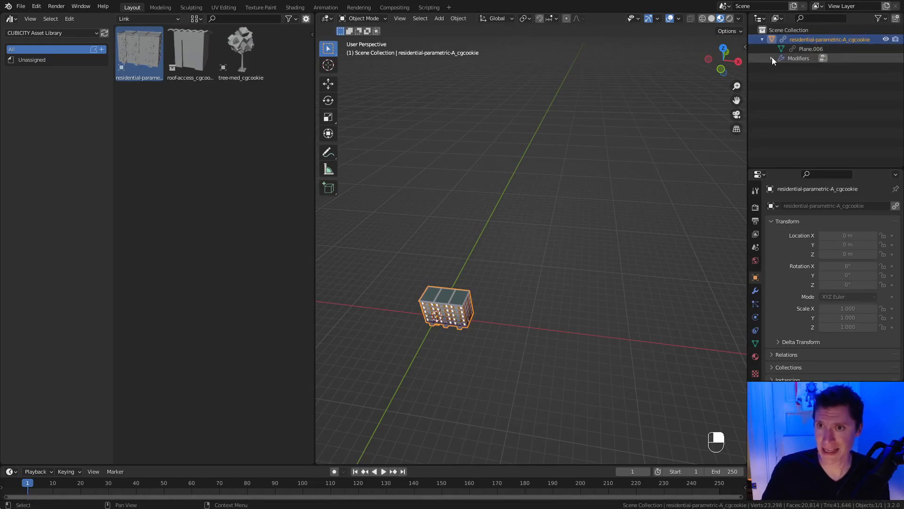
left_click(755, 290)
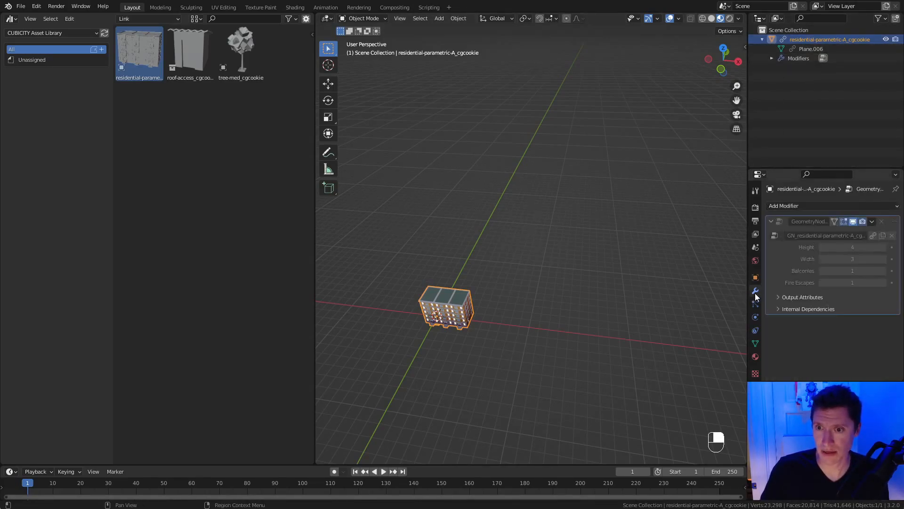
Try to move the linked residential-parametric-A building in the viewport.
middle_click_drag(517, 230, 570, 264)
middle_click_drag(571, 265, 575, 276)
key("g")
right_click(576, 230)
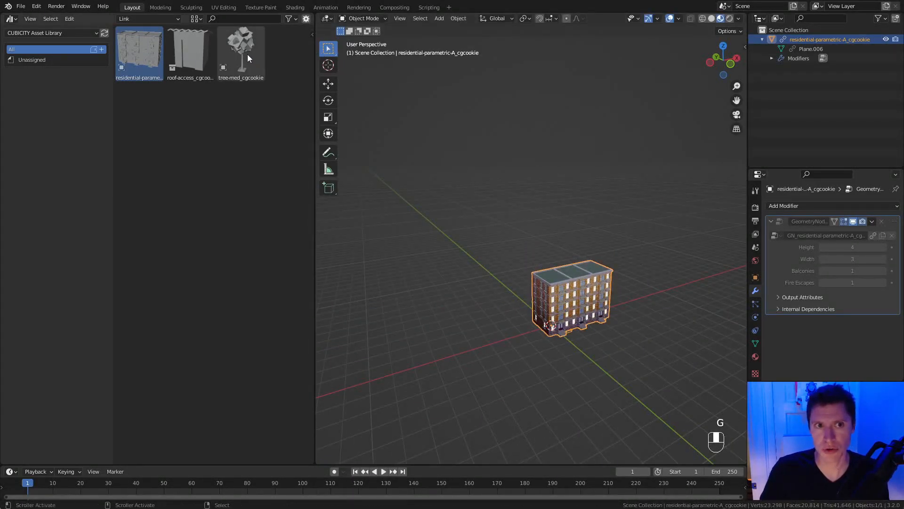
Link the tree-med asset into the scene and try to move it away from the building.
left_click_drag(246, 52, 533, 313)
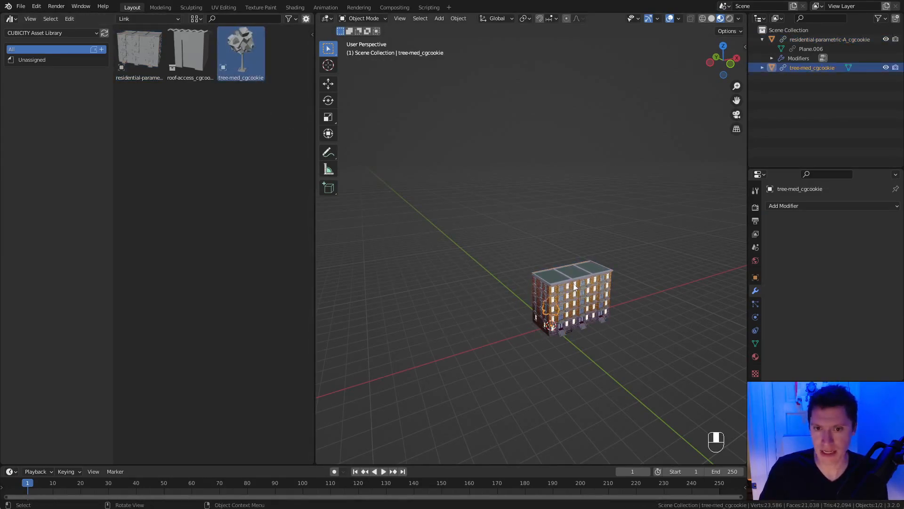
middle_click_drag(569, 319, 555, 273, "shift")
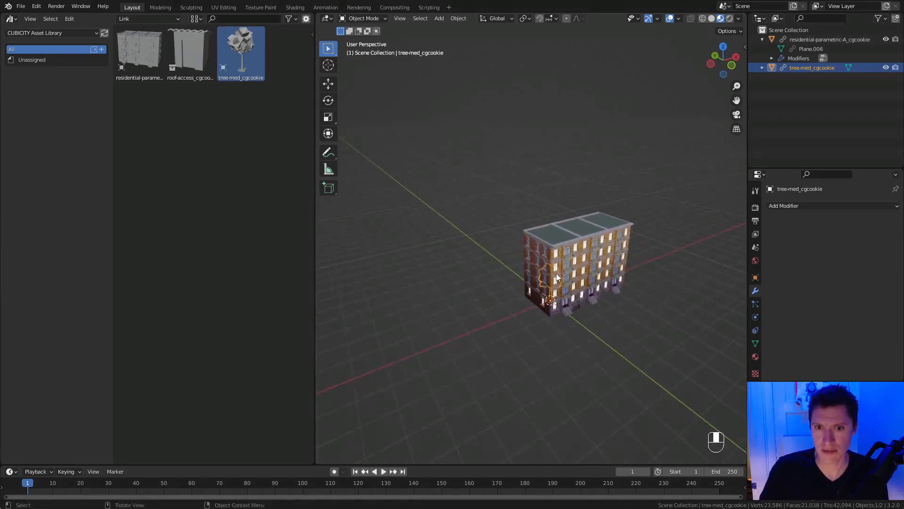
key("g")
left_click(610, 236)
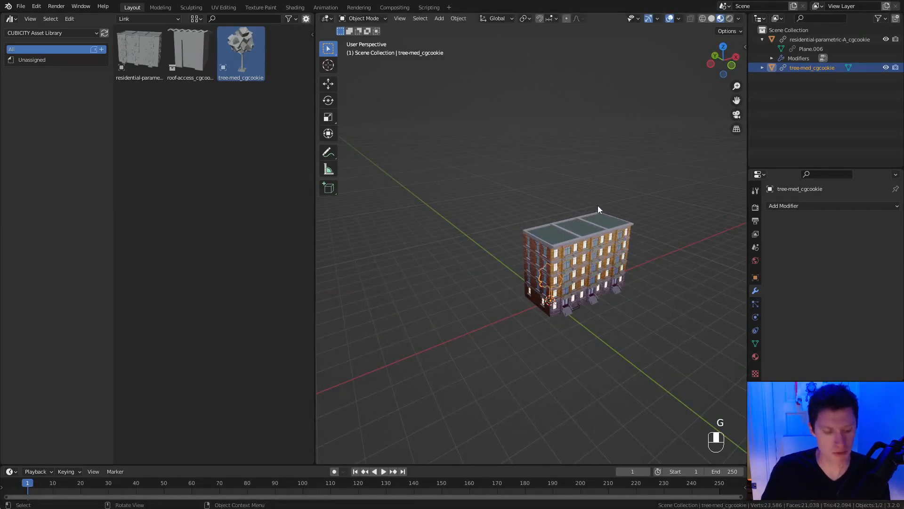
Select the linked residential-parametric-A building and make a single library override of it.
left_click(580, 227)
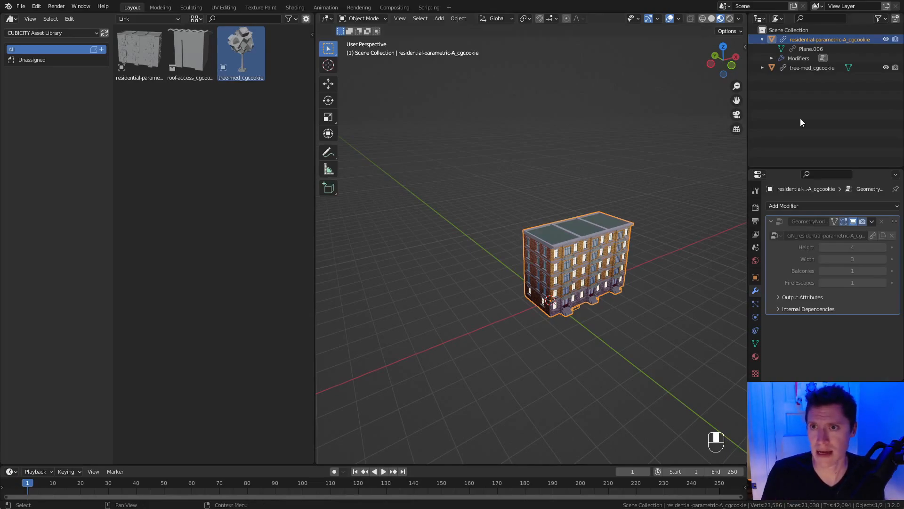
right_click(824, 37)
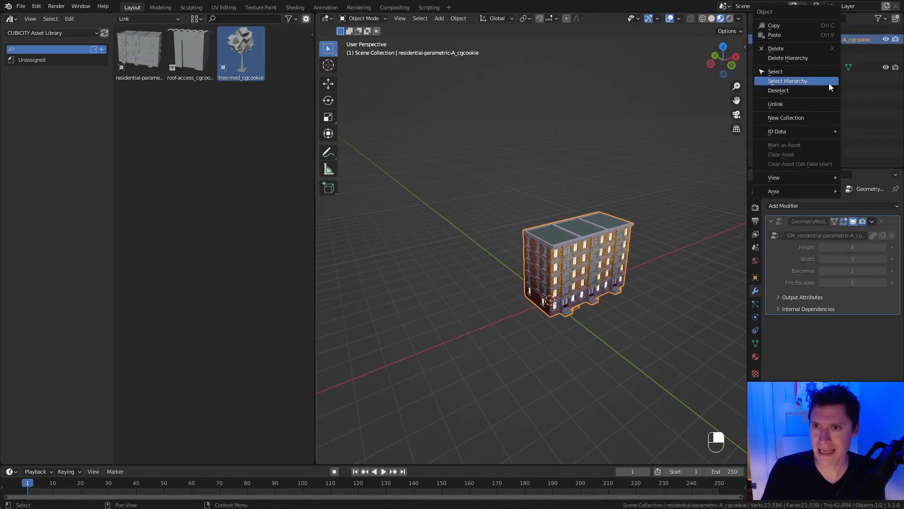
mouse_move(809, 131)
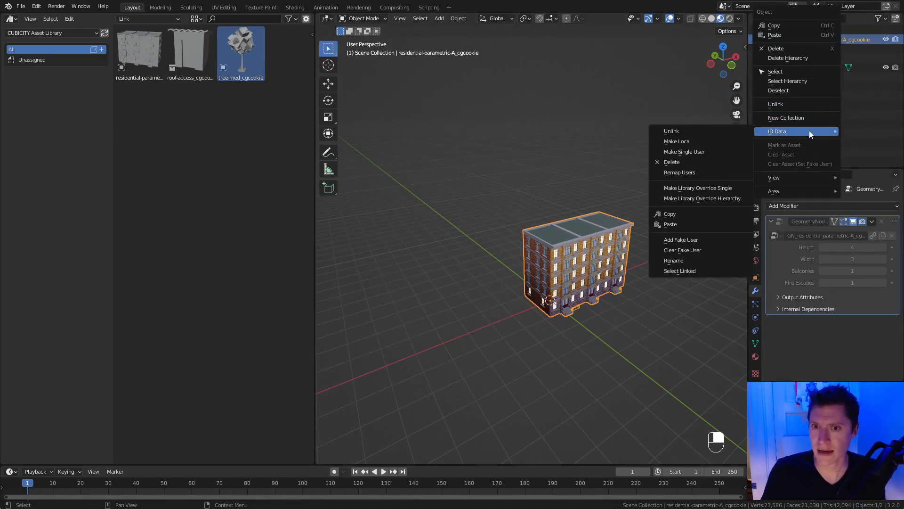
left_click(706, 188)
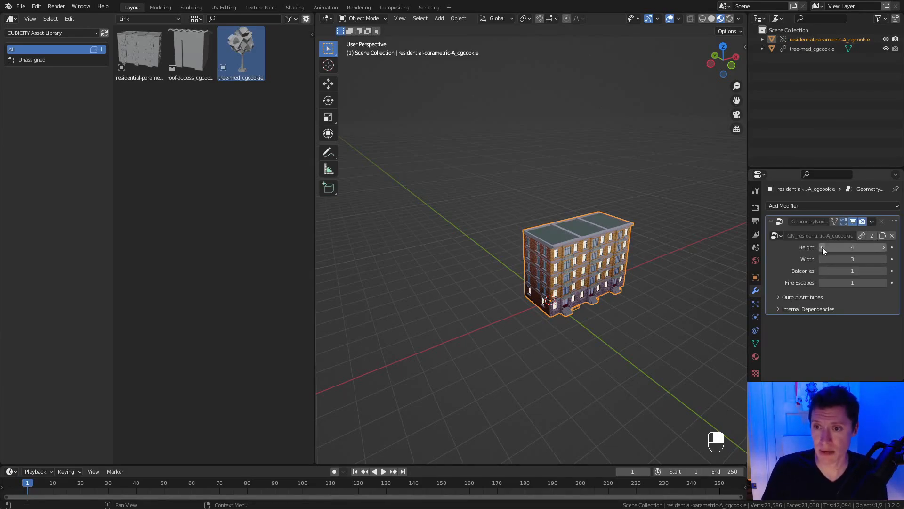
Test lower values for the overridden building's geometry nodes Height, and set it to 5.
left_click(822, 247)
left_click(822, 248)
left_click(884, 248)
left_click(884, 248)
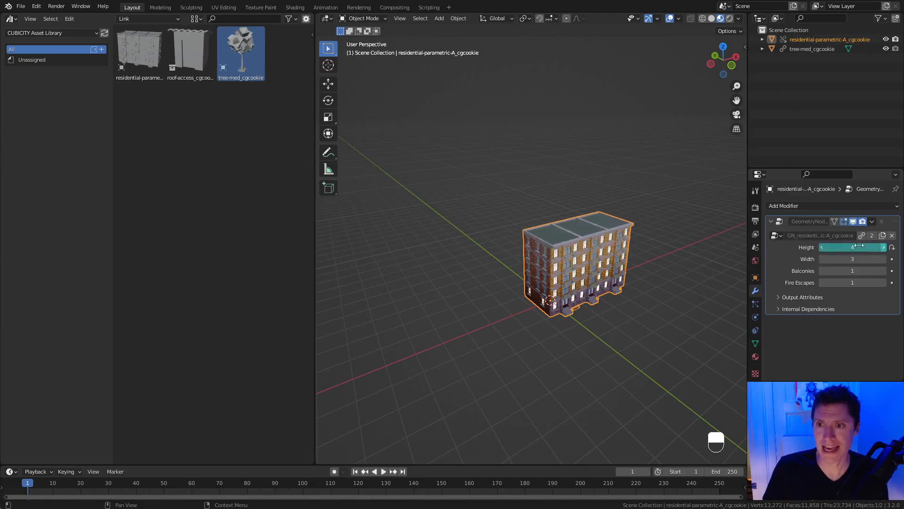
left_click(884, 248)
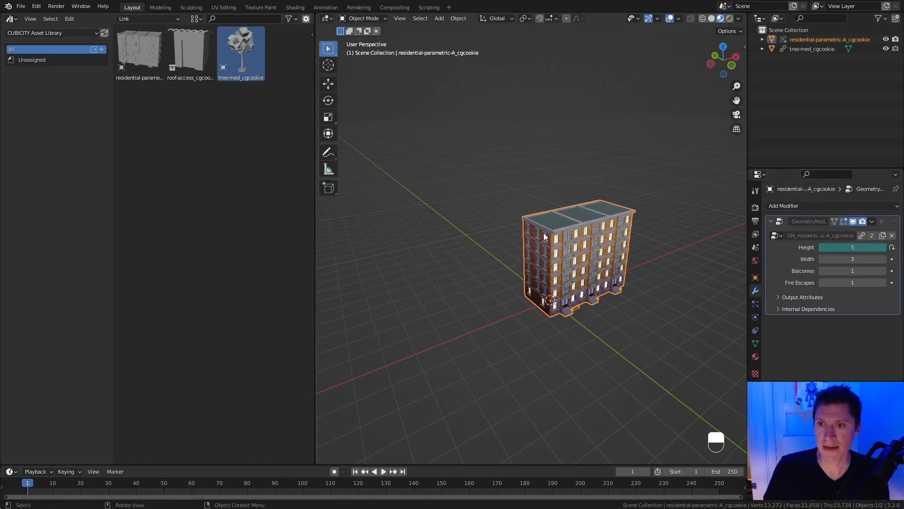
Show the transform values in the viewport and move the building to about X -5.18 m, Y 4.30 m.
key("n")
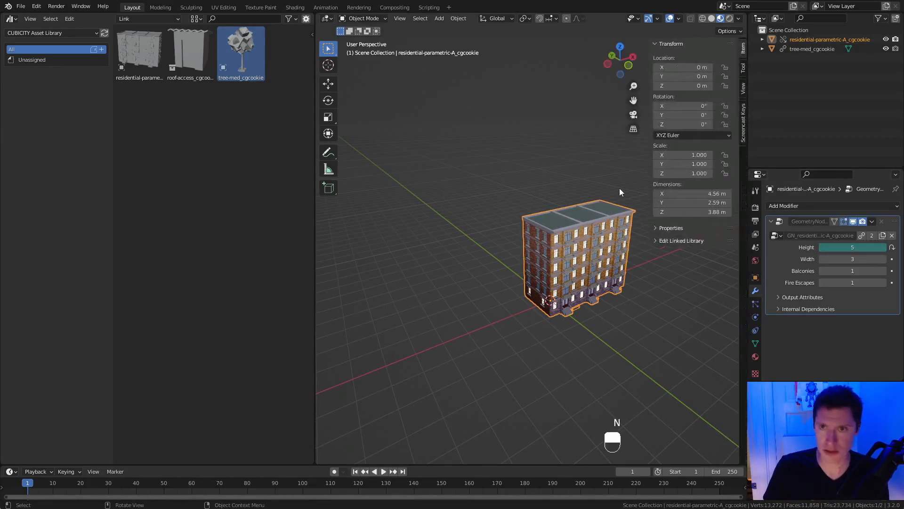
key("g")
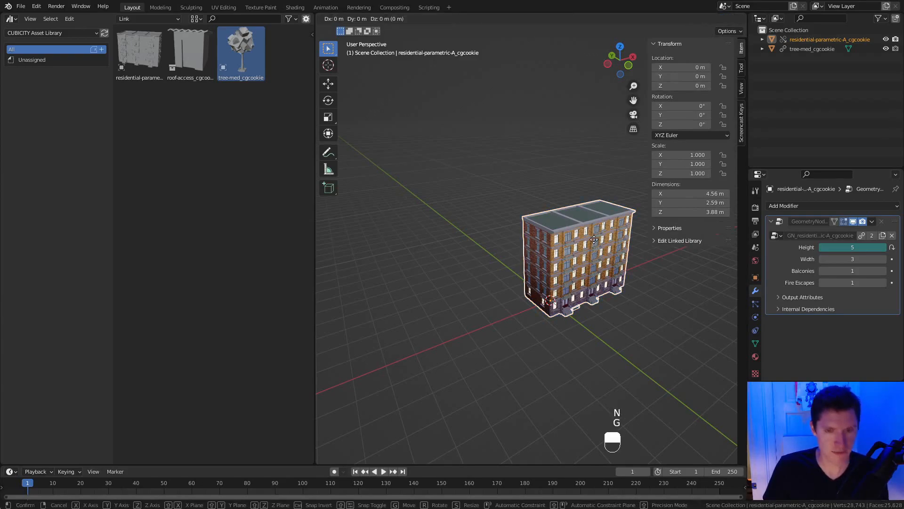
left_click(429, 224)
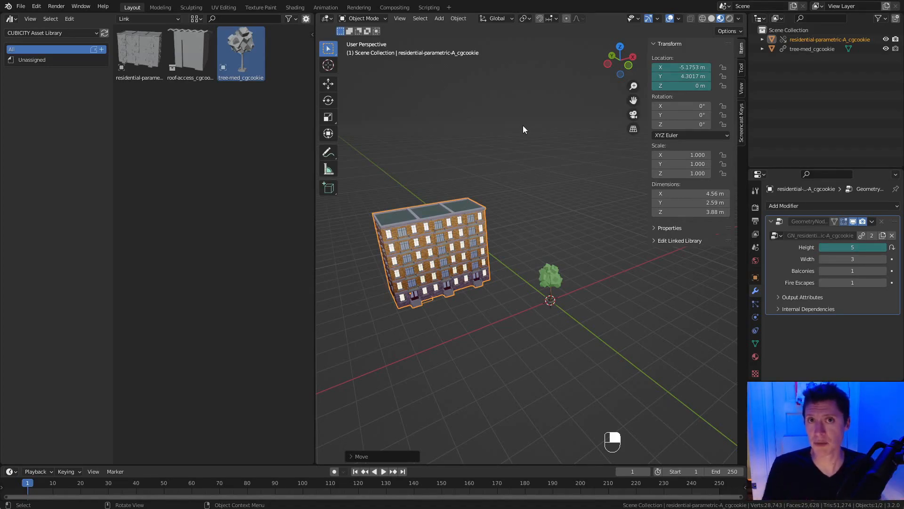
Duplicate the overridden building on the ground plane and place the copy at about X 2.62 m, Y 6.05 m.
middle_click_drag(589, 164, 561, 210, "ctrl")
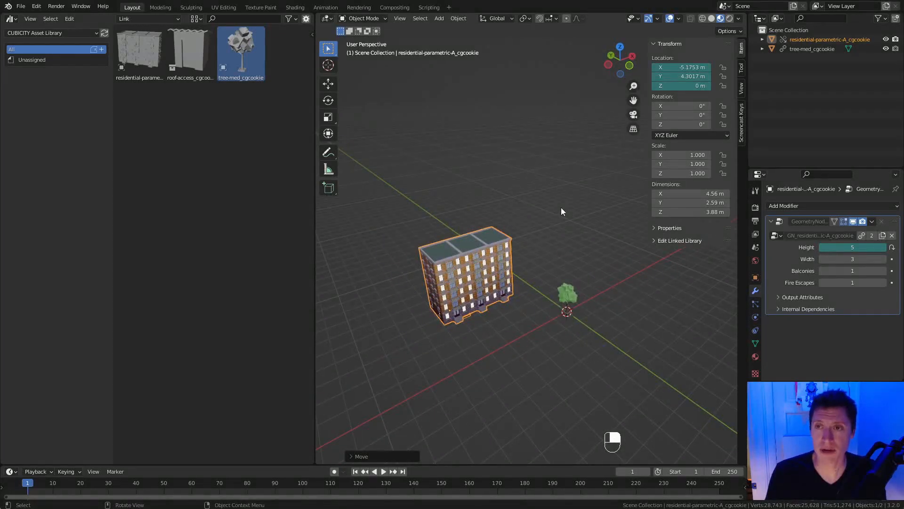
key("shift+d")
key("shift+z")
left_click(625, 177)
middle_click_drag(589, 185, 577, 209, "ctrl")
middle_click_drag(578, 210, 504, 208)
middle_click_drag(504, 207, 537, 240, "shift")
middle_click_drag(537, 240, 497, 207)
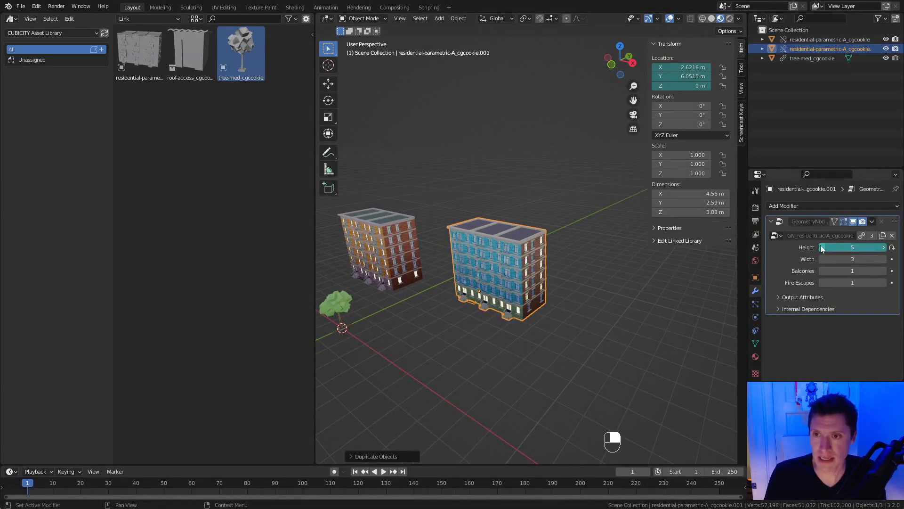
Set the duplicated building's geometry nodes Height to 6 and Width to 1.
scroll(821, 245, "up", 1, "ctrl")
left_click_drag(872, 260, 840, 260)
middle_click_drag(450, 191, 508, 200, "shift")
middle_click_drag(508, 200, 506, 208, "ctrl")
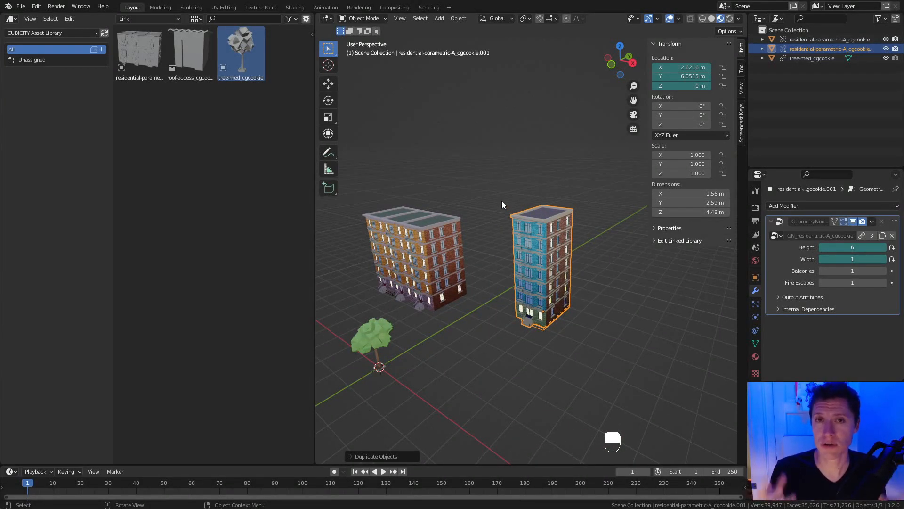
Select the linked tree-med tree and make a single library override of it.
middle_click_drag(460, 260, 459, 282, "shift")
left_click(448, 292)
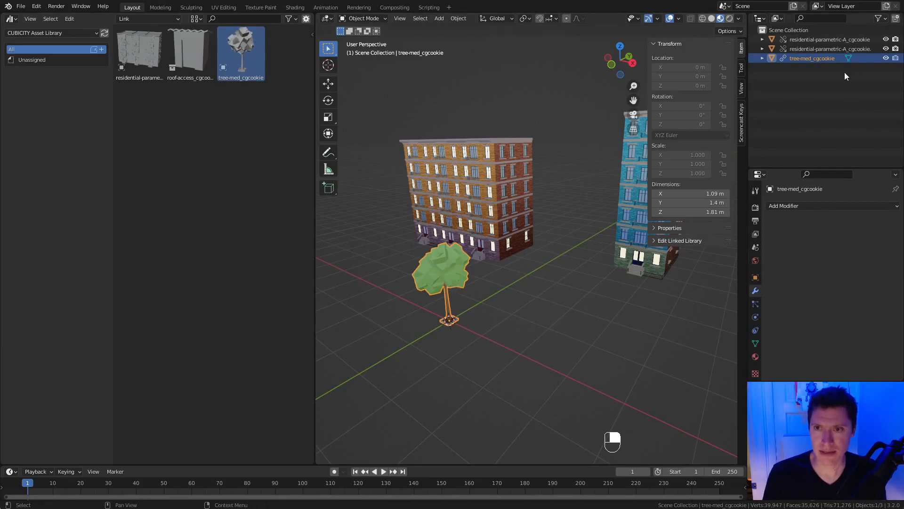
right_click(798, 58)
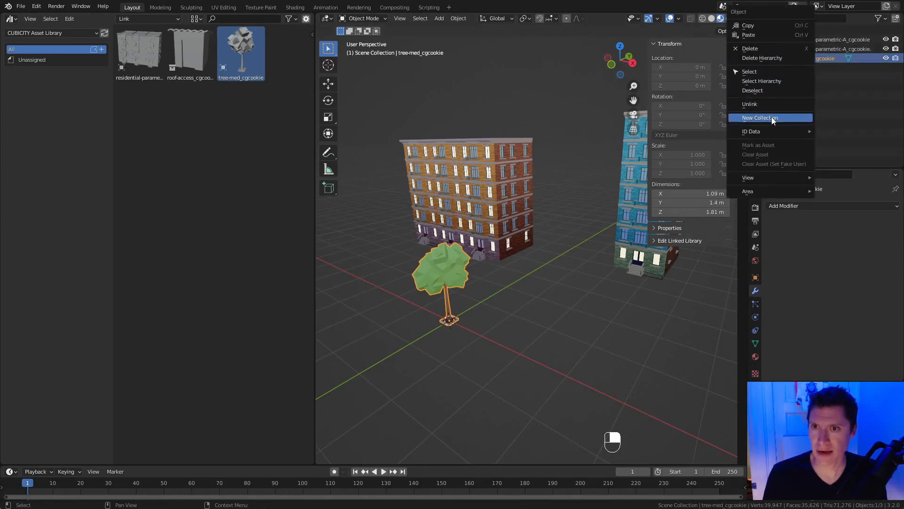
mouse_move(770, 130)
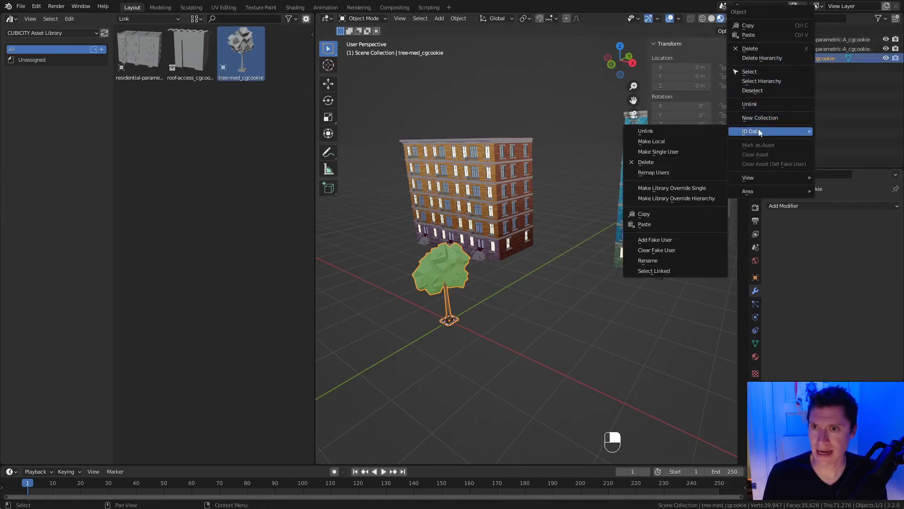
left_click(691, 188)
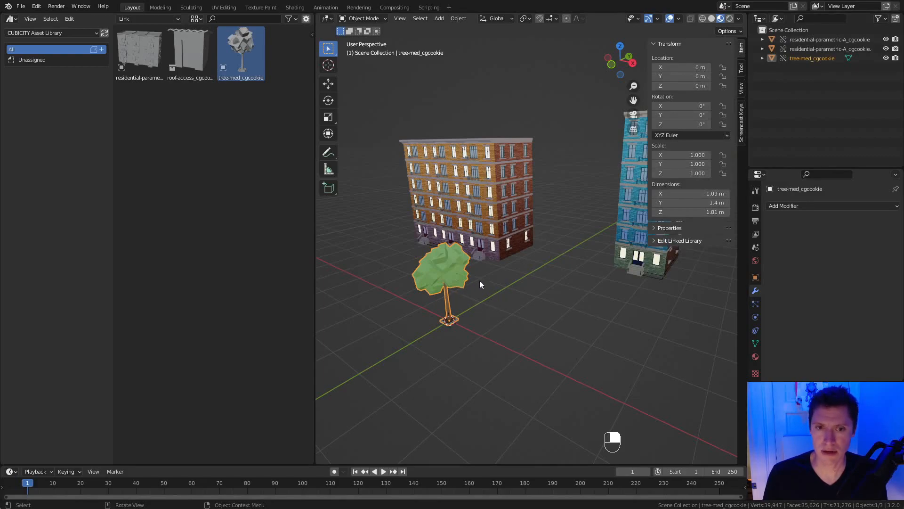
Move the overridden tree along the X axis to about X -5.08 m, in front of the orange building.
middle_click_drag(475, 282, 535, 275)
key("g")
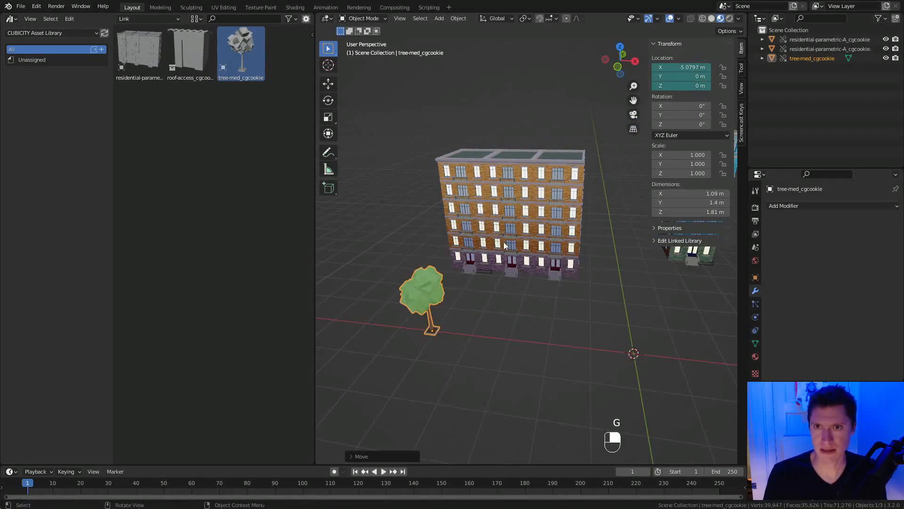
left_click(490, 277, "ctrl")
scroll(502, 208, "down", 2)
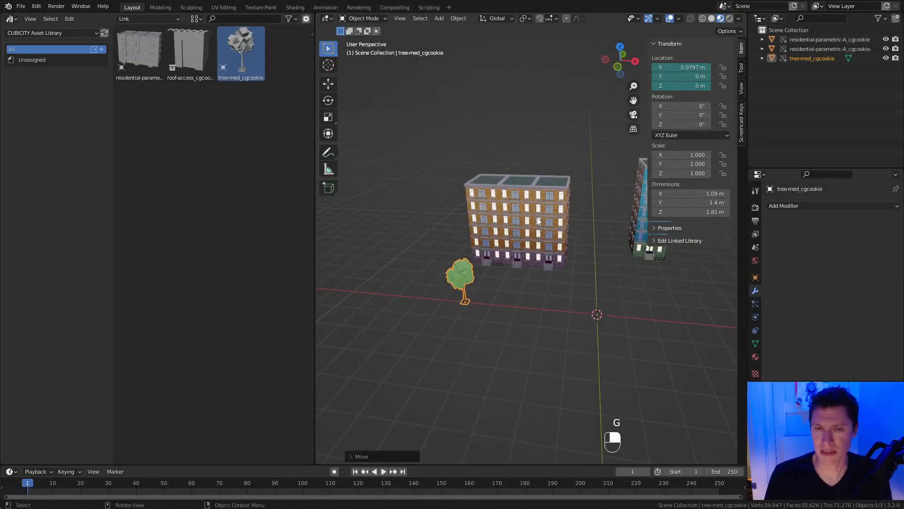
Link a second tree-med asset into the scene at the world origin.
middle_click_drag(538, 221, 525, 204)
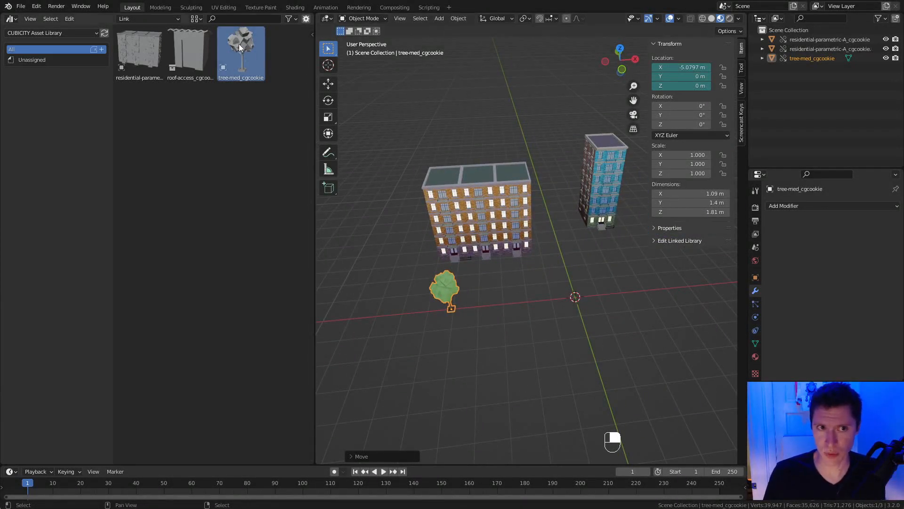
left_click_drag(241, 52, 557, 284)
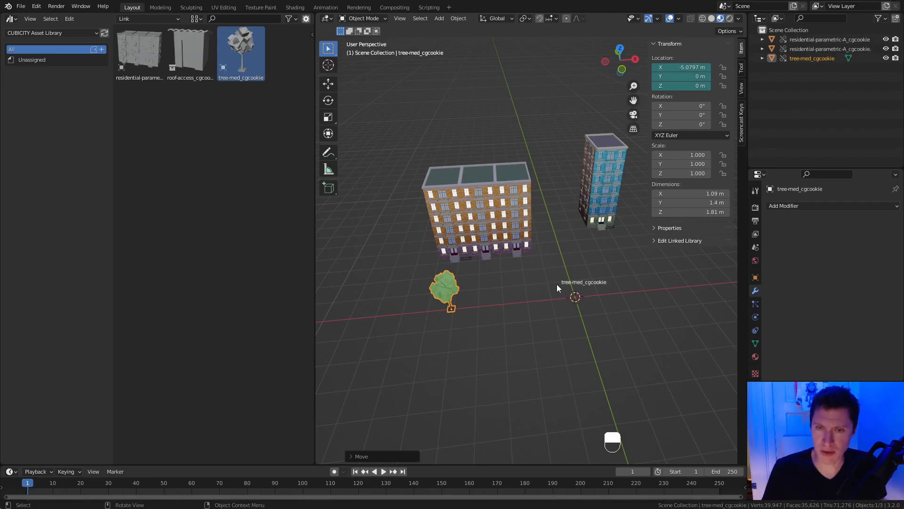
left_click_drag(557, 284, 557, 284)
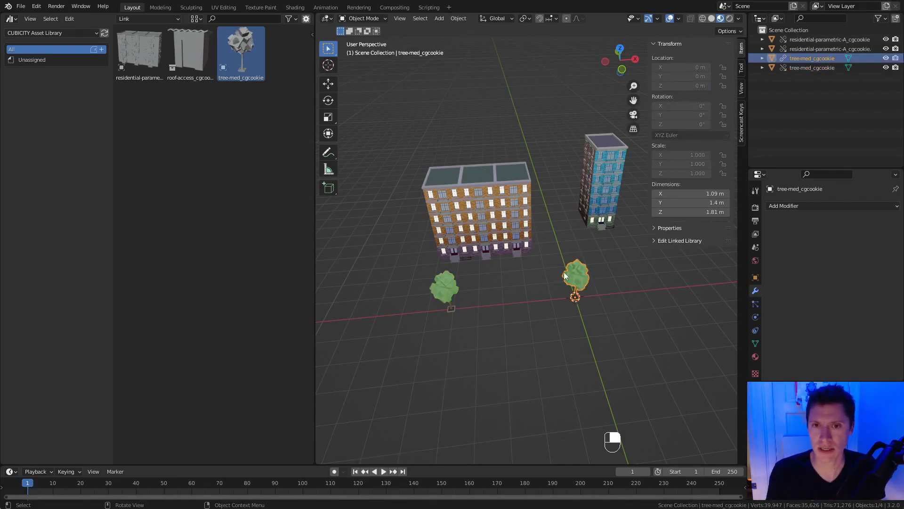
Make a single library override of the newly linked tree at the world origin.
mouse_move(561, 270)
middle_mouse_down("ctrl")
mouse_move(589, 283)
mouse_move(593, 243)
mouse_move(558, 281)
middle_mouse_up("ctrl")
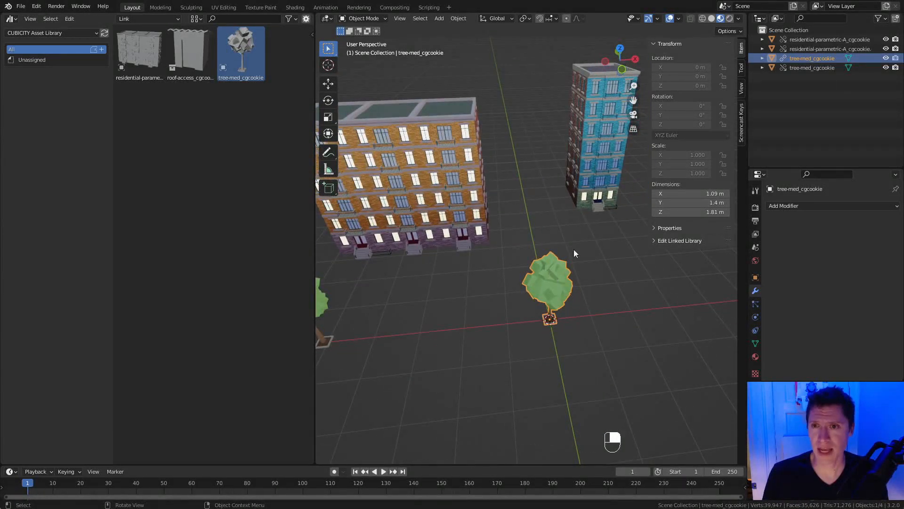
right_click(793, 56)
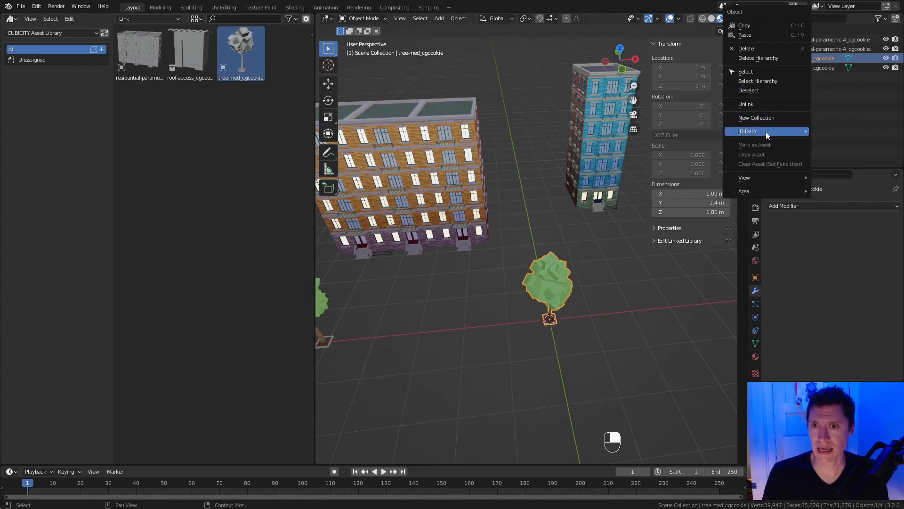
mouse_move(766, 131)
left_click(683, 188)
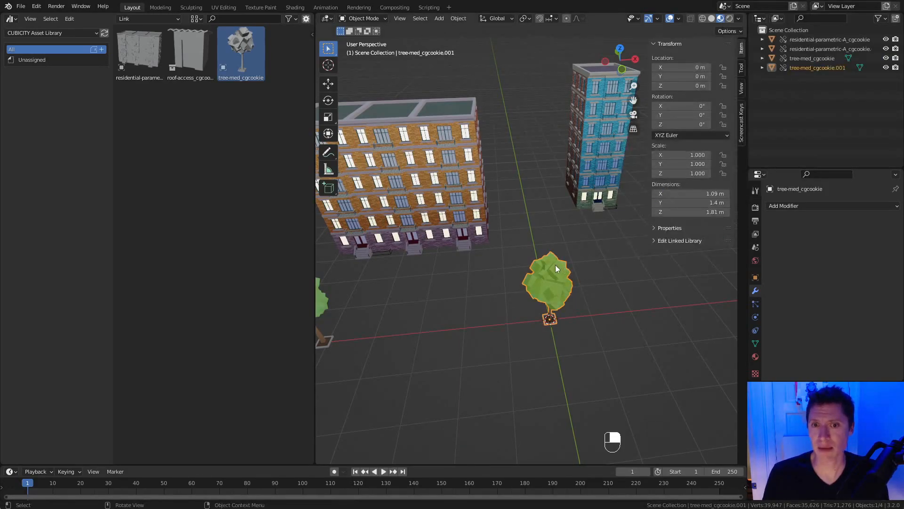
Move the overridden tree at the world origin to about X 1.86 m, Y 2.11 m, in front of the blue building.
key("g")
left_click(569, 220)
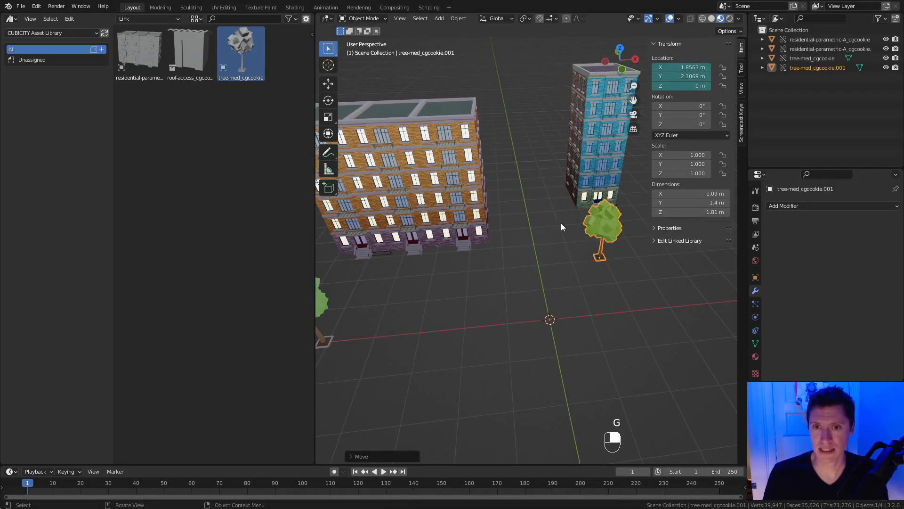
scroll(554, 221, "down", 4)
Duplicate the tree in front of the orange building and place the copy at about X -7.46 m, Y 0.96 m.
left_click(476, 263)
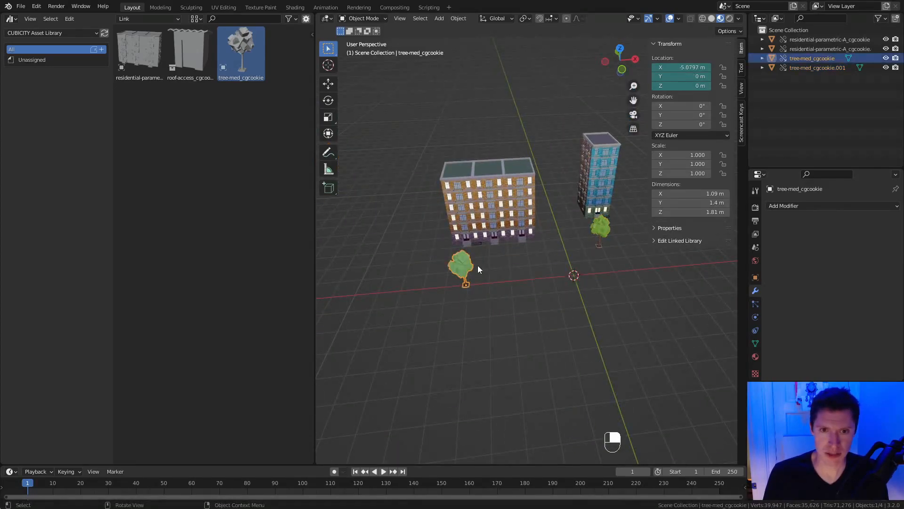
key("shift+d")
left_click(454, 250)
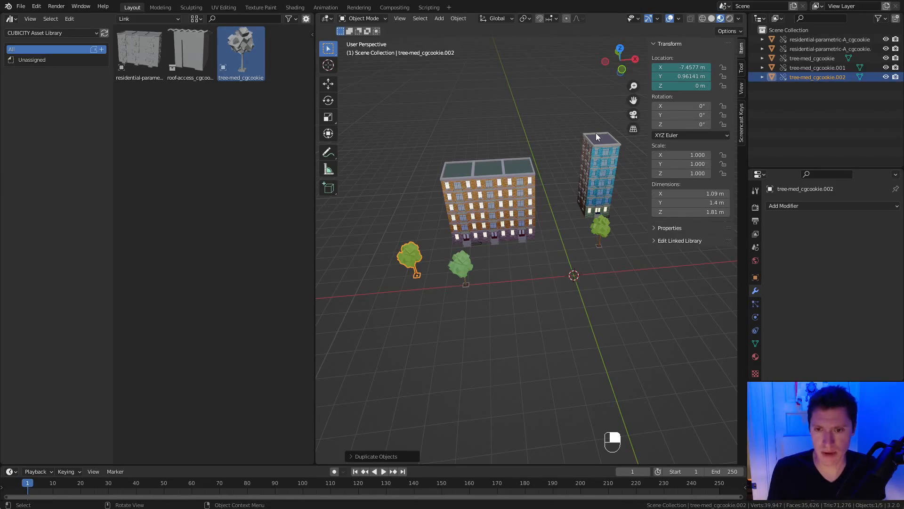
middle_click_drag(546, 140, 555, 158, "shift")
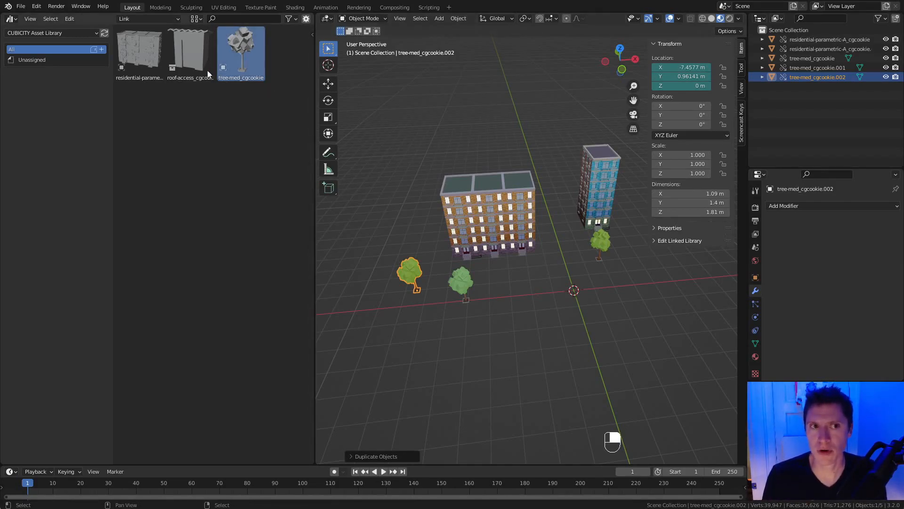
Link the roof-access collection asset onto the orange building's roof, at about X -3.59 m, Y 3.57 m, Z 4.28 m.
left_click(185, 61)
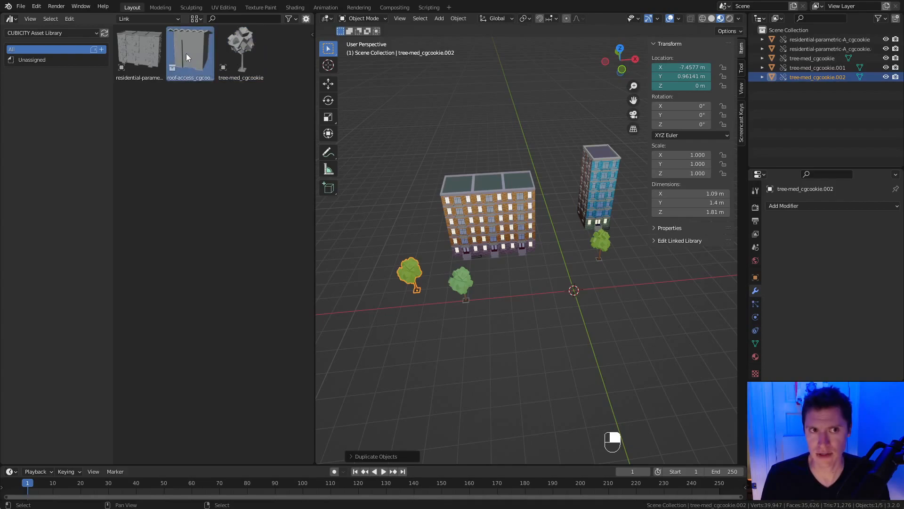
left_click_drag(190, 48, 490, 180)
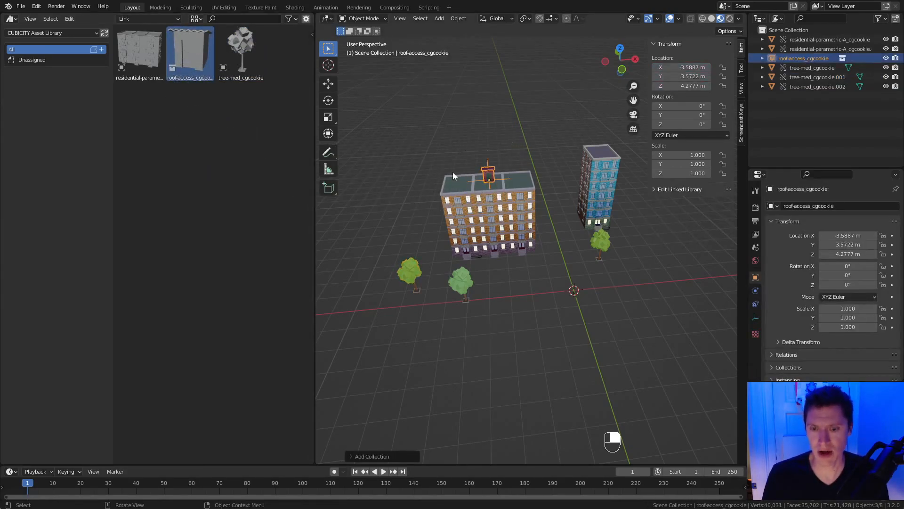
key("KP_Decimal")
scroll(468, 191, "down", 5)
middle_click_drag(484, 261, 563, 183)
key("g")
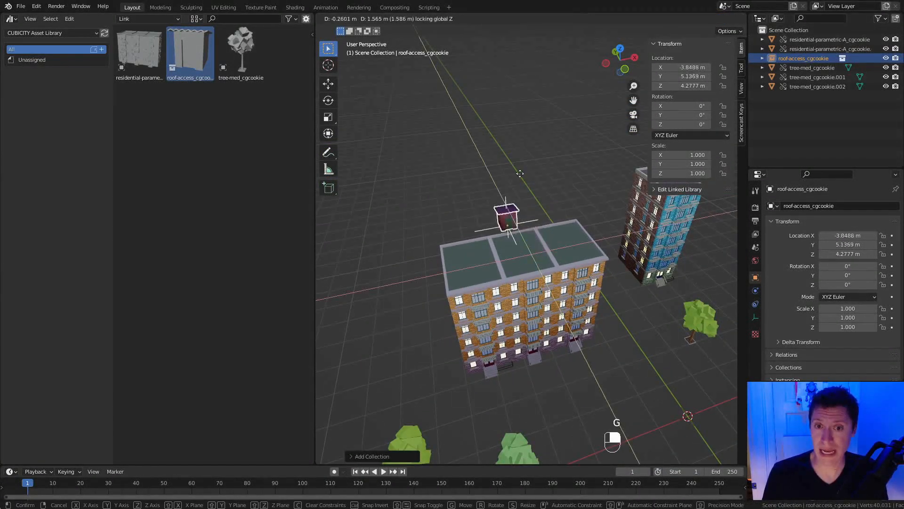
left_click(528, 174)
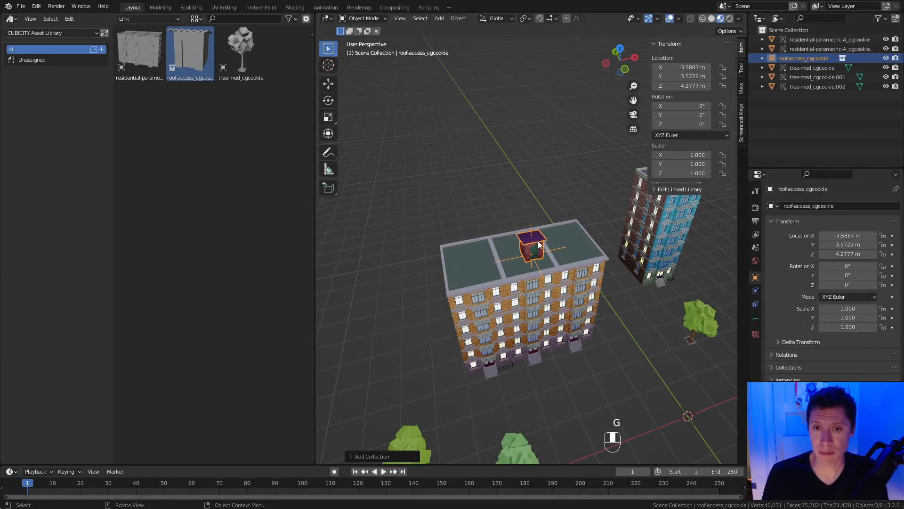
scroll(546, 263, "up", 2)
key("g")
left_click(563, 264)
Snap the roof access onto the orange building's roof surface at about X -3.62 m, Y 4.52 m, Z 3.81 m, and check its linked collection.
left_click(556, 18)
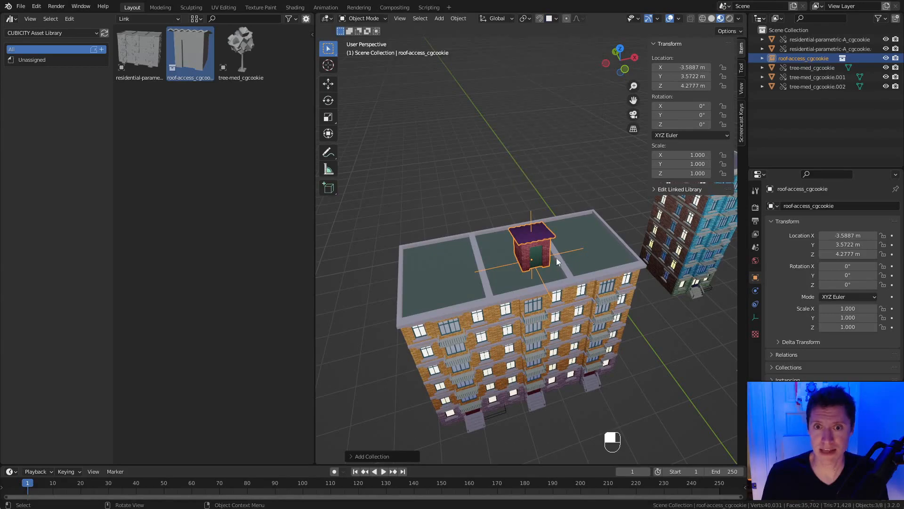
key("g")
left_click(531, 252, "ctrl")
middle_click_drag(532, 250, 509, 224)
left_click(763, 58)
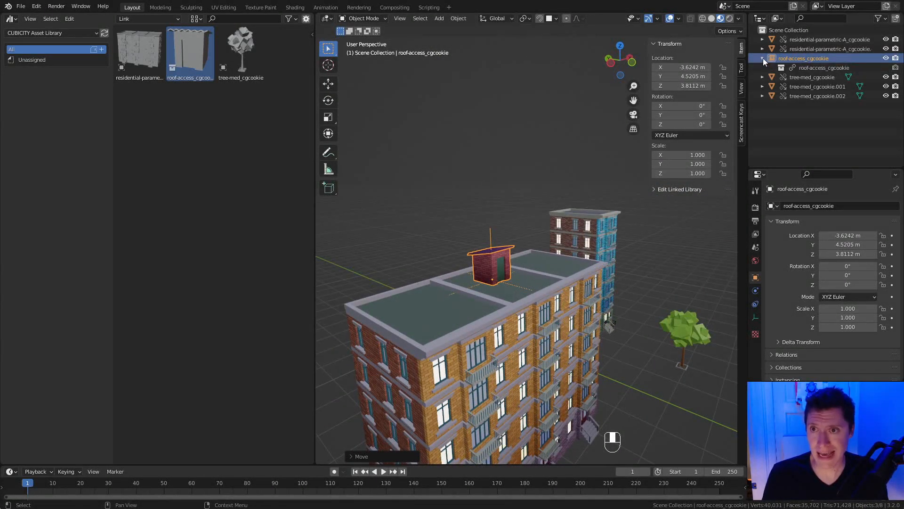
left_click(763, 58)
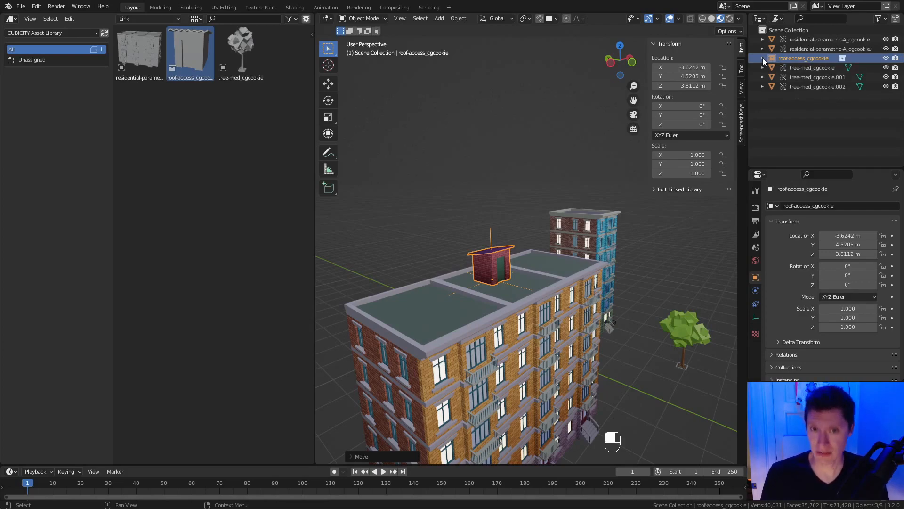
Duplicate the roof-access instance twice, placing copies at about X -4.55 m, Y 5.86 m and X -5.68 m, Y 7.32 m.
key("shift+d")
left_click(458, 213)
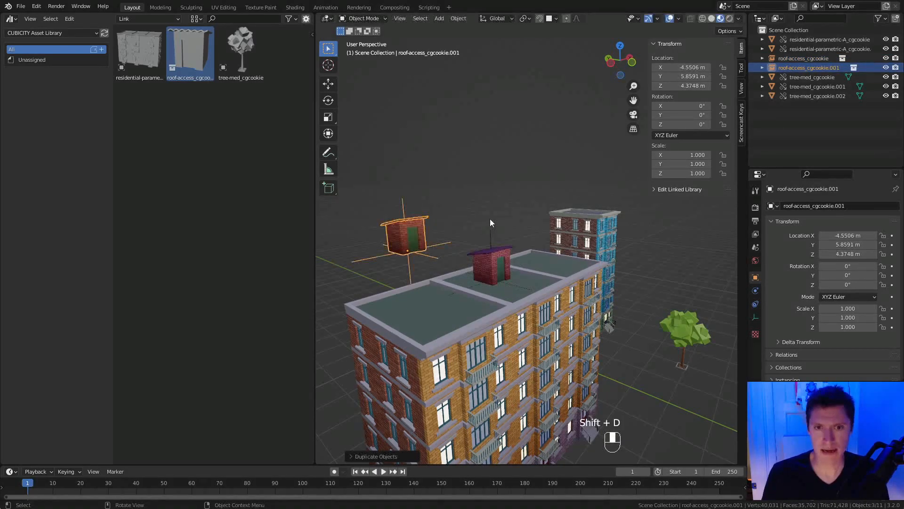
key("shift+d")
left_click(425, 214)
middle_click_drag(507, 206, 509, 219, "ctrl")
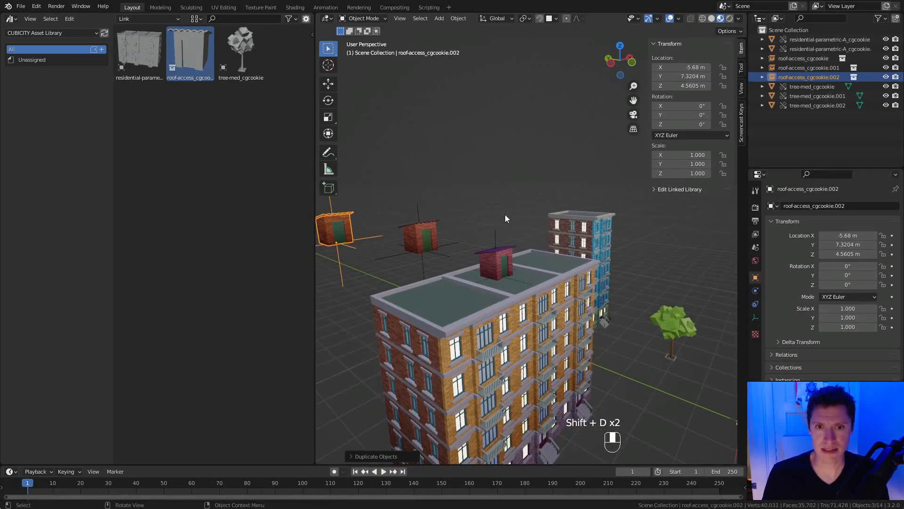
Delete the two duplicated roof-access instances floating beside the orange building.
left_click(416, 226, "shift")
middle_click_drag(466, 216, 504, 266, "ctrl")
left_click(491, 133)
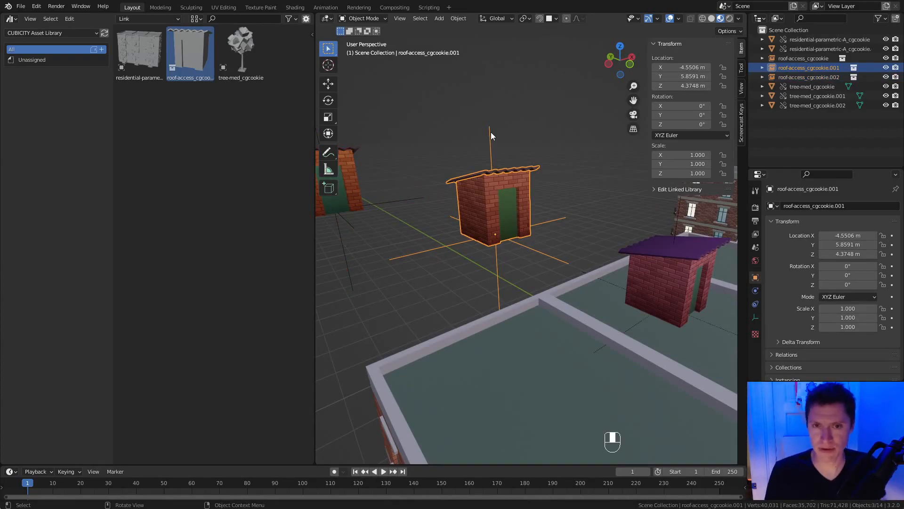
scroll(515, 151, "down", 3)
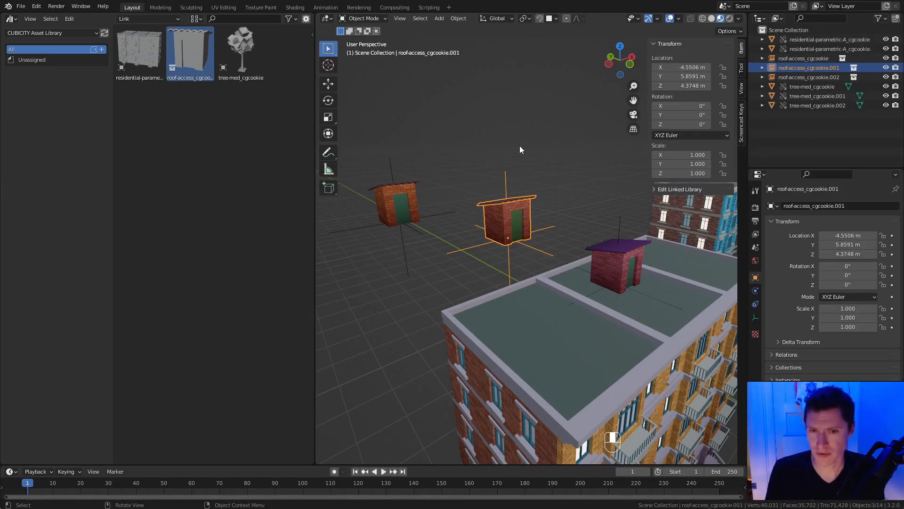
left_click(396, 205, "shift")
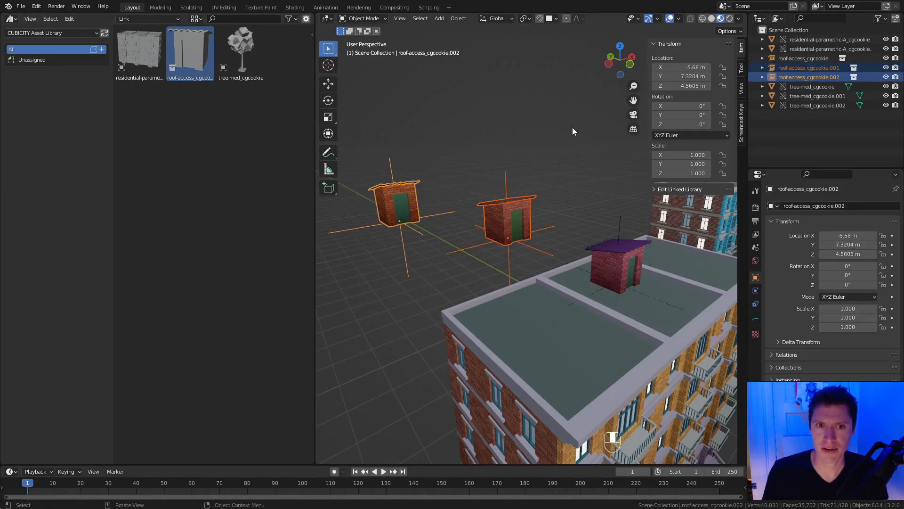
key("x")
left_click(549, 143)
middle_click_drag(535, 140, 580, 196, "ctrl")
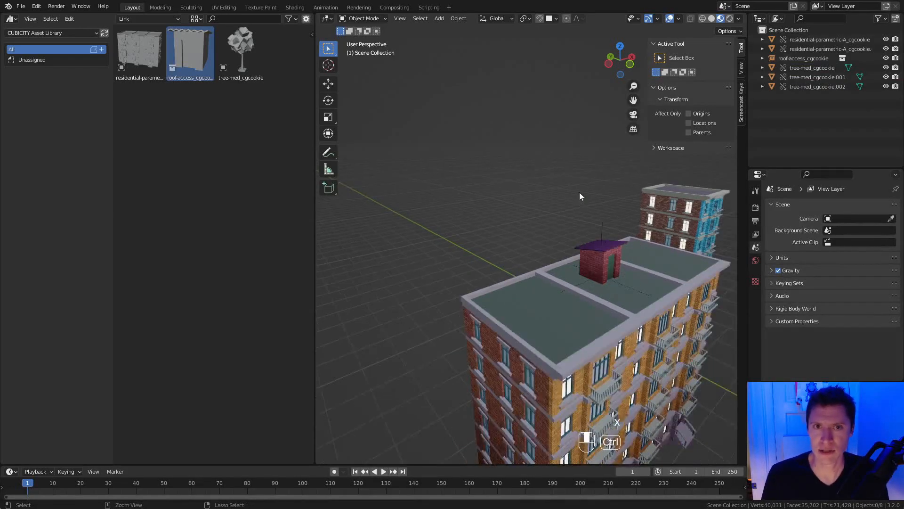
Save the test file and open the recent source file cubicity_ASSETS.blend.
key("ctrl+s")
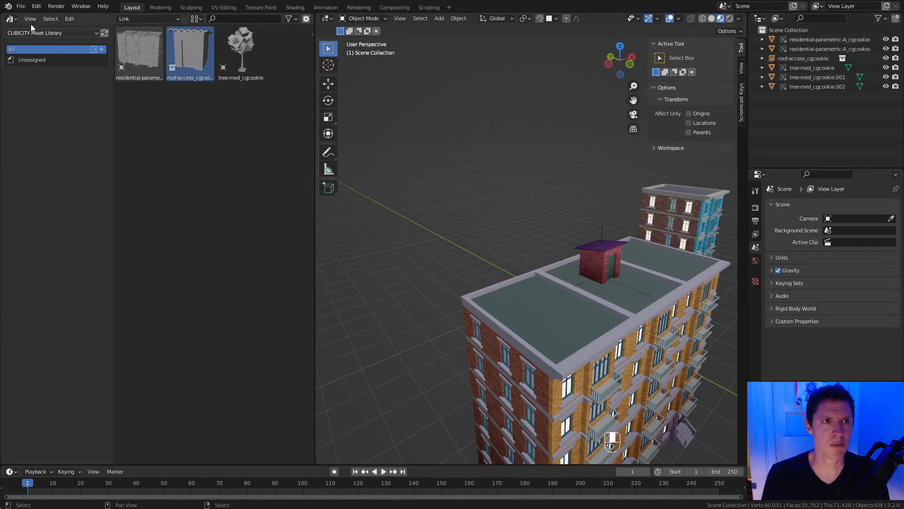
left_click(22, 6)
mouse_move(43, 35)
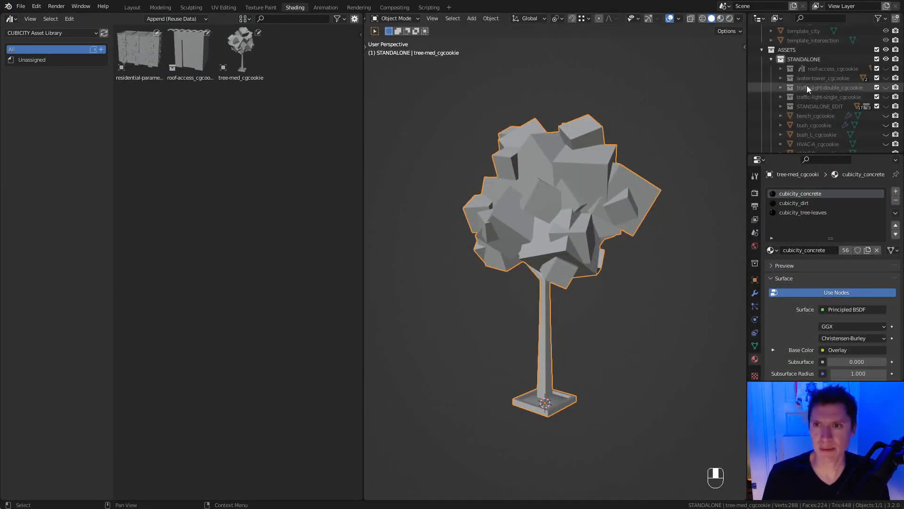
Unhide the water-tower_cgcookie collection and move the water tower parts away from the tree.
left_click(887, 79)
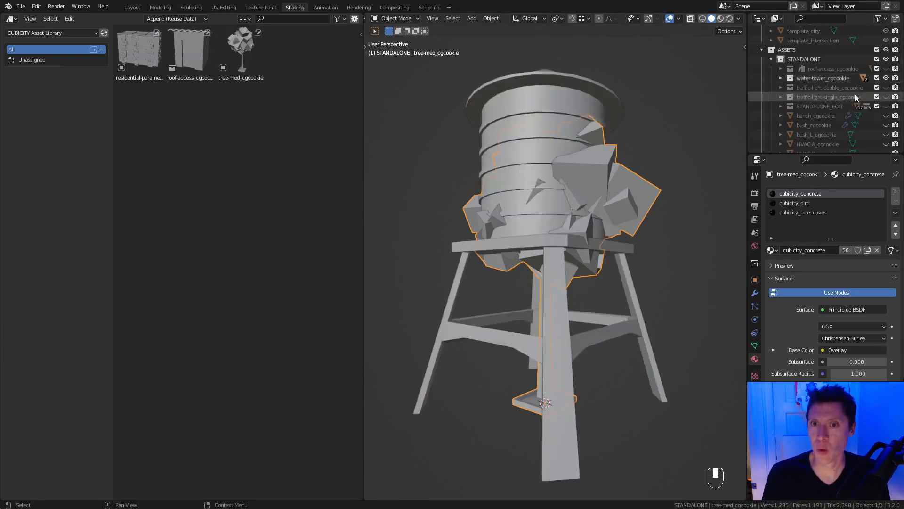
scroll(563, 151, "down", 2)
left_click(536, 161)
middle_click_drag(535, 162, 668, 230)
key("g")
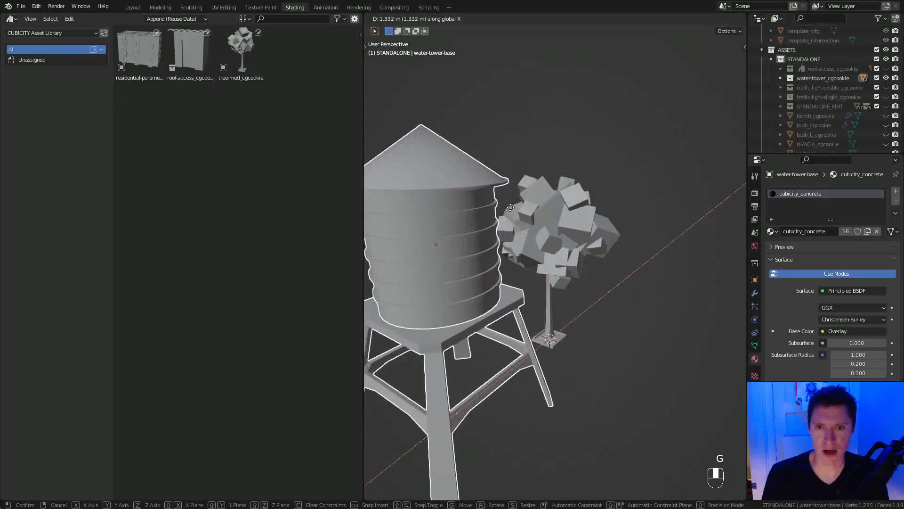
left_click(409, 275)
middle_click_drag(532, 217, 593, 200, "ctrl")
key("g")
left_click(551, 216)
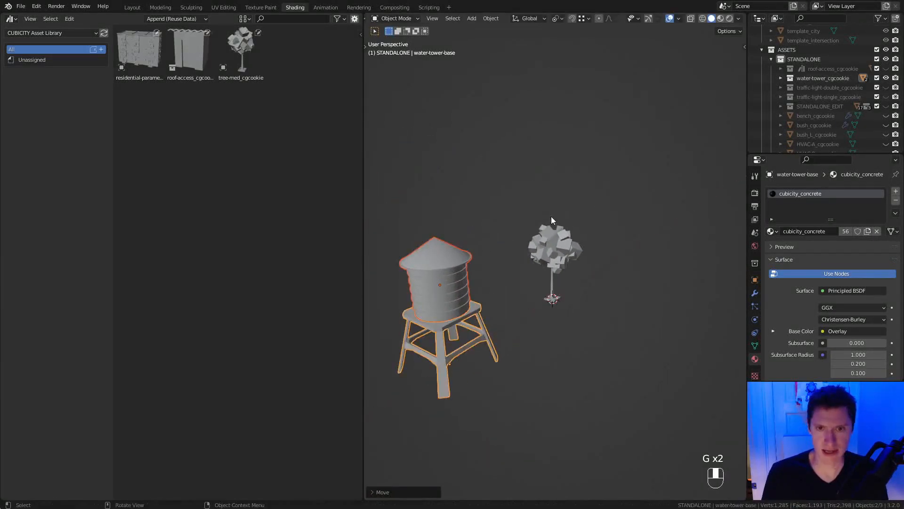
Mark the water-tower_cgcookie collection as an asset and save the source file.
right_click(818, 79)
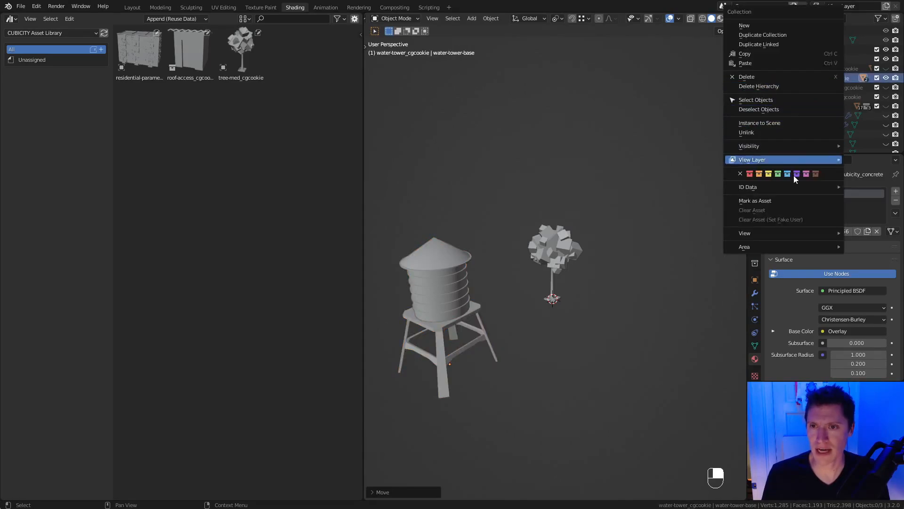
left_click(781, 201)
key("ctrl+s")
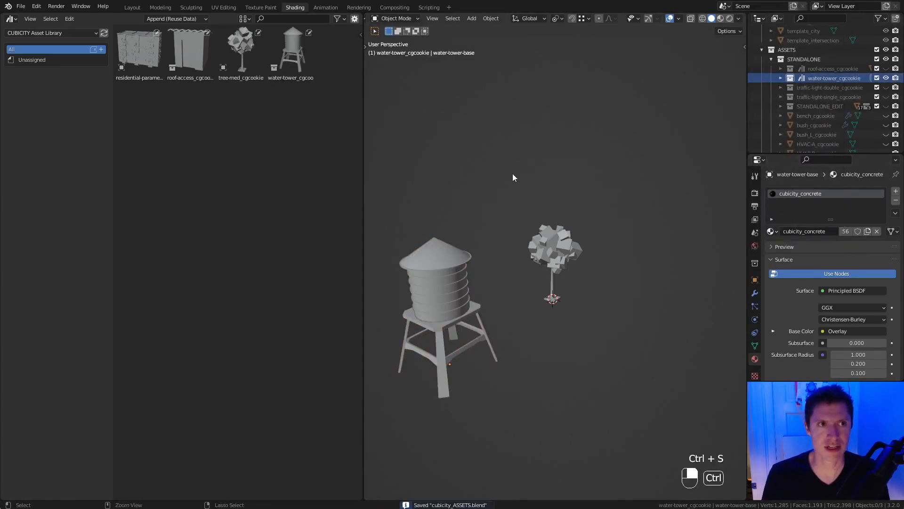
Reopen the recent test file cubicity_city-assembly_test.blend.
left_click(20, 6)
mouse_move(43, 36)
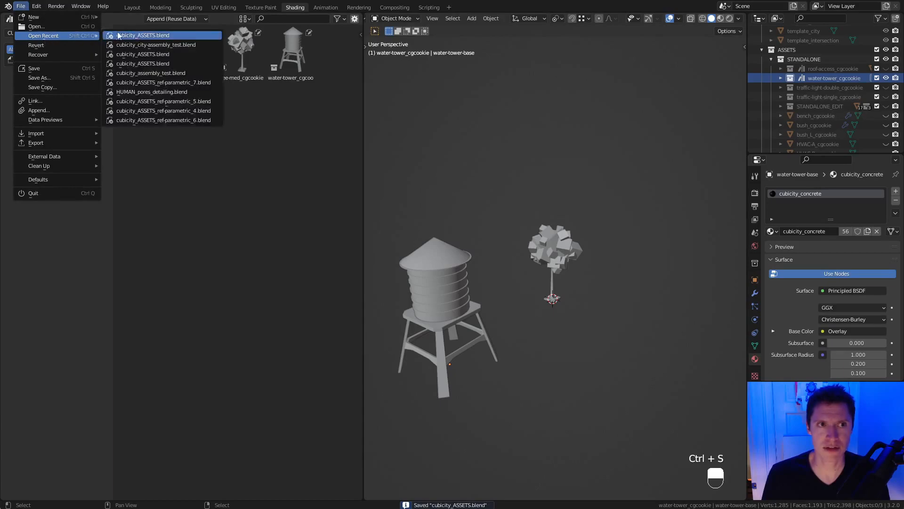
left_click(160, 46)
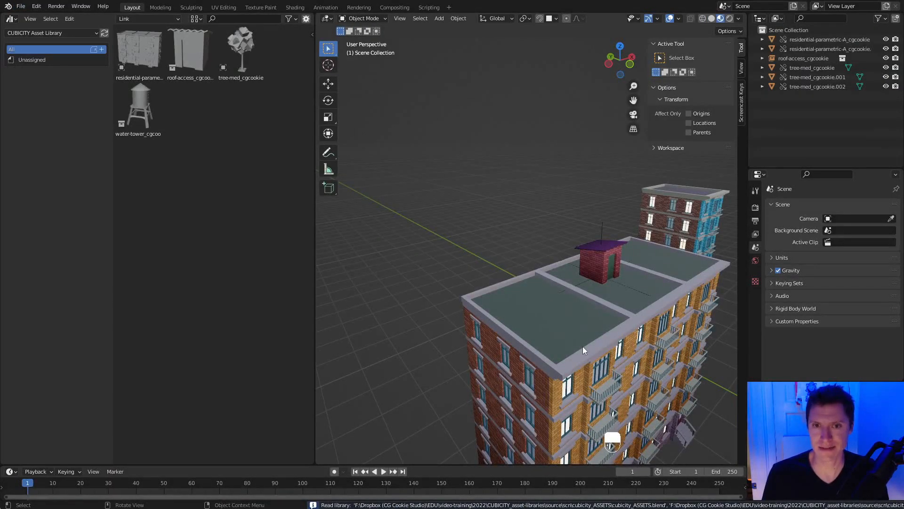
Link the water-tower collection asset into the scene and move it behind the orange building to about X -4.43 m, Y 9.04 m.
middle_click_drag(517, 252, 514, 273, "ctrl")
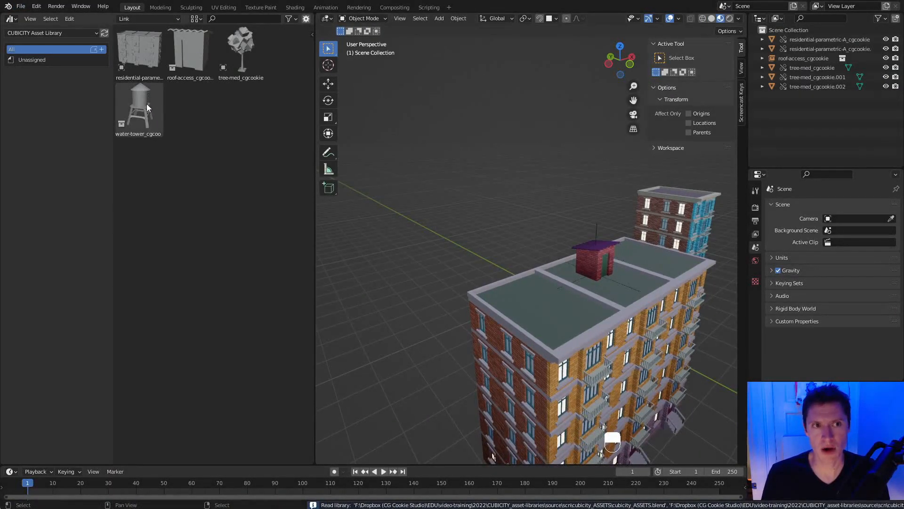
left_click_drag(139, 104, 566, 306)
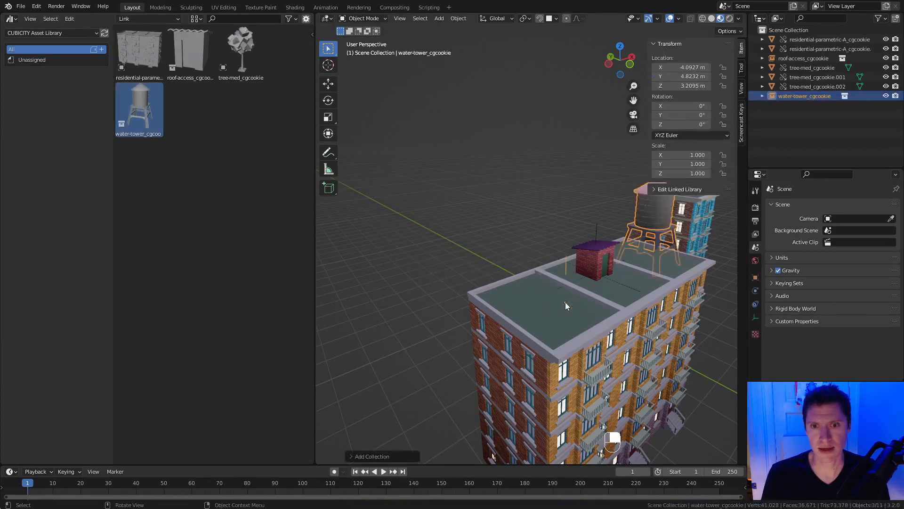
key("g")
left_click(502, 194)
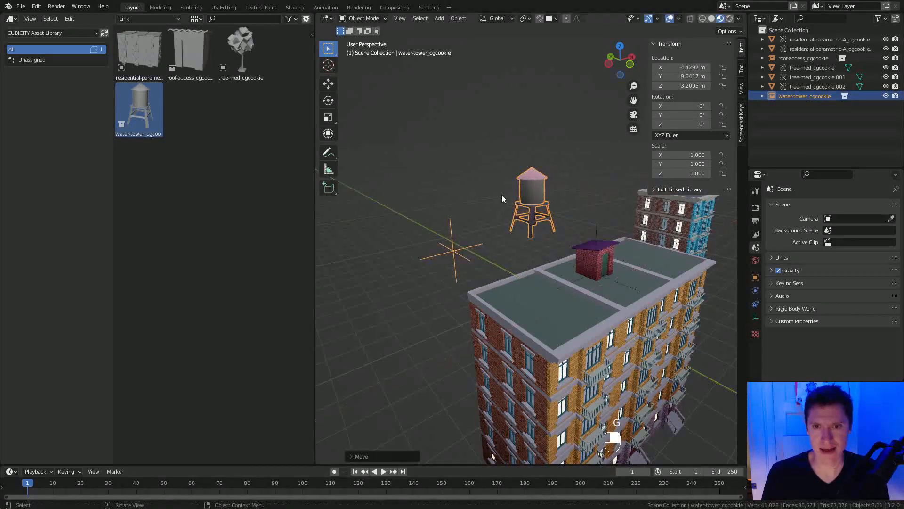
Rotate the water-tower instance about 75.8° around the global Z axis.
key("KP_Decimal")
middle_click_drag(518, 287, 416, 287, "ctrl")
middle_click_drag(424, 329, 607, 217, "shift")
key("r")
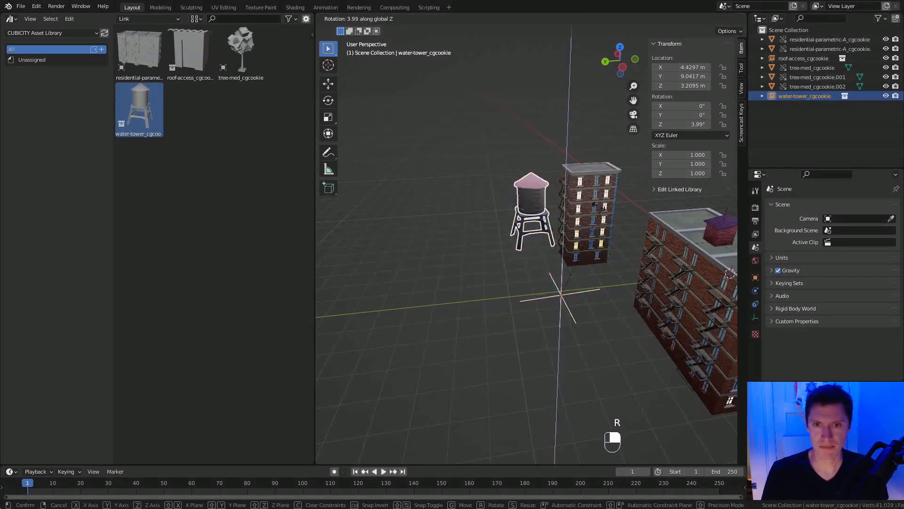
left_click(462, 202)
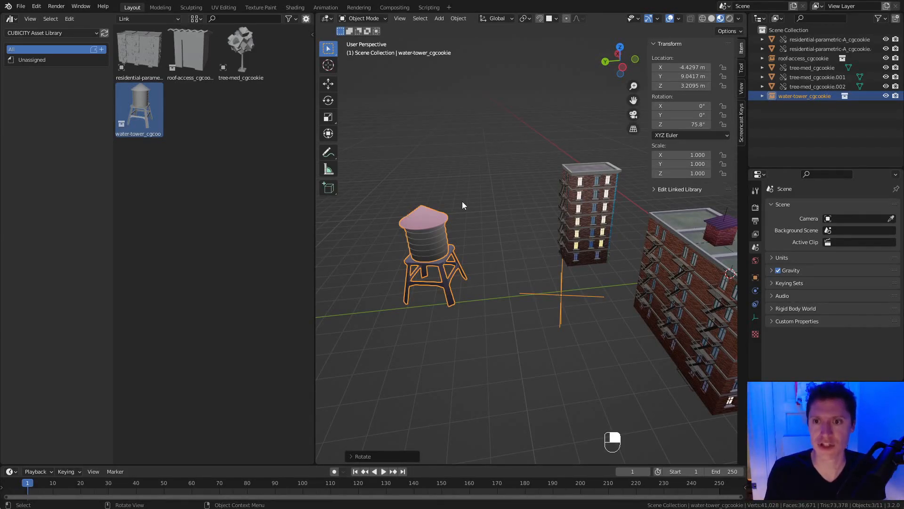
Select the residential-parametric asset in the CUBICITY Asset Library.
middle_click_drag(462, 201, 580, 194, "ctrl")
middle_click_drag(631, 253, 557, 232)
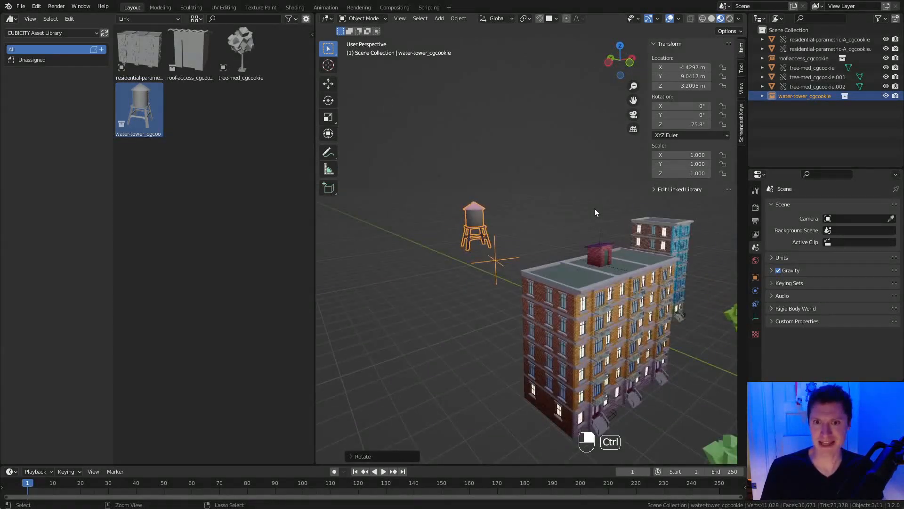
middle_click_drag(595, 208, 582, 222)
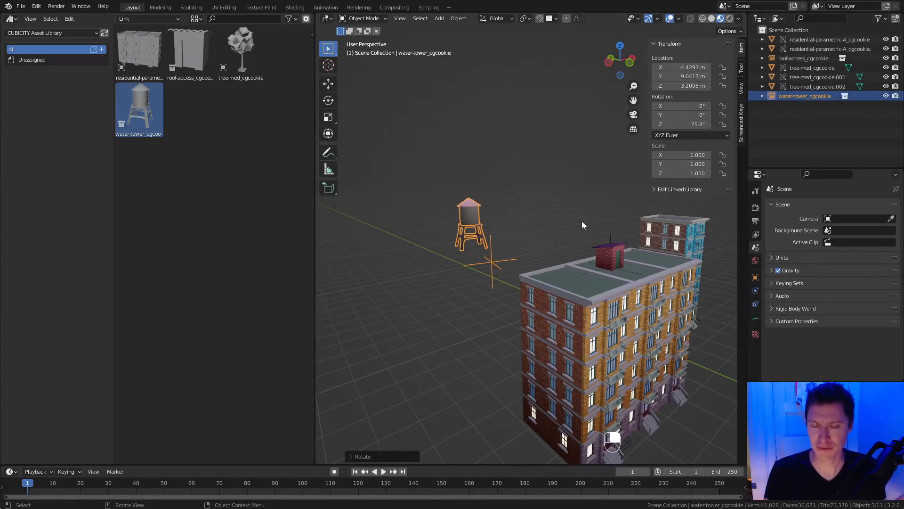
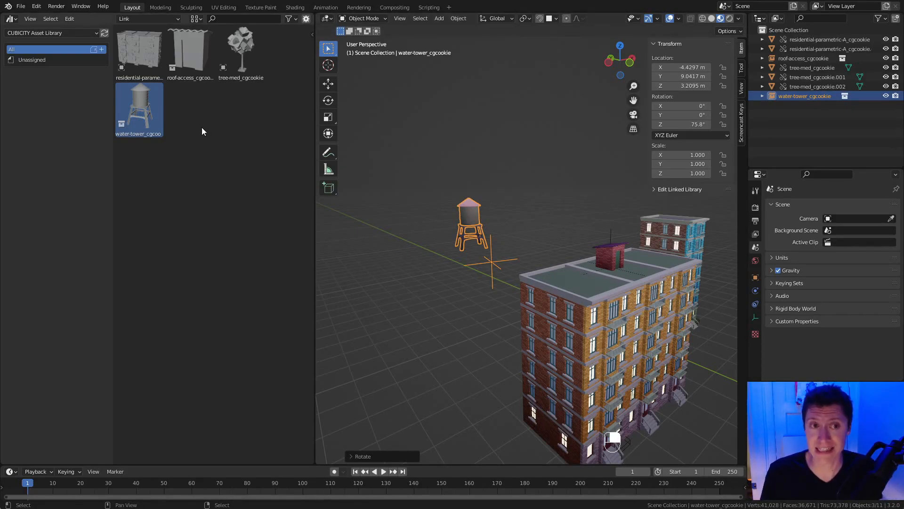
left_click(143, 43)
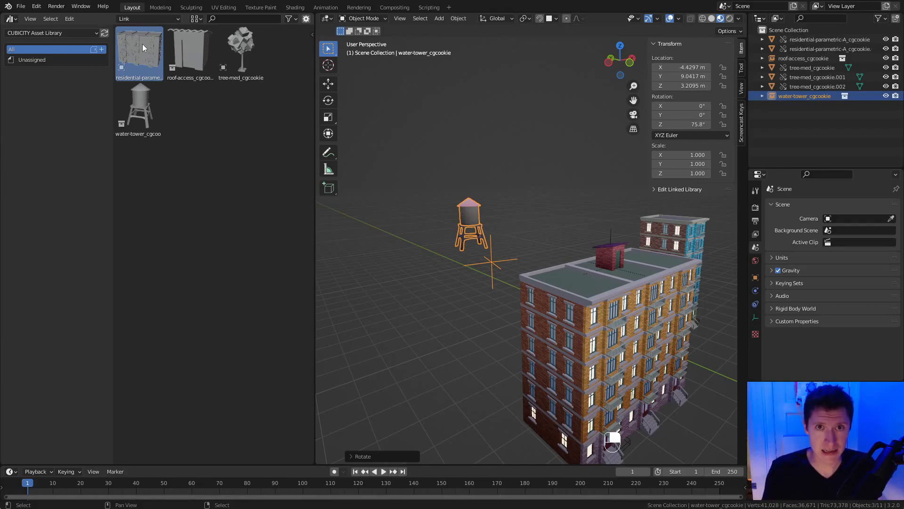
middle_click_drag(490, 282, 469, 215, "ctrl")
middle_click_drag(460, 207, 483, 245, "shift")
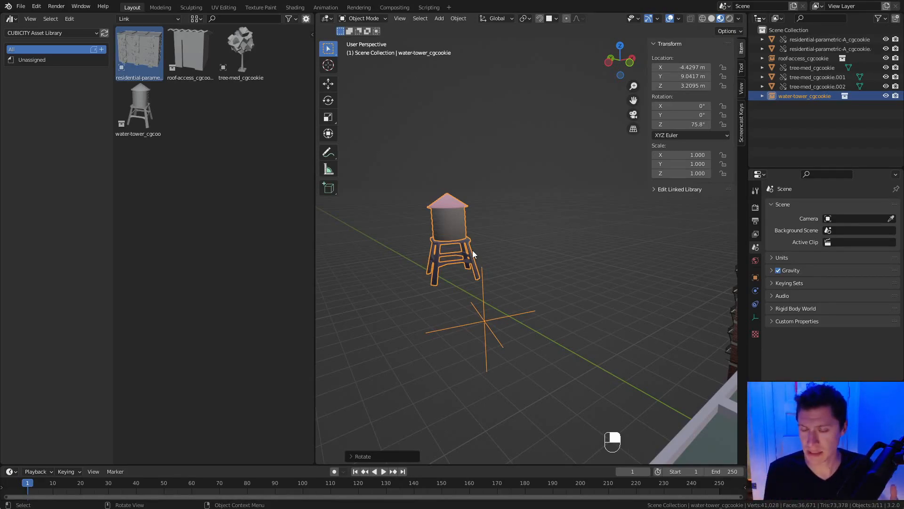
middle_click_drag(473, 250, 568, 248)
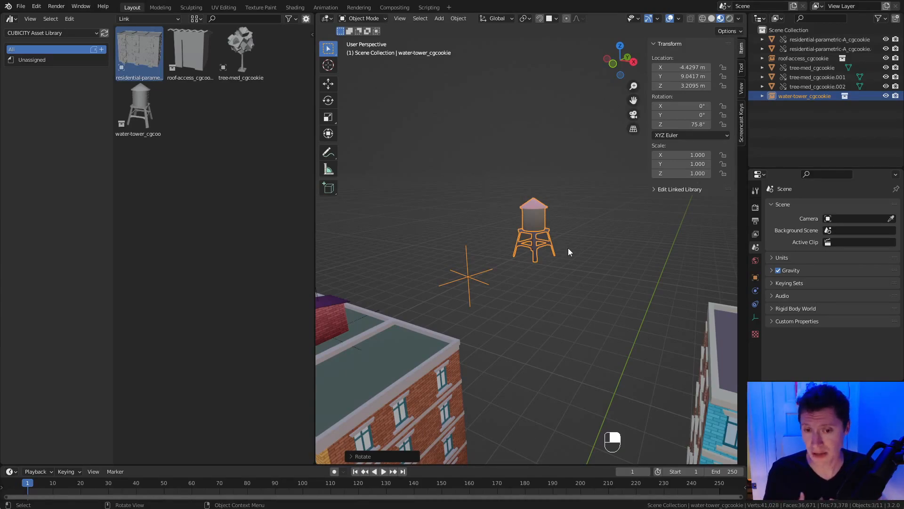
Open the recent asset source file, discarding the unsaved changes in the city-assembly test file.
left_click(20, 6)
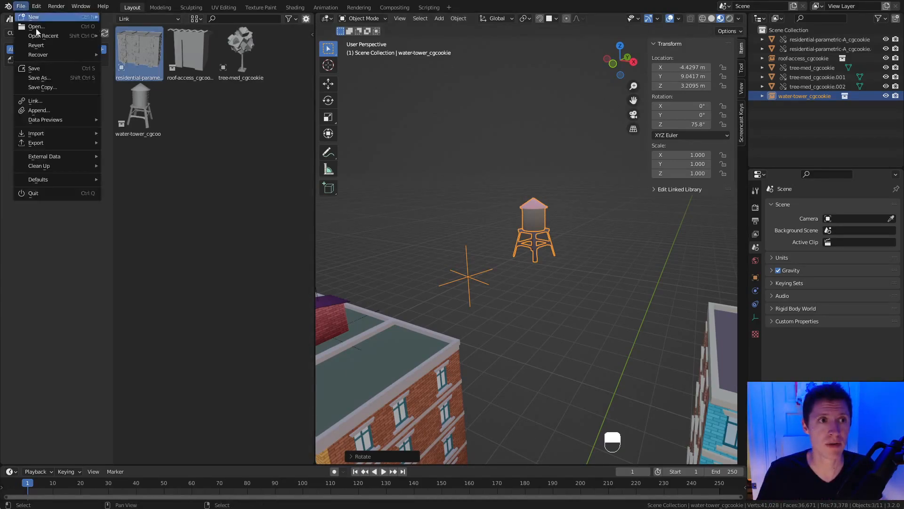
mouse_move(47, 36)
left_click(141, 45)
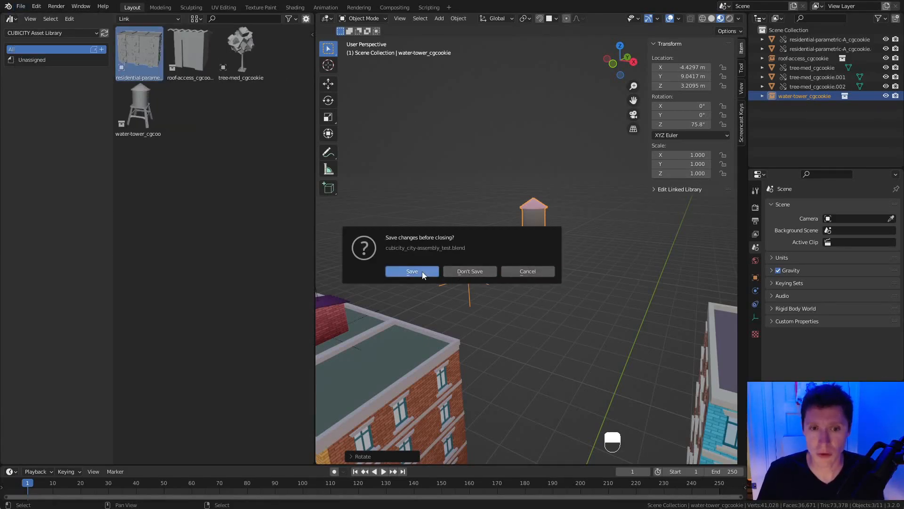
left_click(455, 271)
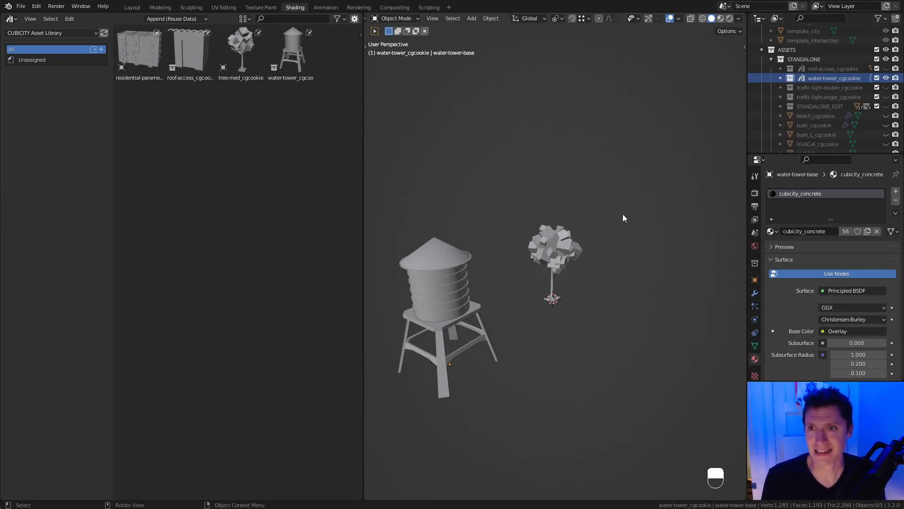
Create a new collection and name it bench_cgcookie.
left_click(823, 117)
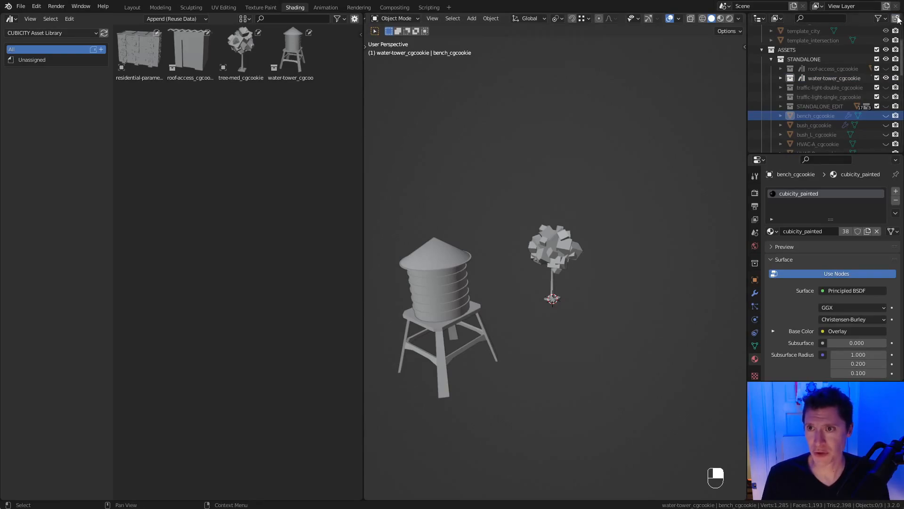
key("ctrl+space")
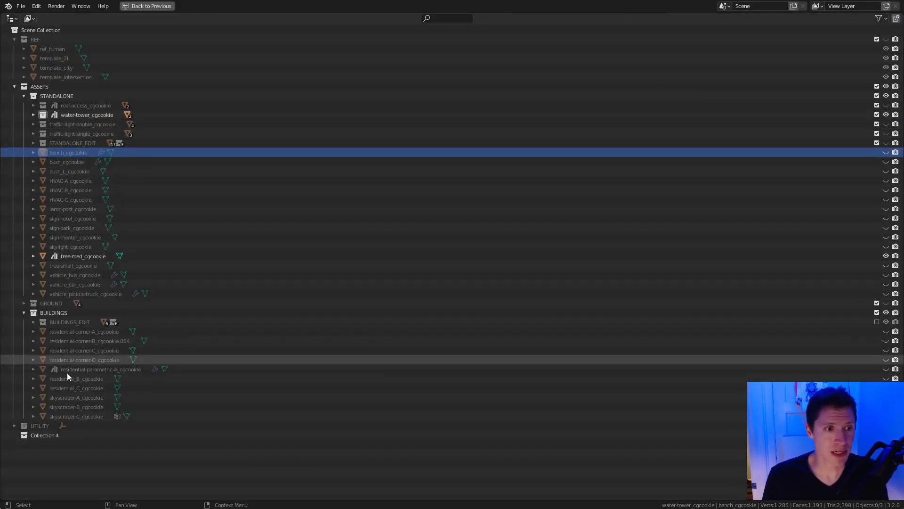
double_click(49, 434)
type("bench_cgcookie")
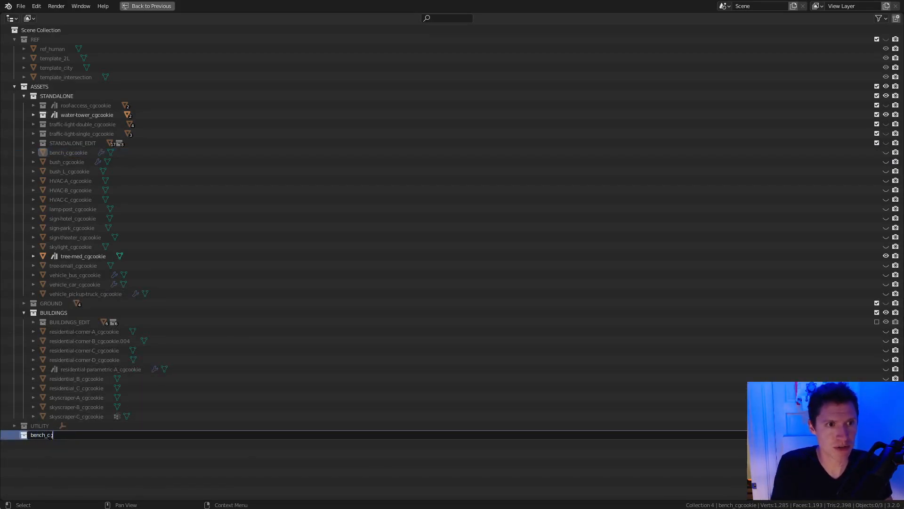
key("Return")
Nest the bench_cgcookie collection in STANDALONE, with the bench object inside it and made visible.
left_click_drag(48, 429, 63, 98)
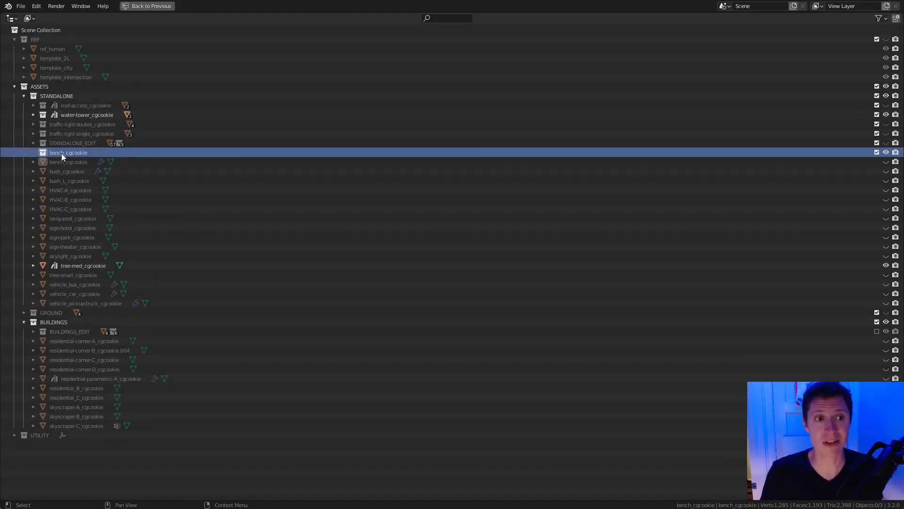
left_click_drag(63, 162, 70, 152)
left_click(886, 162)
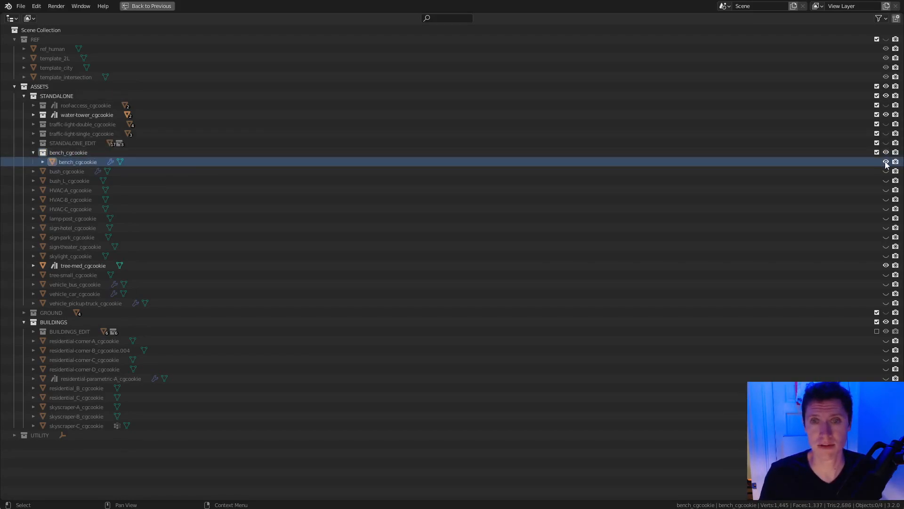
Mark the bench_cgcookie collection as an asset and collapse its hierarchy.
left_click(111, 153)
key("ctrl+space")
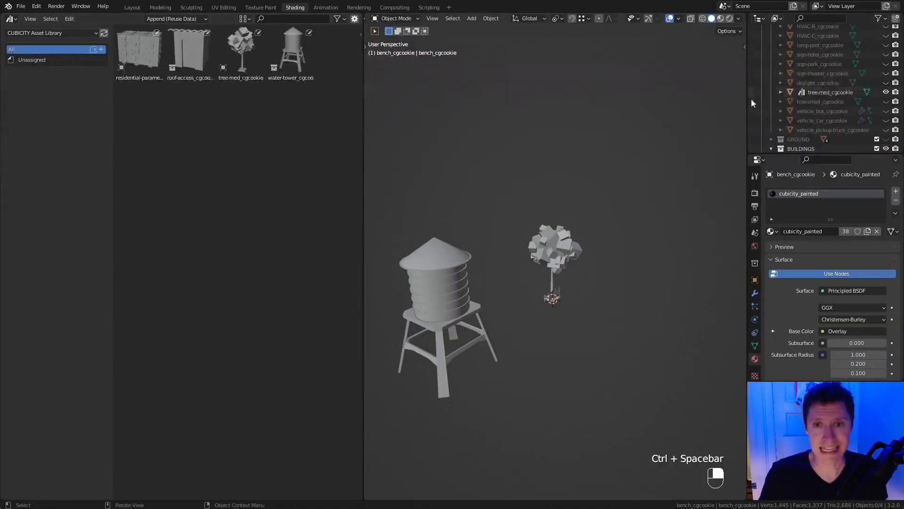
scroll(818, 110, "up", 3)
scroll(818, 110, "down", 3)
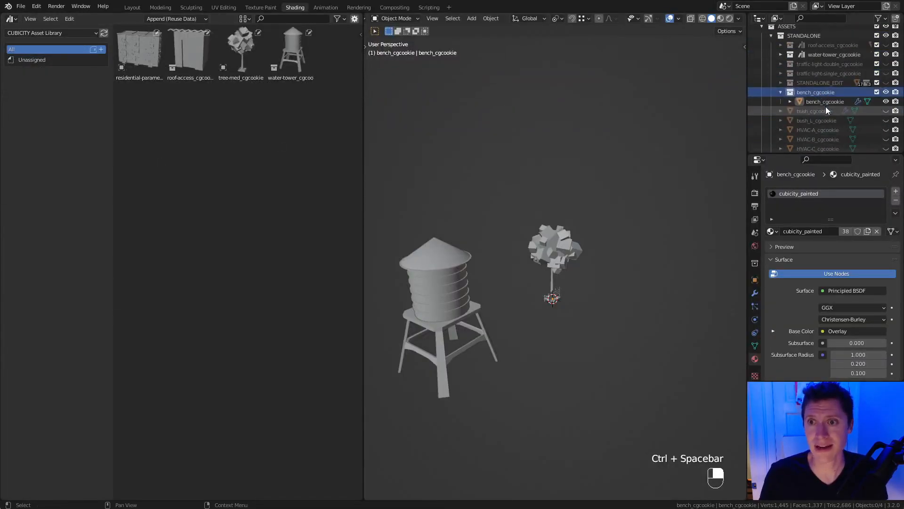
right_click(818, 92)
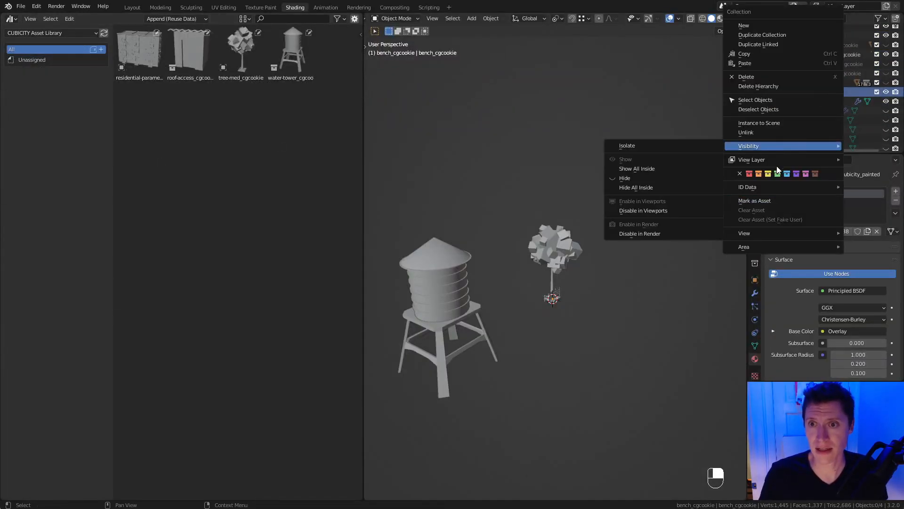
left_click(765, 201)
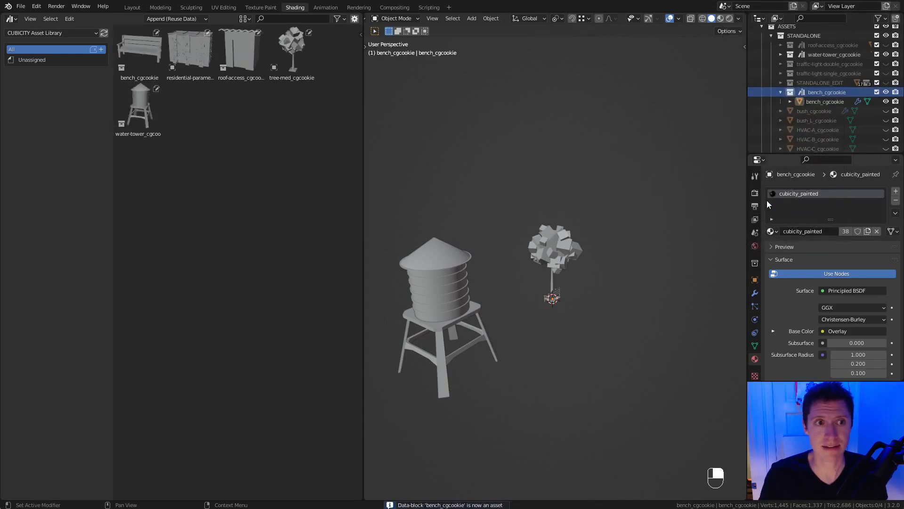
left_click(781, 92)
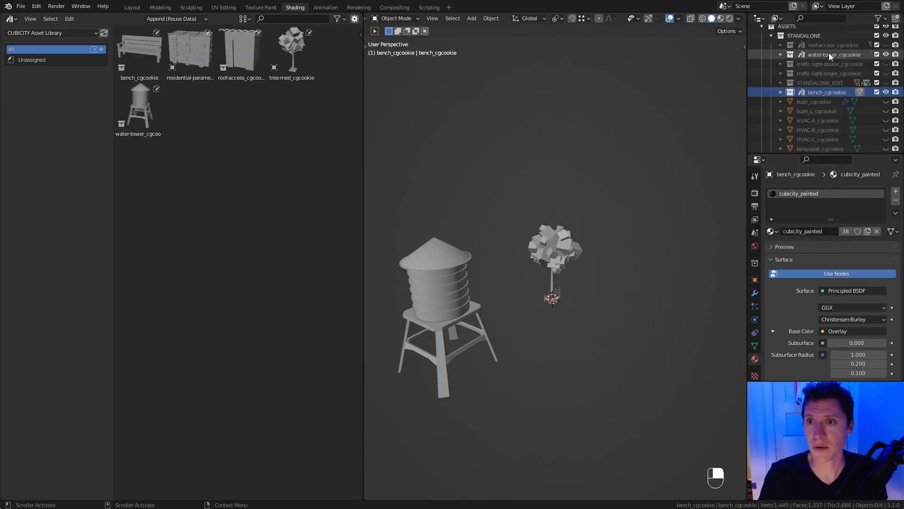
Clear the asset status of the tree-med_cgcookie object.
scroll(826, 72, "down", 5)
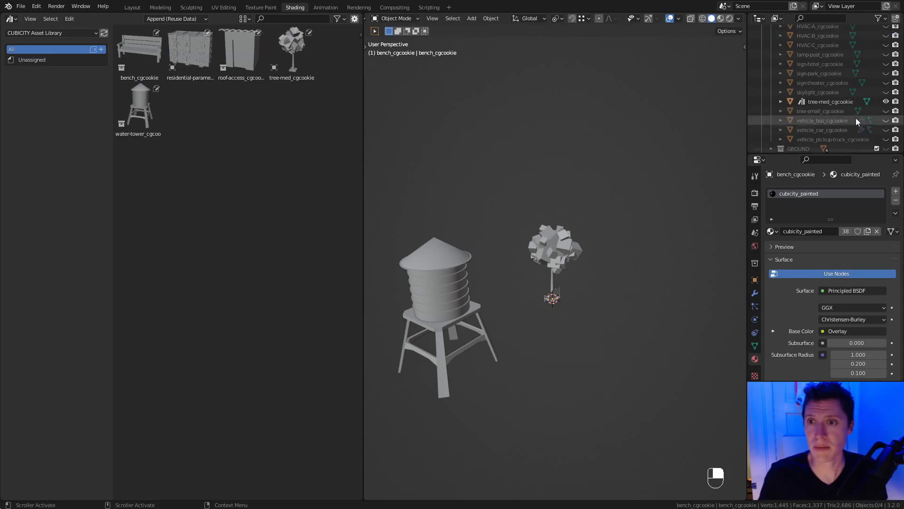
right_click(821, 101)
left_click(788, 155)
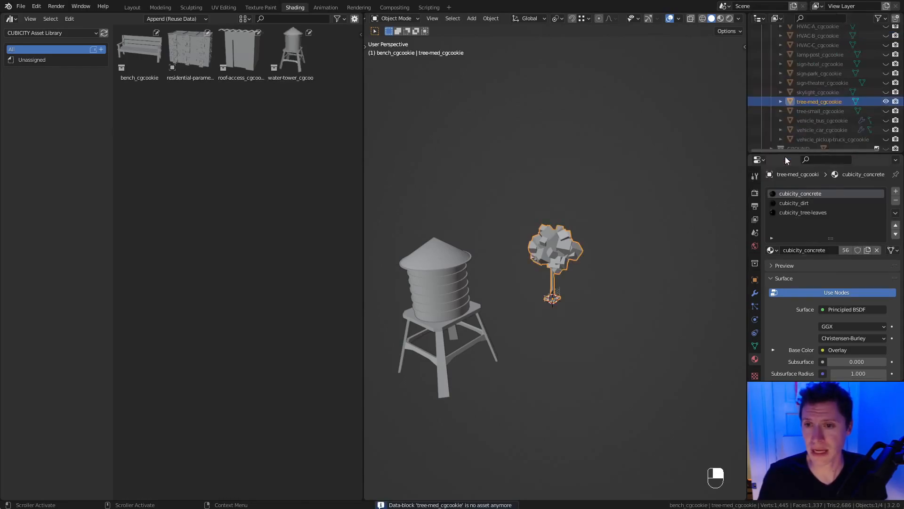
Create a new collection named tree-med_cgcookie and place it inside the STANDALONE collection.
left_click(897, 19)
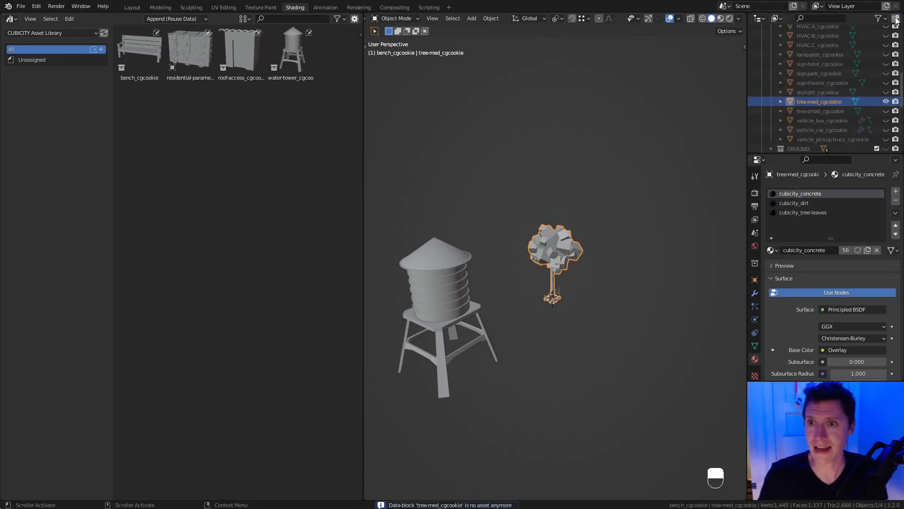
scroll(838, 95, "down", 10)
double_click(801, 143)
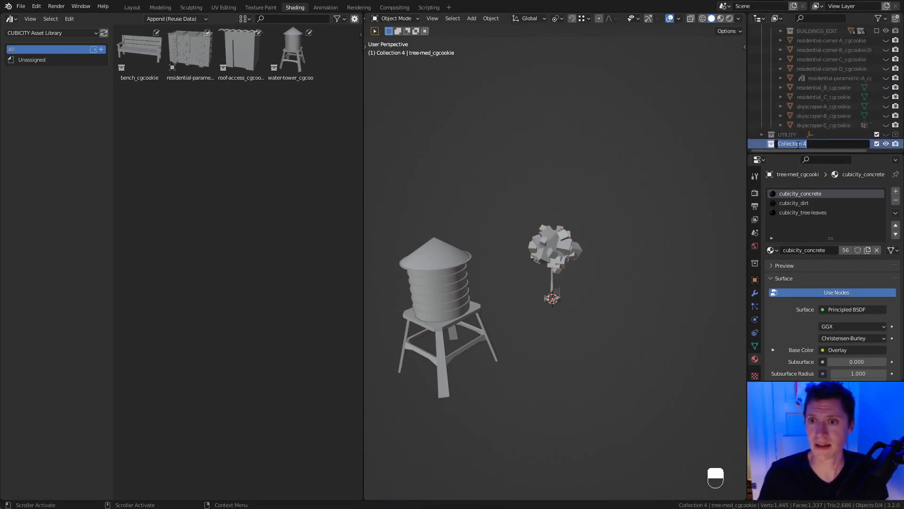
key("Return")
key("ctrl+space")
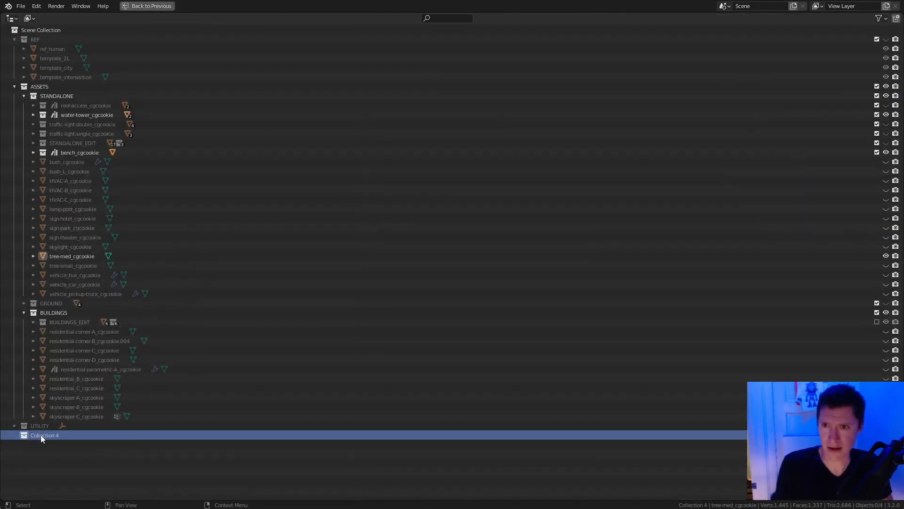
left_click(72, 255)
double_click(49, 434)
type("tree-med_cgcookie")
key("Return")
left_click_drag(57, 435, 53, 95)
Move the medium tree object into the tree-med_cgcookie collection and mark that collection as an asset.
left_click_drag(68, 263, 66, 163)
right_click(66, 164)
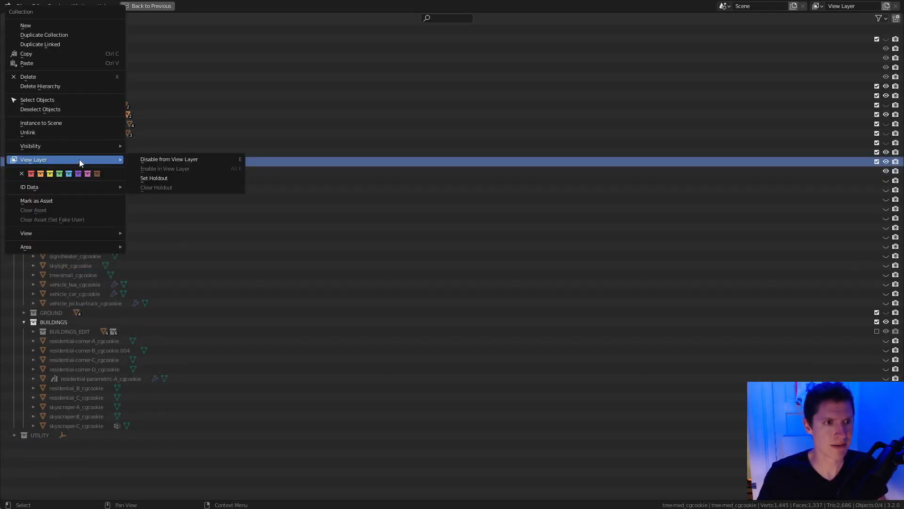
left_click(34, 200)
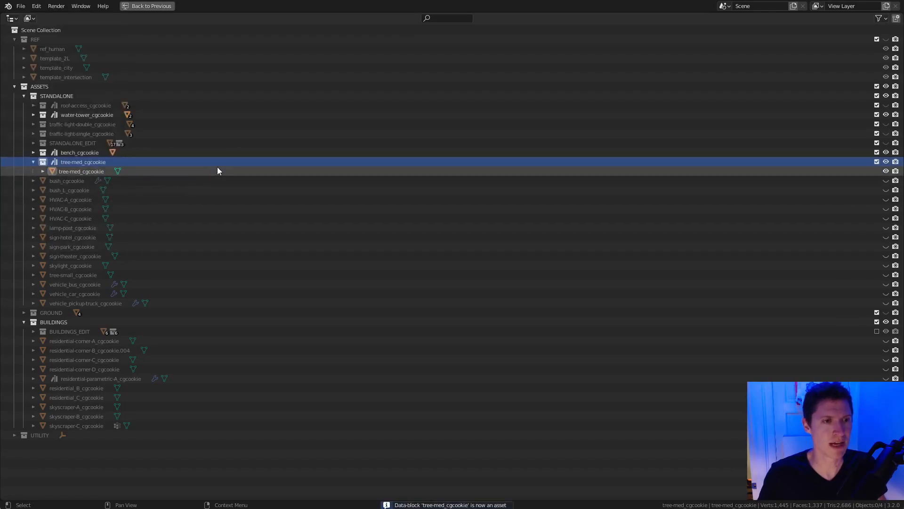
key("ctrl+space")
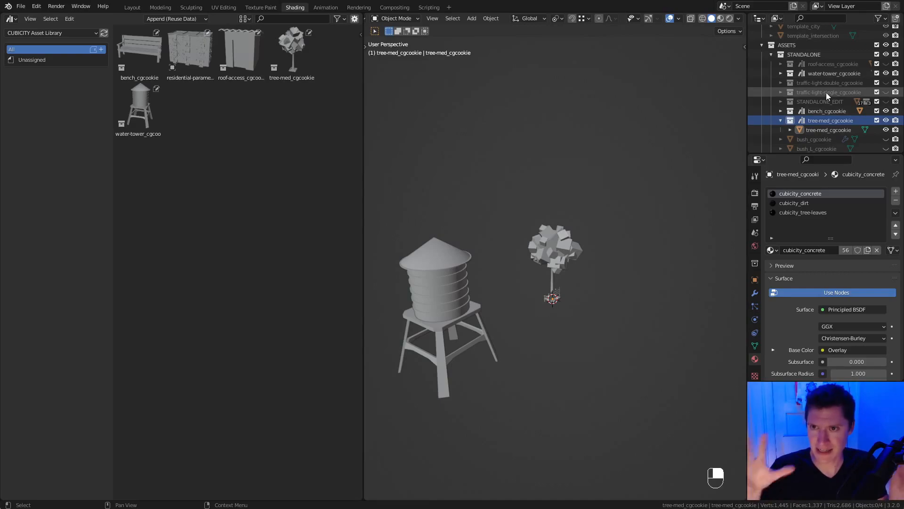
Set the bench asset's author metadata to CG Cookie followed by the artist's first name in parentheses.
left_click(138, 45)
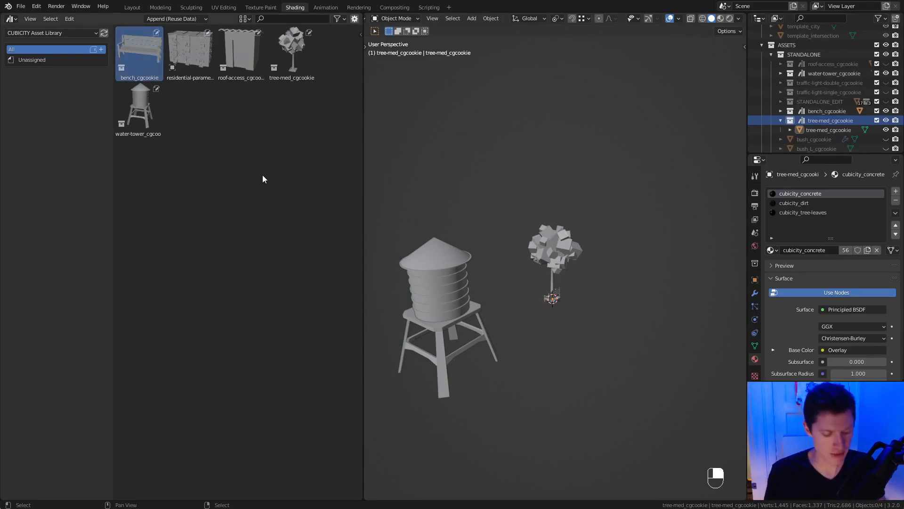
key("n")
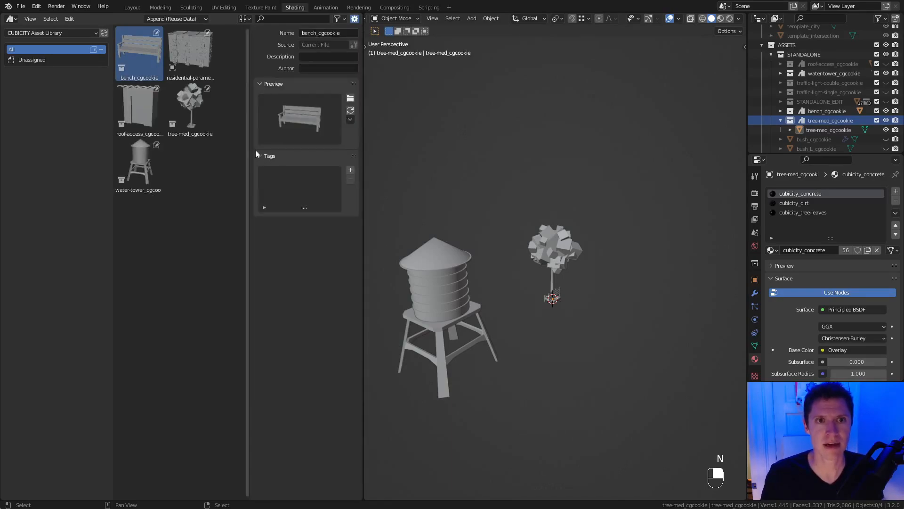
left_click(325, 68)
type("G")
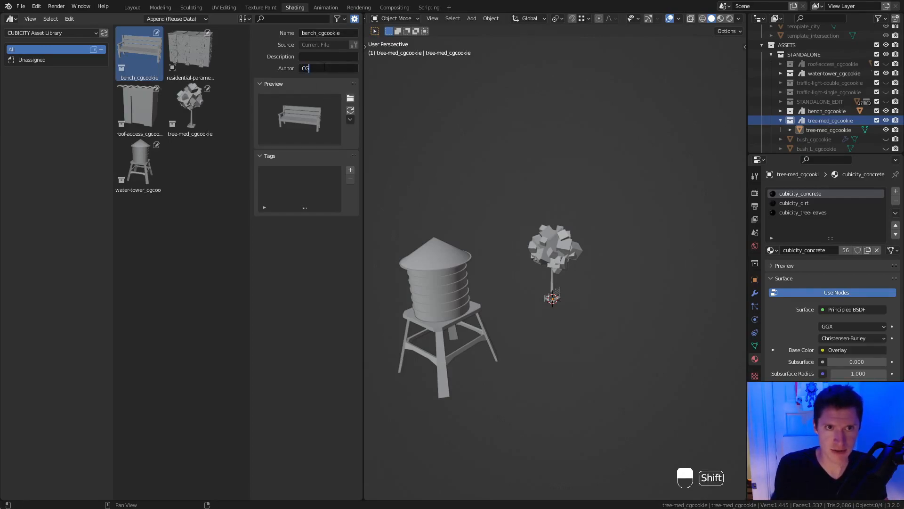
type(" Cookie (Kent Trammell")
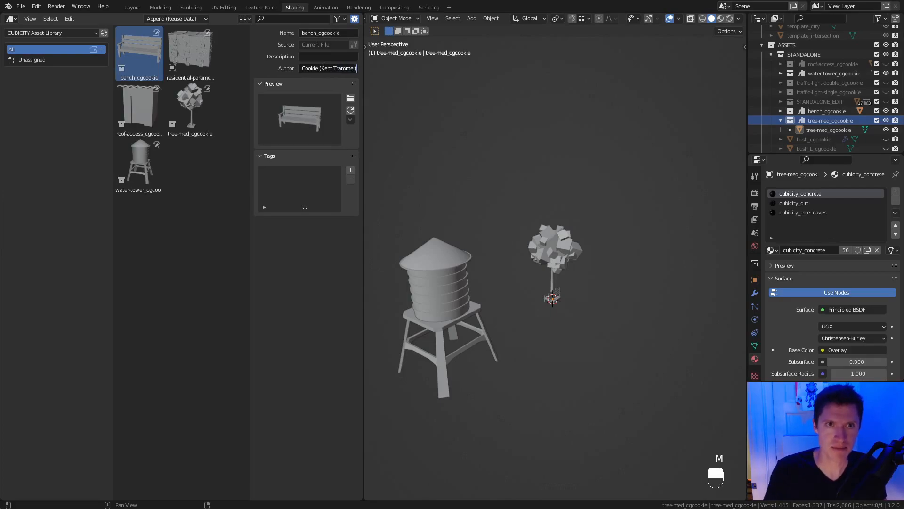
left_click_drag(330, 69, 412, 69)
type("t)")
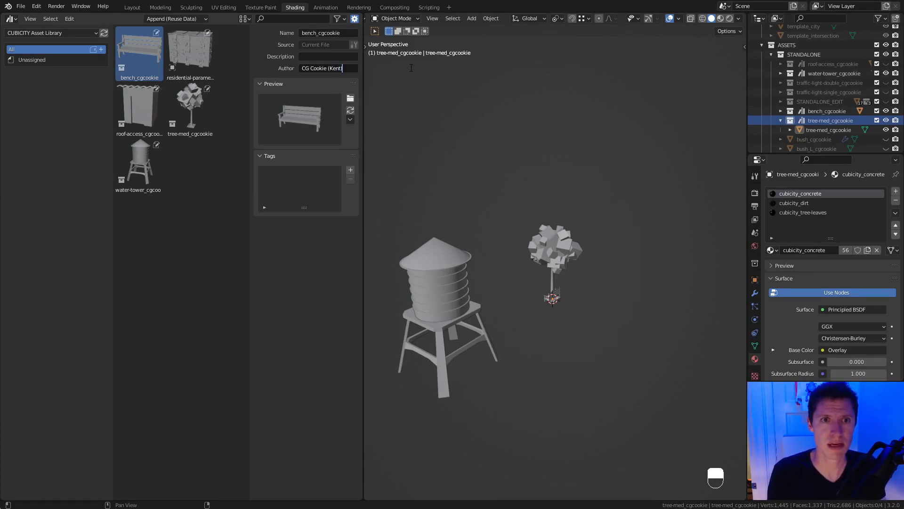
Copy the bench's author entry to the residential-parametric, roof-access, tree-med and water-tower assets.
key("ctrl+a")
key("ctrl+c")
left_click(182, 63)
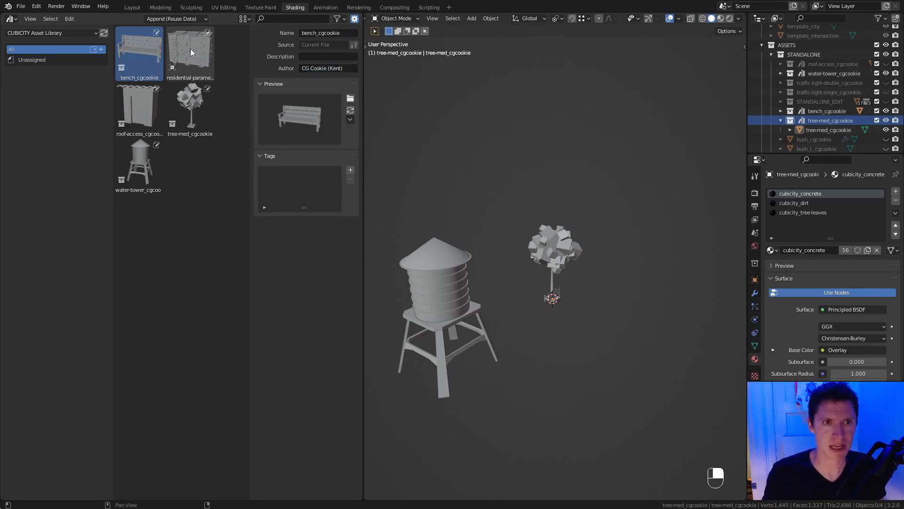
left_click(190, 49)
left_click(340, 69)
key("ctrl+v")
left_click(152, 116)
left_click(152, 115)
left_click(314, 70)
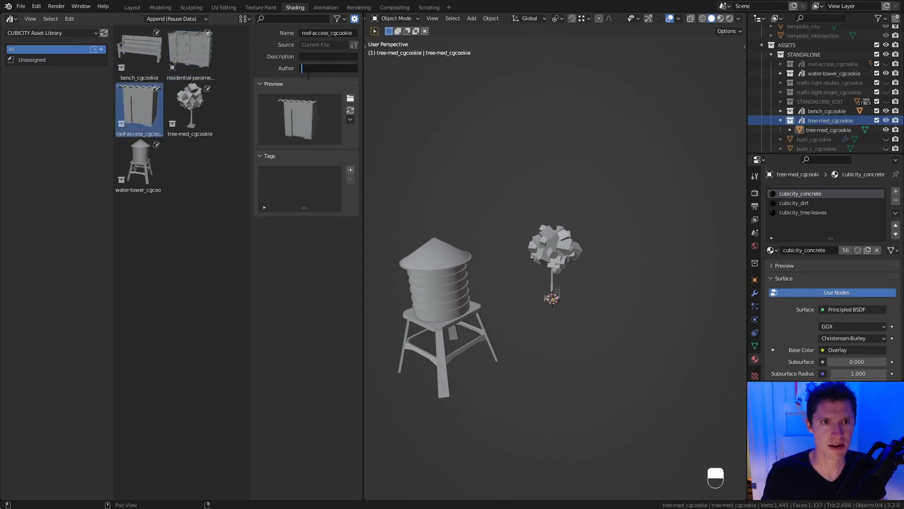
key("ctrl+v")
left_click(190, 107)
left_click(139, 163)
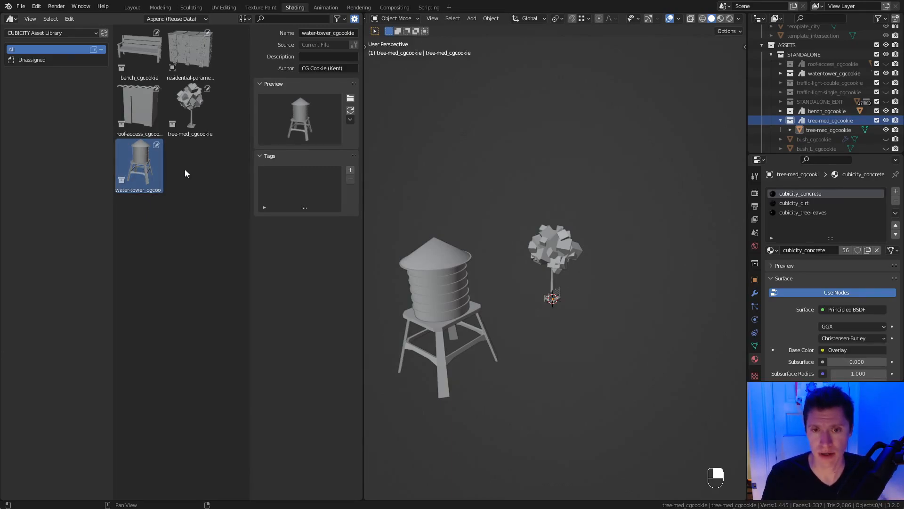
Unhide the HVAC-A, HVAC-B and HVAC-C objects and the roof-access collection in the scene.
scroll(876, 113, "down", 3)
left_click(886, 120)
left_click(886, 130)
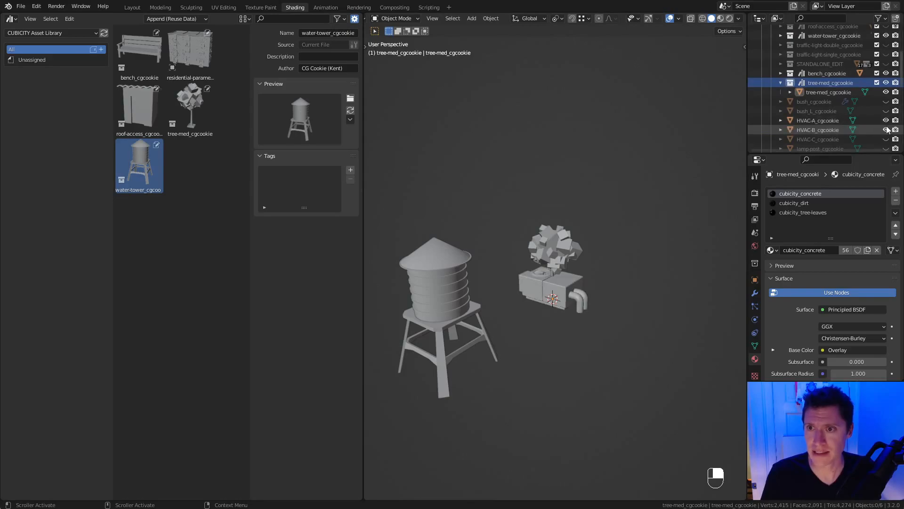
scroll(887, 138, "down", 1)
left_click(887, 121)
scroll(881, 112, "up", 2)
left_click(886, 44)
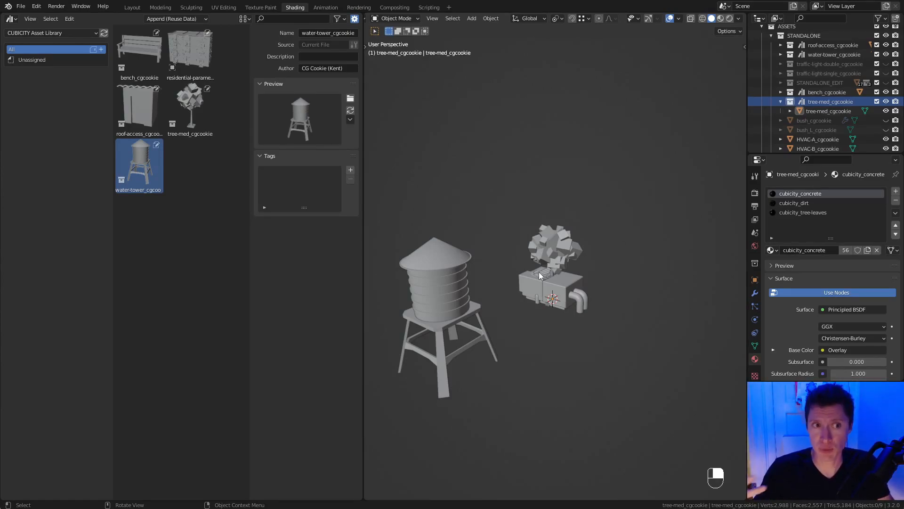
Add the tag "roof" to the water-tower asset.
left_click(350, 170)
double_click(280, 173)
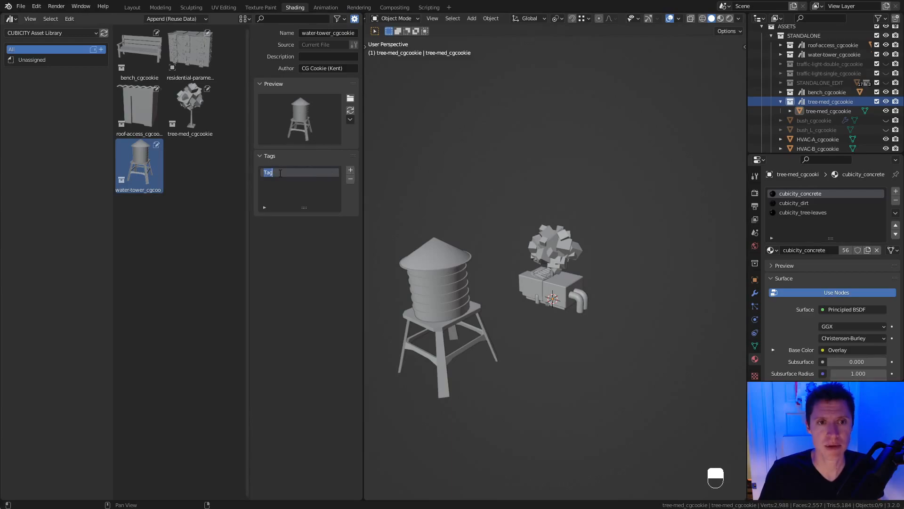
type("roof")
key("Return")
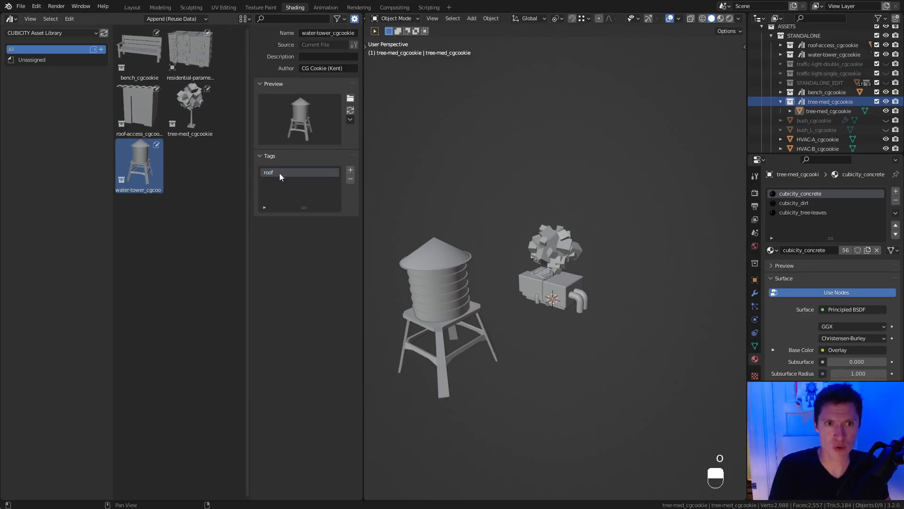
Search the asset library for "roof" and clear the search.
left_click(268, 18)
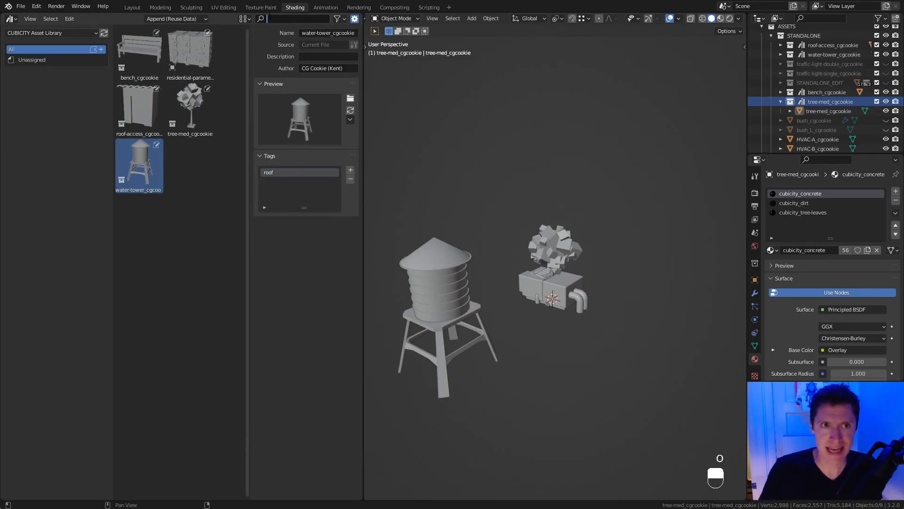
type("roof")
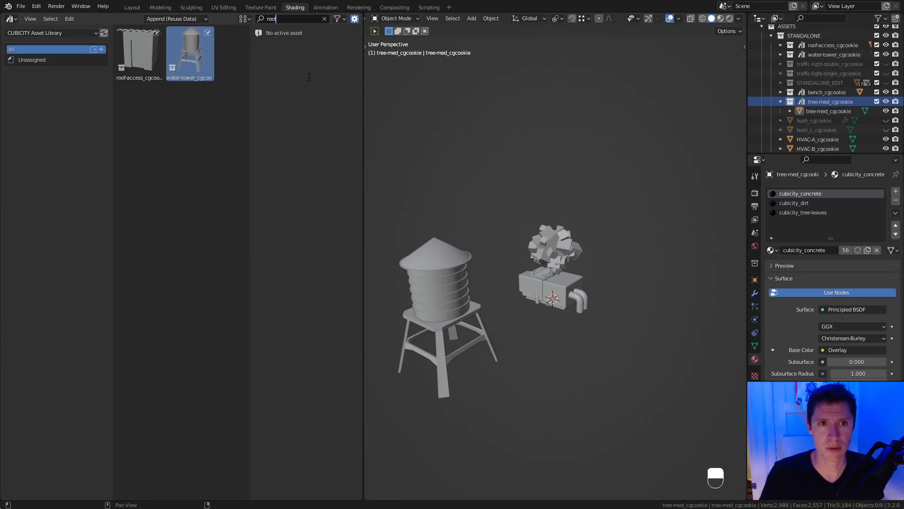
left_click(324, 19)
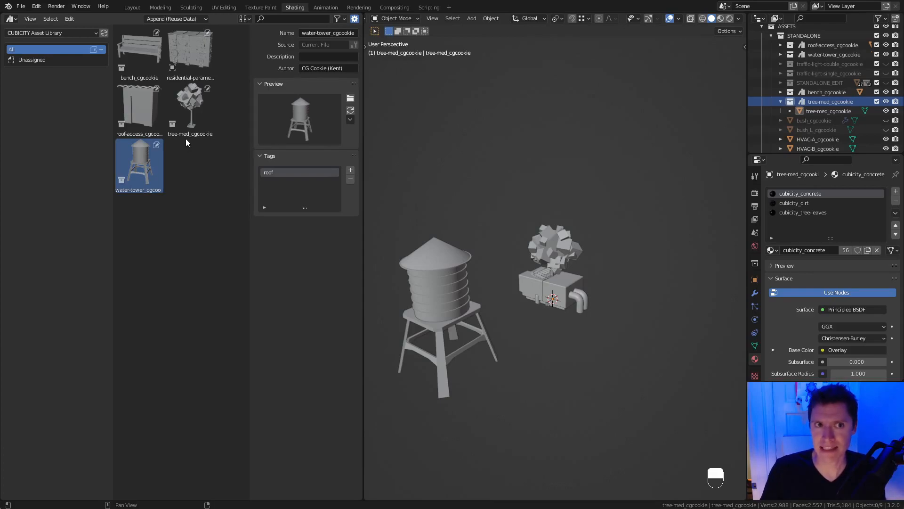
Create a new catalog in the CUBICITY Asset Library and name it "Buildings".
left_click(196, 46)
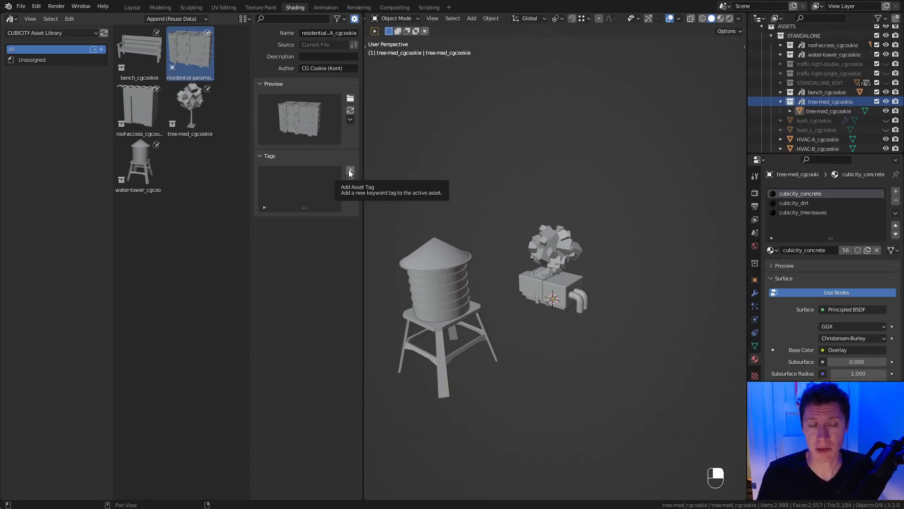
left_click(100, 50)
double_click(33, 60)
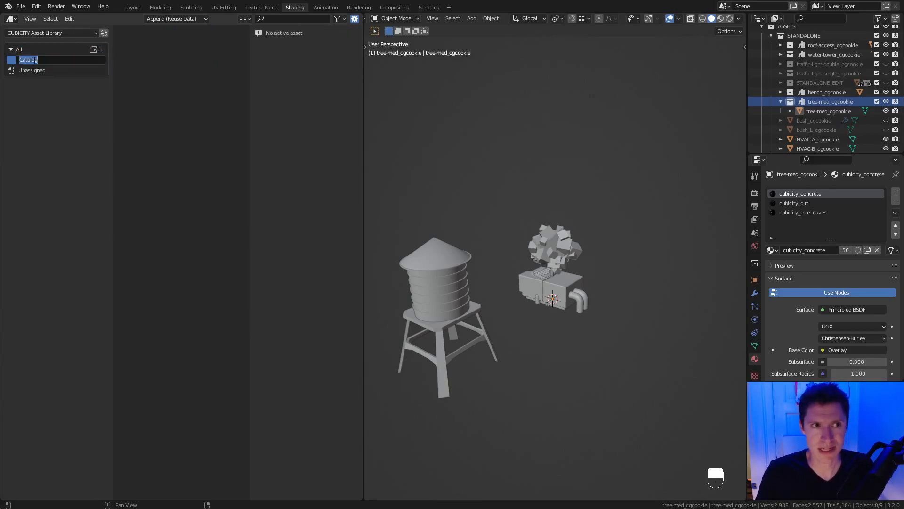
type("Buildings")
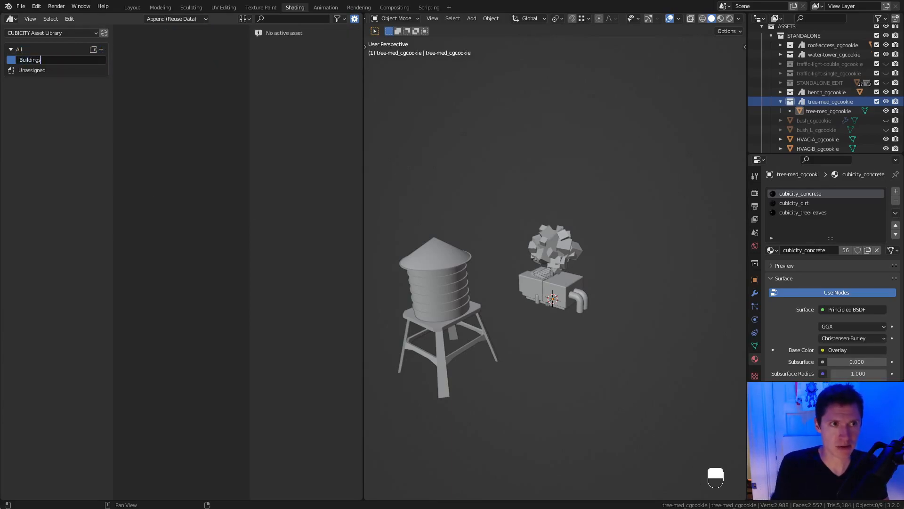
key("Return")
Add a second top-level catalog named "Standalone (Ground)".
left_click(100, 49)
double_click(41, 71)
type("Stand")
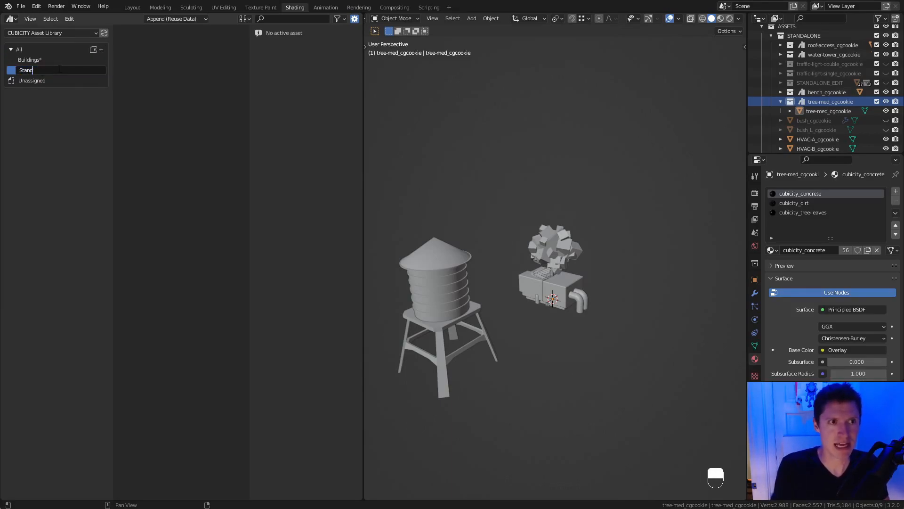
type("alone (Ground)")
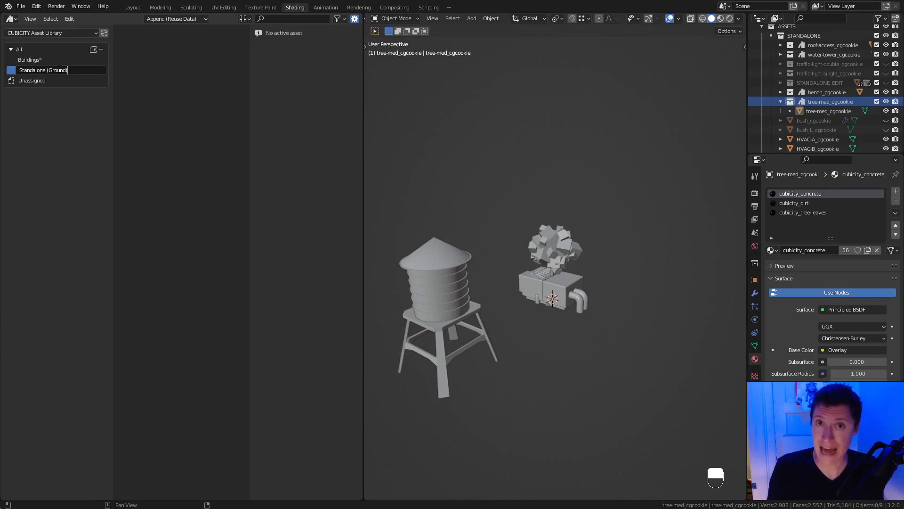
key("Return")
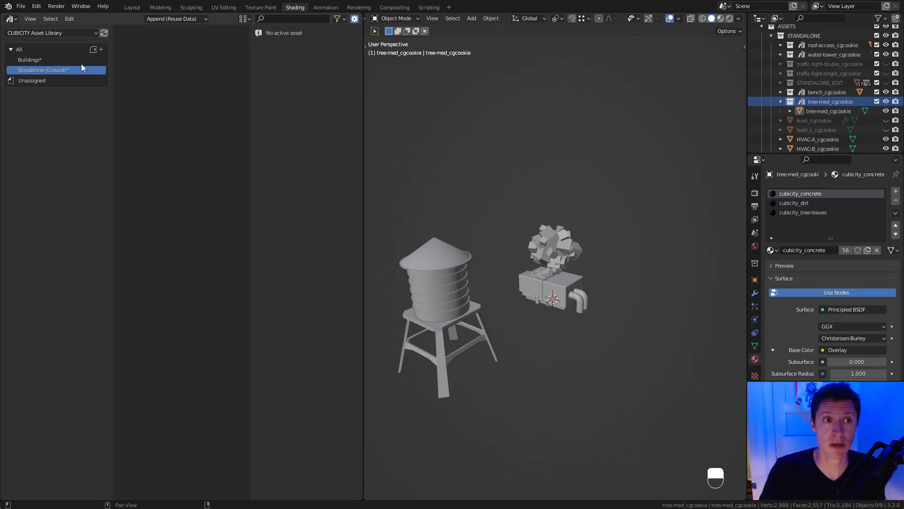
Add another top-level catalog named "Standalone (Roof)".
left_click(101, 49)
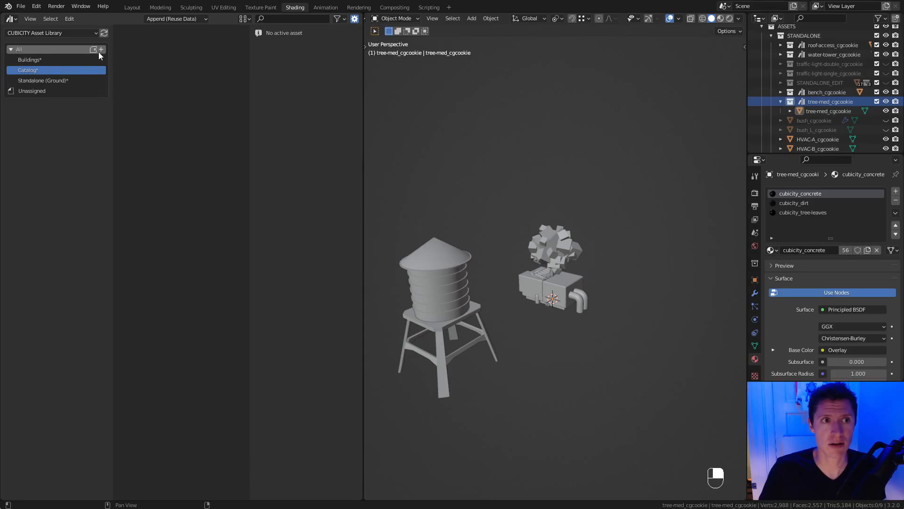
double_click(45, 80)
left_click(57, 72)
double_click(58, 71)
type("Stardalone")
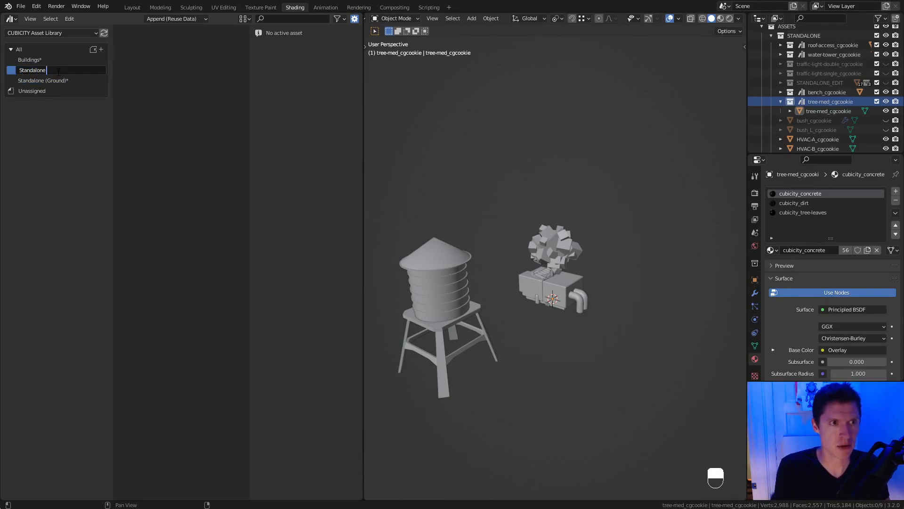
type(" (Roof)")
key("Return")
Add a top-level catalog named "Streets" to the library.
left_click(101, 49)
double_click(40, 73)
type("Streets")
key("Return")
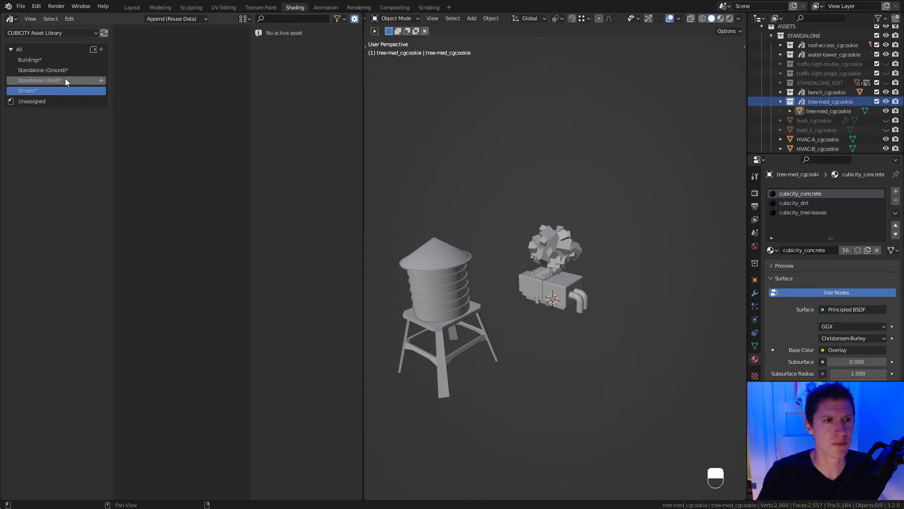
Assign residential-parametric to Buildings, roof-access and water-tower to Standalone (Roof), and the bench to Standalone (Ground).
left_click(26, 51)
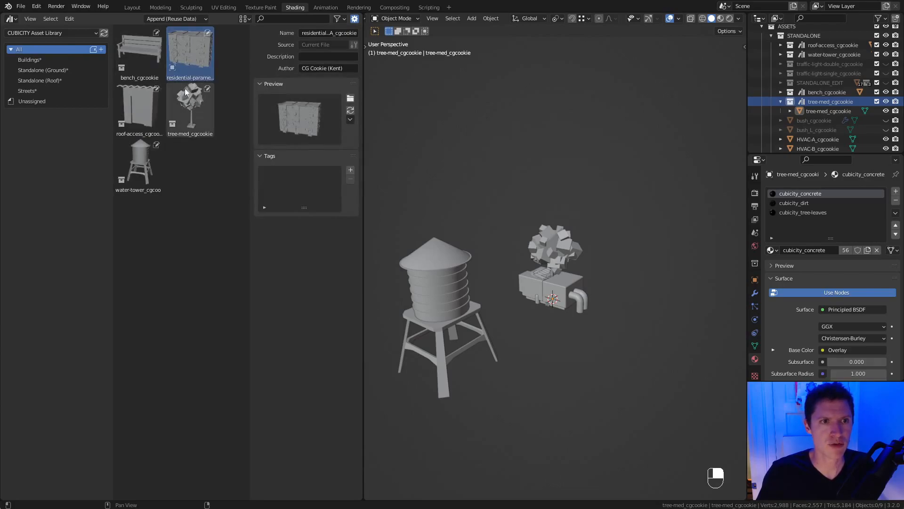
left_click_drag(184, 58, 36, 60)
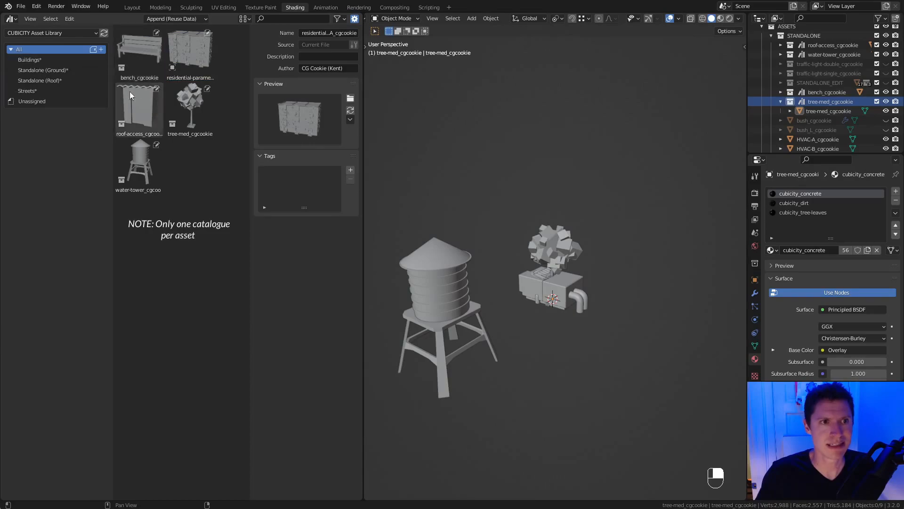
left_click_drag(146, 103, 53, 83)
left_click_drag(157, 156, 59, 79)
left_click_drag(140, 49, 70, 72)
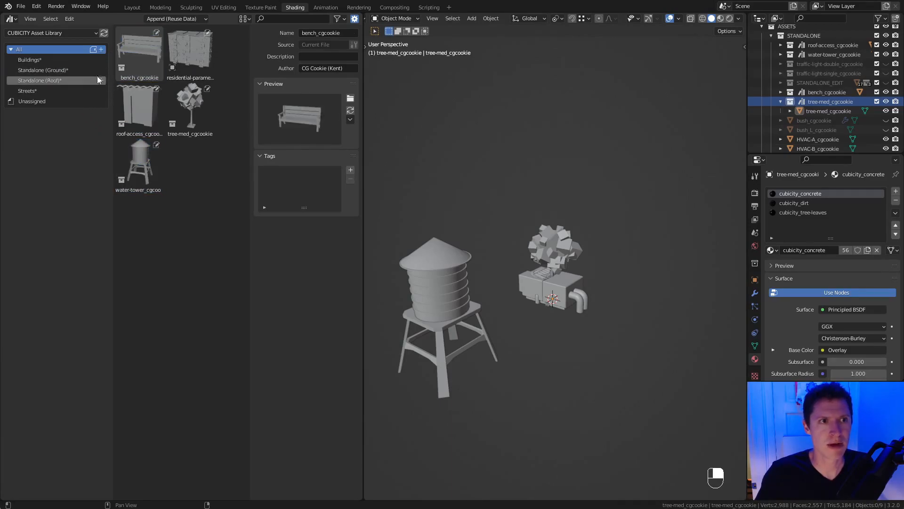
Check which assets the Standalone (Ground), Standalone (Roof), Streets and Buildings catalogs contain.
left_click(64, 70)
left_click(58, 81)
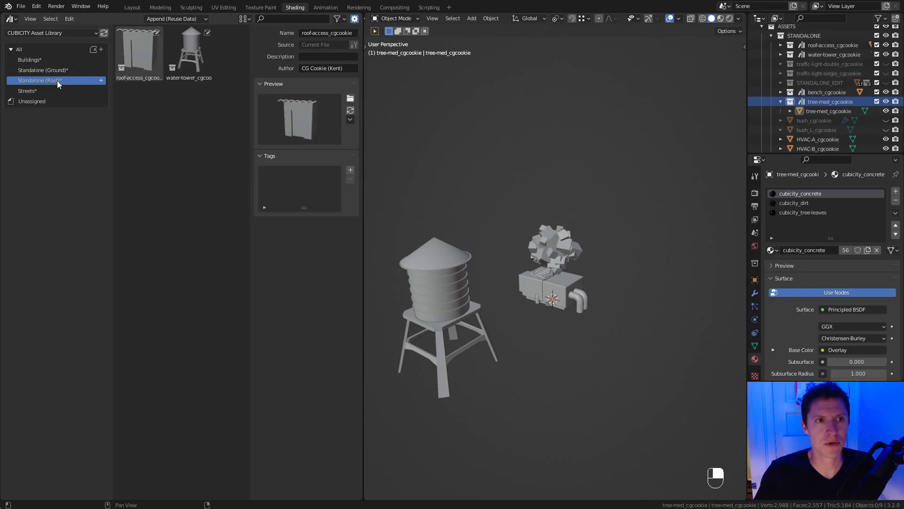
left_click(41, 88)
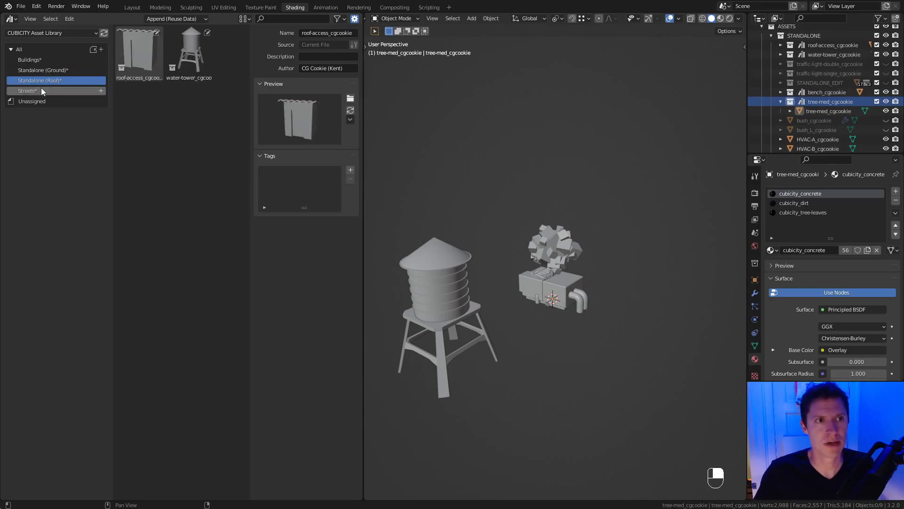
left_click(33, 61)
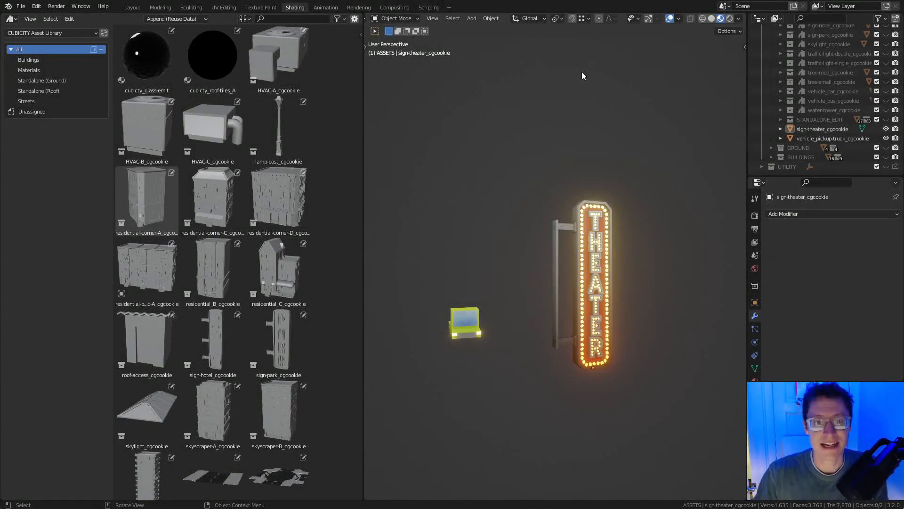
Maximize the asset browser and review the Buildings, Materials, Standalone (Ground), Standalone (Roof) and Streets catalogs, then list all assets.
key("ctrl+space")
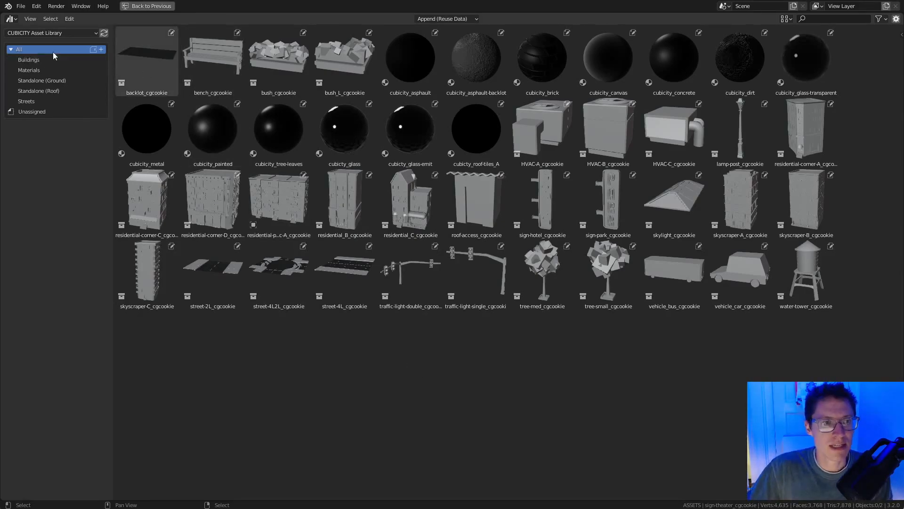
left_click(41, 60)
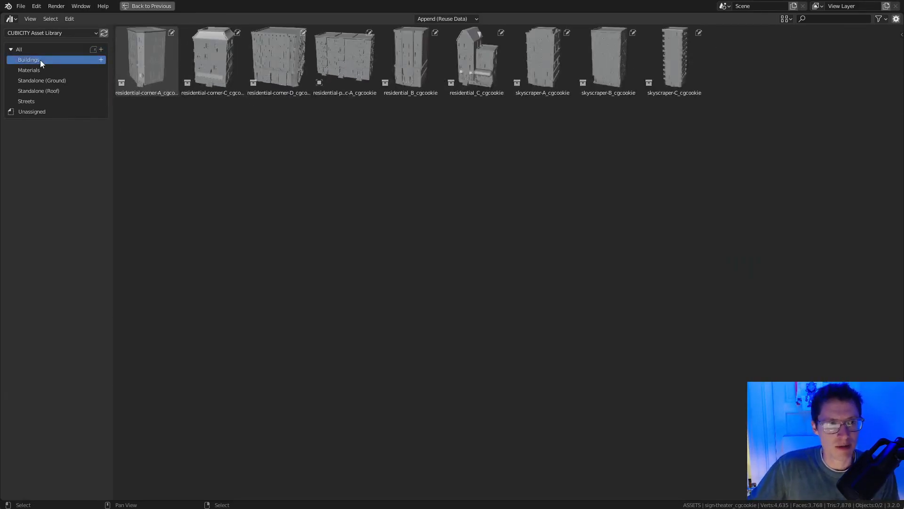
left_click(38, 67)
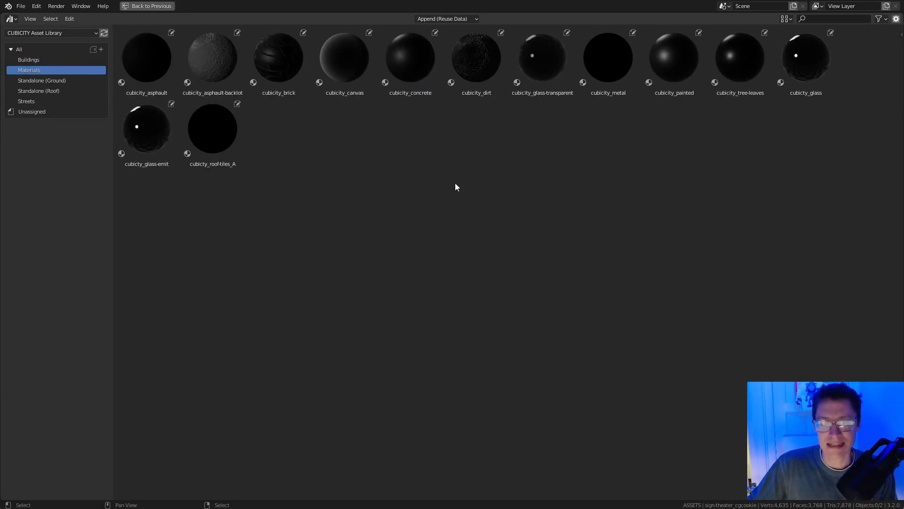
left_click(68, 81)
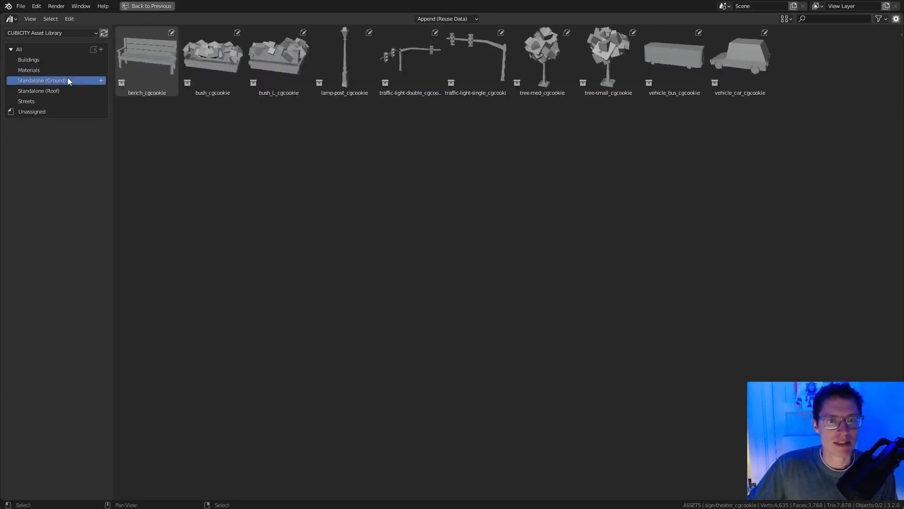
left_click(64, 91)
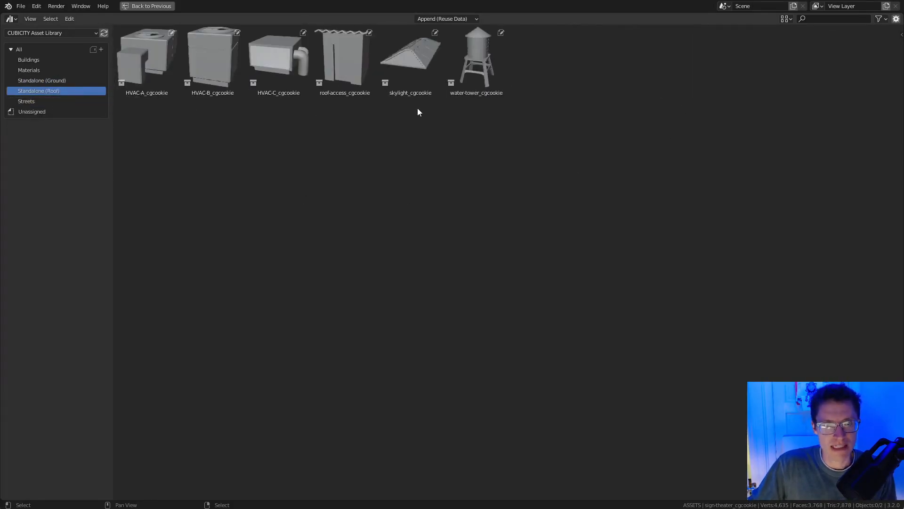
left_click(46, 104)
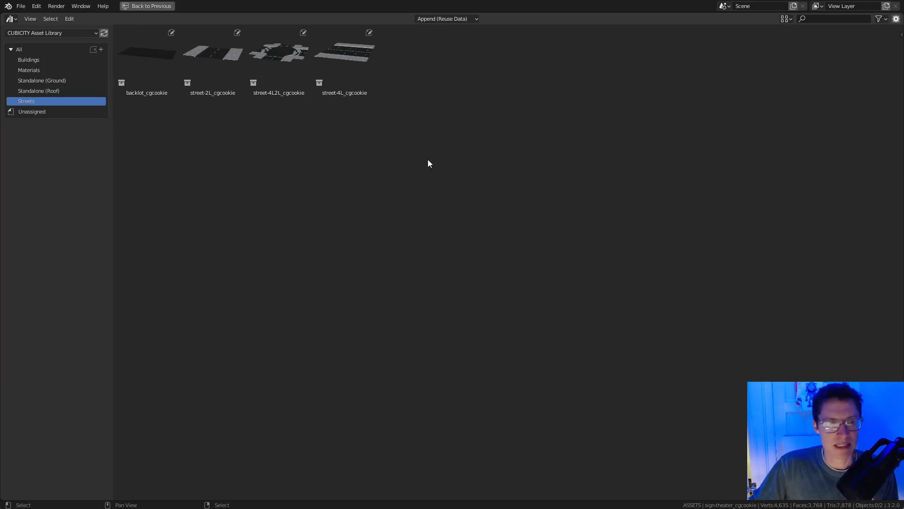
left_click(40, 50)
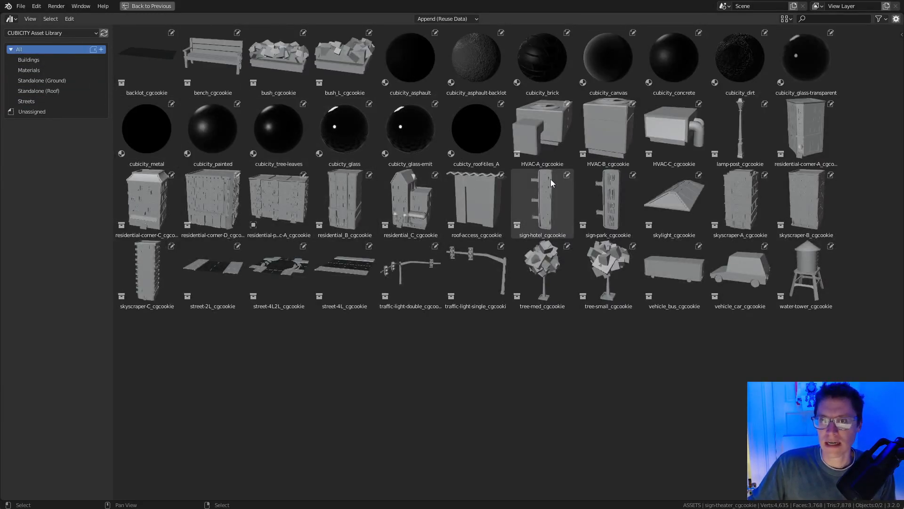
Show the asset details and examine the author and tags of the backlot, bench, bush and bush_L assets.
key("n")
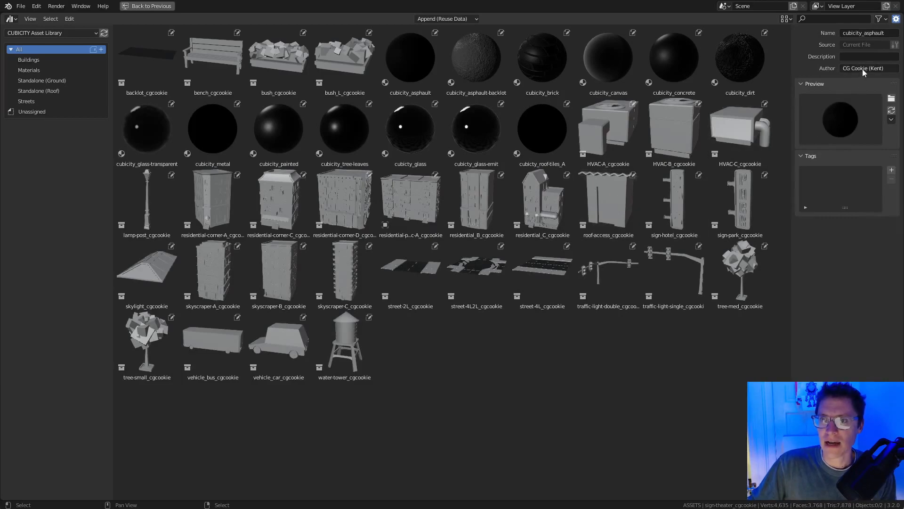
left_click(146, 59)
left_click(212, 57)
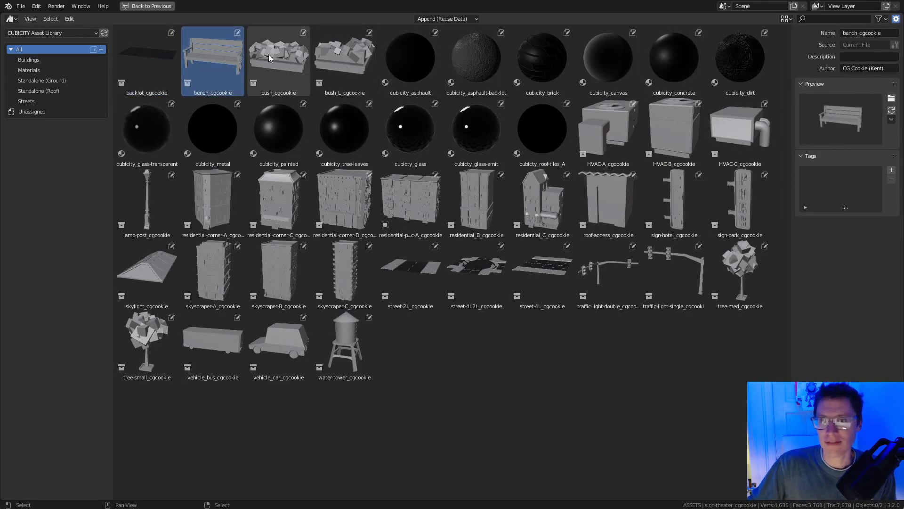
left_click(269, 58)
left_click(358, 55)
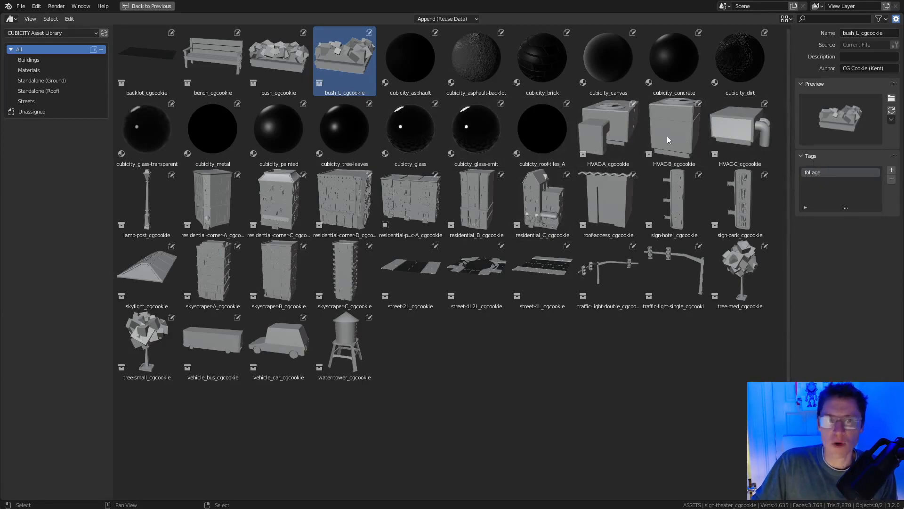
left_click(279, 65)
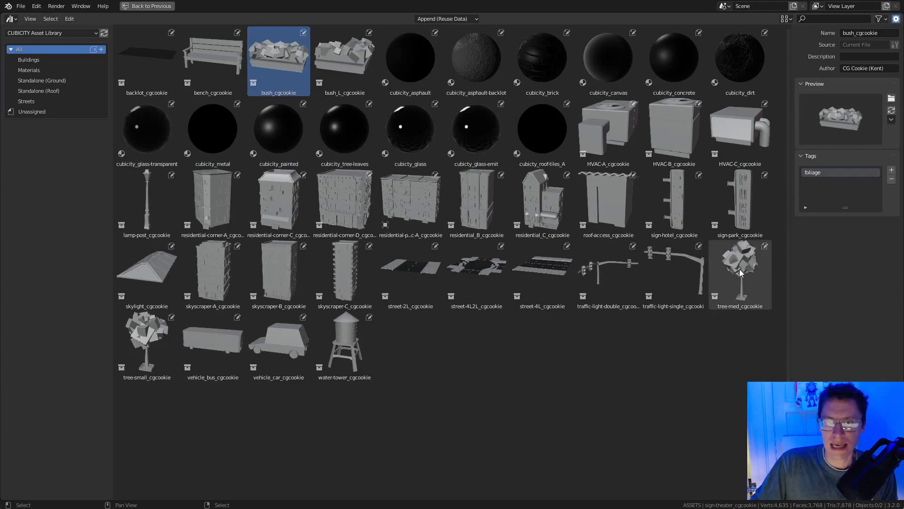
Add the tag "foliage" to the tree-small asset.
left_click(741, 267)
left_click(147, 341)
left_click(891, 170)
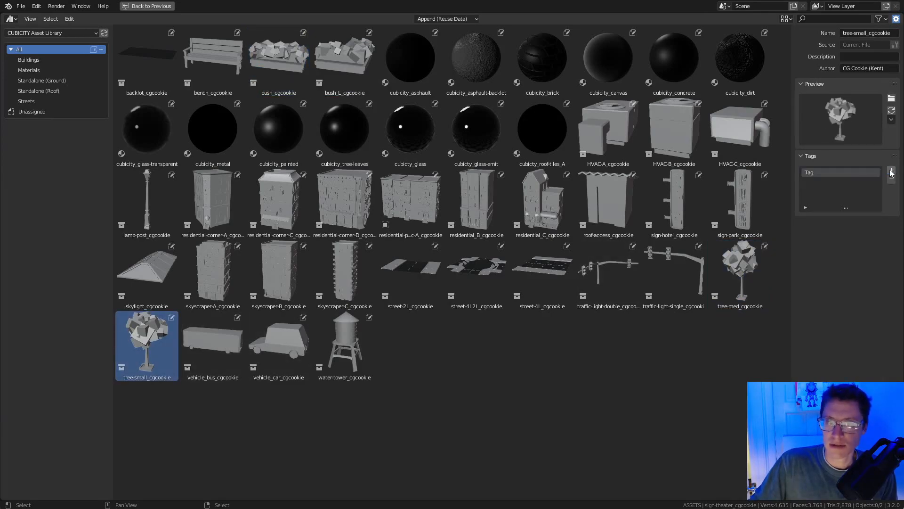
double_click(830, 174)
type("foliage")
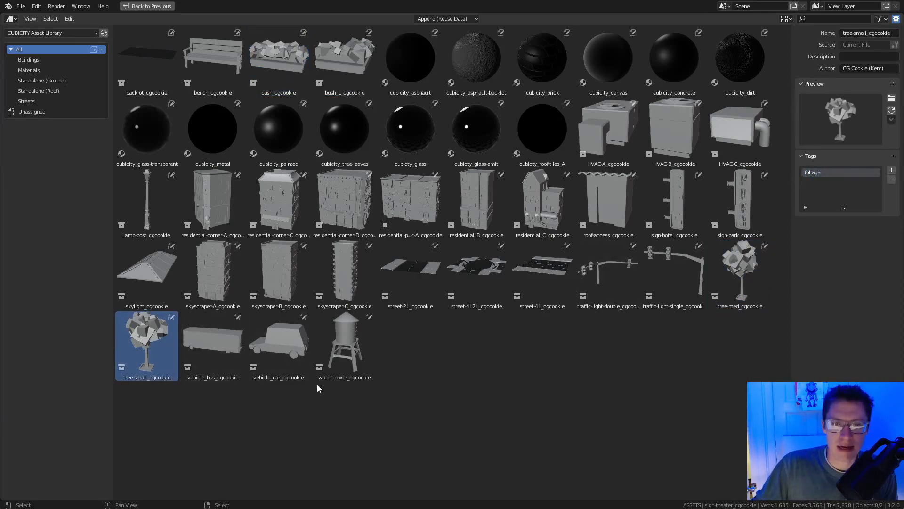
Check the tags of the residential-parametric and residential_B assets, and search the library by name for the residential buildings.
left_click(400, 195)
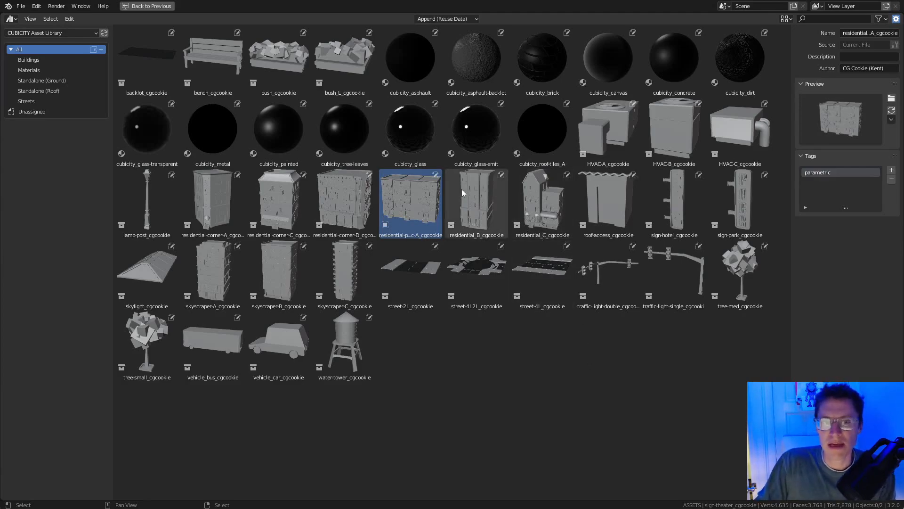
left_click(473, 200)
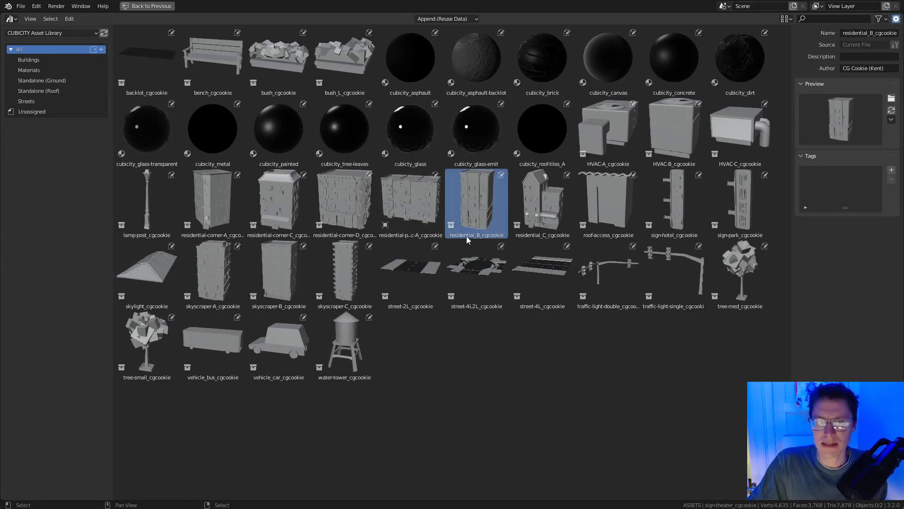
left_click(822, 19)
type("res")
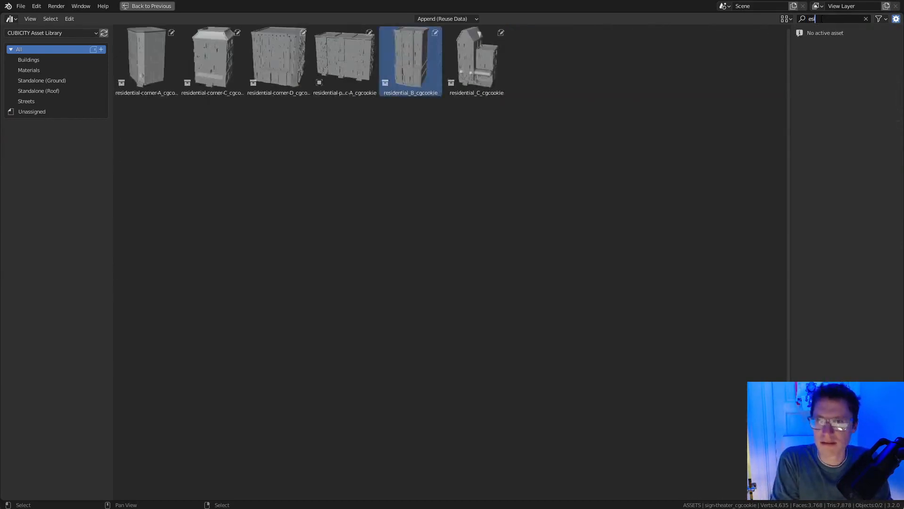
key("BackSpace")
key("BackSpace")
key("BackSpace")
key("BackSpace")
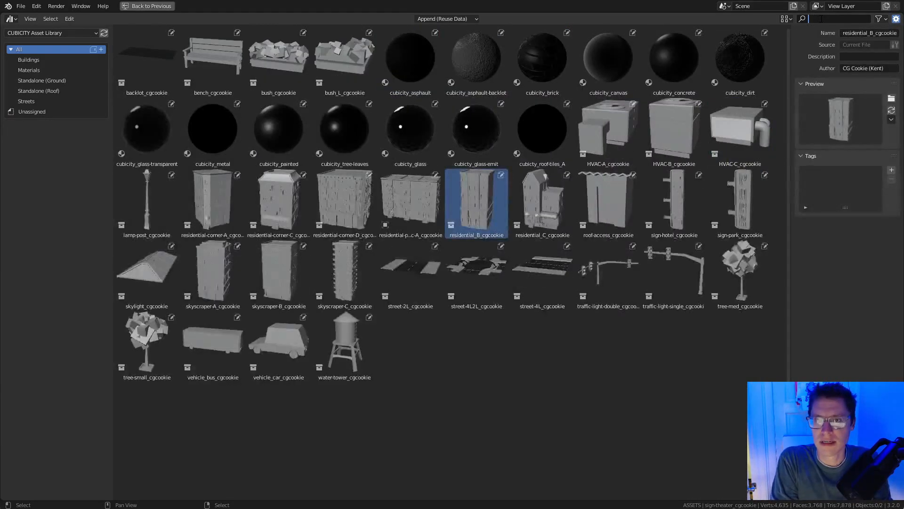
Display only the assets in the Buildings catalog.
left_click(284, 279)
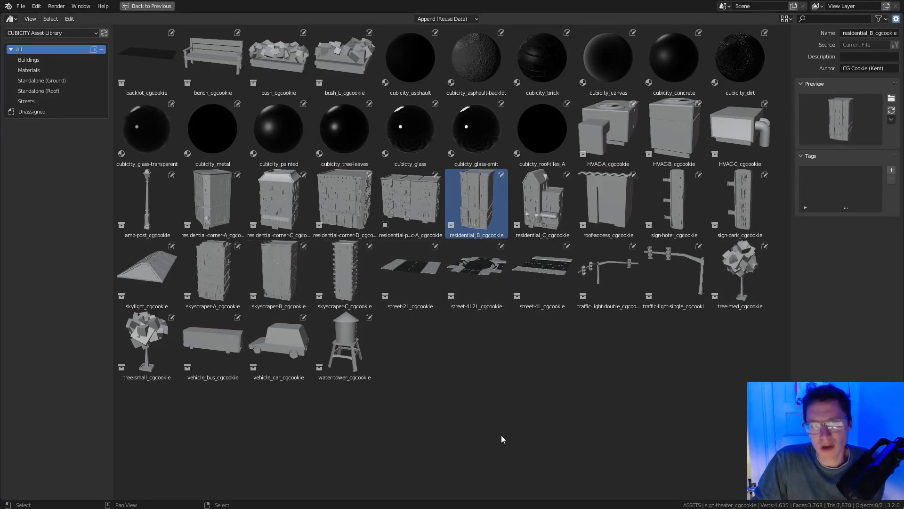
left_click(41, 60)
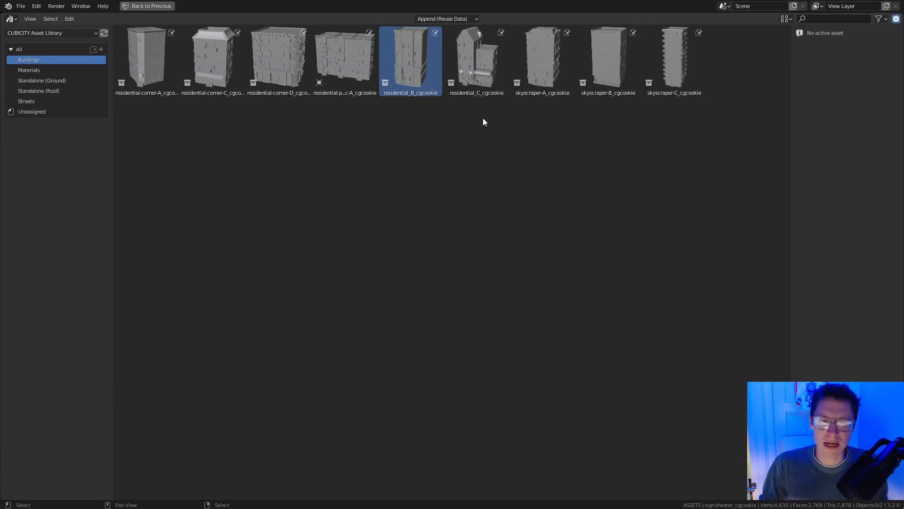
Examine the parametric residential building asset, the Materials catalog and the material slots of the theater sign.
left_click(343, 58)
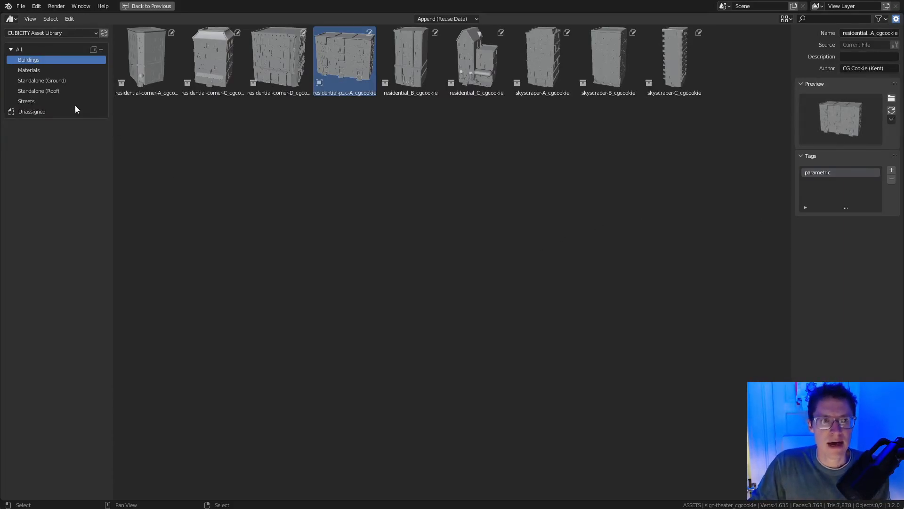
left_click(33, 70)
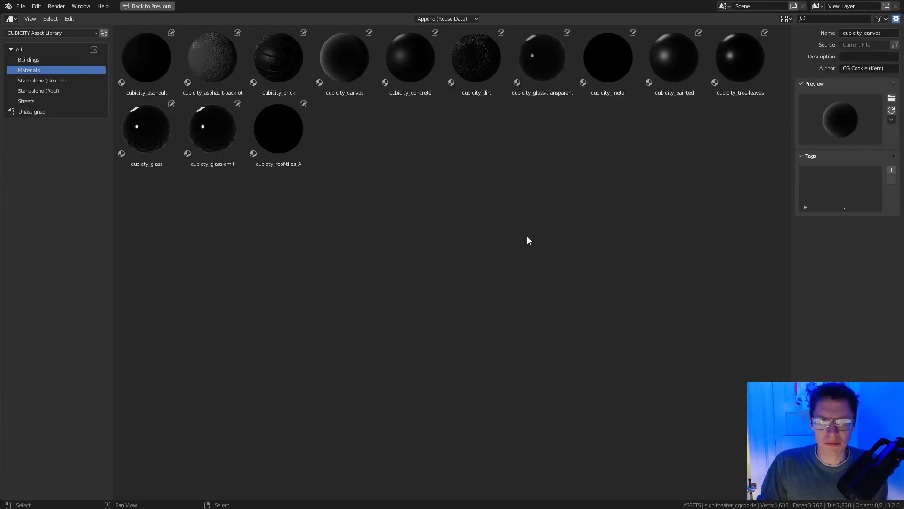
key("ctrl+space")
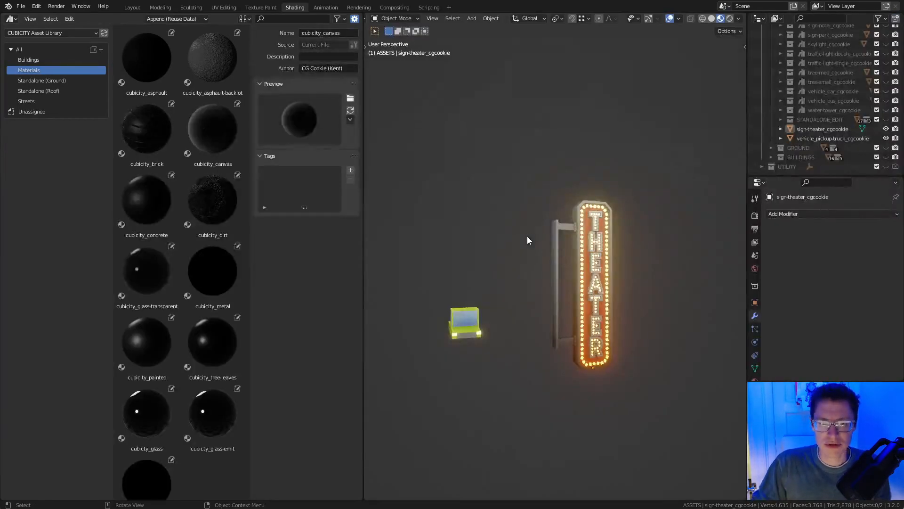
key("n")
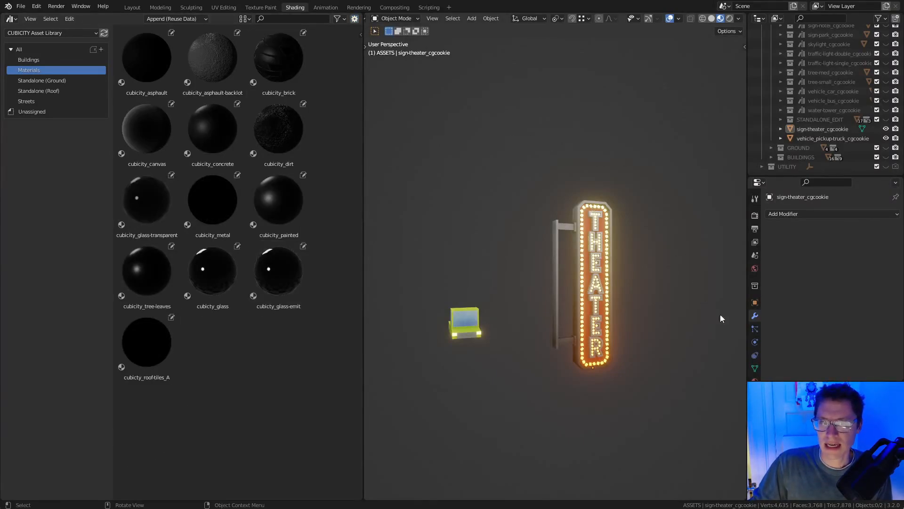
left_click(755, 380)
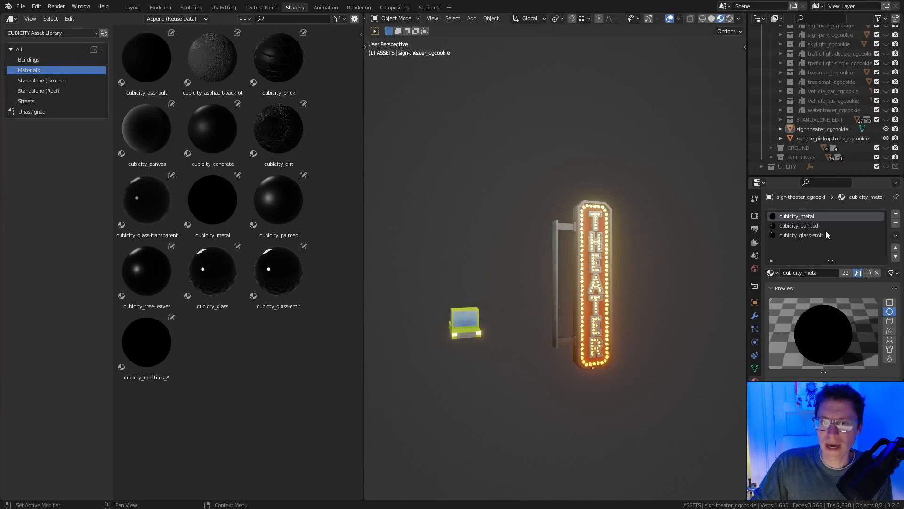
right_click(789, 216)
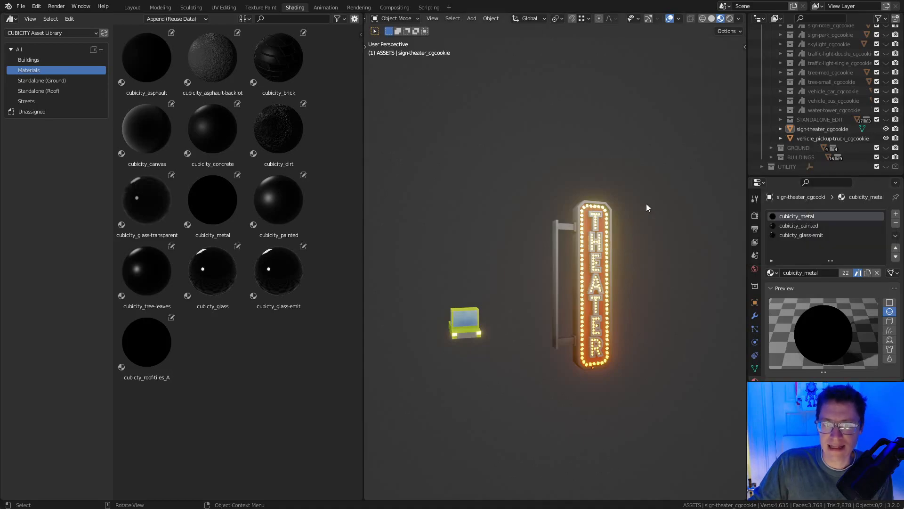
Add a cube, place it beside the pickup truck and theater sign, and give it an empty material slot.
middle_click_drag(647, 204, 616, 218)
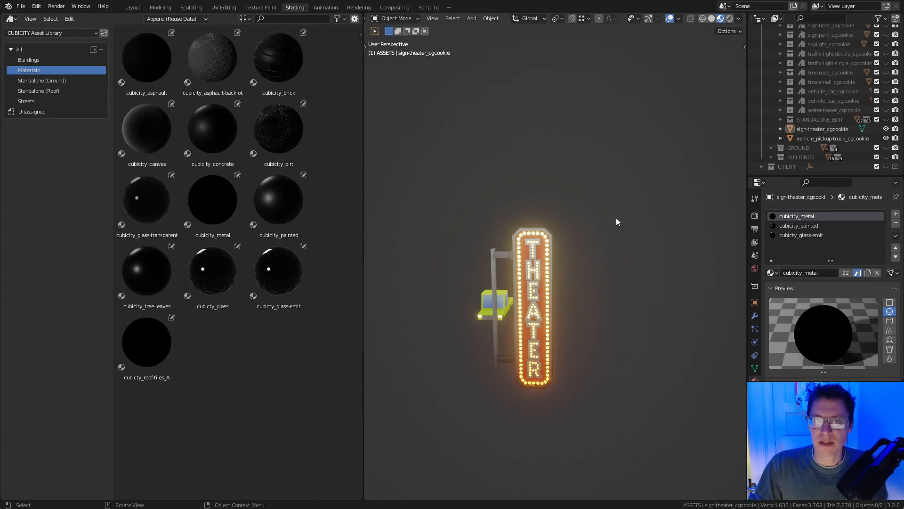
middle_click_drag(616, 218, 575, 247)
key("shift+a")
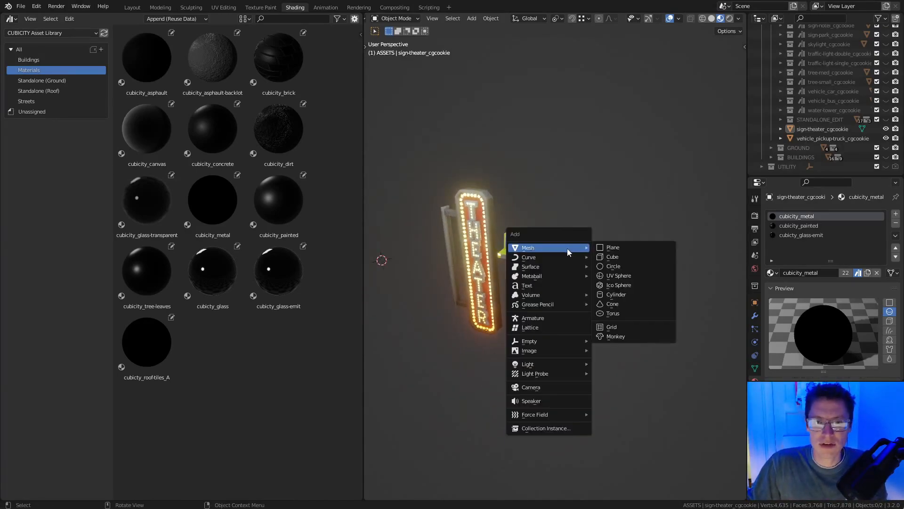
left_click(610, 258)
key("g")
left_click(744, 276)
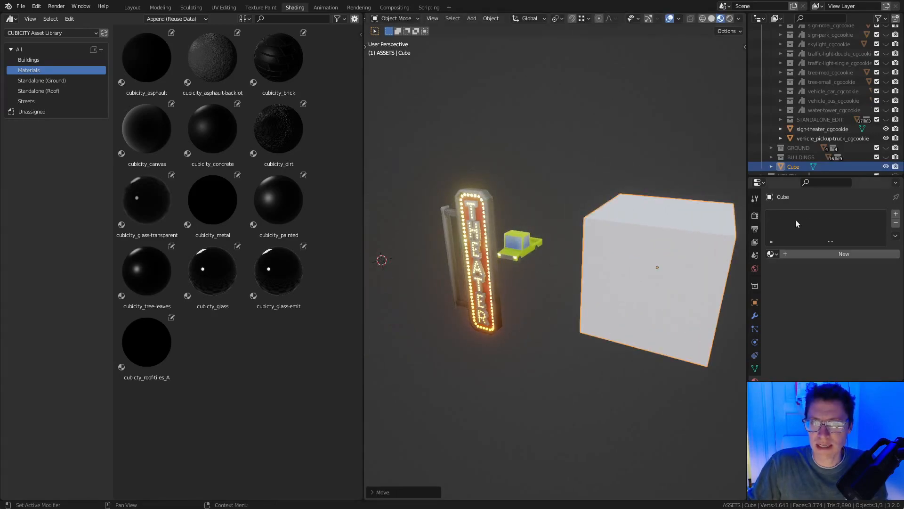
left_click(771, 254)
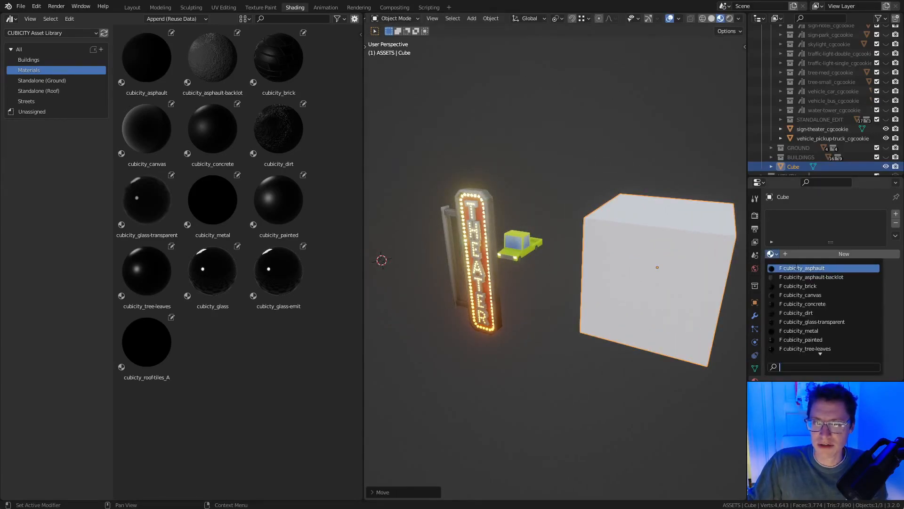
left_click(896, 215)
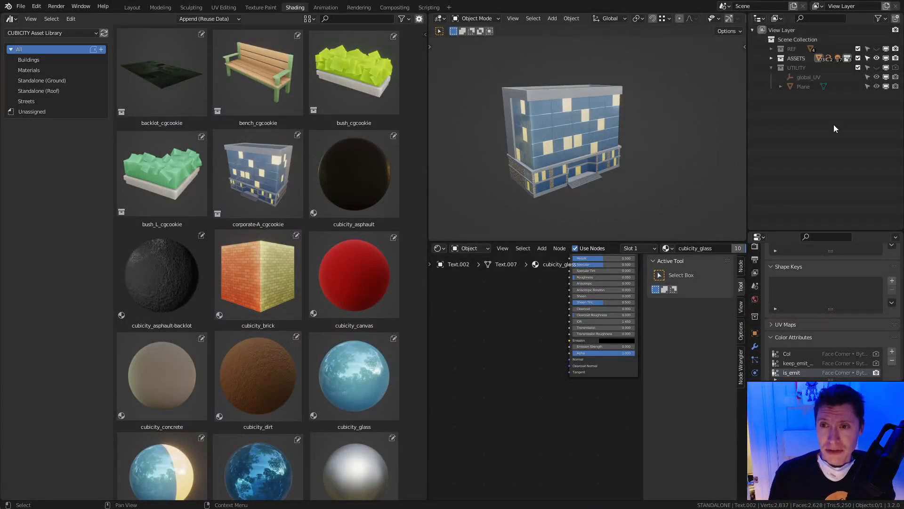
Switch the outliner to the Blender File display and select all the cubicity materials, bringing up their context options.
left_click(777, 19)
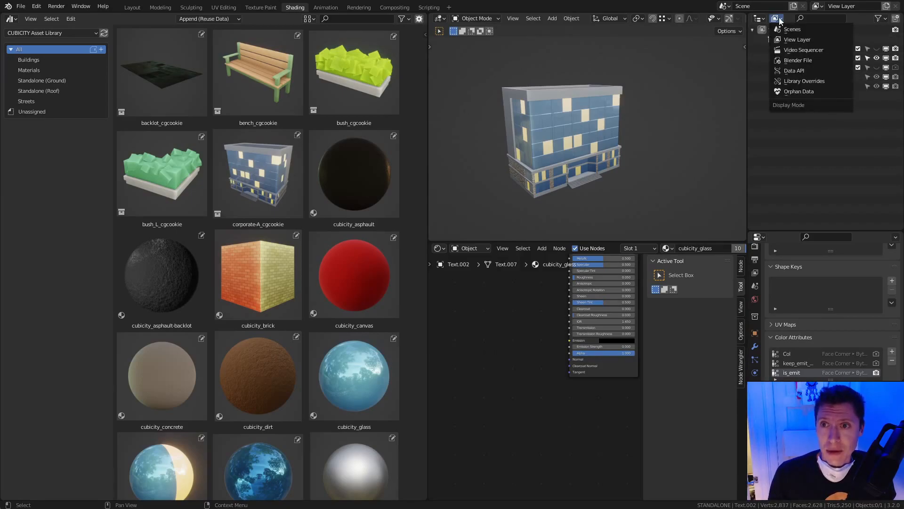
left_click(796, 61)
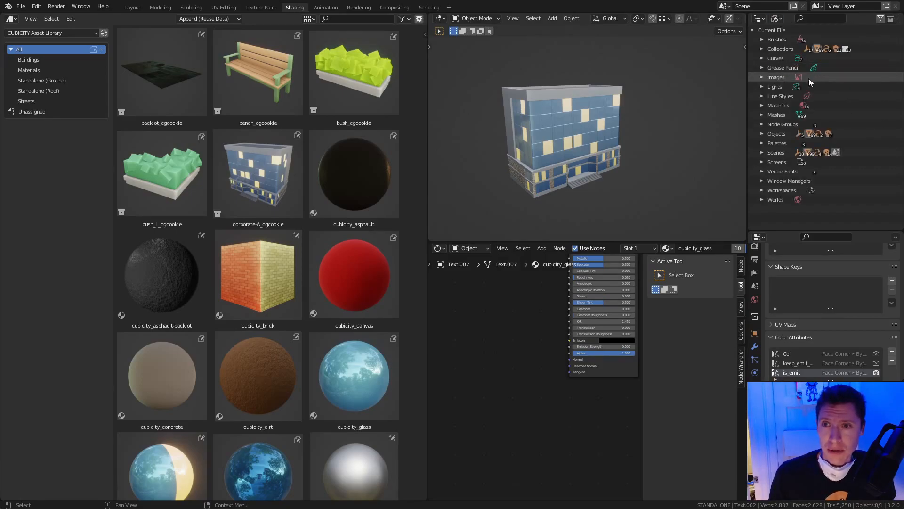
left_click(762, 105)
scroll(826, 99, "down", 2)
scroll(827, 99, "down", 2)
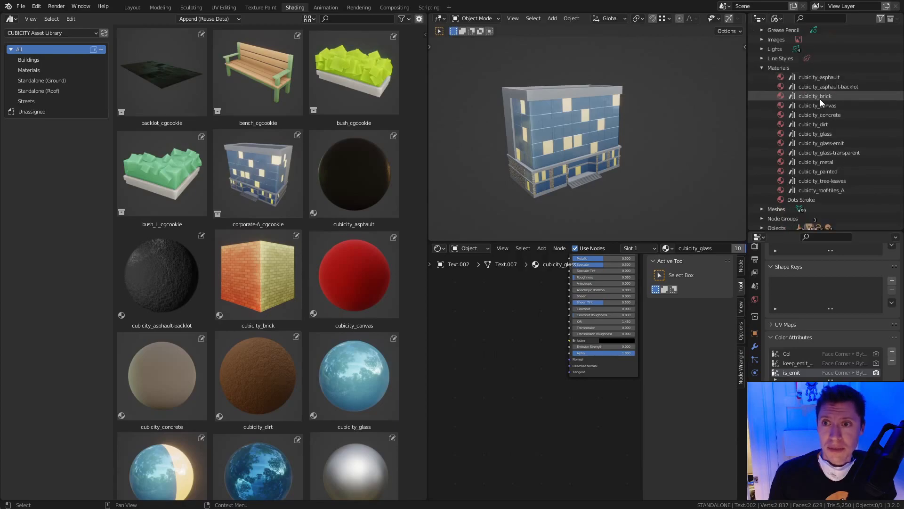
left_click(821, 78)
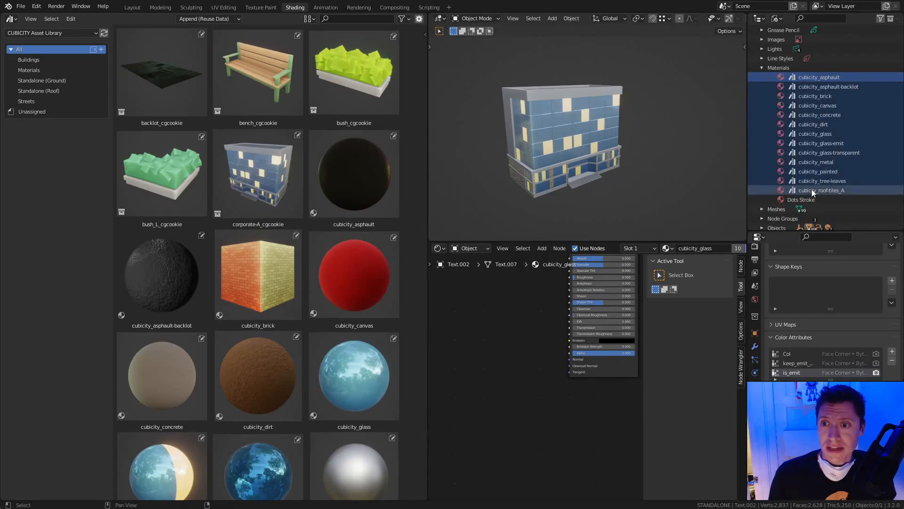
right_click(816, 152)
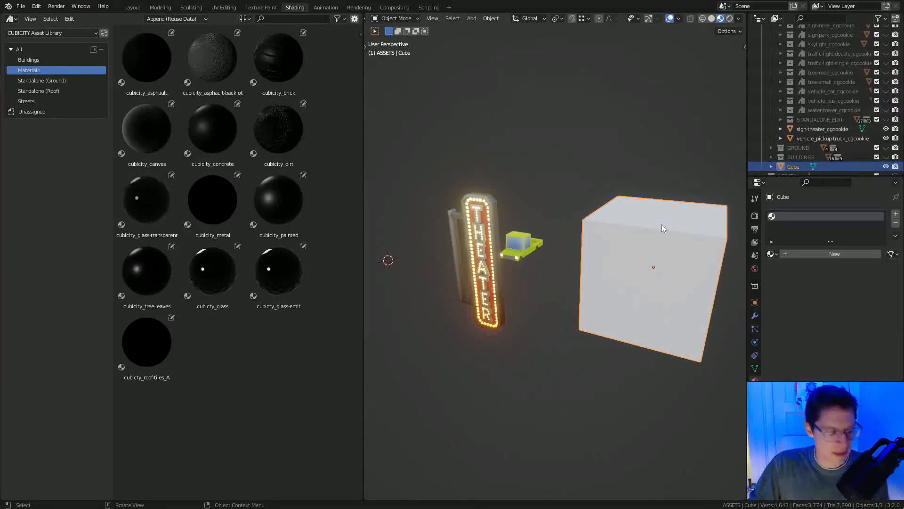
Delete the cube beside the theater sign.
key("x")
left_click(662, 224)
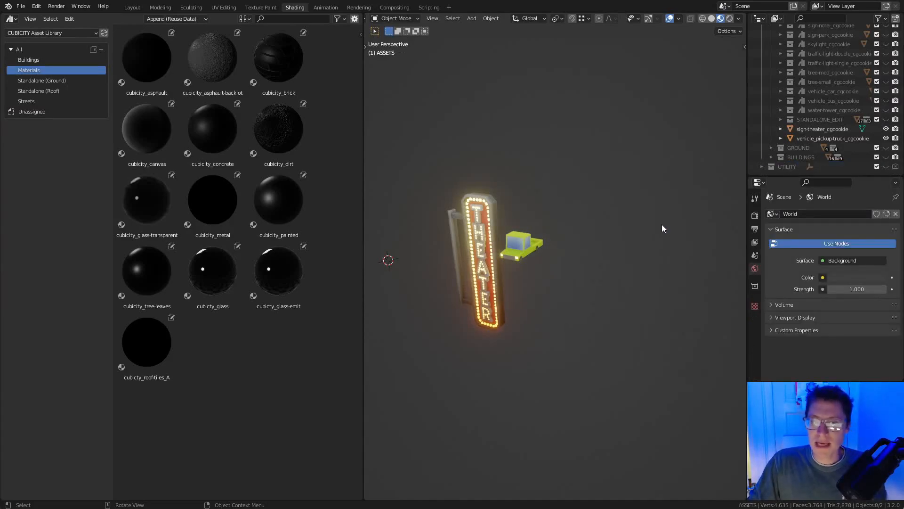
Show the assets of all catalogs in the CUBICITY Asset Library and review their thumbnails.
left_click(20, 49)
key("ctrl+space")
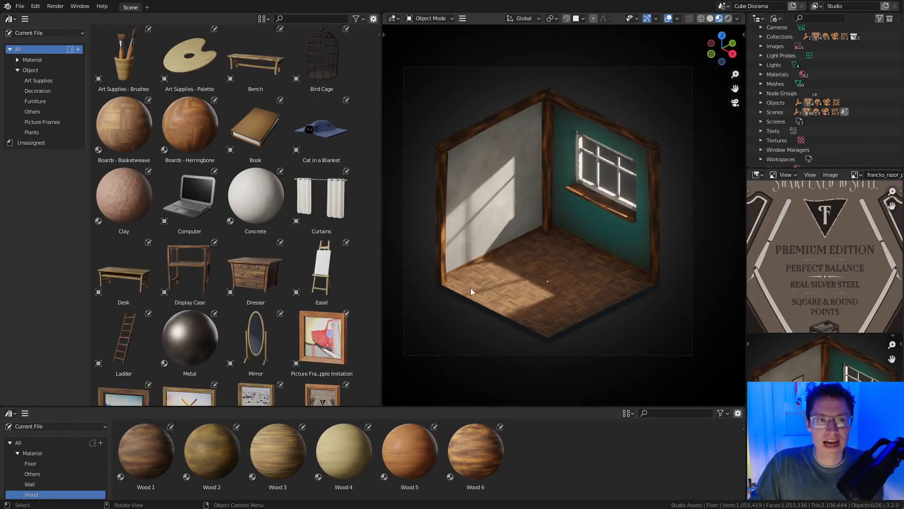
scroll(218, 155, "down", 5)
scroll(216, 154, "down", 8)
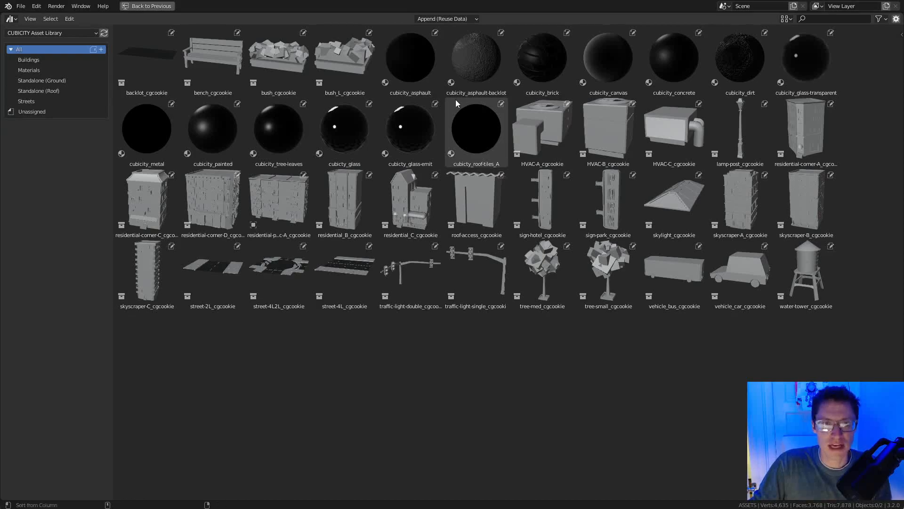
key("ctrl+space")
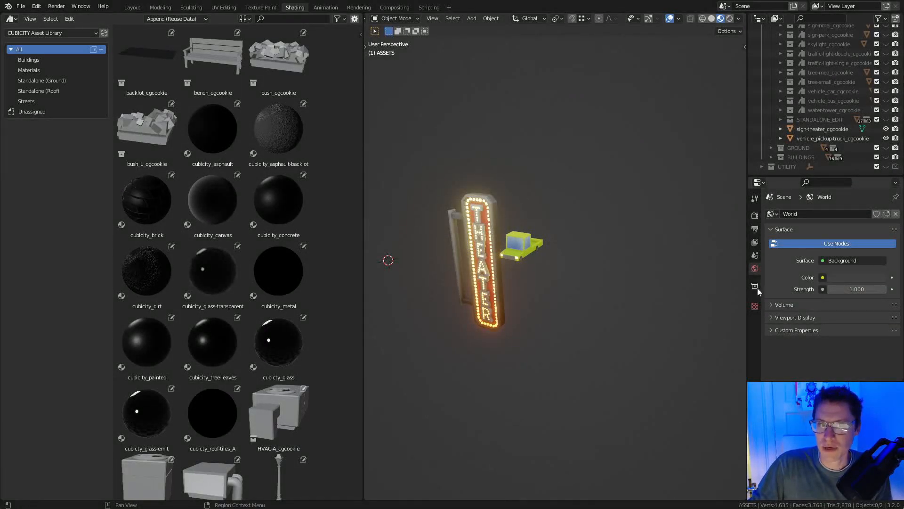
Set the preview shape of the pickup truck's cubicity_concrete material to Shader Ball.
left_click(522, 243)
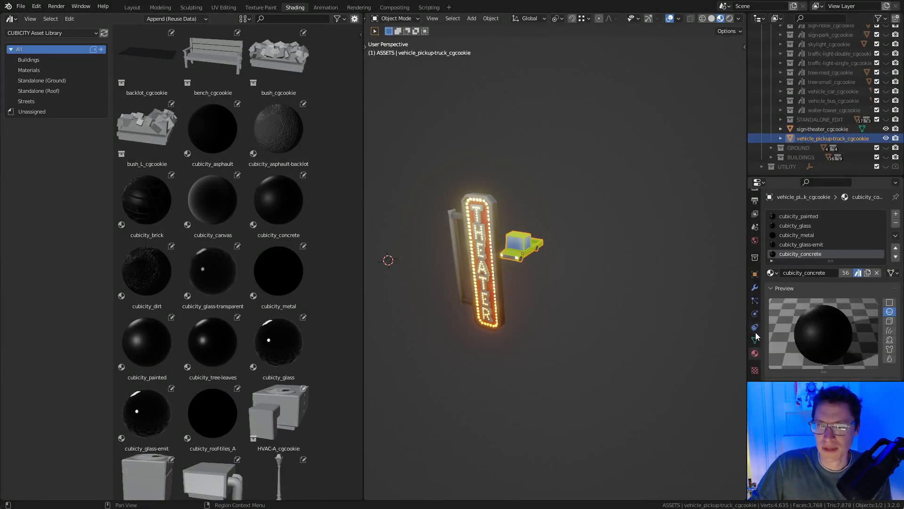
scroll(775, 233, "down", 3)
left_click(772, 231)
left_click(773, 233)
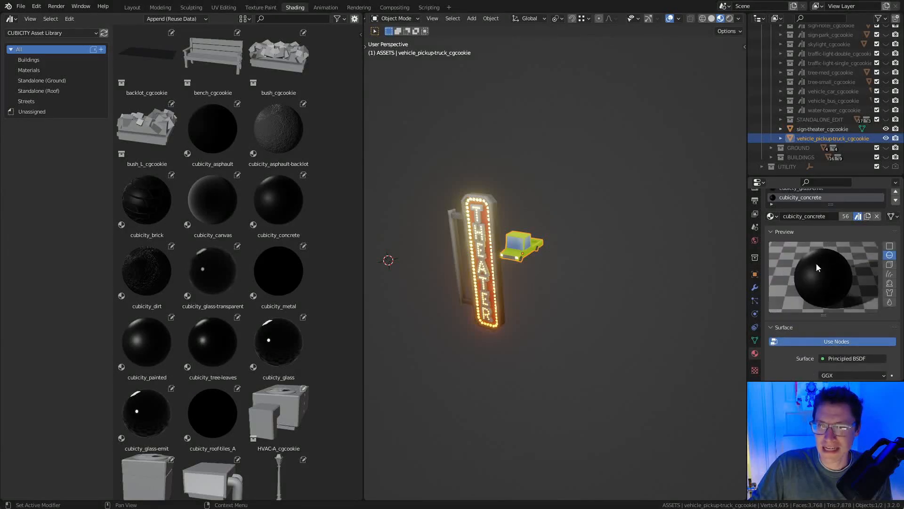
left_click(889, 245)
left_click(890, 265)
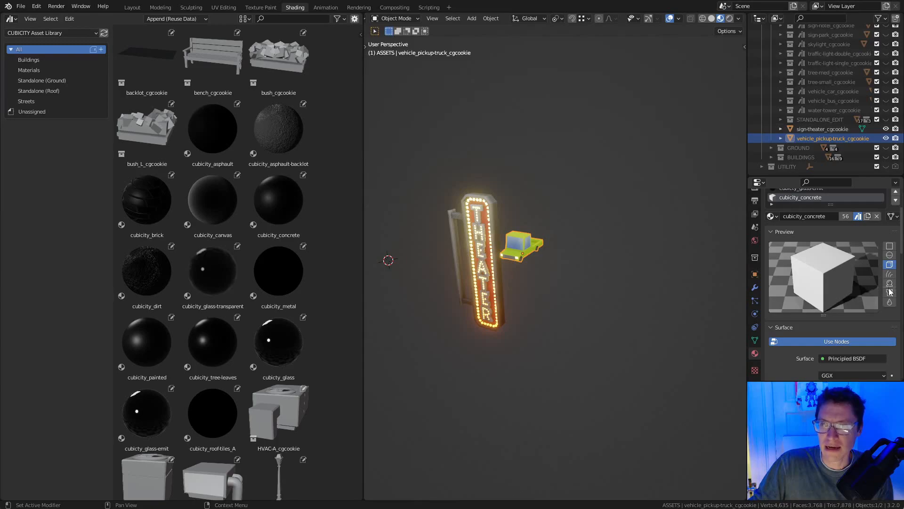
left_click(890, 283)
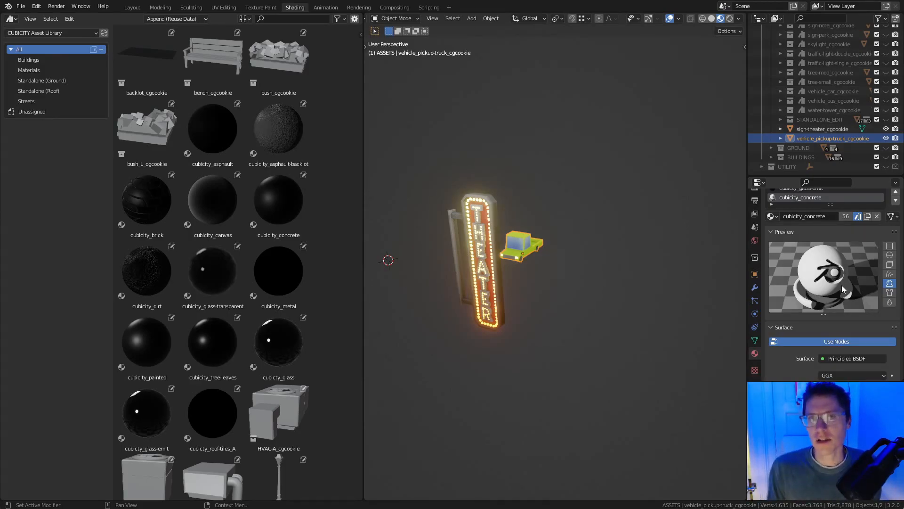
Examine the cubicity_canvas and asphalt-backlot material thumbnails and the full set of library assets.
left_click(200, 219)
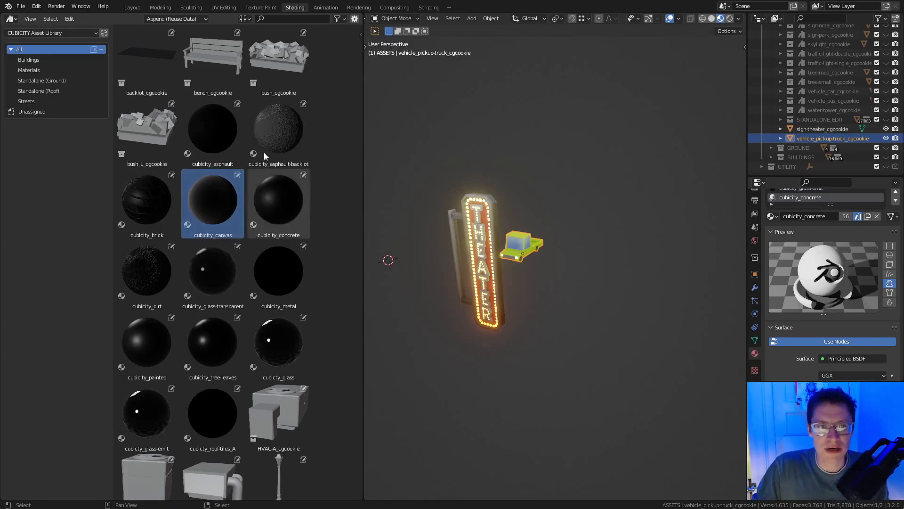
left_click(277, 128)
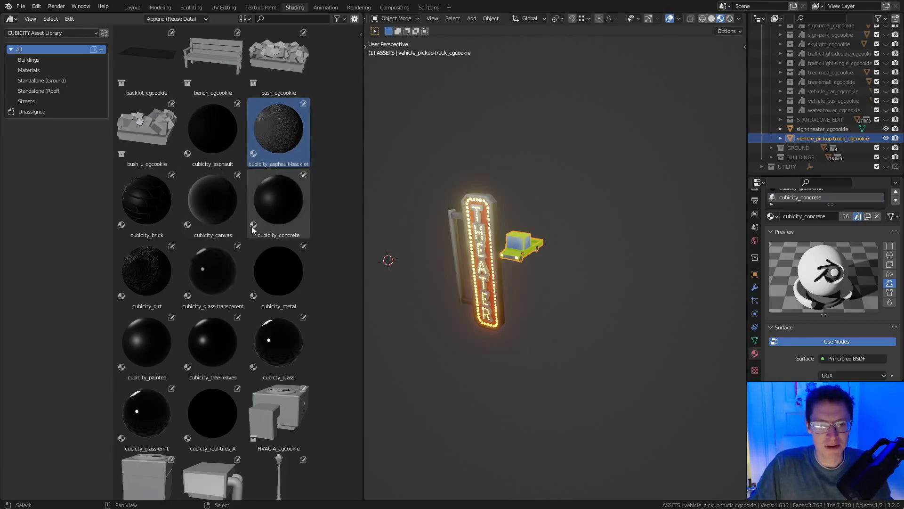
key("ctrl+space")
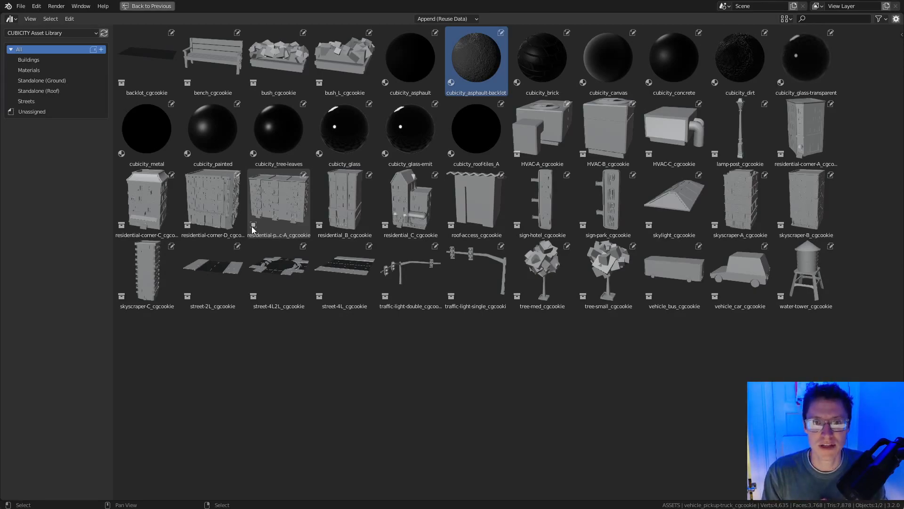
left_click(885, 21)
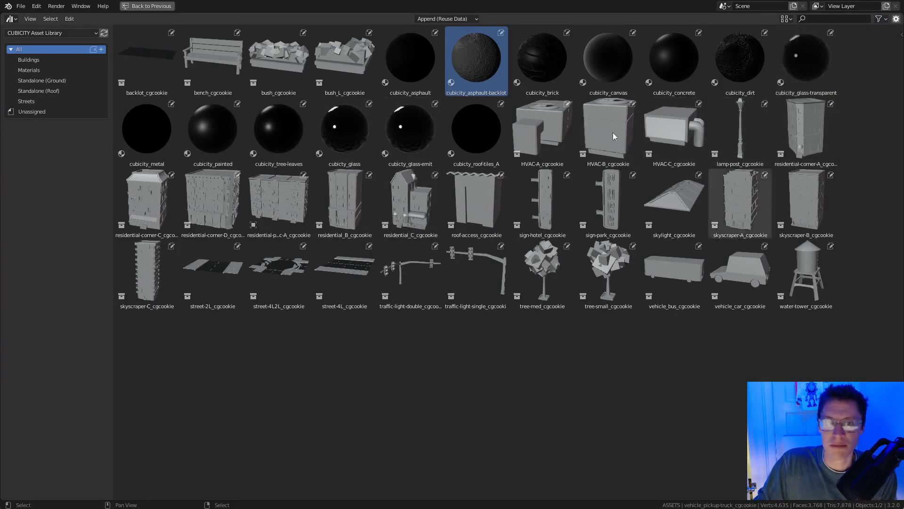
left_click(878, 19)
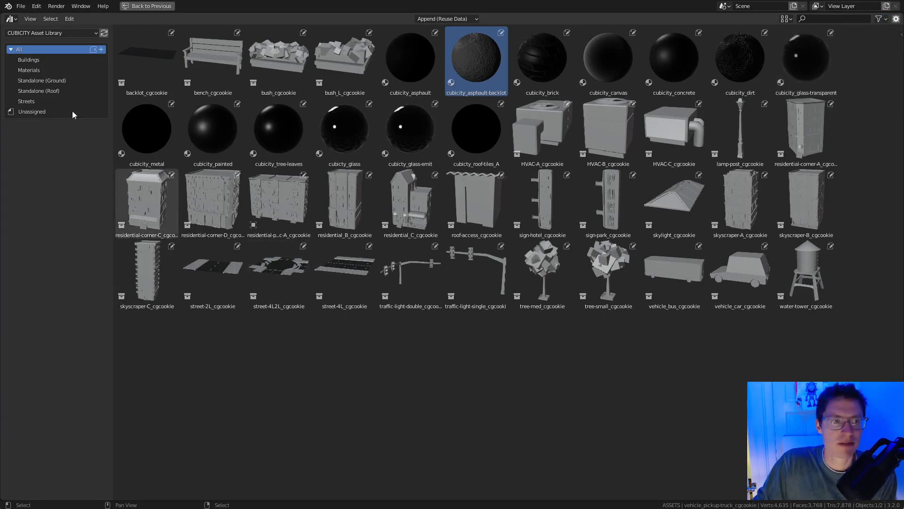
left_click(879, 18)
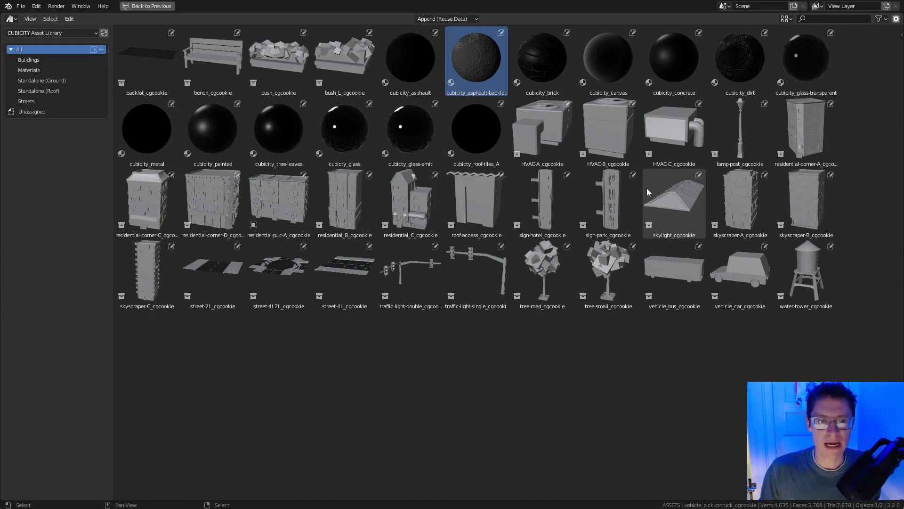
key("ctrl+space")
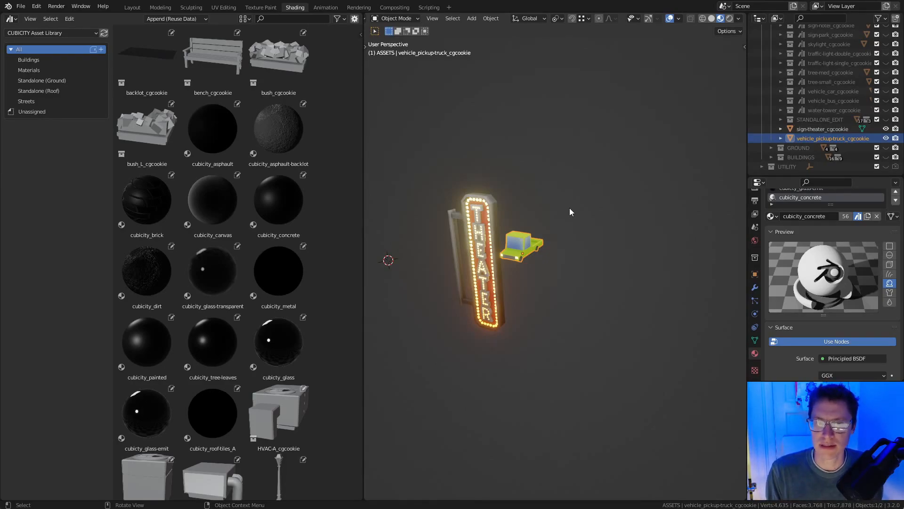
Select the theater sign and create a new collection inside the STANDALONE collection.
middle_click_drag(570, 207, 597, 198)
left_click(563, 255)
middle_click_drag(600, 249, 604, 190, "shift")
left_click_drag(820, 176, 822, 304)
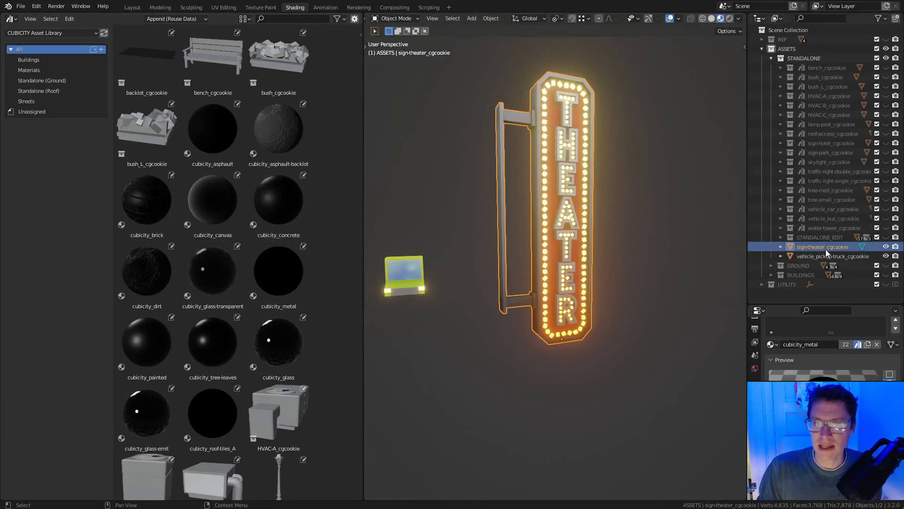
left_click(896, 19)
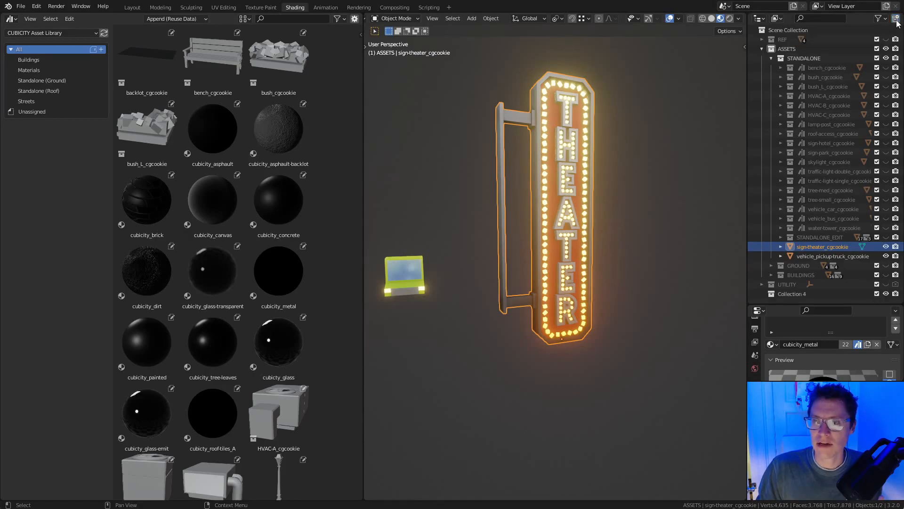
left_click_drag(791, 293, 812, 60)
Rename the new collection inside STANDALONE as sign-theater_cgcookie, copying the name of the theater sign object.
double_click(812, 246)
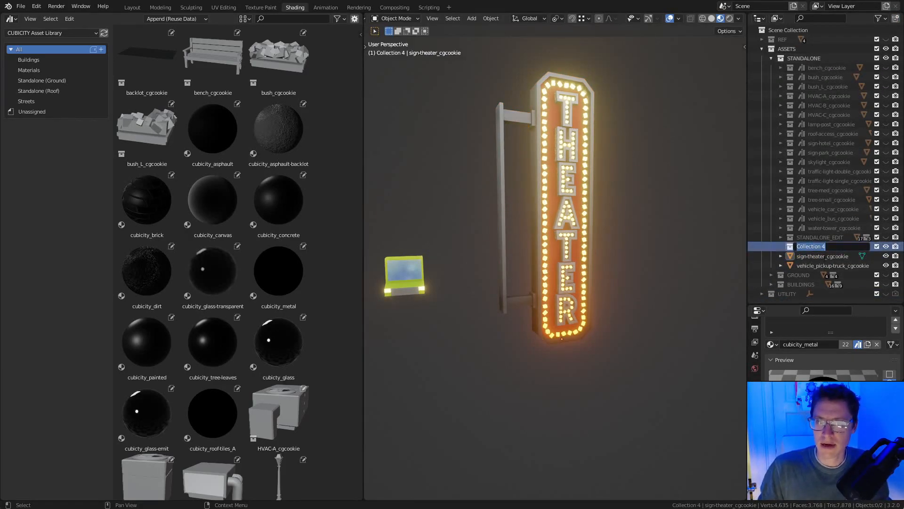
double_click(823, 256)
key("ctrl+c")
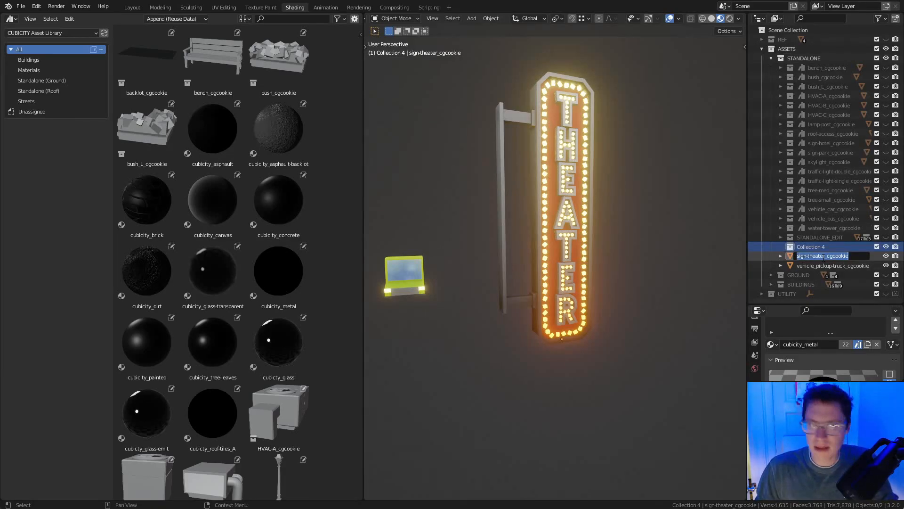
double_click(810, 247)
key("ctrl+v")
key("Return")
Turn on the Screencast Keys display in the 3D viewport.
key("n")
left_click(740, 124)
left_click(657, 46)
key("n")
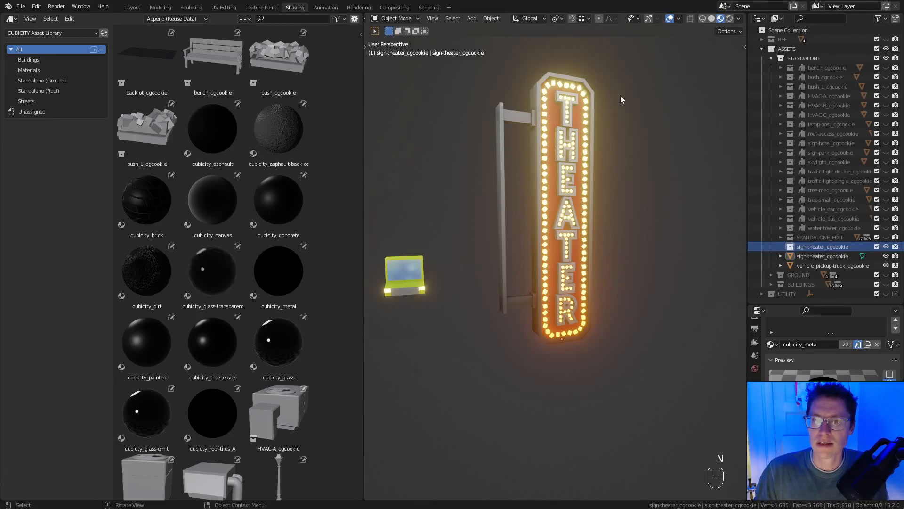
Place the sign-theater_cgcookie collection between sign-park_cgcookie and skylight_cgcookie, and move the theater sign object into it.
left_click_drag(806, 246, 798, 57)
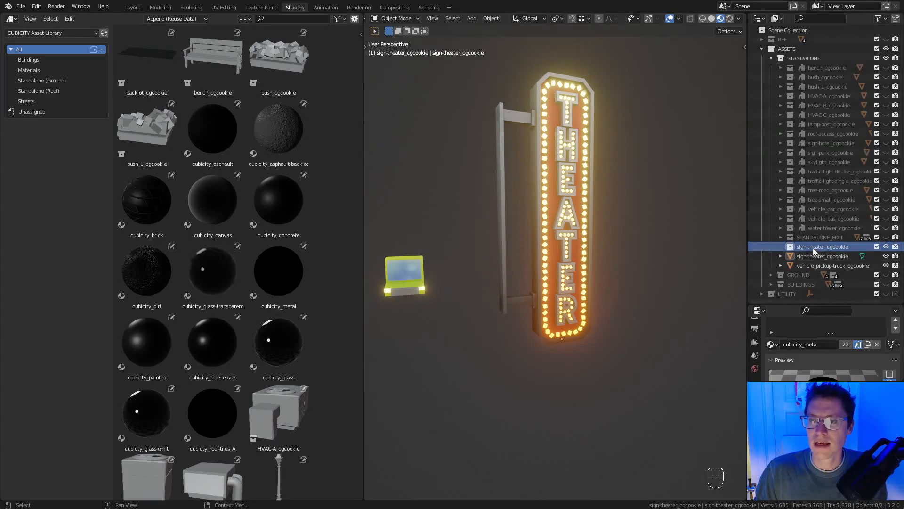
left_click(882, 20)
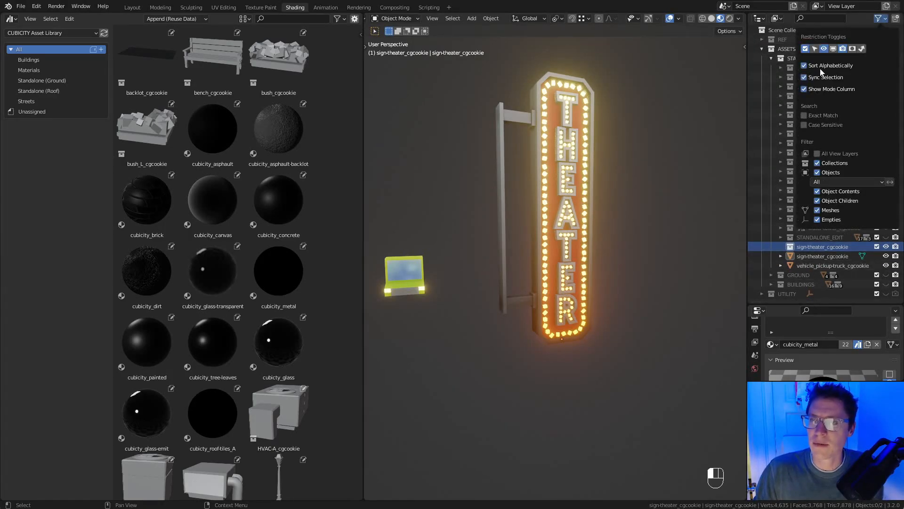
left_click(805, 66)
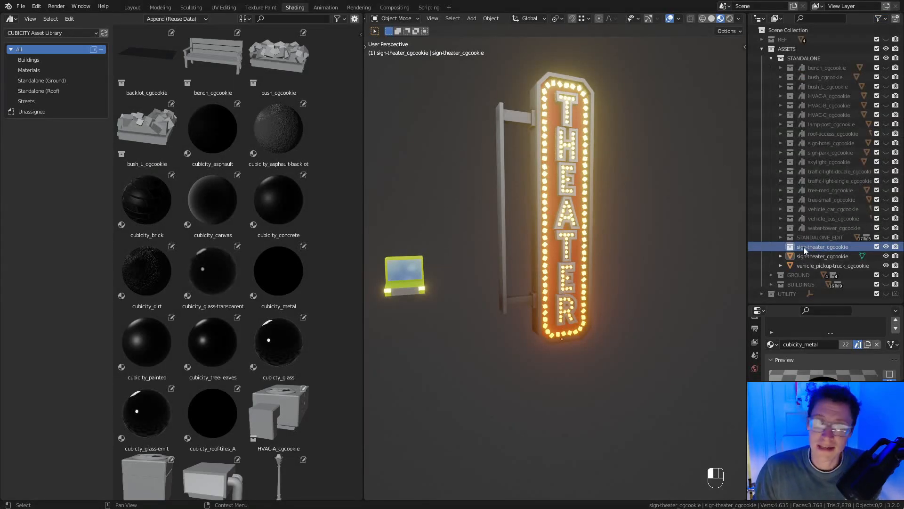
left_click_drag(803, 247, 822, 162)
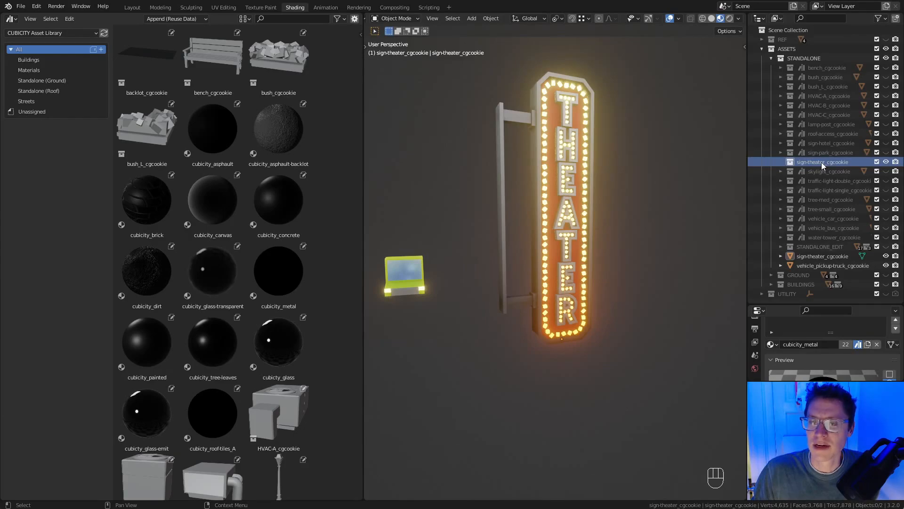
left_click_drag(822, 257, 817, 164)
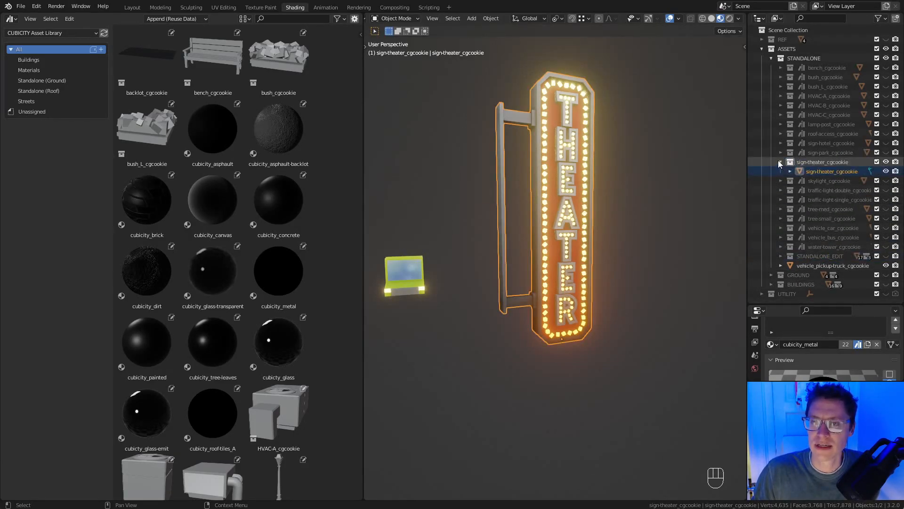
Reset the 3D cursor to the world origin and check its coordinates and position relative to the theater sign.
middle_click_drag(542, 203, 560, 189)
middle_click_drag(560, 189, 559, 184, "ctrl")
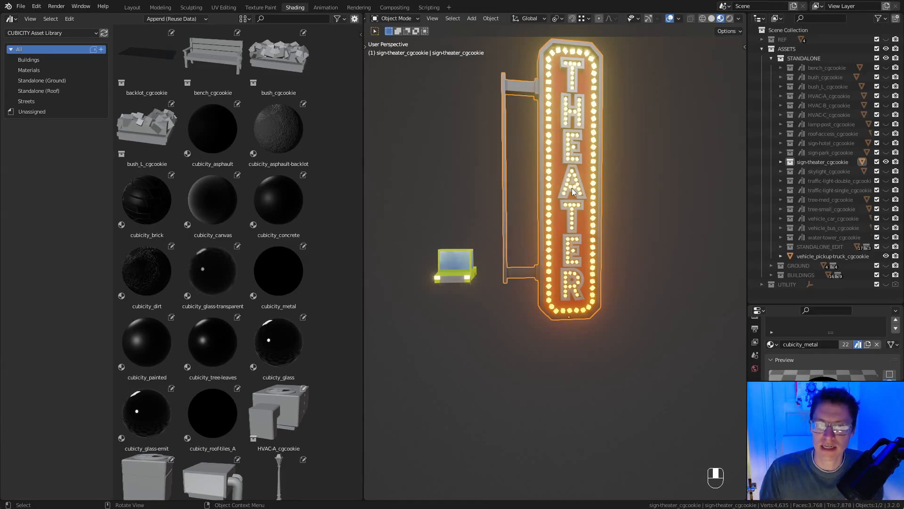
middle_click_drag(580, 191, 594, 169)
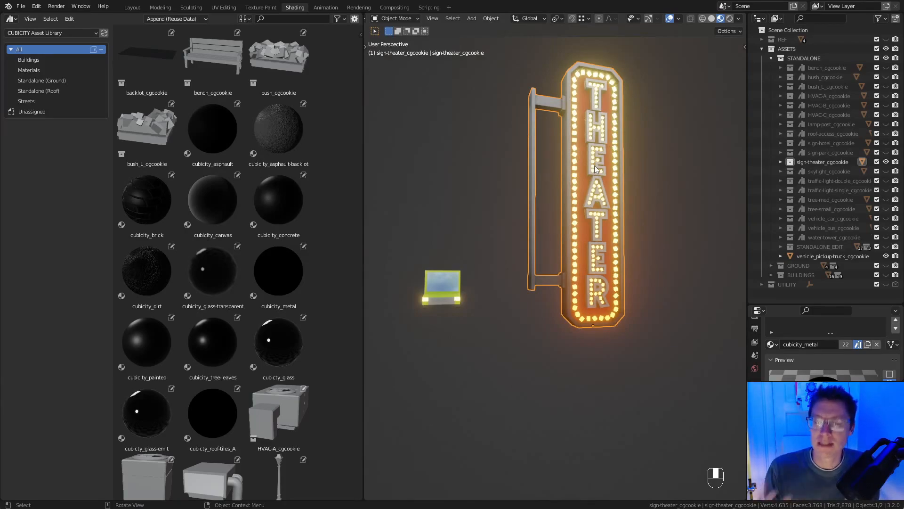
key("shift")
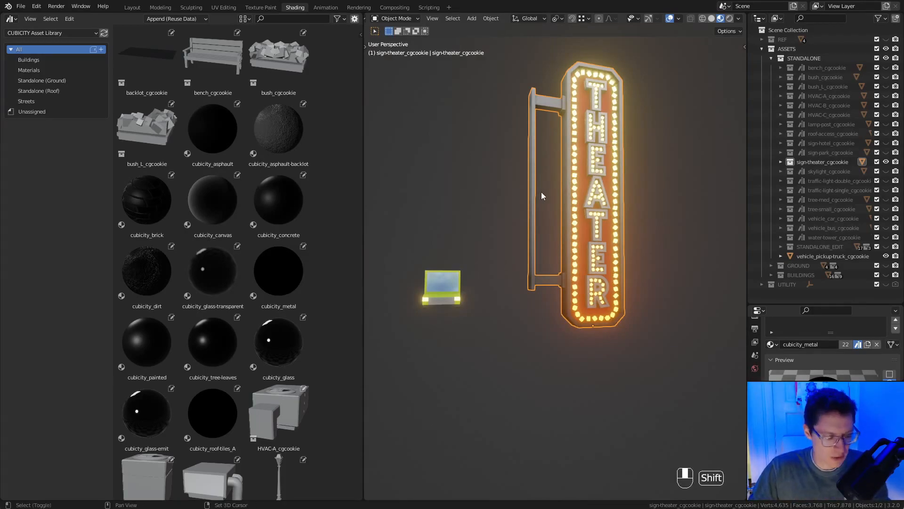
key("shift+c")
middle_click_drag(541, 191, 535, 286)
scroll(535, 287, "down", 2)
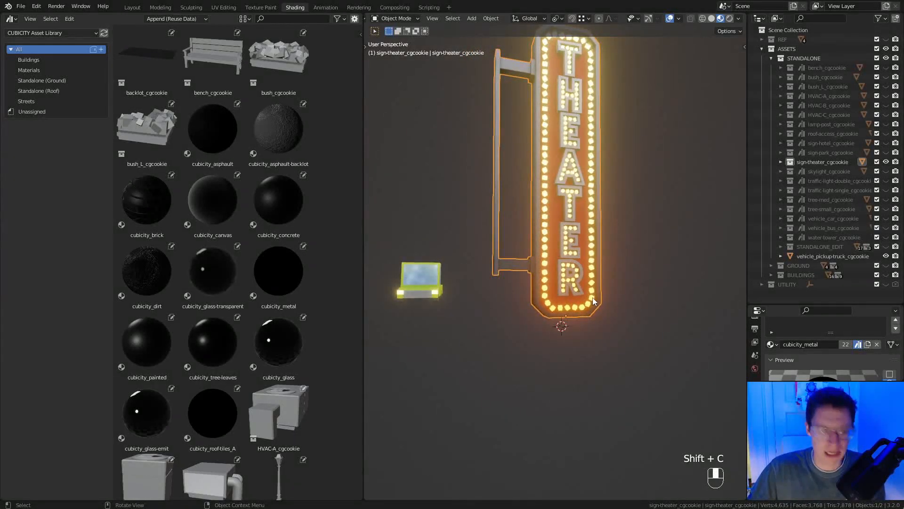
key("n")
left_click(741, 86)
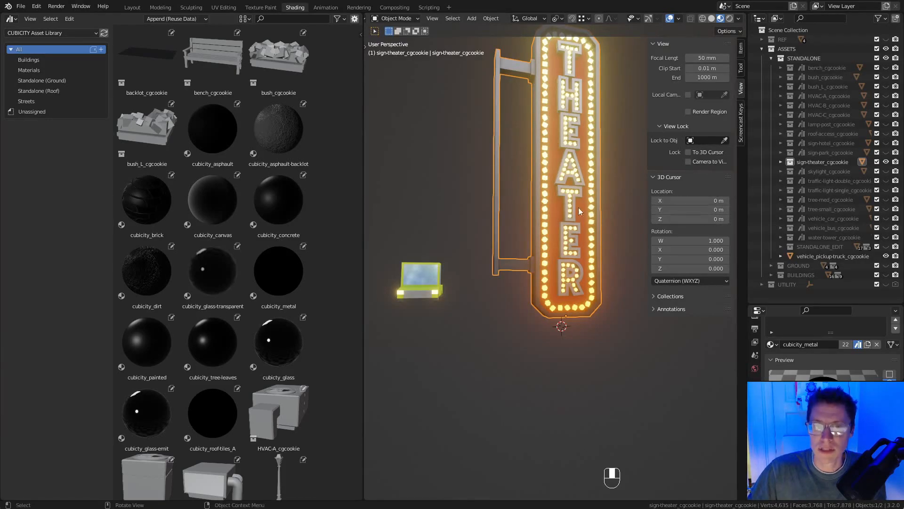
key("n")
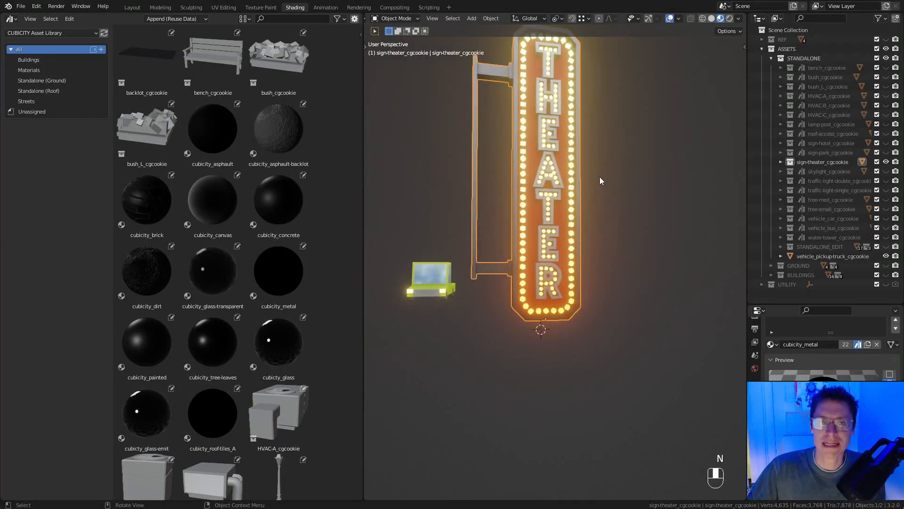
middle_click_drag(599, 176, 567, 168)
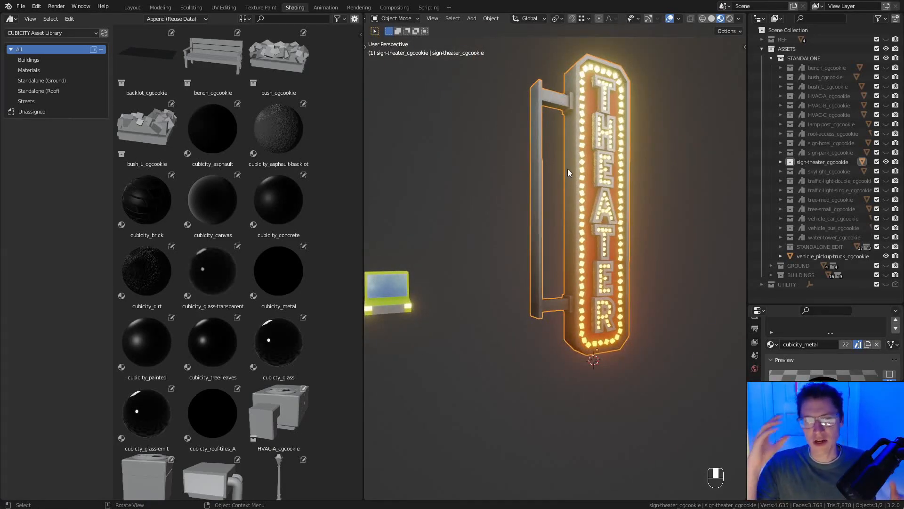
middle_click_drag(662, 327, 570, 330)
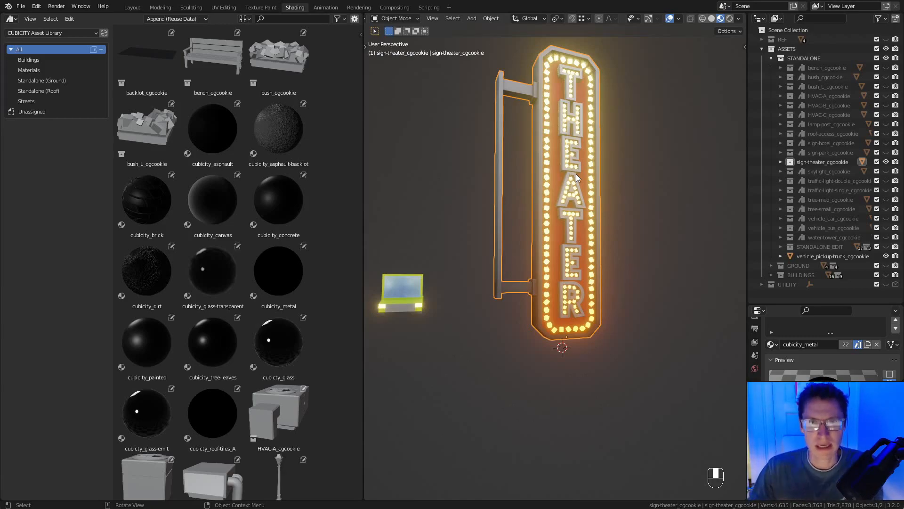
Snap the 3D cursor to the back face of the theater sign's mounting plate.
key("Tab")
middle_click_drag(576, 174, 559, 163)
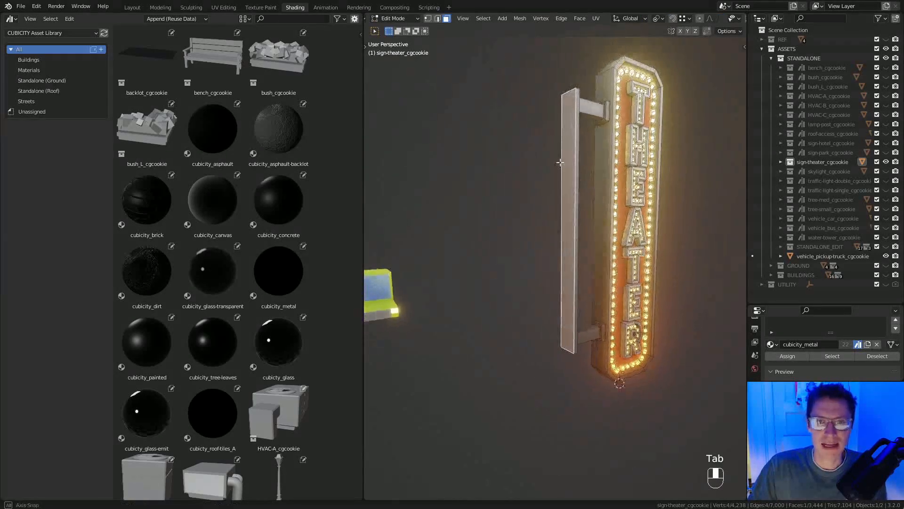
key("alt+a")
middle_click_drag(632, 153, 631, 159)
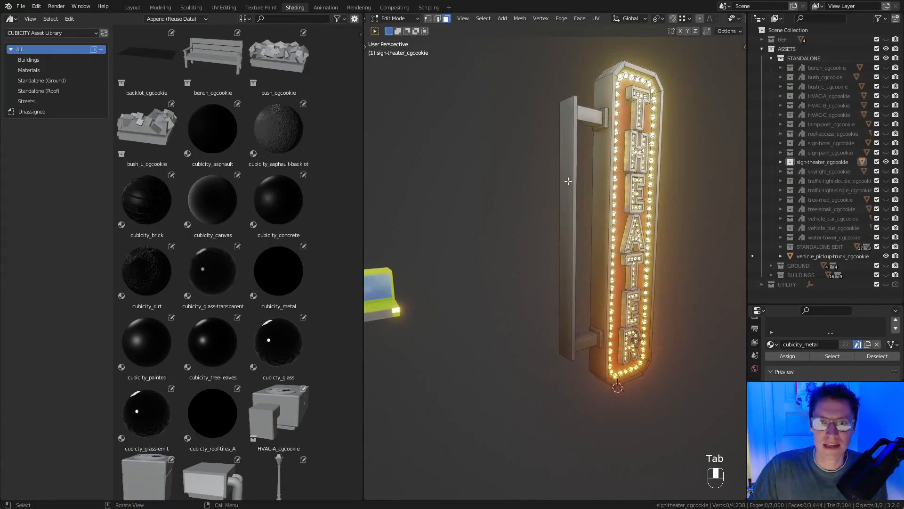
left_click(569, 181)
key("shift+s")
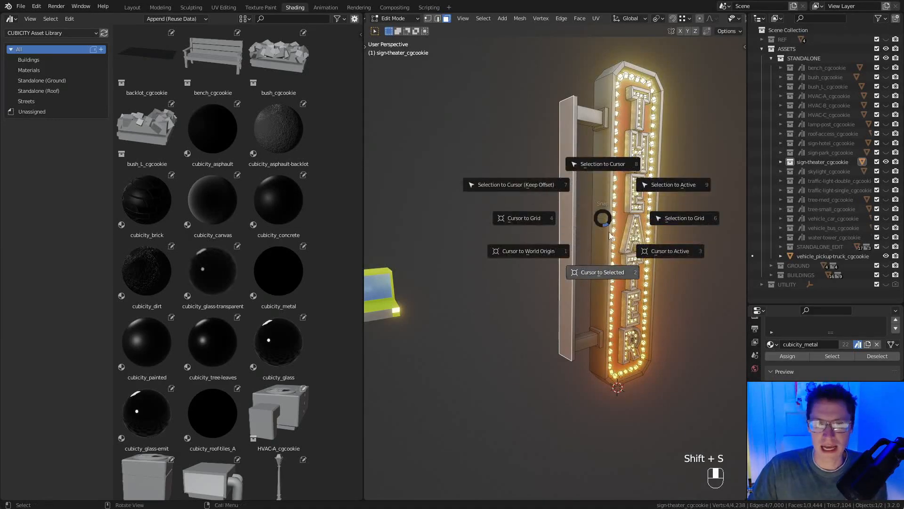
left_click(603, 272)
key("Tab")
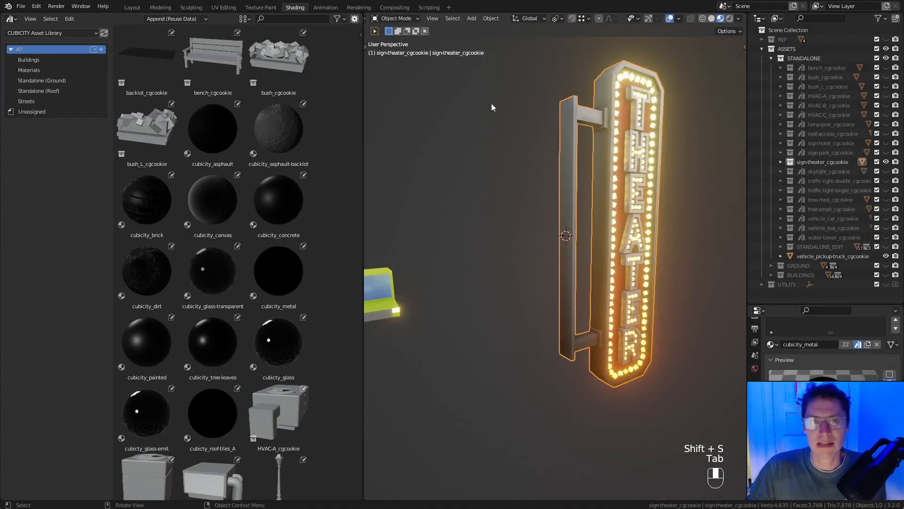
Set the theater sign's origin to the 3D cursor and clear the object's location.
left_click(490, 19)
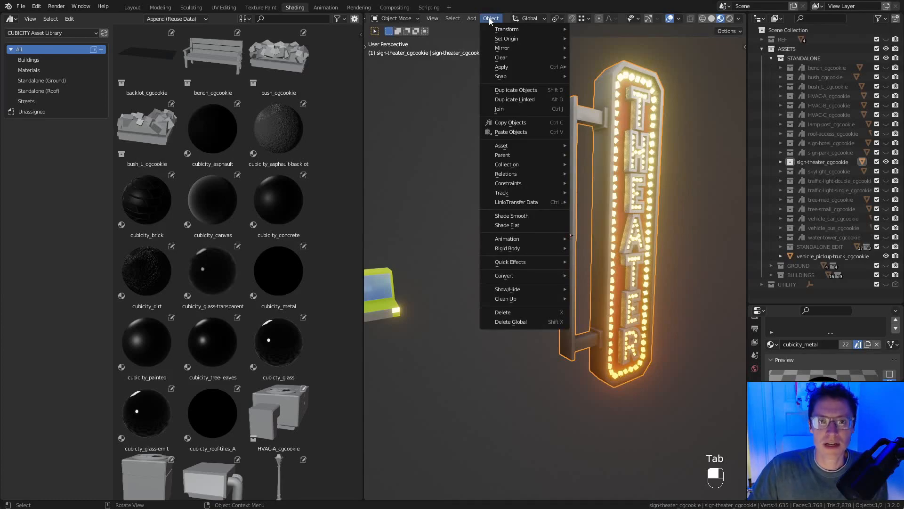
mouse_move(507, 39)
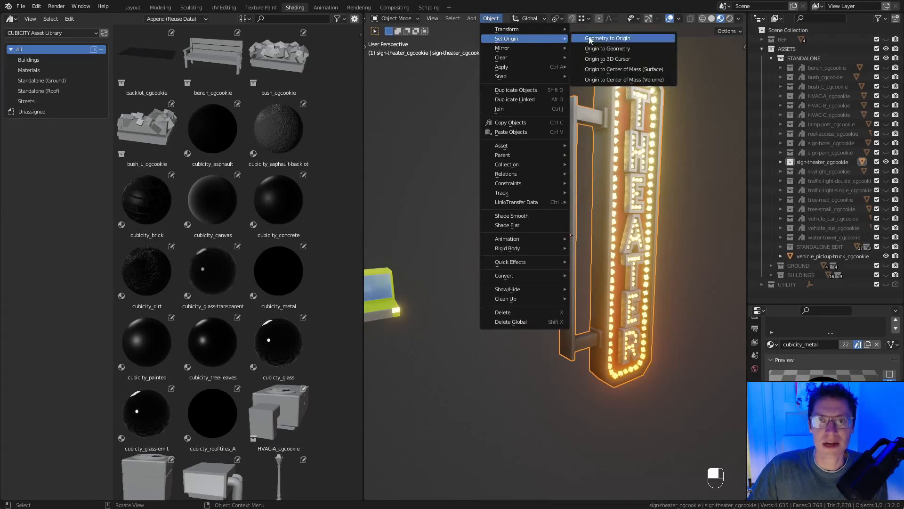
left_click(618, 60)
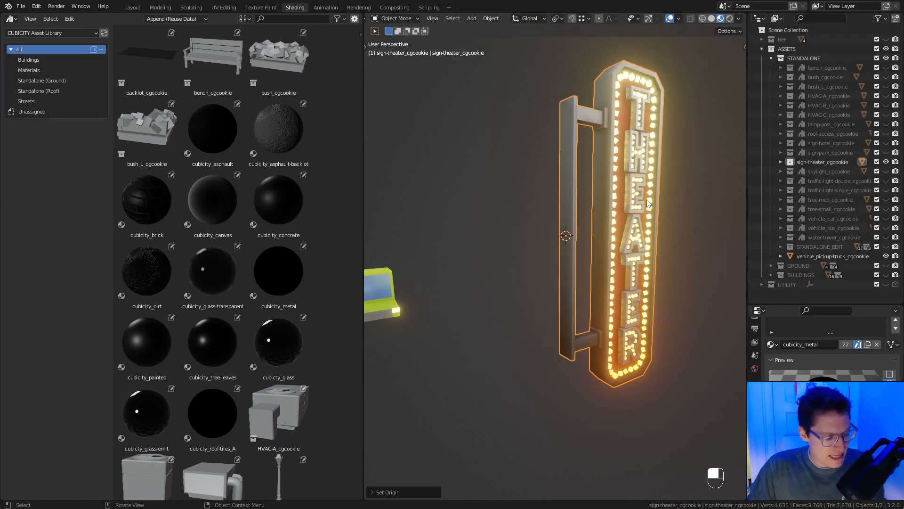
key("alt+g")
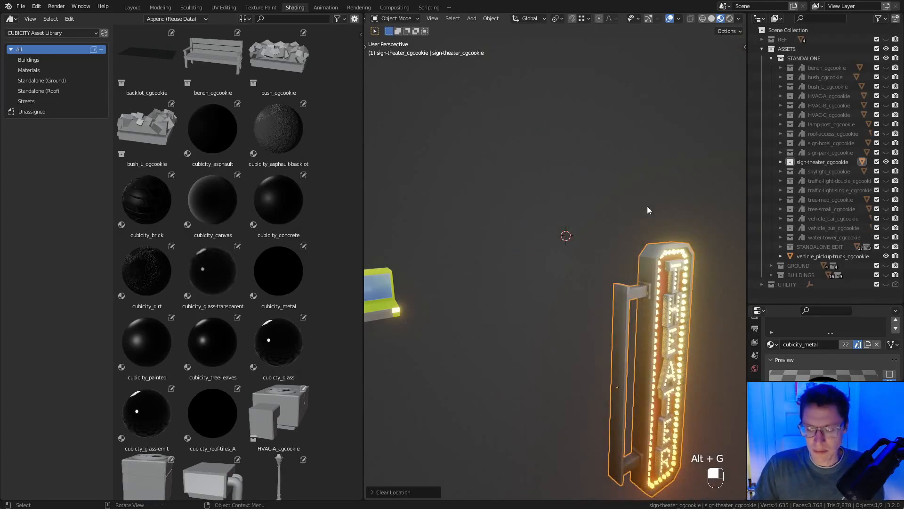
middle_click_drag(647, 205, 640, 152, "shift")
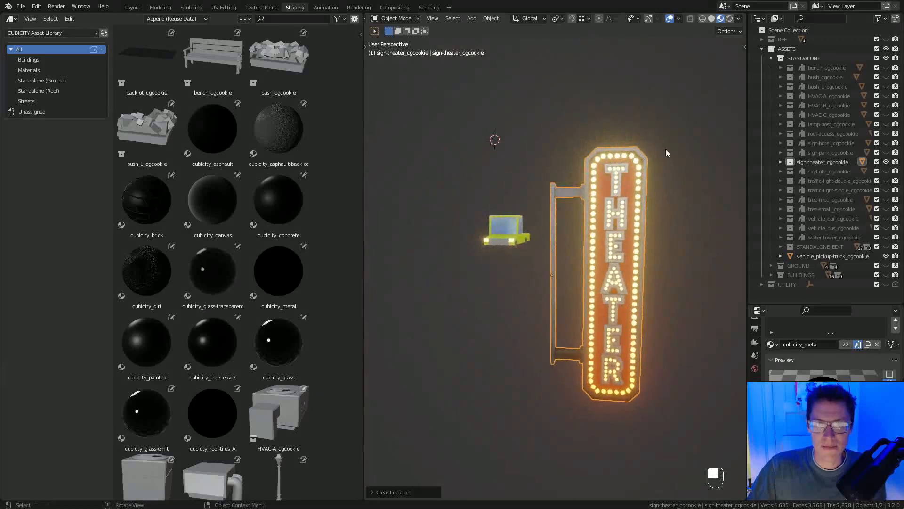
Mark the sign-theater_cgcookie collection as an asset.
right_click(807, 161)
mouse_move(806, 161)
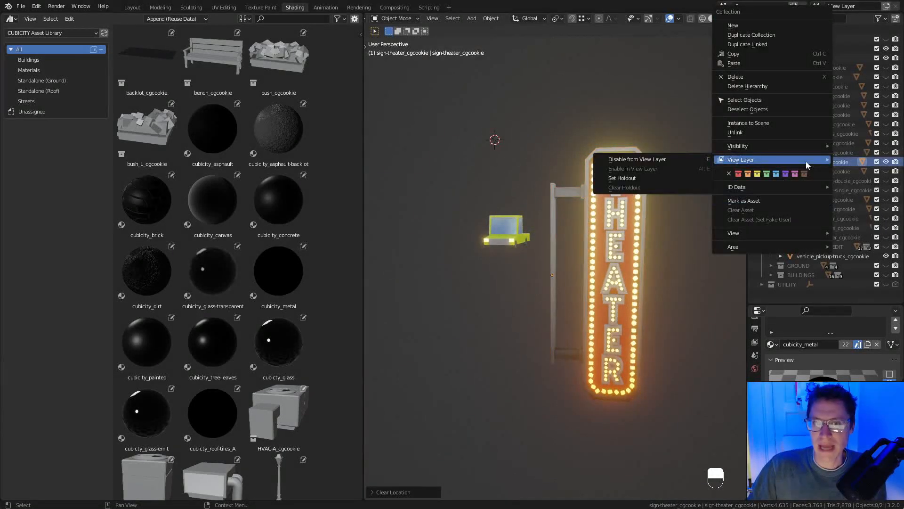
left_click(749, 201)
middle_click_drag(646, 196, 624, 220)
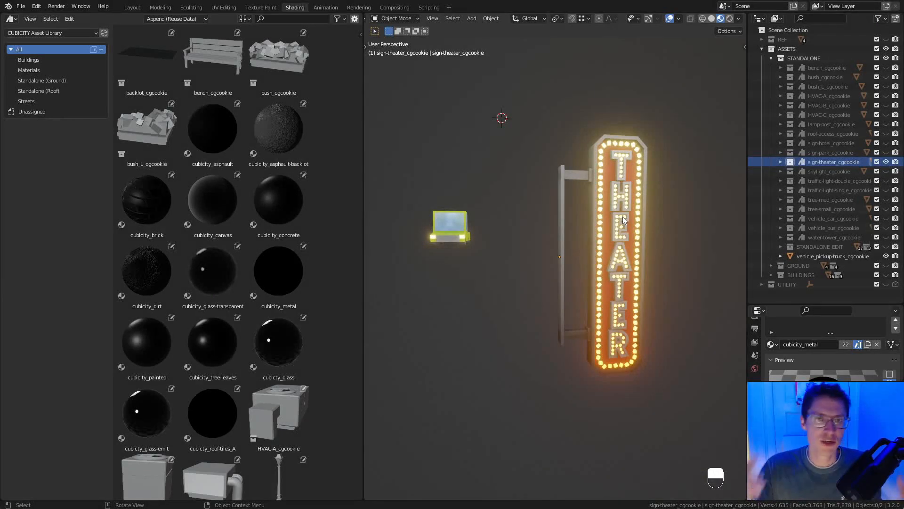
Copy the author credit from the sign-hotel_cgcookie asset into the author field of the sign-theater_cgcookie asset.
scroll(253, 216, "down", 15)
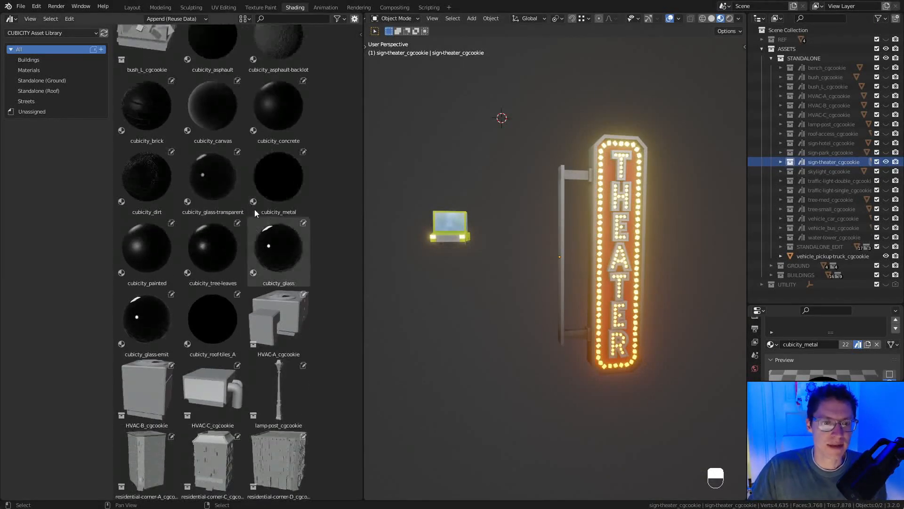
left_click(150, 325)
left_click(209, 275)
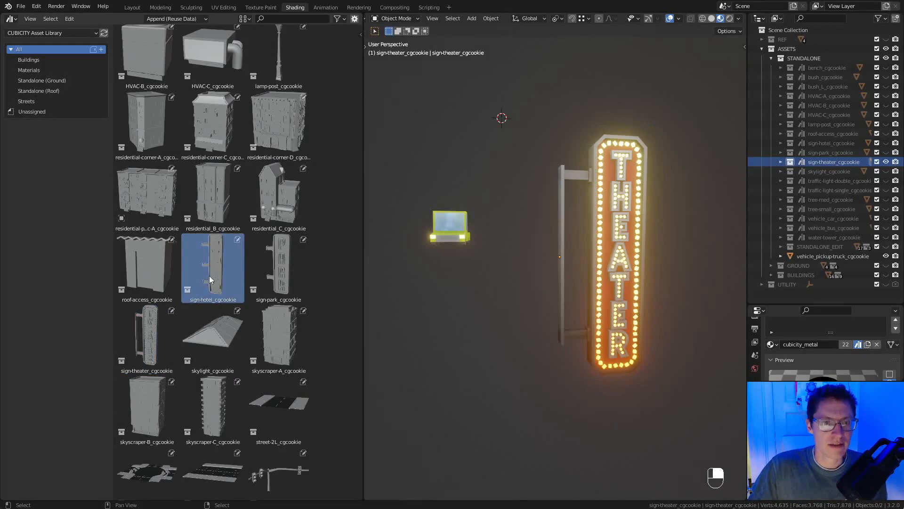
key("n")
left_click(324, 68)
key("Escape")
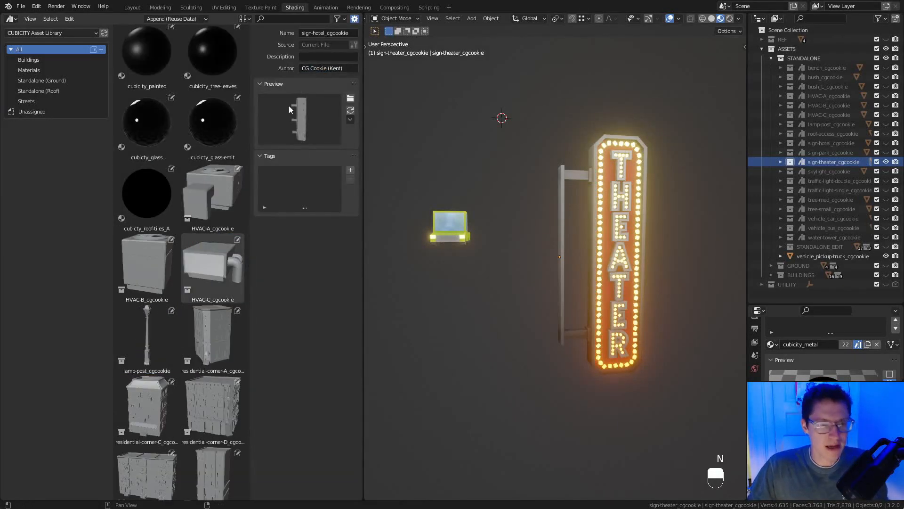
scroll(160, 363, "down", 1)
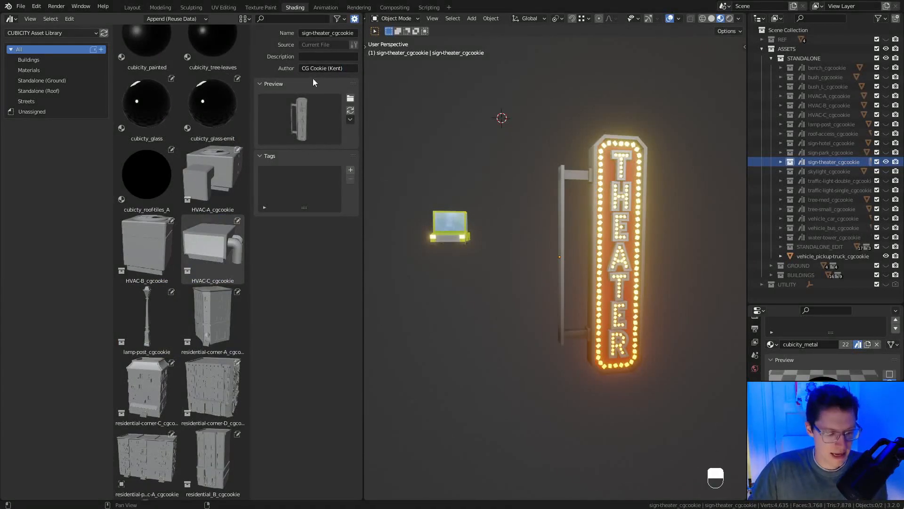
key("n")
Hide the sign-theater_cgcookie collection, then select the pickup truck and frame it in a close side view.
left_click(886, 163)
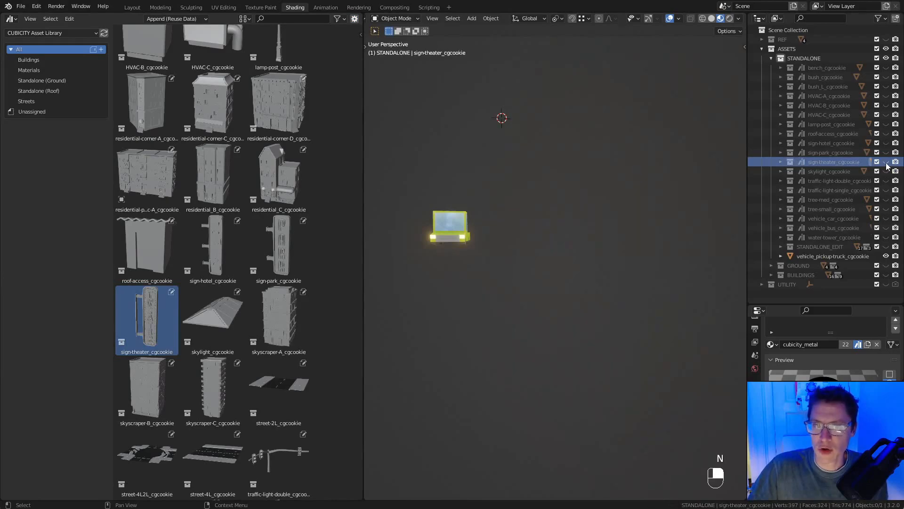
left_click(464, 238)
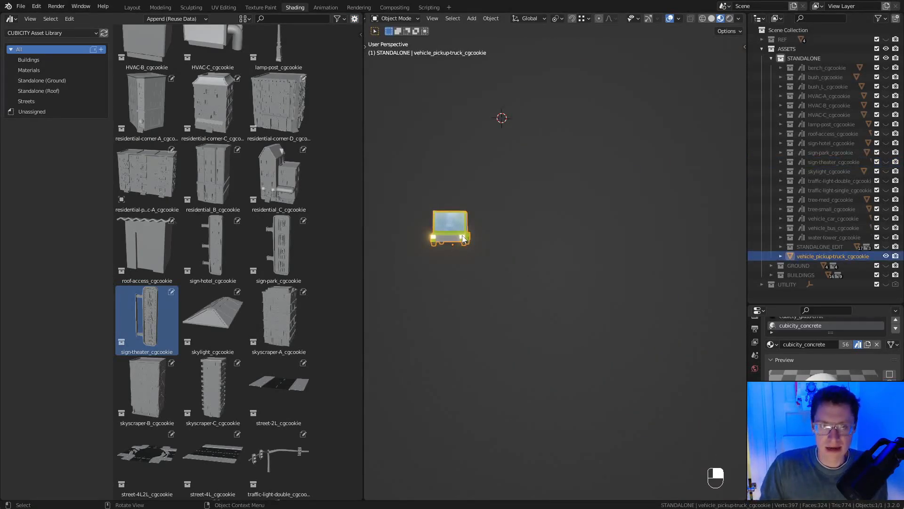
key("KP_Decimal")
scroll(606, 173, "down", 5)
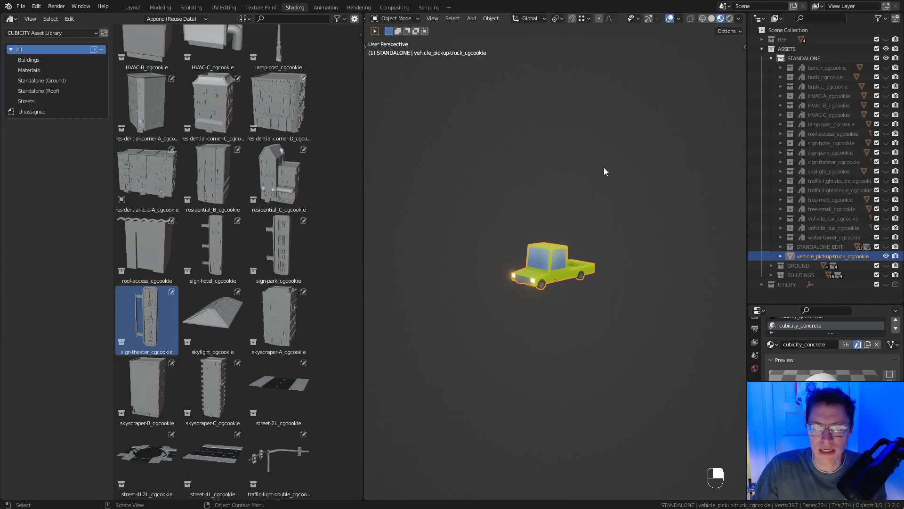
middle_click_drag(604, 168, 589, 232, "ctrl")
middle_click_drag(555, 284, 499, 291)
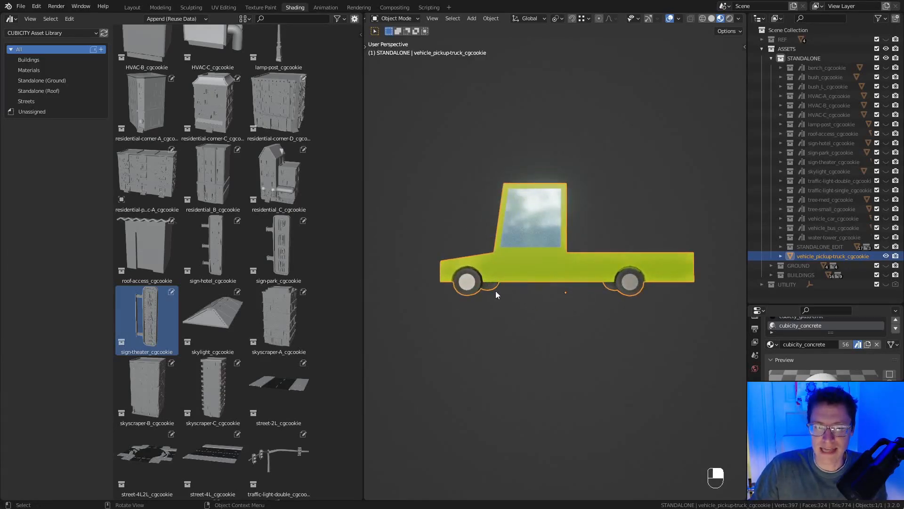
Clear the pickup truck's location so it sits at the world origin, and frame it in the viewport.
middle_click_drag(629, 297, 607, 235)
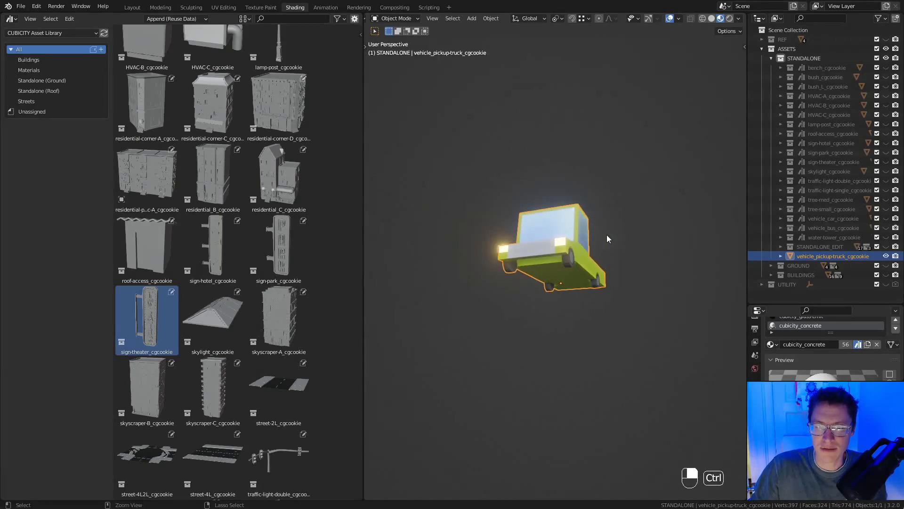
key("alt+g")
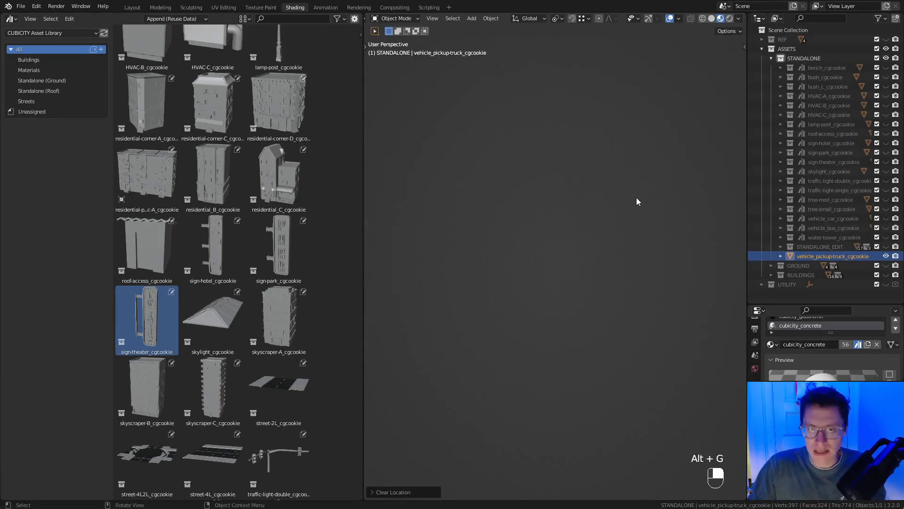
key("KP_Decimal")
middle_click_drag(687, 235, 643, 282, "ctrl")
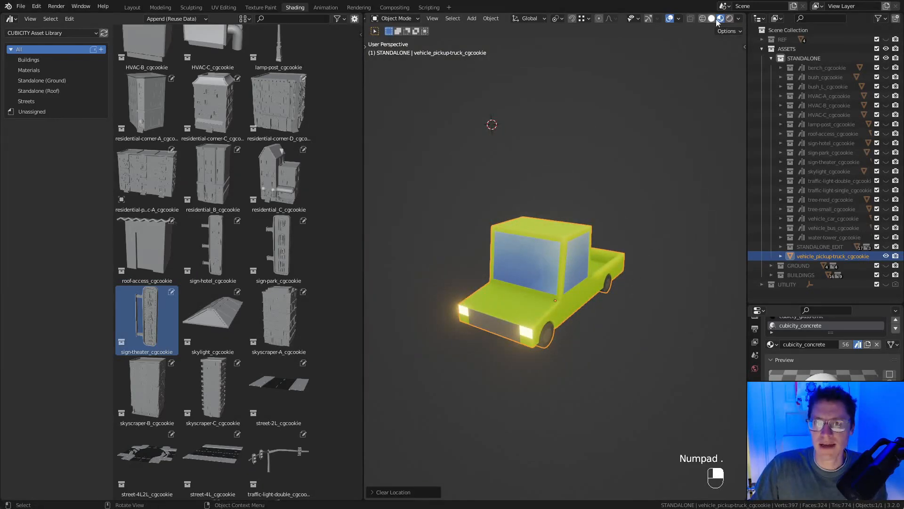
Display the floor grid and the X and Y axis guides in the viewport, leaving the Z axis off.
left_click(679, 18)
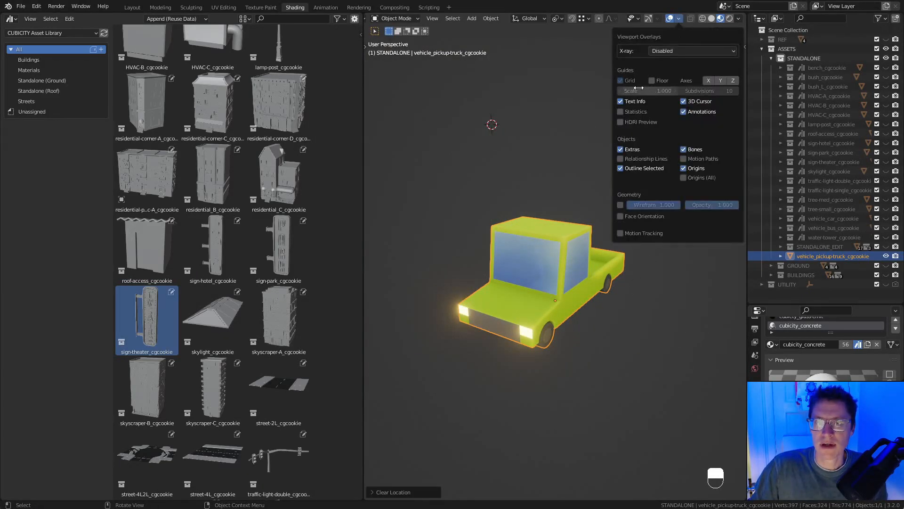
left_click(652, 81)
left_click_drag(708, 82, 732, 81)
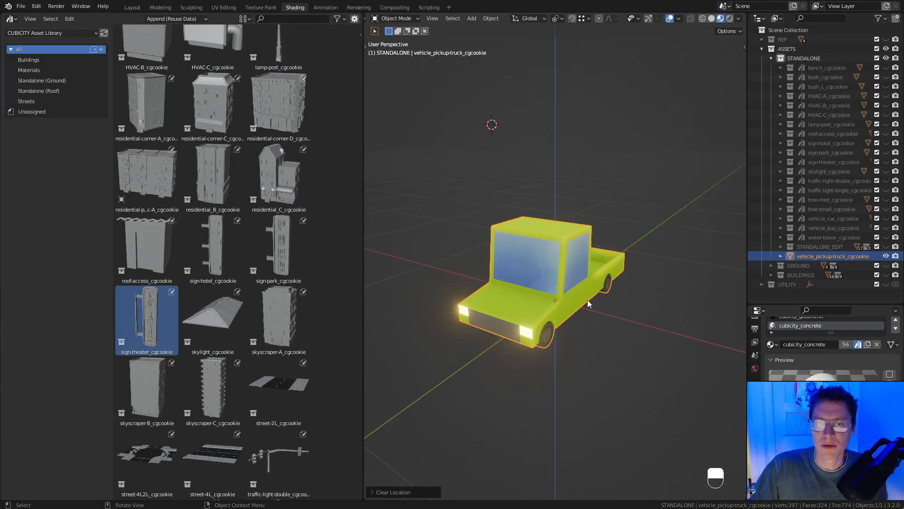
left_click(680, 18)
left_click(733, 81)
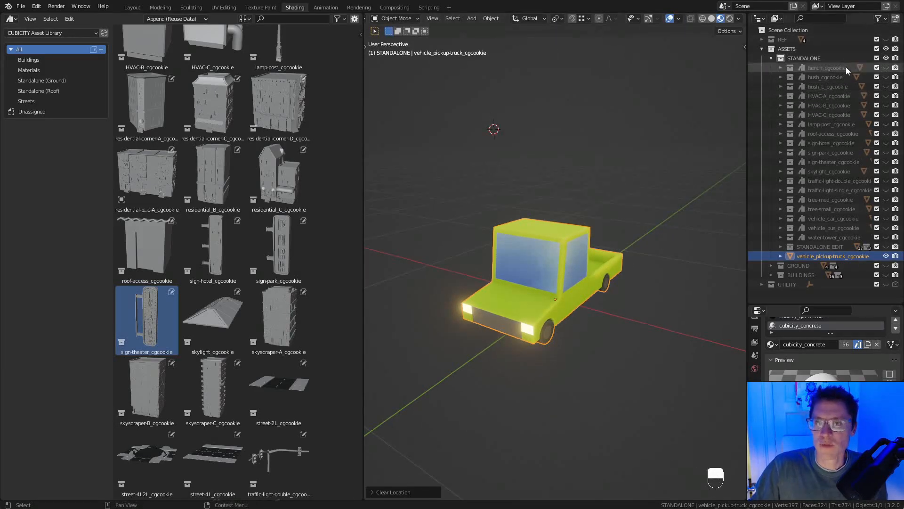
Create a collection named vehicle_pickup-truck_cgcookie inside STANDALONE and move the pickup truck object into it.
left_click(825, 57)
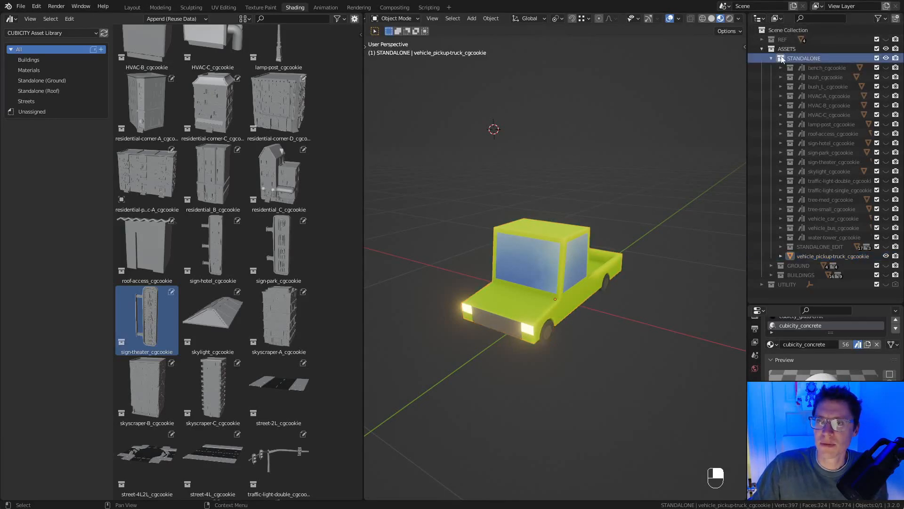
left_click(896, 18)
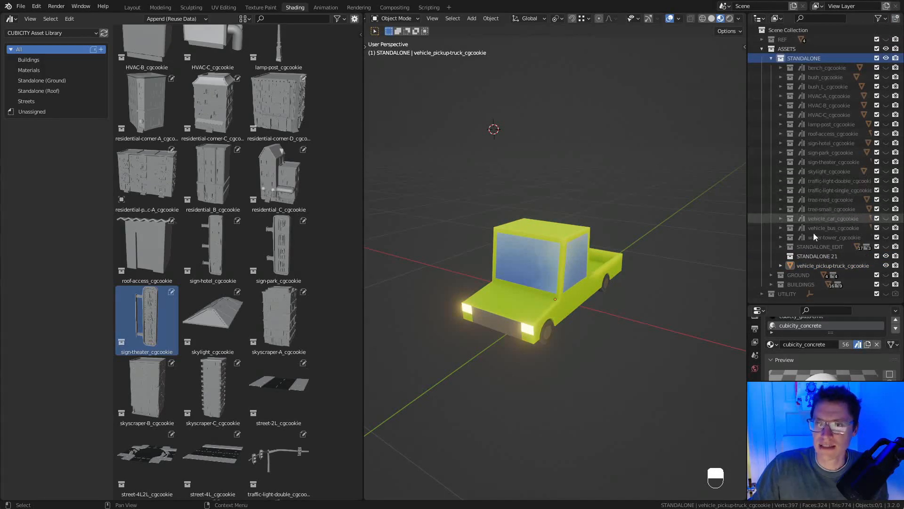
left_click(827, 246)
key("BackSpace")
key("BackSpace")
left_click(829, 266, "ctrl")
key("ctrl+c")
left_click(813, 256, "ctrl")
key("ctrl+v")
key("Return")
left_click_drag(812, 265, 804, 255)
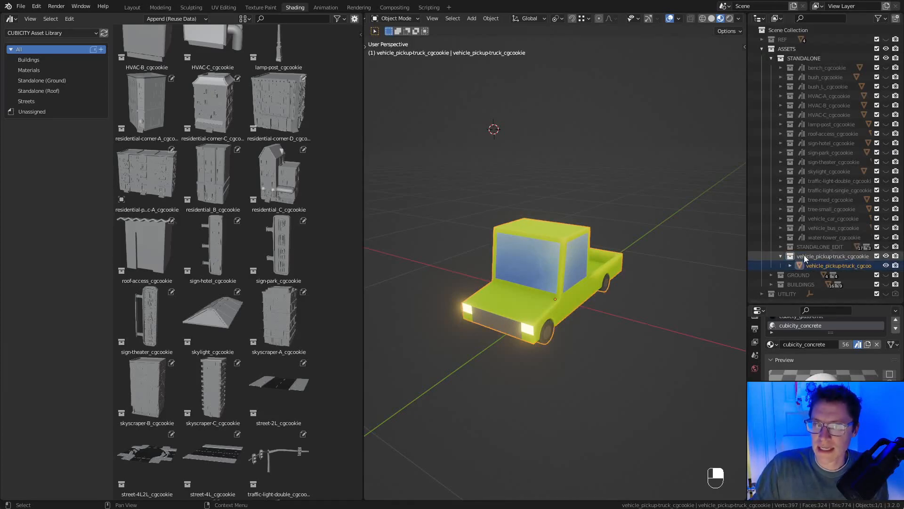
left_click(781, 255)
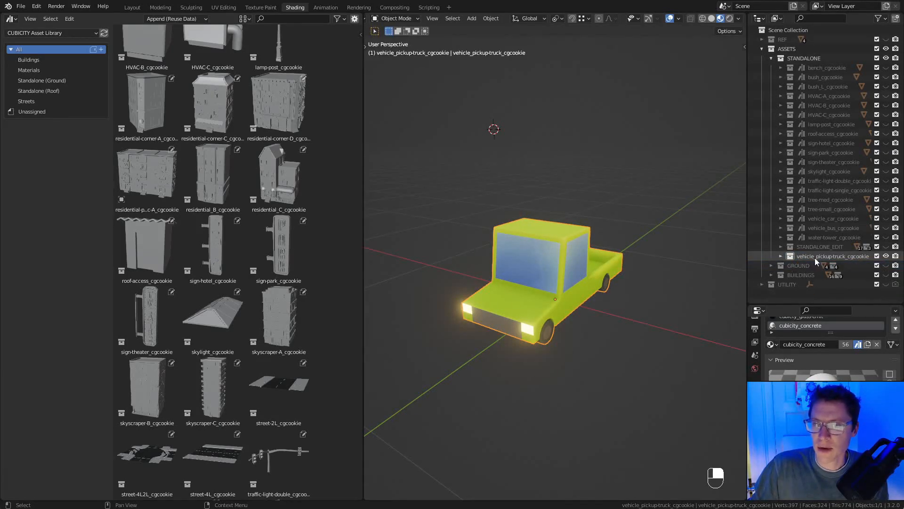
Mark the vehicle_pickup-truck_cgcookie collection as an asset and locate it in the asset library.
right_click(815, 258)
left_click(792, 258)
scroll(213, 268, "down", 5)
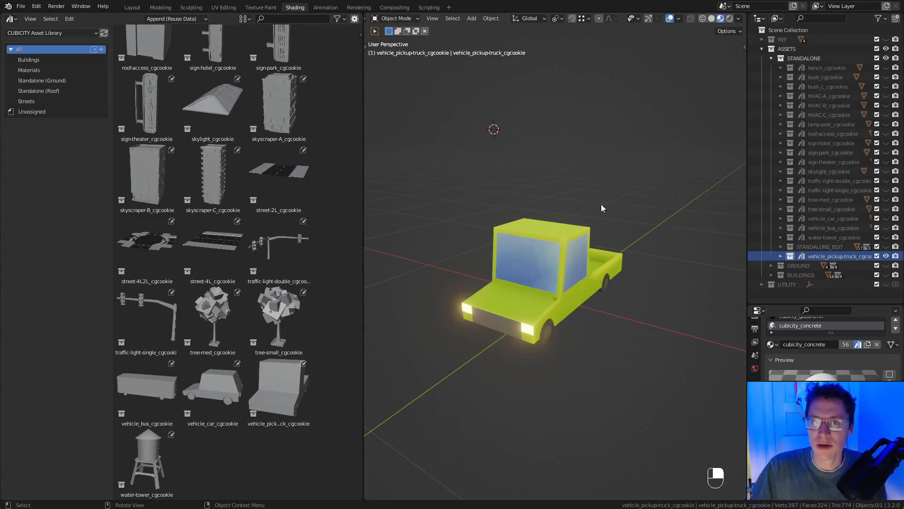
Show the viewport navigation gizmos and rotate the pickup truck -90° about the global Z axis.
left_click(649, 18)
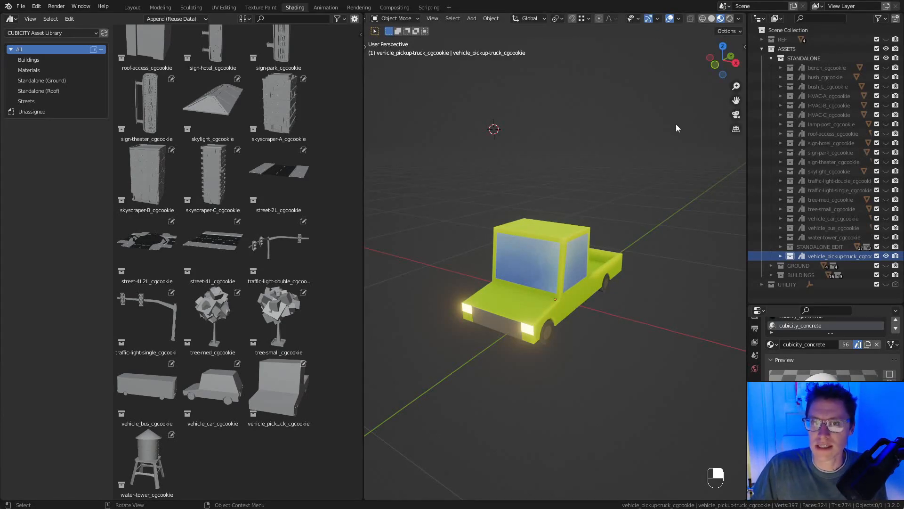
scroll(666, 125, "down", 5)
middle_click_drag(666, 126, 701, 137)
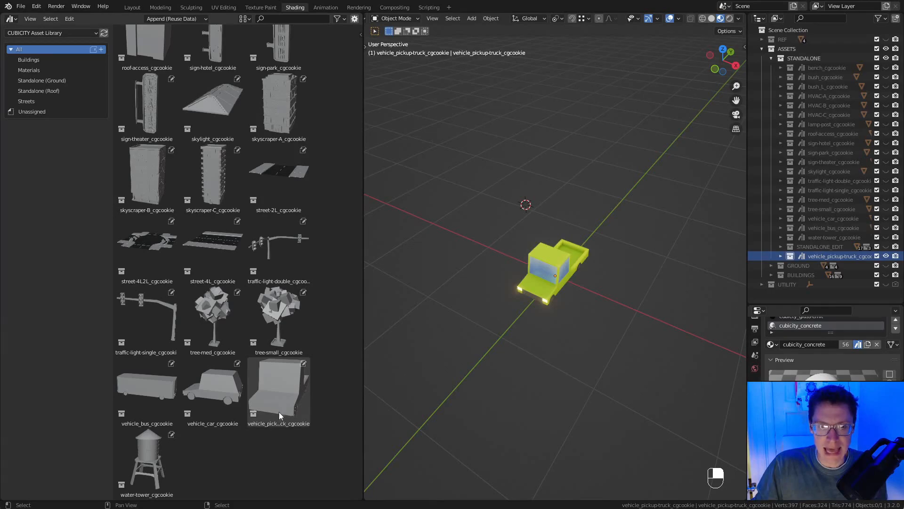
middle_click_drag(549, 337, 571, 323)
middle_click_drag(572, 327, 596, 304)
middle_click_drag(601, 322, 620, 303, "ctrl")
key("a")
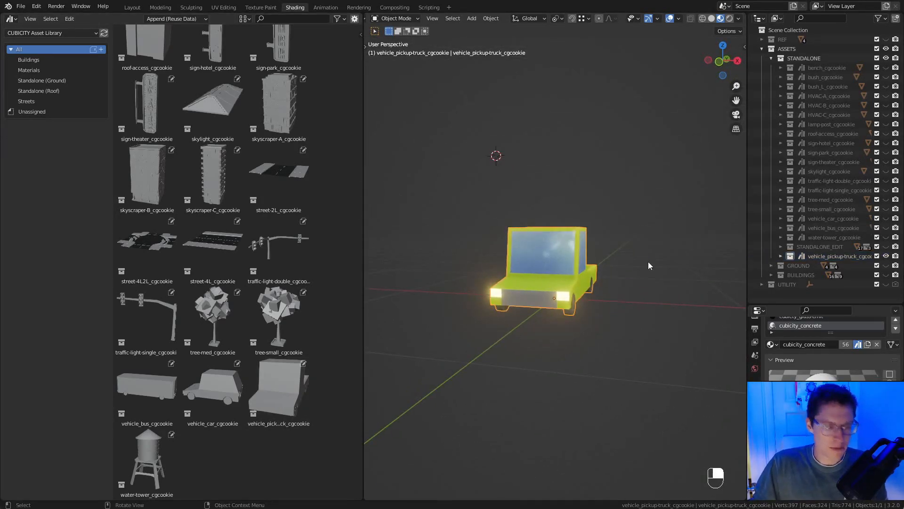
type("r")
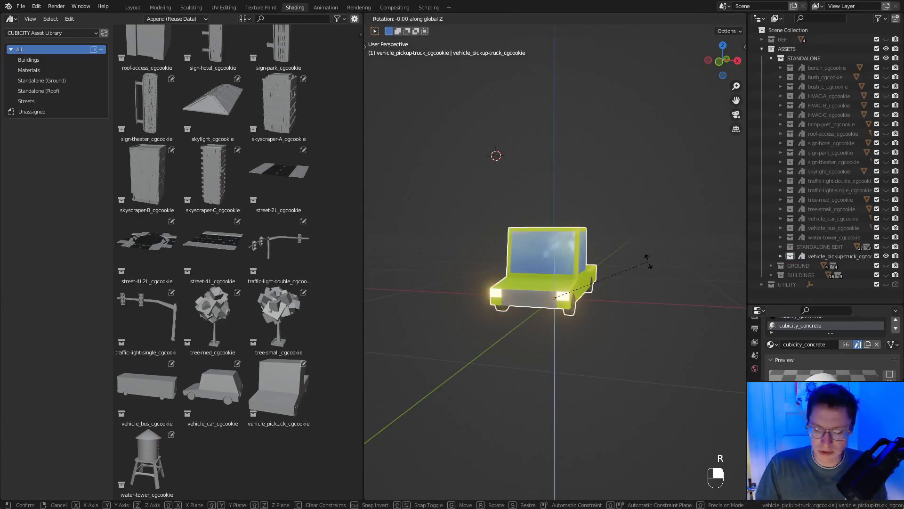
type("z-90")
left_click(647, 260)
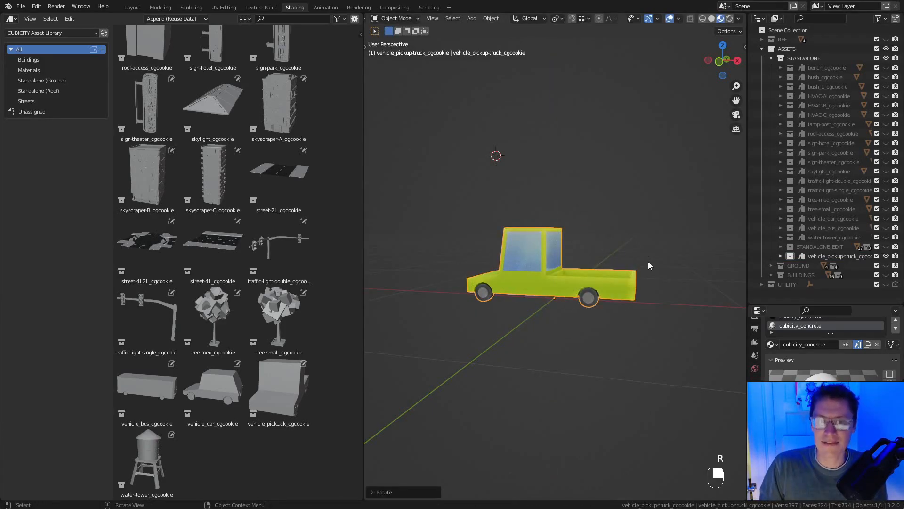
Regenerate the preview thumbnail of the pickup truck asset.
left_click(270, 387)
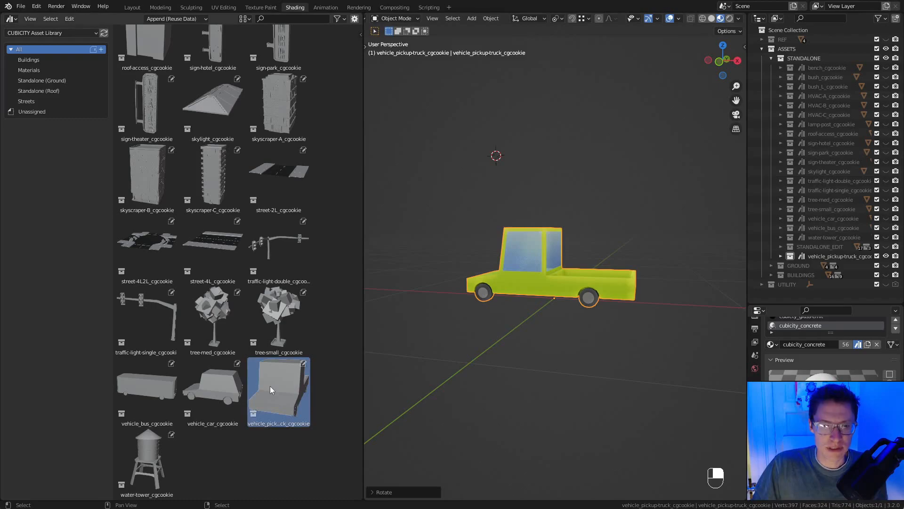
key("n")
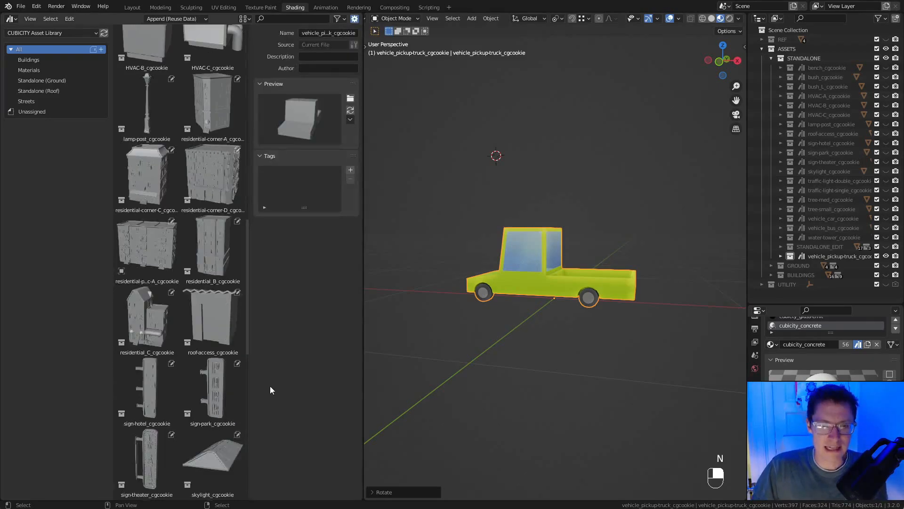
left_click(350, 111)
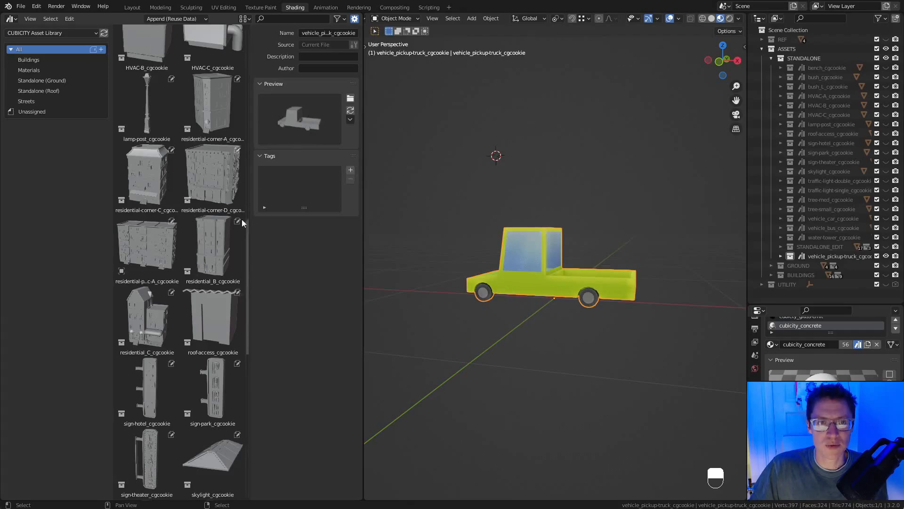
key("n")
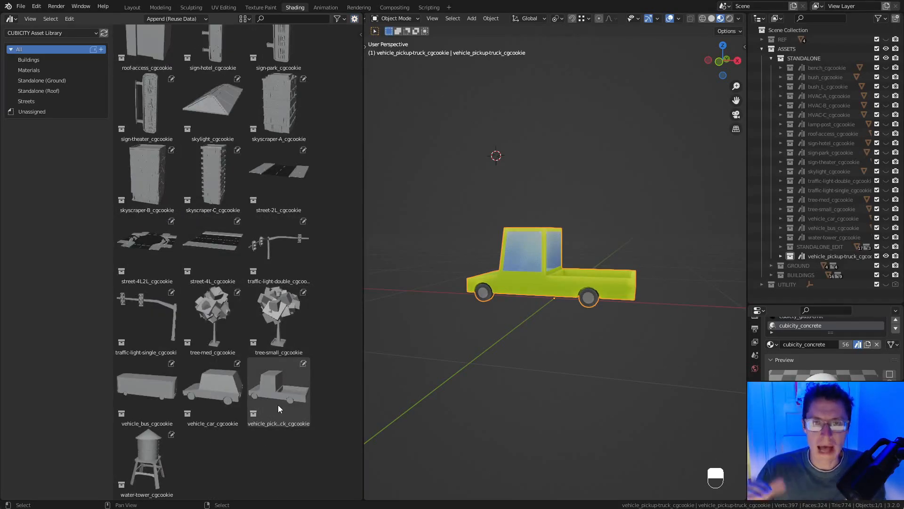
Hide the STANDALONE collection, show the BUILDINGS collection, and select the residential corner building with yellow awnings.
middle_click_drag(637, 273, 648, 254)
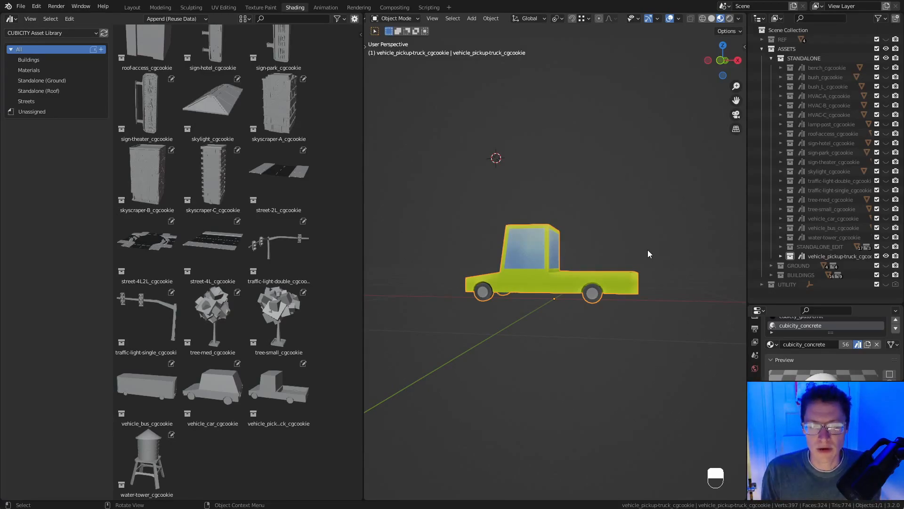
middle_click_drag(644, 246, 633, 275)
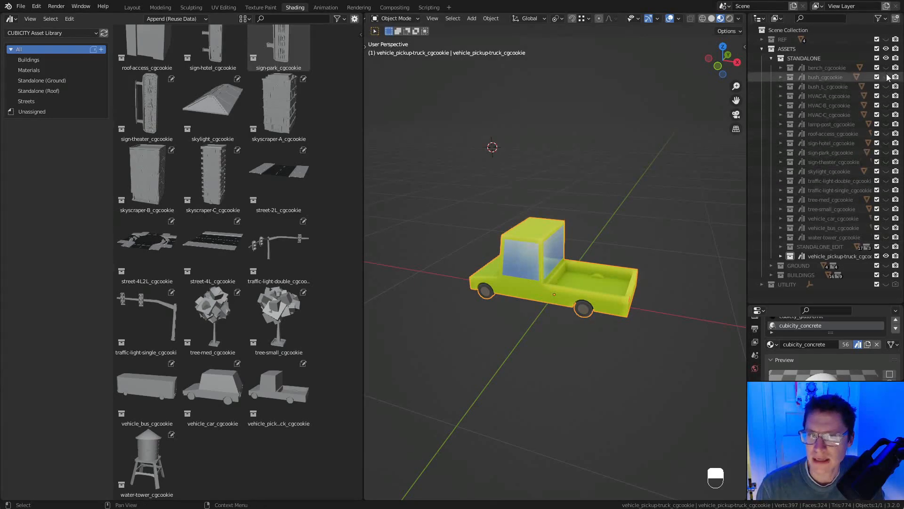
left_click(886, 58)
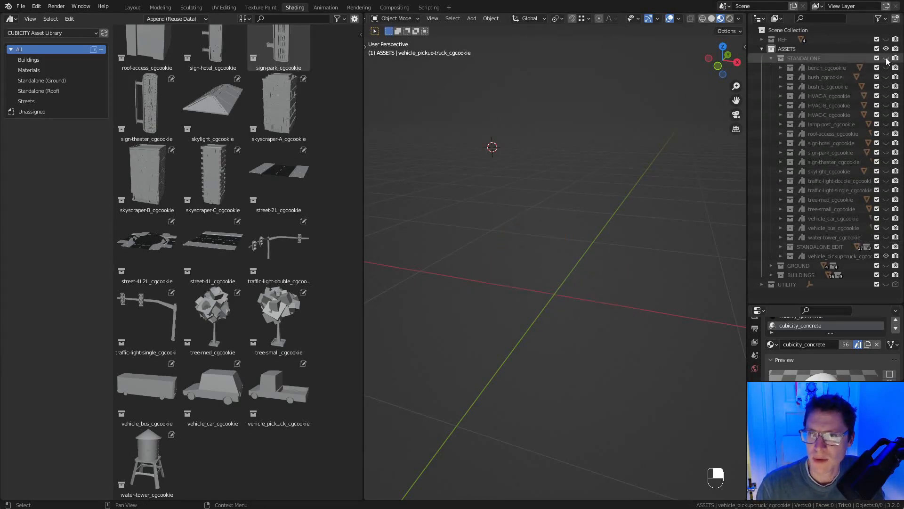
left_click(887, 275)
middle_click_drag(563, 185, 582, 207, "ctrl")
middle_click_drag(478, 177, 600, 125)
left_click(544, 233)
middle_click_drag(587, 168, 637, 219, "shift")
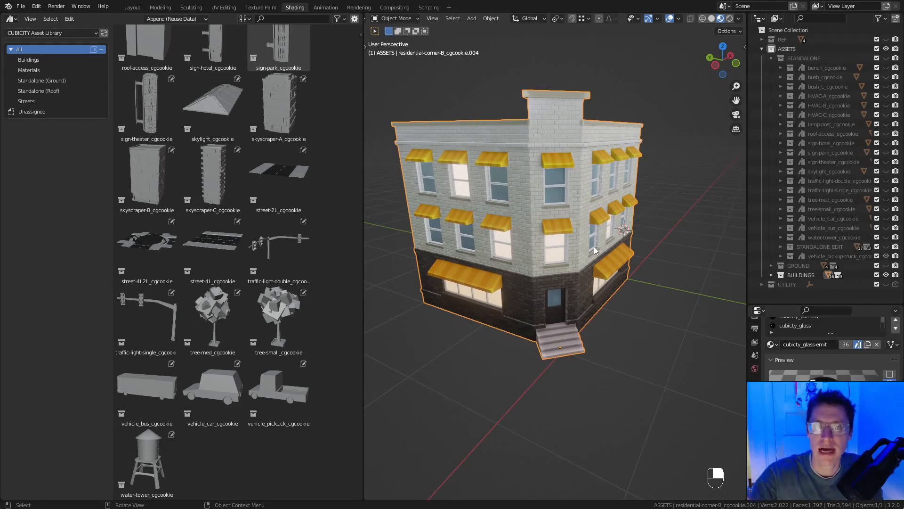
In the corner building's mesh, duplicate the wall corner vertex beside the steps and snap the copy along Y to the opposite wall corner.
middle_click_drag(594, 250, 561, 131)
middle_click_drag(598, 311, 570, 212)
scroll(579, 247, "up", 2)
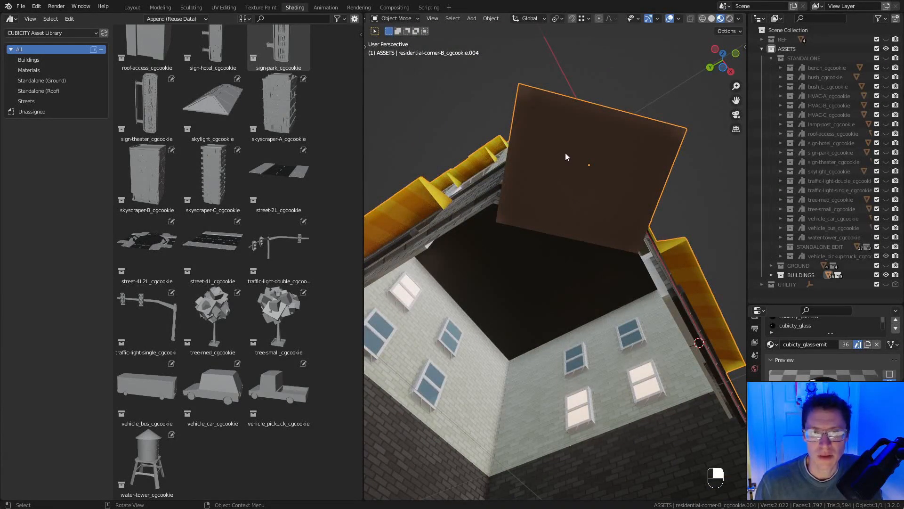
key("Tab")
middle_click_drag(561, 171, 636, 278, "shift")
key("1")
left_click(543, 221)
middle_click_drag(608, 212, 574, 243, "ctrl")
middle_click_drag(574, 243, 552, 246, "shift")
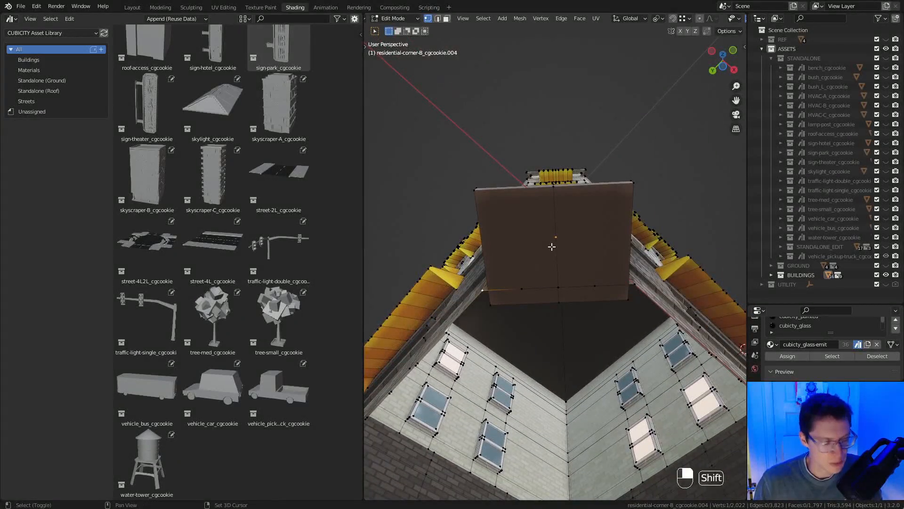
key("shift+d")
middle_click(579, 225)
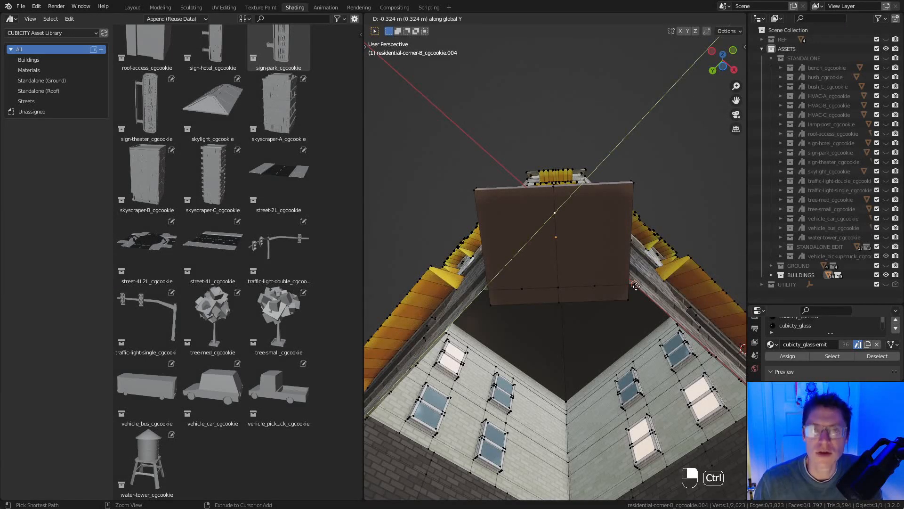
left_click(635, 286, "ctrl")
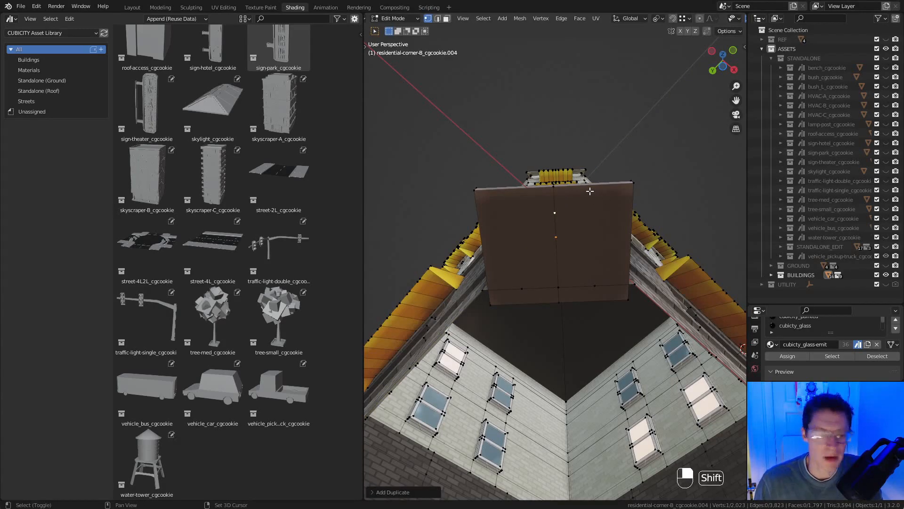
Snap the 3D cursor to the duplicated vertex, delete that helper vertex, and return to Object Mode.
key("shift+s")
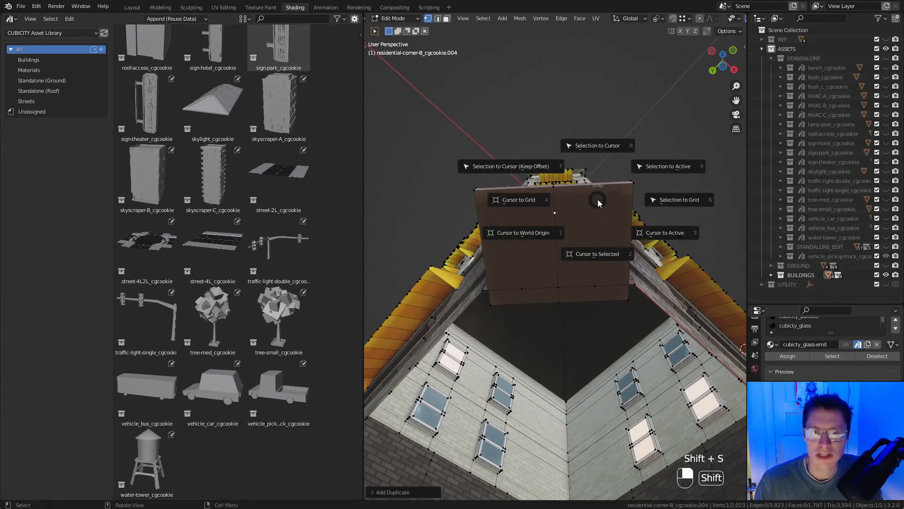
left_click(607, 250)
key("x")
left_click(617, 229)
key("Tab")
Set the corner building's origin to the 3D cursor and clear the object's location.
middle_click_drag(645, 253, 598, 303)
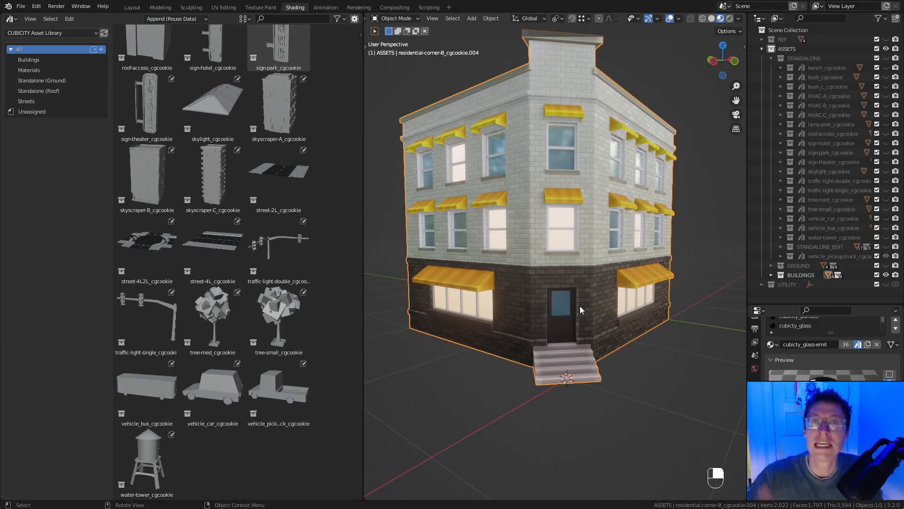
middle_click_drag(592, 276, 589, 306, "ctrl")
left_click(491, 18)
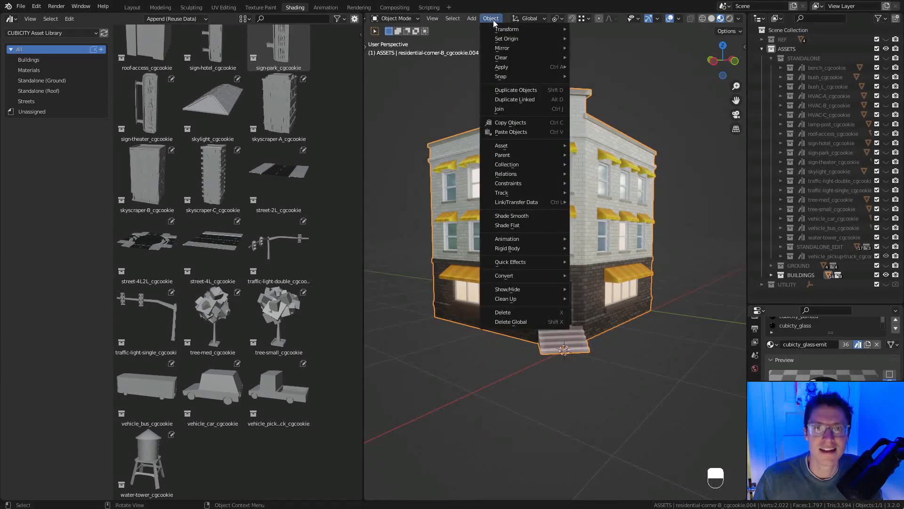
mouse_move(541, 39)
left_click(613, 59)
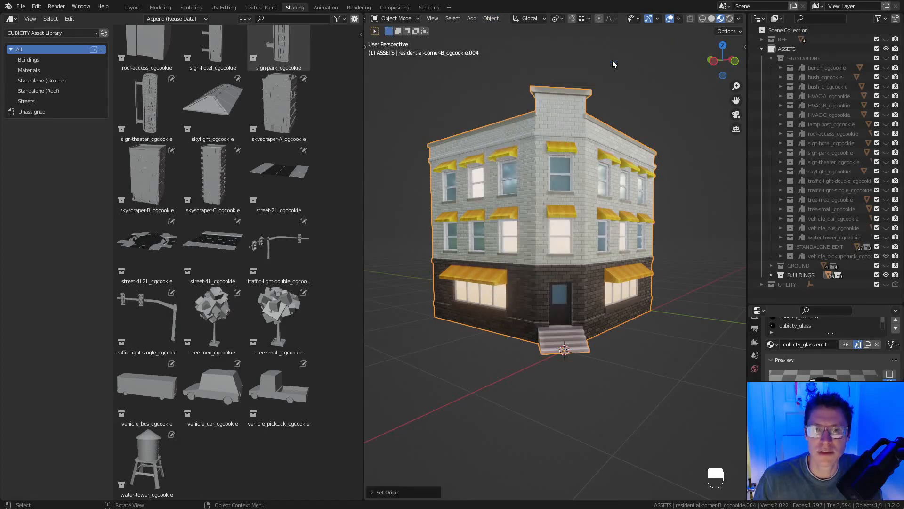
key("alt+g")
middle_click_drag(685, 241, 541, 257, "ctrl")
middle_click_drag(721, 236, 618, 224, "shift")
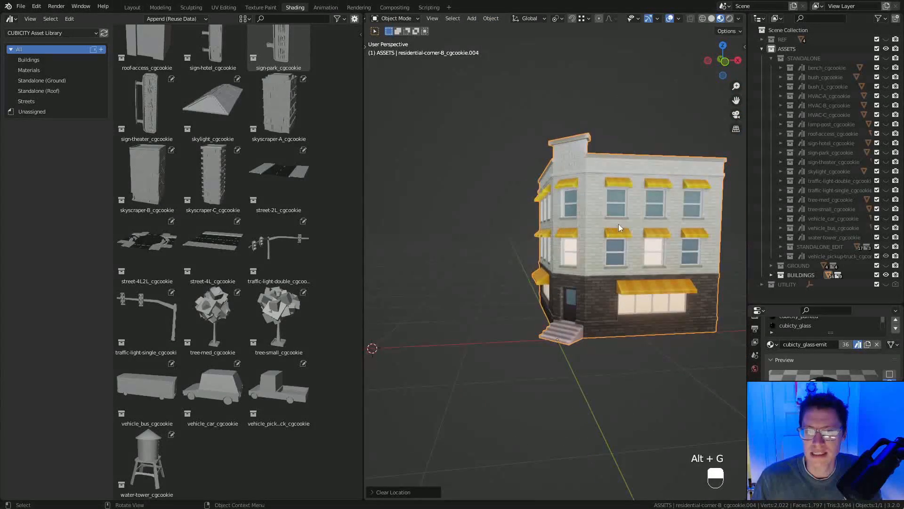
Expand the BUILDINGS collection and copy the name of its residential-corner-B_cgcookie.004 object.
left_click(771, 277)
scroll(800, 236, "down", 5)
double_click(824, 275)
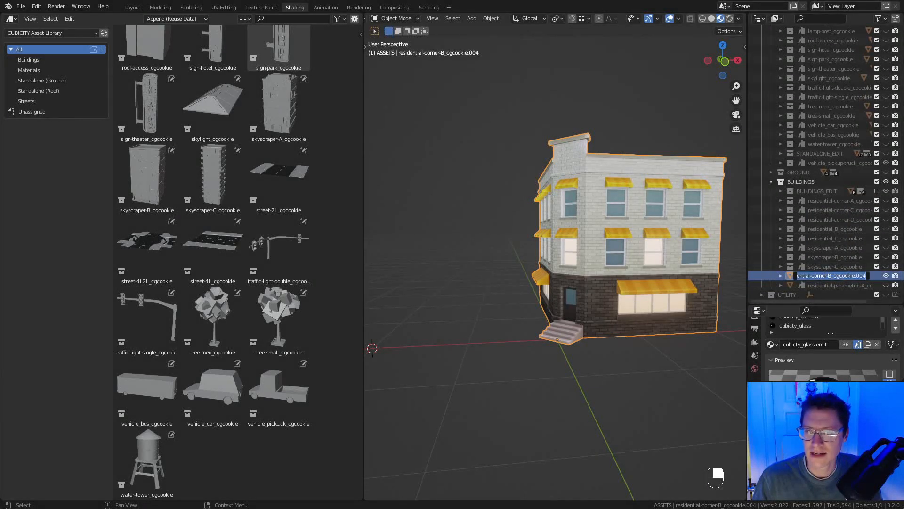
key("ctrl+c")
key("Escape")
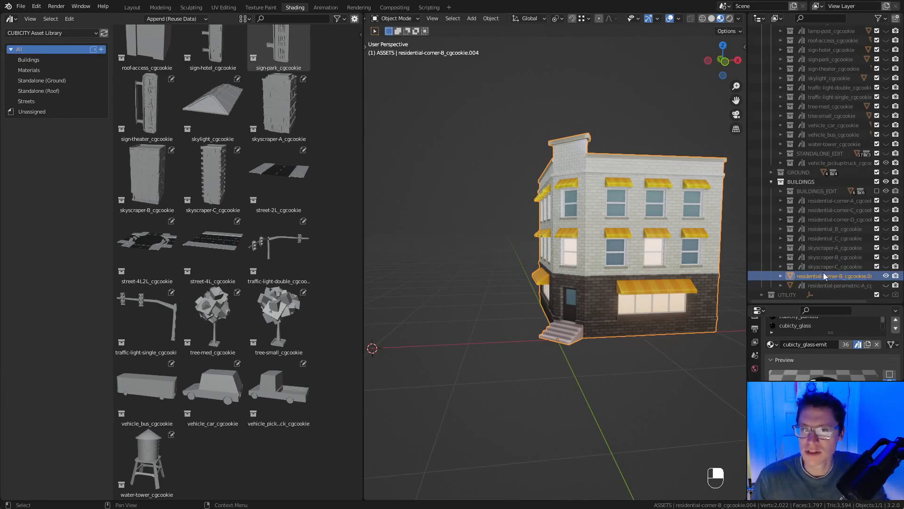
Create a collection inside BUILDINGS named residential-corner-B_cgcookie.004 and move the corner building object into it.
left_click(809, 185)
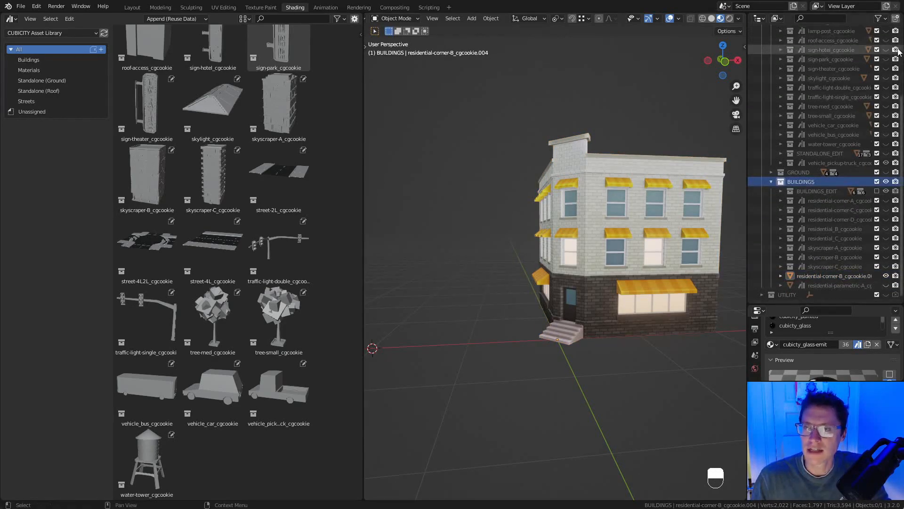
left_click(896, 19)
scroll(812, 235, "down", 1)
double_click(812, 267)
key("ctrl+v")
key("Return")
left_click_drag(812, 277, 811, 267)
scroll(786, 272, "up", 1)
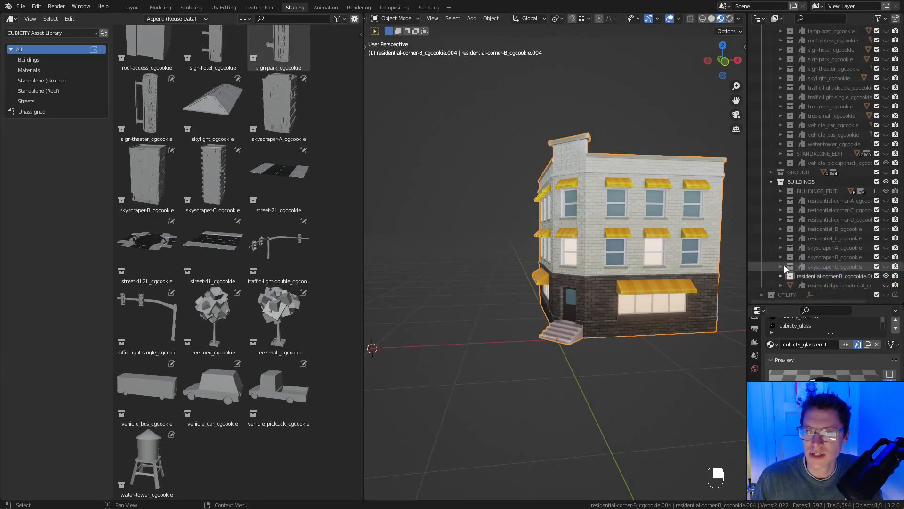
Mark the residential-corner-B_cgcookie.004 collection as an asset and locate its thumbnail in the asset library.
right_click(812, 276)
left_click(798, 280)
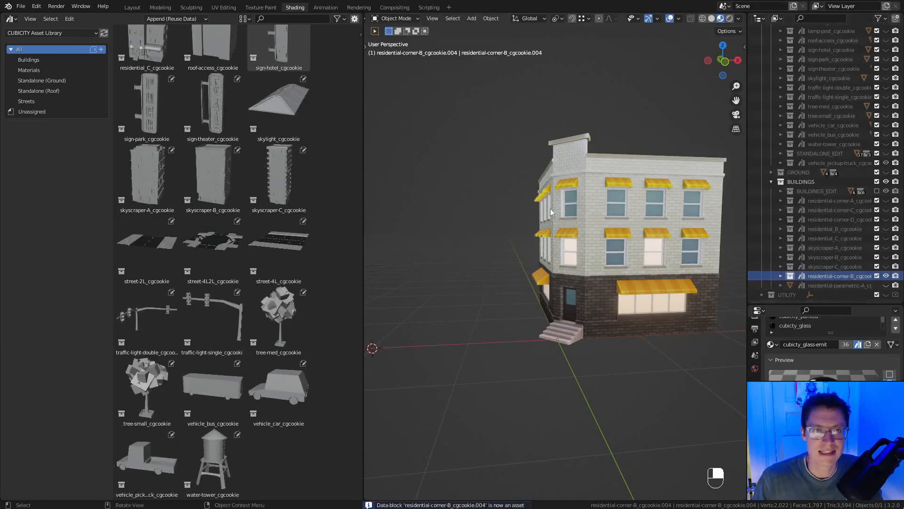
scroll(230, 141, "down", 2)
scroll(229, 142, "up", 4)
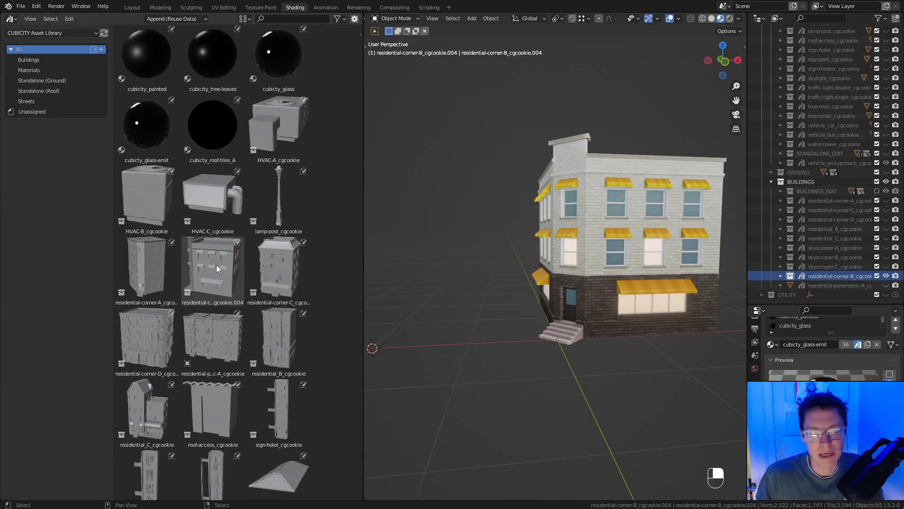
Rotate the corner building 90° about the global Z axis.
left_click(669, 308)
key("r")
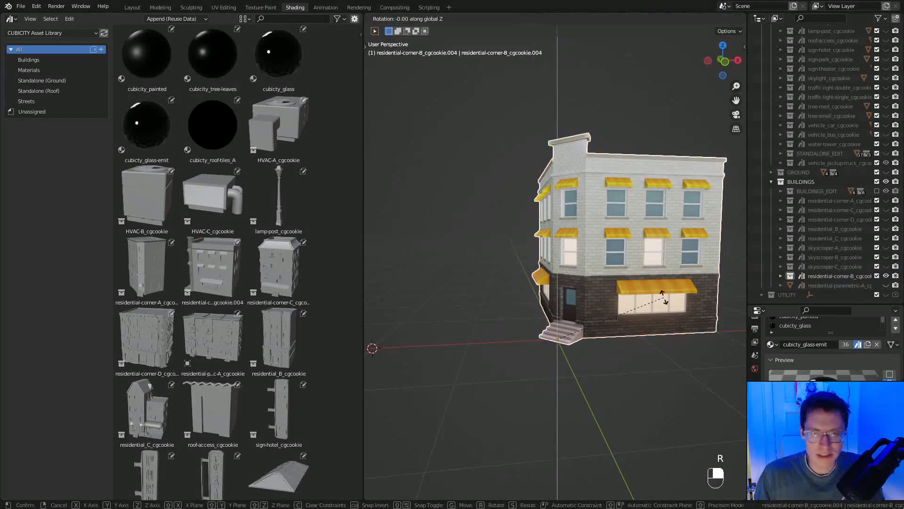
key("9")
key("0")
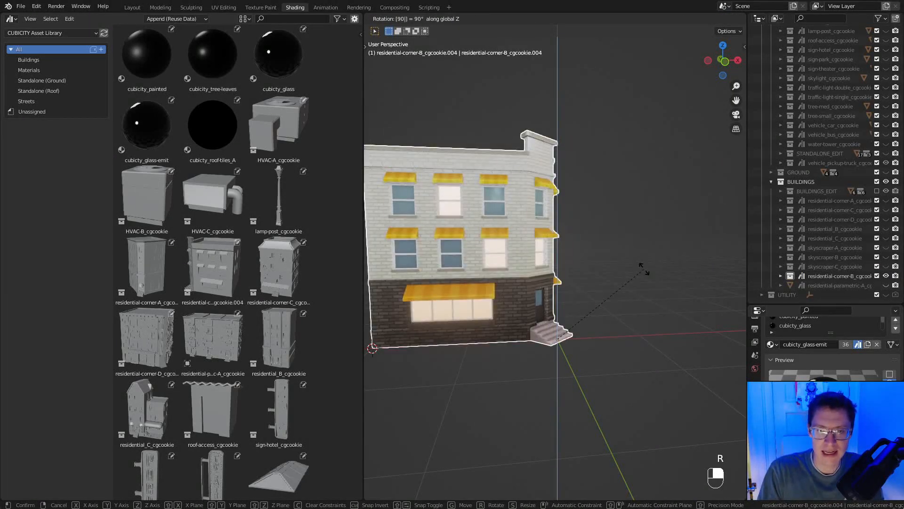
key("Return")
Select the corner building asset and check its preview in the asset details.
left_click(222, 261)
key("n")
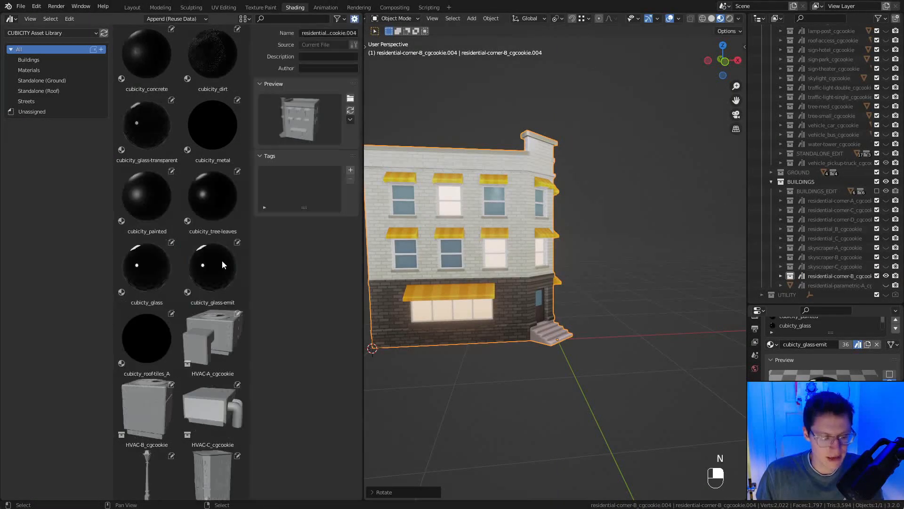
key("n")
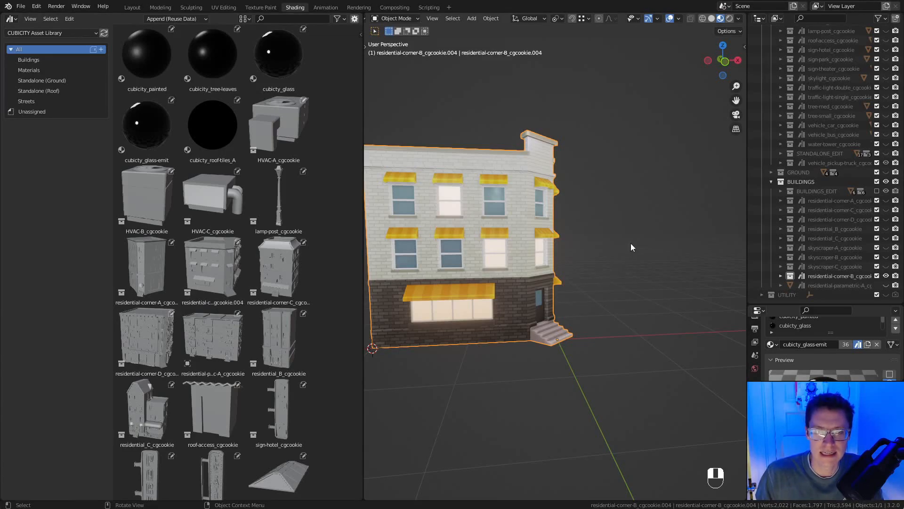
Examine the rotated corner building's entrance corner, facades and overall orientation from several angles.
middle_click_drag(621, 238, 455, 223, "ctrl")
middle_click_drag(455, 224, 544, 278, "shift")
middle_click_drag(544, 278, 609, 235, "ctrl")
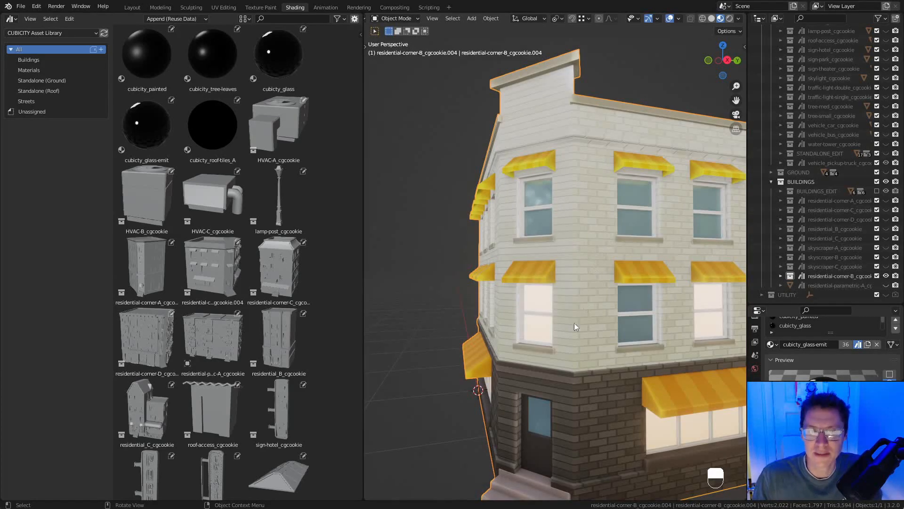
middle_click_drag(570, 307, 540, 270, "ctrl")
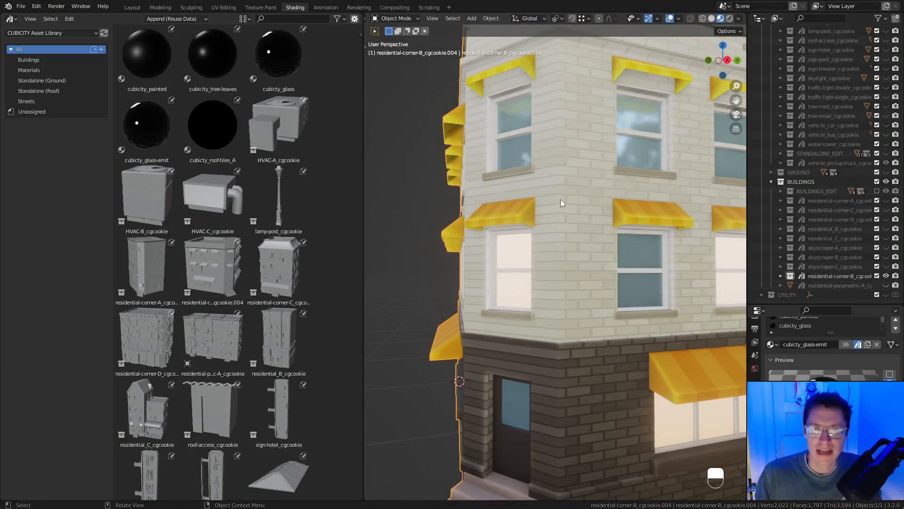
middle_click_drag(560, 203, 633, 173)
middle_click_drag(541, 235, 532, 292, "ctrl")
middle_click_drag(471, 202, 527, 235, "shift")
middle_click_drag(528, 236, 581, 258)
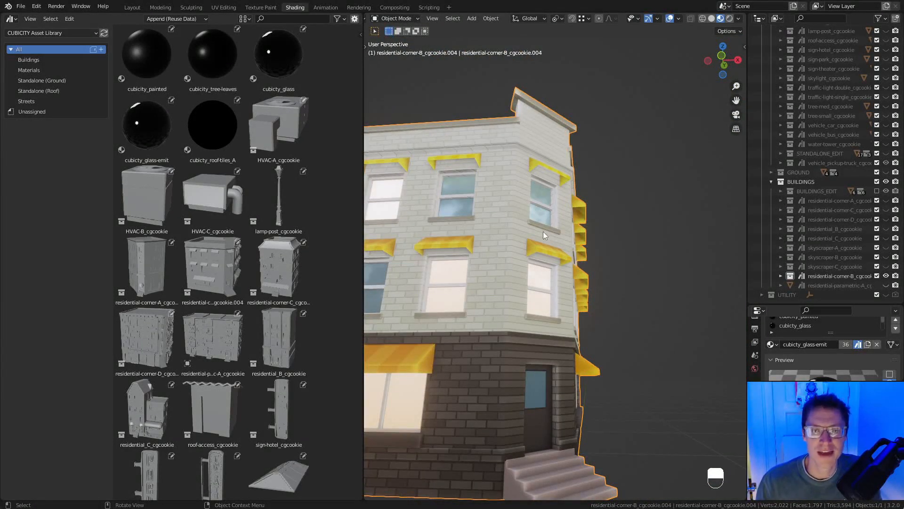
middle_click_drag(543, 242, 556, 278, "ctrl")
middle_click_drag(626, 264, 614, 291)
middle_click_drag(625, 221, 625, 243, "ctrl")
Undo the building's 90° rotation and redo it to compare the two orientations.
key("ctrl+z")
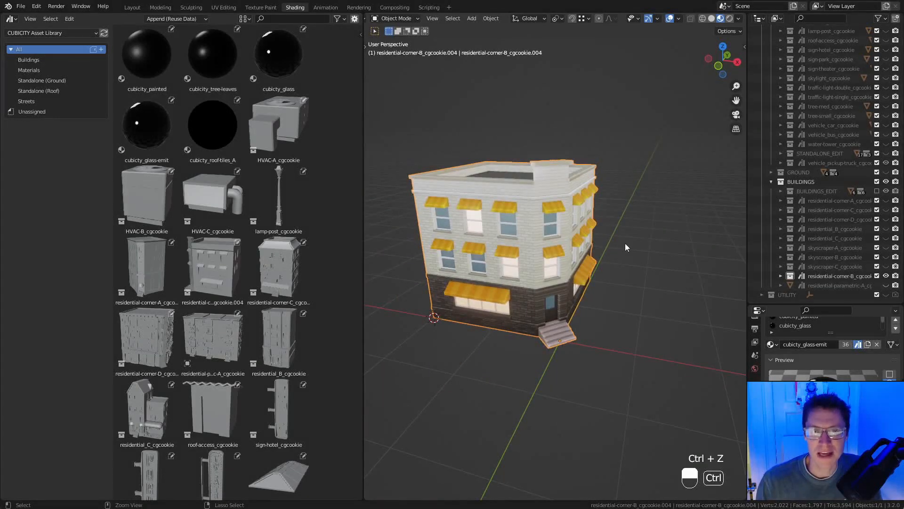
key("ctrl+z")
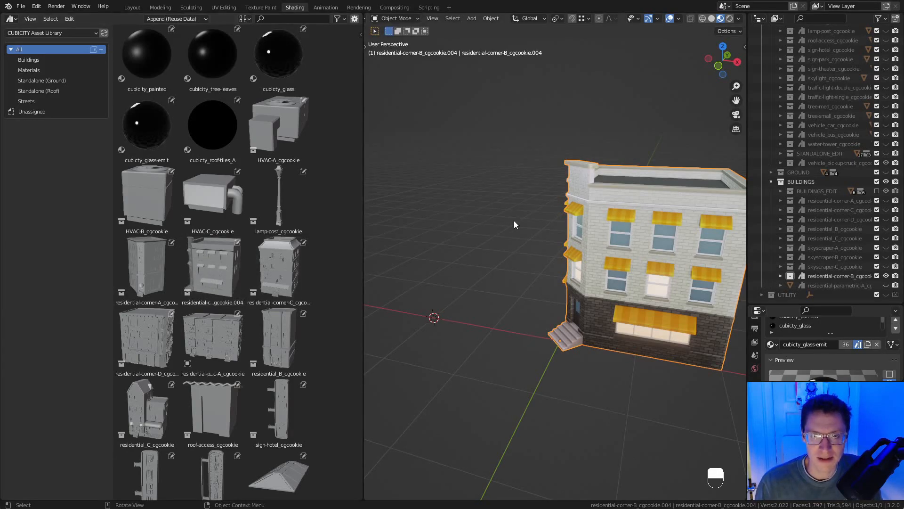
key("ctrl+z")
key("ctrl+shift+z")
key("ctrl+shift+z")
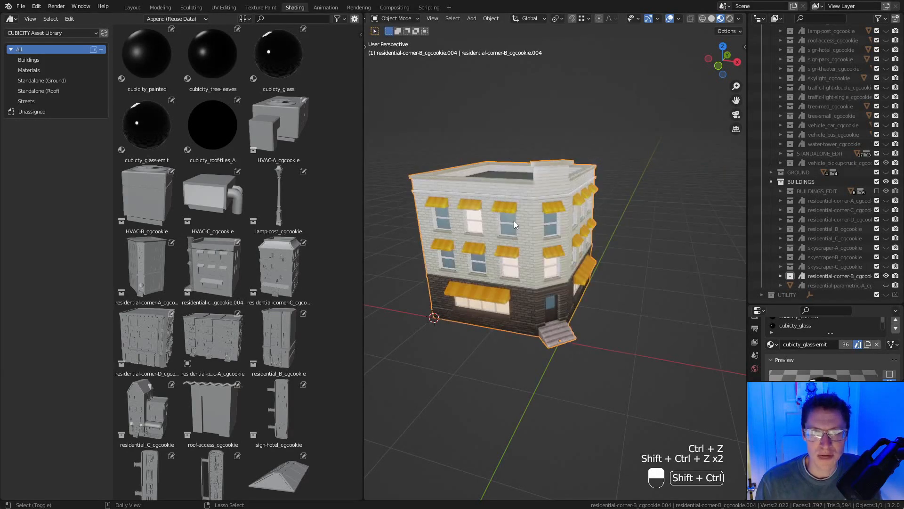
key("ctrl+shift+z")
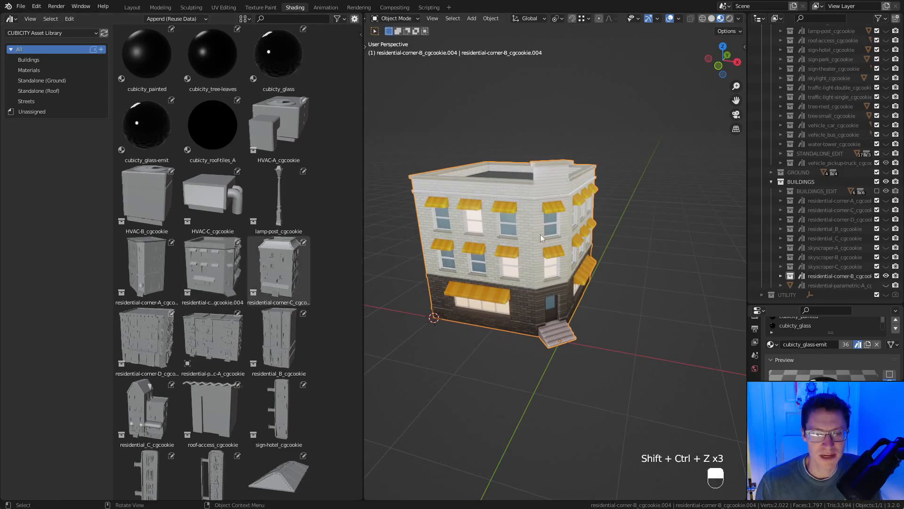
Rotate the corner building 90° back about the global Z axis and inspect its entrance corner.
type("r")
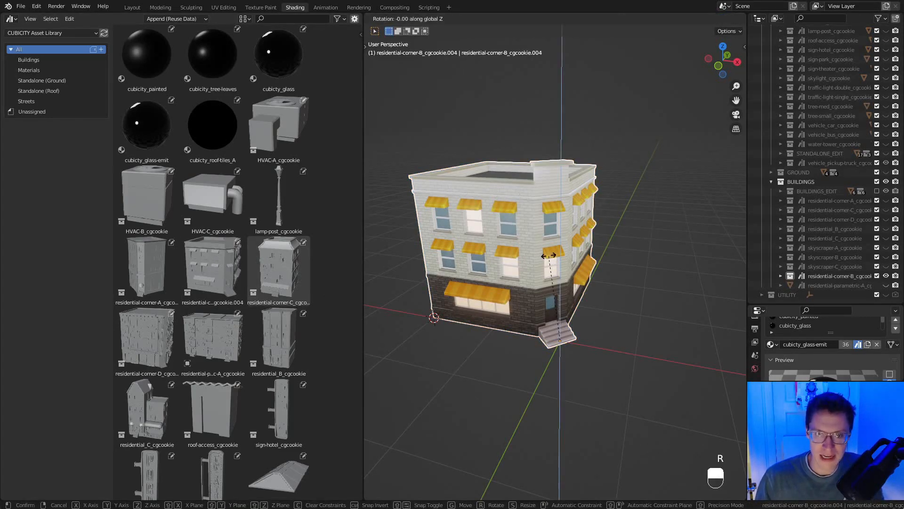
type("z90")
key("Return")
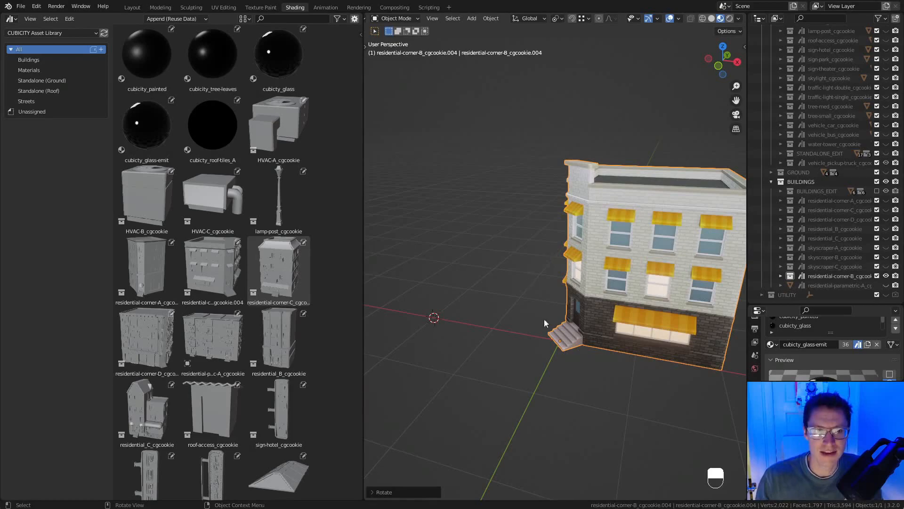
middle_click_drag(528, 262, 607, 277)
middle_click_drag(579, 283, 569, 335, "ctrl")
middle_click_drag(688, 358, 642, 276)
middle_click_drag(659, 324, 515, 377)
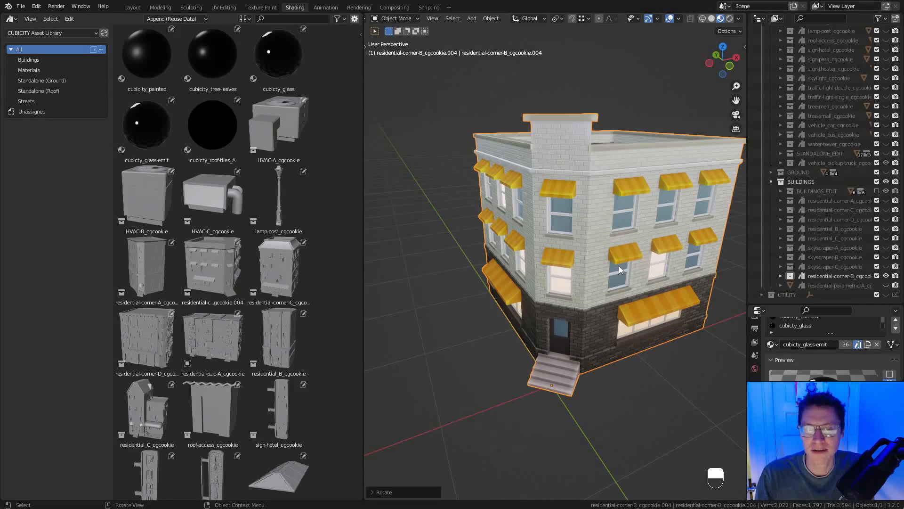
middle_click_drag(620, 269, 620, 239, "ctrl")
key("r")
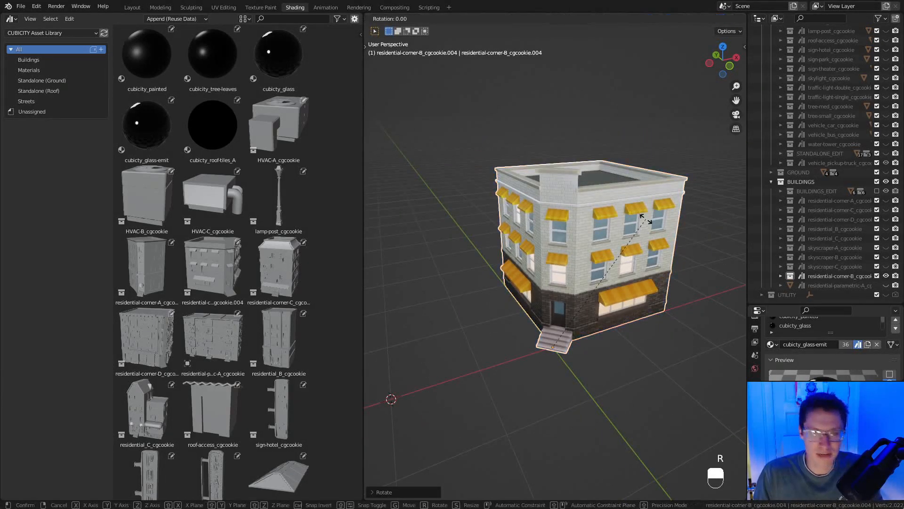
key("z")
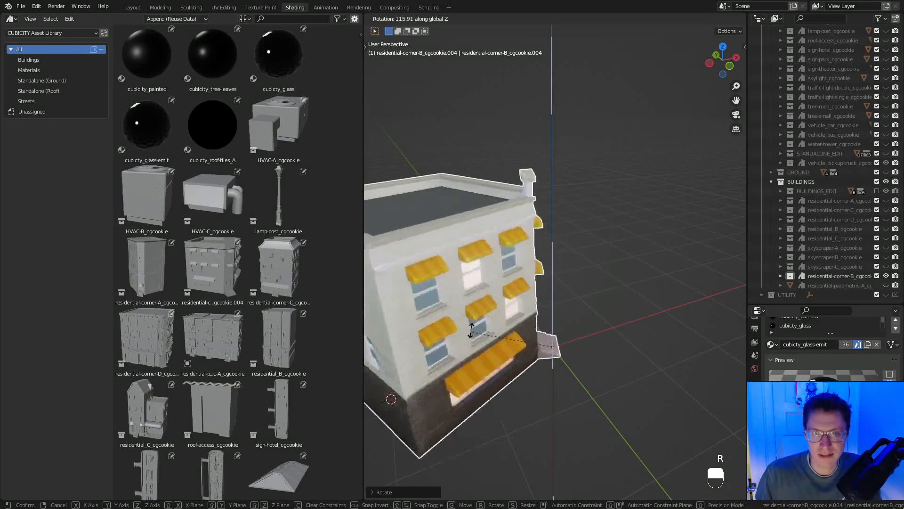
right_click(440, 296)
middle_click_drag(604, 282, 636, 315, "ctrl")
middle_click_drag(647, 314, 578, 256)
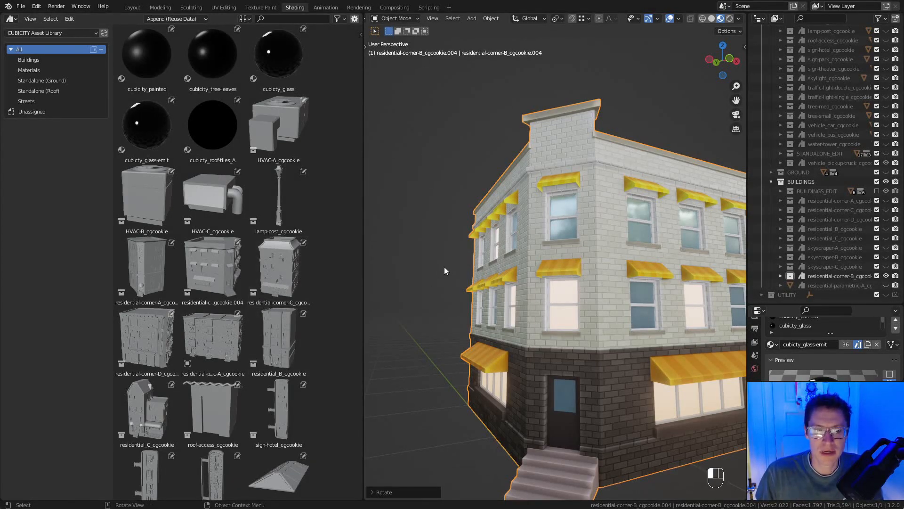
middle_click_drag(445, 270, 555, 468)
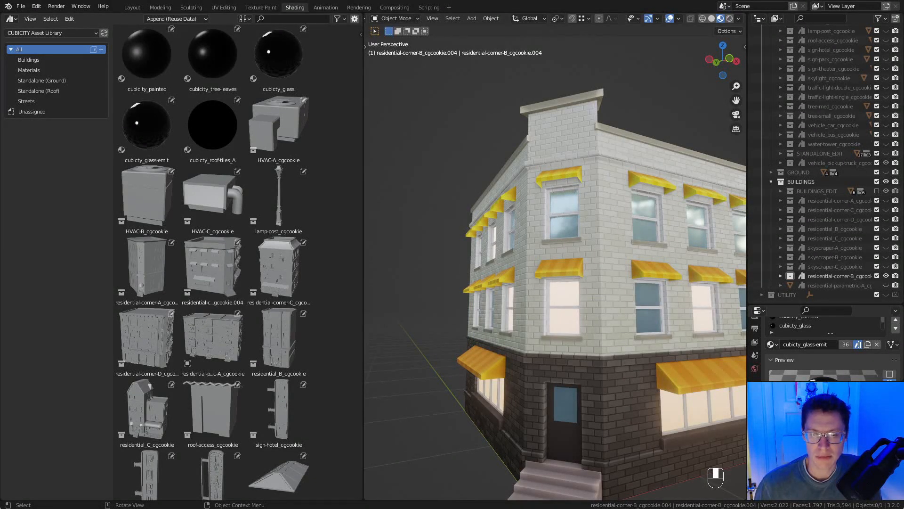
Switch to the Blender manual's Asset Browser page in the web browser and read the Asset Previews section.
key("alt+Tab")
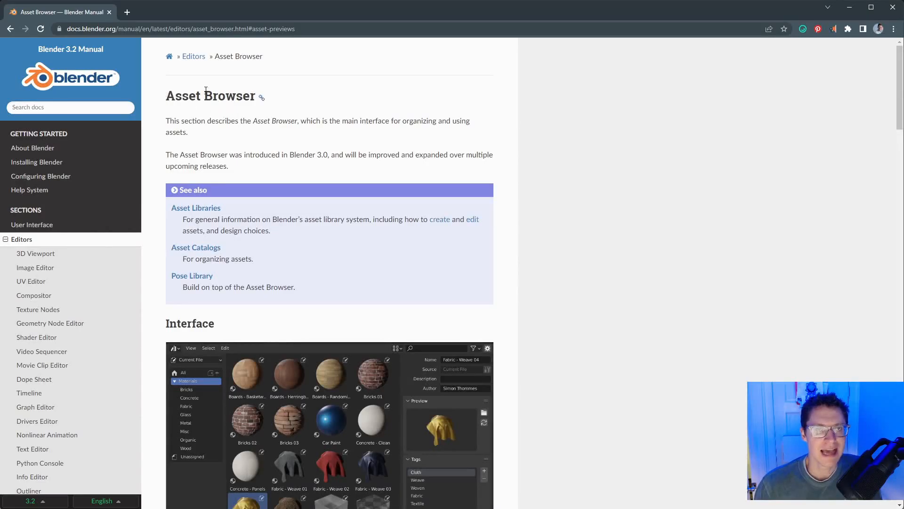
scroll(470, 113, "down", 20)
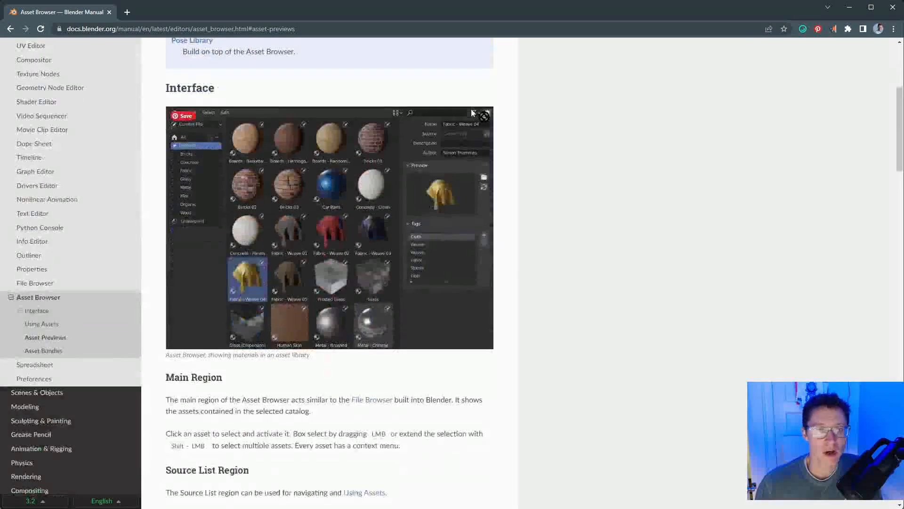
scroll(470, 114, "down", 20)
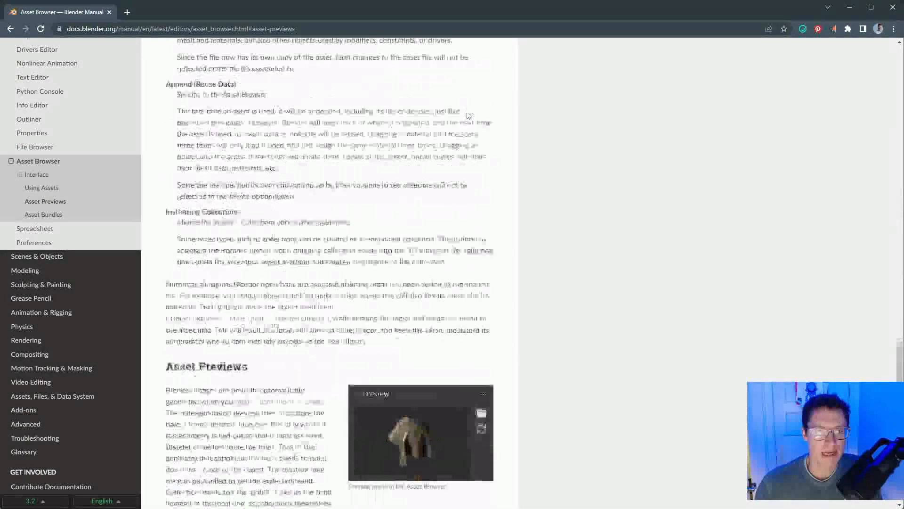
scroll(467, 113, "up", 5)
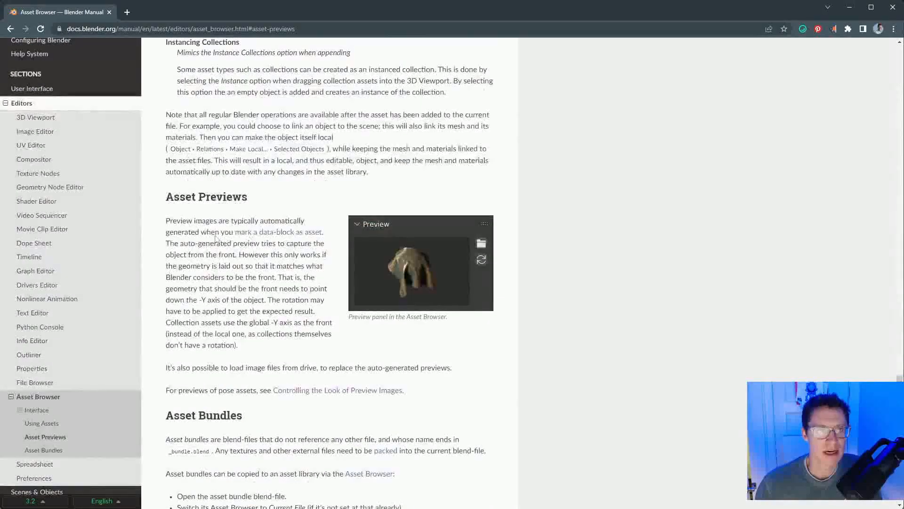
Follow the link to Controlling the Look of Preview Images and read which render engine produces the previews.
left_click(314, 390)
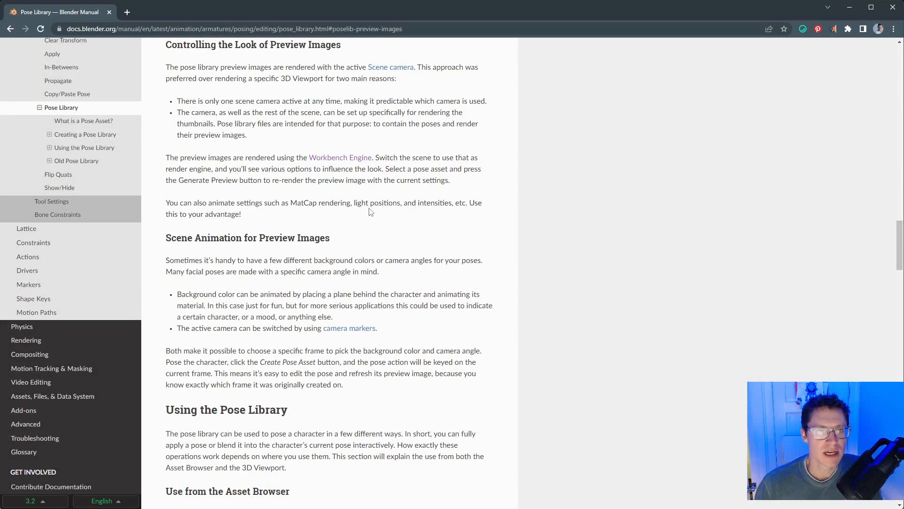
scroll(371, 212, "down", 1)
scroll(283, 207, "up", 2)
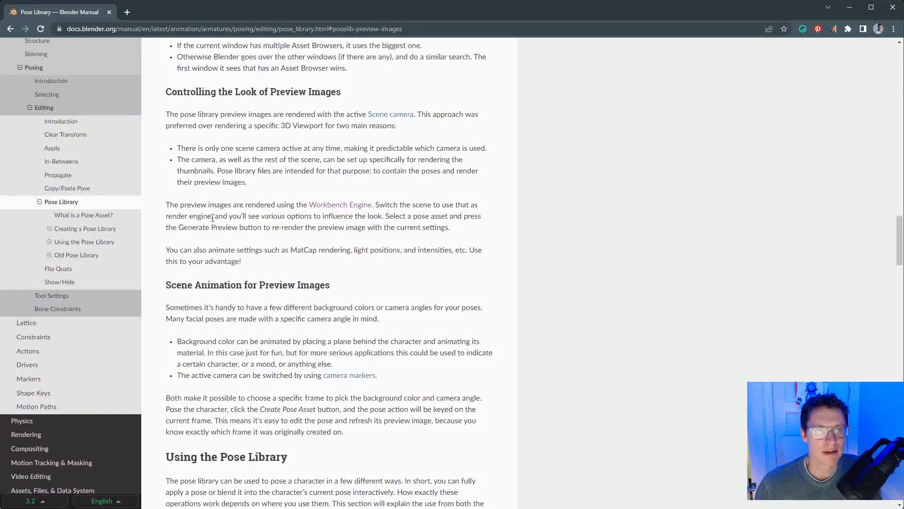
left_click_drag(166, 205, 378, 204)
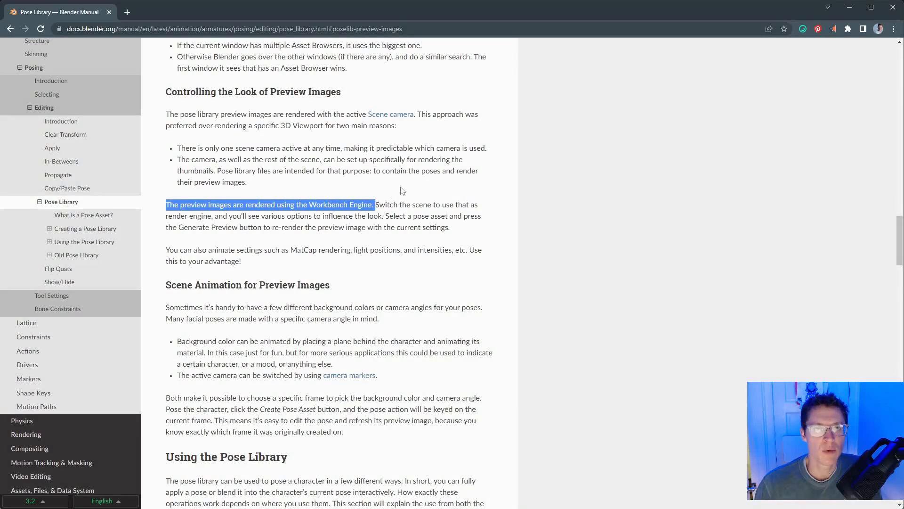
left_click(398, 195)
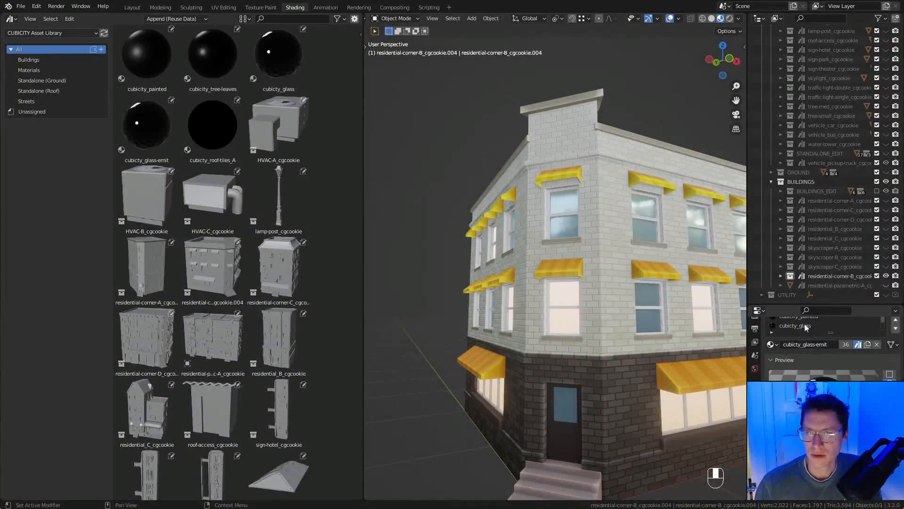
Return to Blender, enlarge the properties editor, and set the scene's render engine to Workbench.
left_click_drag(801, 304, 800, 125)
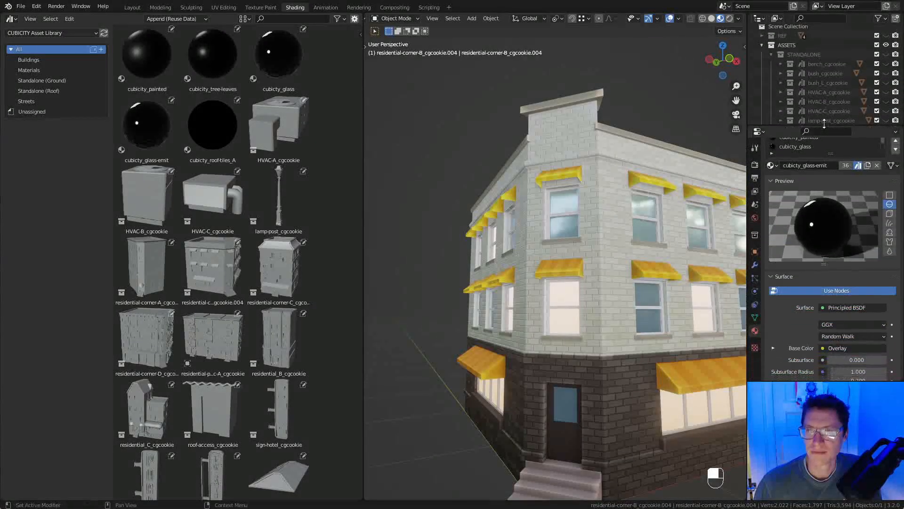
left_click(755, 164)
scroll(811, 158, "up", 3)
left_click(853, 163)
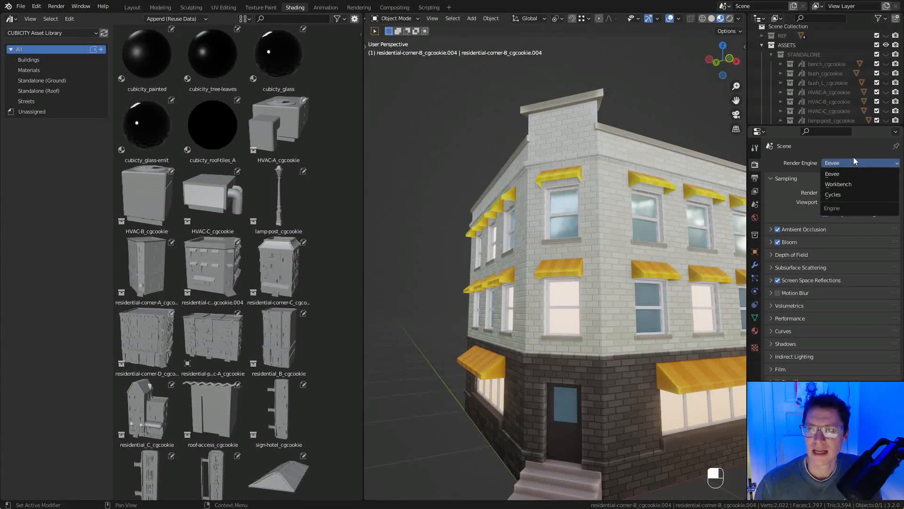
left_click(852, 183)
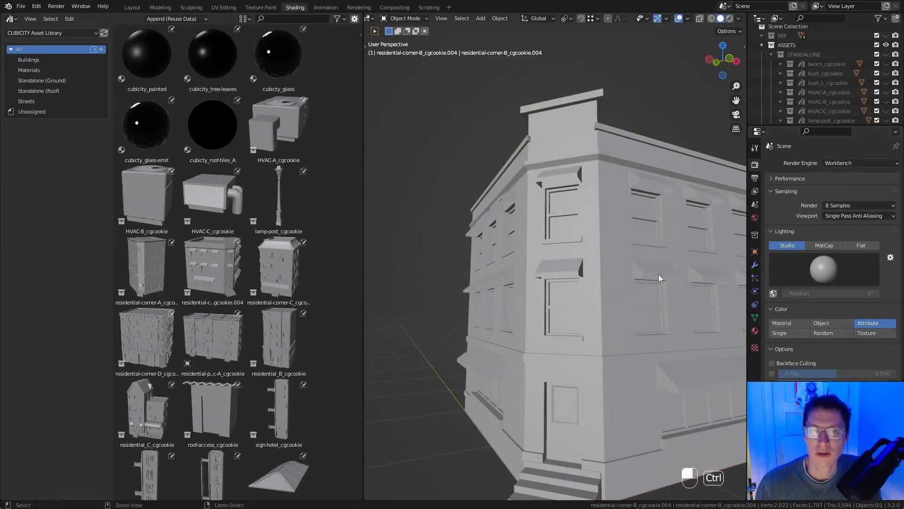
Set the viewport's solid shading color to Attribute to show the corner building in color.
scroll(657, 202, "down", 4)
middle_click_drag(657, 203, 631, 212)
scroll(632, 213, "up", 1)
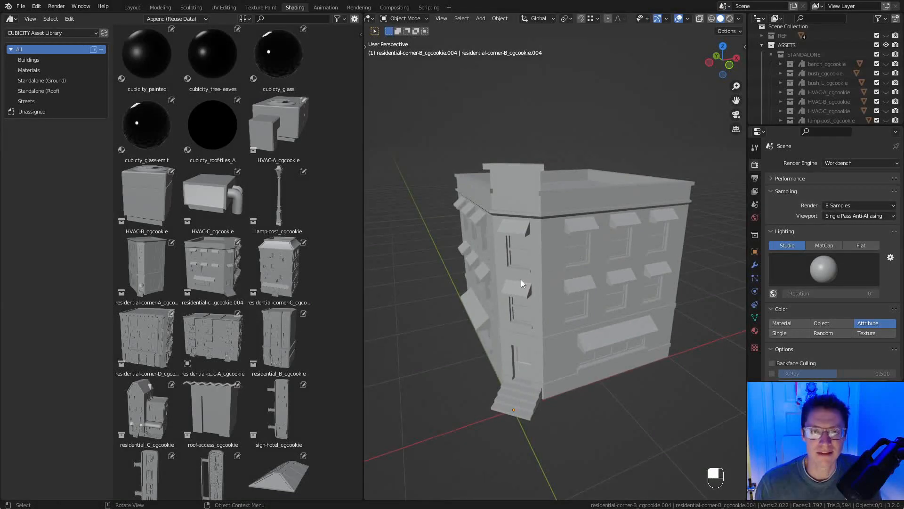
middle_click_drag(539, 256, 617, 233)
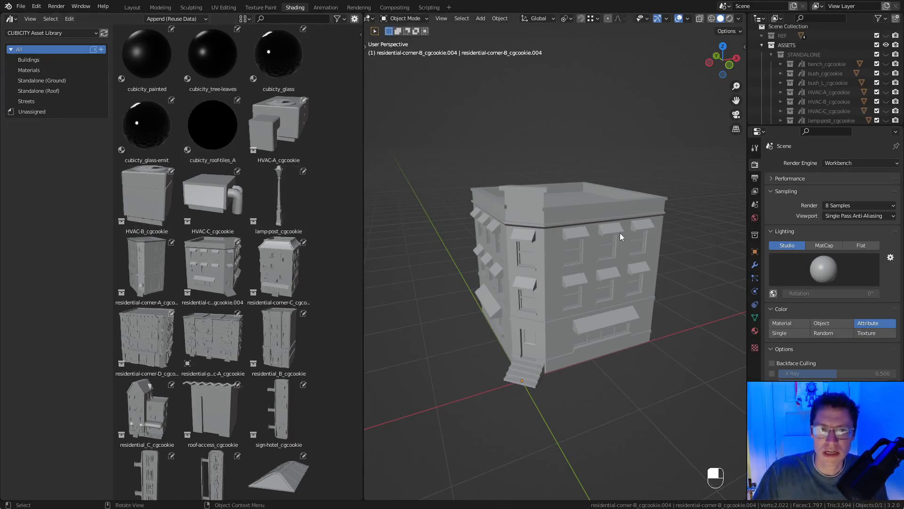
left_click(738, 18)
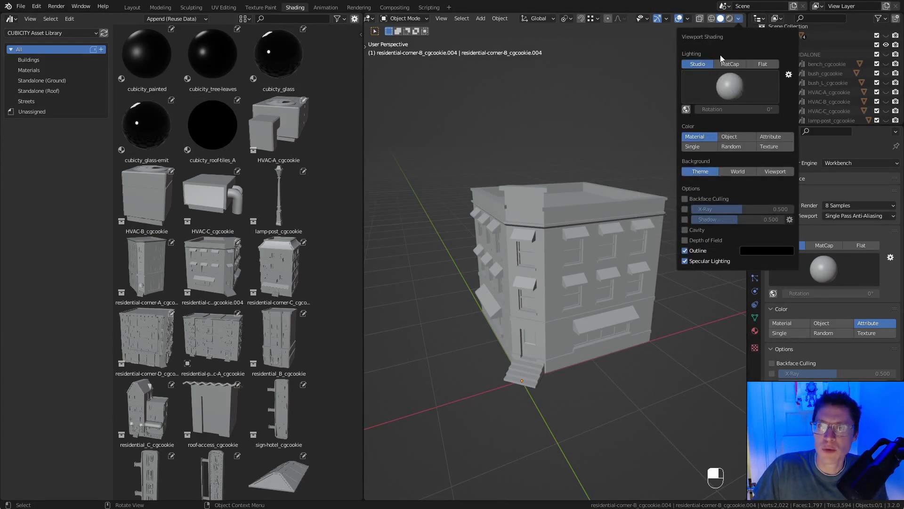
left_click(771, 136)
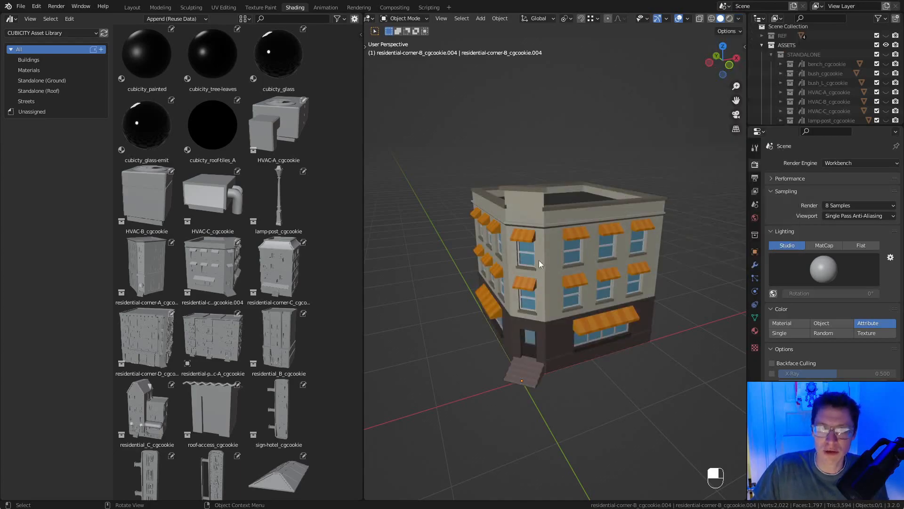
Select the corner building and its residential-corner-B_cgcookie.004 asset, show the asset's details, and regenerate its preview.
left_click(574, 270)
left_click(207, 271)
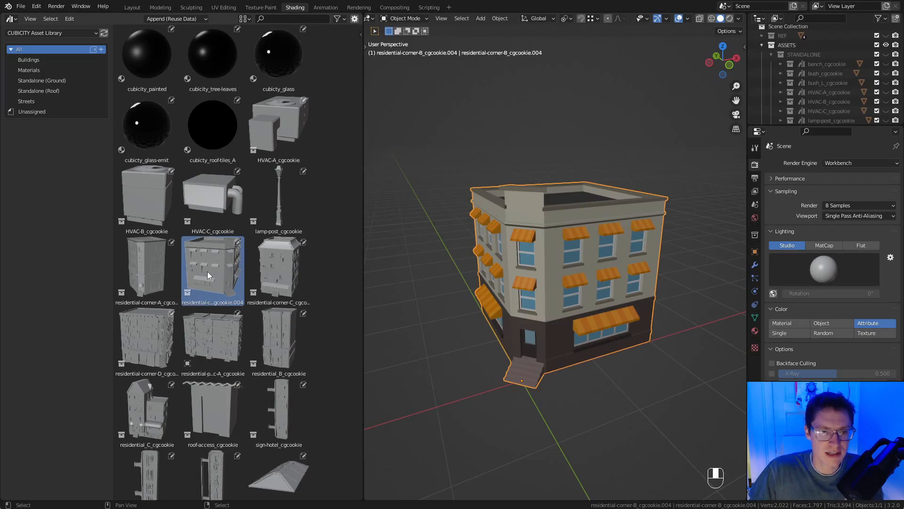
key("n")
scroll(171, 309, "down", 3)
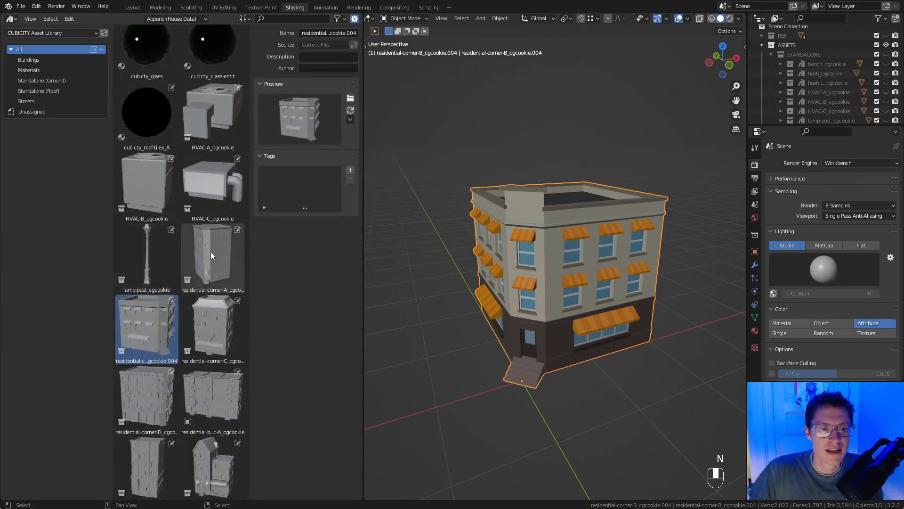
left_click(350, 110)
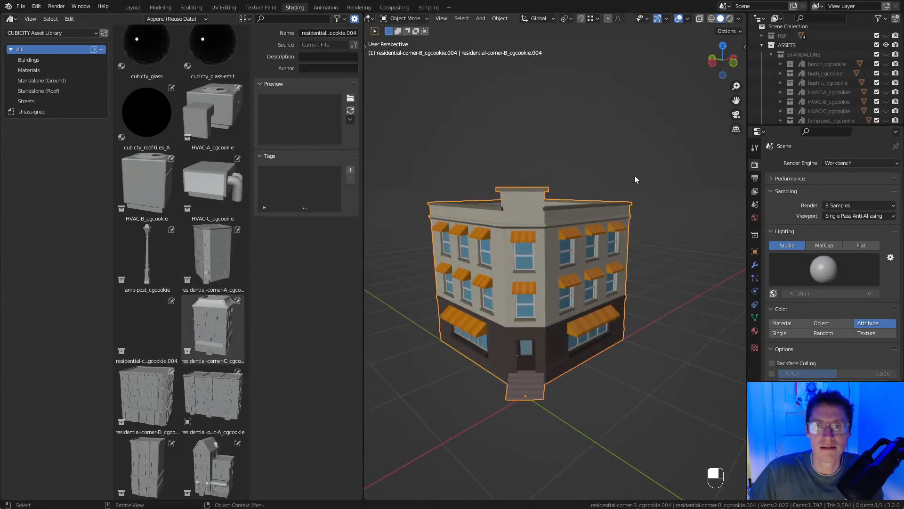
middle_click_drag(635, 179, 621, 182)
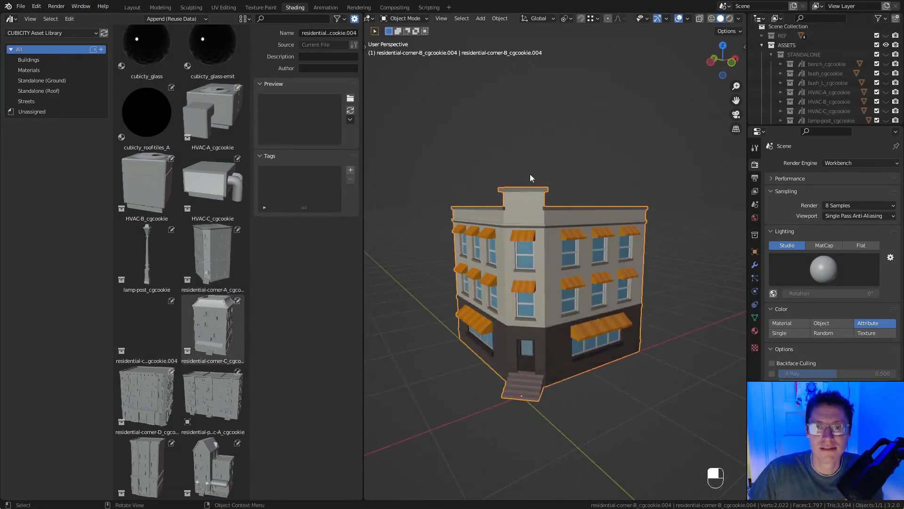
left_click(350, 111)
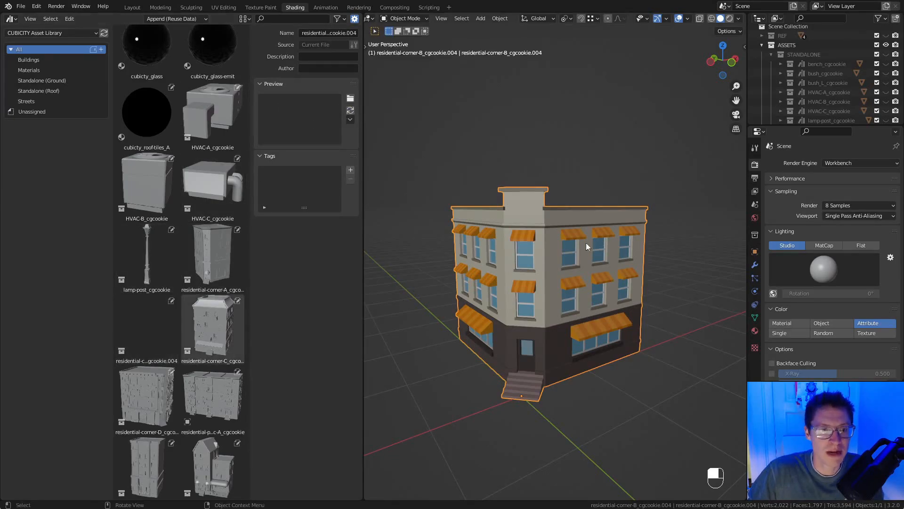
Change the viewport's solid shading color to Object.
middle_click_drag(608, 258, 601, 254)
left_click(739, 19)
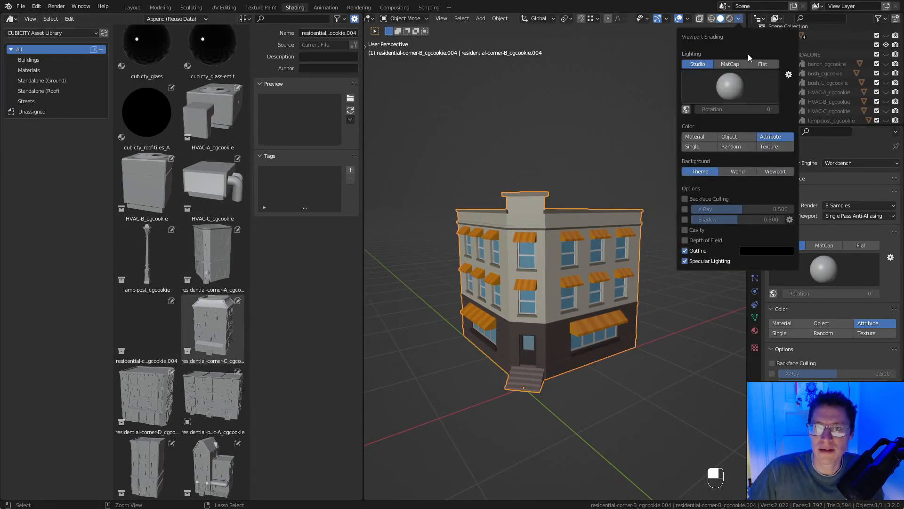
left_click(721, 138)
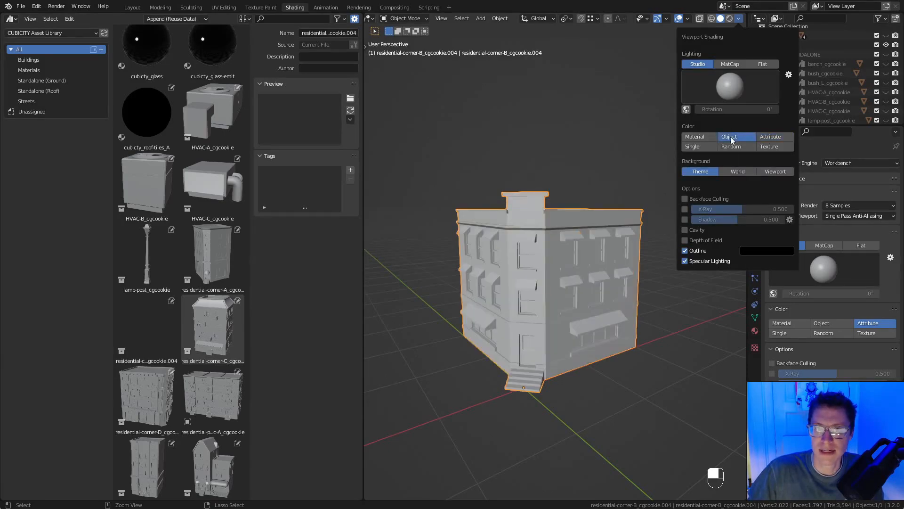
Set the scene's render engine to Eevee and regenerate the corner building asset's preview.
left_click(848, 162)
left_click(843, 173)
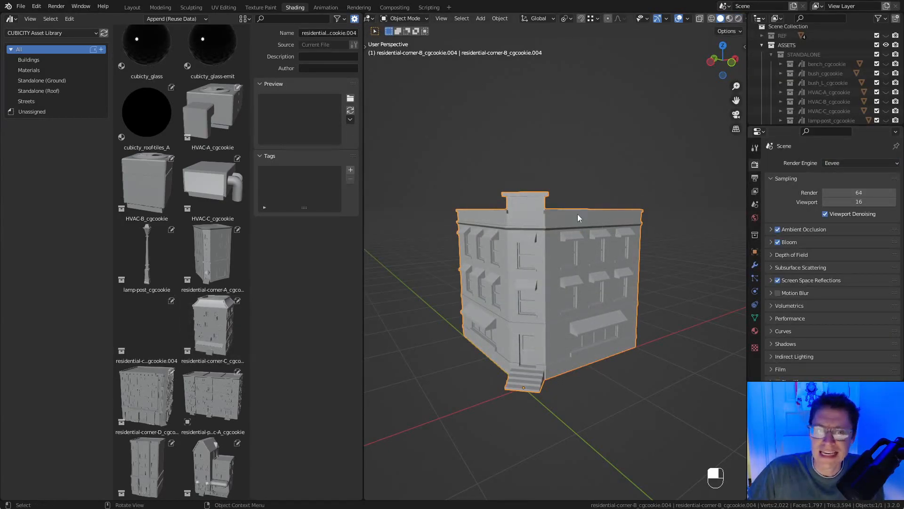
left_click(350, 110)
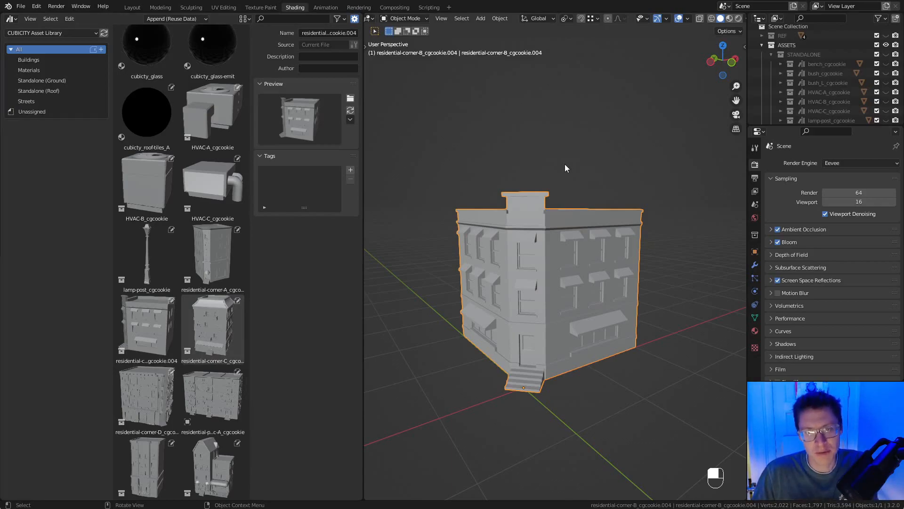
Try the Cavity option of the Workbench render engine and switch the engine back to Eevee.
left_click(848, 163)
left_click(840, 180)
scroll(815, 330, "down", 4)
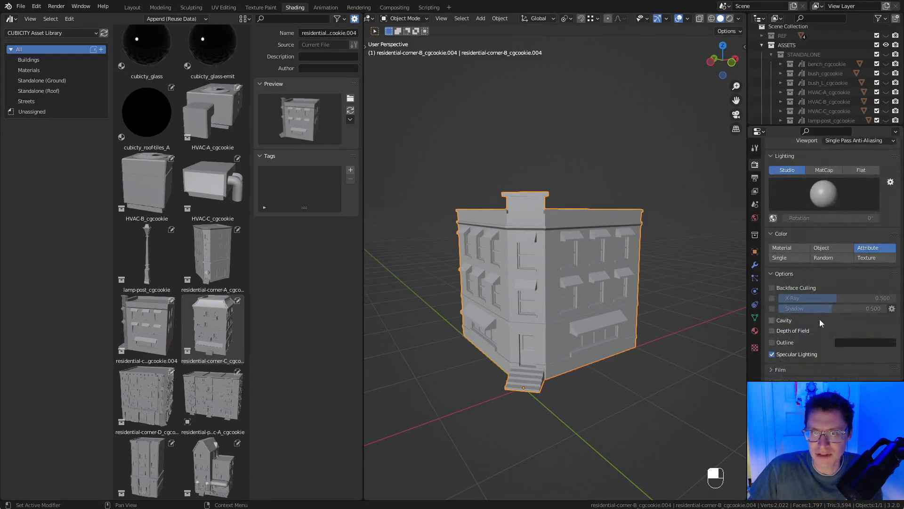
left_click(772, 321)
left_click(773, 321)
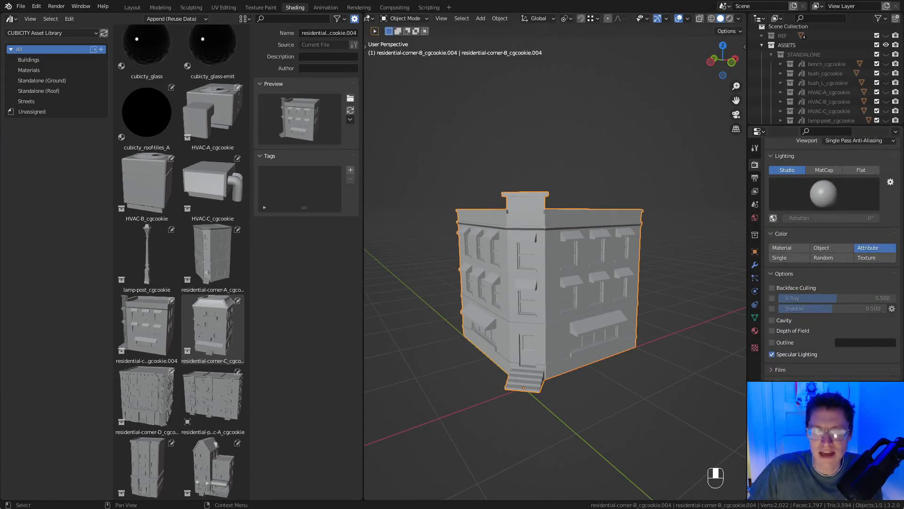
left_click(738, 19)
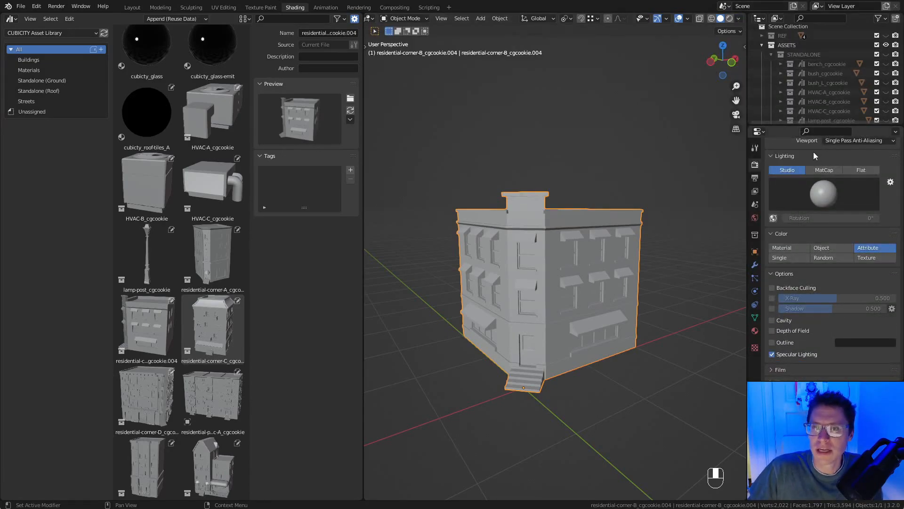
scroll(816, 151, "up", 4)
left_click(831, 163)
left_click(842, 173)
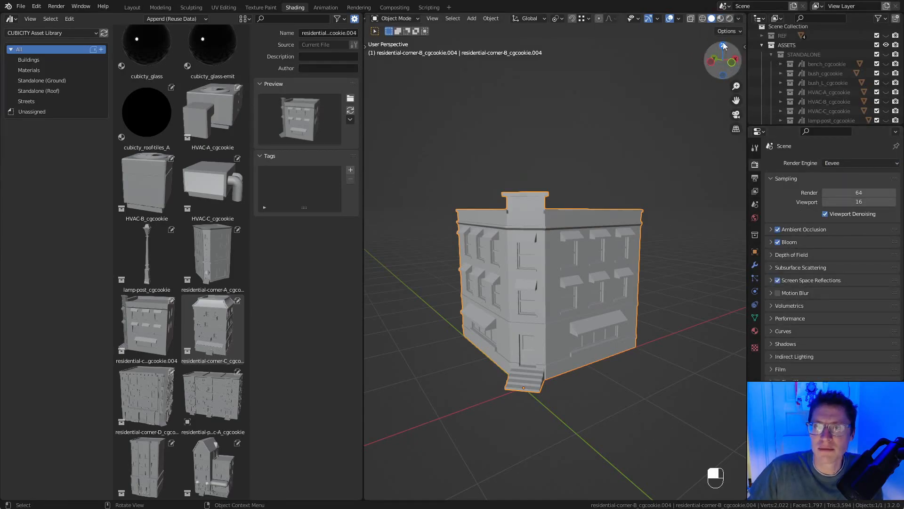
Enable Cavity in the viewport's solid shading and regenerate the corner building asset's preview.
left_click(739, 19)
left_click(685, 230)
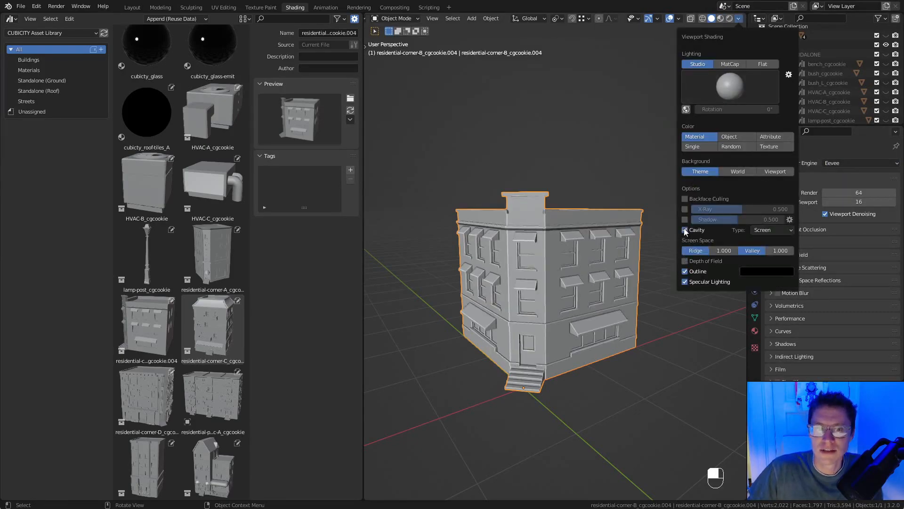
left_click(351, 110)
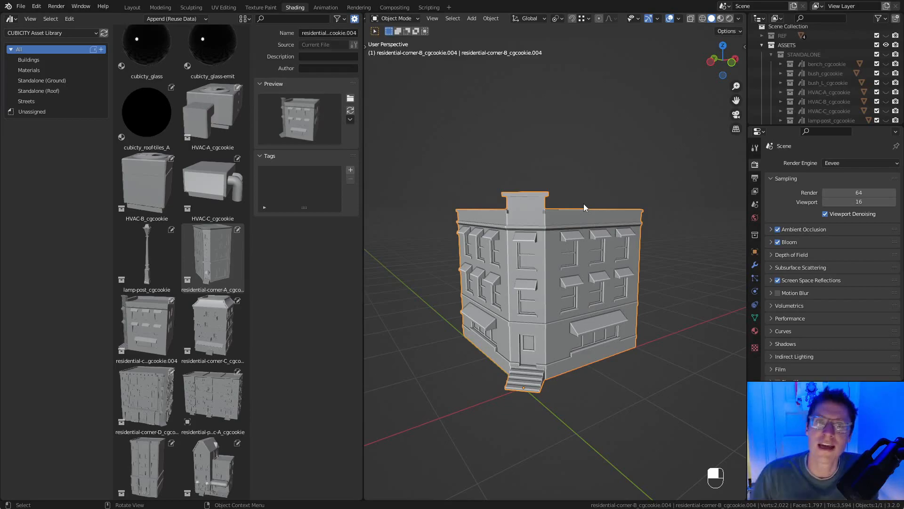
Display the corner building in Material Preview shading and view its entrance corner.
key("z")
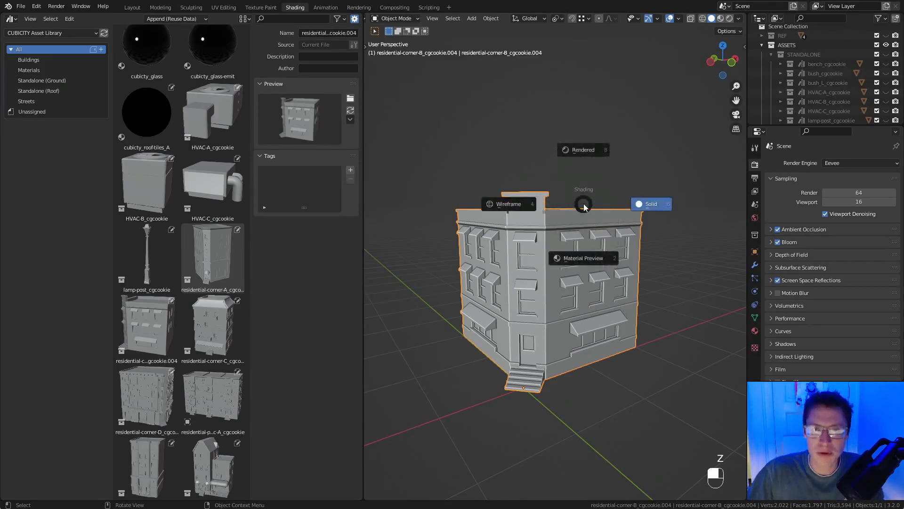
left_click(589, 256)
middle_click_drag(611, 235, 633, 219)
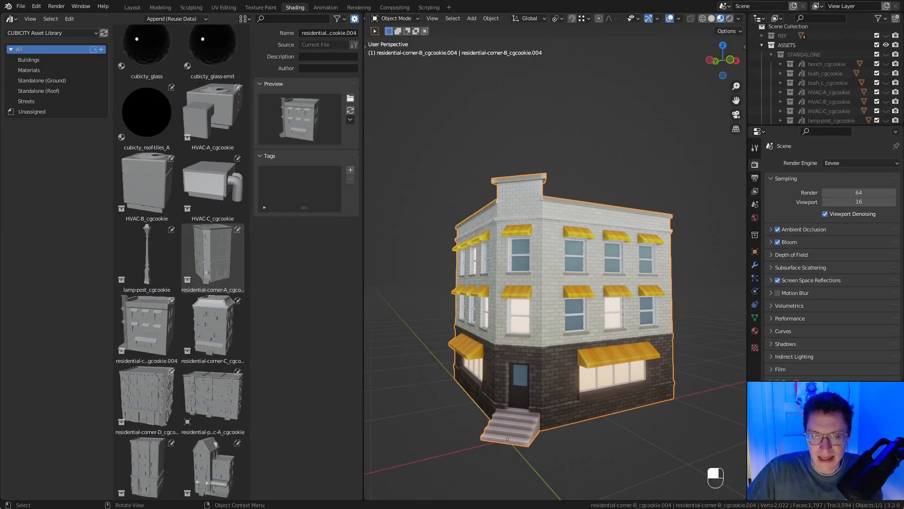
Switch to the Blender manual in the web browser and read the Asset Previews note on replacing auto-generated previews with image files.
key("alt+Tab")
key("alt+Left")
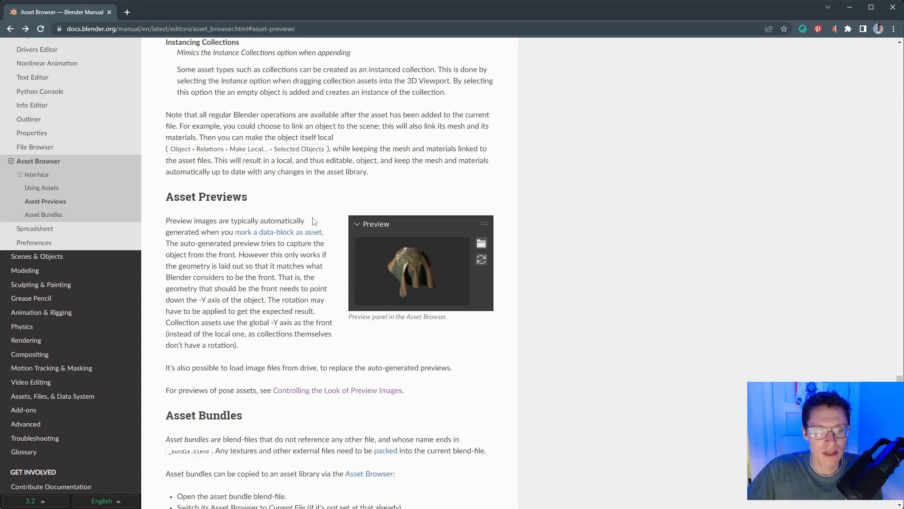
left_click_drag(165, 367, 328, 367)
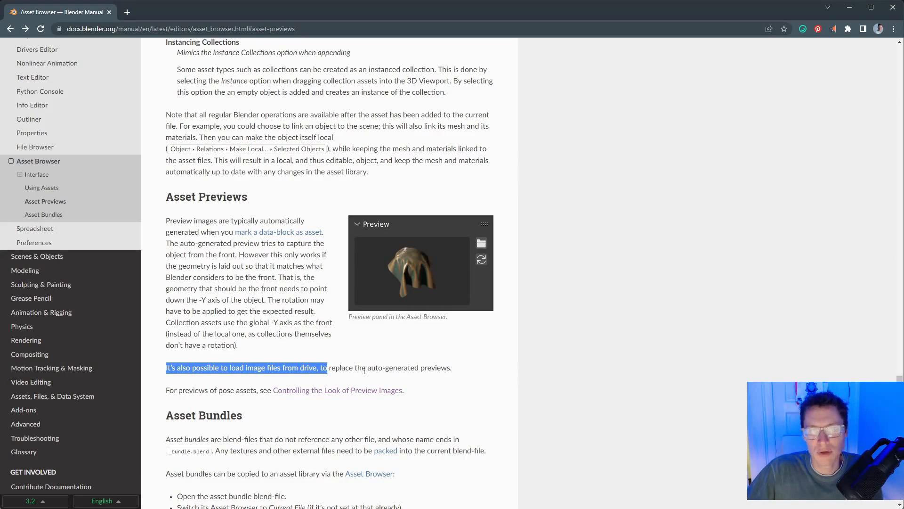
Return to Blender, hide the viewport overlays, and frame the whole corner building in a three-quarter view.
key("alt+Tab")
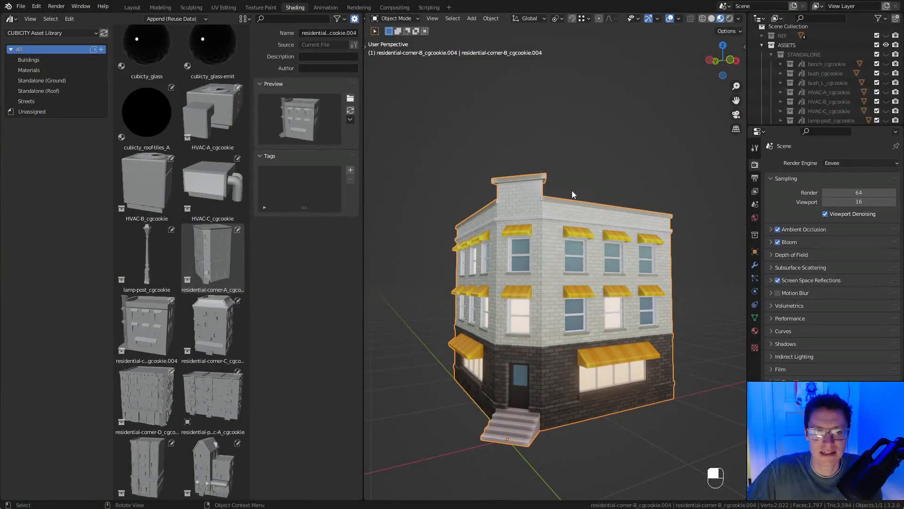
middle_click_drag(650, 278, 606, 256)
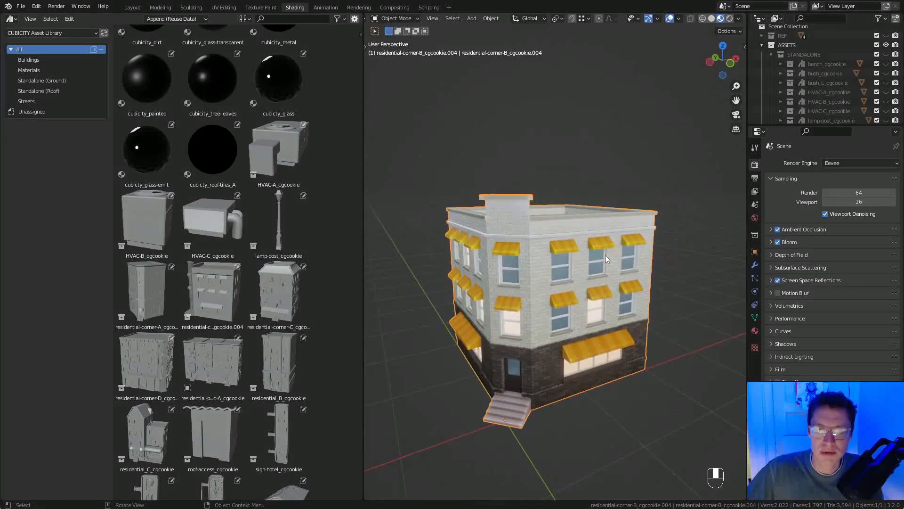
left_click(669, 20)
middle_click_drag(654, 267, 680, 218, "shift")
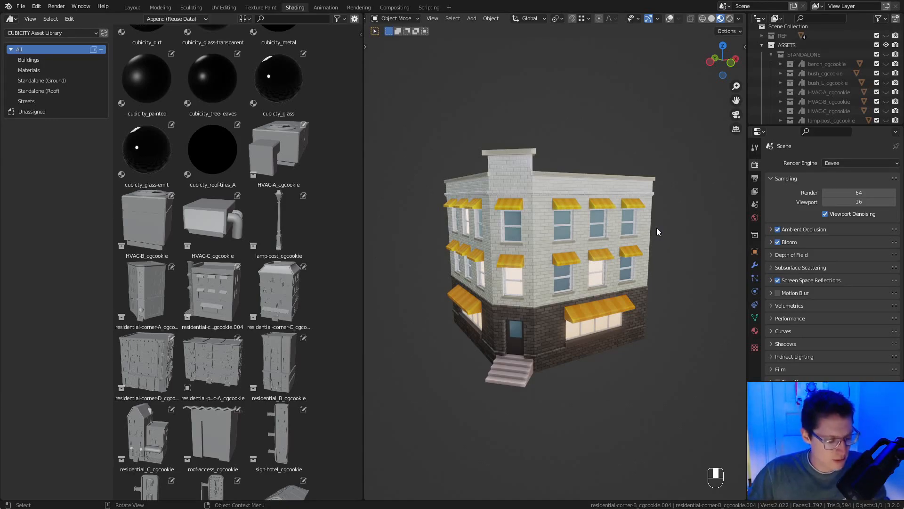
Capture a screen snip of the viewport area around the corner building and bring it up in Snipping Tool.
key("shift")
key("shift+super")
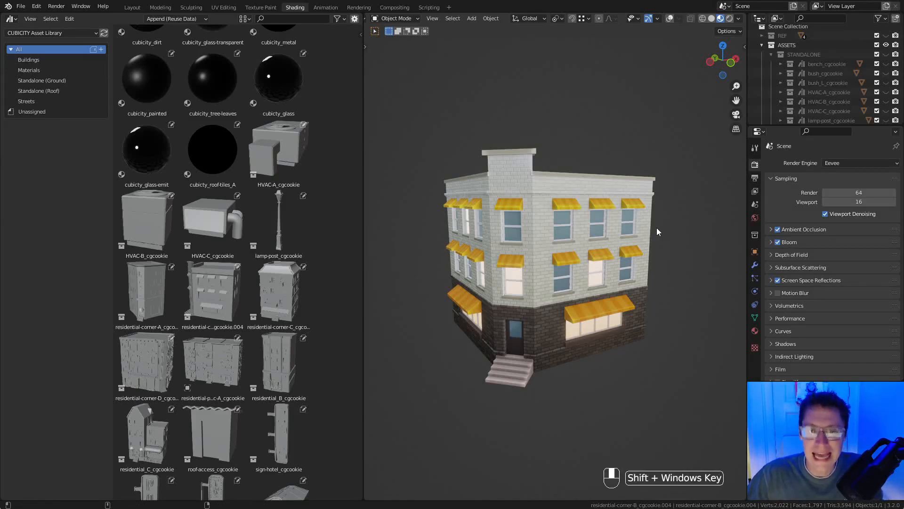
key("shift+super+s")
mouse_move(412, 122)
left_mouse_down()
mouse_move(611, 313)
mouse_move(683, 414)
left_mouse_up()
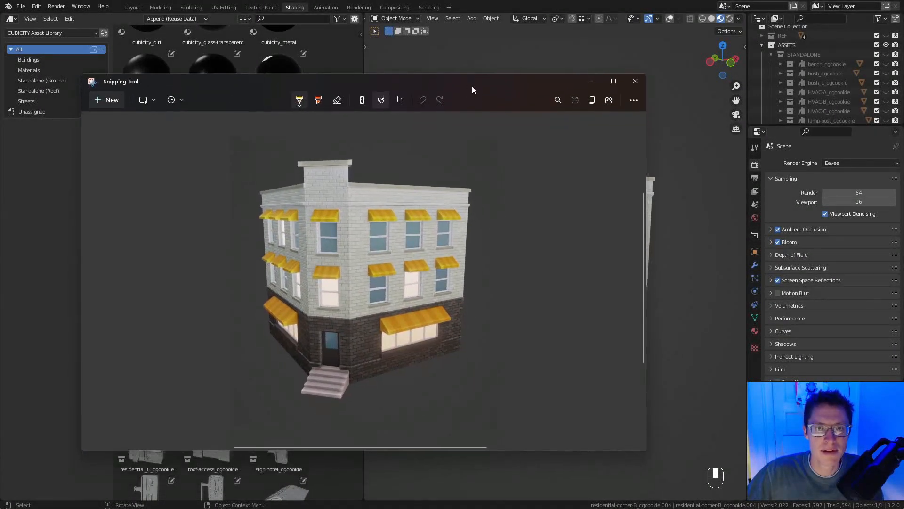
Start saving the snip and browse to video-training, 2022, CUBICITY_asset-libraries, source, scn, cubicity_ASSETS.
left_click(576, 100)
left_click(125, 142)
double_click(184, 177)
double_click(197, 206)
double_click(198, 150)
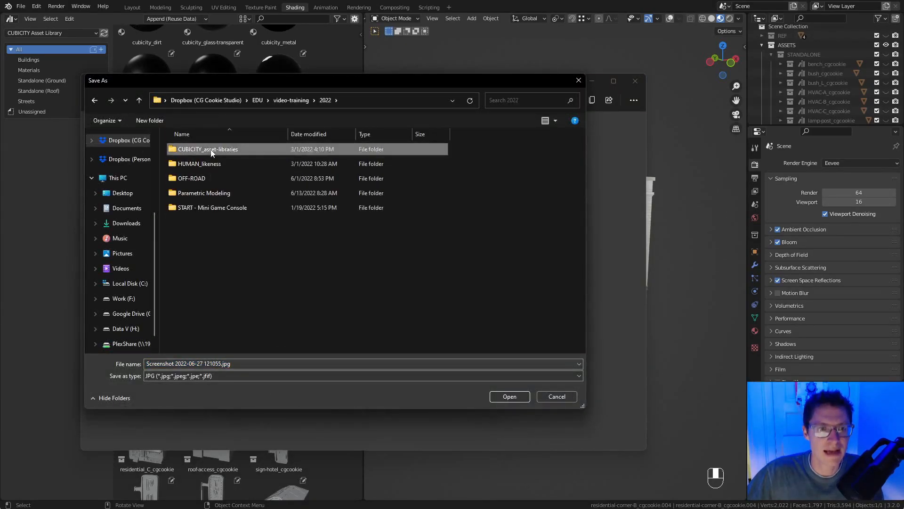
double_click(197, 150)
double_click(199, 163)
double_click(202, 150)
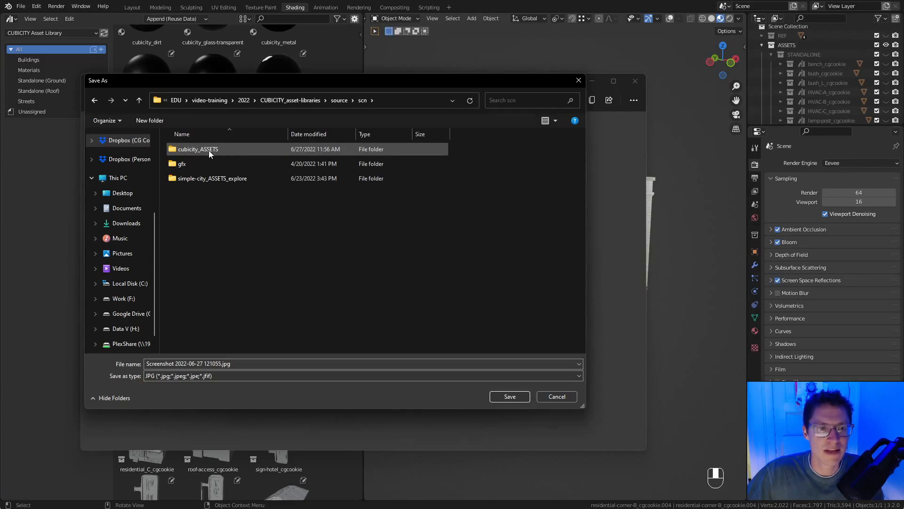
double_click(208, 150)
Create a folder named thumbnails inside cubicity_ASSETS and open it as the save location.
left_click(223, 365)
left_click(222, 364)
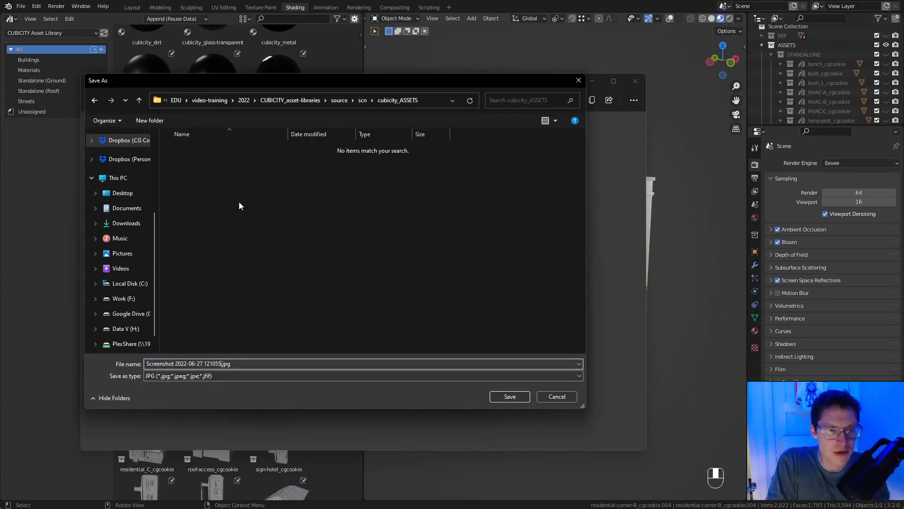
key("ctrl+shift+n")
type("thumbnails")
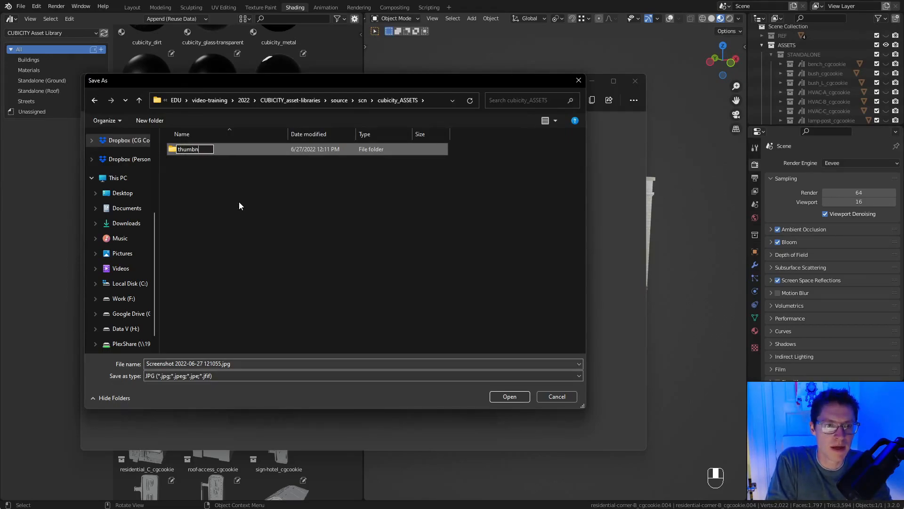
key("Return")
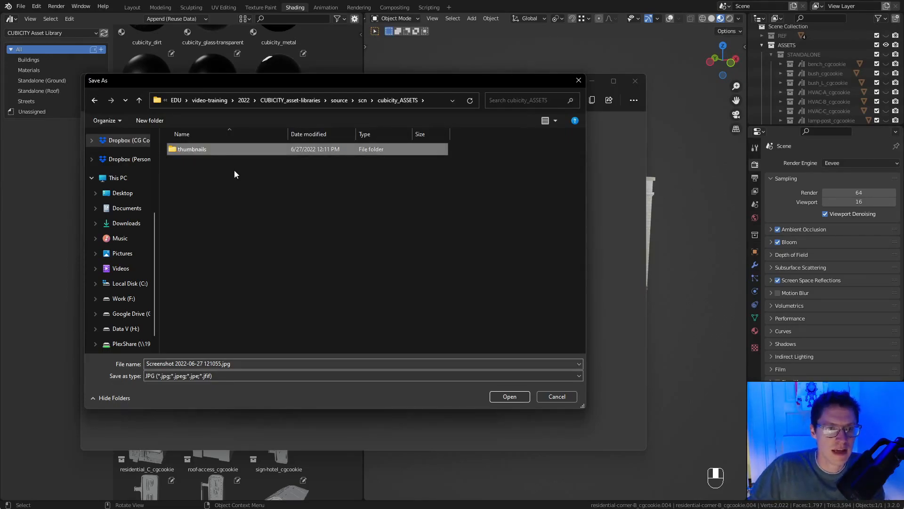
double_click(216, 150)
Copy the name of the residential-corner-B_cgcookie.004 collection from the Outliner for naming the snip.
left_click(211, 364)
left_click(211, 363)
left_click_drag(222, 364, 140, 360)
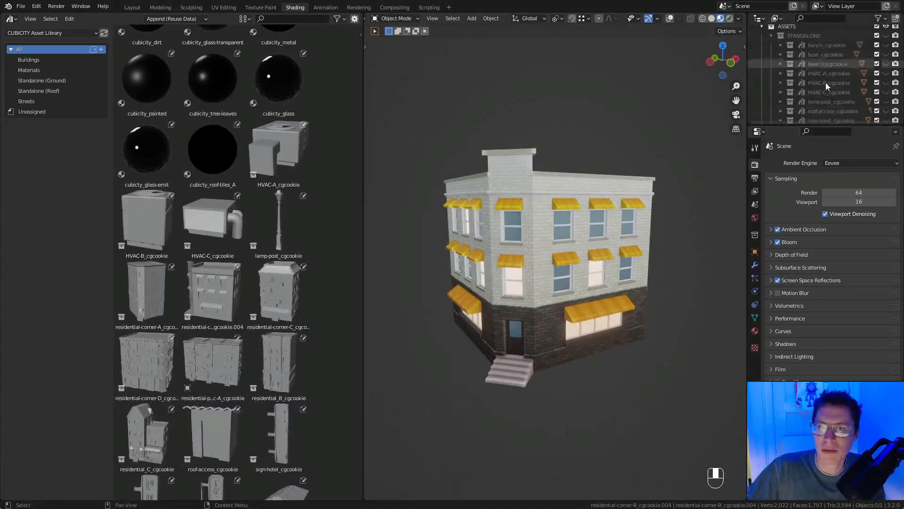
scroll(829, 85, "down", 6)
left_click(831, 96, "ctrl")
key("ctrl+c")
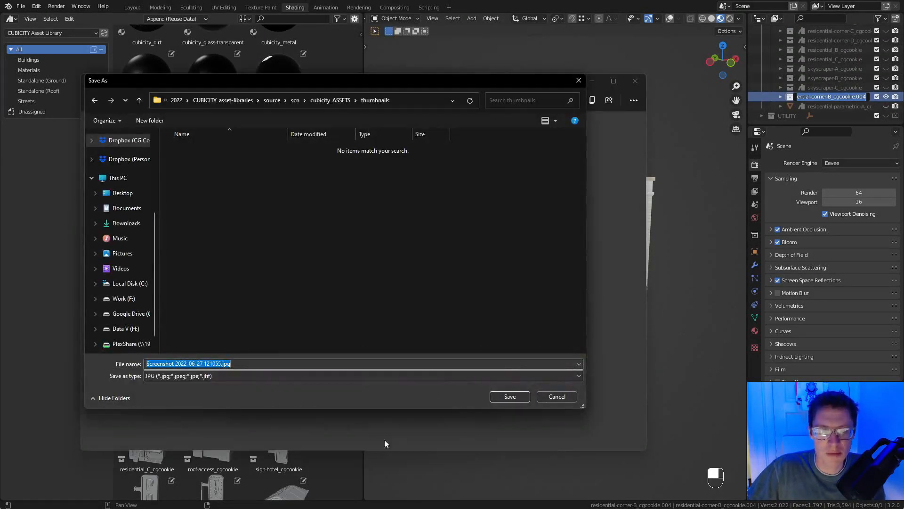
Save the snip as residential-corner-B_cgcookie.jpg in the thumbnails folder, close Snipping Tool and leave the collection's name editing.
left_click(237, 365)
left_click_drag(219, 363, 146, 363)
key("ctrl+v")
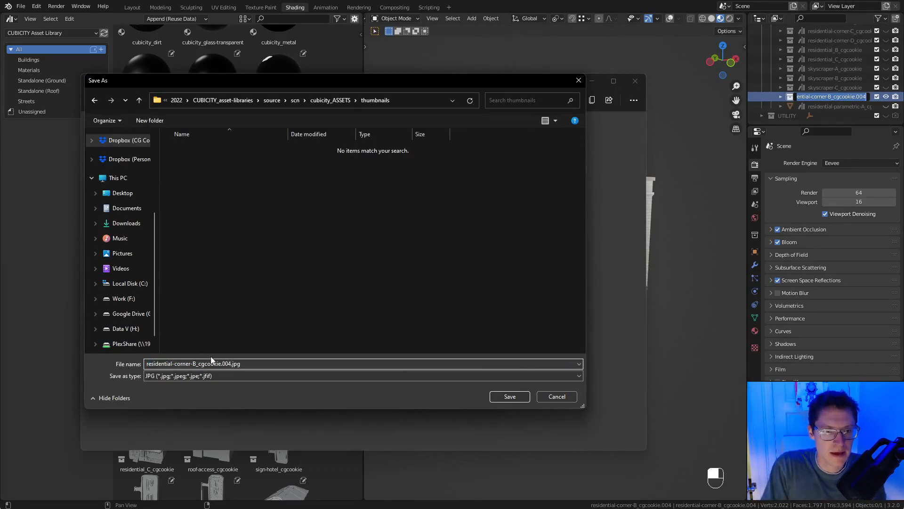
key("BackSpace")
key("BackSpace")
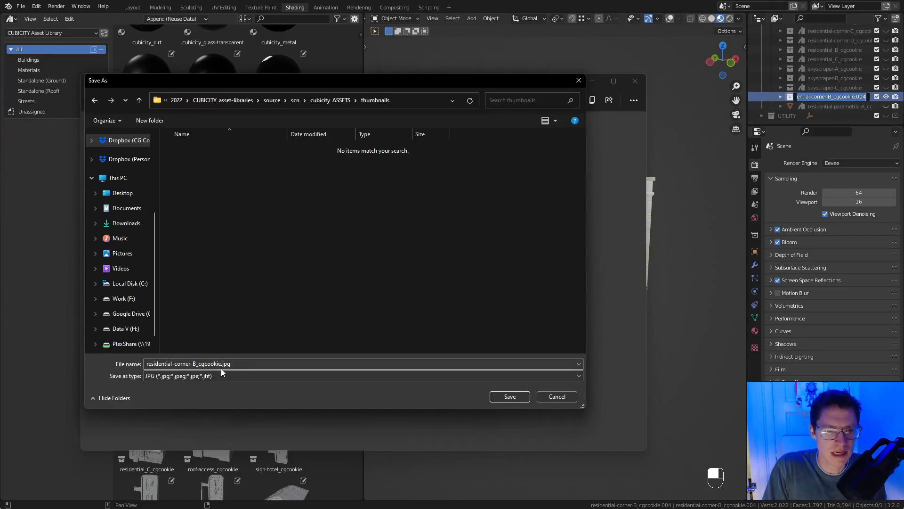
left_click(507, 396)
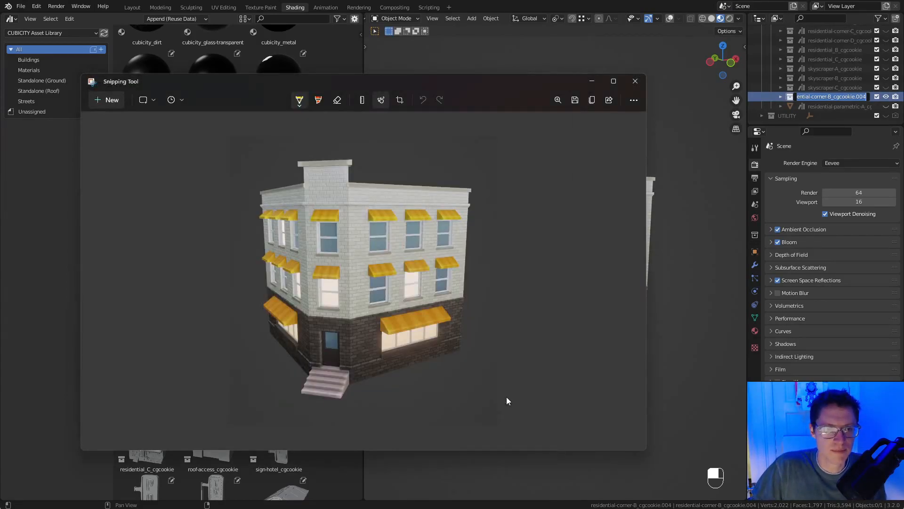
left_click(635, 82)
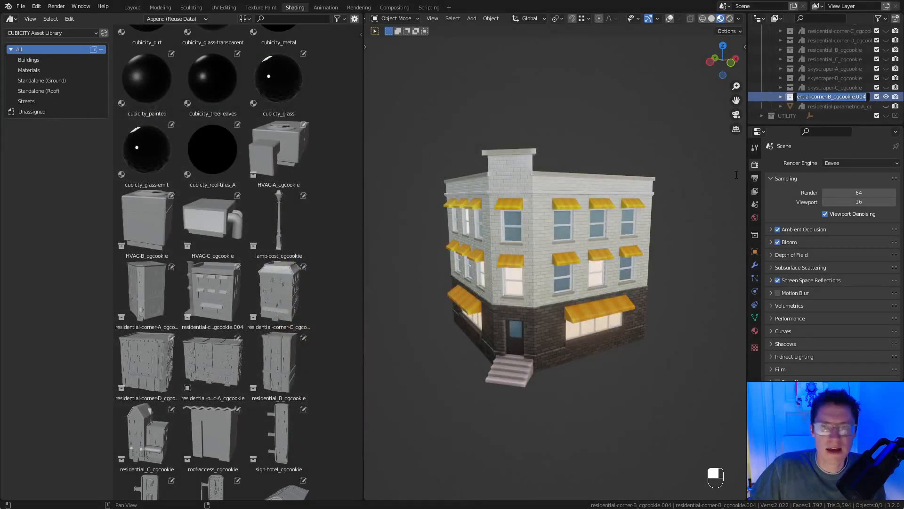
key("Return")
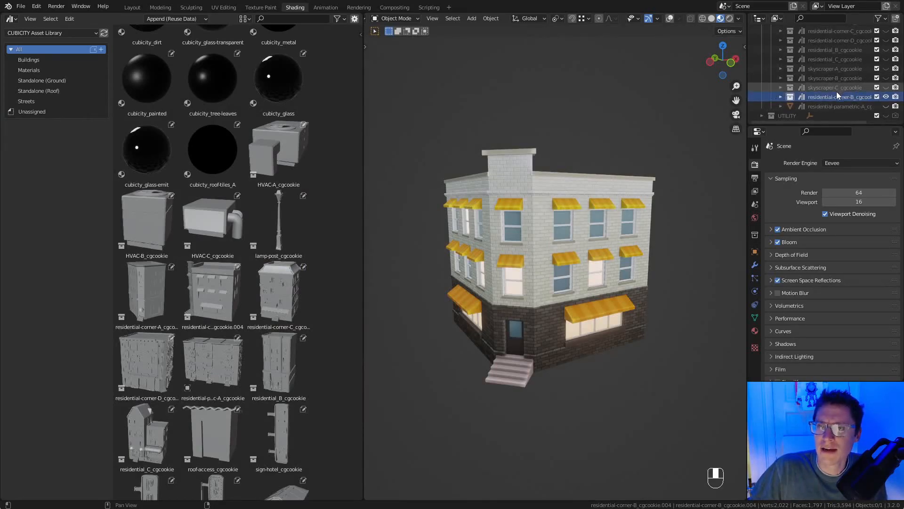
Try to rename the building object inside the residential-corner-B collection as residential-corner-B_cgcookie.
left_click(780, 97)
left_click(832, 104)
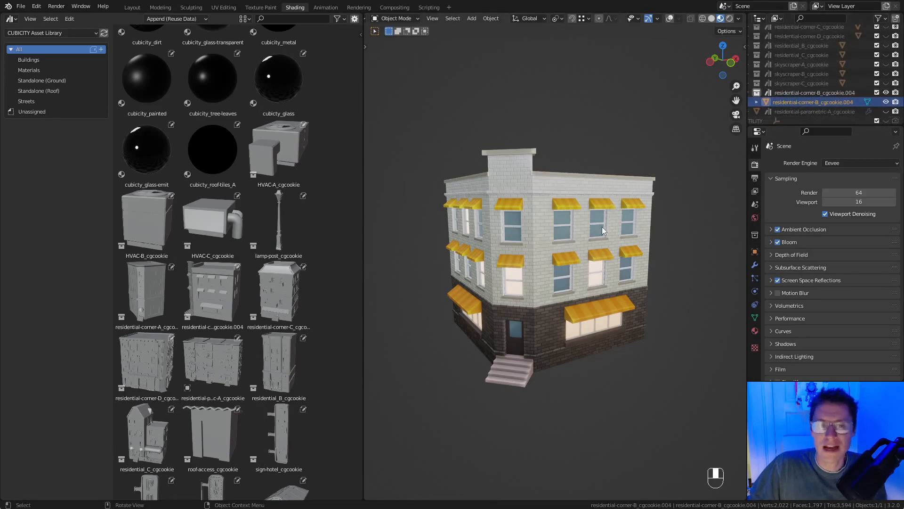
double_click(813, 101)
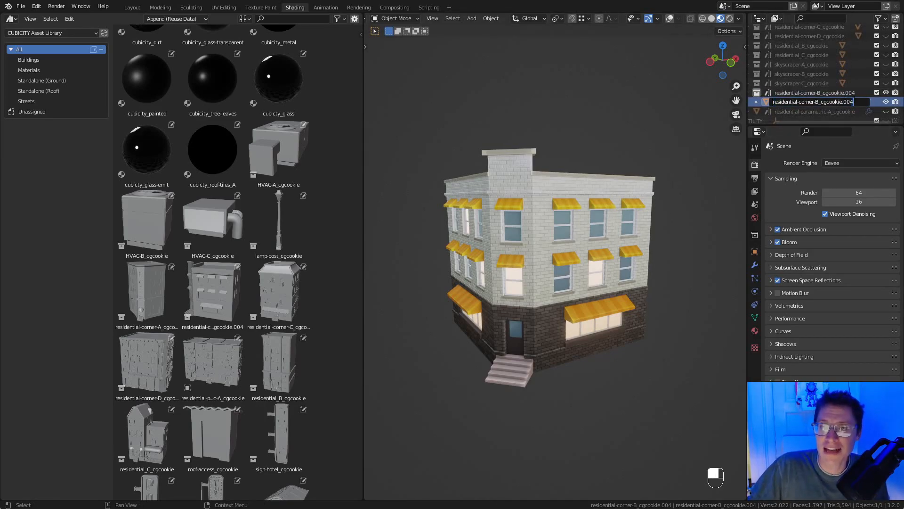
key("shift+Left")
key("shift+Left")
key("shift+Left")
key("shift+Left")
key("BackSpace")
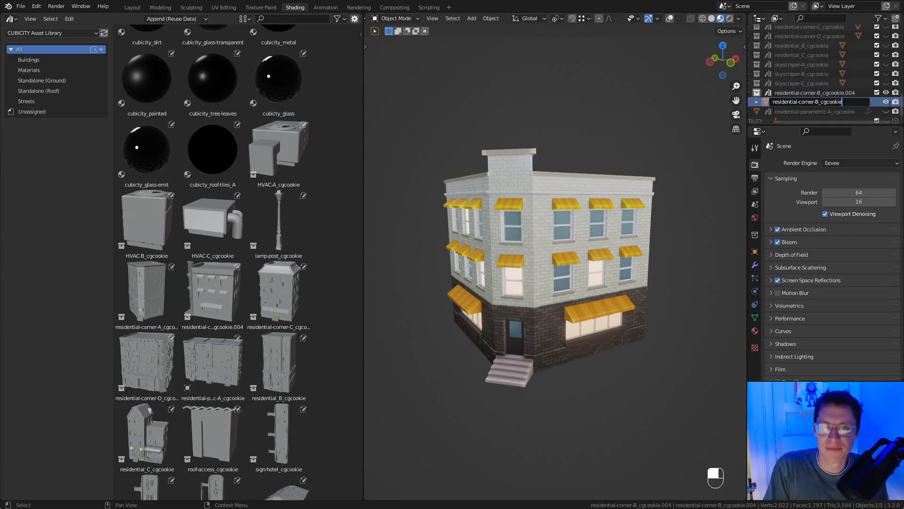
key("Return")
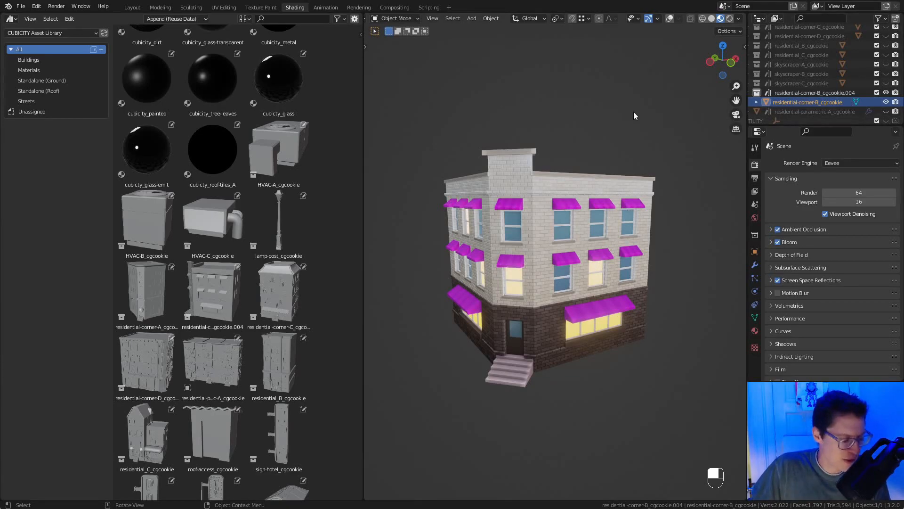
key("ctrl+z")
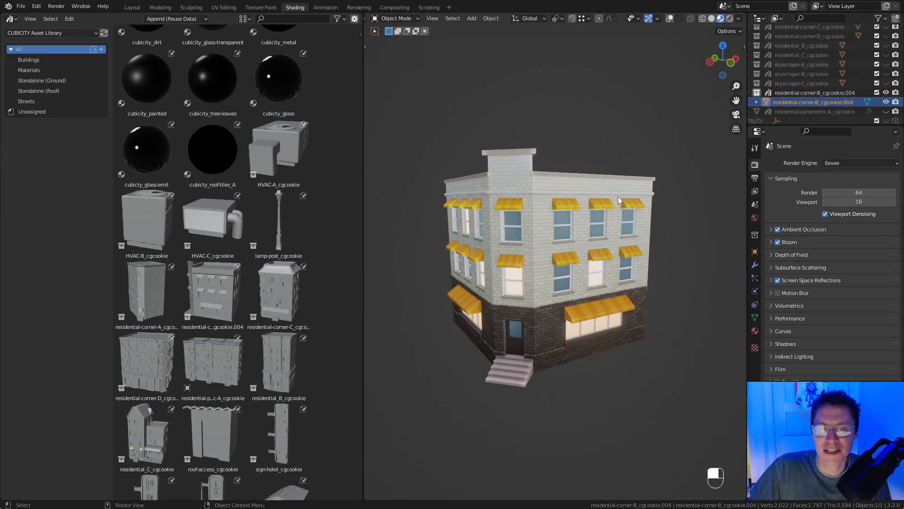
Rename the residential-corner-B_cgcookie.004 collection as residential-corner-B_cgcookie.
left_click(842, 93)
double_click(842, 94)
left_click_drag(833, 93, 873, 92)
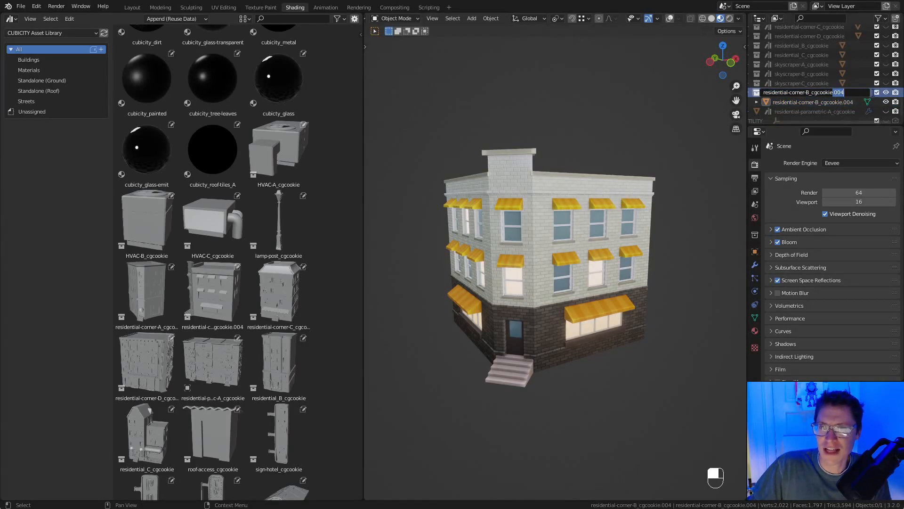
key("BackSpace")
key("Return")
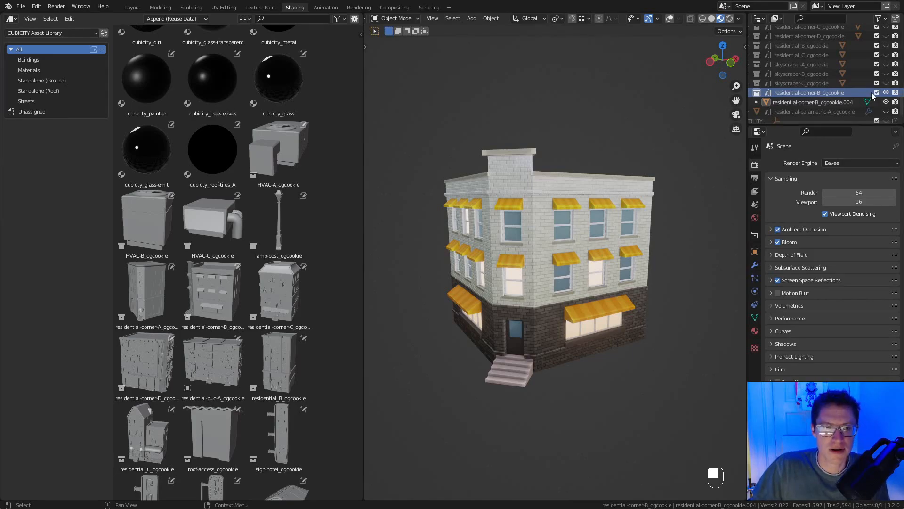
Widen the asset browser and show the details of the residential-corner-B_cgcookie asset.
left_click_drag(363, 259, 525, 236)
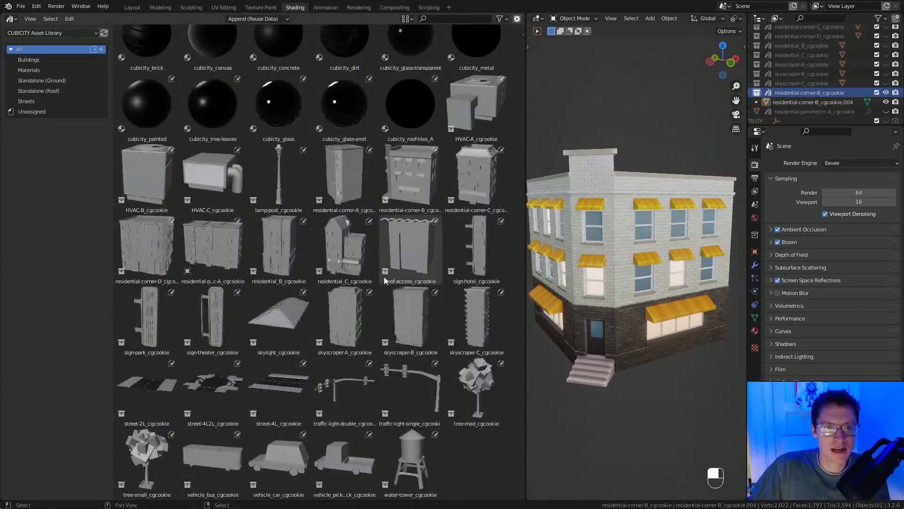
left_click(410, 197)
key("n")
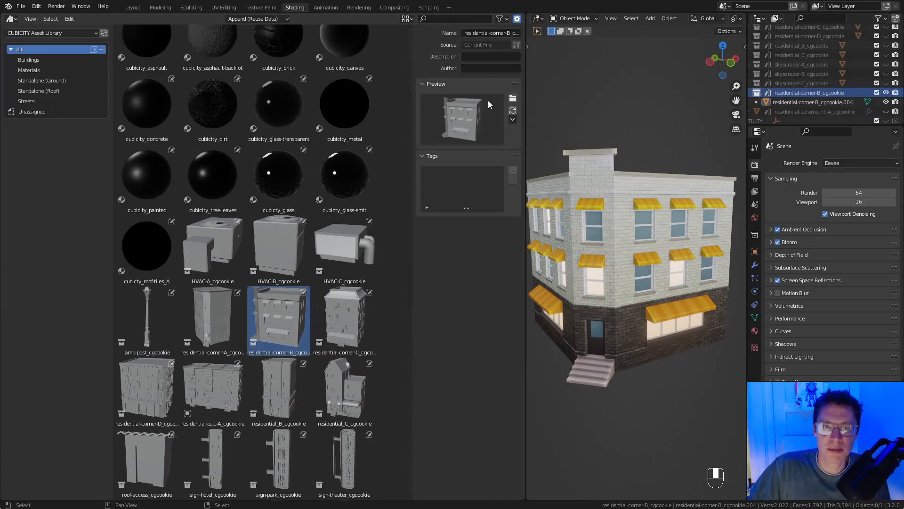
Load residential-corner-B_cgcookie.jpg from the cubicity_ASSETS thumbnails folder as the asset's custom preview.
left_click(513, 100)
left_click(308, 114)
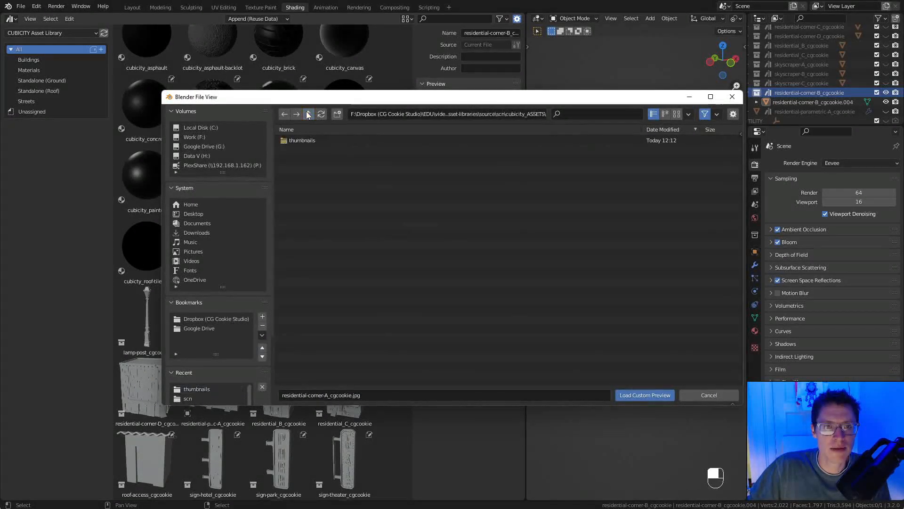
left_click(308, 113)
double_click(313, 139)
double_click(304, 139)
double_click(321, 140)
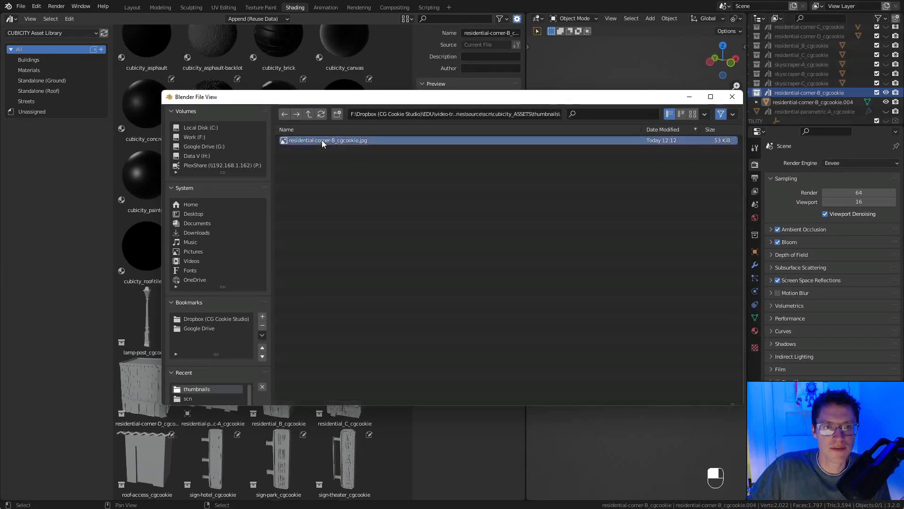
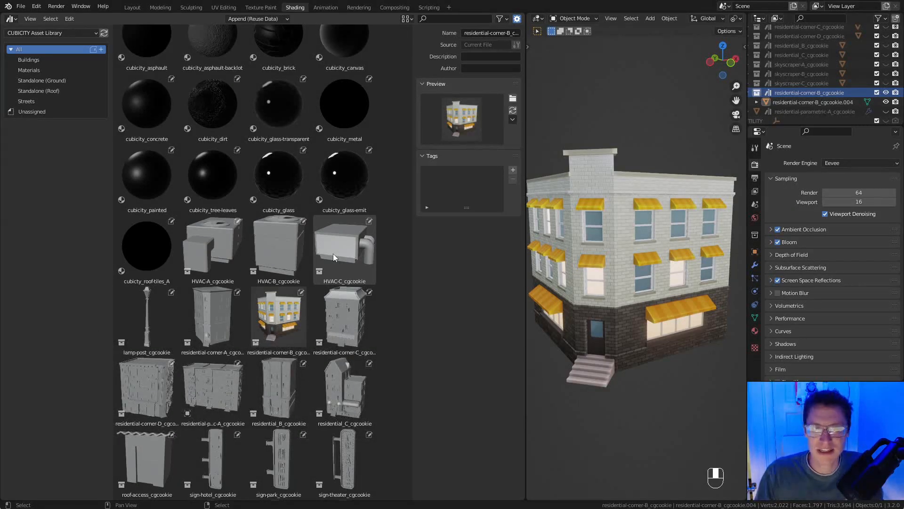
Narrow the asset browser and then maximize it, show the Buildings catalog, and enlarge the asset previews beyond Regular size.
left_click_drag(526, 330, 429, 328)
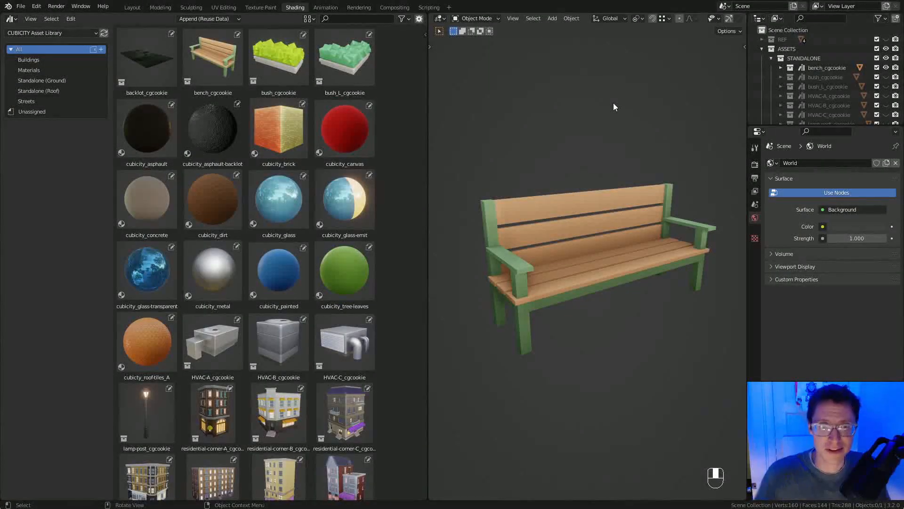
key("ctrl+space")
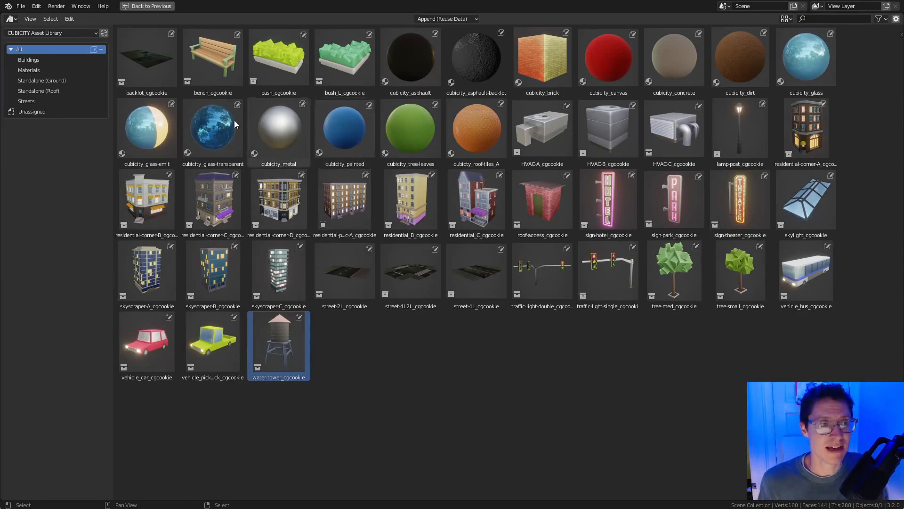
left_click(53, 60)
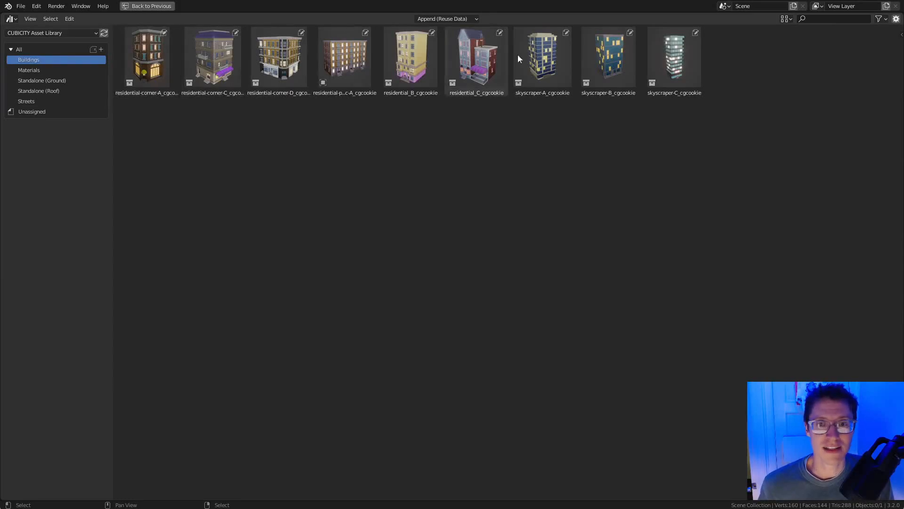
left_click(784, 19)
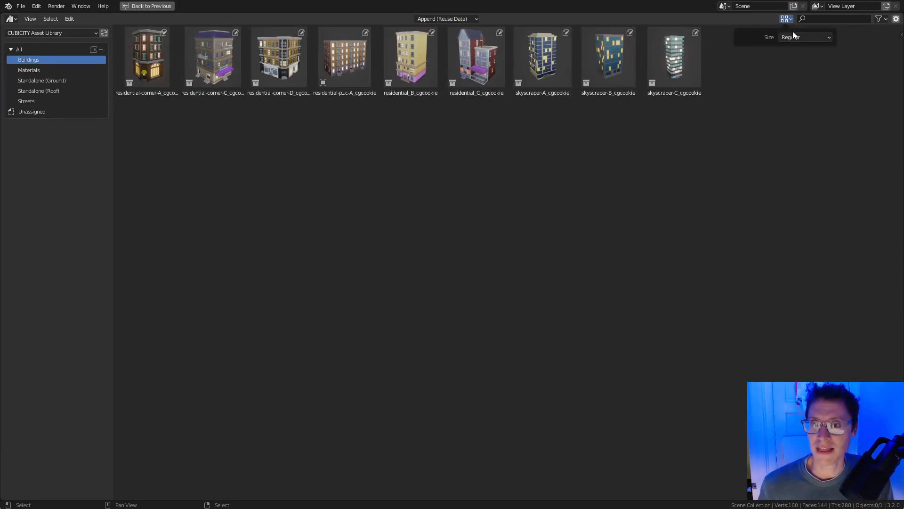
left_click(791, 38)
left_click(798, 79)
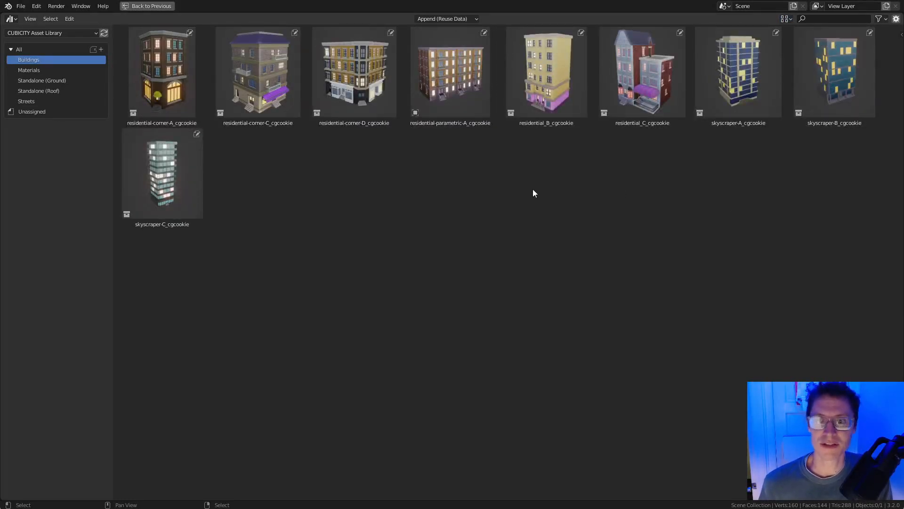
Examine the custom thumbnails in the Materials, Standalone (Ground), Standalone (Roof), Streets and All catalogs, and restore the split layout.
left_click(27, 71)
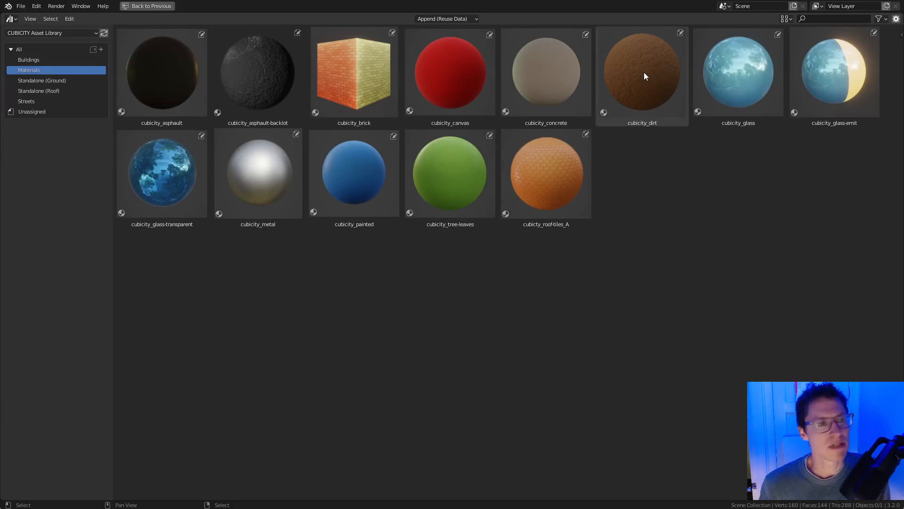
left_click(62, 83)
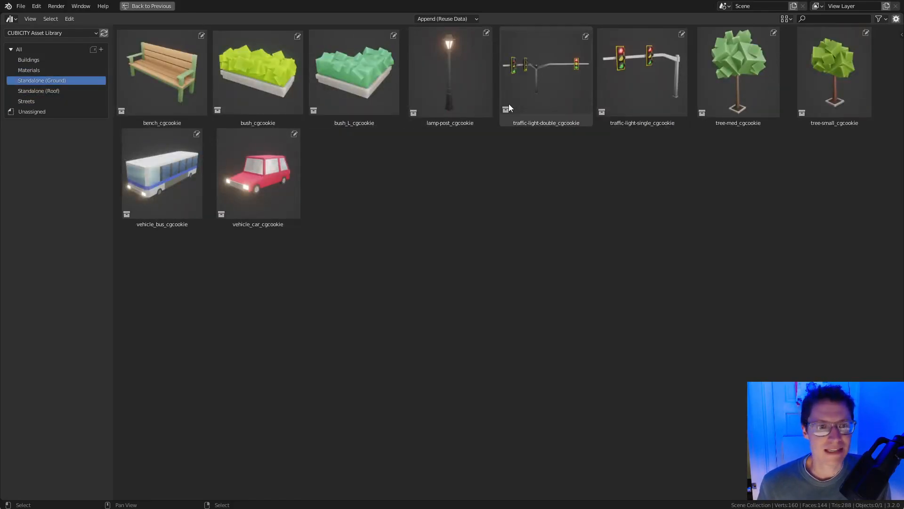
left_click(61, 91)
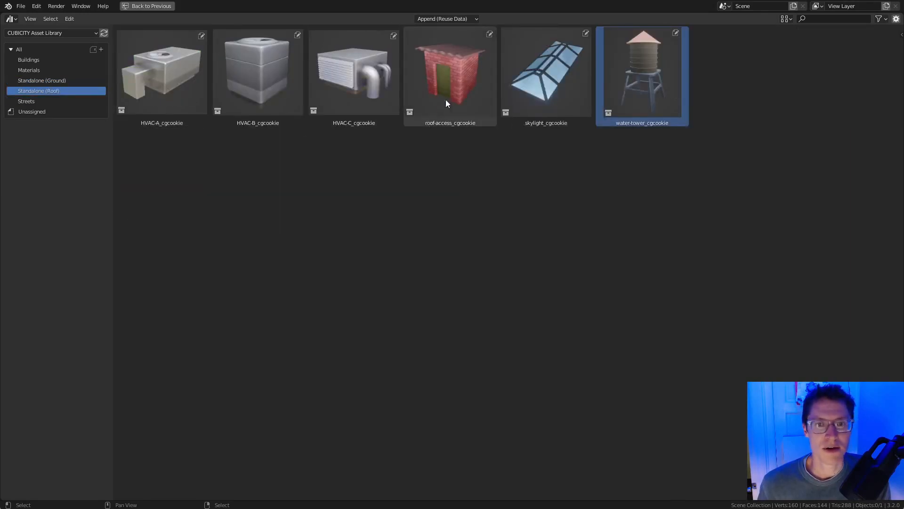
left_click(63, 101)
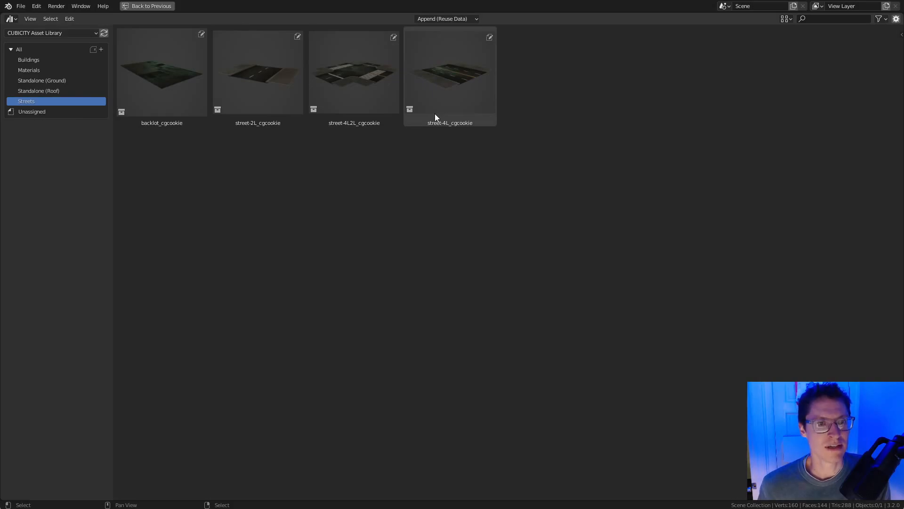
left_click(52, 49)
scroll(567, 143, "down", 5)
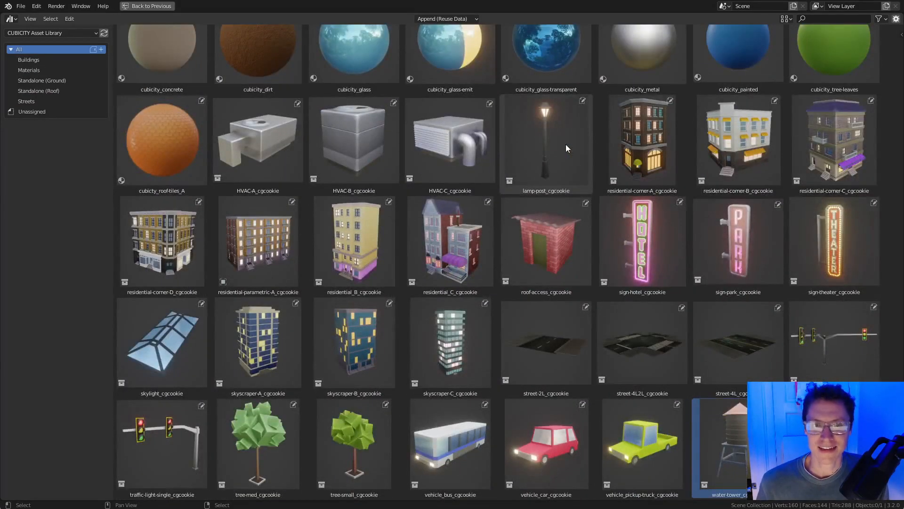
scroll(566, 144, "up", 5)
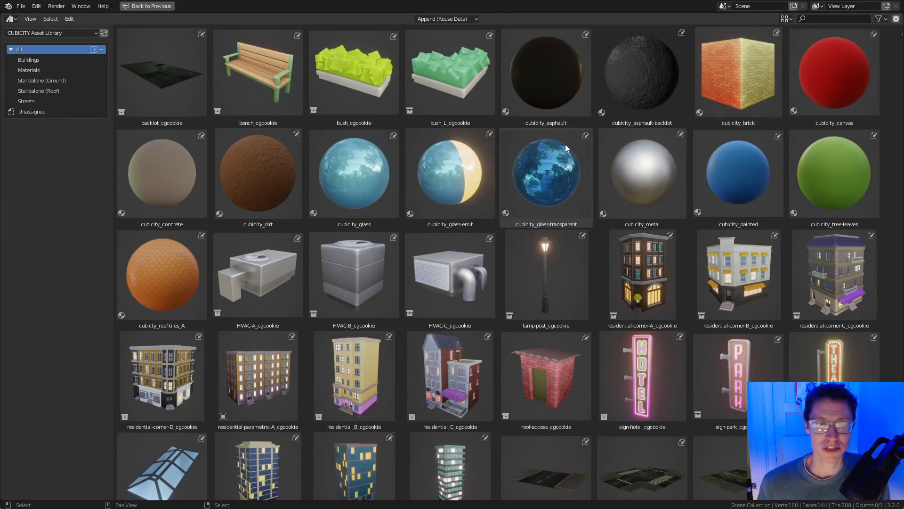
key("ctrl+space")
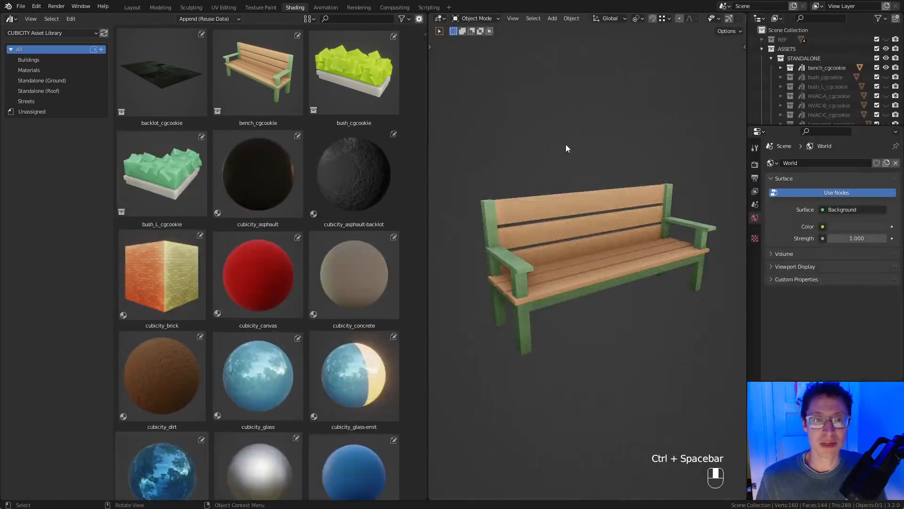
Save the asset library file and start a new default scene file.
key("ctrl+s")
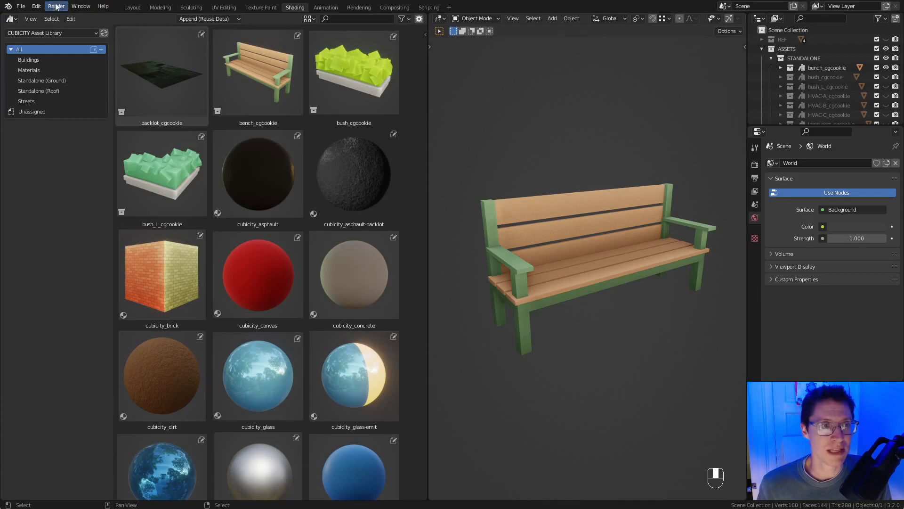
left_click(21, 6)
mouse_move(36, 17)
left_click(121, 19)
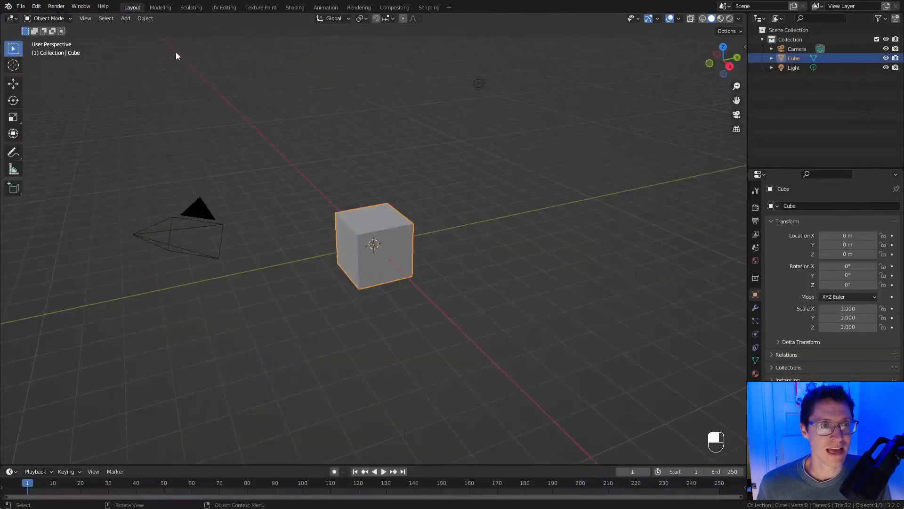
Delete the default camera, cube and light from the new scene.
key("a")
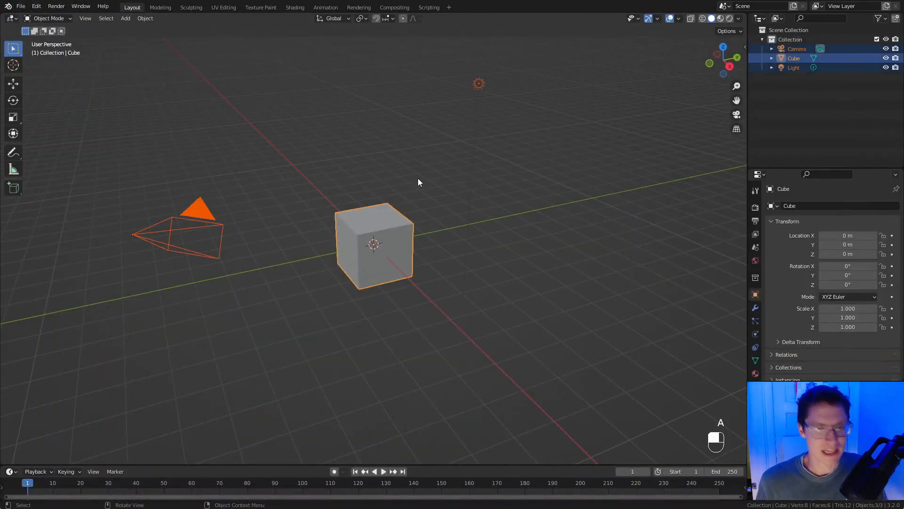
key("x")
left_click(417, 178)
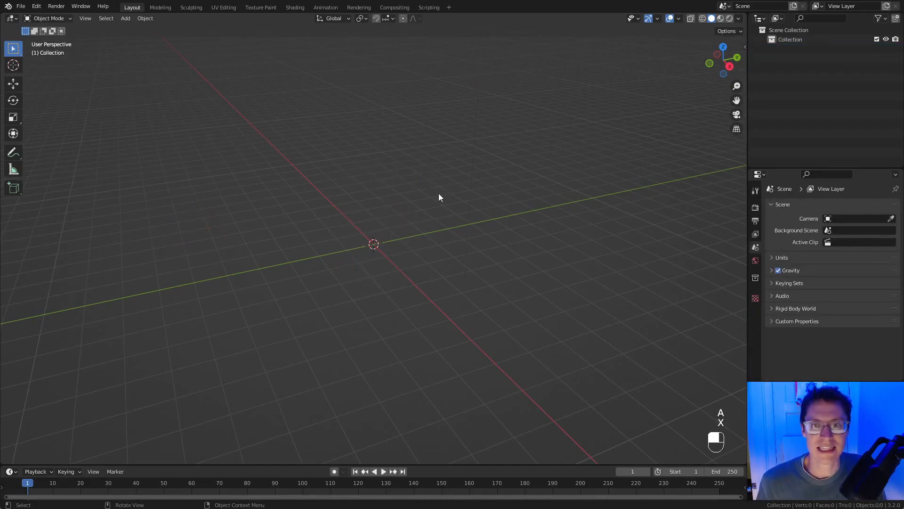
Rename the scene's default collection as streets.
double_click(796, 40)
type("streets")
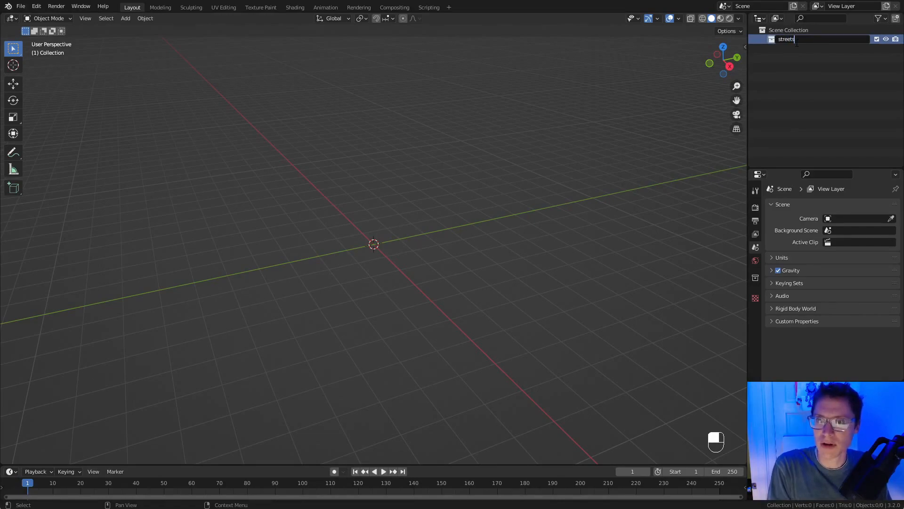
key("Return")
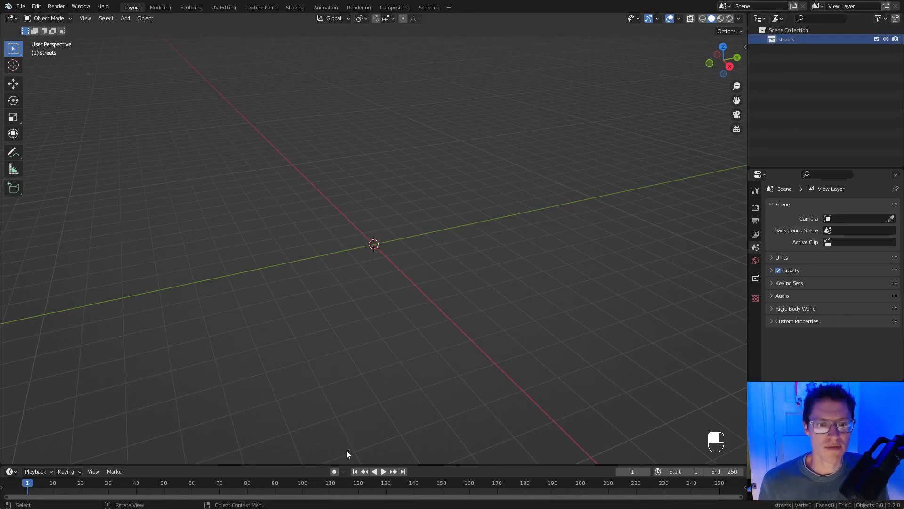
Turn the enlarged timeline area into an Asset Browser showing the CUBICITY Asset Library.
left_click_drag(341, 463, 342, 385)
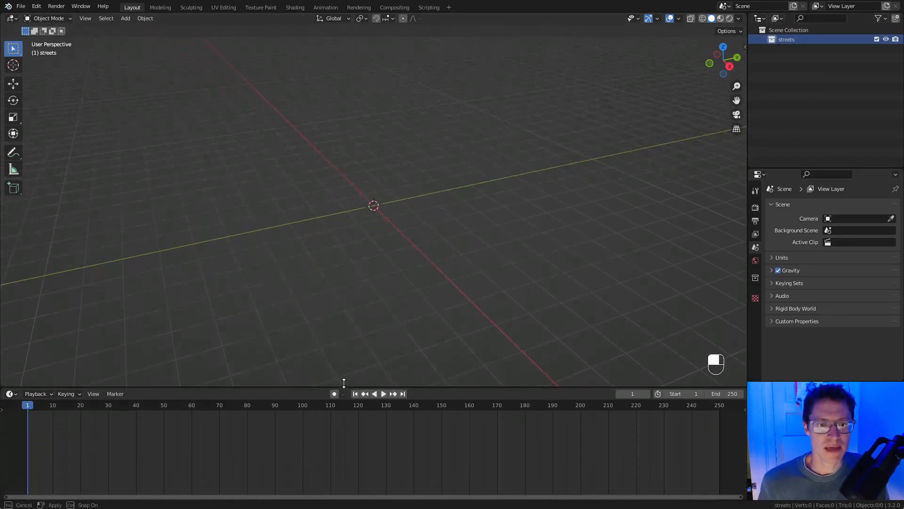
left_click(12, 392)
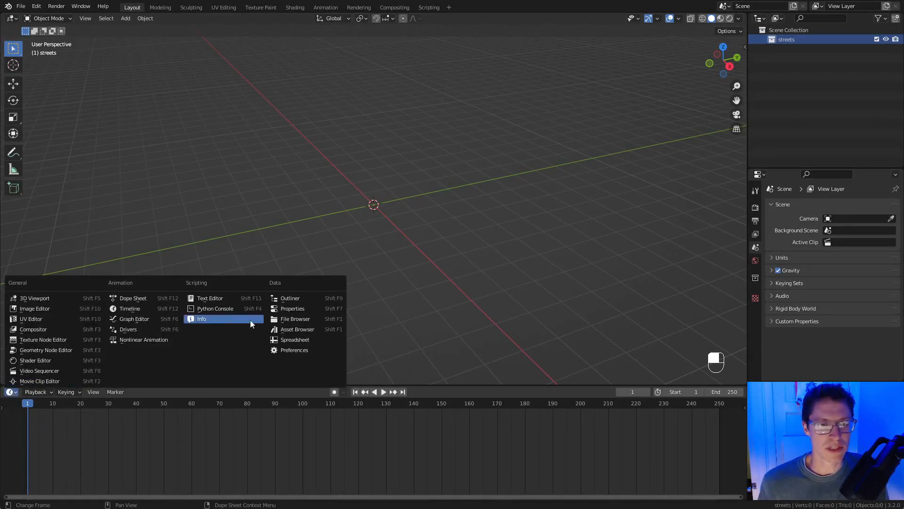
left_click(302, 335)
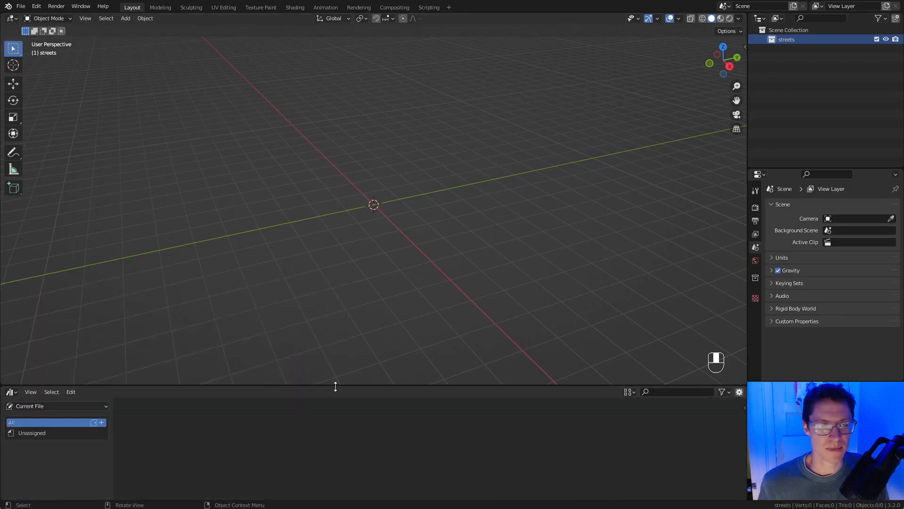
left_click_drag(335, 387, 334, 349)
left_click(34, 369)
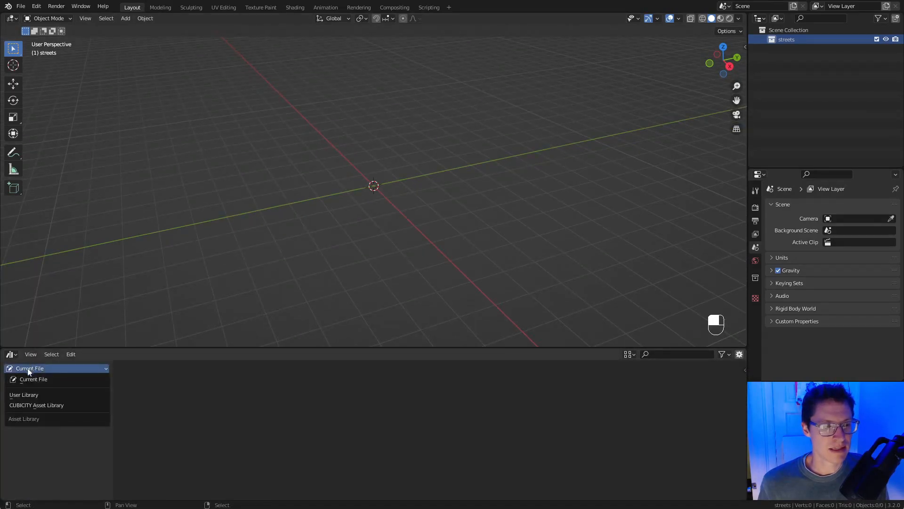
left_click(29, 406)
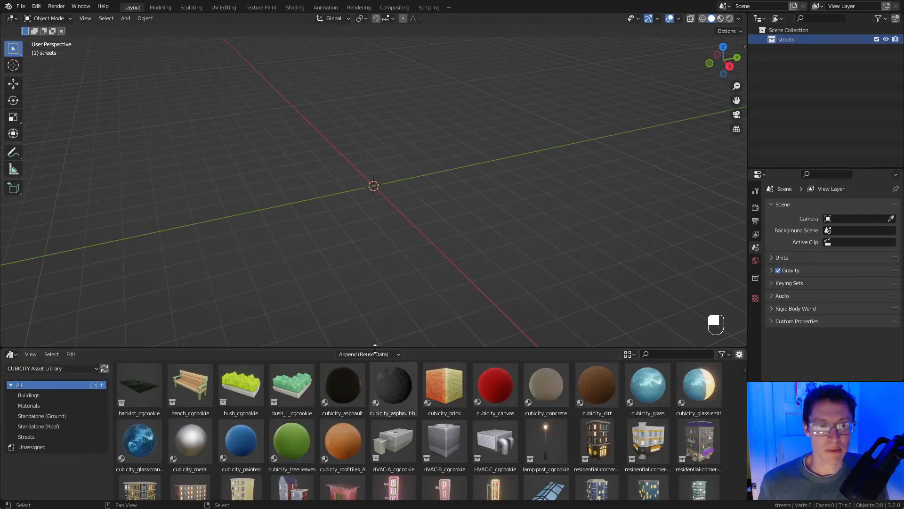
Set the asset import method to Link, show the Streets catalog, and enlarge its asset previews.
left_click(360, 355)
left_click(350, 365)
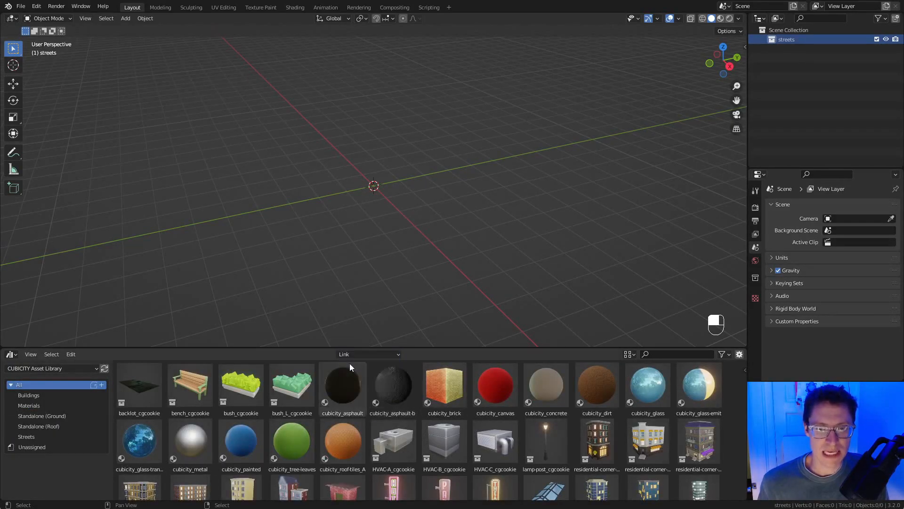
left_click(35, 438)
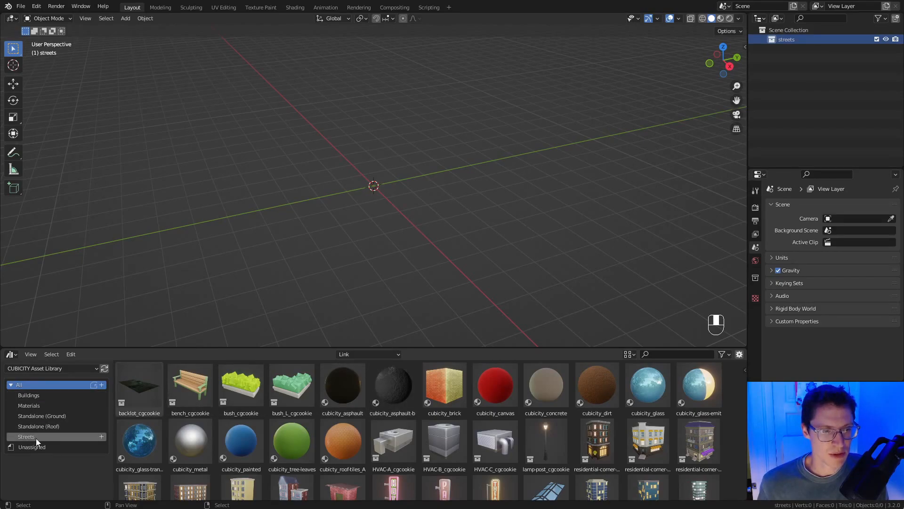
left_click(630, 355)
left_click(633, 372)
left_click(636, 413)
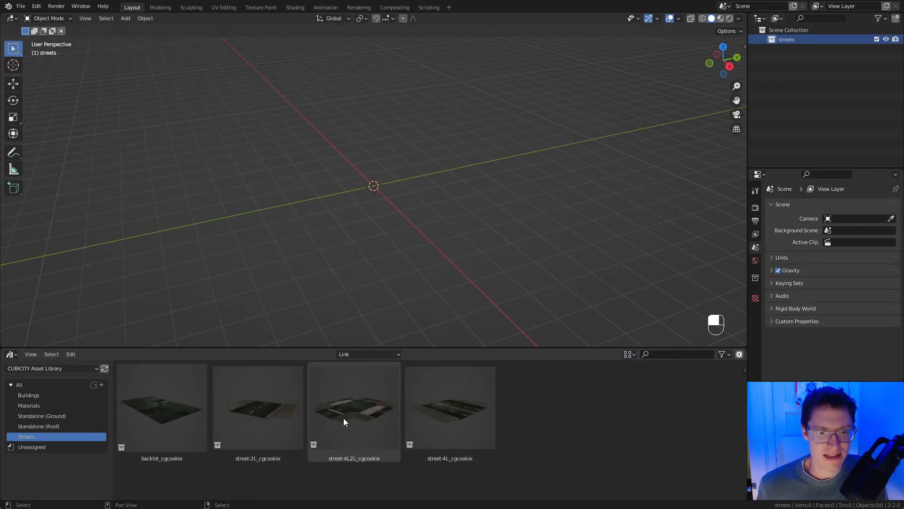
Link the street-4L2L_cgcookie intersection into the scene and clear its location to the world origin.
left_click_drag(344, 418, 373, 200)
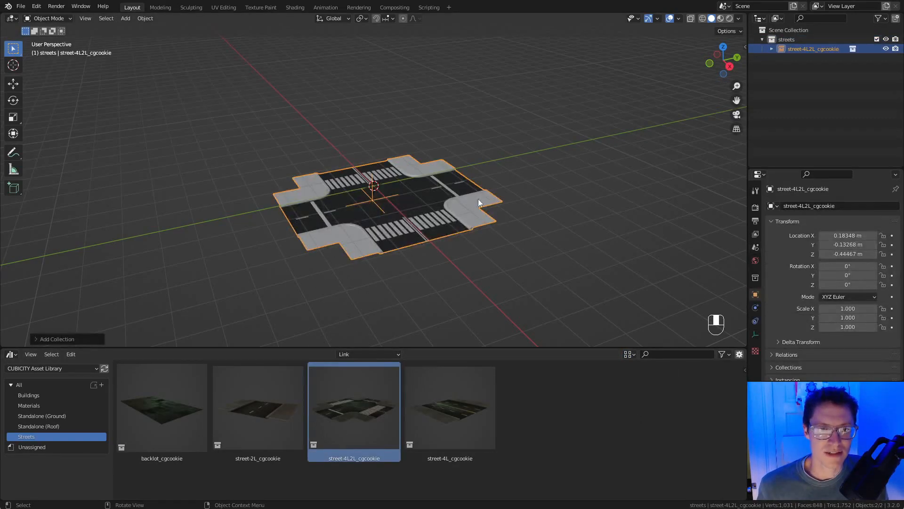
key("alt+g")
middle_click_drag(494, 186, 551, 169, "shift")
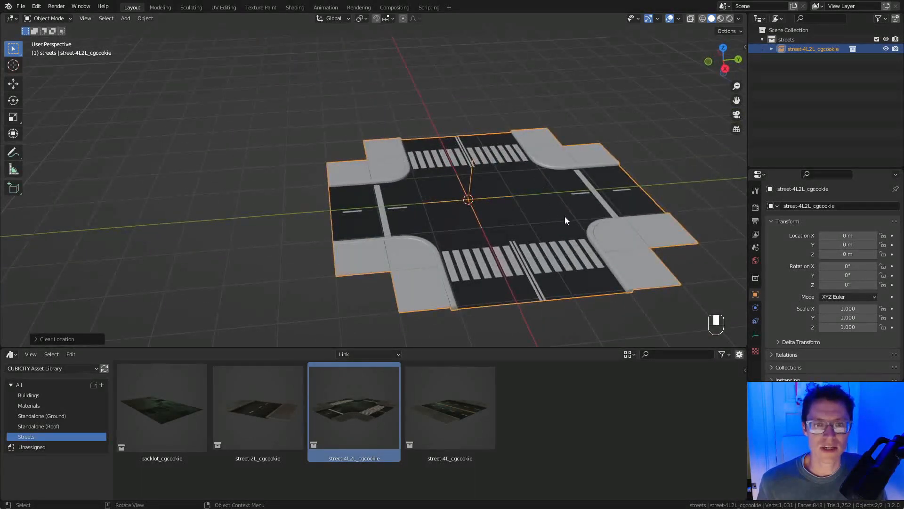
middle_click_drag(565, 216, 563, 193, "ctrl")
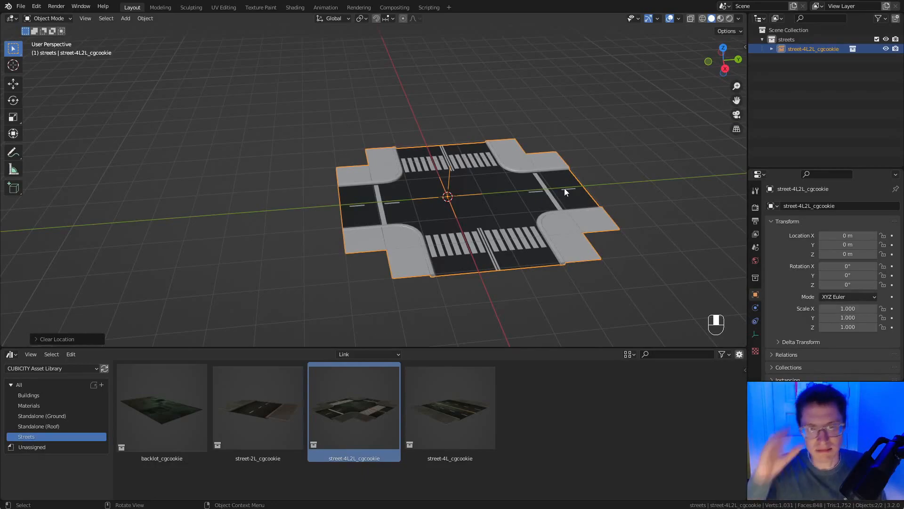
Link the street-4L_cgcookie asset, clear its location, and move it -3 m along X with increment snapping.
left_click_drag(447, 409, 375, 234)
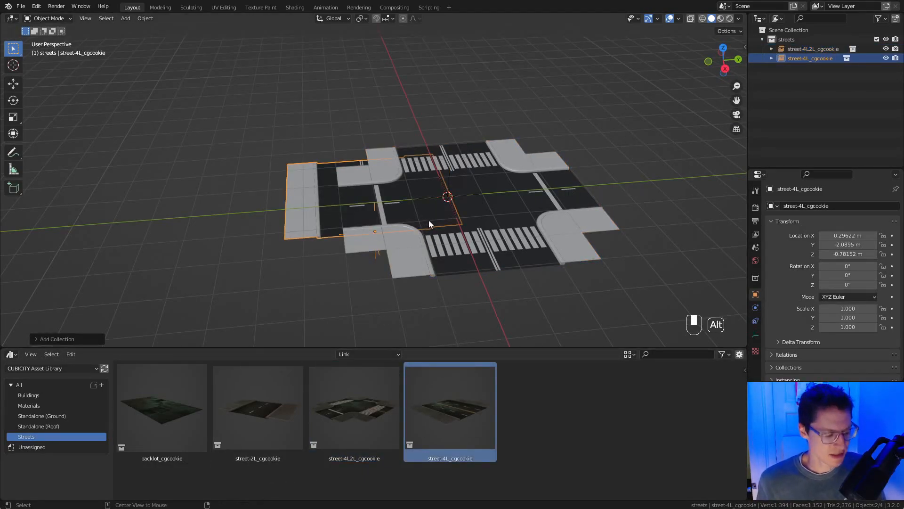
key("alt+g")
middle_click_drag(504, 187, 505, 219)
left_click(385, 19)
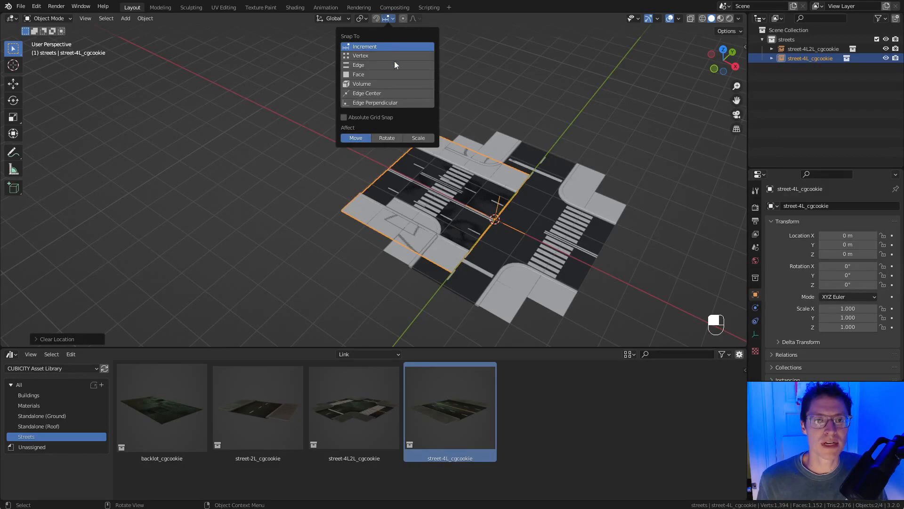
key("g")
key("x")
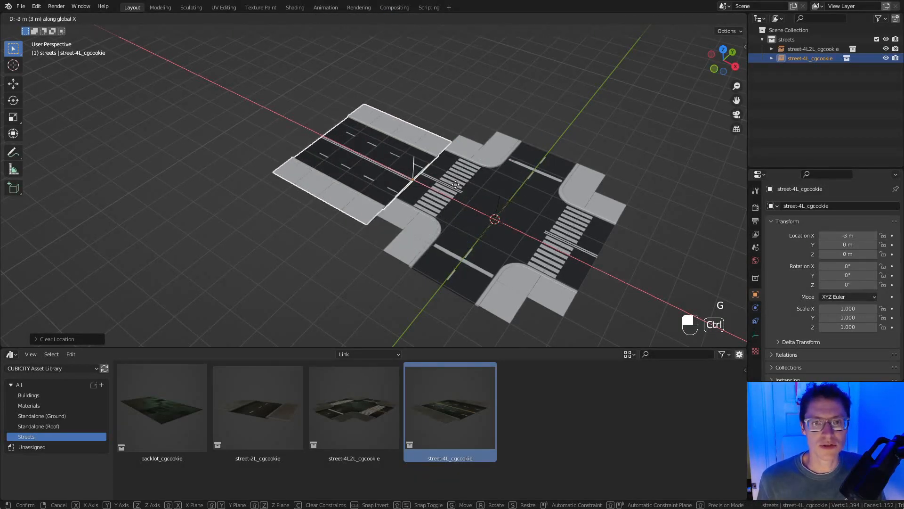
left_click(474, 167)
Move the four-lane street 0.5 m along Y to line it up with the intersection.
middle_click_drag(474, 167, 485, 137, "ctrl")
middle_click_drag(486, 136, 507, 164)
middle_click_drag(507, 164, 452, 186, "shift")
middle_click_drag(452, 186, 456, 159, "ctrl")
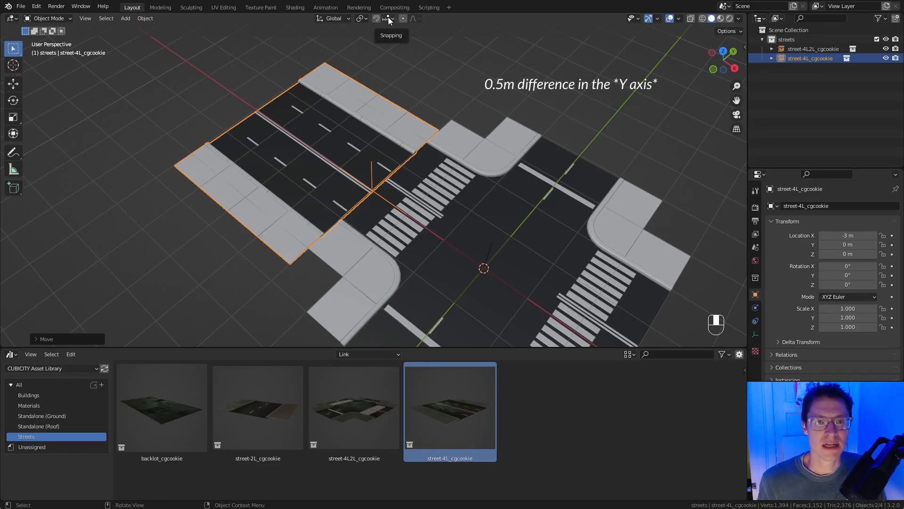
type("gy0.5")
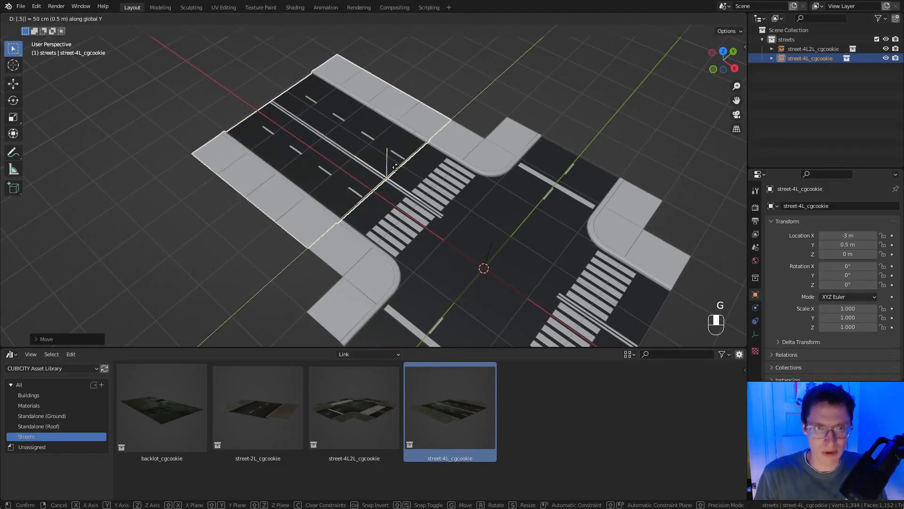
key("Return")
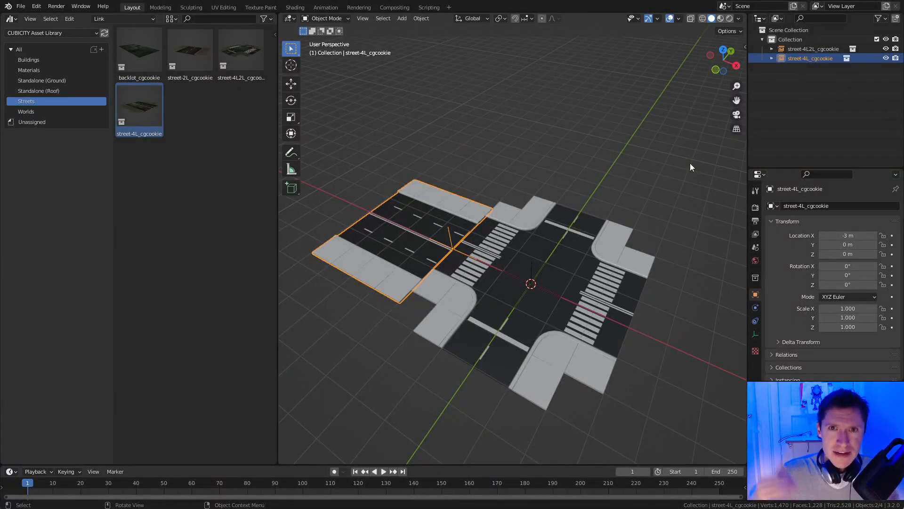
Set the viewport grid scale to 0.5 and snap the four-lane street 0.5 m along Y.
left_click(679, 18)
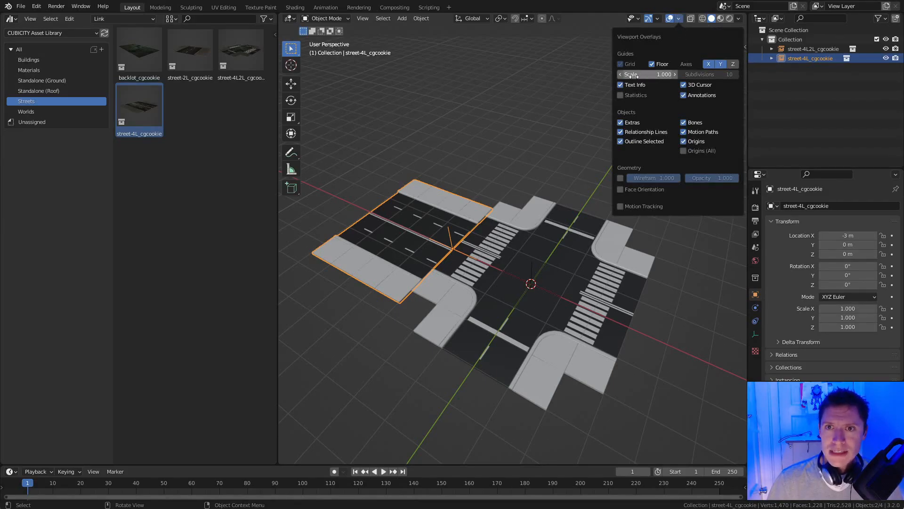
left_click(654, 75)
type(".5")
key("Return")
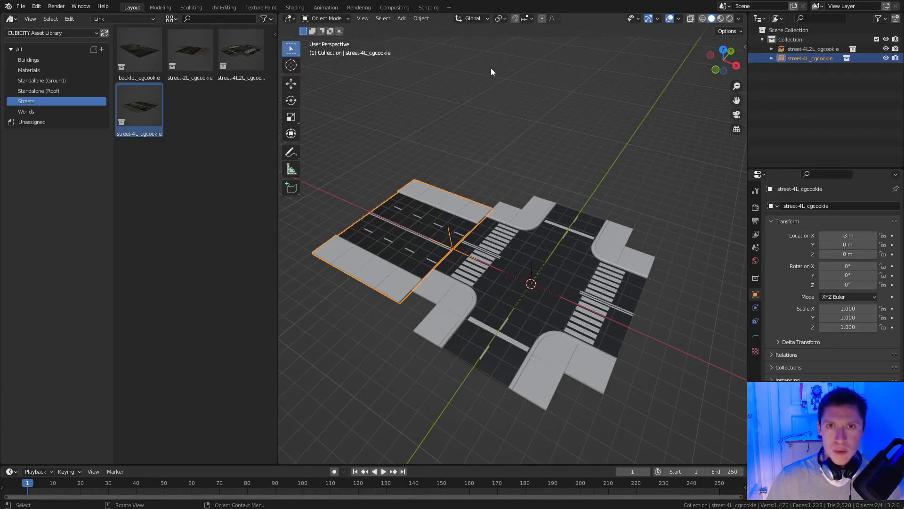
key("g")
key("y")
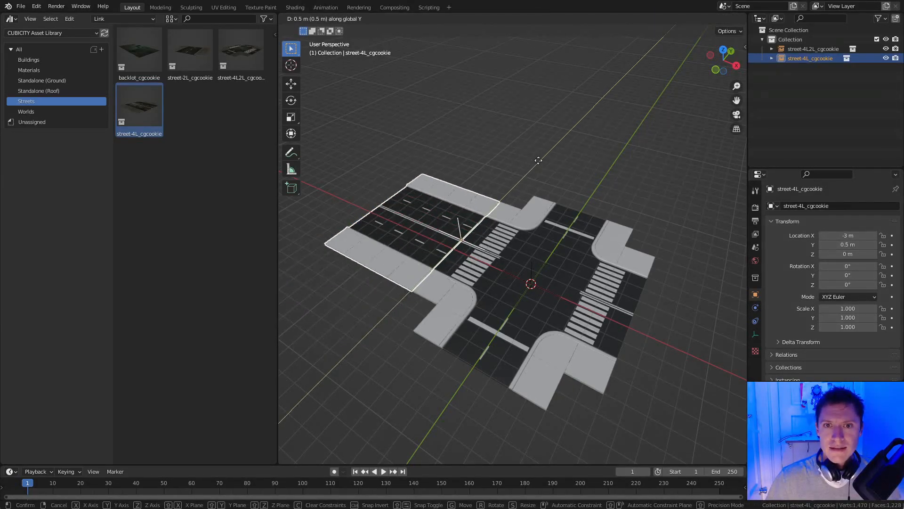
left_click(540, 161)
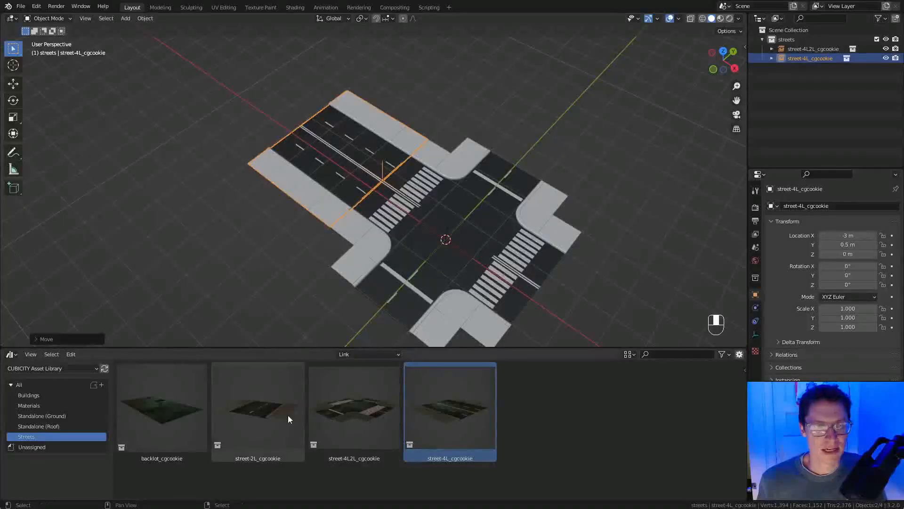
Link the street-2L_cgcookie asset, clear its location, and move it 4 m along Y to join the intersection.
left_click(252, 424)
left_click_drag(252, 426, 507, 179)
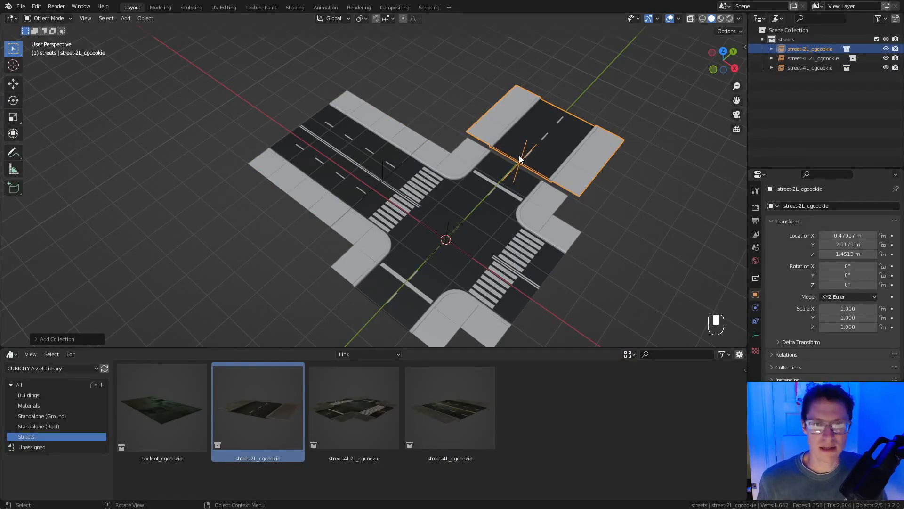
key("alt+g")
key("g")
key("y")
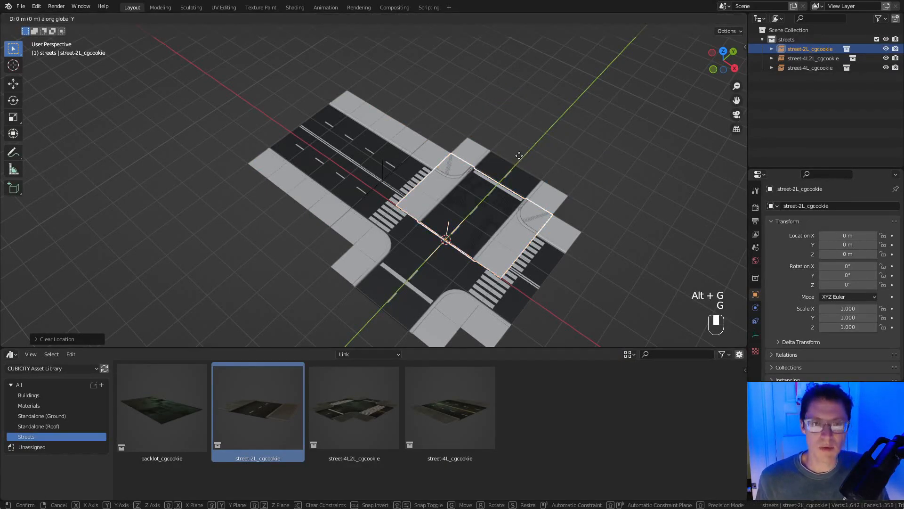
left_click(478, 235)
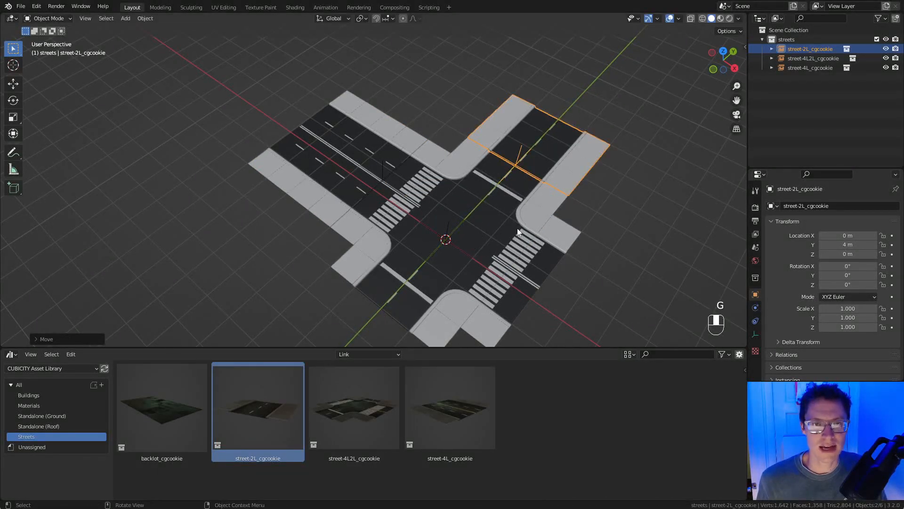
Link the backlot_cgcookie asset, clear its location, and snap it to X -2 m, Y 3 m behind the sidewalk corner.
scroll(517, 228, "down", 2)
left_click_drag(153, 414, 423, 200)
middle_click_drag(423, 199, 393, 212)
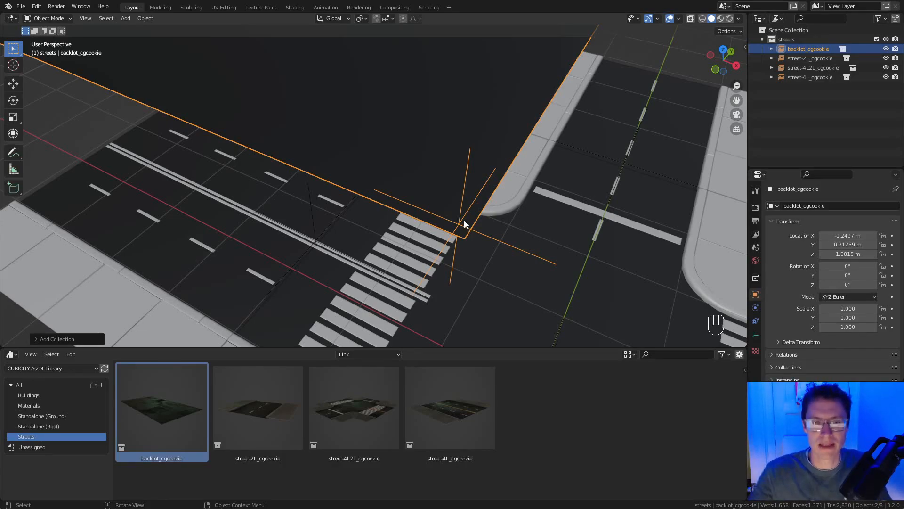
scroll(465, 222, "down", 5)
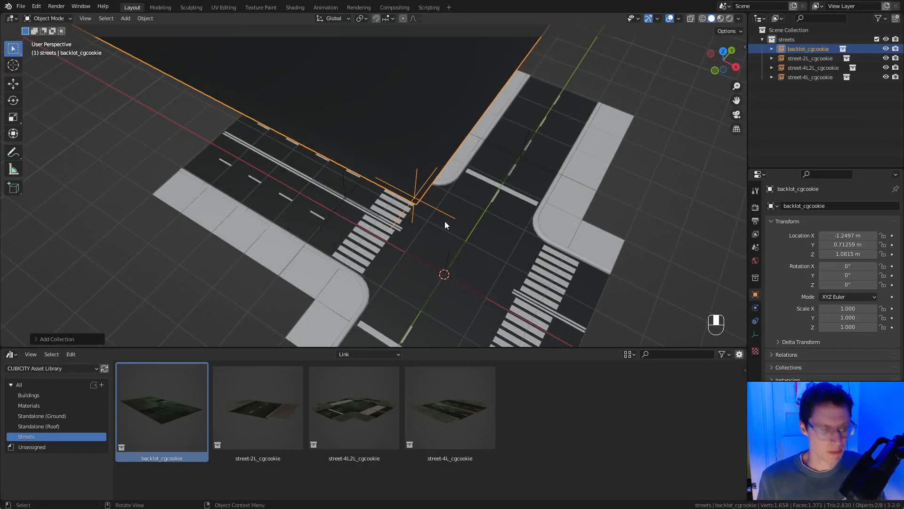
key("alt+g")
key("g")
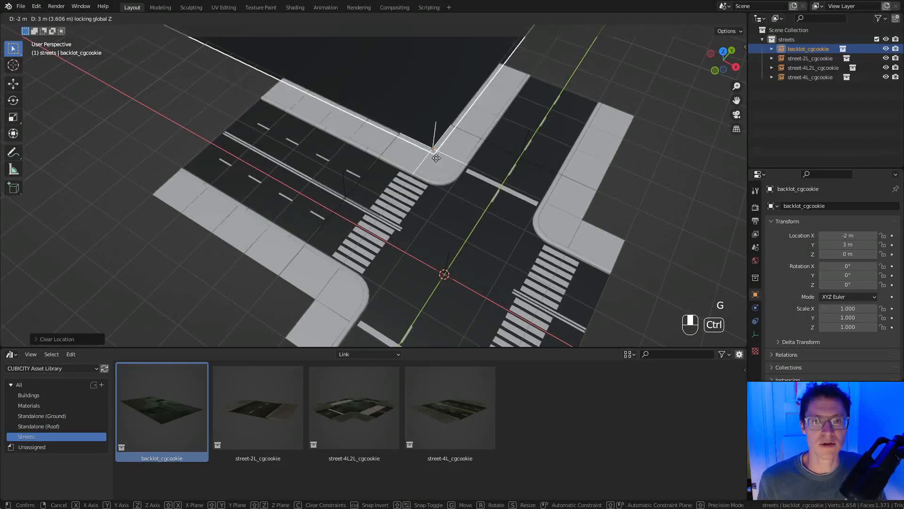
left_click(436, 156, "ctrl")
Nudge the backlot slightly along Z to match it to the sidewalk's height.
middle_click_drag(436, 156, 498, 127, "ctrl")
middle_click_drag(364, 96, 400, 189, "shift")
middle_click_drag(381, 196, 310, 248)
key("KP_Decimal")
middle_click_drag(418, 196, 405, 224, "ctrl")
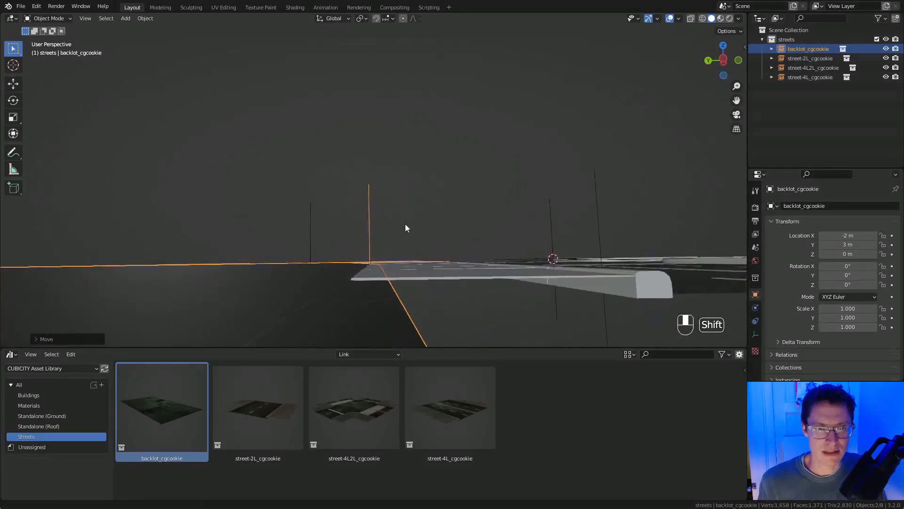
key("g")
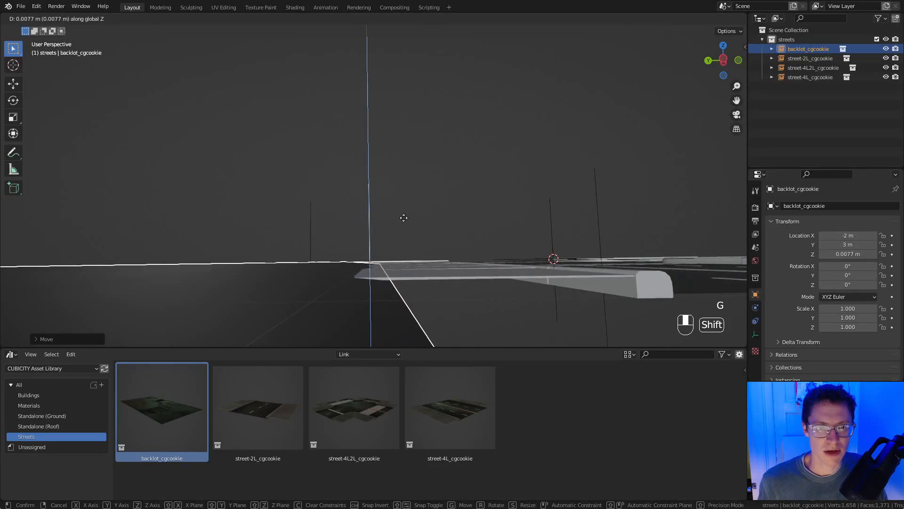
left_click(404, 223)
Duplicate the four-lane street twice along negative X, placing the copies end to end.
middle_click_drag(404, 221, 474, 231)
middle_click_drag(473, 231, 377, 204, "shift")
left_click(387, 202)
middle_click_drag(435, 201, 451, 181)
key("shift+d")
key("x")
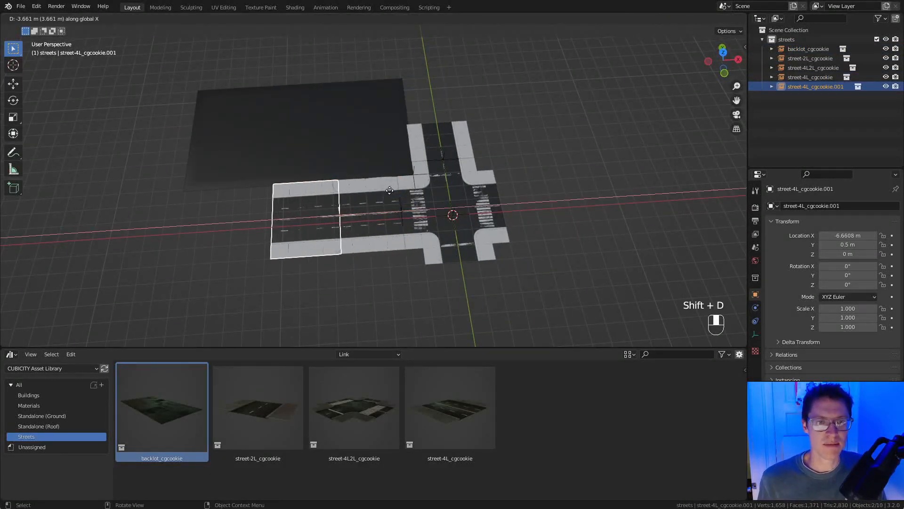
left_click(385, 192)
key("shift+d")
left_click(315, 191)
Switch the viewport to Material Preview shading and duplicate the two-lane street along Y to extend it.
key("z")
left_click(465, 197)
mouse_move(442, 162)
middle_mouse_down("shift")
mouse_move(511, 159)
mouse_move(495, 216)
middle_mouse_up("shift")
left_click(517, 174)
key("shift+d")
key("y")
left_click(510, 130)
Duplicate the intersection and place the copy at X -18 m, at the far end of the four-lane street.
middle_click_drag(508, 305, 479, 226, "shift")
left_click(480, 226)
middle_click_drag(391, 193, 450, 191, "shift")
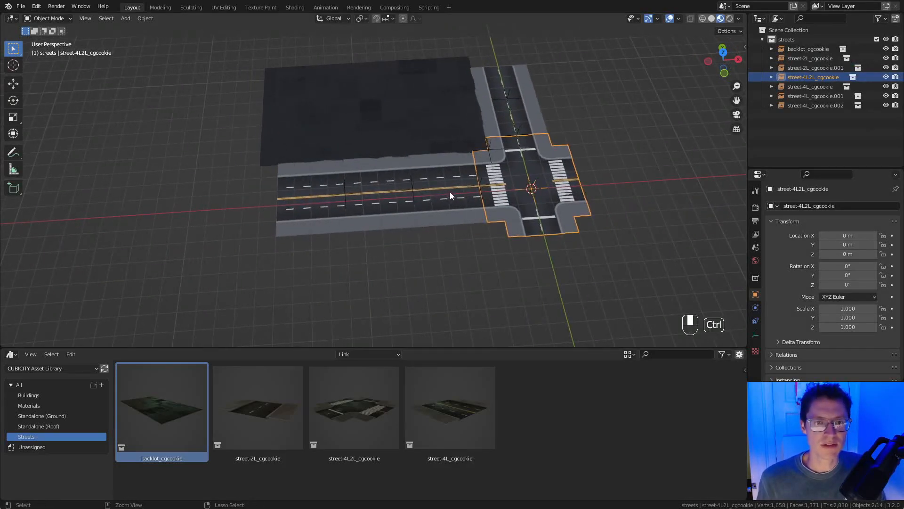
key("shift+d")
left_click(314, 191)
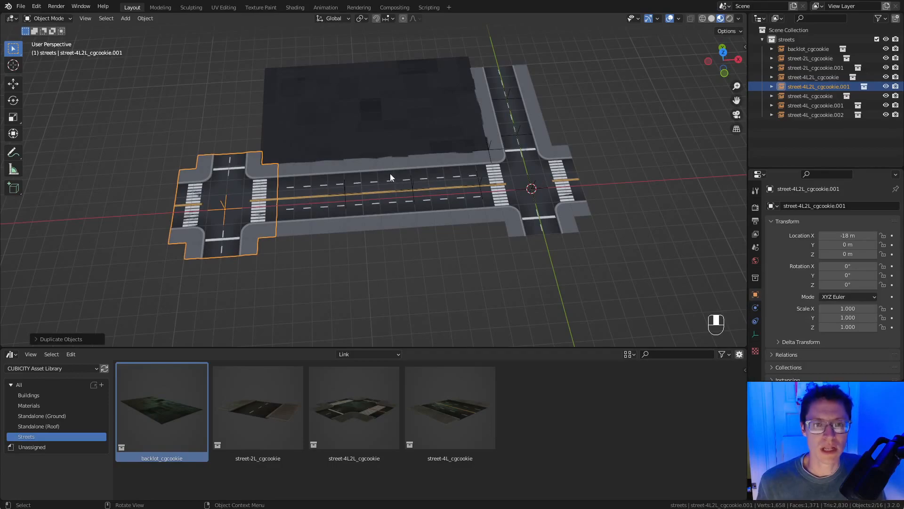
middle_click_drag(424, 207, 346, 192, "ctrl")
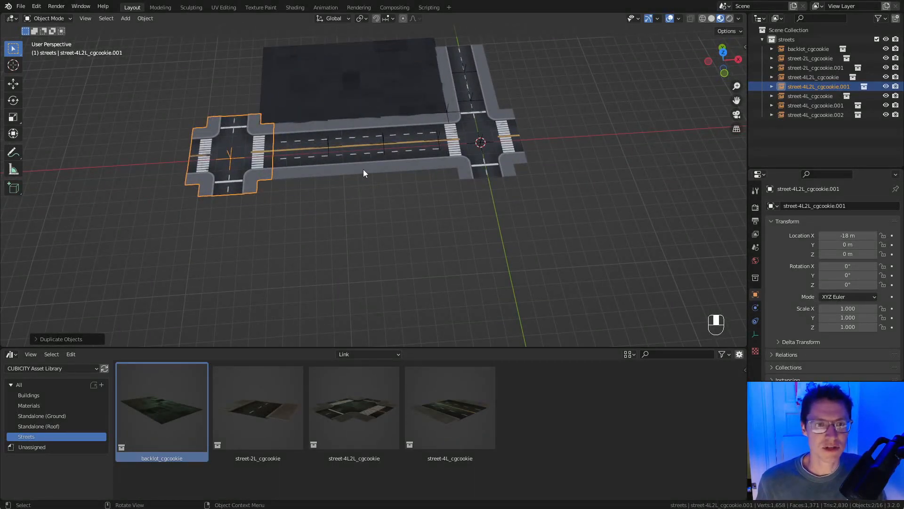
left_click(304, 158, "shift")
left_click(358, 158, "shift")
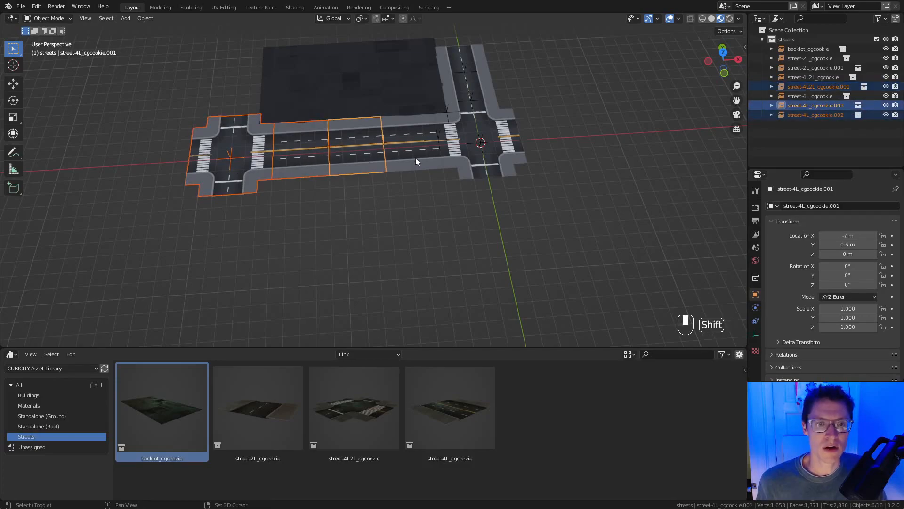
left_click(415, 157, "shift")
left_click(484, 161, "shift")
key("shift+d")
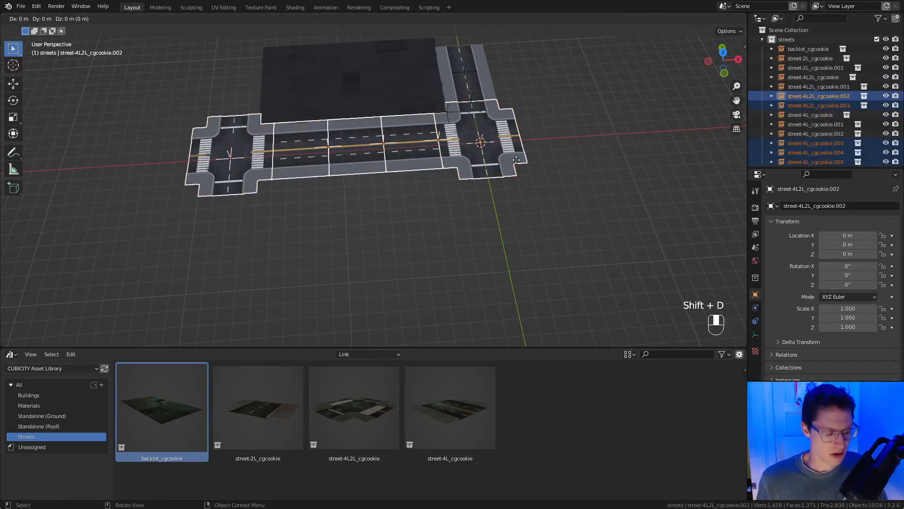
right_click(528, 179)
key("ctrl+z")
key("ctrl+z")
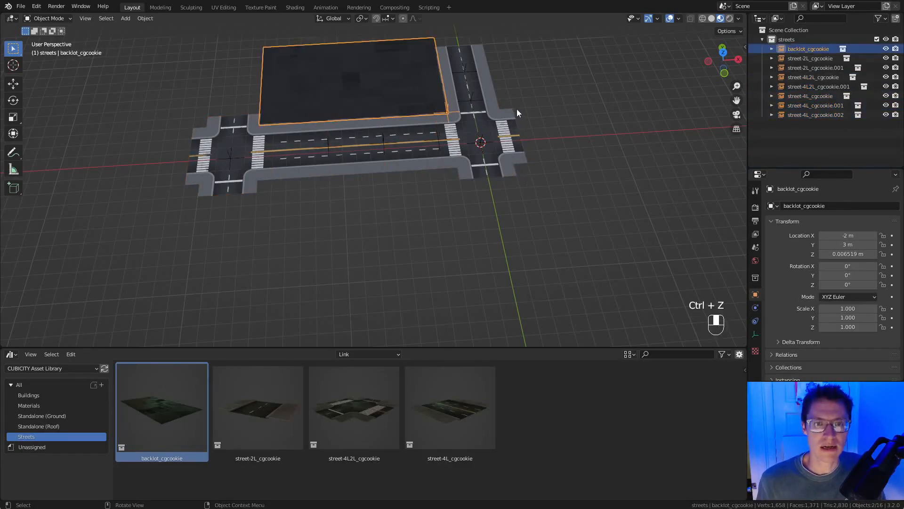
Duplicate the backlot along Y to the other side of the four-lane street, placing the copy at Y -10 m.
middle_click_drag(517, 113, 509, 136, "shift")
key("shift+d")
key("y")
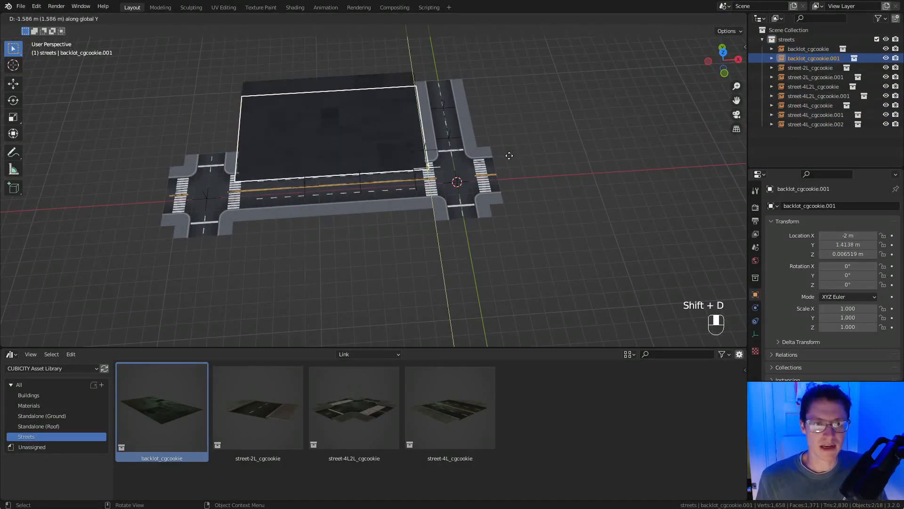
left_click(546, 301, "ctrl")
Duplicate both backlots along X to the other side of the two-lane street, placing the copies at X 16 m.
left_click(411, 135, "shift")
key("shift+d")
middle_click(490, 137)
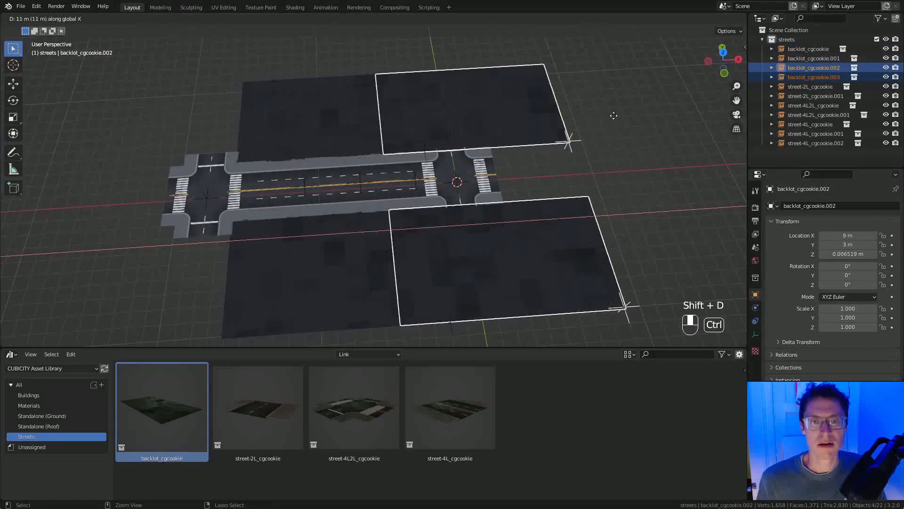
left_click(699, 102)
middle_click_drag(513, 192, 350, 195)
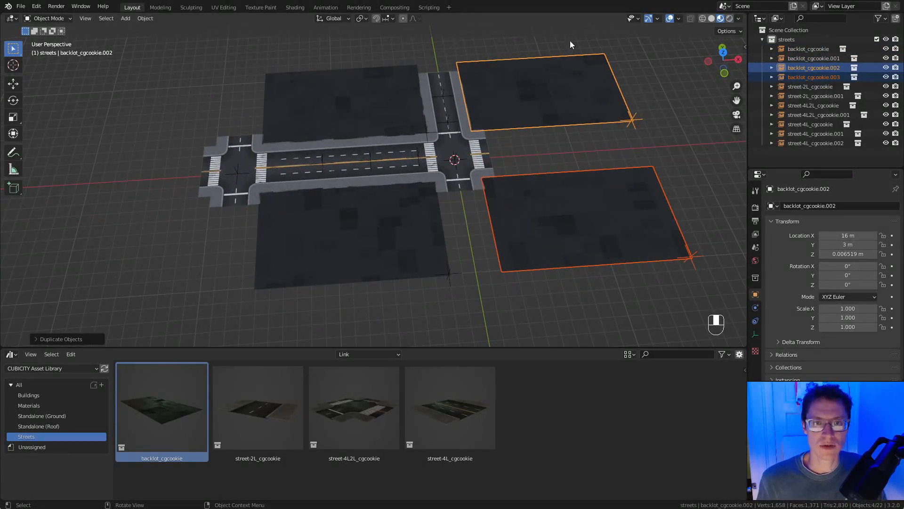
Duplicate the four-lane street row with its two intersections along negative Y, past the backlot at Y -10 m.
left_click(244, 173)
left_click(291, 159, "shift")
left_click(347, 161, "shift")
left_click(412, 157, "shift")
left_click(470, 176, "shift")
middle_click_drag(472, 179, 476, 166, "shift")
key("shift+d")
middle_click(478, 173)
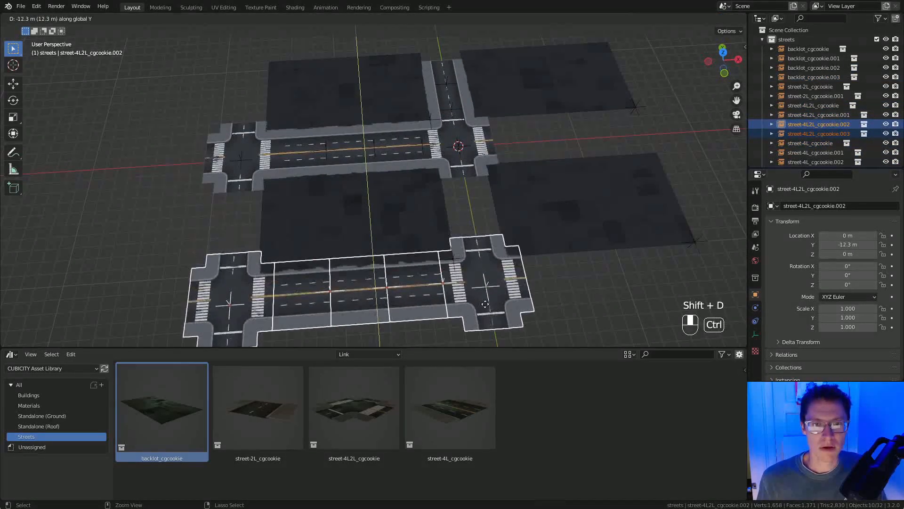
left_click(487, 320)
Move the duplicated street row 0.5 m along Y so its sidewalk meets the backlot edge.
middle_click_drag(487, 320, 375, 222, "ctrl")
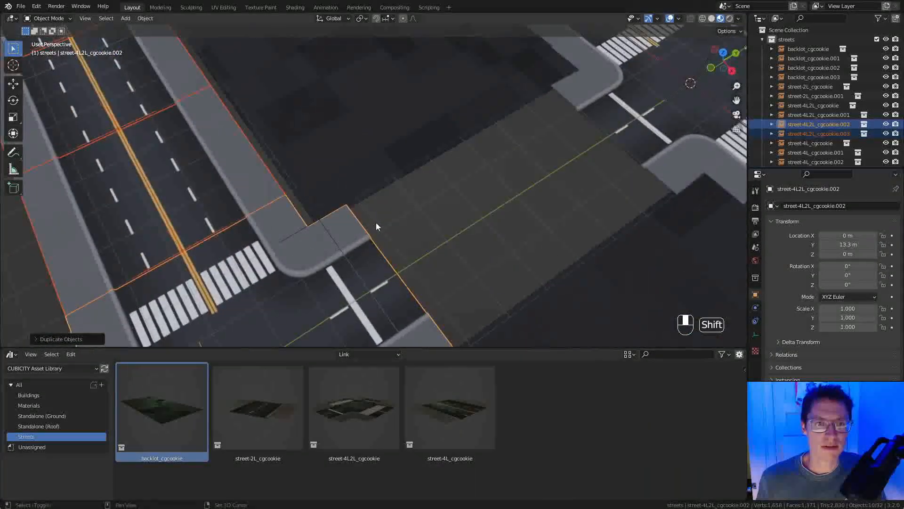
type("gy0.5")
key("Return")
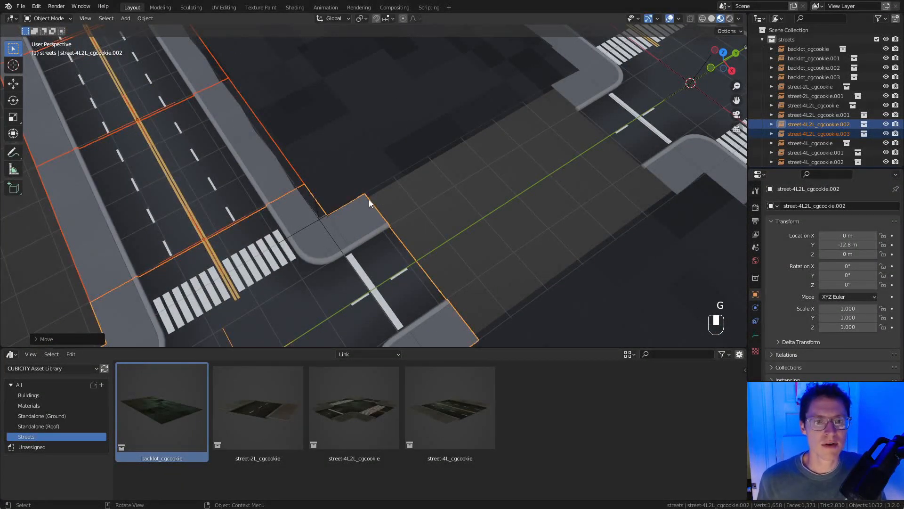
Duplicate the two two-lane street pieces along negative Y into the gap between the two street rows.
key("a")
key("a")
middle_click_drag(363, 196, 325, 132, "ctrl")
left_click(466, 75, "shift")
left_click(466, 77, "shift")
key("shift+d")
key("y")
left_click(460, 194)
Shift the two duplicated two-lane pieces -0.5 m along Y to center them in the gap.
middle_click_drag(460, 194, 415, 164)
middle_click_drag(415, 164, 423, 187, "ctrl")
type("gy.5")
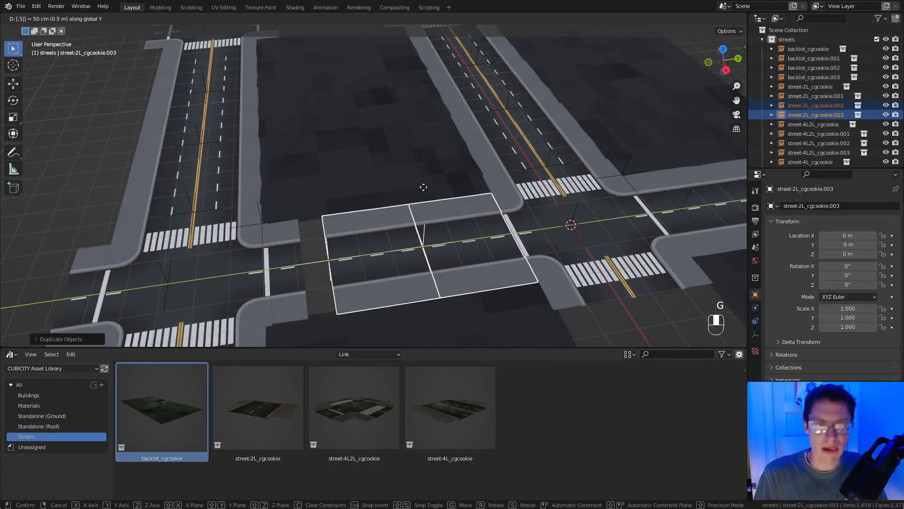
type("-")
key("Return")
Duplicate all four two-lane street pieces along negative X to connect the intersections at the far end of the rows.
middle_click_drag(425, 182, 443, 185)
middle_click_drag(560, 261, 561, 207, "ctrl")
left_click(538, 192, "shift")
left_click(576, 182, "shift")
key("shift+d")
key("x")
left_click(485, 52)
Select the middle row of four-lane streets together with its two intersections.
middle_click_drag(395, 90, 301, 156, "shift")
left_click(178, 164)
left_click(308, 189, "shift")
left_click(382, 219, "shift")
key("shift+d")
key("y")
left_click(417, 122, "ctrl")
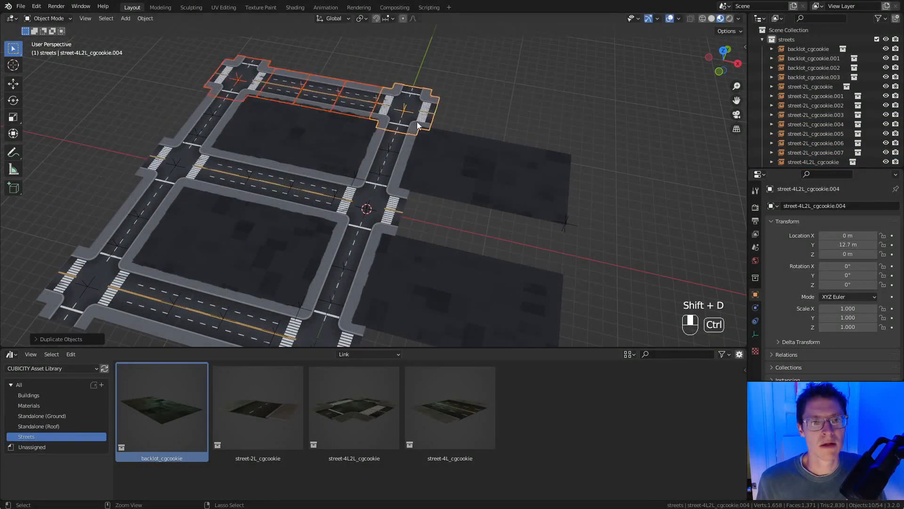
key("g")
left_click(417, 121)
key("ctrl+z")
key("ctrl+z")
key("ctrl+z")
key("ctrl+shift+z")
Check the Absolute Grid Snap setting, and duplicate the selected street row along Y, placing it at Y 13 m.
middle_click_drag(434, 114, 397, 106)
middle_click_drag(393, 168, 439, 161, "ctrl")
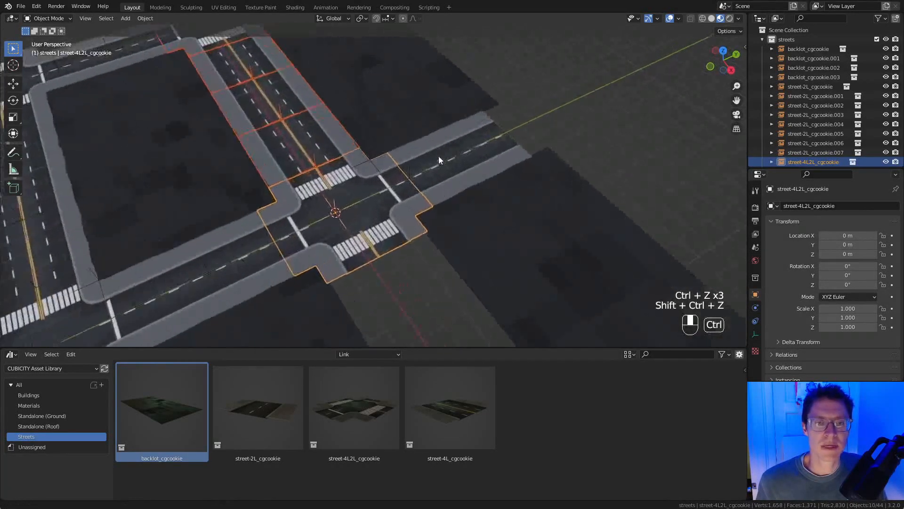
left_click(389, 18)
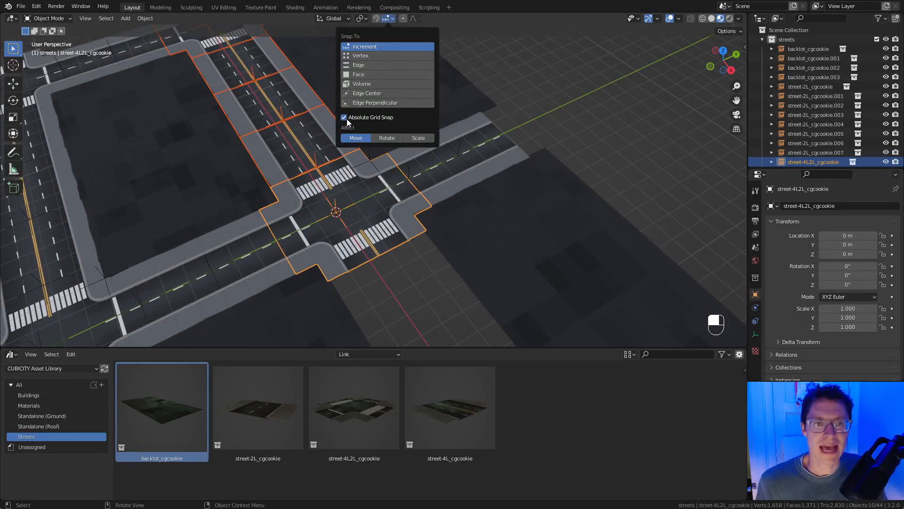
middle_click_drag(358, 161, 430, 168)
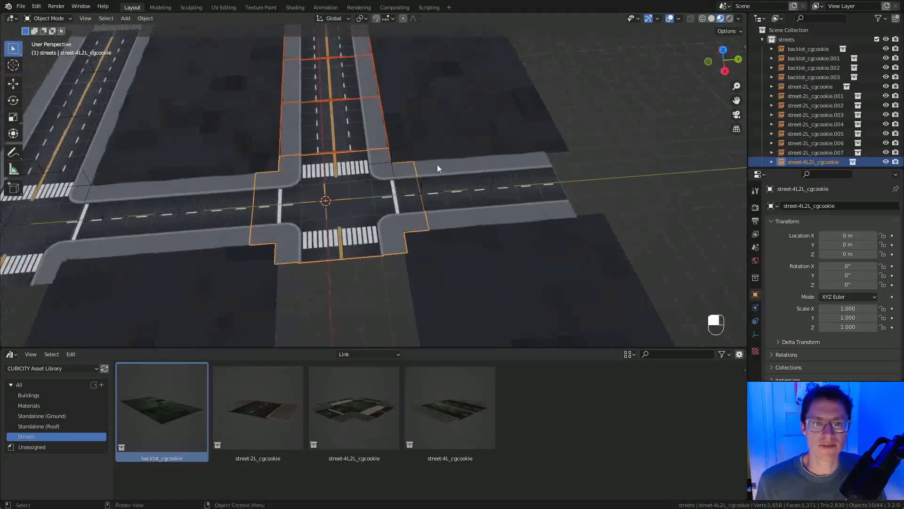
middle_click_drag(551, 114, 412, 181, "shift")
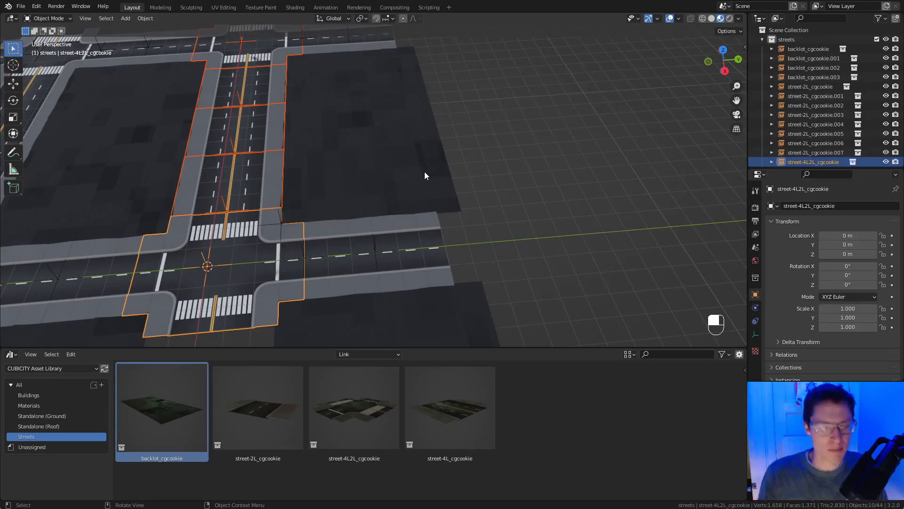
key("shift+d")
key("y")
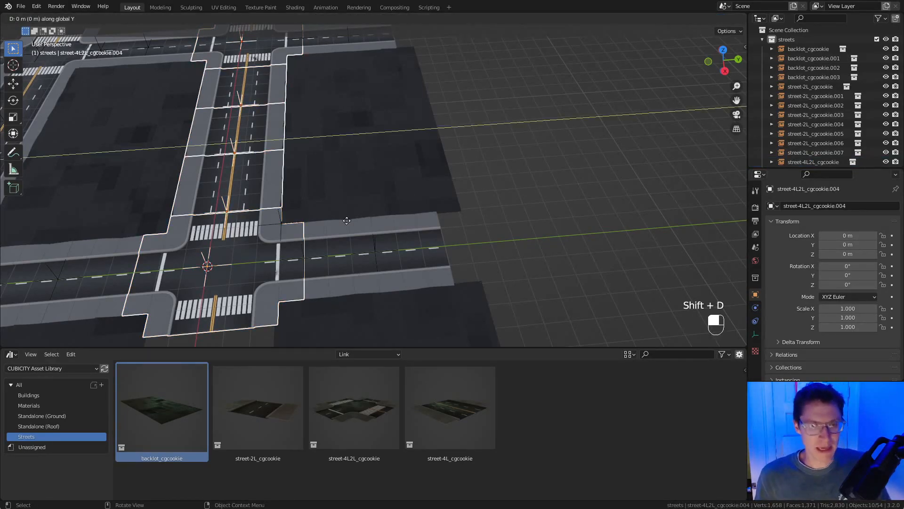
left_click(592, 190, "ctrl")
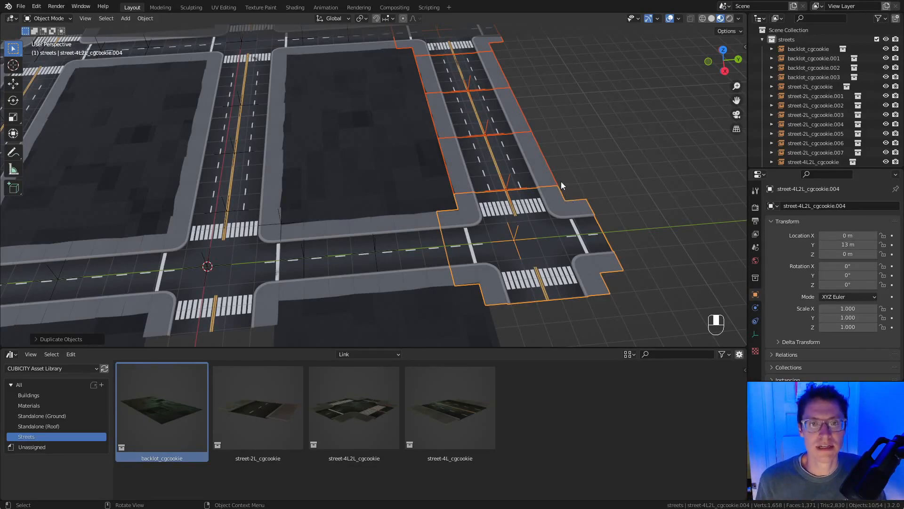
Duplicate the four-lane streets of all three rows plus the central column of intersections and two-lane streets along X, around the other two backlots.
scroll(561, 182, "down", 2)
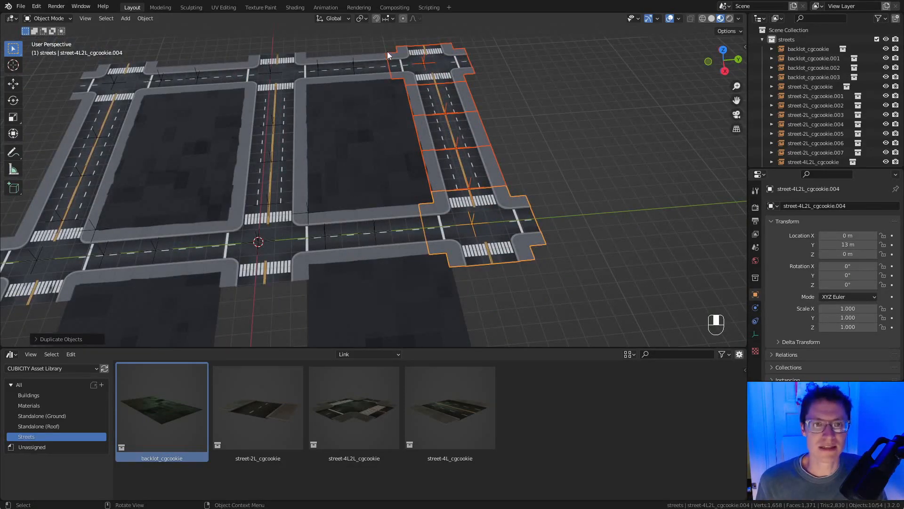
left_click(389, 19)
middle_click_drag(292, 147, 454, 166)
left_click(231, 212, "shift")
left_click(223, 129, "shift")
left_click(223, 128, "shift")
left_click(267, 216, "shift")
left_click(313, 219, "shift")
left_click(369, 236, "shift")
middle_click_drag(371, 244, 385, 184, "shift")
left_click(207, 261, "shift")
left_click(251, 261, "shift")
left_click(305, 264, "shift")
left_click(364, 265, "shift")
left_click(380, 220, "shift")
left_click(382, 194, "shift")
left_click(382, 125, "shift")
key("shift+d")
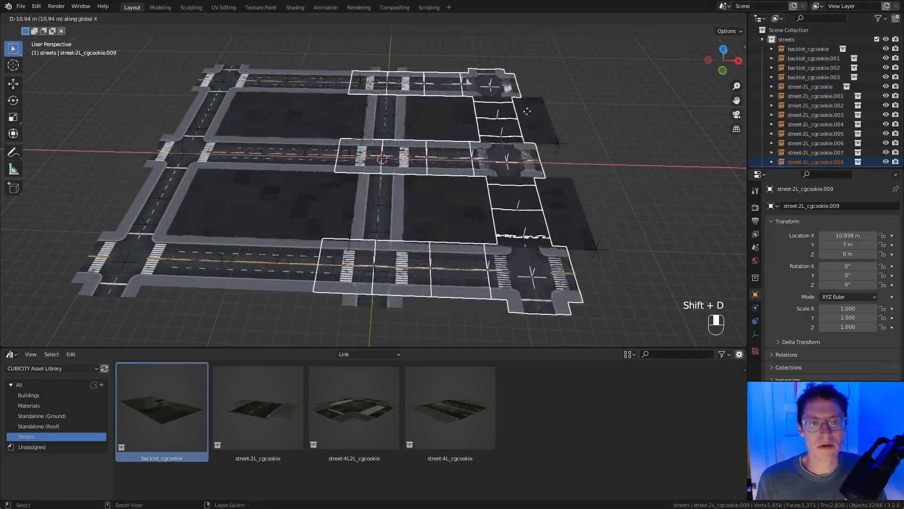
left_click(602, 117)
key("a")
key("a")
Select all four backlots and lower them together along Z to about -0.0034 m, just beneath the sidewalks, and deselect everything.
middle_click_drag(591, 123, 466, 285, "ctrl")
middle_click_drag(425, 209, 496, 187)
middle_click_drag(419, 165, 355, 192, "shift")
left_click(352, 188)
left_click(456, 114, "shift")
left_click(697, 115, "shift")
middle_click_drag(697, 114, 736, 188)
left_click(729, 188, "shift")
middle_click_drag(453, 171, 494, 132, "shift")
middle_click_drag(411, 179, 438, 193, "shift")
middle_click_drag(438, 193, 439, 182, "ctrl")
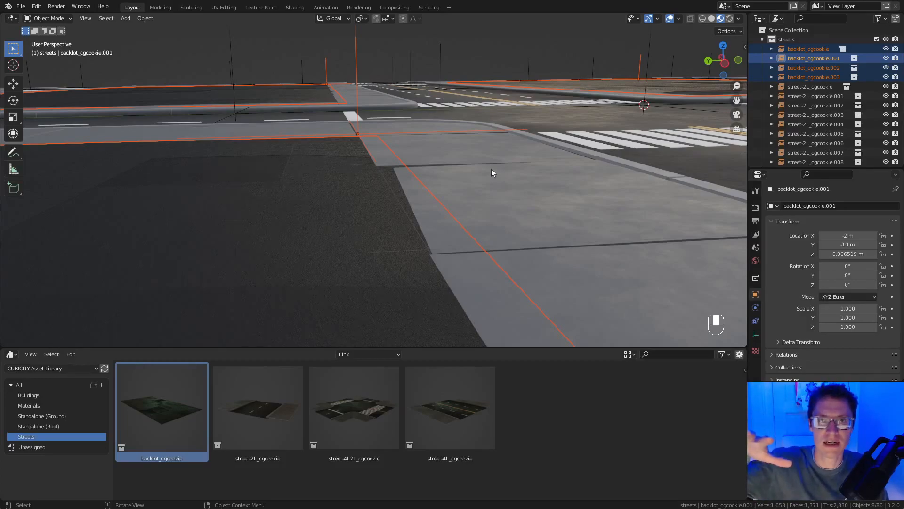
key("g")
middle_click(459, 167)
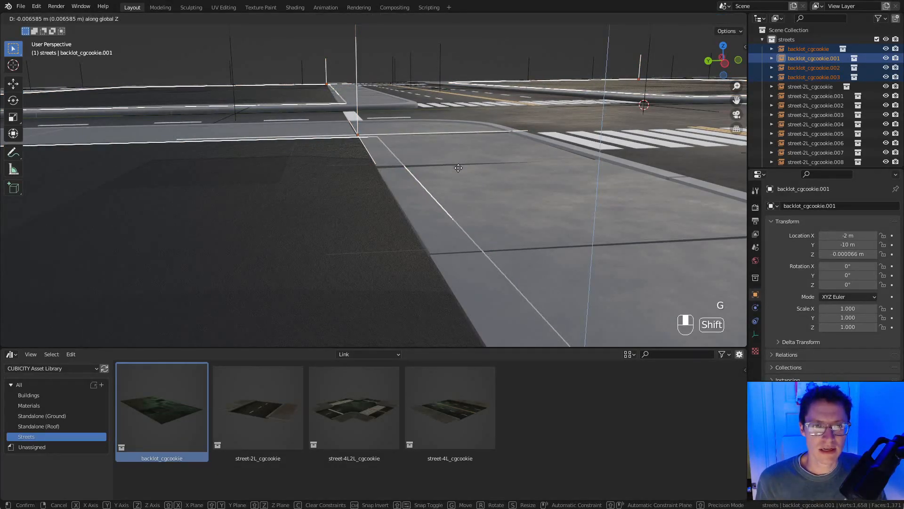
left_click(459, 168)
middle_click_drag(458, 169, 493, 159, "ctrl")
key("a")
key("a")
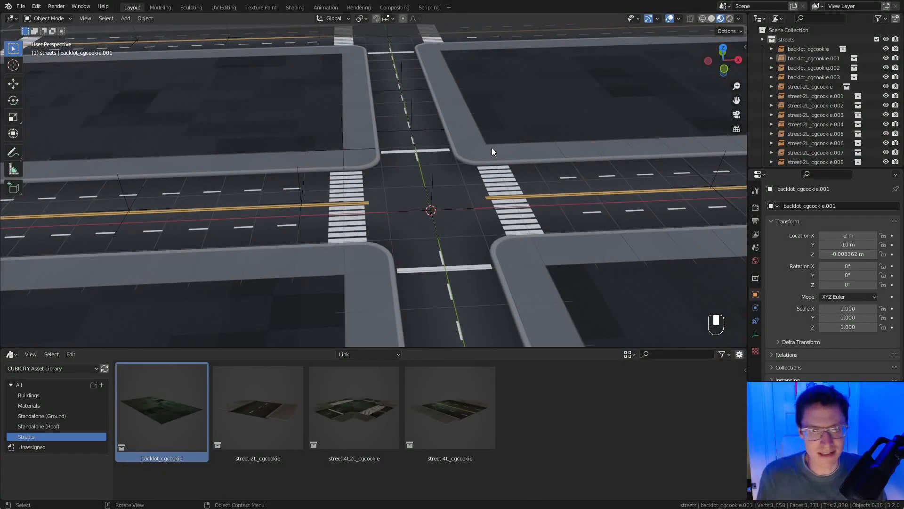
Add the residential-corner-A building from the Buildings catalog to the scene and clear its location to the world origin.
left_click(46, 396)
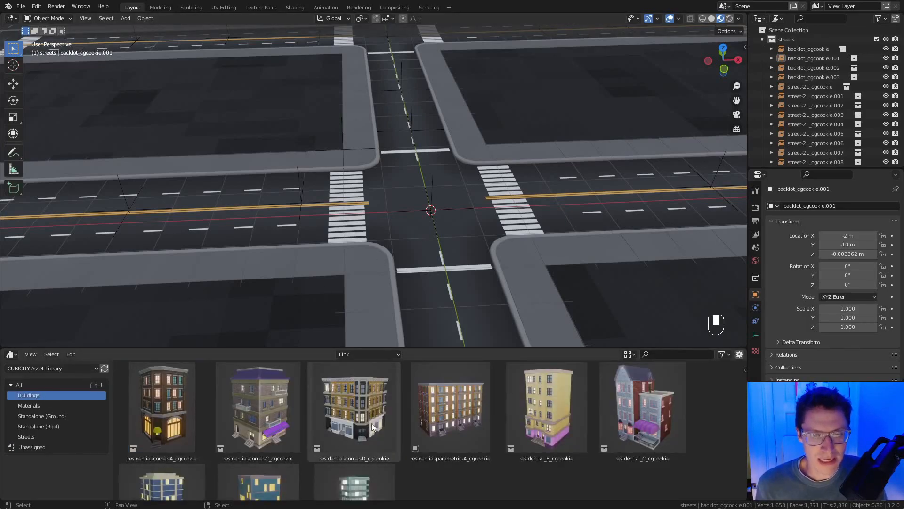
left_click(165, 416)
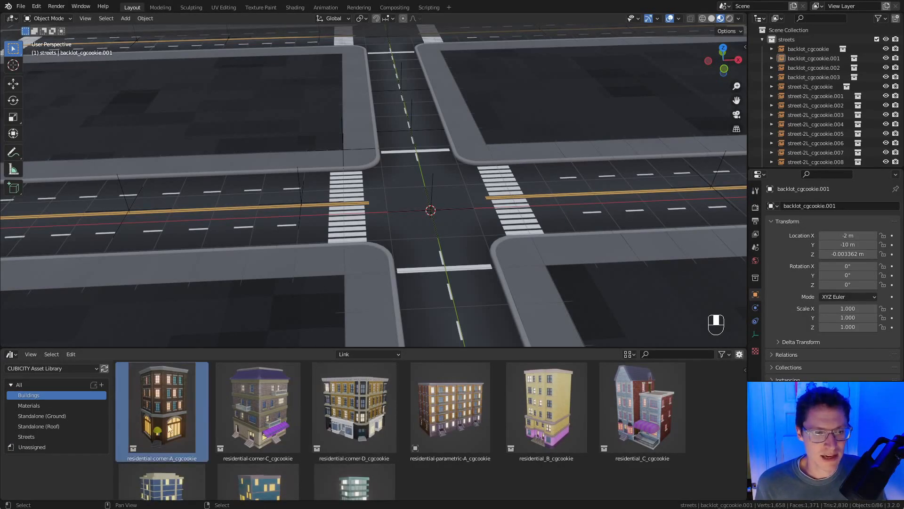
left_click_drag(152, 406, 451, 166)
middle_click(471, 165, "alt")
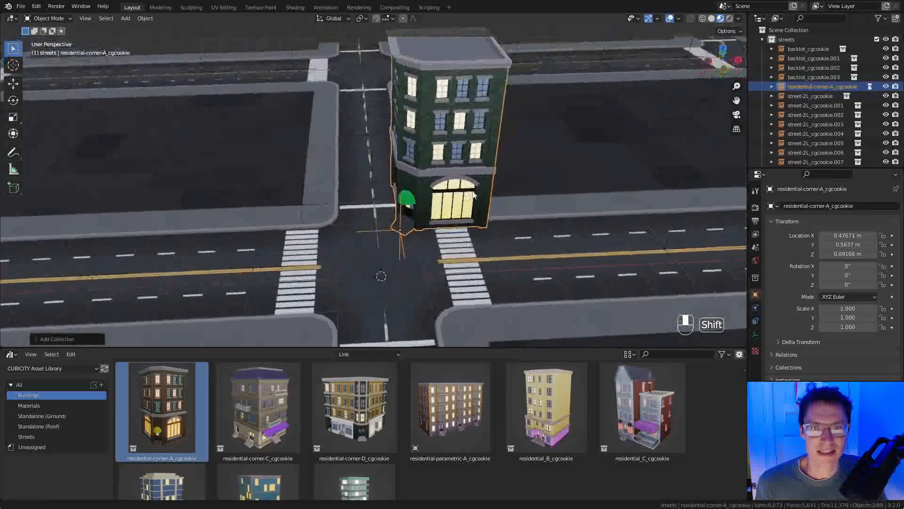
key("alt+g")
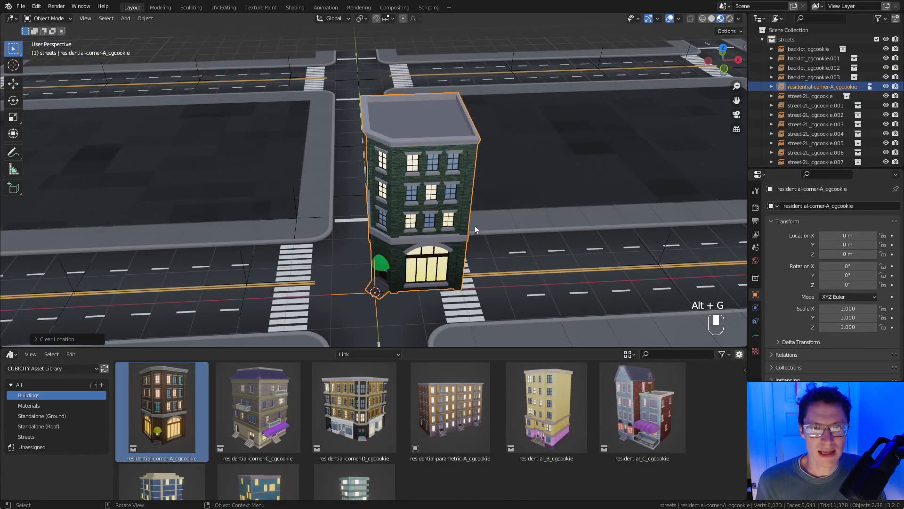
Move the corner building along the ground to X 13 m, Y 9 m, and place a duplicate near the central intersection.
middle_click_drag(470, 227, 500, 208)
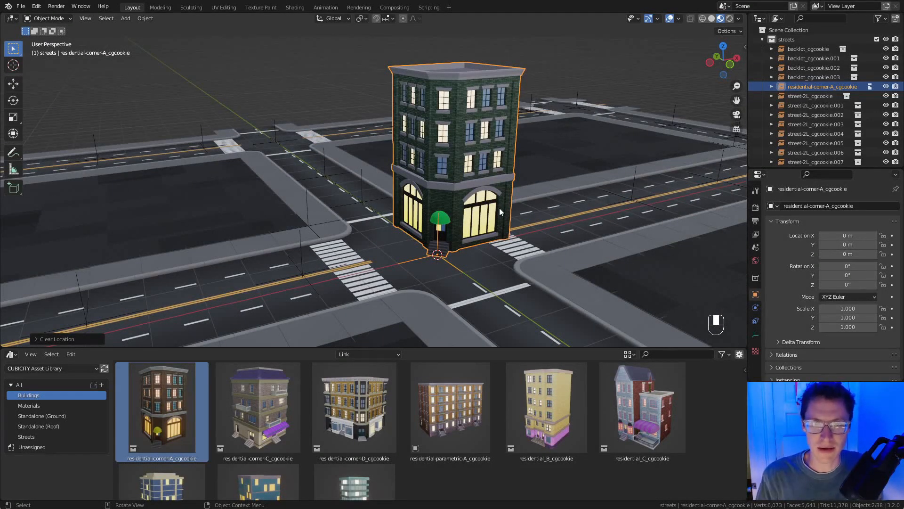
middle_click_drag(499, 208, 437, 210)
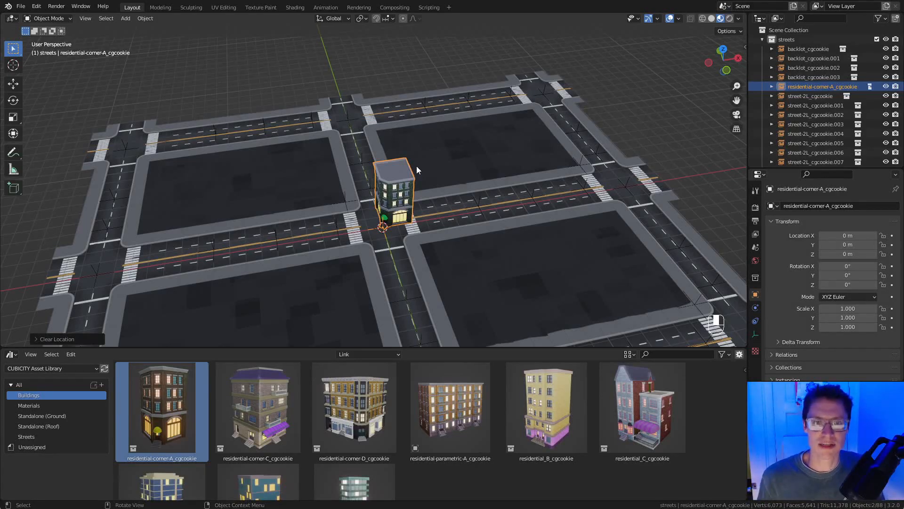
middle_click_drag(411, 165, 414, 188)
key("g")
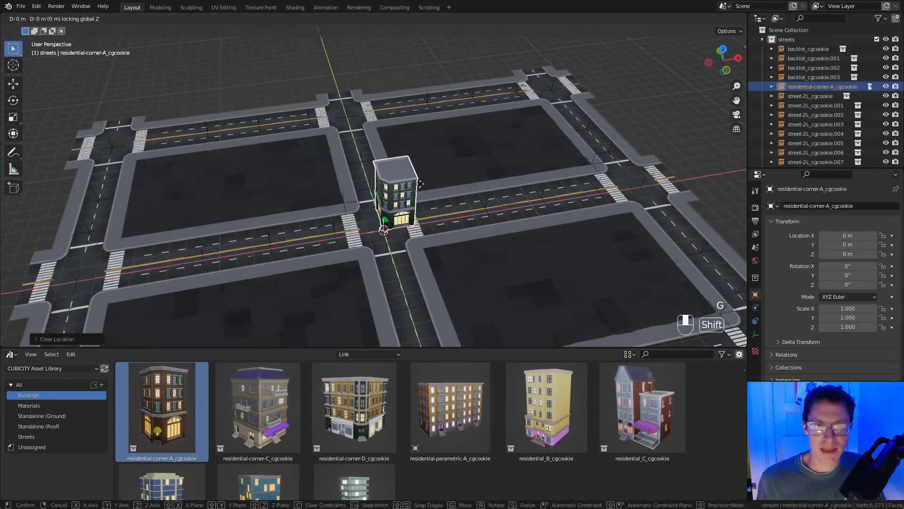
left_click(545, 91)
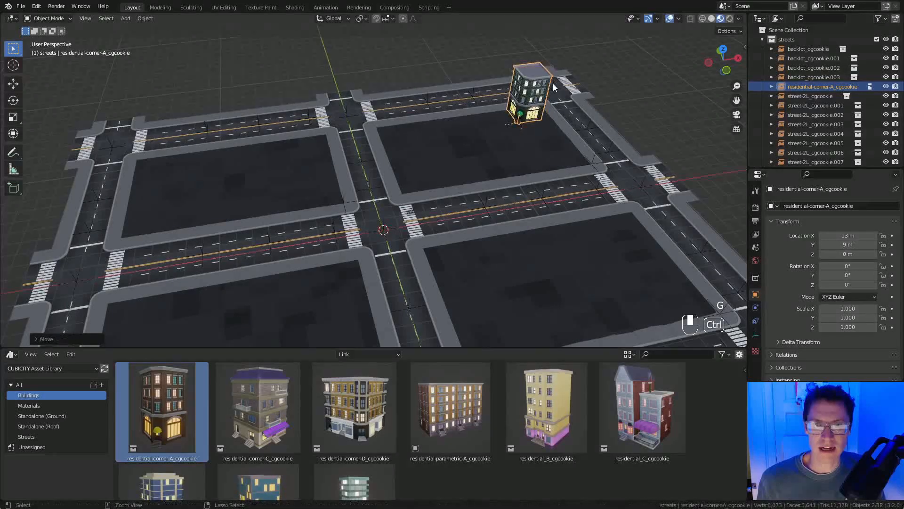
key("shift+d")
left_click(427, 160)
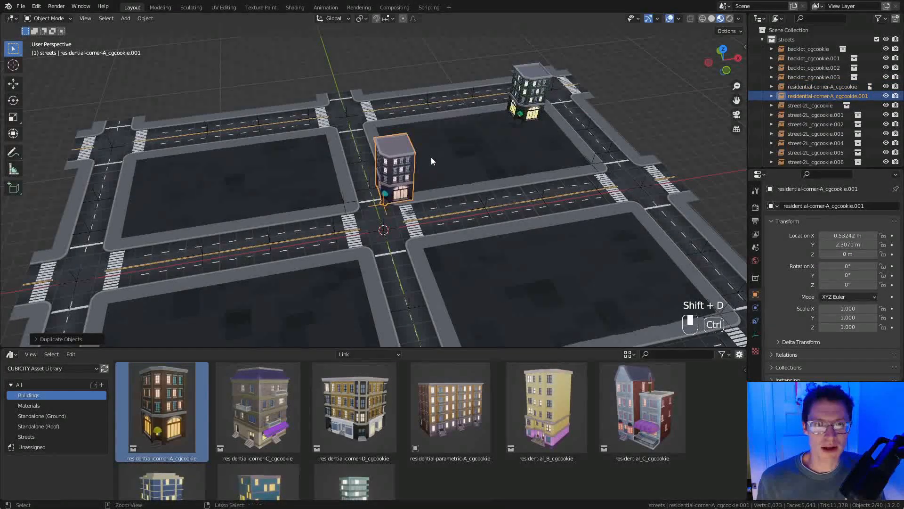
Examine the duplicated corner building's entrance, awning and windows up close.
scroll(427, 160, "up", 5)
middle_click_drag(467, 142, 490, 197)
middle_click_drag(491, 197, 485, 266, "ctrl")
middle_click_drag(441, 204, 441, 177, "shift")
middle_click_drag(439, 236, 439, 256, "ctrl")
middle_click_drag(440, 215, 459, 224)
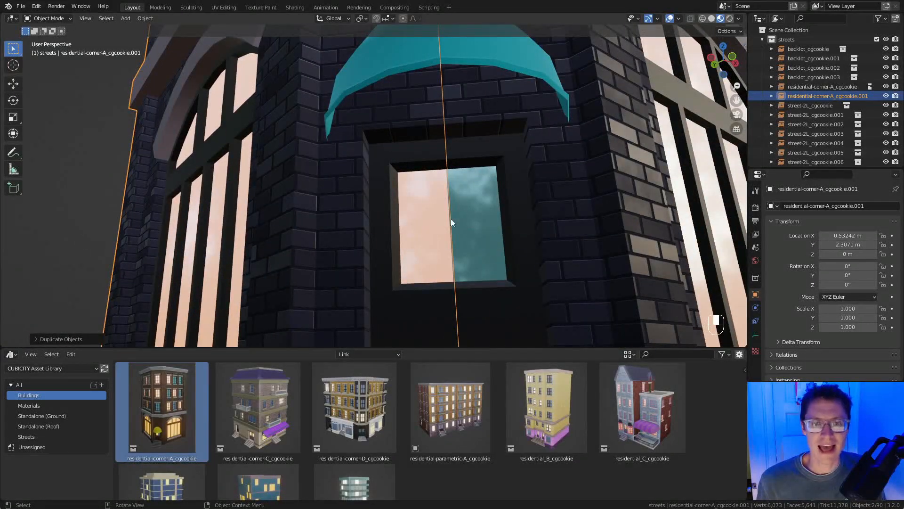
middle_click_drag(572, 246, 475, 208, "ctrl")
middle_click_drag(476, 209, 495, 186, "shift")
middle_click_drag(495, 186, 523, 189)
middle_click_drag(523, 189, 529, 164, "ctrl")
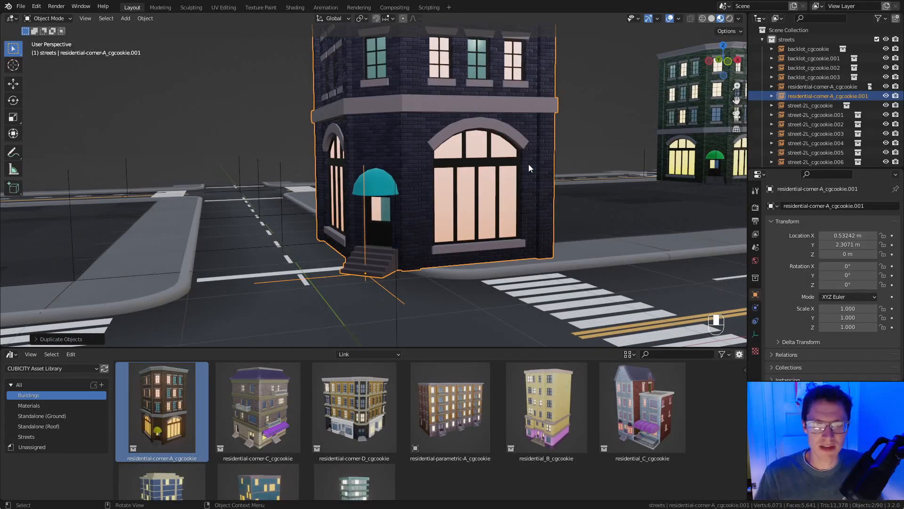
Duplicate the corner building along negative X and repeat the duplication three times to form a row of variations.
middle_click_drag(470, 209, 482, 171, "ctrl")
key("shift+d")
key("x")
left_click(384, 170)
key("shift+r")
key("shift+r")
key("shift+r")
middle_click_drag(364, 207, 464, 166, "shift")
middle_click_drag(464, 166, 335, 173, "ctrl")
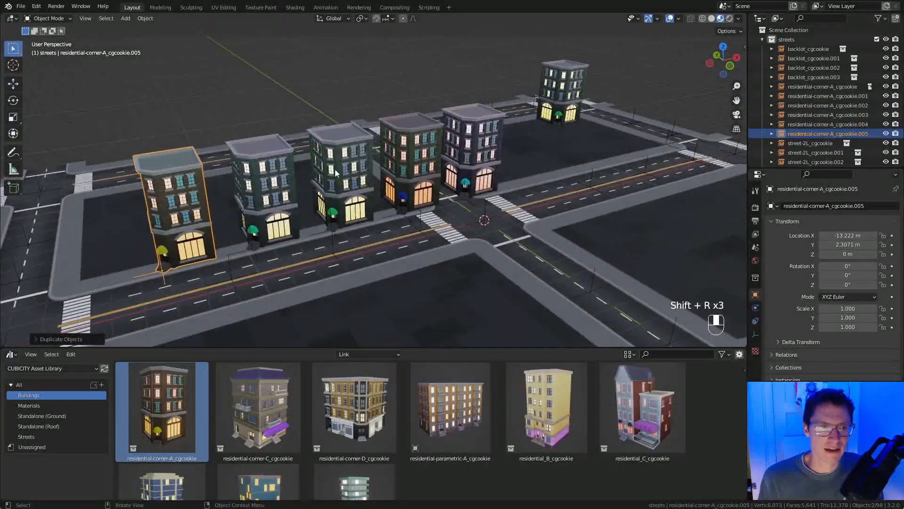
Delete the four extra corner building copies along the four-lane street.
left_click(408, 156)
left_click(342, 169, "shift")
left_click(264, 179, "shift")
left_click(181, 188, "shift")
key("x")
left_click(351, 150)
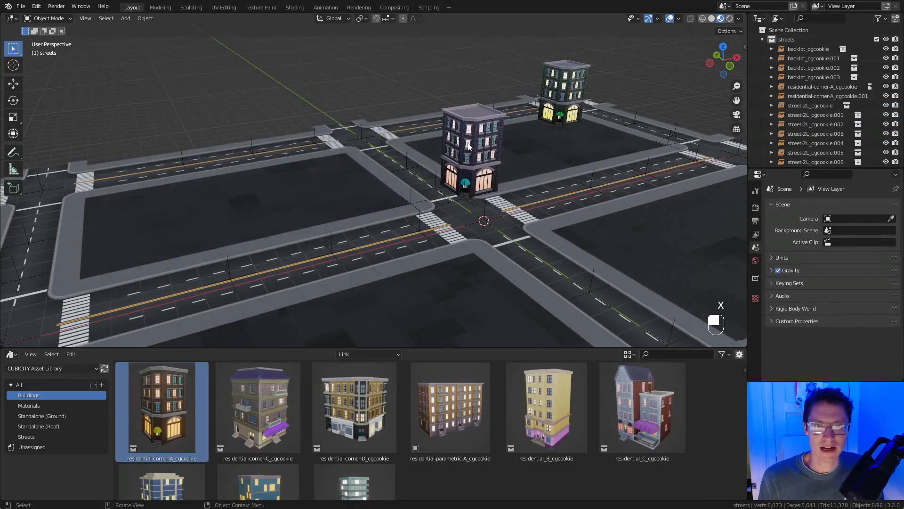
Clear the duplicated corner building's location and move it along the ground, snapped onto the block corner at the central intersection.
left_click(469, 146)
key("KP_Decimal")
scroll(473, 165, "down", 3)
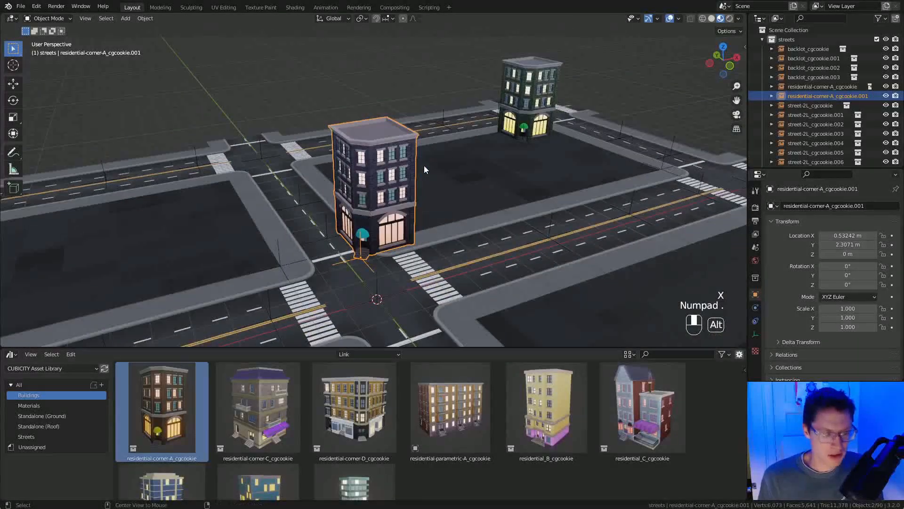
key("alt+g")
scroll(454, 225, "up", 2)
key("g")
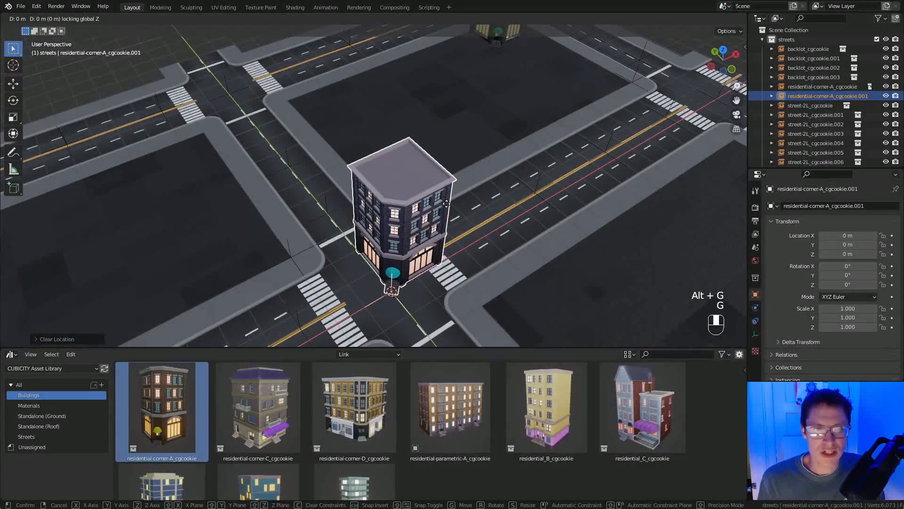
left_click(446, 126, "ctrl")
middle_click_drag(447, 123, 392, 144, "ctrl")
middle_click_drag(394, 236, 485, 183, "shift")
key("a")
key("a")
Link the residential-corner-D building into the scene and clear its location to the world origin.
middle_click_drag(511, 249, 414, 113, "ctrl")
middle_click_drag(415, 114, 476, 146, "shift")
left_click(397, 397)
left_click_drag(369, 401, 290, 226)
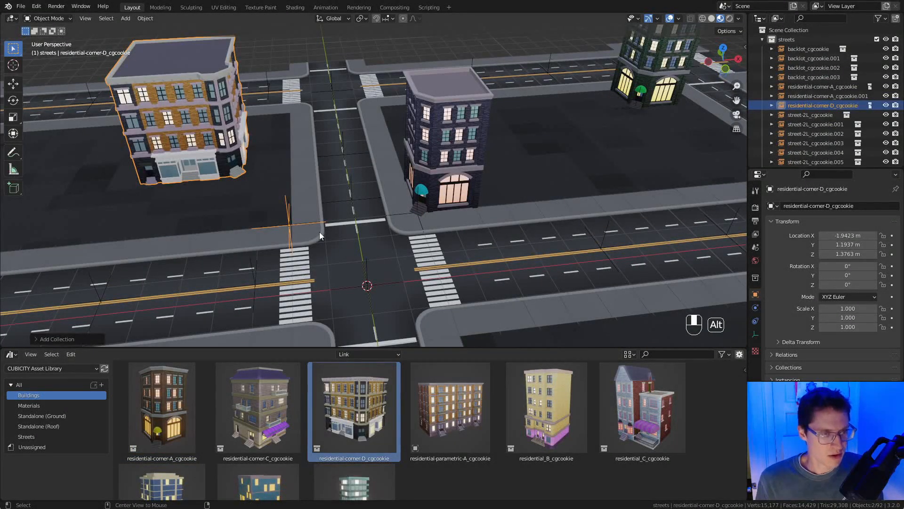
key("alt+g")
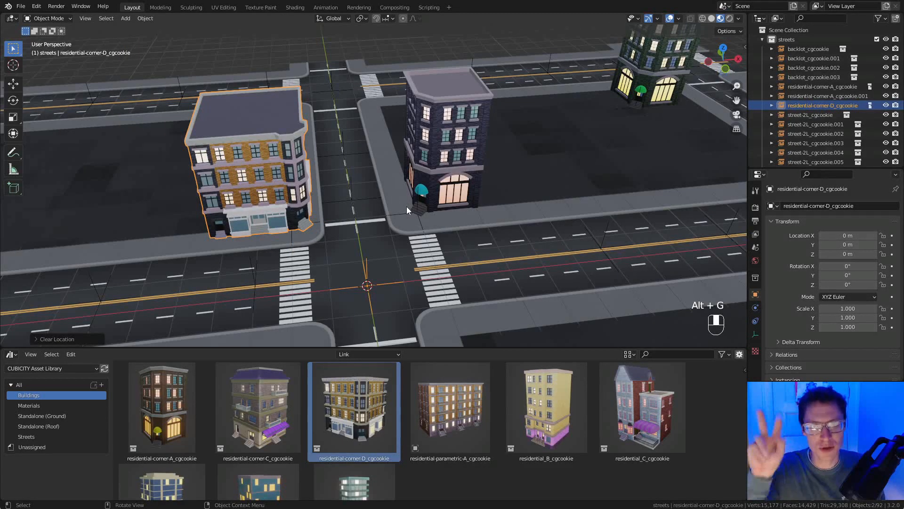
Save the scene as cubicity_assembly_v01.blend in the scn folder, one level above the assets folder.
scroll(408, 208, "up", 2)
mouse_move(409, 207)
middle_mouse_down("shift")
mouse_move(434, 192)
mouse_move(409, 182)
mouse_move(426, 204)
middle_mouse_up("shift")
key("ctrl+s")
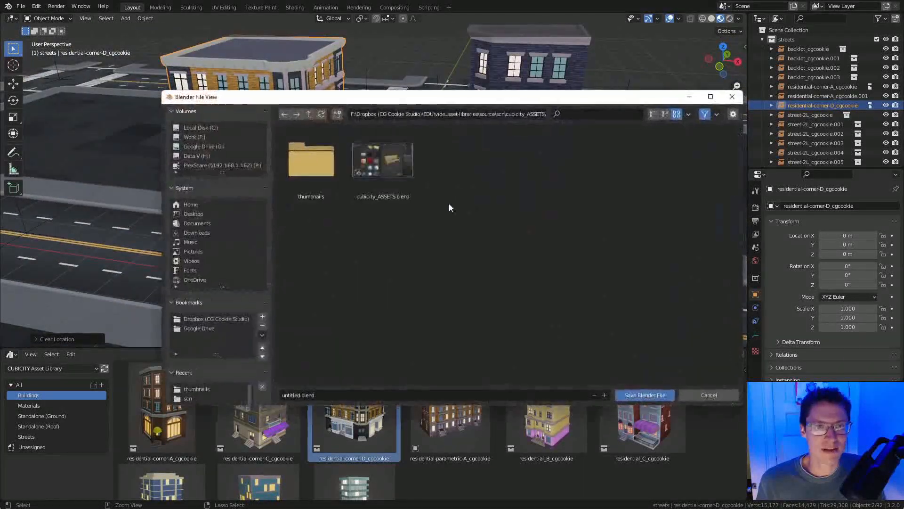
left_click(309, 114)
left_click(317, 395)
left_click_drag(301, 395, 267, 389)
type("cubicity_ass")
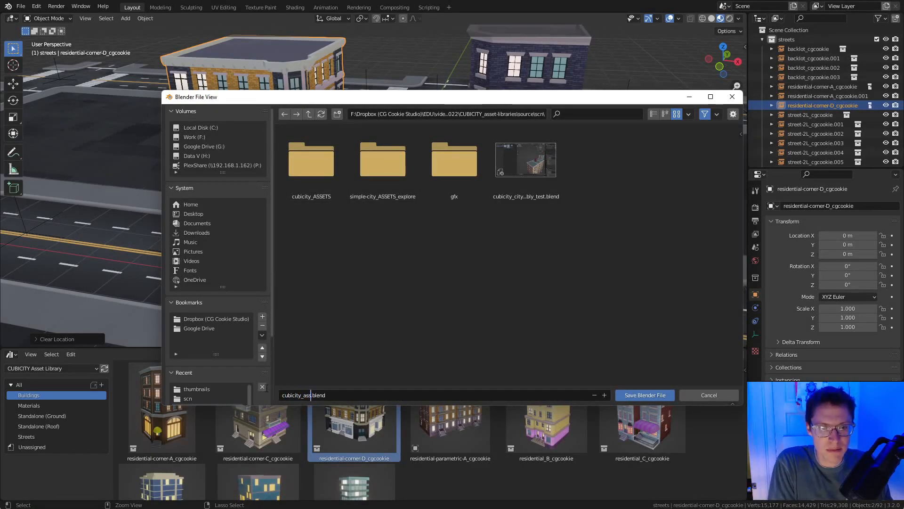
key("BackSpace")
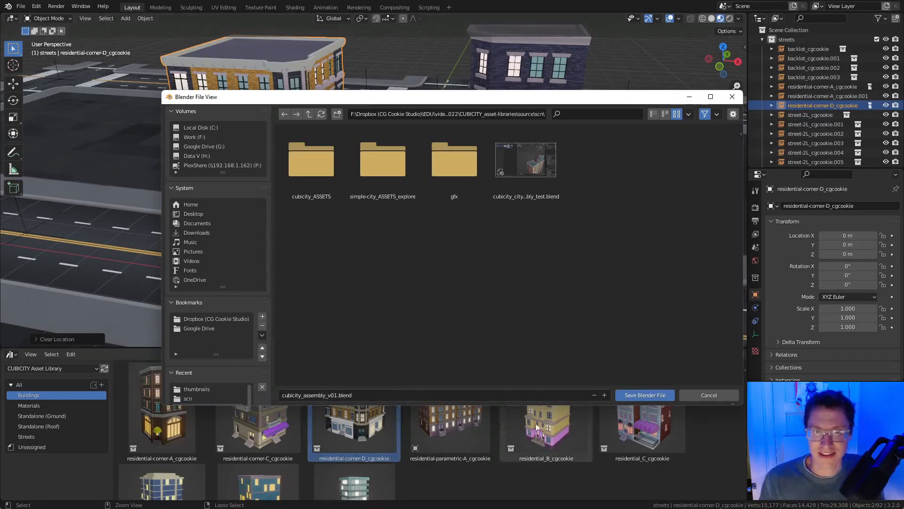
left_click(645, 396)
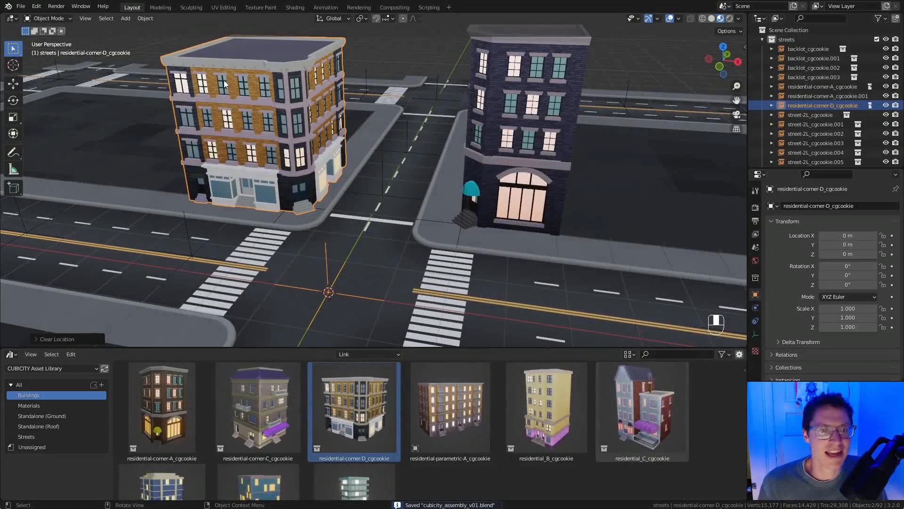
Open the source blend file of the residential-corner-D asset in its own full-screen window.
right_click(358, 396)
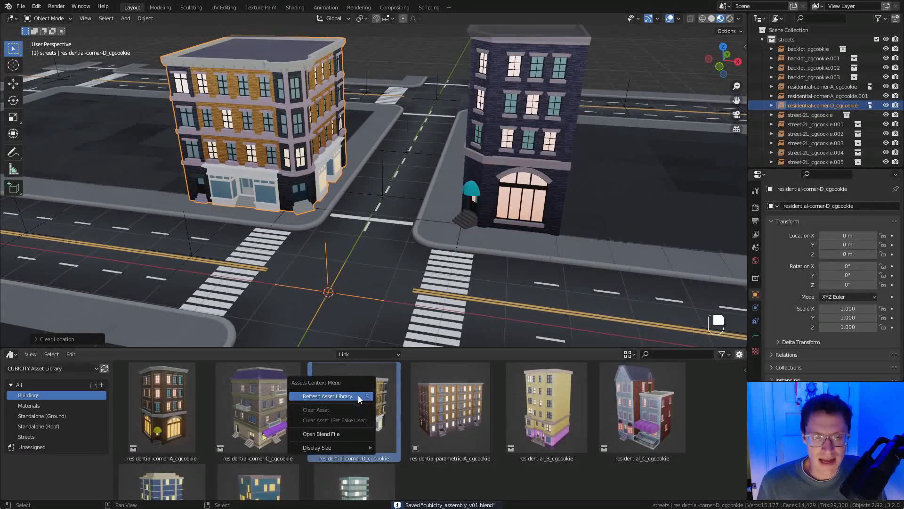
left_click(330, 433)
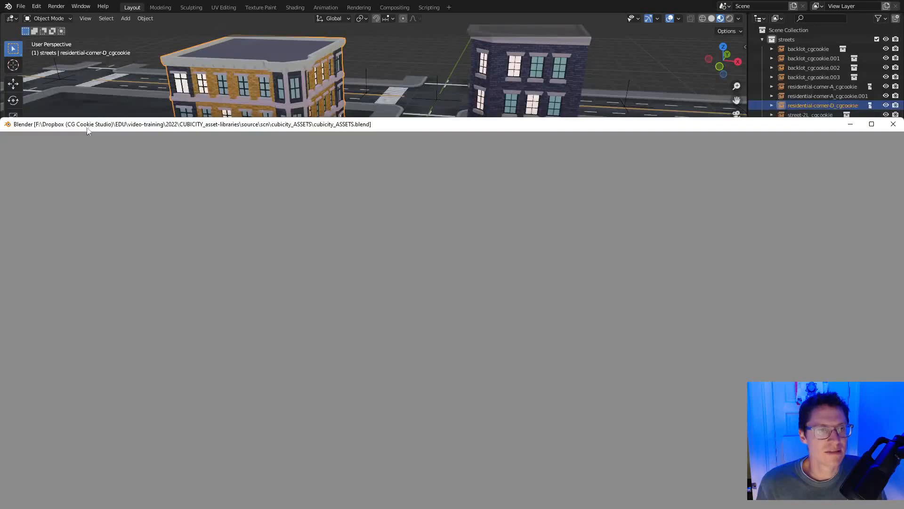
left_click_drag(74, 127, 73, 0)
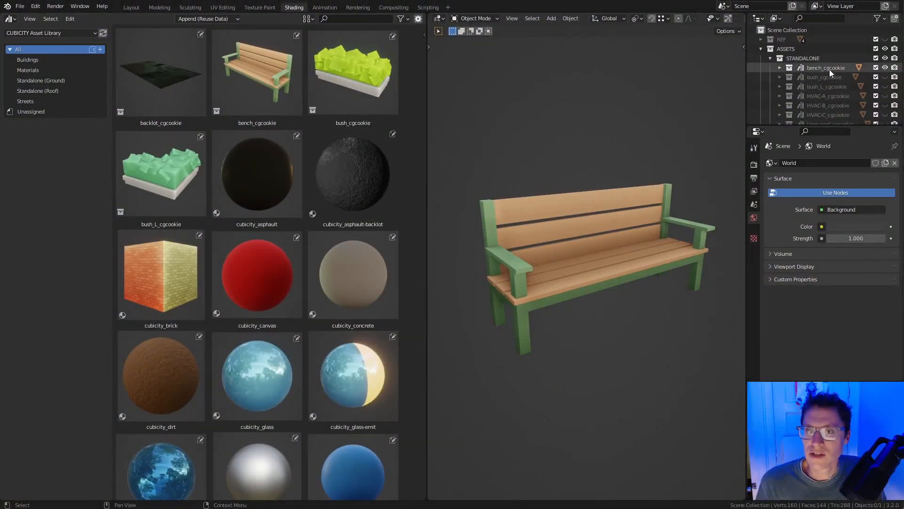
Hide the STANDALONE collection and show the BUILDINGS collection.
left_click(886, 58)
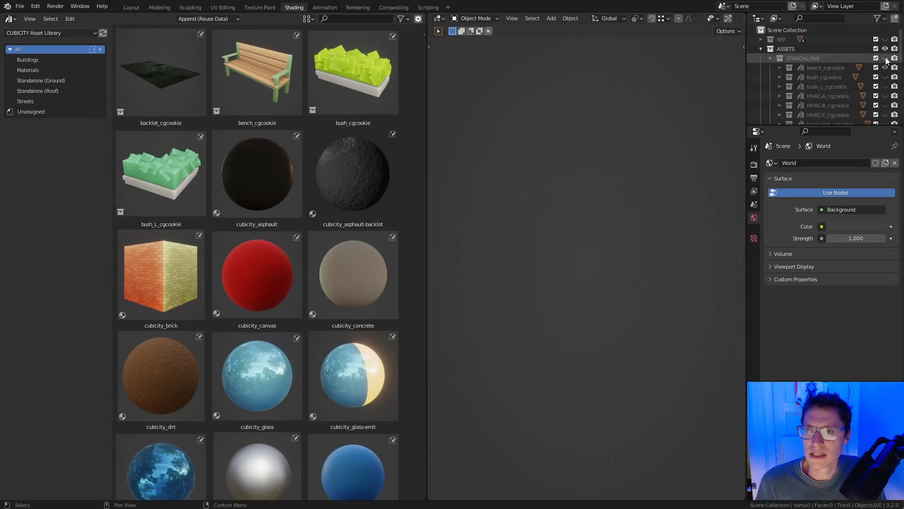
left_click(770, 58)
left_click(886, 77)
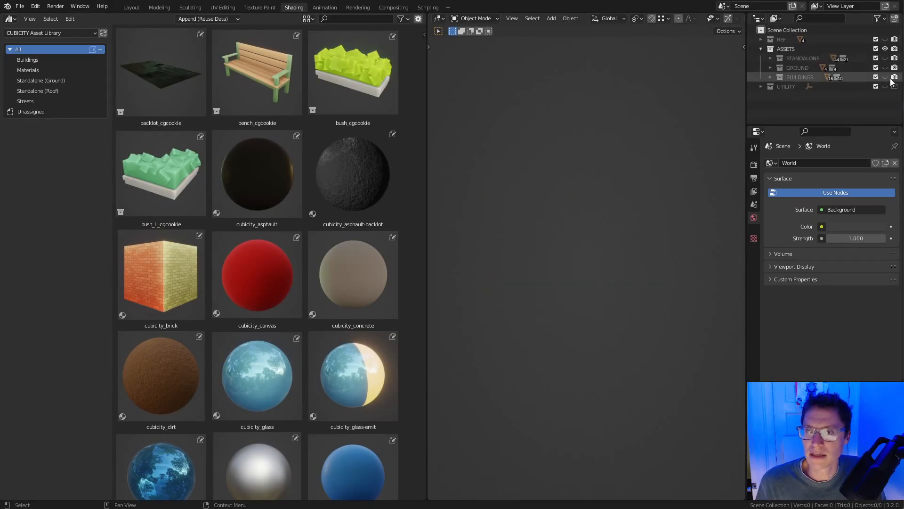
Enter Edit Mode on residential-corner-A with overlays shown and select the unlit blue pane of its entrance door window.
middle_click_drag(618, 252, 632, 236, "ctrl")
middle_click_drag(636, 188, 607, 283, "ctrl")
middle_click_drag(607, 283, 583, 223, "shift")
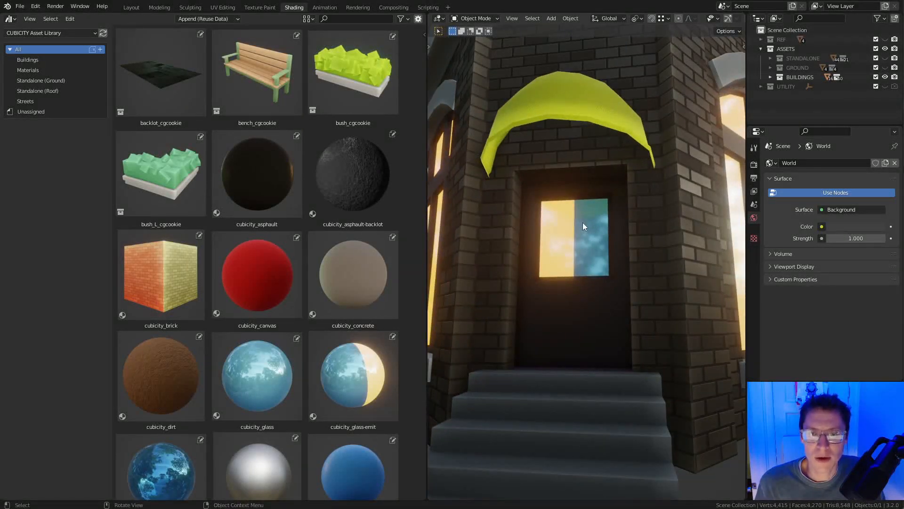
left_click(583, 222)
key("Tab")
scroll(639, 18, "right", 5)
scroll(729, 18, "right", 5)
left_click(678, 18)
scroll(592, 216, "up", 3)
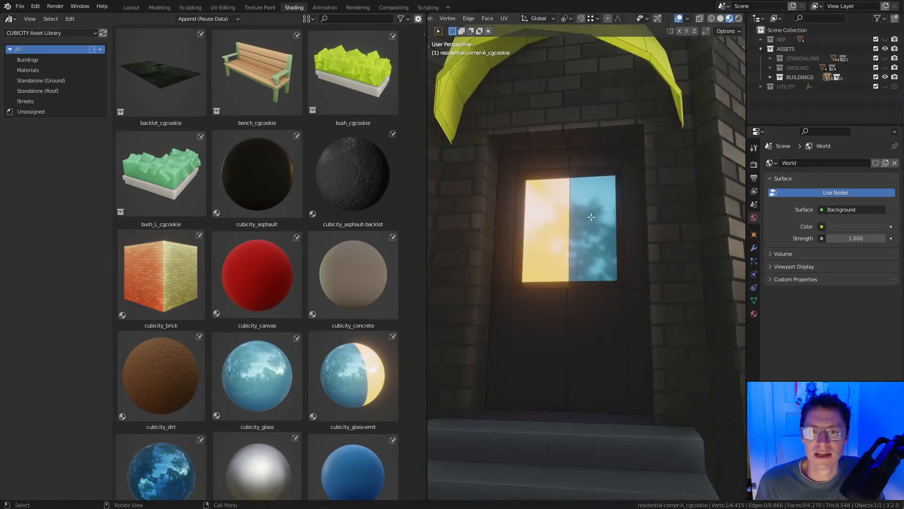
left_click(592, 216)
Switch to Vertex Paint mode and set the brush colour to saturation 0 and value 0.5.
scroll(471, 18, "left", 10)
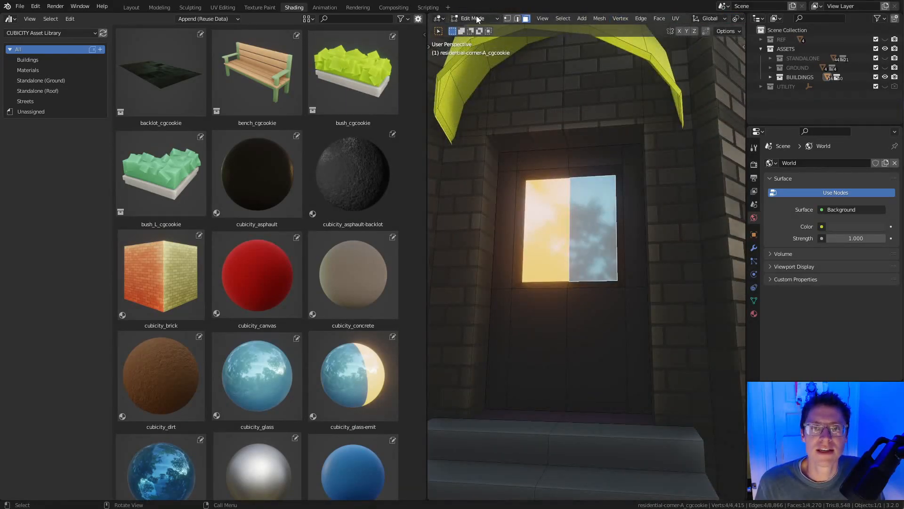
left_click(473, 18)
left_click(495, 60)
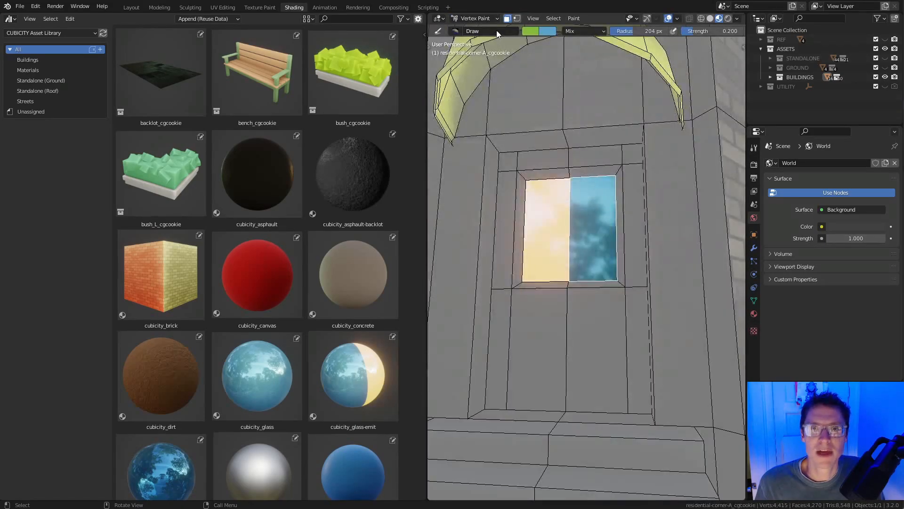
left_click(533, 31)
left_click_drag(604, 58, 603, 41)
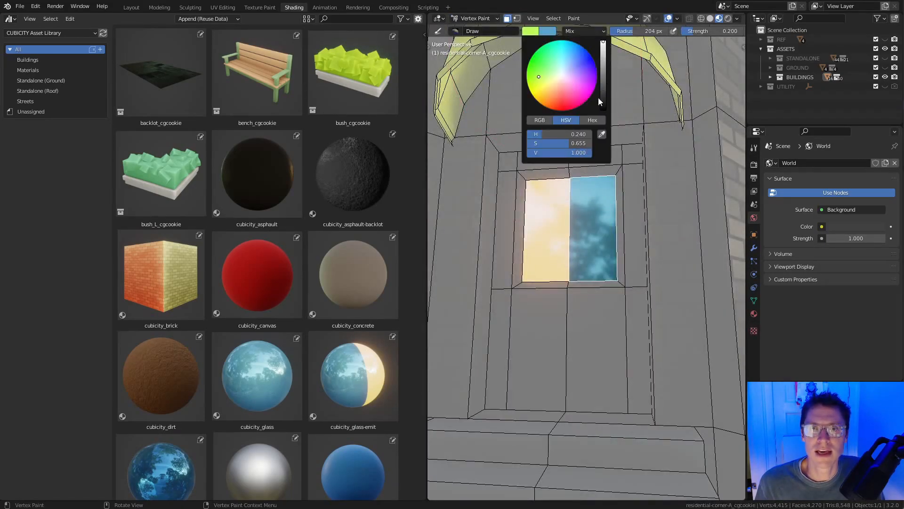
left_click(562, 142)
type("0")
key("Return")
left_click(579, 152)
type("0.5")
key("Return")
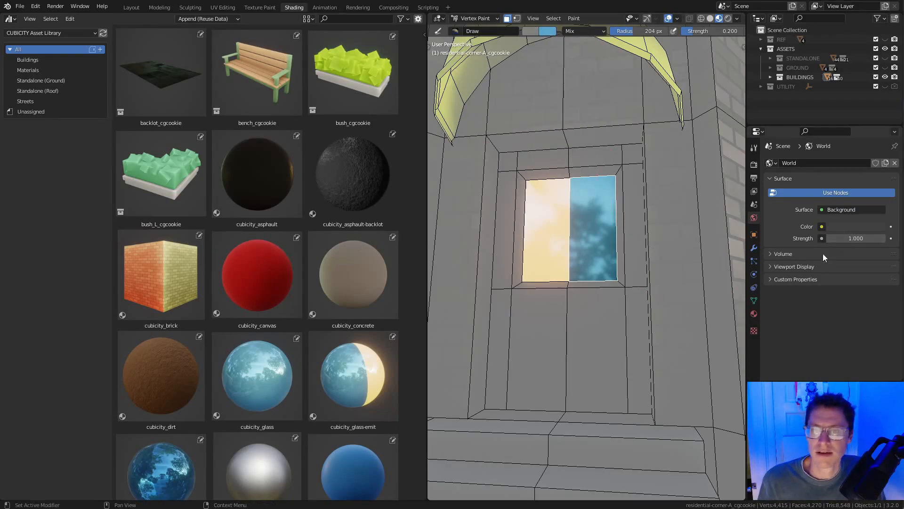
Make the is_emit colour attribute active and fill the selected door pane with the grey brush colour.
left_click(754, 301)
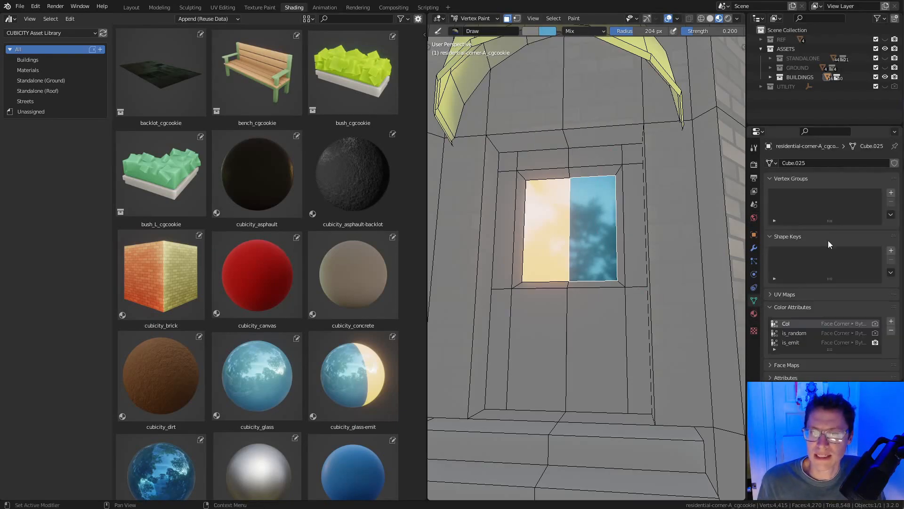
left_click(790, 344)
left_click(563, 249)
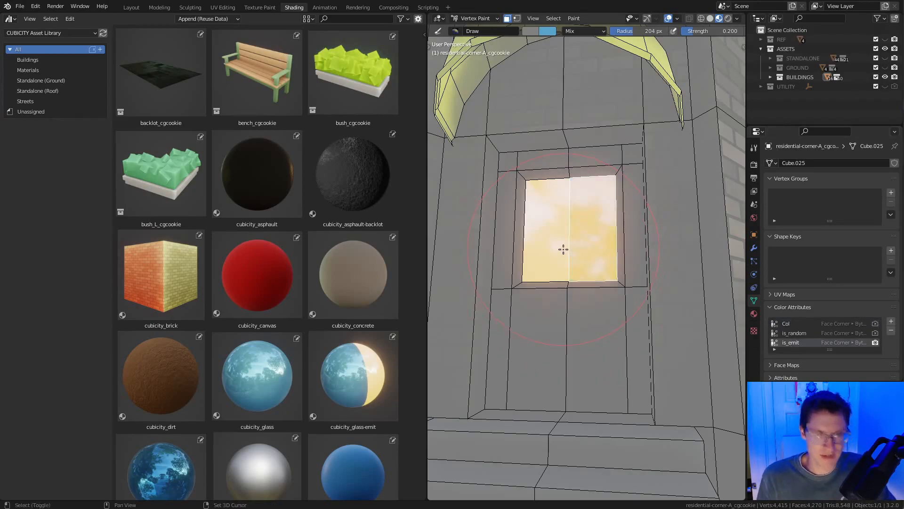
Return the corner building to Object Mode and save the asset file.
left_click(475, 18)
left_click(472, 29)
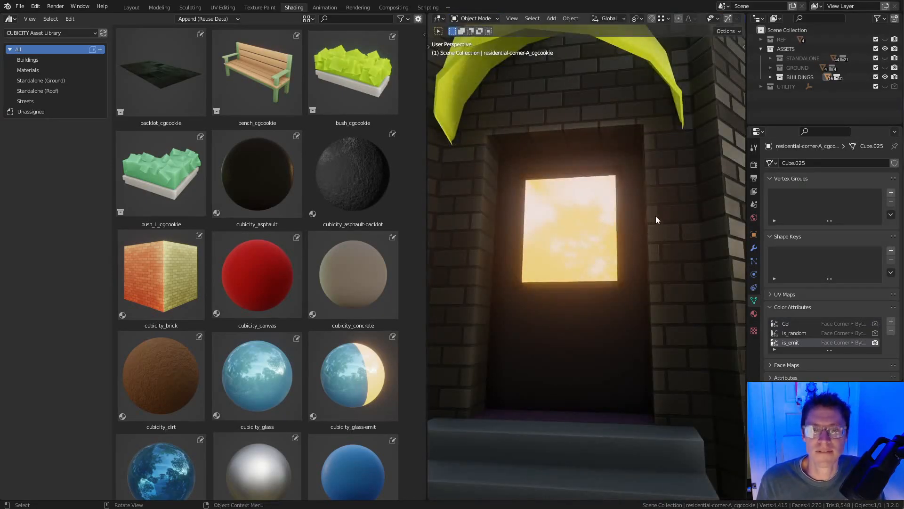
scroll(655, 220, "down", 10)
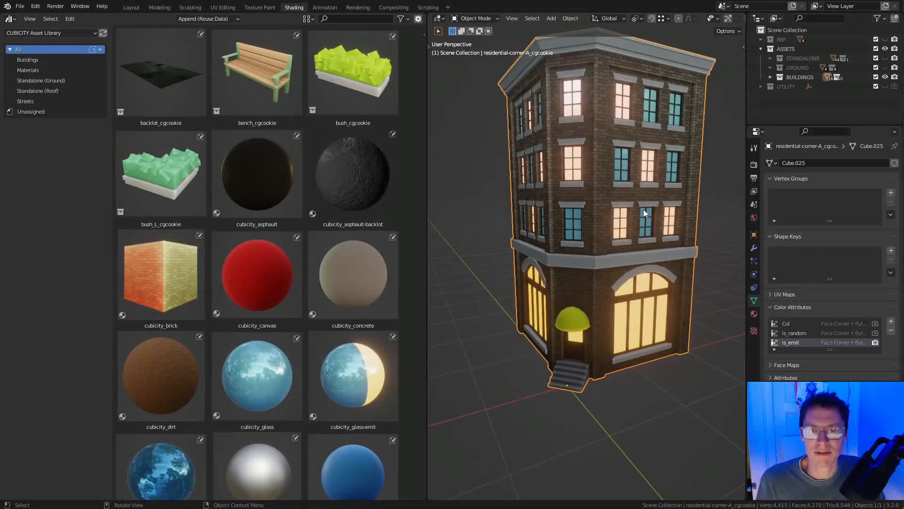
key("ctrl+s")
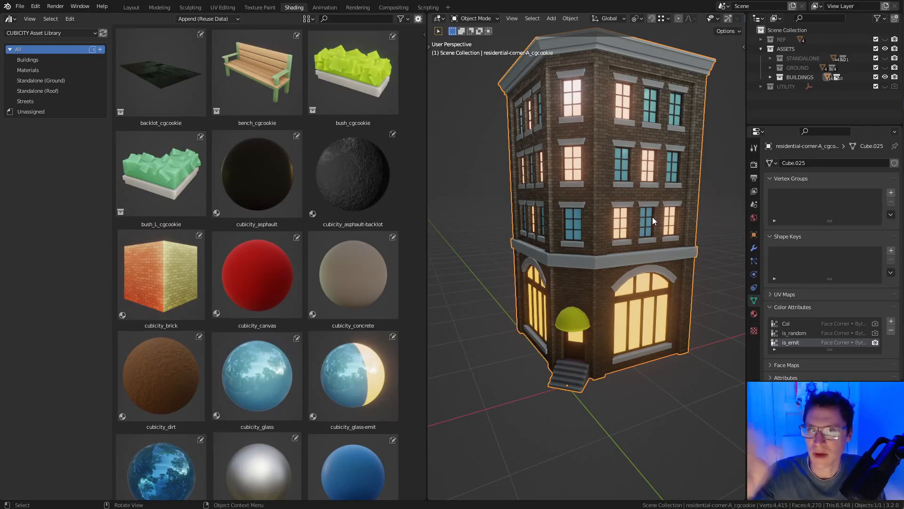
Expand the BUILDINGS collection, hide residential-corner-A and residential-corner-C, and show residential-corner-D.
left_click(770, 76)
scroll(843, 80, "down", 3)
left_click(886, 39)
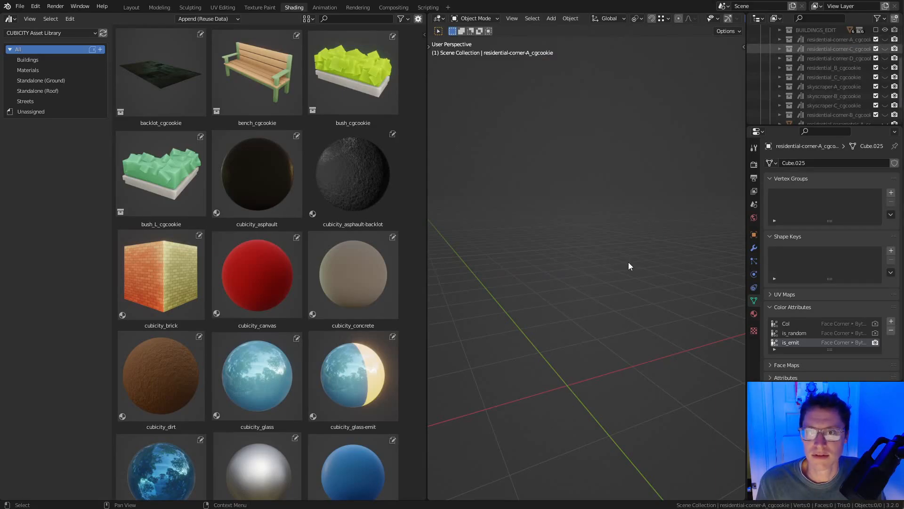
middle_click_drag(645, 254, 767, 120)
scroll(606, 256, "down", 2)
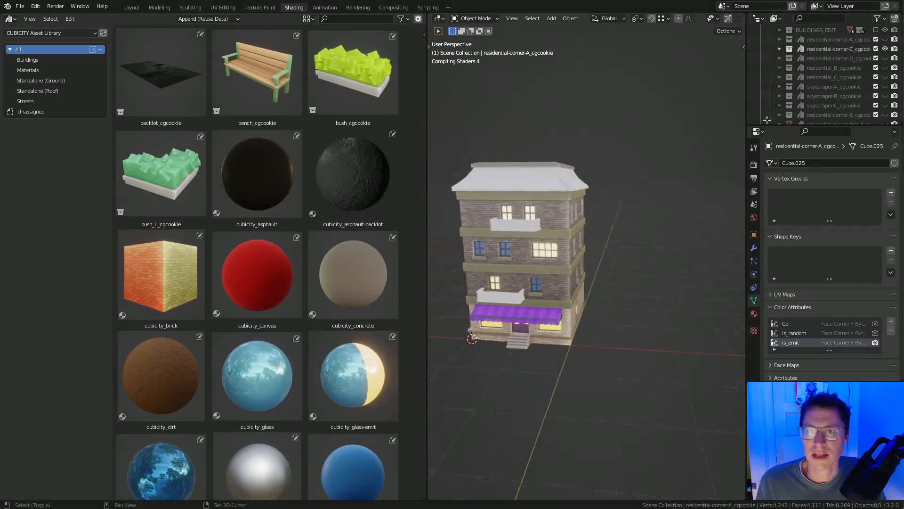
left_click(886, 49)
left_click(886, 59)
Clear the residential-corner-D building's location to the world origin and save the asset file.
left_click(538, 286)
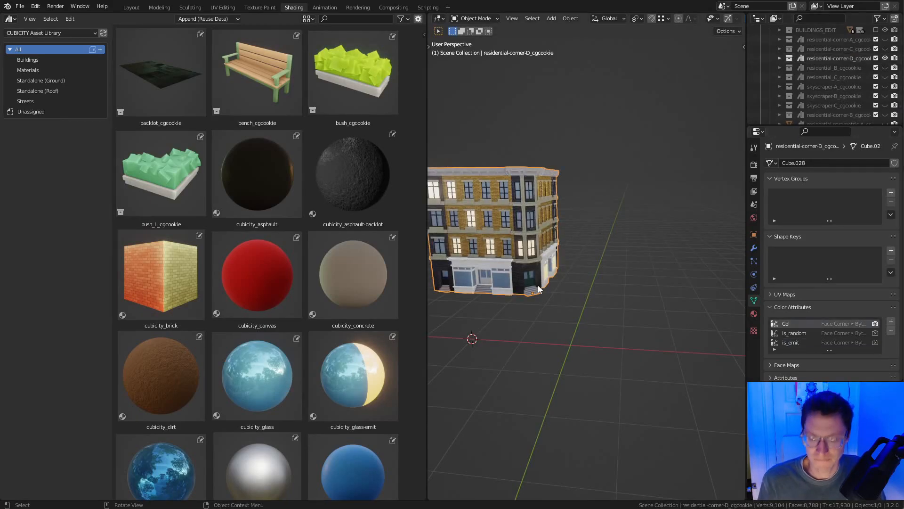
key("alt+g")
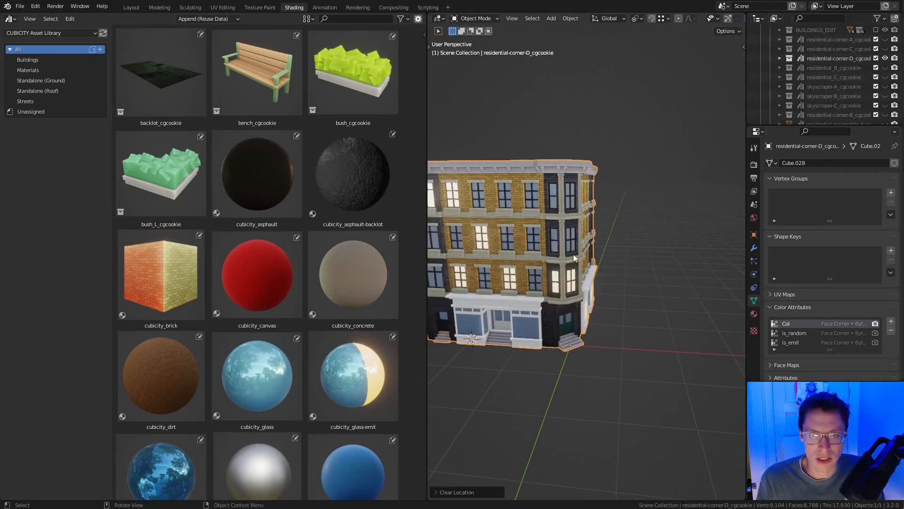
key("ctrl+s")
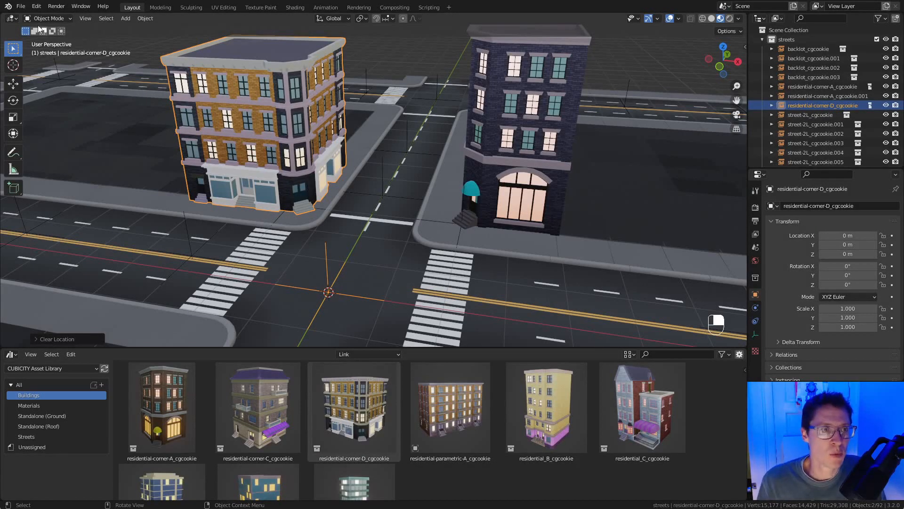
Back in the assembly file, set the outliner to Blender File display and reload the linked cubicity_ASSETS.blend library.
left_click(22, 7)
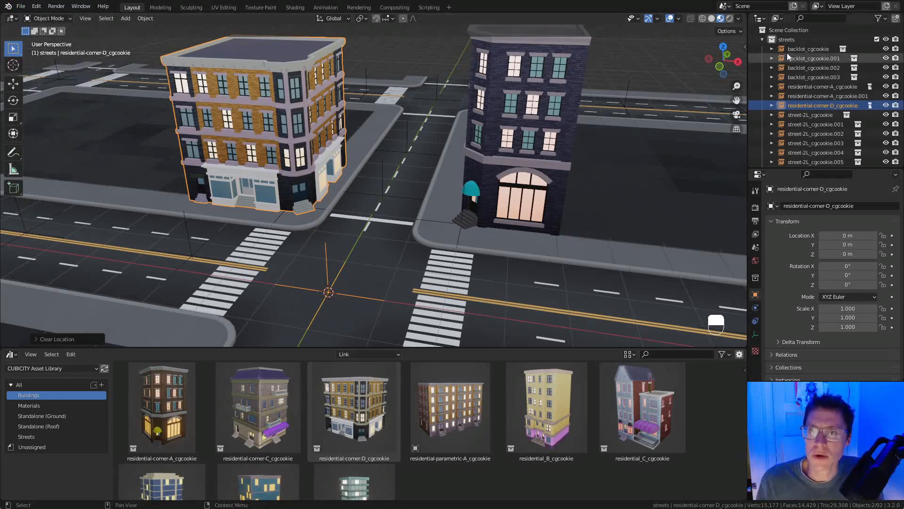
left_click(779, 22)
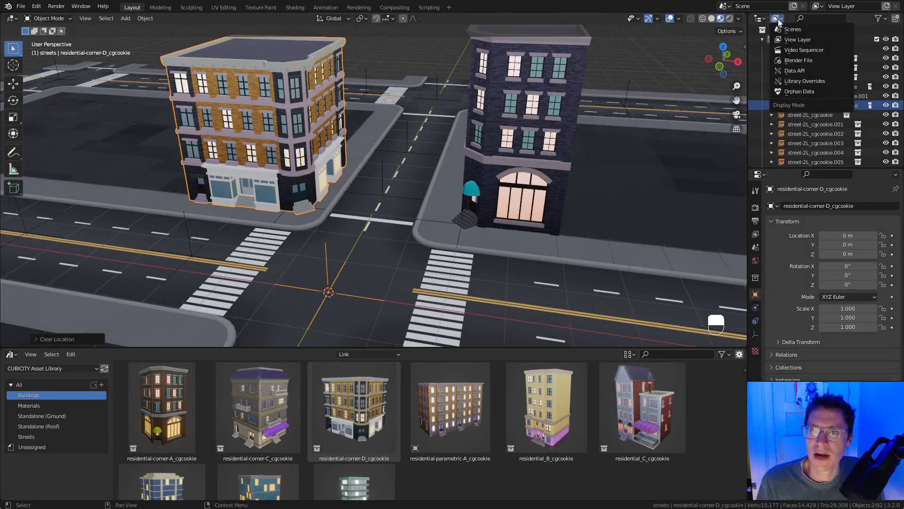
left_click(796, 61)
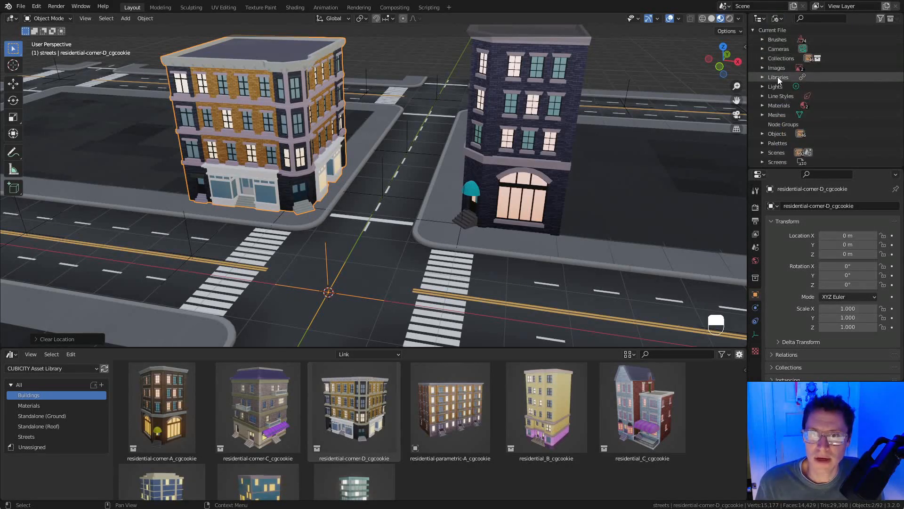
scroll(778, 77, "down", 3)
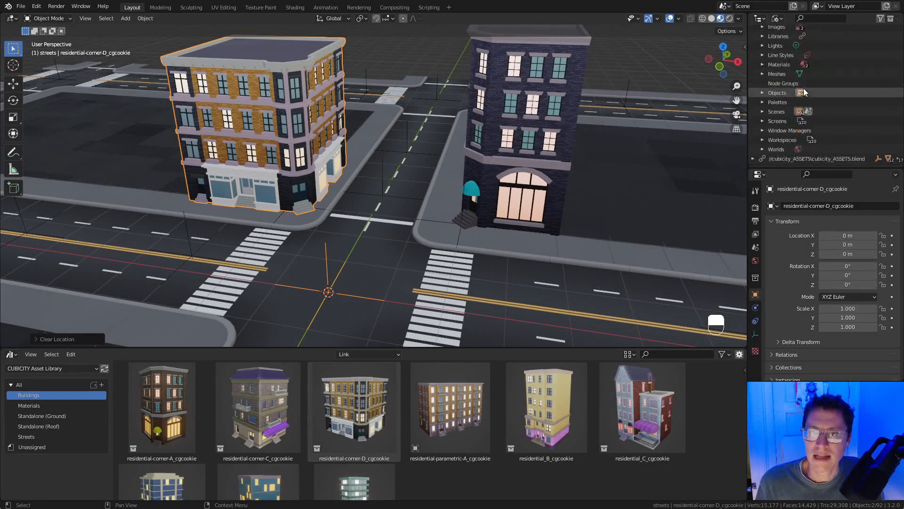
right_click(822, 163)
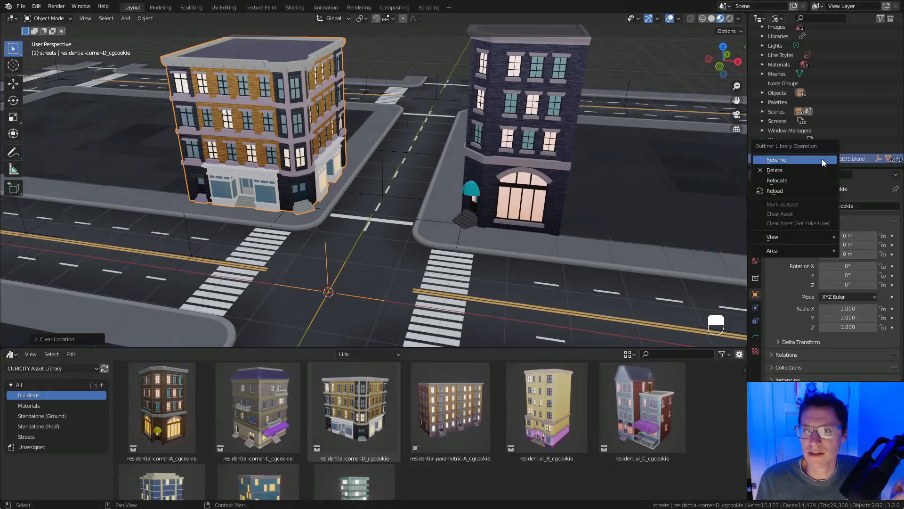
left_click(790, 191)
Move the residential-corner-D building with snapping onto its block corner at the central intersection.
middle_click_drag(492, 196, 338, 172)
key("g")
key("ctrl")
left_click(361, 135)
key("a")
key("a")
Link the residential-parametric-A building into the scene beside the two corner buildings at the central intersection.
middle_click_drag(360, 135, 393, 161)
middle_click_drag(547, 244, 520, 210, "ctrl")
middle_click_drag(521, 209, 489, 296, "shift")
middle_click_drag(465, 243, 424, 292)
left_click_drag(461, 435, 437, 228)
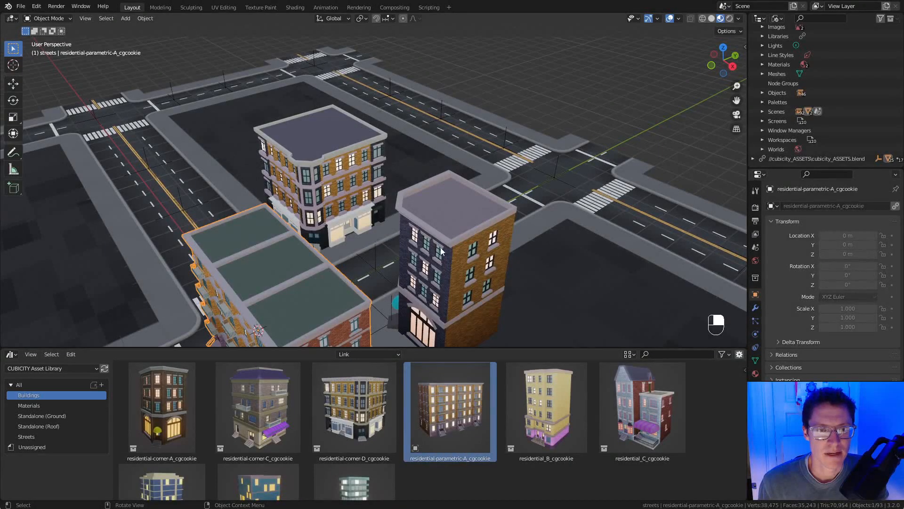
Switch the outliner back to View Layer display and enlarge it to show the full contents of the streets collection.
middle_click_drag(456, 276, 356, 172, "shift")
middle_click_drag(356, 172, 484, 154)
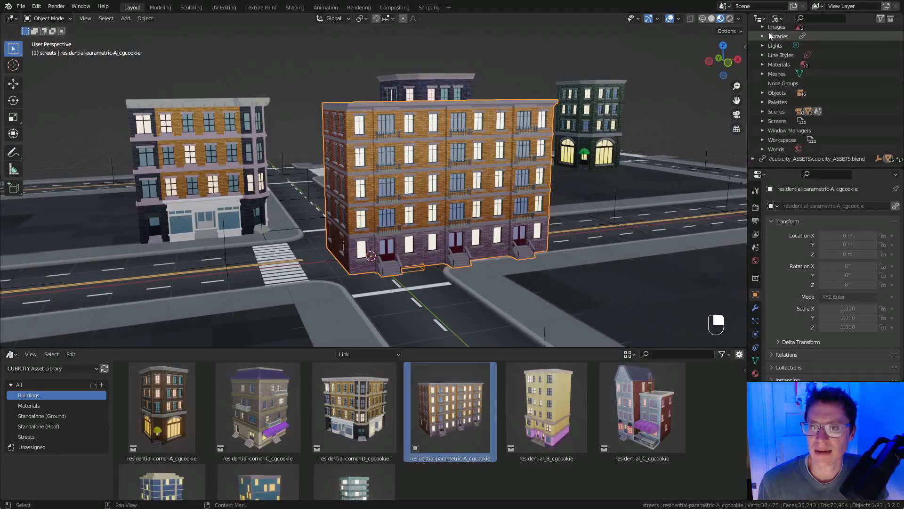
left_click(776, 18)
left_click(798, 40)
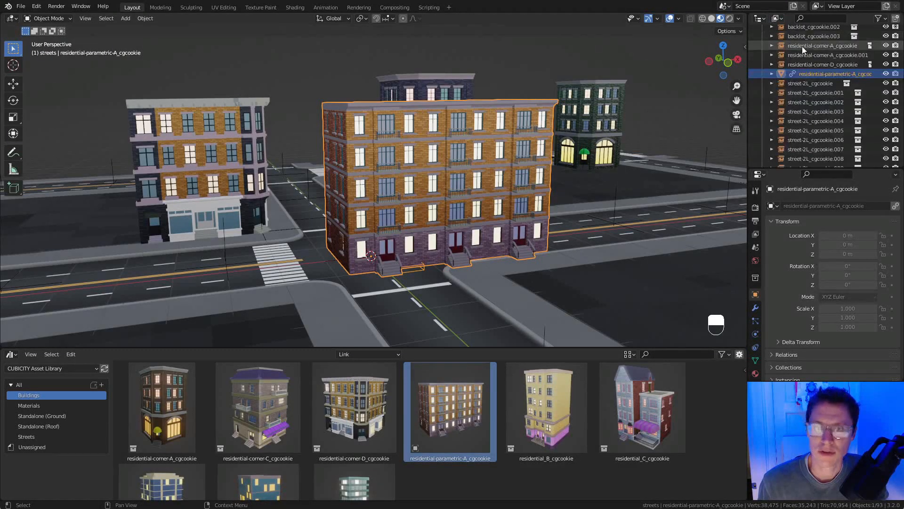
scroll(840, 113, "up", 4)
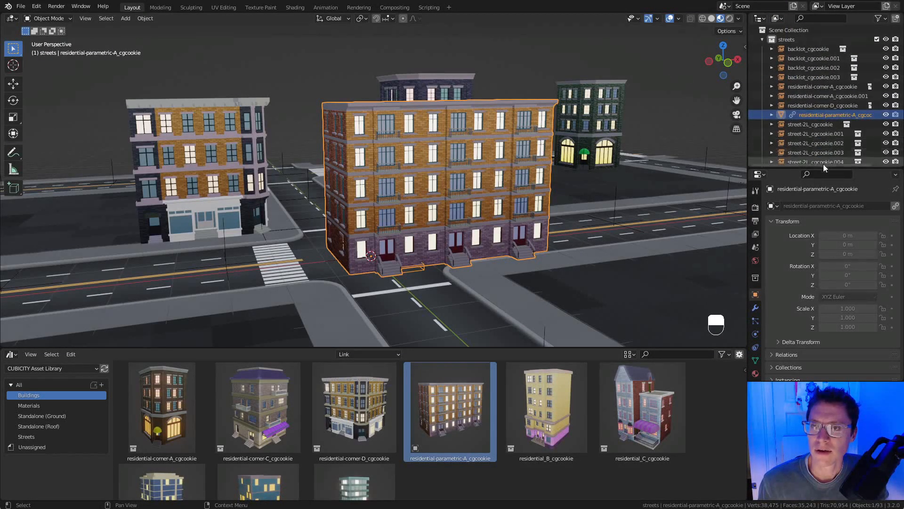
left_click_drag(822, 171, 833, 312)
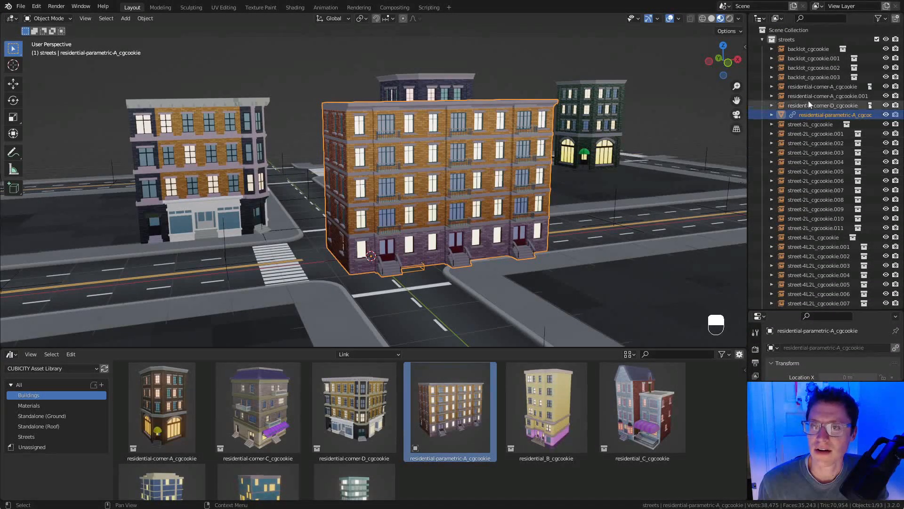
Add a new collection directly under the Scene Collection and name it "buildings".
left_click(763, 40)
left_click(775, 31)
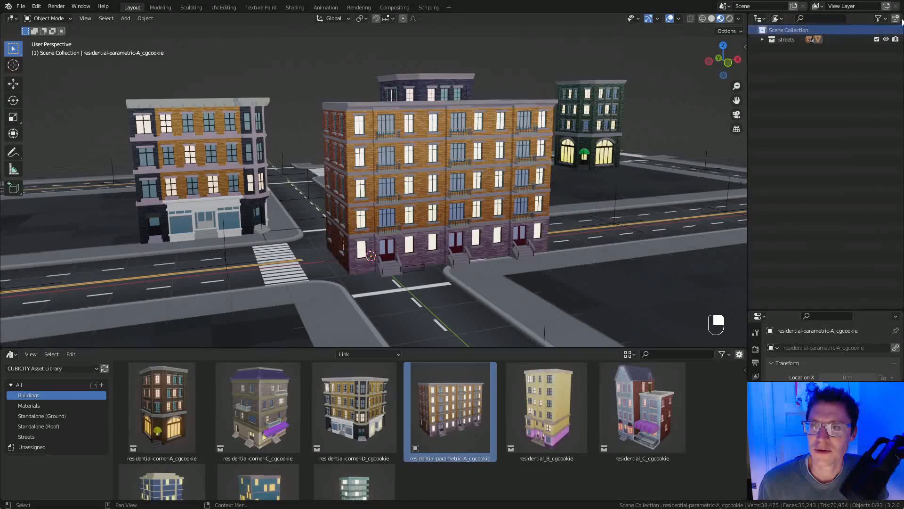
left_click(896, 19)
double_click(796, 49)
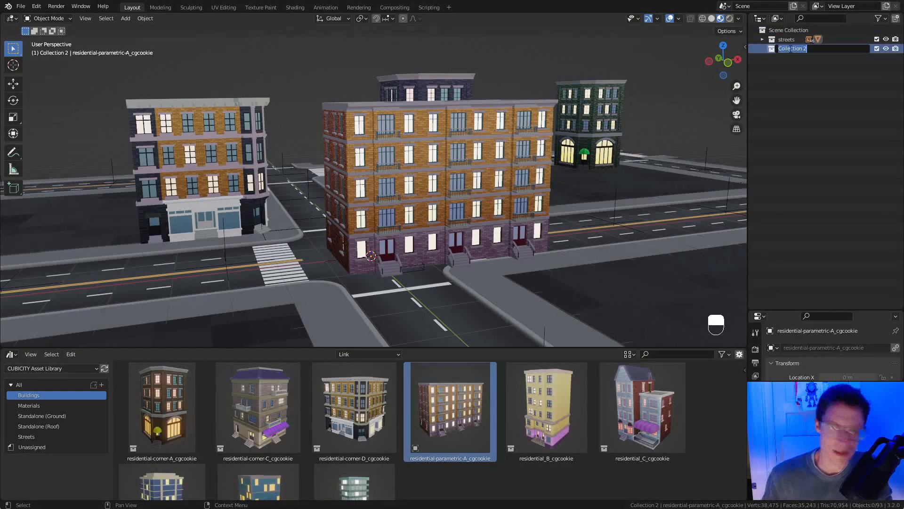
type("buildings")
key("Return")
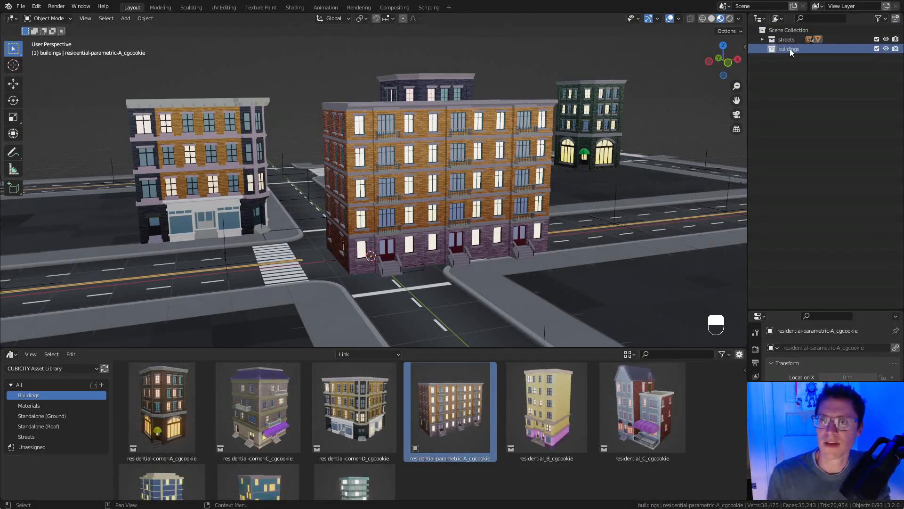
Move the three corner buildings and residential-parametric-A from the streets collection into the buildings collection.
left_click(762, 39)
left_click(808, 86)
left_click(806, 104, "shift")
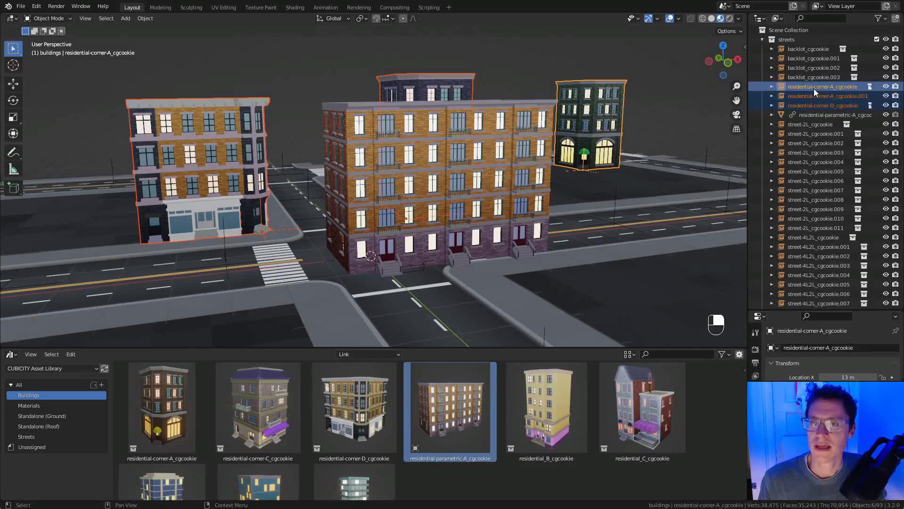
key("m")
left_click(594, 149)
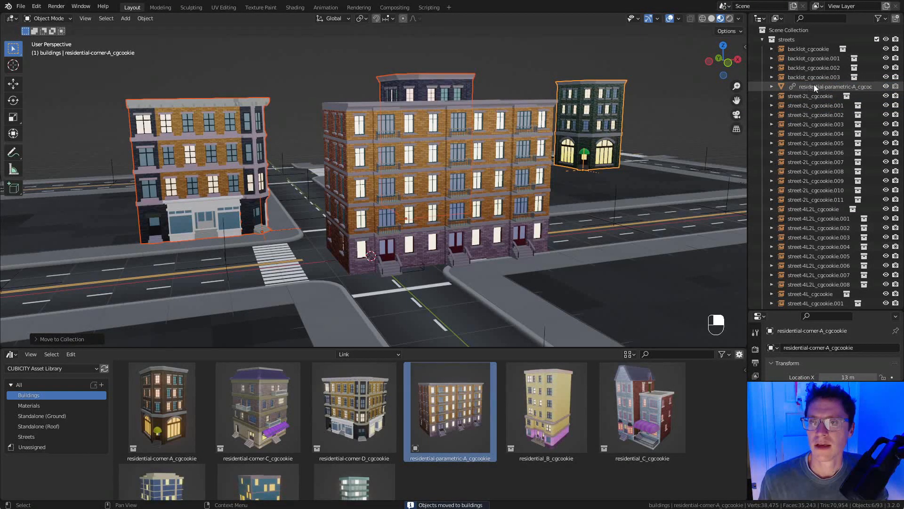
left_click(813, 86)
key("m")
left_click(593, 126)
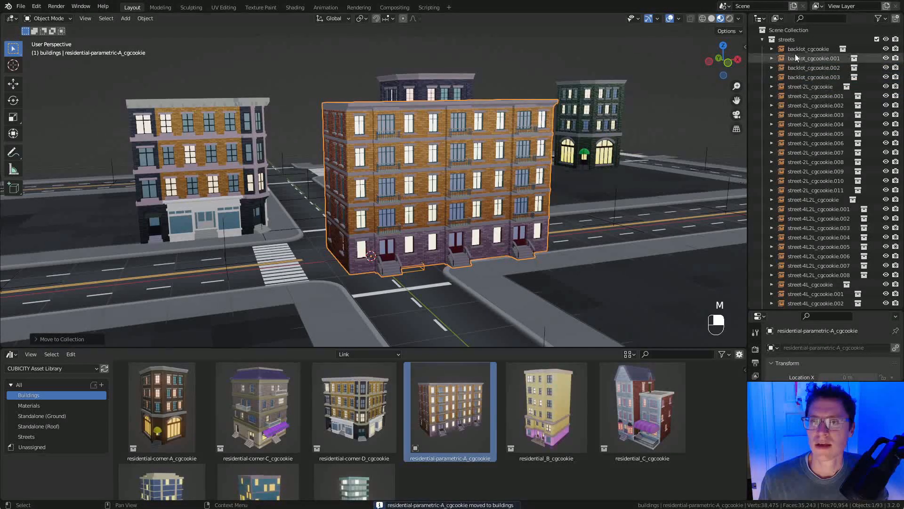
scroll(815, 196, "down", 10)
scroll(816, 193, "up", 10)
left_click(763, 39)
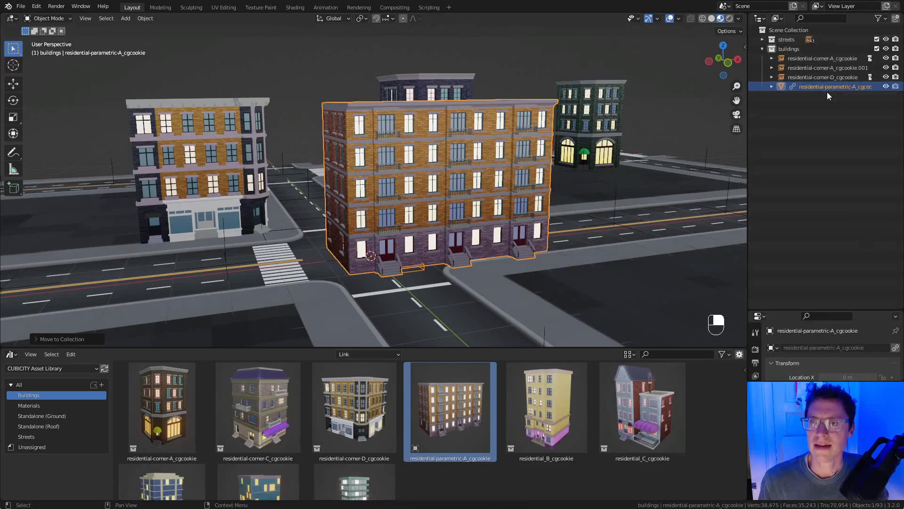
Make a single library override of residential-parametric-A and move it across the ground plane against the corner building along the street.
right_click(811, 89)
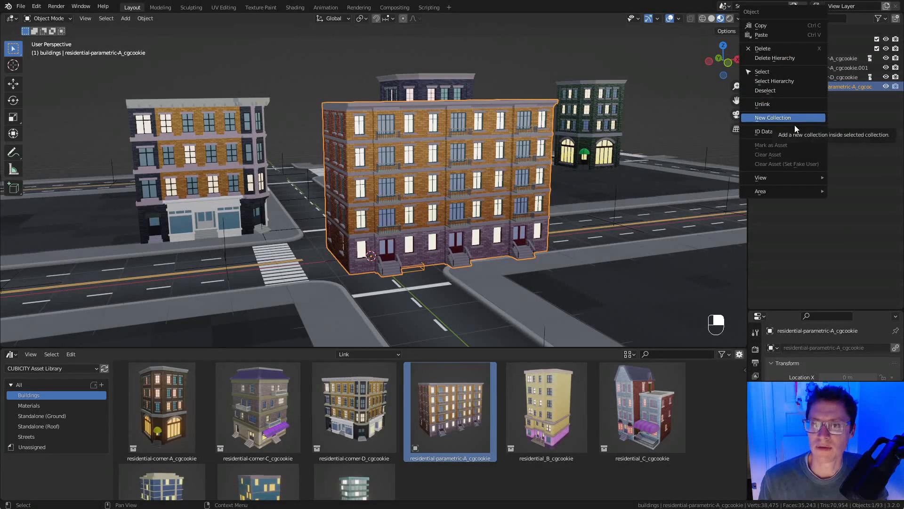
mouse_move(788, 136)
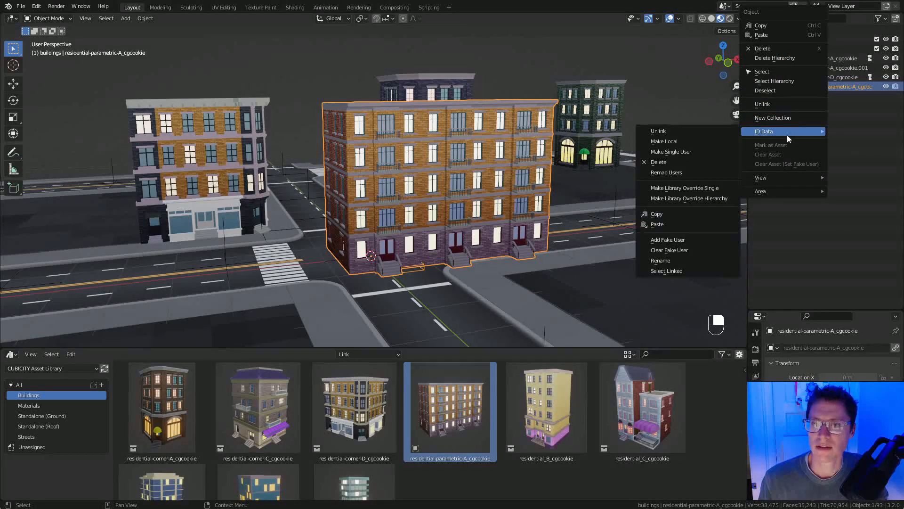
left_click(691, 191)
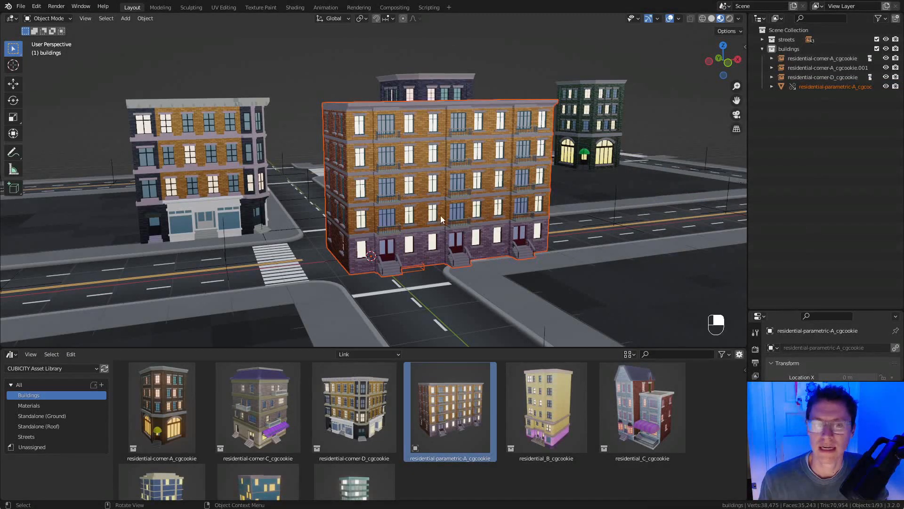
middle_click_drag(440, 215, 433, 243)
left_click(423, 232)
key("g")
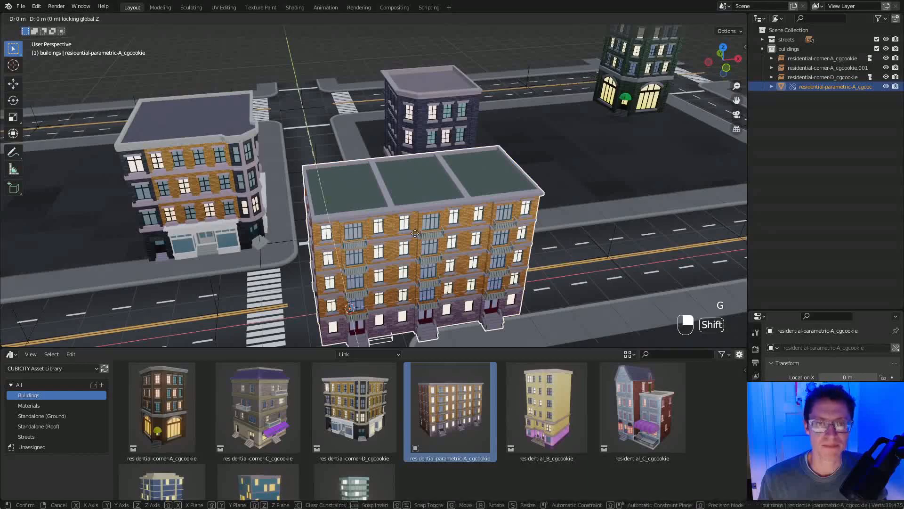
key("shift+z")
left_click(608, 153)
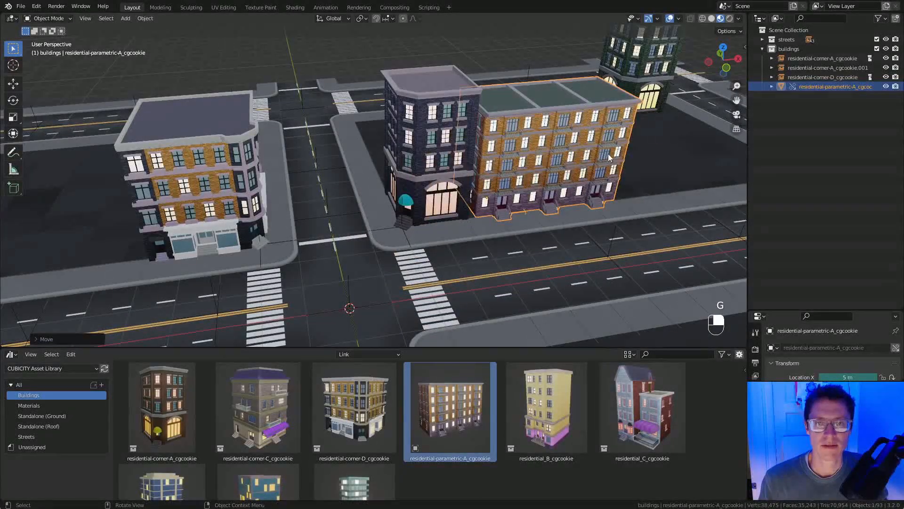
Enlarge the properties editor and set the parametric building's Width to 2 in its Geometry Nodes modifier.
left_click_drag(819, 310, 818, 167)
left_click(755, 305)
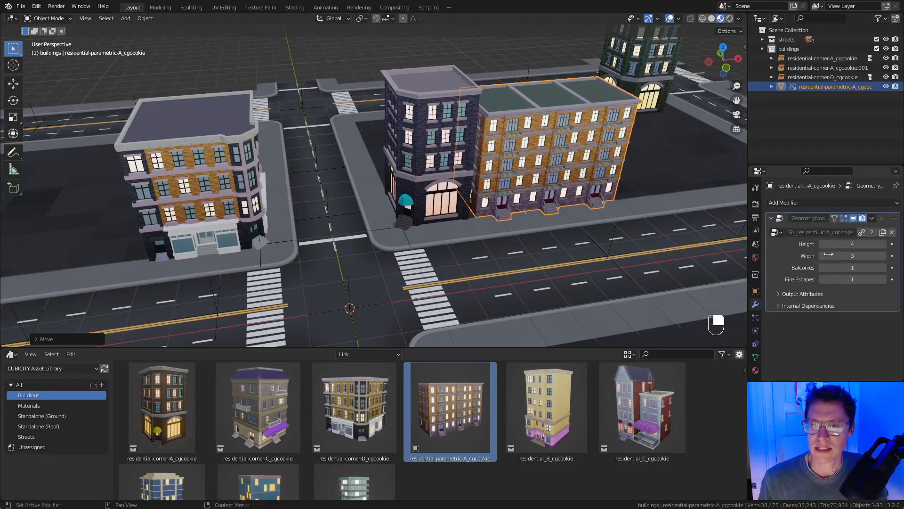
middle_click_drag(644, 150, 658, 165, "shift")
scroll(558, 159, "up", 2)
left_click(821, 255)
left_click(821, 255)
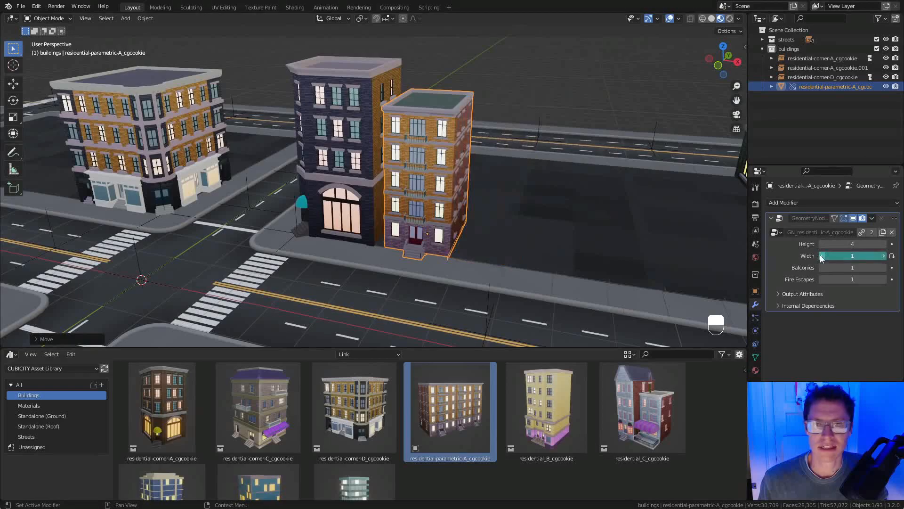
left_click(880, 256)
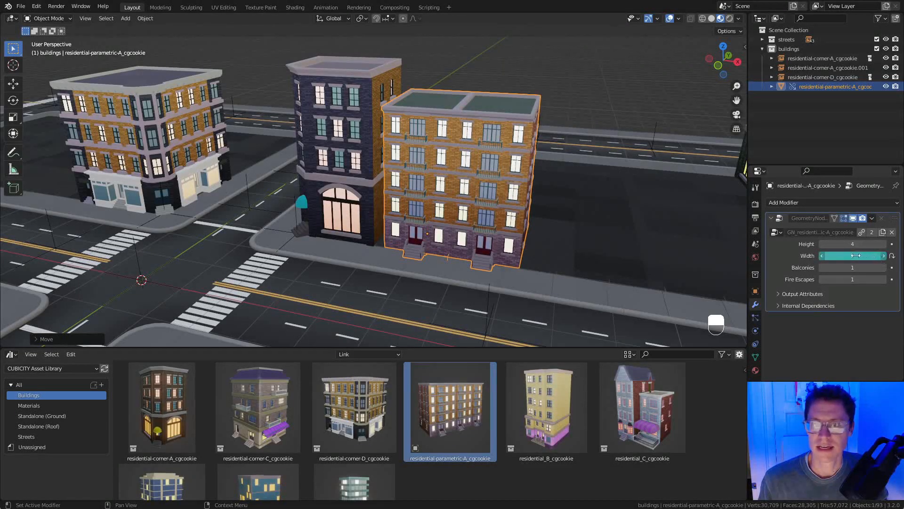
mouse_move(496, 146)
middle_mouse_down()
mouse_move(512, 146)
mouse_move(494, 138)
mouse_move(504, 131)
mouse_move(508, 148)
middle_mouse_up()
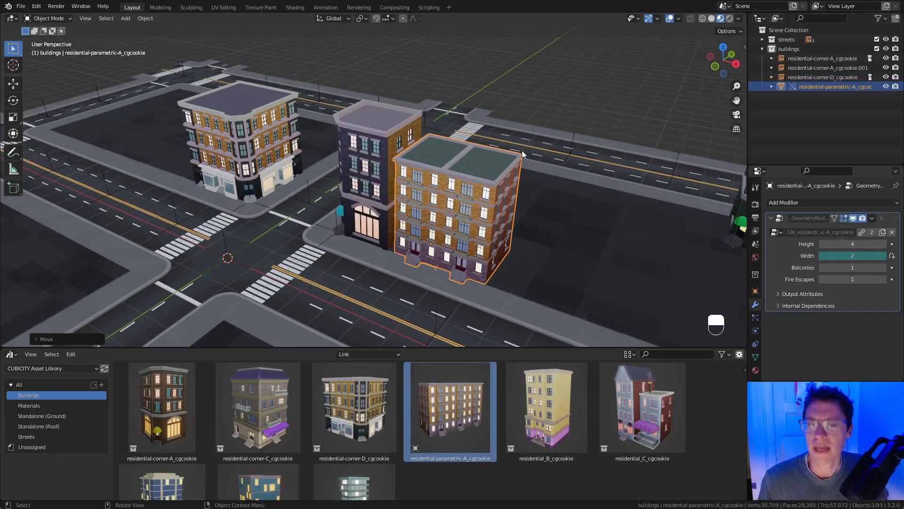
Duplicate the parametric building onto the empty block across the intersection and set the copy's Width to 1 and Height to 3.
middle_click_drag(508, 147, 512, 194, "shift")
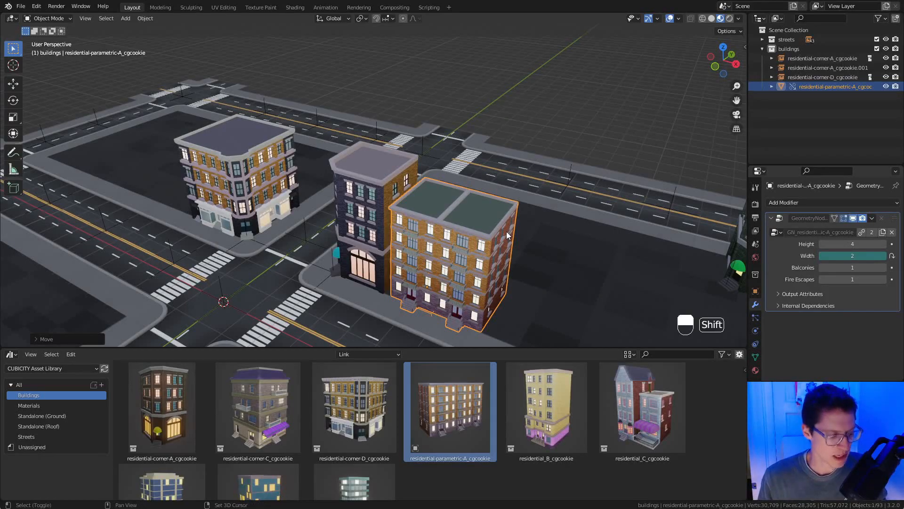
key("shift+d")
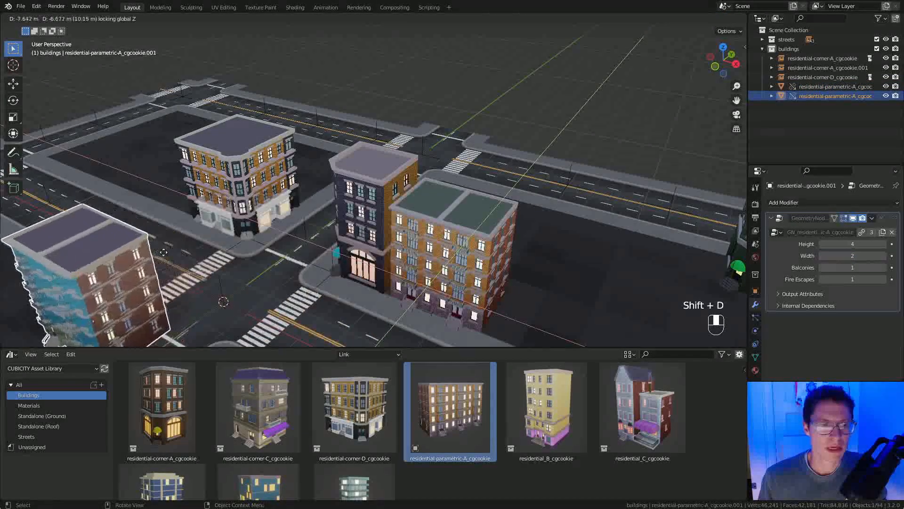
left_click(154, 252)
middle_click_drag(154, 253, 301, 154)
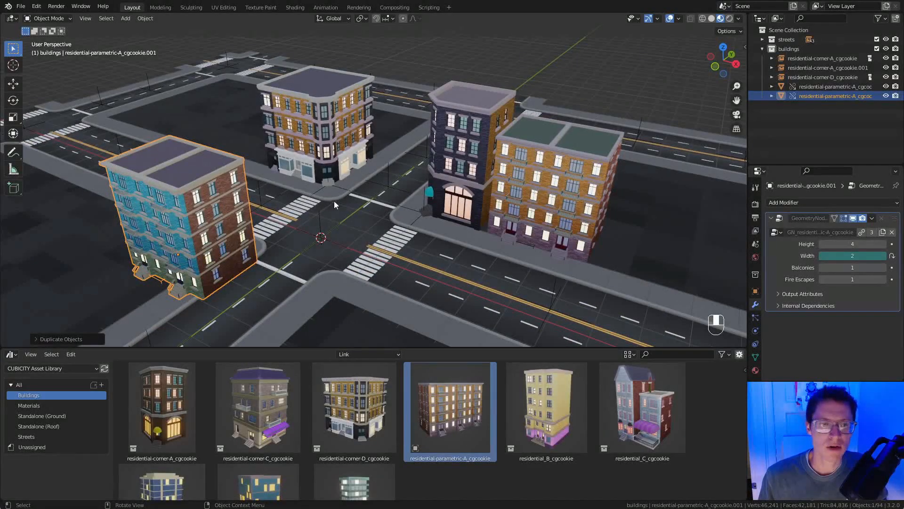
left_click(823, 256)
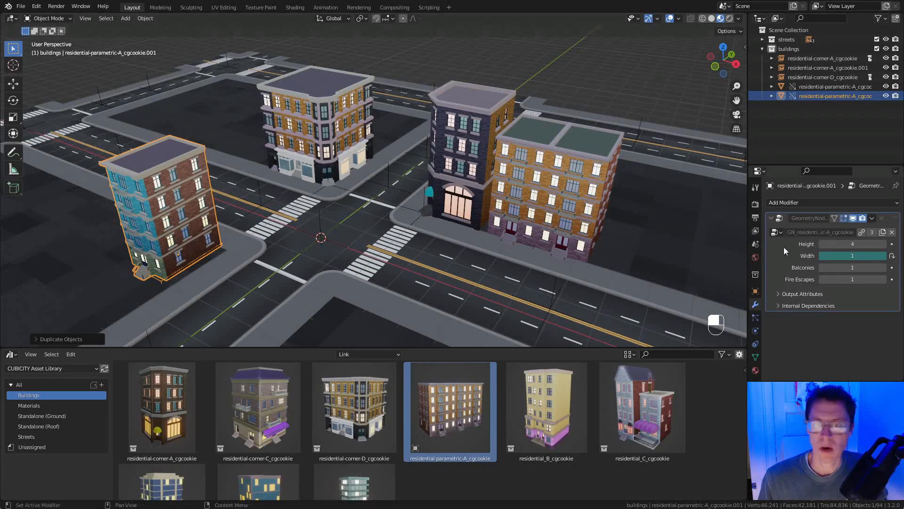
left_click(822, 244)
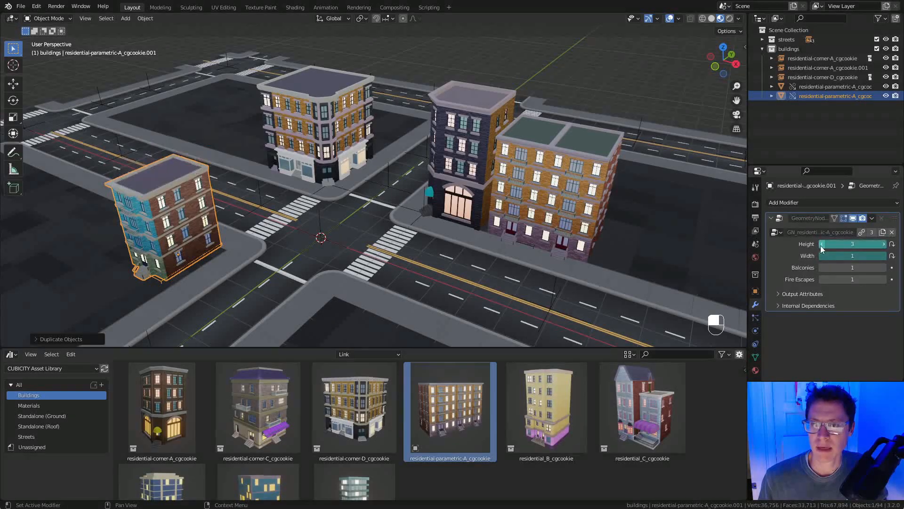
Rotate the small copy 90° about Z and reposition it on the ground plane along its block's sidewalk.
type("rz90")
left_click(308, 173)
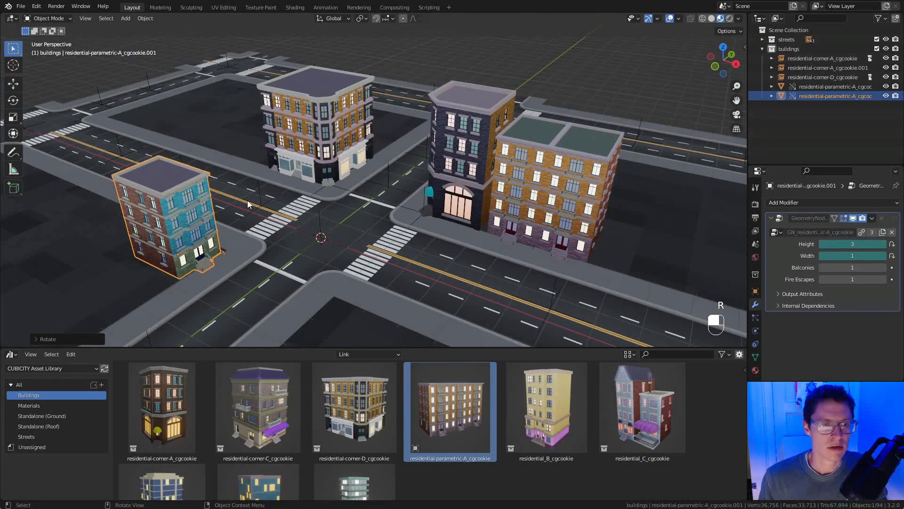
key("g")
key("shift+z")
left_click(408, 224, "ctrl")
middle_click_drag(369, 127, 427, 188, "ctrl")
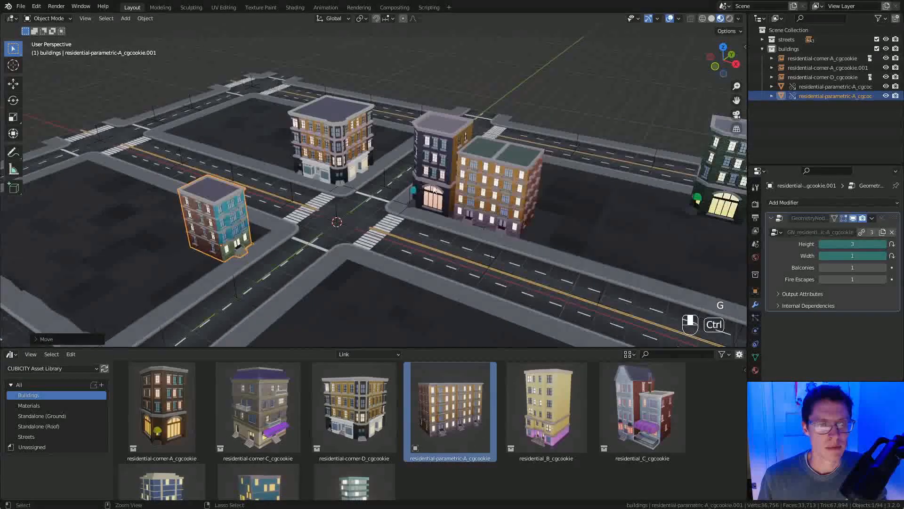
Duplicate the small building toward the far end of its block and rotate the copy 90° about Z.
key("shift+d")
left_click(210, 189, "shift")
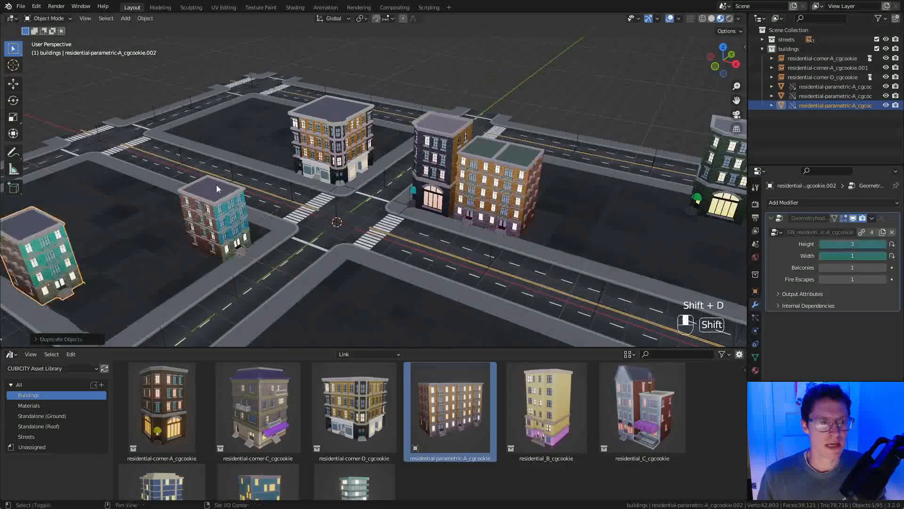
middle_click_drag(210, 189, 386, 185, "shift")
type("rz90")
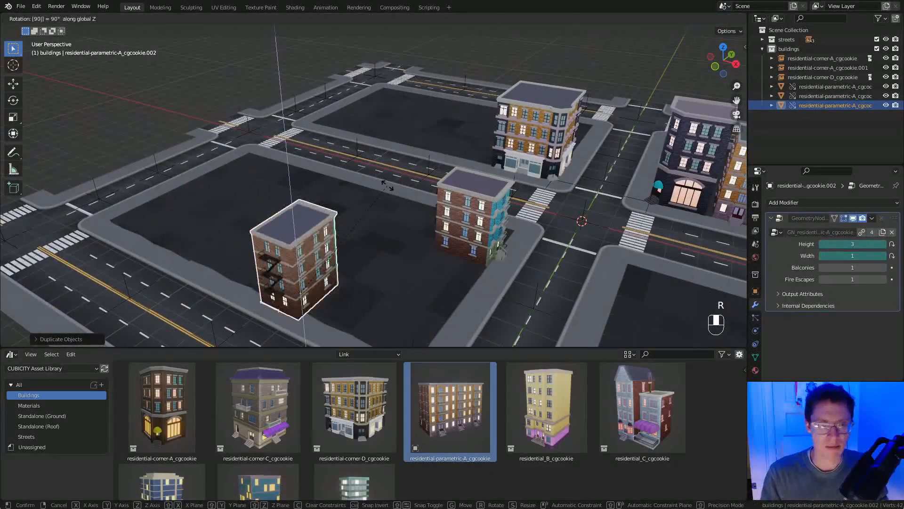
left_click(387, 186)
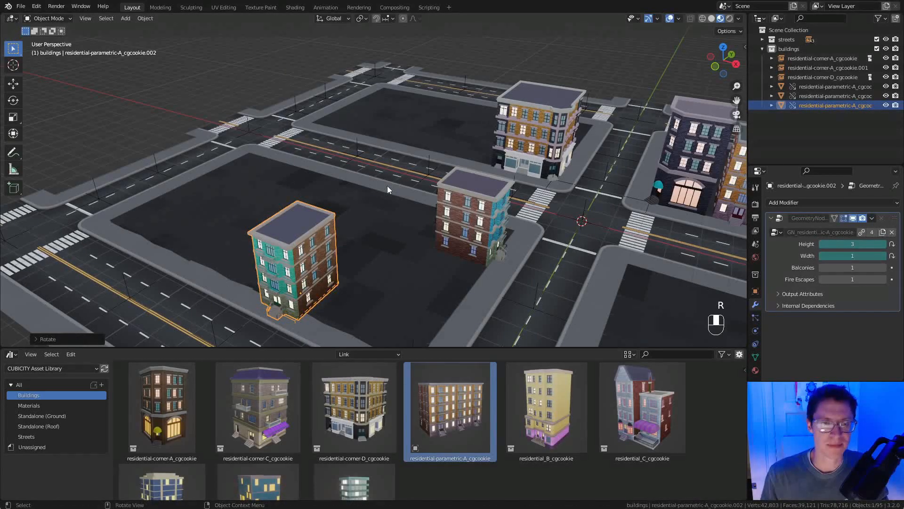
Set the new copy's Height to 5 and Width to 4 in its Geometry Nodes modifier.
left_click(883, 244)
left_click(883, 244)
left_click(884, 256)
left_click(884, 255)
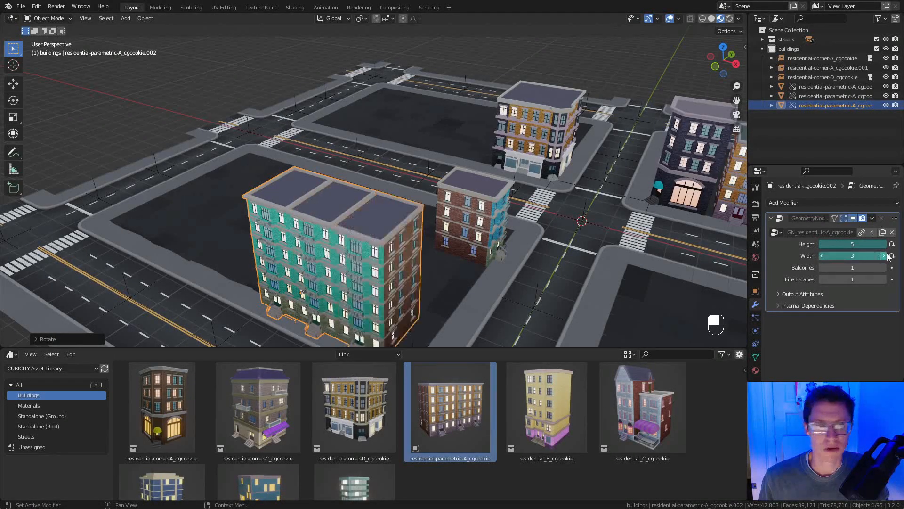
left_click(885, 256)
Move the large copy along X and snap it against the sidewalk on the block's far street side.
key("g")
key("x")
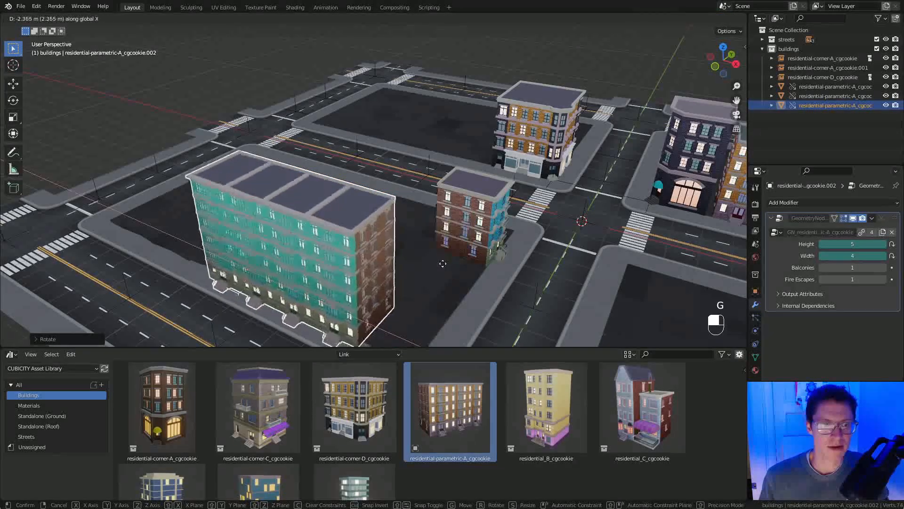
left_click(416, 251)
key("g")
middle_click(326, 268)
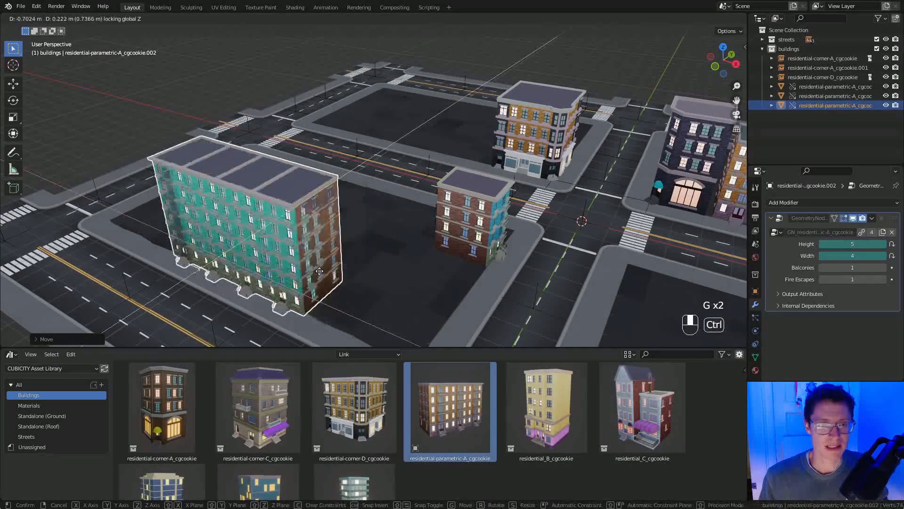
left_click(318, 270, "ctrl")
Select all four backlot ground pieces, set their Z location to 0 m together, and deselect everything.
middle_click_drag(319, 270, 303, 252)
middle_click_drag(304, 252, 387, 202, "shift")
middle_click_drag(387, 203, 223, 88, "ctrl")
left_click(420, 220)
left_click(350, 102, "shift")
left_click(658, 229, "shift")
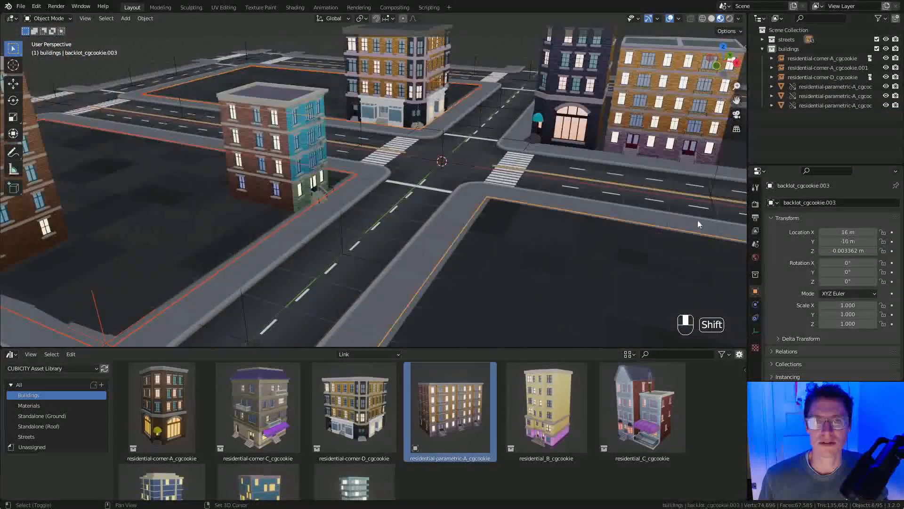
middle_click_drag(659, 229, 487, 220, "shift")
left_click(613, 154, "shift")
key("n")
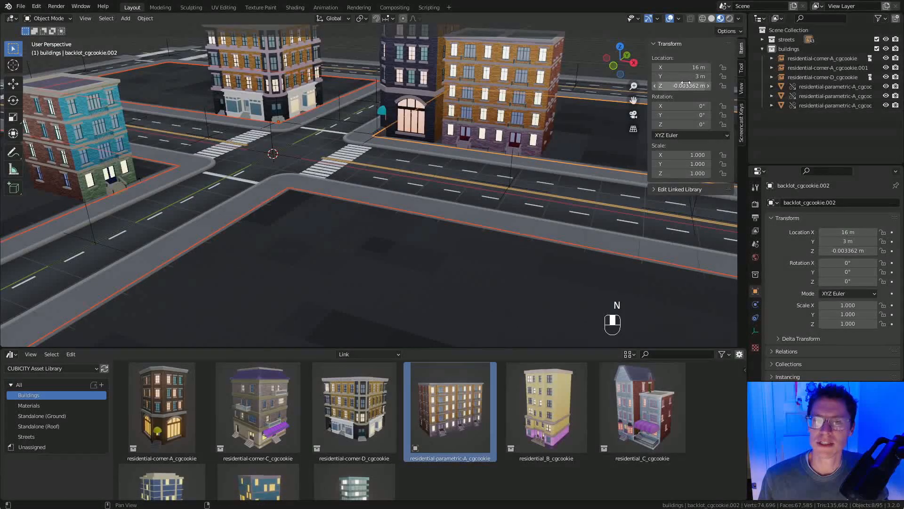
key("alt")
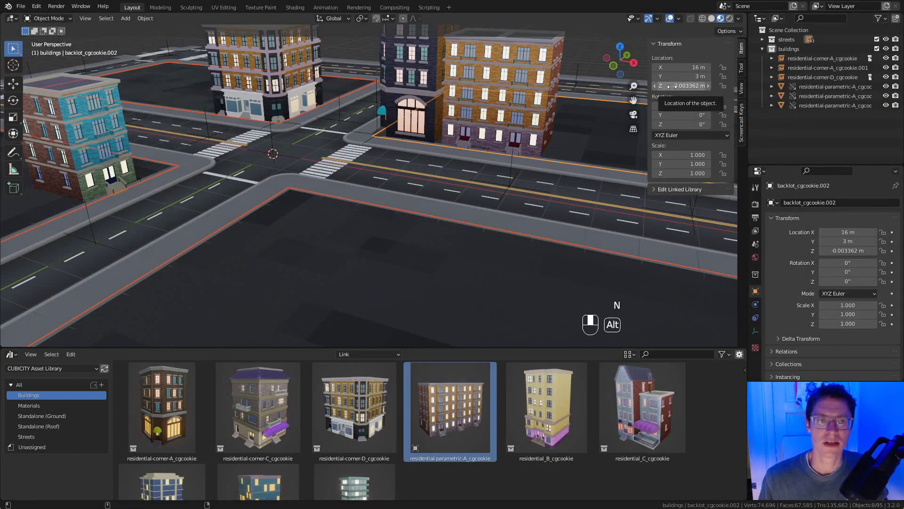
left_click(671, 86, "alt")
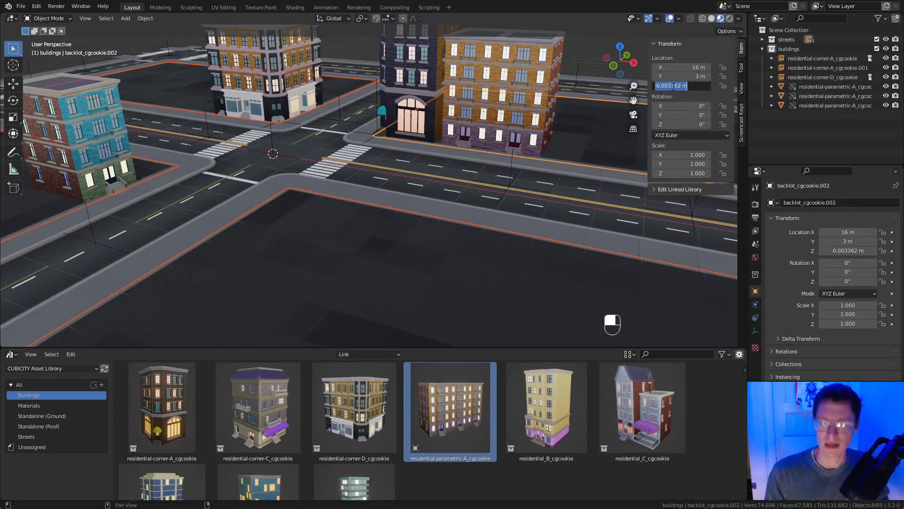
type("0")
key("Return")
key("a")
key("a")
Set Balconies to 0 on the small one-unit-wide building beside the central intersection.
middle_click_drag(389, 196, 538, 140, "shift")
middle_click_drag(414, 137, 392, 212, "ctrl")
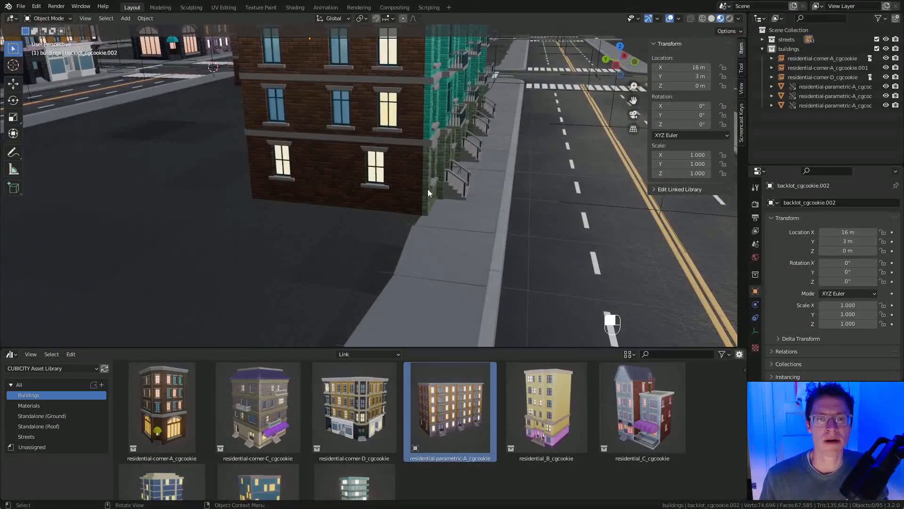
middle_click_drag(457, 166, 437, 218)
middle_click_drag(368, 110, 406, 174)
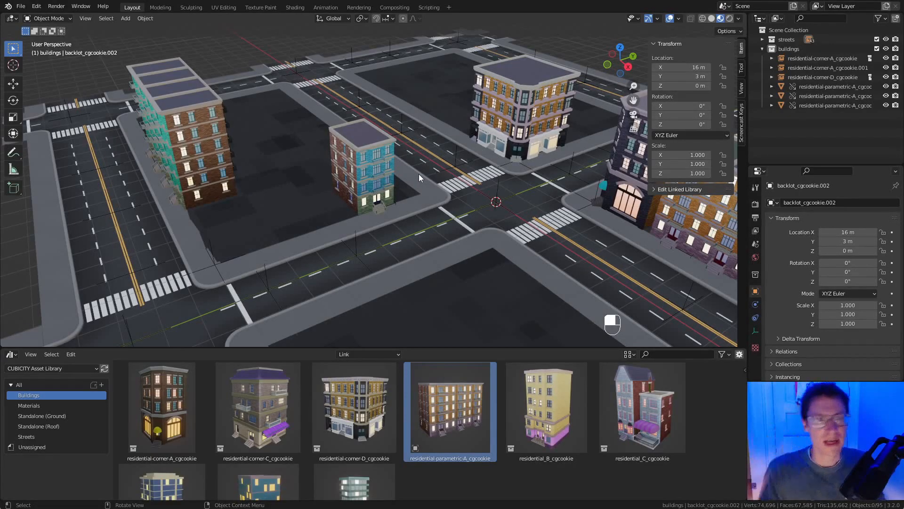
middle_click_drag(228, 111, 408, 158)
left_click(477, 202)
left_click_drag(851, 267, 839, 268)
Duplicate the small balcony-free building along X so the copy sits directly beside it.
middle_click_drag(552, 233, 243, 151, "shift")
middle_click_drag(243, 151, 290, 170)
mouse_move(406, 146)
middle_mouse_down()
mouse_move(344, 174)
mouse_move(398, 155)
middle_mouse_up()
middle_click_drag(344, 155, 339, 185, "ctrl")
key("shift+d")
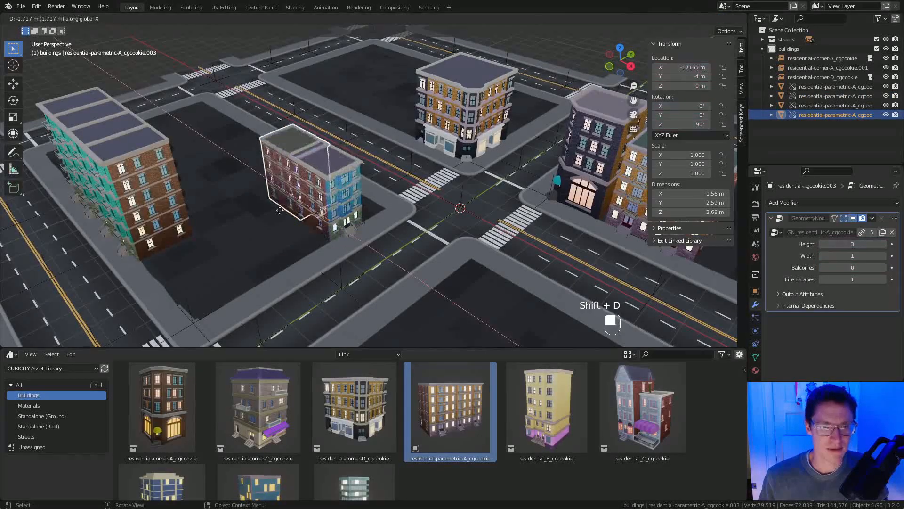
Duplicate the narrow parametric building along X and repeat the duplication three more times to form a row.
left_click(286, 190)
key("shift+r")
key("shift+r")
key("shift+r")
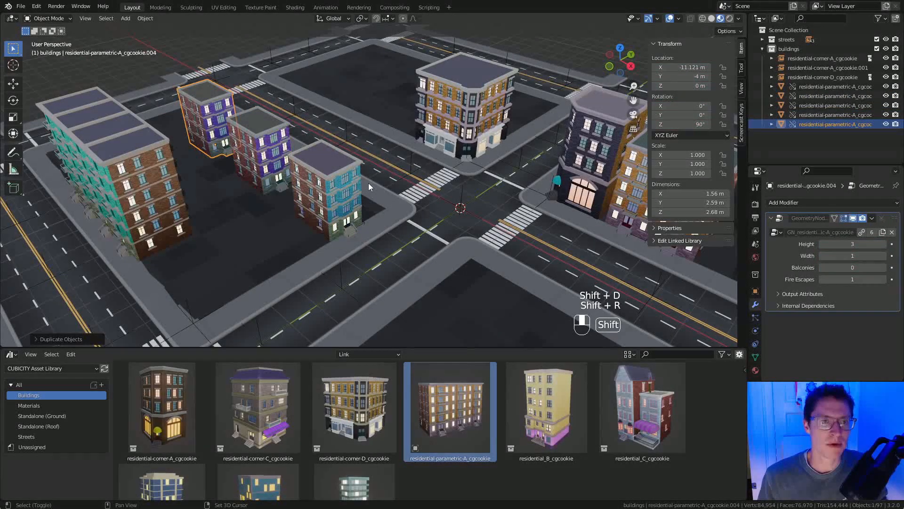
middle_click_drag(254, 106, 311, 139, "shift")
Delete the three middle copies in the row, keeping the corner building and the farthest copy.
left_click(166, 69)
left_click(205, 90)
left_click(254, 118, "shift")
left_click(296, 155, "shift")
key("x")
left_click(340, 154)
Slide the remaining copy along X toward the crossing and delete the brown-and-blue corner building.
left_click(166, 75)
key("g")
key("x")
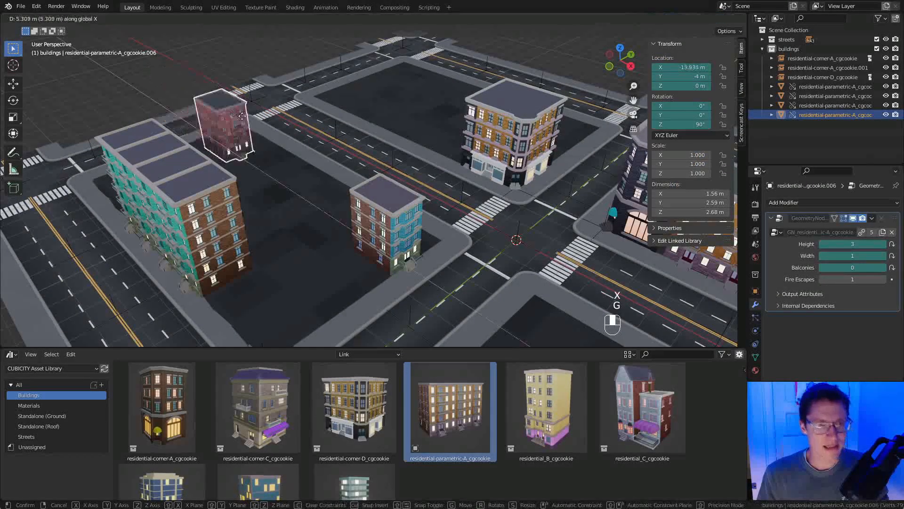
left_click(365, 183)
left_click(396, 216)
key("x")
left_click(391, 217)
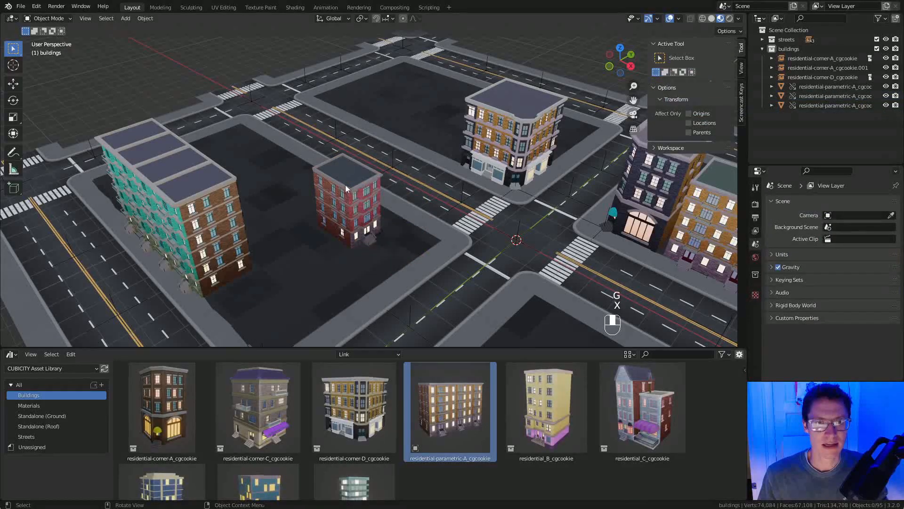
Move the red parametric building along X to X -3 m and deselect everything.
left_click(332, 198)
key("g")
key("x")
left_click(421, 243)
key("g")
key("x")
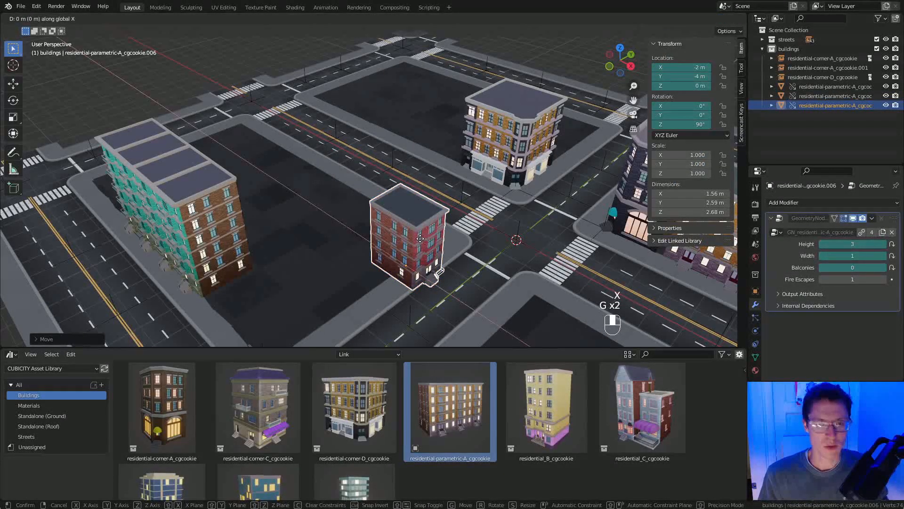
left_click(404, 237, "ctrl")
key("a")
key("a")
Shift the red parametric building along Y, away from the central crossing.
middle_click_drag(548, 212, 462, 184, "shift")
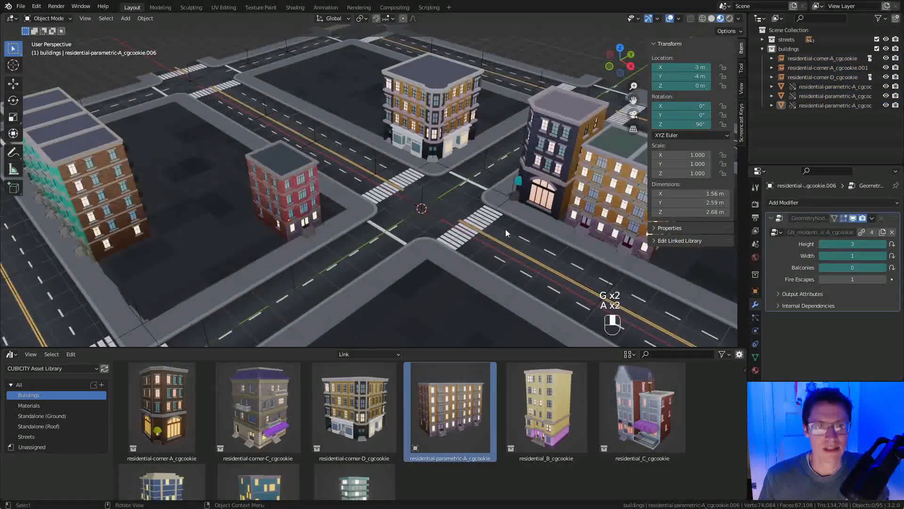
scroll(505, 228, "down", 1)
left_click(313, 181)
key("g")
key("y")
left_click(327, 183)
Add the residential_C asset to the scene, clear its location and rotate it 90° about Z.
left_click_drag(645, 405, 358, 162)
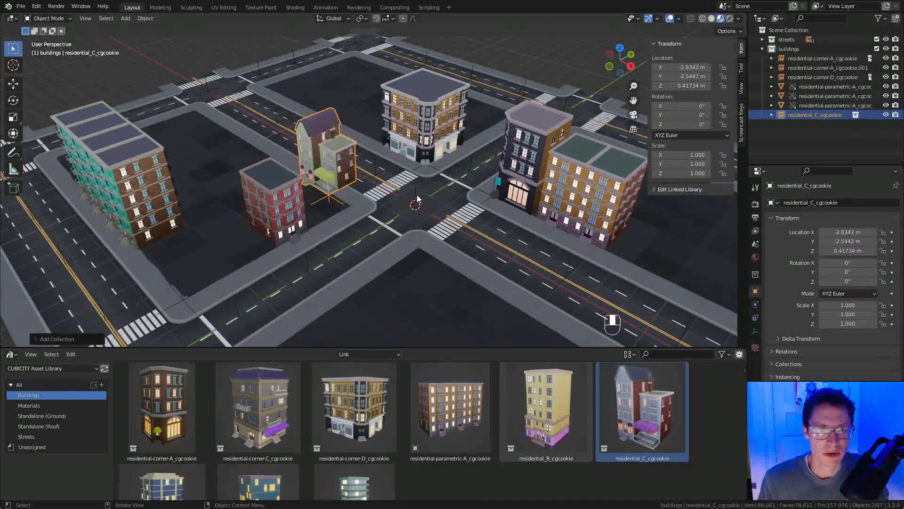
key("alt+g")
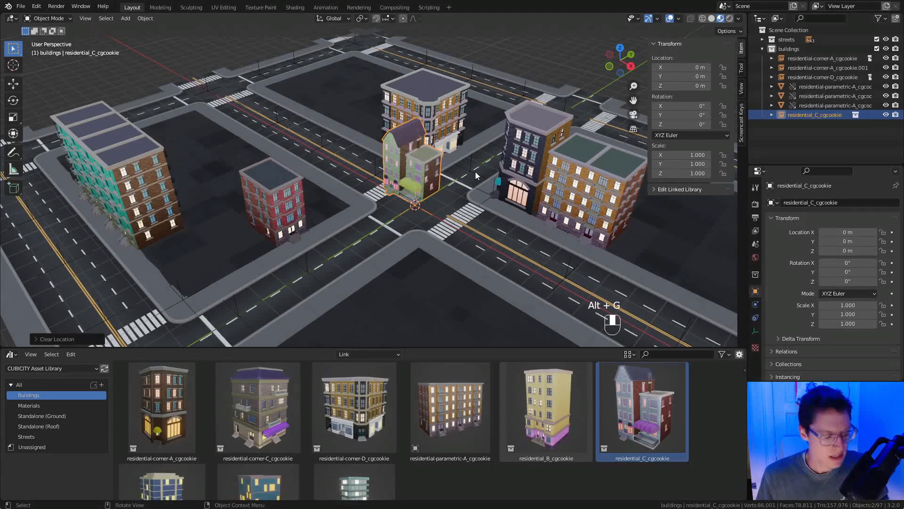
key("r")
key("z")
key("9")
key("0")
key("Return")
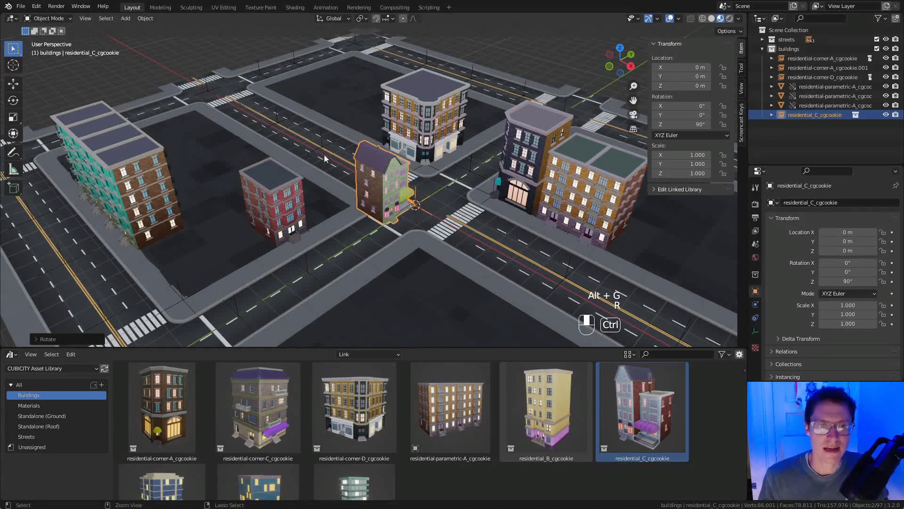
Move residential_C onto the street corner at X -2 m, Y -2 m.
middle_click_drag(324, 149, 453, 196, "ctrl")
key("g")
key("x")
right_click(355, 193)
key("g")
left_click(236, 187, "ctrl")
Slide the red parametric building along Y against residential_C, to about Y -4.81 m.
middle_click_drag(398, 207, 348, 201)
mouse_move(348, 201)
middle_mouse_down("ctrl")
mouse_move(341, 178)
mouse_move(363, 207)
middle_mouse_up("ctrl")
middle_click_drag(362, 207, 377, 181)
middle_click_drag(377, 181, 333, 171, "ctrl")
left_click(293, 162)
key("g")
middle_click(311, 176)
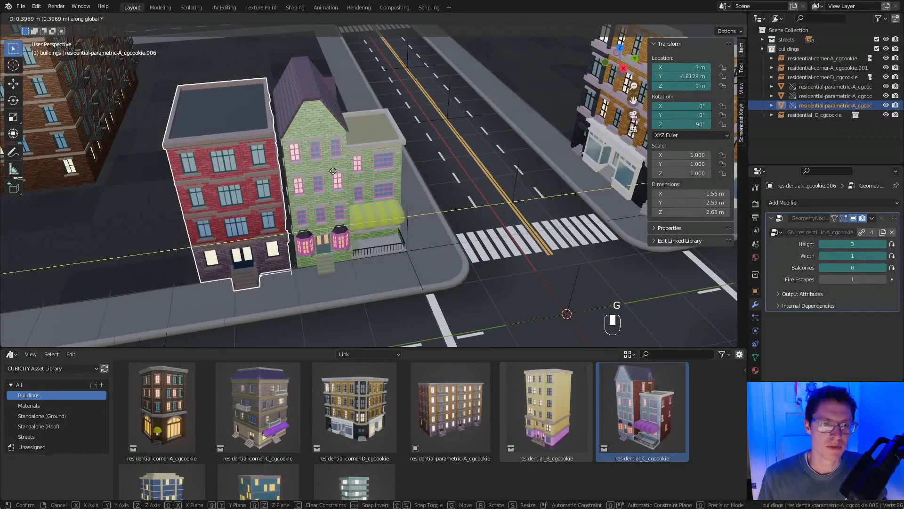
left_click(333, 170)
Add the residential_B asset to the scene and clear its location.
middle_click_drag(423, 207, 419, 163, "ctrl")
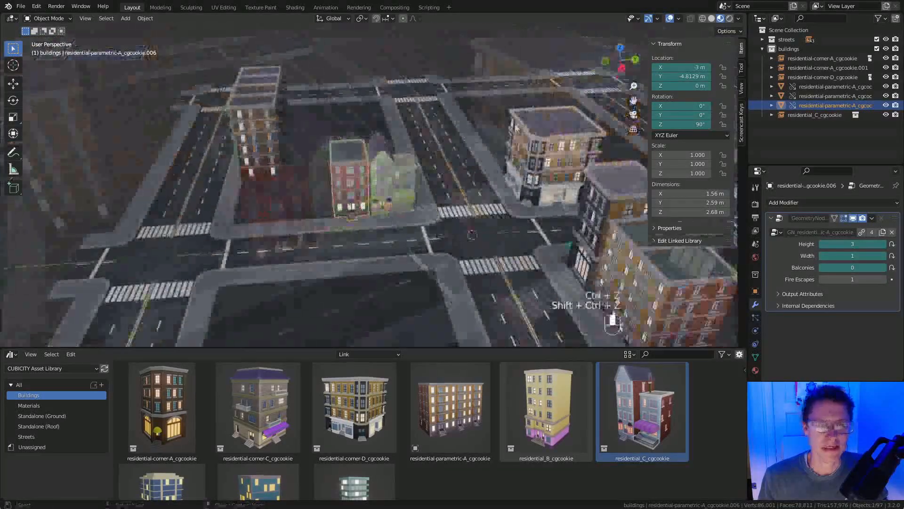
middle_click_drag(424, 165, 492, 191)
left_click_drag(556, 414, 464, 195)
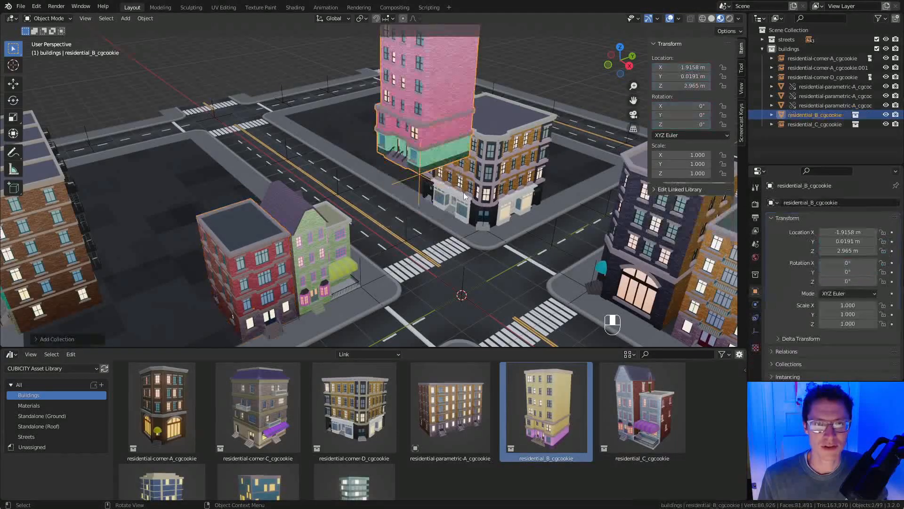
key("alt+g")
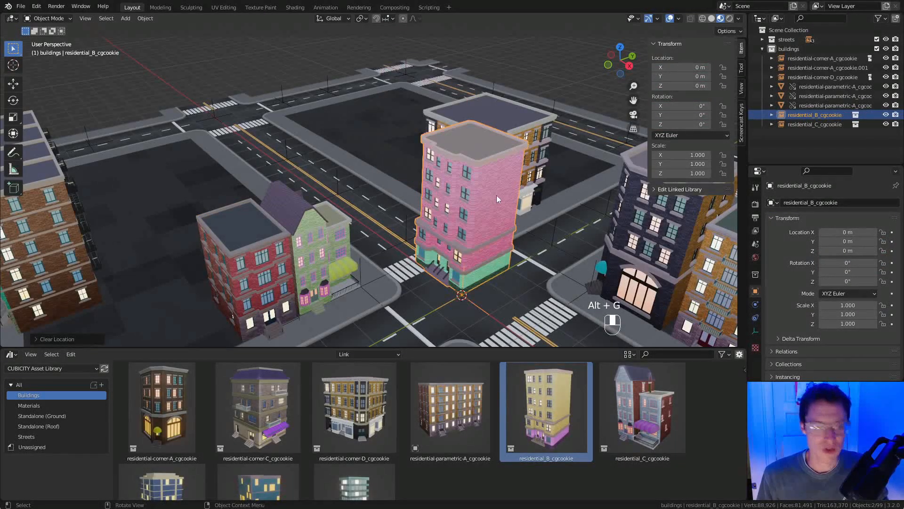
Move residential_B across the ground plane to X -5 m, Y 3 m, beside the corner building, and deselect everything.
key("g")
key("shift+z")
left_click(454, 113)
middle_click_drag(454, 113, 492, 130)
middle_click_drag(492, 130, 475, 212, "shift")
middle_click_drag(476, 212, 443, 129, "shift")
key("a")
key("a")
Add the residential-corner-C asset, clear its location and move it to X -7 m, Y 3 m beside the pink building.
middle_click_drag(443, 129, 480, 170, "shift")
middle_click_drag(480, 169, 468, 153)
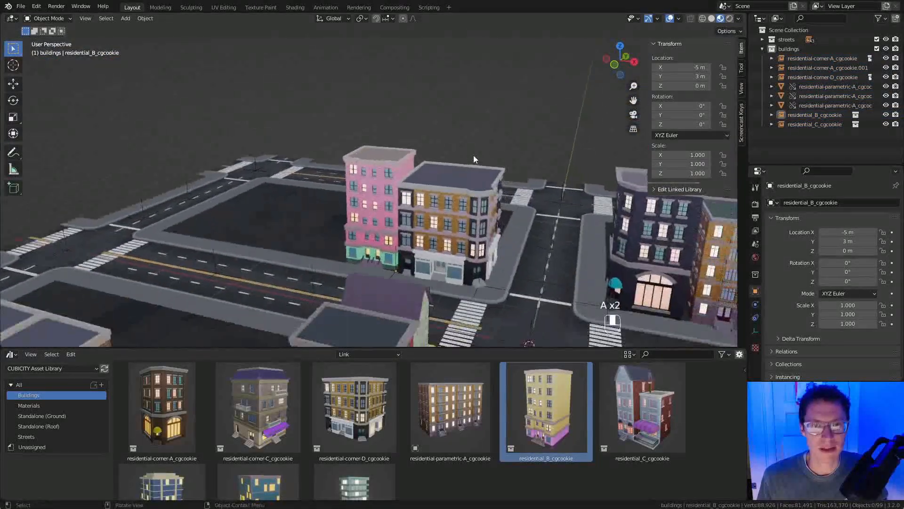
left_click(476, 159)
left_click(265, 433)
left_click_drag(263, 419, 317, 230)
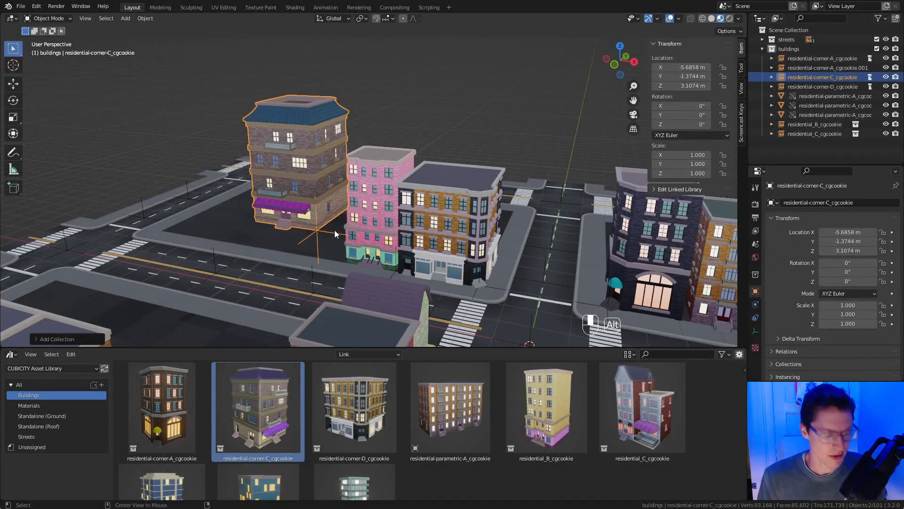
key("alt+g")
key("g")
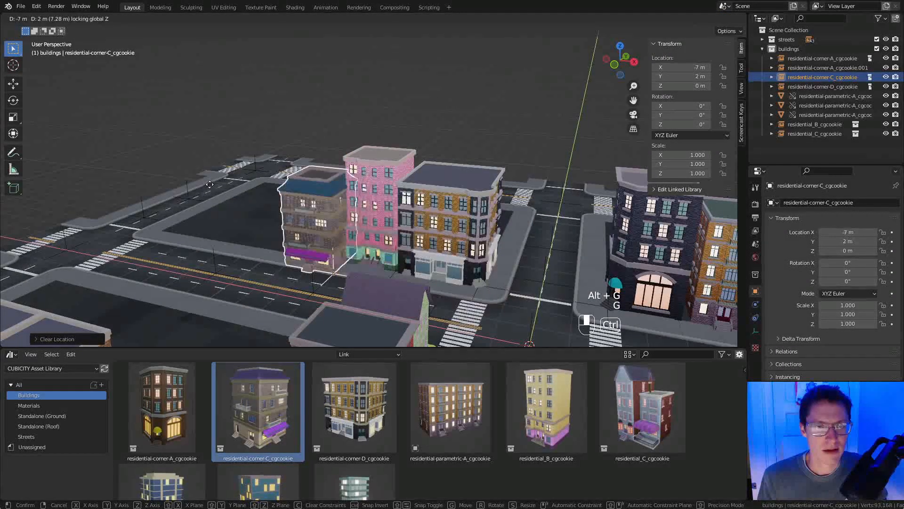
left_click(259, 171)
Nudge residential-corner-C along X to about X -7.18 m so it sits against the pink building's wall.
key("KP_Decimal")
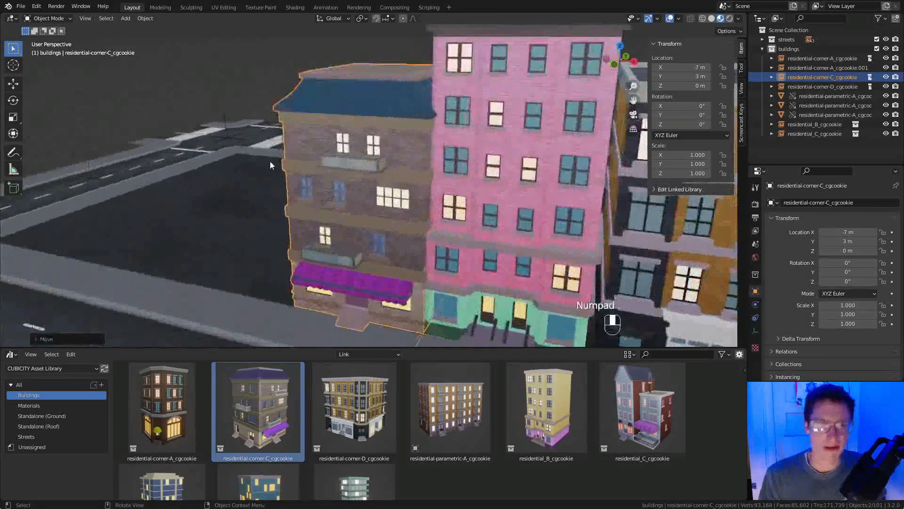
middle_click_drag(460, 156, 487, 231)
scroll(490, 233, "up", 1)
key("g")
key("g")
middle_click_drag(487, 231, 336, 268)
left_click(467, 228)
key("g")
left_click(504, 194)
Add the skyscraper-B asset to the scene and clear its location.
middle_click_drag(432, 271, 429, 302, "ctrl")
scroll(513, 425, "down", 3)
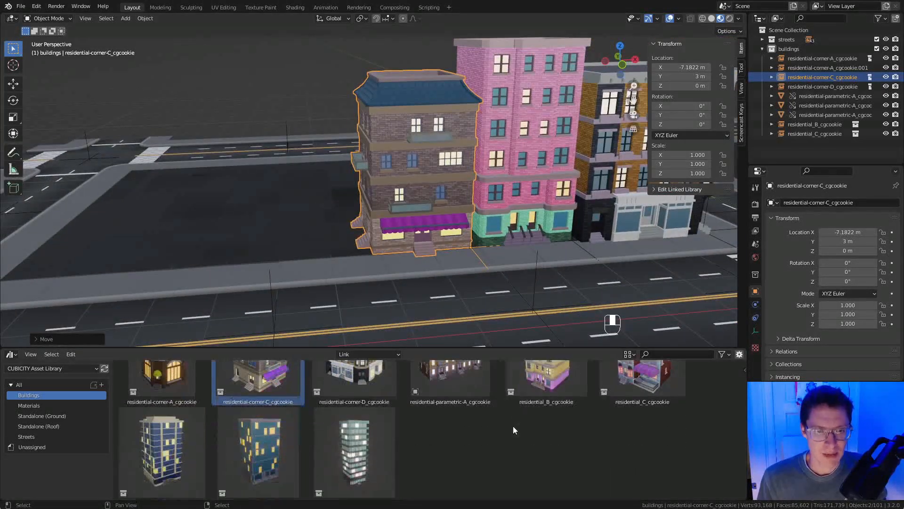
scroll(250, 451, "down", 1)
left_click(255, 448)
left_click_drag(272, 448, 304, 231)
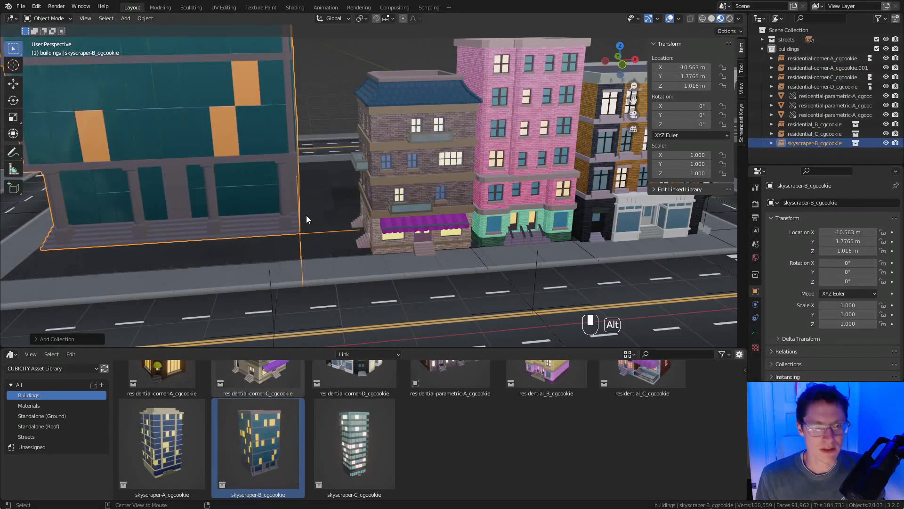
key("alt+g")
Move skyscraper-B across the ground plane onto the block with the residential row.
middle_click_drag(513, 277, 520, 325, "ctrl")
middle_click_drag(572, 196, 558, 234)
key("g")
key("shift+z")
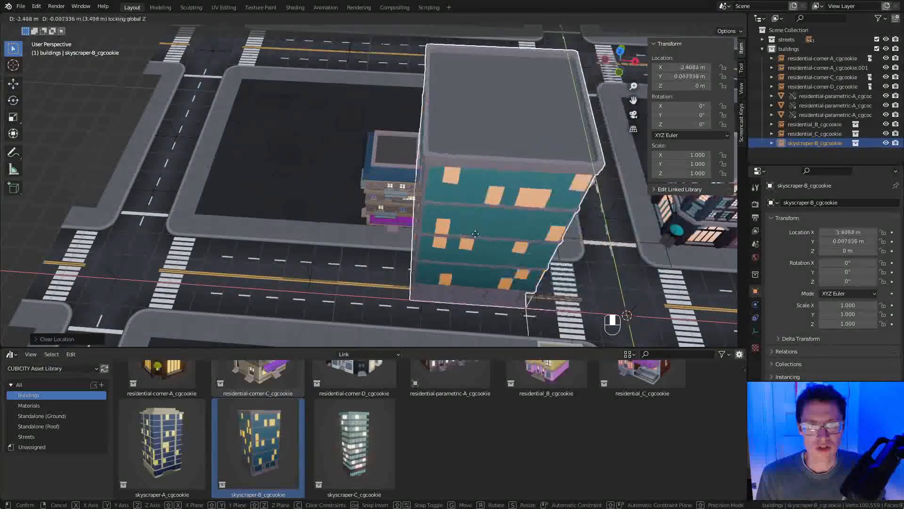
left_click(318, 163, "ctrl")
Slide skyscraper-B along X against residential-corner-C, to about X -9.76 m.
middle_click_drag(425, 176, 424, 127, "ctrl")
key("g")
key("x")
left_click(401, 203)
middle_click_drag(424, 126, 437, 148, "ctrl")
key("g")
left_click(435, 149)
Move skyscraper-B along X to the block's far corner at X -12 m.
middle_click_drag(510, 166, 482, 140, "ctrl")
middle_click_drag(482, 140, 441, 166, "shift")
middle_click_drag(370, 163, 436, 171)
mouse_move(436, 170)
middle_mouse_down("shift")
mouse_move(503, 168)
mouse_move(501, 182)
mouse_move(438, 163)
mouse_move(446, 168)
middle_mouse_up("shift")
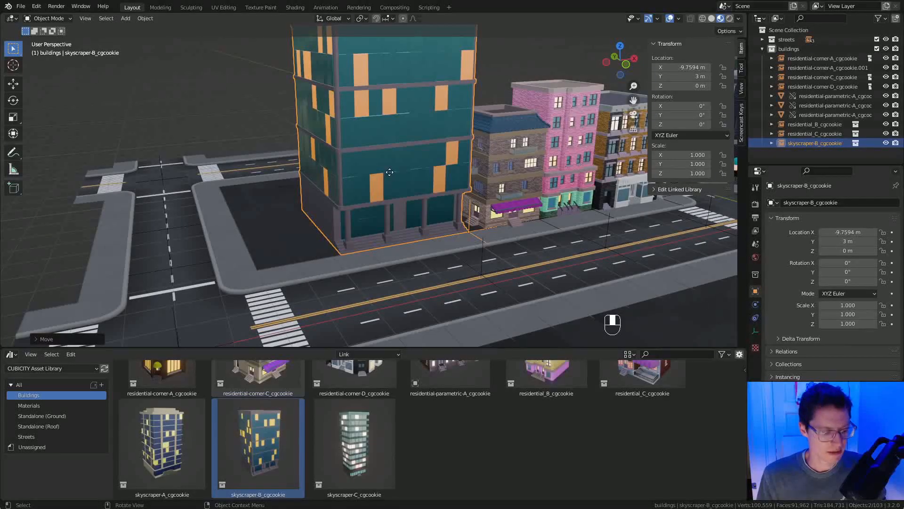
key("g")
middle_click_drag(390, 172, 366, 187)
left_click(325, 230)
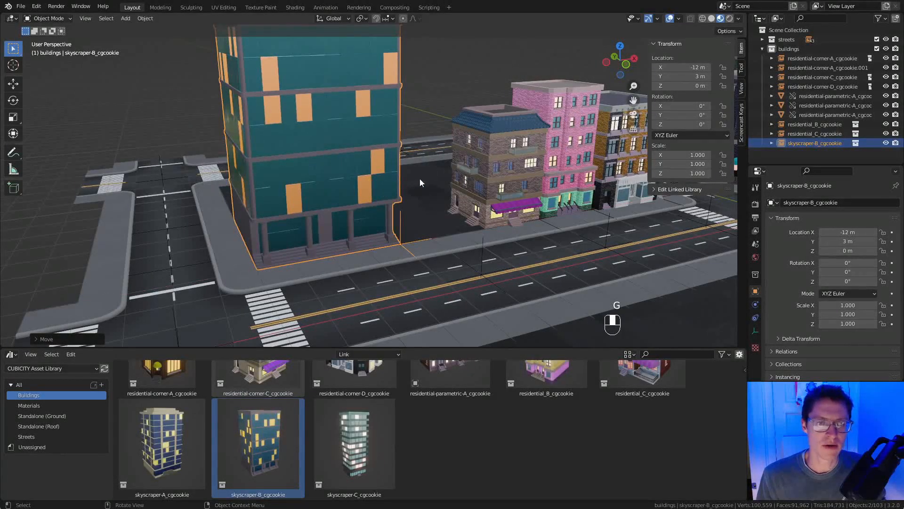
Examine the building arrangement around the central crossing from several angles and distances.
mouse_move(510, 240)
middle_mouse_down()
mouse_move(504, 171)
mouse_move(439, 185)
mouse_move(500, 244)
middle_mouse_up()
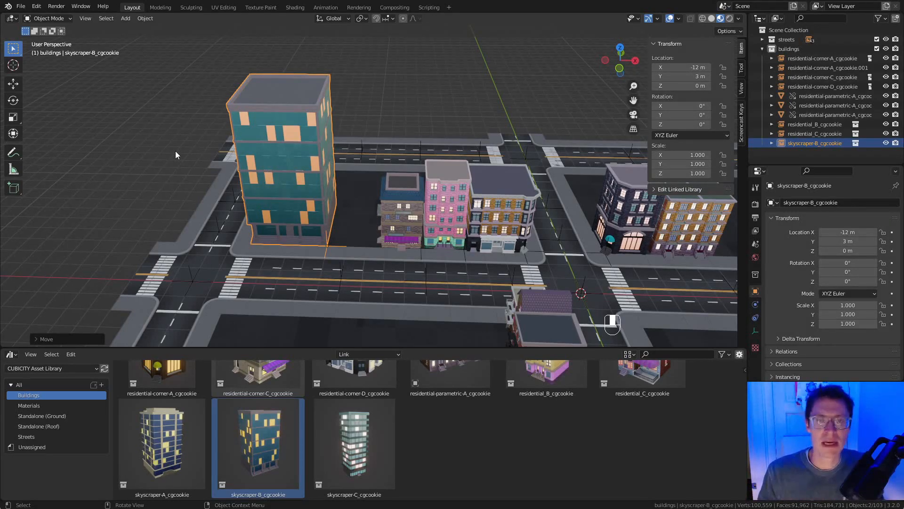
middle_click_drag(544, 143, 480, 113, "shift")
middle_click_drag(480, 113, 442, 140)
scroll(442, 140, "down", 2)
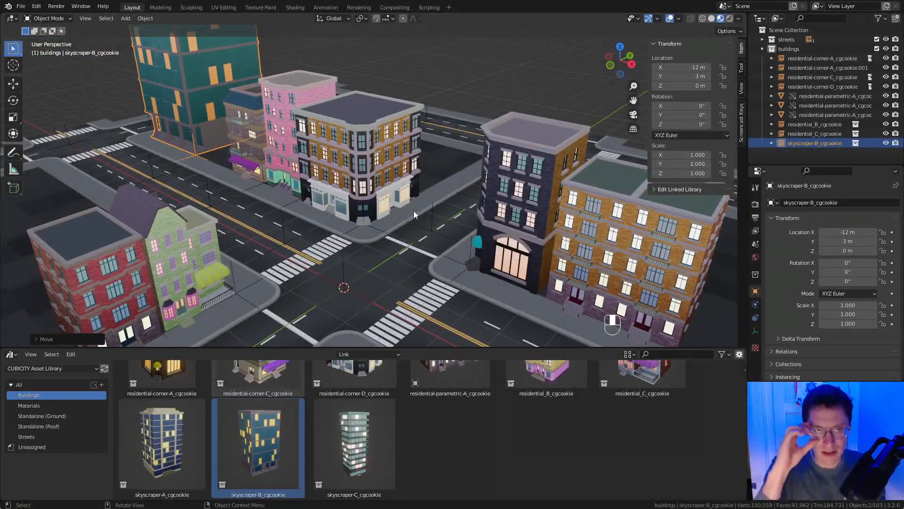
middle_click_drag(414, 211, 80, 110)
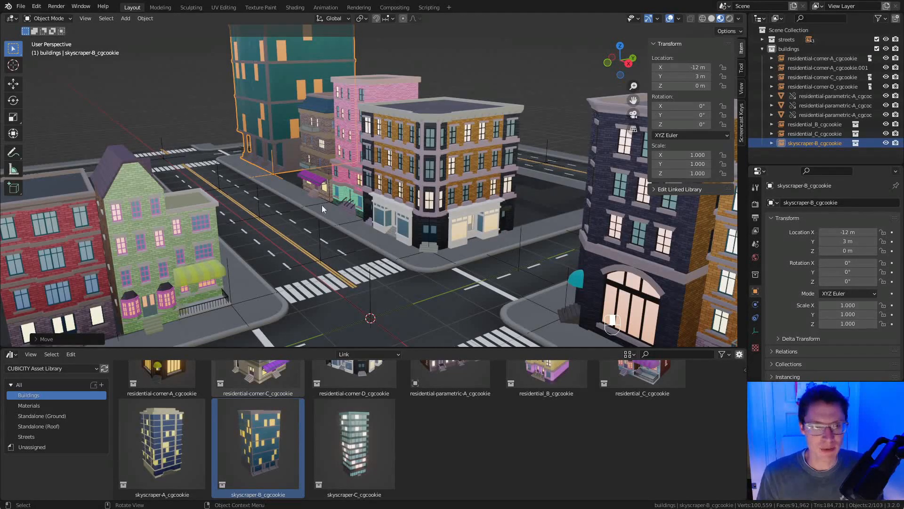
left_click(189, 253)
scroll(309, 150, "down", 5)
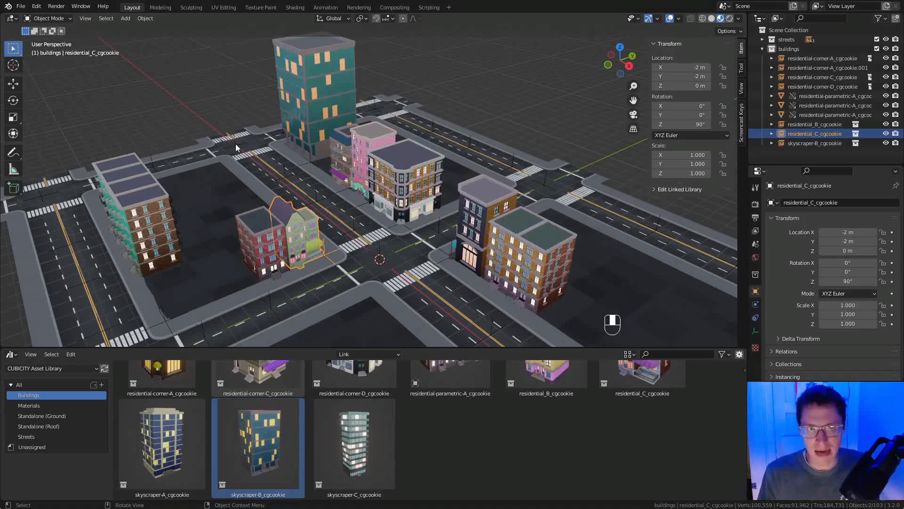
scroll(322, 67, "up", 3)
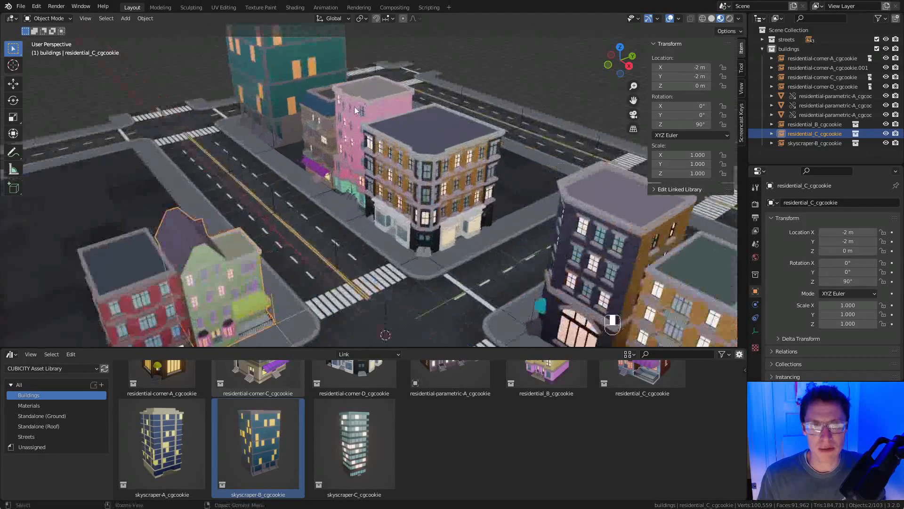
middle_click_drag(354, 106, 351, 86)
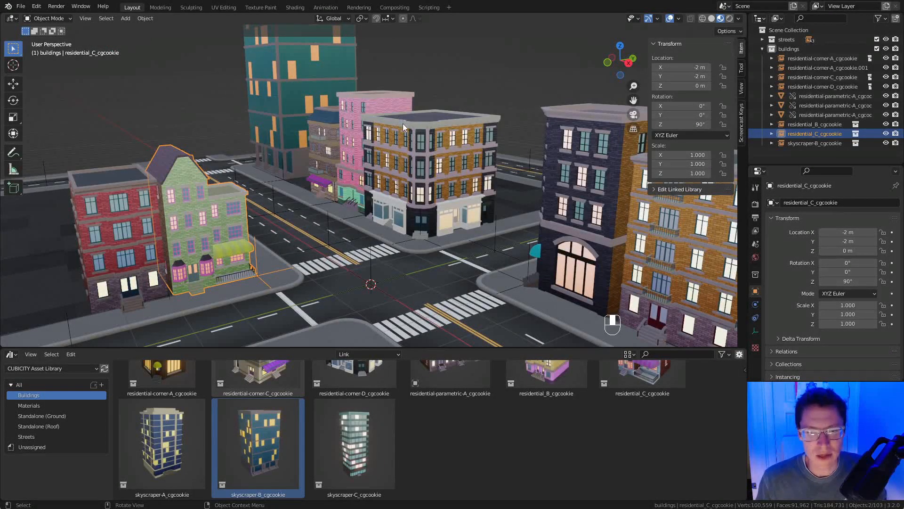
middle_click_drag(405, 121, 415, 143, "shift")
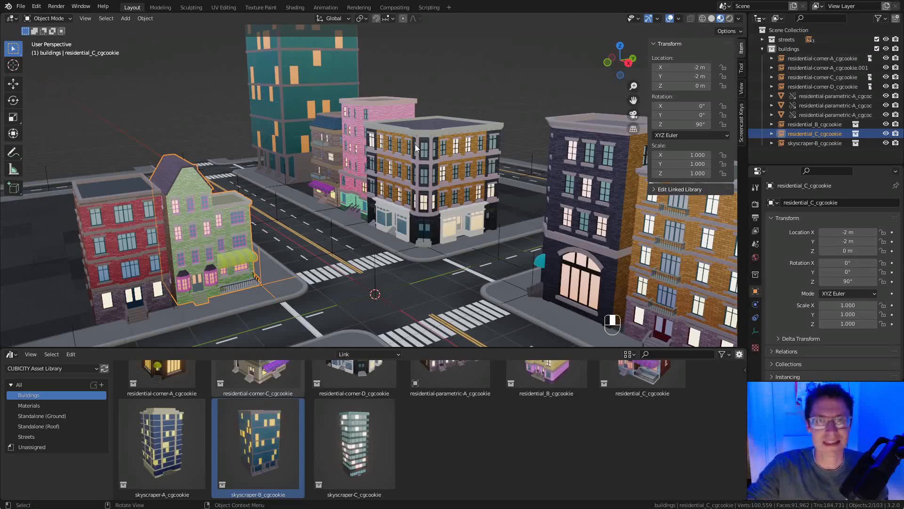
Add the skyscraper-C asset, move it to X -8 m, Y -3 m and set its Z location to 0.
middle_click_drag(351, 138, 368, 285)
left_click(340, 457)
left_click_drag(345, 434, 238, 220)
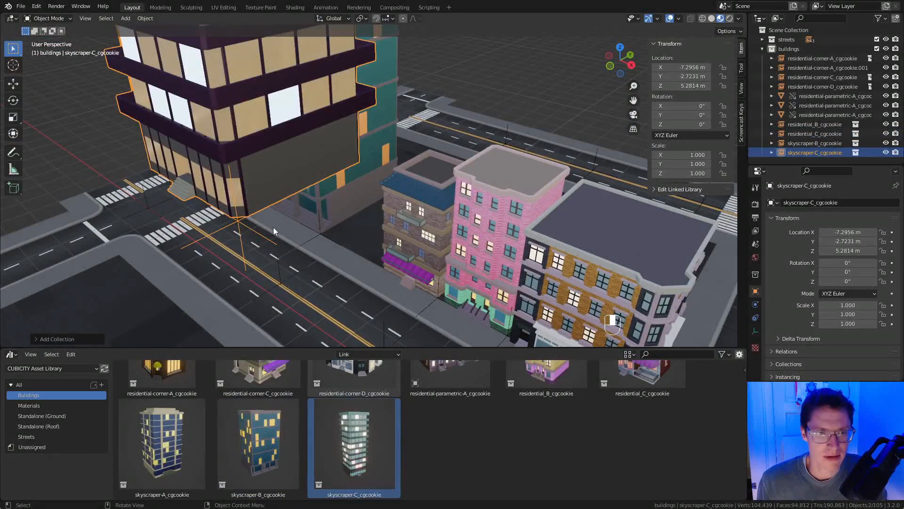
key("g")
left_click(225, 188)
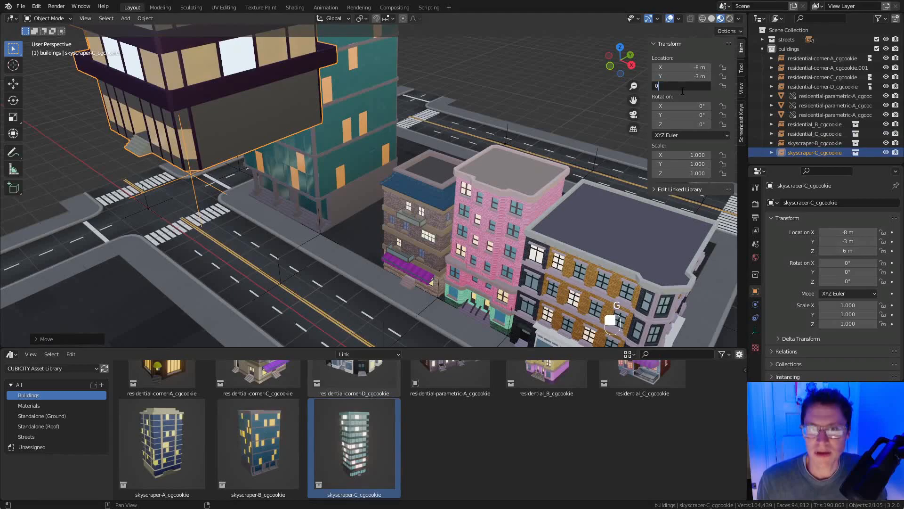
key("Return")
Move skyscraper-C across the ground plane to X -20 m, Y 3 m, beyond the teal skyscraper.
middle_click_drag(482, 174, 476, 208, "ctrl")
middle_click_drag(476, 207, 377, 273)
key("g")
key("shift+z")
left_click(274, 80)
Rotate skyscraper-C 90° about Z, move it along Y to Y 6 m and deselect everything.
middle_click_drag(273, 80, 370, 144, "shift")
scroll(369, 143, "up", 2)
type("rz")
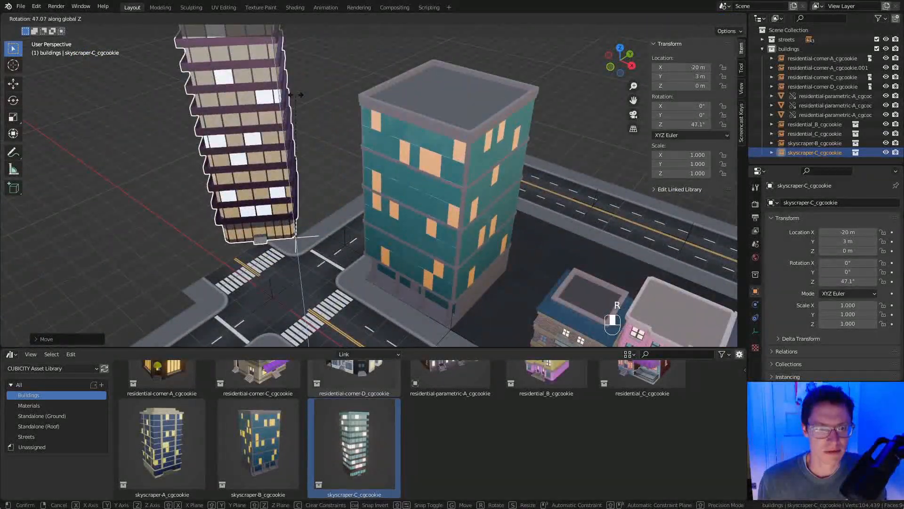
type("90")
key("Return")
key("g")
key("y")
left_click(351, 204)
key("a")
key("a")
scroll(470, 204, "down", 3)
middle_click_drag(470, 205, 383, 150)
middle_click_drag(382, 113, 336, 121)
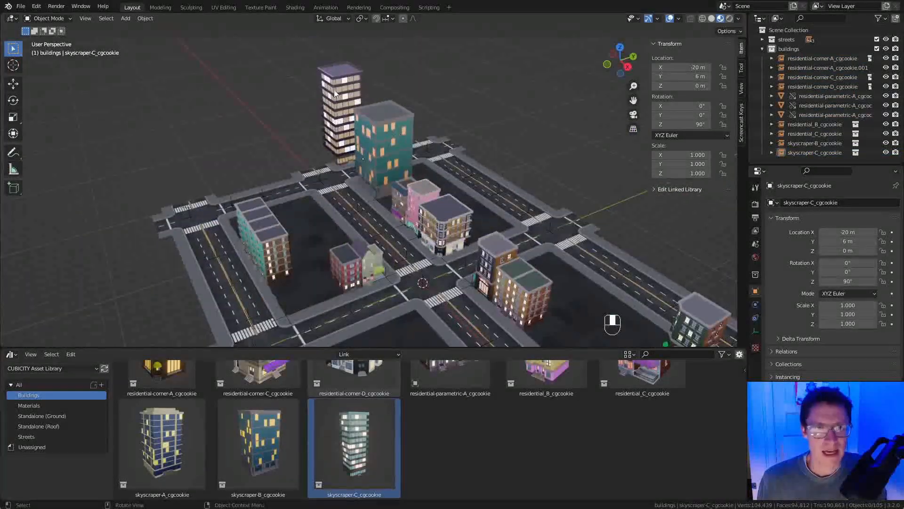
key("shift+d")
key("shift+z")
key("z")
left_click(474, 128)
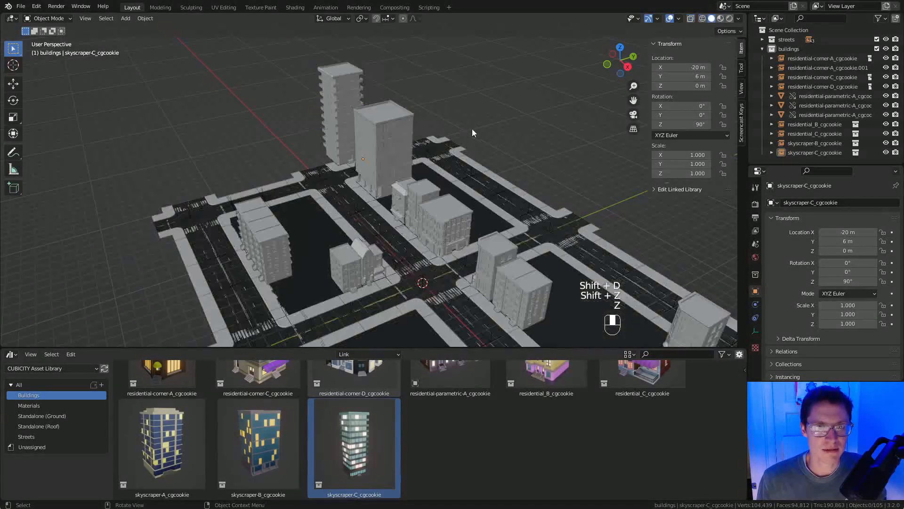
key("z")
left_click(377, 165)
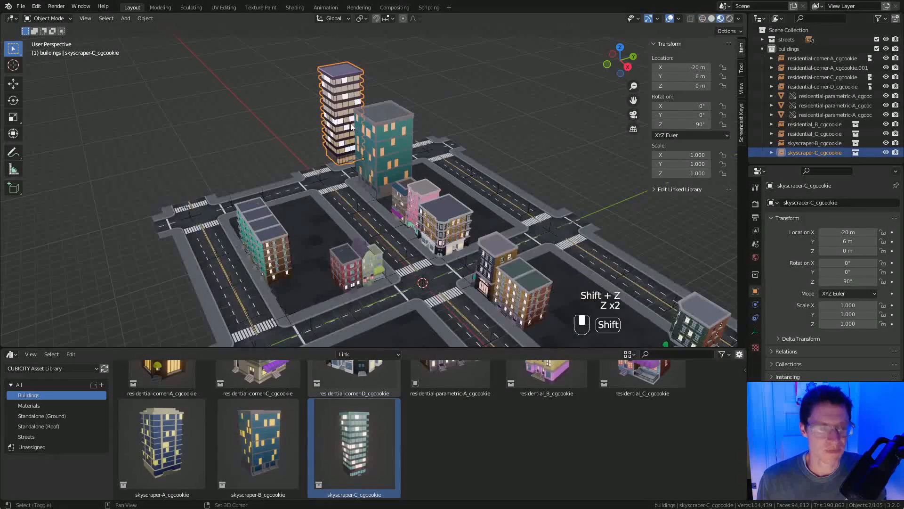
Duplicate skyscraper-C, rotate the copy another 90° about Z and place it at X -13 m, Y -15 m.
key("shift+d")
left_click(167, 225, "ctrl")
type("rz90")
key("Return")
middle_click_drag(200, 214, 212, 179)
middle_click_drag(121, 139, 115, 145, "shift")
key("KP_Decimal")
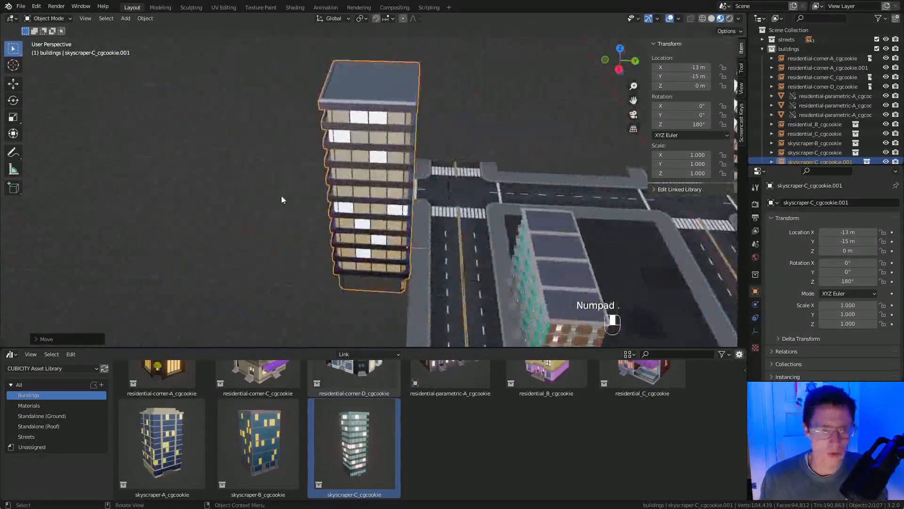
Move the duplicated skyscraper-C along Y to about Y -14.57 m, closer to the sidewalk, and deselect everything.
middle_click_drag(523, 255, 394, 194, "shift")
key("g")
key("y")
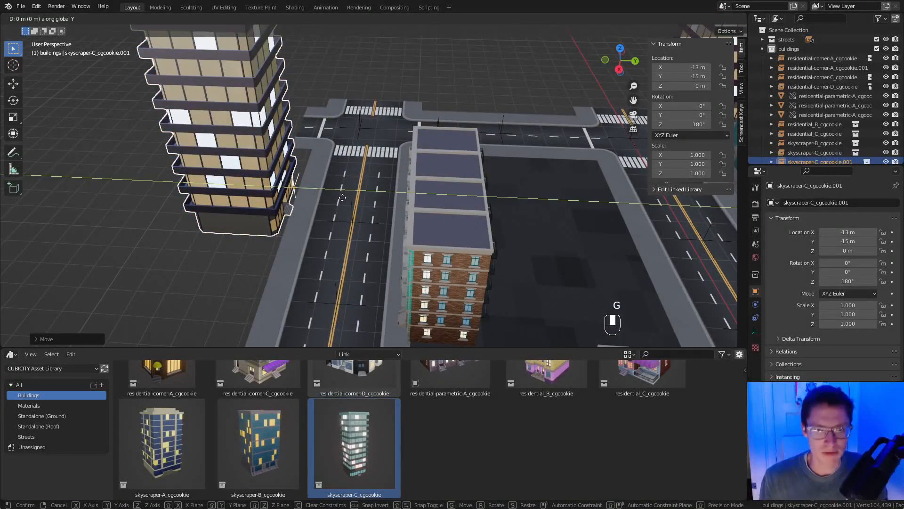
left_click(343, 197)
key("a")
key("a")
middle_click_drag(343, 197, 312, 168)
left_click(283, 179)
middle_click_drag(290, 200, 430, 128, "ctrl")
left_click(426, 125)
middle_click_drag(426, 125, 467, 174, "ctrl")
key("a")
key("a")
middle_click_drag(556, 158, 494, 168, "shift")
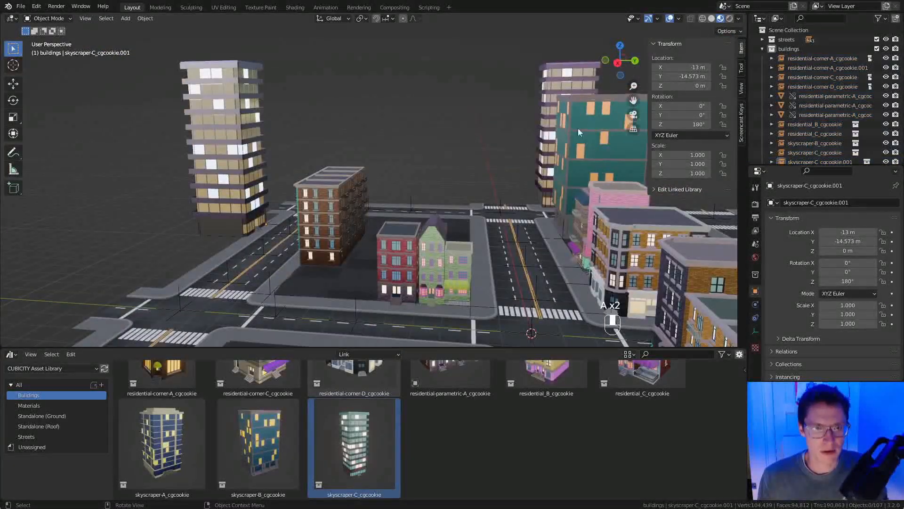
Duplicate the teal skyscraper-B to about X -18.3 m, Y -6.4 m across the street and rotate the copy 90° about Z.
left_click(571, 131)
middle_click_drag(572, 132, 568, 165)
middle_click_drag(568, 165, 510, 215, "shift")
key("shift+d")
key("shift+z")
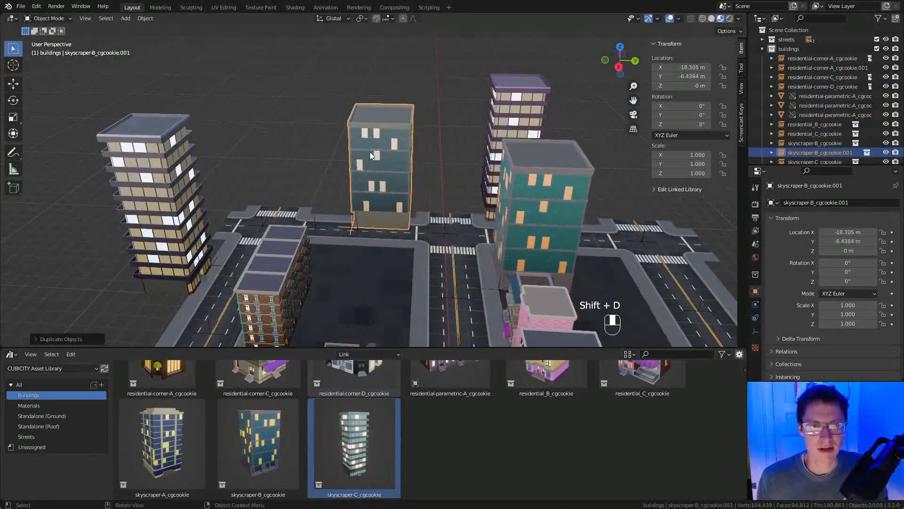
key("r")
left_click(370, 151)
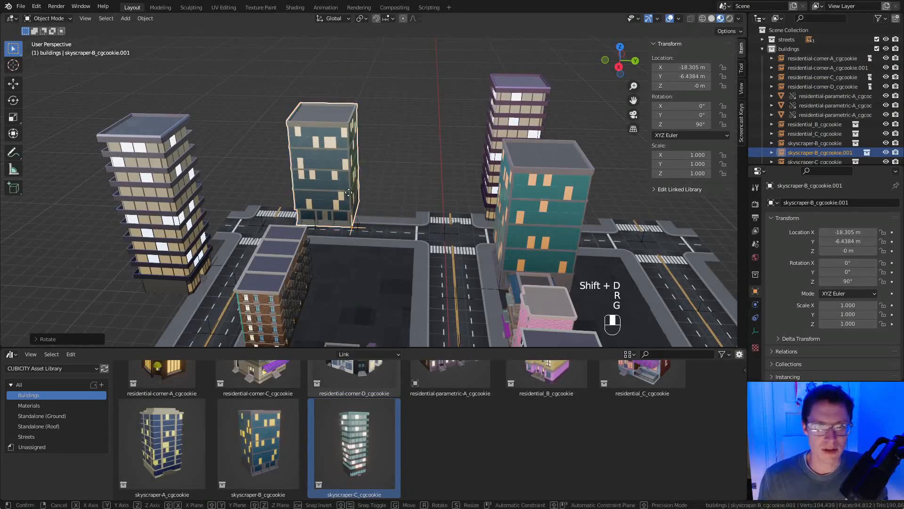
Move the skyscraper-B copy onto its lot at X -20 m, Y -6 m.
key("g")
left_click(414, 182, "ctrl")
key("g")
middle_click_drag(414, 182, 357, 215)
left_click(357, 215)
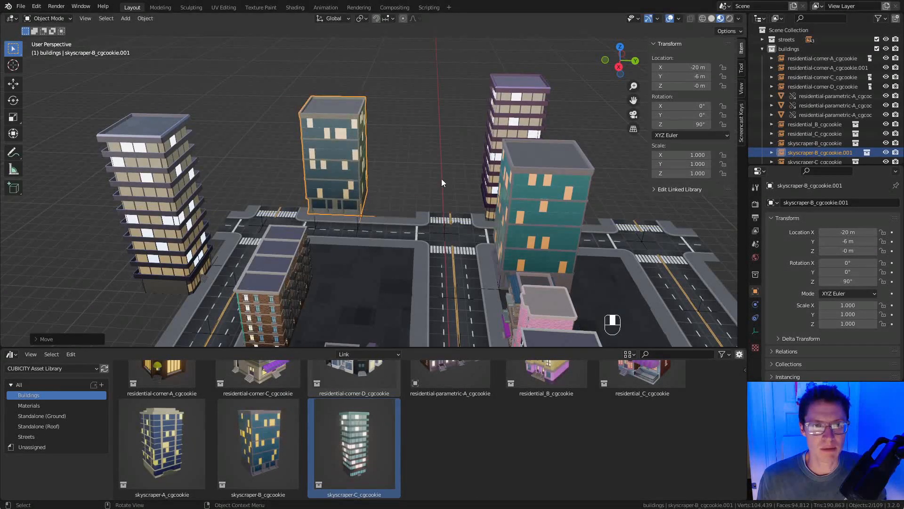
Add the skyscraper-A asset, move it to X -4 m, Y -3 m and set its Z location to 0.
left_click(276, 454)
left_click(153, 451)
left_click_drag(153, 452, 406, 210)
key("g")
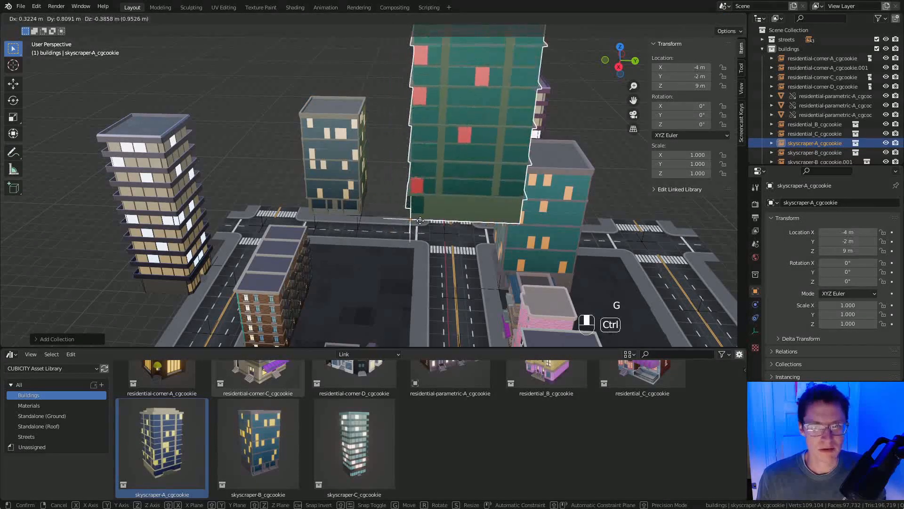
left_click(431, 202, "ctrl")
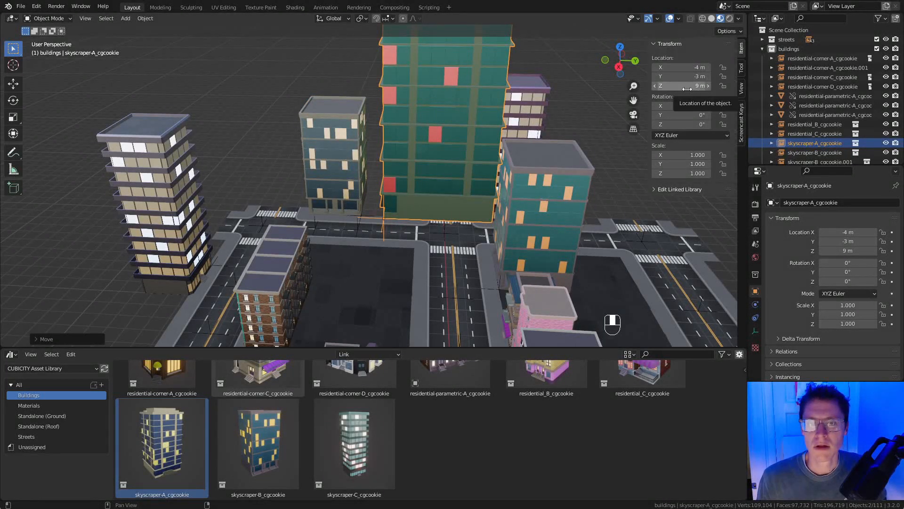
key("Return")
Move skyscraper-A across the ground plane to about X -23.9 m, Y -1.1 m, beyond the far street.
key("g")
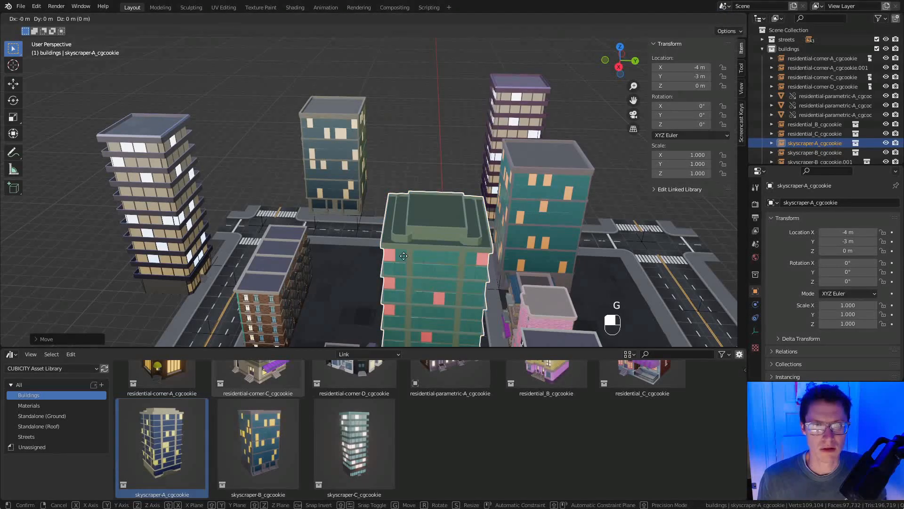
left_click(395, 103, "ctrl")
middle_click_drag(394, 102, 431, 194, "shift")
middle_click_drag(431, 194, 407, 159, "shift")
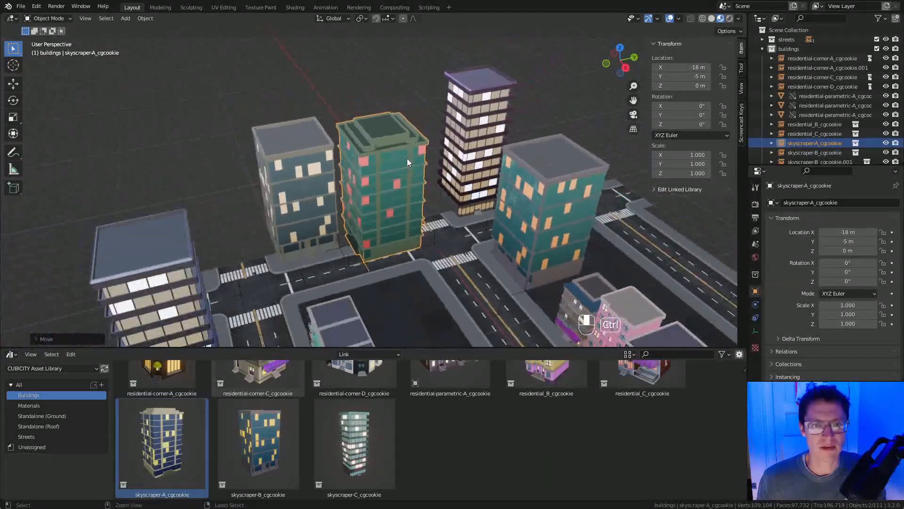
key("g")
left_click(428, 106)
middle_click_drag(428, 106, 442, 172, "shift")
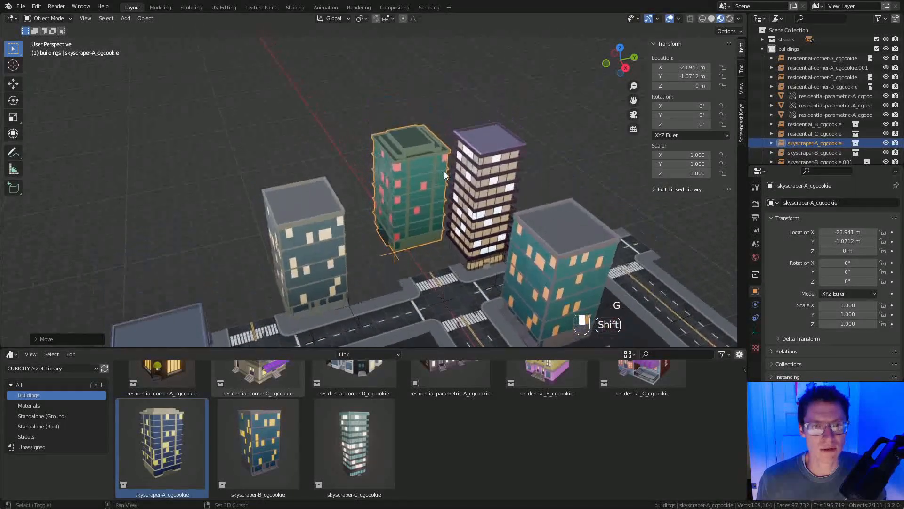
Duplicate skyscraper-A twice, placing the copies at about X -30.4 m, Y -6.8 m and X -29.5 m, Y -14.6 m.
key("shift+d")
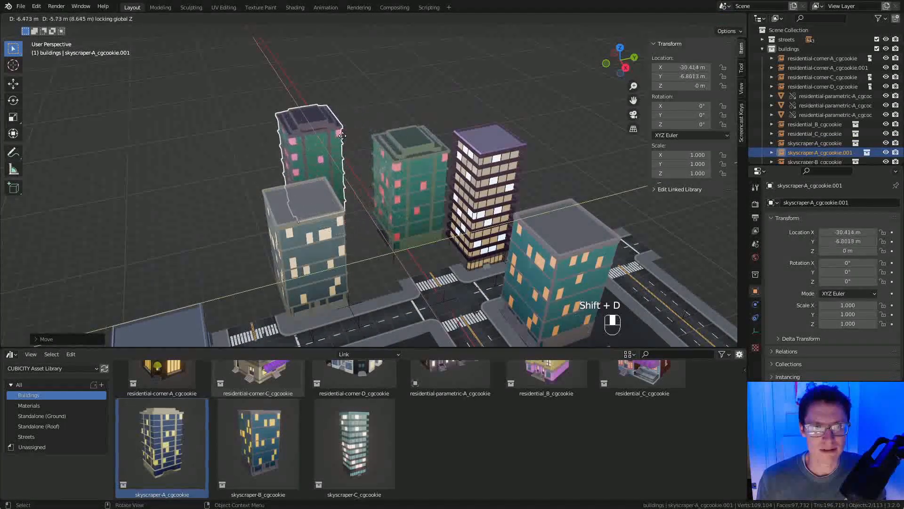
left_click(385, 120)
middle_click_drag(385, 120, 352, 155)
key("shift+d")
left_click(270, 217)
middle_click_drag(270, 216, 299, 130)
Delete the two green skyscraper-A buildings, keeping only the blue copy.
left_click(304, 214)
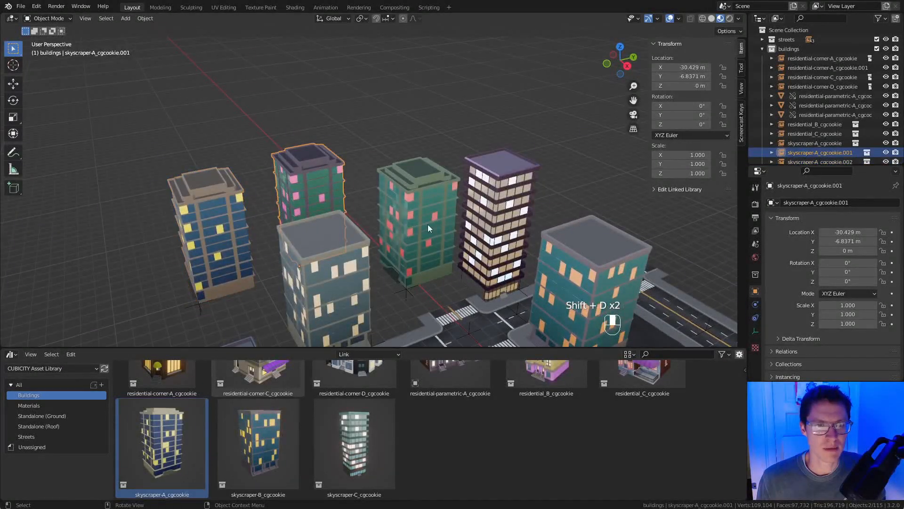
left_click(447, 211, "shift")
key("KP_Decimal")
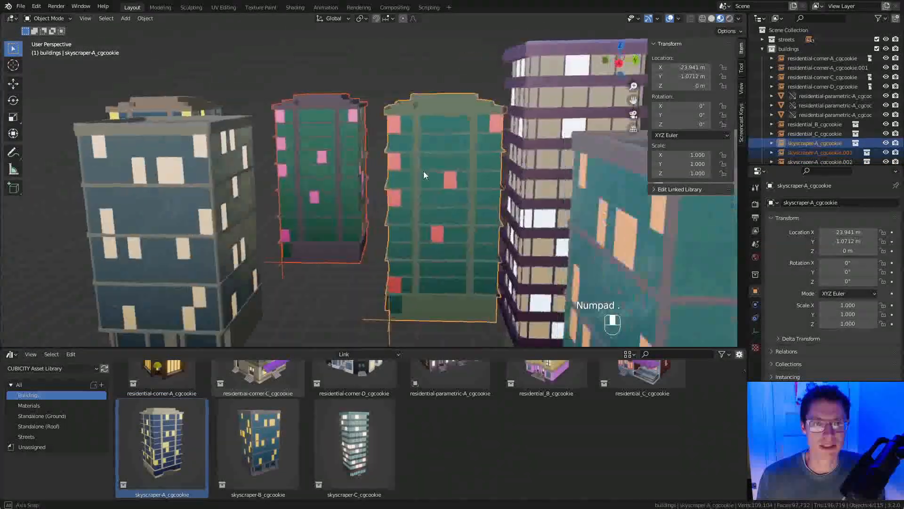
middle_click_drag(423, 171, 437, 148)
mouse_move(437, 149)
middle_mouse_down("ctrl")
mouse_move(447, 160)
mouse_move(393, 179)
mouse_move(459, 154)
mouse_move(447, 154)
middle_mouse_up("ctrl")
key("x")
left_click(435, 165)
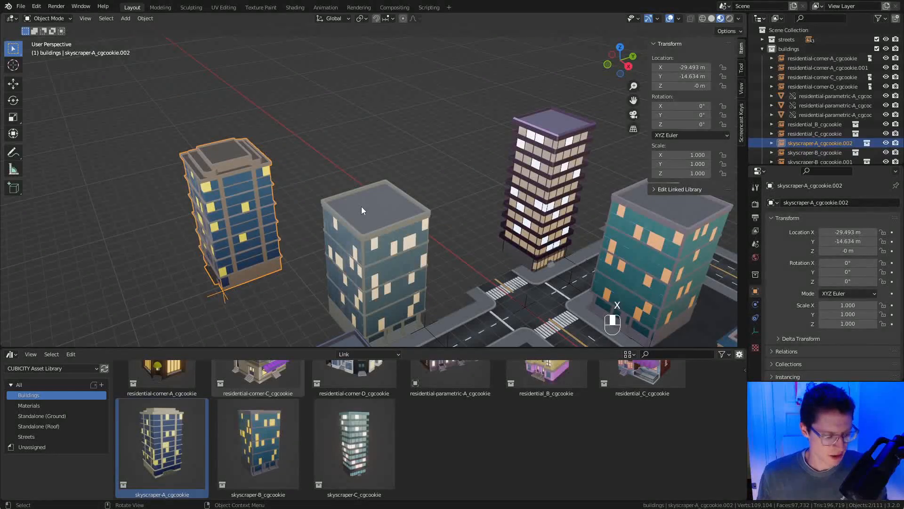
Rotate the blue skyscraper-A copy 90° about Z and move it to about X -20.2 m, Y -2.6 m beside the skyscraper-B copy.
type("r90")
key("Return")
key("g")
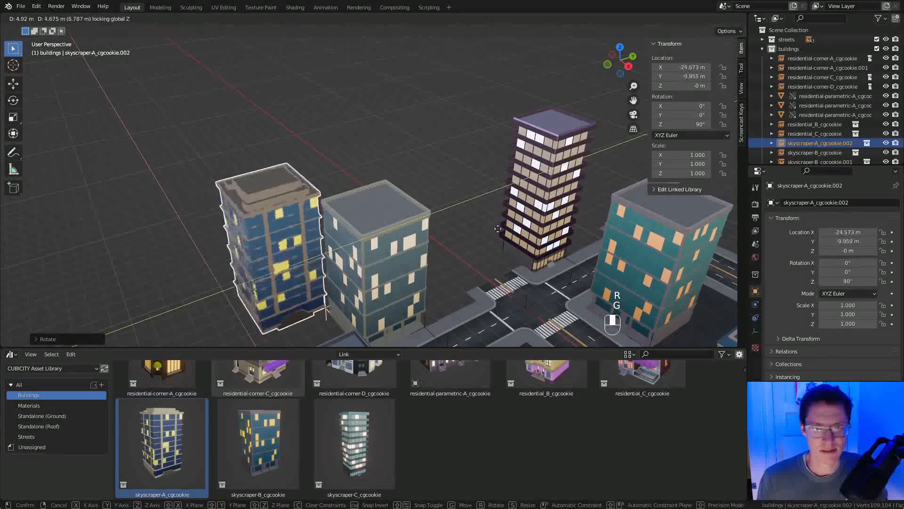
left_click(597, 231)
key("KP_Decimal")
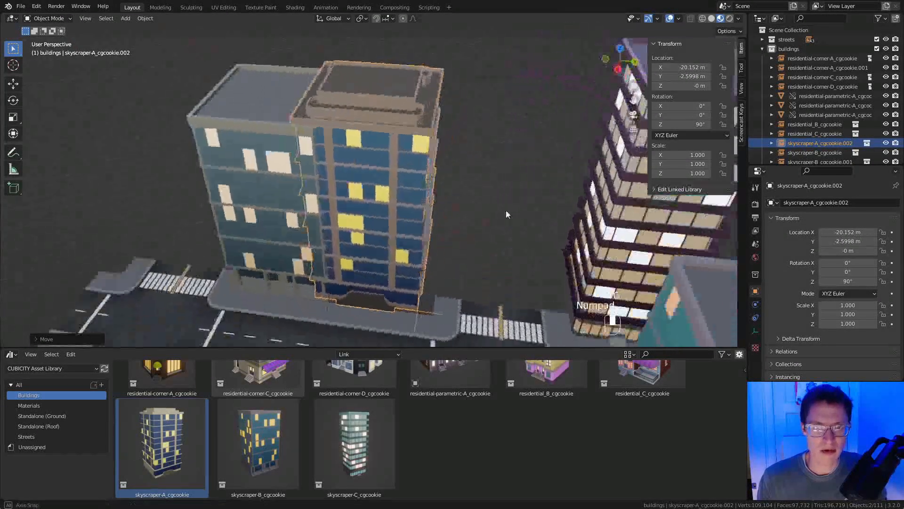
Adjust the blue skyscraper-A's position on the corner lot to X -20 m, Y -2 m.
key("g")
left_click(433, 265)
middle_click_drag(393, 230, 452, 207)
middle_click_drag(453, 207, 406, 193)
middle_click_drag(406, 193, 481, 189, "shift")
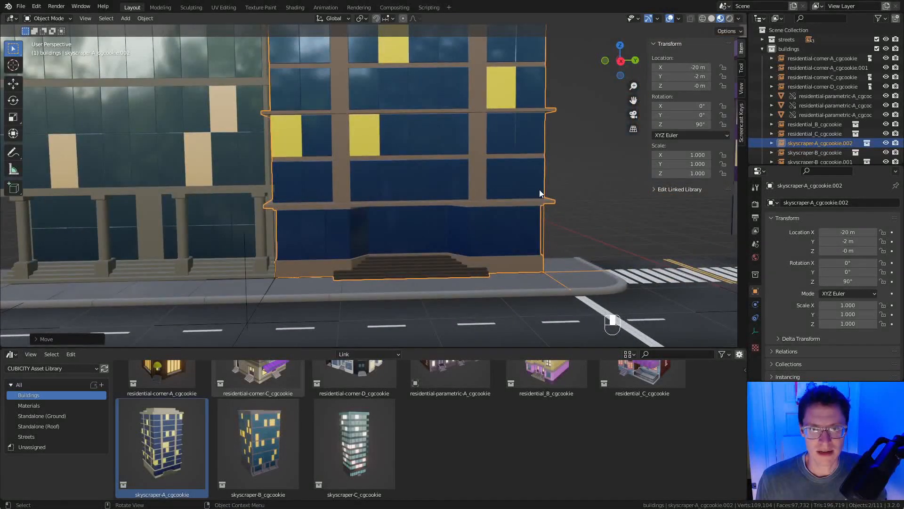
middle_click_drag(539, 189, 543, 144, "ctrl")
middle_click_drag(543, 144, 531, 160)
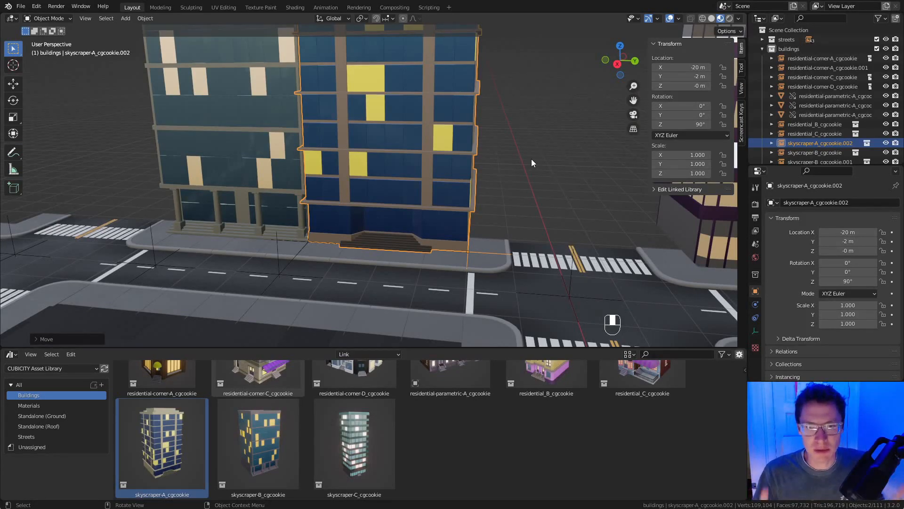
Scale the blue skyscraper-A along global Y to about 0.98 to narrow its street front.
middle_click_drag(496, 174, 475, 188, "ctrl")
middle_click_drag(548, 167, 579, 165)
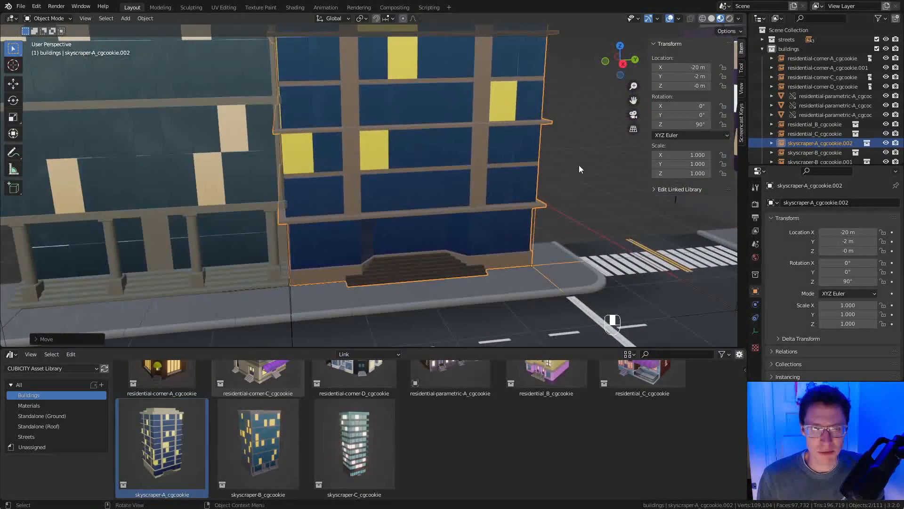
key("s")
key("y")
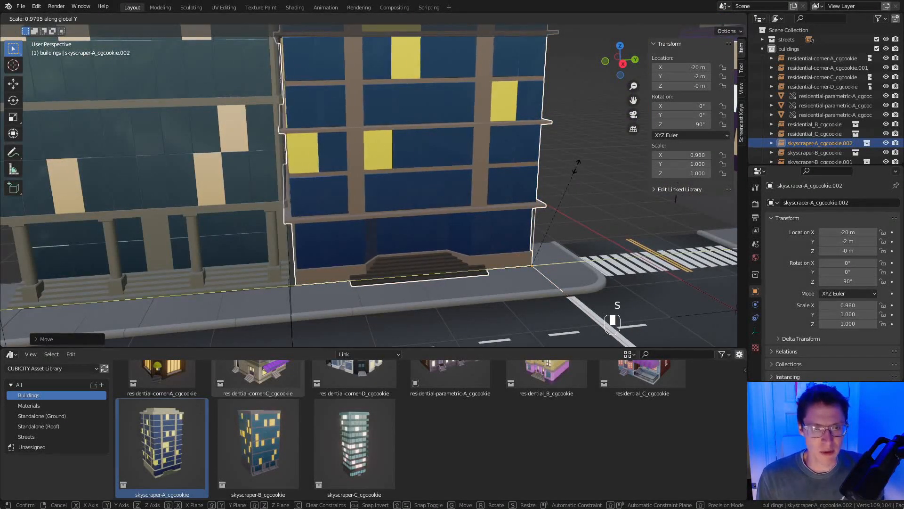
left_click(576, 165)
Scale the neighbouring skyscraper-B copy along global Y to about 0.964.
left_click(246, 175)
middle_click_drag(471, 171, 523, 177, "shift")
key("s")
key("y")
right_click(517, 179)
key("s")
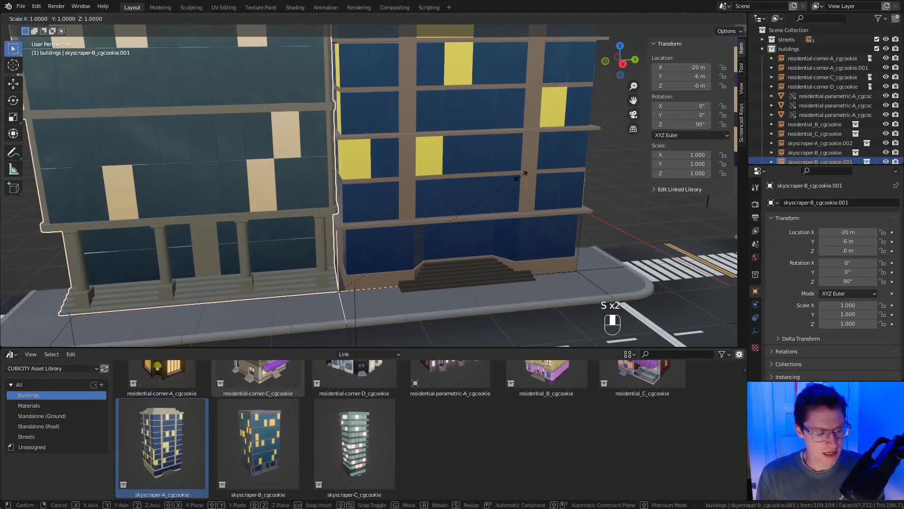
left_click(515, 180)
Move the skyscraper-B copy along Y to about Y -6.11 m beside the blue skyscraper and deselect everything.
middle_click_drag(369, 201, 405, 160)
key("g")
middle_click(327, 229)
left_click(325, 230)
middle_click_drag(404, 211, 493, 278)
key("g")
left_click(368, 196)
key("a")
key("a")
Look over the city blocks and the available building assets for the next empty lot to fill.
middle_click_drag(493, 277, 433, 227)
scroll(403, 449, "up", 3)
left_click(386, 447)
scroll(453, 163, "down", 5)
middle_click_drag(453, 163, 406, 170, "shift")
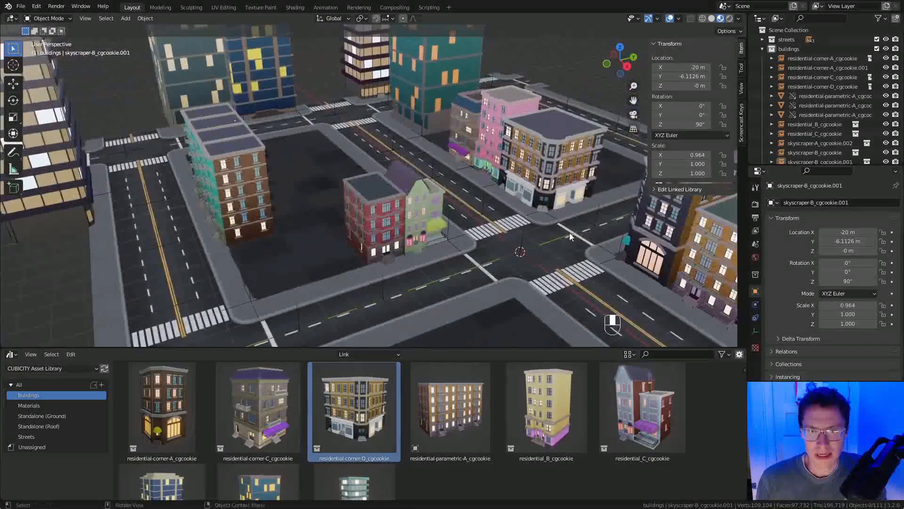
scroll(453, 395, "down", 3)
scroll(451, 397, "up", 3)
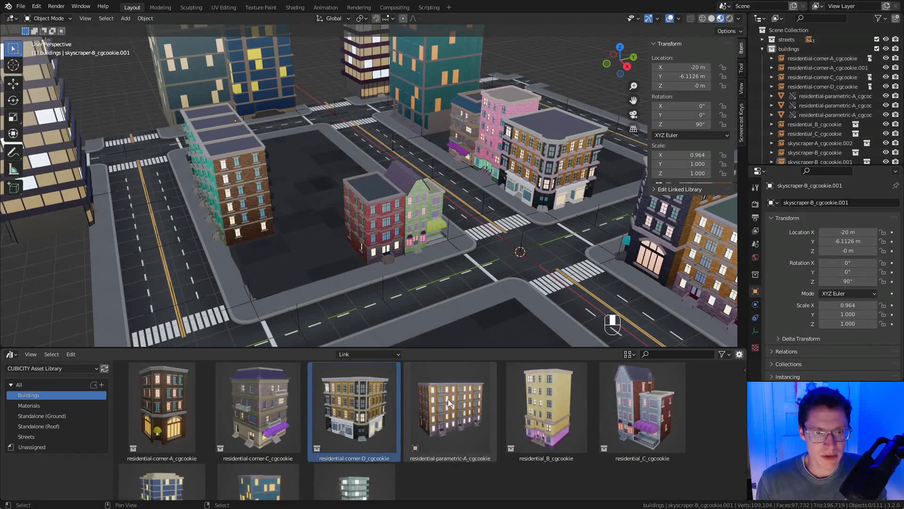
middle_click_drag(498, 203, 584, 226)
middle_click_drag(415, 201, 411, 183, "ctrl")
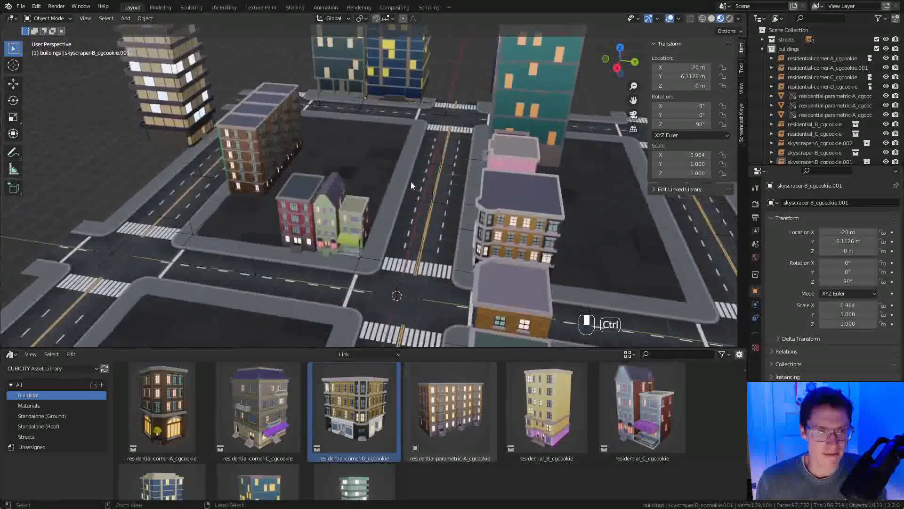
middle_click_drag(407, 223, 408, 207, "ctrl")
Duplicate the red residential-parametric-A building on the near block and rotate the copy another 90° about Z.
left_click(473, 419)
left_click(260, 204)
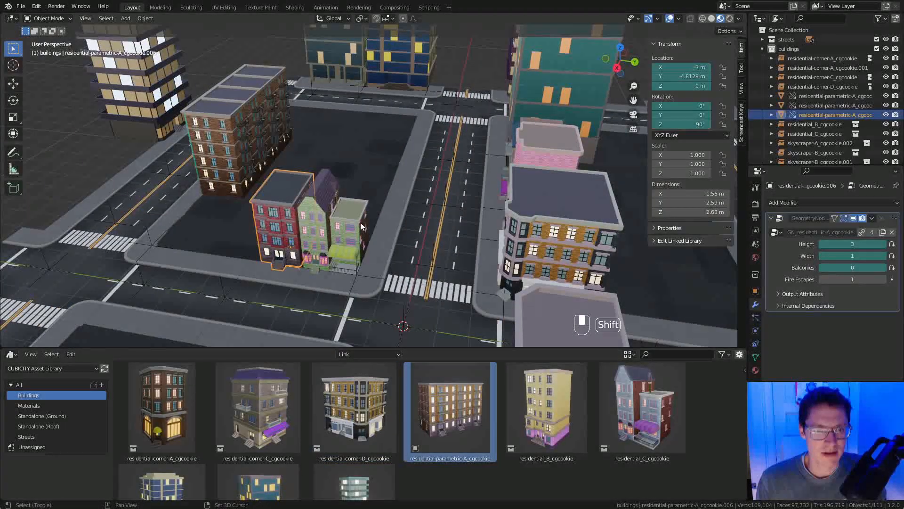
key("shift+d")
type("r90")
key("Return")
Move the parametric building copy along X to about X -4.83 m, beside the existing townhouses.
mouse_move(430, 183)
middle_mouse_down()
mouse_move(337, 179)
mouse_move(427, 175)
middle_mouse_up()
key("g")
key("x")
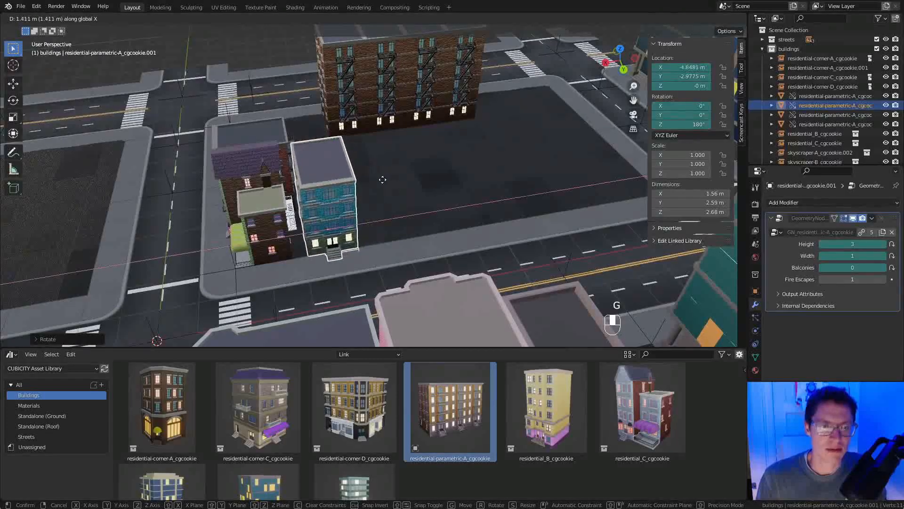
left_click(379, 181)
Set the parametric building copy's Height to 2 and Width to 2 in its geometry nodes modifier.
scroll(367, 185, "up", 3)
middle_click_drag(367, 187, 405, 244)
middle_click_drag(516, 212, 471, 179, "shift")
left_click(885, 244)
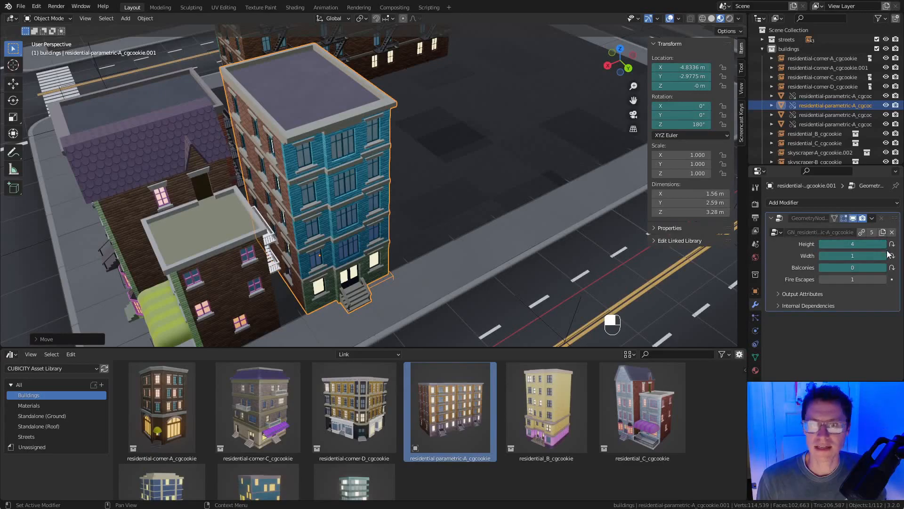
left_click(823, 244)
left_click(822, 245)
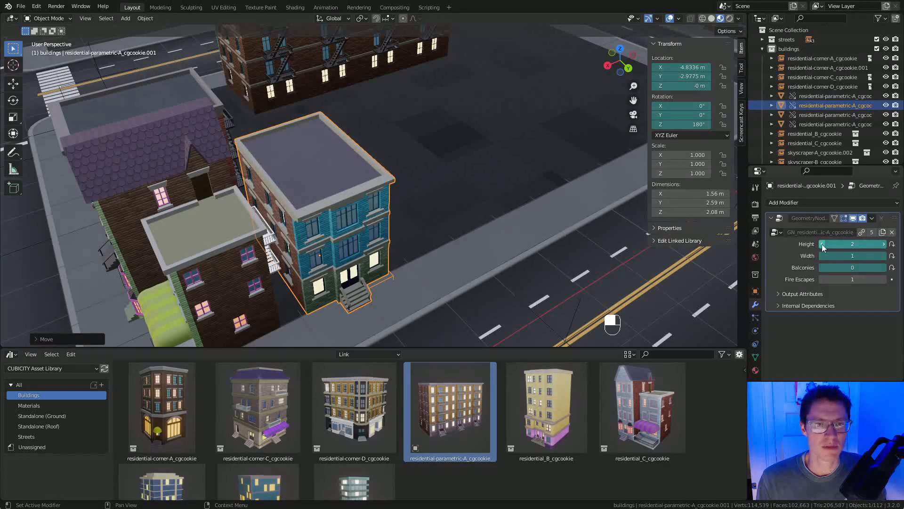
left_click(883, 256)
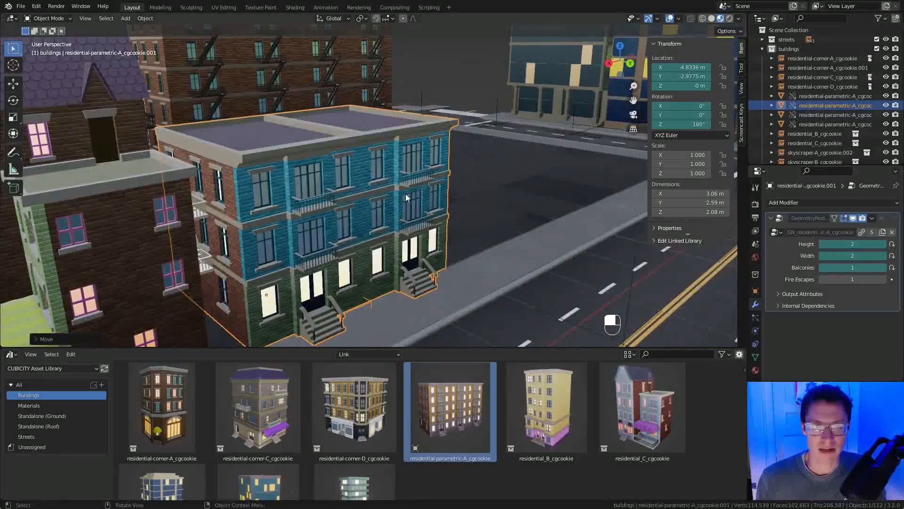
Set the parametric building copy's Balconies and Fire Escapes to 0.
middle_click_drag(406, 193, 462, 199, "ctrl")
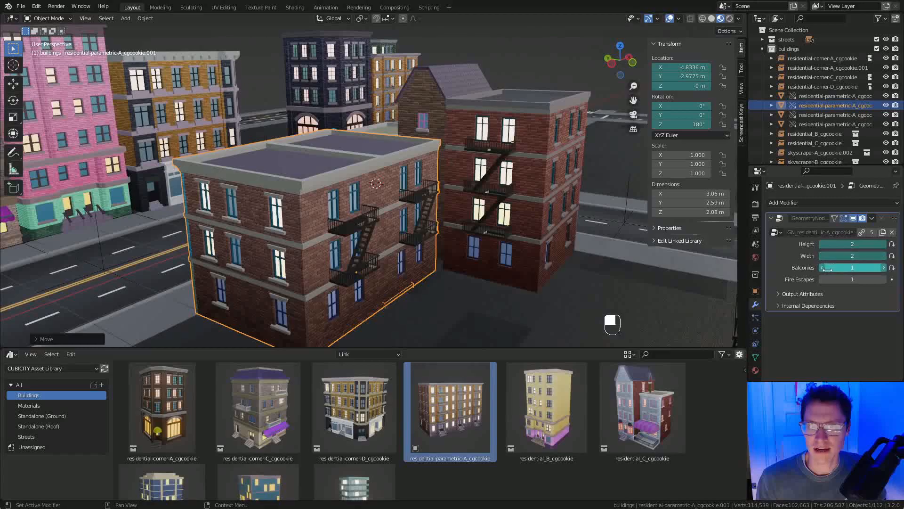
left_click_drag(869, 270, 845, 279)
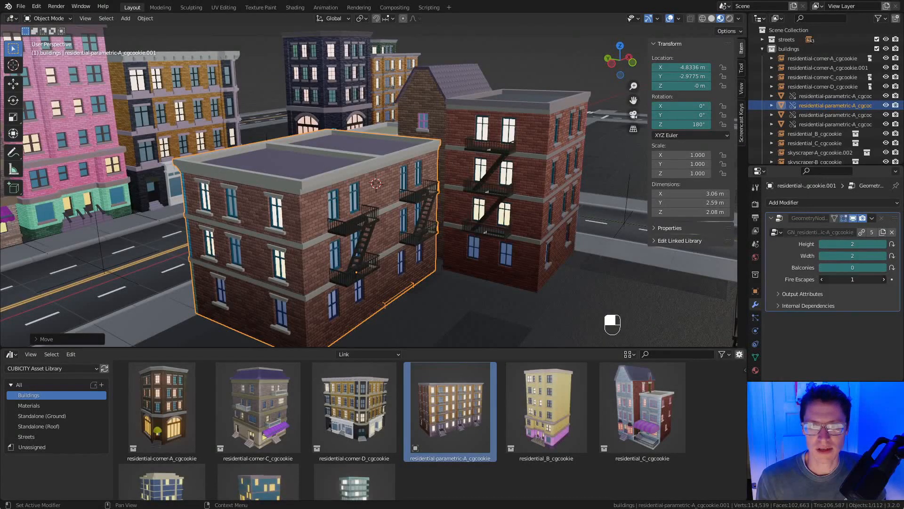
middle_click_drag(486, 192, 466, 193)
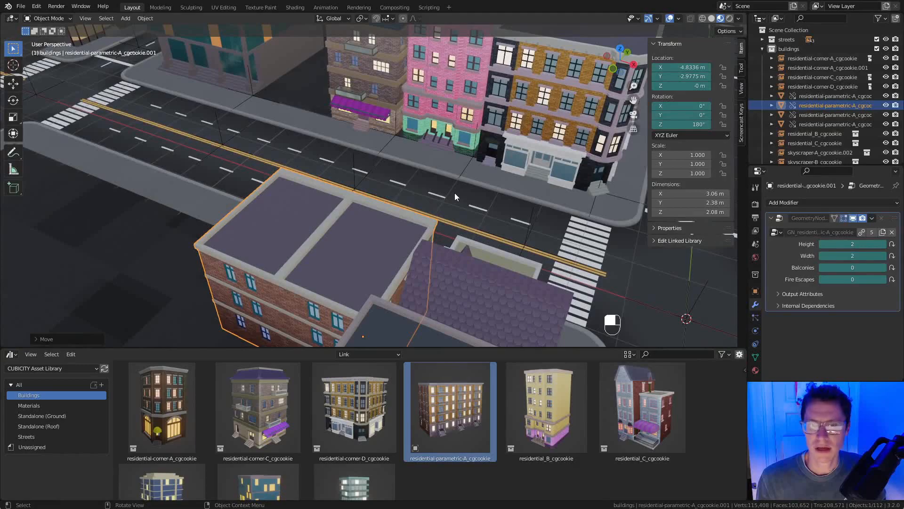
Add the residential_B asset to the block at about X -8.14 m, Y -3.48 m, beyond the parametric building.
scroll(455, 197, "down", 2)
left_click_drag(546, 407, 239, 227)
middle_click_drag(275, 162, 371, 202)
middle_click_drag(455, 278, 453, 311)
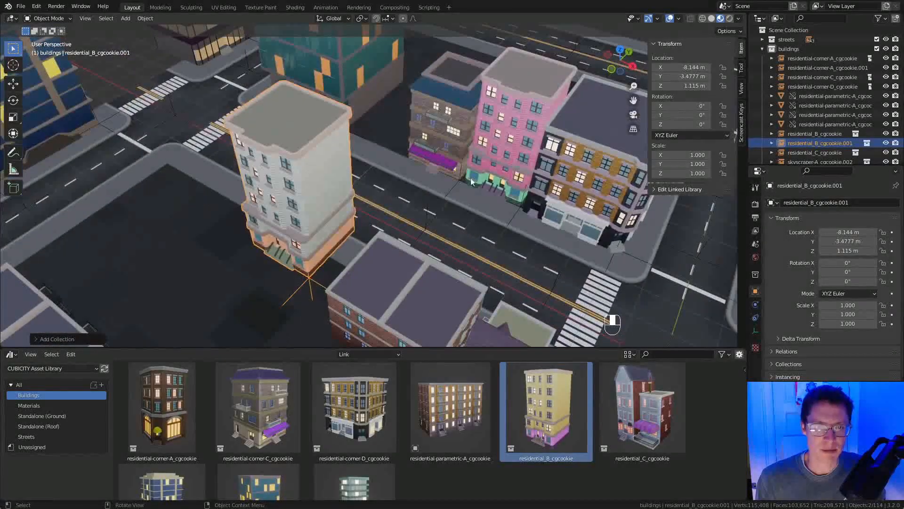
Duplicate the pink residential_B building and place the copy at about X -6.53 m, Y -0.89 m.
left_click(506, 129)
middle_click_drag(509, 128, 512, 140, "ctrl")
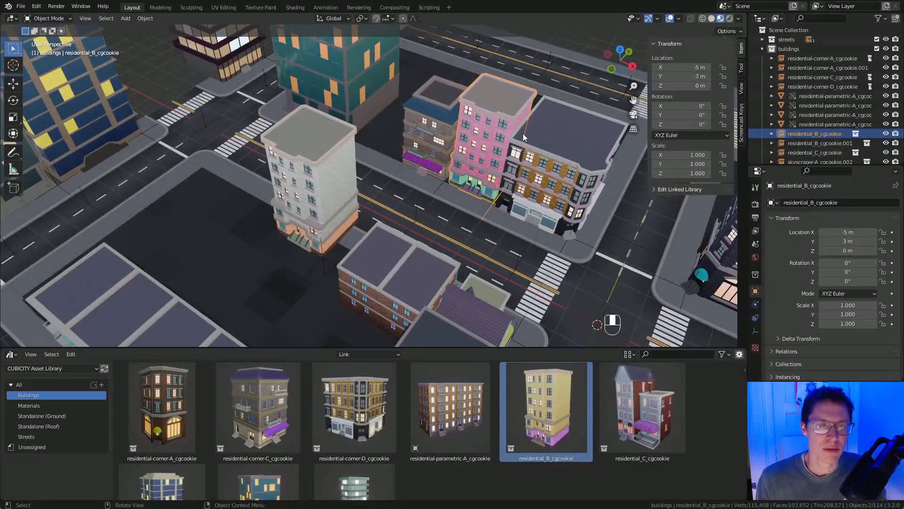
key("shift+d")
left_click(436, 184)
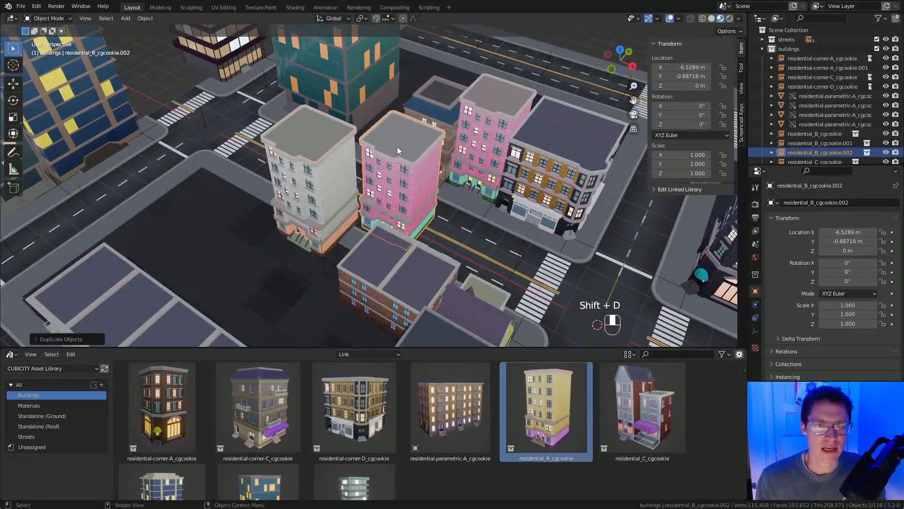
Delete the pink residential_B copy and the white residential_B building on the block beyond the parametric building.
key("x")
left_click(364, 146)
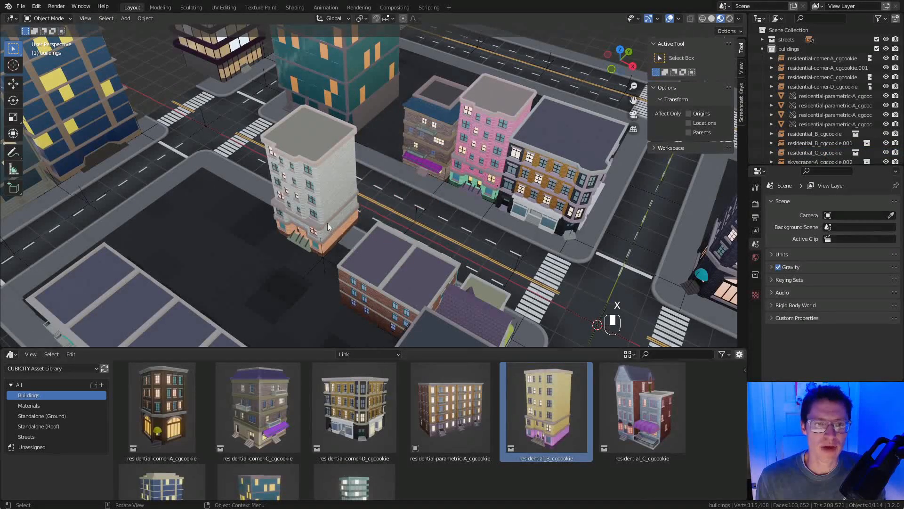
middle_click_drag(327, 223, 335, 165)
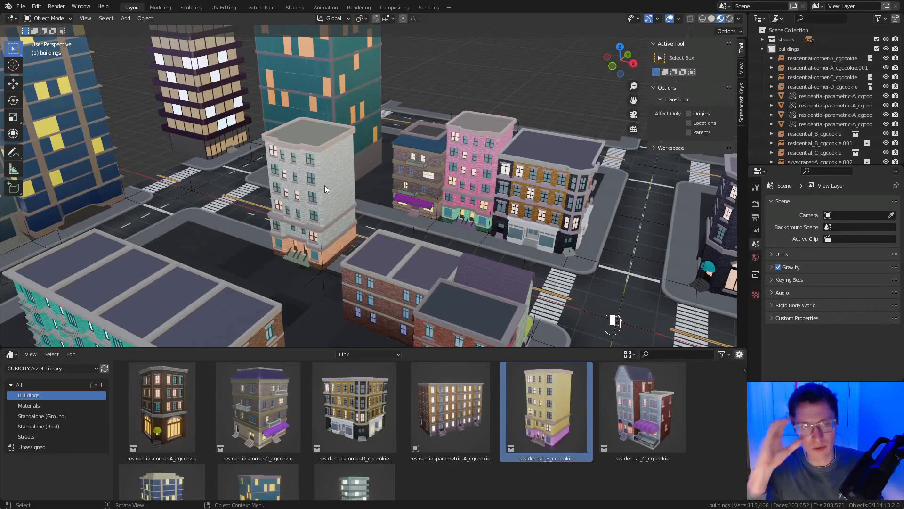
left_click(336, 165)
key("x")
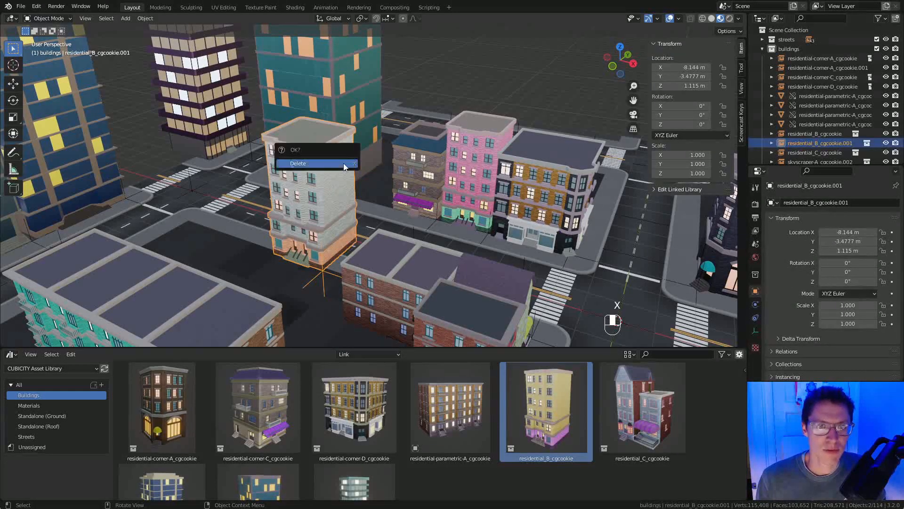
left_click(343, 163)
Duplicate the pink residential_B building and place the copy across the street at about X -8.06 m, Y -3.02 m.
left_click(496, 134)
key("shift+d")
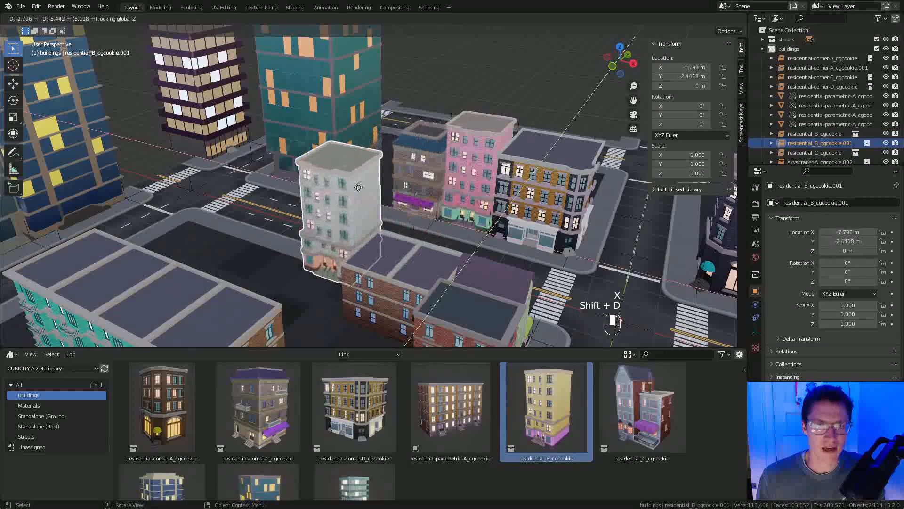
left_click(342, 195)
key("KP_Decimal")
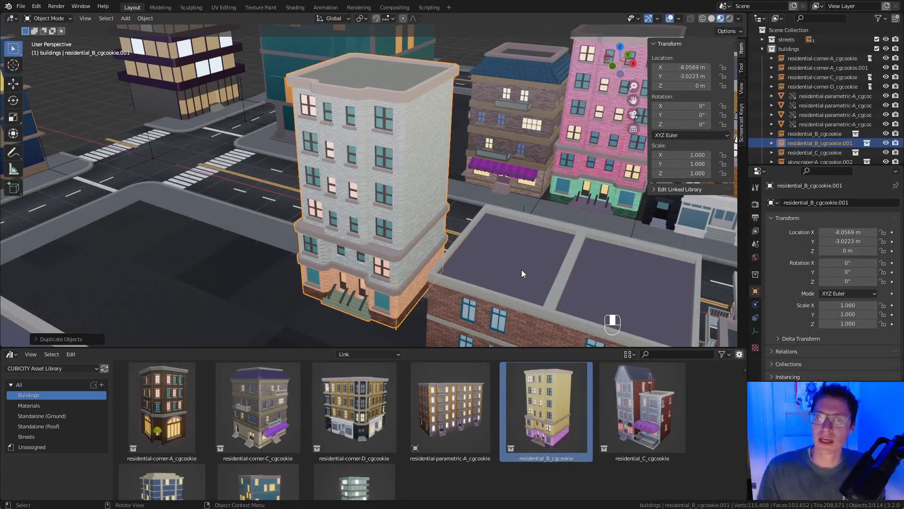
middle_click_drag(425, 220, 436, 195)
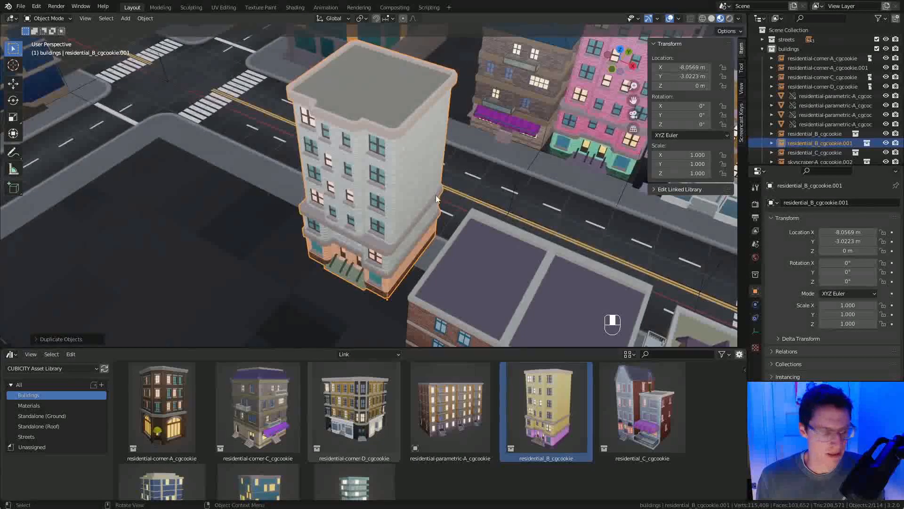
Rotate the residential_B copy 180° and move it on the ground plane to about X -9.57 m, Y -2.23 m.
type("r")
type("180")
key("Return")
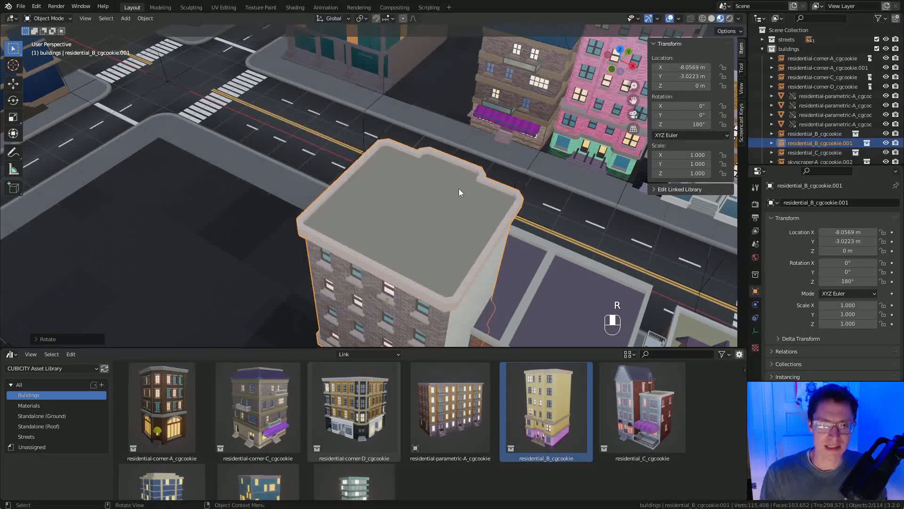
key("g")
key("shift+z")
left_click(452, 175)
Examine the building arrangement from above and at street level, in both orthographic and perspective views.
middle_click_drag(452, 176, 306, 182)
middle_click_drag(586, 248, 435, 165)
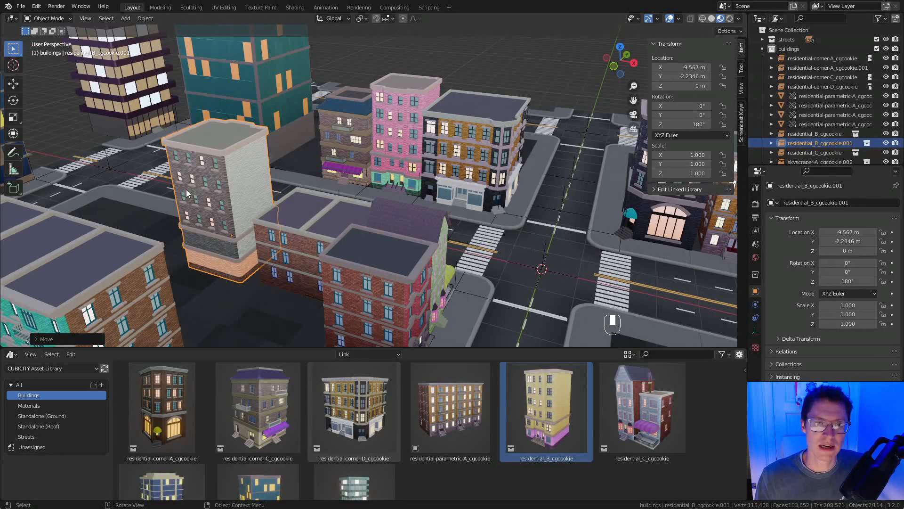
middle_click_drag(329, 173, 420, 224)
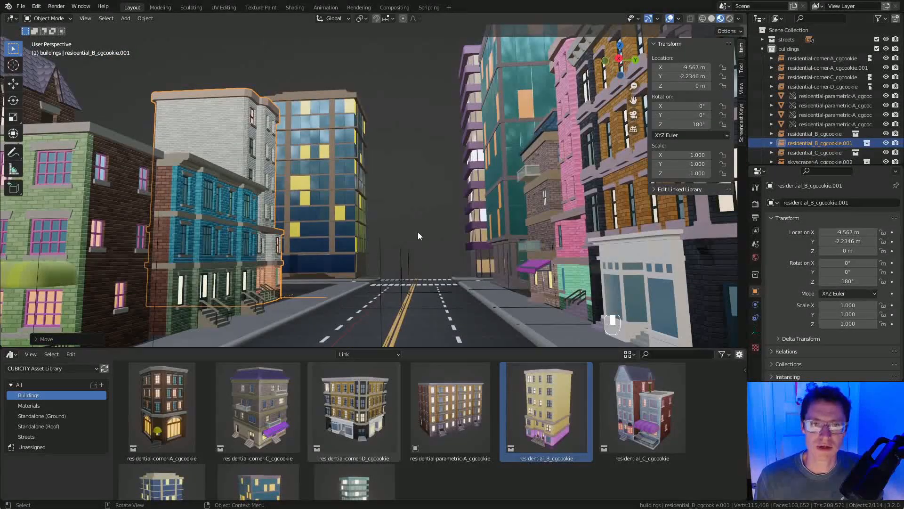
middle_click_drag(380, 232, 449, 222)
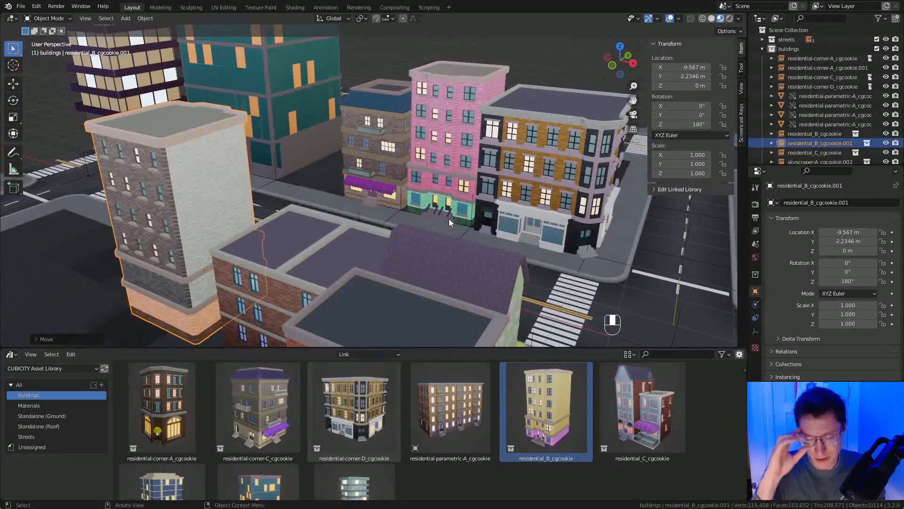
key("KP_5")
middle_click_drag(448, 219, 519, 170, "ctrl")
middle_click_drag(519, 170, 448, 266, "ctrl")
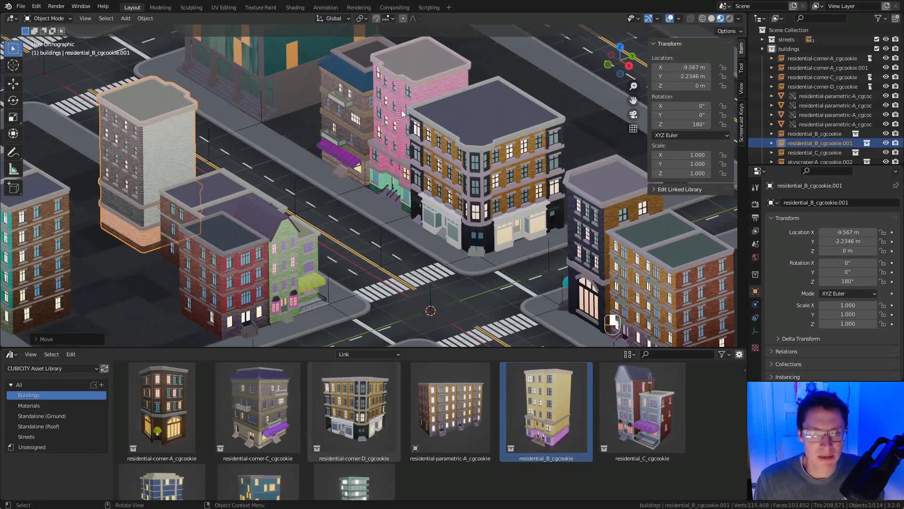
mouse_move(377, 96)
middle_mouse_down("ctrl")
mouse_move(406, 97)
mouse_move(378, 112)
middle_mouse_up("ctrl")
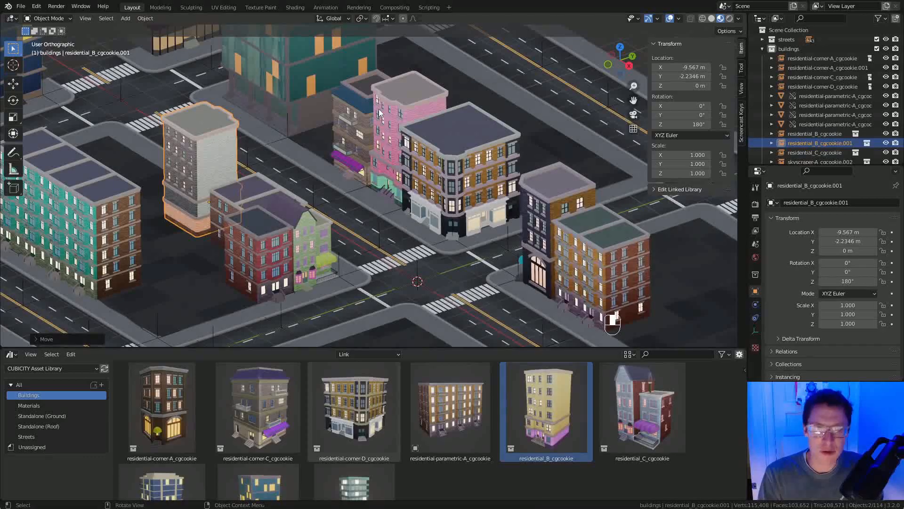
key("KP_5")
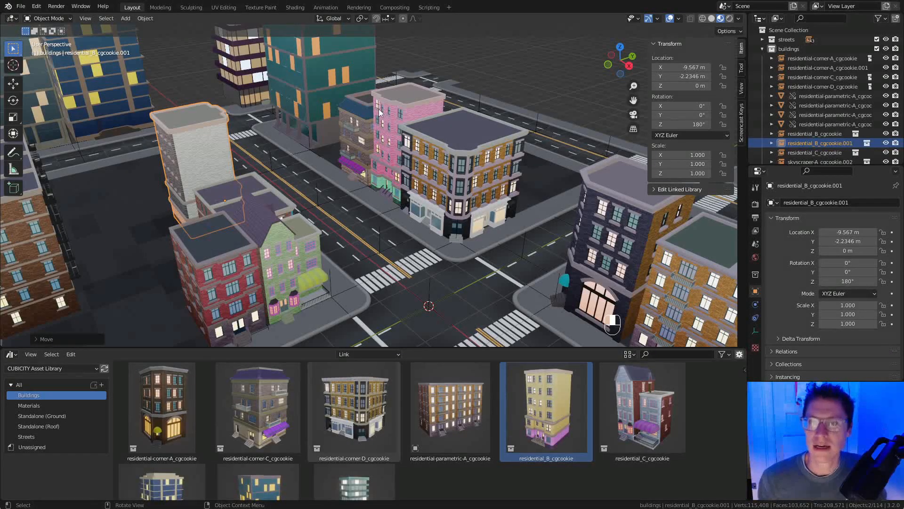
Enable Bloom and Screen Space Reflections in the Eevee render settings.
left_click(756, 205)
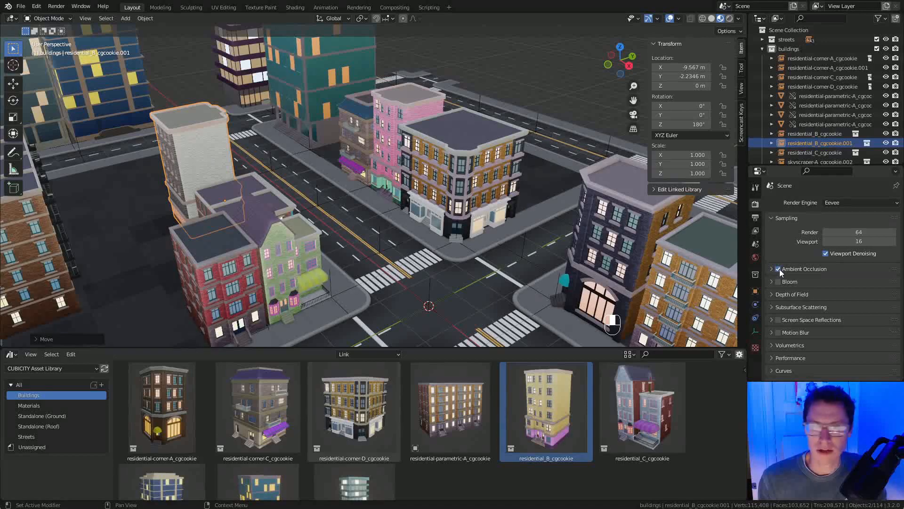
left_click(779, 281)
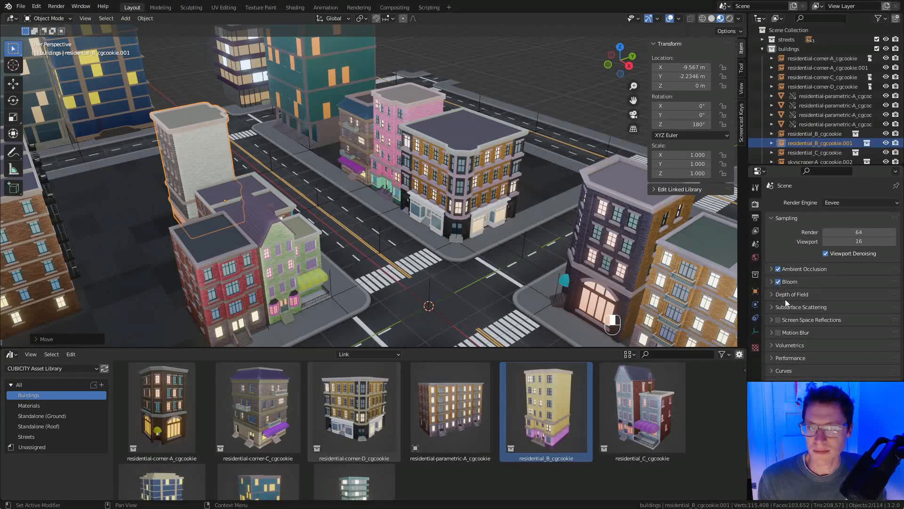
left_click(779, 319)
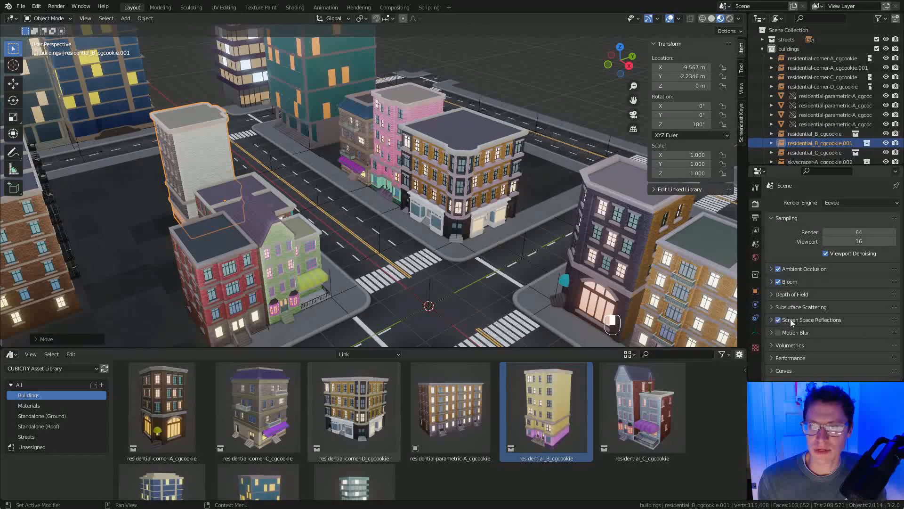
middle_click_drag(451, 217, 489, 161)
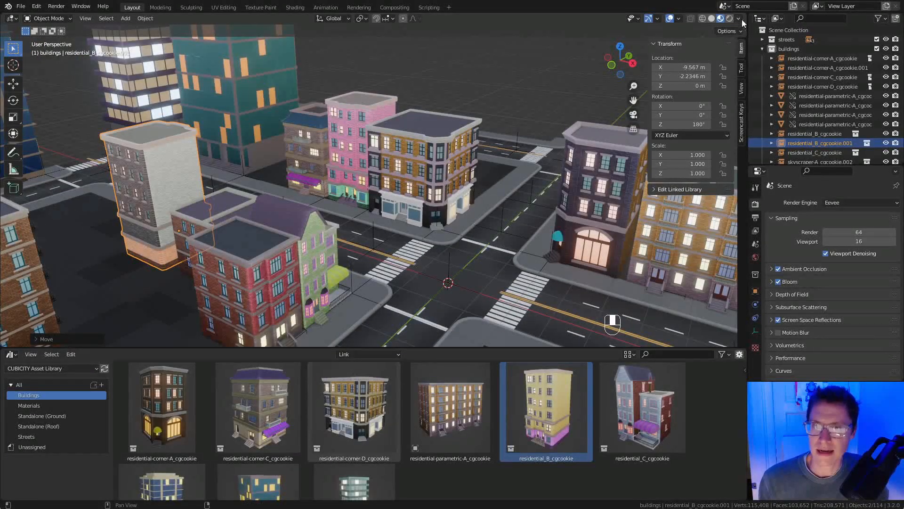
Create a new collection named lights and add a Sun light to it.
left_click(761, 48)
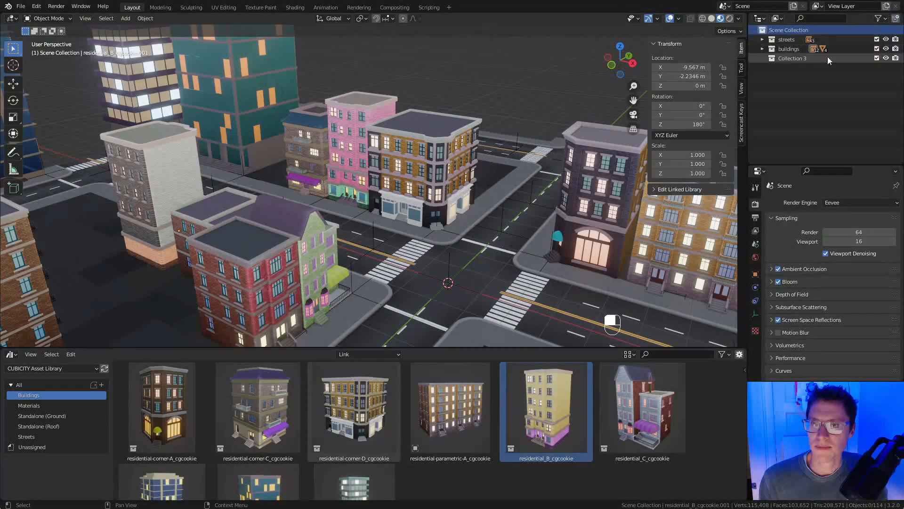
key("Return")
key("shift+a")
mouse_move(500, 195)
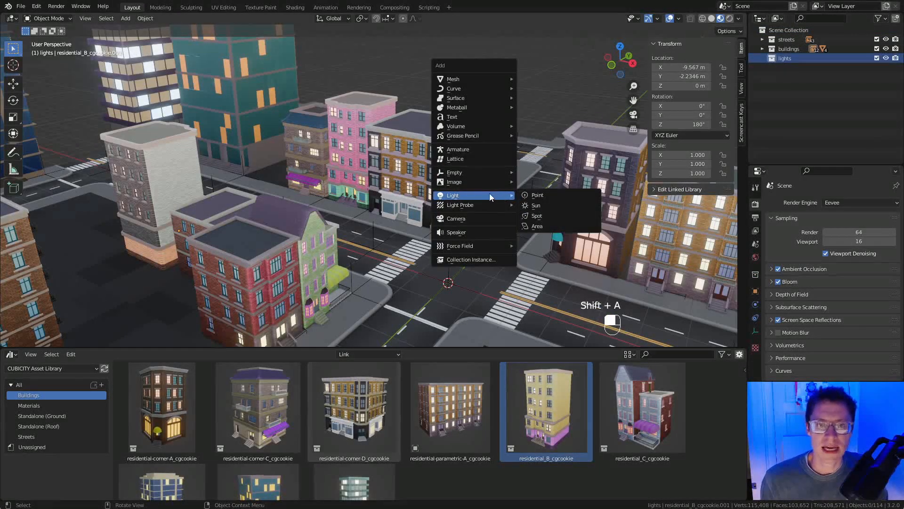
left_click(549, 206)
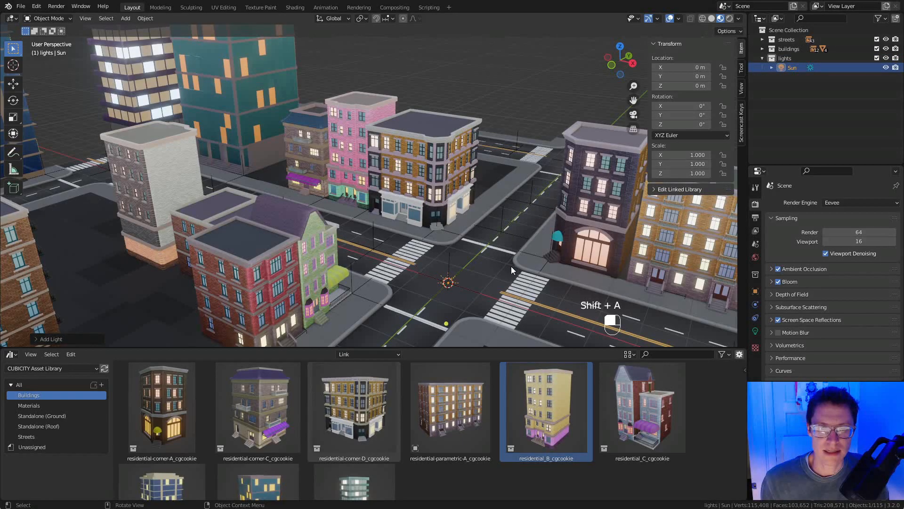
Raise the sun to about Z 5.84 m and tilt it to about X -20.6°, Y 37.3°, Z -7.99°.
key("g")
key("z")
left_click(496, 100)
middle_click_drag(496, 99, 499, 167)
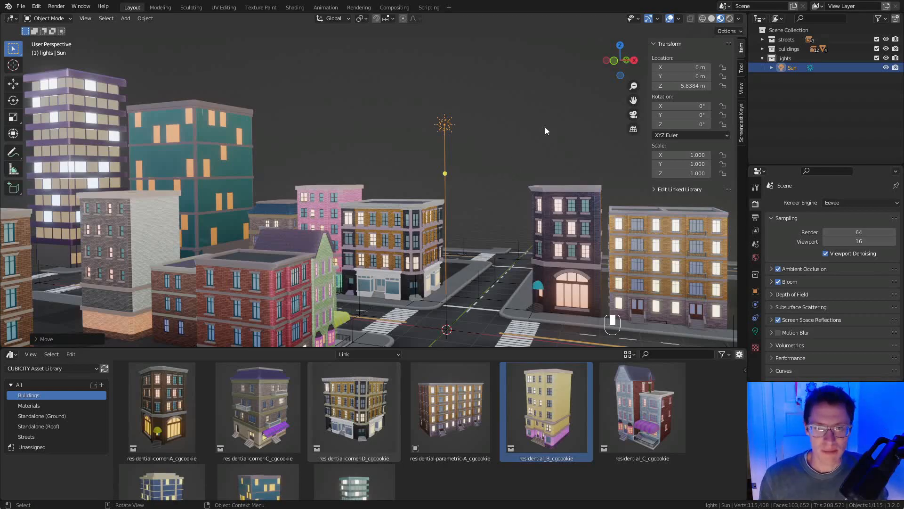
key("r")
left_click(432, 114)
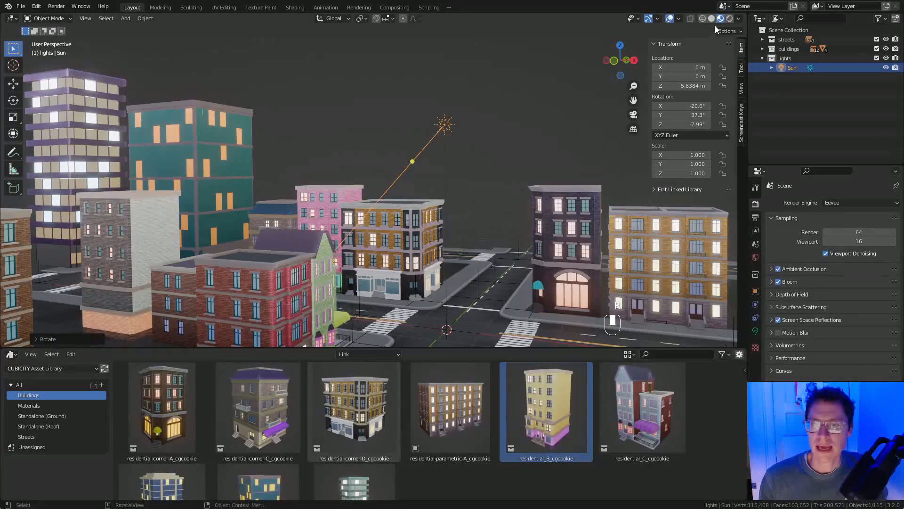
Enable Scene Lights for the viewport shading and turn the sun about the global Z axis to about 16.8°.
left_click(739, 19)
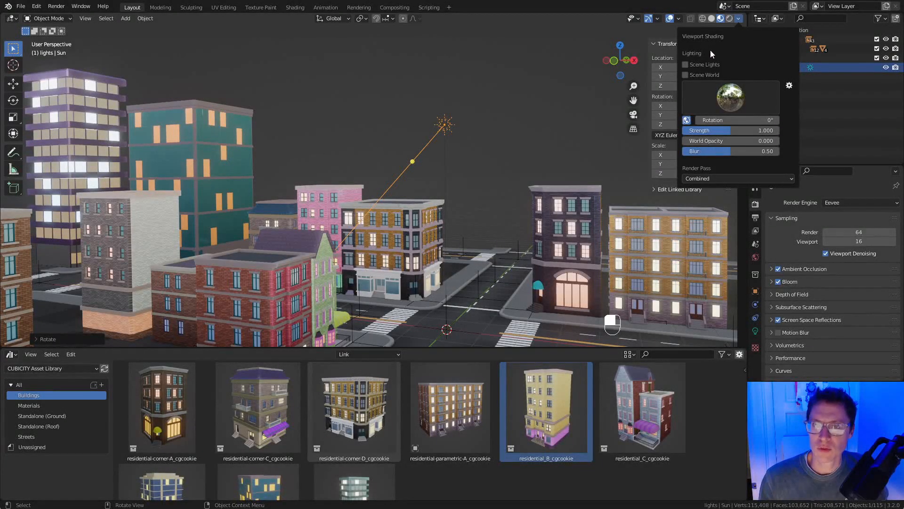
left_click(684, 64)
mouse_move(465, 186)
middle_mouse_down()
mouse_move(521, 245)
mouse_move(531, 185)
middle_mouse_up()
key("r")
key("z")
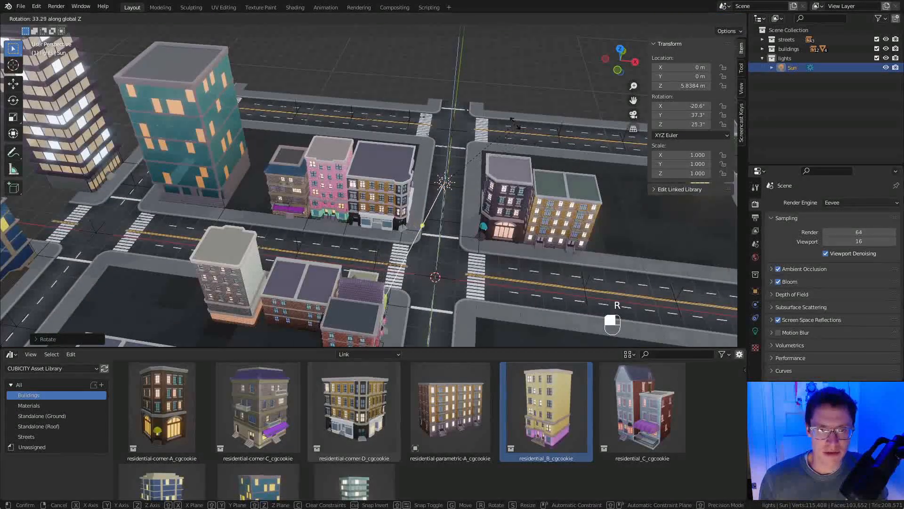
key("g")
right_click(491, 259)
Change the viewport shading's HDRI environment to the last preset, the bright cloudy sky.
scroll(523, 264, "up", 2)
middle_click_drag(529, 266, 668, 102)
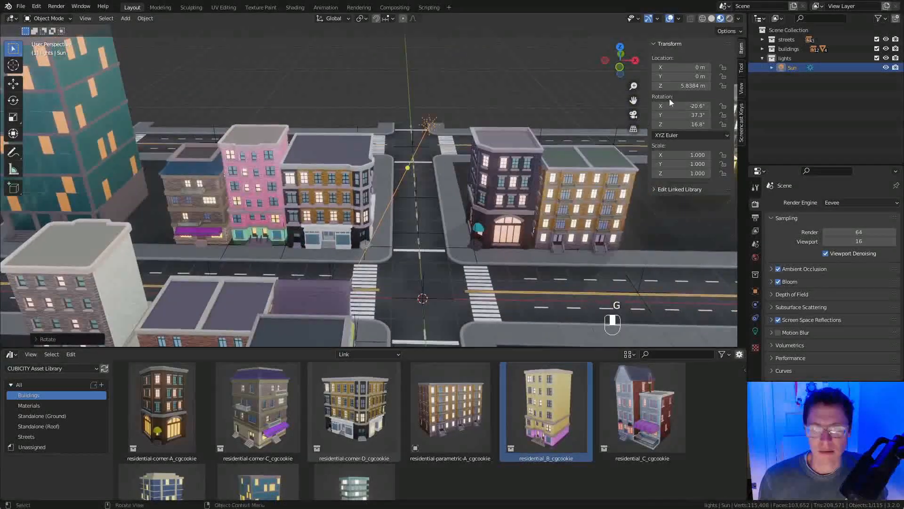
left_click(739, 18)
left_click(724, 99)
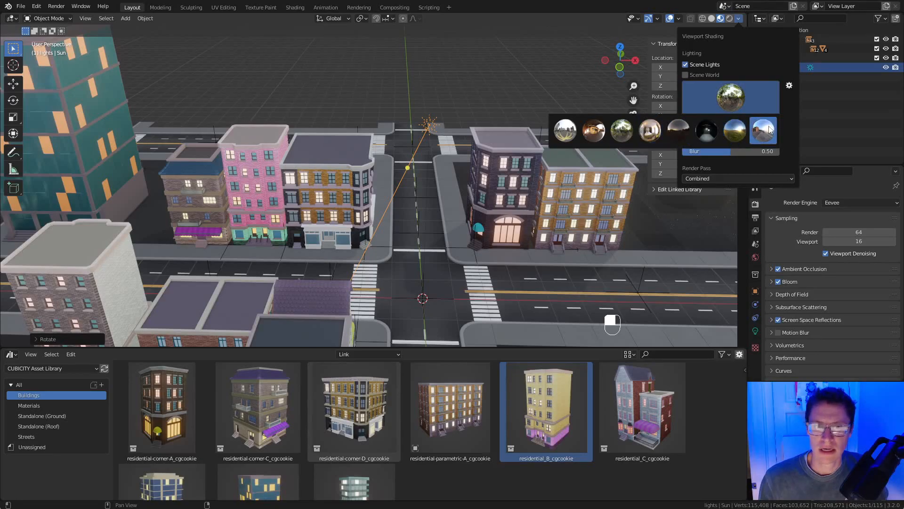
left_click(770, 134)
mouse_move(499, 226)
middle_mouse_down()
mouse_move(495, 154)
mouse_move(497, 188)
middle_mouse_up()
left_click(739, 18)
left_click(729, 97)
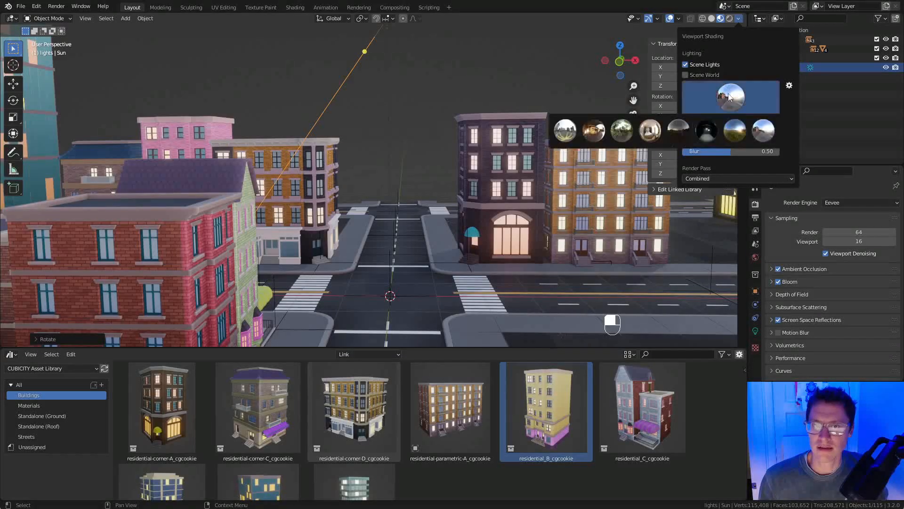
mouse_move(453, 87)
middle_mouse_down()
mouse_move(451, 104)
mouse_move(482, 136)
middle_mouse_up()
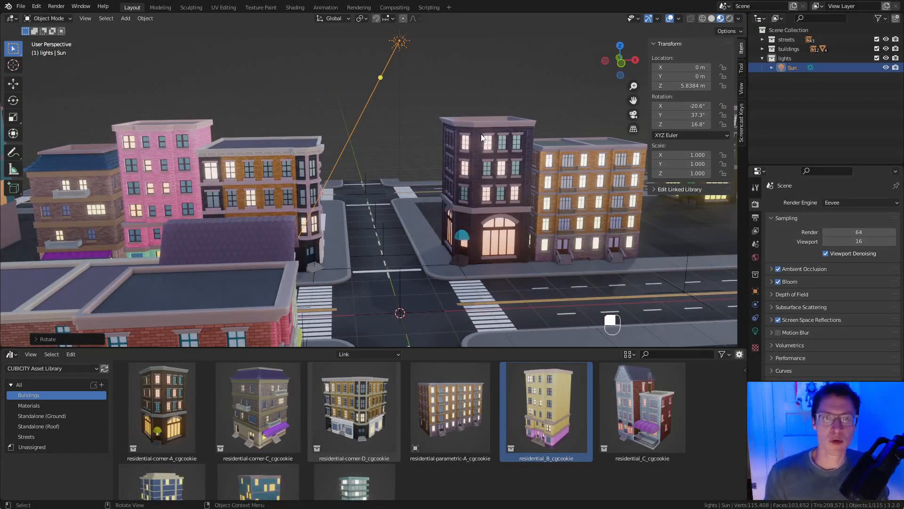
Give the sun a pale warm yellow color and set its Strength to 10.
left_click(755, 331)
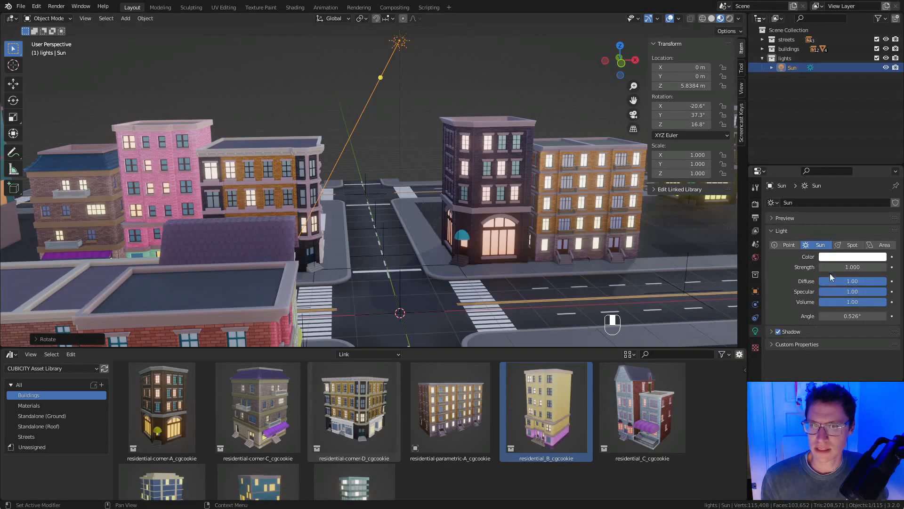
left_click(834, 257)
left_click(833, 171)
left_click(854, 267)
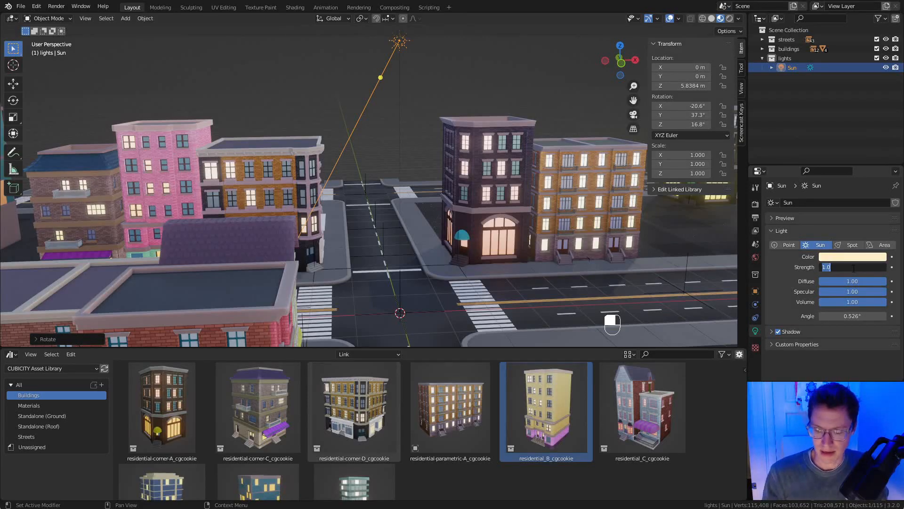
type("10")
key("Return")
Hide the viewport overlays and inspect the sunlit buildings around the intersection.
middle_click_drag(478, 205, 566, 112)
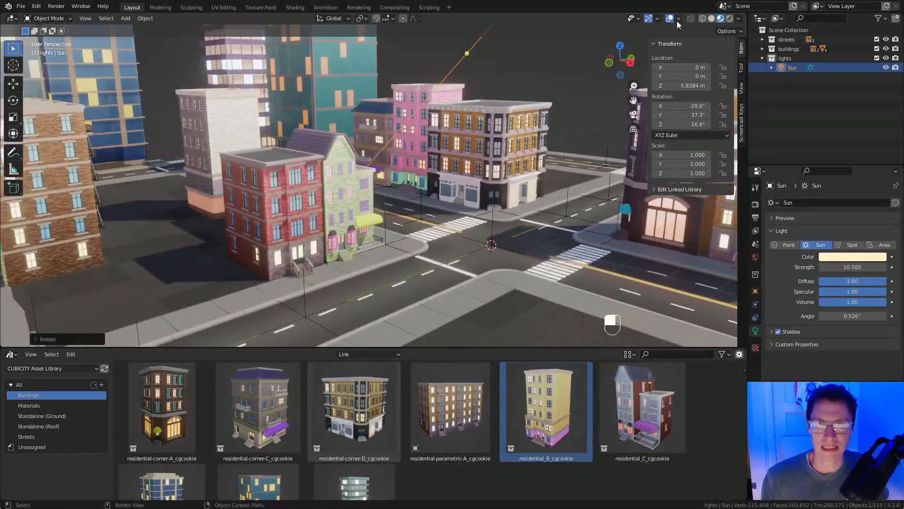
middle_click_drag(637, 51, 492, 176)
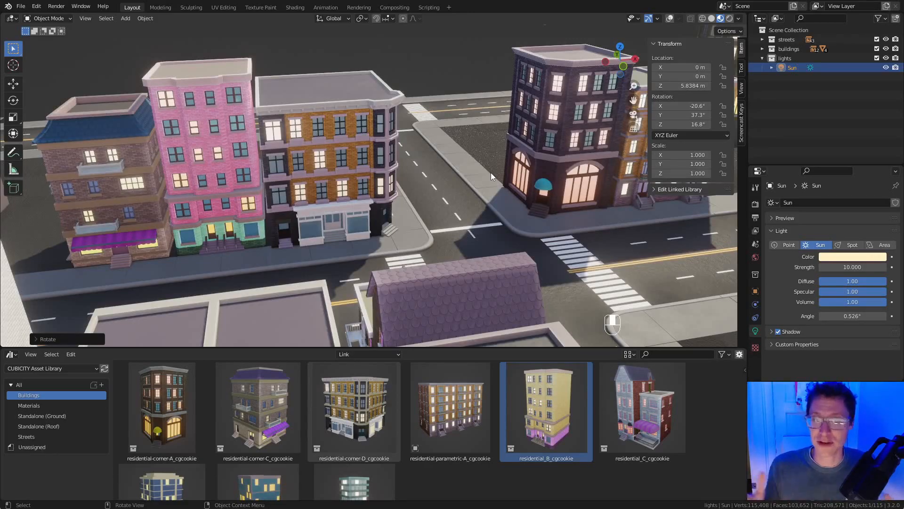
middle_click_drag(508, 162, 509, 196, "ctrl")
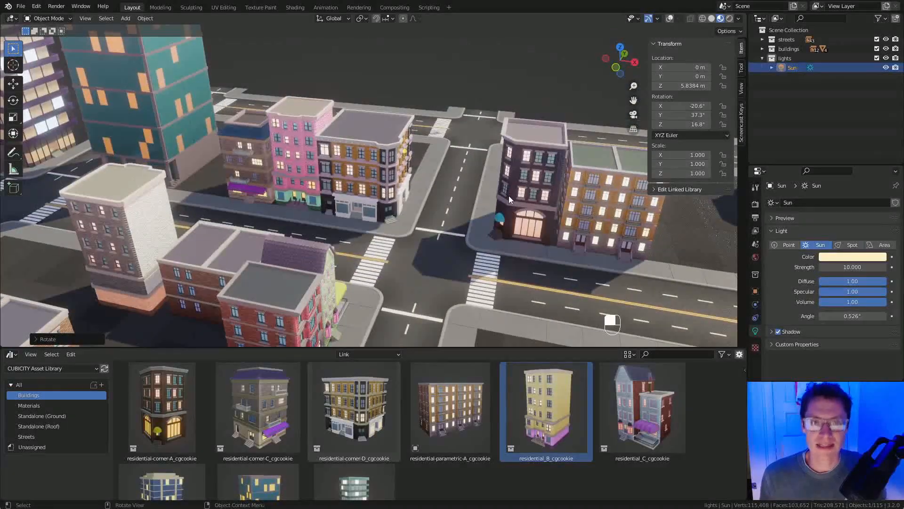
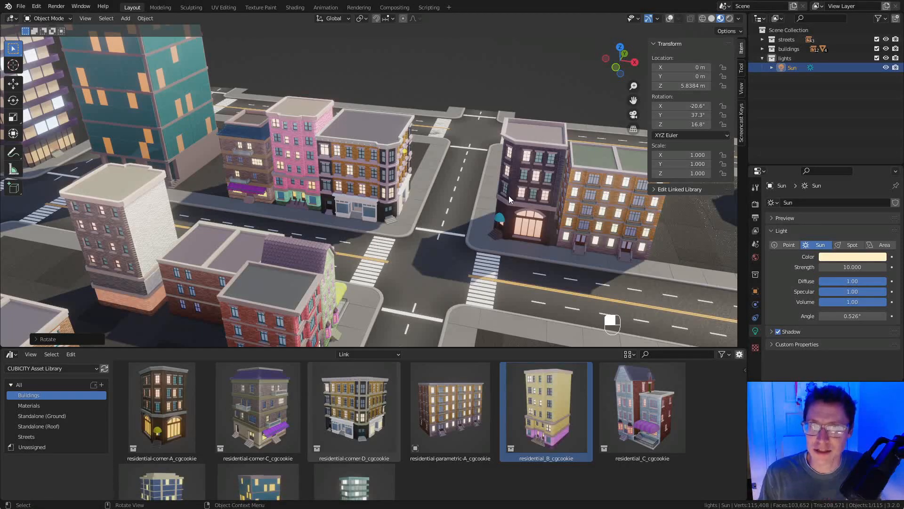
left_click(508, 196)
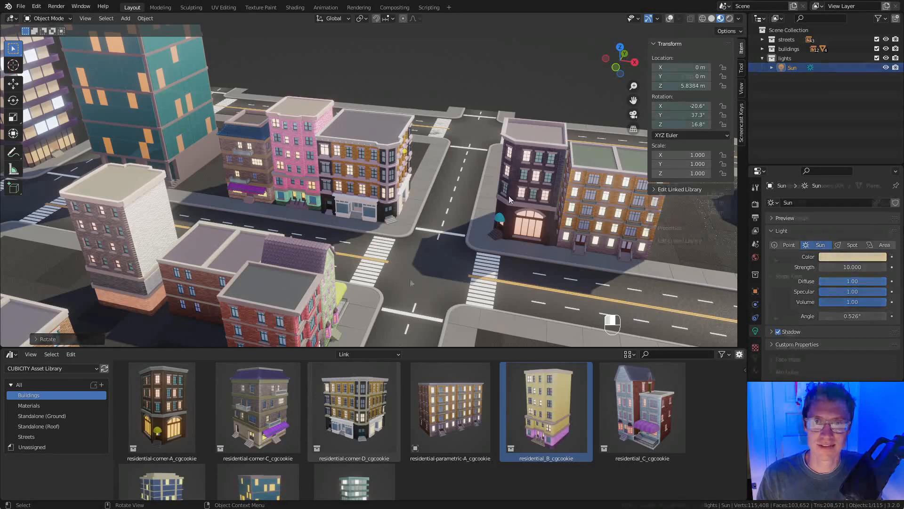
key("shift+d")
type("r90")
left_click(319, 109)
middle_click_drag(319, 109, 499, 203, "shift")
middle_click_drag(499, 203, 546, 184)
key("Delete")
Add the residential_C building from the asset library between the teal tower and the blue-roofed building, at X -10 m, Y 3 m.
middle_click_drag(549, 216, 551, 255, "ctrl")
middle_click_drag(551, 254, 552, 268)
left_click_drag(643, 409, 346, 245)
key("g")
left_click(354, 284)
key("g")
key("y")
left_click(368, 216)
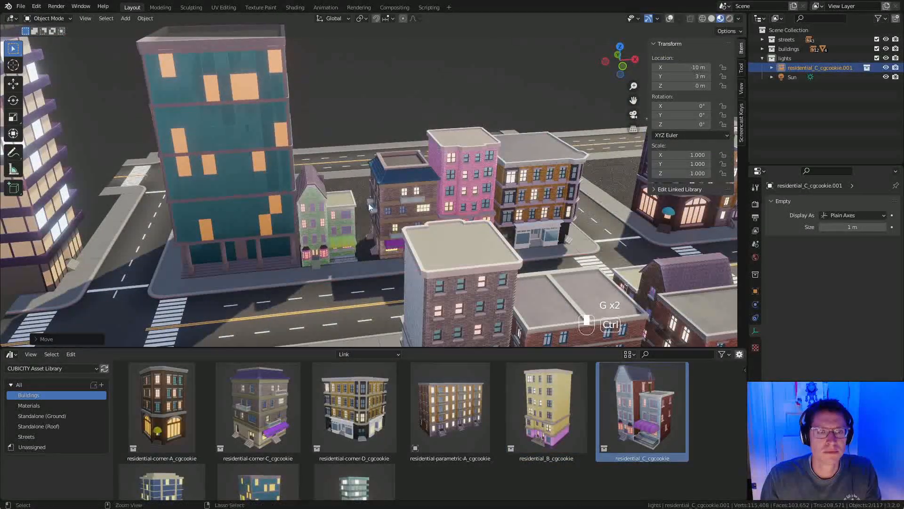
Scale the new residential_C building along X and slide it along X to fit the gap beside the blue-roofed building.
middle_click_drag(367, 216, 367, 188, "ctrl")
key("s")
key("x")
left_click(382, 231)
key("g")
key("x")
left_click(392, 230)
middle_click_drag(392, 231, 419, 237)
Duplicate the residential-corner-C building behind the yellow corner building at X -2 m, Y 7 m, and rotate it 90° about Z.
middle_click_drag(221, 240, 259, 217)
left_click(301, 185)
middle_click_drag(368, 250, 346, 228, "shift")
key("shift+z")
left_click(489, 247, "ctrl")
middle_click_drag(490, 247, 427, 238)
type("rz90")
left_click(429, 241)
Slide the rotated residential-corner-C copy along Y to 8.49 m so it lines up beside the yellow corner building.
key("g")
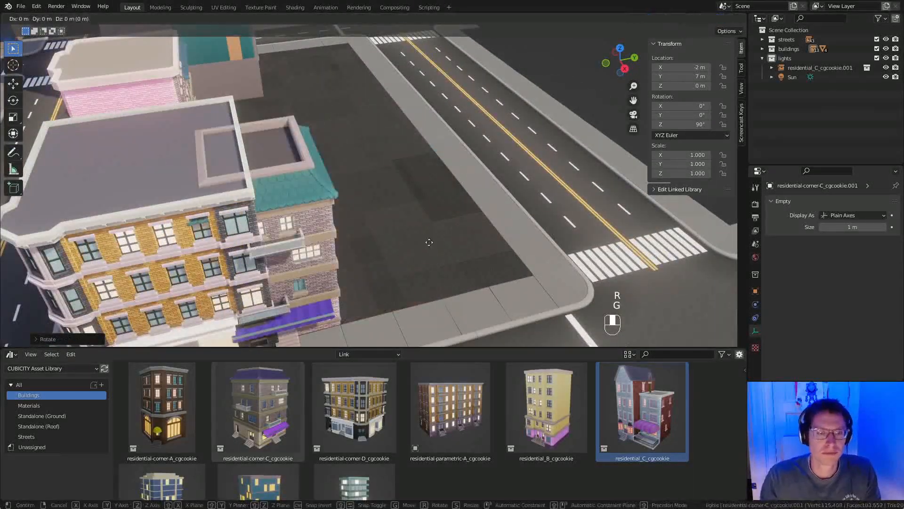
key("y")
left_click(440, 295)
middle_click_drag(439, 296, 426, 214, "ctrl")
middle_click_drag(395, 311, 417, 287, "shift")
middle_click_drag(325, 233, 379, 198)
Find residential-corner-B in the full asset library, add it to the scene and clear its location to the origin.
left_click(19, 384)
scroll(359, 432, "down", 10)
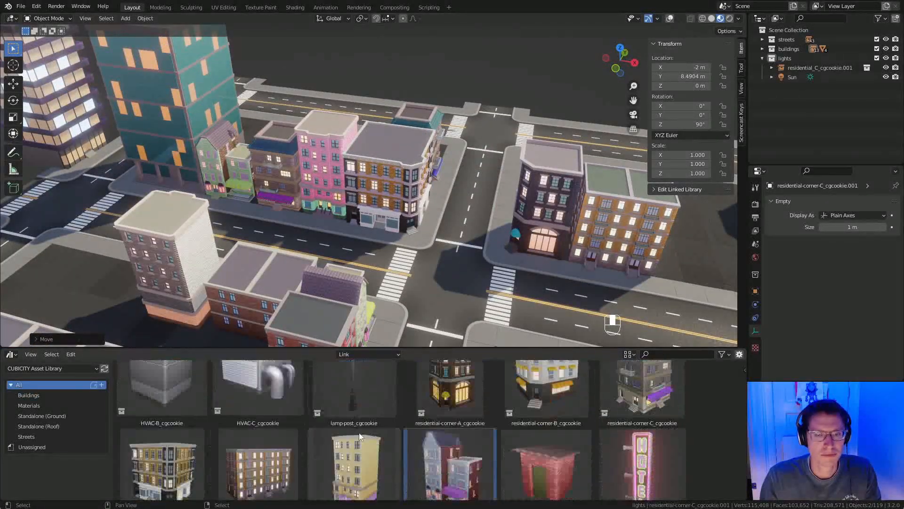
scroll(359, 433, "up", 3)
left_click(563, 393)
left_click(35, 396)
scroll(363, 430, "up", 4)
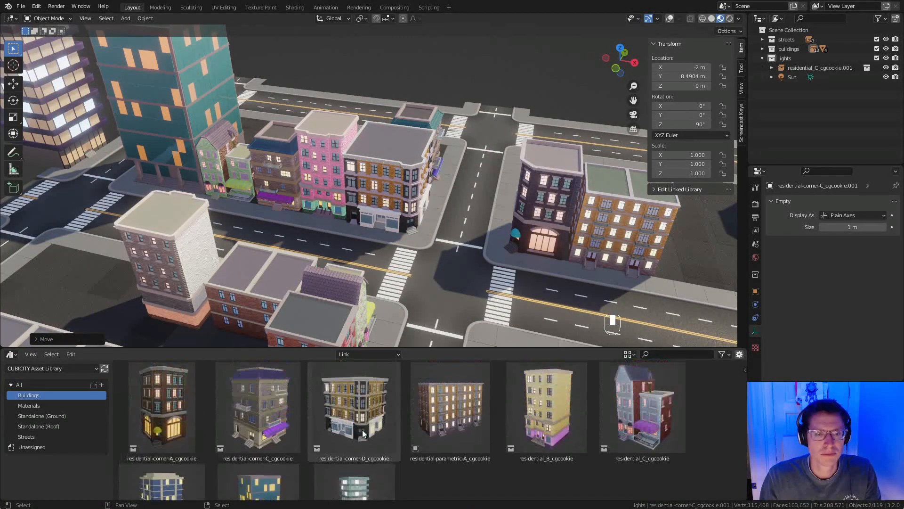
scroll(363, 430, "down", 5)
left_click(47, 385)
scroll(583, 437, "down", 6)
left_click_drag(581, 437, 473, 302)
key("alt+g")
Rotate the residential-corner-B building -90° about Z and move it onto the empty block's corner at X 2 m, Y -2 m.
middle_click_drag(479, 302, 447, 191)
type("rz90")
key("minus")
key("Return")
key("g")
key("shift+z")
left_click(511, 230, "ctrl")
key("KP_Decimal")
Duplicate the residential-corner-B building on the ground plane toward the far street and rotate the copy 180° about Z.
middle_click_drag(408, 233, 504, 170)
middle_click_drag(504, 169, 398, 219, "ctrl")
middle_click_drag(397, 219, 399, 236, "ctrl")
middle_click_drag(399, 236, 414, 269, "shift")
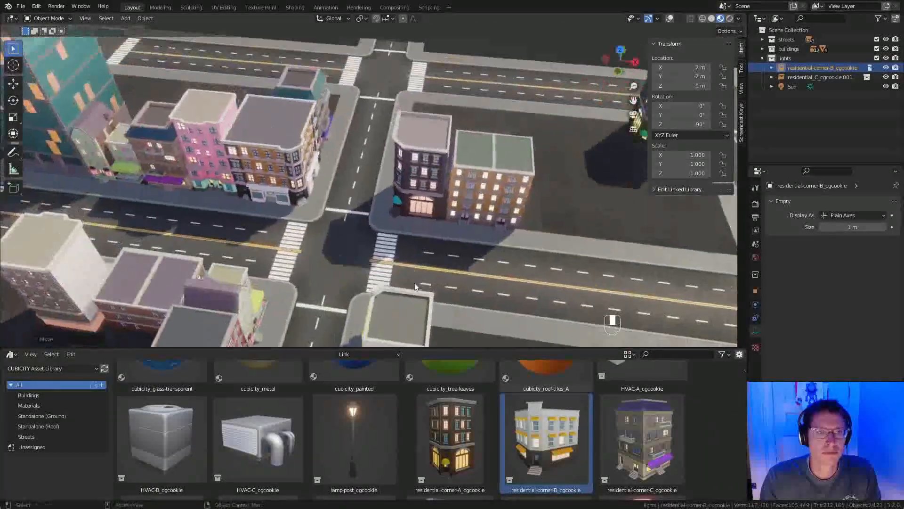
key("shift+d")
key("shift+z")
left_click(334, 91)
type("rz180")
key("Return")
key("KP_Decimal")
middle_click_drag(442, 156, 356, 190)
Keep duplicating the rotated residential-corner-B building on the ground plane to make a row of six color variants.
key("shift+d")
key("shift+z")
left_click(442, 201)
key("shift+d")
key("shift+z")
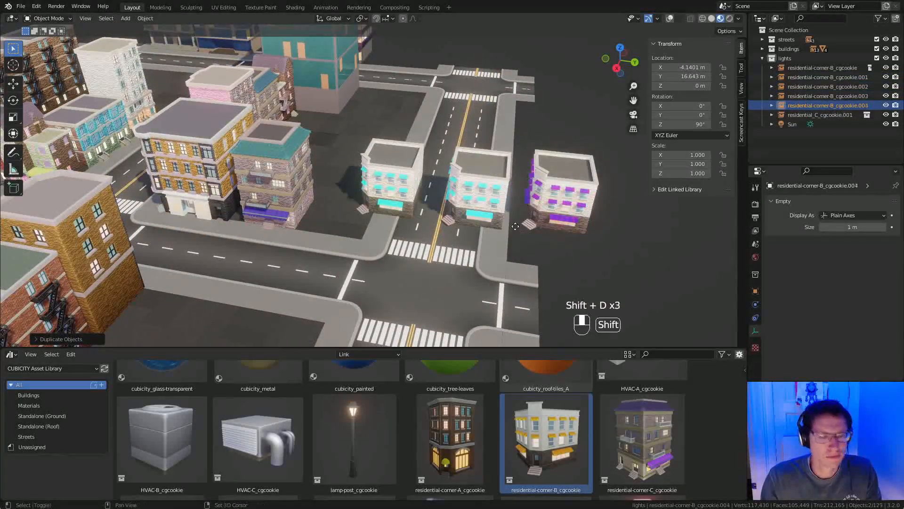
key("shift+d")
left_click(605, 249)
middle_click_drag(605, 250, 603, 278, "ctrl")
middle_click_drag(573, 227, 514, 218, "shift")
key("shift+r")
key("shift+r")
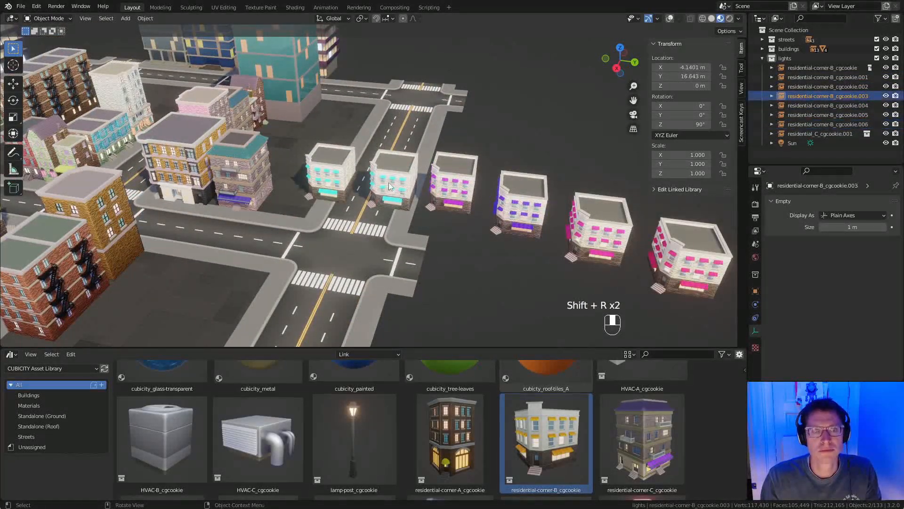
Delete the residential-corner-B variants in the row except the fourth one with blue-violet awnings.
left_click(599, 232, "shift")
left_click(673, 249, "shift")
key("x")
left_click(664, 245)
Move the blue-violet residential-corner-B variant to the block's far street corner, rotate it 90° and adjust its ground position there.
left_click(517, 213)
key("g")
key("shift+z")
left_click(303, 215)
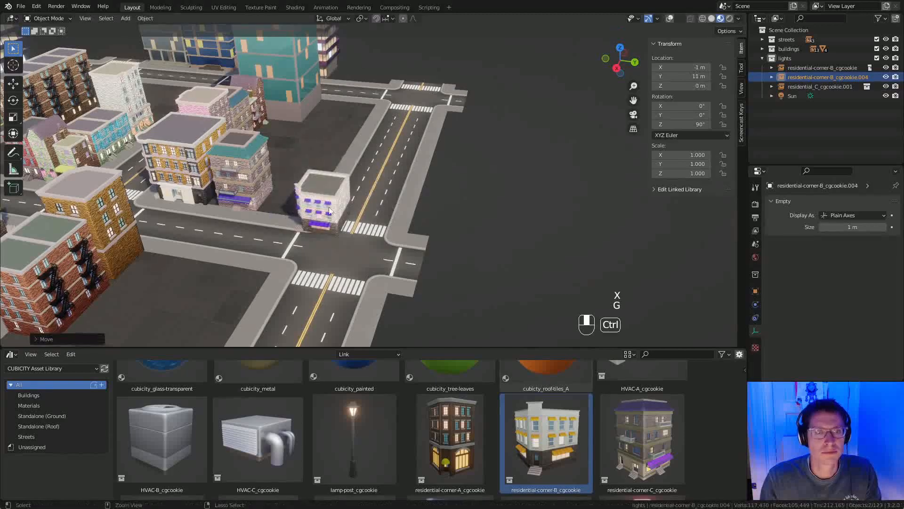
type("90")
key("Return")
key("g")
key("shift+z")
left_click(291, 213)
key("KP_Decimal")
middle_click_drag(254, 181, 277, 164)
Scale the teal-roofed residential-corner-C building slightly along global Y and move it to close up the street row.
left_click(317, 159)
key("s")
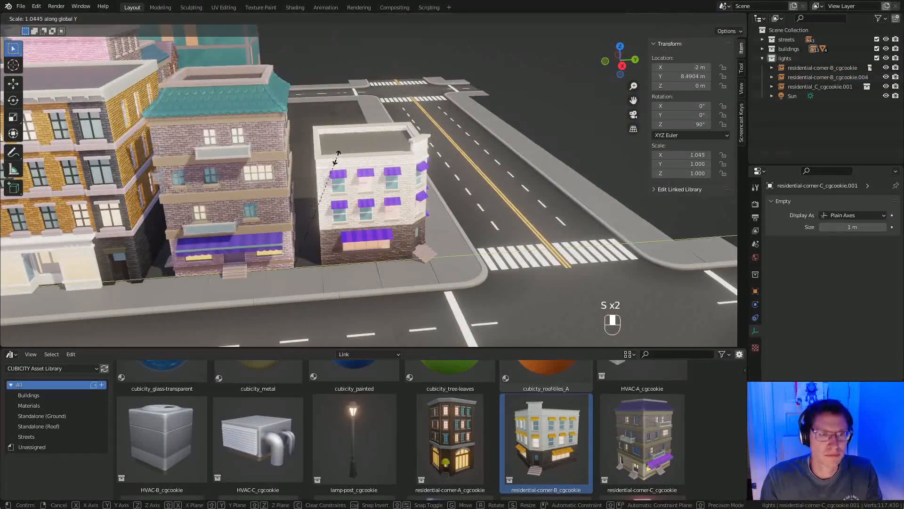
key("g")
middle_click(315, 155)
left_click(319, 156)
middle_click_drag(319, 156, 423, 214)
key("g")
middle_click_drag(424, 214, 500, 212)
Add a residential-corner-A building, clear its location and move it on the ground plane to X -4 m, Y -10 m.
middle_click_drag(446, 449, 445, 419)
left_click(445, 417)
middle_click_drag(436, 198, 401, 260, "ctrl")
left_click_drag(435, 401, 327, 313)
middle_click_drag(409, 214, 418, 248, "ctrl")
key("g")
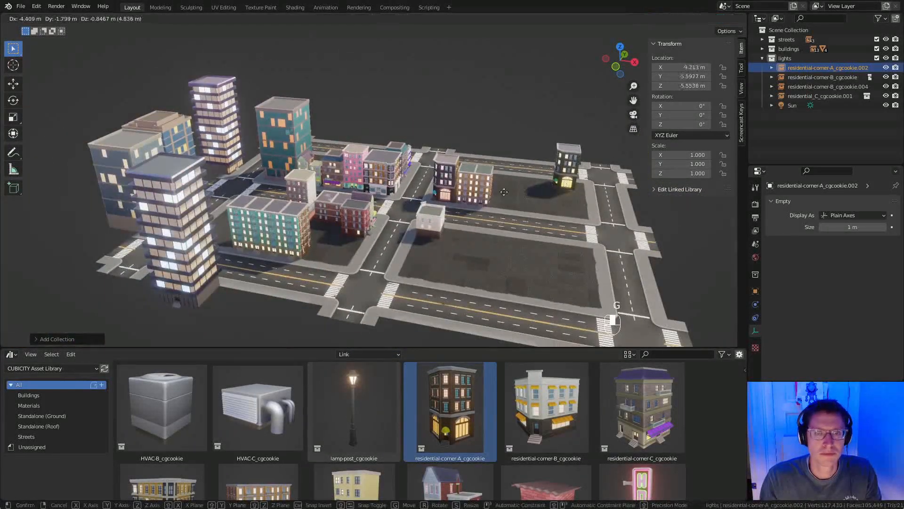
key("alt+g")
key("g")
key("shift+z")
left_click(342, 264)
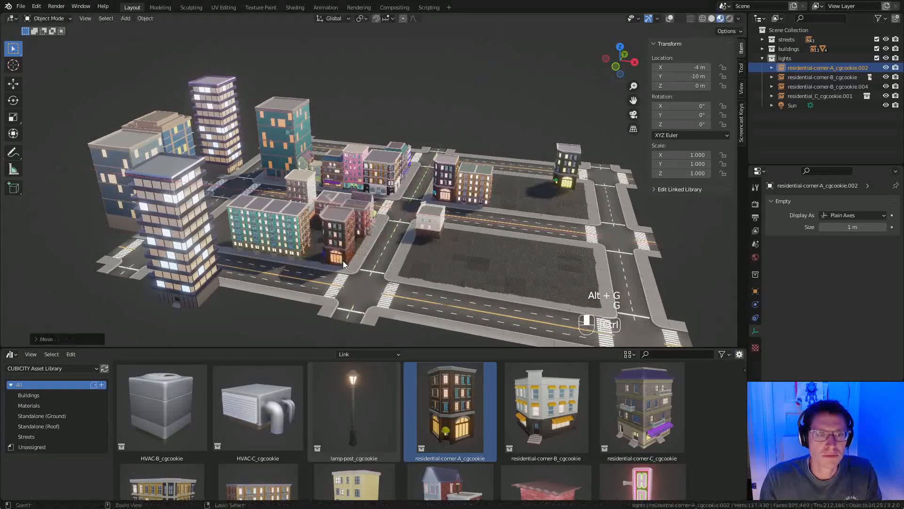
Rotate the new residential-corner-A building 90° about Z and slide it along X onto the block's street corner.
key("Return")
key("ctrl+z")
type("rz90")
key("Return")
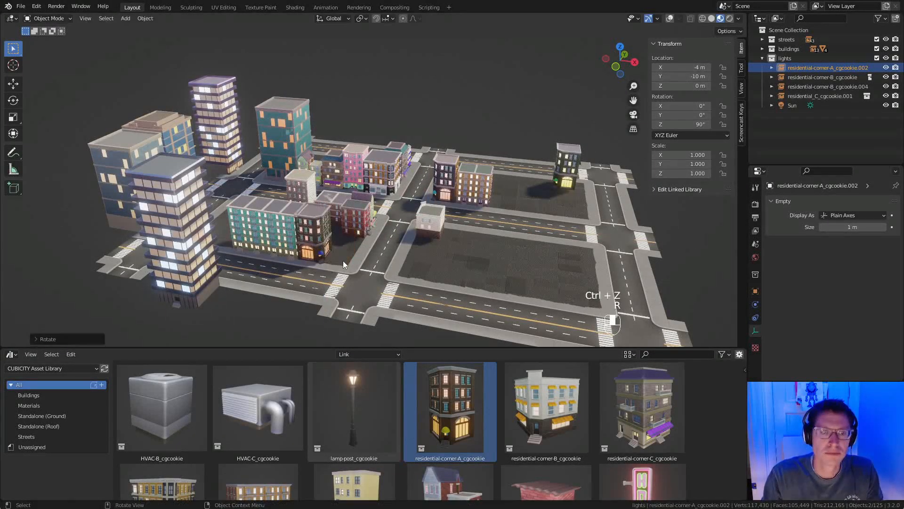
key("KP_Decimal")
middle_click_drag(430, 252, 430, 268, "ctrl")
key("g")
key("x")
left_click(518, 258)
middle_click_drag(524, 267, 571, 288)
Duplicate the pink residential_B building on the ground plane into the block beside the new corner building.
scroll(424, 410, "down", 3)
left_click(360, 441)
middle_click_drag(396, 217, 398, 250, "ctrl")
middle_click_drag(399, 203, 396, 269, "shift")
left_click(399, 113)
key("shift+d")
key("shift+z")
left_click(385, 252)
Duplicate the residential_B copy repeatedly at even spacing across the next block to get a row of color variants.
key("shift+d")
left_click(536, 247)
key("shift+r")
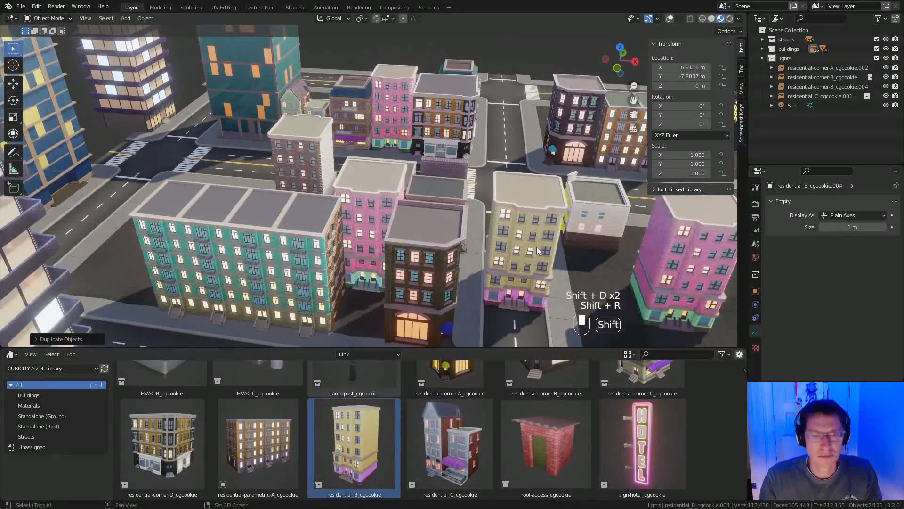
middle_click_drag(536, 246, 502, 222, "shift")
key("shift+r")
key("shift+r")
middle_click_drag(554, 188, 278, 202, "ctrl")
key("shift+r")
key("shift+r")
middle_click_drag(277, 202, 340, 206, "shift")
middle_click_drag(340, 205, 358, 199, "ctrl")
Delete the residential_B variants in the row except the yellow one.
left_click(358, 199)
middle_click_drag(250, 224, 246, 252)
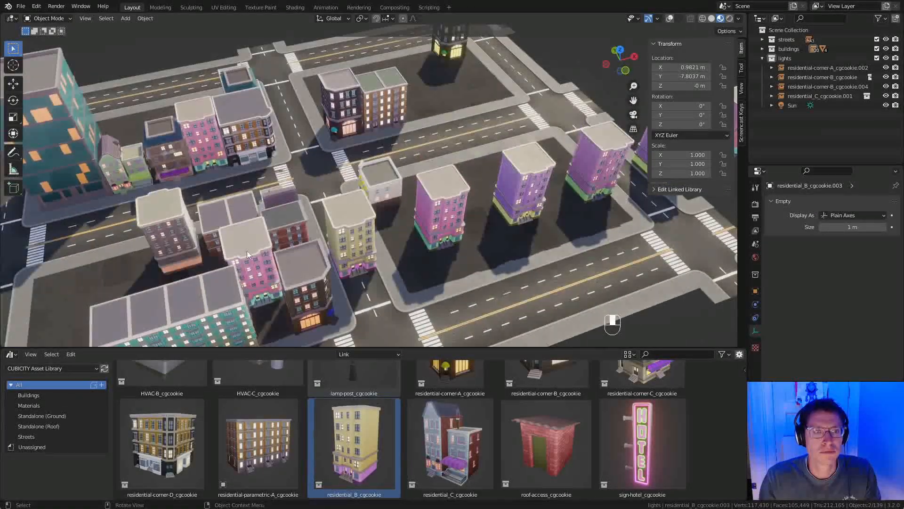
middle_click_drag(613, 147, 560, 157, "shift")
left_click(561, 157, "shift")
left_click(607, 162, "shift")
key("x")
left_click(315, 231)
Clear the yellow residential_B building's location and move it between the teal row and the corner building, at X -4 m, Y -10 m.
middle_click_drag(320, 231, 331, 202, "shift")
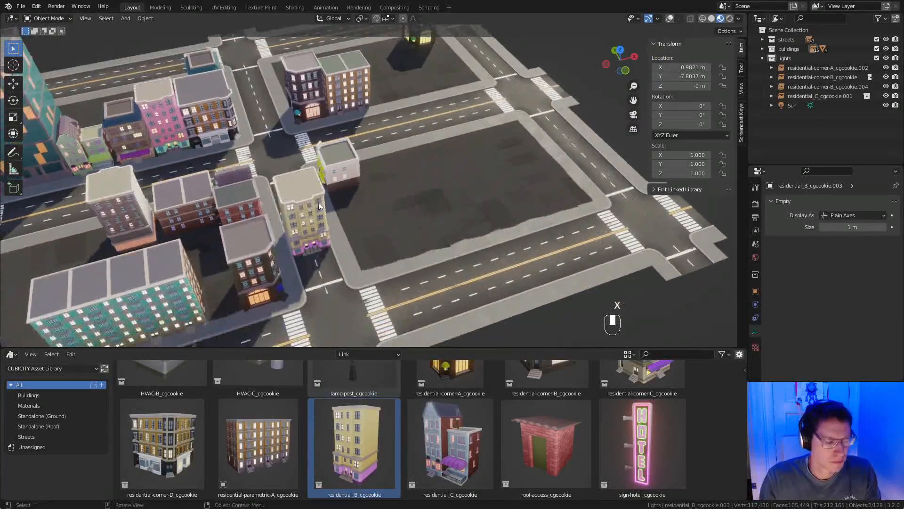
key("alt+g")
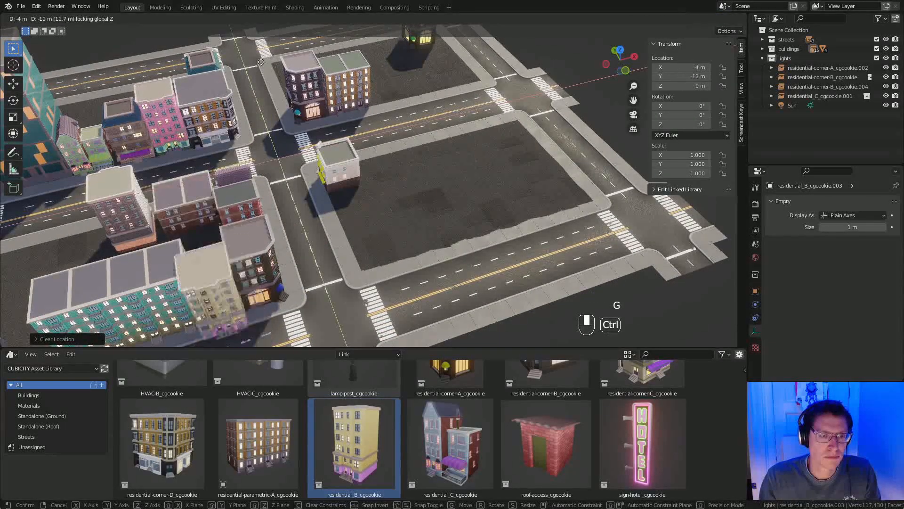
left_click(272, 225, "ctrl")
key("KP_Decimal")
key("KP_Decimal")
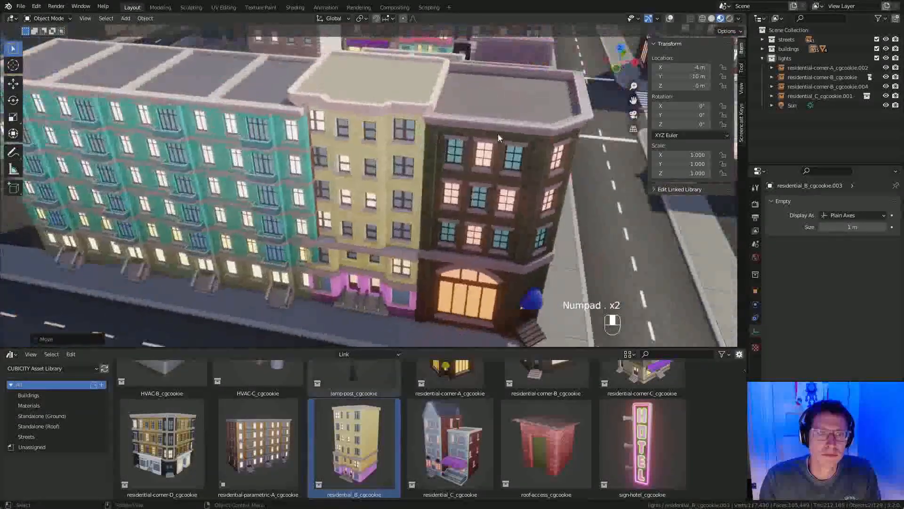
Scale the yellow residential_B building to 0.789 along X and slide it to X -4.0786 m between its neighbors.
key("s")
key("x")
left_click(465, 151)
key("g")
middle_click(464, 151)
left_click(461, 149)
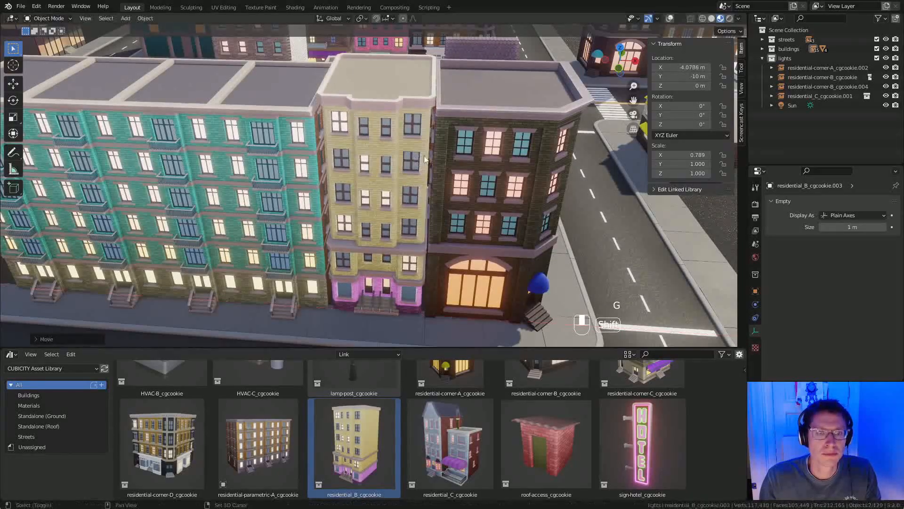
Set the Height of the teal residential-parametric-A building to 6.
middle_click_drag(460, 149, 408, 115)
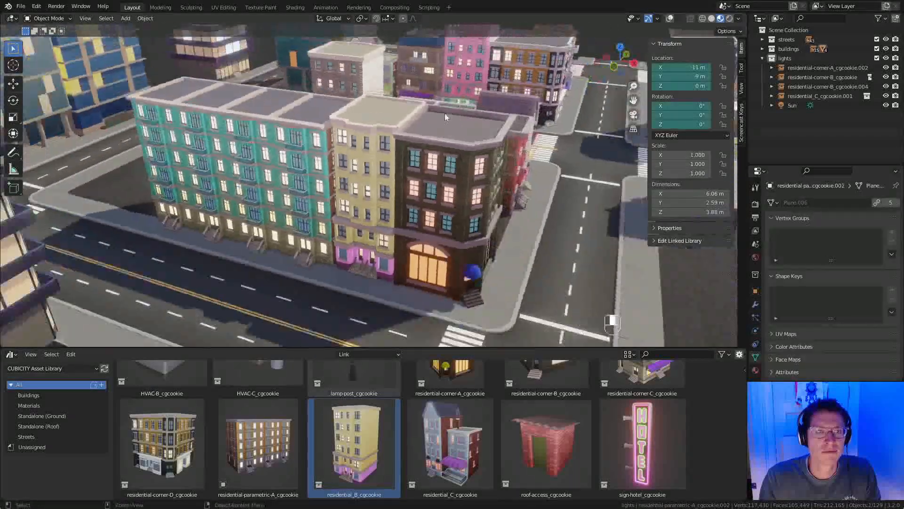
middle_click_drag(444, 113, 438, 154, "shift")
left_click(756, 305)
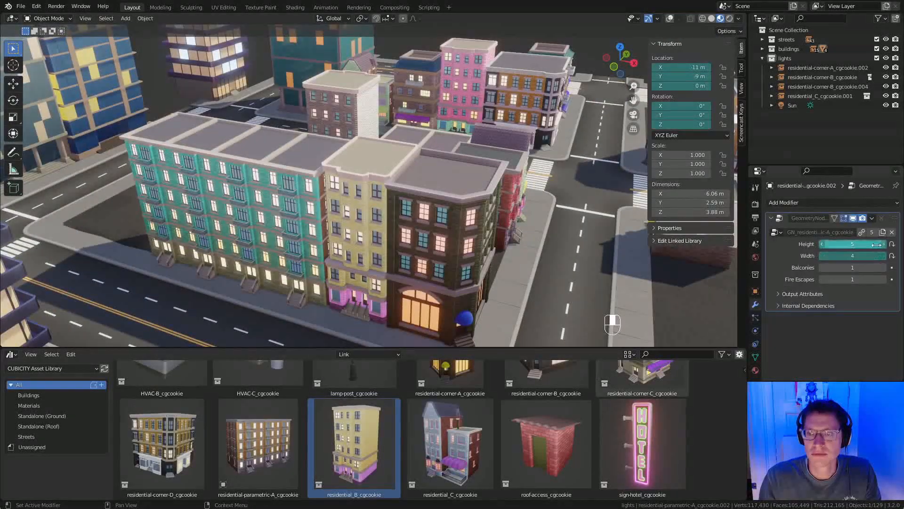
left_click(885, 244)
Add the residential-corner-C building from the asset library, clear its location and move it toward the red building's row.
scroll(533, 198, "down", 4)
middle_click_drag(532, 198, 417, 225)
scroll(420, 212, "up", 2)
scroll(501, 462, "up", 3)
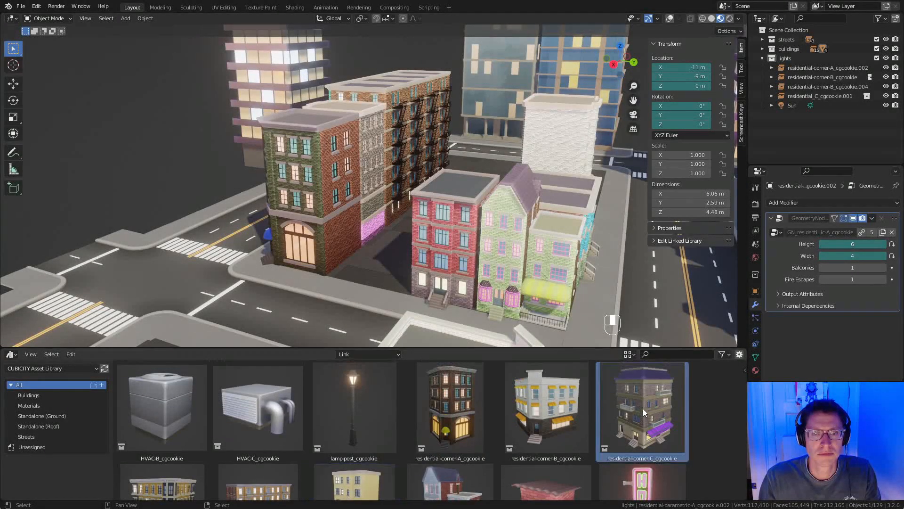
left_click_drag(643, 409, 447, 251)
key("alt+g")
key("g")
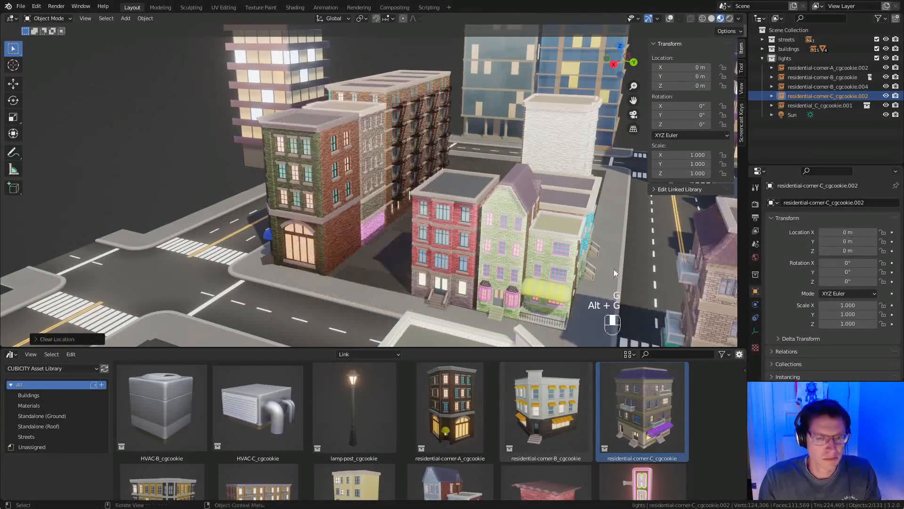
left_click(221, 125, "ctrl")
Rotate the residential-corner-C building 90° about Z, slide it along Y against the red building and scale it along Y to fit.
type("rz90")
key("Return")
key("g")
key("y")
left_click(450, 238)
middle_click_drag(450, 238, 507, 189)
middle_click_drag(507, 189, 440, 188)
key("s")
key("y")
left_click(567, 214)
Duplicate the red residential-parametric-A building across the street beside the white corner building and rotate the copy 180° about Z.
middle_click_drag(567, 215, 612, 231)
middle_click_drag(612, 231, 452, 210, "ctrl")
middle_click_drag(453, 209, 450, 184, "ctrl")
middle_click_drag(450, 184, 332, 187)
left_click(302, 194)
key("shift+d")
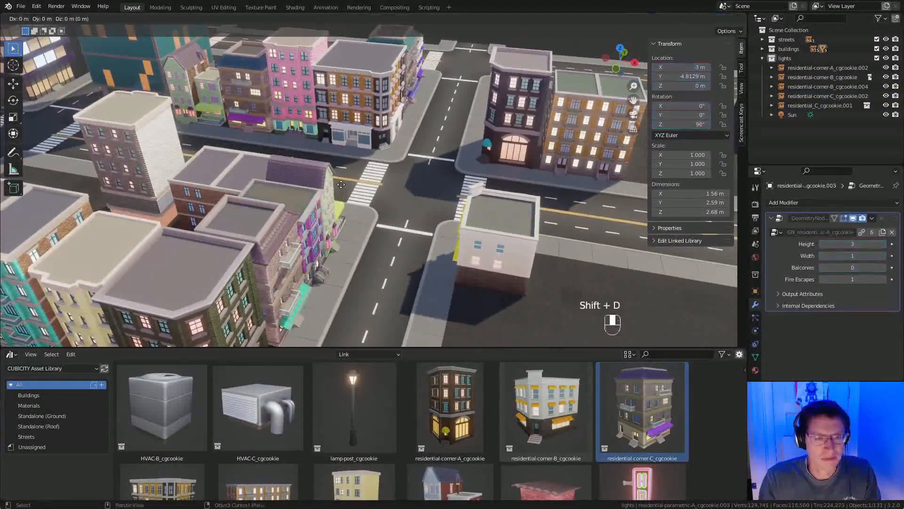
left_click(524, 243)
type("rz180")
key("Return")
middle_click_drag(524, 243, 589, 203)
middle_click_drag(415, 236, 477, 231)
Set the copied parametric building's Balconies to 1, Width to 2 and Height to 2.
left_click(884, 267)
middle_click_drag(579, 235, 462, 193, "shift")
left_click(884, 258)
middle_click_drag(608, 245, 549, 244)
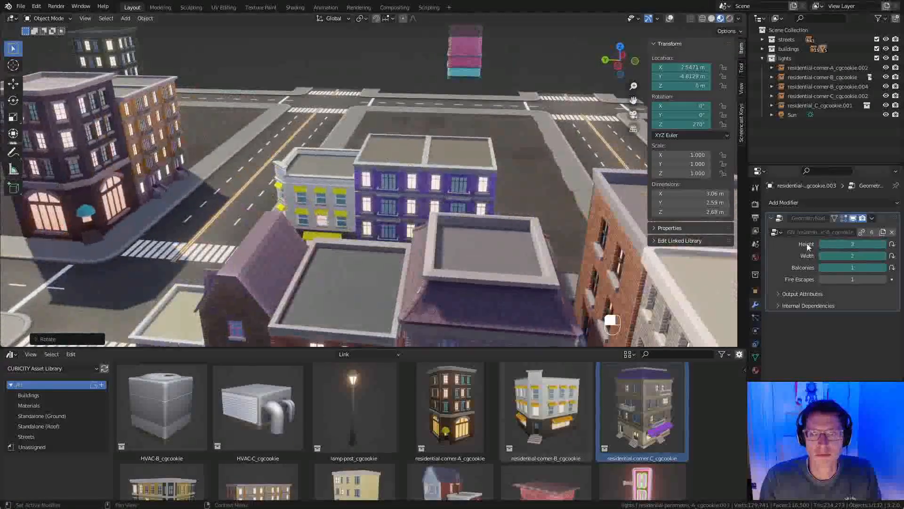
left_click(822, 245)
Move the purple parametric building in the ground plane against the white corner building, at X 3 m, Y -4.857 m.
middle_click_drag(645, 165, 683, 155)
key("g")
key("shift+z")
left_click(677, 137)
middle_click_drag(356, 254, 336, 247)
key("g")
left_click(432, 217)
middle_click_drag(432, 216, 401, 210)
key("g")
middle_click_drag(400, 209, 396, 216)
middle_click_drag(407, 178, 311, 254)
Duplicate the residential-corner-D building, rotate the copy in 90° increments and place it on the corner beside the purple building.
left_click(131, 252)
key("shift+d")
left_click(528, 233)
middle_click_drag(528, 233, 485, 217)
type("90")
key("Return")
key("shift+r")
key("shift+r")
key("g")
left_click(443, 200, "ctrl")
Scale the purple parametric building to 0.976 along global Y to fit between the two corner buildings.
scroll(442, 201, "up", 5)
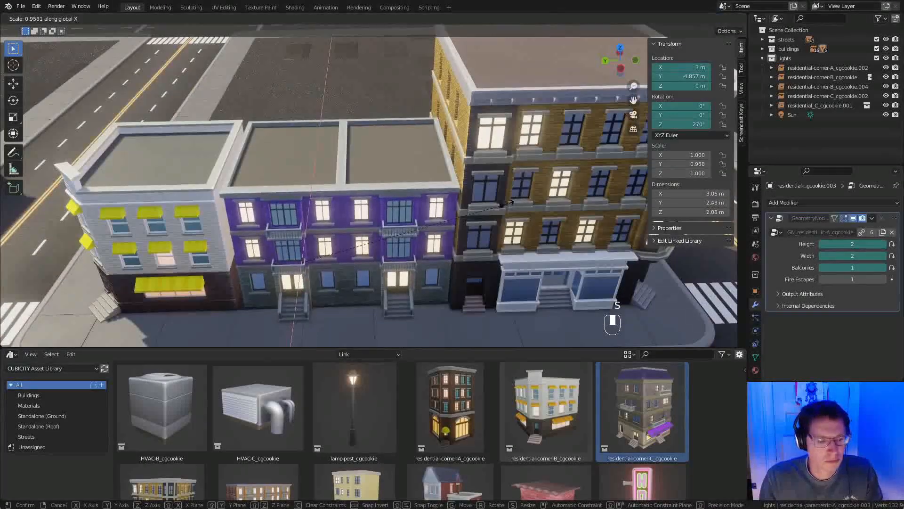
key("y")
middle_click_drag(454, 198, 473, 113)
middle_click_drag(472, 113, 421, 203)
Duplicate a residential_B building onto the empty block beside the yellow-awning corner building, at X 4 m, Y -2 m.
scroll(550, 411, "down", 3)
left_click(368, 456)
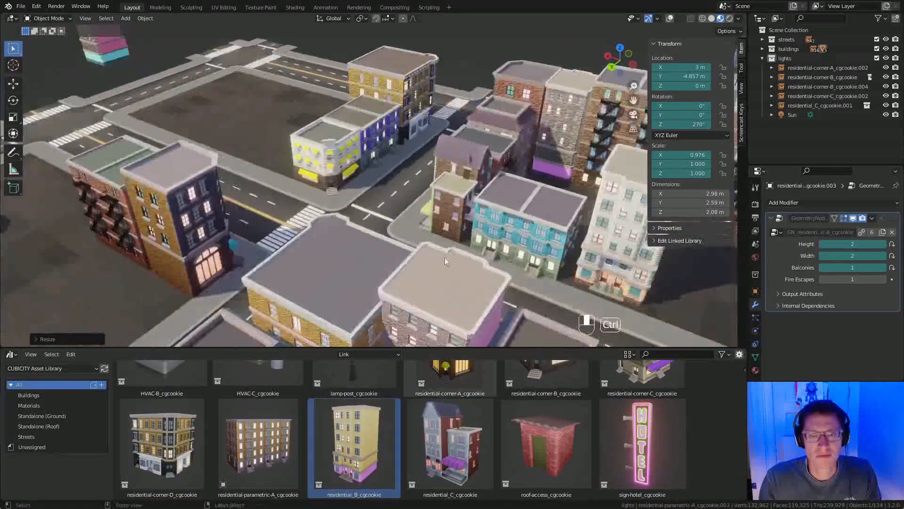
key("shift+d")
left_click(355, 219)
key("KP_Decimal")
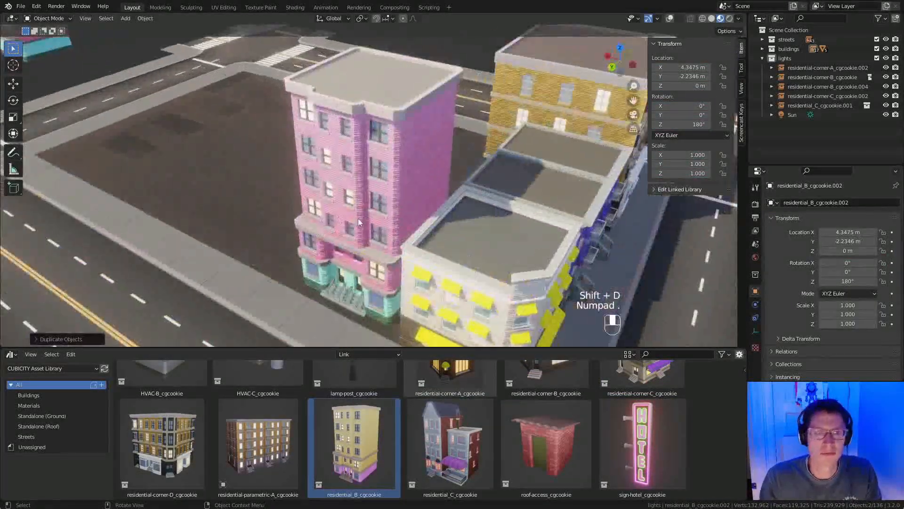
key("g")
middle_click_drag(417, 208, 387, 221)
key("g")
middle_click(387, 218)
left_click(391, 215)
Move the white residential_B building beside the light-blue row to X -9.567 m.
middle_click_drag(476, 188, 330, 221, "shift")
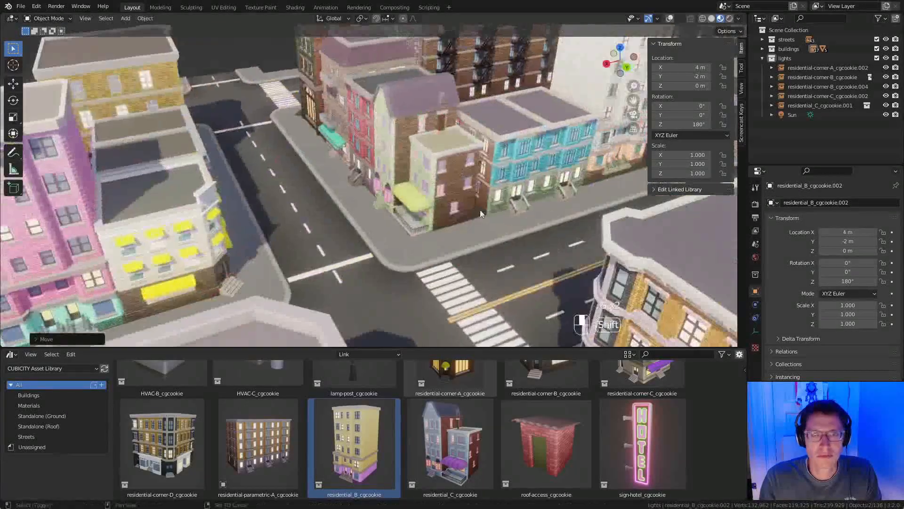
middle_click_drag(555, 169, 461, 207, "shift")
left_click(518, 187)
key("g")
middle_click_drag(527, 202, 598, 238)
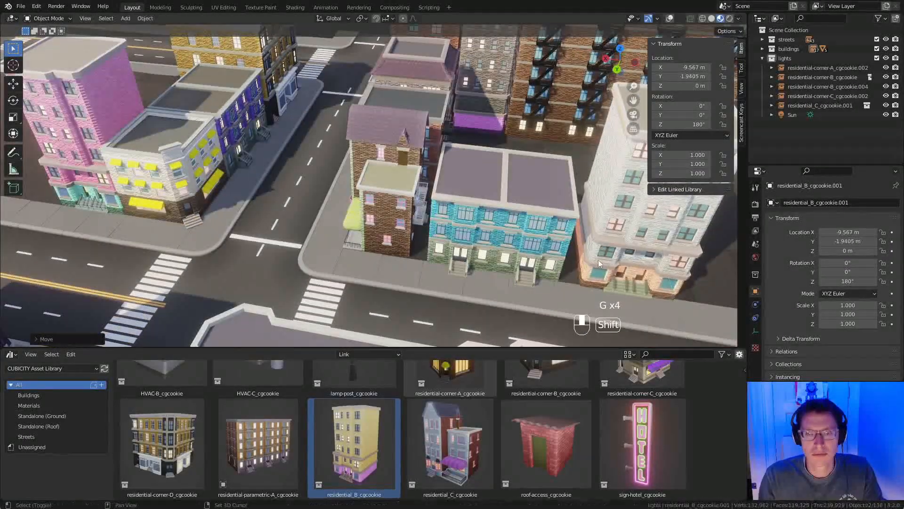
Slide the pink residential_B building to X 4.2386 m and duplicate it repeatedly along X into a row of color variants.
middle_click_drag(92, 165, 352, 148, "shift")
left_click(257, 158)
key("g")
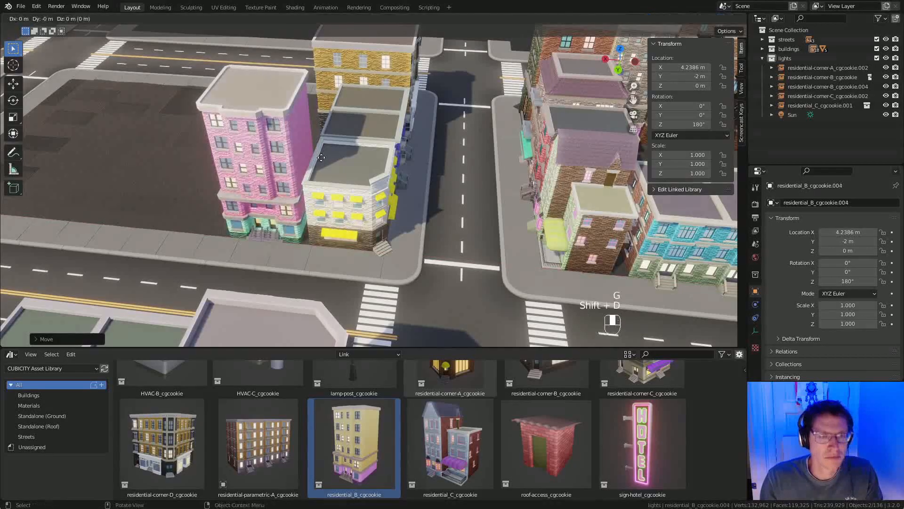
middle_click(321, 157)
left_click(245, 156)
key("shift+r")
middle_click_drag(245, 156, 380, 187, "shift")
key("shift+r")
key("shift+r")
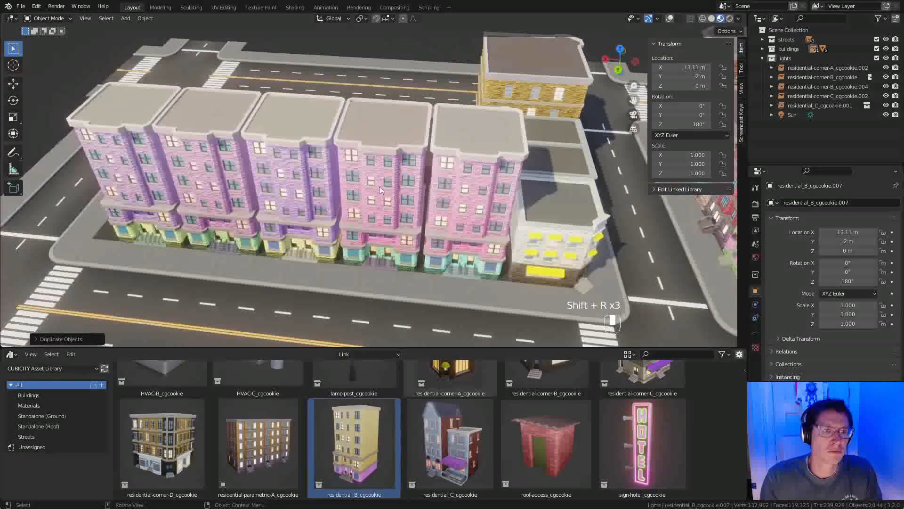
Delete the pink and purple residential_B variants, keeping only the green one from the far end of the row.
middle_click_drag(329, 209, 135, 145)
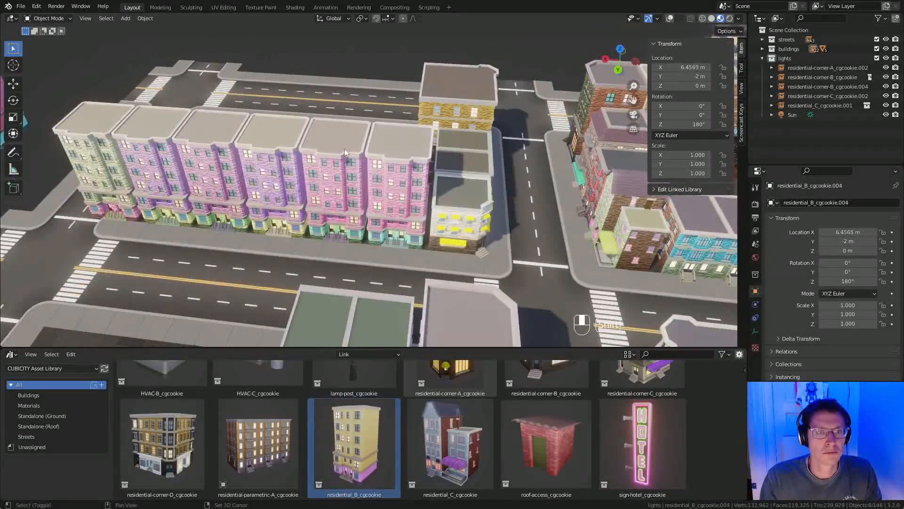
key("x")
left_click(293, 152)
left_click(106, 141)
key("g")
middle_click(245, 153)
left_click(405, 161)
key("x")
Slide the green residential_B building along X to 4.6411 m, beside the yellow-awning corner building.
left_click(341, 163)
key("g")
middle_click(358, 163)
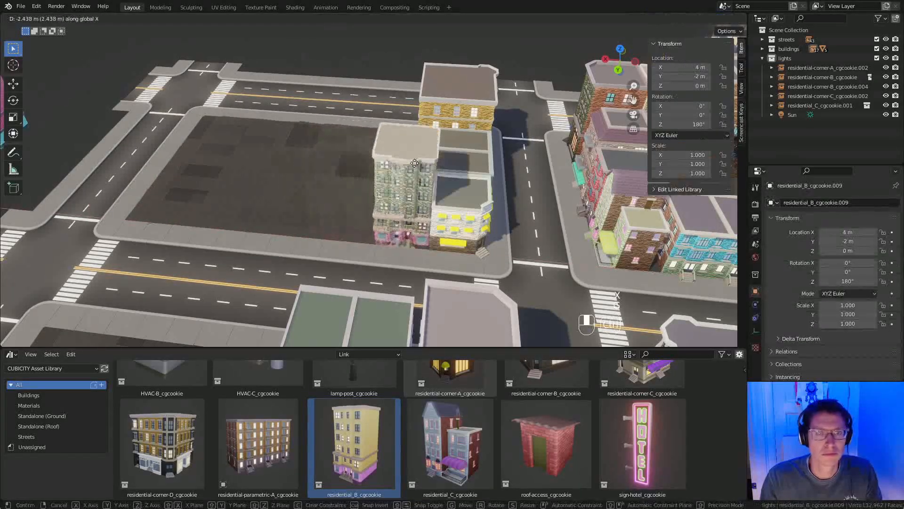
left_click(400, 165)
scroll(351, 198, "up", 5)
key("g")
left_click(330, 206)
scroll(468, 199, "down", 6)
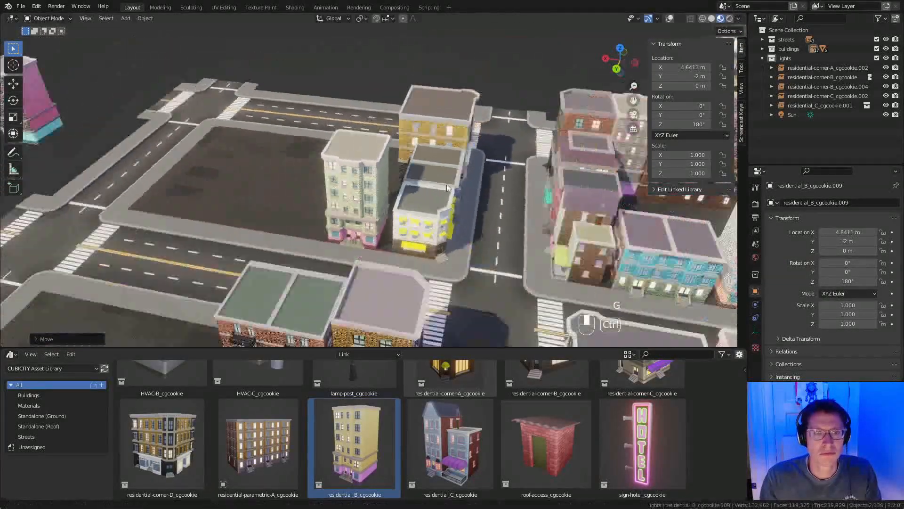
Add a residential_C building rotated 180° about Z beside the green residential_B building, at X 6.7541 m, Y -2 m.
middle_click_drag(452, 179, 608, 274)
left_click(614, 277, "shift")
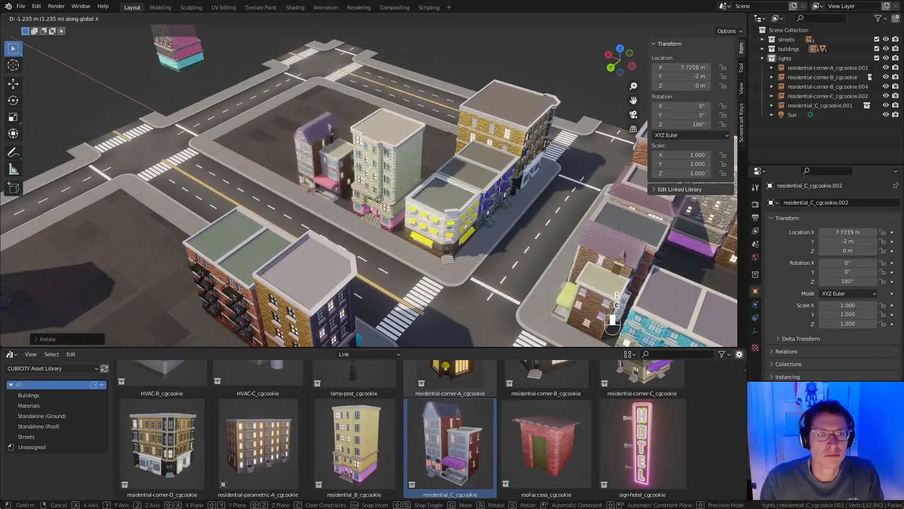
middle_click_drag(388, 139, 443, 127)
middle_click_drag(443, 128, 450, 136, "shift")
key("g")
middle_click(464, 142)
left_click(490, 151)
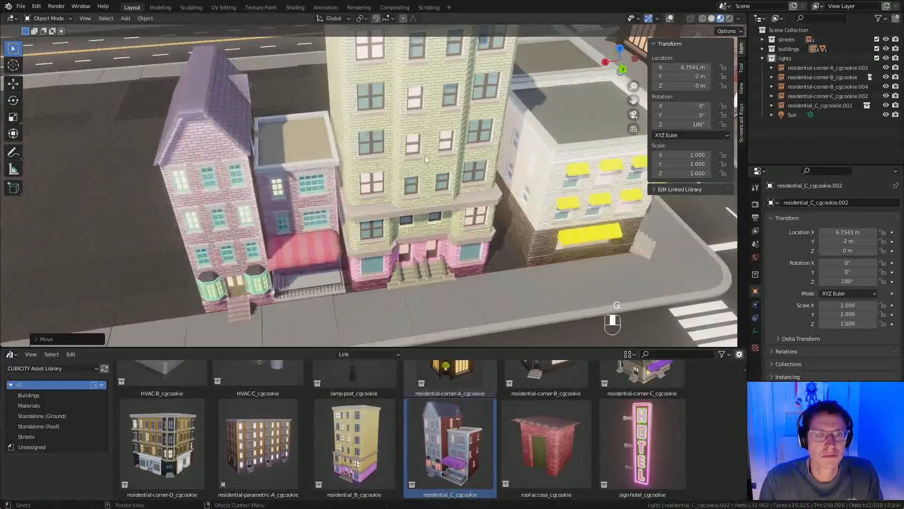
Show only the Buildings category in the asset library.
middle_click_drag(565, 161, 534, 188)
middle_click_drag(535, 188, 539, 215, "ctrl")
scroll(290, 426, "up", 4)
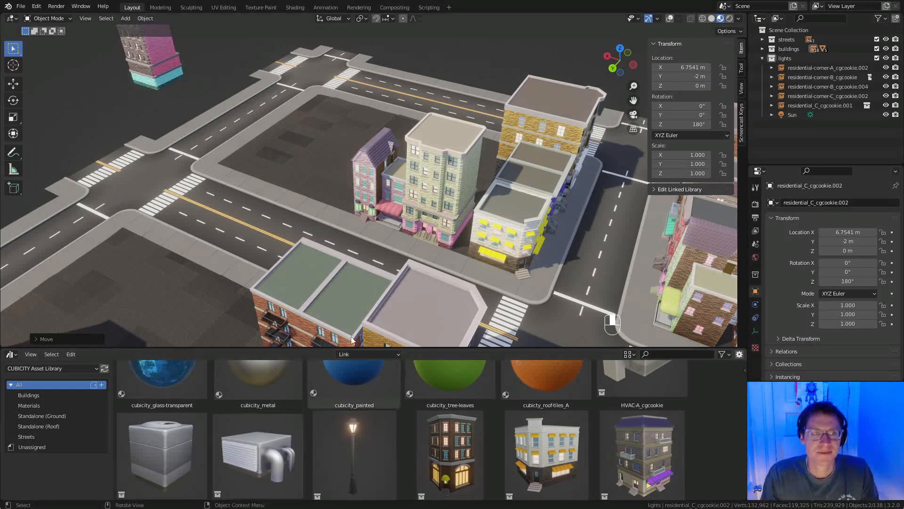
left_click(28, 395)
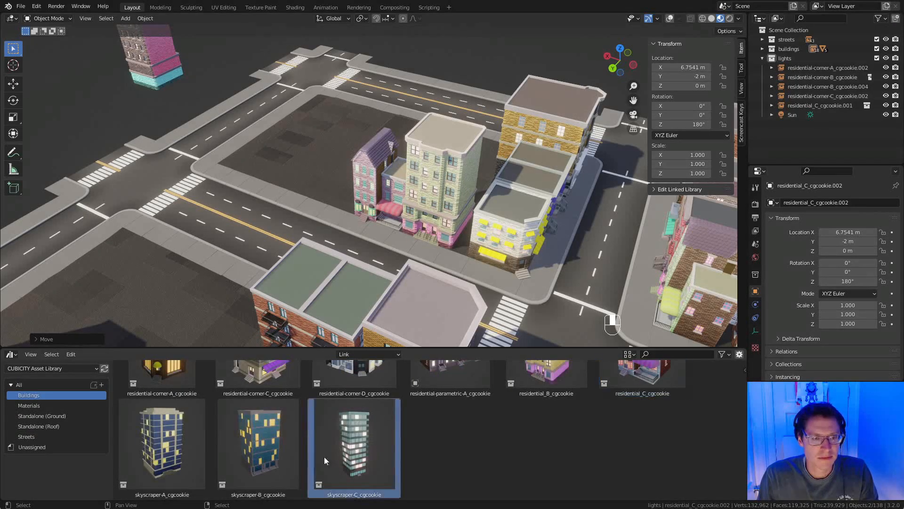
Delete the stray pink-and-teal building standing outside the street grid.
scroll(431, 257, "down", 3)
middle_click_drag(431, 257, 445, 255)
key("x")
Duplicate the skyscraper-C building and move the copy in the ground plane to the block beside the residential_C building.
middle_click_drag(259, 113, 324, 100)
left_click(302, 96)
middle_click_drag(424, 111, 380, 123)
key("shift+d")
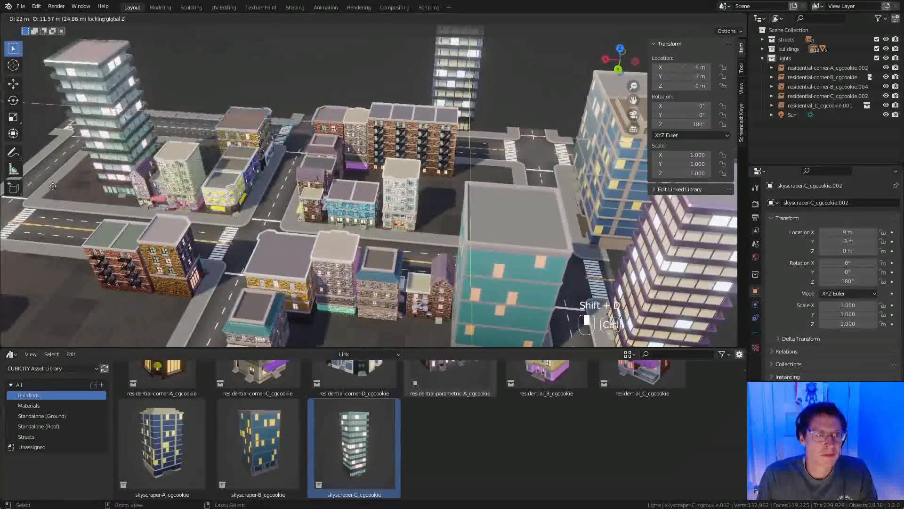
left_click(62, 155)
key("KP_Decimal")
middle_click_drag(343, 189, 445, 188, "shift")
Duplicate the skyscraper-A building to the end of the block beside the new skyscraper-C, at X 15.682 m, Y -2 m.
scroll(329, 155, "up", 5)
scroll(370, 183, "down", 3)
left_click(172, 458)
scroll(455, 143, "down", 5)
middle_click_drag(455, 143, 490, 151)
scroll(518, 165, "down", 2)
left_click(578, 185)
key("shift+d")
key("x")
left_click(284, 214)
key("KP_Decimal")
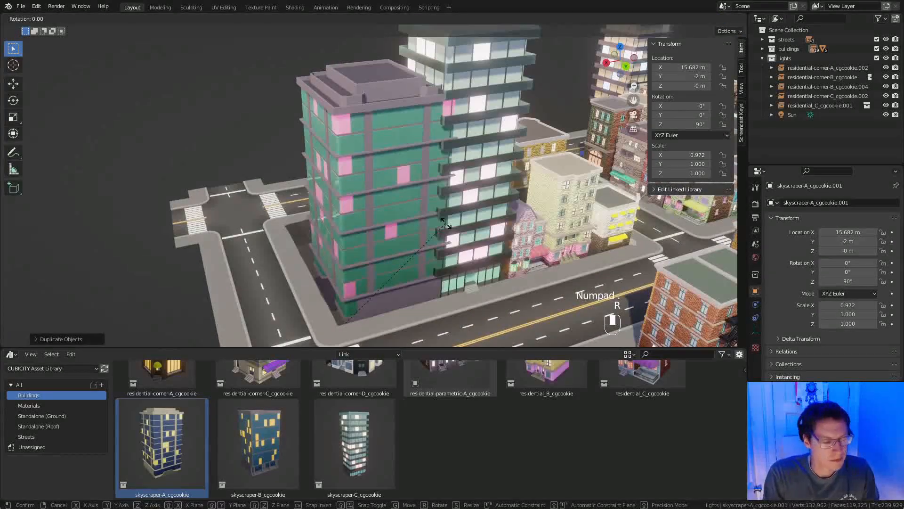
Rotate the new skyscraper-A 90° about the Z axis.
key("z")
key("9")
key("0")
key("Return")
Duplicate skyscraper-A twice along X, then delete the two towers nearest skyscraper-C and keep the farthest copy.
key("shift+d")
key("x")
left_click(282, 207)
scroll(283, 208, "down", 2)
key("shift+d")
key("x")
left_click(188, 209)
middle_click_drag(188, 210, 276, 98, "shift")
left_click(276, 97)
left_click(382, 109, "shift")
key("Delete")
Move the remaining skyscraper-A along X to the end of the block beside skyscraper-C.
left_click(199, 146)
key("g")
key("x")
left_click(442, 161)
middle_click_drag(442, 161, 424, 257)
scroll(424, 256, "down", 3)
key("g")
key("x")
left_click(443, 239)
key("g")
key("x")
left_click(537, 226)
Scale skyscraper-A to 0.901 on X and position it beside skyscraper-C at X 12.404 m, Y -2 m.
middle_click_drag(537, 226, 503, 213)
key("s")
left_click(492, 216)
key("g")
key("x")
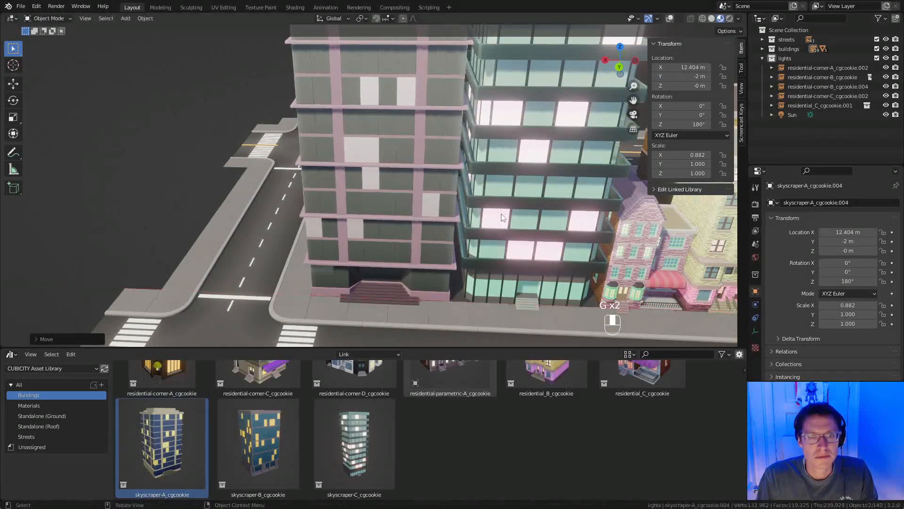
left_click(504, 211)
scroll(505, 162, "down", 4)
middle_click_drag(505, 162, 420, 233)
scroll(395, 174, "up", 3)
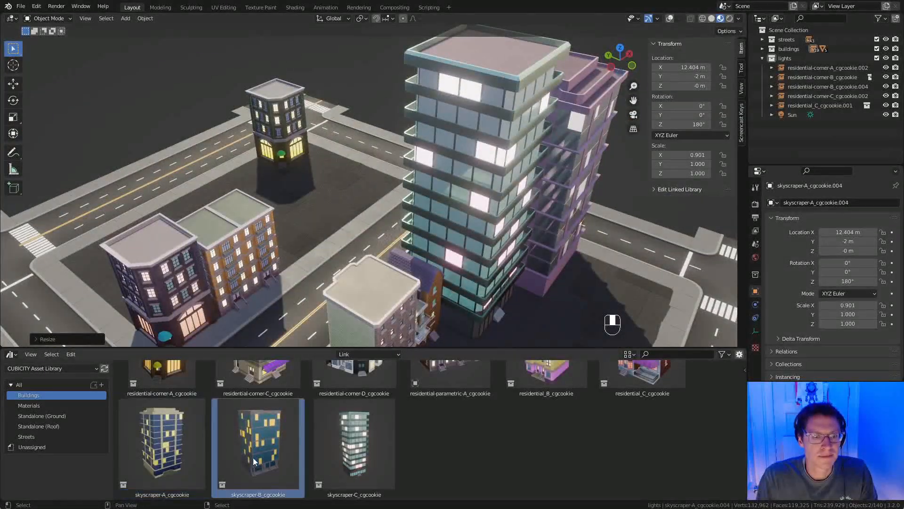
Duplicate the teal skyscraper-B in the ground plane toward the half-empty block and rotate the copy -90° about Z.
left_click_drag(257, 463, 265, 438)
scroll(350, 197, "down", 4)
middle_click_drag(351, 197, 348, 170)
left_click(248, 95)
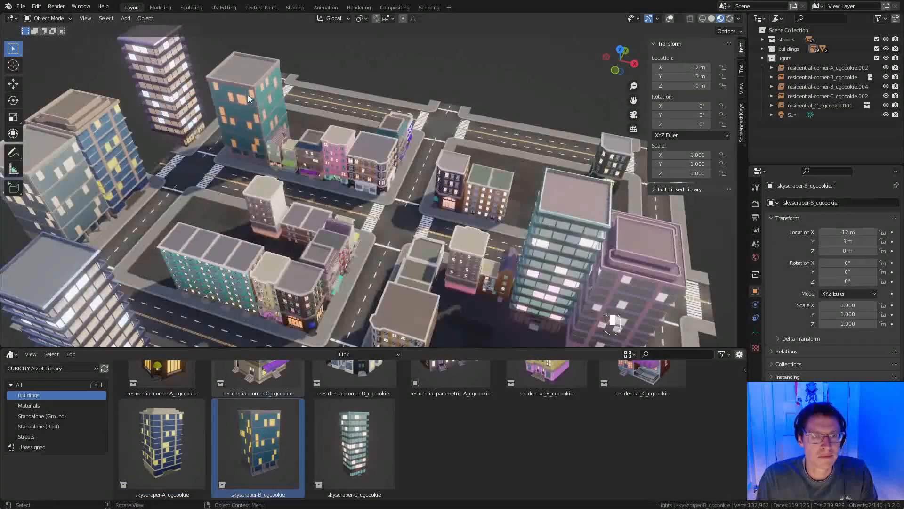
middle_click_drag(405, 214, 376, 212)
key("shift+d")
key("shift+z")
left_click(579, 214)
type("rz90")
key("minus")
key("Return")
Move the skyscraper-B copy onto the block's back corner, behind the dark residential corner building.
middle_click_drag(434, 168, 459, 137)
key("g")
key("shift+z")
left_click(341, 259, "ctrl")
key("KP_Decimal")
middle_click_drag(341, 259, 396, 207)
key("g")
middle_click(415, 180)
left_click(437, 187)
Duplicate the residential_B building in the ground plane to the street beside the dark corner building.
scroll(411, 409, "up", 3)
left_click(138, 239)
key("shift+d")
key("shift+z")
left_click(362, 143)
middle_click_drag(361, 142, 434, 211)
Replace the pink residential_B with a new duplicate rotated to -90° about Z at X 2 m, Y 5 m, next to the dark corner building.
key("shift+d")
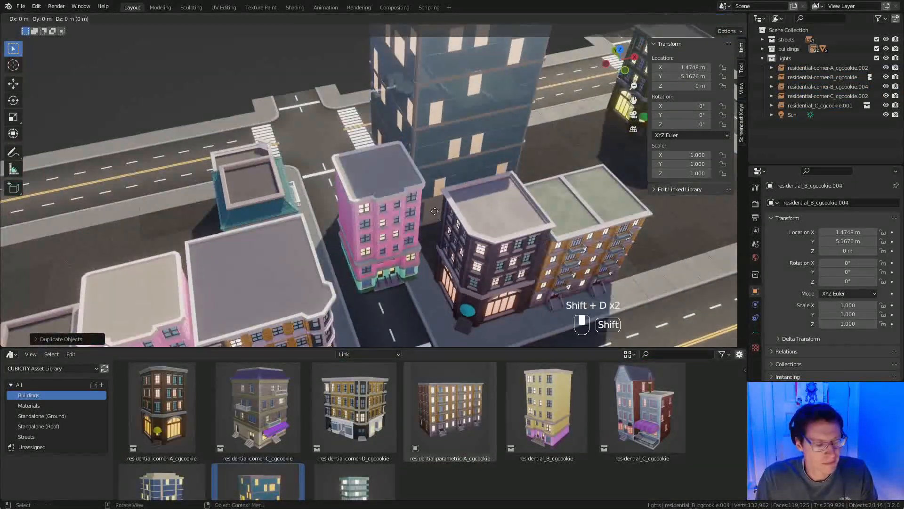
key("shift+r")
mouse_move(383, 164)
middle_mouse_down()
mouse_move(354, 142)
mouse_move(389, 170)
middle_mouse_up()
middle_click_drag(389, 171, 362, 204, "ctrl")
key("r")
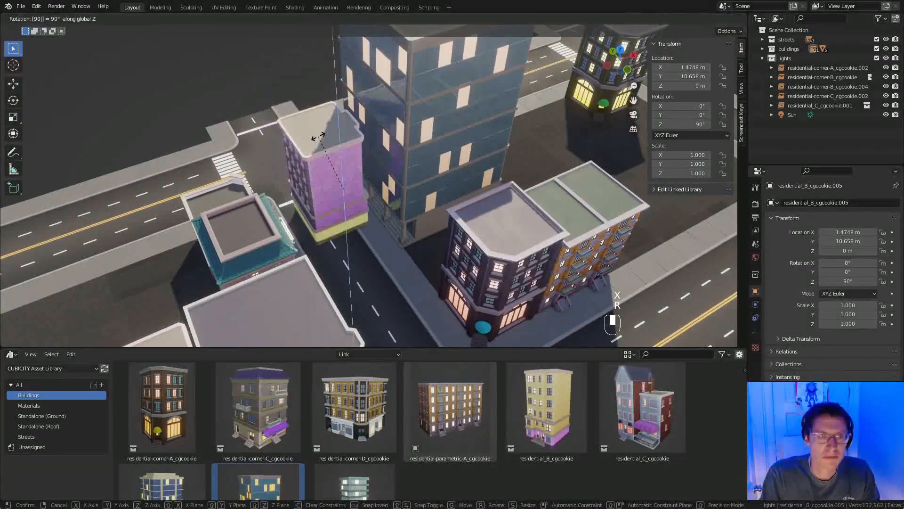
left_click(319, 140)
key("g")
key("KP_Decimal")
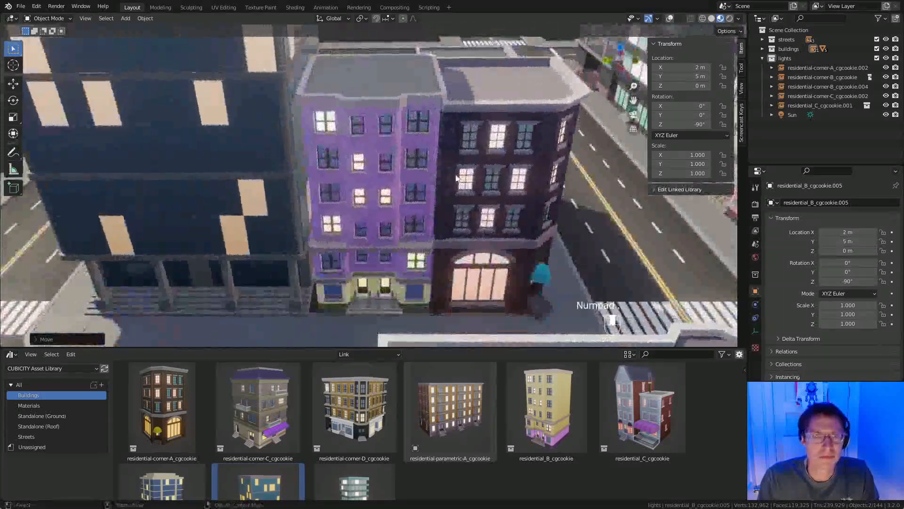
Scale and shift the purple residential_B to fill the gap between skyscraper-B and the dark corner building.
key("s")
left_click(488, 145)
middle_click_drag(502, 136, 479, 143)
key("g")
left_click(476, 146)
middle_click_drag(448, 202, 375, 228)
left_click(375, 229)
middle_click_drag(414, 215, 418, 264, "ctrl")
key("a")
key("a")
middle_click_drag(418, 196, 399, 162)
middle_click_drag(410, 257, 279, 239)
Place a residential-parametric-A copy beside skyscraper-B on the block's back edge at Y 10 m, with its Height set to 6.
left_click(454, 258)
left_click(512, 184)
key("g")
key("shift+z")
scroll(311, 206, "up", 5)
key("g")
key("x")
left_click(324, 209)
scroll(339, 202, "down", 2)
left_click(884, 245)
left_click(883, 244)
scroll(384, 158, "down", 3)
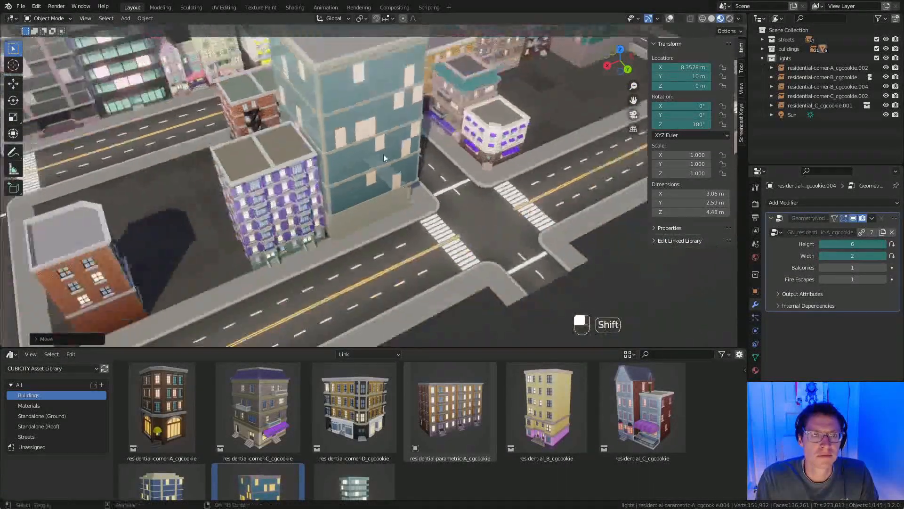
Move the residential-parametric-A building along X to line up between skyscraper-B and the far corner building.
middle_click_drag(384, 157, 446, 151, "shift")
key("g")
key("x")
left_click(350, 207)
middle_click_drag(351, 207, 464, 245)
Duplicate skyscraper-C in the ground plane to the far side of the grid at X 17.571 m, Y 9.8545 m.
left_click(552, 143)
middle_click_drag(552, 142, 552, 164, "shift")
key("shift+d")
key("shift+z")
left_click(508, 120)
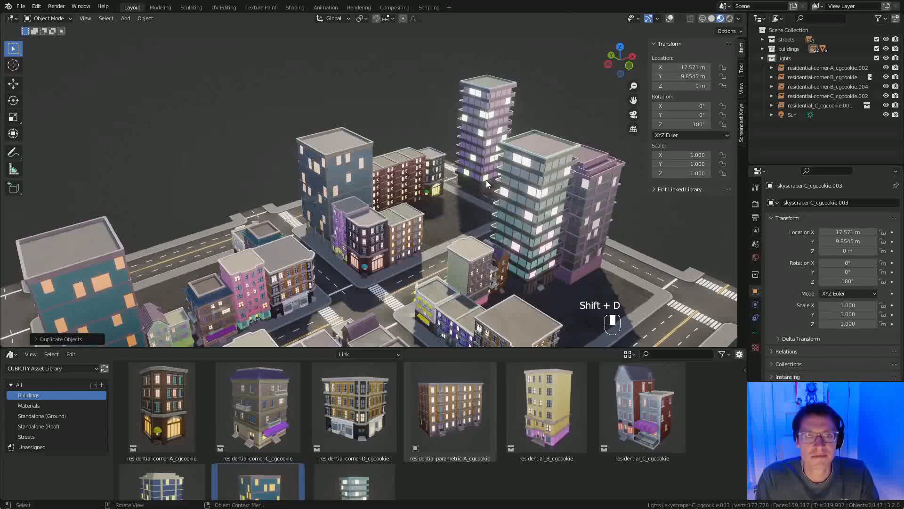
Move the skyscraper-C copy onto the sidewalk edge across the street from the far corner building.
left_click(492, 176)
key("KP_Decimal")
middle_click_drag(493, 174, 556, 186)
middle_click_drag(457, 255, 565, 165, "shift")
key("g")
left_click(463, 269)
Duplicate skyscraper-A beside the new skyscraper-C, rotate it 90° about Z and move it to X 22.015 m, Y 3.6022 m.
left_click(495, 105)
key("shift+z")
left_click(333, 119)
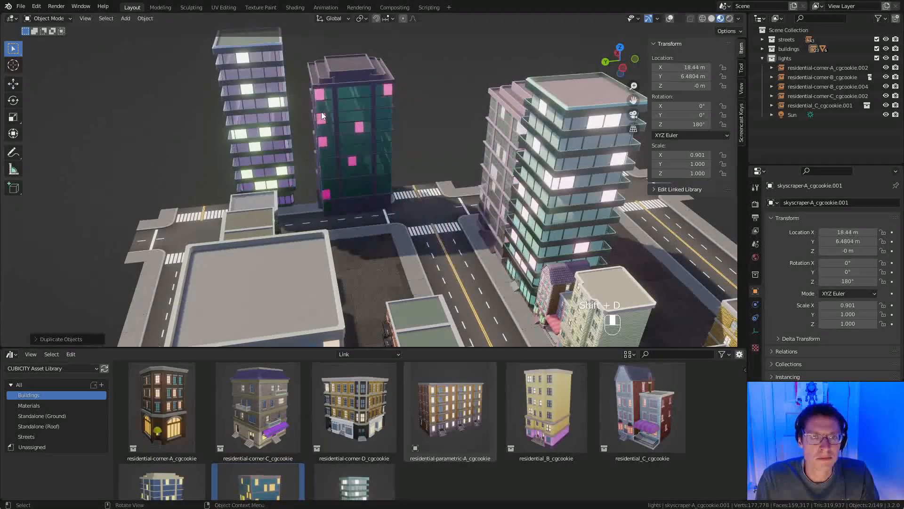
type("rz90")
key("Return")
middle_click_drag(322, 112, 352, 168)
left_click(445, 169)
middle_click_drag(445, 169, 420, 182)
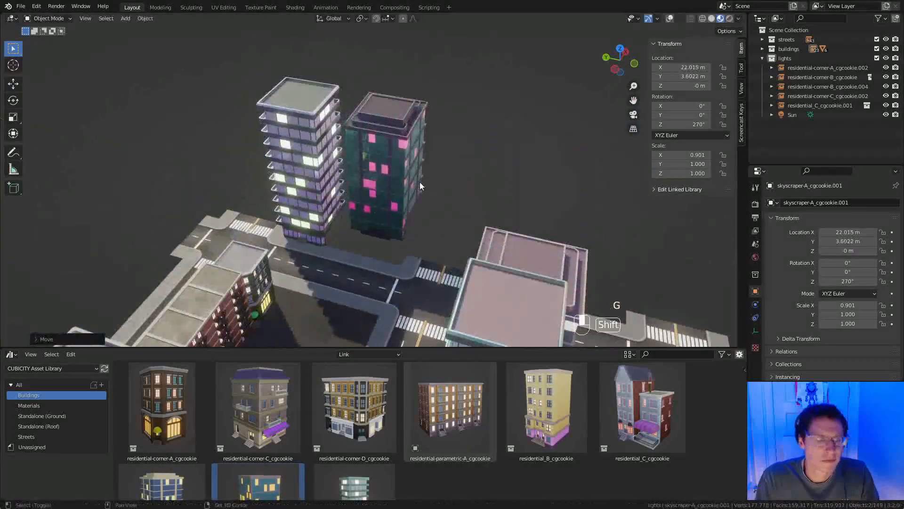
Duplicate skyscraper-A for a different colour variation and delete the teal-and-pink one.
key("shift+d")
left_click(514, 157)
key("shift+r")
middle_click_drag(501, 148, 439, 148)
left_click(439, 148)
key("x")
left_click(440, 148)
Move the blue skyscraper-A in the ground plane next to the purple skyscraper-C, at X 20 m, Y 5 m.
left_click(613, 190)
key("g")
key("shift+z")
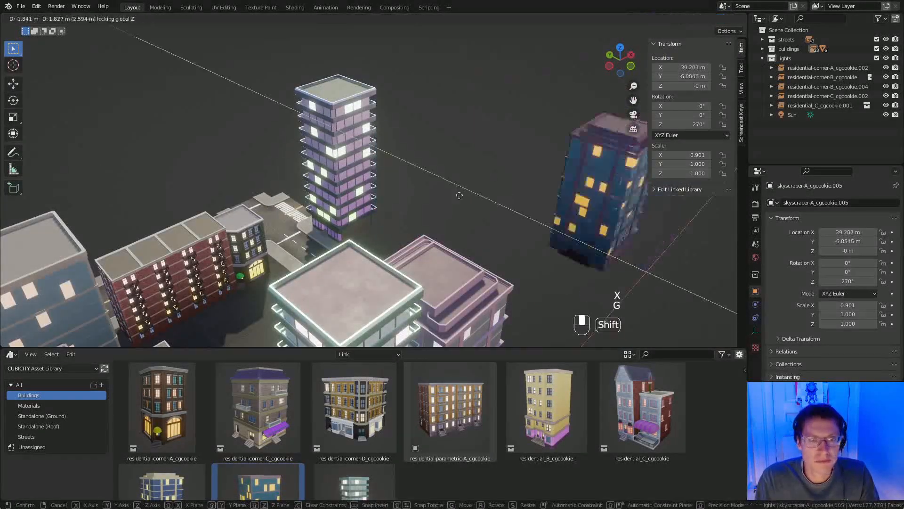
left_click(276, 191)
key("KP_Decimal")
middle_click_drag(347, 208, 405, 104, "shift")
middle_click_drag(405, 103, 413, 134)
Fine-tune the blue skyscraper-A's position along the street edge to X 19.833 m, Y 3.972 m.
key("g")
key("shift+z")
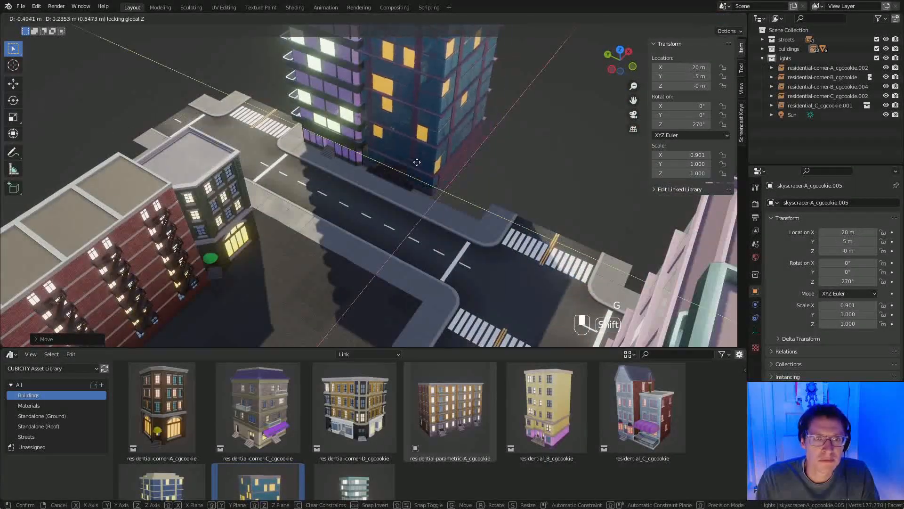
key("shift+z")
left_click(430, 181)
middle_click_drag(431, 182, 422, 159)
key("g")
key("x")
left_click(458, 152)
scroll(422, 159, "down", 6)
middle_click_drag(372, 172, 403, 195)
key("g")
left_click(460, 147)
key("a")
key("a")
scroll(404, 135, "up", 4)
scroll(349, 199, "down", 2)
middle_click_drag(339, 199, 377, 182, "shift")
middle_click_drag(377, 182, 380, 156, "ctrl")
left_click(641, 400)
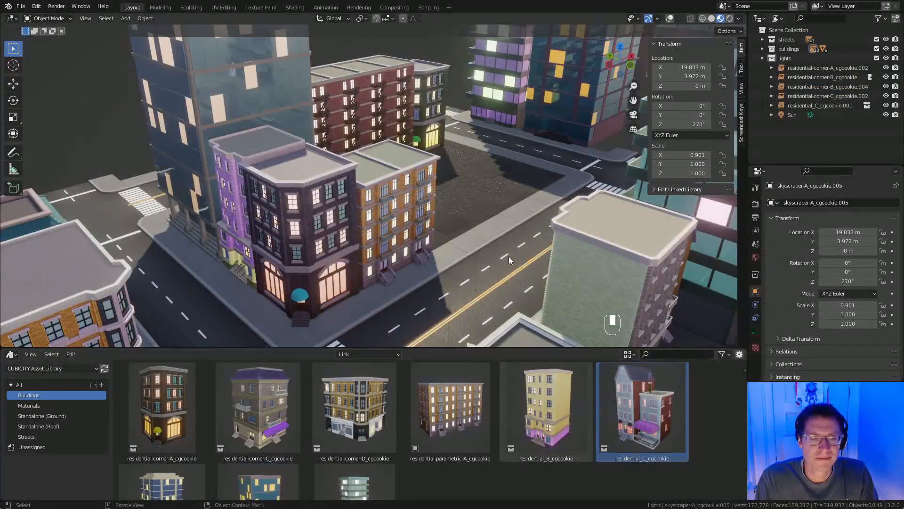
middle_click_drag(510, 257, 494, 282)
middle_click_drag(495, 283, 521, 203, "shift")
Duplicate the residential-corner-C building beside the orange apartments, rotated to 90° about Z, at X 10 m, Y 5 m.
left_click(277, 398)
middle_click_drag(172, 281, 109, 198)
left_click(81, 140)
key("shift+d")
key("r")
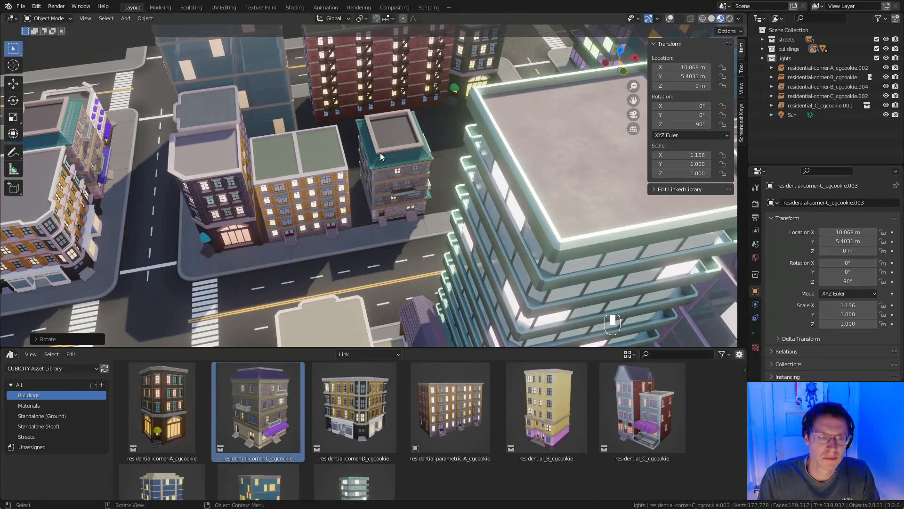
left_click(375, 169)
scroll(429, 219, "up", 4)
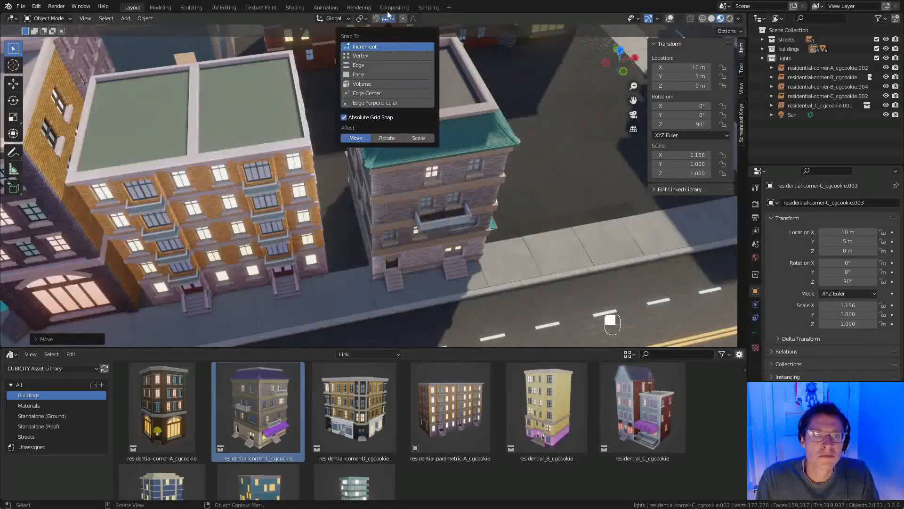
Move the teal-roofed residential-corner-C building against the orange apartments, at about X 9.417 m, Y 5.299 m.
key("g")
left_click(445, 261)
key("g")
middle_click(424, 264)
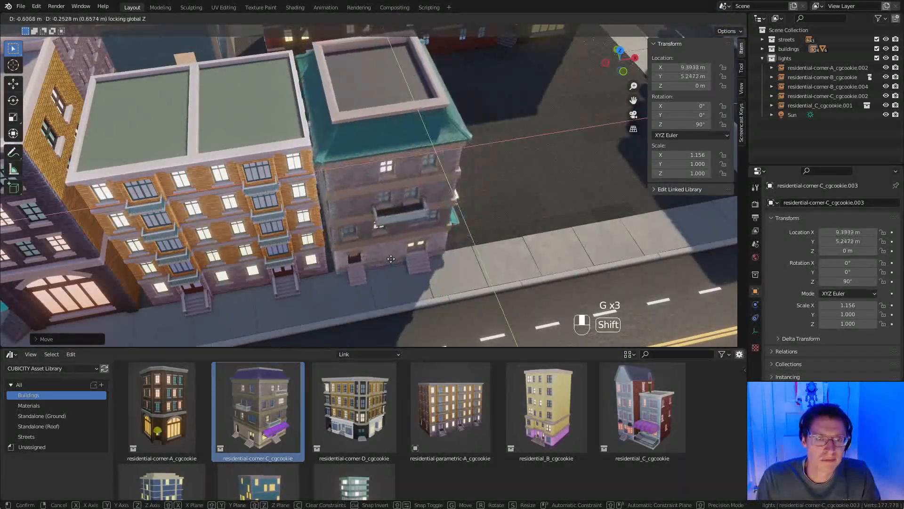
left_click(400, 264)
middle_click_drag(400, 263, 282, 227)
middle_click_drag(283, 226, 344, 202, "shift")
key("a")
key("a")
middle_click_drag(344, 203, 334, 94)
middle_click_drag(334, 94, 363, 158, "shift")
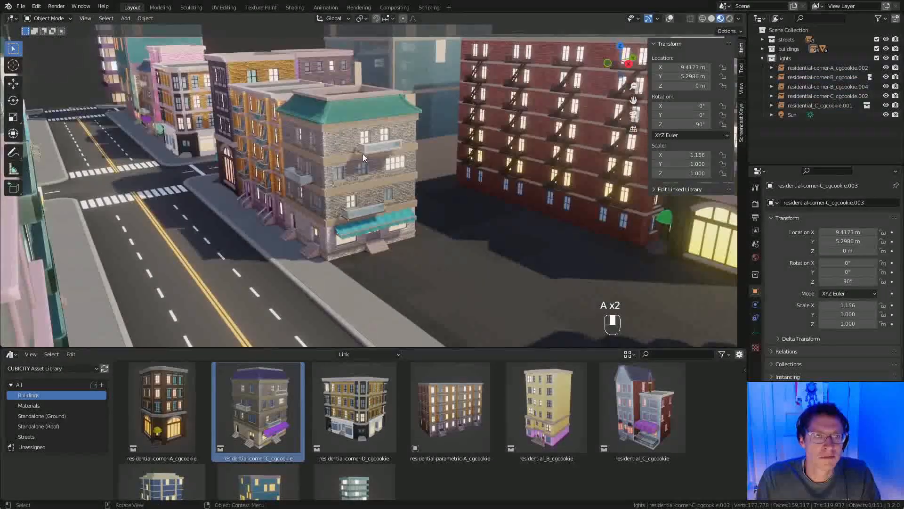
Rotate the teal-roofed residential-corner-C building to 0° about Z and move it to the street edge at about X 10.2 m, Y 2.982 m.
type("-90")
key("Return")
key("g")
key("shift+z")
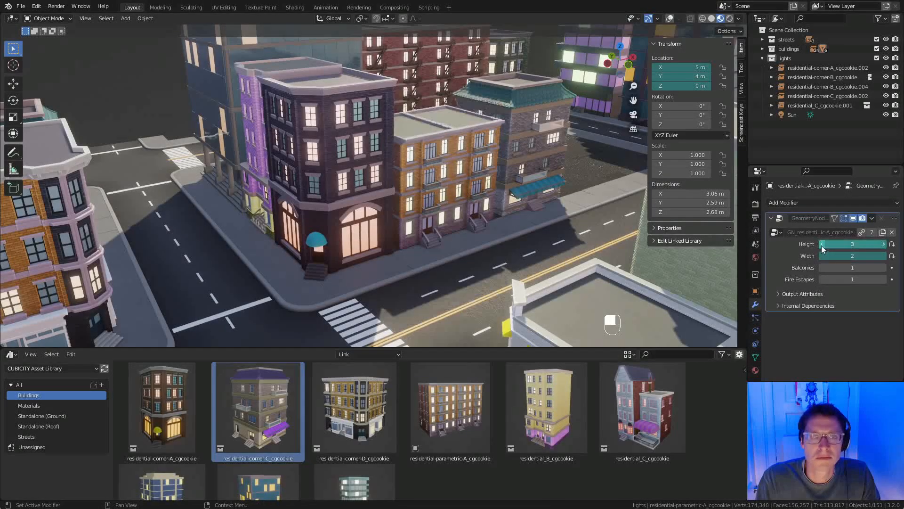
key("KP_Decimal")
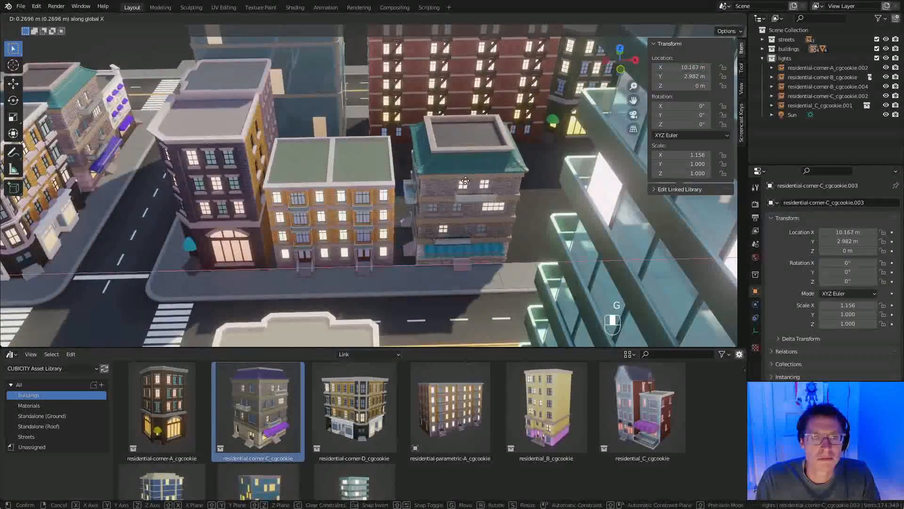
middle_click_drag(504, 165, 541, 182)
Duplicate the orange parametric apartments along X to the far side of the teal-roofed corner building, at X 11.21 m.
left_click(391, 193)
scroll(475, 198, "up", 4)
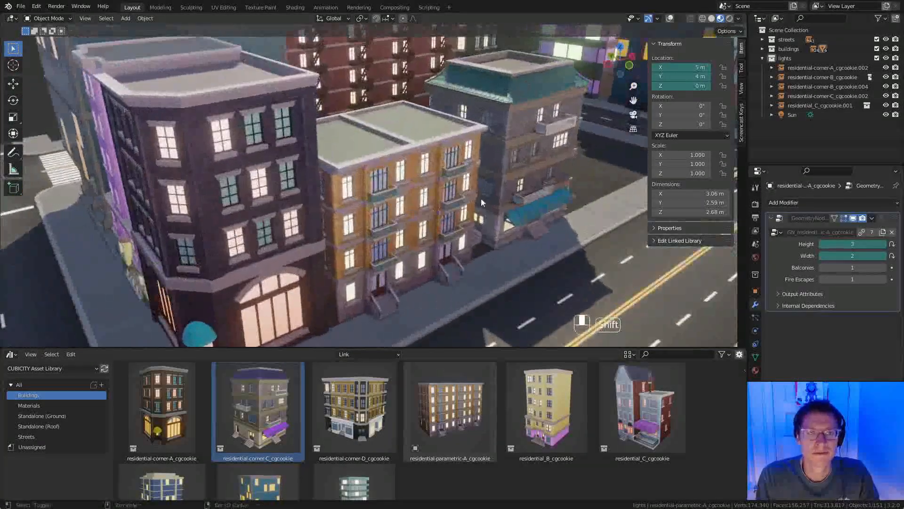
middle_click_drag(482, 198, 471, 207)
key("shift+d")
middle_click(476, 203)
left_click(544, 153)
Set the duplicated magenta apartment building's Height to 5, Width to 1 and Balconies to 0.
middle_click_drag(544, 153, 426, 155, "shift")
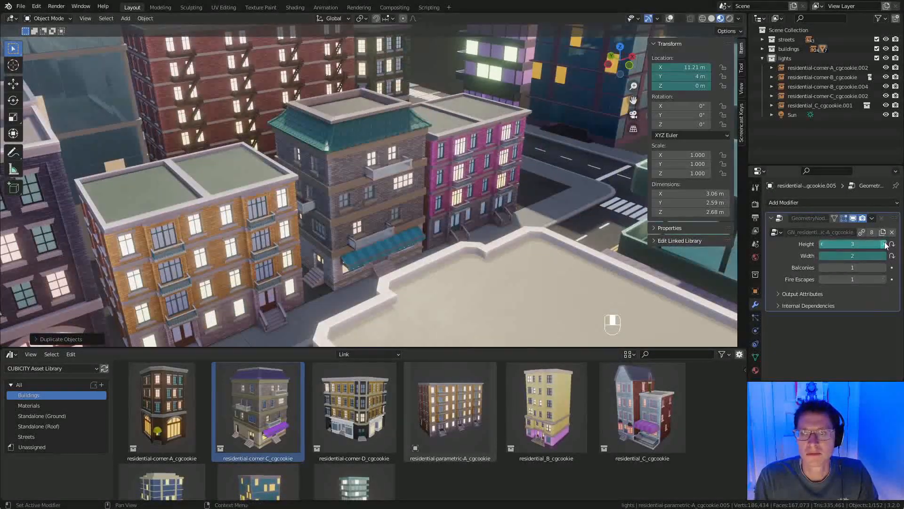
left_click(824, 269)
middle_click_drag(631, 235, 438, 236)
Move the narrow magenta apartment building snug beside the teal-roofed building, at X 11.178 m, Y 3.886 m.
middle_click_drag(438, 235, 490, 146, "shift")
scroll(443, 202, "up", 3)
key("g")
middle_click(446, 206, "shift")
left_click(439, 208)
scroll(439, 209, "down", 4)
middle_click_drag(490, 146, 496, 186, "shift")
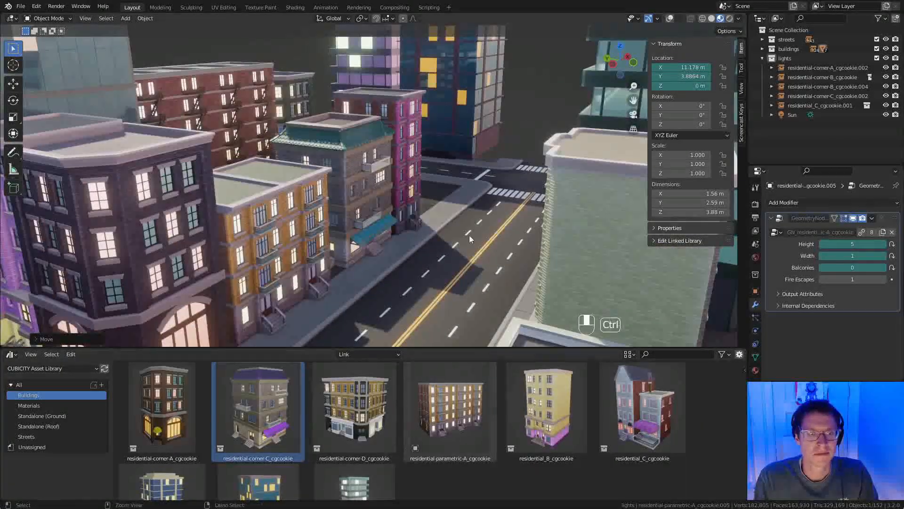
Duplicate the residential_C building, rotated to 360° about Z, and place it beside the magenta apartment building.
scroll(493, 191, "down", 4)
scroll(437, 237, "down", 2)
mouse_move(423, 261)
middle_mouse_down("shift")
mouse_move(437, 236)
mouse_move(440, 262)
middle_mouse_up("shift")
left_click(440, 262)
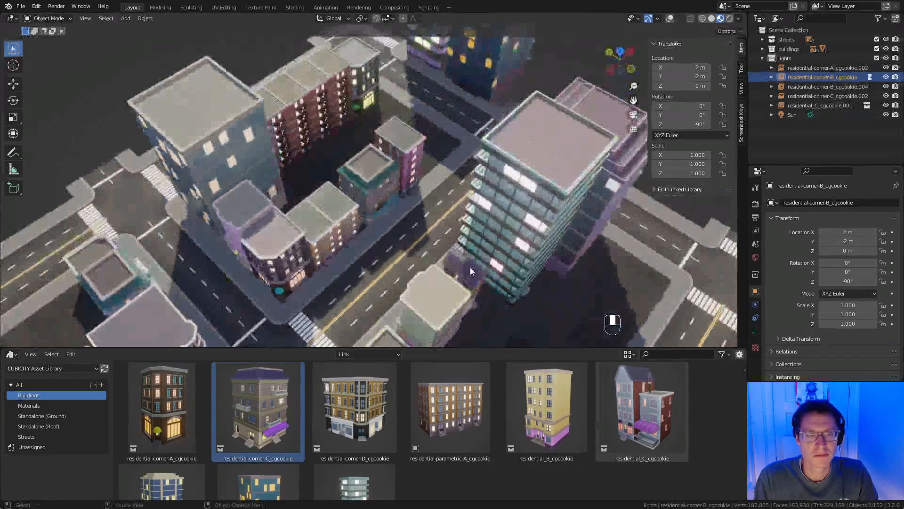
key("shift+d")
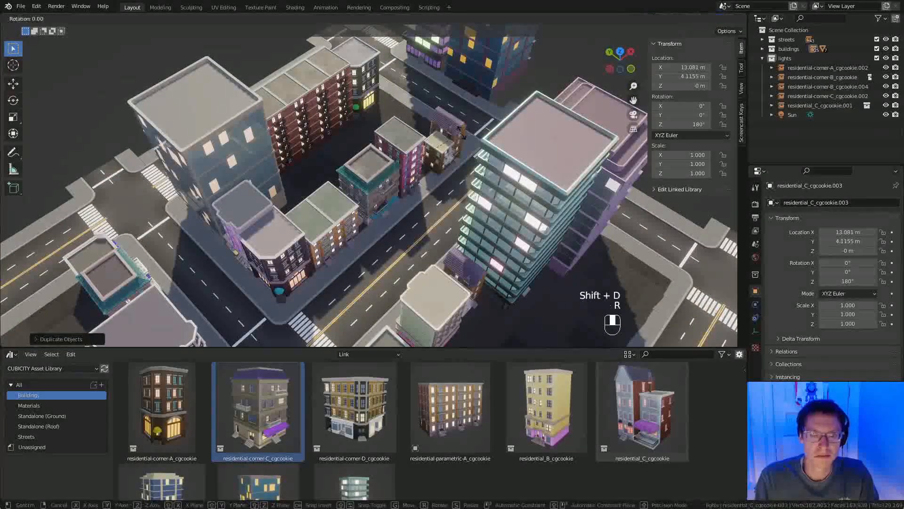
middle_click_drag(404, 117, 426, 236, "ctrl")
key("g")
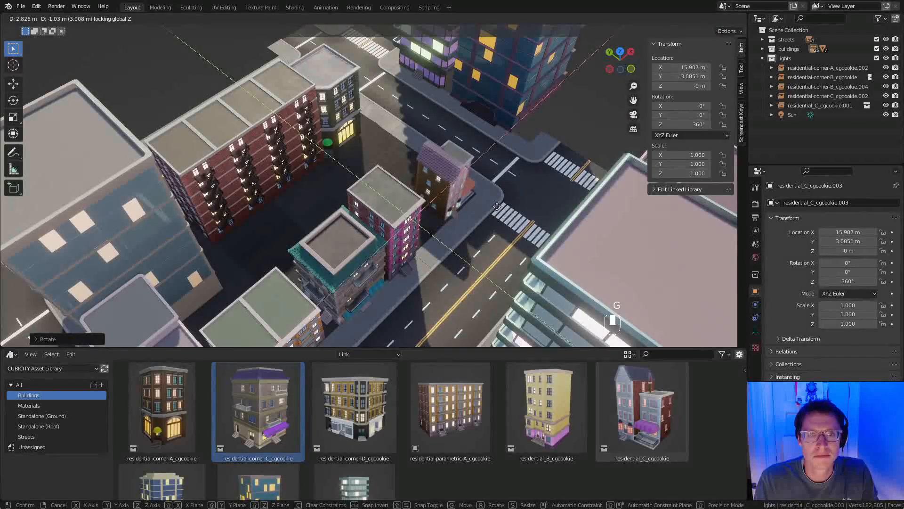
left_click(489, 212)
Fine-tune the duplicated residential_C building's position against the magenta apartments and align it with the street edge along Y.
middle_click_drag(490, 212, 415, 240)
middle_click_drag(415, 240, 381, 197, "shift")
key("g")
key("shift+z")
middle_click_drag(382, 198, 377, 229, "ctrl")
left_click(344, 219)
middle_click_drag(377, 228, 377, 193, "ctrl")
mouse_move(377, 194)
middle_mouse_down("shift")
mouse_move(381, 175)
mouse_move(386, 205)
middle_mouse_up("shift")
key("g")
key("y")
left_click(394, 228)
Duplicate the residential_B building near the residential_C house and rotate it 90° about Z, to 0°.
middle_click_drag(212, 321, 264, 292)
middle_click_drag(263, 292, 320, 310, "ctrl")
left_click(550, 416)
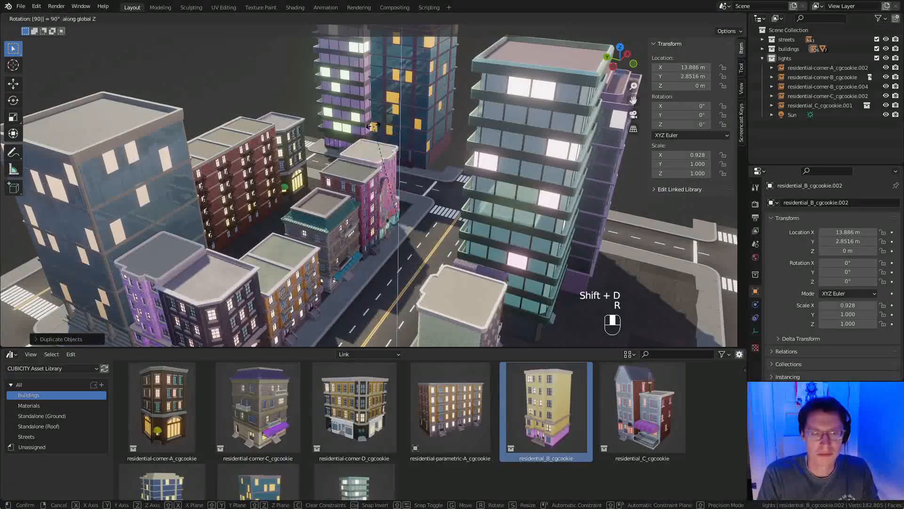
key("Return")
key("KP_Decimal")
Move the pink residential_B building in the ground plane to the block corner next to the residential_C house, around X 16 m.
middle_click_drag(532, 189, 410, 245)
key("g")
key("shift+z")
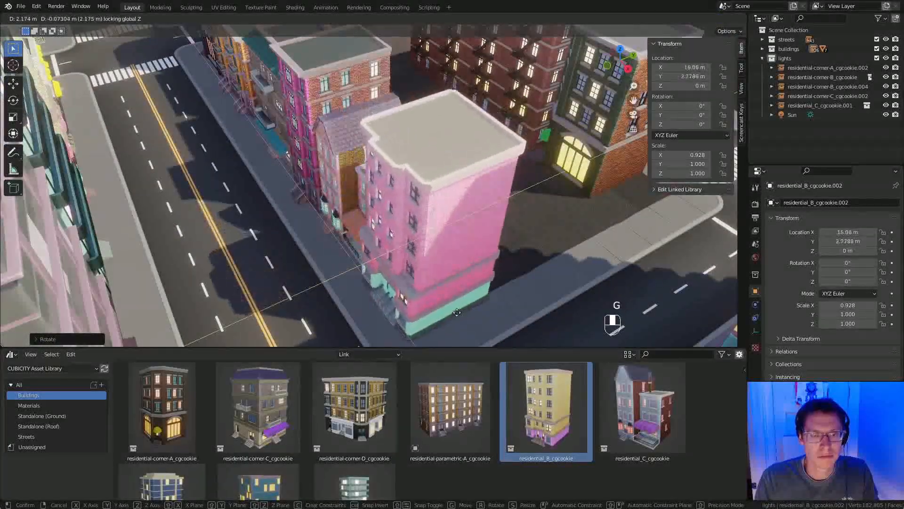
left_click(452, 319)
middle_click_drag(451, 319, 374, 175, "shift")
left_click(475, 229)
Rotate the green residential-corner-A building to 180° about Z and move it to the block corner at X 16 m, Y 11 m.
scroll(405, 195, "down", 4)
left_click(374, 173)
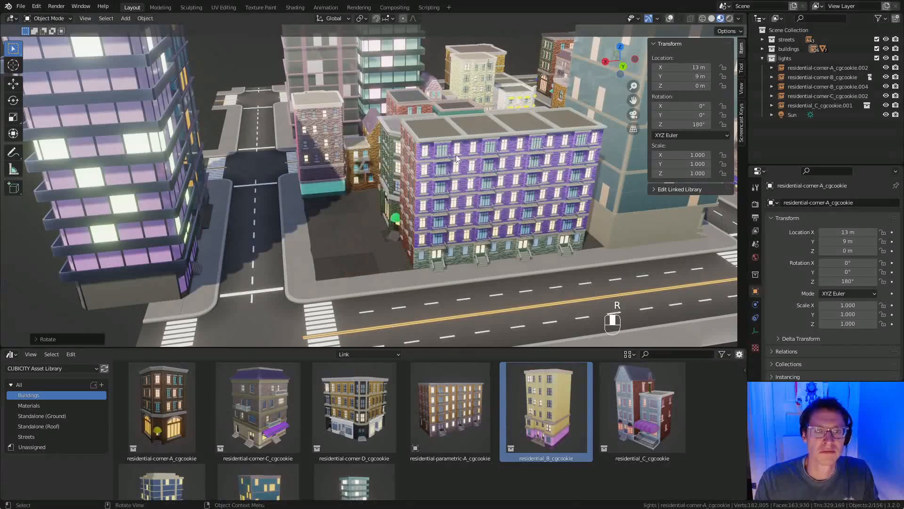
key("shift+z")
left_click(382, 185, "ctrl")
scroll(438, 205, "up", 3)
middle_click_drag(450, 209, 447, 228)
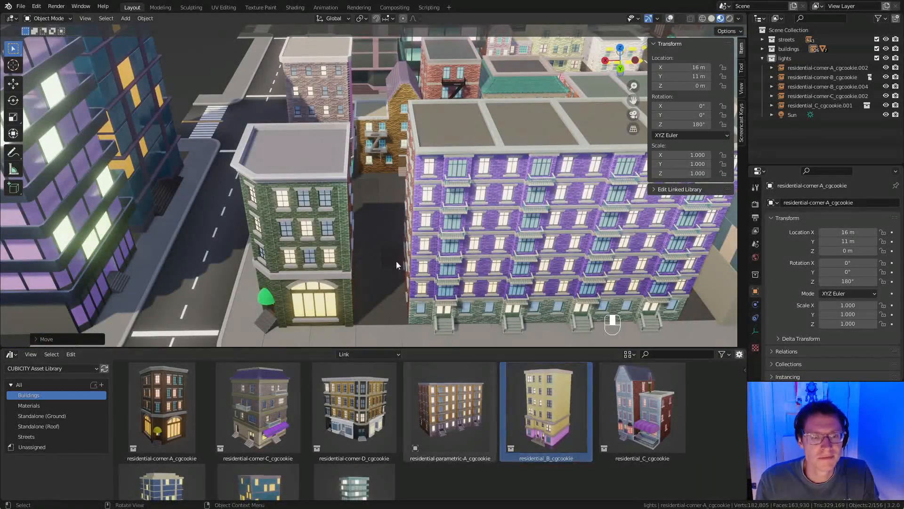
Duplicate the teal-roofed residential-corner-C building toward the block's open side and rotate the copy to 90° about Z.
middle_click_drag(310, 178, 329, 155)
left_click(445, 106)
middle_click_drag(406, 186, 439, 310)
scroll(430, 178, "up", 2)
middle_click_drag(281, 388, 284, 369)
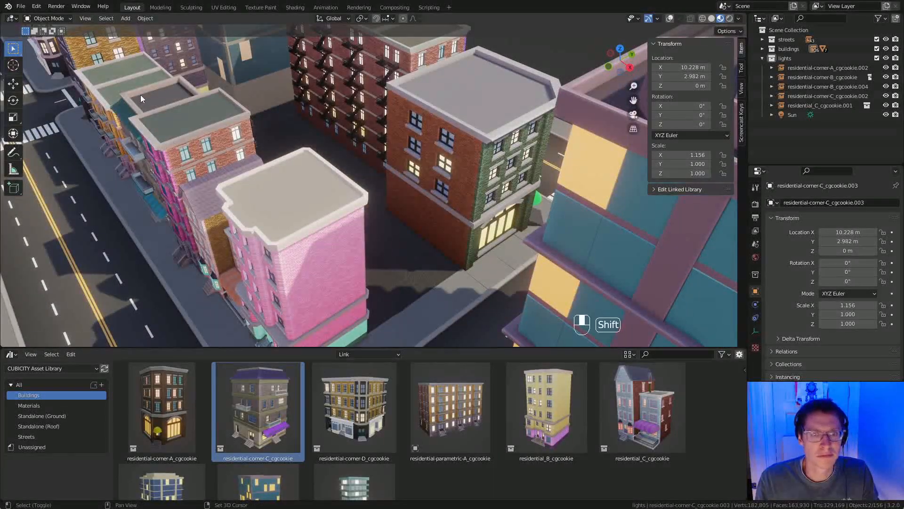
key("shift+d")
type("rz180")
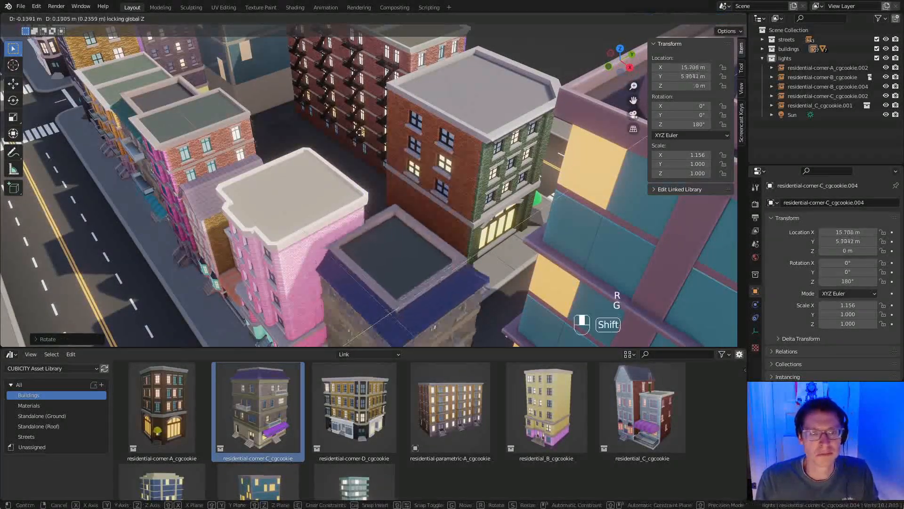
type("90-")
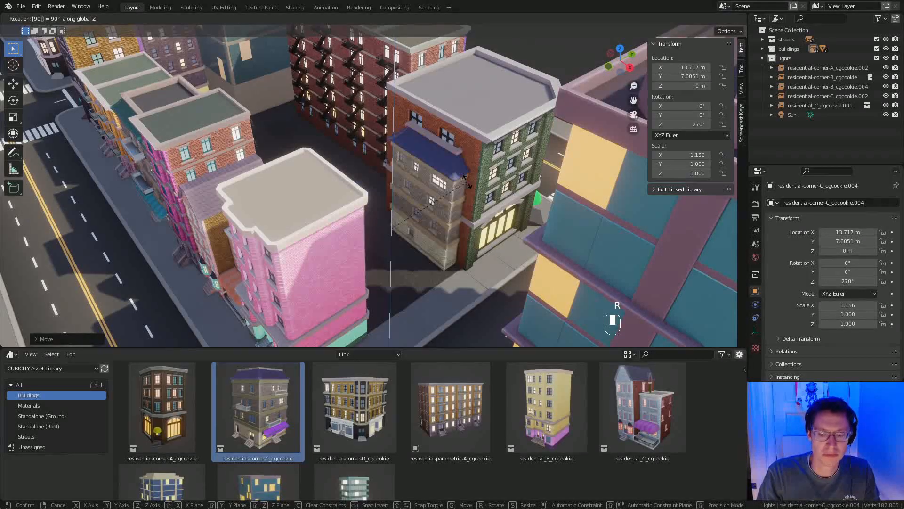
key("Return")
Position the blue-roofed residential-corner-C copy in the gap between the pink residential_B and green residential-corner-A buildings.
key("g")
left_click(414, 277, "ctrl")
left_click(429, 258)
middle_click_drag(430, 258, 432, 174)
scroll(383, 208, "up", 4)
key("g")
left_click(390, 202)
Move the blue-roofed residential-corner-C copy to the neighbouring block by the white corner building, at about X -4.34 m, Y 9.98 m.
scroll(368, 198, "up", 5)
middle_click_drag(368, 198, 565, 204)
scroll(515, 179, "down", 4)
scroll(499, 175, "up", 3)
scroll(449, 169, "down", 5)
scroll(482, 157, "up", 3)
key("g")
key("shift+z")
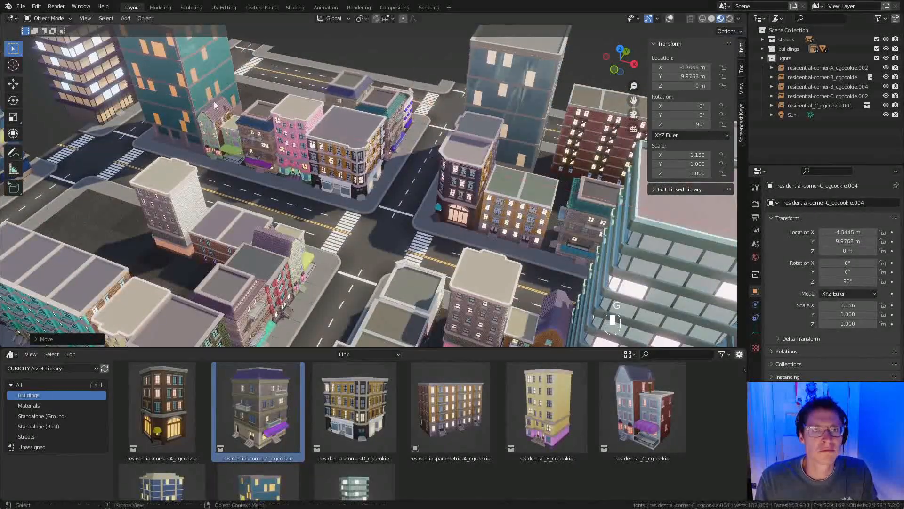
key("KP_Decimal")
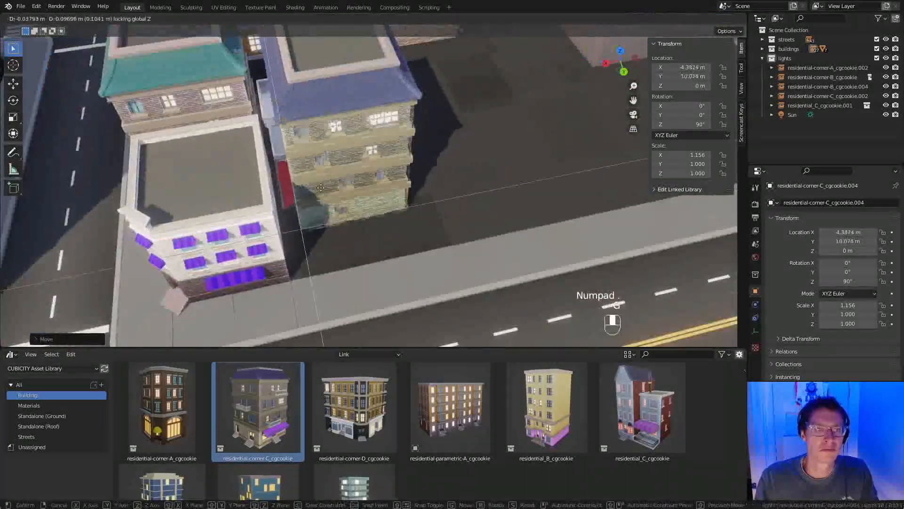
Shift the blue-roofed corner building to X -4.778 m, Y 10.749 m and rotate it to 180° about Z.
left_click(345, 210)
type("rz")
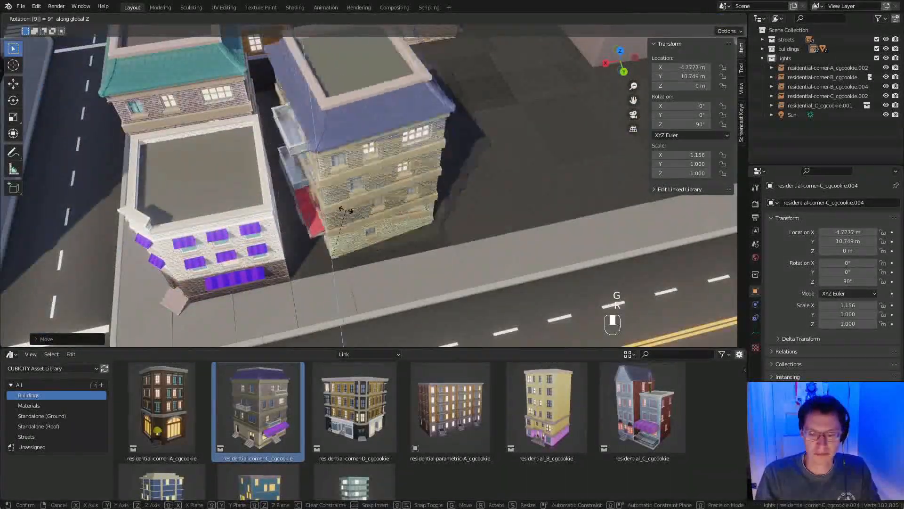
type("90")
key("Return")
Move the blue-roofed corner building along the neighbouring block's back street to X -7 m, Y 11.043 m.
key("g")
key("shift+z")
left_click(417, 215, "ctrl")
key("g")
key("y")
left_click(413, 227)
scroll(472, 217, "down", 5)
middle_click_drag(472, 217, 492, 156)
scroll(476, 166, "up", 3)
key("x")
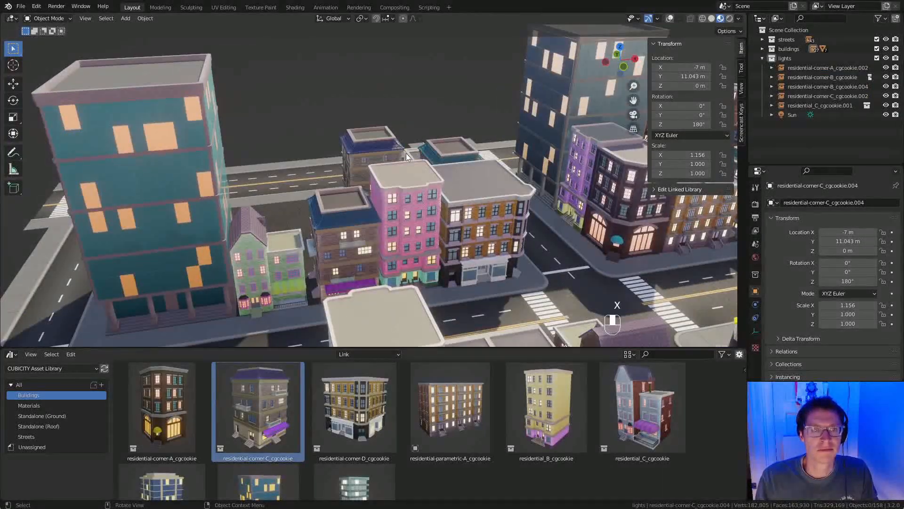
Move the blue-roofed residential-corner-C building in the ground plane back to the block with the teal-roofed one.
scroll(424, 170, "down", 4)
middle_click_drag(532, 207, 395, 207, "shift")
scroll(394, 208, "up", 1)
key("g")
key("shift+z")
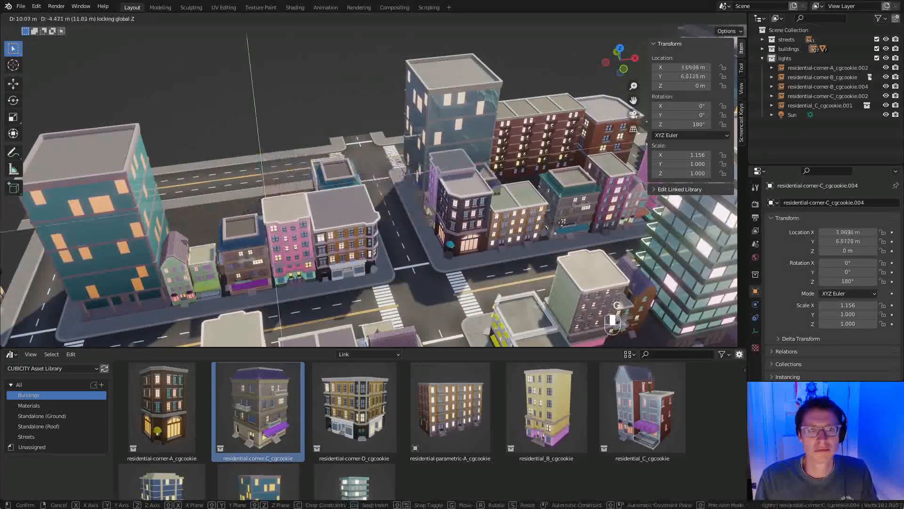
left_click(577, 198)
middle_click_drag(576, 199, 429, 211, "shift")
Delete the teal-roofed residential-corner-C building between the orange and magenta apartments.
left_click(428, 210)
key("x")
left_click(428, 211)
Rotate the blue-roofed corner building 180° about Z, to 360°, and snap it into the vacated spot at X 10 m, Y 3 m.
left_click(429, 211)
type("rz180")
key("Return")
key("g")
middle_click(431, 211, "shift")
left_click(473, 214, "ctrl")
Nudge the blue-roofed corner building along X against the magenta apartments, to about X 10.33 m.
key("KP_Decimal")
key("g")
middle_click(440, 218)
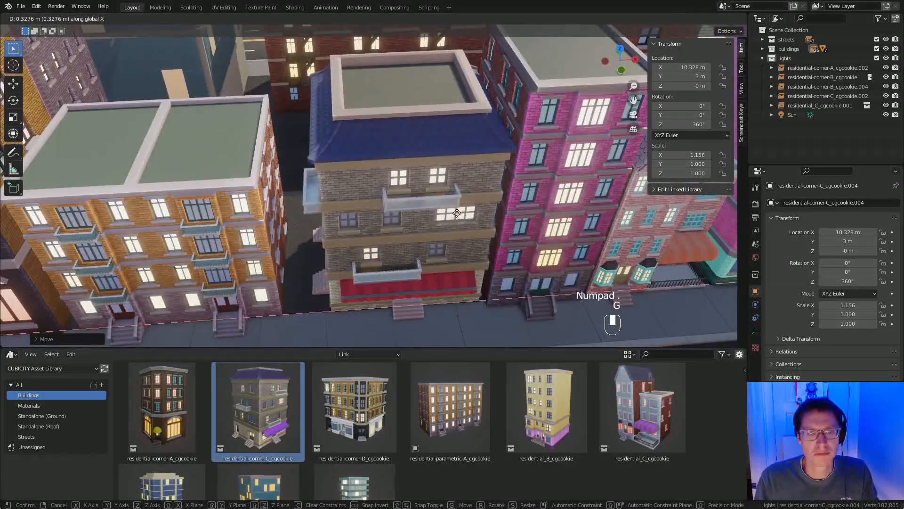
left_click(453, 214)
key("a")
key("a")
scroll(424, 214, "down", 4)
middle_click_drag(341, 224, 363, 221)
middle_click_drag(363, 221, 448, 244, "shift")
Duplicate the four-wide parametric apartments along X to the neighbouring block beside the white corner building, at X -4.886 m, Y 10 m.
middle_click_drag(556, 161, 476, 185, "shift")
left_click(512, 163)
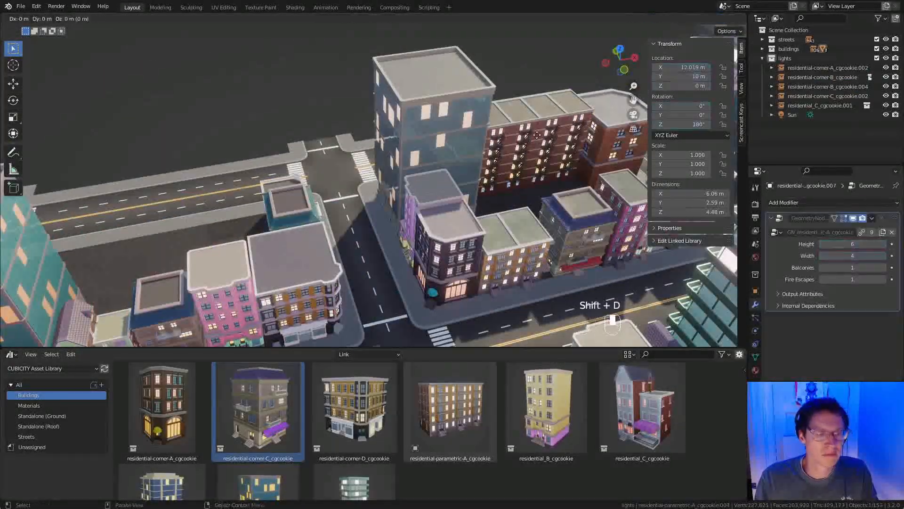
key("shift+d")
middle_click(405, 177)
left_click(273, 196)
middle_click_drag(273, 196, 391, 207)
middle_click_drag(393, 254, 398, 219, "ctrl")
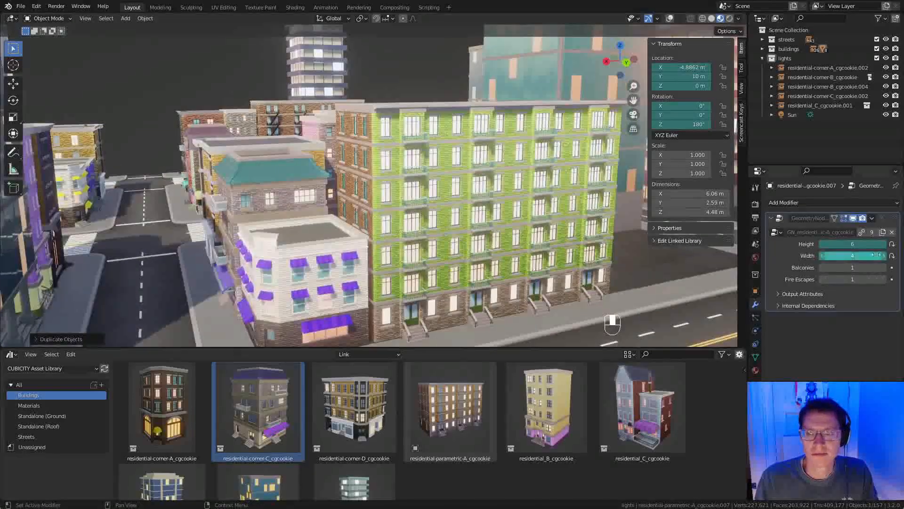
Set the lime-green parametric apartments to height 7 and width 5, and shift them beside the white corner building.
left_click(885, 244)
left_click(884, 256)
middle_click_drag(400, 169, 434, 188)
key("g")
middle_click(396, 165)
left_click(371, 156)
Fine-tune the widened apartments along X against the white corner building, to about X -5.26 m.
middle_click_drag(372, 158, 542, 151)
key("g")
middle_click(518, 283)
left_click(551, 311)
middle_click_drag(553, 321, 568, 245, "shift")
key("g")
middle_click(501, 272)
left_click(501, 271)
key("g")
middle_click(503, 272)
left_click(513, 274)
scroll(349, 210, "down", 6)
scroll(568, 245, "up", 1)
key("g")
middle_click(554, 238)
left_click(494, 226)
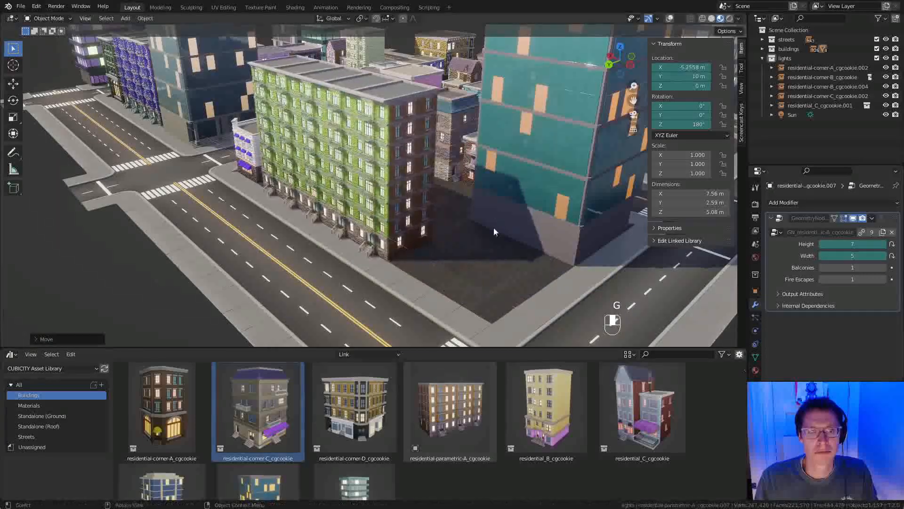
Duplicate the border skyscraper-A, rotate the copy by 90° and move it on the ground plane to the open corner beside the lime-green apartments.
scroll(492, 227, "down", 1)
scroll(245, 406, "down", 3)
left_click_drag(183, 444, 446, 239)
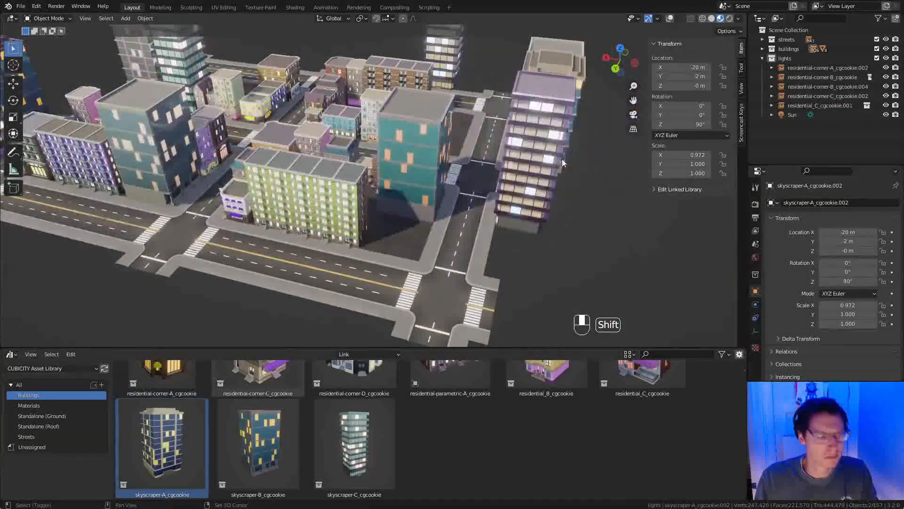
key("shift+d")
type("r90")
key("Return")
key("g")
key("shift+z")
left_click(488, 217)
mouse_move(488, 217)
middle_mouse_down("ctrl")
mouse_move(526, 215)
mouse_move(490, 213)
middle_mouse_up("ctrl")
Duplicate the rotated skyscraper outward from the block and repeat the duplication for a second evenly spaced copy.
key("shift+d")
left_click(600, 215)
key("shift+r")
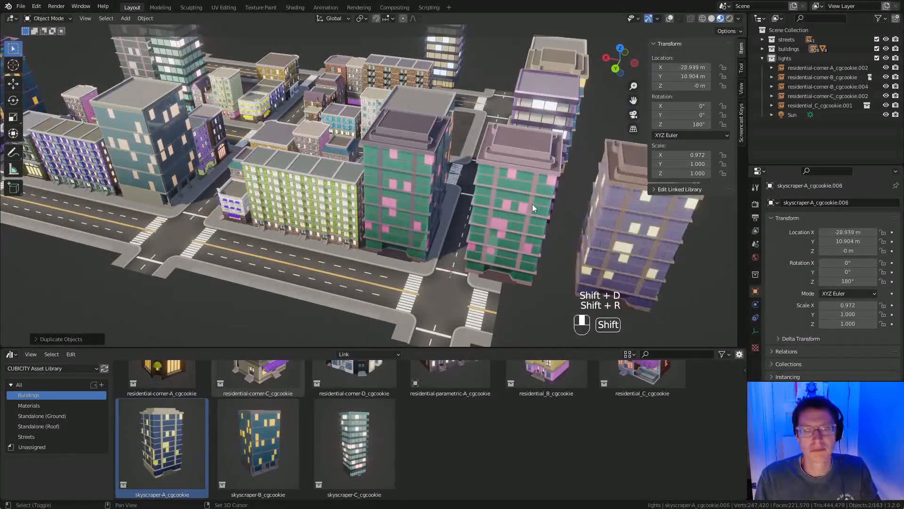
Delete the two green skyscraper copies and move the purple one into the block's empty corner beside the teal skyscraper.
left_click(533, 205)
left_click(417, 176, "shift")
key("x")
left_click(590, 200)
key("g")
middle_click_drag(584, 198, 551, 191)
left_click(411, 180)
key("g")
middle_click_drag(411, 180, 504, 187)
left_click(390, 179)
Scale and nudge the purple skyscraper to fit the corner lot between the teal skyscraper and the apartments.
key("s")
middle_click(485, 171)
right_click(480, 172)
key("s")
middle_click(505, 188)
left_click(506, 191)
key("g")
left_click(522, 185)
key("g")
left_click(522, 195, "ctrl")
key("s")
middle_click(519, 202)
left_click(524, 197)
middle_click_drag(513, 192, 462, 172)
key("s")
middle_click(460, 163)
left_click(450, 170)
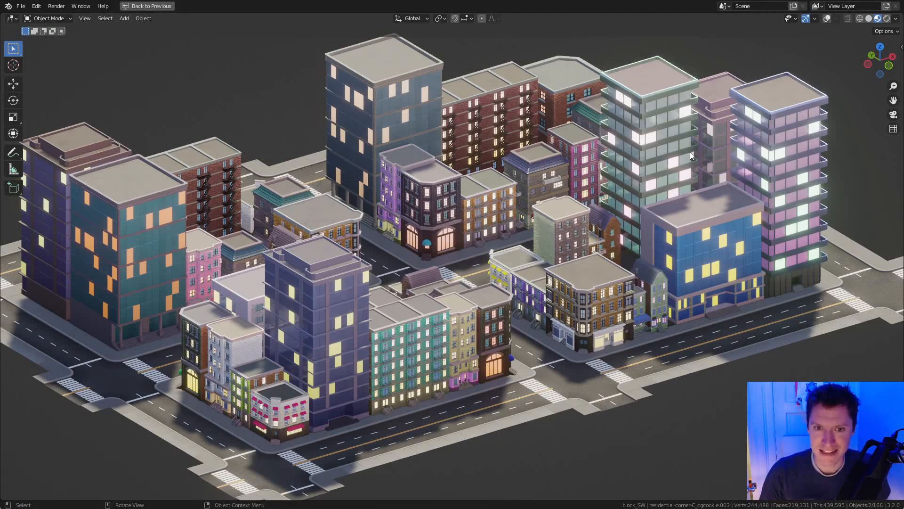
Examine the four filled city blocks from several angles and from directly above, toggling the block_NE collection's visibility.
mouse_move(662, 179)
middle_mouse_down()
mouse_move(560, 183)
mouse_move(648, 172)
middle_mouse_up()
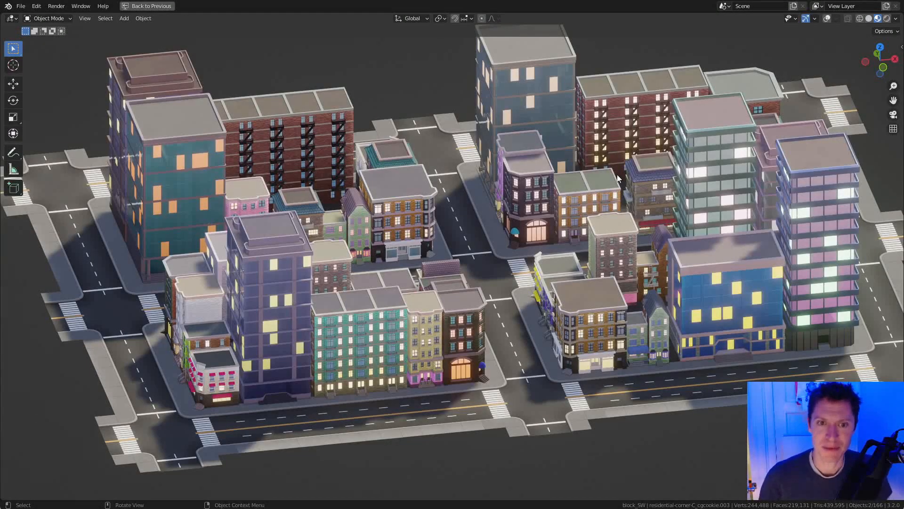
middle_click_drag(623, 206, 649, 210)
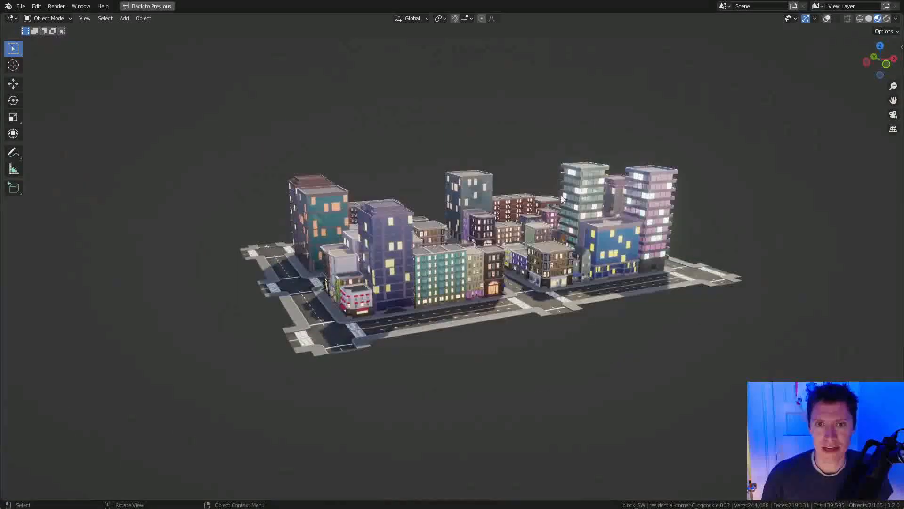
middle_click_drag(610, 205, 601, 234)
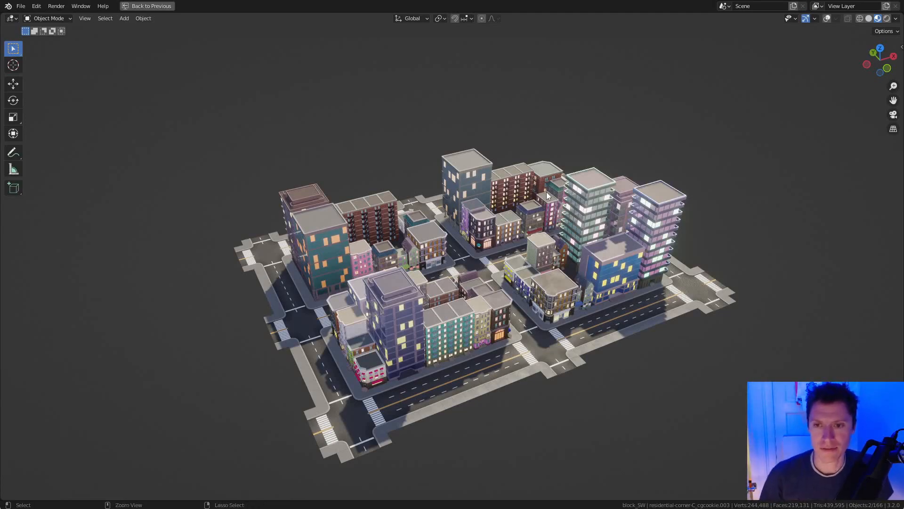
key("ctrl+space")
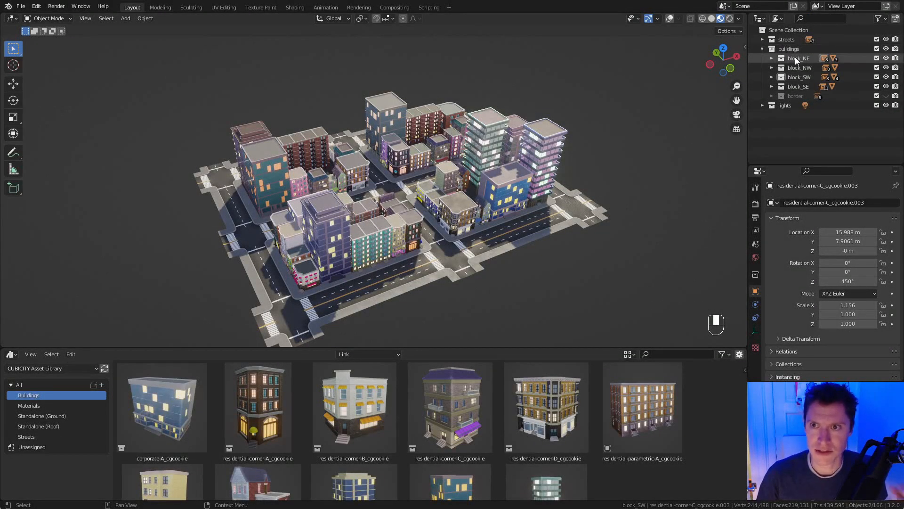
scroll(506, 152, "up", 2)
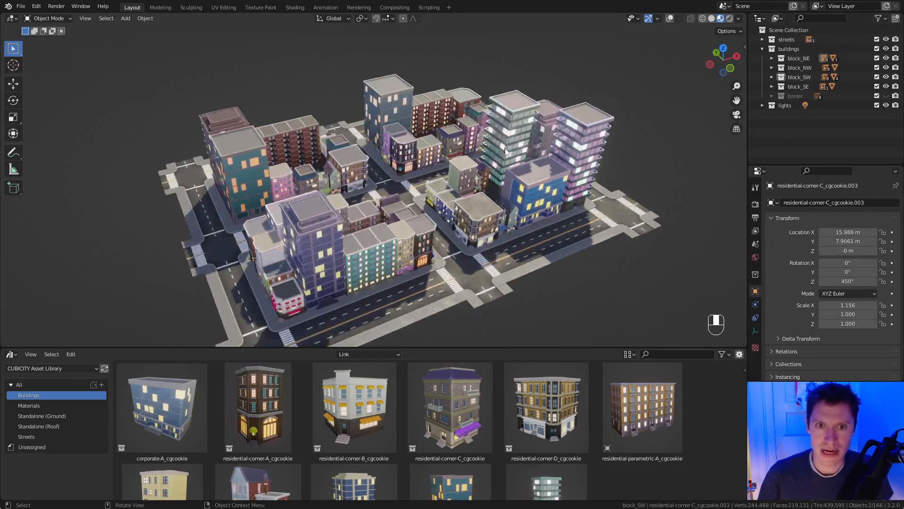
left_click(886, 59)
left_click(887, 59)
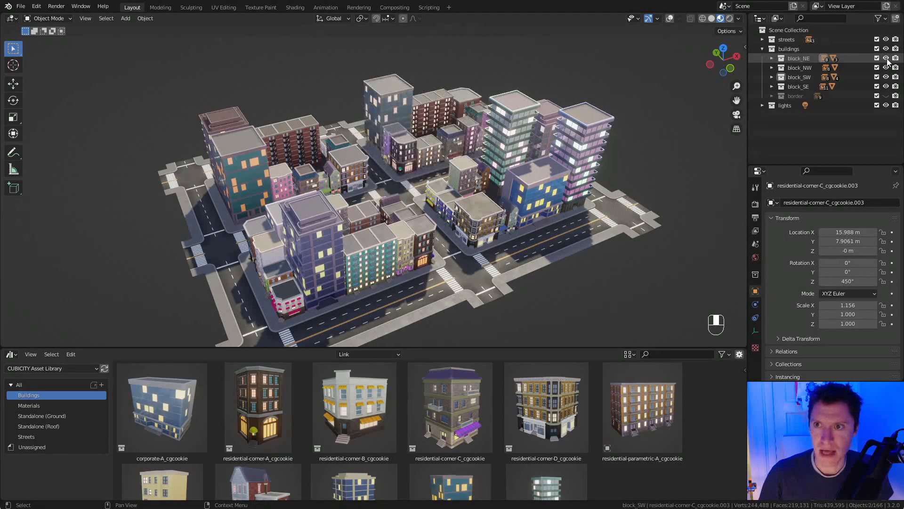
key("KP_7")
middle_click_drag(424, 213, 379, 224, "ctrl")
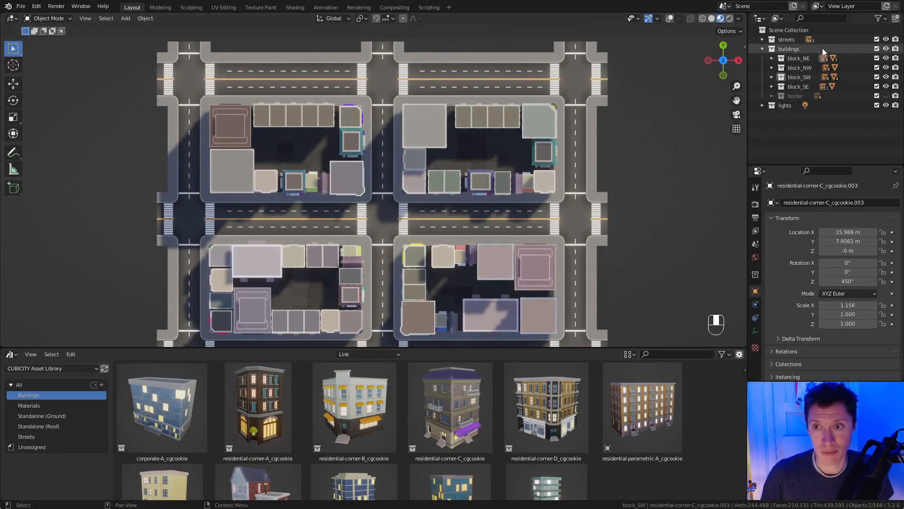
Hide the four block collections to inspect the border skyscrapers alone, and show the blocks again for a street-level view.
left_click(887, 59)
left_click(887, 67)
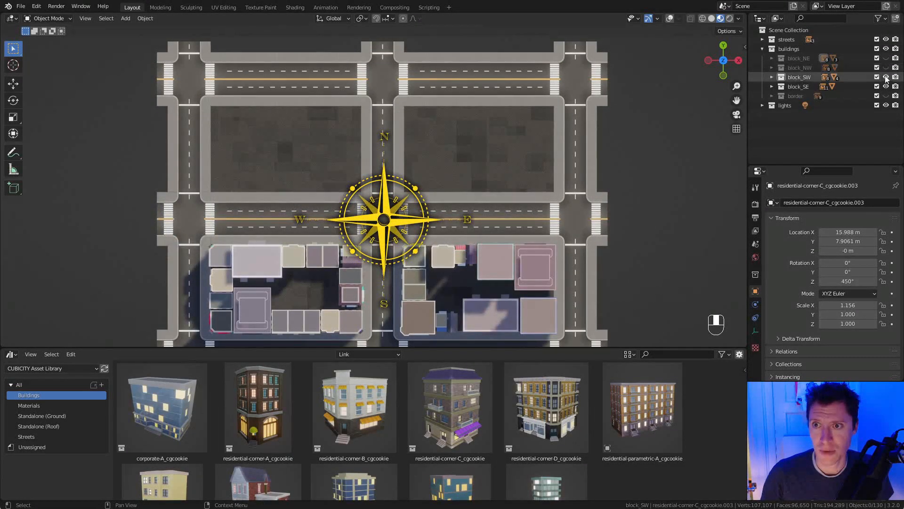
left_click(887, 77)
left_click(887, 86)
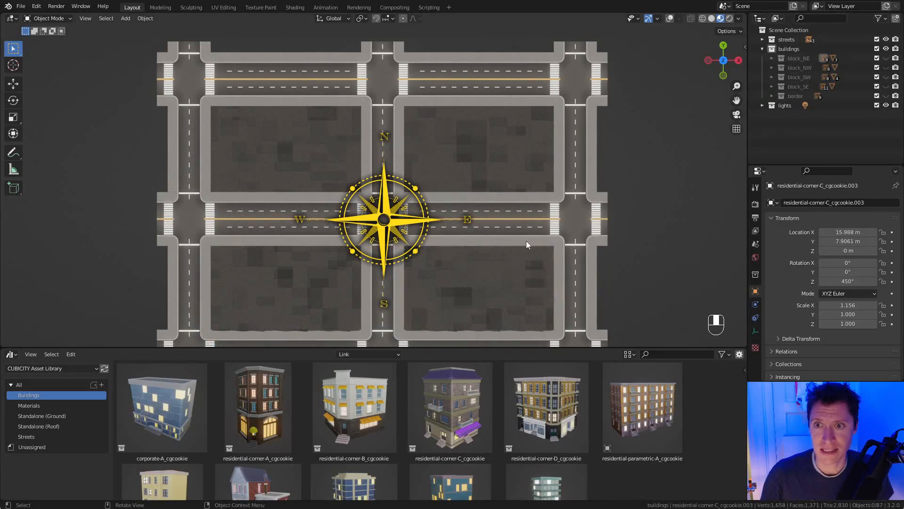
left_click(886, 96)
middle_click_drag(537, 198, 560, 150)
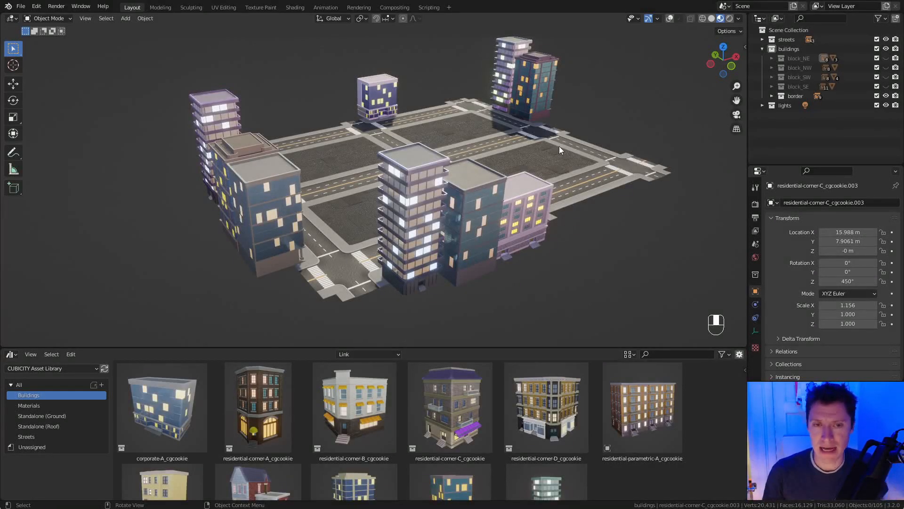
scroll(558, 146, "up", 3)
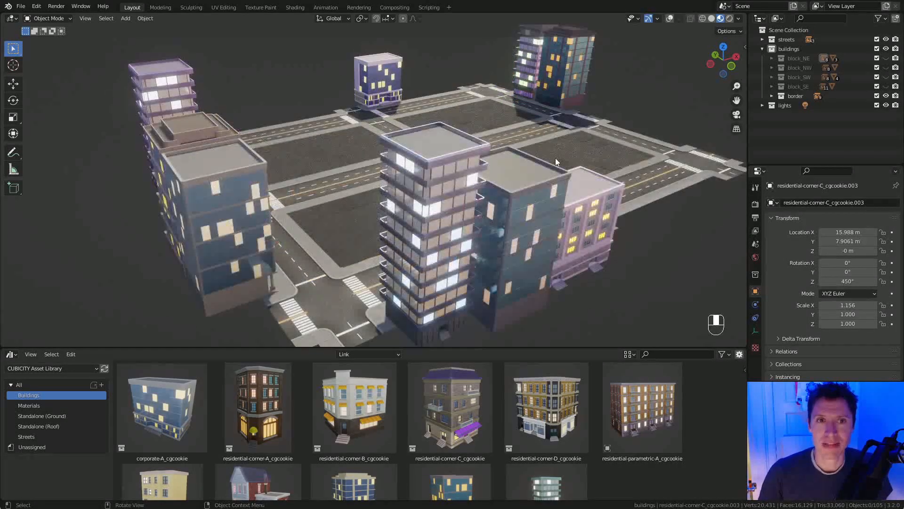
middle_click_drag(591, 136, 488, 165)
left_click_drag(888, 65, 889, 88)
middle_click_drag(422, 138, 476, 145, "ctrl")
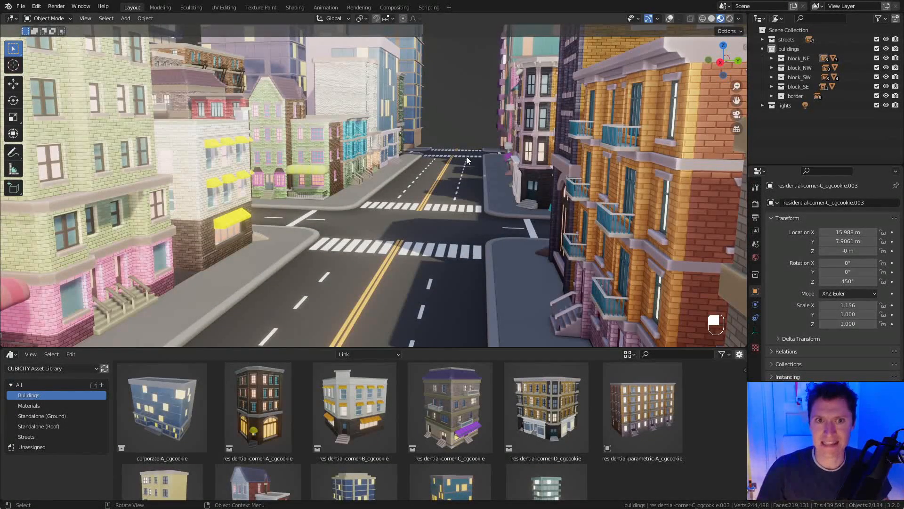
Duplicate the border's skyscraper-A along Y across the far end of the street, to about Y 2.45 m.
left_click(418, 78)
key("shift+d")
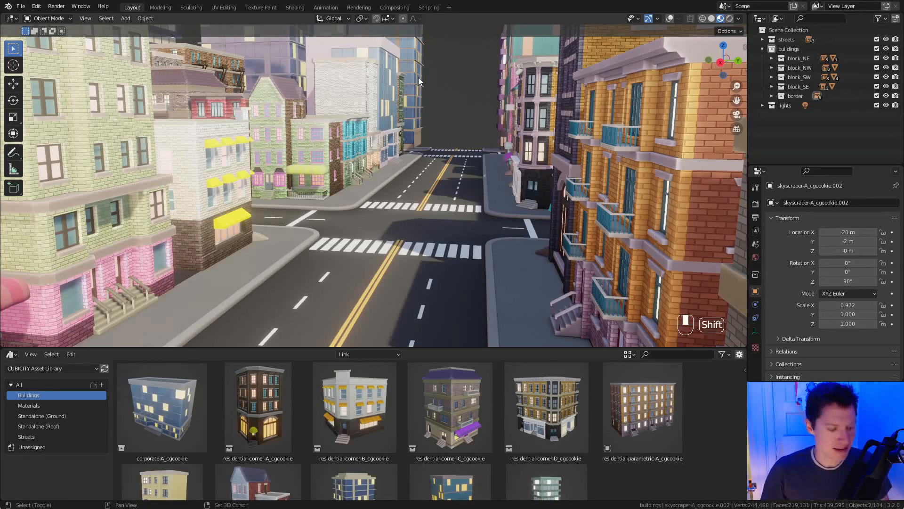
key("x")
key("y")
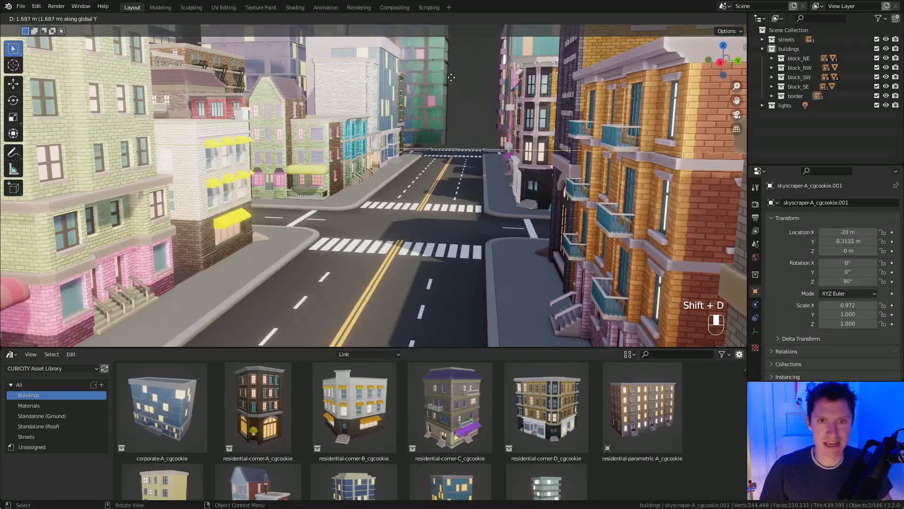
left_click(495, 77)
key("KP_Decimal")
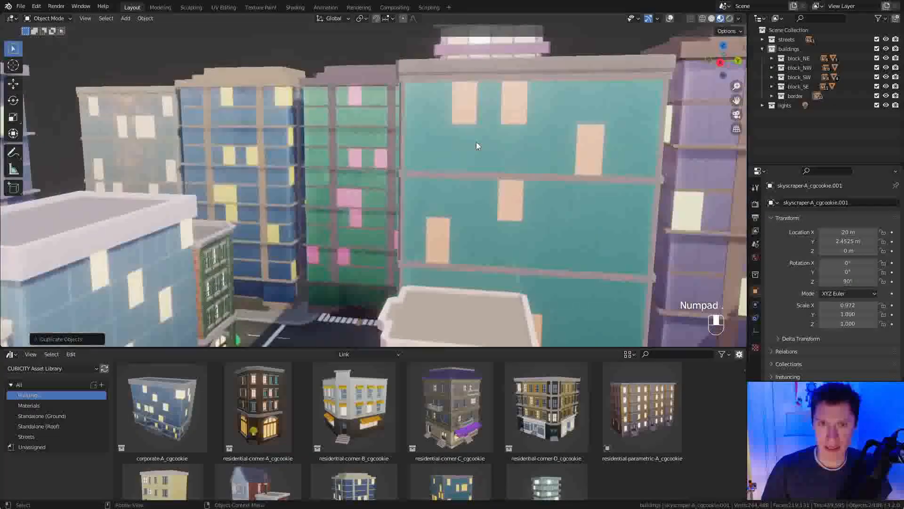
right_click(476, 142)
middle_click_drag(363, 180, 546, 208)
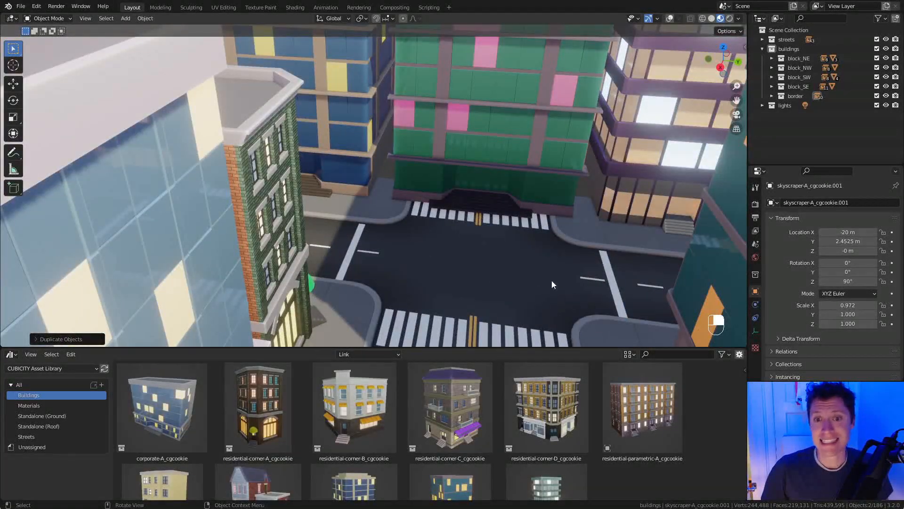
scroll(476, 262, "down", 3)
middle_click_drag(477, 262, 547, 179, "ctrl")
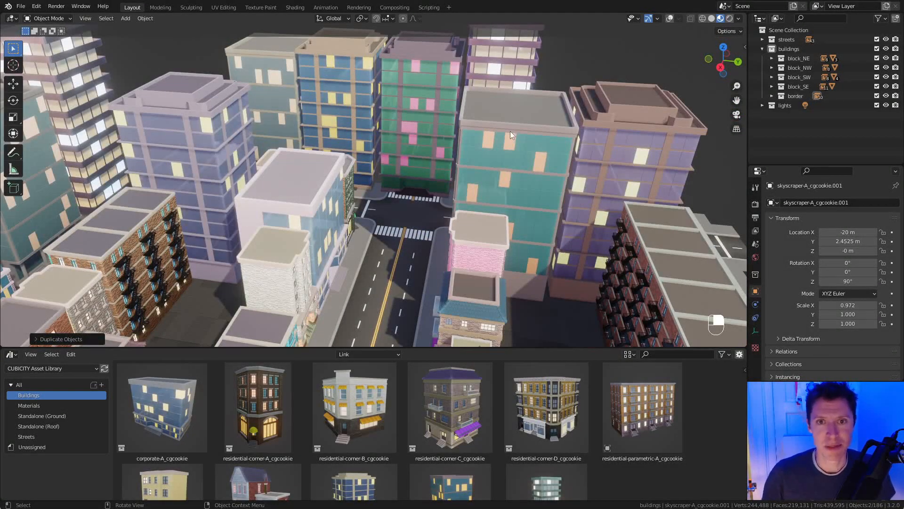
Delete the duplicate skyscraper closing off the street and hide the border collection.
key("x")
left_click(471, 118)
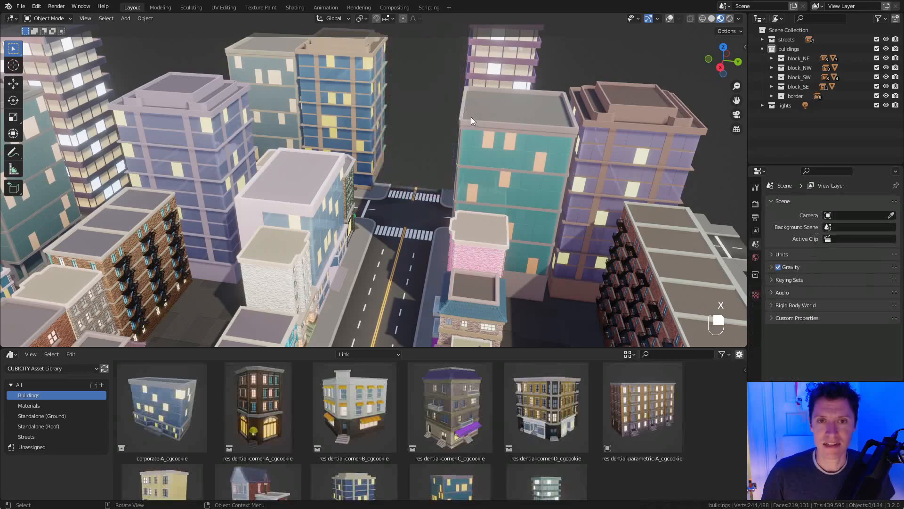
left_click(886, 96)
scroll(414, 149, "down", 5)
middle_click_drag(415, 148, 513, 154)
middle_click_drag(514, 153, 403, 151, "shift")
middle_click_drag(404, 152, 508, 154)
middle_click_drag(508, 154, 498, 141, "ctrl")
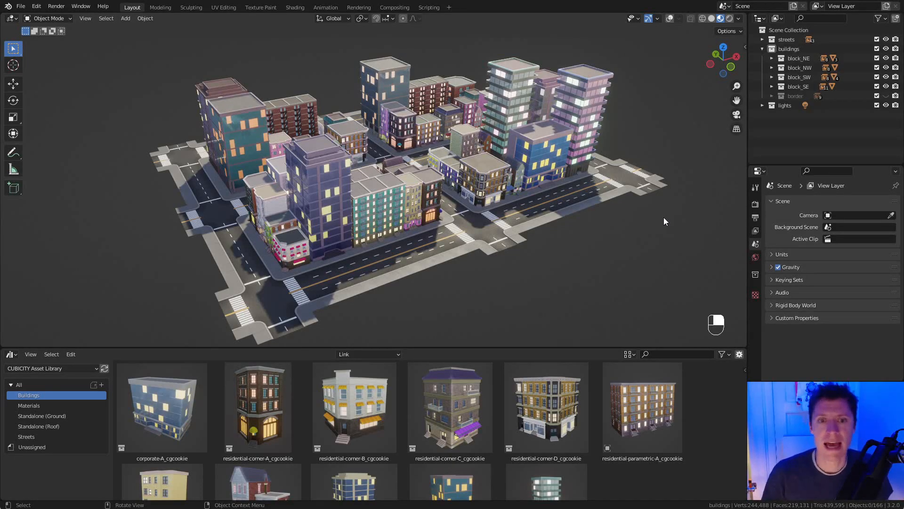
Examine the building layout and streets up close in a maximized view, starting with orthographic projection.
middle_click_drag(657, 215, 580, 182, "ctrl")
key("KP_5")
key("ctrl+space")
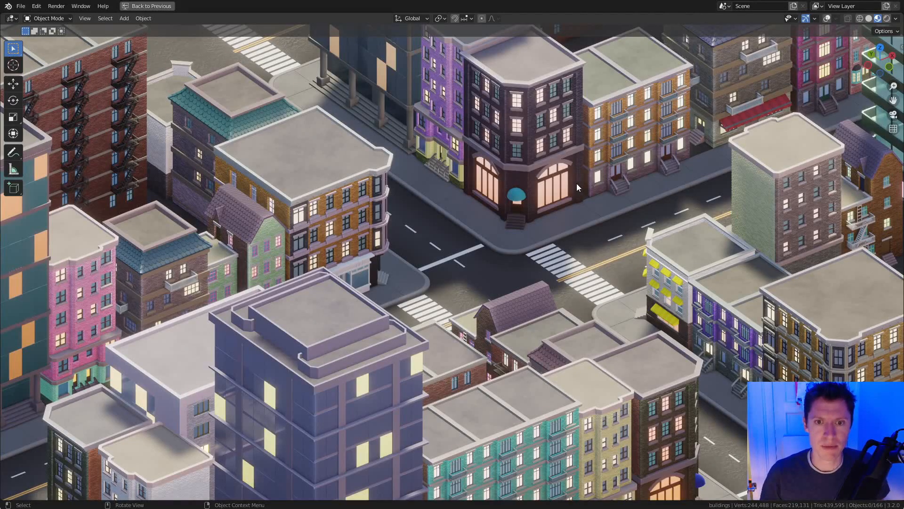
middle_click_drag(577, 183, 626, 250, "shift")
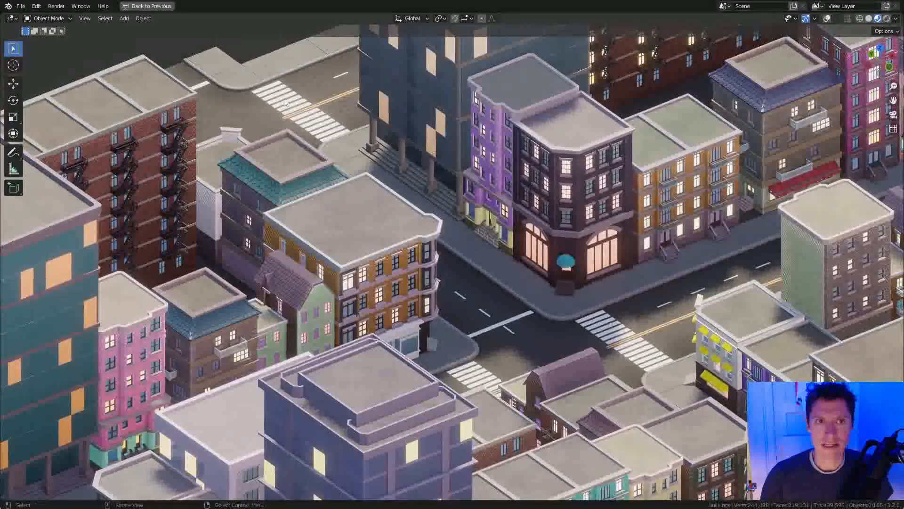
middle_click_drag(643, 211, 541, 157, "shift")
middle_click_drag(605, 199, 652, 192, "ctrl")
middle_click_drag(552, 233, 636, 188, "shift")
middle_click_drag(560, 207, 603, 205)
middle_click_drag(533, 231, 616, 186, "ctrl")
scroll(616, 190, "down", 6)
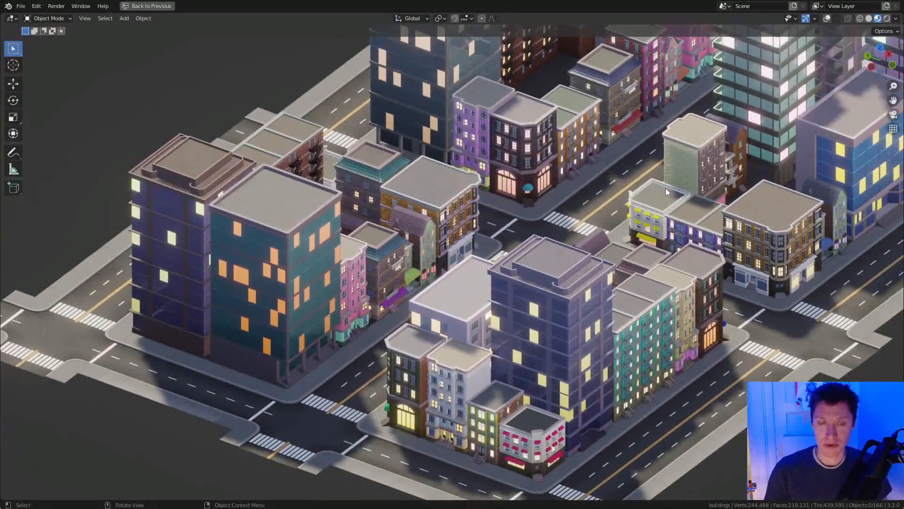
scroll(665, 188, "up", 3)
middle_click_drag(677, 177, 612, 211)
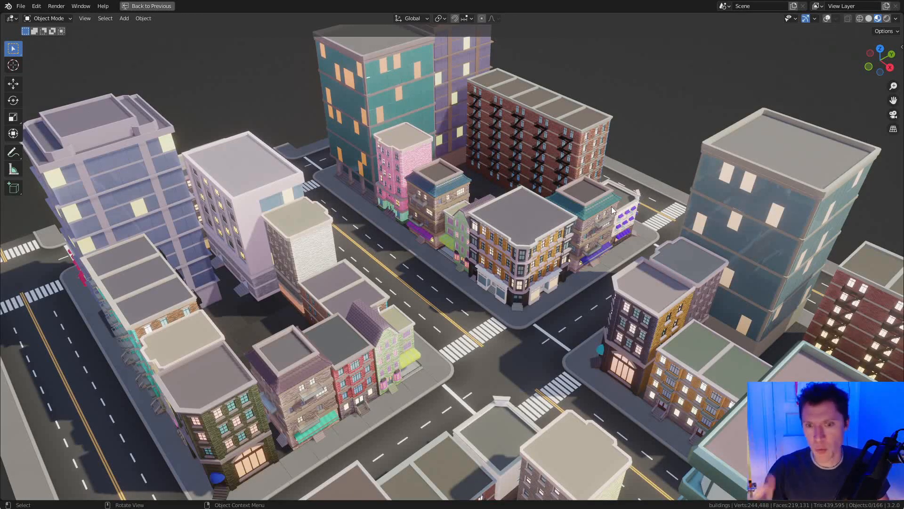
Restore the full layout, hide the block_NE, block_SW and block_SE collections, and frame the residential-corner-D building in block_NW.
key("ctrl+space")
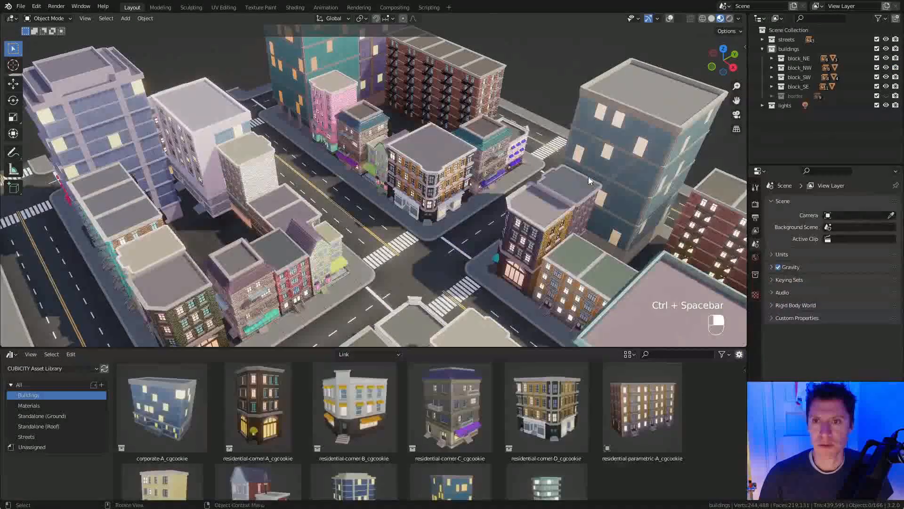
left_click(886, 58)
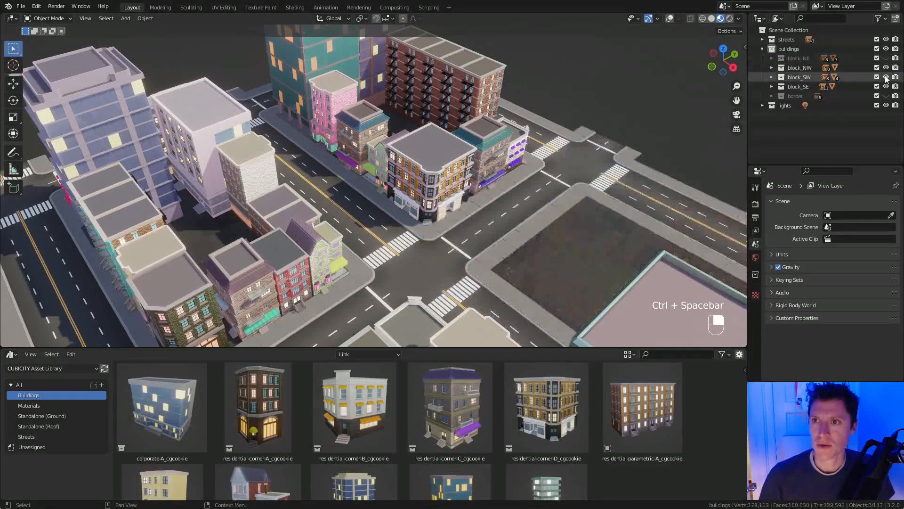
left_click(886, 77)
left_click(886, 87)
middle_click_drag(482, 234, 480, 215, "ctrl")
left_click(459, 195)
key("KP_Decimal")
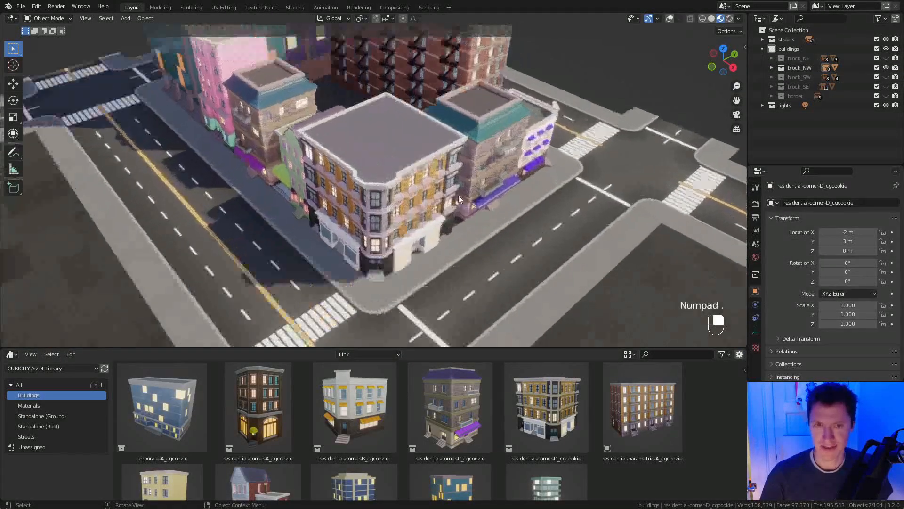
Add the lamp-post asset from Standalone (Ground) in front of the corner building and grid-snap it to X 0 m, Y 1 m, Z 1 m.
left_click(56, 416)
middle_click_drag(360, 256, 462, 226)
left_click_drag(467, 400, 377, 227)
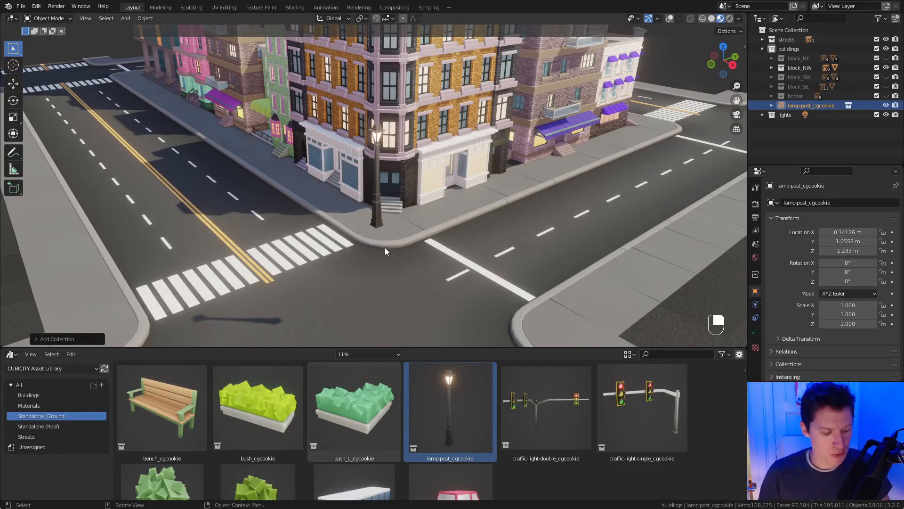
key("g")
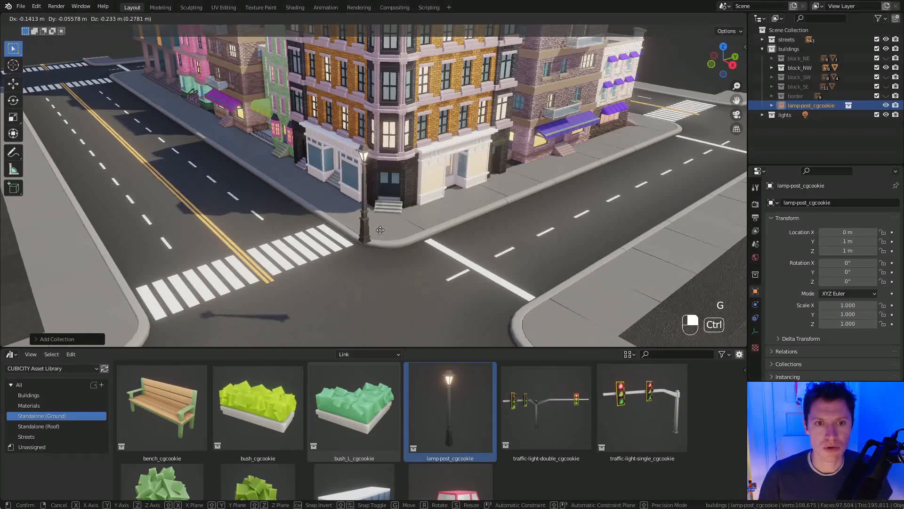
left_click(381, 200, "ctrl")
Switch snapping to faces and place the lamp post on the sidewalk by the crosswalk, at about X -2.31 m, Y 2.21 m.
left_click(389, 19)
left_click(370, 74)
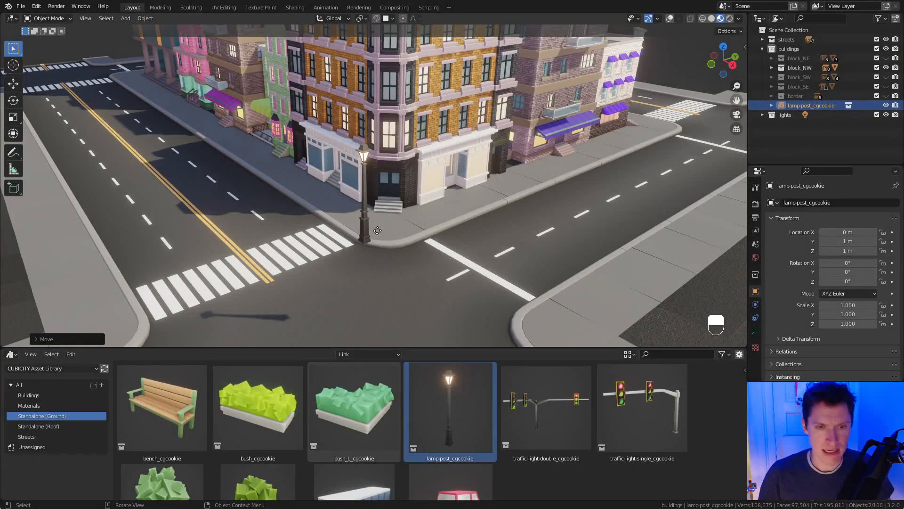
key("g")
left_click(358, 227, "ctrl")
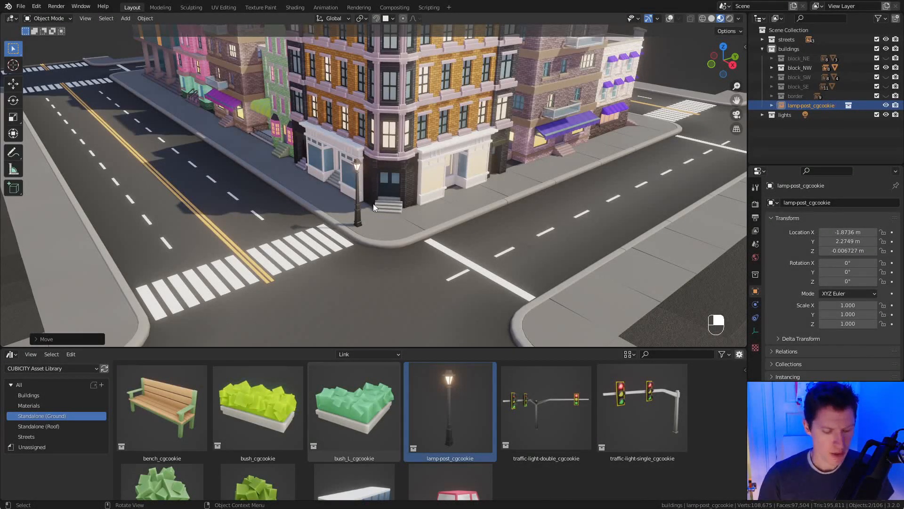
key("g")
left_click(338, 216, "ctrl")
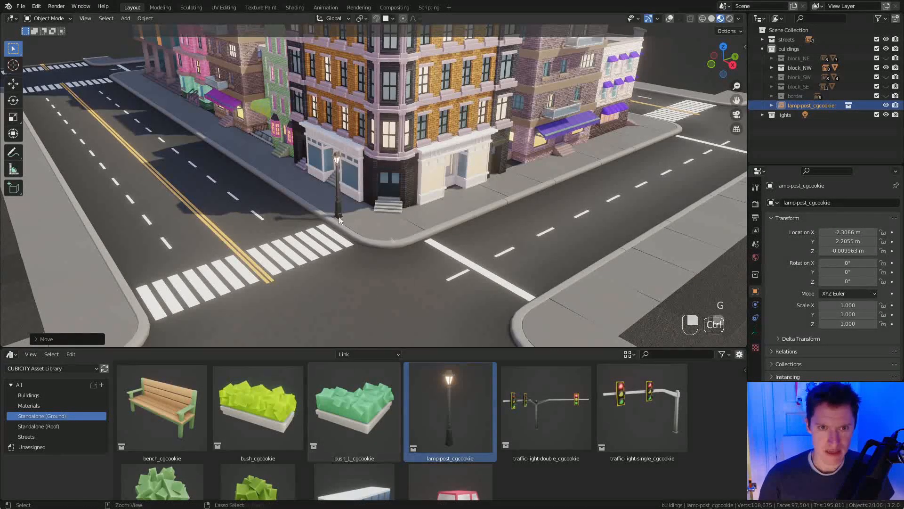
Add the traffic-light-double asset on the corner sidewalk at about X -1.41 m, Y 2.45 m, with the viewport overlays shown.
left_click_drag(550, 426, 389, 247)
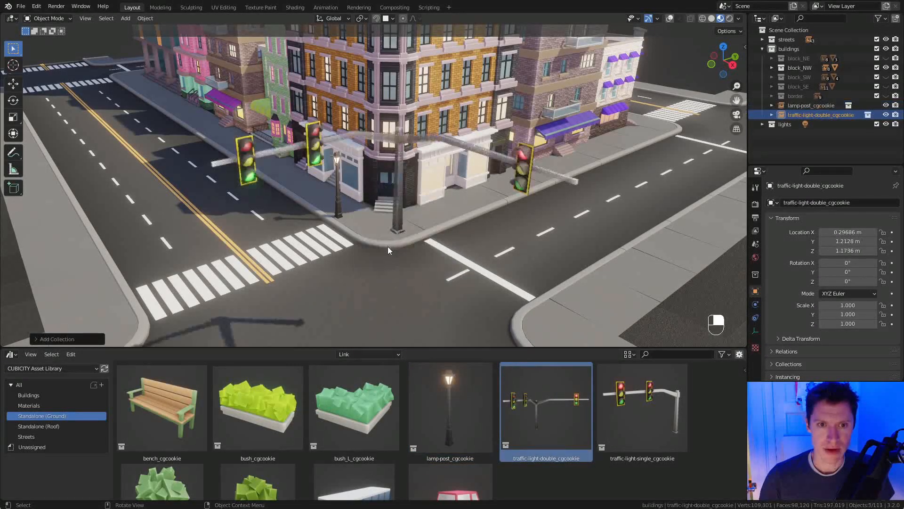
key("g")
left_click(385, 235, "ctrl")
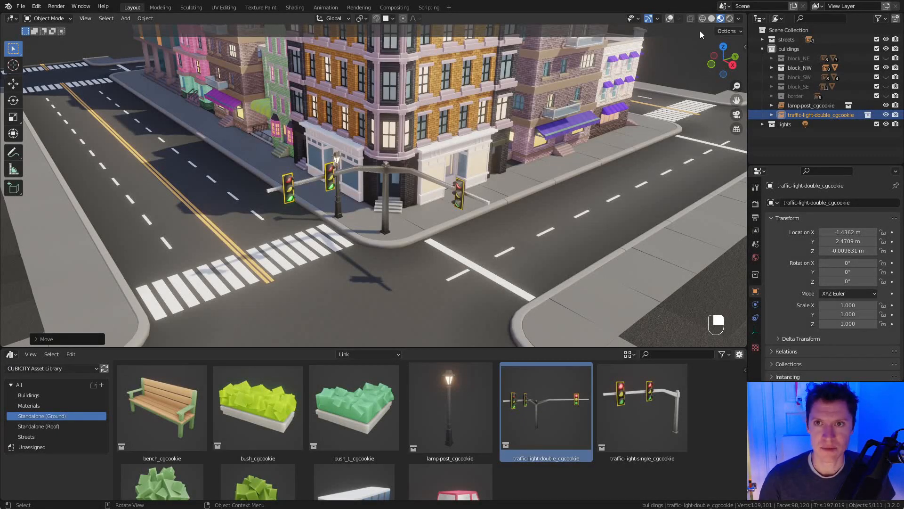
left_click(671, 18)
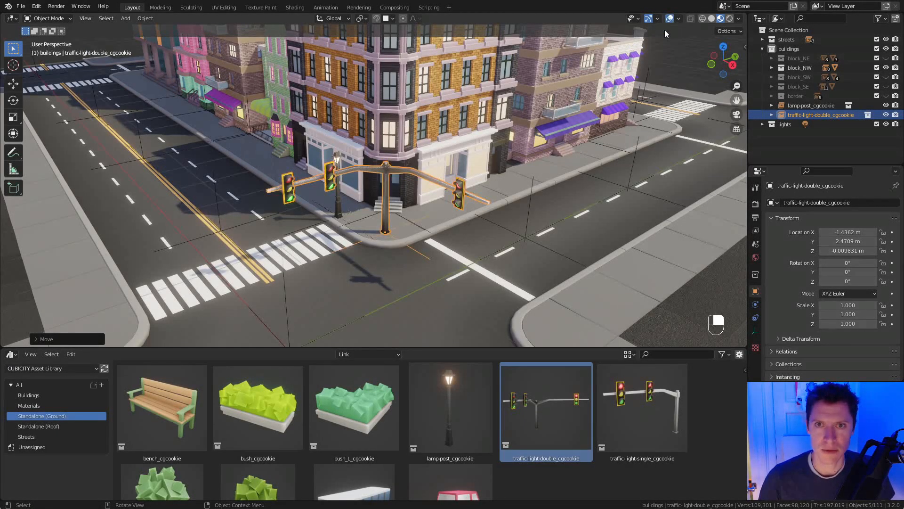
key("g")
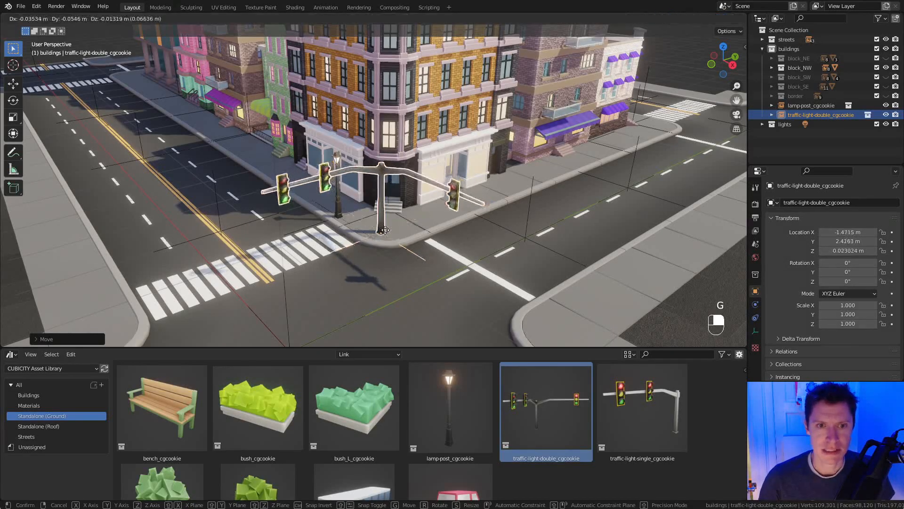
left_click(396, 225)
Duplicate the double traffic light in place and rotate the copy 180° about Z.
middle_click_drag(396, 225, 438, 221)
middle_click_drag(438, 221, 472, 133, "ctrl")
middle_click_drag(472, 133, 500, 174, "ctrl")
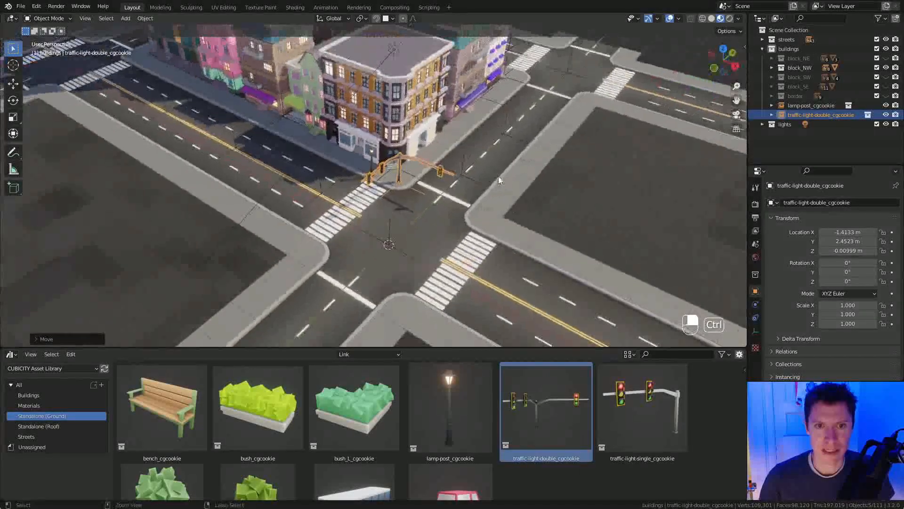
key("shift+d")
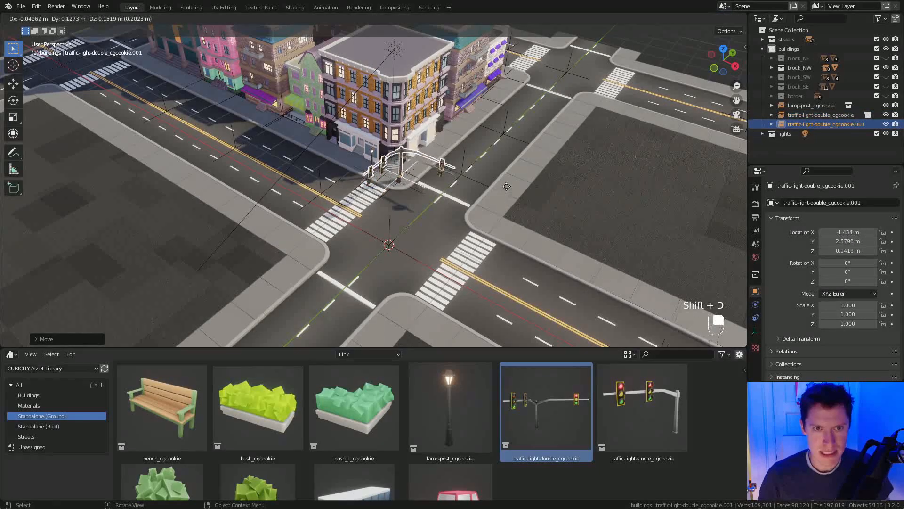
right_click(508, 185)
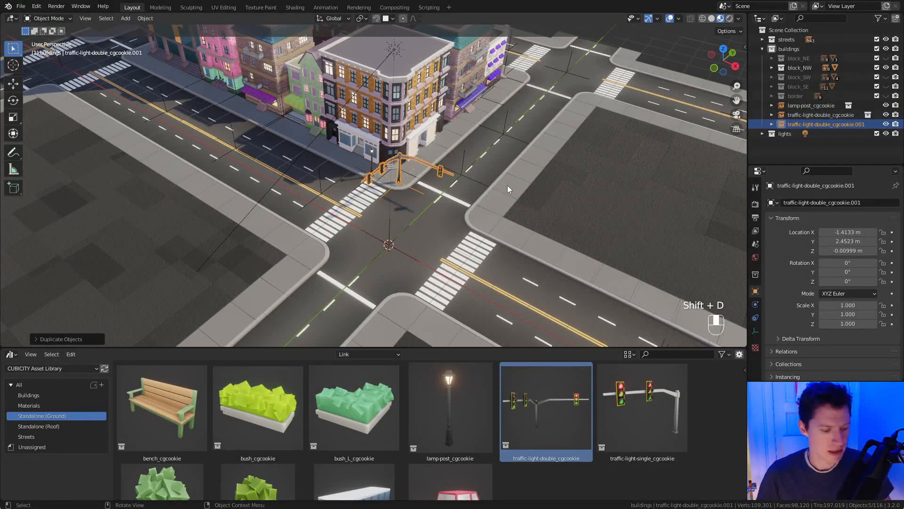
type("rz180")
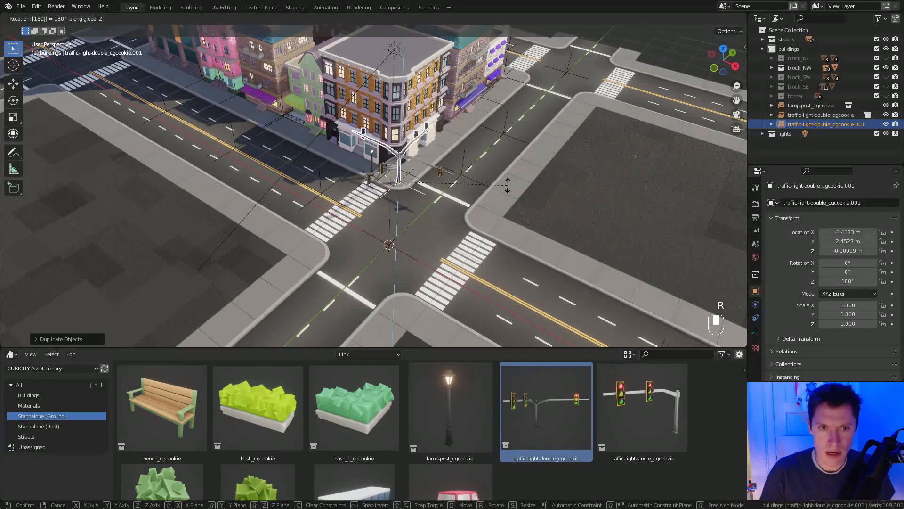
left_click(507, 185)
Move the rotated traffic light horizontally onto the sidewalk at the diagonally opposite corner of the intersection.
key("g")
key("shift+z")
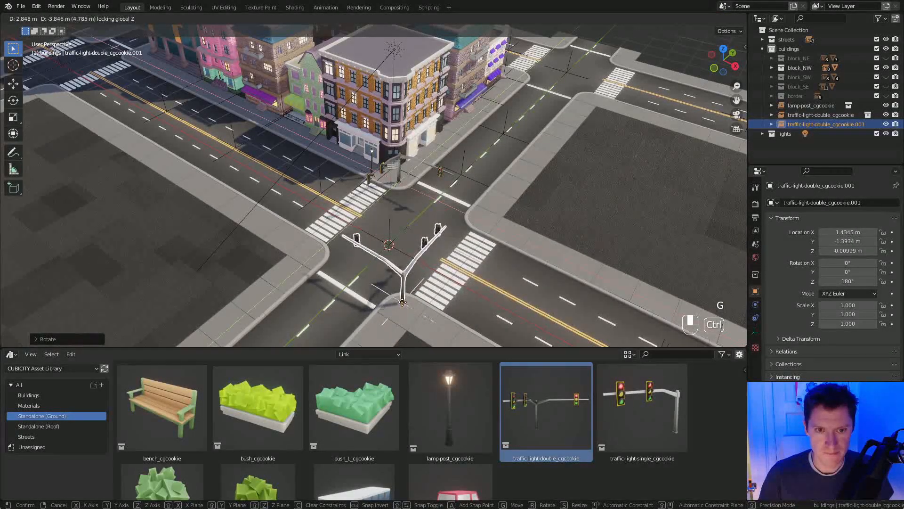
left_click(401, 300)
middle_click_drag(402, 301, 360, 138)
key("g")
key("shift+z")
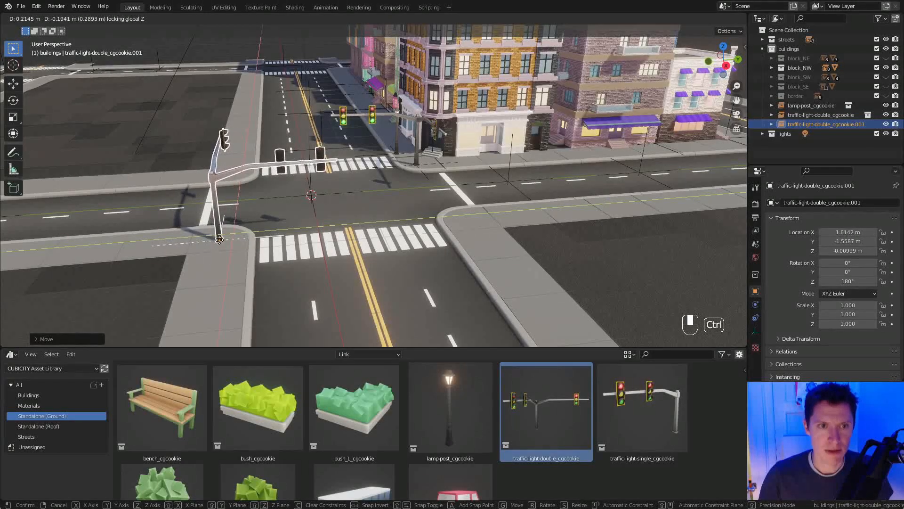
left_click(233, 237, "ctrl")
Adjust the horizontal position of the original traffic light on the sidewalk by the corner building.
middle_click_drag(404, 133, 473, 239)
left_click(417, 163)
key("g")
key("shift+z")
left_click(416, 206, "ctrl")
Duplicate the corner lamp post along X down the sidewalk and repeat the duplication three times, ending at about X -14.25 m.
left_click(414, 223)
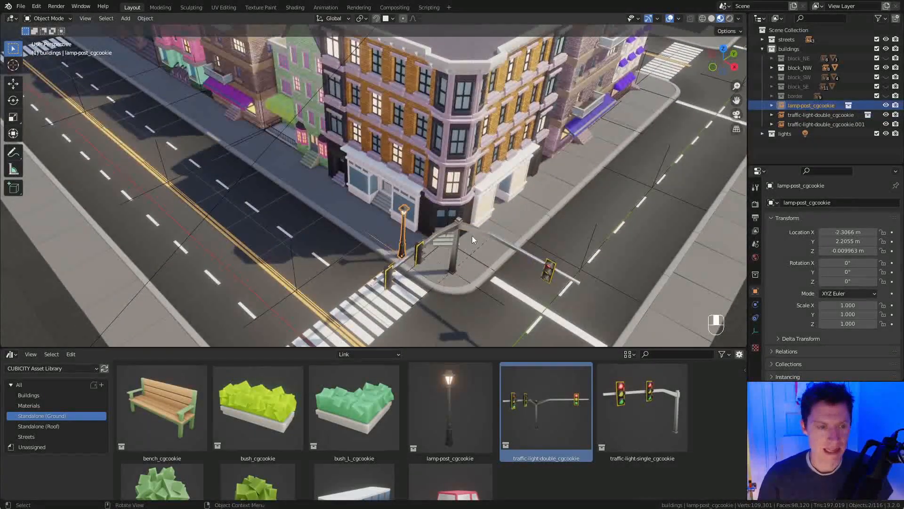
key("shift+d")
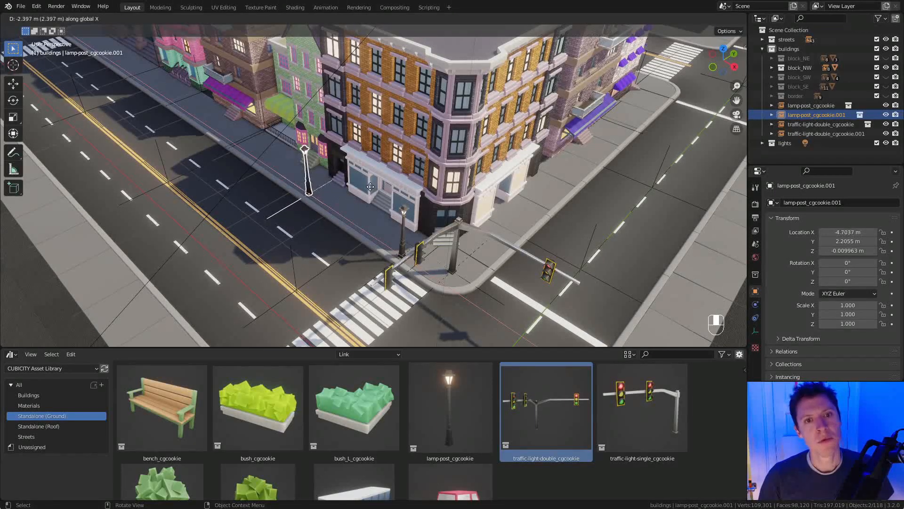
left_click(347, 178)
middle_click_drag(347, 178, 412, 167, "ctrl")
key("shift+r")
key("shift+r")
key("shift+r")
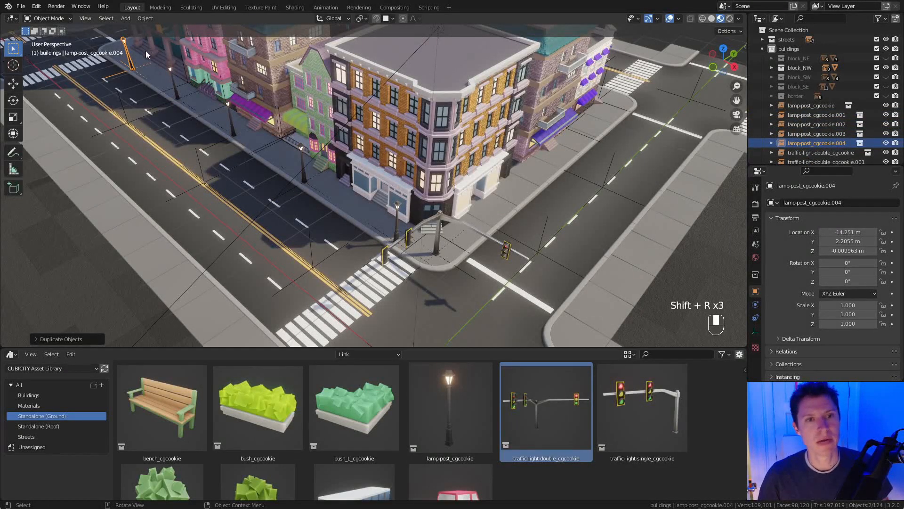
Duplicate the four lamp posts nearest the corner and rotate the copies 90° about Z.
middle_click_drag(406, 200, 385, 309)
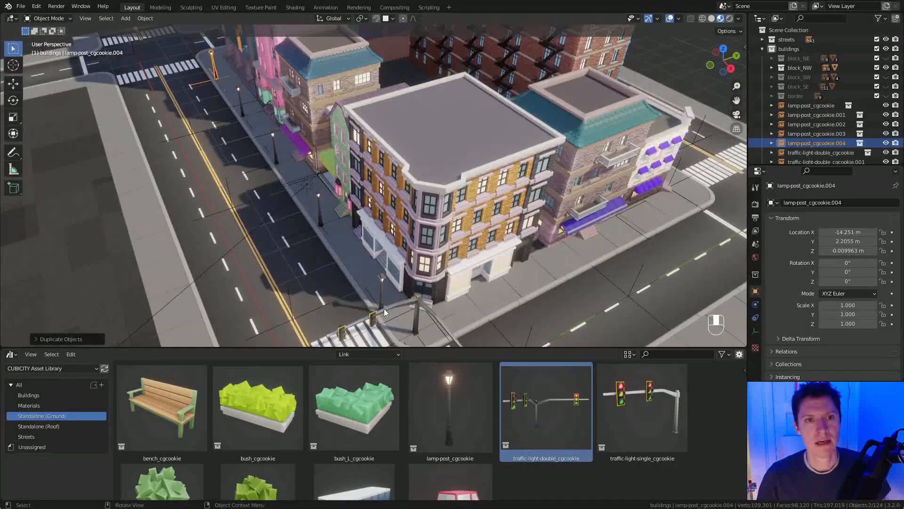
left_click(385, 276)
left_click(303, 181, "shift")
left_click(274, 132)
left_click(316, 203, "shift")
left_click(381, 283, "shift")
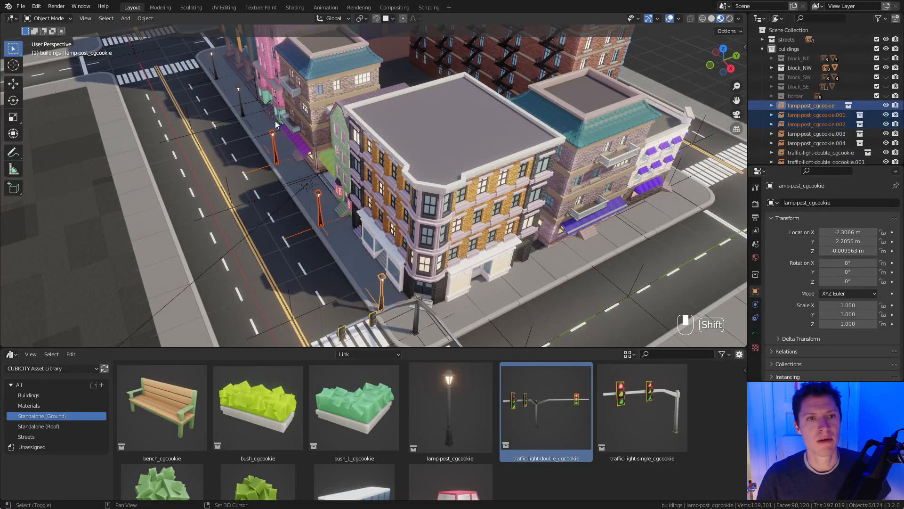
left_click(241, 101, "shift")
middle_click_drag(356, 141, 365, 168, "ctrl")
key("shift+d")
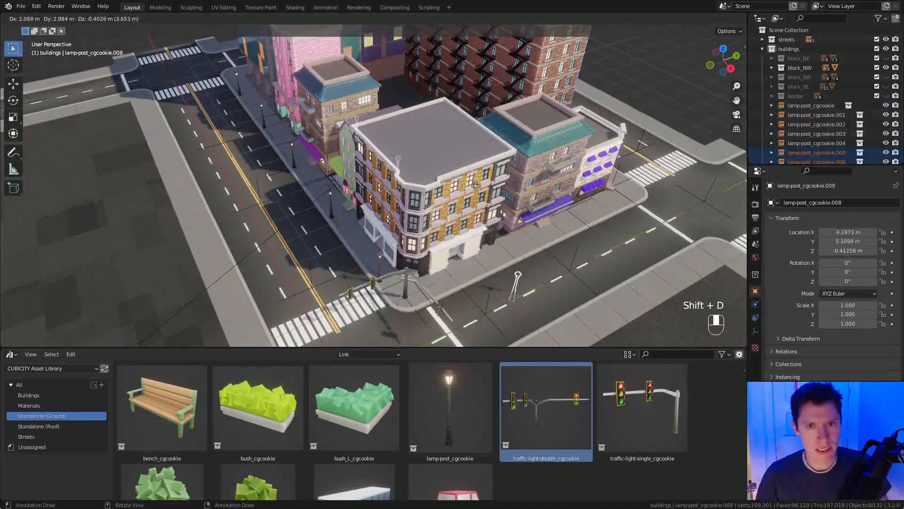
left_click(475, 185)
key("r")
left_click(482, 187)
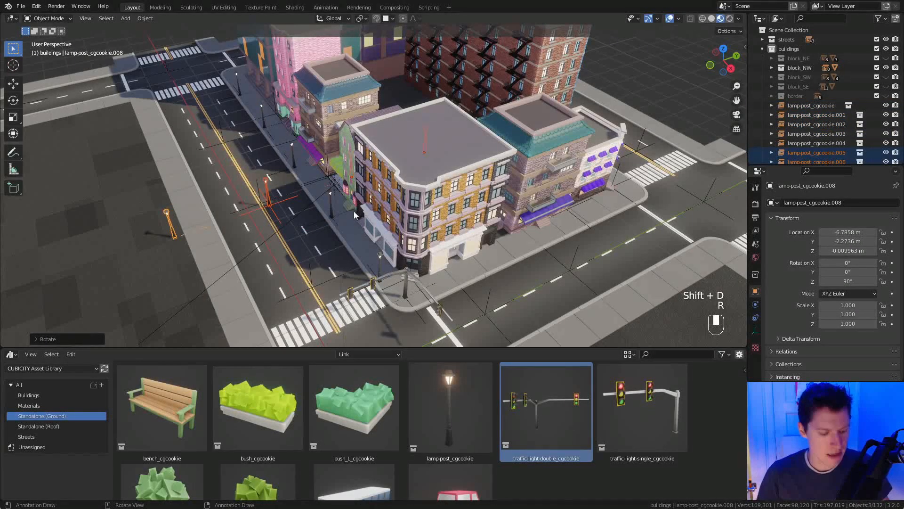
Place the rotated lamp posts along the other sidewalk, starting at about X -1.24 m, Y 3.85 m, and delete the one on the crosswalk.
key("g")
key("shift+z")
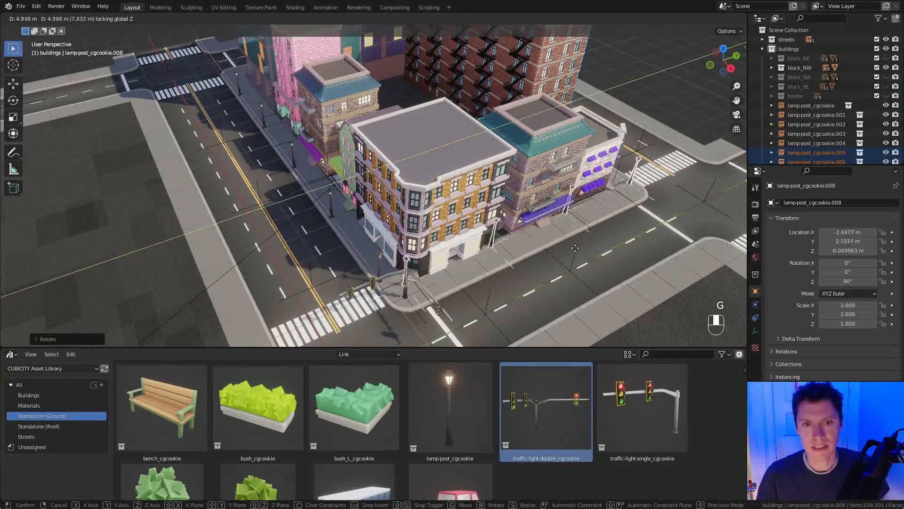
left_click(625, 244)
middle_click_drag(625, 244, 550, 221)
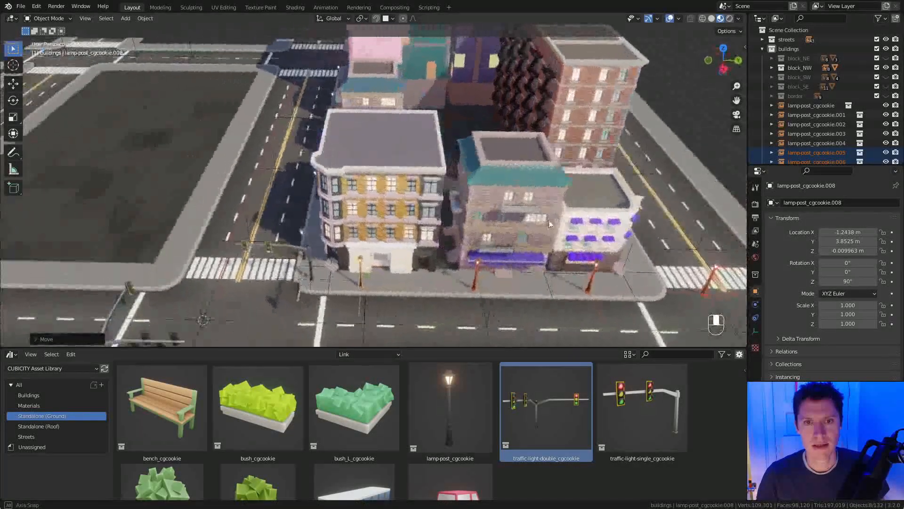
scroll(425, 284, "up", 3)
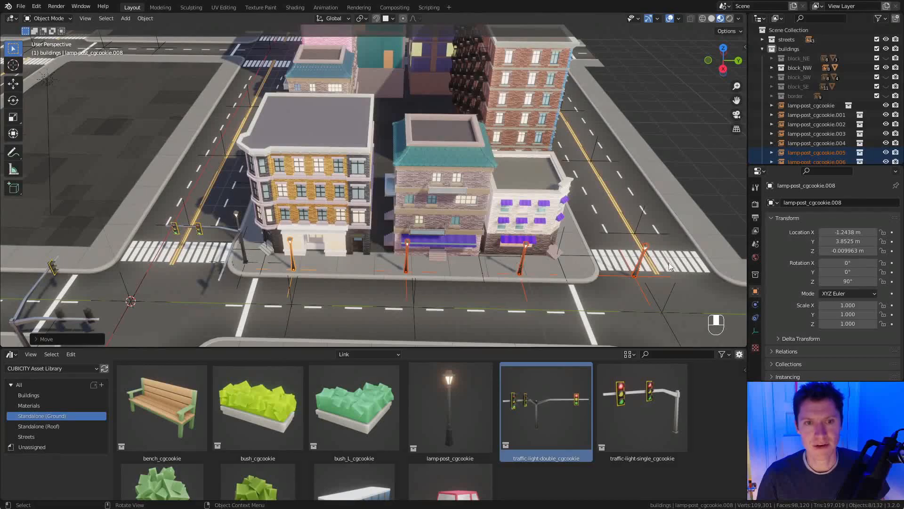
left_click(647, 250)
key("x")
left_click(649, 255)
Add the bush_cgcookie asset on the sidewalk in front of the corner building and rotate it 90° about Z.
middle_click_drag(476, 258, 540, 219)
middle_click_drag(453, 235, 452, 207, "ctrl")
middle_click_drag(443, 208, 476, 219)
middle_click_drag(476, 219, 445, 199, "shift")
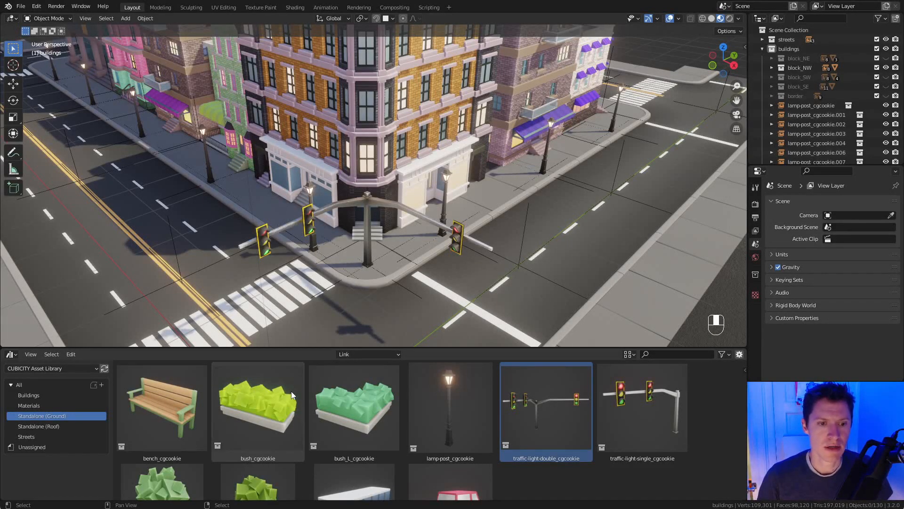
left_click_drag(291, 391, 429, 240)
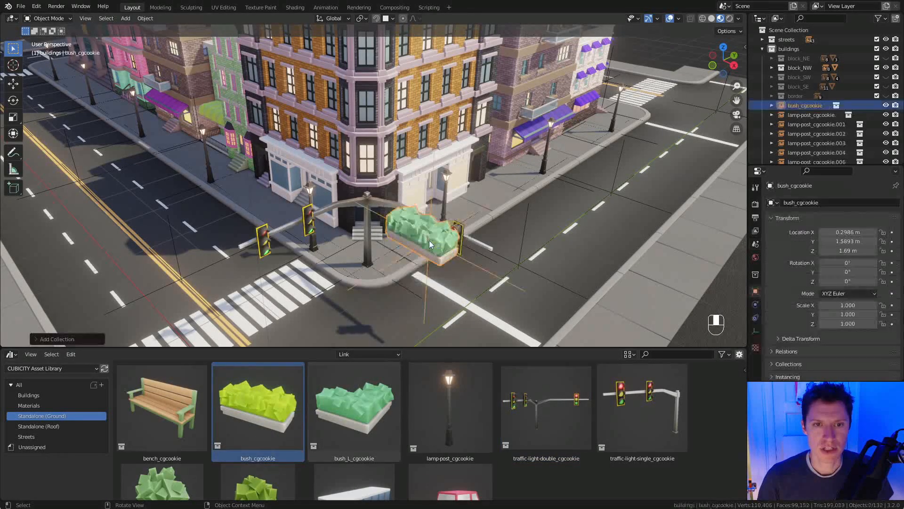
key("g")
left_click(440, 223)
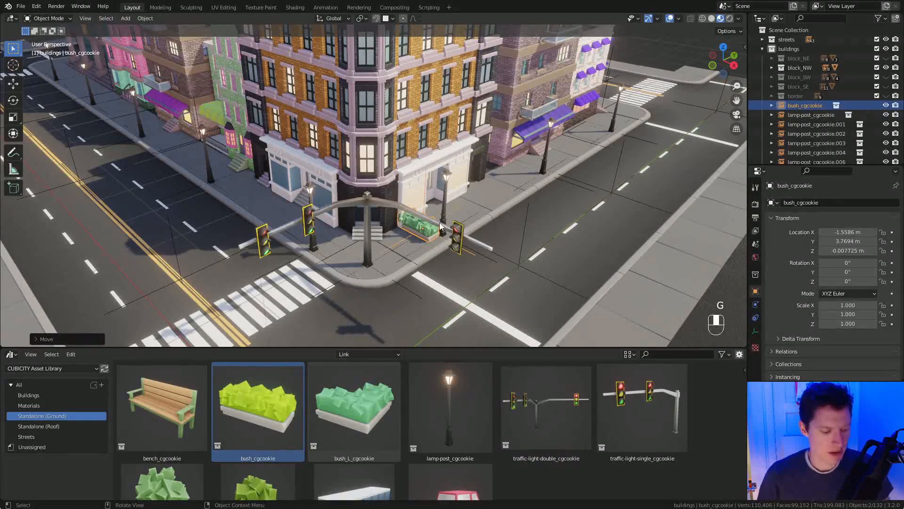
key("r")
key("9")
key("0")
left_click(439, 222)
Move the bush planter horizontally against the storefront at about X -1.75 m, Y 3.79 m, and scale it to about 0.818.
key("KP_Decimal")
scroll(446, 210, "down", 2)
middle_click_drag(445, 210, 433, 230)
key("g")
key("shift+z")
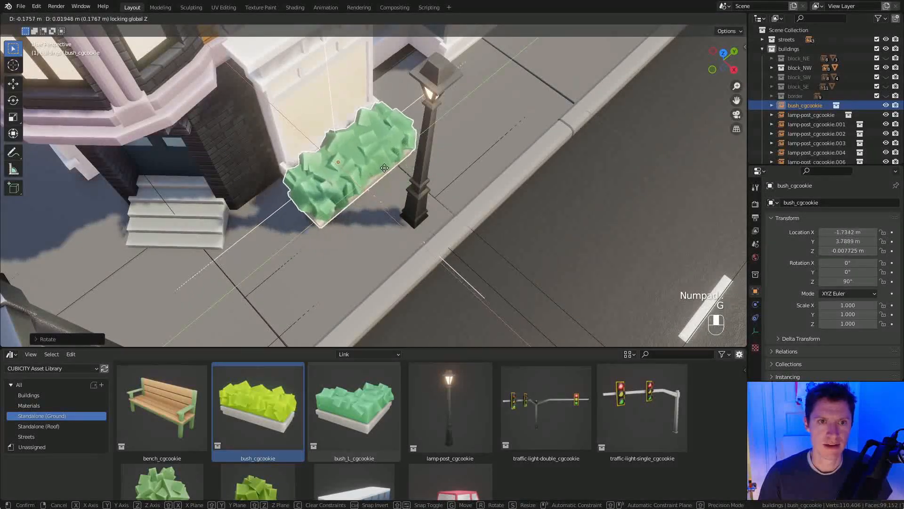
left_click(385, 166)
middle_click_drag(384, 165, 425, 168)
scroll(432, 170, "down", 2)
key("s")
left_click(455, 165)
Move the three lamp posts on the bush planter's sidewalk closer to the curb, to about X -1.11 m.
left_click(426, 168)
scroll(427, 166, "down", 6)
left_click(439, 117, "shift")
left_click(470, 72, "shift")
scroll(486, 141, "up", 6)
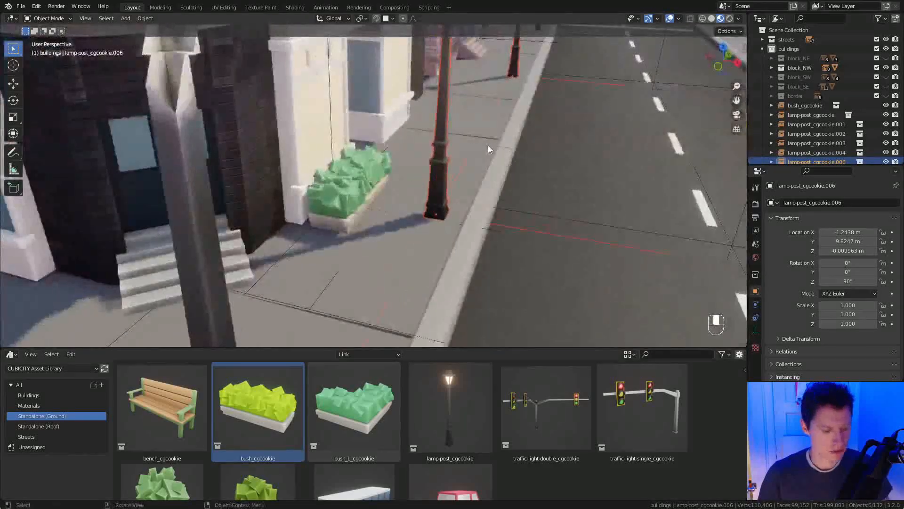
key("g")
key("y")
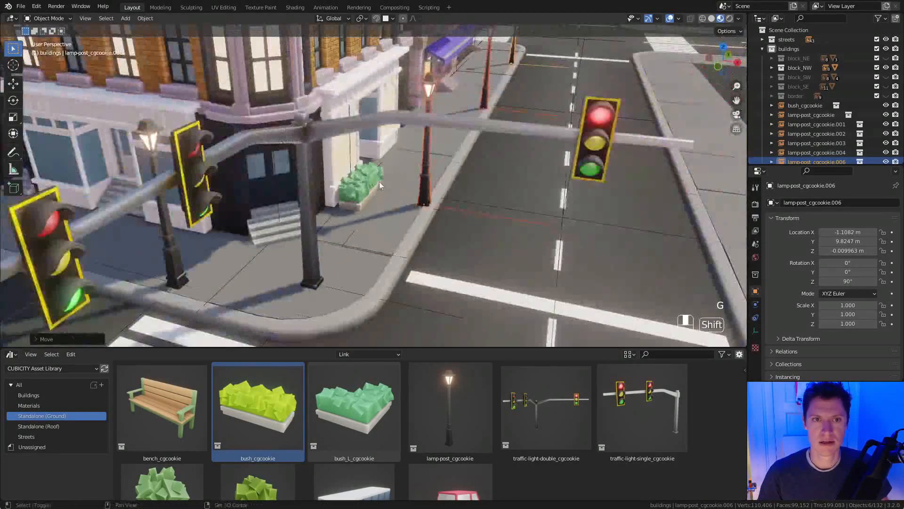
Shift the five lamp posts on the other street's sidewalk along Y toward the curb.
middle_click_drag(380, 182, 301, 194)
left_click(212, 199)
left_click(124, 163, "shift")
left_click(163, 130, "shift")
left_click(54, 78, "shift")
left_click(96, 94, "shift")
key("g")
key("y")
left_click(322, 138)
Duplicate the bush planter along Y to the other side of the storefront entrance and fine-tune the copy's position.
middle_click_drag(598, 218, 447, 258)
left_click(447, 258)
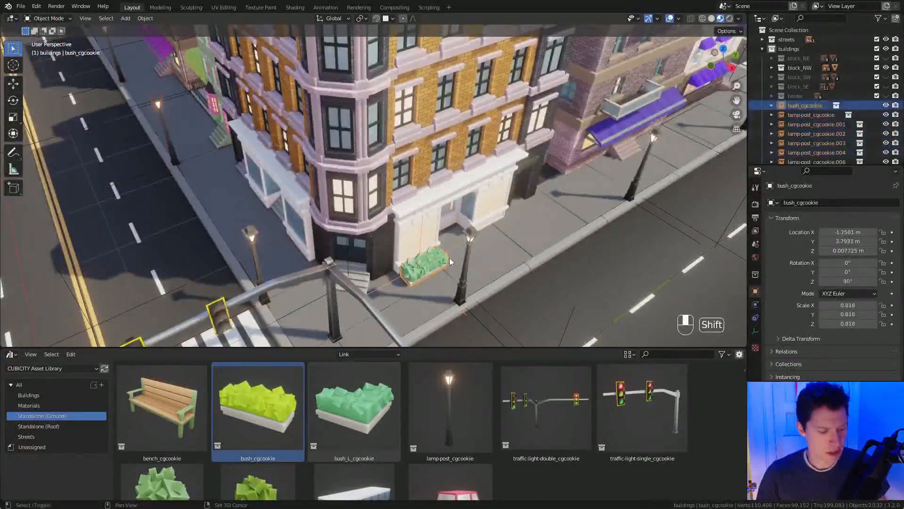
key("shift+d")
key("y")
left_click(513, 210)
middle_click_drag(513, 210, 425, 176)
middle_click_drag(442, 207, 460, 194)
key("g")
middle_click(476, 214)
left_click(485, 211)
Examine from low angles how the corner building, planters, entrance steps and neighbouring buildings meet the sidewalk.
middle_click_drag(460, 194, 382, 180, "ctrl")
middle_click_drag(382, 180, 473, 199, "shift")
middle_click_drag(253, 207, 356, 189, "shift")
middle_click_drag(356, 189, 413, 202)
left_click(317, 237)
middle_click_drag(653, 190, 512, 150)
mouse_move(511, 150)
middle_mouse_down("ctrl")
mouse_move(510, 138)
mouse_move(513, 166)
middle_mouse_up("ctrl")
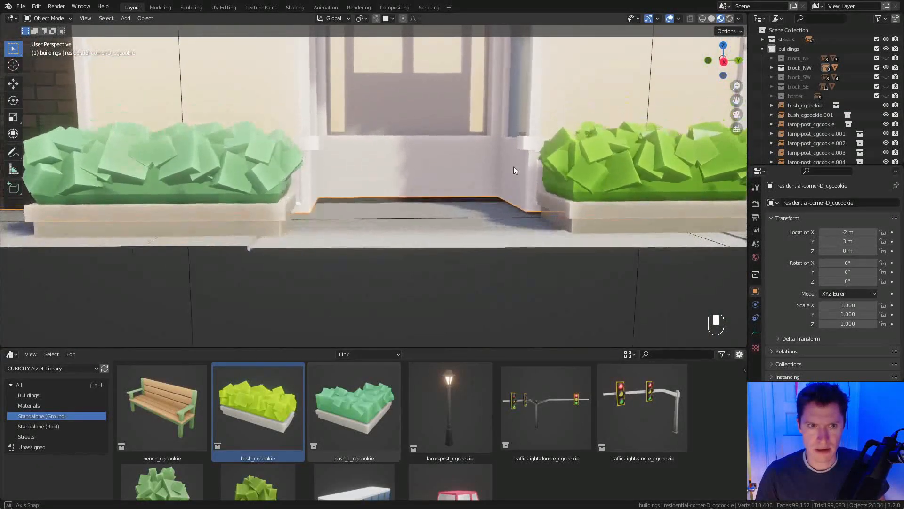
middle_click_drag(292, 189, 464, 182, "shift")
middle_click_drag(464, 181, 494, 183)
middle_click_drag(622, 181, 547, 202, "shift")
middle_click_drag(478, 174, 579, 202)
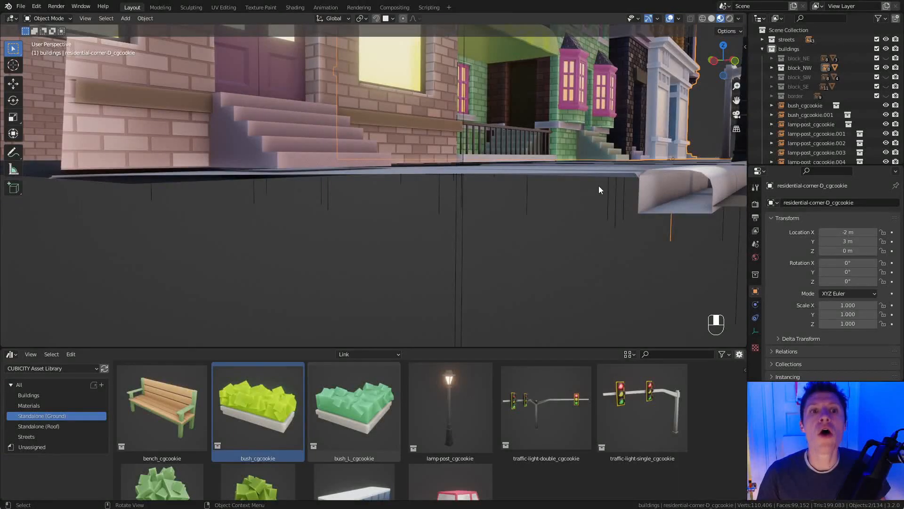
middle_click_drag(599, 168, 592, 186, "ctrl")
middle_click_drag(593, 179, 589, 160)
middle_click_drag(589, 161, 543, 185)
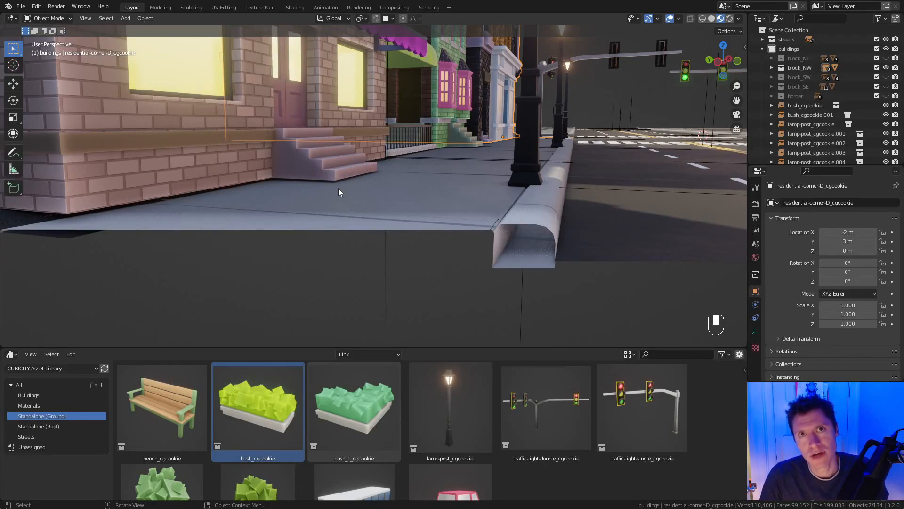
Select all street pieces in the street-4L tile's collection and raise them along Z by about 0.016 m.
left_click(433, 187)
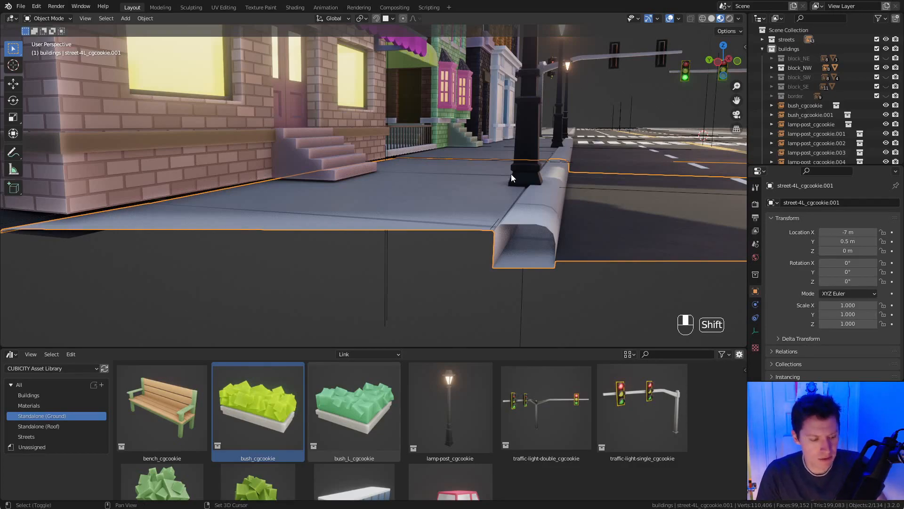
key("shift+g")
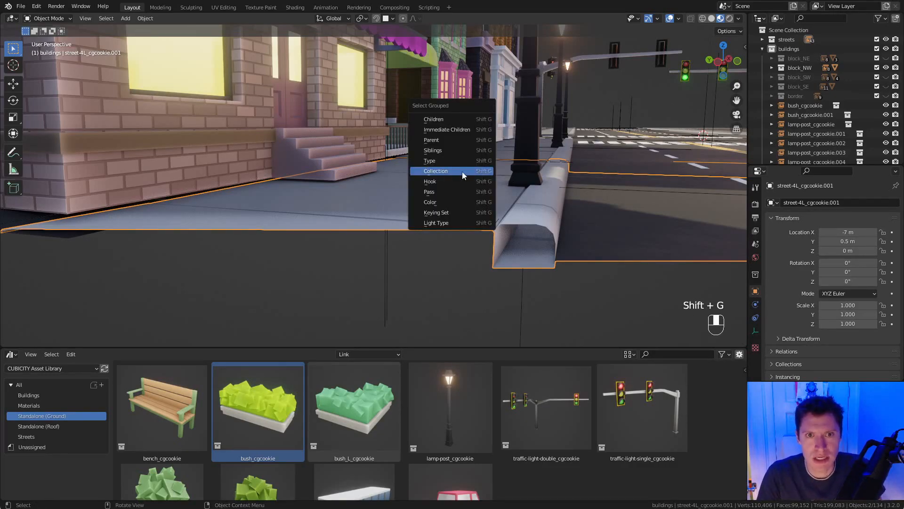
left_click(462, 171)
middle_click_drag(586, 208, 586, 185, "ctrl")
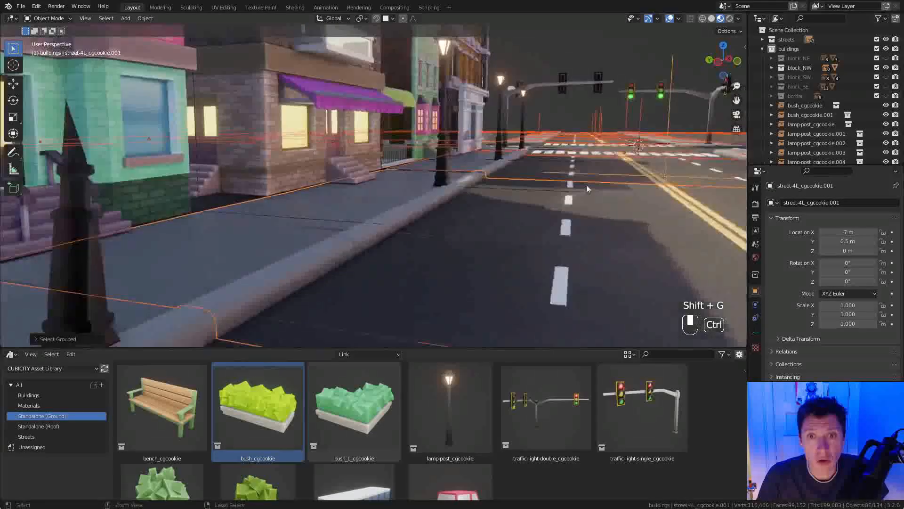
middle_click_drag(456, 174, 454, 189, "ctrl")
key("g")
middle_click(454, 187)
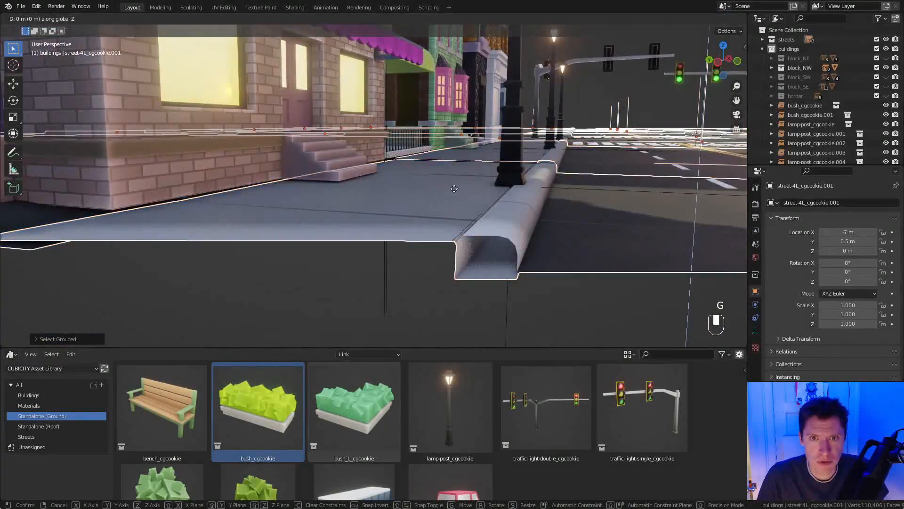
left_click(454, 180)
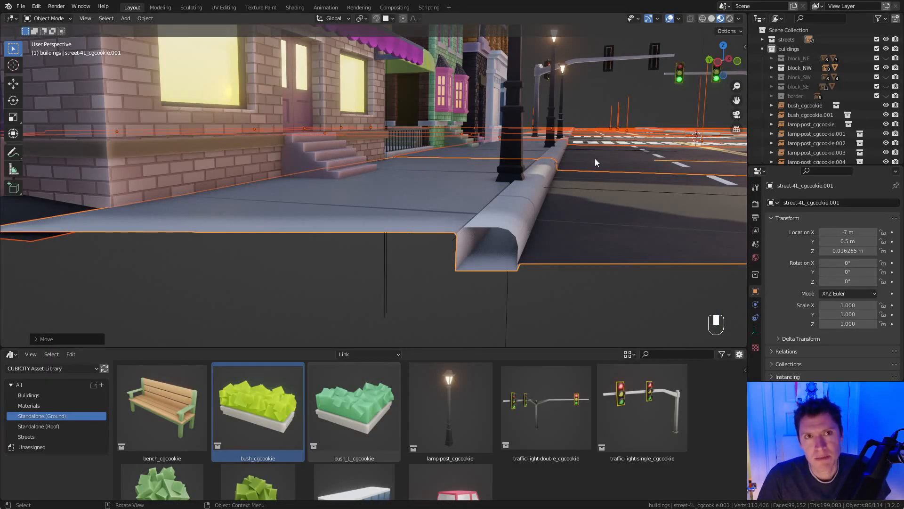
Undo the last raise of the street tiles and try raising them along Z by a smaller amount.
middle_click_drag(618, 194, 512, 182, "ctrl")
key("ctrl+z")
key("g")
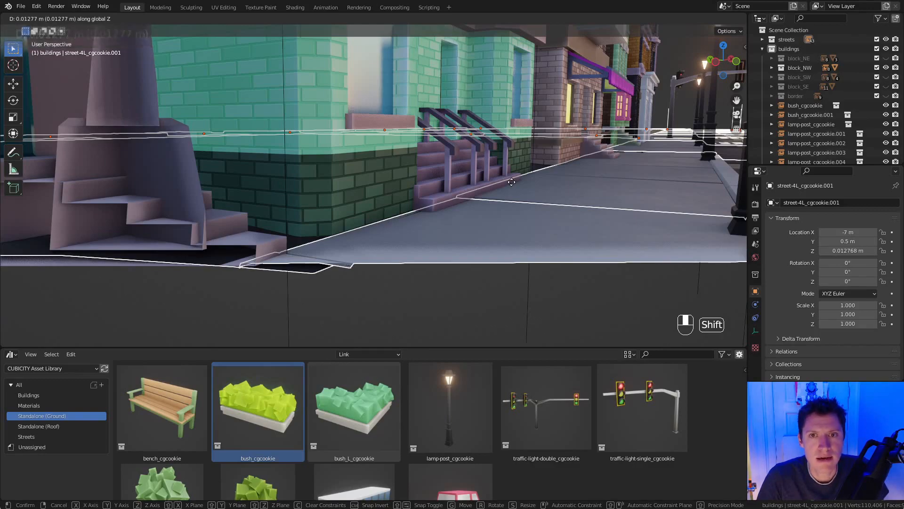
right_click(511, 182)
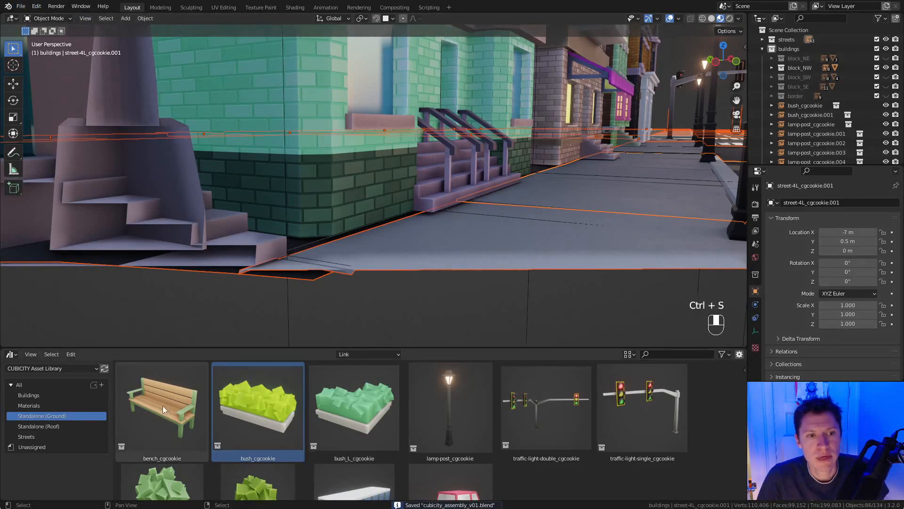
Show the Streets assets and open the street-4L2L asset's source blend file in a separate Blender window.
left_click(27, 436)
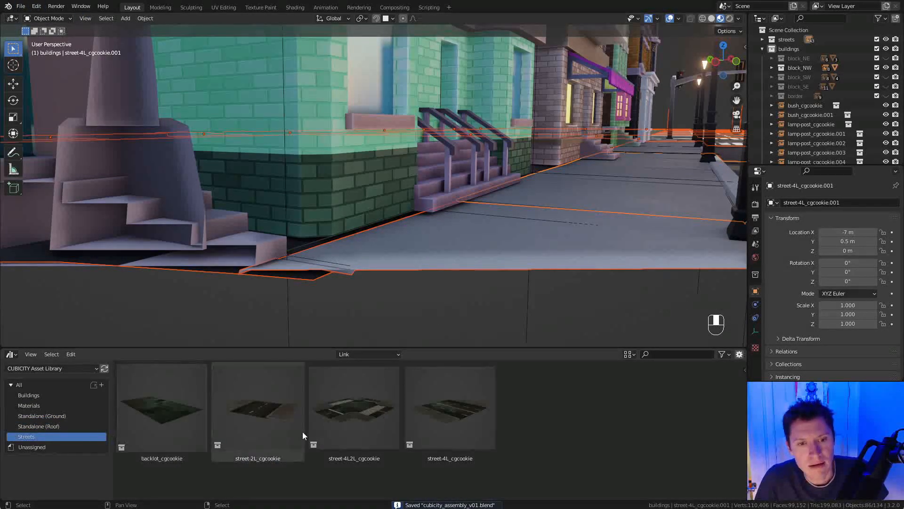
right_click(363, 408)
left_click(330, 447)
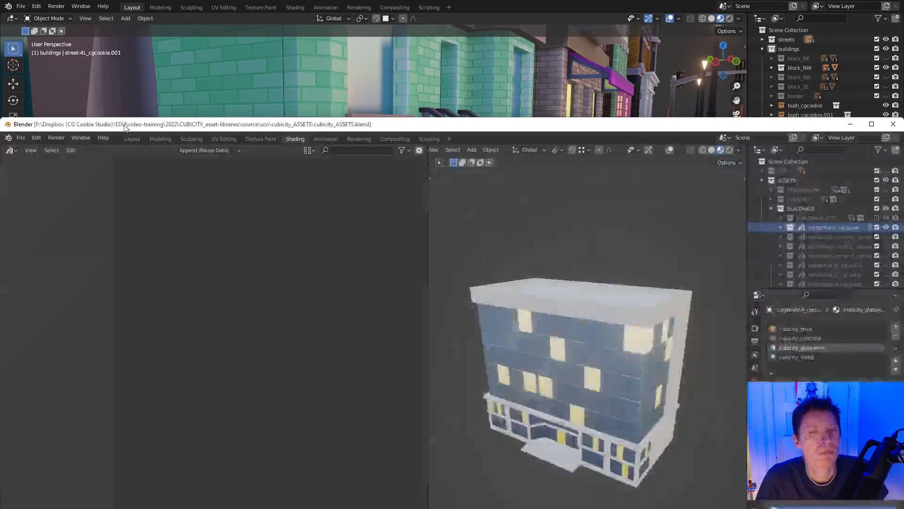
left_click_drag(76, 125, 87, 3)
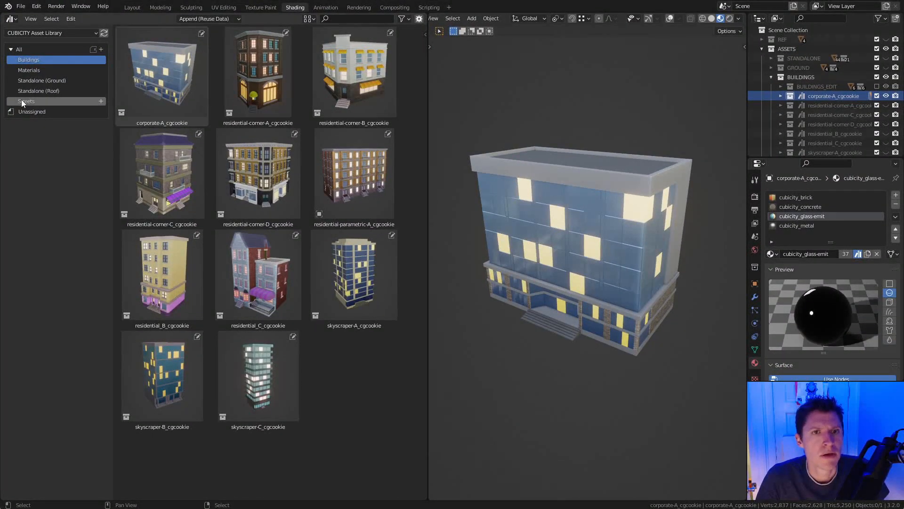
Hide the BUILDINGS collection and show the GROUND collection with its backlot, street-2L, street-4L2L and street-4L tiles.
left_click(886, 77)
left_click(771, 77)
left_click(886, 68)
left_click(772, 67)
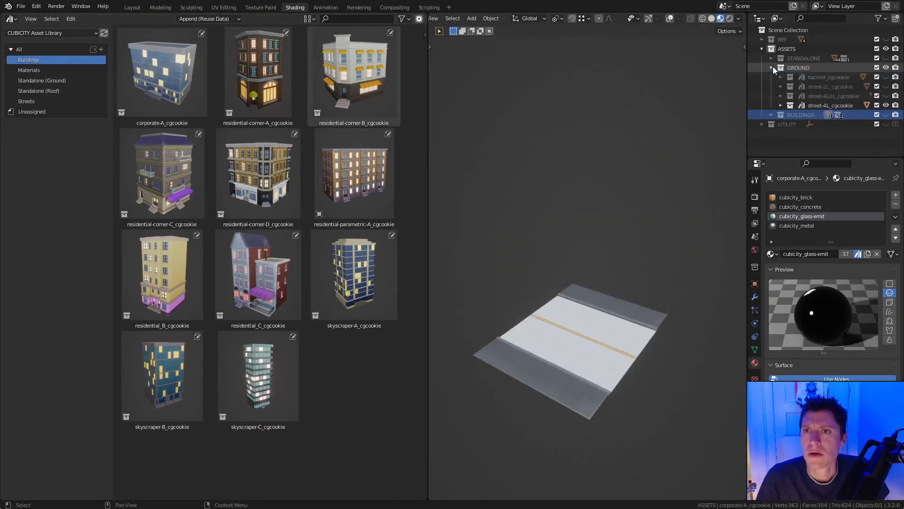
left_click(886, 77)
left_click(886, 86)
left_click(886, 96)
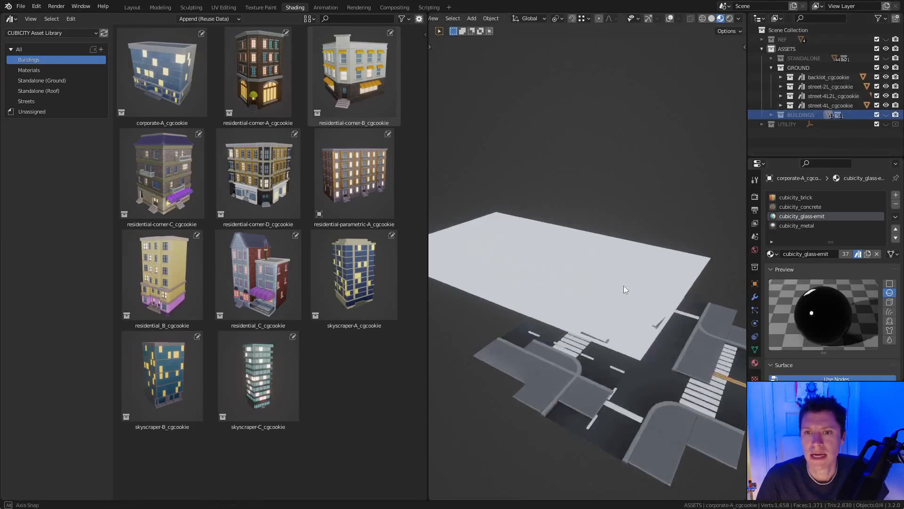
Select the street-2L, street-4L2L and street-4L collections and enter Edit Mode on the street-4L2L tile with overlays shown.
middle_click_drag(621, 286, 674, 264)
left_click(699, 302)
middle_click_drag(699, 301, 604, 258)
scroll(548, 252, "up", 2)
left_click_drag(822, 84, 824, 106)
middle_click_drag(661, 229, 676, 222)
left_click(671, 19)
key("Tab")
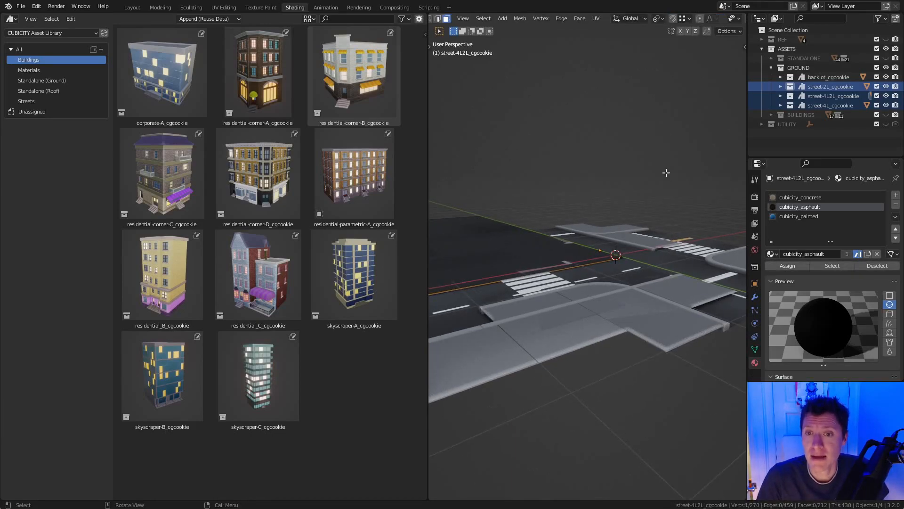
Switch to wireframe shading and move the whole street-4L2L mesh along Z by 0.025 m.
scroll(741, 23, "down", 2)
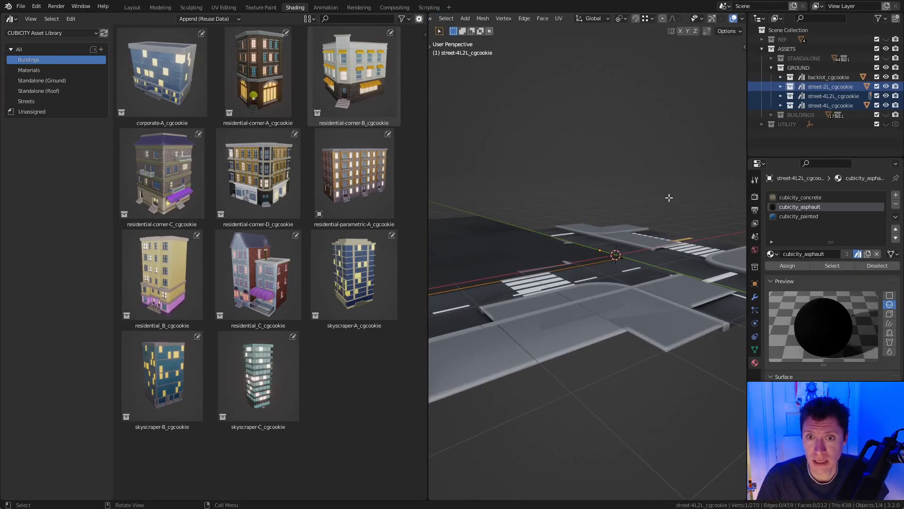
key("z")
left_click(541, 255)
scroll(612, 235, "down", 3)
mouse_move(612, 221)
middle_mouse_down()
mouse_move(632, 238)
mouse_move(656, 234)
mouse_move(655, 217)
middle_mouse_up()
scroll(624, 257, "up", 4)
middle_click_drag(623, 257, 617, 240)
key("g")
type("z")
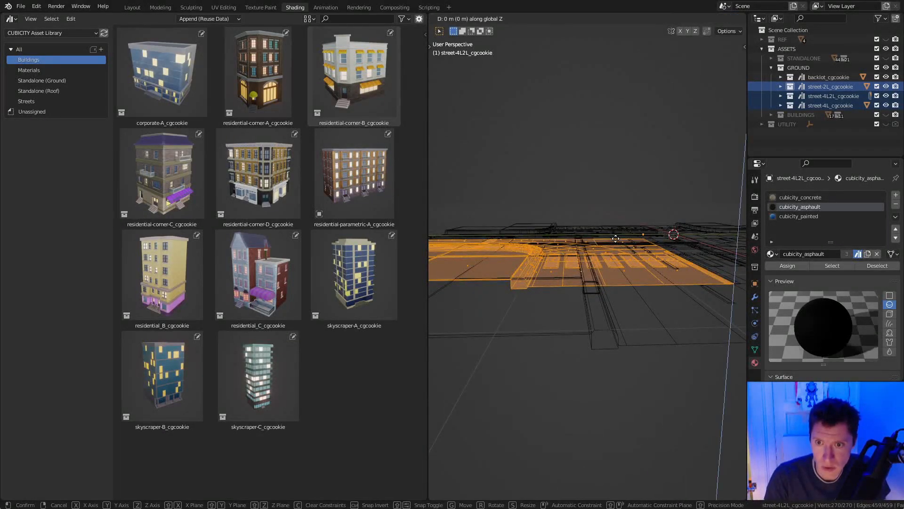
type(".025")
key("Return")
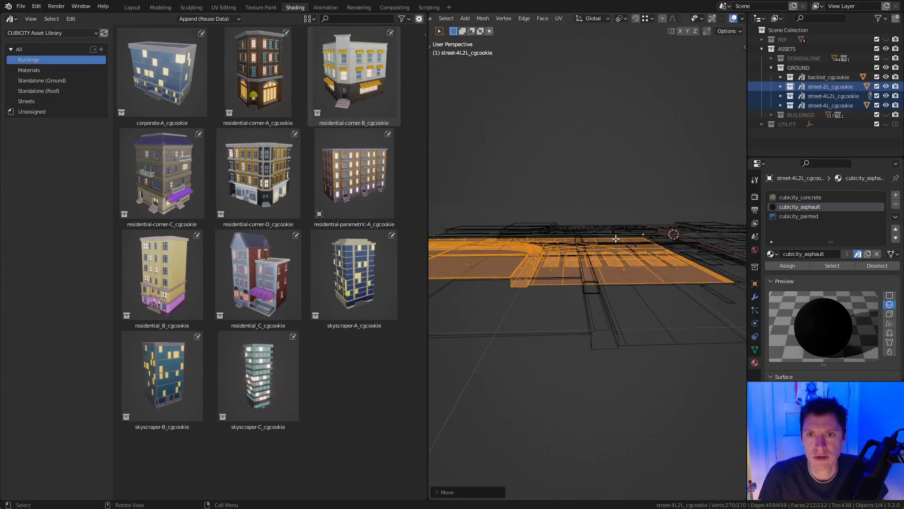
Leave Edit Mode and save the asset source file.
key("Tab")
key("ctrl+s")
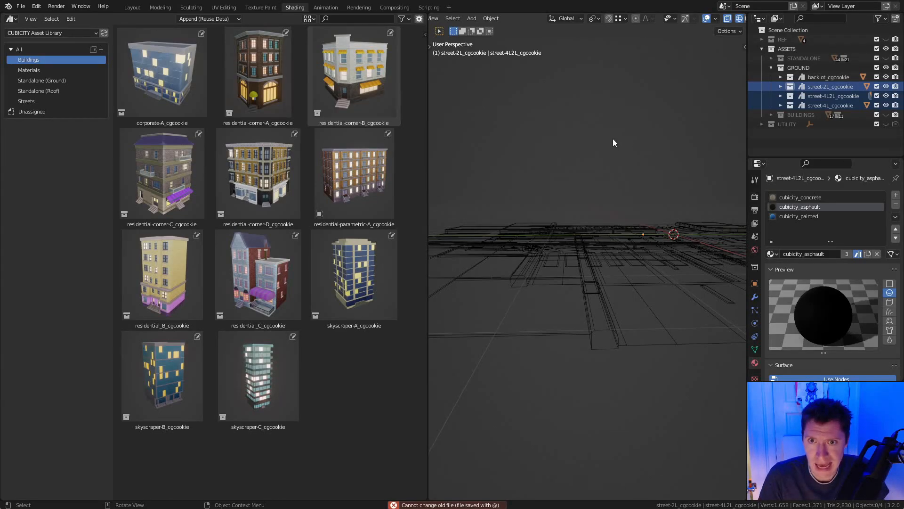
key("ctrl+s")
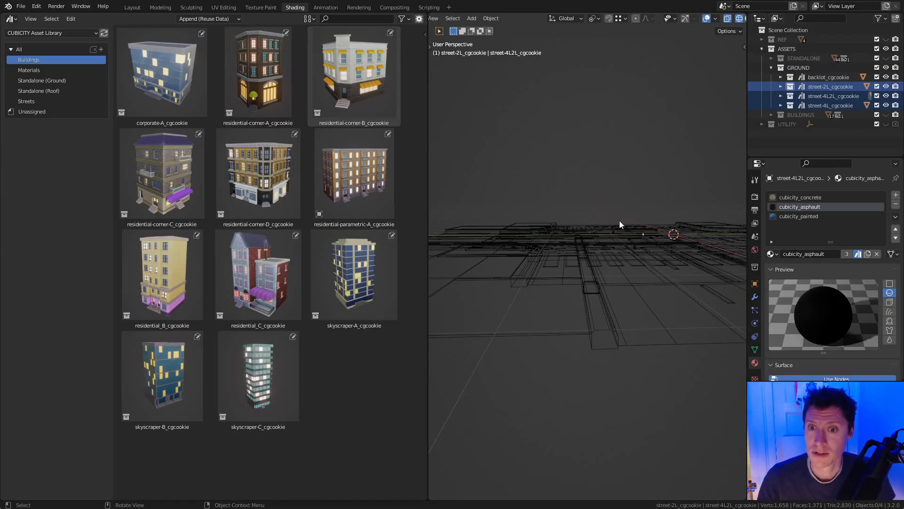
Hide the GROUND collection, show and expand the BUILDINGS collection in Material Preview shading.
middle_click_drag(620, 220, 669, 221)
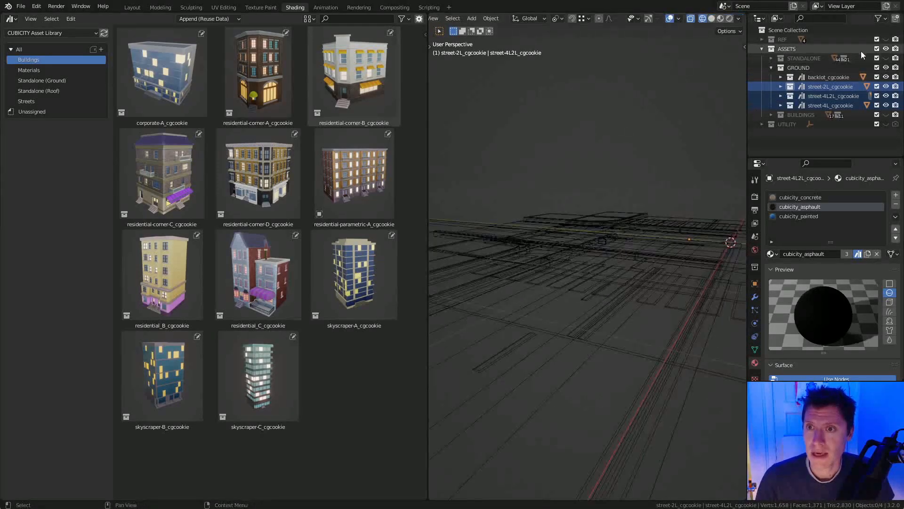
left_click(886, 67)
left_click(886, 114)
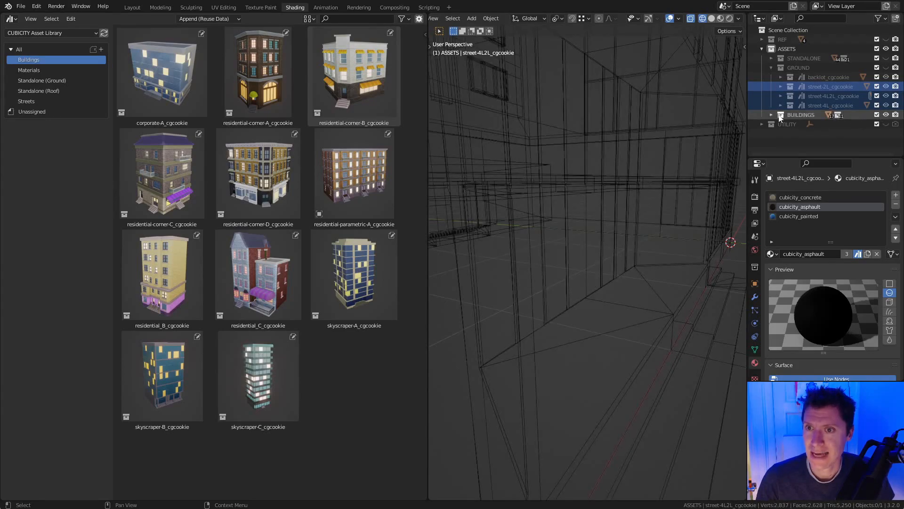
left_click(771, 115)
key("z")
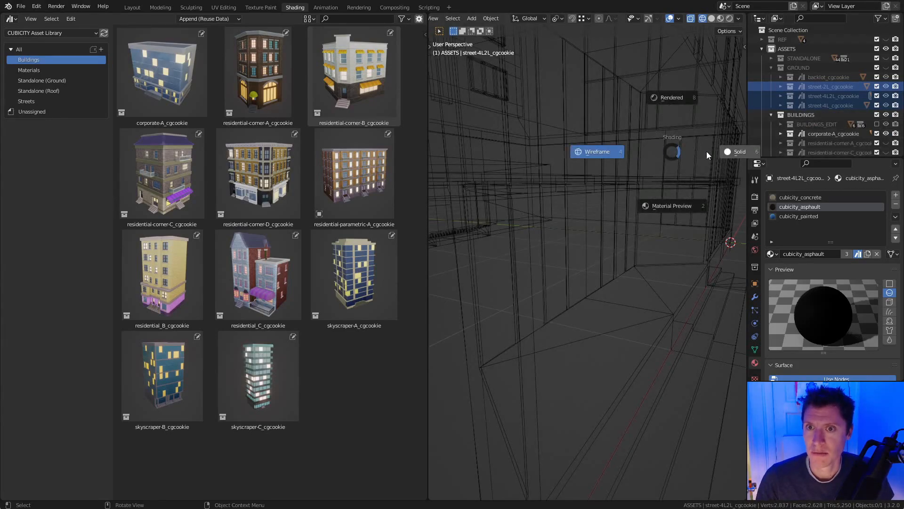
left_click(686, 206)
Hide the corporate-A building and show only the residential-corner-D building.
scroll(668, 227, "down", 4)
left_click(886, 134)
scroll(887, 135, "down", 2)
left_click(886, 134)
left_click(886, 133)
scroll(886, 135, "down", 2)
left_click(886, 86)
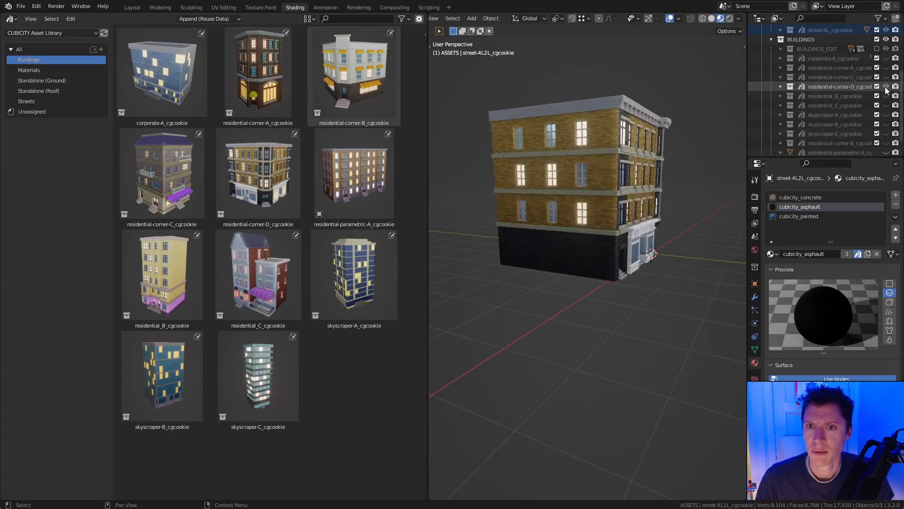
Enter Edit Mode on the residential-corner-D building and select the entrance steps of its blue-windowed storefront.
middle_click_drag(649, 181, 575, 184)
scroll(631, 208, "up", 2)
middle_click_drag(637, 211, 617, 220)
left_click(589, 275)
scroll(611, 259, "up", 2)
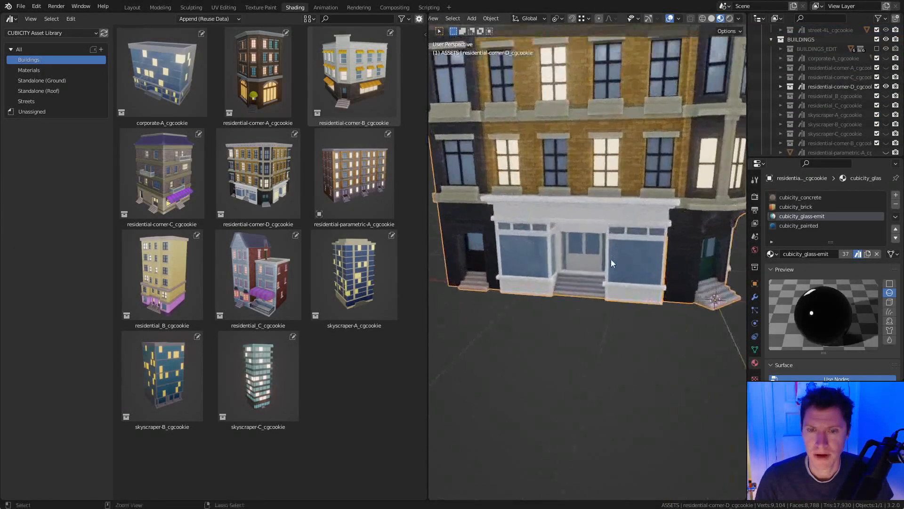
key("Tab")
key("l")
middle_click_drag(589, 288, 548, 293)
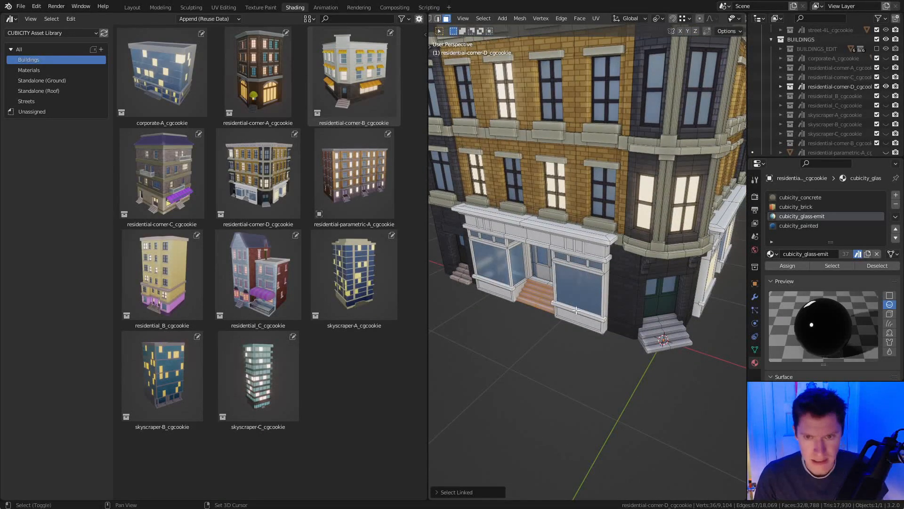
Duplicate the entrance steps horizontally toward the storefront on the other facade and rotate the copy 90° around Z.
key("shift+d")
key("shift+z")
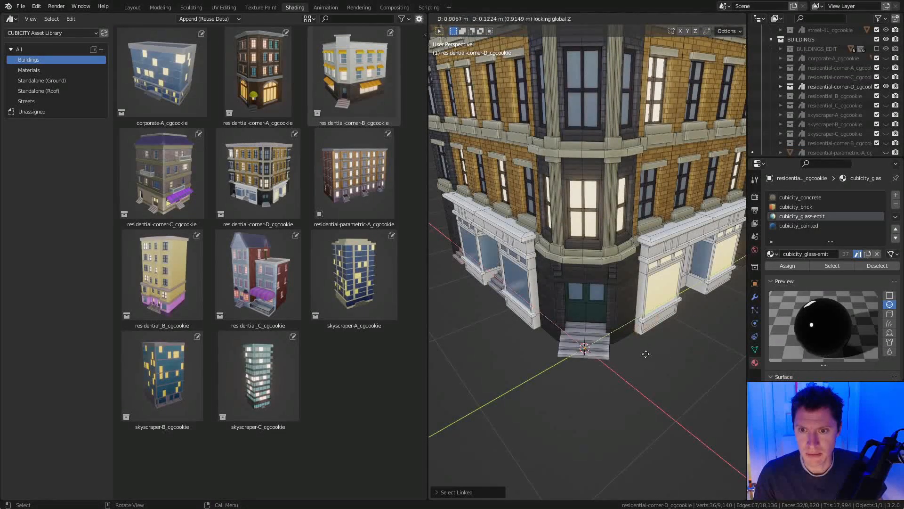
left_click(492, 318)
left_click(659, 20)
left_click(674, 73)
type("rz90")
key("Return")
Shift the copied steps horizontally to fit between the storefront windows in front of the doorway.
key("KP_Decimal")
middle_click_drag(692, 229, 652, 227)
key("g")
key("shift+z")
left_click(628, 214)
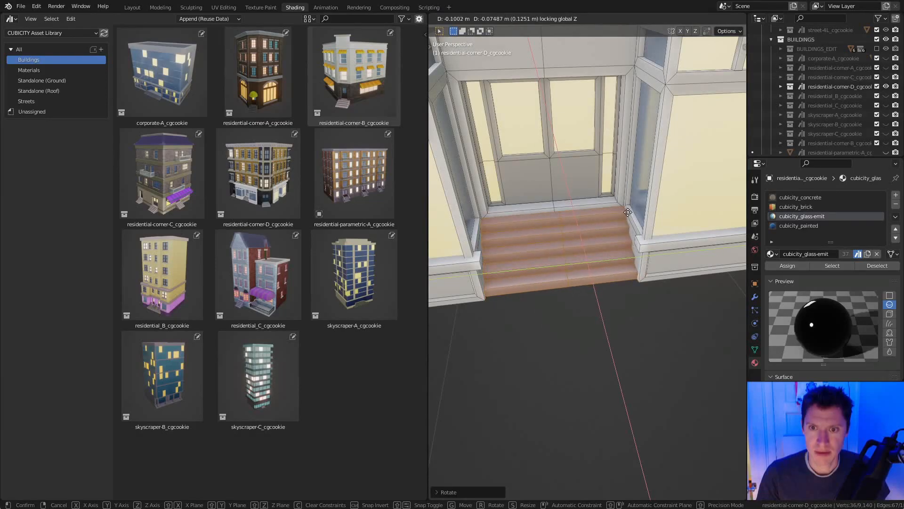
Return to Object Mode and save the asset source file with the added storefront steps.
scroll(617, 189, "down", 8)
scroll(617, 184, "down", 5)
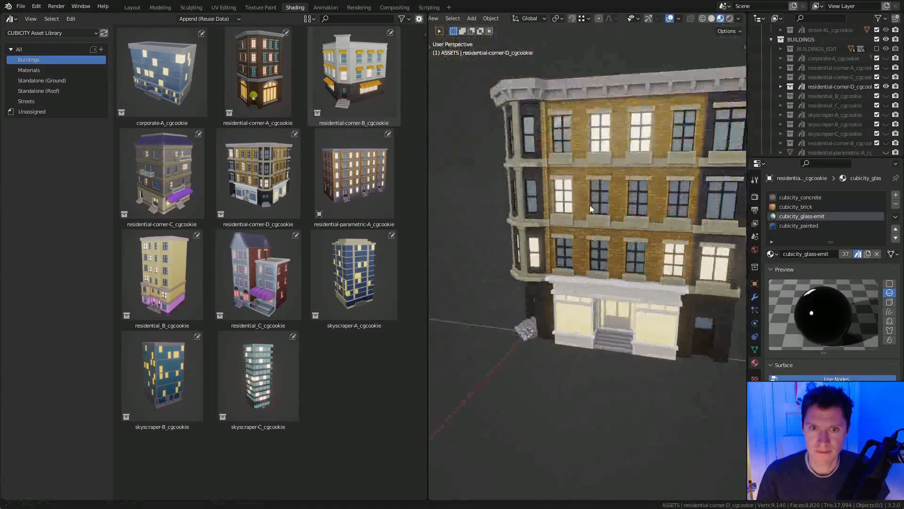
key("ctrl+s")
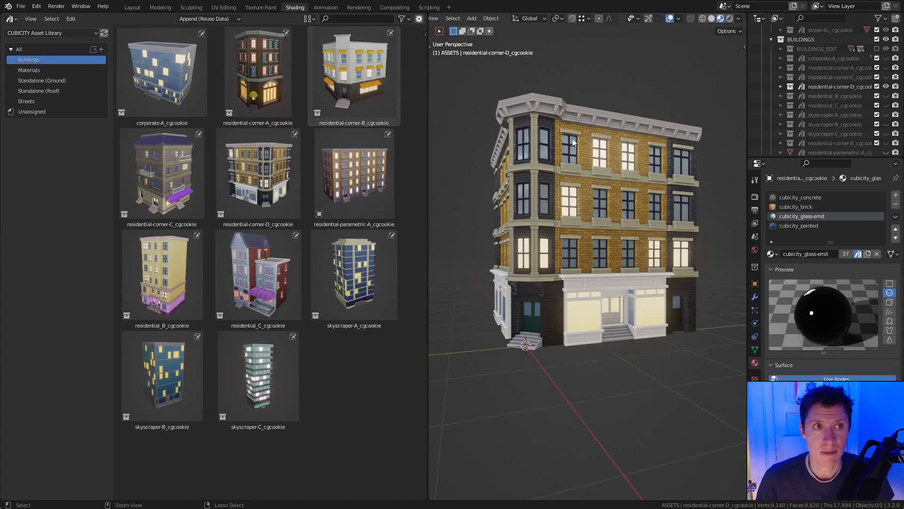
key("ctrl+s")
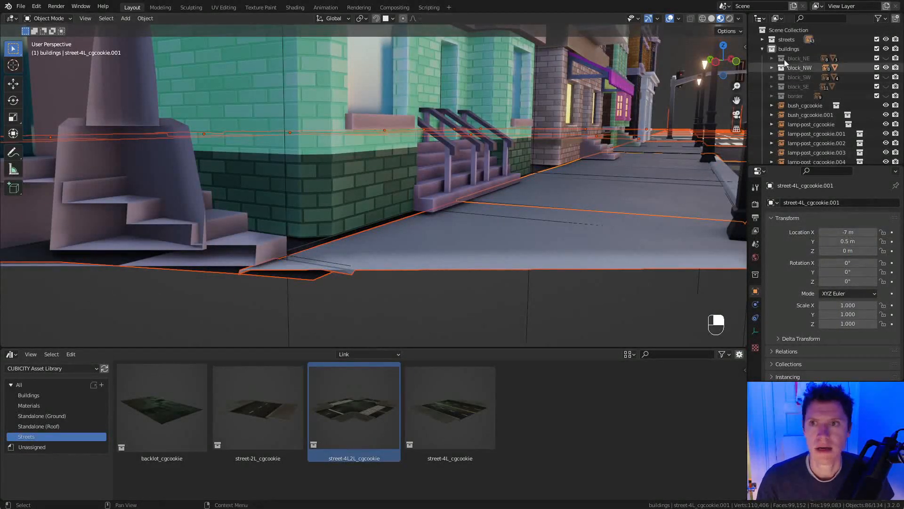
In the city assembly file, set the outliner to Blender File mode and reload the linked cubicity_ASSETS.blend library.
left_click(777, 18)
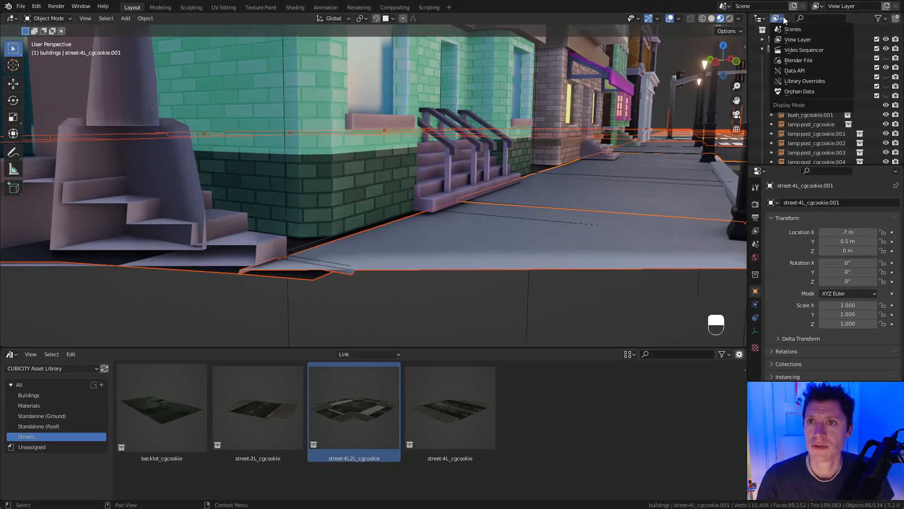
left_click(797, 60)
scroll(797, 85, "down", 4)
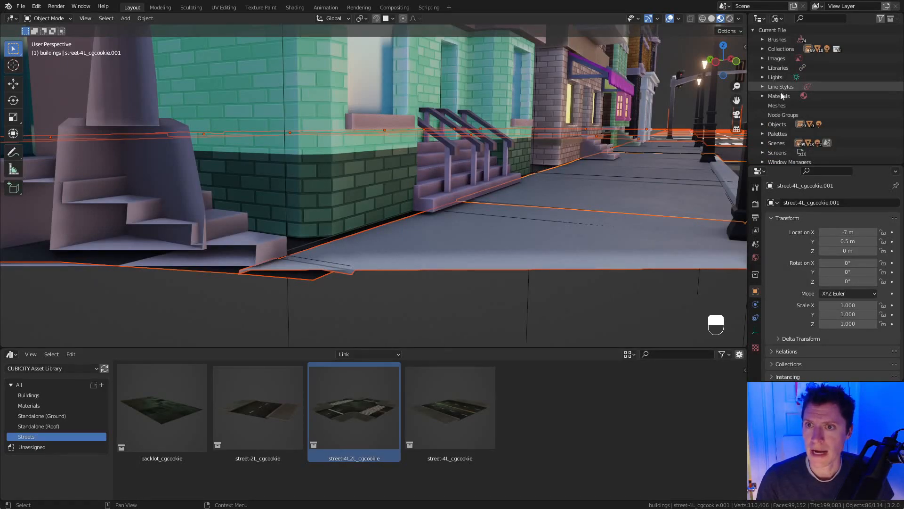
right_click(795, 155)
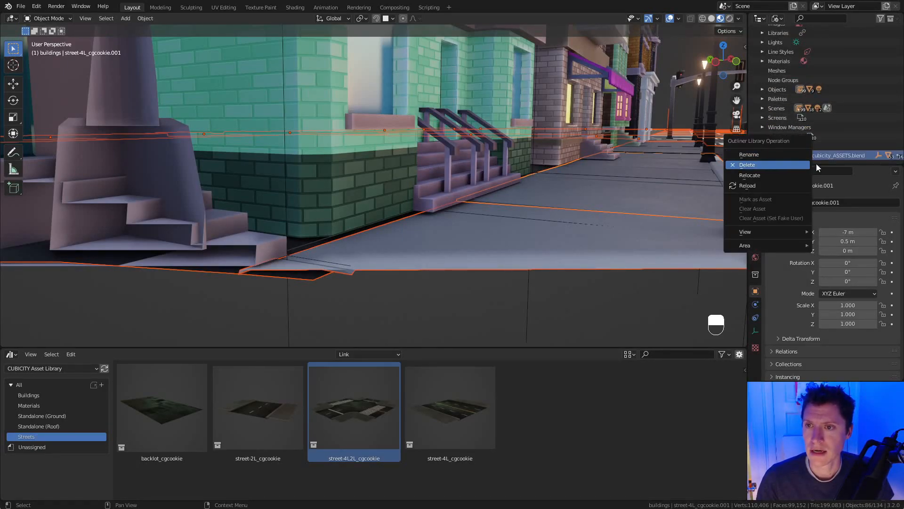
left_click(780, 185)
Undo and redo the library reload to compare the sidewalk, and revert the file to its saved version.
key("ctrl+z")
key("ctrl+shift+z")
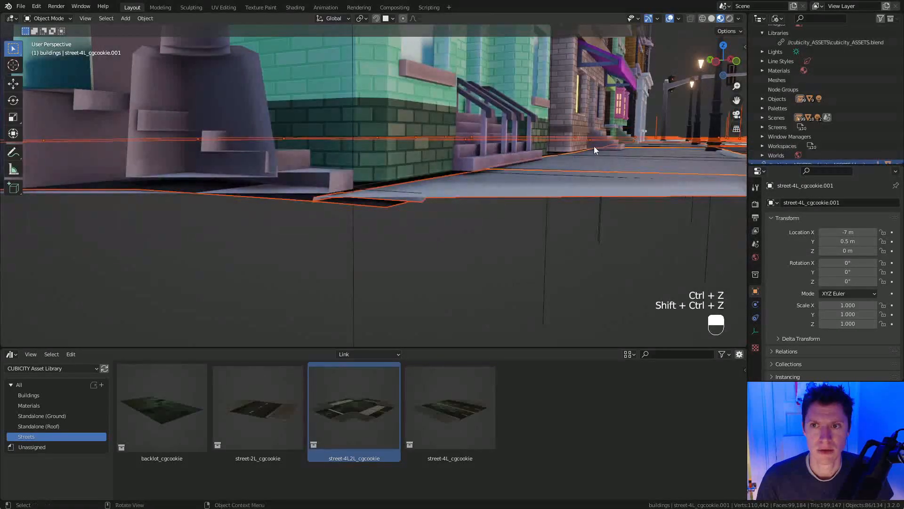
middle_click_drag(611, 144, 598, 146)
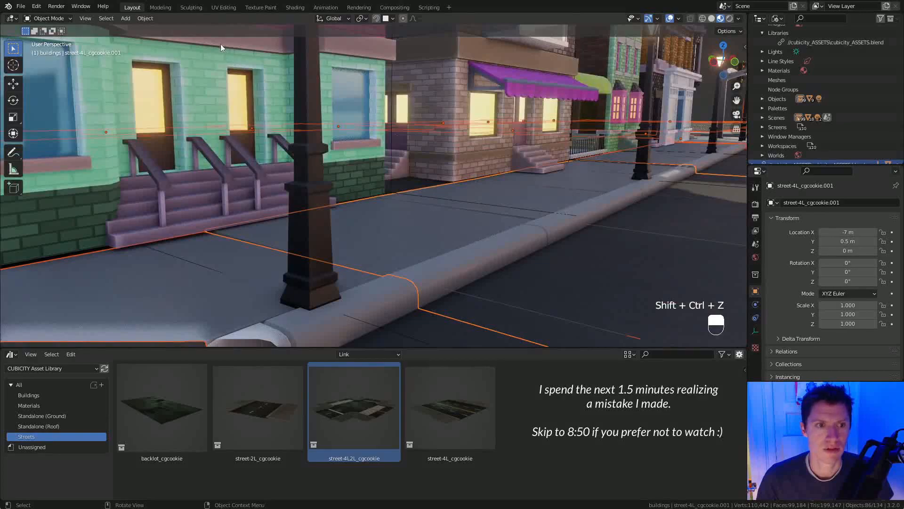
left_click(21, 6)
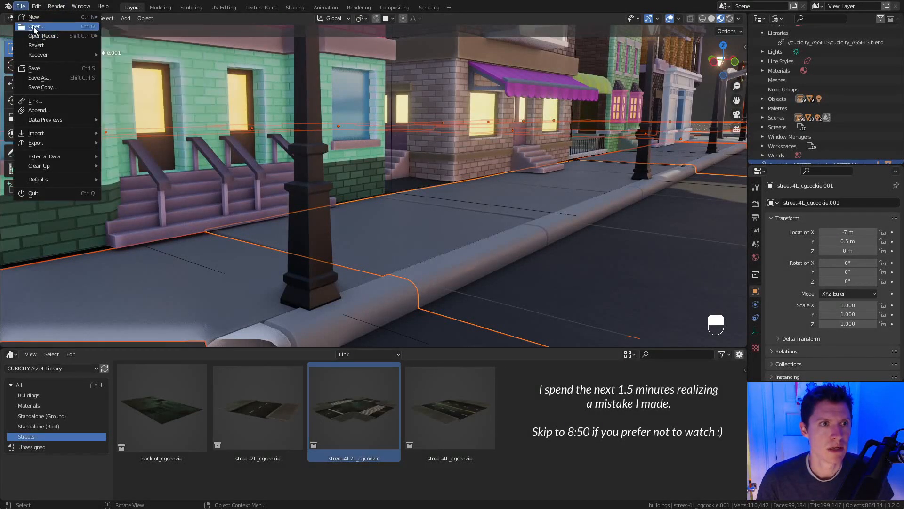
left_click(37, 45)
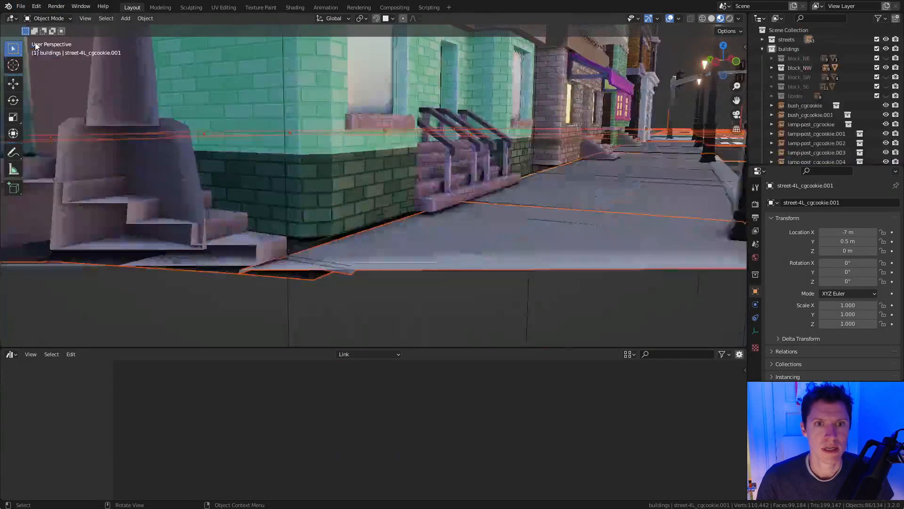
Try to move the selected street tiles along Z.
middle_click_drag(587, 207, 575, 173, "shift")
key("g")
key("z")
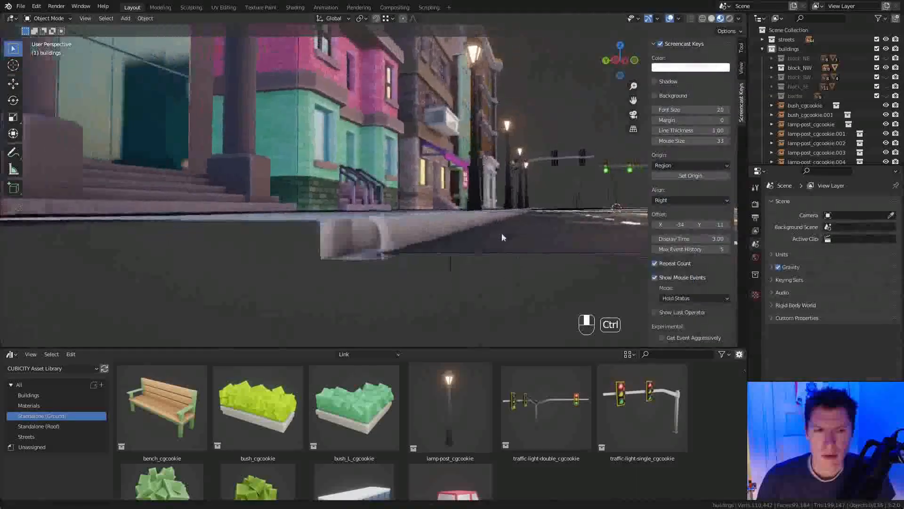
Check the Z locations of the intersection tile, the adjacent four-lane street tile and the residential-corner-D building.
middle_click_drag(502, 233, 327, 253, "ctrl")
left_click(356, 231)
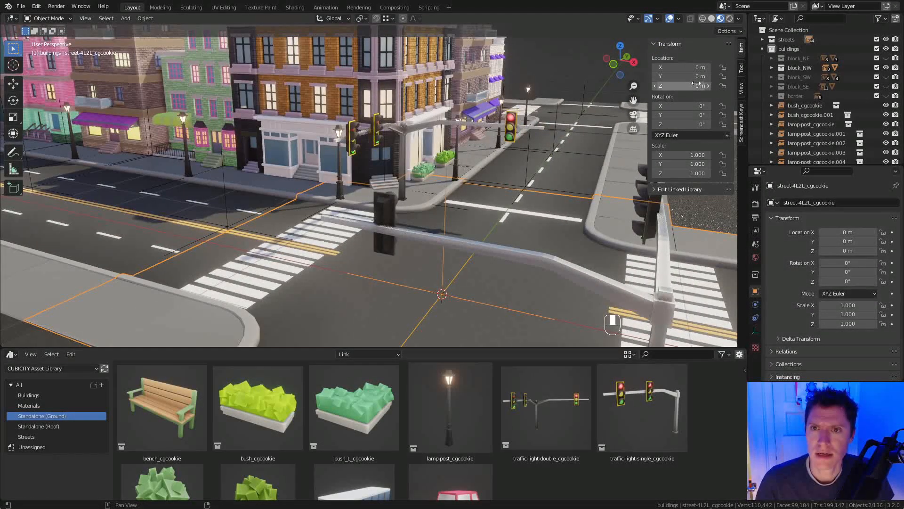
left_click(187, 216)
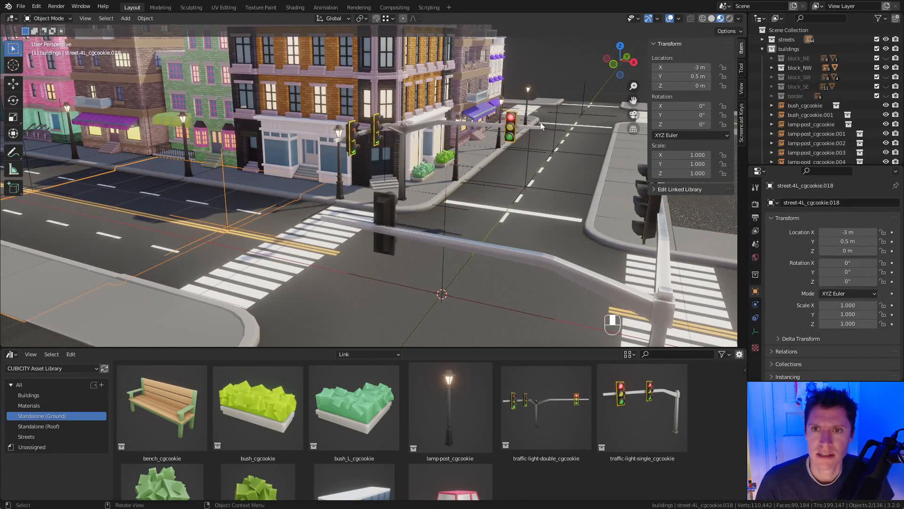
left_click(312, 133)
middle_click_drag(379, 167, 514, 252, "ctrl")
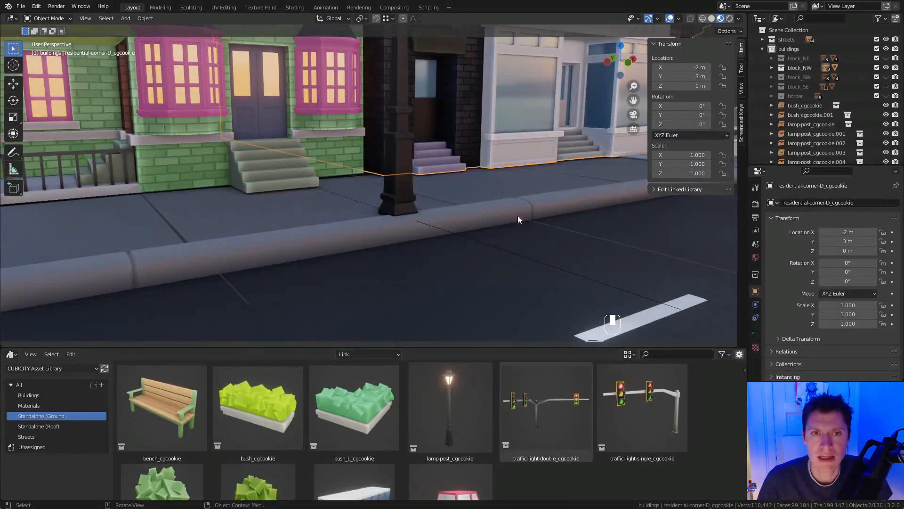
Inspect the curb seam between the street-4L2L intersection tile and the adjacent street tile, alternating the selection between them.
mouse_move(518, 216)
middle_mouse_down()
mouse_move(496, 201)
mouse_move(468, 206)
mouse_move(483, 174)
mouse_move(566, 208)
mouse_move(537, 208)
middle_mouse_up()
left_click(454, 181)
left_click(458, 189)
left_click(525, 170)
left_click(448, 183)
left_click(527, 175)
left_click(476, 181)
left_click(468, 186)
left_click(468, 187)
left_click(518, 176)
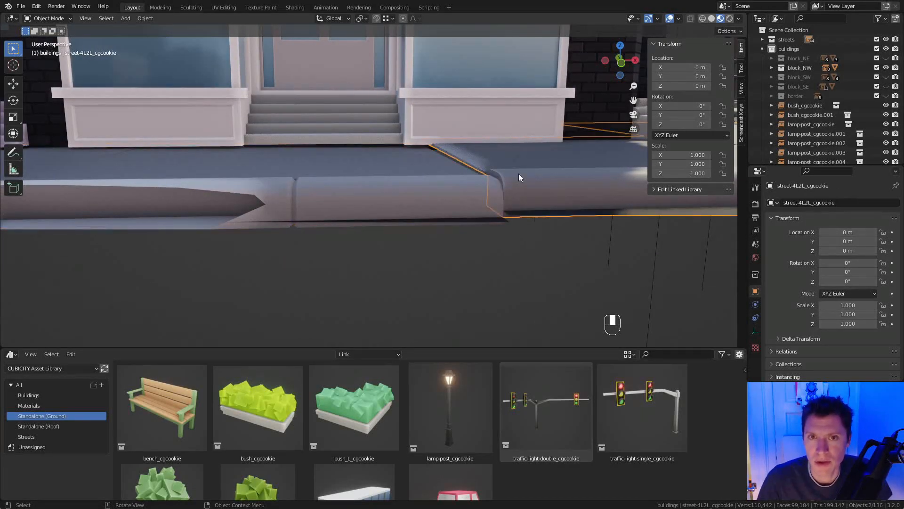
middle_click_drag(559, 188, 558, 198, "ctrl")
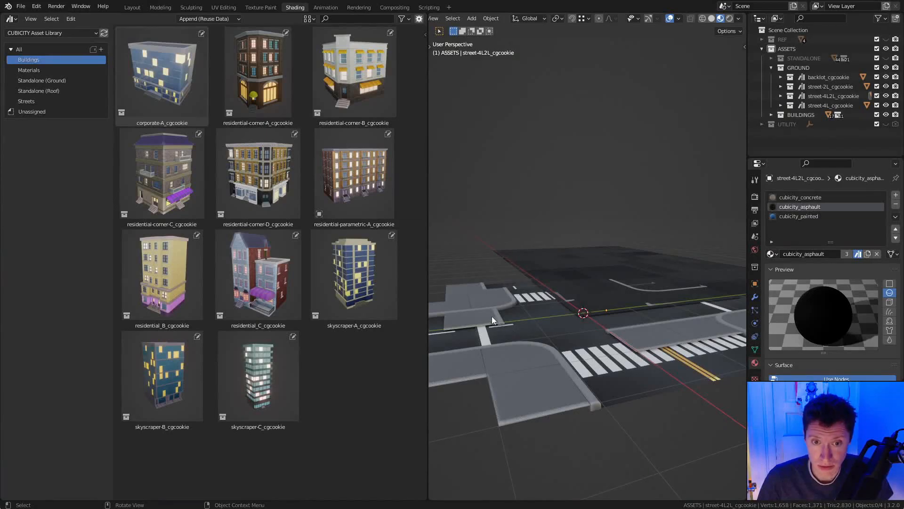
In the assets source file, move the whole mesh of the street-2L tile and its co-selected street tile along Z, and save the file.
left_click(495, 318)
middle_click_drag(496, 318, 504, 288, "shift")
middle_click_drag(672, 356, 571, 343)
left_click(589, 310, "shift")
middle_click_drag(571, 343, 563, 335, "ctrl")
key("Tab")
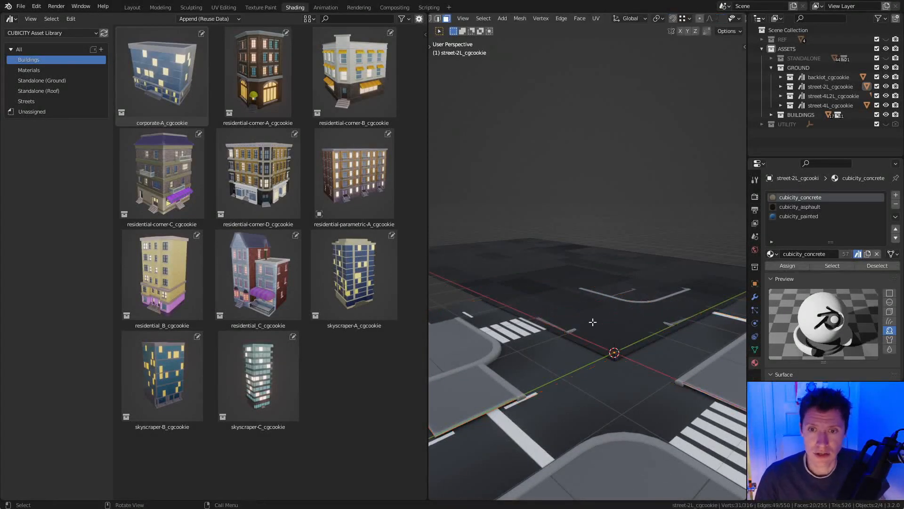
middle_click_drag(588, 341, 636, 296)
key("shift+z")
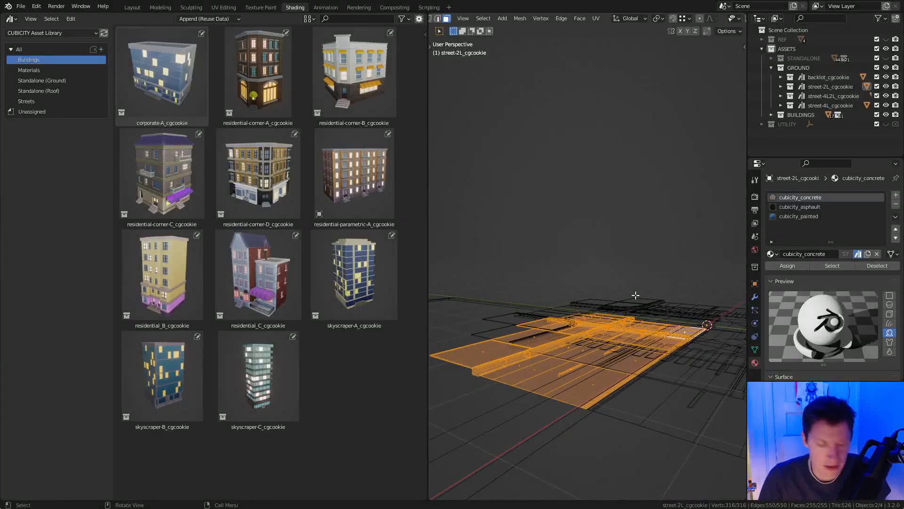
key("g")
key("z")
left_click(635, 295)
key("Tab")
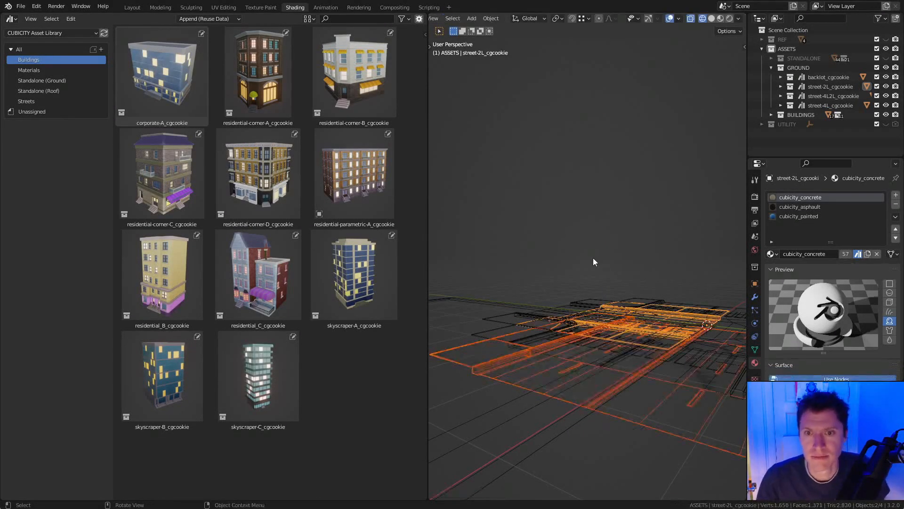
key("ctrl+s")
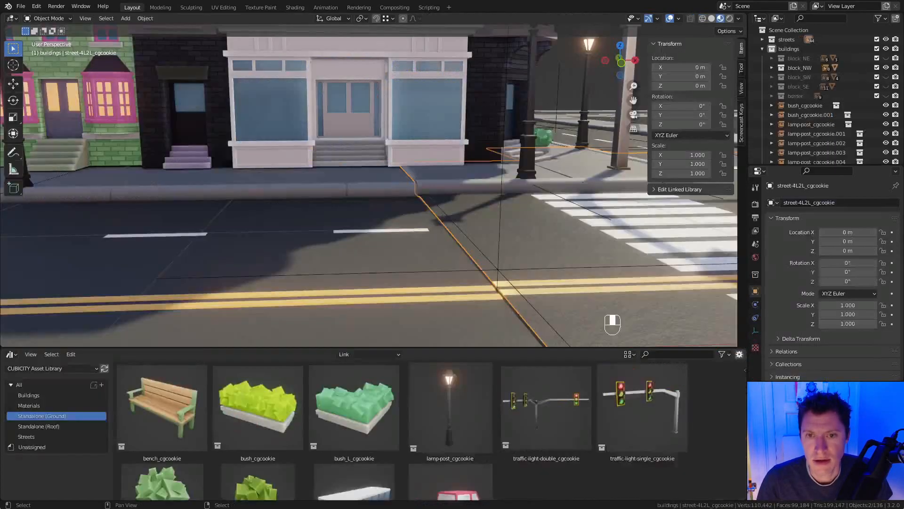
In the city assembly file, reload the linked cubicity_ASSETS.blend library from Blender File mode and inspect the sidewalks at the corner.
left_click(777, 19)
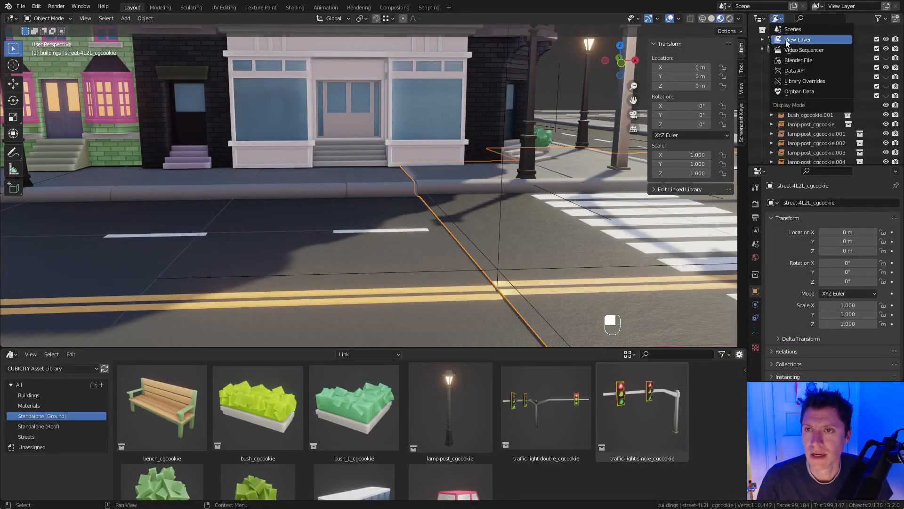
left_click(799, 61)
right_click(796, 156)
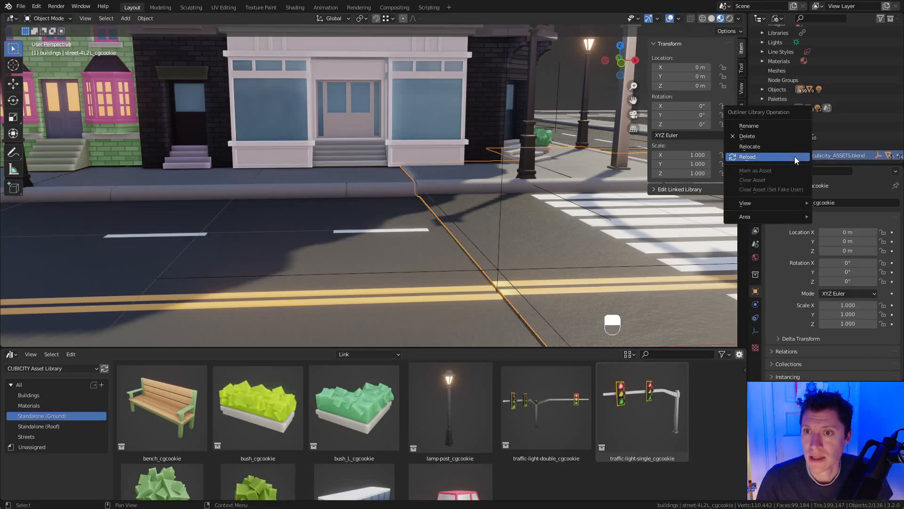
left_click(784, 158)
middle_click_drag(439, 165, 604, 185)
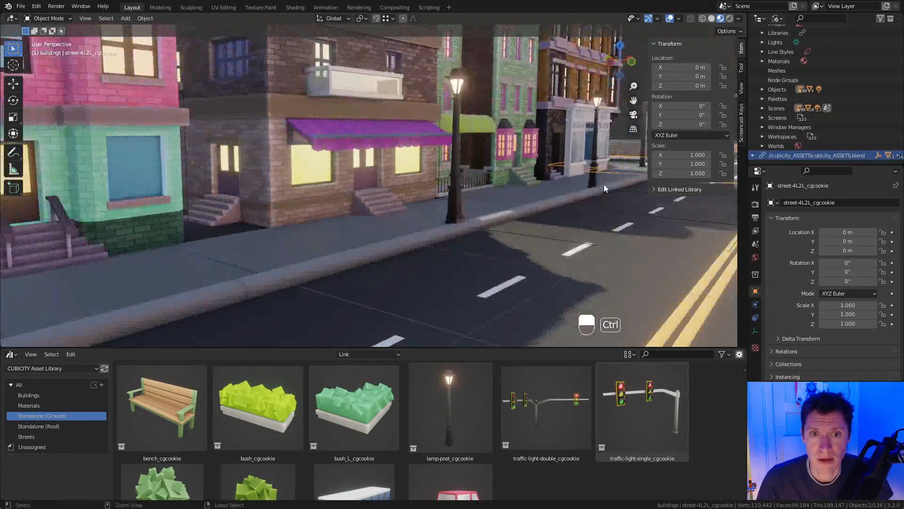
middle_click_drag(545, 170, 582, 186, "shift")
middle_click_drag(581, 187, 473, 188, "ctrl")
middle_click_drag(532, 166, 501, 193)
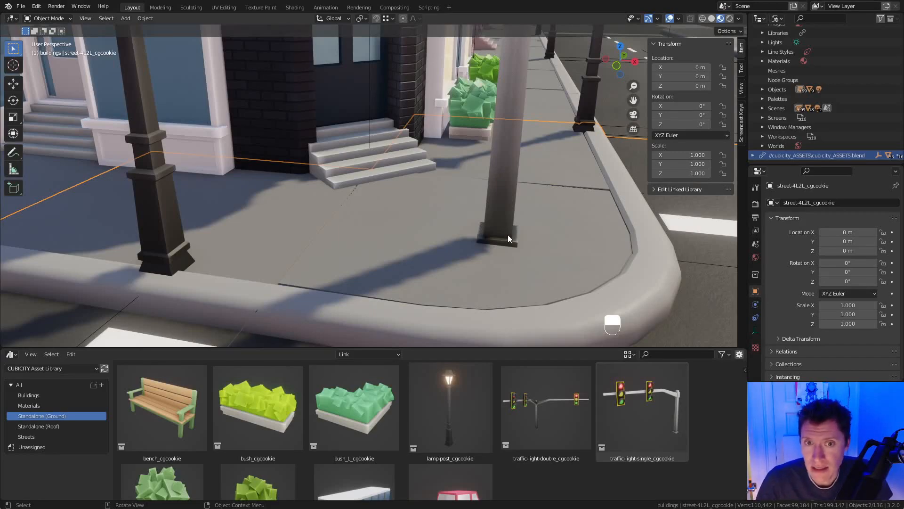
middle_click_drag(548, 213, 525, 222, "shift")
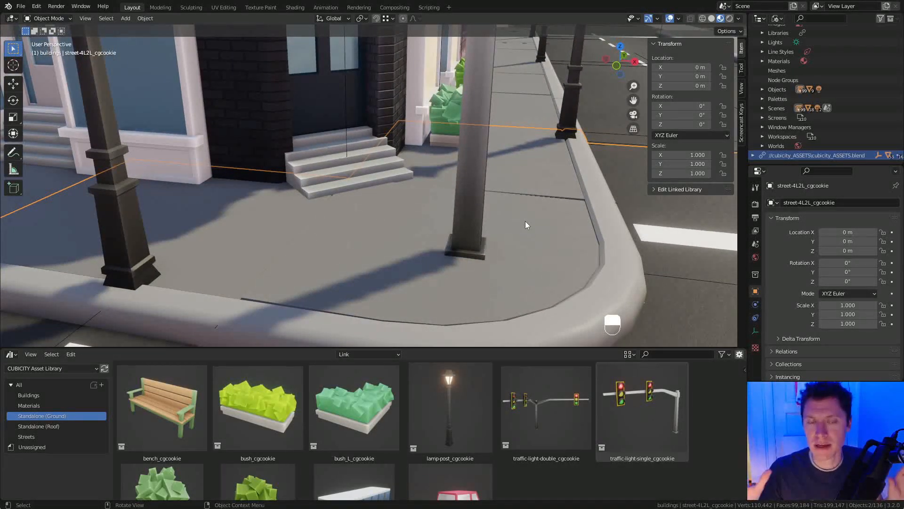
middle_click_drag(530, 206, 530, 185, "ctrl")
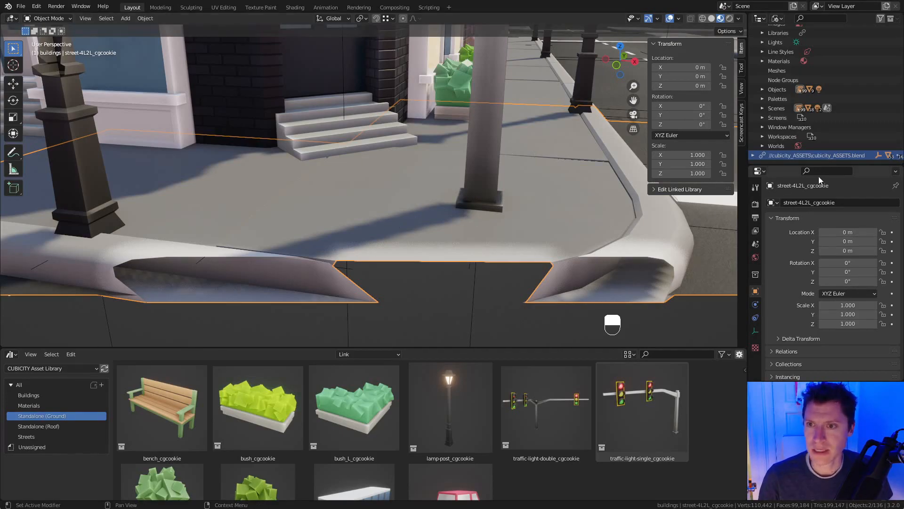
Return the outliner to View Layer mode and enable Contact Shadows on the Sun light.
left_click(761, 18)
left_click(791, 40)
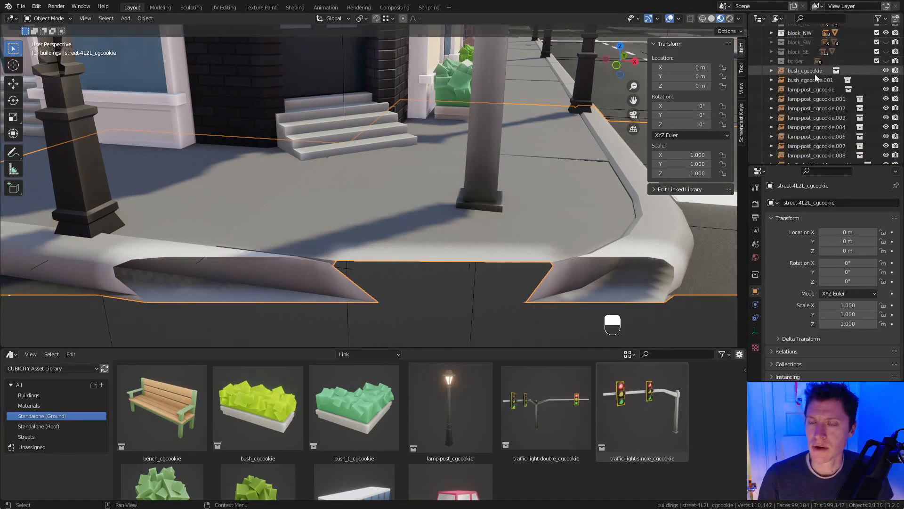
scroll(816, 83, "down", 3)
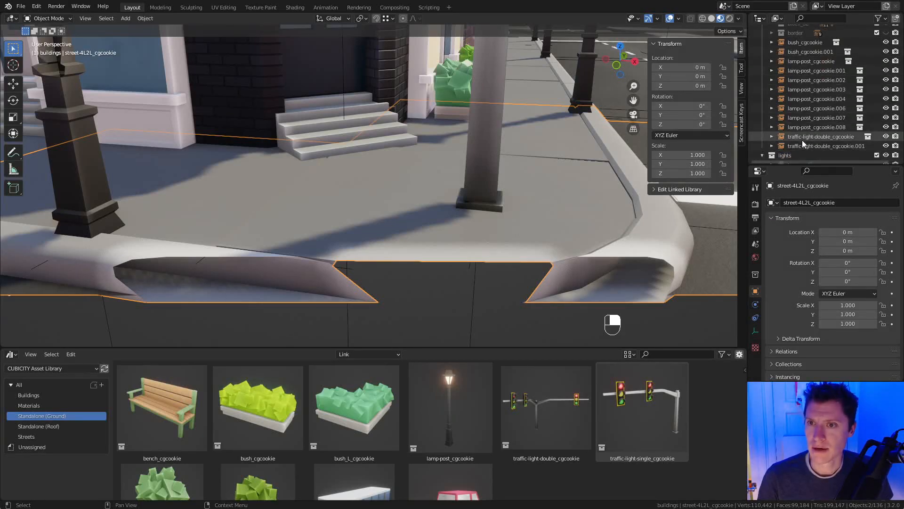
scroll(803, 143, "down", 1)
left_click(793, 155)
left_click(755, 331)
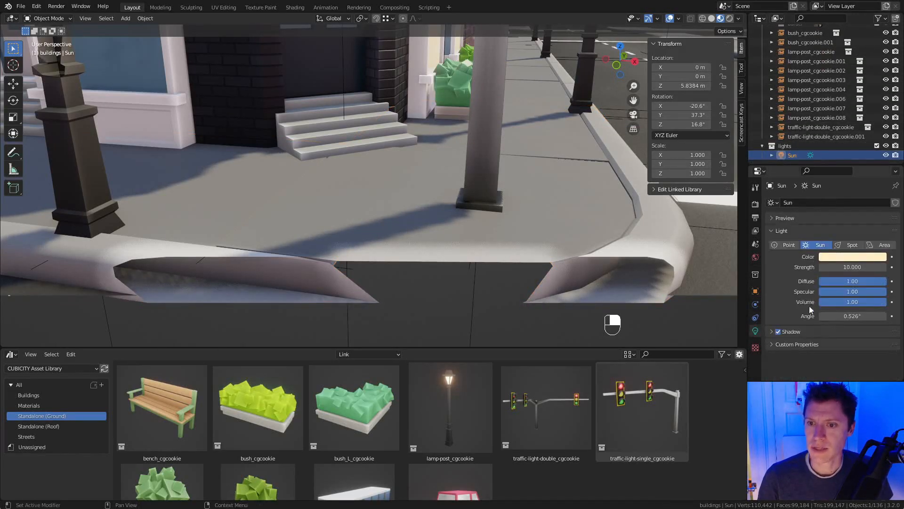
left_click(772, 331)
scroll(818, 307, "down", 2)
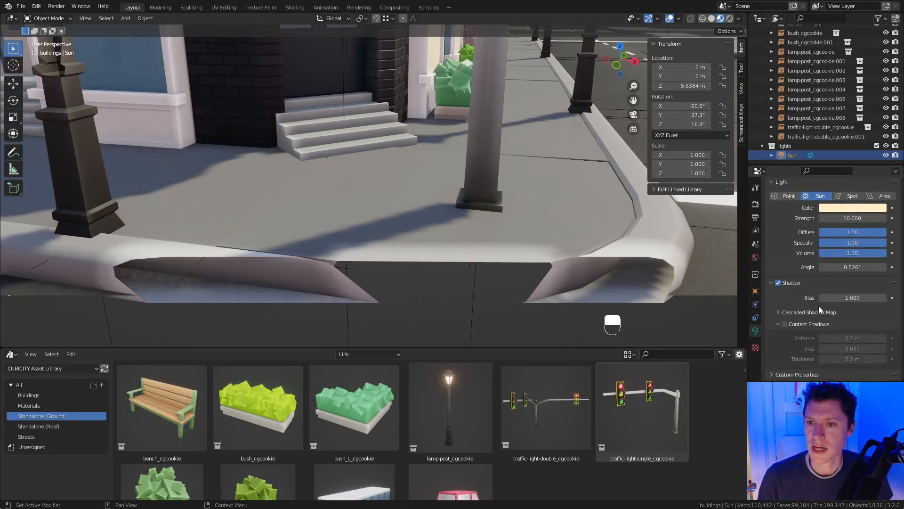
left_click(791, 324)
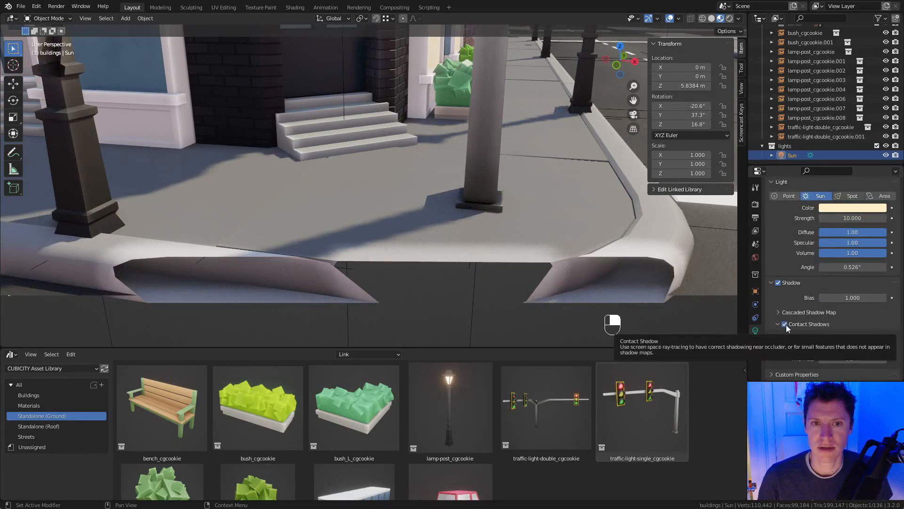
Compare the corner lamp posts and steps with the Sun's Contact Shadows off and on, leaving the option enabled.
middle_click_drag(483, 196, 431, 239, "shift")
scroll(435, 219, "up", 4)
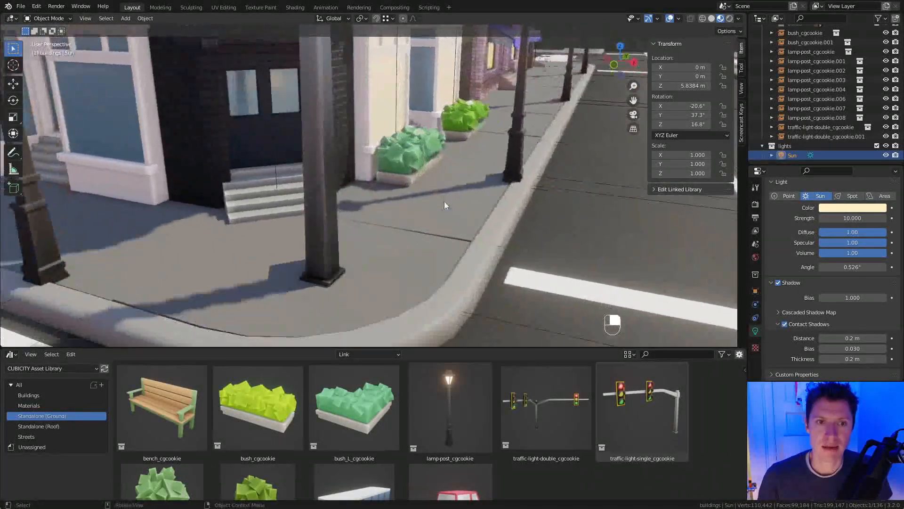
middle_click_drag(418, 187, 471, 214)
left_click(787, 324)
left_click(787, 324)
left_click(786, 324)
left_click(786, 324)
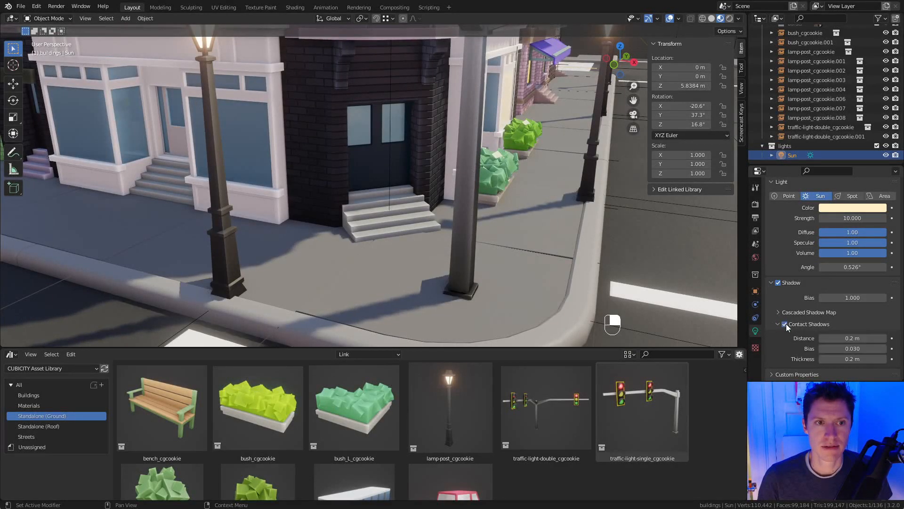
left_click(787, 324)
left_click(786, 323)
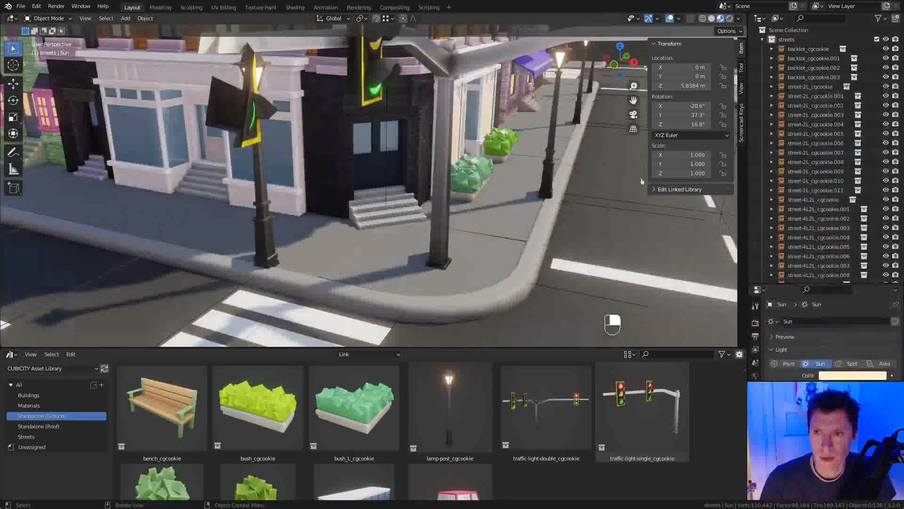
Collapse the streets collection and create a new collection named standalone directly under the Scene Collection.
scroll(799, 75, "down", 10)
scroll(784, 101, "down", 4)
scroll(784, 101, "up", 14)
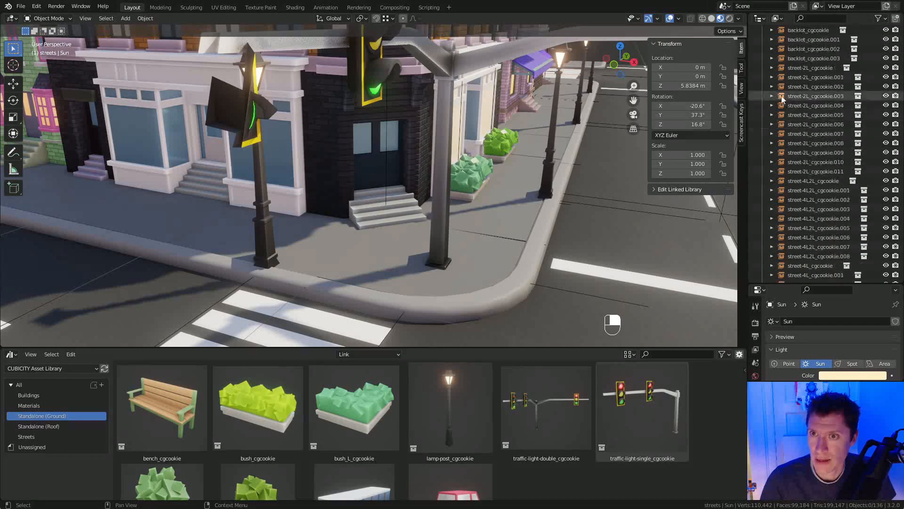
left_click(762, 41)
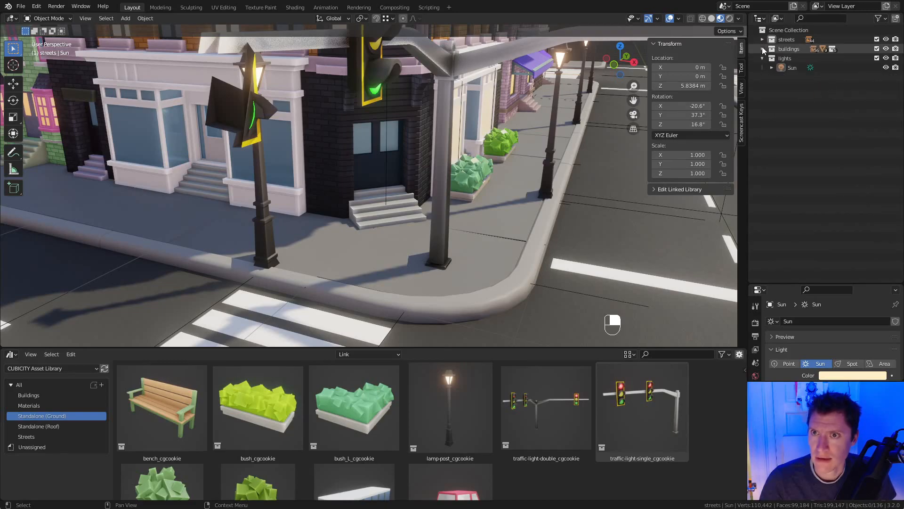
left_click(809, 209)
left_click(789, 28)
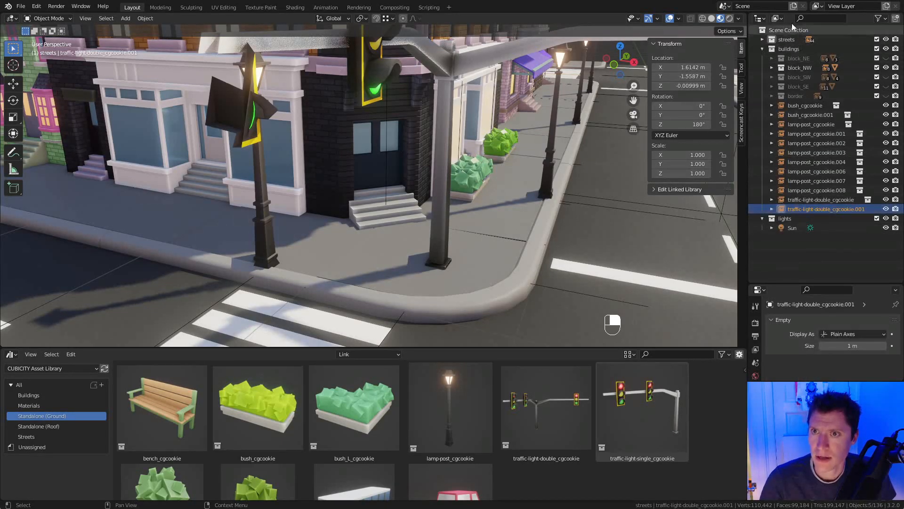
left_click(894, 20)
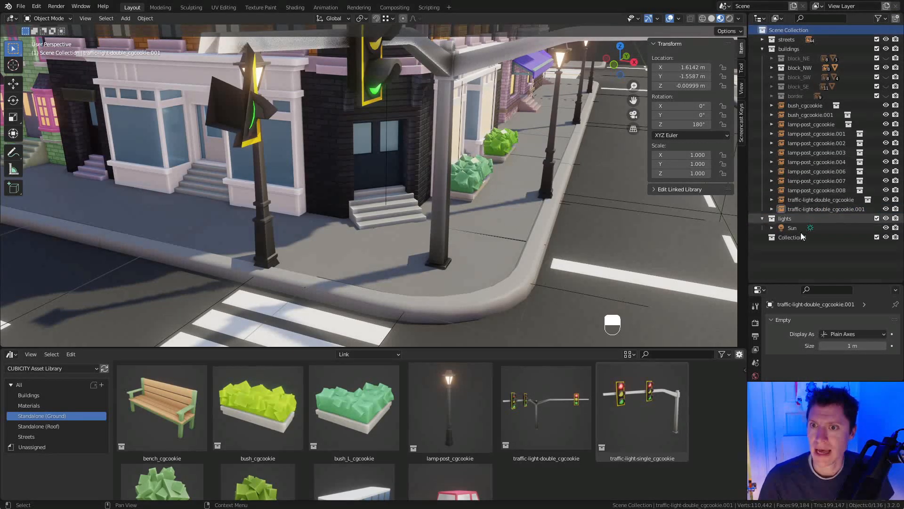
double_click(794, 238)
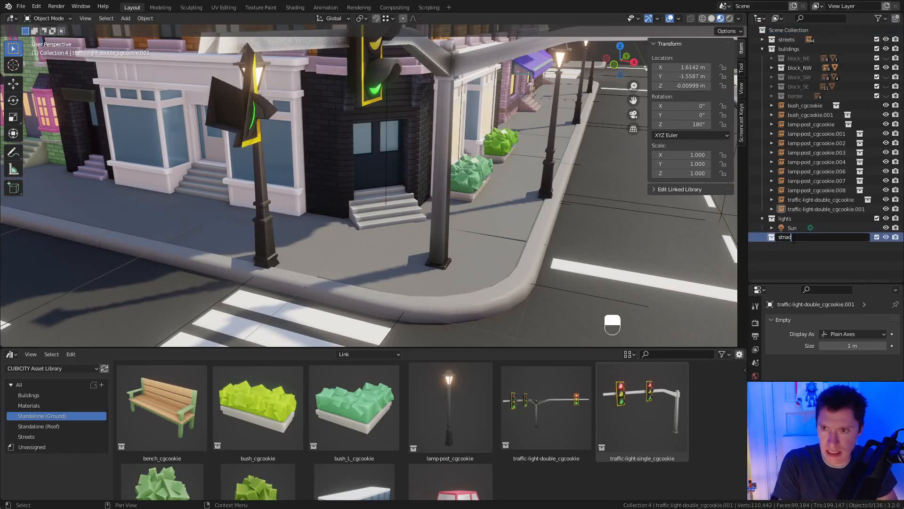
type("standalone")
key("Return")
Put all bush, lamp-post and traffic-light objects into the standalone collection and order it directly after the buildings collection.
left_click(805, 105)
left_click(800, 209, "shift")
left_click_drag(800, 209, 792, 237)
left_click(763, 106)
left_click(763, 49)
left_click_drag(791, 68, 786, 54)
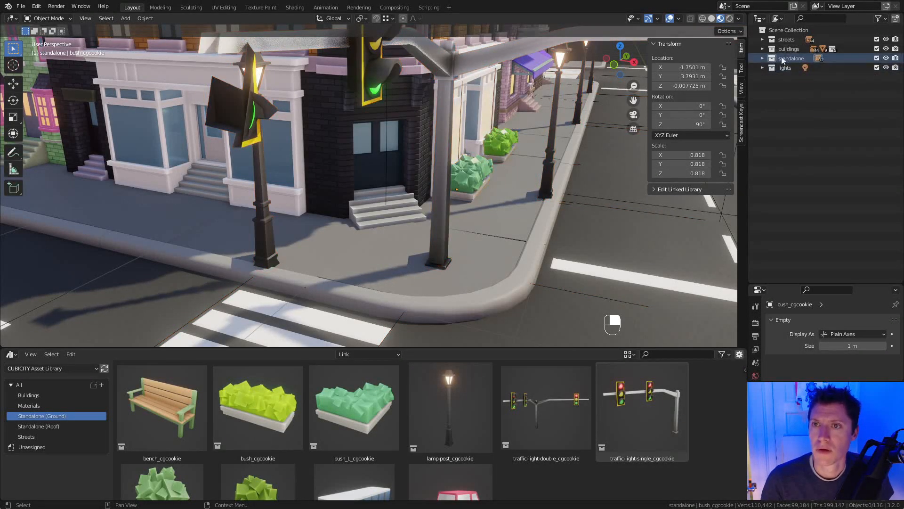
left_click(763, 58)
Link the bush_L_cgcookie asset into the standalone collection and place it at the corner of the building with the purple awning.
middle_click_drag(508, 187, 511, 250, "ctrl")
middle_click_drag(524, 144, 481, 176)
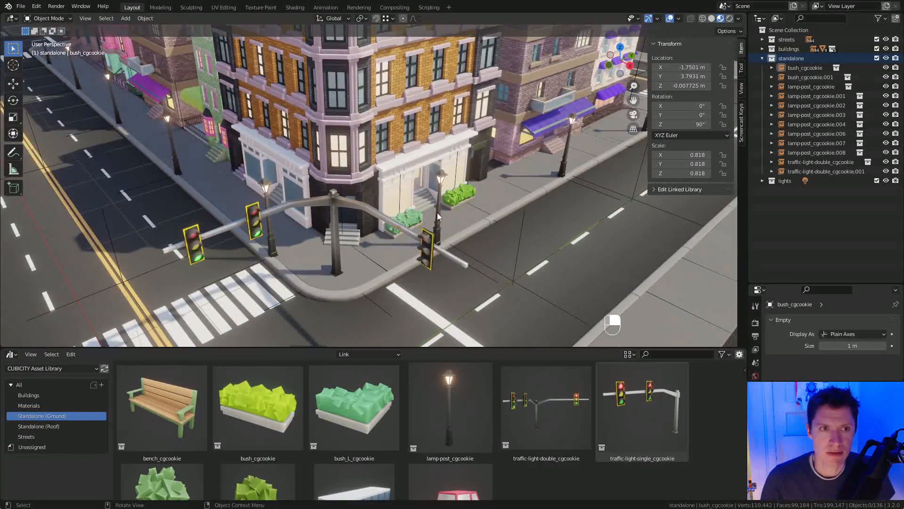
scroll(419, 406, "down", 2)
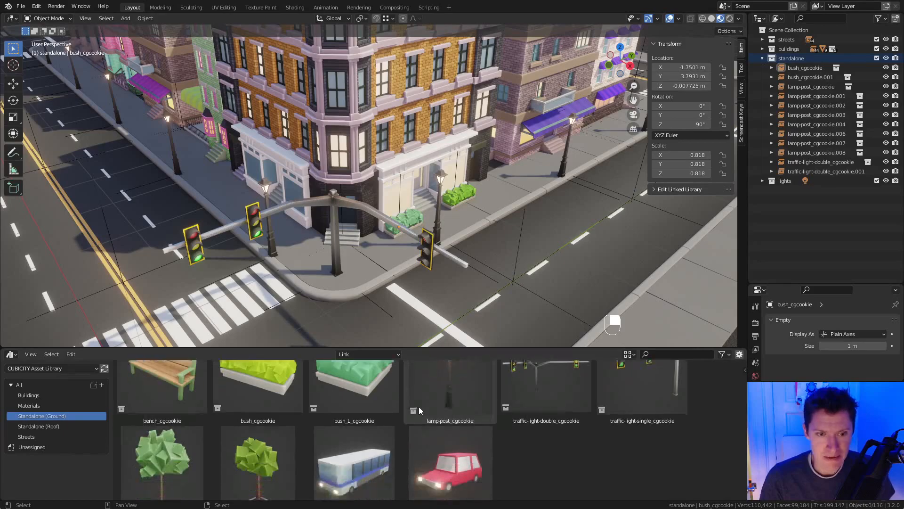
scroll(420, 406, "up", 2)
left_click_drag(356, 414, 499, 188)
key("g")
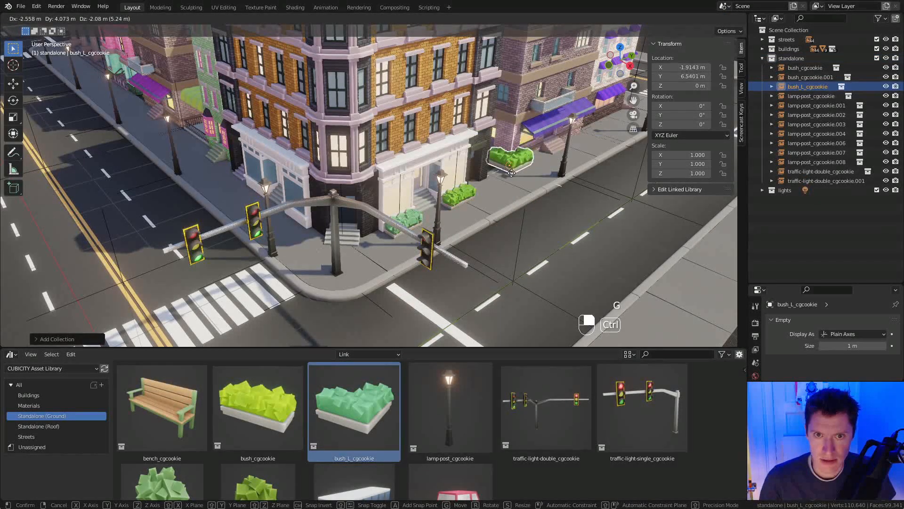
left_click(513, 174, "ctrl")
key("KP_Decimal")
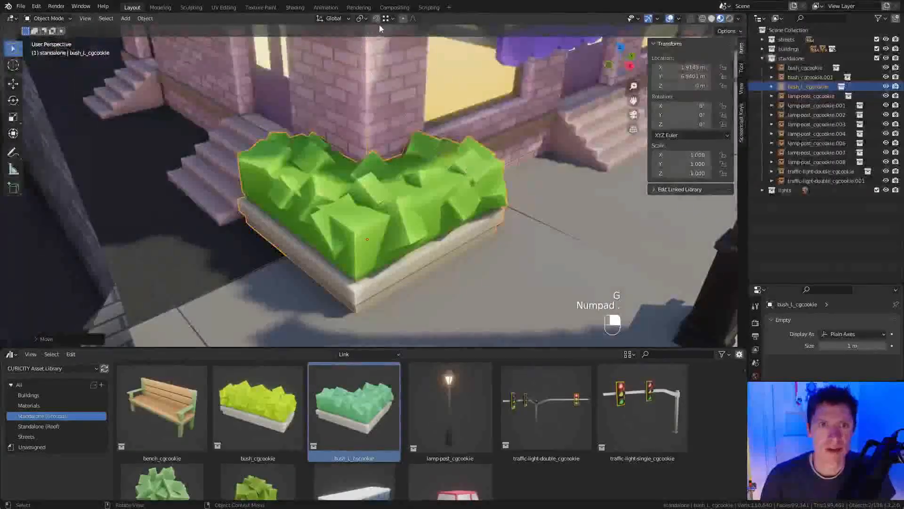
Set snapping to Face and fit the L-shaped bush planter snugly around the building corner on the sidewalk.
left_click(393, 19)
middle_click_drag(467, 82, 471, 158, "ctrl")
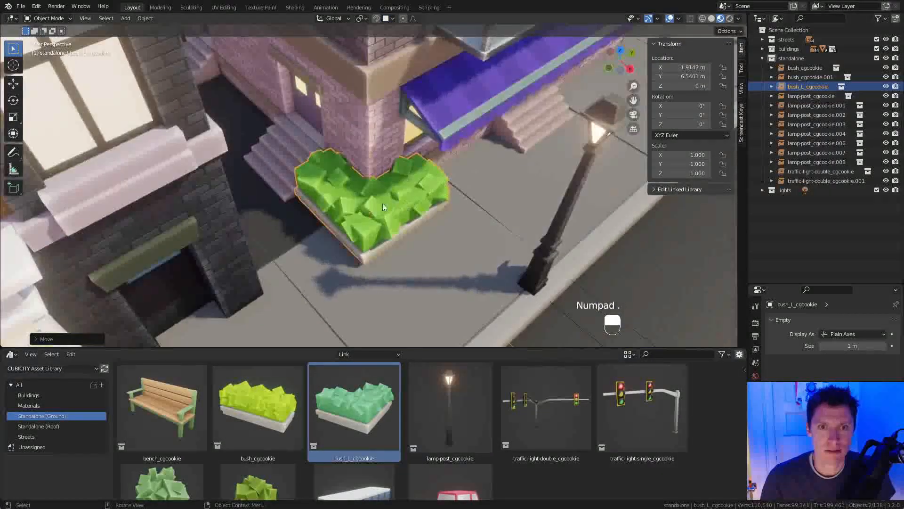
key("g")
key("shift+z")
left_click(384, 221, "ctrl")
key("g")
left_click(374, 217, "ctrl")
middle_click_drag(389, 184, 367, 207)
key("g")
left_click(370, 210, "ctrl")
Link the tree-small_cgcookie asset and place it on the sidewalk beside the lamp post in front of the corner storefront.
scroll(375, 169, "down", 6)
middle_click_drag(375, 169, 418, 154, "shift")
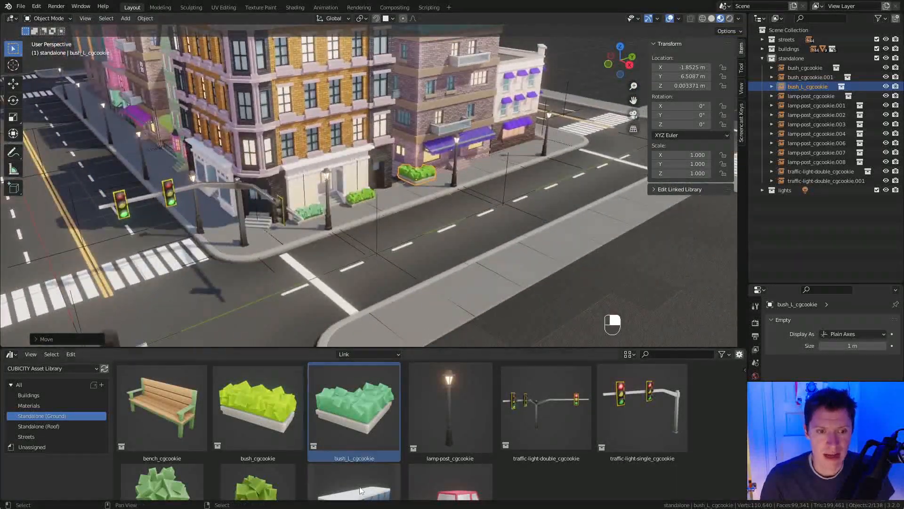
scroll(287, 476, "down", 2)
left_click(287, 476)
left_click_drag(267, 456, 288, 230)
key("g")
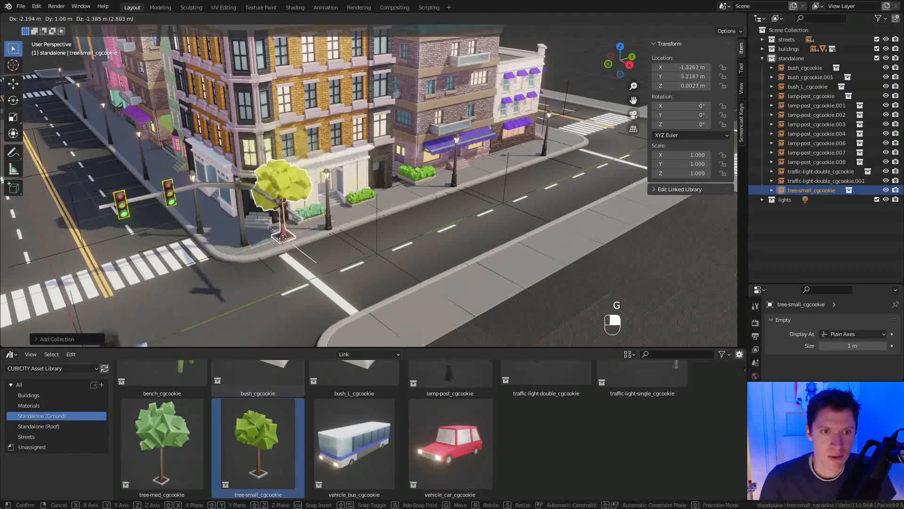
left_click(324, 227)
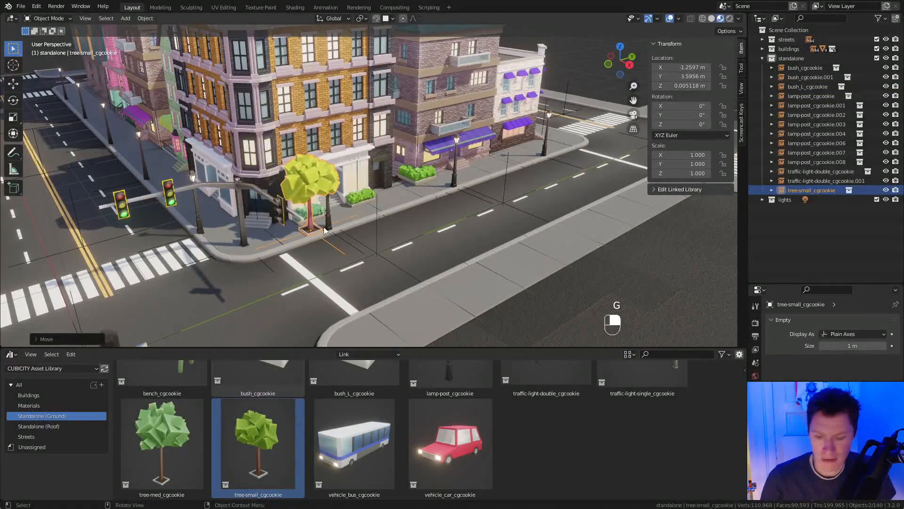
Move the small tree along Y to about 5.04 m, past the bright green bush, and along X to about -1.19 m near the curb.
key("KP_Decimal")
mouse_move(389, 213)
middle_mouse_down()
mouse_move(376, 241)
mouse_move(397, 239)
mouse_move(393, 208)
mouse_move(382, 228)
middle_mouse_up()
key("g")
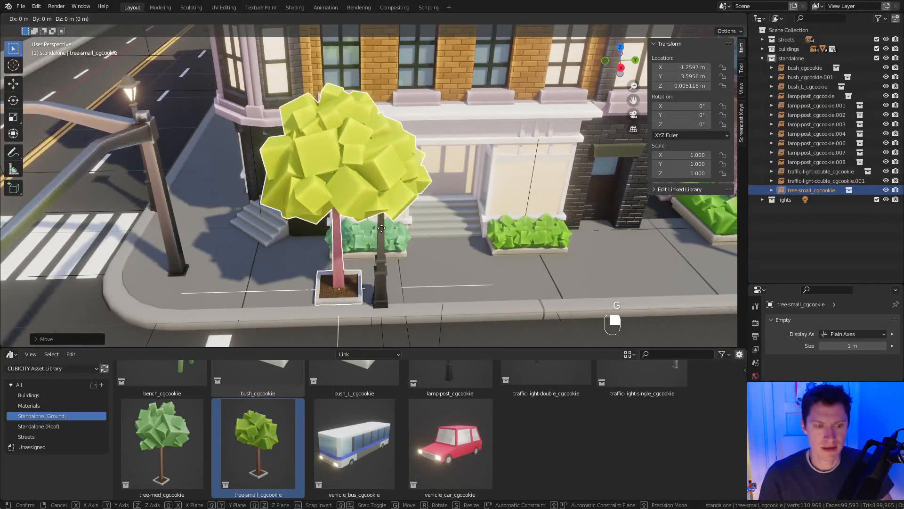
key("y")
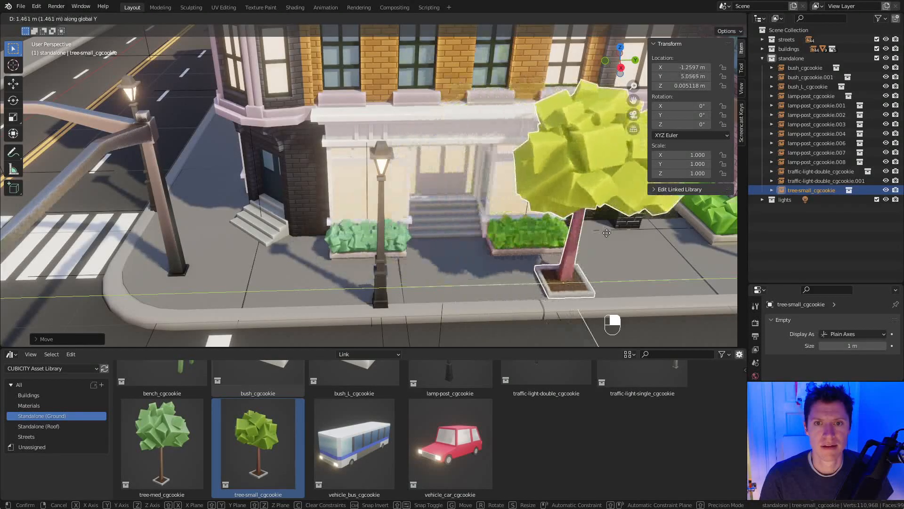
left_click(604, 232)
middle_click_drag(604, 233, 461, 221)
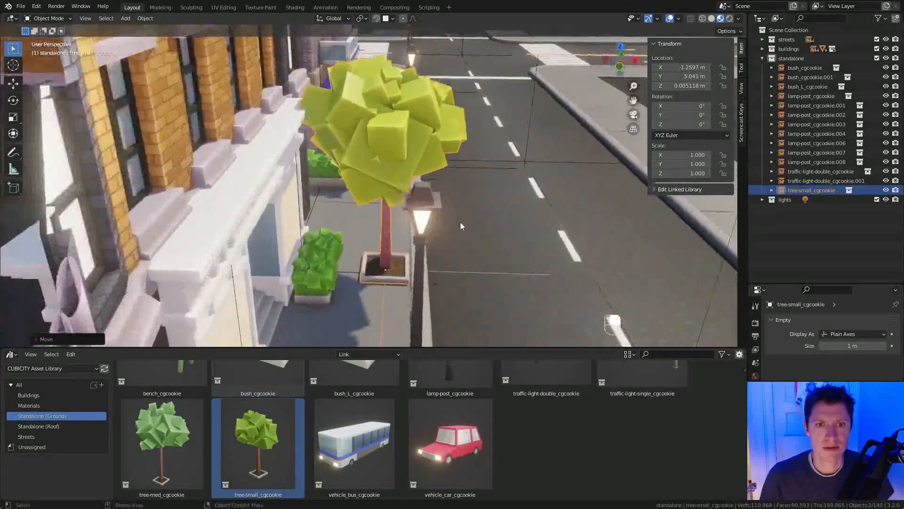
key("g")
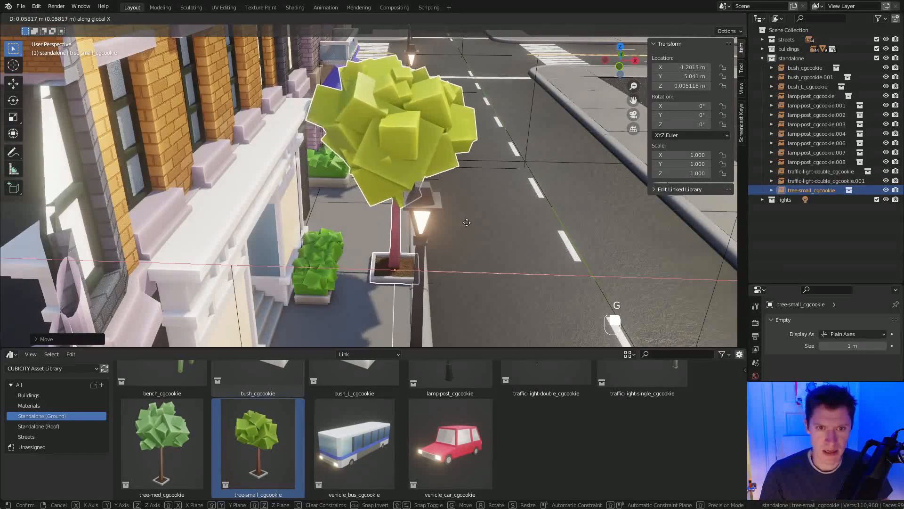
left_click(468, 223)
Rotate the small tree 90° about the vertical axis and scale it down to about 0.864.
middle_click_drag(497, 216, 427, 208)
type("r90")
key("Return")
middle_click_drag(426, 209, 366, 243, "shift")
key("s")
left_click(441, 224)
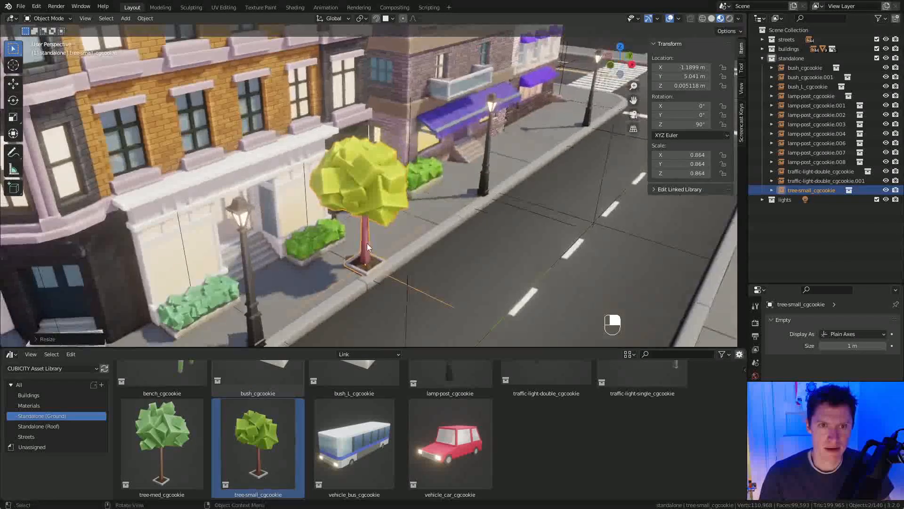
Duplicate the small tree along Y to about 6.32 m, just before the next lamp post, and rotate the copy 90°.
key("shift+d")
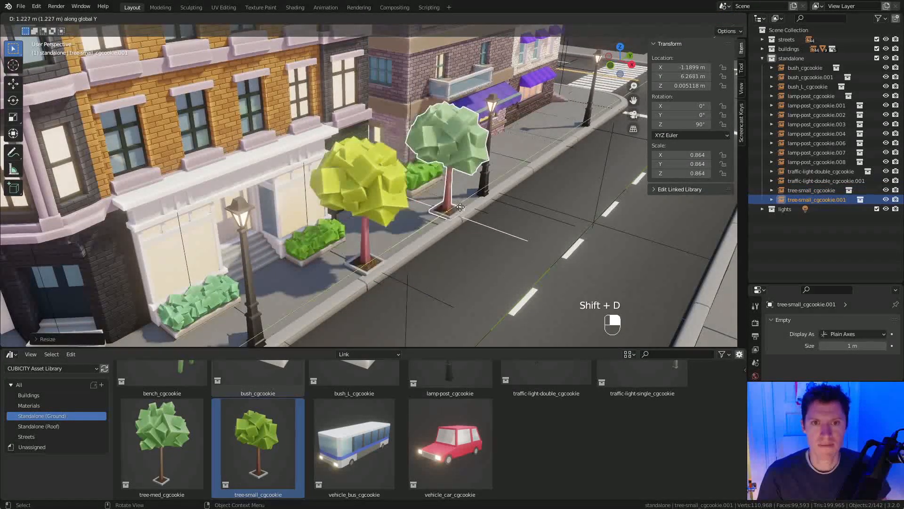
left_click(461, 175)
middle_click_drag(461, 175, 482, 199)
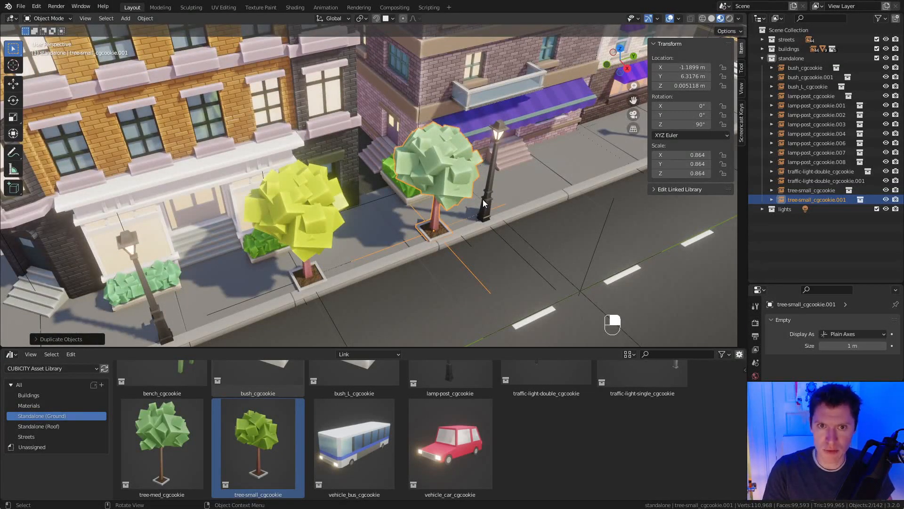
type("r90")
key("Return")
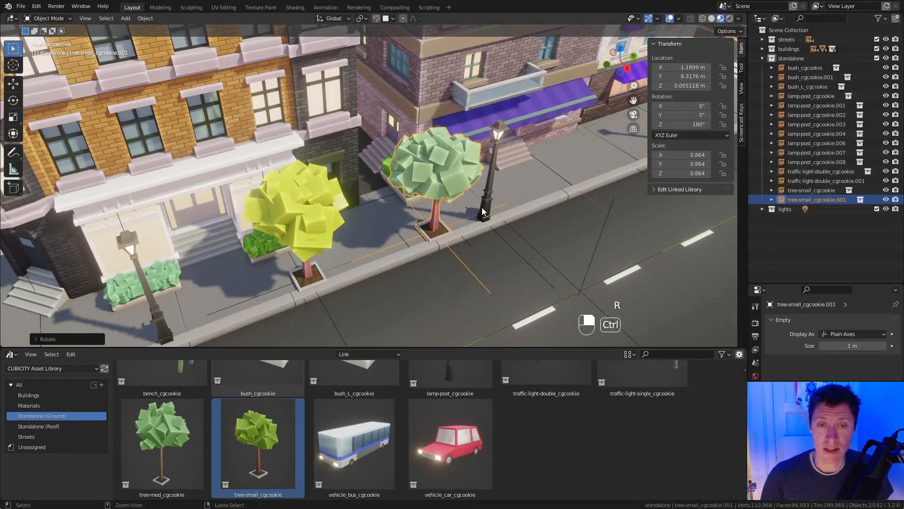
middle_click_drag(482, 207, 443, 176, "ctrl")
Duplicate the second tree along Y to about 7.73 m, beyond the lamp post, and scale the second tree up to about 0.992.
key("shift+d")
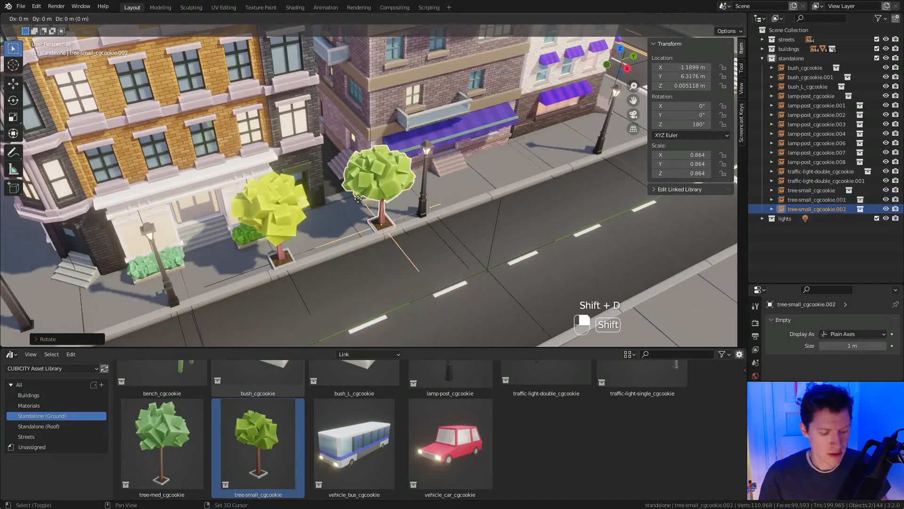
left_click(377, 177)
left_click(377, 178)
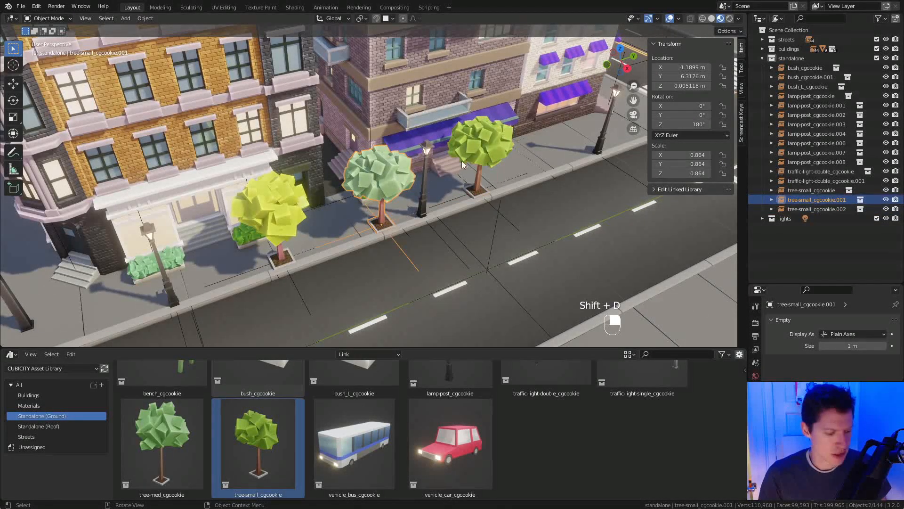
key("s")
left_click(472, 153)
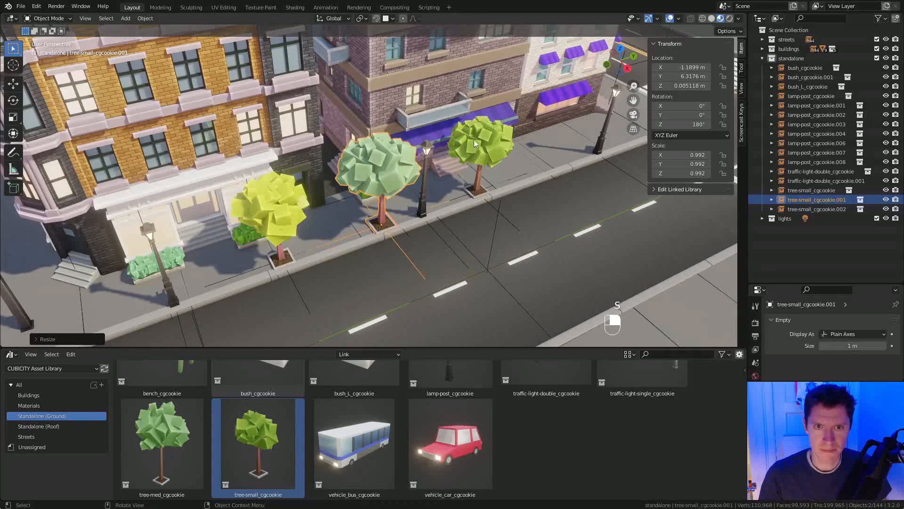
Rotate the third small tree 90° about Z and move it along Y to about 9.53 m, beside the lamp post by the white building.
left_click(475, 140)
middle_click_drag(546, 125, 502, 137)
type("rz")
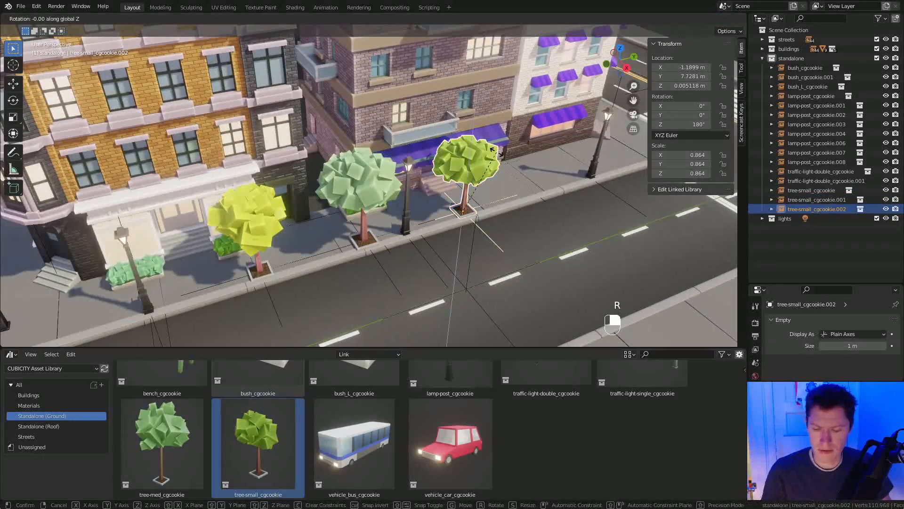
type("90")
key("Return")
middle_click_drag(377, 203, 490, 179)
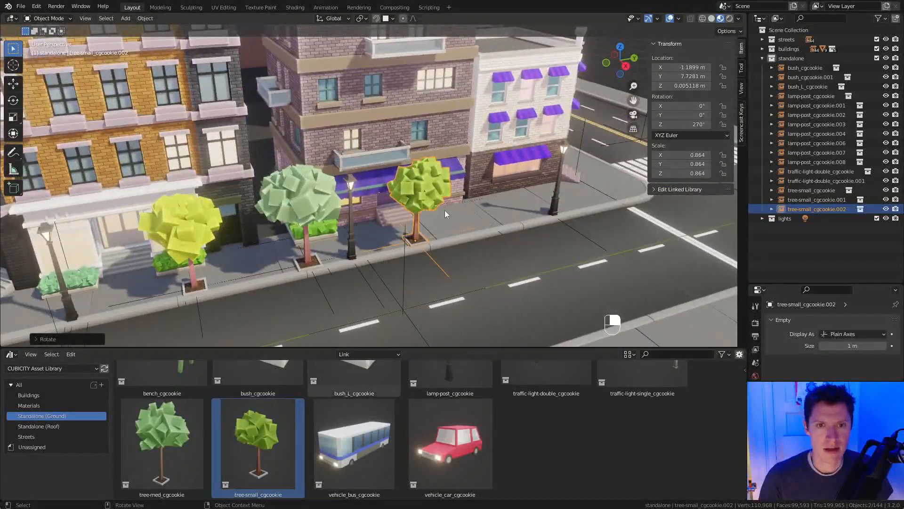
key("g")
left_click(553, 181)
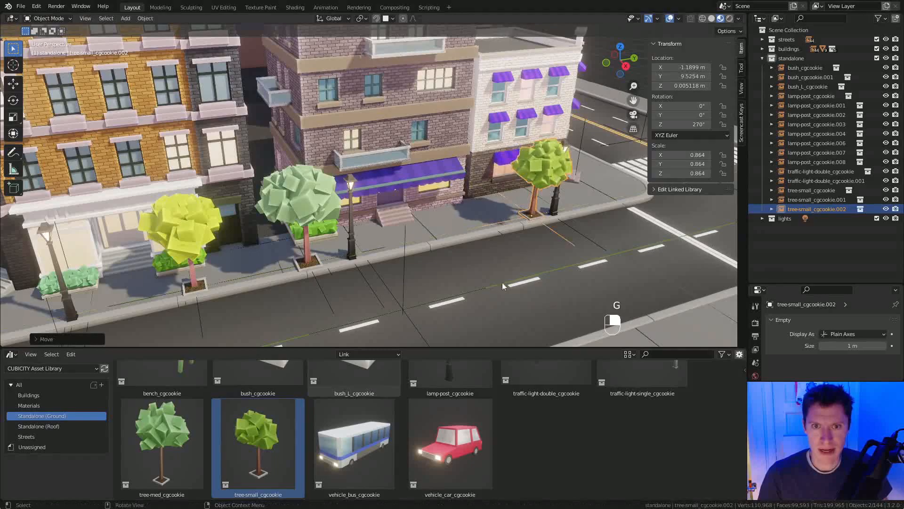
Link the tree-med_cgcookie asset onto the sidewalk in front of the purple-awning building and align it near the curb at about X -1.2 m.
left_click_drag(159, 442, 434, 212)
key("g")
left_click(422, 236, "ctrl")
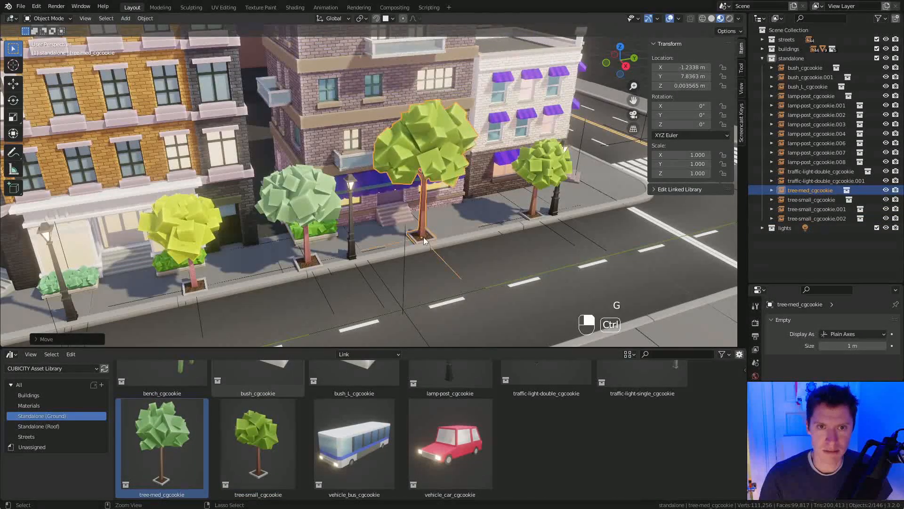
key("KP_Decimal")
scroll(423, 237, "down", 1)
middle_click_drag(391, 224, 540, 178)
scroll(414, 231, "up", 3)
key("g")
key("y")
key("x")
left_click(447, 209)
scroll(447, 209, "down", 2)
scroll(430, 201, "down", 3)
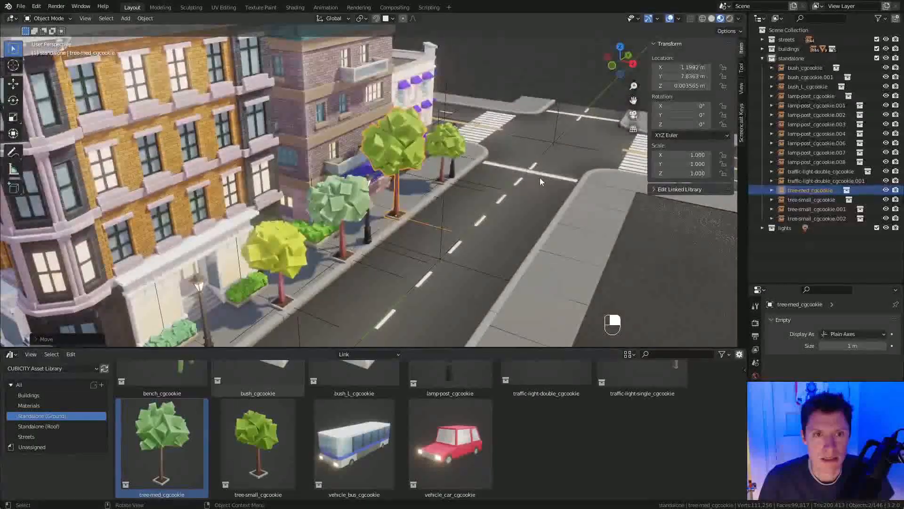
middle_click_drag(464, 188, 513, 171, "shift")
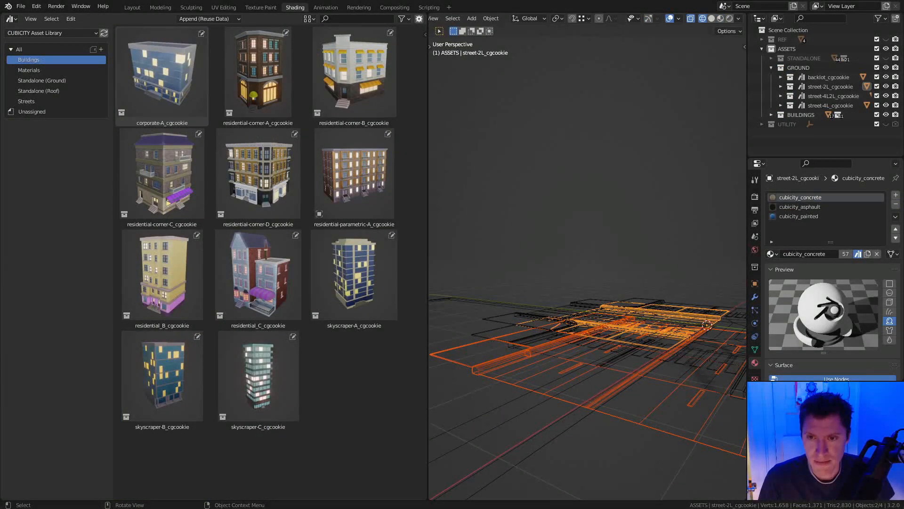
In the asset source file, hide the GROUND and BUILDINGS collections and show only tree-small_cgcookie within STANDALONE.
left_click(886, 68)
left_click(773, 66)
left_click(886, 58)
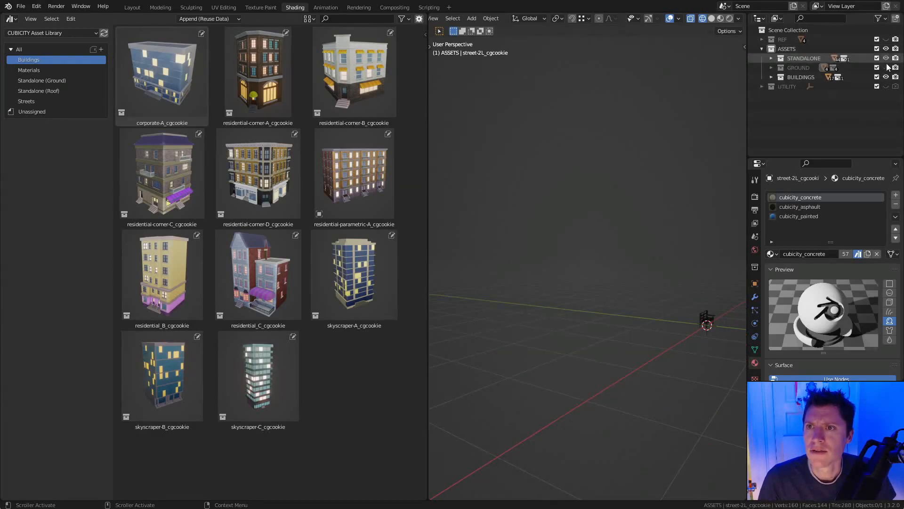
left_click(772, 58)
left_click(886, 68)
scroll(857, 94, "down", 7)
left_click(886, 77)
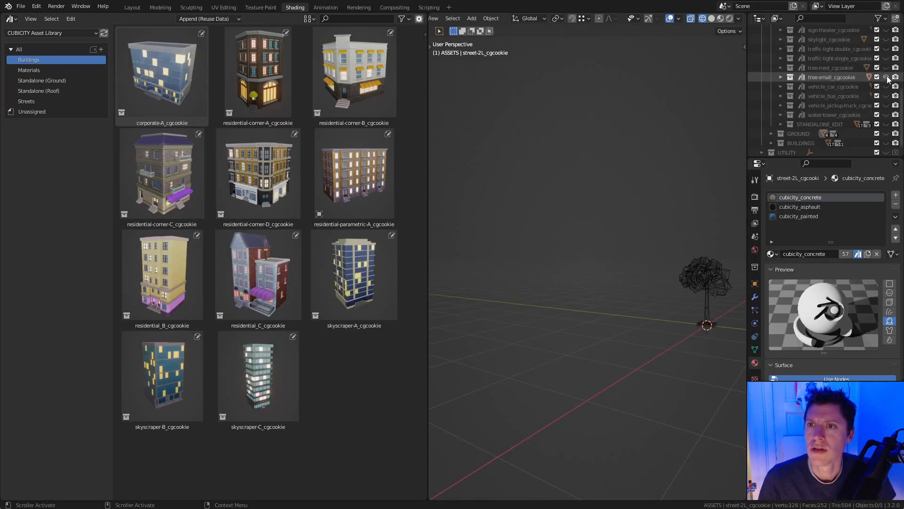
Select the small tree mesh, frame its planter base and display it in Solid shading.
left_click(720, 285)
key("KP_Decimal")
key("z")
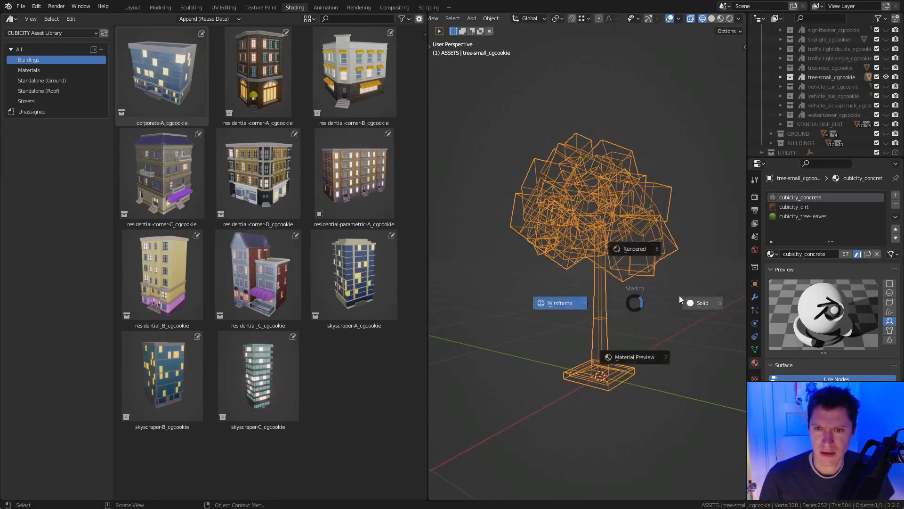
left_click(689, 302)
scroll(622, 347, "up", 2)
middle_click_drag(613, 349, 607, 284, "shift")
Select the small tree's entire square planter base in Edit Mode and shrink it horizontally, keeping its height.
key("Tab")
left_click(609, 353)
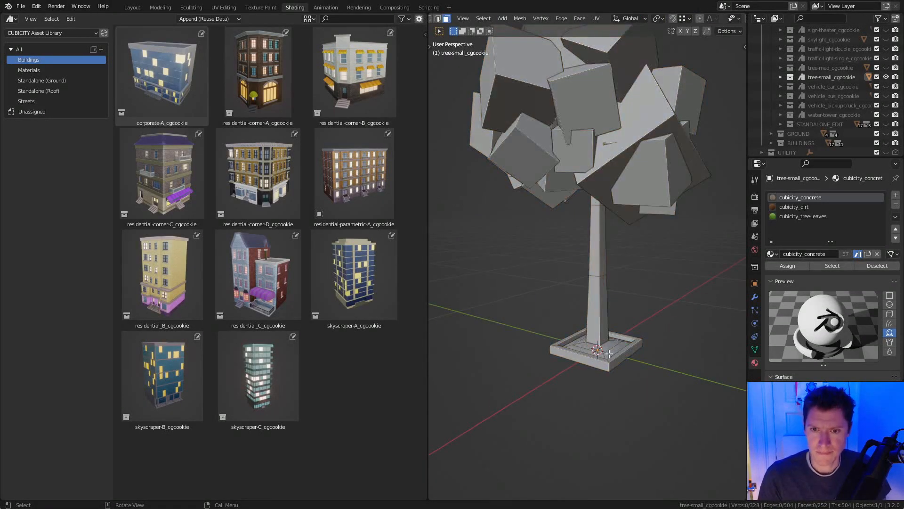
key("ctrl+l")
middle_click_drag(642, 327, 654, 299)
scroll(648, 331, "up", 1)
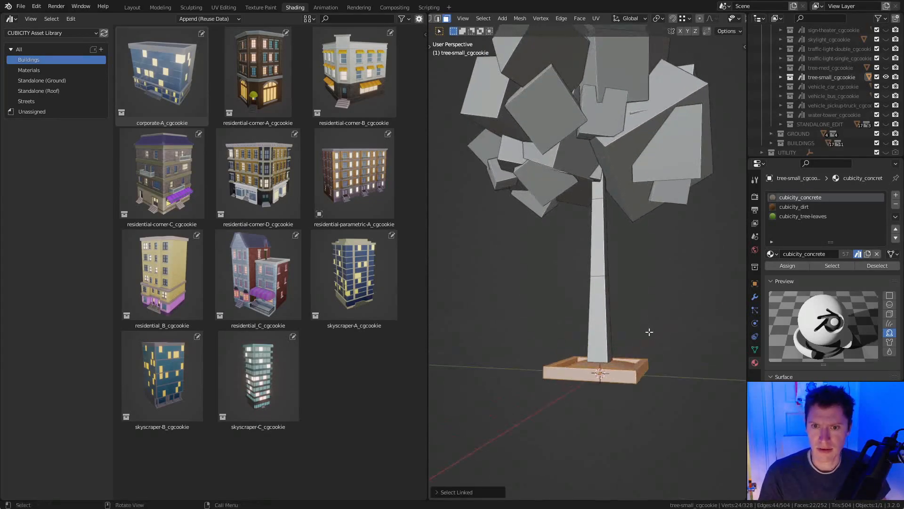
middle_click_drag(678, 254, 698, 281)
key("s")
key("shift+z")
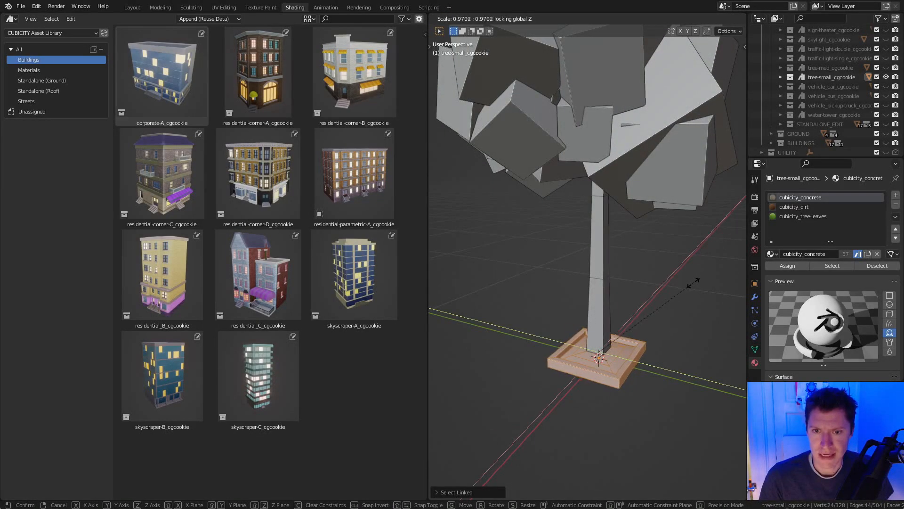
left_click(668, 299)
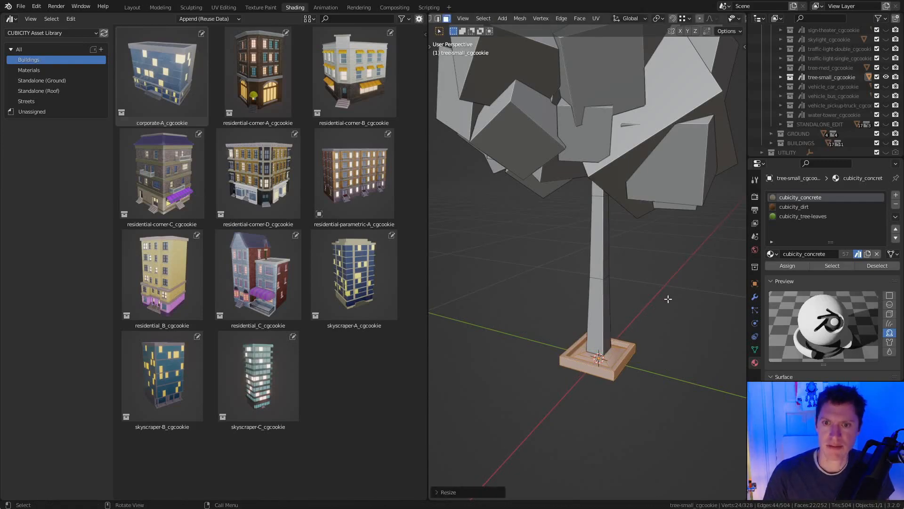
key("Tab")
mouse_move(629, 286)
middle_mouse_down()
mouse_move(668, 275)
mouse_move(647, 284)
middle_mouse_up()
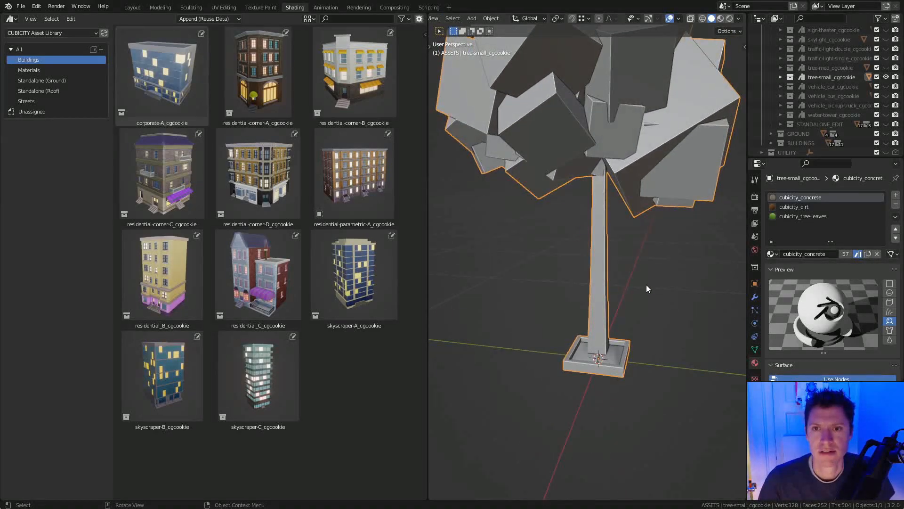
Hide the tree-small_cgcookie collection, show tree-med_cgcookie and select the medium tree mesh.
left_click(886, 77)
left_click(886, 68)
left_click(637, 344)
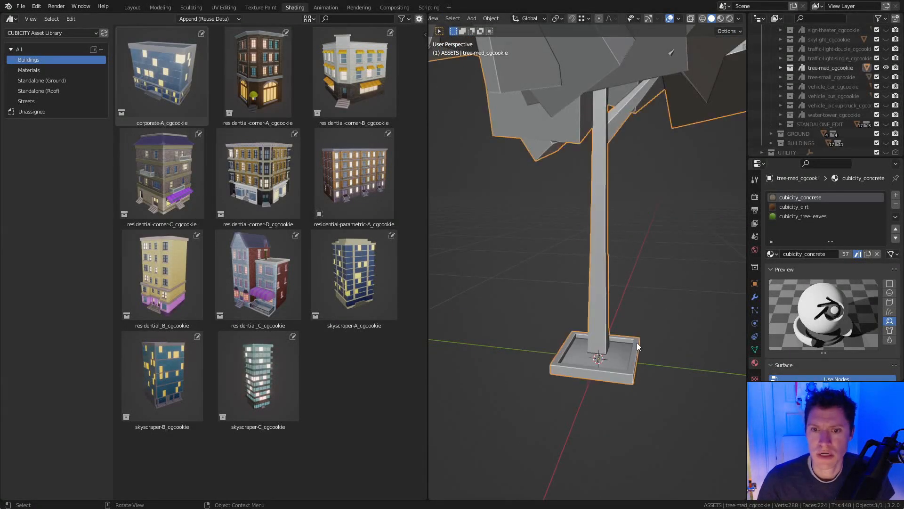
Scale the medium tree's square concrete planter to 0.75 in the horizontal plane, leaving its height alone.
key("Tab")
key("l")
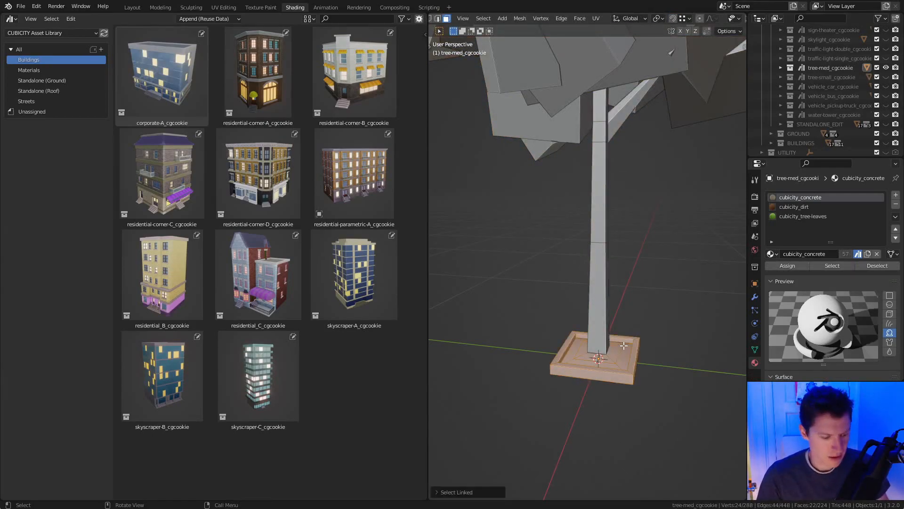
key("s")
key("shift+z")
type(".75")
key("Return")
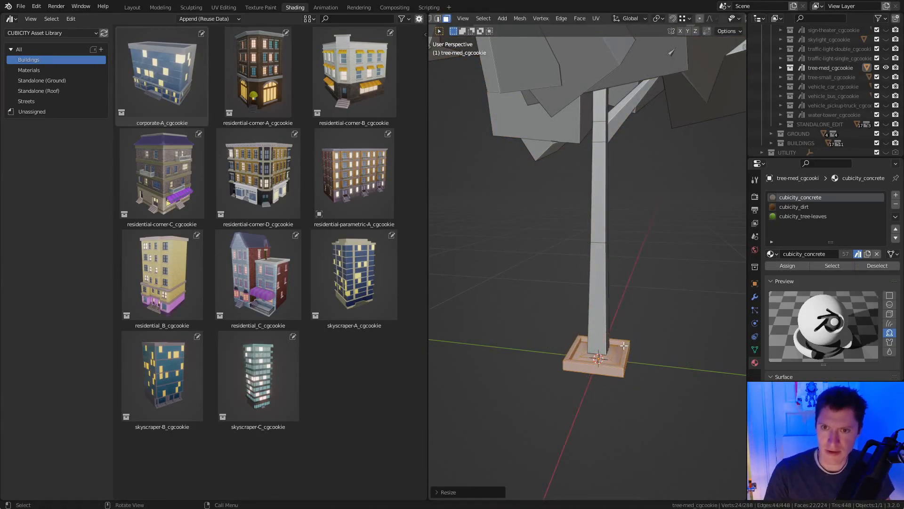
key("Tab")
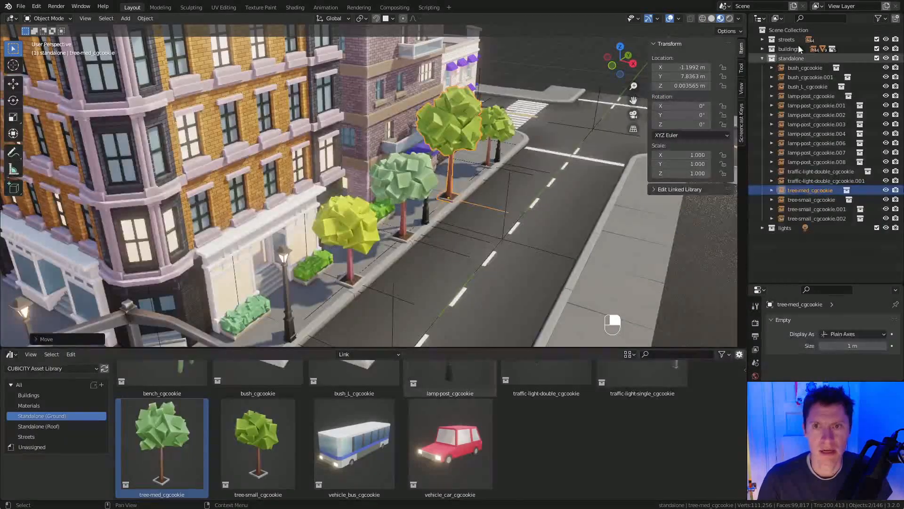
List the current file's data-blocks in the outliner and reload the linked cubicity_ASSETS.blend library.
left_click(777, 18)
left_click(798, 61)
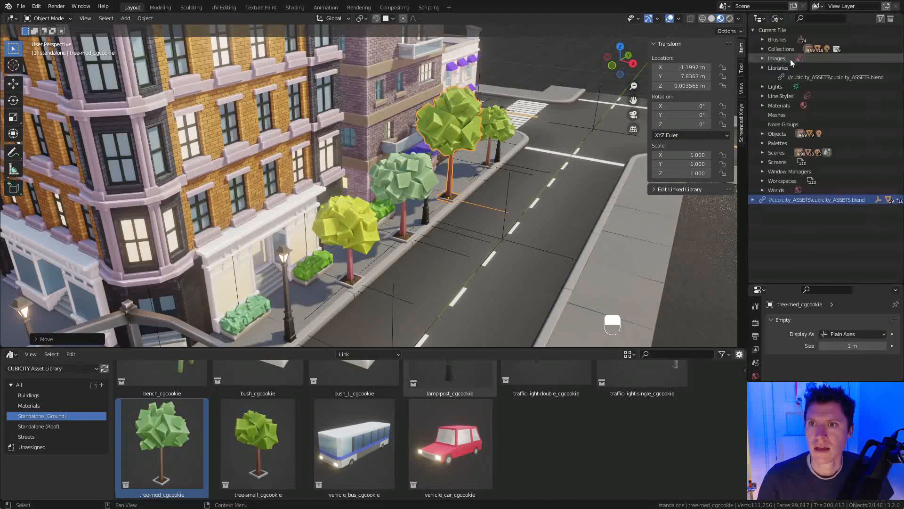
right_click(829, 199)
left_click(815, 202)
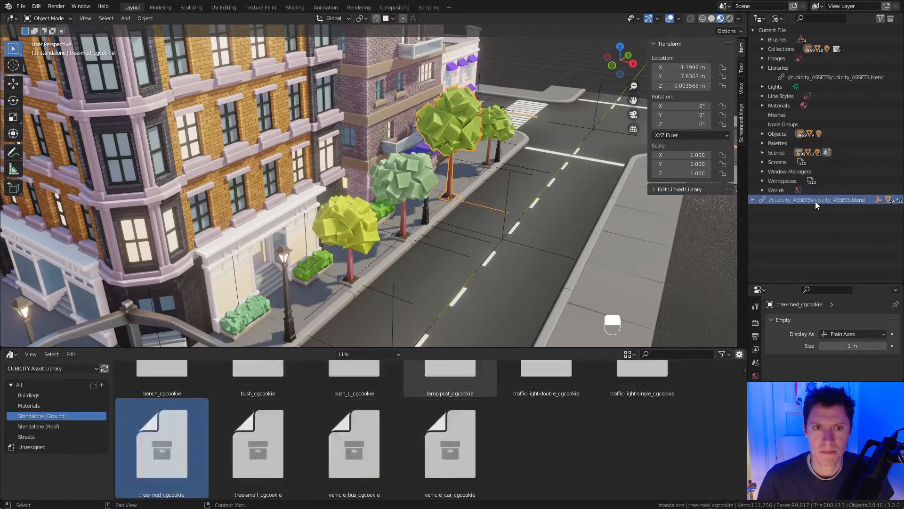
scroll(490, 228, "up", 4)
mouse_move(482, 223)
middle_mouse_down()
mouse_move(473, 202)
mouse_move(470, 227)
middle_mouse_up()
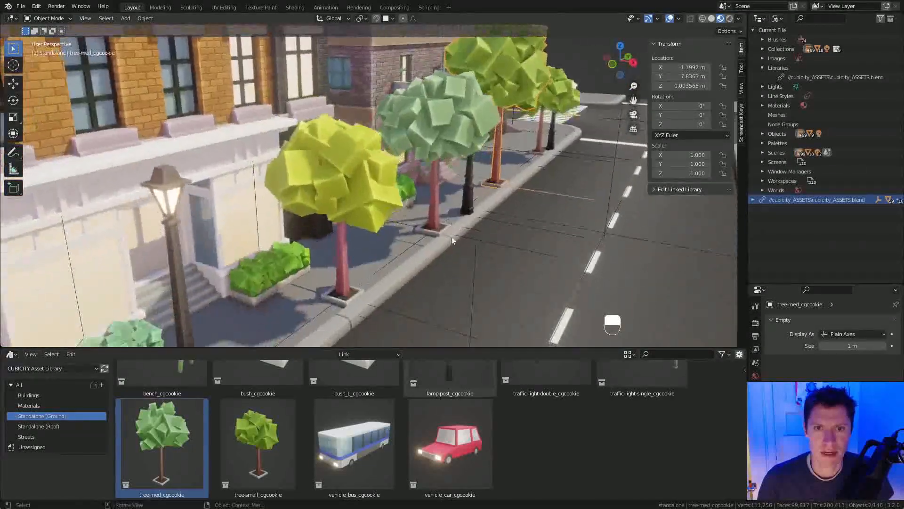
middle_click_drag(560, 116, 536, 138, "ctrl")
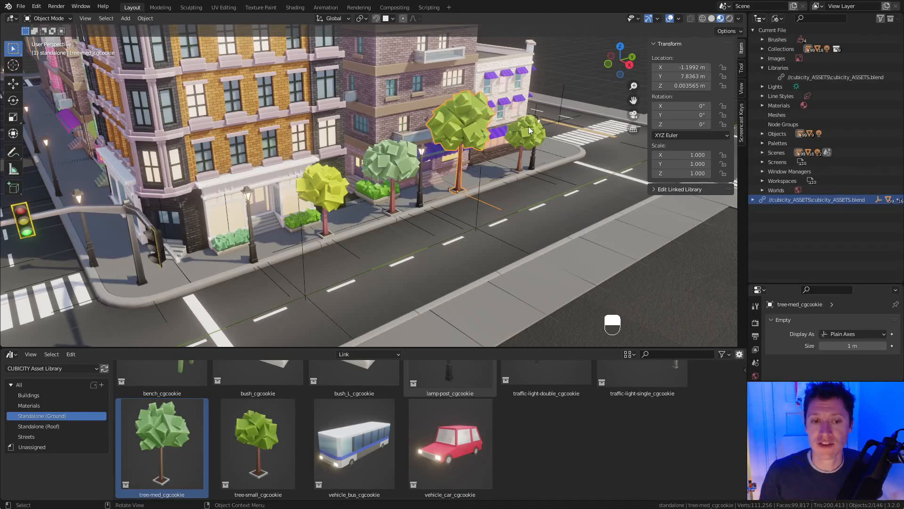
left_click(352, 355)
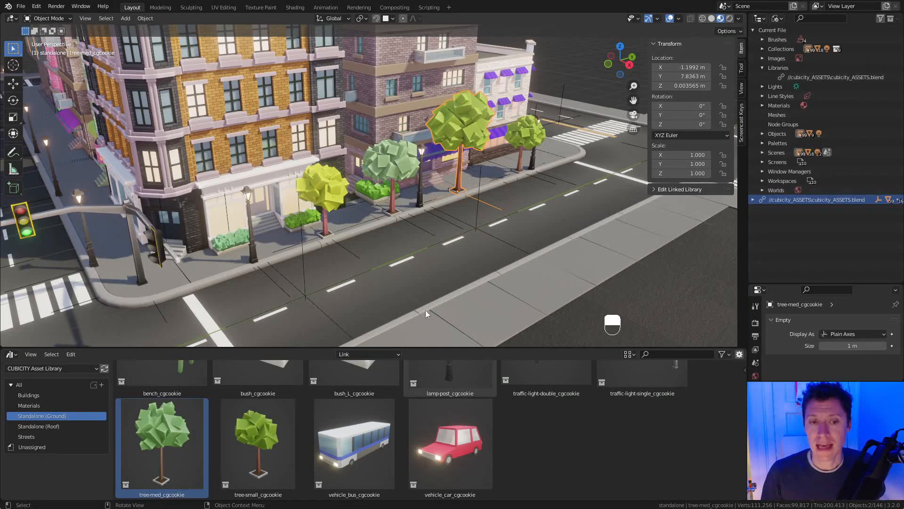
left_click(357, 355)
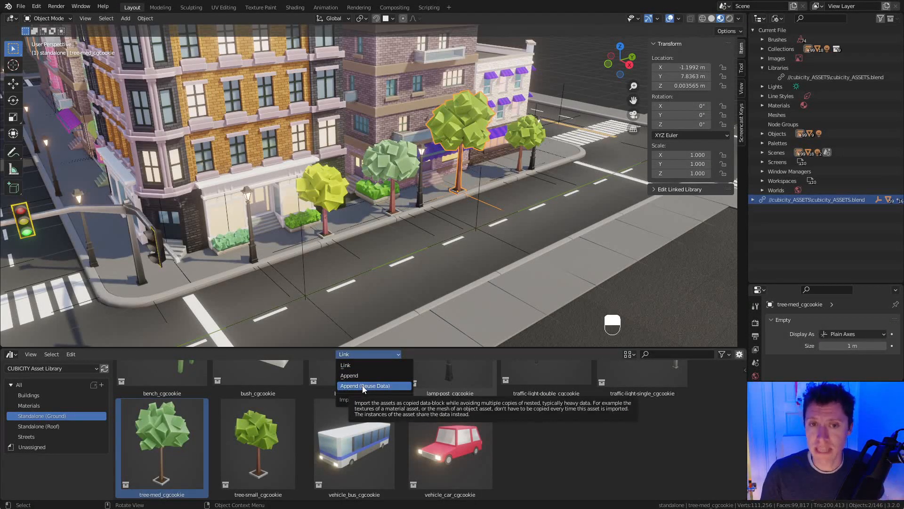
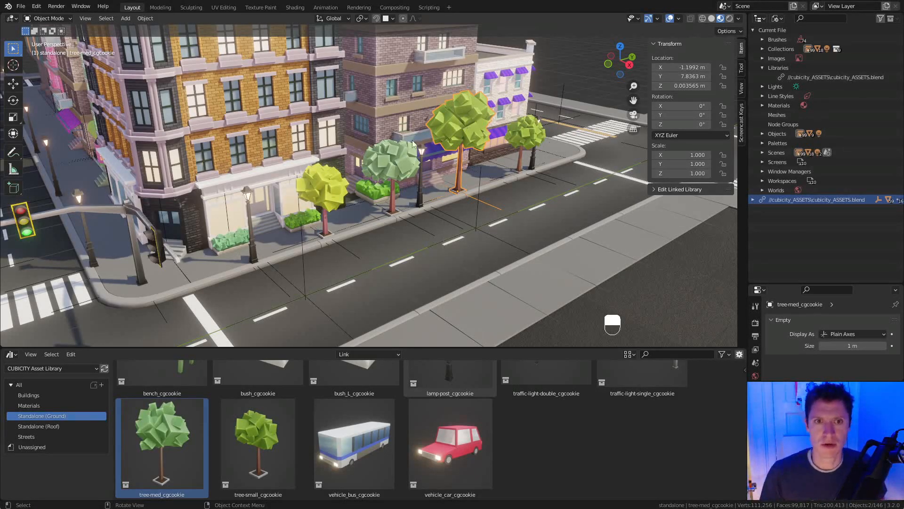
Duplicate the small street trees and place the copies on the sidewalk around the corner of the orange brick building.
scroll(429, 134, "down", 2)
middle_click_drag(404, 137, 467, 173, "shift")
right_click(445, 175)
middle_click_drag(392, 204, 440, 210, "shift")
key("shift+d")
left_click(304, 179)
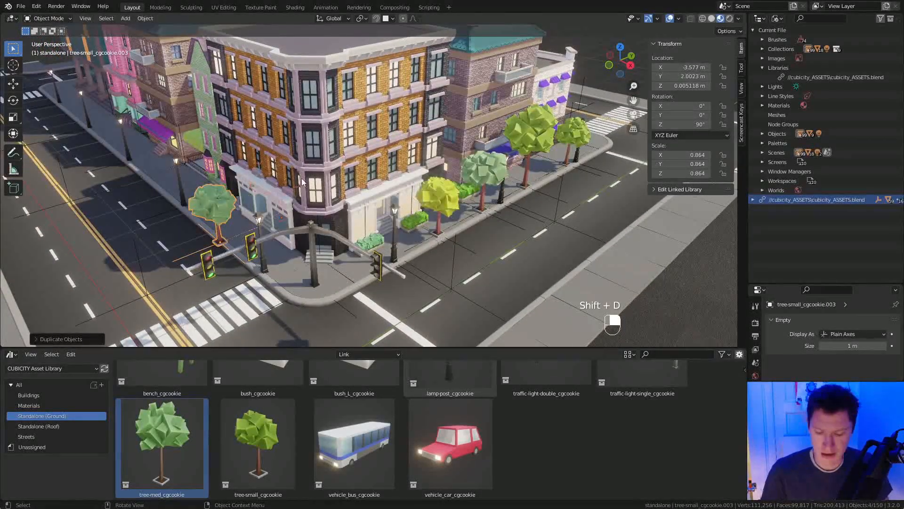
Rotate the small tree copies to 180° about Z and move them to the curb beside the corner building.
key("r")
left_click(306, 182)
scroll(306, 181, "up", 2)
key("g")
middle_click_drag(306, 181, 337, 163)
left_click(308, 186)
scroll(341, 143, "up", 3)
Try rotating the small tree nearest the corner a further 90° about Z.
key("r")
left_click(301, 186)
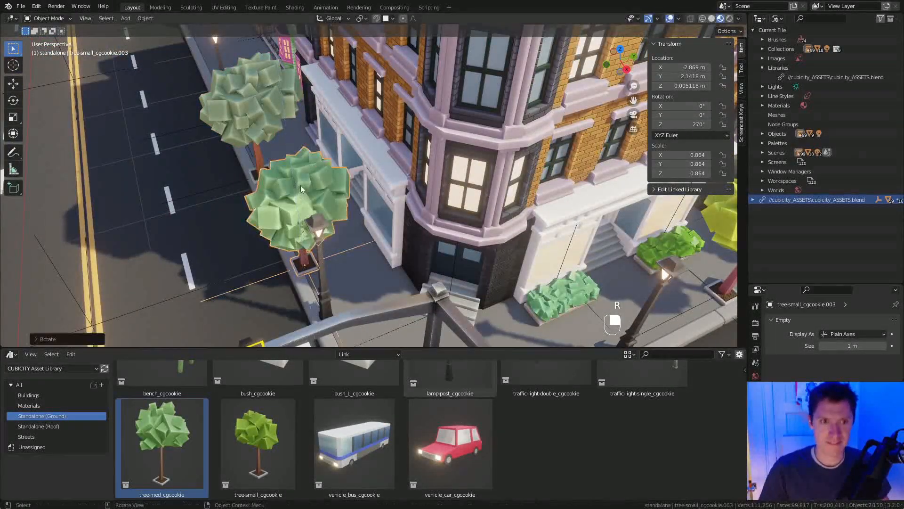
key("ctrl+z")
Duplicate the medium tree and place the copy on the sidewalk between the brown and green buildings.
middle_click_drag(326, 199, 375, 199)
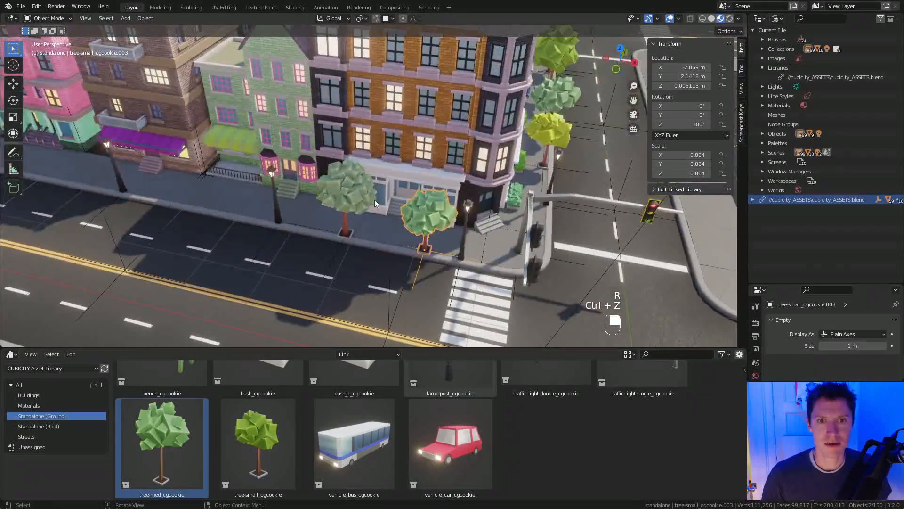
left_click(352, 194, "shift")
middle_click_drag(574, 94, 532, 97)
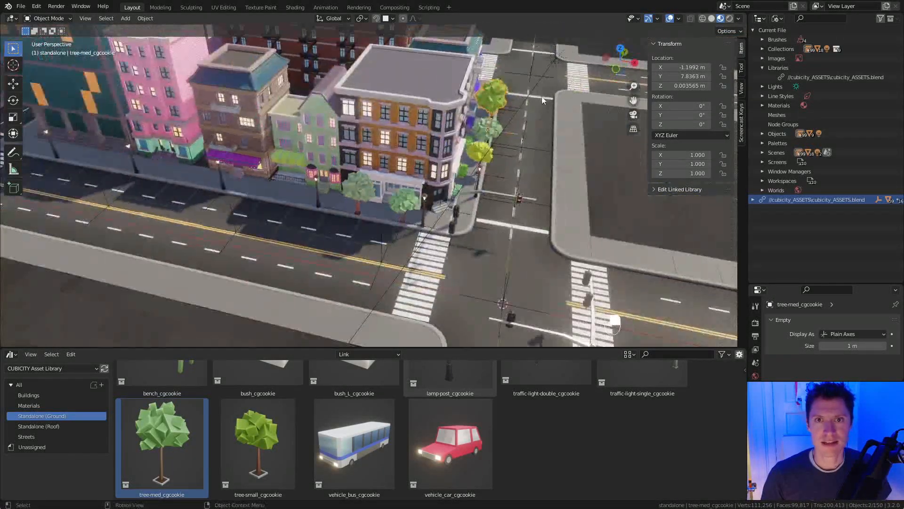
key("shift+d")
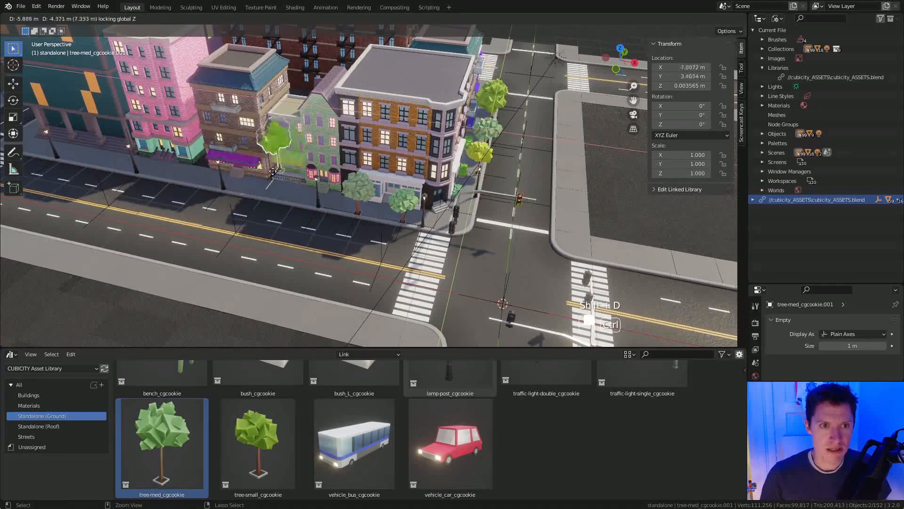
left_click(260, 196, "ctrl")
Rotate the medium tree copy 90° about Z and align it with the curb.
key("KP_Decimal")
middle_click_drag(377, 176, 429, 115, "shift")
key("r")
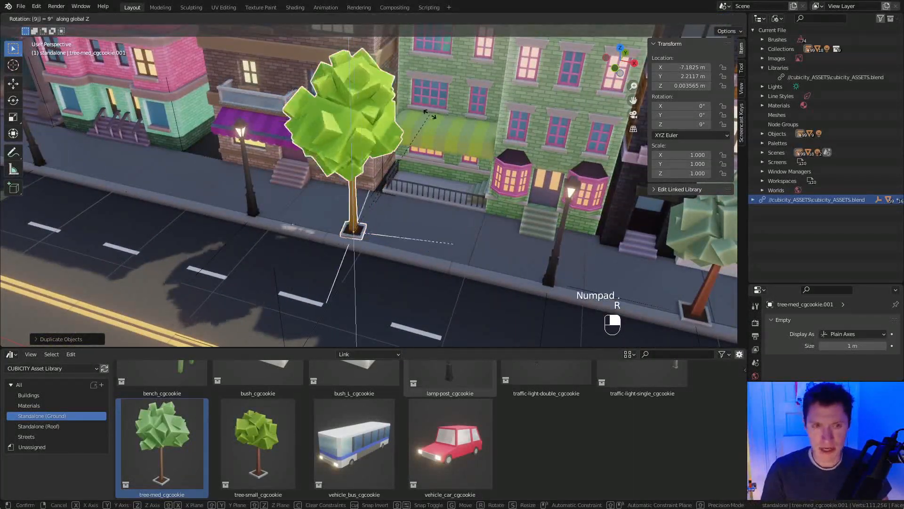
middle_click_drag(460, 100, 502, 128)
key("g")
left_click(480, 153)
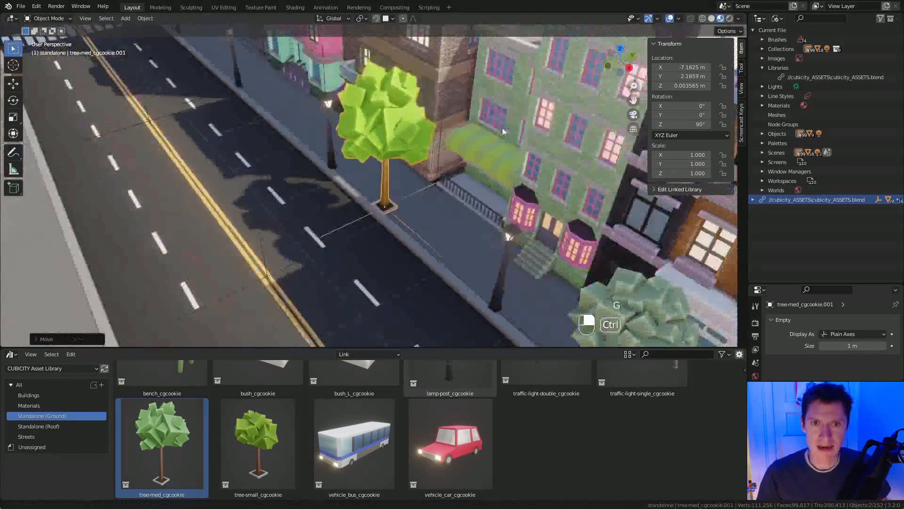
key("a")
key("a")
Scale the bright green medium tree up to about 1.067.
middle_click_drag(512, 173, 401, 150, "shift")
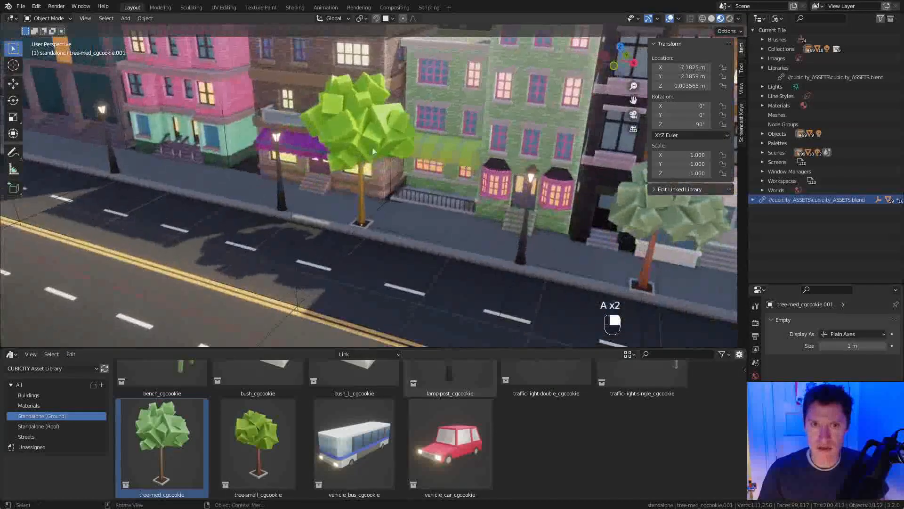
key("s")
left_click(433, 120)
middle_click_drag(468, 116, 414, 134, "shift")
middle_click_drag(414, 134, 533, 222, "ctrl")
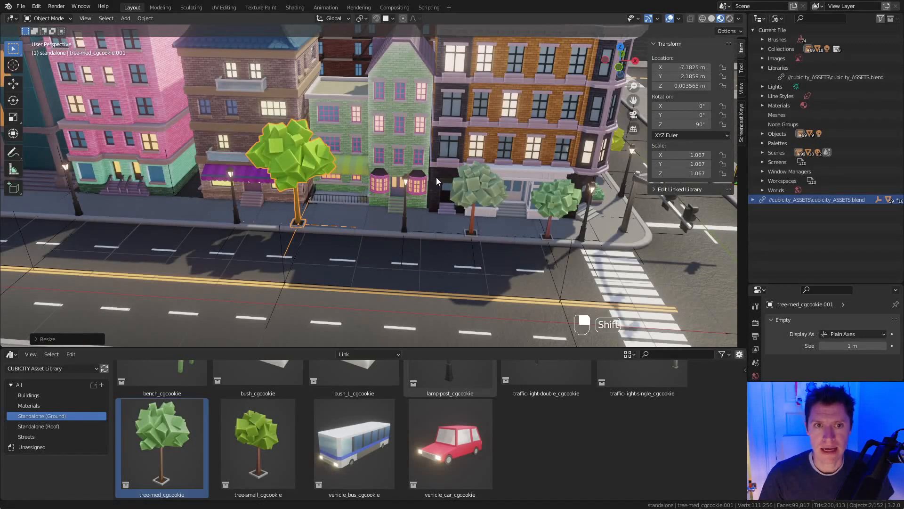
Duplicate the medium tree along the sidewalk toward the pink building and rotate the copy 90° about Z.
middle_click_drag(435, 177, 456, 175, "shift")
key("shift+d")
left_click(339, 176)
middle_click_drag(338, 175, 382, 173, "shift")
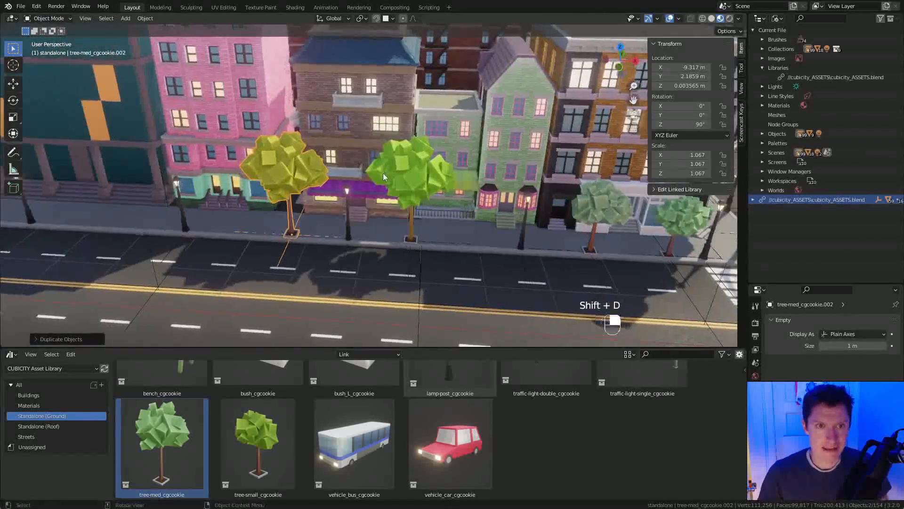
type("r90")
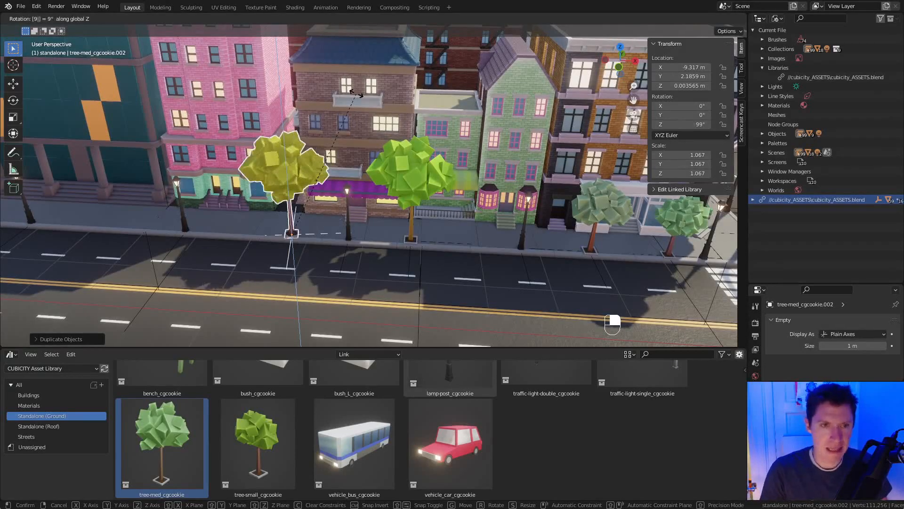
left_click(384, 100)
Move the yellow medium tree along X to about -8.9 m, closer to the lamp post by the purple awning.
middle_click_drag(384, 100, 319, 179, "ctrl")
key("g")
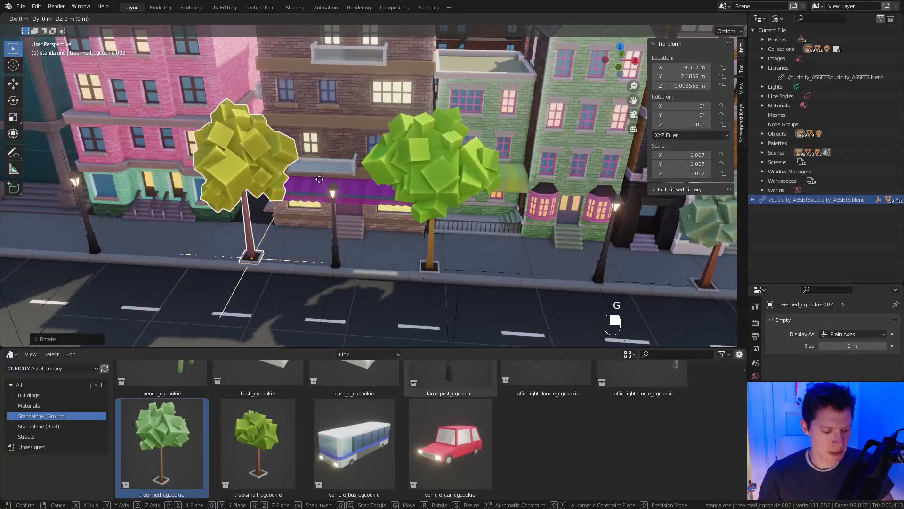
left_click(363, 181)
middle_click_drag(464, 174, 357, 180)
key("g")
key("x")
left_click(399, 182)
key("a")
key("a")
middle_click_drag(406, 213, 499, 245, "ctrl")
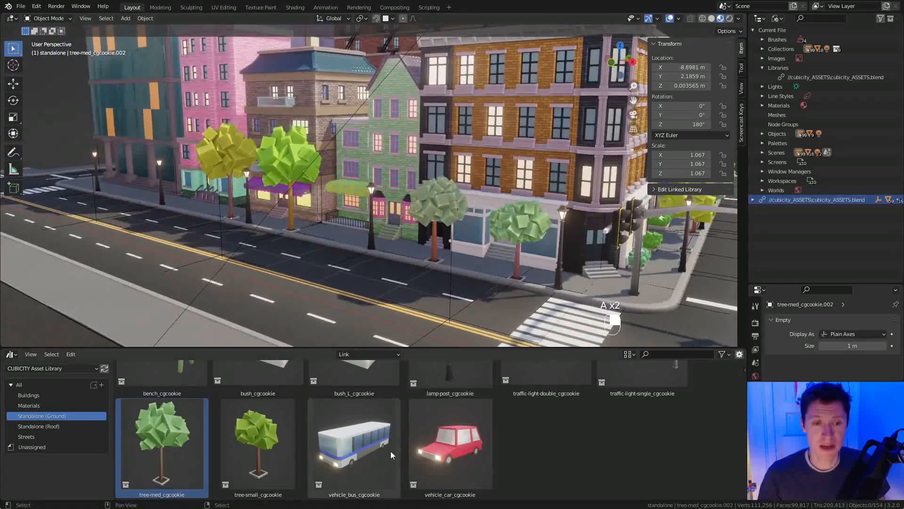
Add the bench asset to the scene and place it on the sidewalk in front of the green townhouse.
scroll(387, 455, "up", 3)
left_click_drag(148, 395, 409, 254)
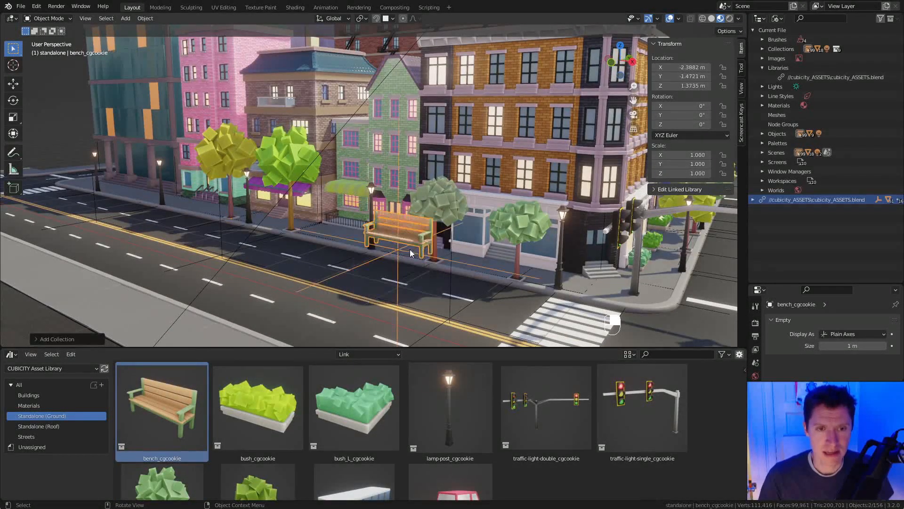
key("g")
left_click(397, 252)
key("KP_Decimal")
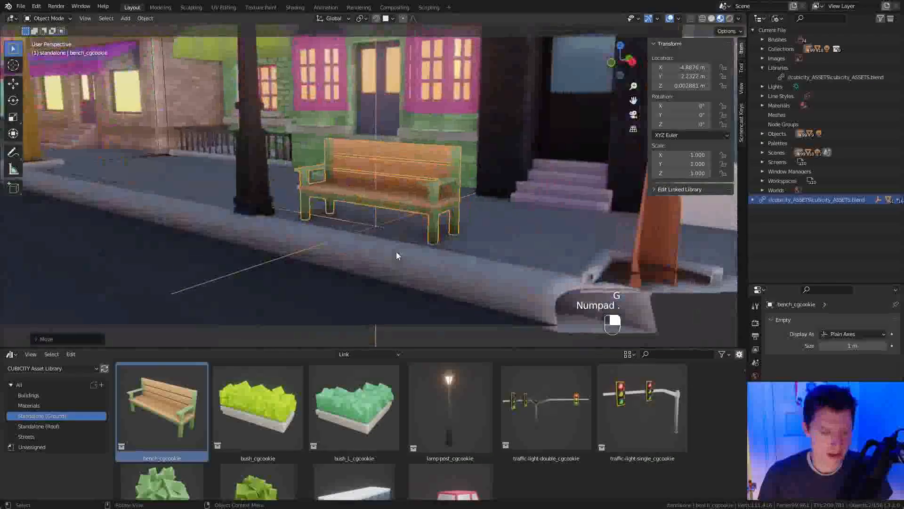
middle_click_drag(495, 157, 433, 212)
Duplicate the bench along the X axis to a spot beside the bright green medium tree.
middle_click_drag(500, 247, 394, 231, "ctrl")
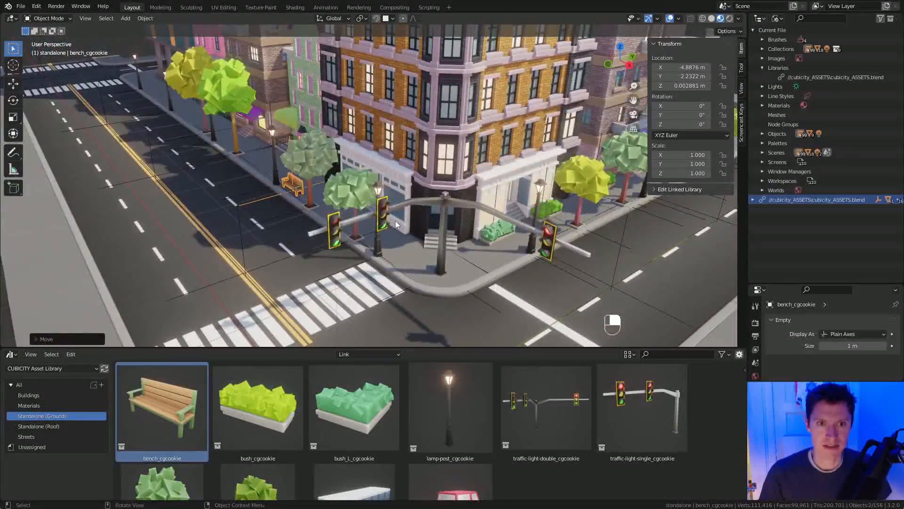
key("shift+d")
key("x")
left_click(321, 185)
middle_click_drag(320, 186, 438, 179)
scroll(380, 208, "up", 3)
middle_click_drag(438, 179, 398, 197)
scroll(432, 174, "down", 3)
key("g")
right_click(494, 191)
scroll(494, 191, "down", 4)
key("ctrl+z")
key("ctrl+z")
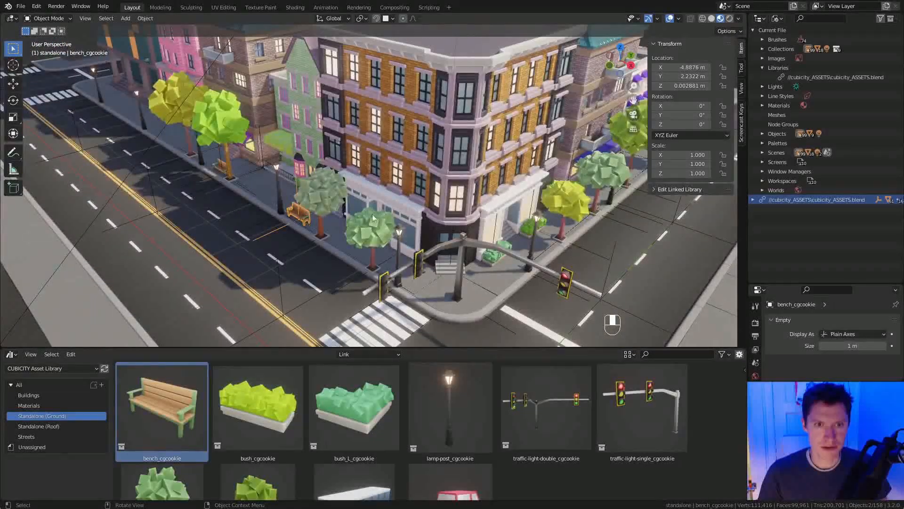
Duplicate the bench horizontally onto the cross street's sidewalk and rotate the copy 90° about Z.
scroll(424, 235, "up", 1)
middle_click_drag(443, 240, 379, 247, "shift")
key("shift+d")
key("shift+z")
left_click(649, 256)
type("rz90")
key("Return")
Move the rotated bench in the horizontal plane onto the sidewalk beside the yellow small tree.
key("KP_Decimal")
middle_click_drag(554, 170, 534, 170)
key("g")
key("shift+z")
left_click(417, 228)
scroll(418, 225, "down", 4)
Add the bus asset to the scene and place it in the curbside lane beside the corner building.
middle_click_drag(495, 193, 358, 203)
scroll(419, 170, "down", 2)
scroll(462, 430, "down", 3)
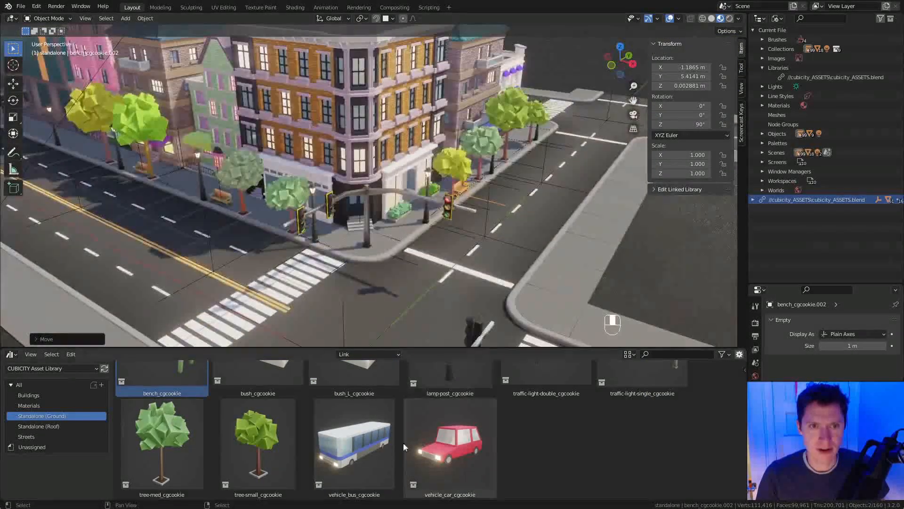
left_click_drag(355, 450, 271, 245)
key("g")
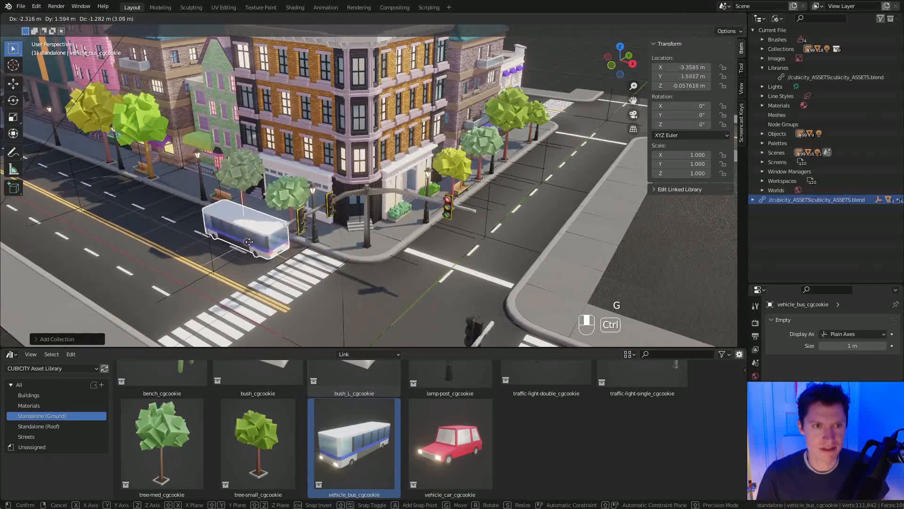
left_click(217, 219)
Adjust the bus's position so it sits within the curbside lane before the crosswalk.
key("KP_Decimal")
middle_click_drag(217, 220, 214, 167)
key("g")
left_click(389, 198)
key("g")
middle_click(421, 191)
left_click(442, 236)
Add the car asset and place it in the inner lane just before the crosswalk.
middle_click_drag(442, 236, 471, 223)
left_click_drag(449, 443, 376, 271)
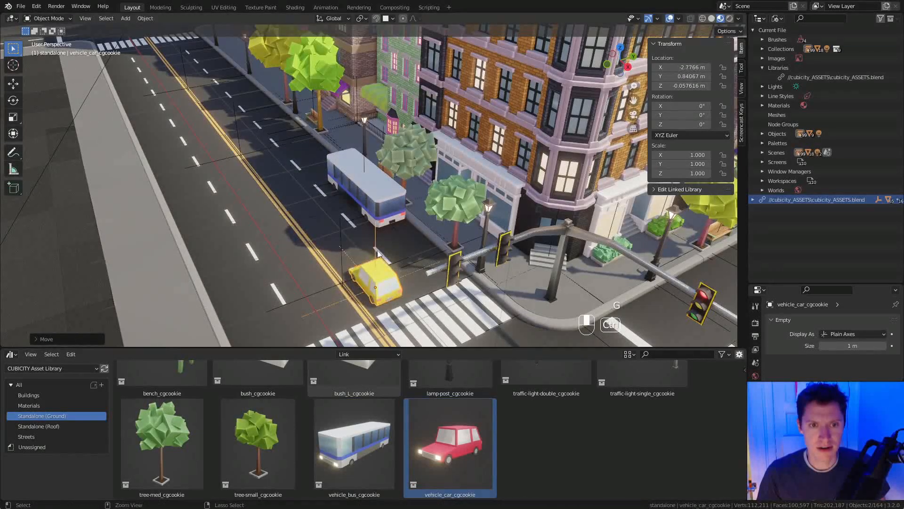
middle_click_drag(376, 270, 450, 257)
Duplicate the car along the X axis to about -6.39 m, behind the bus.
key("shift+d")
key("x")
left_click(279, 188)
left_click(297, 179)
middle_click_drag(305, 172, 373, 193)
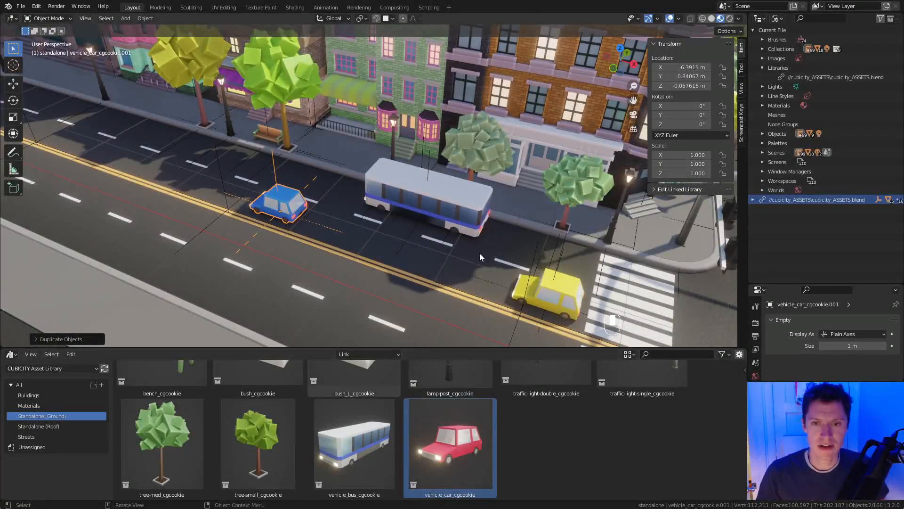
scroll(430, 428, "up", 2)
scroll(431, 429, "down", 2)
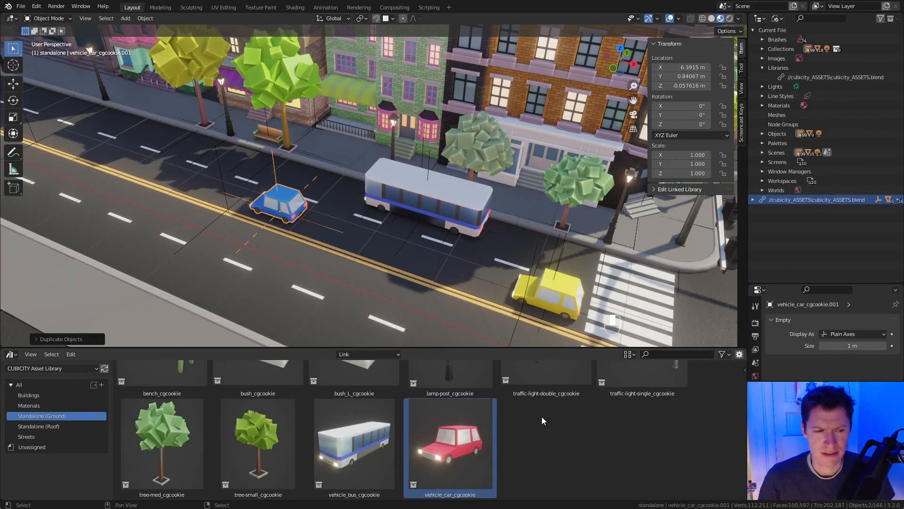
Show all catalogs of the asset library and select the vehicle_pickup-truck_cgcookie asset.
left_click(29, 388)
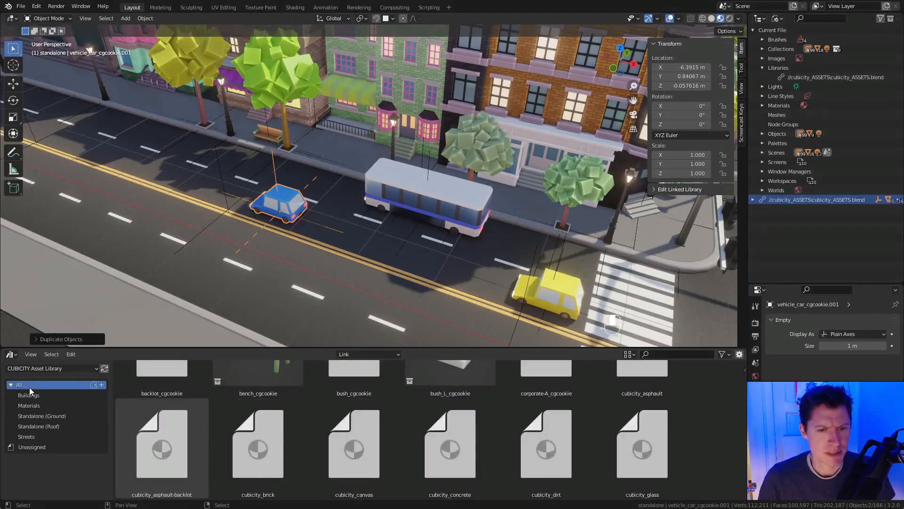
scroll(470, 400, "down", 20)
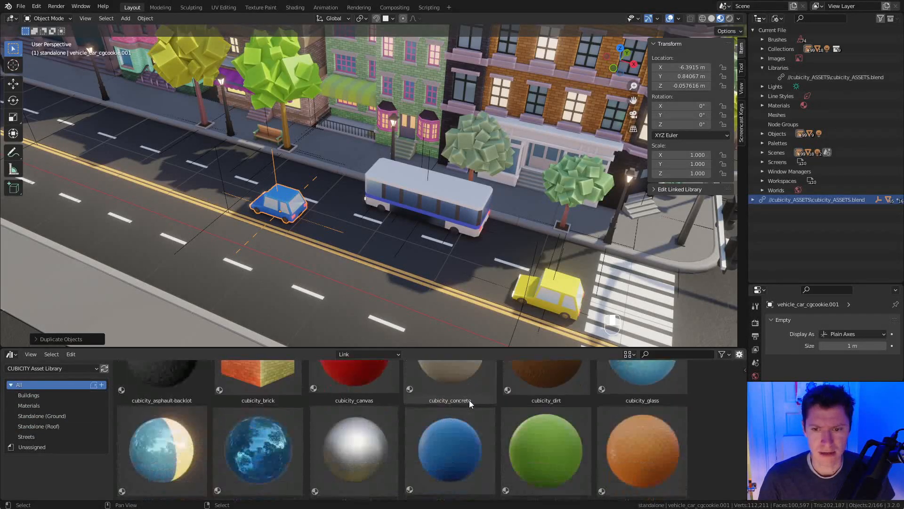
scroll(470, 401, "down", 1)
left_click(547, 443)
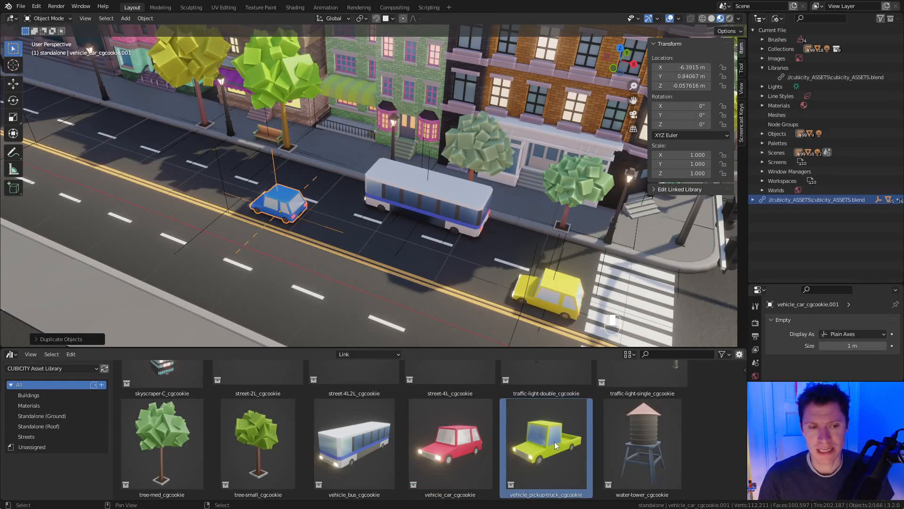
Add the vehicle_pickup-truck_cgcookie asset and place it in the curbside lane behind the bus.
left_click_drag(563, 442, 383, 247)
key("g")
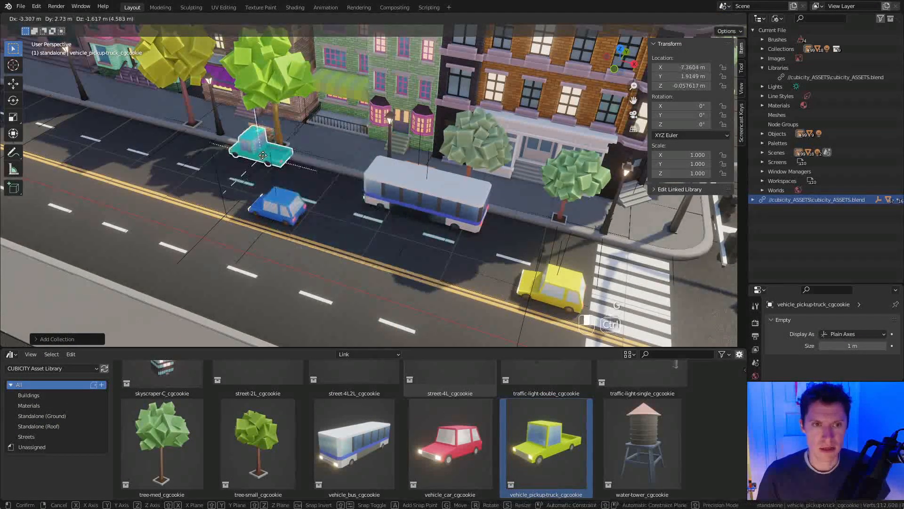
left_click(292, 171)
key("KP_Decimal")
middle_click_drag(293, 171, 410, 205)
key("g")
left_click(367, 135)
Duplicate the pickup truck and the two cars together onto the side street and rotate the copies 90° about Z.
middle_click_drag(368, 135, 394, 205)
left_click(395, 205, "shift")
middle_click_drag(493, 212, 495, 250, "ctrl")
middle_click_drag(497, 249, 435, 252, "shift")
left_click(482, 257, "shift")
mouse_move(510, 217)
middle_mouse_down("shift")
mouse_move(431, 206)
mouse_move(501, 223)
middle_mouse_up("shift")
key("shift+d")
left_click(623, 193)
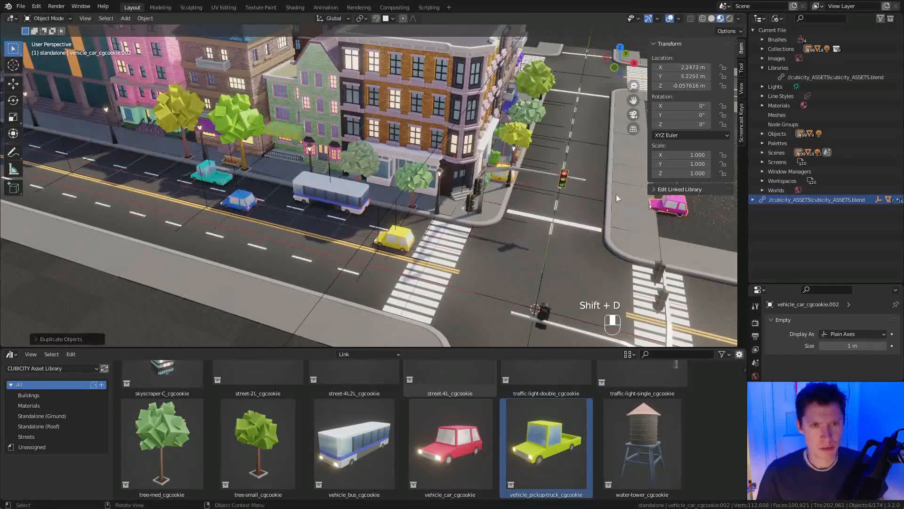
type("rz90")
key("Return")
Position the copied yellow car and pickup truck side by side at the side street's stop line, the truck at about X 0.31 m, Y 3.46 m.
left_click(546, 189)
key("g")
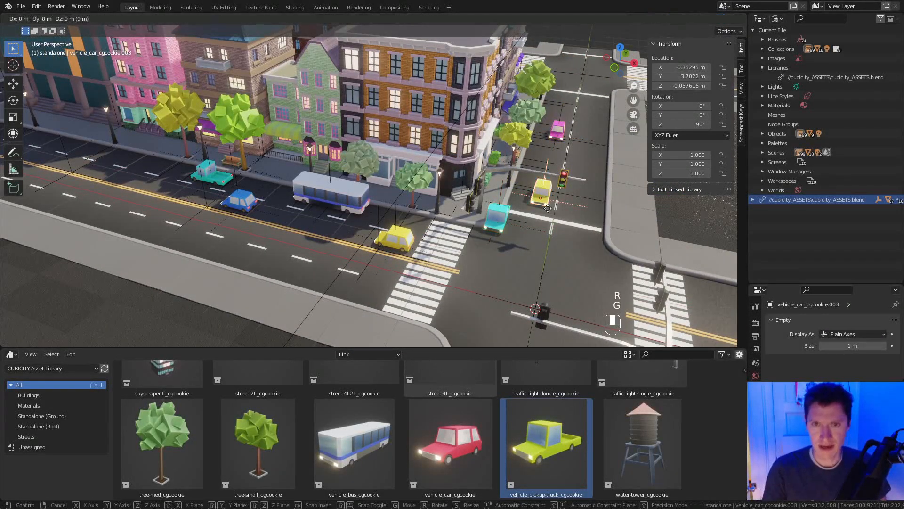
left_click(543, 207)
left_click(548, 225)
key("g")
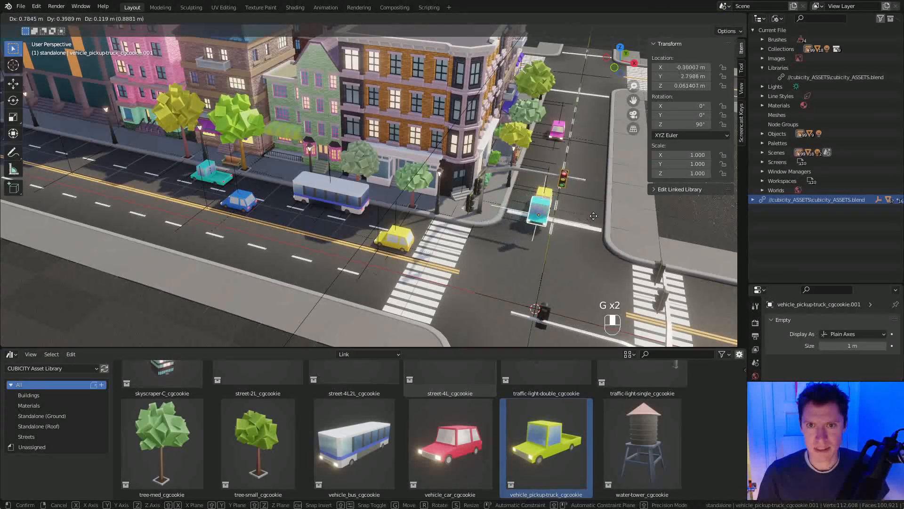
left_click(572, 212, "ctrl")
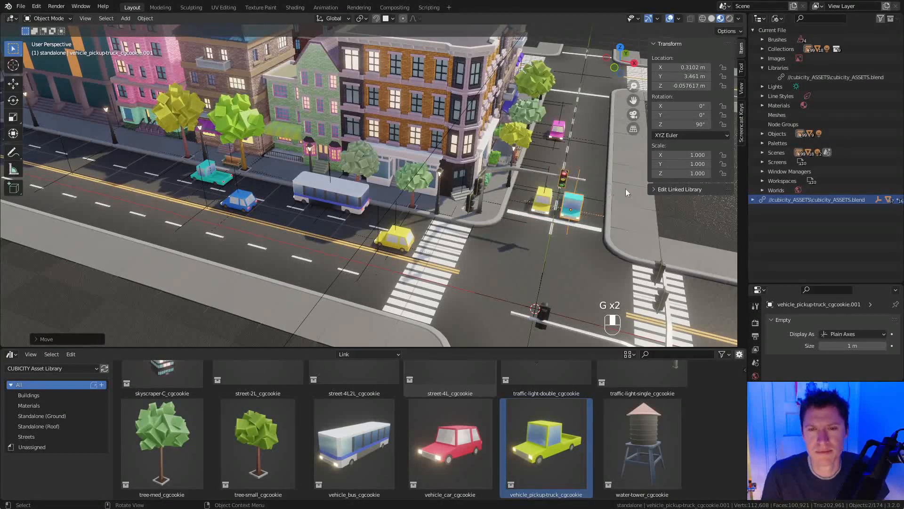
Select the traffic-light-single_cgcookie asset and examine the existing double traffic lights around the intersection from several sides.
middle_click_drag(604, 180, 499, 329)
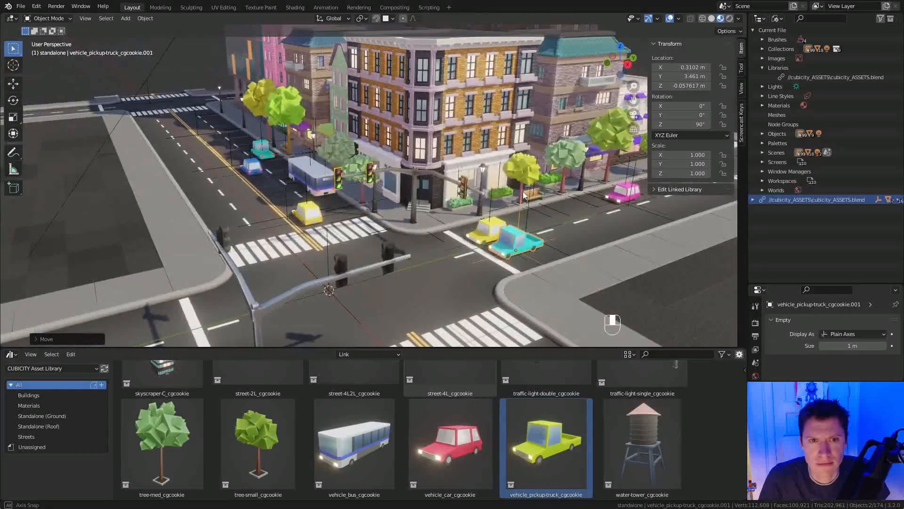
scroll(488, 441, "up", 3)
scroll(488, 440, "up", 1)
left_click(662, 434)
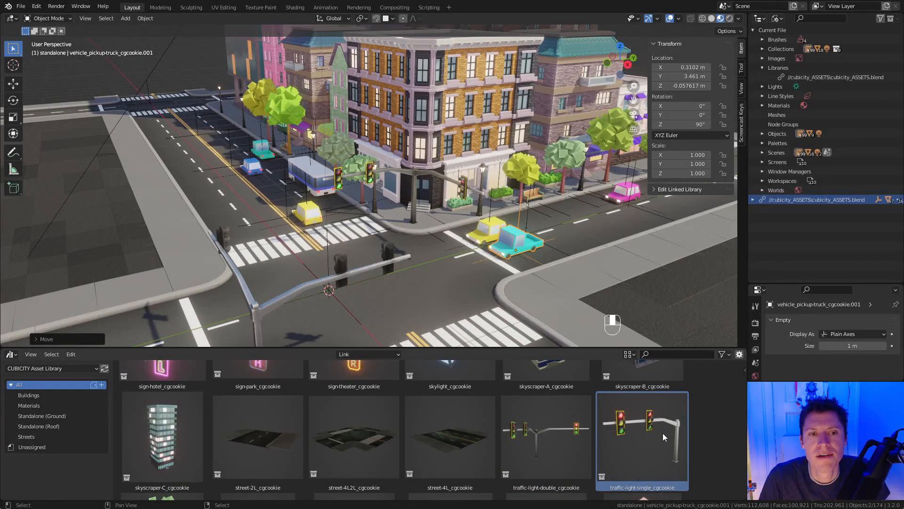
mouse_move(519, 275)
middle_mouse_down()
mouse_move(513, 308)
mouse_move(505, 265)
middle_mouse_up()
middle_click_drag(505, 264, 499, 251, "ctrl")
left_click(266, 307)
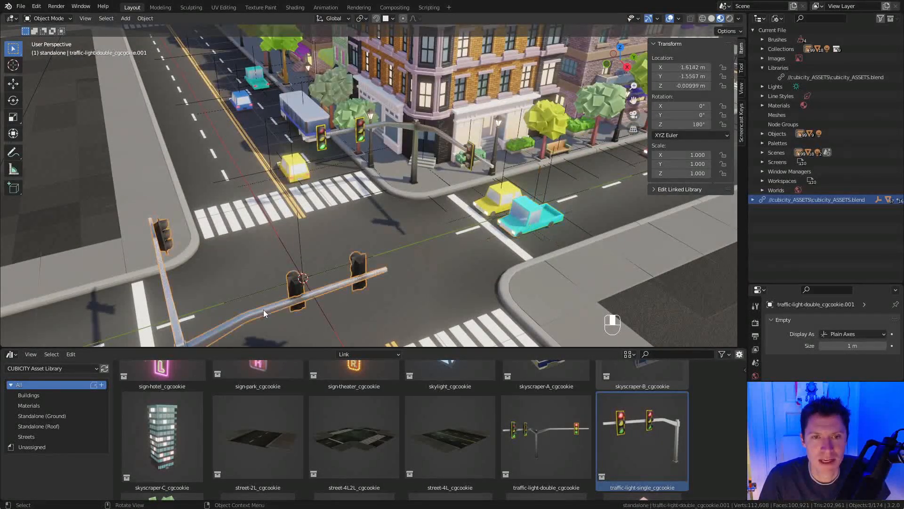
middle_click_drag(264, 308, 340, 177)
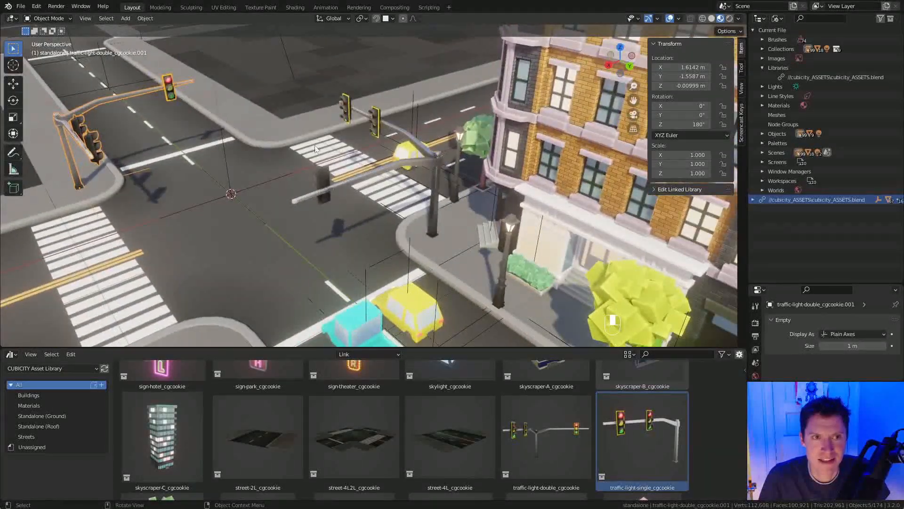
middle_click_drag(312, 147, 369, 162)
middle_click_drag(370, 162, 359, 193, "shift")
left_click(472, 263)
middle_click_drag(472, 262, 385, 237)
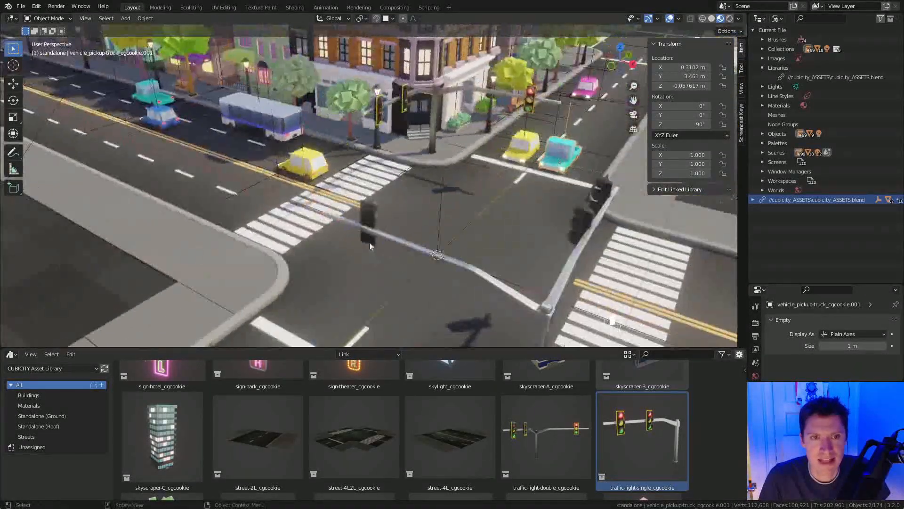
middle_click_drag(553, 160, 481, 183, "shift")
middle_click_drag(500, 219, 417, 156)
Delete the double traffic light standing at the corner building's sidewalk.
scroll(471, 230, "down", 3)
middle_click_drag(417, 155, 412, 130, "ctrl")
left_click(346, 128)
key("x")
left_click(405, 150)
Place the single traffic light asset on the building corner at about X -1.53 m, Y 2.48 m, rotated 90° about Z.
left_click_drag(657, 444, 349, 180)
key("g")
left_click(389, 156)
key("r")
left_click(389, 157)
middle_click_drag(389, 157, 346, 130)
middle_click_drag(346, 130, 296, 120, "shift")
scroll(363, 153, "up", 3)
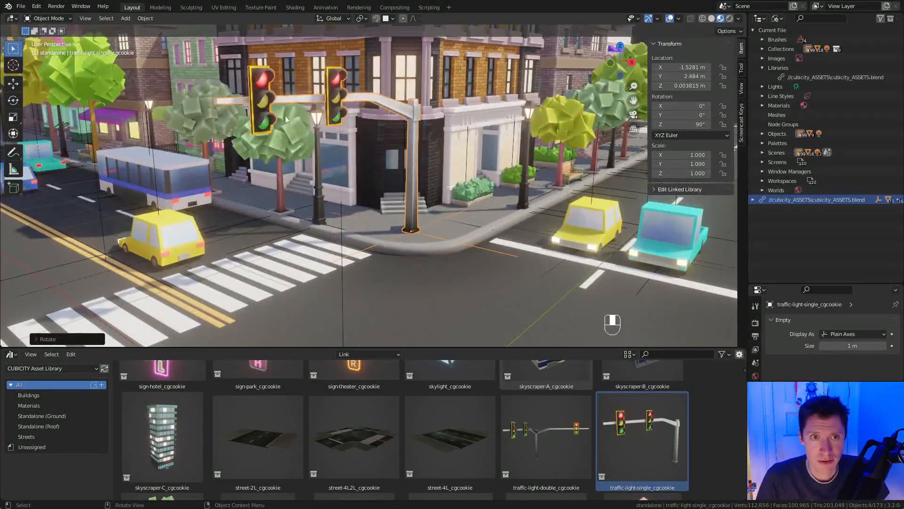
middle_click_drag(515, 248, 515, 265, "ctrl")
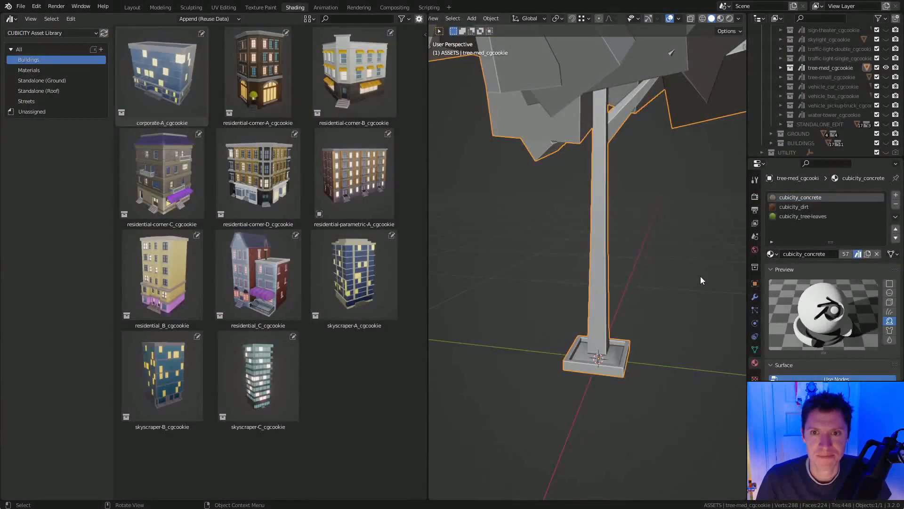
In the assets file, hide the tree-med_cgcookie collection and show the single and double traffic light collections.
middle_click_drag(700, 276, 638, 205, "ctrl")
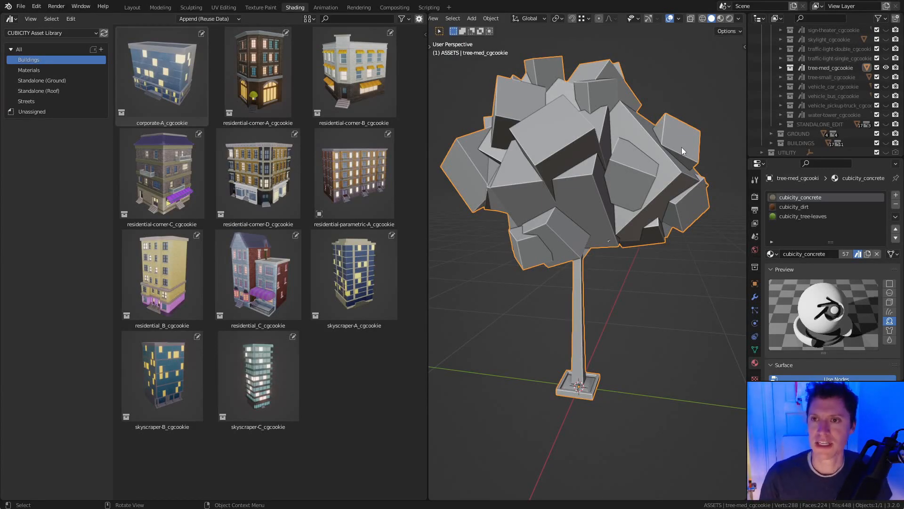
middle_click_drag(682, 150, 678, 150, "ctrl")
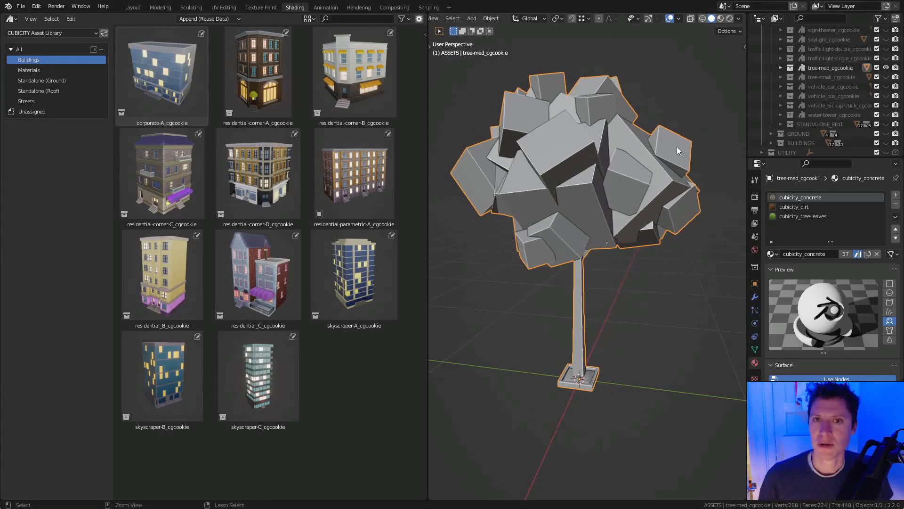
left_click(886, 68)
scroll(887, 71, "up", 6)
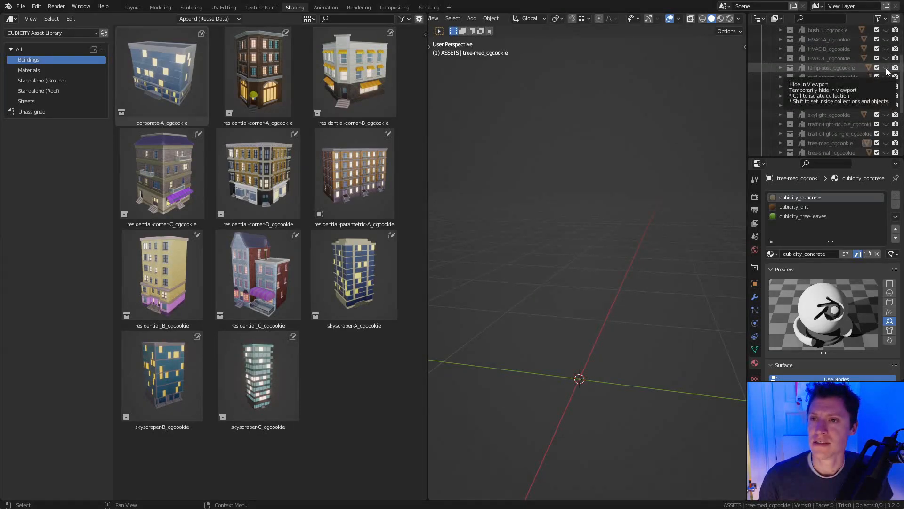
scroll(883, 121, "down", 4)
scroll(853, 109, "down", 5)
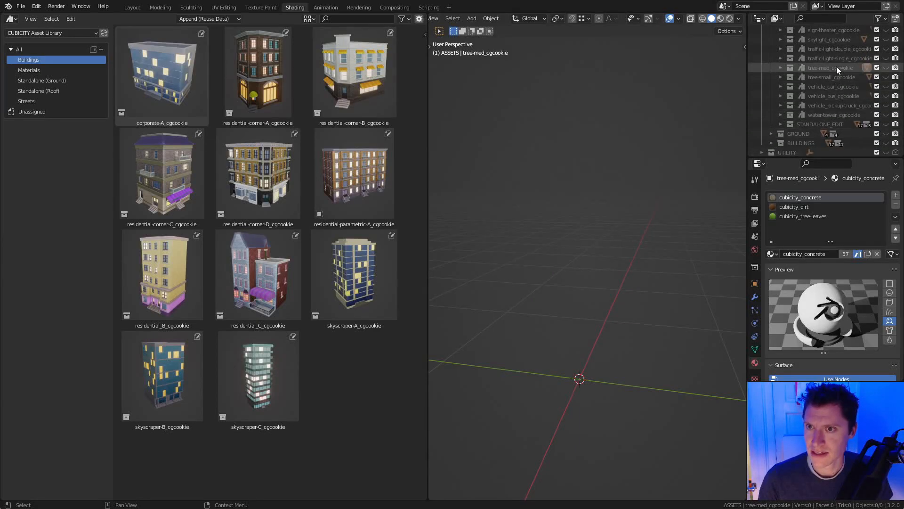
left_click_drag(885, 58, 885, 49)
Link the object data of a double traffic light signal to the single light's two signals, and save the assets file.
left_click(591, 264)
key("z")
middle_click_drag(570, 221, 642, 212)
key("shift+d")
left_click(599, 196)
left_click(599, 198)
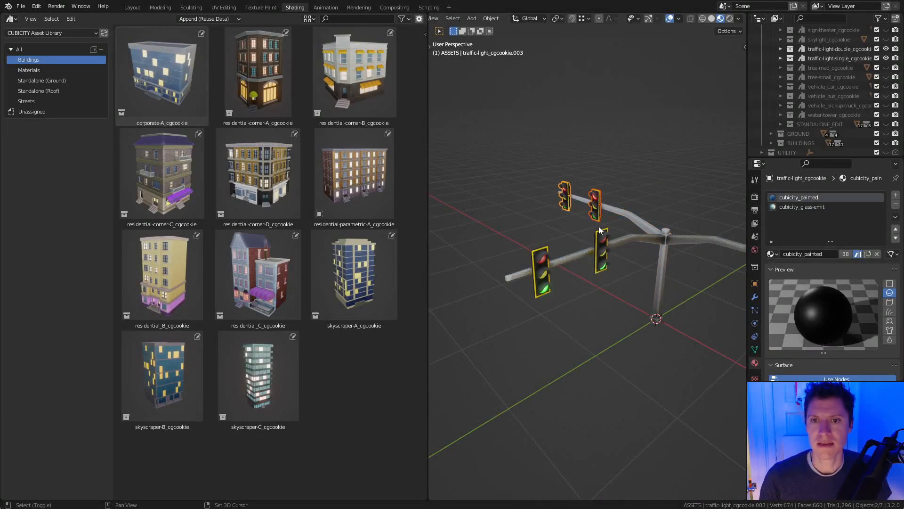
key("ctrl+l")
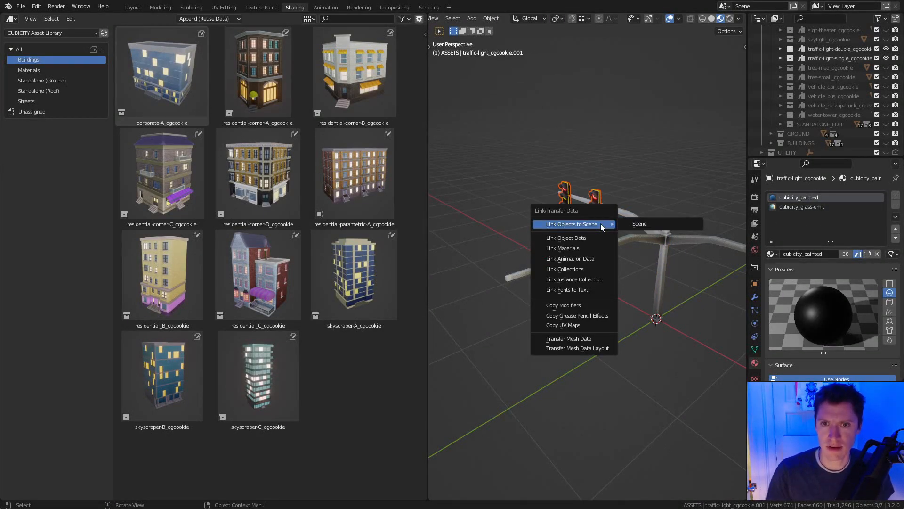
left_click(589, 237)
middle_click_drag(636, 234, 662, 235)
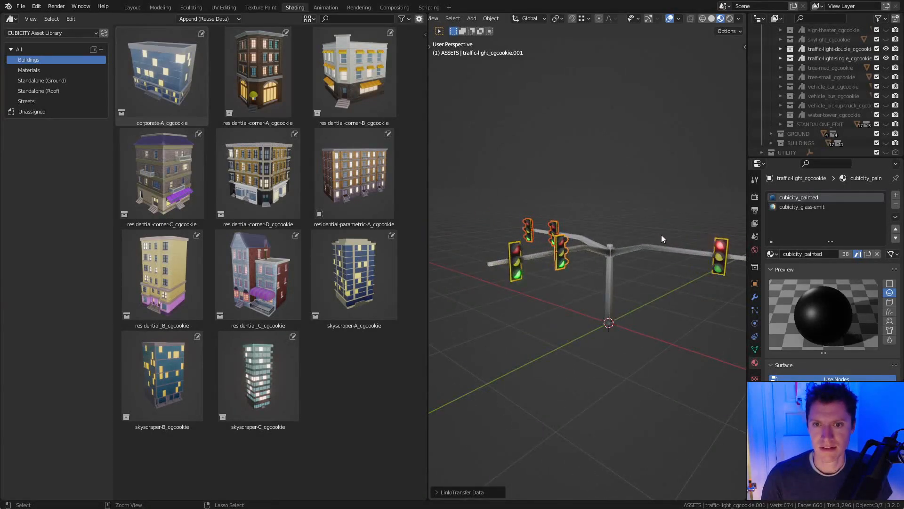
key("ctrl+s")
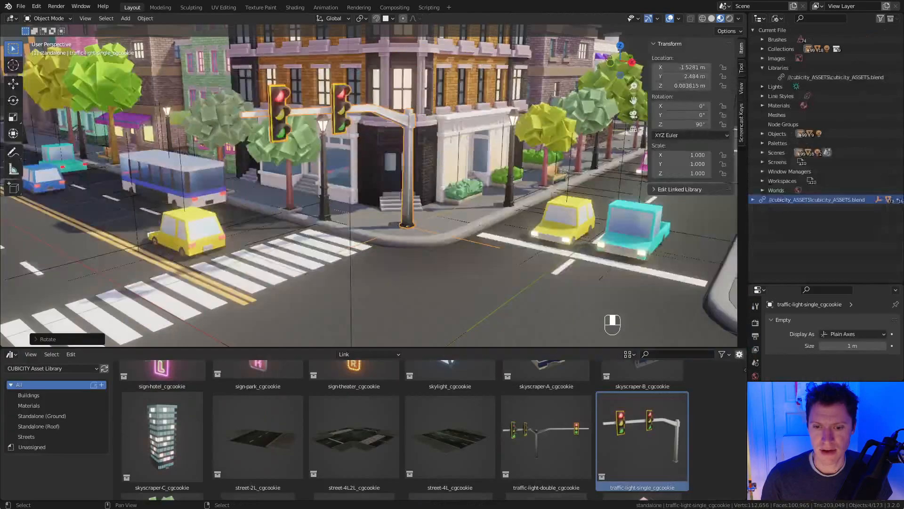
Back in the street scene file, reload the linked cubicity_ASSETS.blend library.
right_click(773, 200)
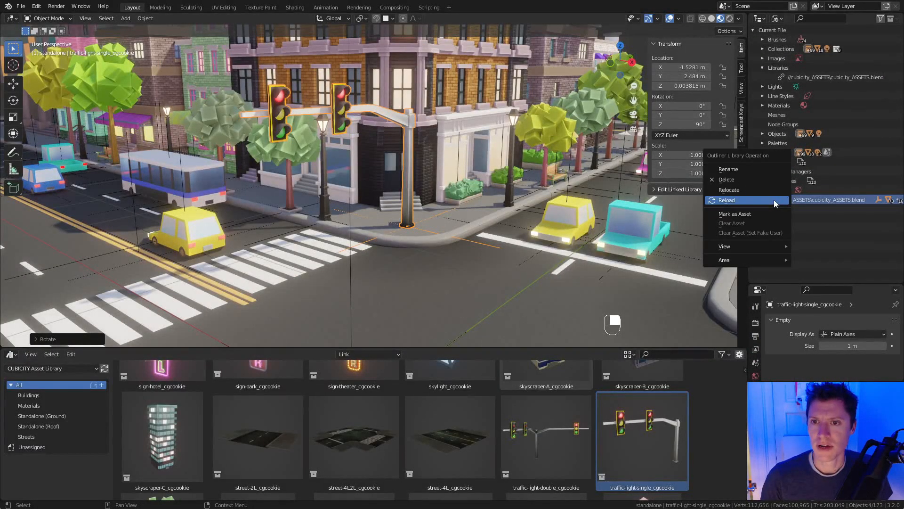
left_click(773, 200)
middle_click_drag(424, 163, 554, 181, "shift")
middle_click_drag(554, 182, 483, 200)
middle_click_drag(482, 200, 510, 203, "ctrl")
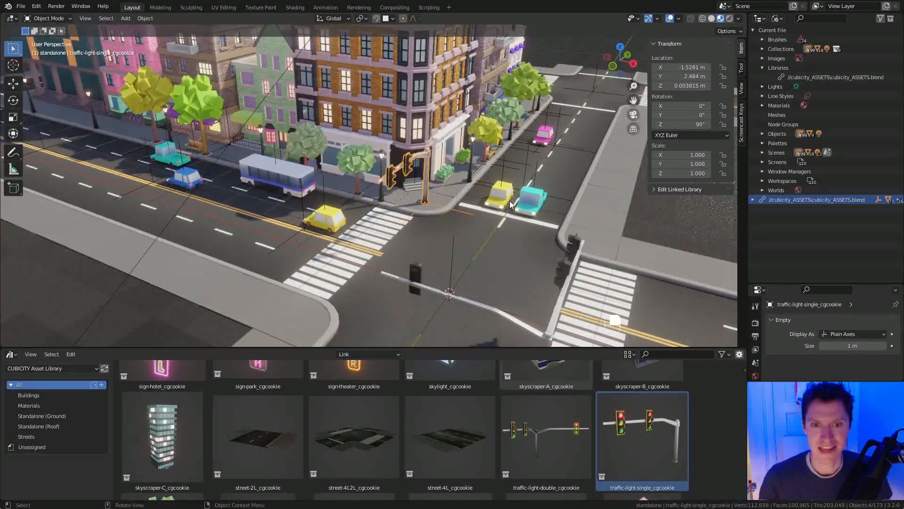
Move the magenta car within the ground plane to the side street's curb, at about X -0.8 m, Y 4.9 m.
left_click(551, 136)
key("KP_Decimal")
scroll(411, 158, "down", 5)
middle_click_drag(410, 158, 449, 157)
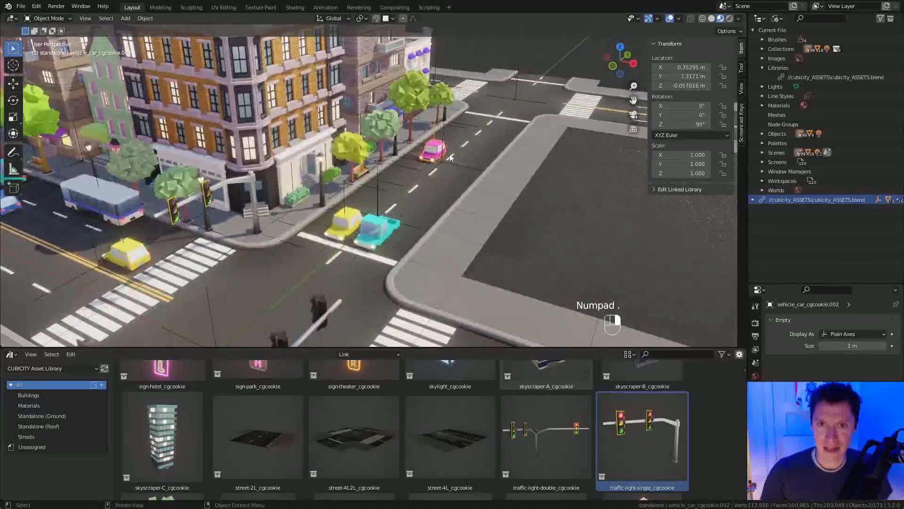
key("shift+z")
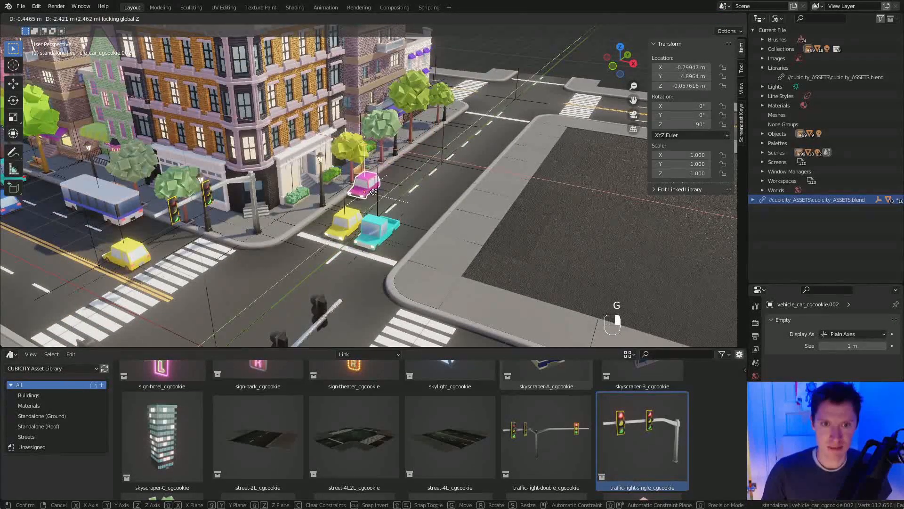
left_click(373, 192)
Duplicate the magenta car farther up the side street along the same curb.
key("KP_Decimal")
scroll(436, 188, "down", 4)
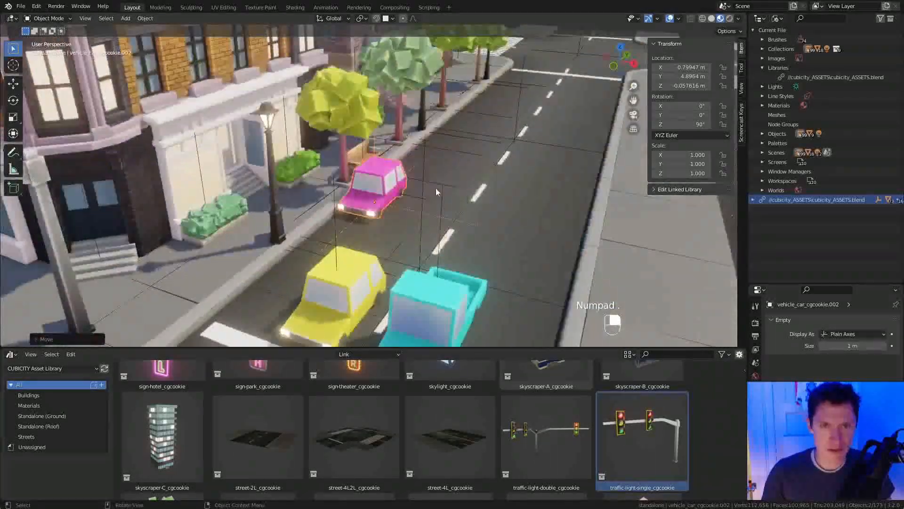
key("shift+d")
left_click(523, 120)
Duplicate the pickup truck from the stop line and park it at the curb between the magenta car and its copy.
left_click(400, 299)
key("shift+d")
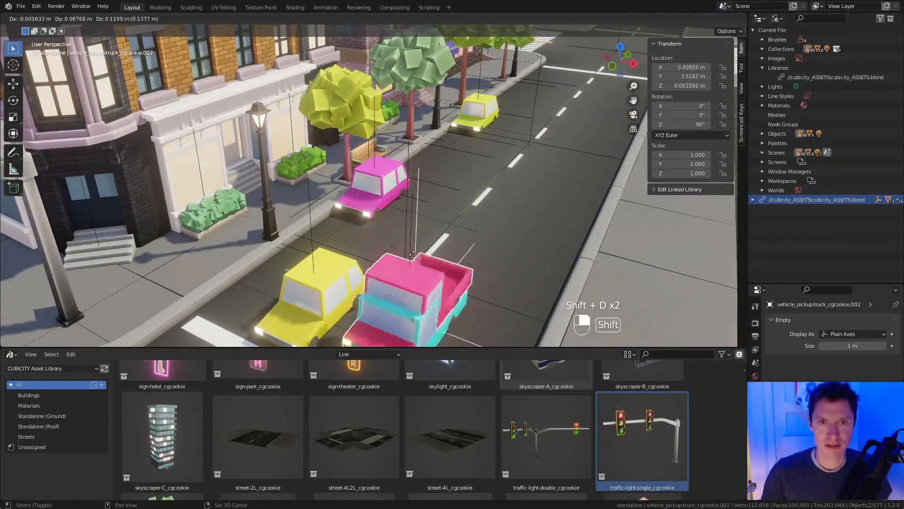
left_click(434, 157)
mouse_move(434, 157)
middle_mouse_down()
mouse_move(385, 214)
mouse_move(451, 171)
mouse_move(428, 221)
mouse_move(474, 125)
mouse_move(428, 156)
middle_mouse_up()
key("g")
key("shift+z")
left_click(368, 224)
key("g")
left_click(425, 216)
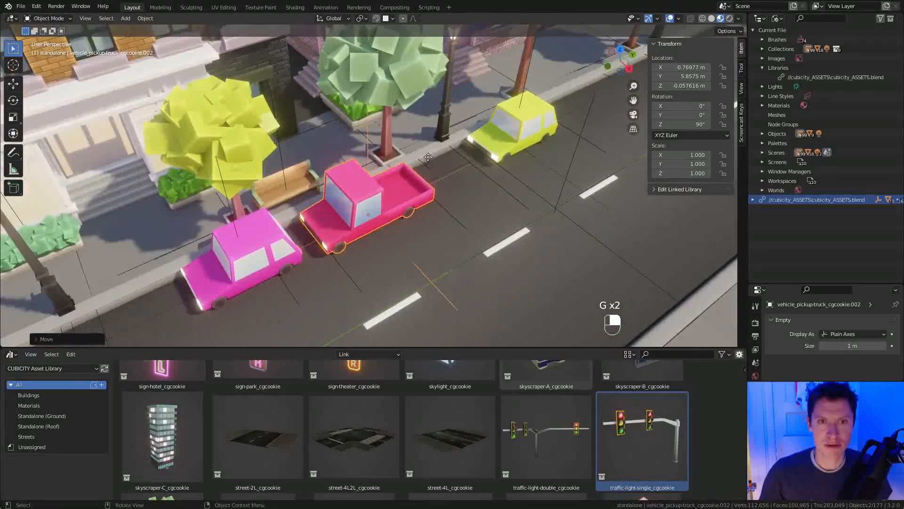
key("g")
left_click(445, 149)
Move the rearmost parked car along the curb to about Y 7.23 m, behind the parked pickup truck.
left_click(532, 119)
middle_click_drag(533, 118, 481, 211)
key("g")
middle_click(514, 129)
left_click(495, 132)
Hide the viewport overlays and switch the outliner to the View Layer display.
left_click(669, 19)
middle_click_drag(403, 184, 451, 210)
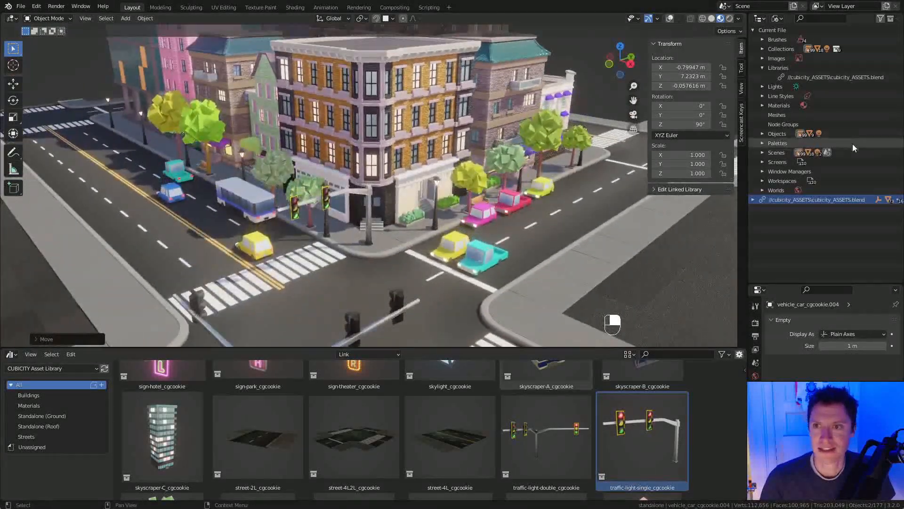
left_click(777, 18)
left_click(796, 40)
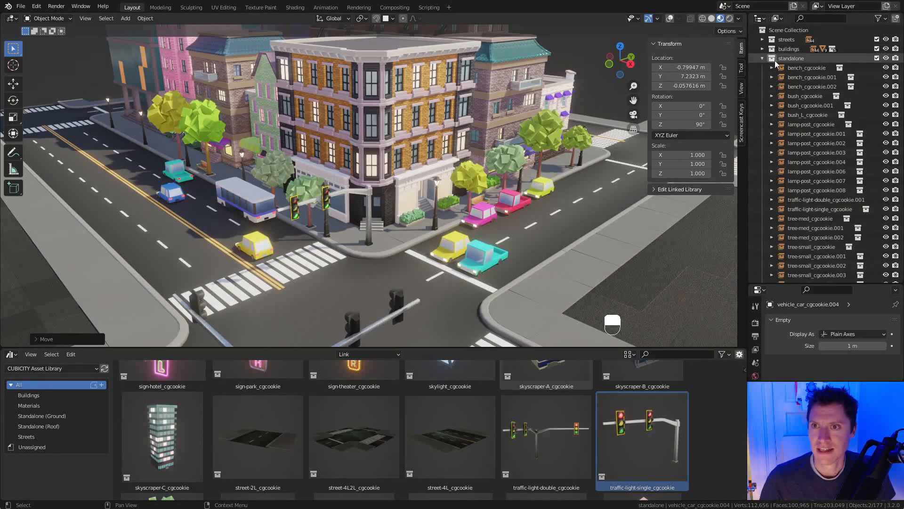
Collapse the standalone collection and toggle its viewport visibility off and back on.
left_click(763, 58)
left_click(878, 59)
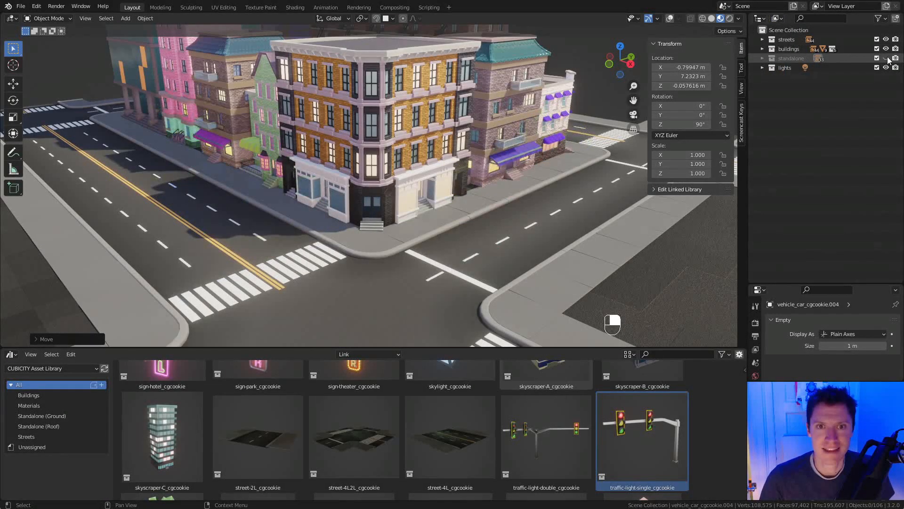
left_click(888, 59)
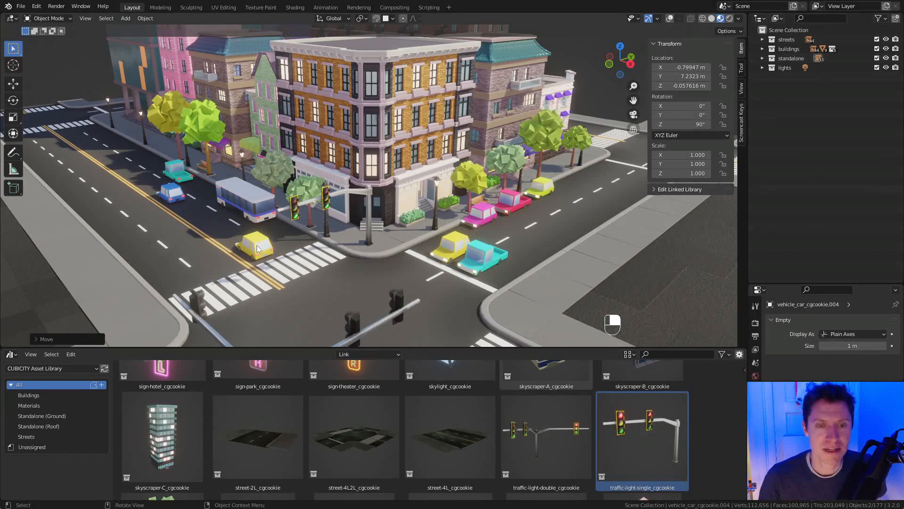
Show the Standalone (Roof) catalog of the asset library, with the corner building's roof in view.
middle_click_drag(256, 249, 262, 255)
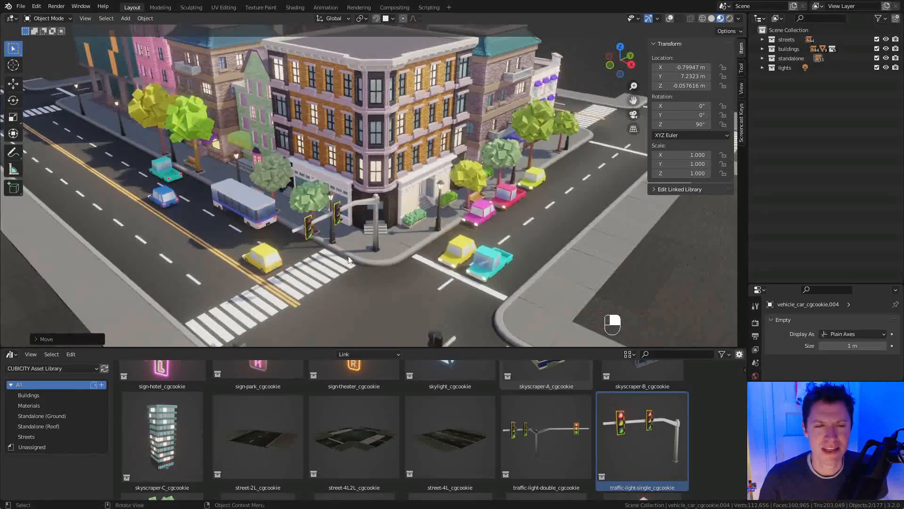
scroll(454, 226, "up", 1)
scroll(402, 248, "down", 1)
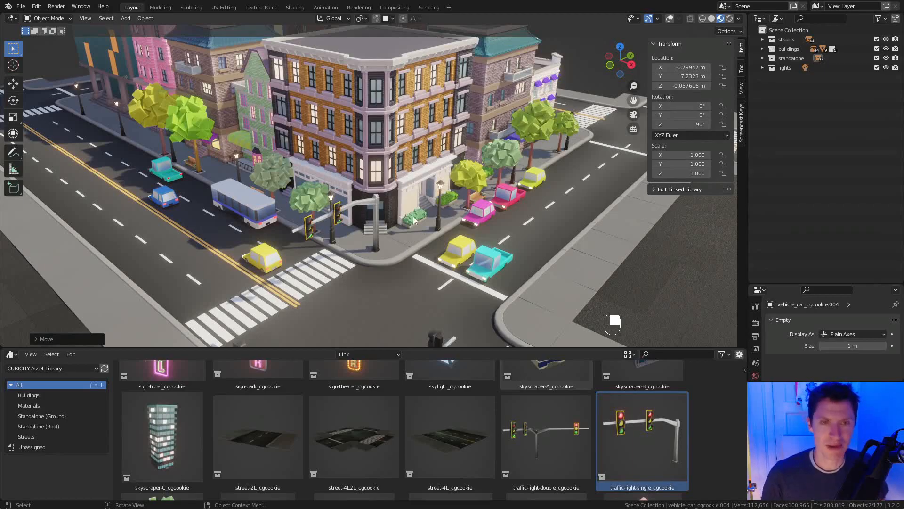
middle_click_drag(402, 244, 454, 178, "shift")
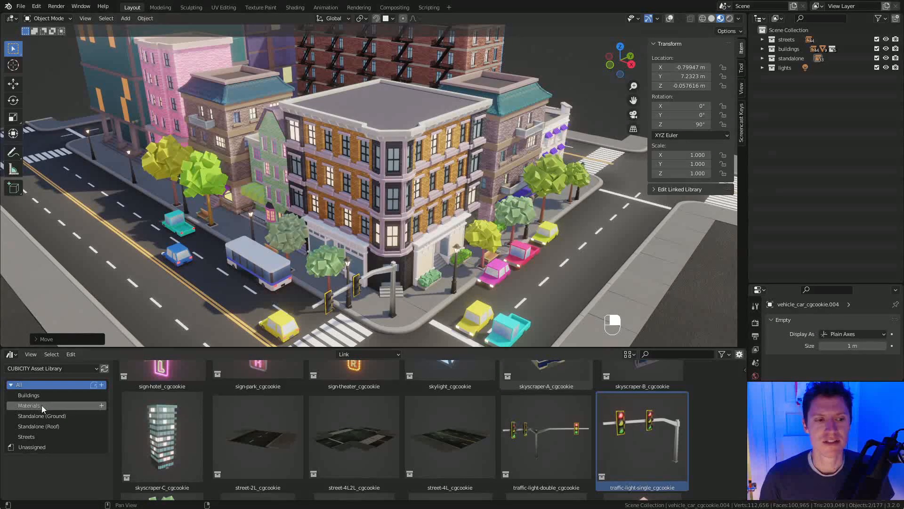
left_click(47, 427)
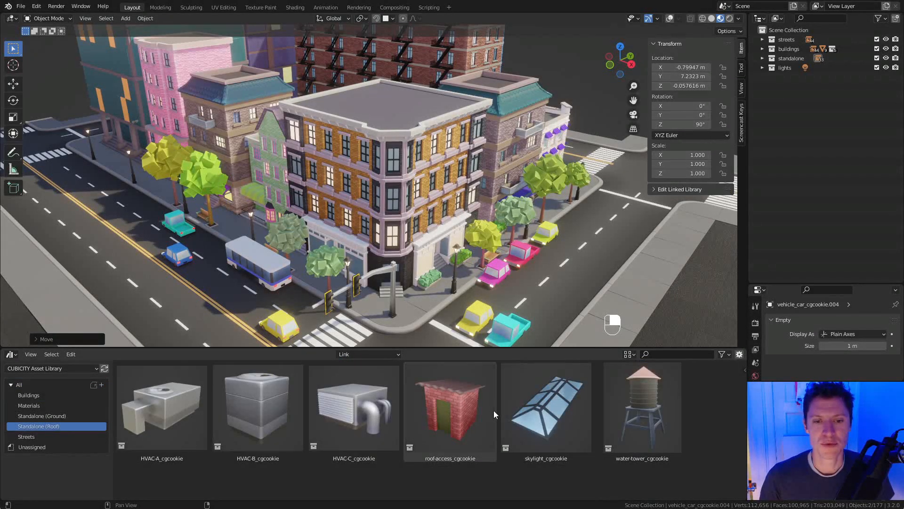
Link the roof-access asset onto the corner building's roof and position it at the roof's back corner.
middle_click_drag(420, 197, 422, 250)
middle_click_drag(422, 250, 423, 285, "shift")
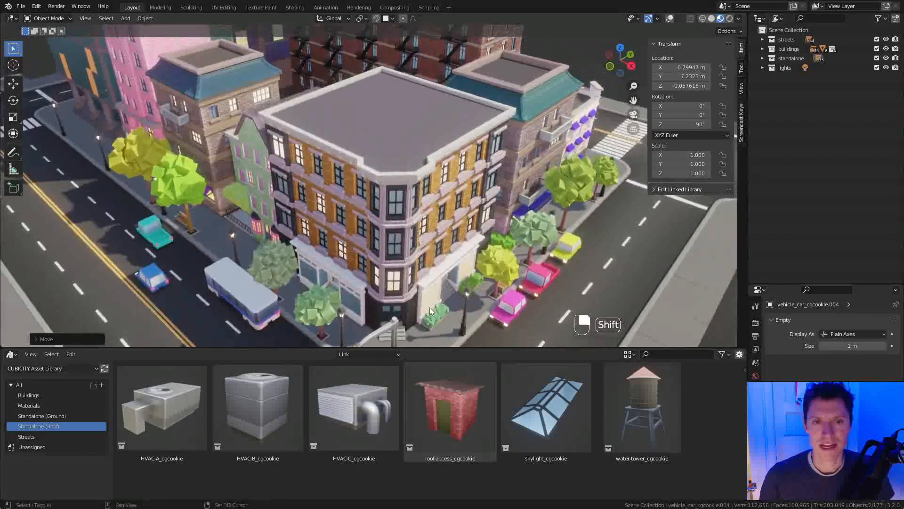
left_click_drag(461, 432, 398, 106)
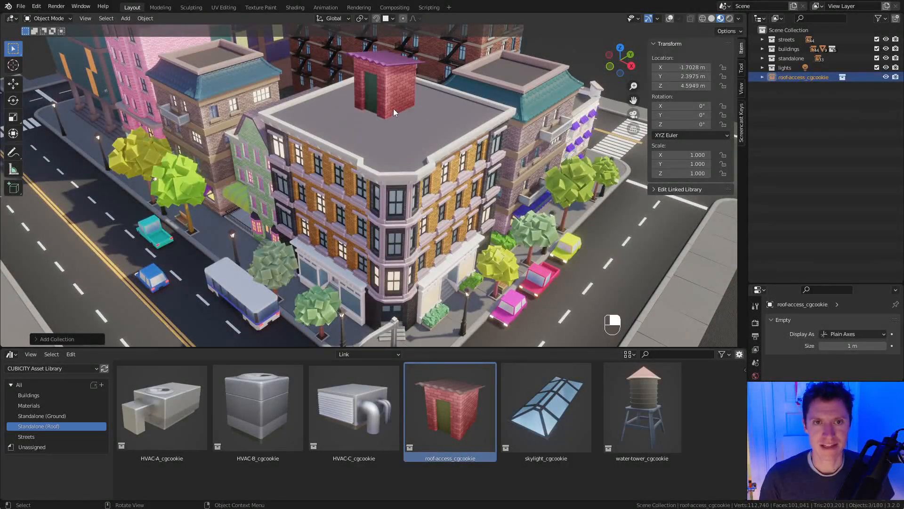
key("g")
left_click(379, 86)
middle_click_drag(379, 87, 415, 135)
key("g")
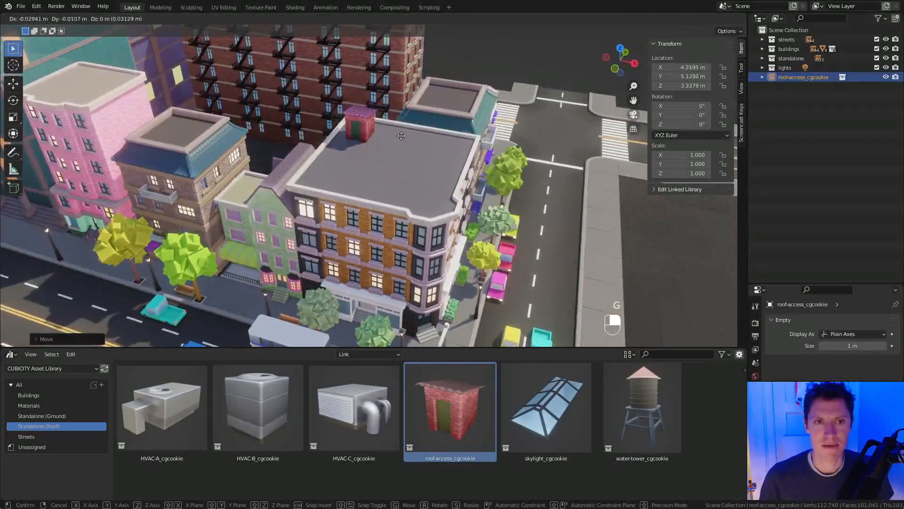
left_click(414, 136)
Link the HVAC-A asset onto the corner building's roof.
middle_click_drag(428, 212, 410, 190)
mouse_move(410, 191)
middle_mouse_down()
mouse_move(423, 205)
mouse_move(419, 189)
middle_mouse_up()
left_click_drag(161, 407, 377, 177)
key("g")
left_click(373, 159)
mouse_move(372, 159)
middle_mouse_down()
mouse_move(377, 134)
mouse_move(377, 162)
middle_mouse_up()
key("g")
left_click(383, 142)
Move the HVAC-A unit from the corner building onto the roof of the tall teal building.
middle_click_drag(377, 162, 386, 183, "shift")
key("g")
left_click(290, 80)
middle_click_drag(330, 127, 393, 153)
middle_click_drag(245, 113, 337, 177, "shift")
middle_click_drag(337, 177, 333, 164, "ctrl")
key("g")
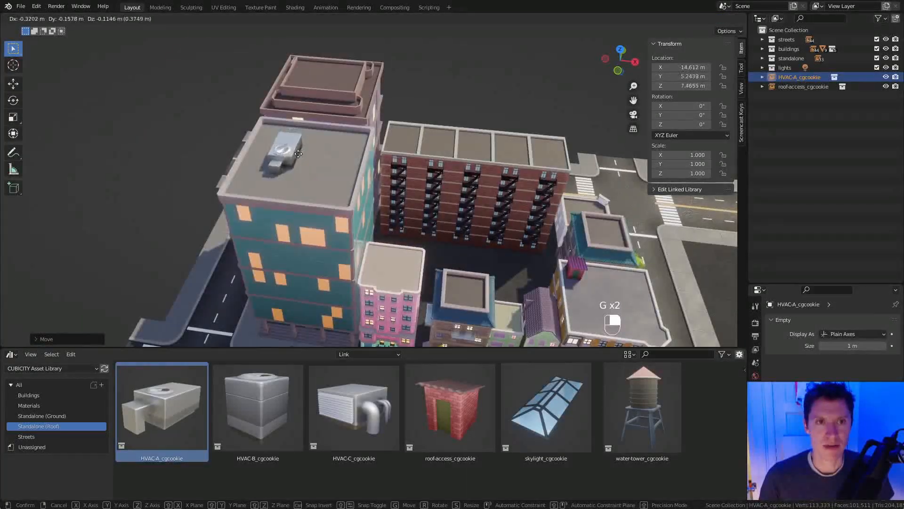
left_click(279, 164)
Duplicate the HVAC-A unit on the teal building along the X axis, right beside the first unit.
key("shift+d")
key("x")
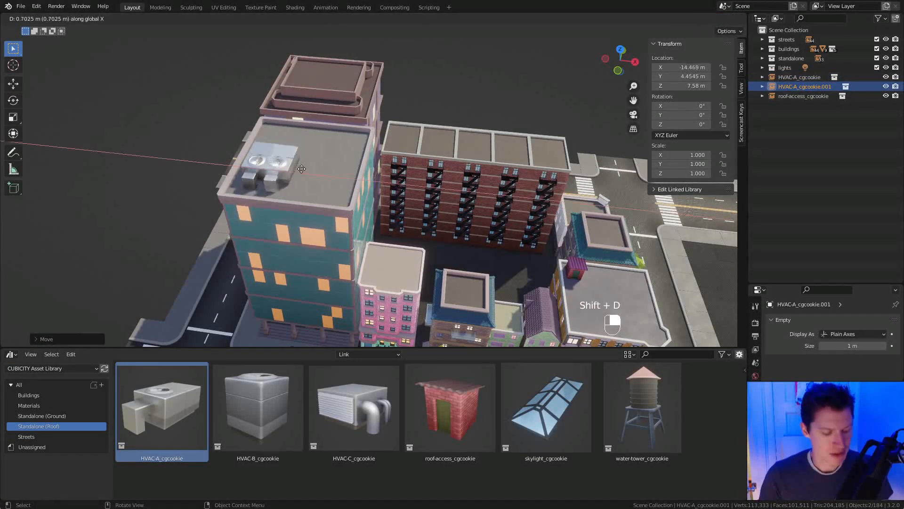
left_click(305, 171)
Link the HVAC-C asset and snap it onto the corner building's roof in front of the roof access.
middle_click_drag(309, 170, 405, 104)
mouse_move(434, 226)
middle_mouse_down("ctrl")
mouse_move(436, 174)
mouse_move(431, 222)
middle_mouse_up("ctrl")
left_click_drag(384, 406, 402, 207)
left_click_drag(367, 339, 424, 162)
key("g")
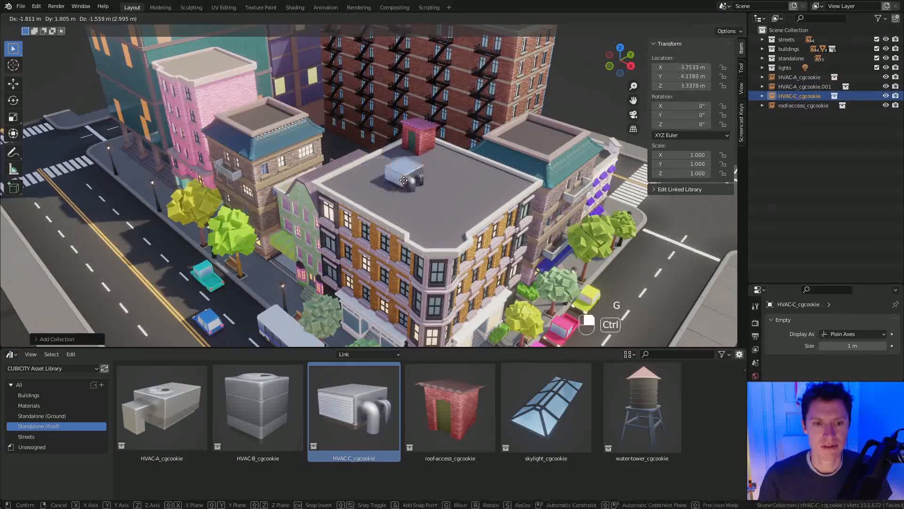
left_click(390, 173, "ctrl")
Link the HVAC-B asset and snap it onto the corner building's roof, near the roof access.
left_click_drag(288, 392, 425, 169)
key("g")
left_click(451, 176, "ctrl")
key("KP_Decimal")
scroll(459, 165, "down", 4)
Duplicate the HVAC-B unit farther along the corner building's roof and remove the original unit.
key("shift+d")
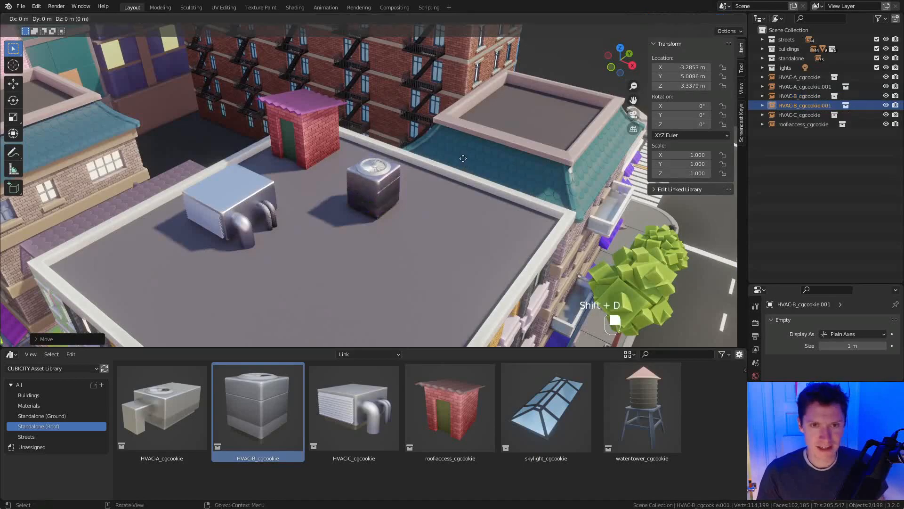
left_click(506, 171)
left_click(371, 176)
left_click(411, 179)
right_click(433, 198)
Duplicate the remaining HVAC-B unit and place the copy directly beside it on the corner building's roof.
key("shift+d")
right_click(408, 168)
key("g")
middle_click(403, 170)
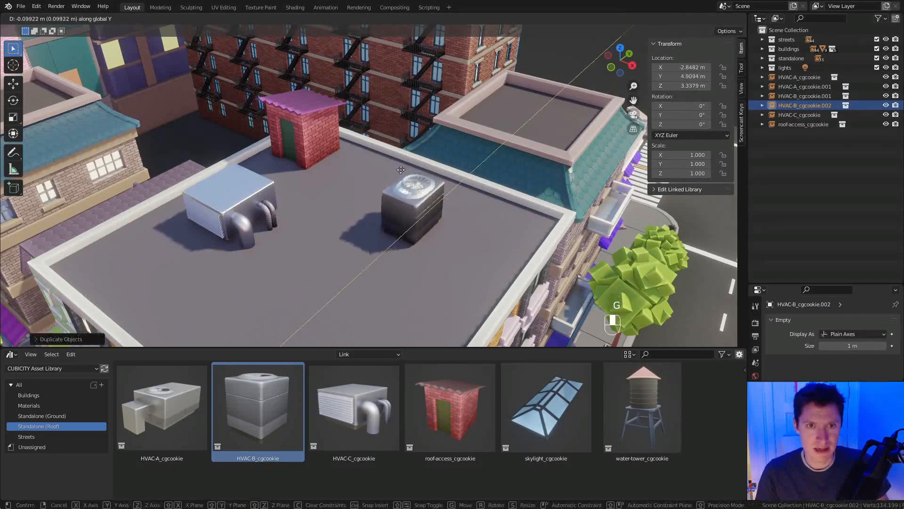
middle_click(400, 170)
left_click(361, 157)
Link a skylight onto the corner building's roof, rotate it 90° about Z and place it near the front edge, about X -3.48 m, Y 3.41 m.
scroll(440, 206, "down", 3)
middle_click_drag(440, 206, 439, 174)
left_click(396, 196)
scroll(396, 193, "down", 3)
left_click_drag(546, 408, 394, 241)
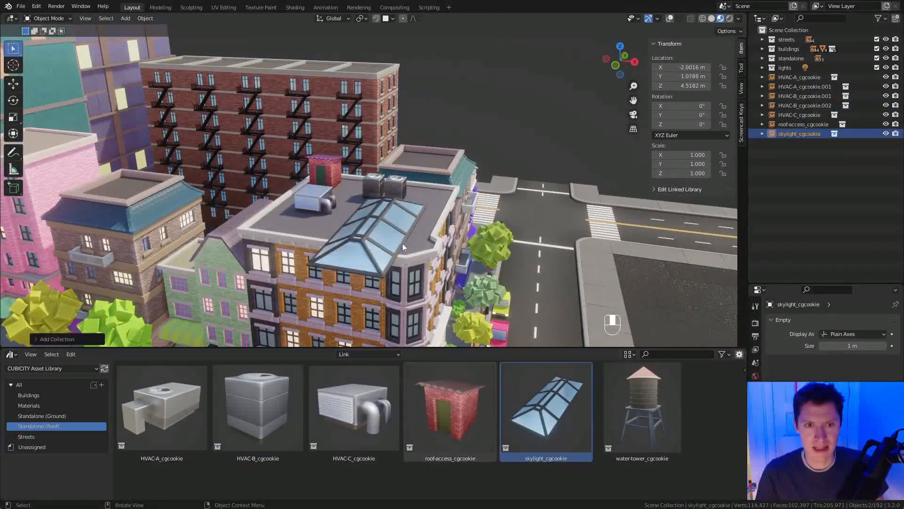
key("g")
left_click(388, 216, "ctrl")
type("rz90")
key("Return")
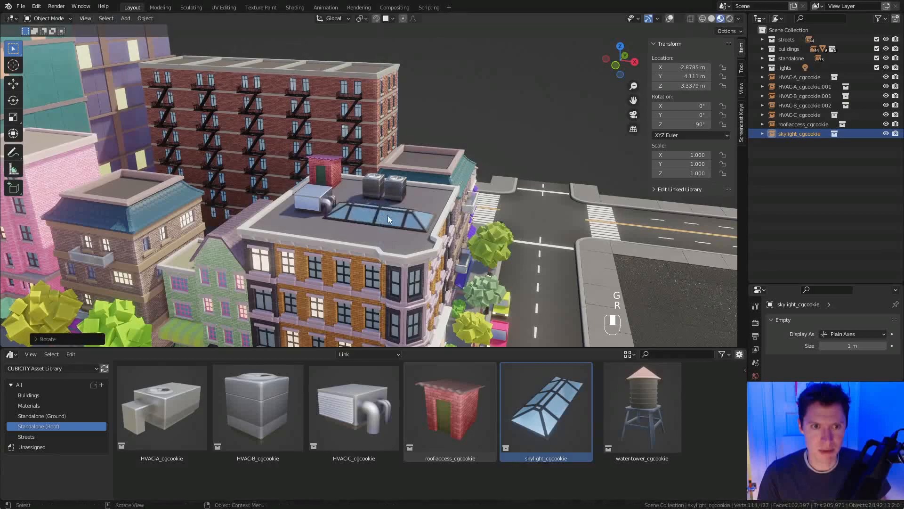
middle_click_drag(388, 216, 401, 239)
key("g")
left_click(352, 258)
Move the HVAC-C unit to the other side of the HVAC-B pair, at about X -2.31 m, Y 5.23 m.
left_click(322, 205)
key("g")
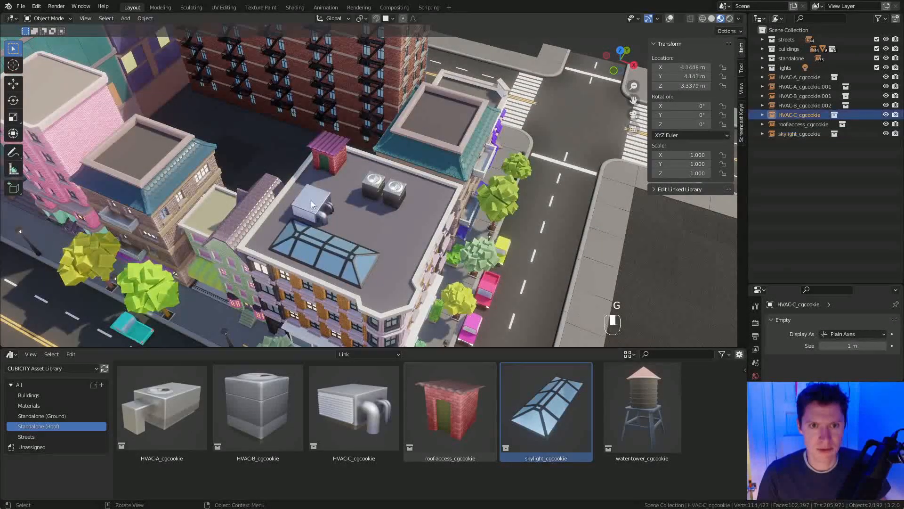
left_click(434, 198)
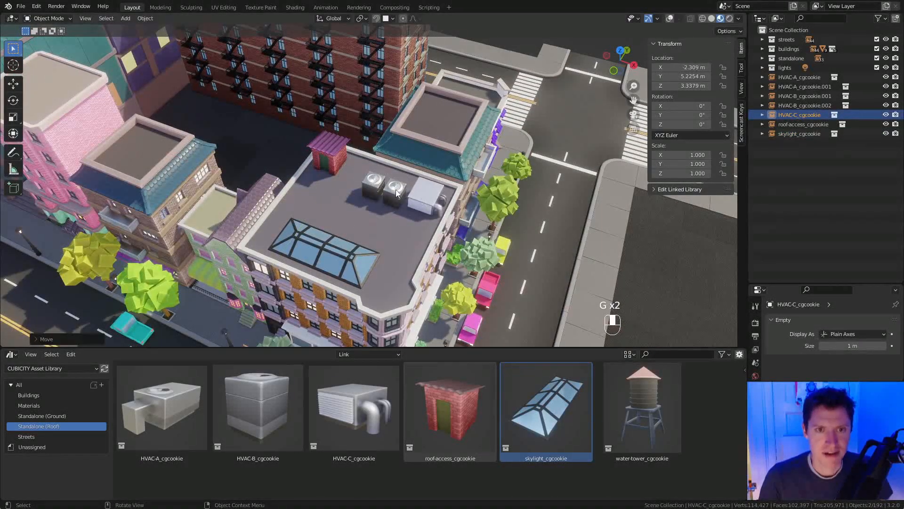
Shift both HVAC-B units on the corner building slightly in the XY plane, keeping their height.
left_click(395, 191)
left_click(375, 185, "shift")
key("g")
key("shift+z")
left_click(373, 181)
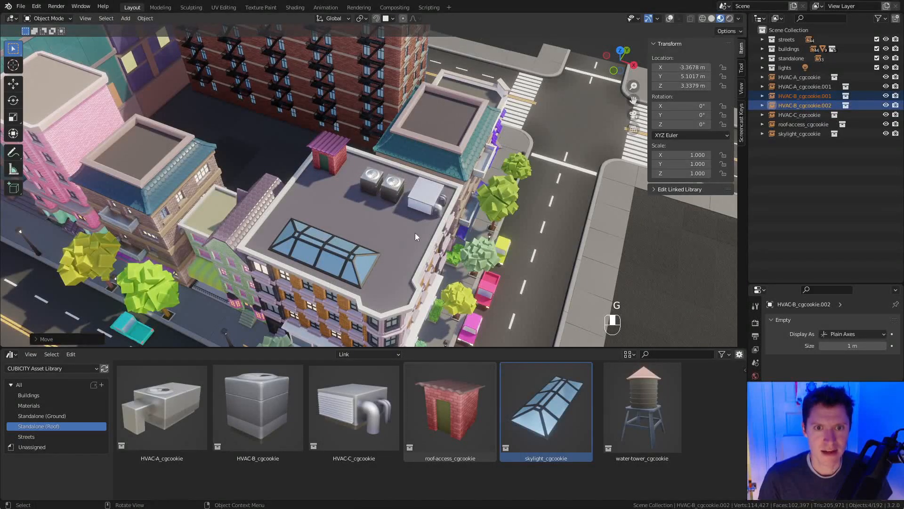
Duplicate the corner building's skylight and snap the copy onto the end roof section of the long brick building, nearest the intersection.
scroll(415, 233, "down", 2)
left_click(340, 235)
middle_click_drag(287, 194, 397, 225, "shift")
middle_click_drag(426, 271, 437, 313, "shift")
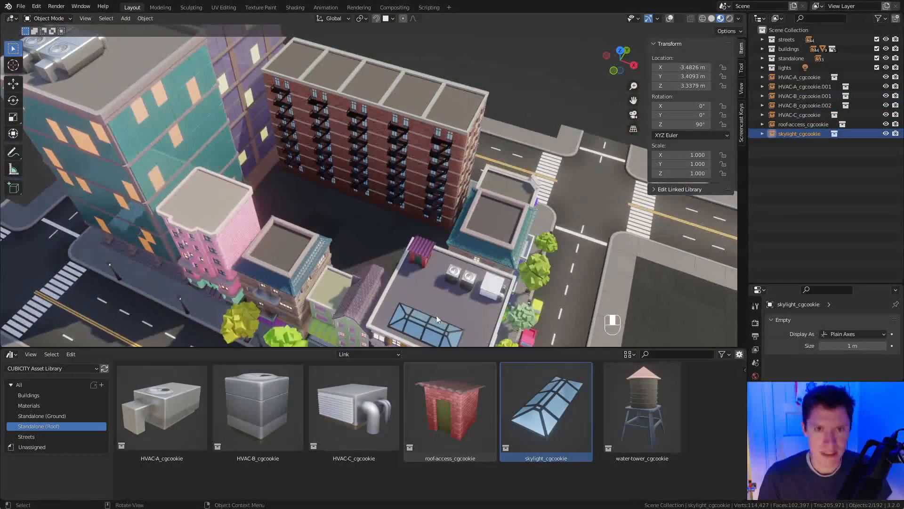
key("shift+d")
key("g")
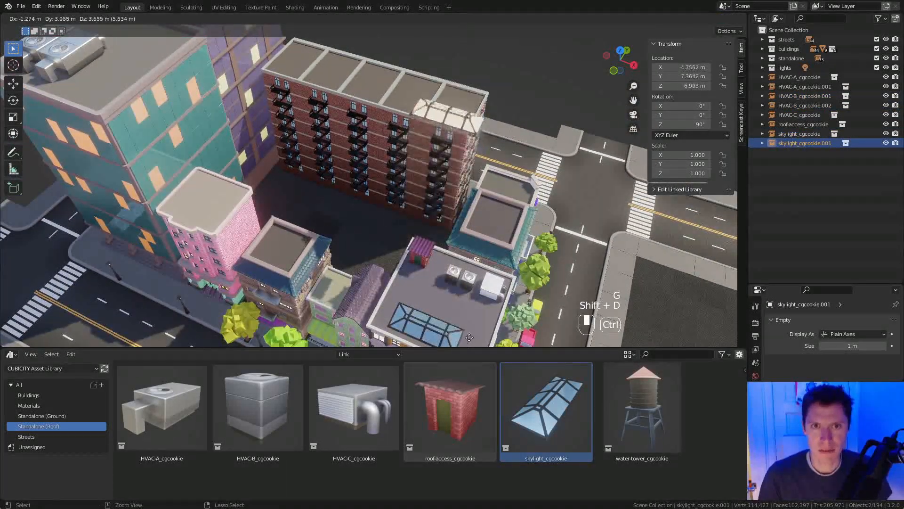
left_click(450, 104)
Rotate the brick building's skylight 90° about Z and shift it along X to about -5.50 m.
type("r")
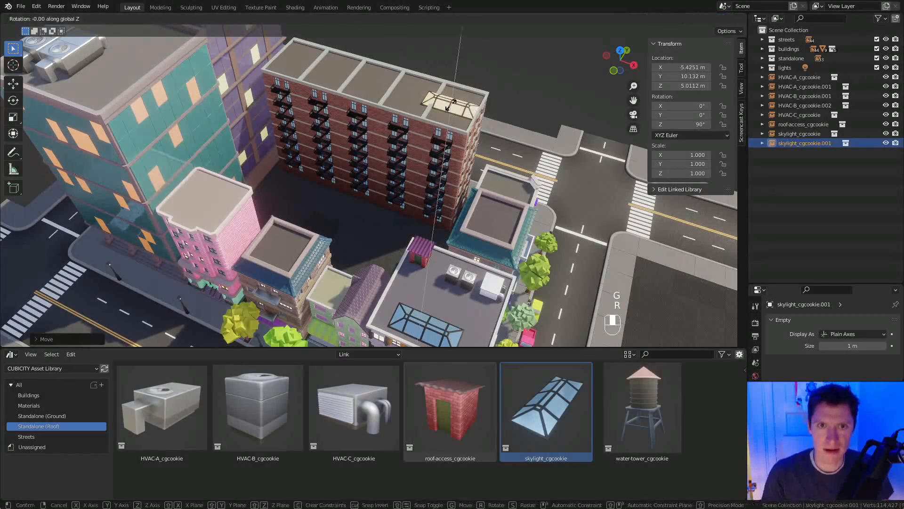
type("90")
key("Return")
middle_click_drag(490, 102, 420, 173)
key("g")
key("x")
left_click(474, 123)
Duplicate the brick building's skylight along X to about -9.58 m, into the second roof section from the purple tower.
middle_click_drag(511, 173, 294, 168)
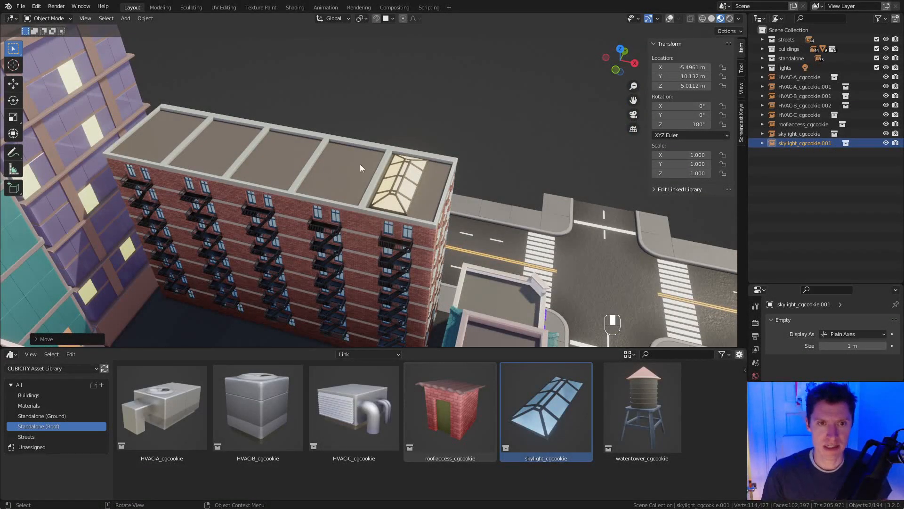
middle_click_drag(415, 178, 428, 180, "shift")
key("shift+d")
key("x")
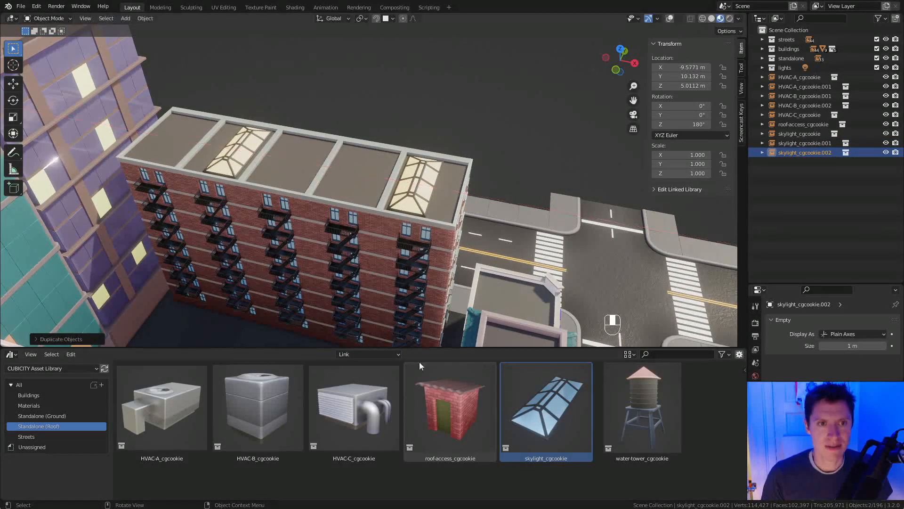
Link a roof-access asset between the brick building's skylights, set its Z rotation to 90° and place it at about X -6.95 m, Y 9.63 m.
left_click_drag(462, 419, 354, 180)
key("g")
left_click(361, 179)
key("r")
key("z")
left_click(361, 179)
key("g")
key("shift+z")
left_click(352, 186)
Duplicate the brick building's roof access into the roof section nearest the purple tower and rotate it -90° about Z.
key("shift+d")
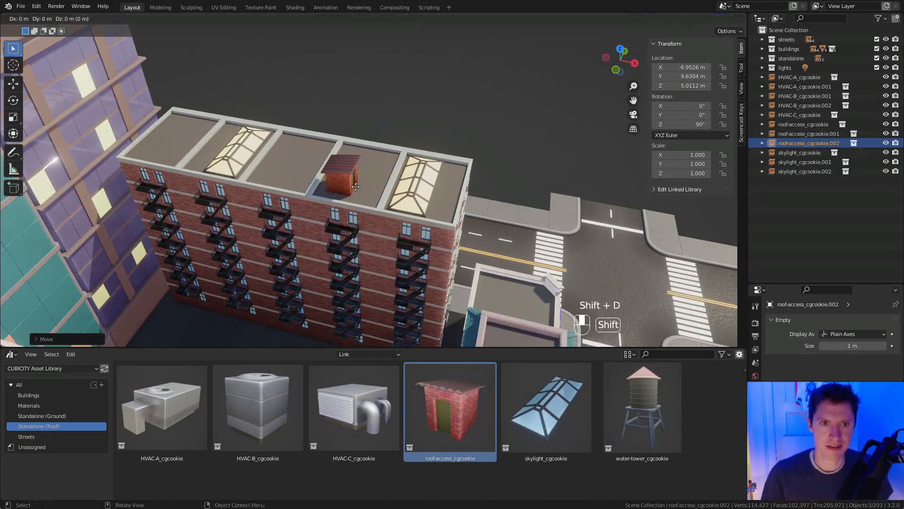
left_click(211, 133)
type("rz")
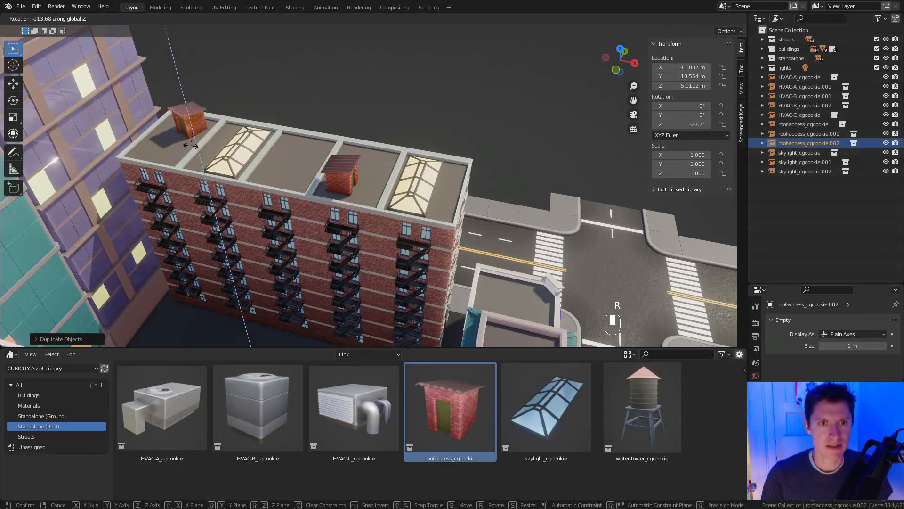
type("-90")
key("Return")
Rotate the copied roof access 180° about Z and place it at the roof's front corner, about X -11.49 m, Y 9.53 m.
key("g")
key("shift+z")
left_click(186, 149)
type("rz180")
key("Return")
key("g")
key("shift+z")
left_click(158, 160)
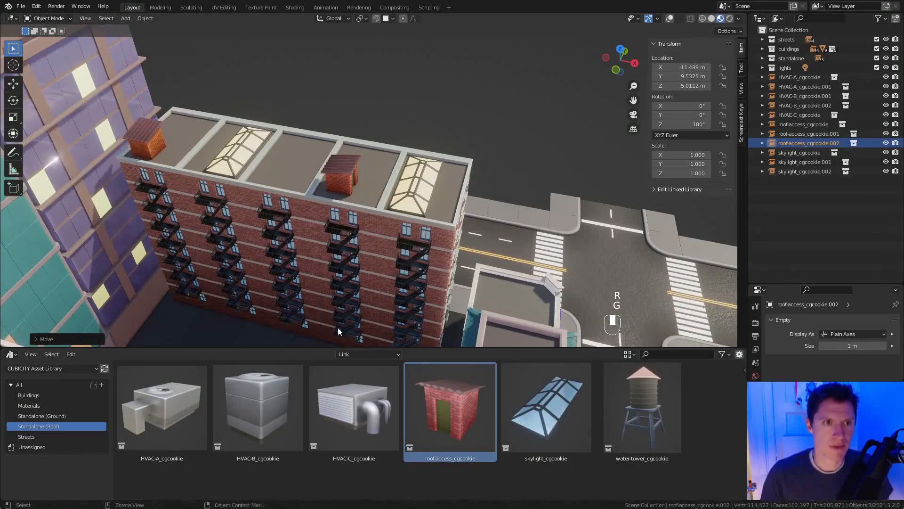
Link an HVAC-A unit onto the brick building's middle roof section, resize it and adjust its position in the XY plane.
left_click_drag(161, 405, 297, 164)
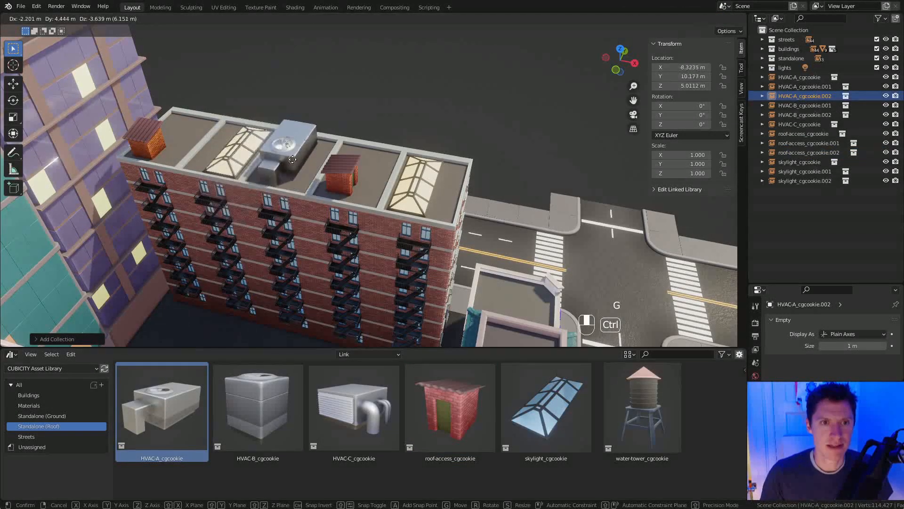
mouse_move(297, 164)
middle_mouse_down()
mouse_move(325, 163)
mouse_move(315, 157)
mouse_move(331, 120)
mouse_move(311, 155)
middle_mouse_up()
key("s")
left_click(363, 134)
key("g")
key("shift+z")
key("ctrl")
left_click(284, 139)
Link an HVAC-B unit beside the skylight in the brick building's end roof section, at about X -4.84 m, Y 9.93 m.
left_click(265, 404)
left_click_drag(264, 404, 359, 168)
key("g")
left_click(434, 186, "ctrl")
middle_click_drag(434, 186, 376, 174)
middle_click_drag(377, 174, 434, 225, "shift")
key("shift+d")
key("x")
left_click(479, 209)
left_click(480, 208)
key("x")
left_click(480, 207)
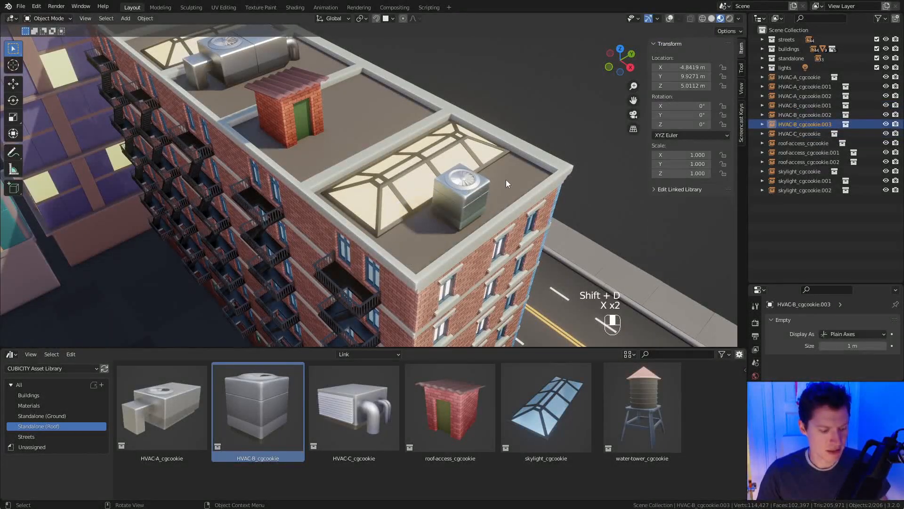
Duplicate the brick building's HVAC-B unit and place the copy next to it beside the end skylight.
key("shift+d")
left_click(483, 213)
scroll(434, 229, "down", 3)
Link an HVAC-C unit and snap it behind the roof access in the brick roof section nearest the purple tower.
left_click_drag(354, 407, 262, 89)
key("g")
left_click(263, 100, "ctrl")
middle_click_drag(542, 118, 395, 84)
middle_click_drag(395, 85, 511, 125, "shift")
middle_click_drag(511, 125, 485, 158)
Try to place a duplicate skylight beside the existing one in the brick building's second roof section.
left_click(364, 137)
middle_click_drag(367, 167, 347, 155, "ctrl")
key("shift+d")
left_click(342, 155)
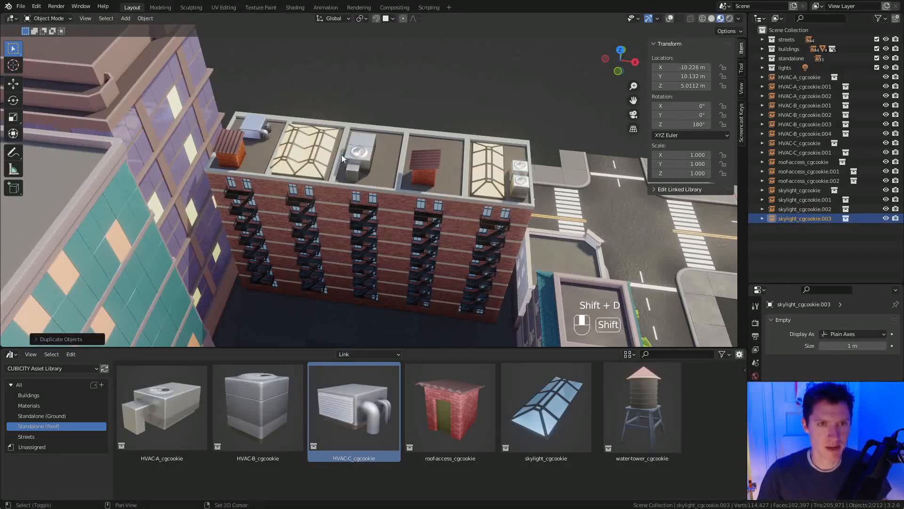
Replace the skylight in the brick building's second roof section with a copy of the blue-glass skylight, rotated by 90°.
key("shift+d")
key("g")
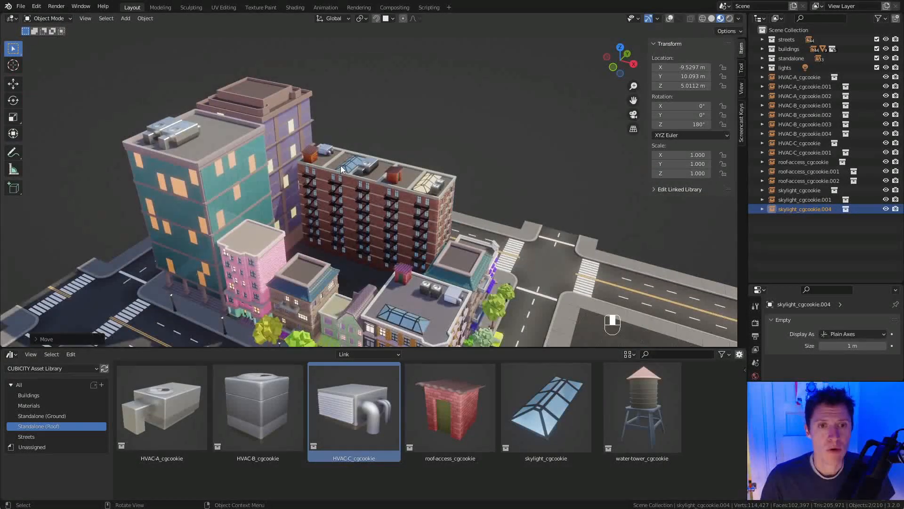
key("KP_Decimal")
middle_click_drag(372, 213, 400, 173)
type("r90")
key("Return")
Scale the second section's skylight down to 0.467 and move it near the front edge, at about X -9.77 m, Y 9.47 m.
key("s")
left_click(406, 172)
key("g")
key("shift+z")
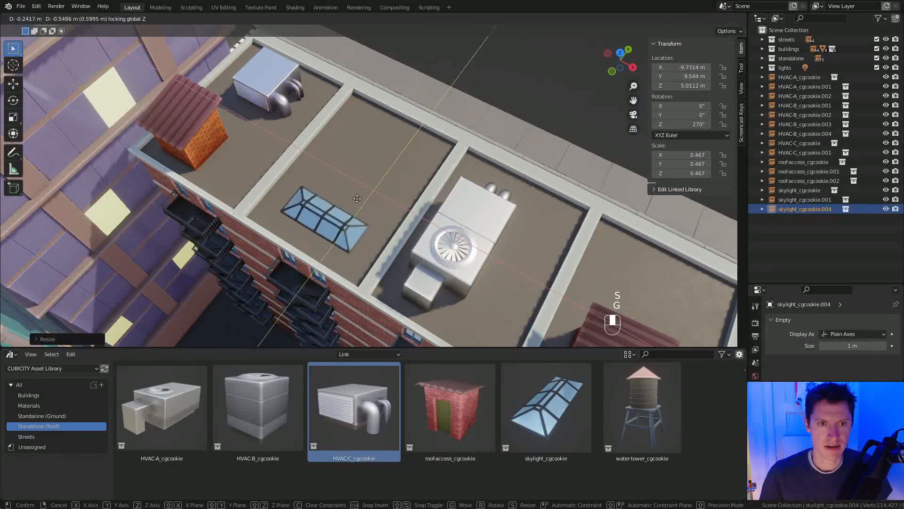
left_click(354, 206)
Duplicate the small skylight along Y to about 10.71 m, toward the back of the same roof section.
middle_click_drag(354, 205, 417, 171)
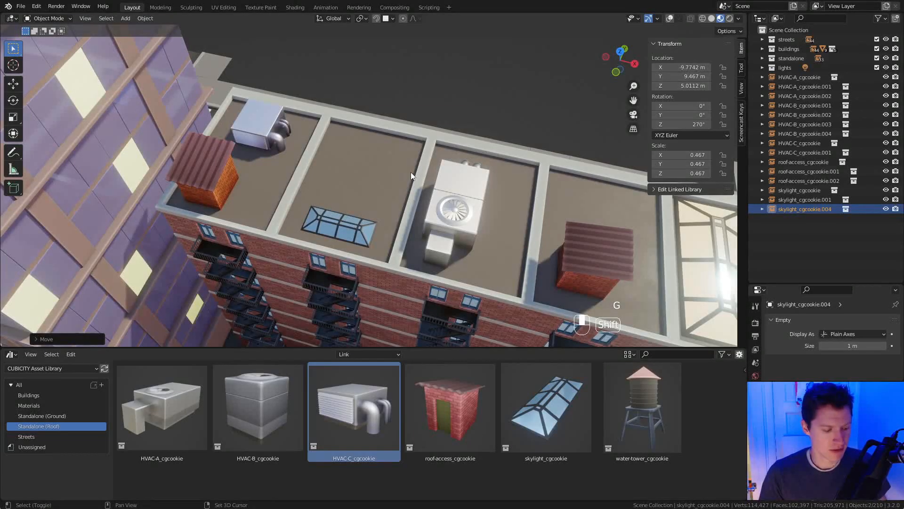
key("shift+d")
key("y")
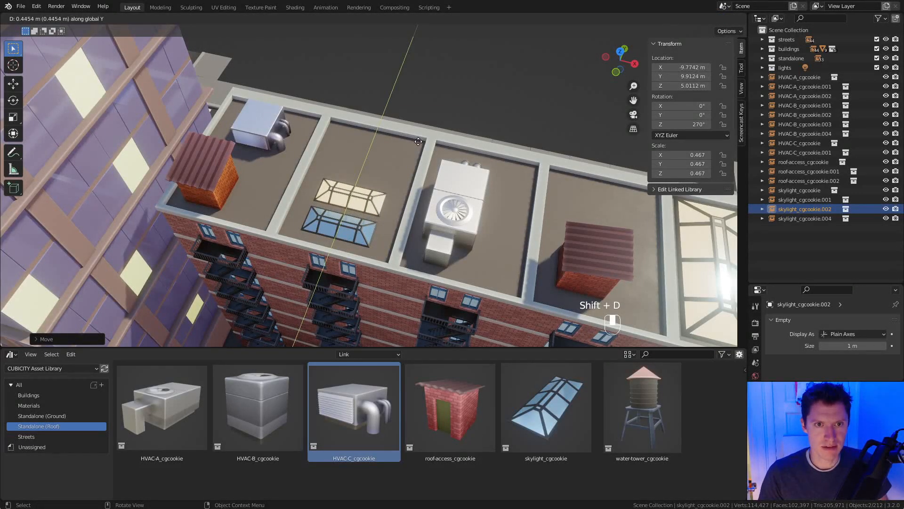
scroll(500, 138, "down", 8)
middle_click_drag(448, 257, 458, 168)
scroll(417, 231, "down", 3)
scroll(476, 174, "up", 10)
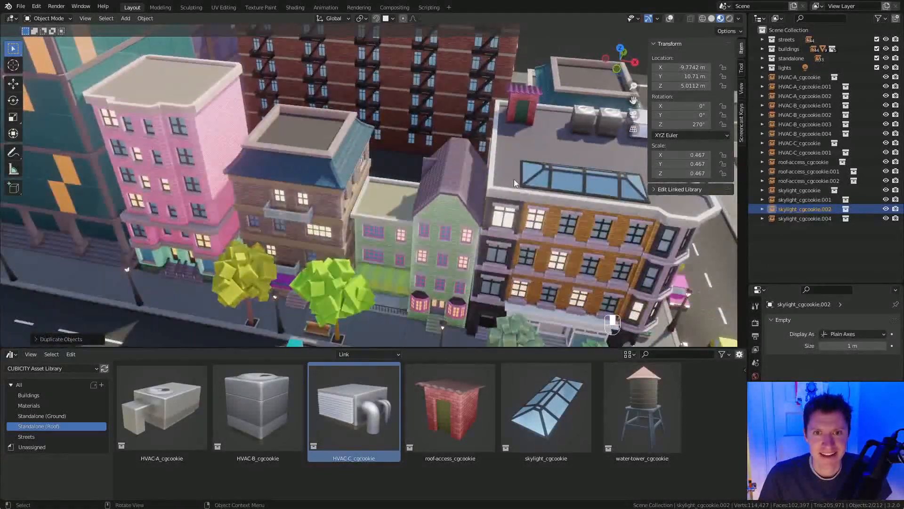
Add a roof access to the blue-tiled building's flat roof and move it into the back corner, at about X -8.57 m, Y 4.39 m.
middle_click_drag(514, 179, 437, 176, "shift")
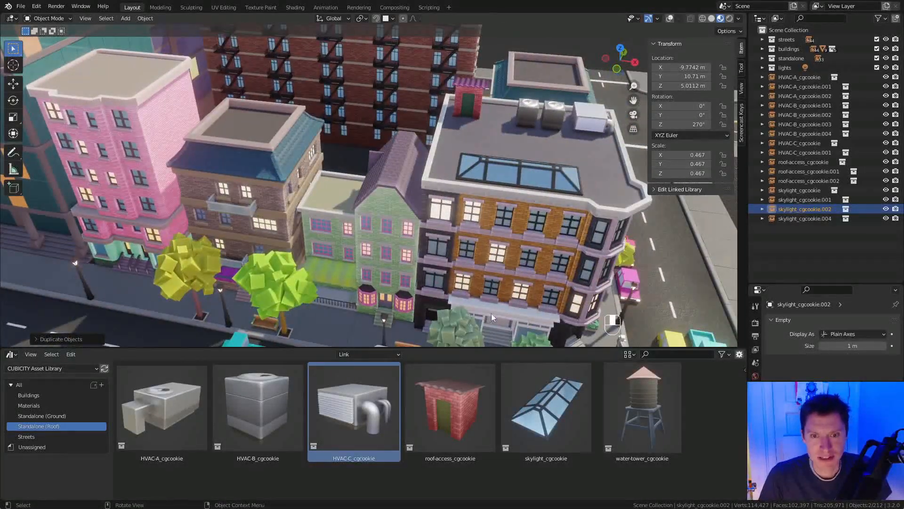
left_click_drag(462, 417, 256, 131)
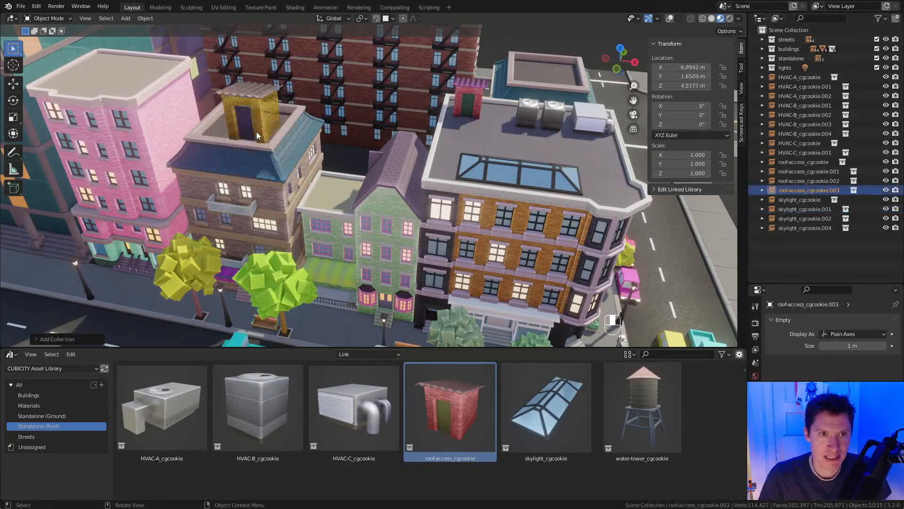
key("g")
key("KP_Decimal")
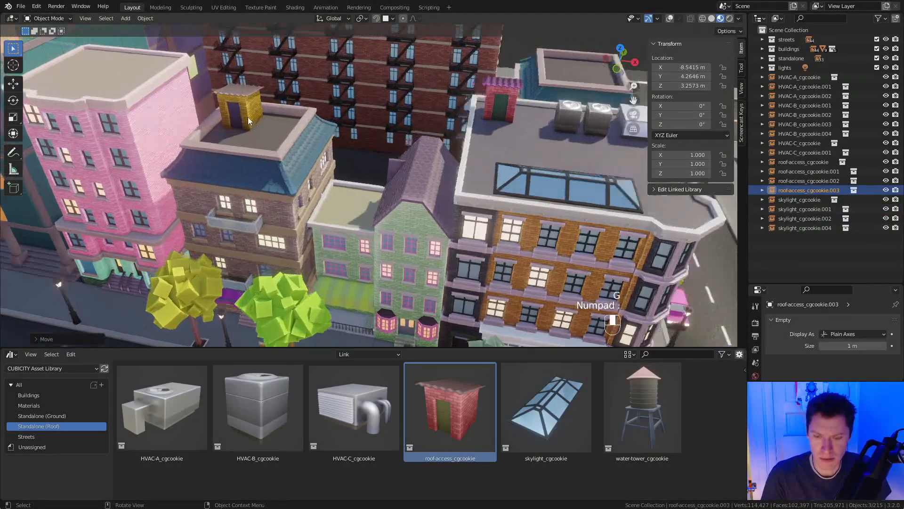
middle_click_drag(355, 184, 352, 208)
key("g")
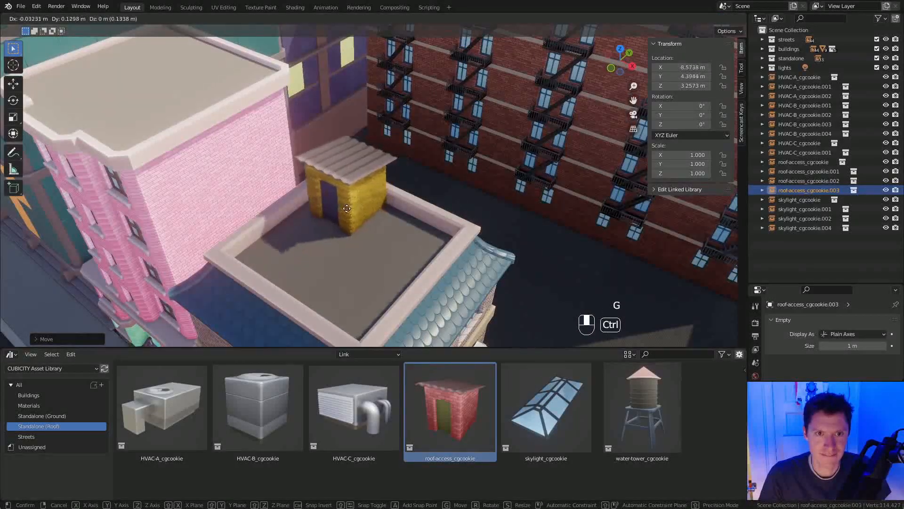
left_click(359, 202, "ctrl")
Rotate the blue-tiled building's roof access by 90° and place it at the roof's edge, at about X -8.58 m, Y 4.21 m.
scroll(424, 140, "down", 6)
middle_click_drag(494, 203, 461, 173, "shift")
key("r")
left_click(457, 164, "ctrl")
key("g")
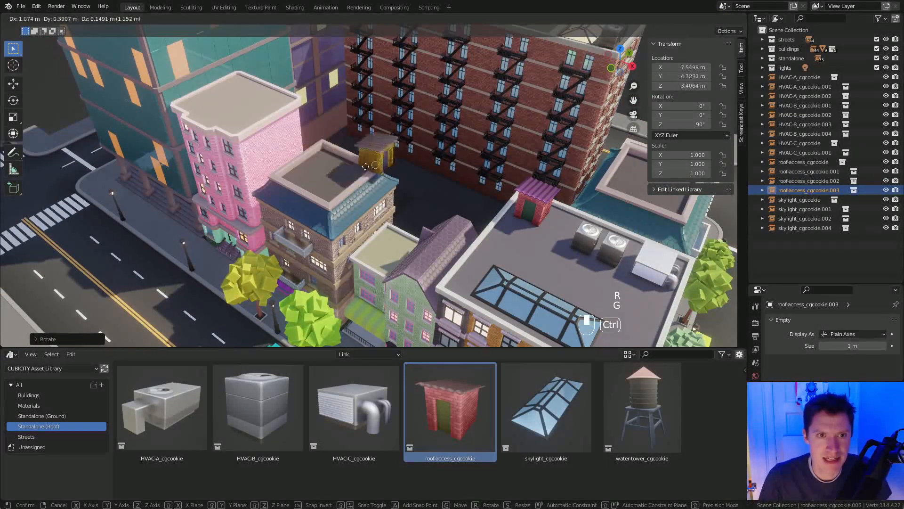
left_click(330, 162, "ctrl")
middle_click_drag(331, 163, 540, 165)
middle_click_drag(443, 144, 442, 154, "shift")
middle_click_drag(439, 236, 436, 216)
scroll(435, 220, "up", 2)
scroll(439, 220, "up", 2)
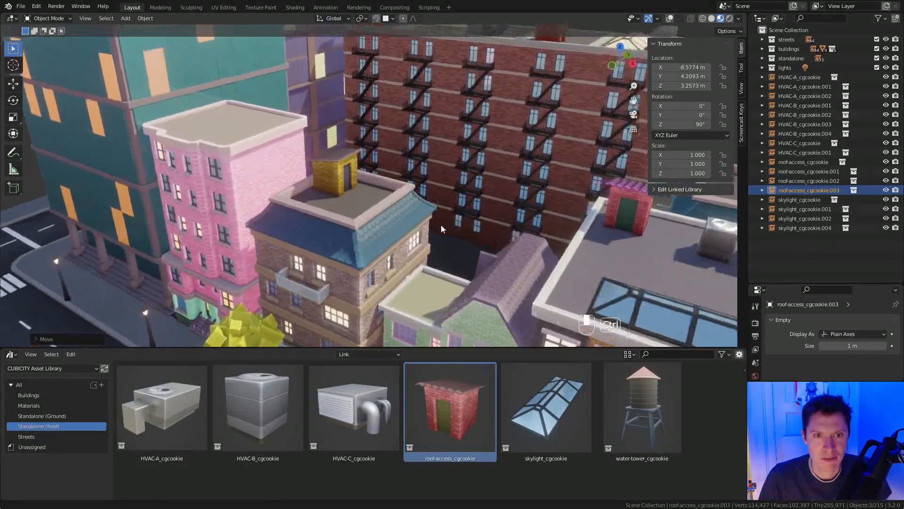
scroll(430, 174, "up", 1)
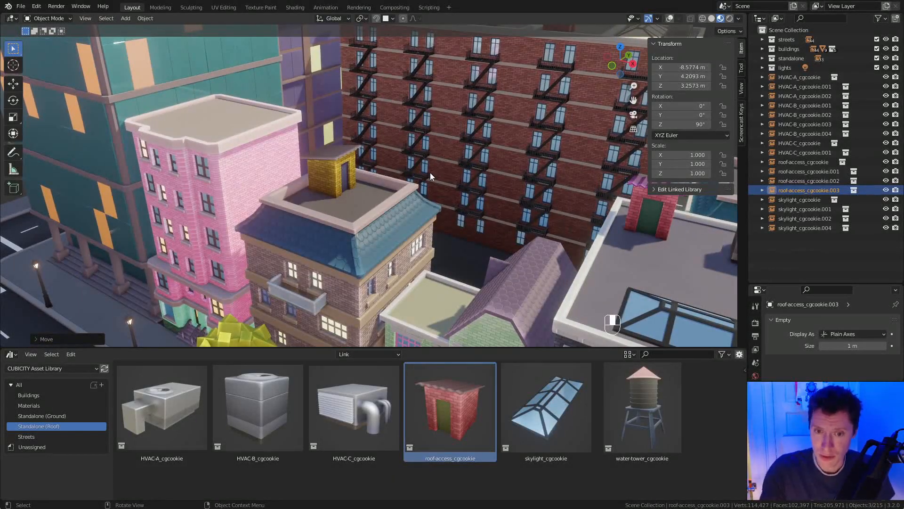
Add an HVAC-C unit to the blue-tiled building's roof beside the roof access, at about X -8.63 m, Y 3.65 m.
scroll(406, 193, "up", 1)
left_click_drag(365, 380, 355, 205)
key("g")
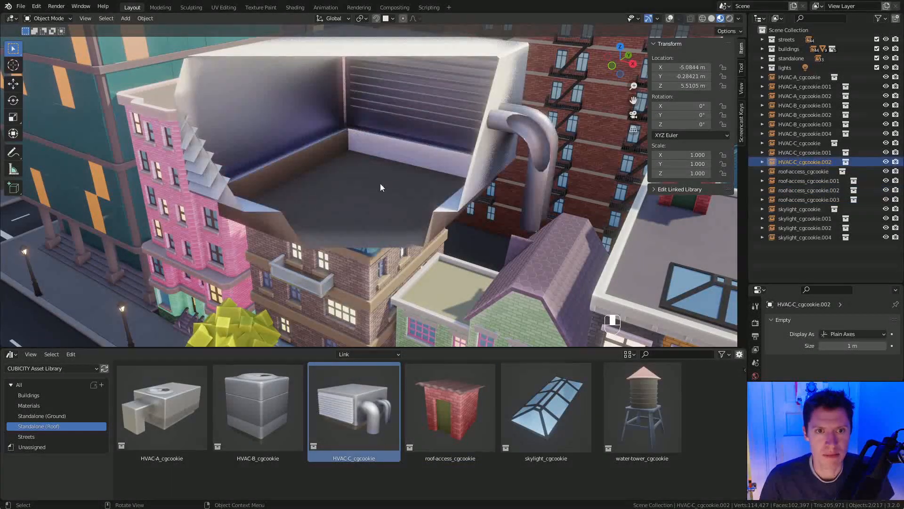
key("ctrl")
left_click(354, 166)
mouse_move(354, 166)
middle_mouse_down()
mouse_move(392, 145)
mouse_move(367, 169)
middle_mouse_up()
key("g")
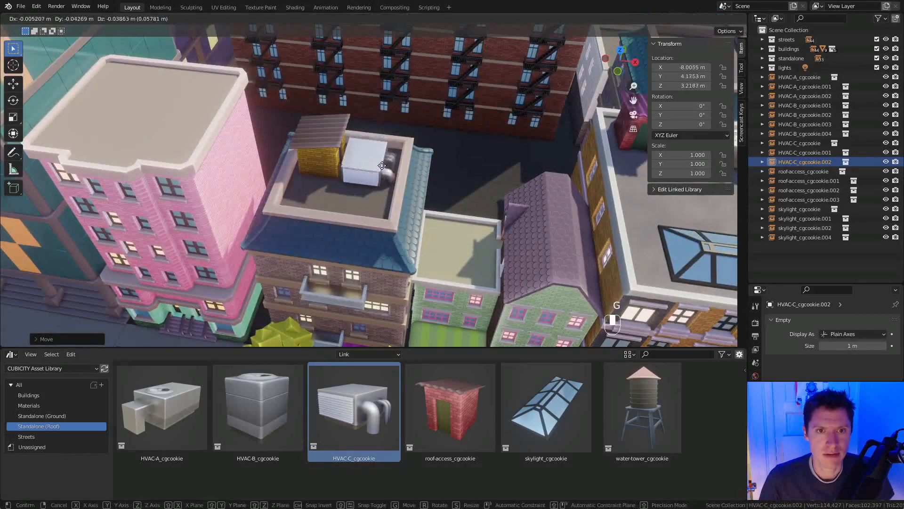
key("ctrl")
left_click(318, 191)
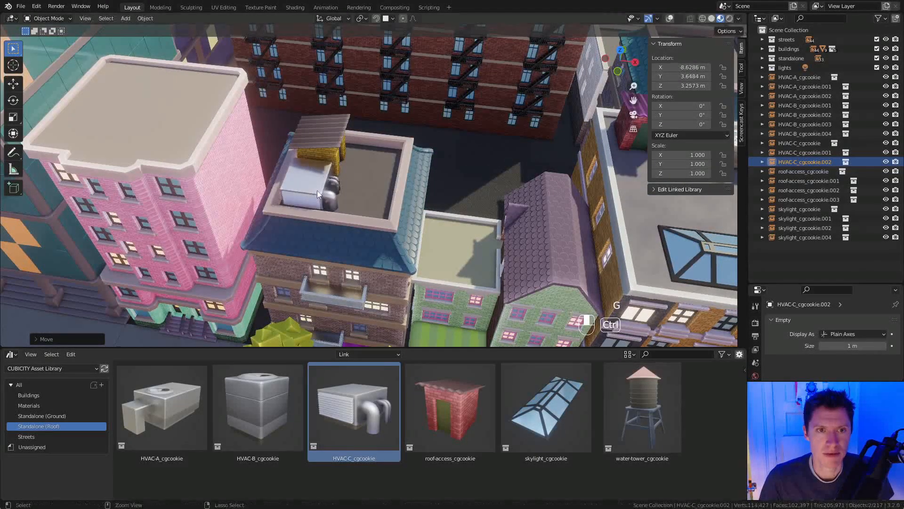
Scale the new HVAC-C unit down to 0.846 and reposition it on the roof at about X -8.56 m, Y 3.61 m.
key("KP_Decimal")
middle_click_drag(424, 163, 368, 184)
scroll(406, 132, "down", 3)
key("g")
key("s")
left_click(369, 193)
key("g")
key("ctrl")
left_click(371, 208)
Duplicate the L-shaped bush onto the green building's flat roof at about X -6.71 m, Y 4.17 m and rotate it 180° about Z.
scroll(385, 174, "down", 4)
middle_click_drag(385, 173, 402, 197)
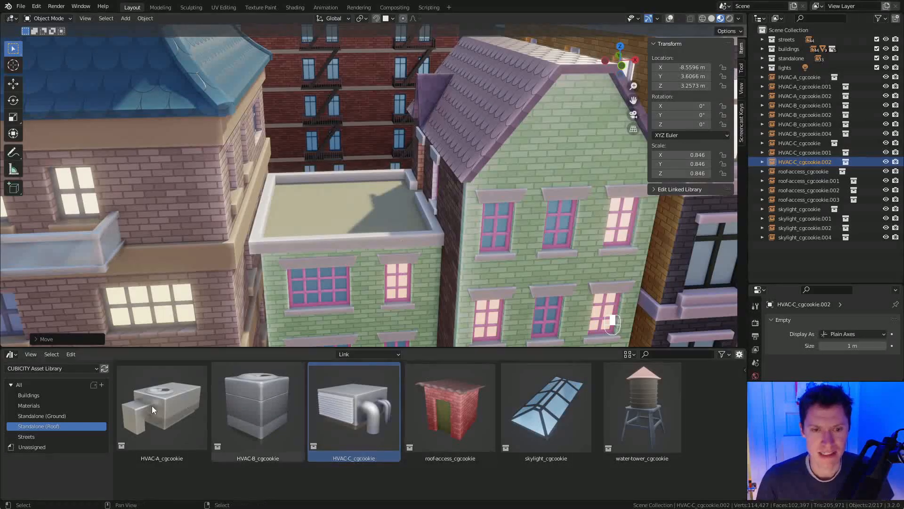
middle_click_drag(361, 220, 447, 226, "ctrl")
middle_click_drag(535, 267, 600, 266)
left_click(595, 207)
middle_click_drag(594, 208, 473, 198)
left_click(448, 251)
key("shift+d")
left_click(236, 155)
middle_click_drag(235, 156, 288, 155)
type("grz180")
key("Return")
key("KP_Decimal")
Move the L-shaped bush horizontally into the green roof's back corner, at about X -6.92 m, Y 4.39 m.
middle_click_drag(493, 239, 411, 185)
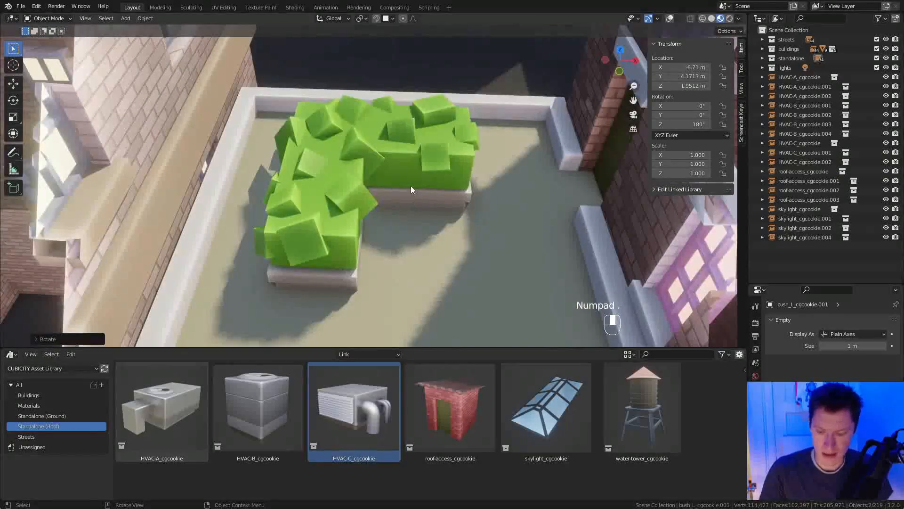
key("g")
key("shift+z")
left_click(361, 154)
middle_click_drag(361, 154, 357, 173)
key("g")
key("shift+z")
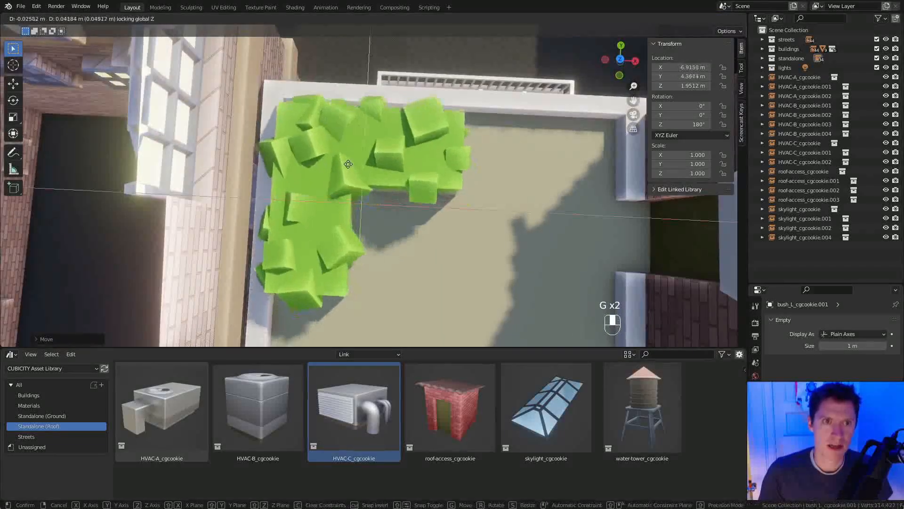
left_click(348, 165)
Duplicate a street bench onto the green building's flat roof, at about X -6.38 m, Y 4.04 m.
scroll(348, 166, "down", 5)
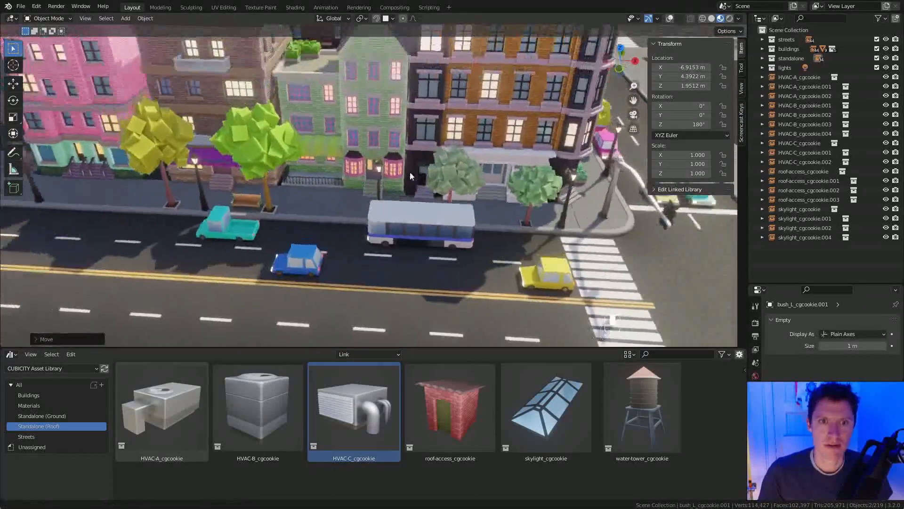
middle_click_drag(410, 171, 311, 205, "shift")
key("shift+d")
left_click(343, 86)
key("g")
left_click(344, 87)
Move the rooftop bench horizontally against the back edge of the roof, beside the L-shaped bush.
key("KP_Decimal")
middle_click_drag(347, 95, 370, 190)
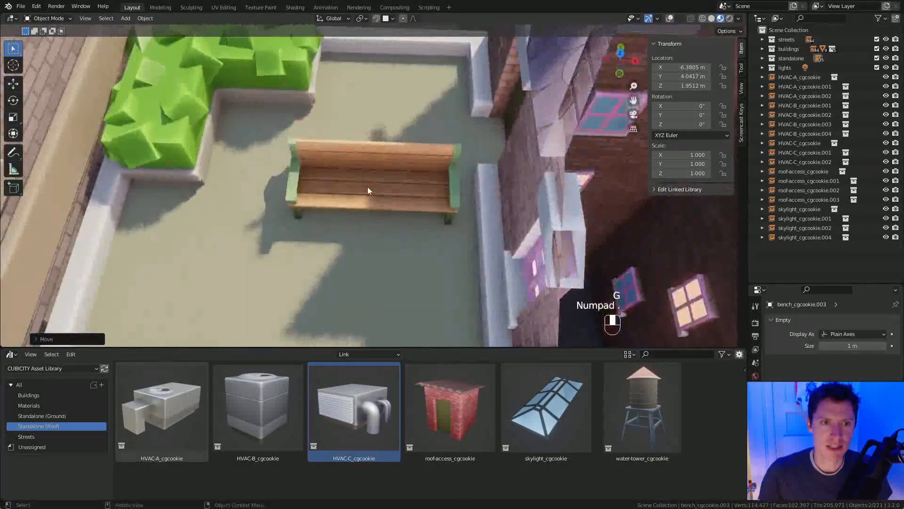
key("g")
key("shift+z")
left_click(395, 56)
middle_click_drag(395, 56, 365, 115)
key("g")
key("shift+z")
left_click(371, 169)
Duplicate the rooftop bench, rotate the copy by 90° and place it along the side wall, at about X -7.04 m, Y 3.74 m.
middle_click_drag(366, 116, 405, 159, "ctrl")
key("shift+d")
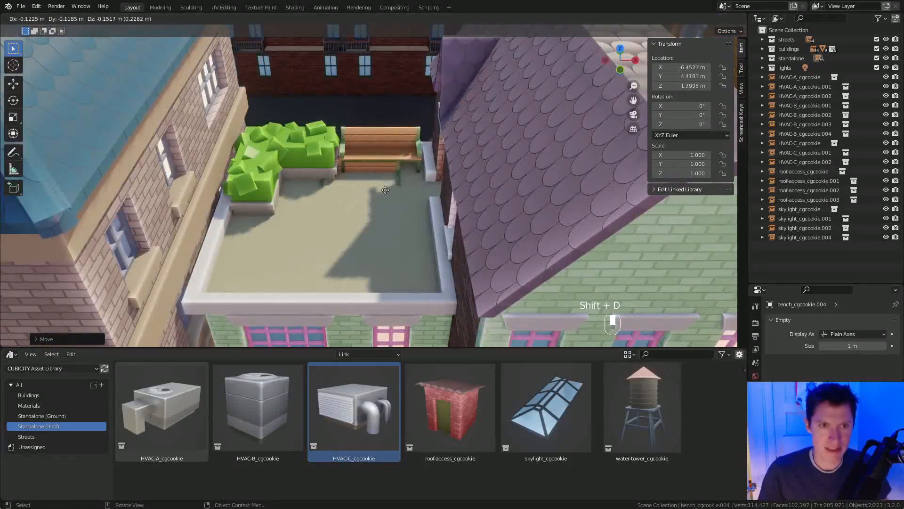
key("r")
key("g")
left_click(257, 240)
middle_click_drag(258, 239, 348, 283)
Add a skylight to the pink building's roof and scale it to fit within the roof edges.
middle_click_drag(349, 282, 450, 222)
middle_click_drag(450, 221, 464, 325, "ctrl")
middle_click_drag(424, 203, 459, 252, "shift")
middle_click_drag(423, 226, 460, 369)
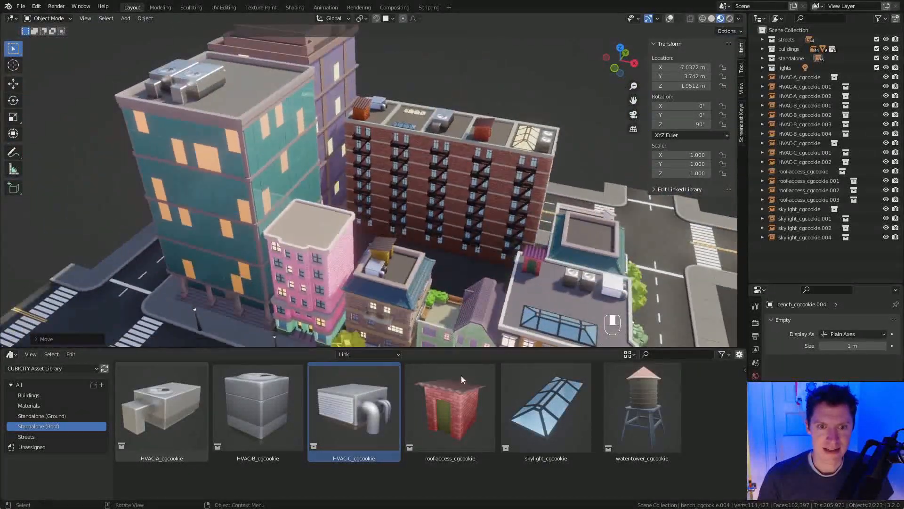
left_click(455, 395)
left_click(550, 398)
left_click_drag(550, 396, 324, 239)
key("g")
left_click(338, 230)
key("s")
left_click(366, 219)
Add a water tower and move it onto the pink building's roof, at about X -11.6 m, Y 4.14 m, Z 3.98 m.
key("KP_Decimal")
mouse_move(398, 155)
middle_mouse_down("ctrl")
mouse_move(416, 188)
mouse_move(409, 155)
middle_mouse_up("ctrl")
middle_click_drag(391, 101, 397, 214, "ctrl")
middle_click_drag(427, 247, 431, 226, "shift")
middle_click_drag(431, 169, 433, 199, "ctrl")
middle_click_drag(567, 234, 548, 252, "shift")
left_click_drag(648, 400, 566, 202)
key("g")
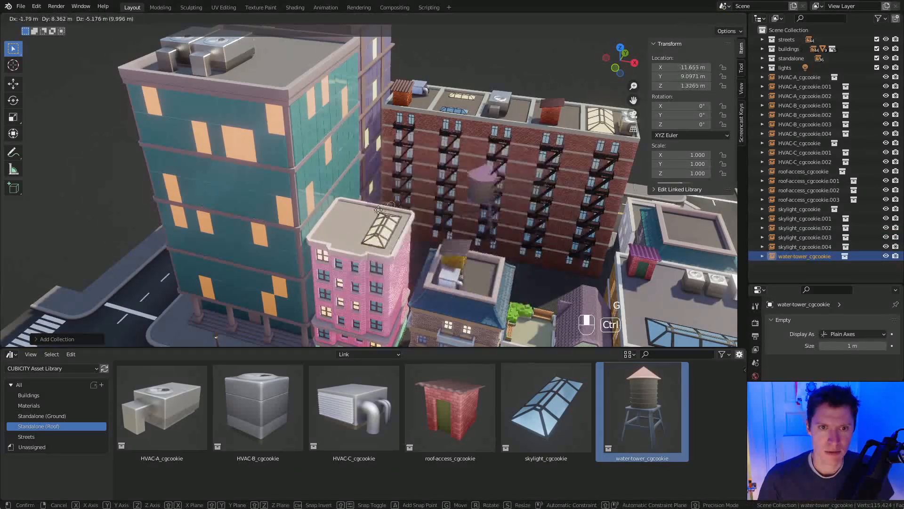
key("ctrl")
left_click(358, 221)
middle_click_drag(481, 191, 468, 163)
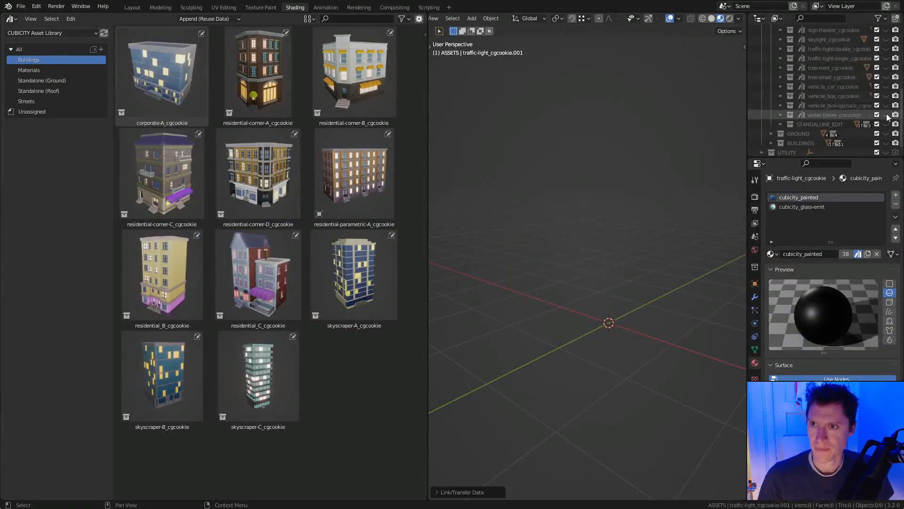
In the asset library file, select the water tower's base and cylinder and set their X and Y locations to 0.
scroll(599, 201, "down", 3)
middle_click_drag(650, 232, 668, 253)
left_click(721, 263)
left_click(640, 271, "shift")
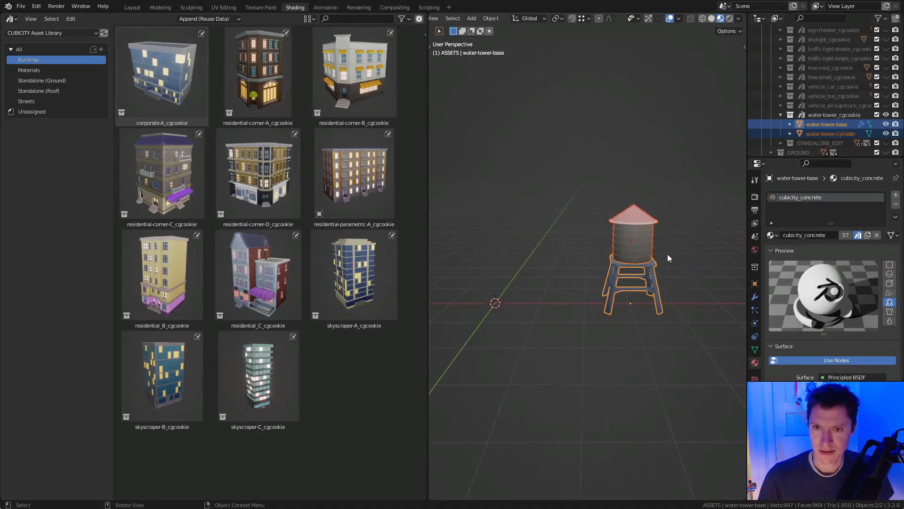
key("n")
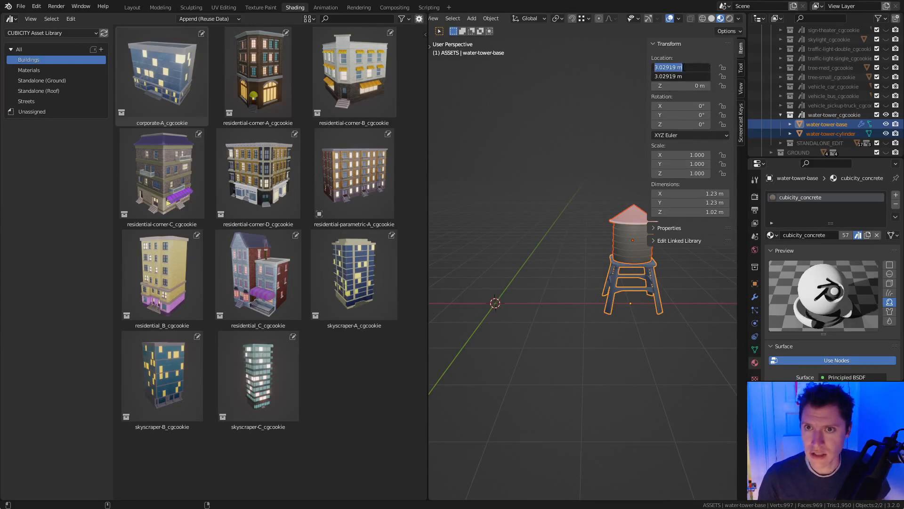
type("0")
key("Return")
middle_click_drag(572, 250, 563, 232)
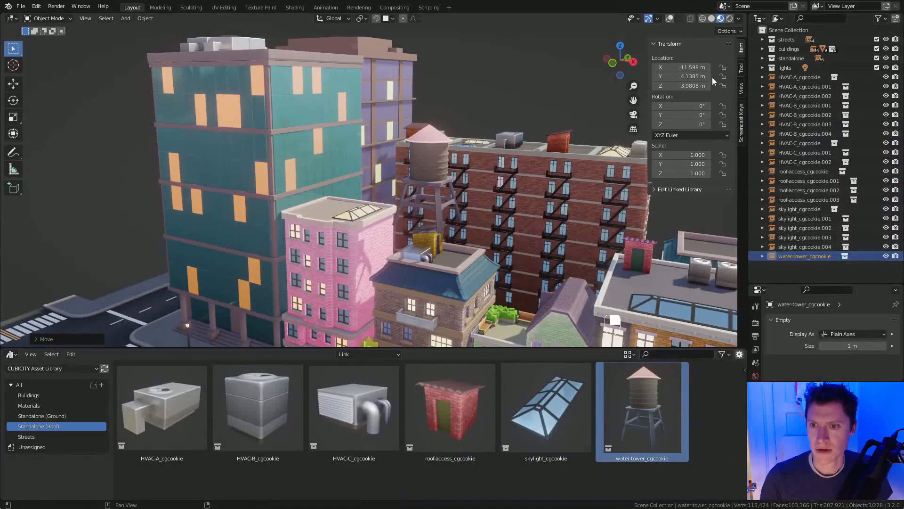
In the city scene, switch the outliner to the Blender File view and reload the linked cubicity_ASSETS.blend library.
left_click(777, 18)
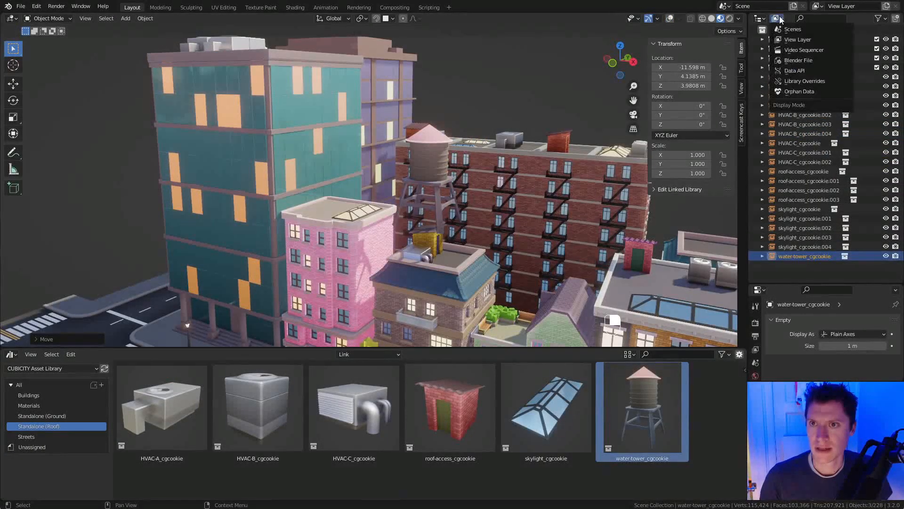
left_click(778, 19)
left_click(801, 60)
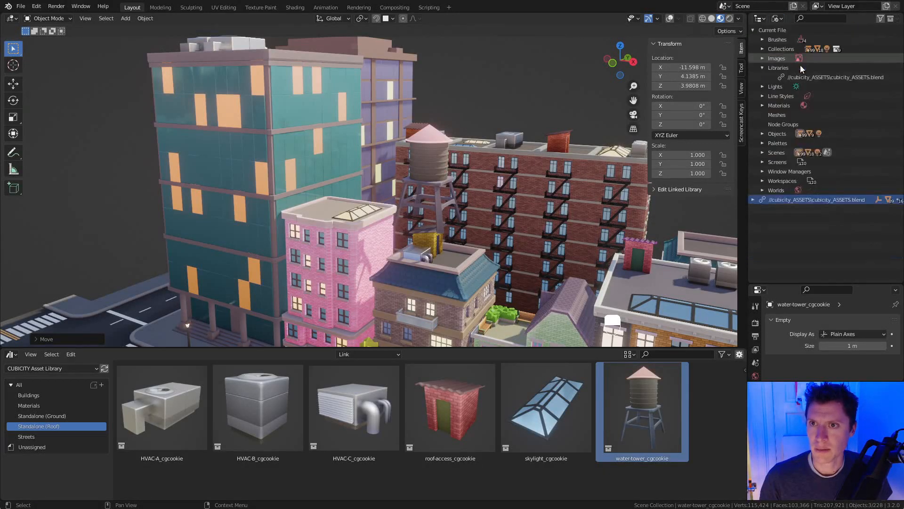
right_click(817, 201)
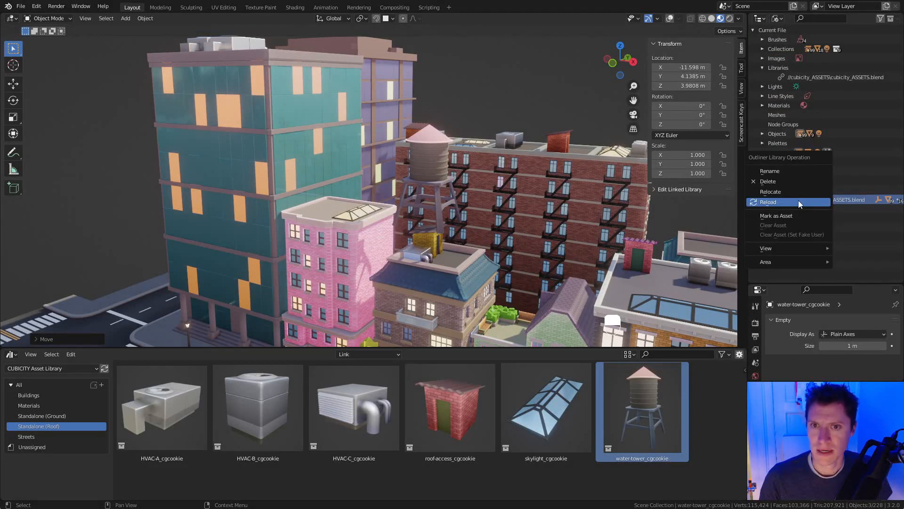
left_click(799, 202)
Scale the water tower down to 0.694 and place it behind the pink roof's skylight, at about X -11.28 m, Y 4.39 m.
middle_click_drag(323, 142, 389, 205)
key("g")
left_click(402, 165)
key("s")
left_click(428, 146)
key("g")
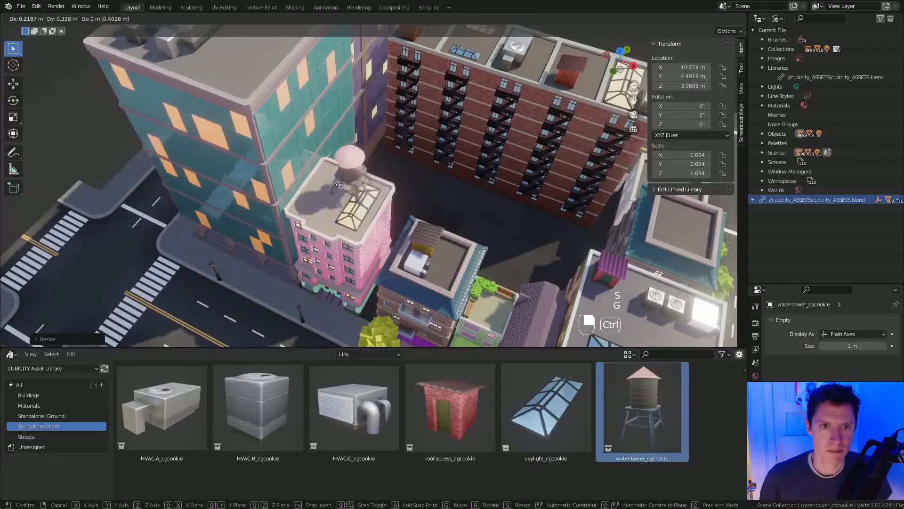
key("ctrl")
left_click(332, 184)
middle_click_drag(332, 183, 367, 179)
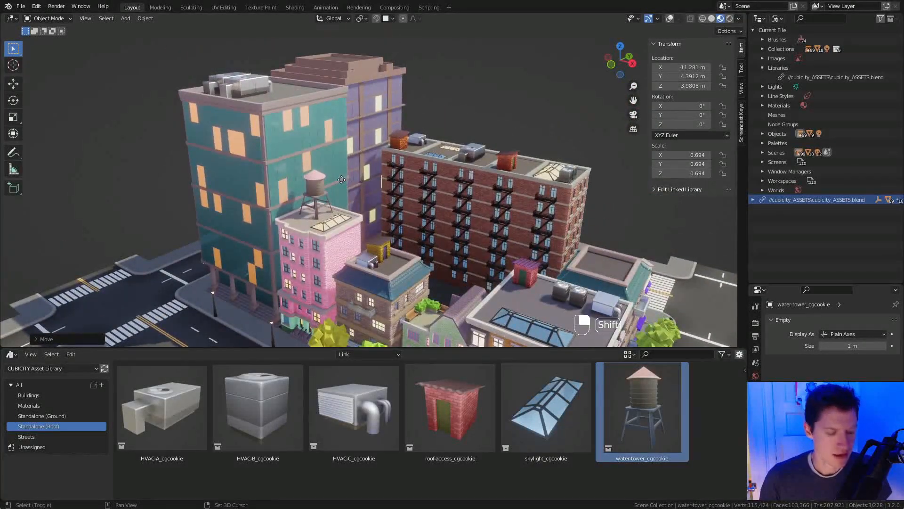
Duplicate the water tower onto the teal skyscraper's roof, at about X -13 m, Y 5.99 m, Z 7.58 m, and reset its scale to 1.
key("shift+d")
middle_click_drag(338, 75, 537, 154)
key("alt+s")
key("g")
left_click(342, 128)
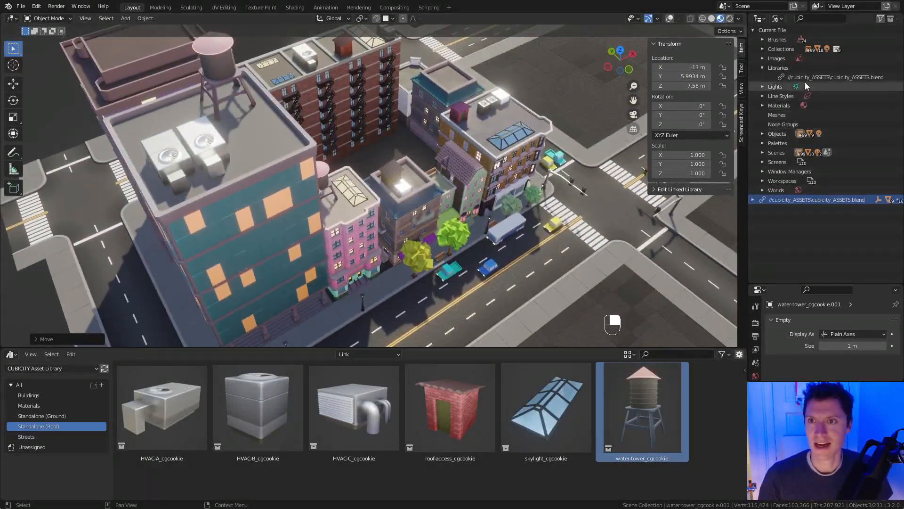
Switch the outliner back to the View Layer view and move all loose roof assets into the standalone collection.
left_click(777, 18)
left_click(796, 41)
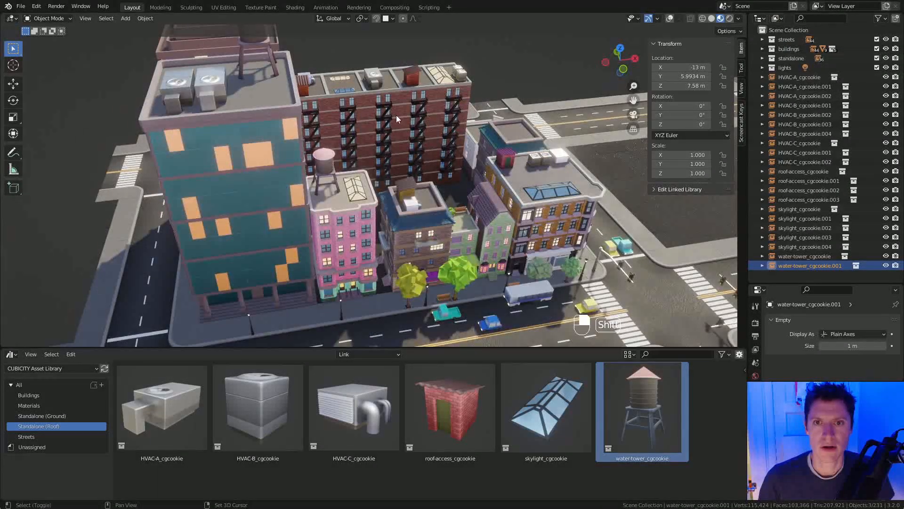
middle_click_drag(397, 115, 420, 134)
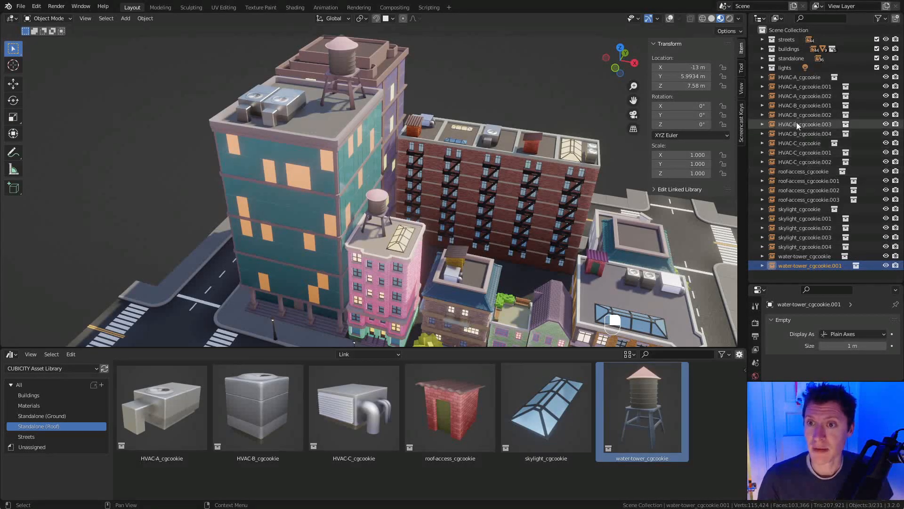
left_click(793, 77, "shift")
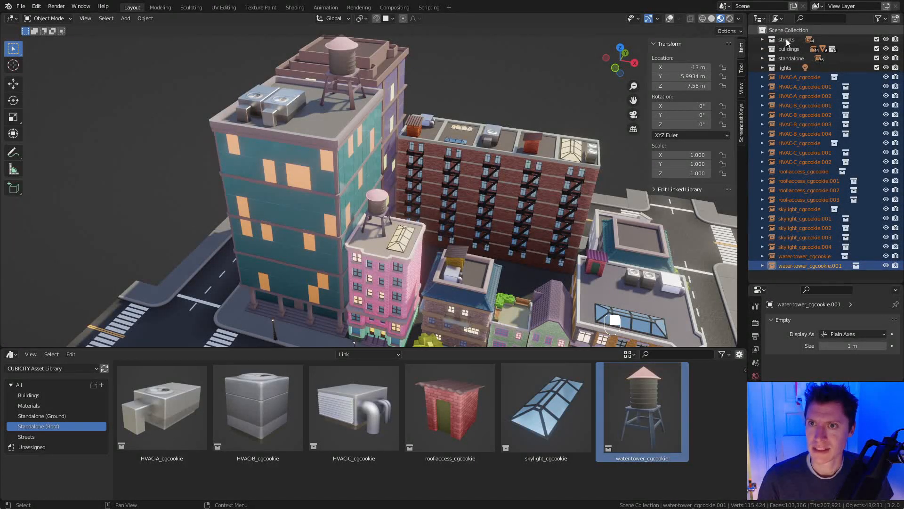
left_click_drag(794, 77, 787, 59)
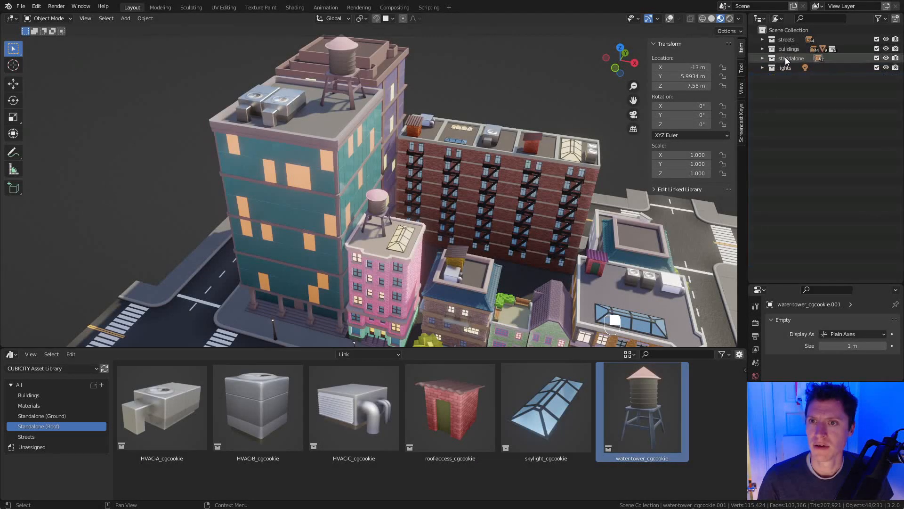
Toggle the standalone collection's visibility off and on to check which street and roof props it contains.
left_click(885, 59)
left_click(885, 59)
middle_click_drag(582, 202, 539, 203)
scroll(551, 165, "down", 2)
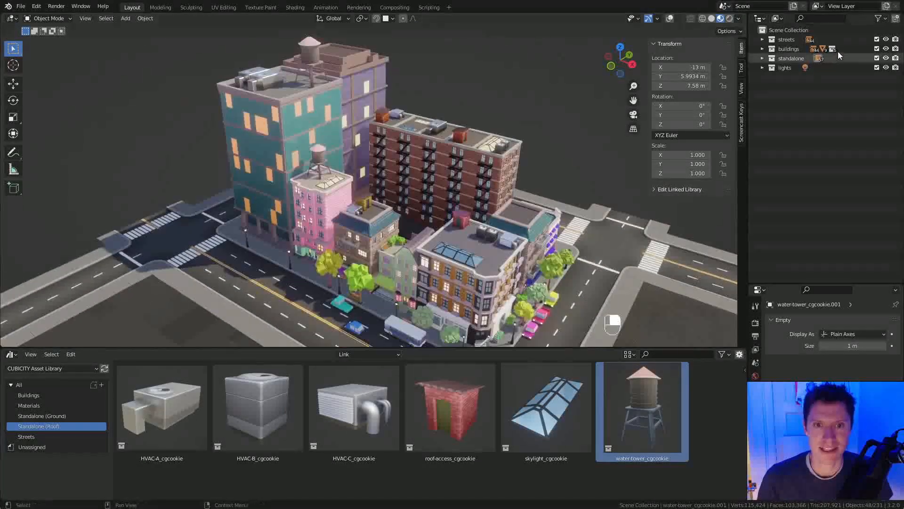
left_click(886, 58)
left_click(886, 58)
left_click(886, 58)
left_click(886, 58)
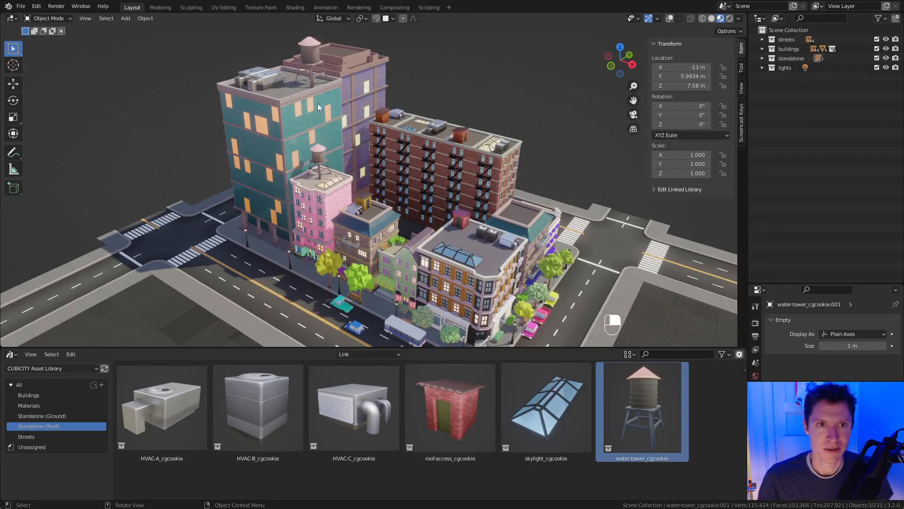
Duplicate the 0.694-scale water tower onto the teal-tiled corner building's roof, at about X -3.06 m, Y 7.72 m, Z 3.26 m.
key("shift+d")
left_click(516, 213)
key("KP_Decimal")
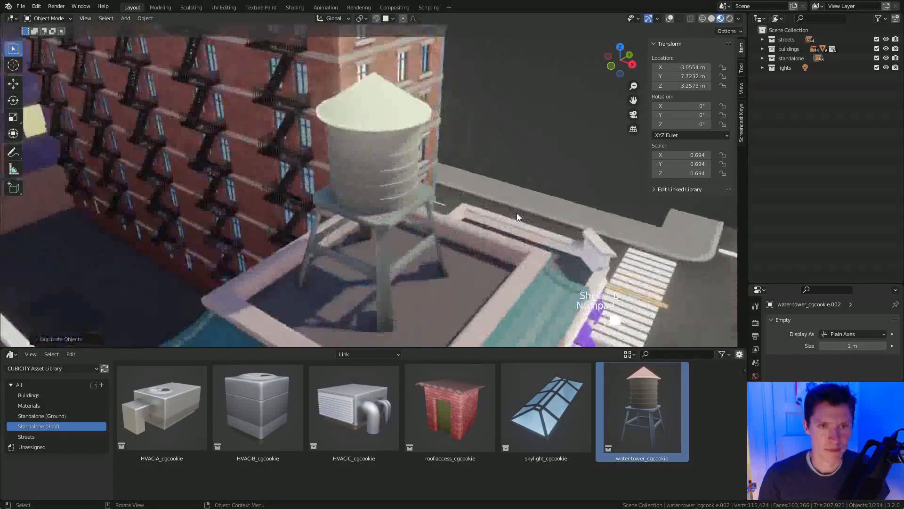
Shift the water tower horizontally on the teal-tiled corner building's roof to about X -3.08 m, Y 7.97 m.
scroll(483, 190, "down", 4)
middle_click_drag(483, 190, 426, 205)
key("g")
key("shift+z")
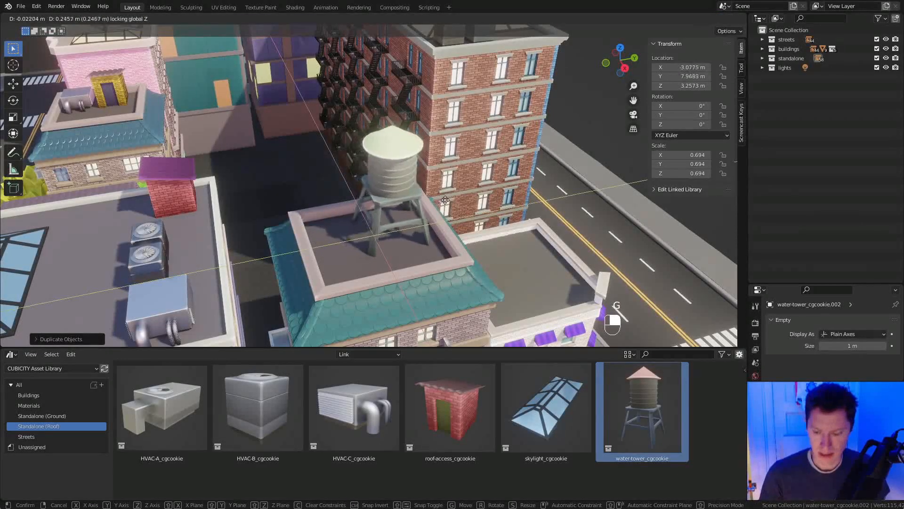
left_click(444, 193)
Duplicate an HVAC-B unit from the neighbouring roof onto the teal-tiled roof beside the water tower, at about X -3.32 m, Y 7.12 m.
left_click(151, 254)
left_click(146, 232, "shift")
key("shift+d")
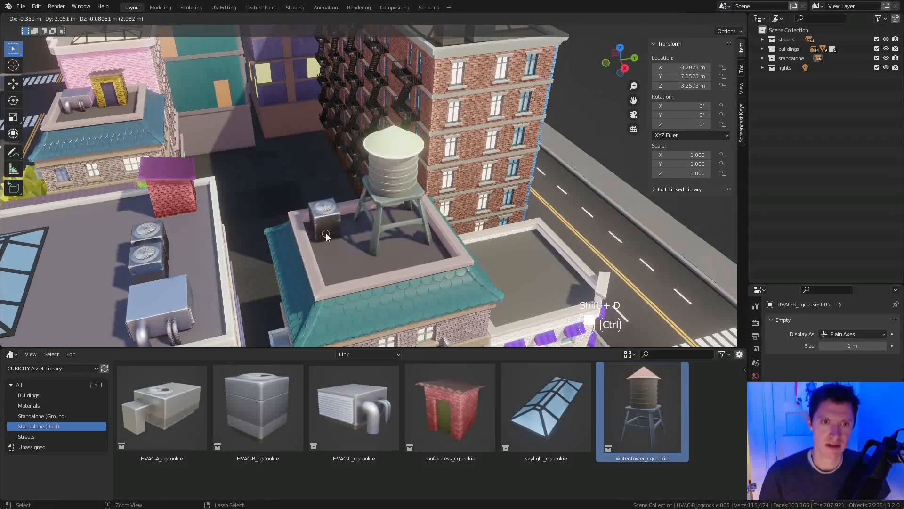
left_click(326, 233, "ctrl")
key("KP_Decimal")
scroll(347, 221, "down", 5)
middle_click_drag(396, 146, 476, 190)
key("g")
key("shift+z")
left_click(402, 180)
scroll(438, 169, "up", 2)
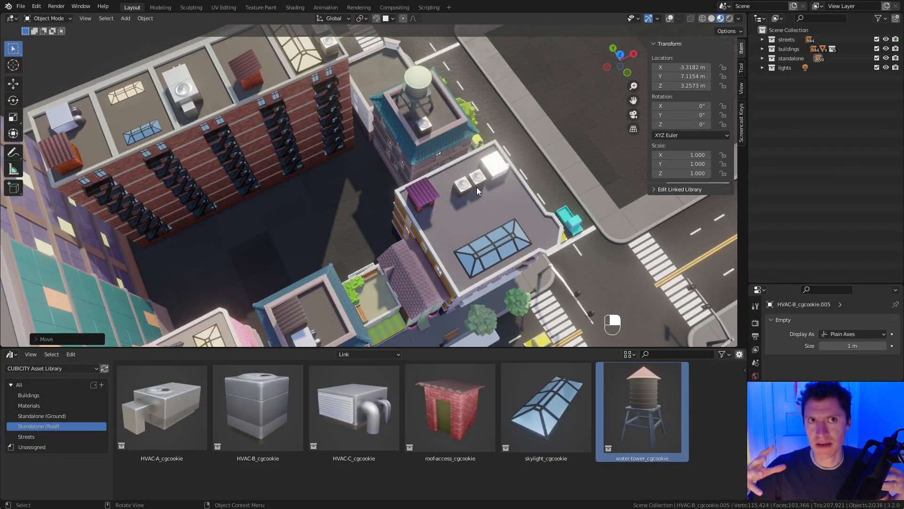
Make the block_NE, block_SW, block_SE and border collections visible inside the buildings collection.
middle_click_drag(477, 190, 490, 111)
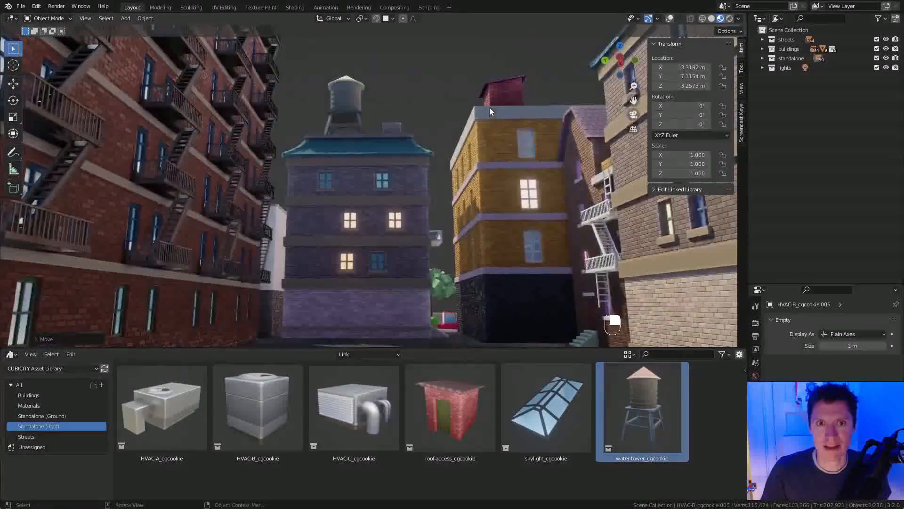
middle_click_drag(566, 129, 486, 177, "ctrl")
key("KP_5")
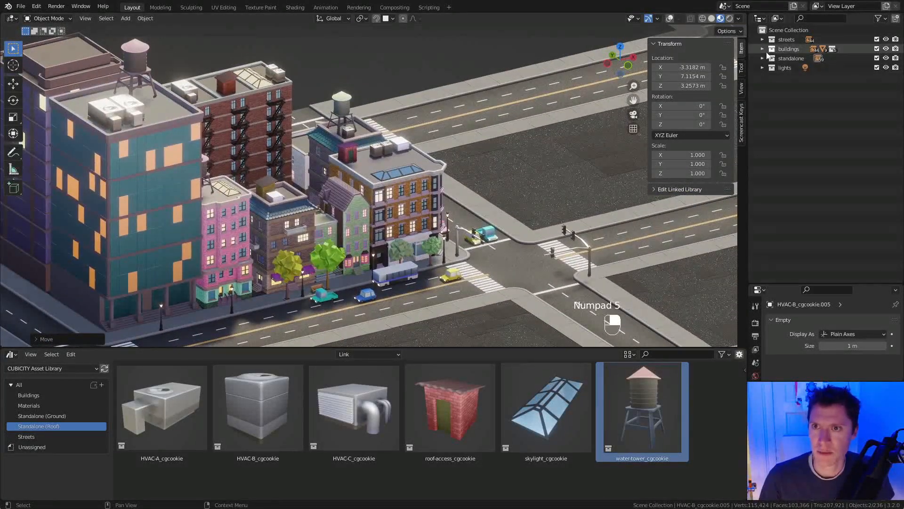
left_click(886, 59)
left_click(886, 77)
left_click(886, 87)
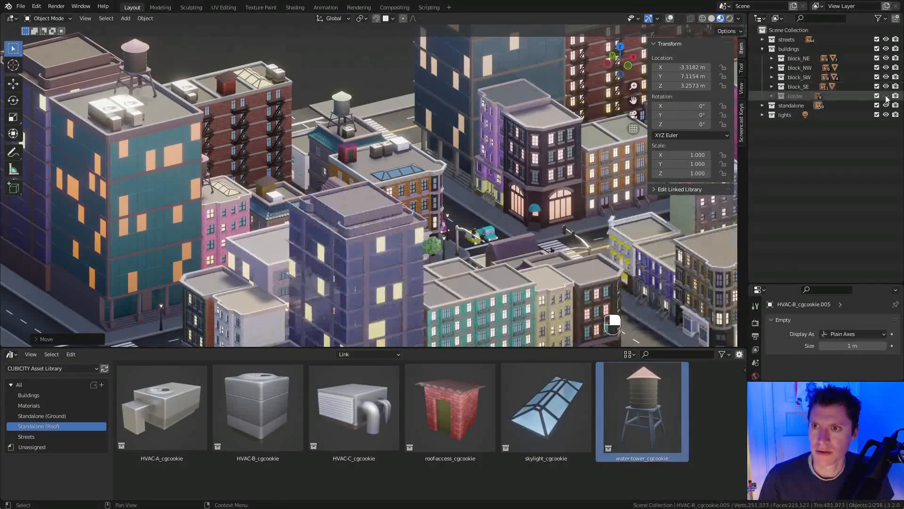
left_click(886, 96)
Duplicate a medium street tree into the block's courtyard at about X -5.44 m, Y 8.09 m, and scale it to about 2.121.
middle_click_drag(508, 190, 510, 205)
middle_click_drag(510, 205, 485, 180, "shift")
mouse_move(485, 180)
middle_mouse_down("ctrl")
mouse_move(527, 176)
mouse_move(496, 174)
middle_mouse_up("ctrl")
middle_click_drag(325, 160, 262, 164, "shift")
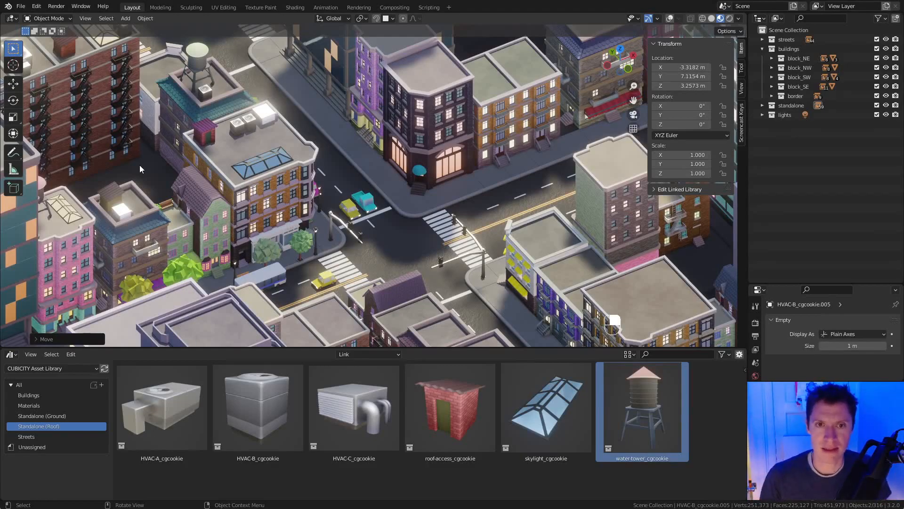
middle_click_drag(222, 160, 360, 295)
left_click(360, 299)
middle_click_drag(384, 182, 436, 253)
key("shift+d")
key("shift+z")
left_click(411, 75)
key("s")
left_click(387, 88)
middle_click_drag(387, 88, 385, 121, "shift")
key("g")
left_click(366, 120)
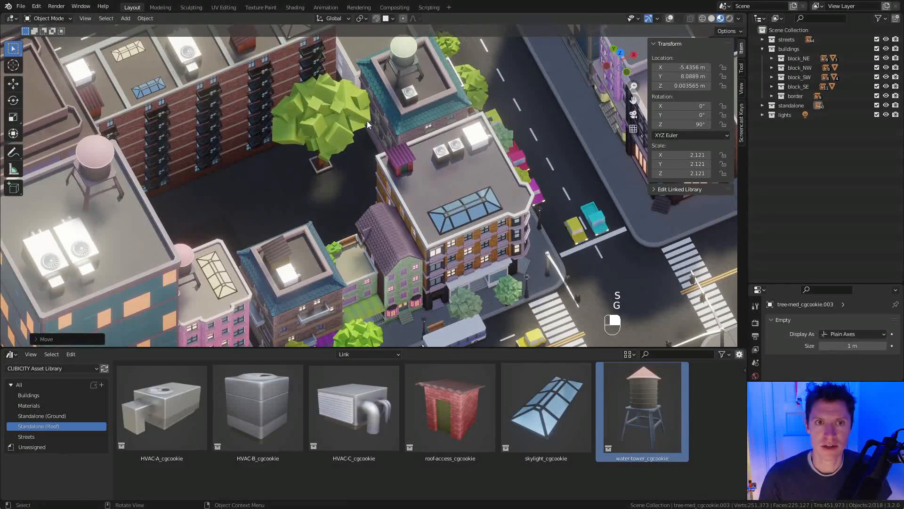
Duplicate the enlarged tree to about X -6.64 m, Y 6.09 m in the courtyard and rotate the copy 90° about Z.
key("KP_5")
middle_click_drag(366, 120, 405, 149)
key("g")
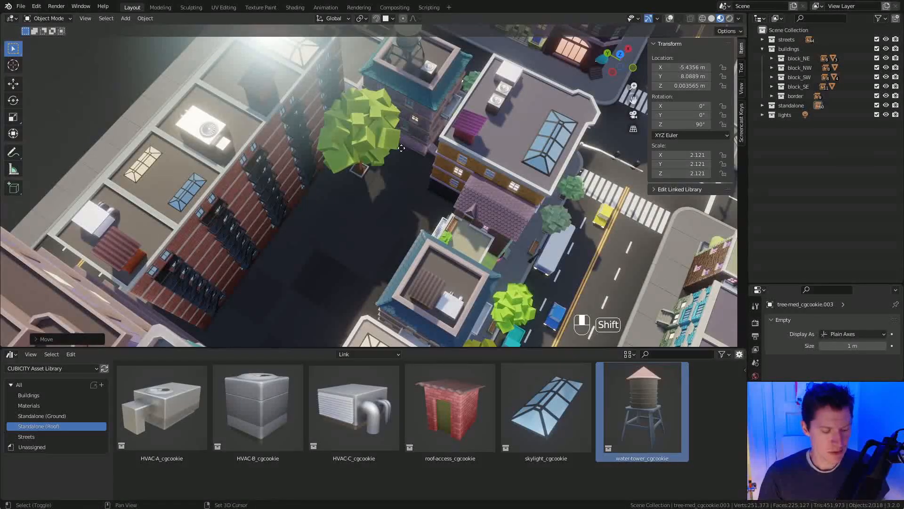
key("shift+d")
left_click(429, 207)
type("rz90")
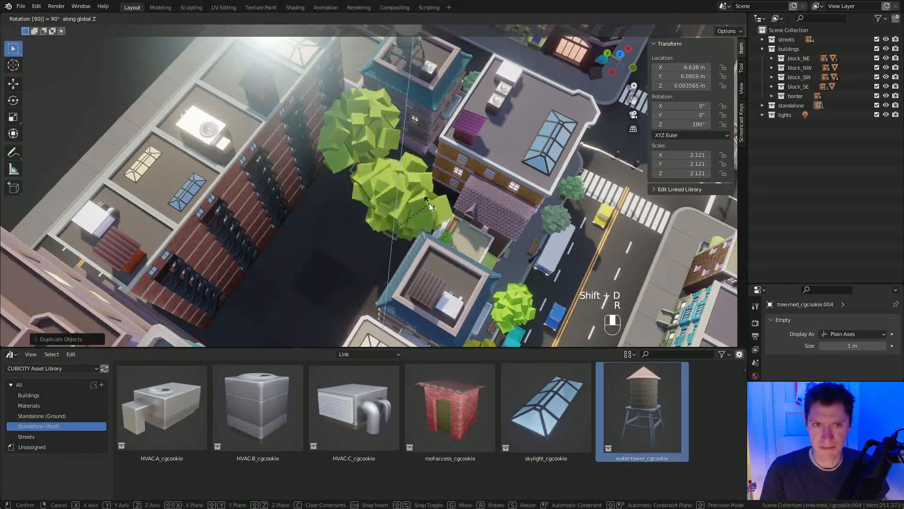
key("Return")
Duplicate a small street tree into the courtyard at about X -7.15 m, Y 8.22 m, and scale it to about 1.469.
middle_click_drag(428, 203, 509, 239)
scroll(450, 261, "down", 5)
middle_click_drag(450, 260, 426, 250)
left_click(427, 251)
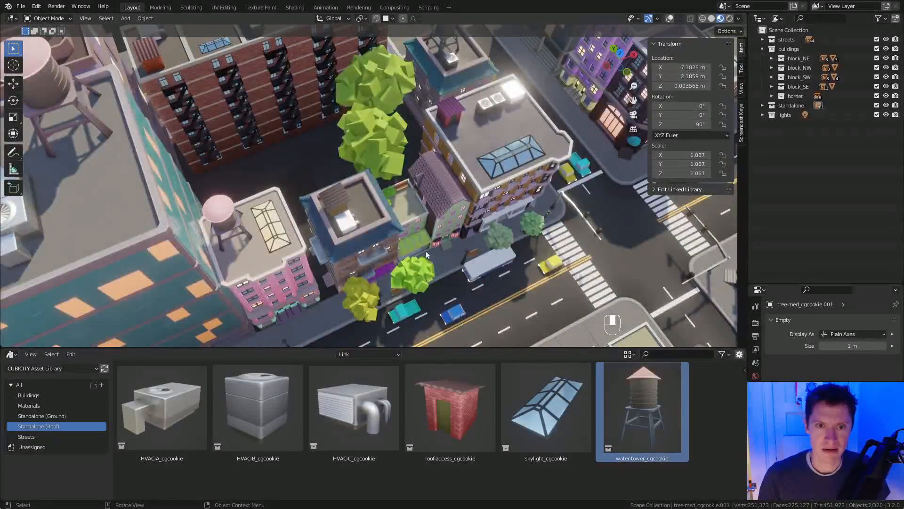
middle_click_drag(371, 295, 447, 251)
left_click(503, 243)
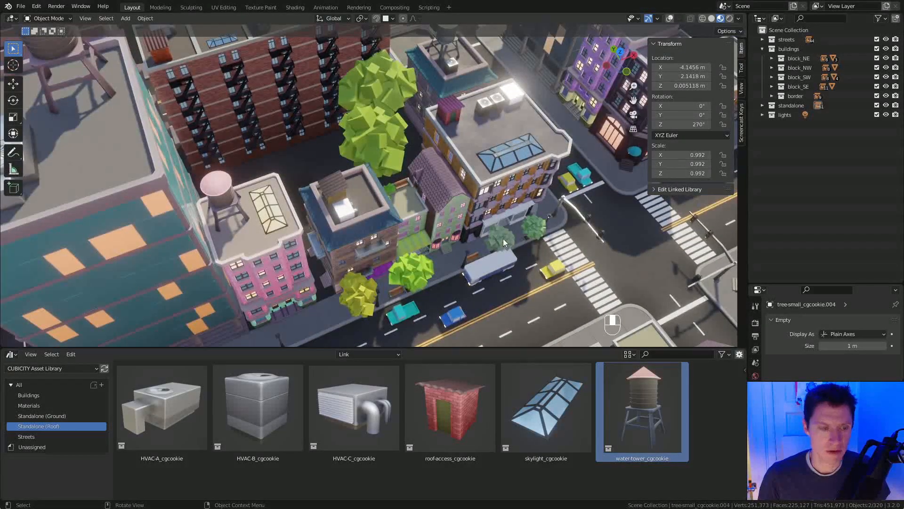
key("shift+d")
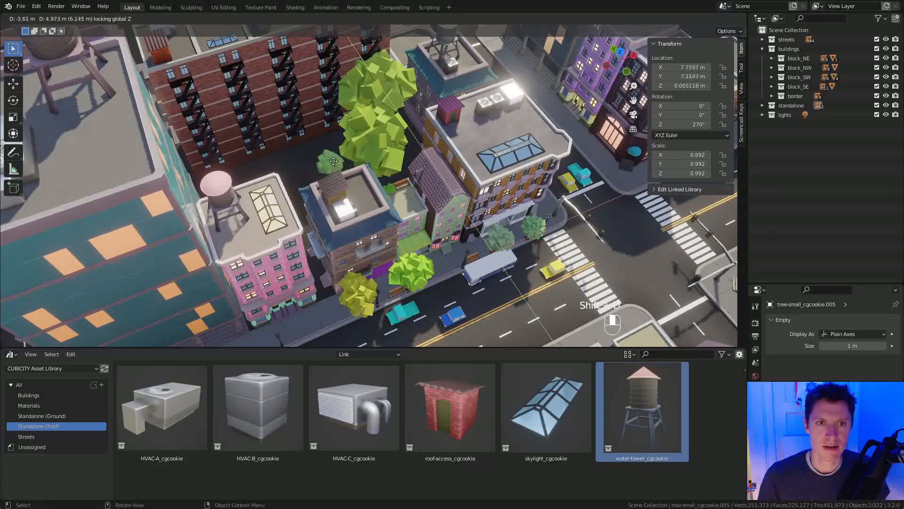
left_click(331, 161)
middle_click_drag(331, 161, 345, 176)
key("g")
left_click(341, 150, "ctrl")
key("s")
left_click(352, 144)
Duplicate the small courtyard tree horizontally to a spot nearer the street-side buildings and rotate the copy about Z.
middle_click_drag(351, 145, 321, 188)
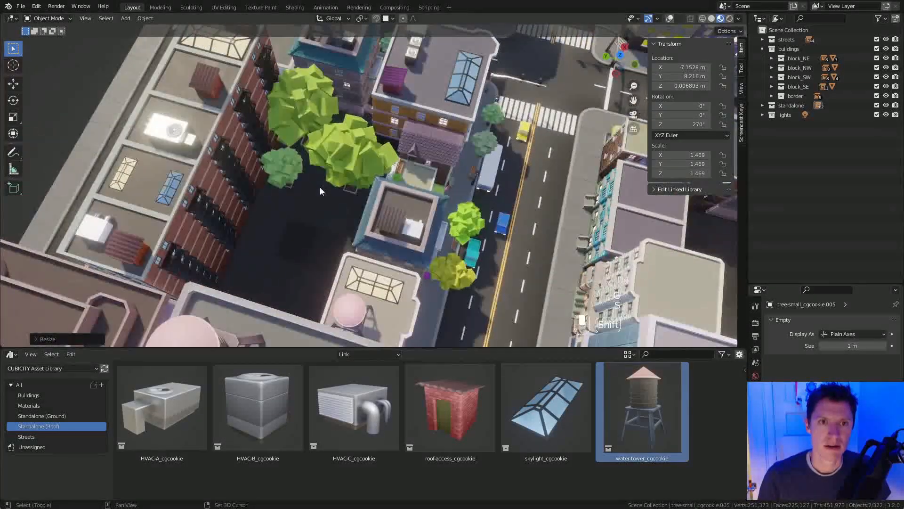
key("shift+d")
key("shift+z")
left_click(382, 226)
key("r")
key("z")
left_click(420, 188)
Duplicate the L-shaped bush from the corner building's street side into the courtyard, at about X -8.79 m, Y 7.99 m.
middle_click_drag(421, 188, 276, 144)
left_click(482, 260)
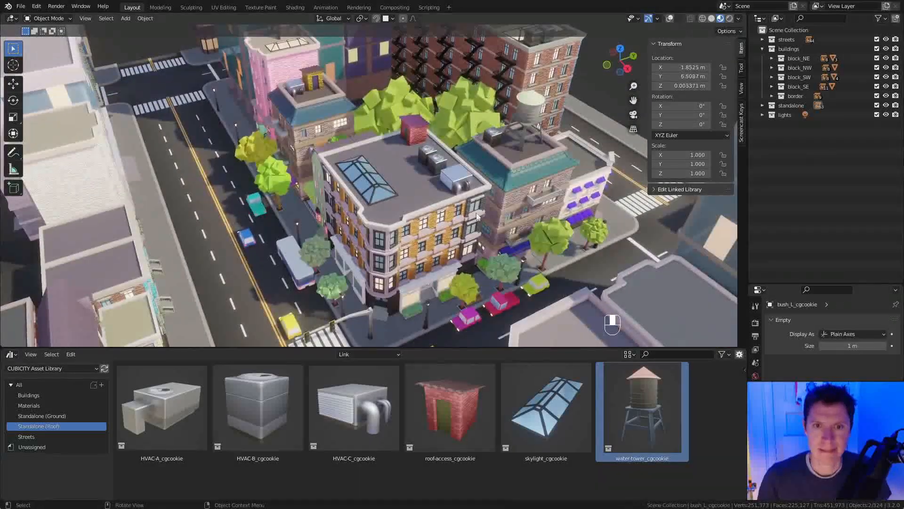
middle_click_drag(483, 233, 555, 219)
key("shift+d")
left_click(320, 92, "ctrl")
key("KP_Decimal")
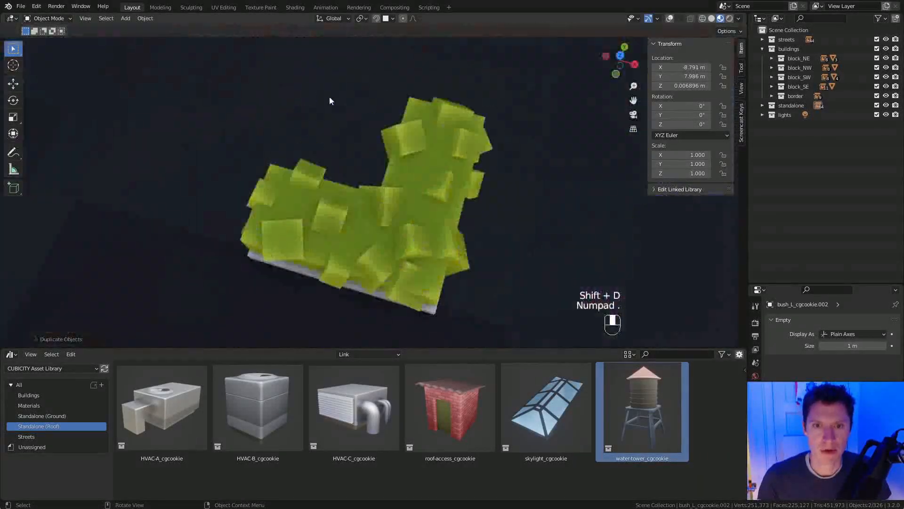
middle_click_drag(319, 92, 358, 94)
middle_click_drag(358, 95, 423, 183, "ctrl")
Duplicate the L-shaped bush in place, rotate the copy 90° about Z, and move it along Y to face the first one.
key("shift+d")
right_click(425, 177)
key("r")
key("z")
key("9")
key("0")
key("Return")
key("g")
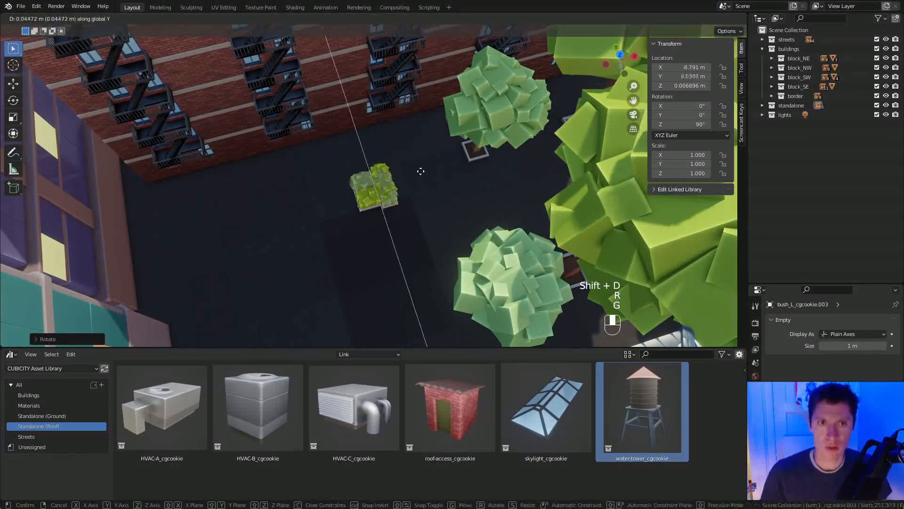
left_click(400, 139)
Duplicate both L-shaped bushes, rotate the copies 180° about Z, and move them along X to complete a square planting bed.
left_click(386, 189, "shift")
key("shift+d")
right_click(386, 189)
key("r")
key("z")
key("1")
key("8")
key("0")
key("Return")
key("g")
key("x")
left_click(335, 184)
Select all four L-shaped bushes and move them horizontally beside the courtyard trees, with the active bush at about X -8.15 m, Y 7.35 m.
left_click(368, 133, "shift")
left_click(379, 166, "shift")
key("g")
right_click(419, 207)
key("g")
key("shift+z")
left_click(459, 241)
middle_click_drag(459, 241, 509, 216)
middle_click_drag(509, 217, 436, 215, "shift")
key("g")
key("shift+z")
left_click(482, 127)
middle_click_drag(482, 127, 471, 207)
key("g")
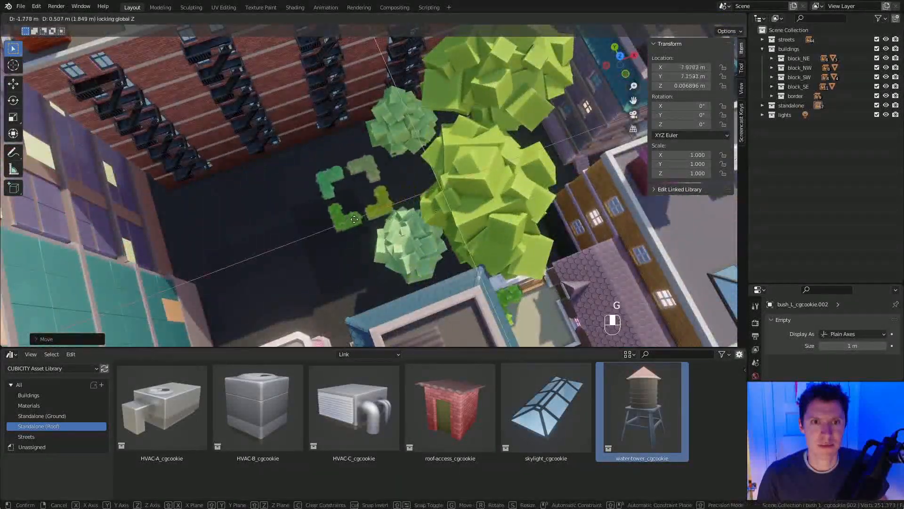
left_click(384, 212)
Duplicate a street car and a pickup truck into the courtyard and rotate the copies 90° about Z.
middle_click_drag(400, 127, 414, 127)
mouse_move(415, 127)
middle_mouse_down("ctrl")
mouse_move(435, 163)
mouse_move(424, 108)
mouse_move(393, 163)
mouse_move(415, 127)
middle_mouse_up("ctrl")
middle_click_drag(415, 127, 432, 195)
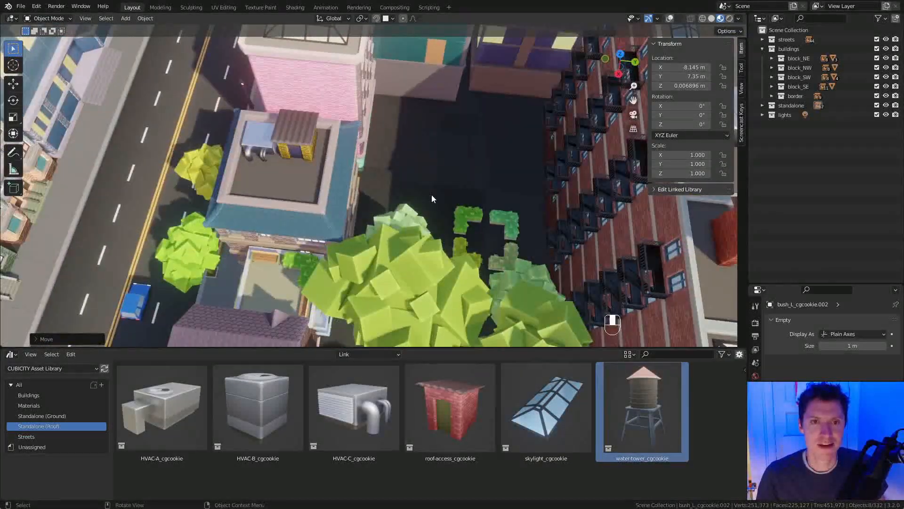
middle_click_drag(202, 269, 322, 205, "shift")
left_click(293, 233)
middle_click_drag(292, 232, 335, 209)
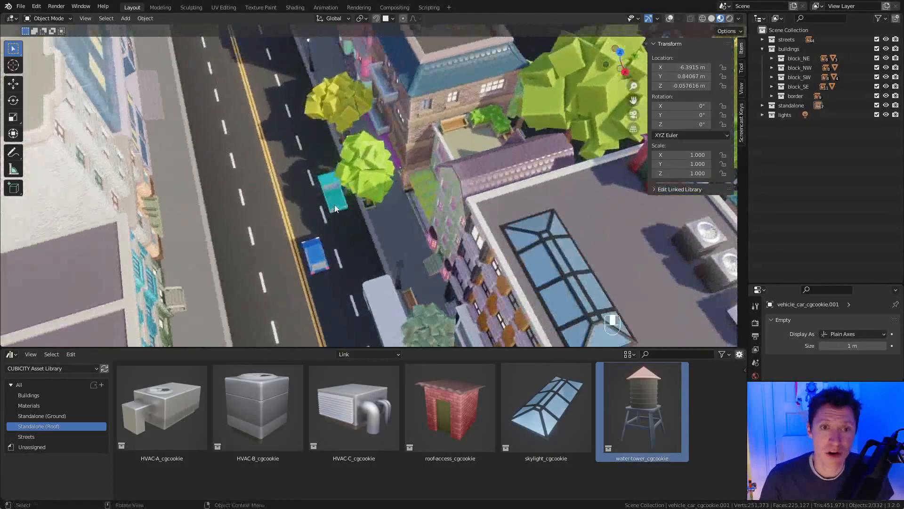
middle_click_drag(395, 188, 359, 199, "shift")
middle_click_drag(360, 200, 357, 214, "ctrl")
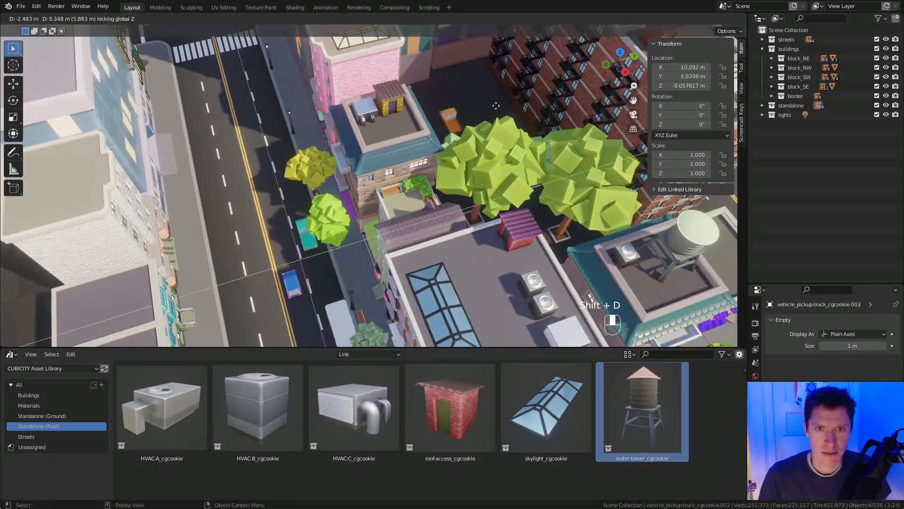
left_click(492, 91)
key("r")
left_click(492, 93)
Move both vehicles horizontally toward the pink building's rear, and park the car right beside the pickup truck.
middle_click_drag(492, 92, 475, 149)
middle_click_drag(476, 150, 434, 153, "shift")
middle_click_drag(611, 154, 499, 183, "shift")
middle_click_drag(499, 184, 483, 182)
key("g")
key("shift+z")
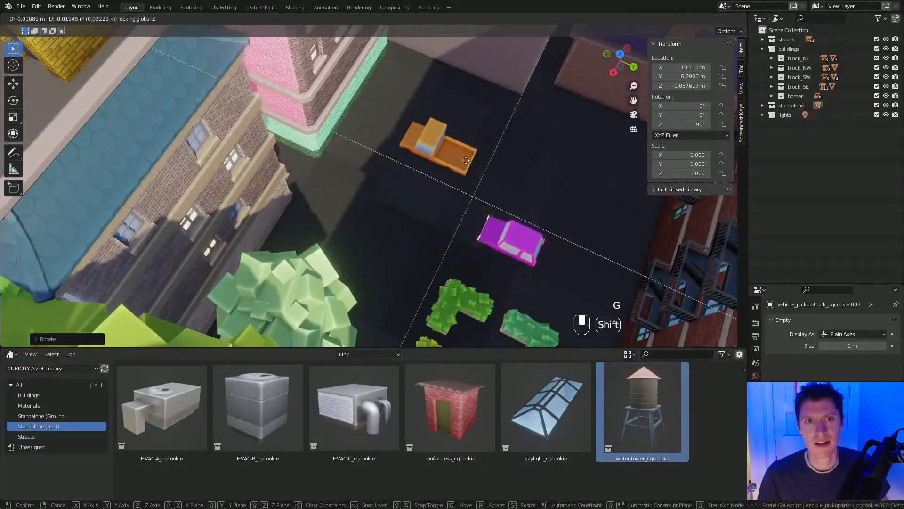
left_click(454, 118)
left_click(478, 162)
key("g")
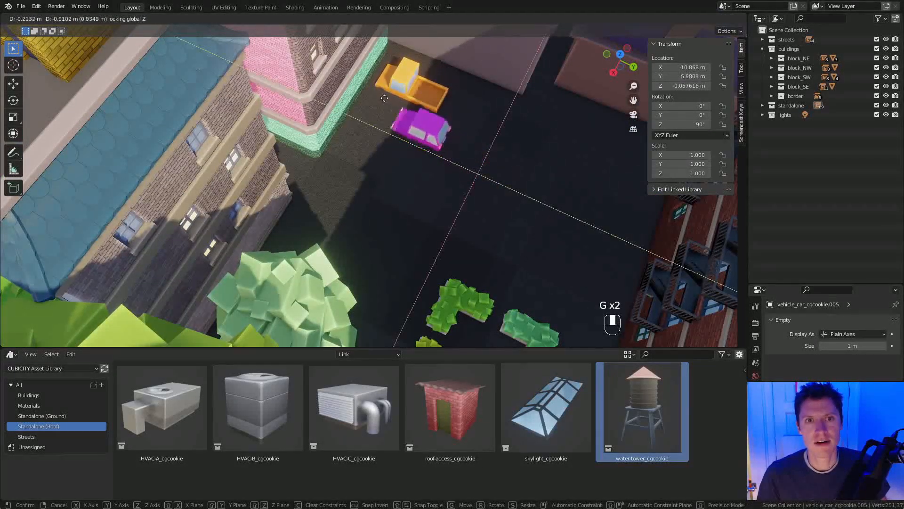
left_click(384, 111)
Scale down the dark blue corner skyscraper along one axis to open an alley beside the teal skyscraper.
middle_click_drag(383, 111, 473, 149, "ctrl")
middle_click_drag(474, 149, 357, 128, "shift")
middle_click_drag(357, 129, 455, 191, "shift")
left_click(553, 204)
key("s")
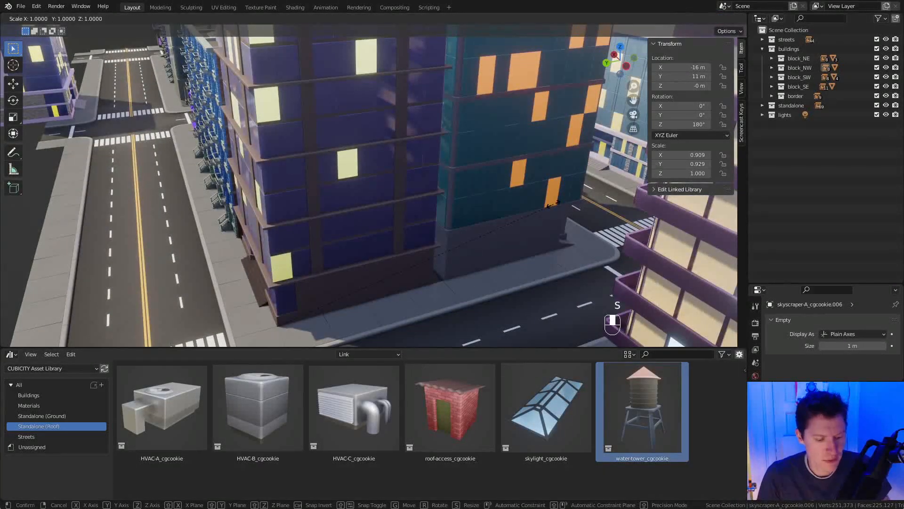
middle_click(546, 207)
left_click(524, 212)
Duplicate the pickup truck, rotate the copy 90° about Z, and place it in the alley between the two skyscrapers.
middle_click_drag(524, 212, 422, 202)
left_click(421, 199)
key("shift+d")
left_click(435, 276)
middle_click_drag(436, 278, 465, 223)
key("z")
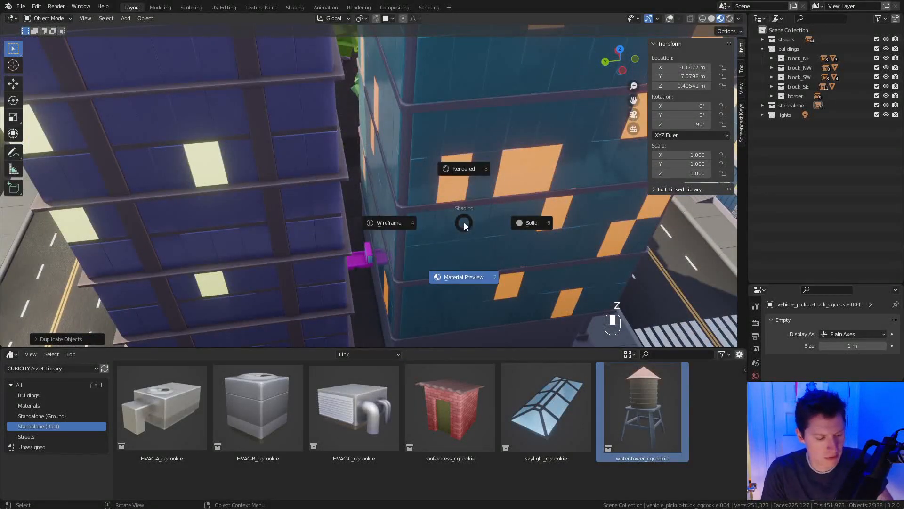
key("Escape")
type("rz90")
key("Return")
scroll(397, 201, "up", 5)
key("g")
left_click(370, 220)
middle_click_drag(370, 219, 368, 180)
Deselect everything and examine the populated courtyard and surrounding roofs from several angles.
key("alt+a")
middle_click_drag(390, 145, 400, 181)
middle_click_drag(400, 181, 401, 207, "ctrl")
middle_click_drag(401, 207, 462, 208, "shift")
mouse_move(462, 207)
middle_mouse_down()
mouse_move(513, 203)
mouse_move(459, 209)
middle_mouse_up()
mouse_move(460, 209)
middle_mouse_down("ctrl")
mouse_move(456, 193)
mouse_move(460, 212)
middle_mouse_up("ctrl")
mouse_move(459, 212)
middle_mouse_down()
mouse_move(539, 180)
mouse_move(452, 216)
middle_mouse_up()
middle_click_drag(452, 216, 445, 188, "ctrl")
mouse_move(445, 189)
middle_mouse_down()
mouse_move(445, 216)
mouse_move(446, 201)
middle_mouse_up()
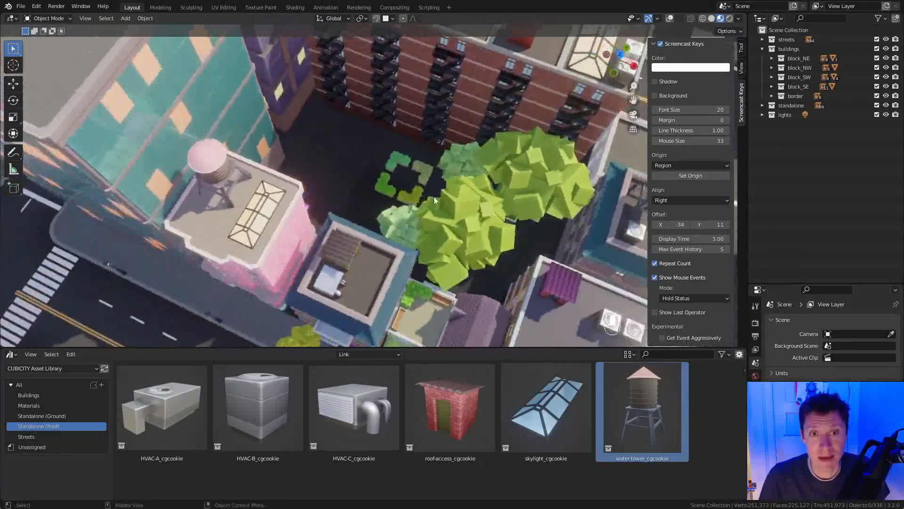
Duplicate a small tree to the courtyard corner beside the purple skyscraper, and a lamp post along the red brick building's fire-escape wall.
left_click(456, 153)
key("shift+d")
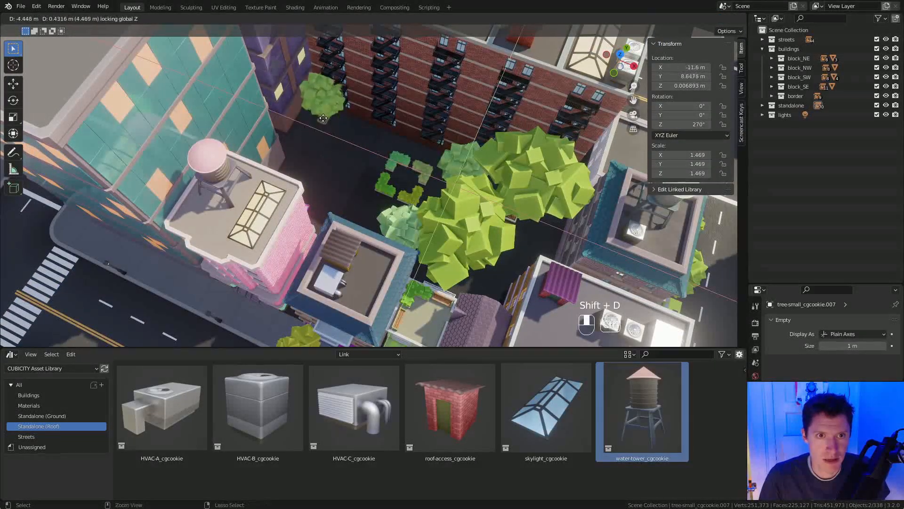
left_click(307, 98)
key("shift+d")
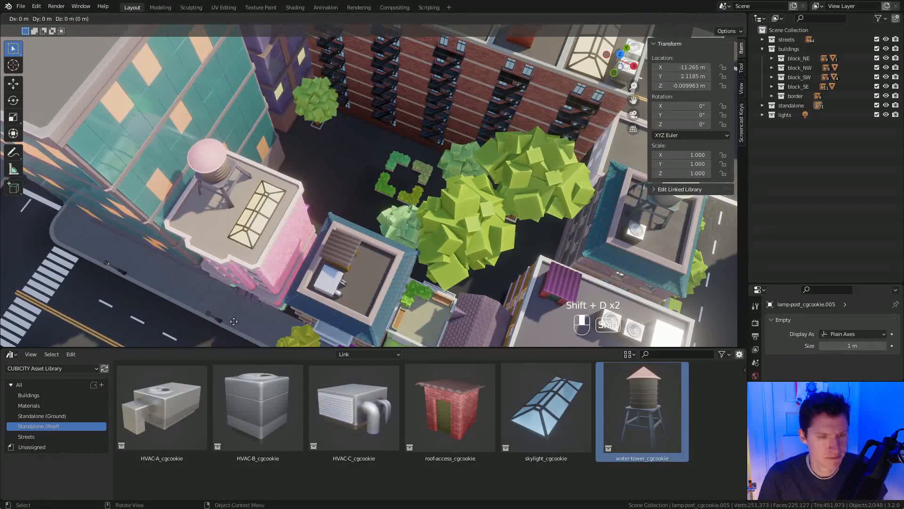
left_click(363, 132)
key("g")
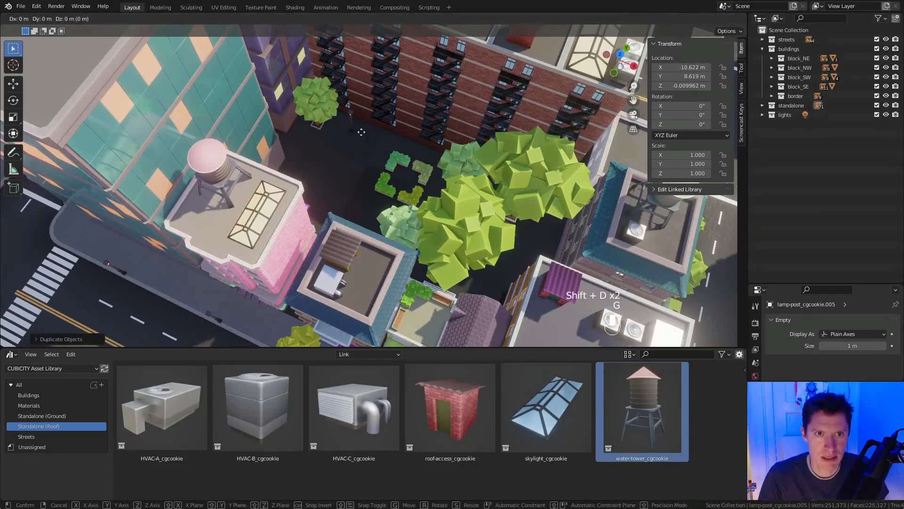
left_click(360, 132)
Duplicate the courtyard lamp post and place the copy on the opposite side, near the brown brick building's rear.
middle_click_drag(434, 133, 381, 151)
middle_click_drag(381, 151, 365, 188)
scroll(377, 202, "up", 3)
middle_click_drag(413, 236, 438, 191, "shift")
middle_click_drag(479, 149, 455, 198)
middle_click_drag(455, 198, 462, 181, "shift")
key("shift+d")
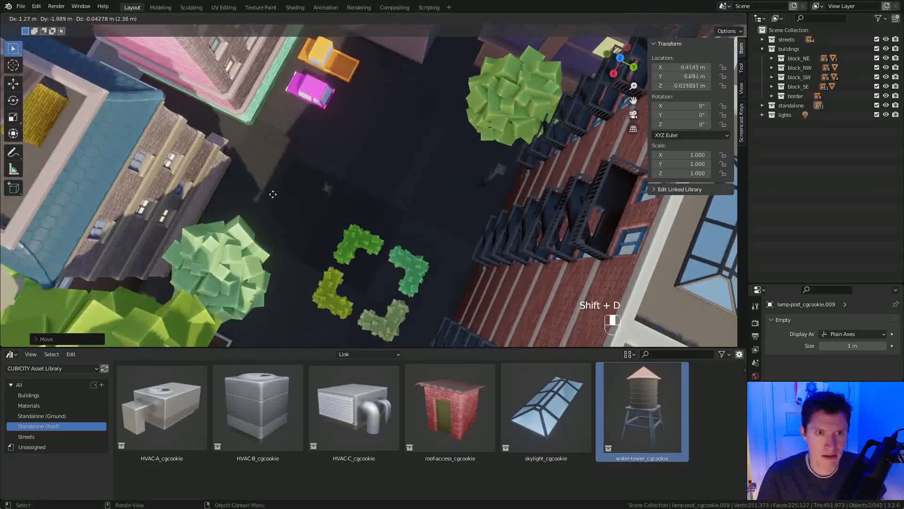
left_click(238, 180)
Examine the dressed block against the surrounding undressed city blocks from several angles and distances.
middle_click_drag(240, 179, 358, 185)
middle_click_drag(402, 150, 402, 179, "ctrl")
middle_click_drag(519, 142, 391, 142)
middle_click_drag(584, 207, 558, 172)
middle_click_drag(558, 172, 499, 196, "shift")
key("KP_5")
scroll(535, 185, "up", 2)
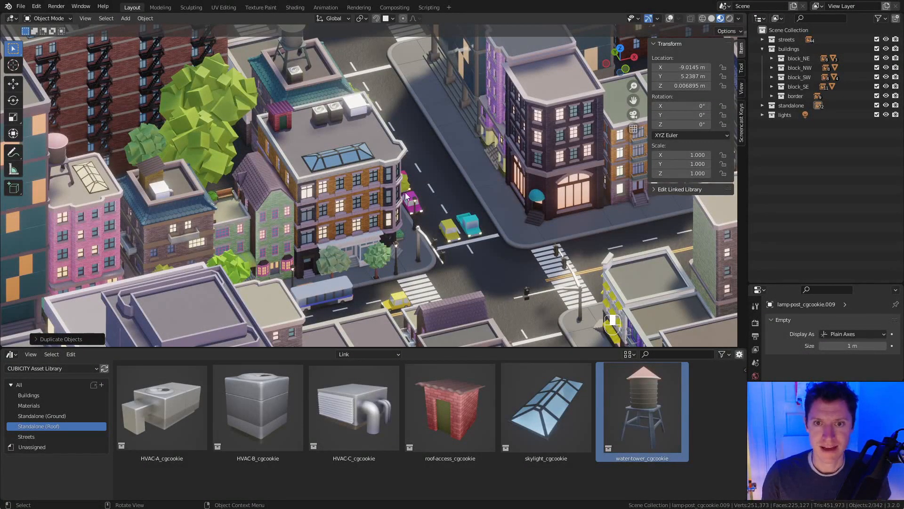
middle_click_drag(522, 142, 449, 140)
middle_click_drag(476, 195, 474, 166, "ctrl")
mouse_move(474, 165)
middle_mouse_down()
mouse_move(461, 160)
mouse_move(461, 170)
middle_mouse_up()
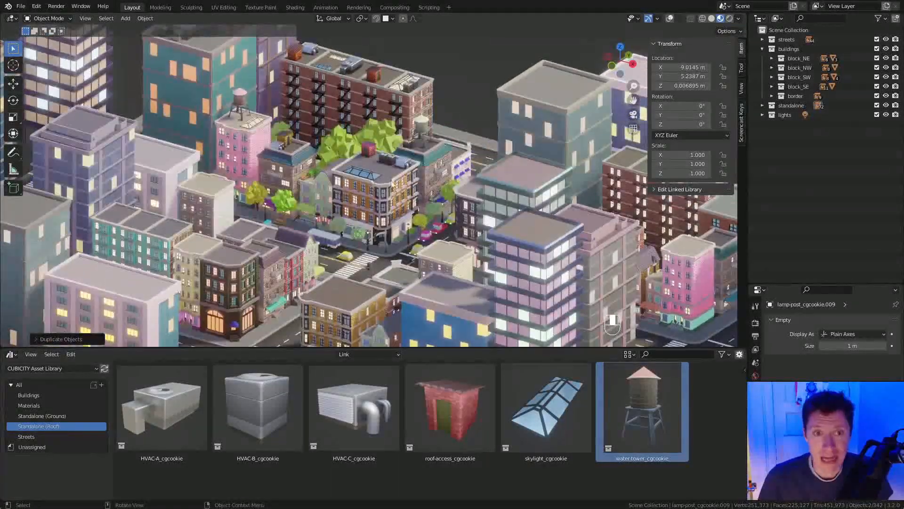
middle_click_drag(437, 205, 397, 145, "ctrl")
middle_click_drag(360, 123, 344, 190)
middle_click_drag(443, 165, 354, 217)
middle_click_drag(464, 191, 434, 172, "shift")
scroll(434, 171, "up", 2)
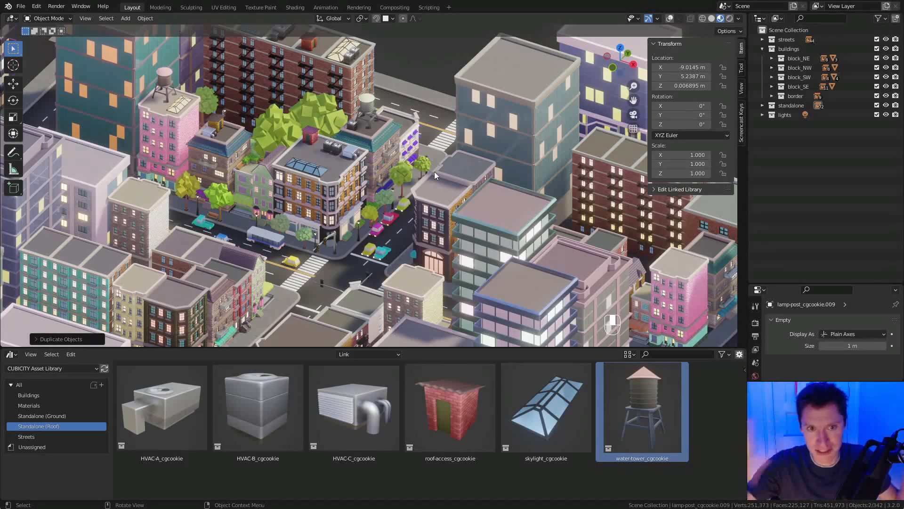
middle_click_drag(422, 175, 470, 143, "shift")
Maximize the 3D viewport and examine the city from overhead and from closer, lower viewpoints.
key("ctrl+space")
scroll(598, 183, "up", 1)
mouse_move(597, 182)
middle_mouse_down()
mouse_move(542, 163)
mouse_move(680, 207)
mouse_move(592, 195)
middle_mouse_up()
scroll(592, 198, "down", 2)
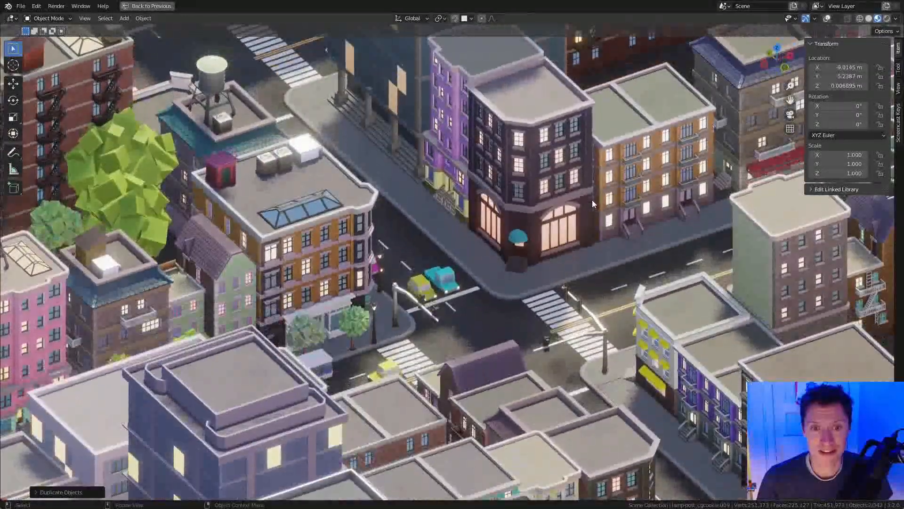
scroll(638, 239, "down", 5)
scroll(632, 178, "down", 1)
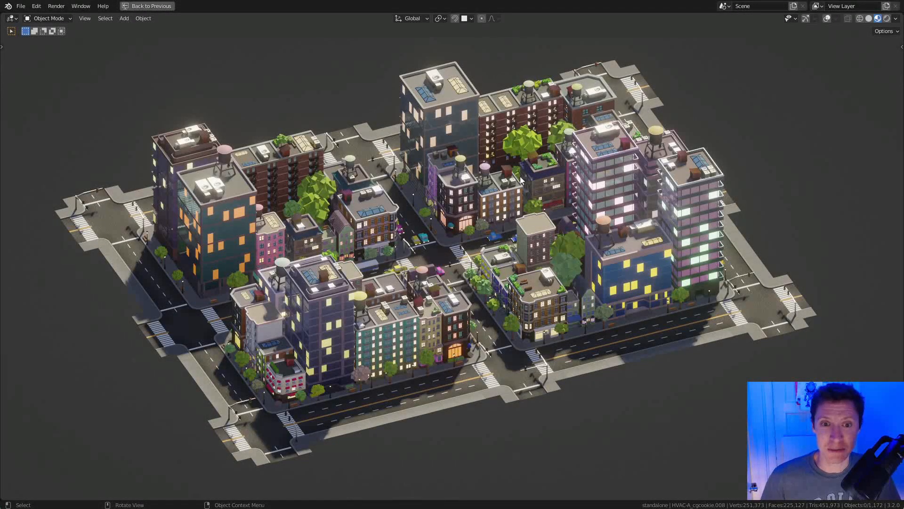
middle_click_drag(521, 209, 518, 181, "ctrl")
middle_click_drag(438, 218, 610, 222)
scroll(521, 245, "up", 4)
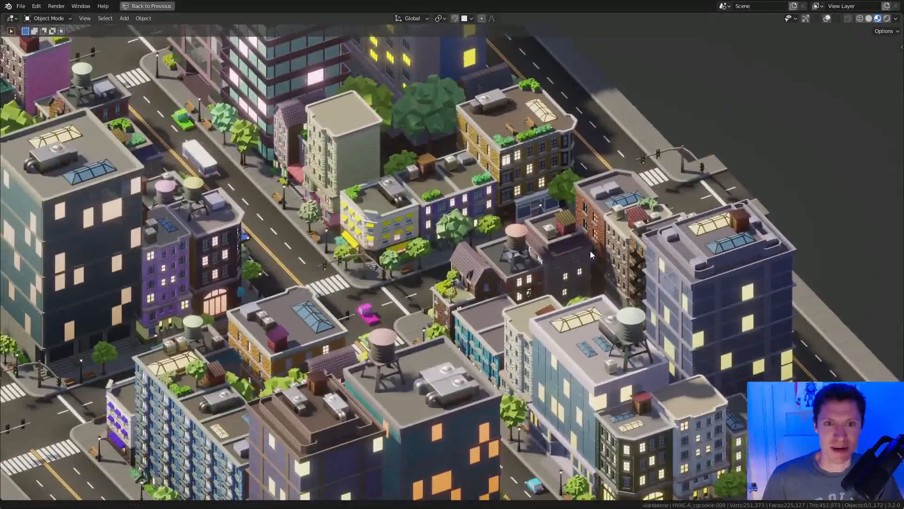
middle_click_drag(590, 250, 647, 224)
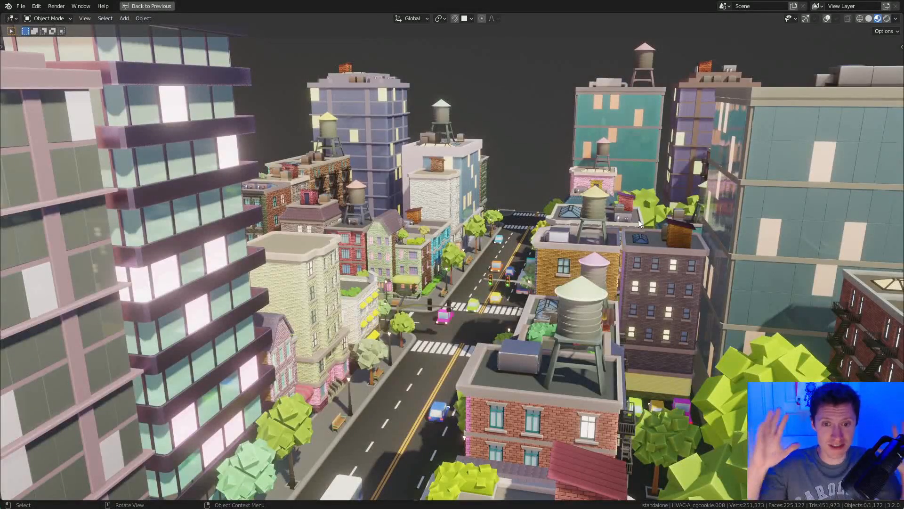
middle_click_drag(638, 219, 594, 236)
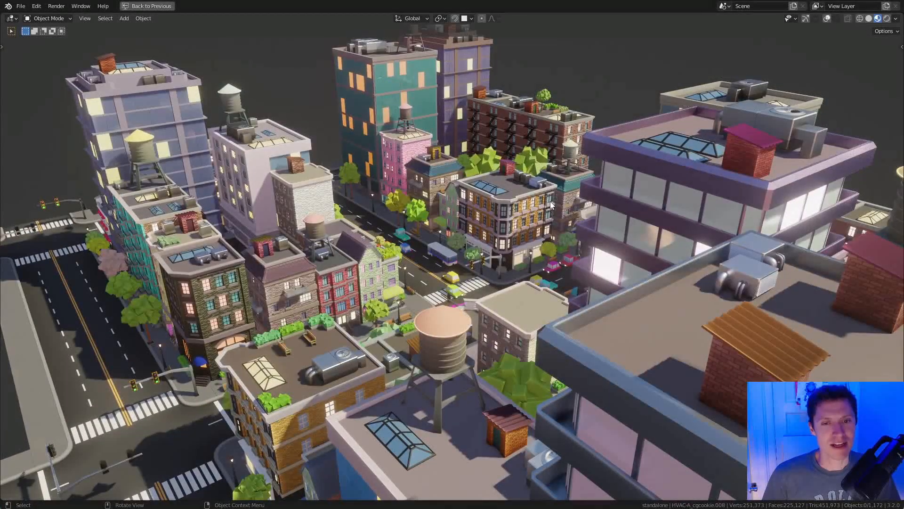
middle_click_drag(550, 201, 577, 182)
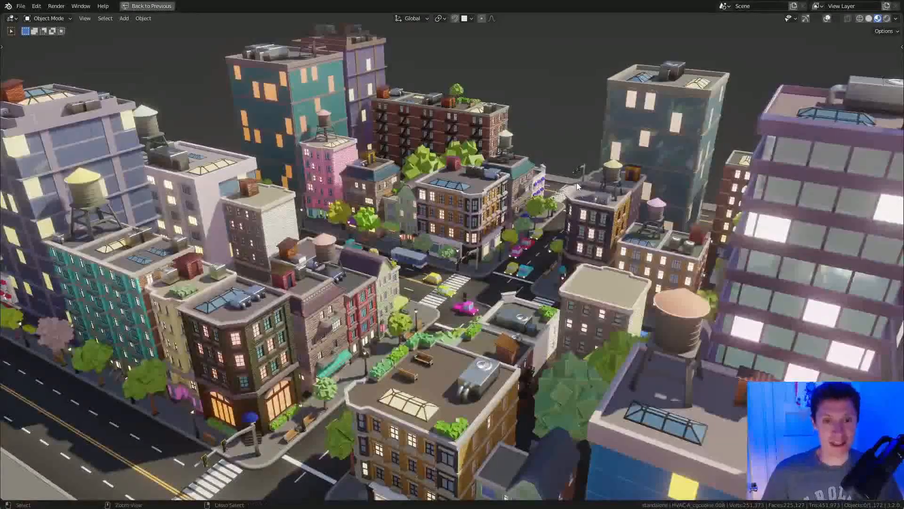
Restore the regular multi-editor layout and set the outliner's display mode to View Layer.
key("ctrl+space")
left_click(774, 18)
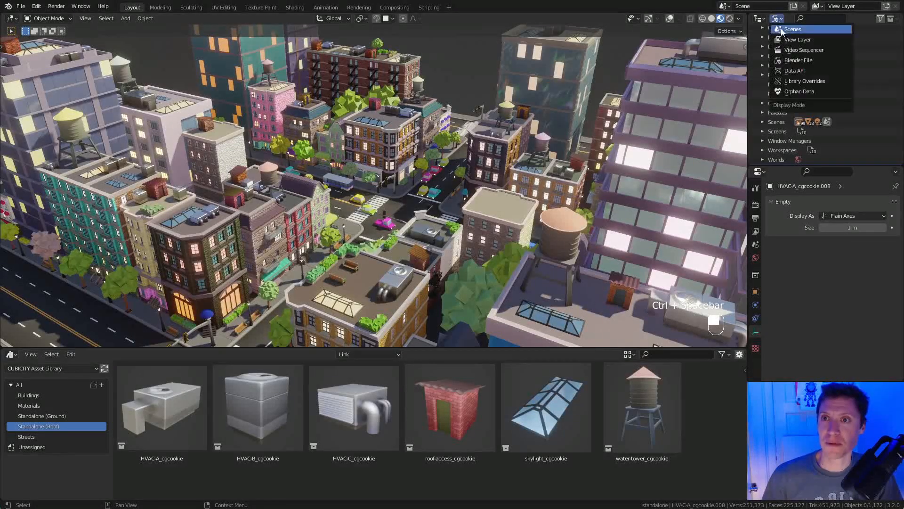
left_click(800, 39)
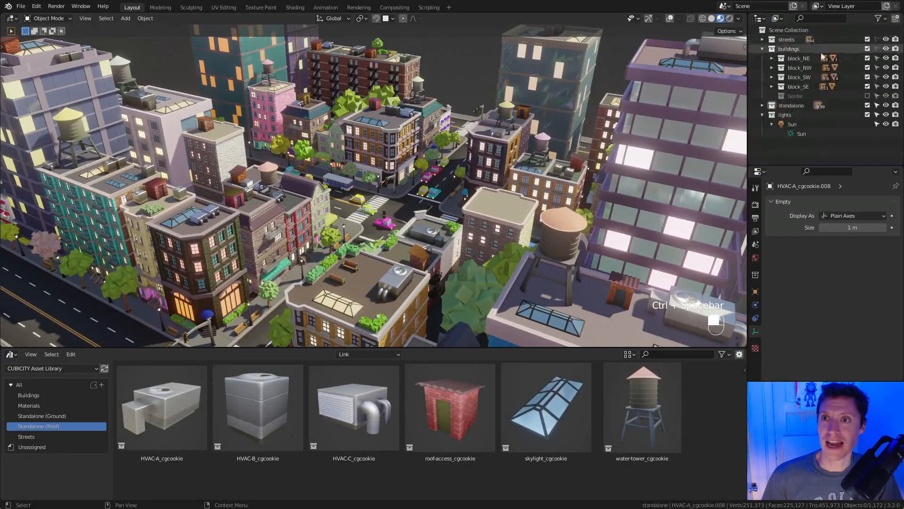
Hide the standalone collection to compare the city without its props, and show the collection again.
left_click(886, 105)
middle_click_drag(490, 162, 608, 204)
left_click(886, 105)
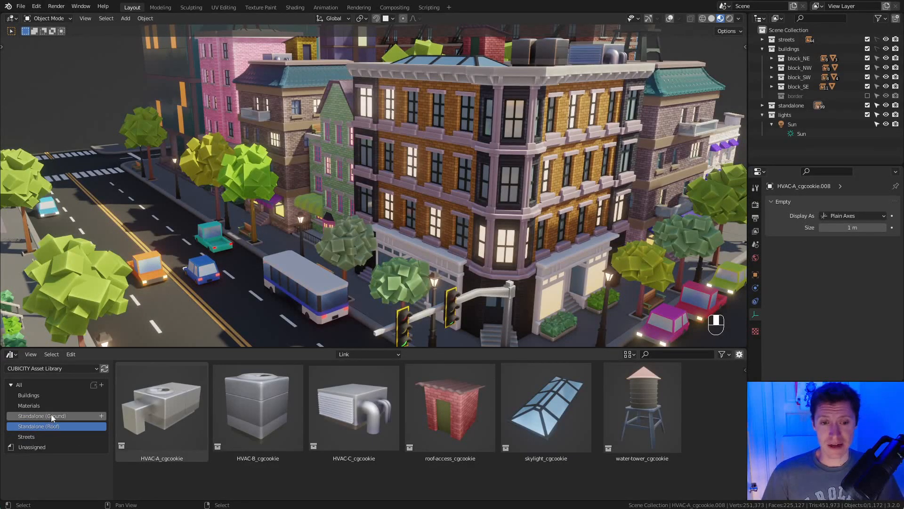
List all assets of the CUBICITY library and link the theater sign onto the dark brick corner building.
middle_click_drag(422, 197, 416, 182, "ctrl")
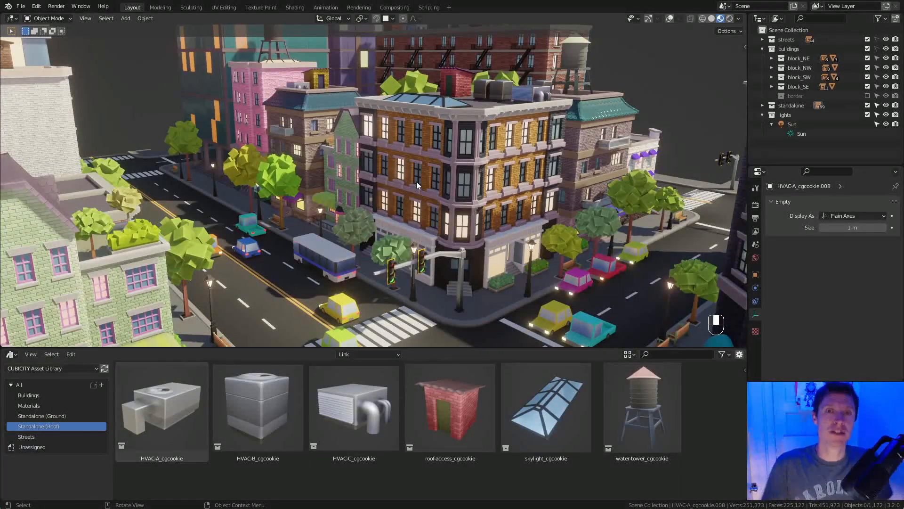
left_click(53, 386)
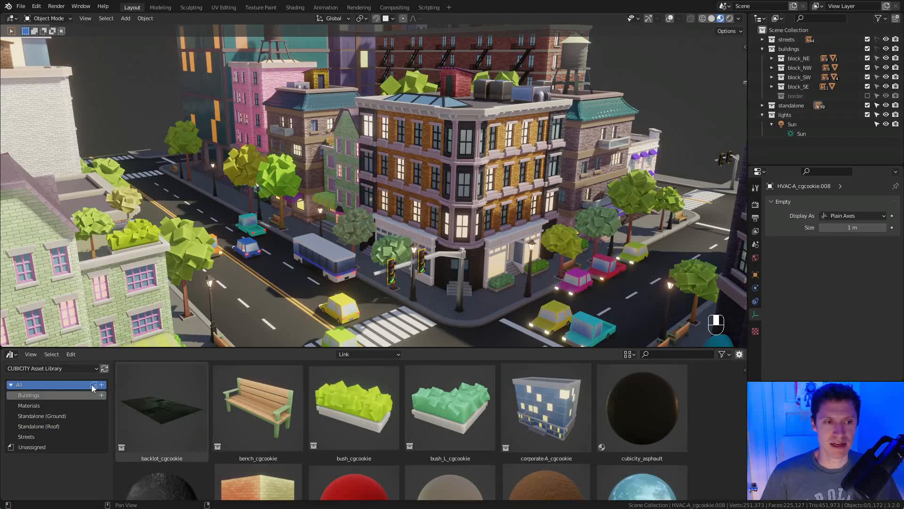
scroll(372, 406, "down", 6)
scroll(372, 406, "down", 10)
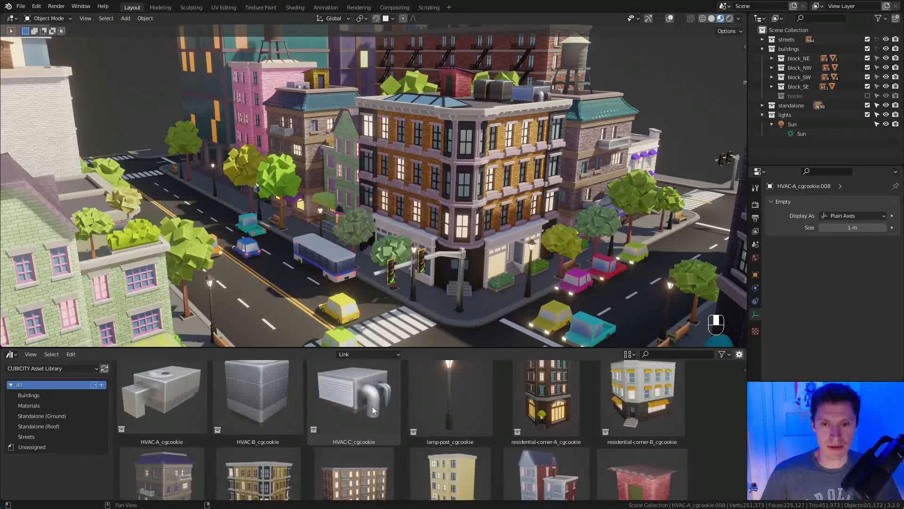
middle_click_drag(315, 135, 497, 226, "shift")
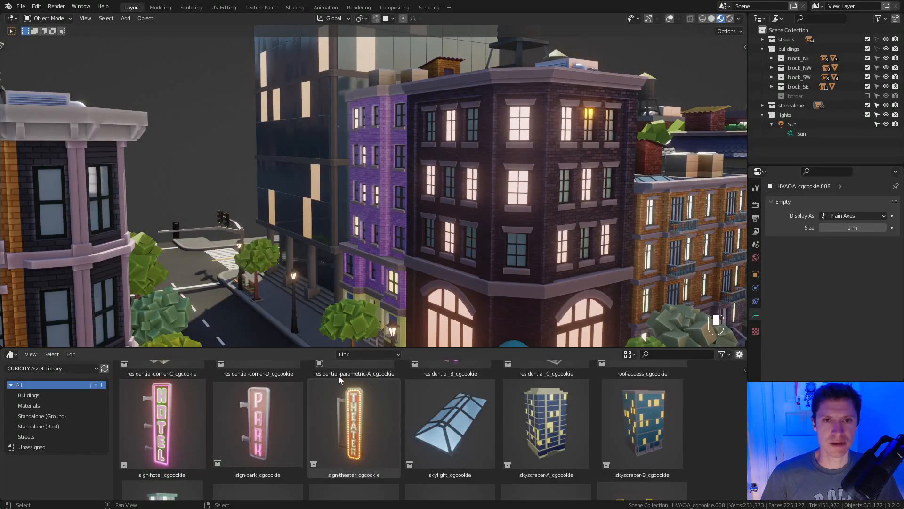
left_click_drag(355, 422, 461, 190)
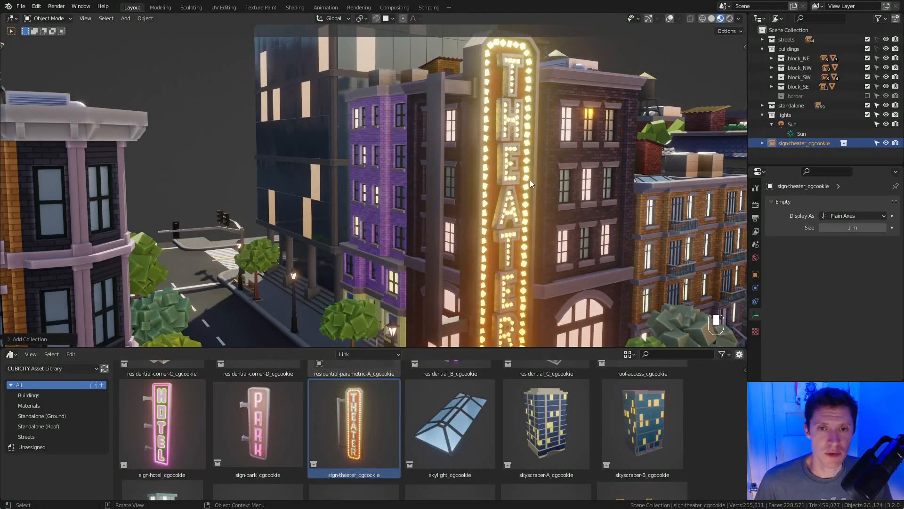
middle_click_drag(530, 182, 473, 211)
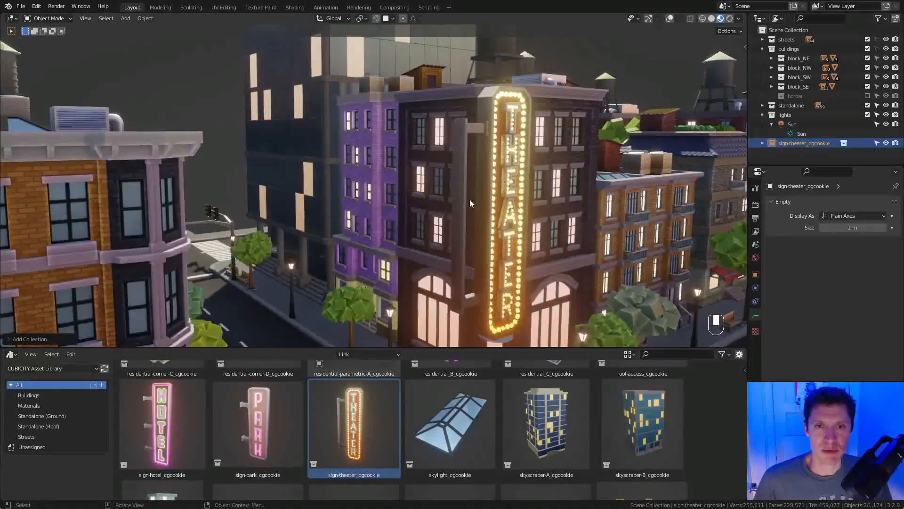
Move the theater sign to the street-side edge of the corner building's facade, rotate it 180° about Z, and adjust its height.
key("shift+alt+z")
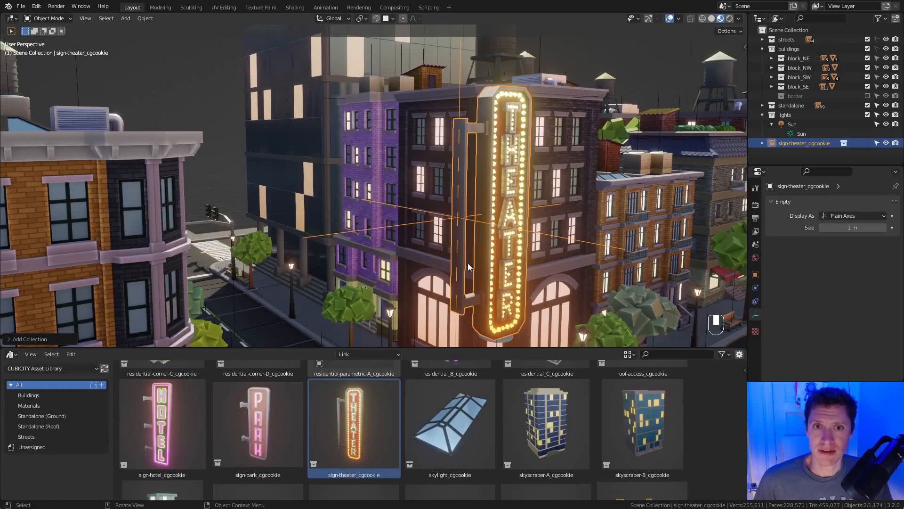
left_click(673, 18)
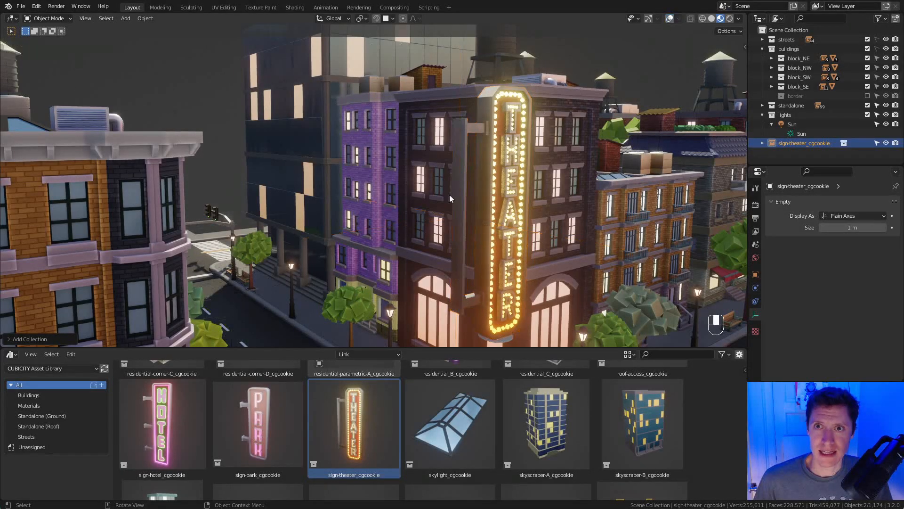
key("g")
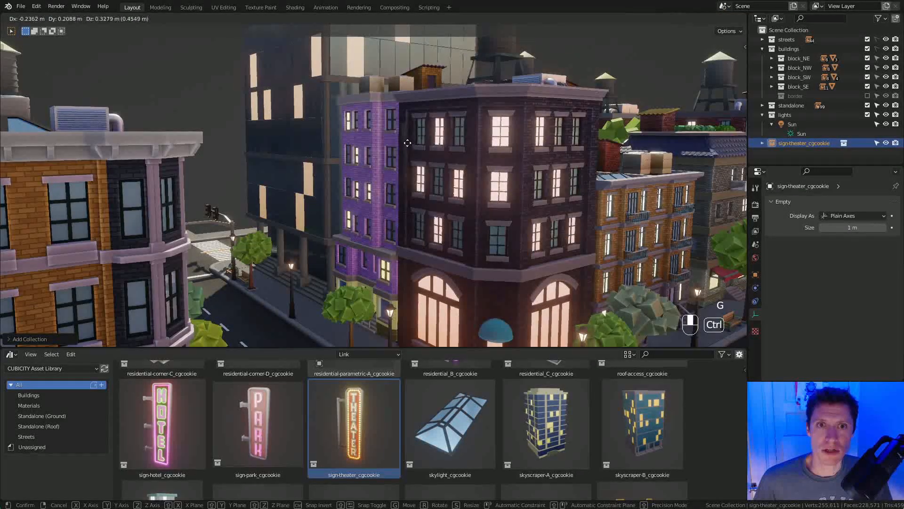
left_click(428, 126)
scroll(428, 138, "up", 2)
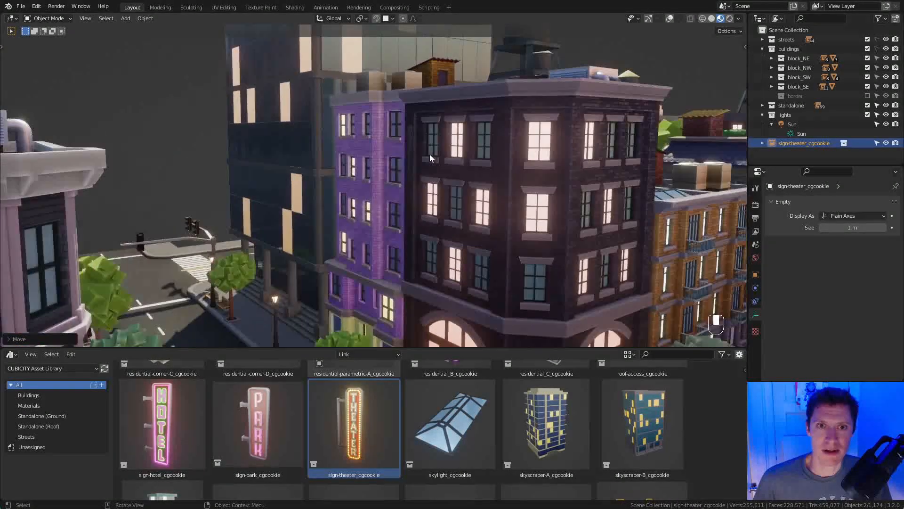
type("rz180")
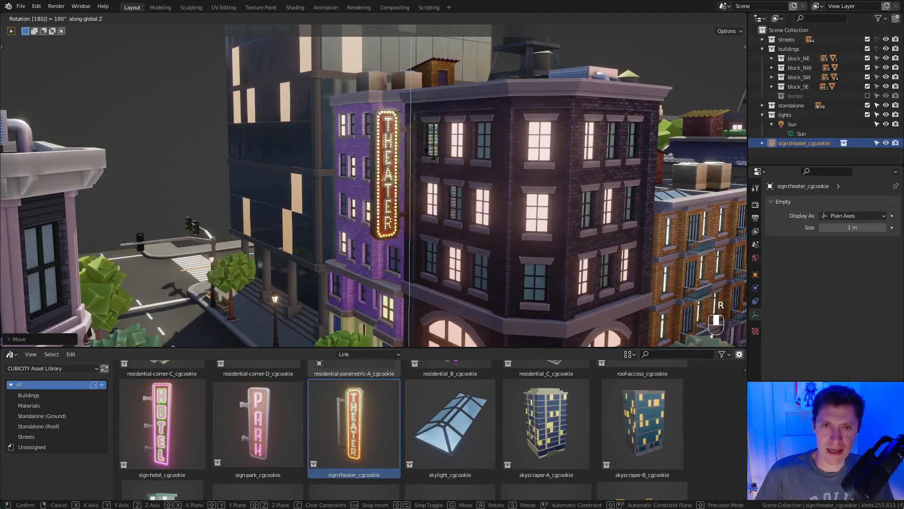
key("Return")
middle_click_drag(442, 137, 414, 115)
key("g")
key("z")
left_click(415, 139)
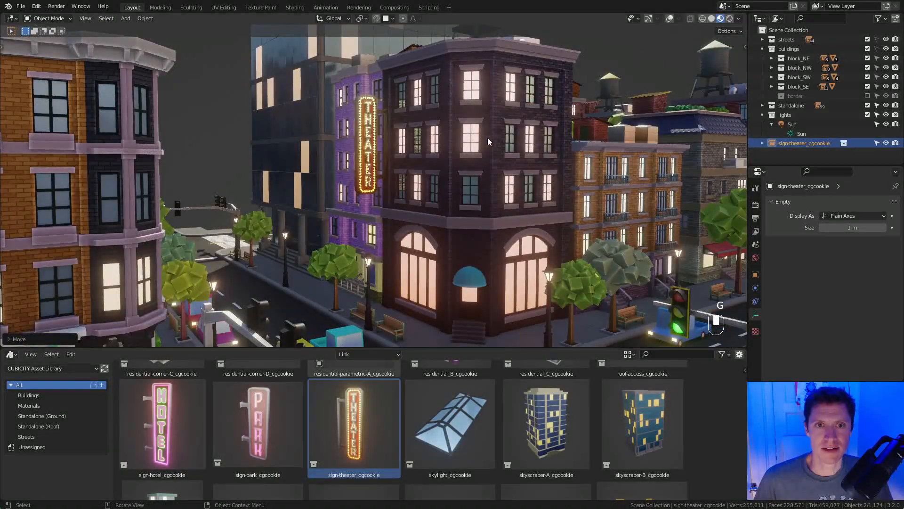
Link the hotel sign from the asset library onto the side wall of the pink building.
middle_click_drag(502, 138, 532, 153)
middle_click_drag(376, 162, 392, 172, "ctrl")
left_click_drag(170, 428, 302, 145)
key("KP_Decimal")
scroll(339, 168, "down", 5)
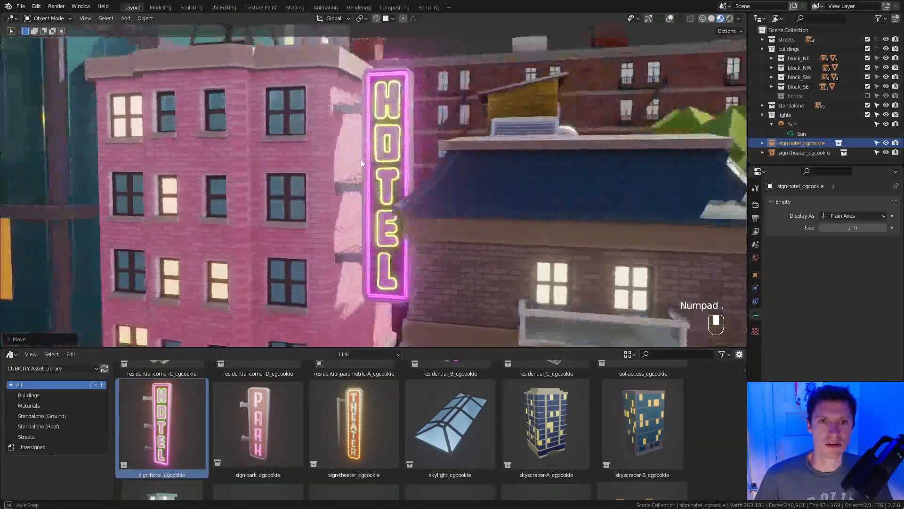
Rotate the hotel sign 90° about Z and move it horizontally to the pink building's street facade.
key("r")
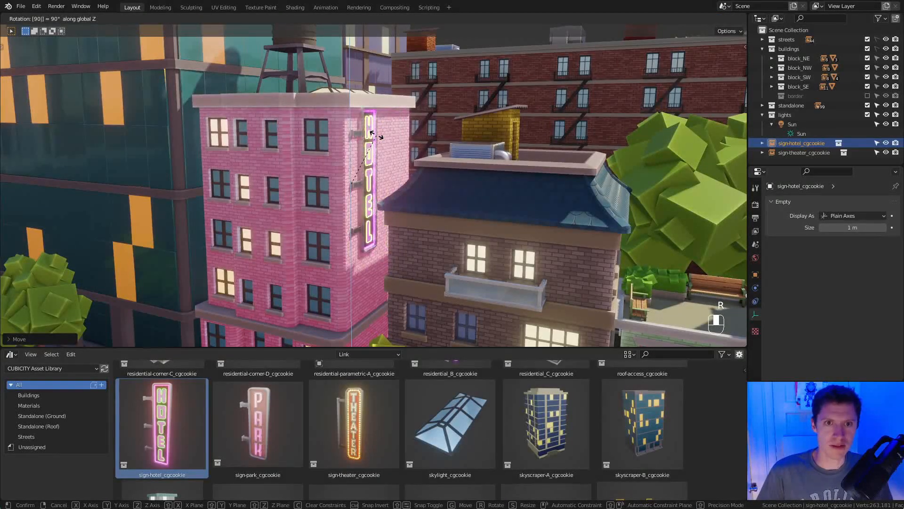
left_click(365, 143)
key("g")
key("shift+z")
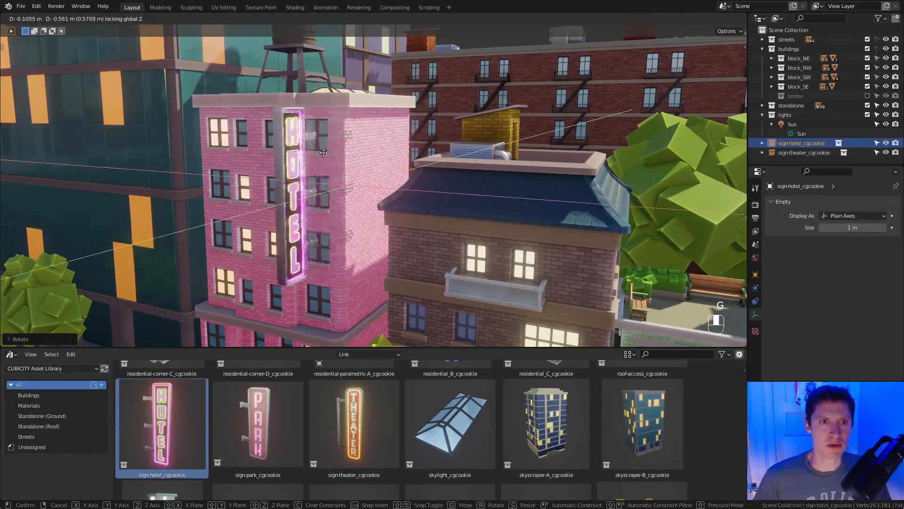
left_click(266, 143)
Link the park sign onto the gray brick building with the blue mansard roof, and position it slightly lower on the front facade.
middle_click_drag(267, 143, 605, 225)
middle_click_drag(664, 227, 448, 233, "shift")
left_click(258, 424)
middle_click_drag(493, 185, 438, 198)
left_click_drag(241, 437, 456, 213)
key("g")
left_click(480, 199)
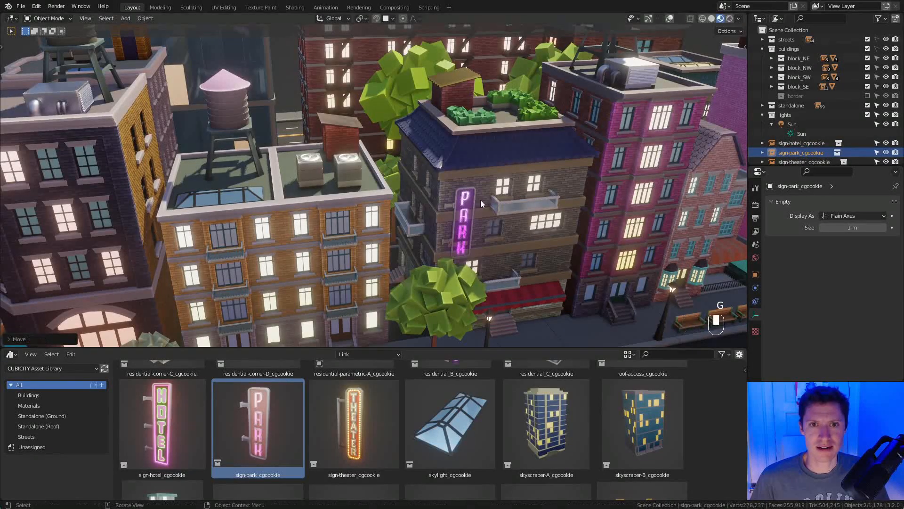
key("g")
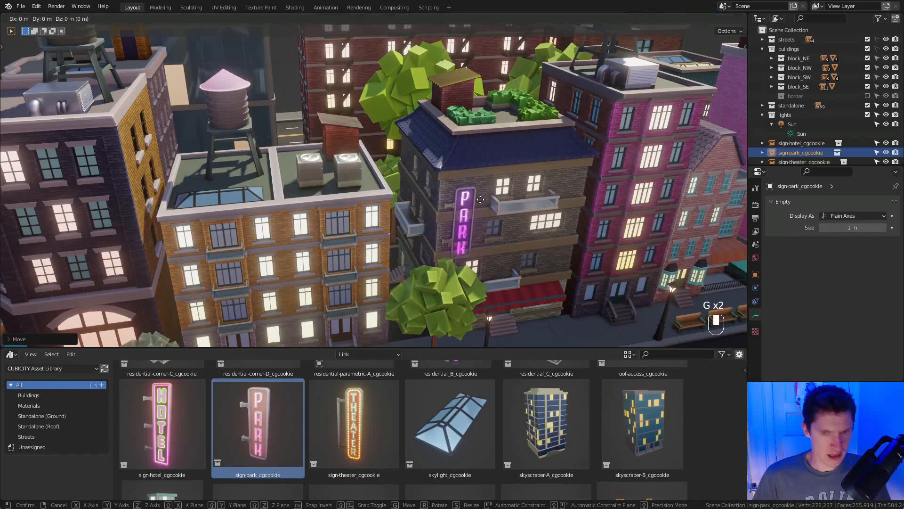
left_click(488, 215)
Duplicate the park sign horizontally out toward the street and repeat the duplication three times to form an evenly spaced row.
key("shift+d")
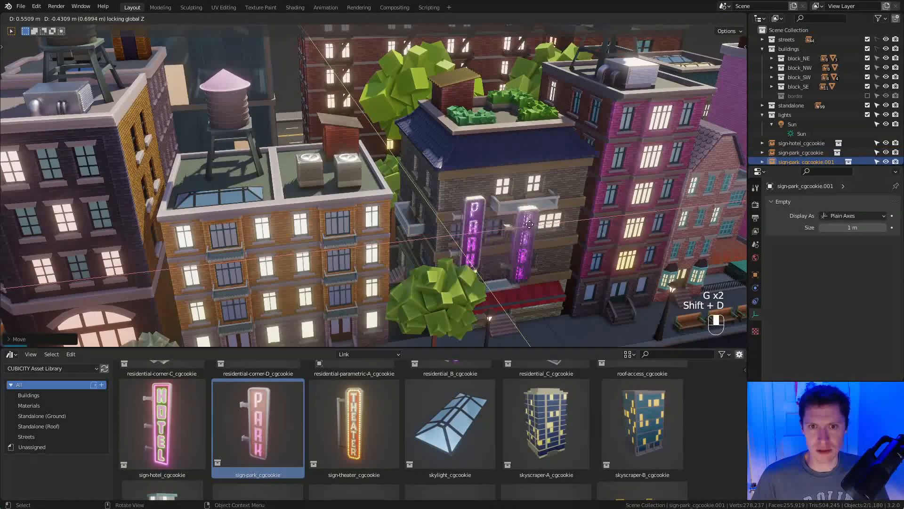
left_click(527, 222)
key("shift+r")
key("shift+r")
key("shift+r")
middle_click_drag(527, 222, 596, 241, "shift")
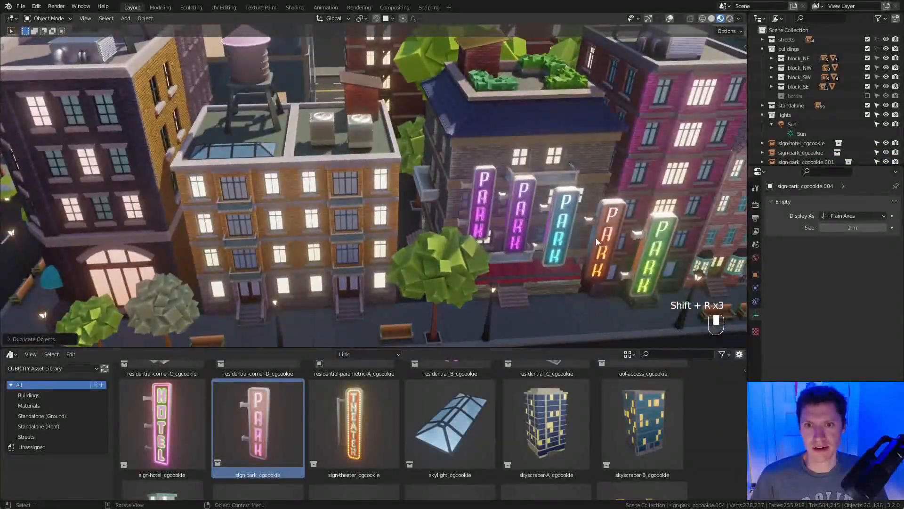
Delete the duplicated park signs in front of the gray brick building, keeping only the cyan one.
left_click(523, 188)
left_click(487, 186, "shift")
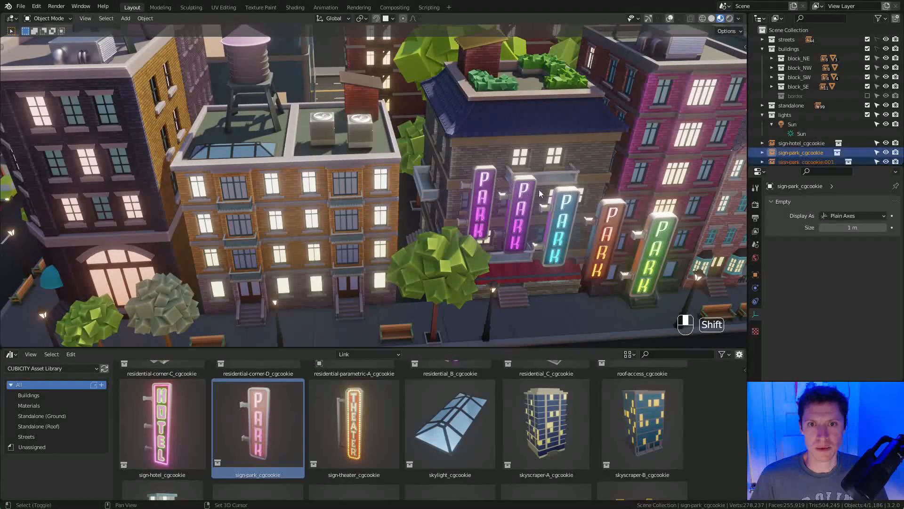
left_click(610, 216, "shift")
left_click(656, 229, "shift")
key("x")
left_click(617, 223)
Move the cyan park sign to the near end of the gray building's front facade and rotate it about Z to project toward the street.
left_click(563, 227)
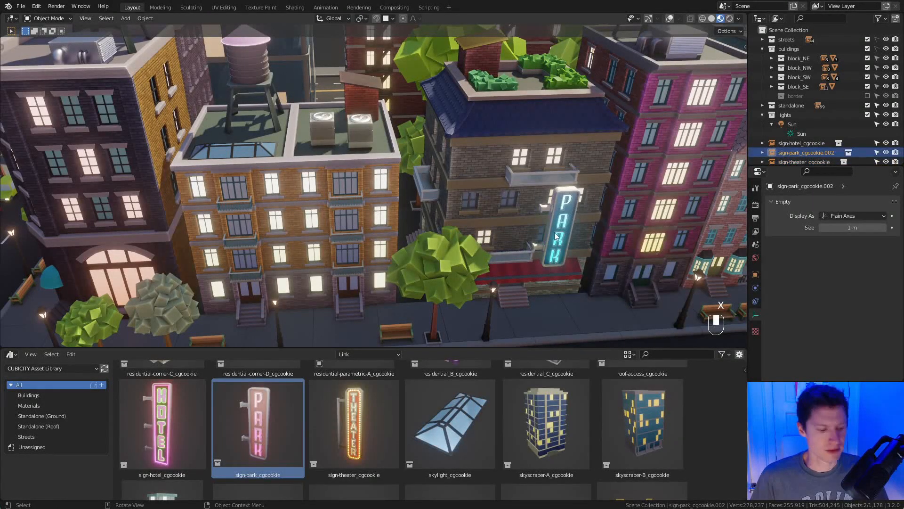
key("g")
left_click(473, 189)
key("r")
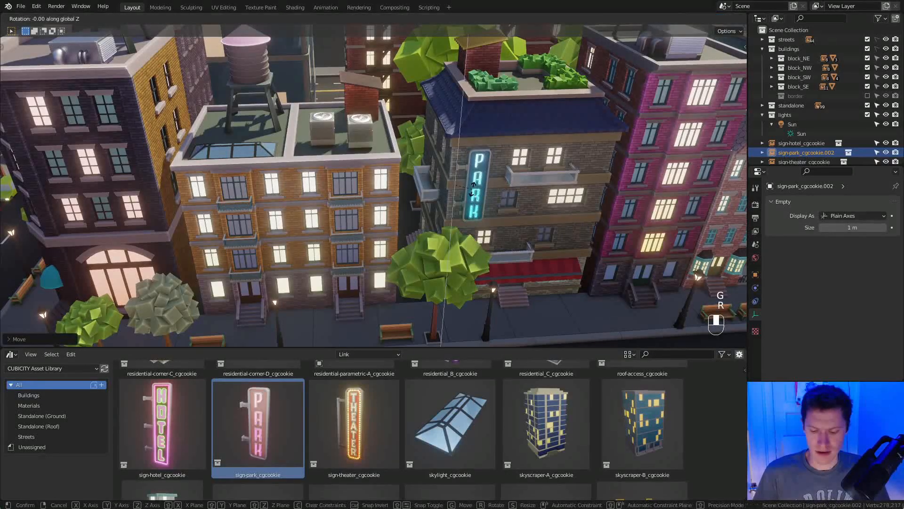
left_click(472, 189)
key("KP_Decimal")
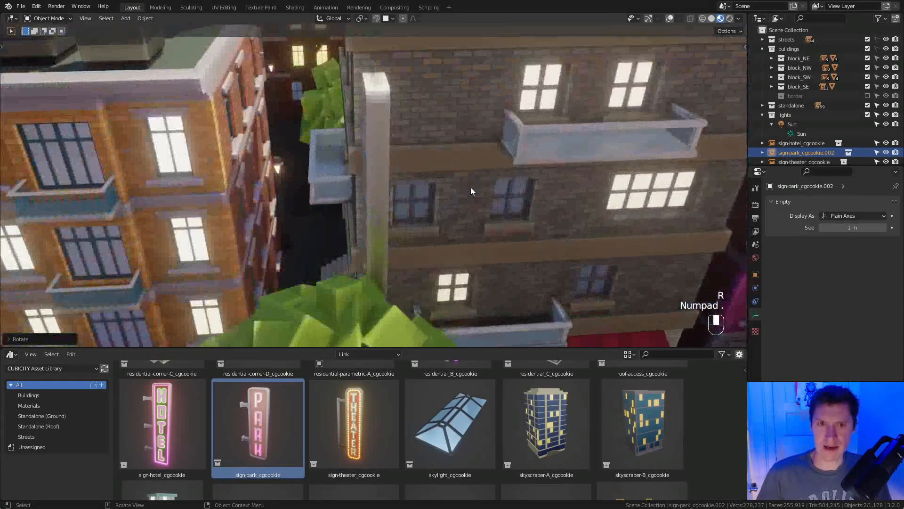
Move the park sign horizontally against the gray building's corner and lower it slightly.
key("g")
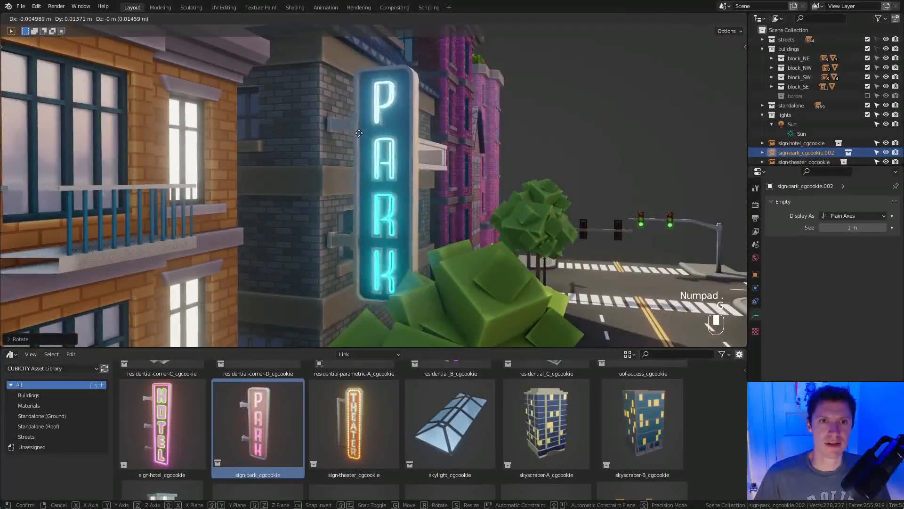
left_click(370, 138)
middle_click_drag(371, 137, 336, 159)
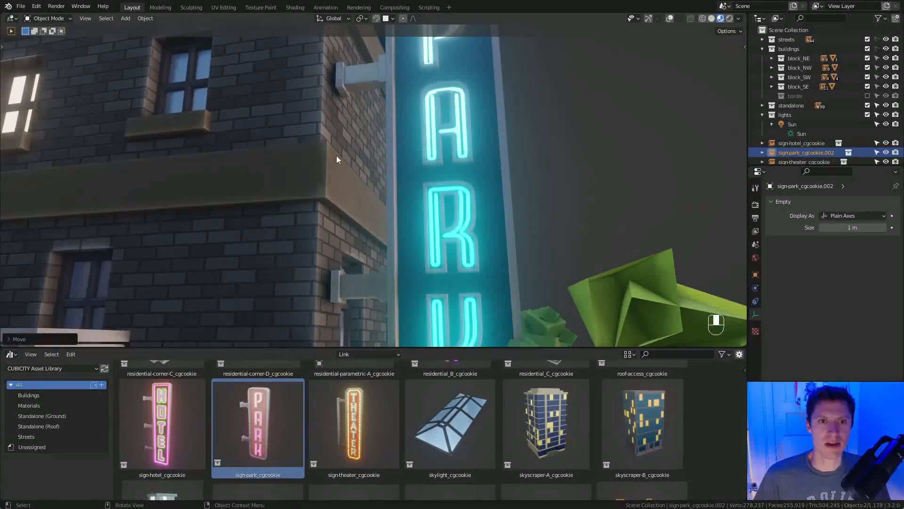
key("g")
left_click(413, 136)
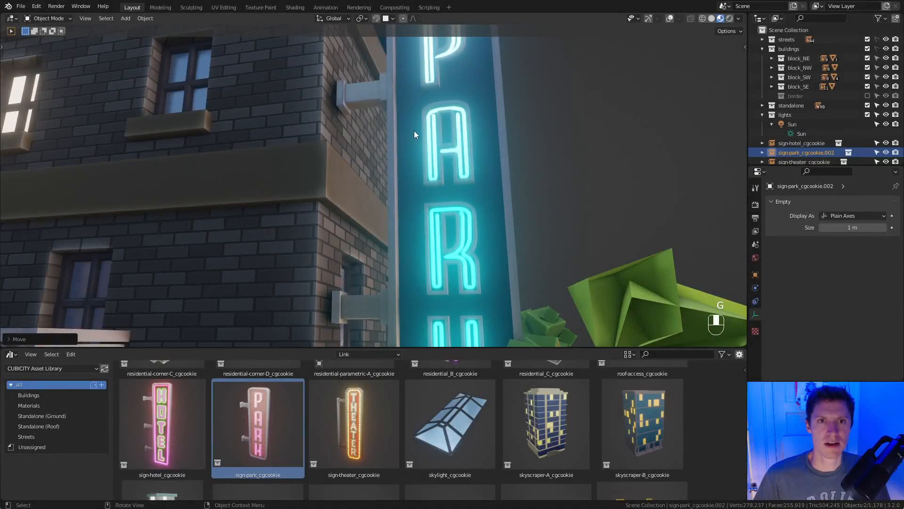
Show the viewport overlays, fine-tune the park sign so its brackets meet the building corner, and hide the overlays again.
left_click(669, 18)
middle_click_drag(402, 153, 349, 223)
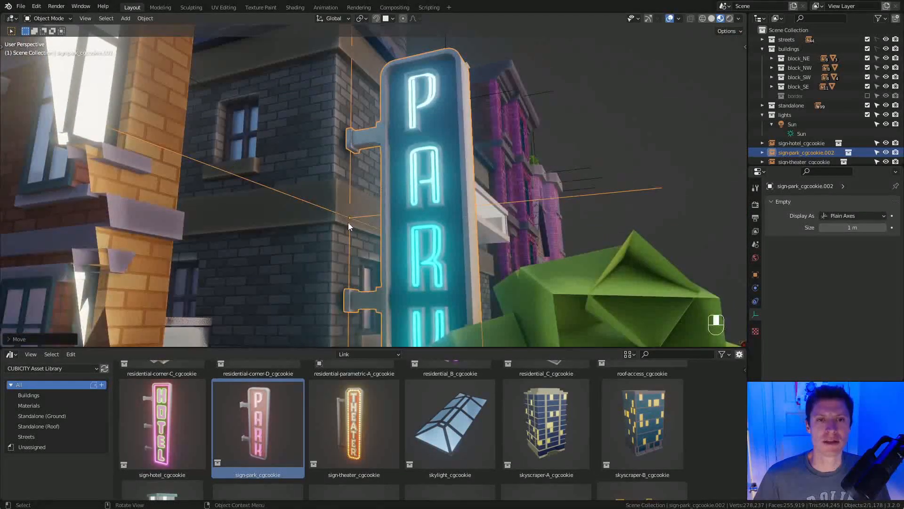
key("g")
left_click(351, 161, "ctrl")
key("g")
middle_click(351, 165)
left_click(399, 219)
middle_click_drag(399, 221, 414, 158, "ctrl")
middle_click_drag(415, 158, 538, 129)
left_click(670, 19)
Examine the dressed city blocks and their neon signs from several angles and distances.
middle_click_drag(445, 277, 466, 184, "ctrl")
middle_click_drag(233, 194, 278, 194, "shift")
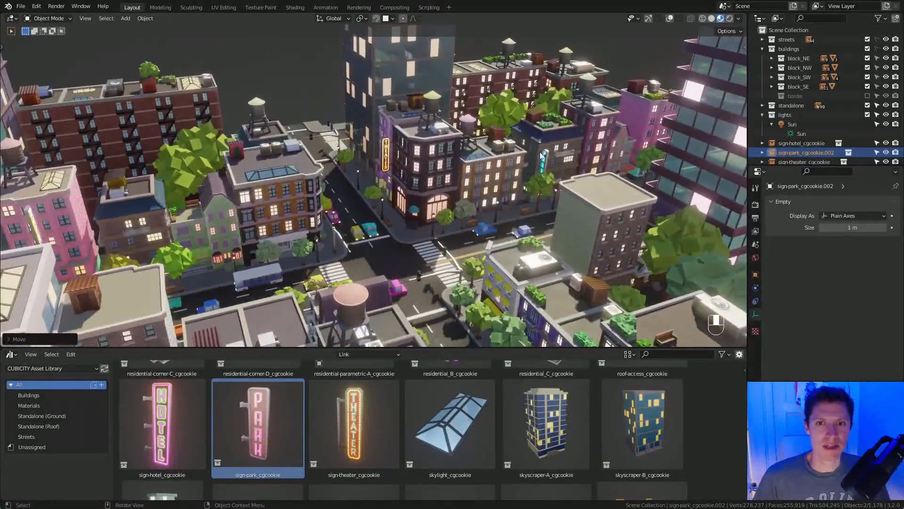
middle_click_drag(106, 213, 459, 208, "shift")
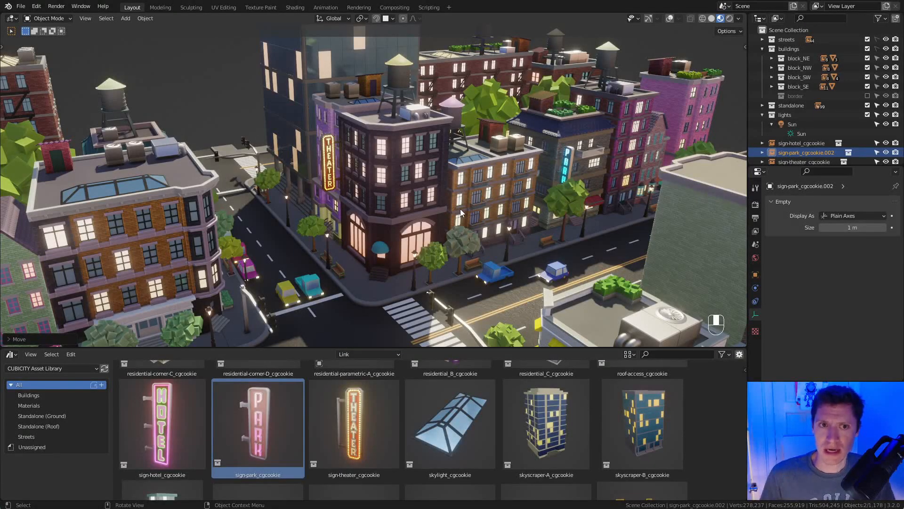
scroll(448, 194, "down", 5)
middle_click_drag(427, 218, 489, 182)
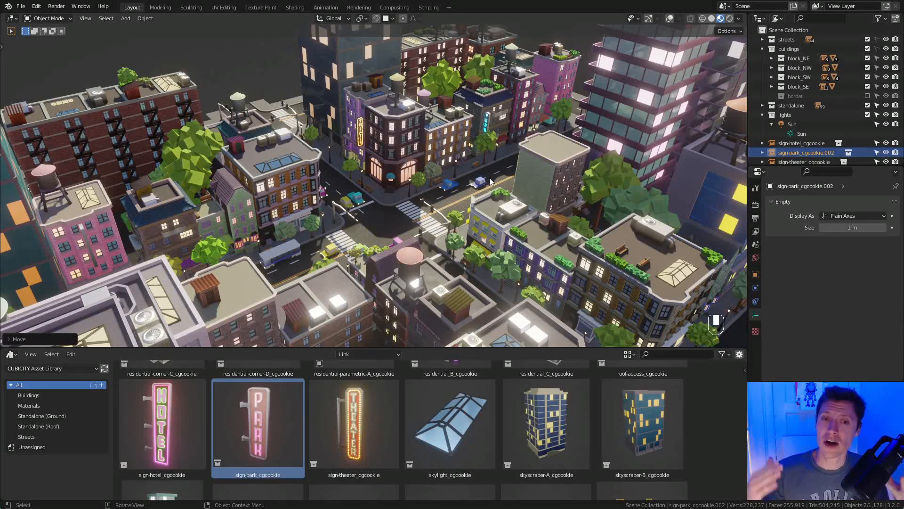
middle_click_drag(670, 281, 424, 212, "shift")
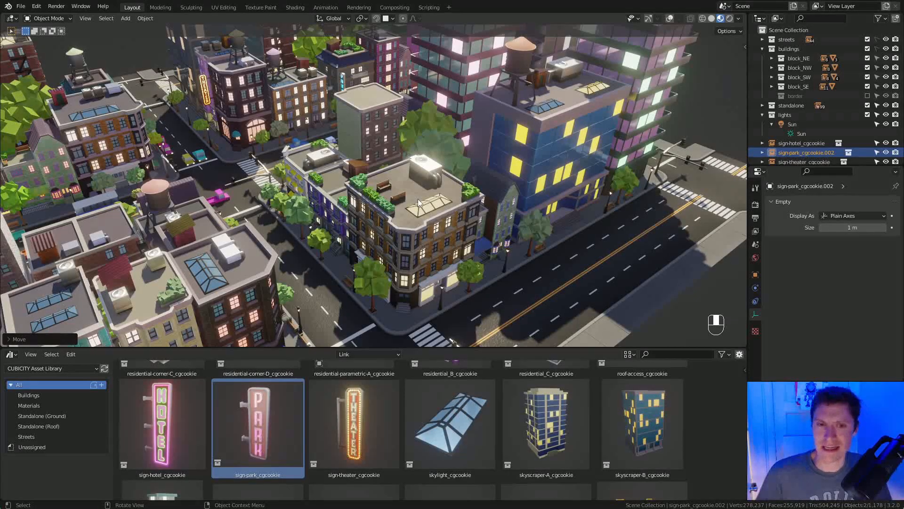
middle_click_drag(409, 188, 465, 163)
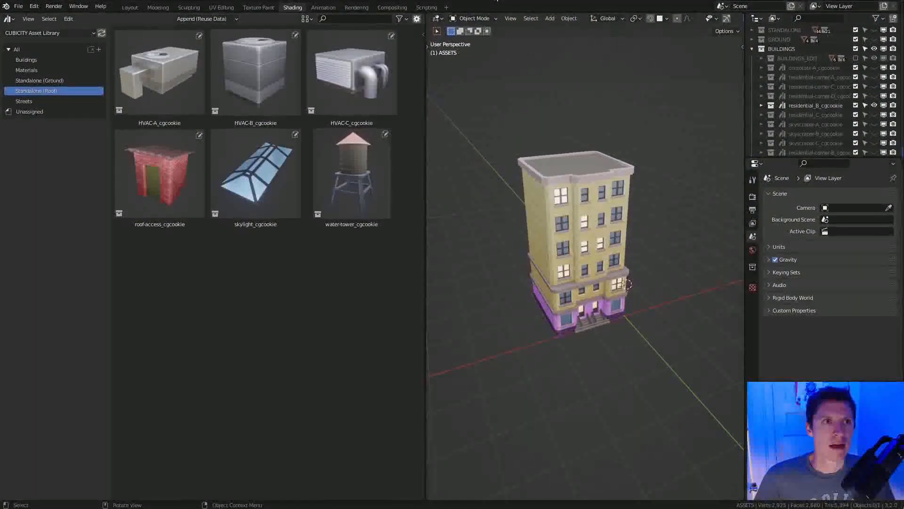
Switch to the asset source file, make the residential_B_cgcookie collection active, and use Append (Reuse Data) as the asset import method.
middle_click_drag(592, 192, 575, 218)
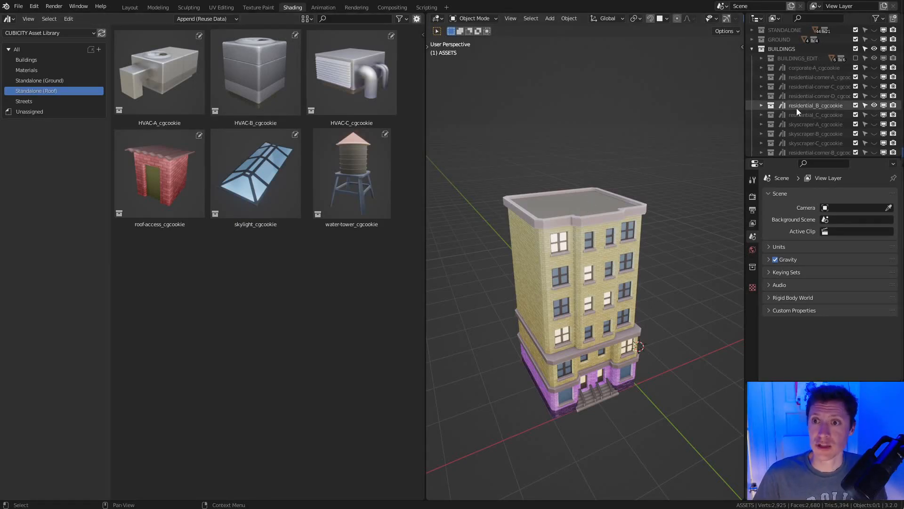
left_click(761, 105)
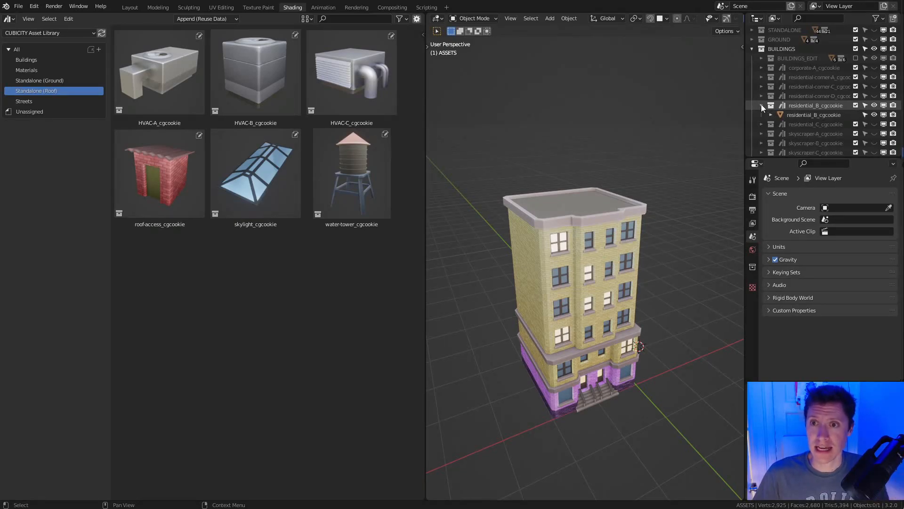
left_click(803, 106)
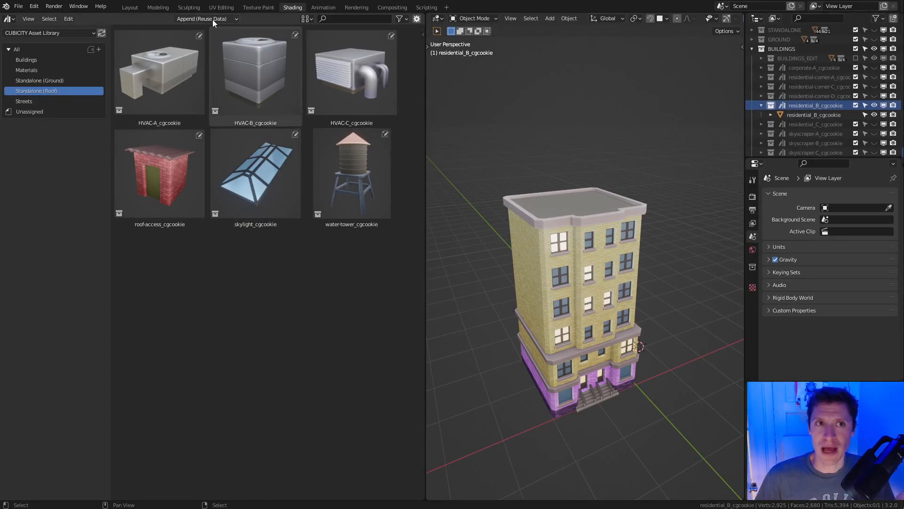
left_click(199, 21)
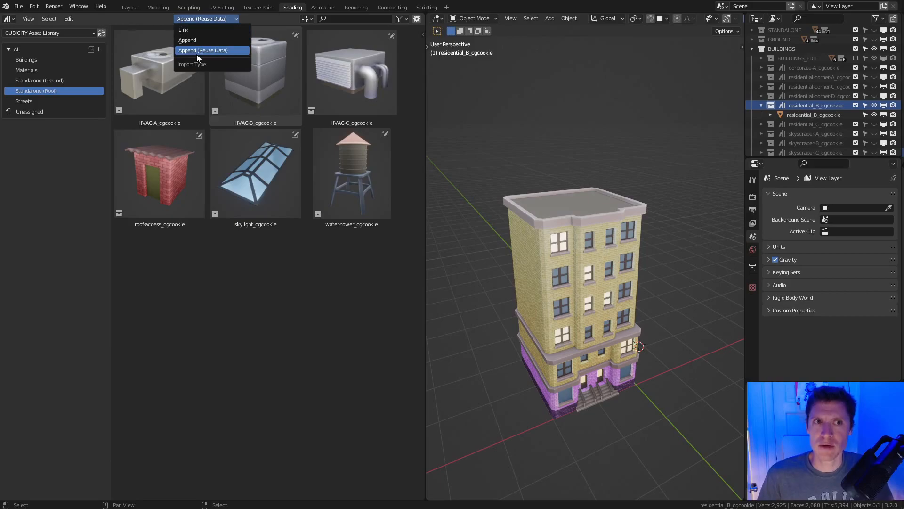
left_click(198, 52)
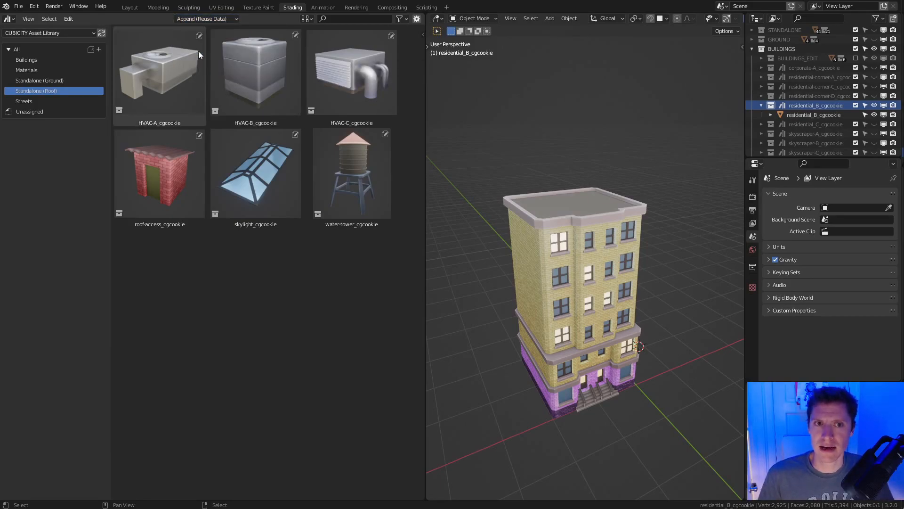
Add the roof-access asset to the roof of the residential_B building and move it to the rear corner.
left_click_drag(156, 185, 586, 201)
middle_click_drag(621, 145, 572, 201, "ctrl")
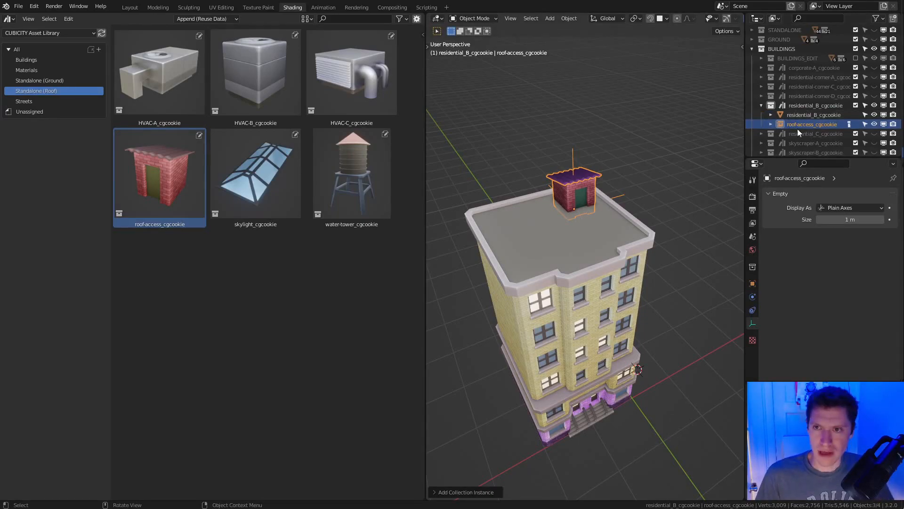
key("g")
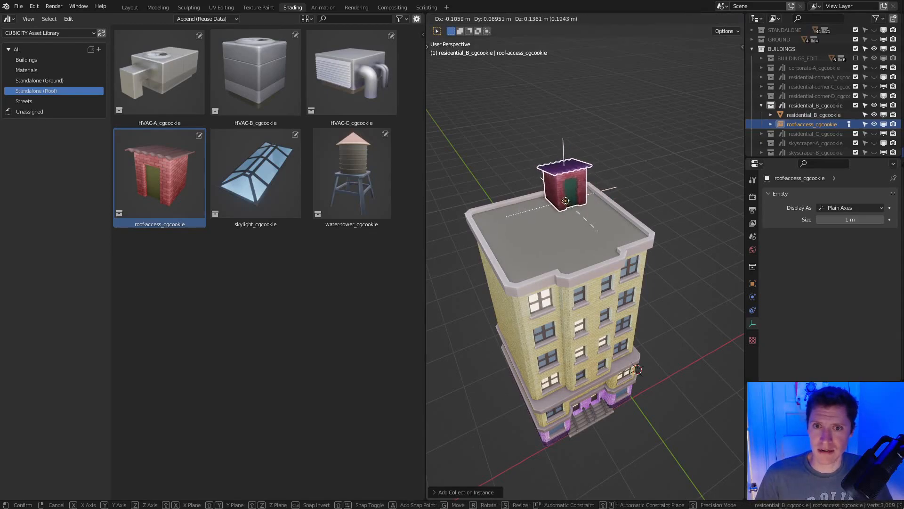
left_click(602, 186)
mouse_move(602, 186)
middle_mouse_down()
mouse_move(596, 182)
mouse_move(617, 189)
middle_mouse_up()
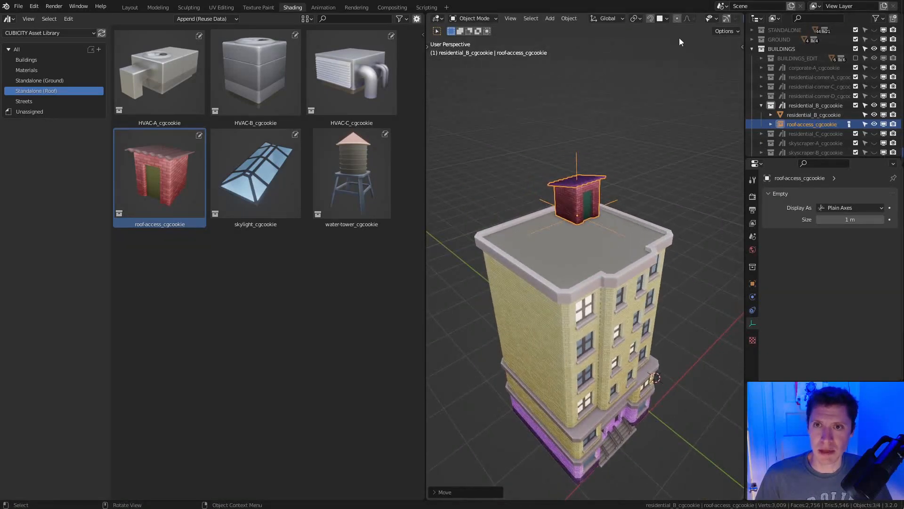
Add the HVAC-C asset to the residential_B roof, move it to the corner beside the roof access, and save the asset file.
scroll(660, 17, "down", 5)
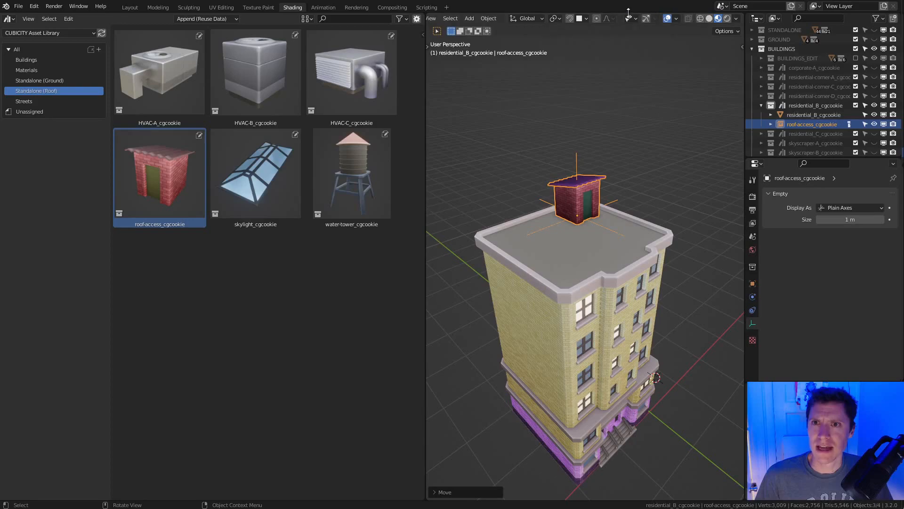
middle_click_drag(586, 209, 594, 216)
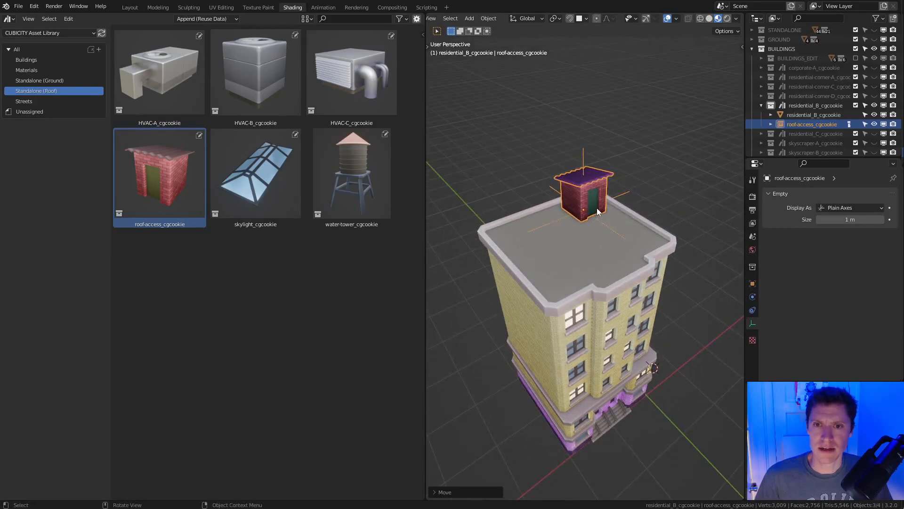
left_click_drag(360, 70, 564, 238)
key("g")
left_click(524, 242)
middle_click_drag(524, 242, 620, 174)
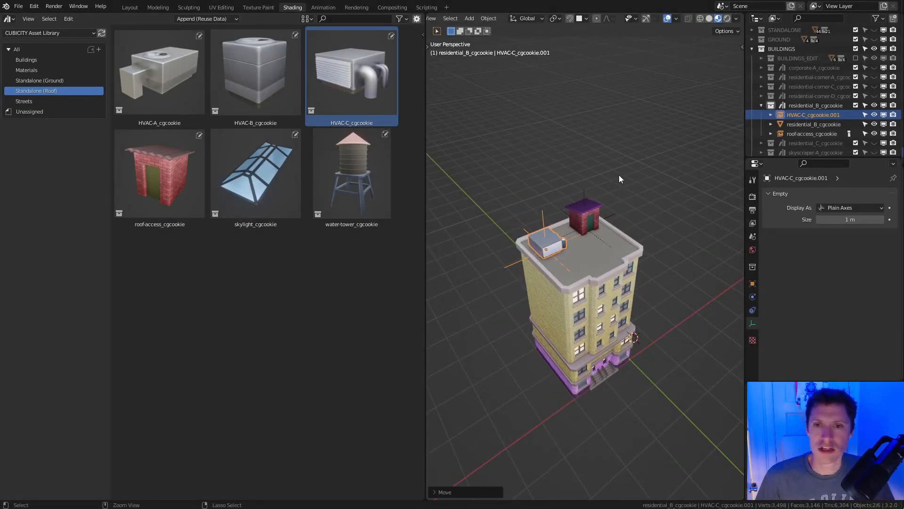
key("ctrl+s")
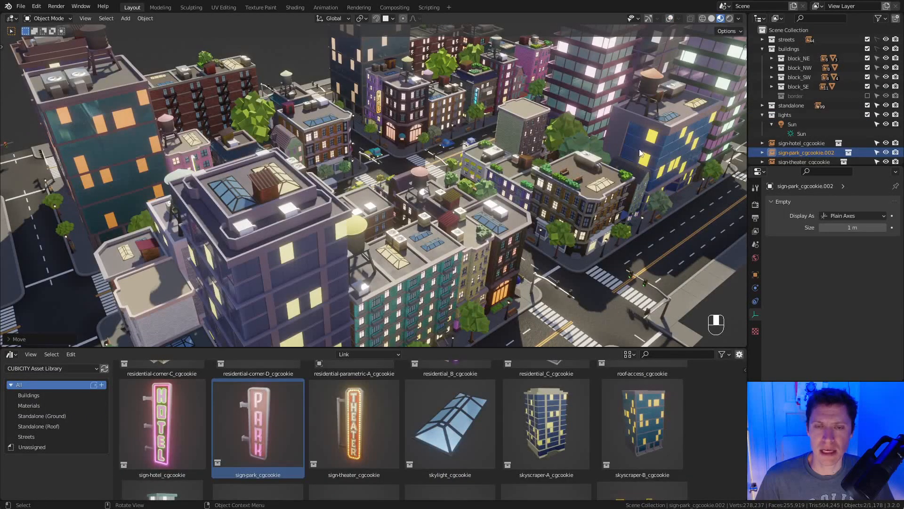
Switch back to the city file, show the Blender File data in the outliner, and reload the linked cubicity_ASSETS.blend library.
middle_click_drag(640, 153, 521, 143, "shift")
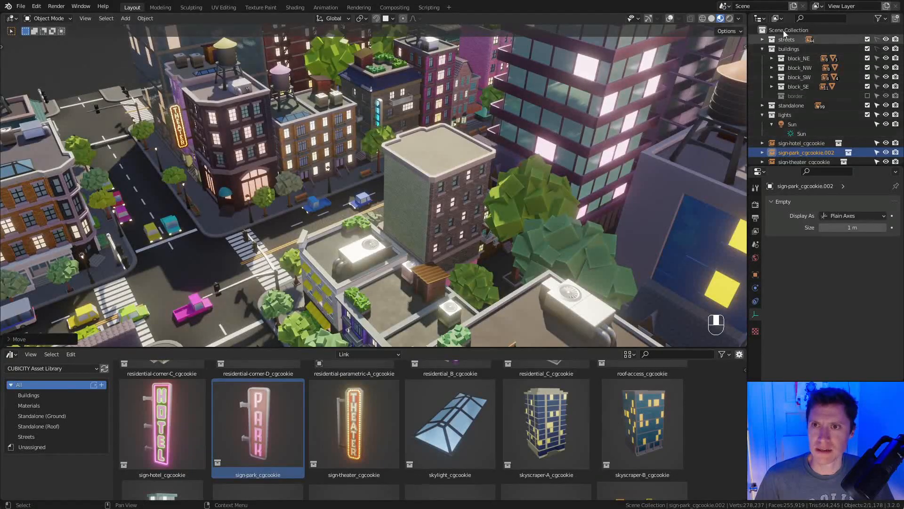
left_click(777, 18)
left_click(798, 60)
scroll(804, 87, "down", 3)
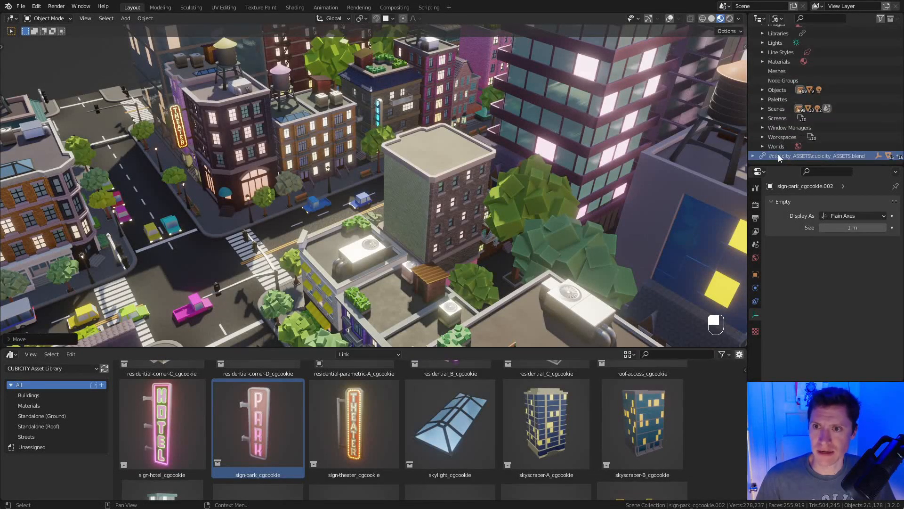
right_click(798, 156)
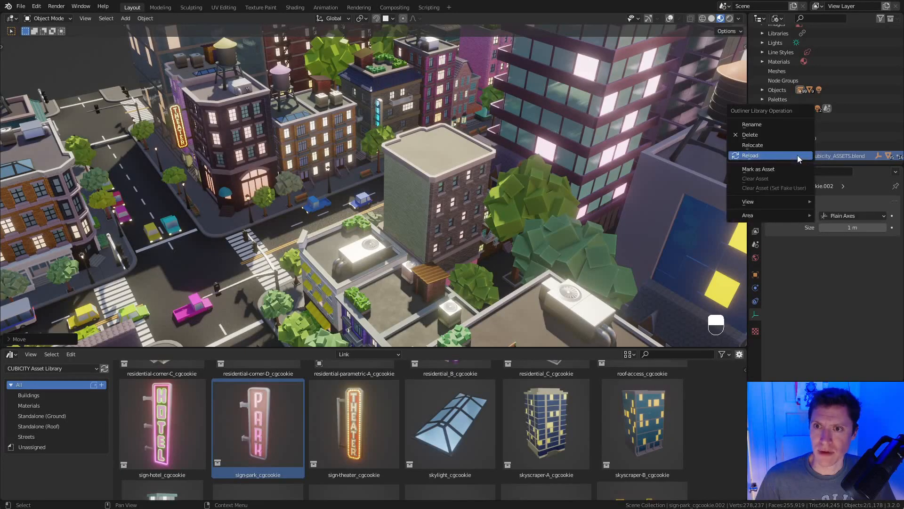
left_click(771, 154)
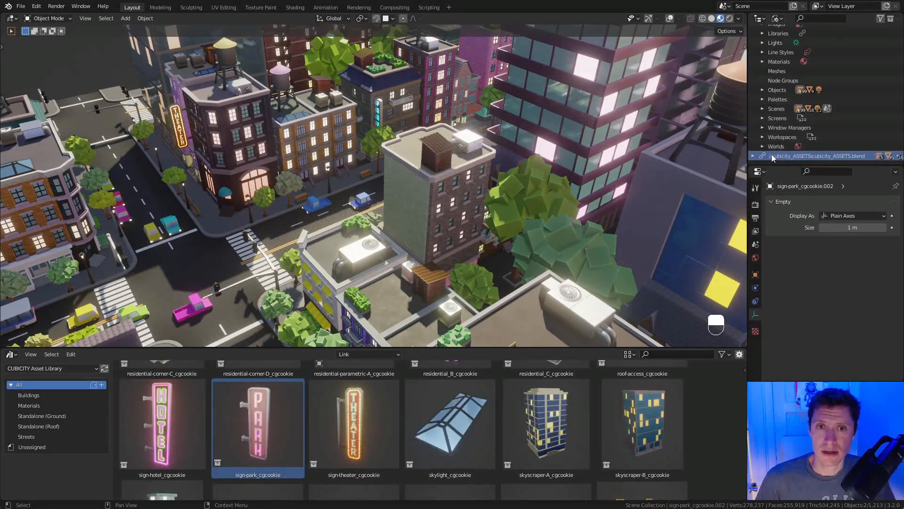
Examine the rooftops of the linked residential_B buildings throughout the city after the library reload.
middle_click_drag(532, 163, 479, 172, "ctrl")
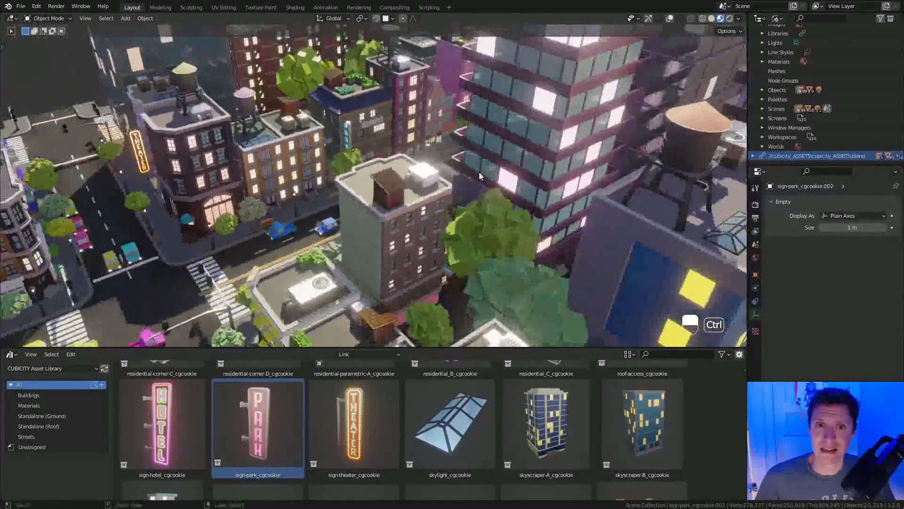
mouse_move(426, 242)
middle_mouse_down("ctrl")
mouse_move(451, 225)
mouse_move(410, 235)
middle_mouse_up("ctrl")
middle_click_drag(410, 236, 416, 153, "shift")
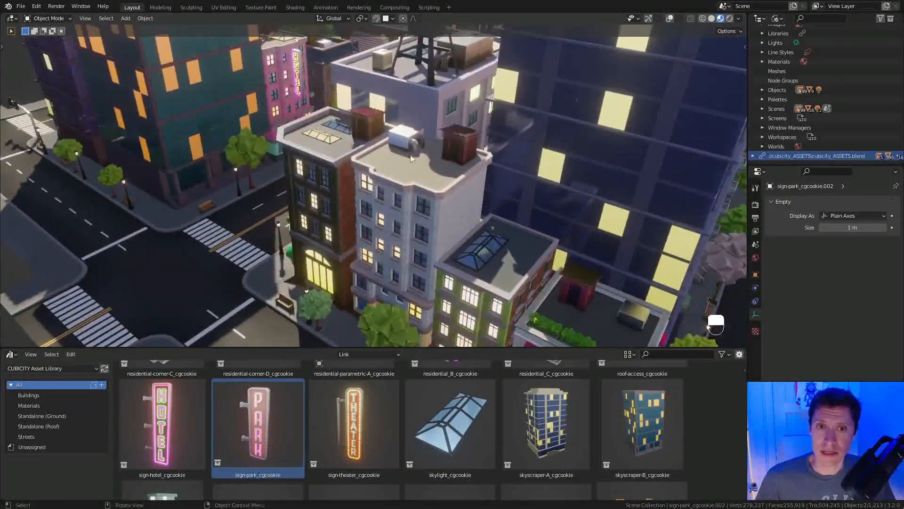
middle_click_drag(470, 86, 377, 146)
middle_click_drag(377, 146, 430, 190, "shift")
middle_click_drag(468, 149, 473, 178, "ctrl")
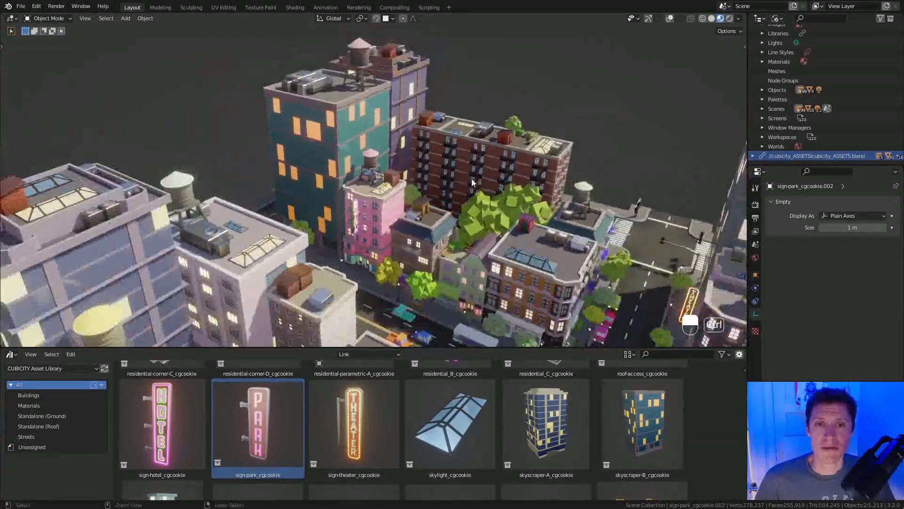
middle_click_drag(410, 199, 518, 211)
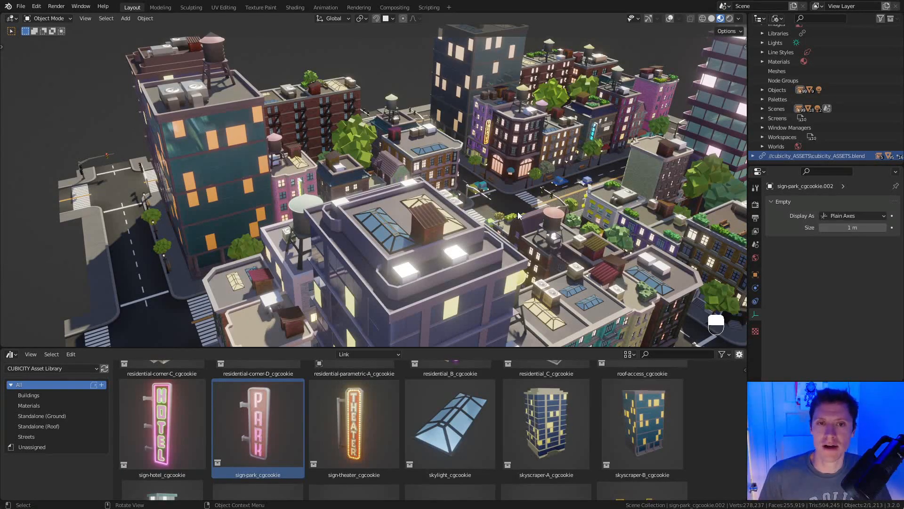
middle_click_drag(507, 165, 582, 156)
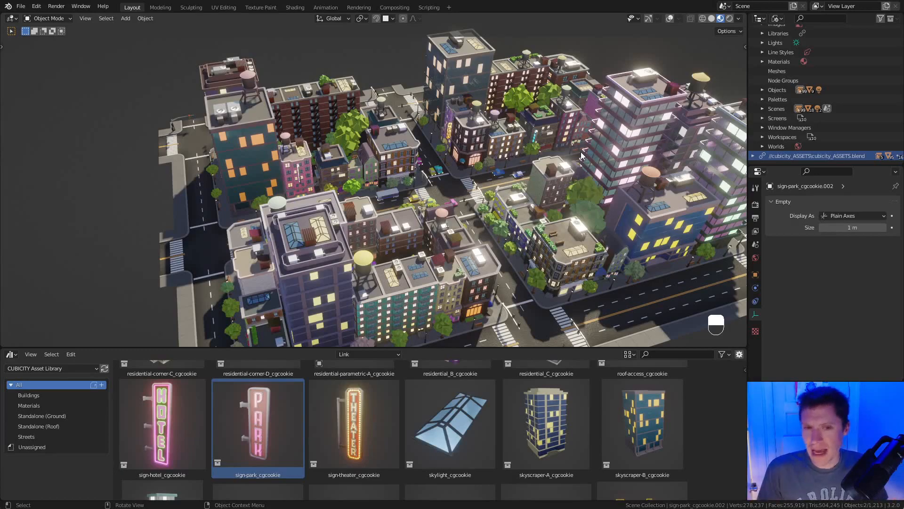
middle_click_drag(622, 157, 561, 171)
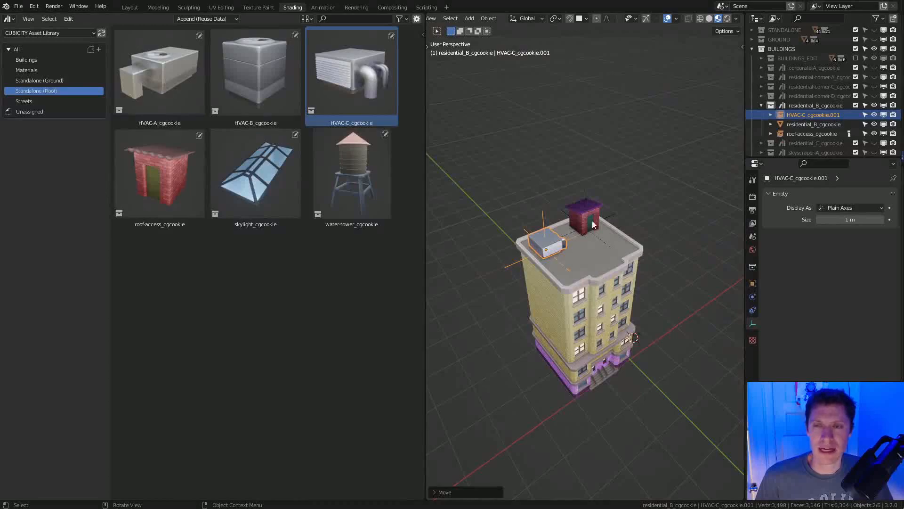
Delete the roof-access and HVAC-C objects from the residential_B collection and save the asset file.
left_click(799, 133)
left_click(807, 116, "ctrl")
key("Delete")
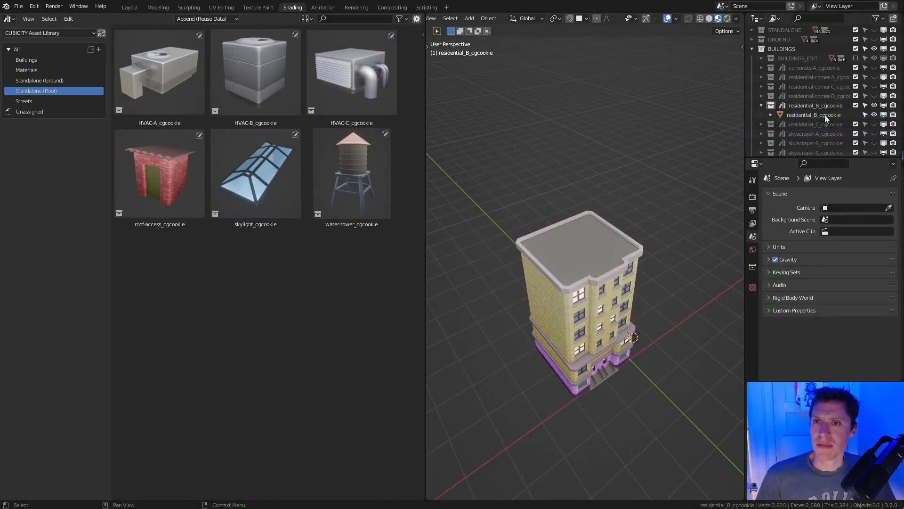
left_click(761, 105)
key("ctrl+s")
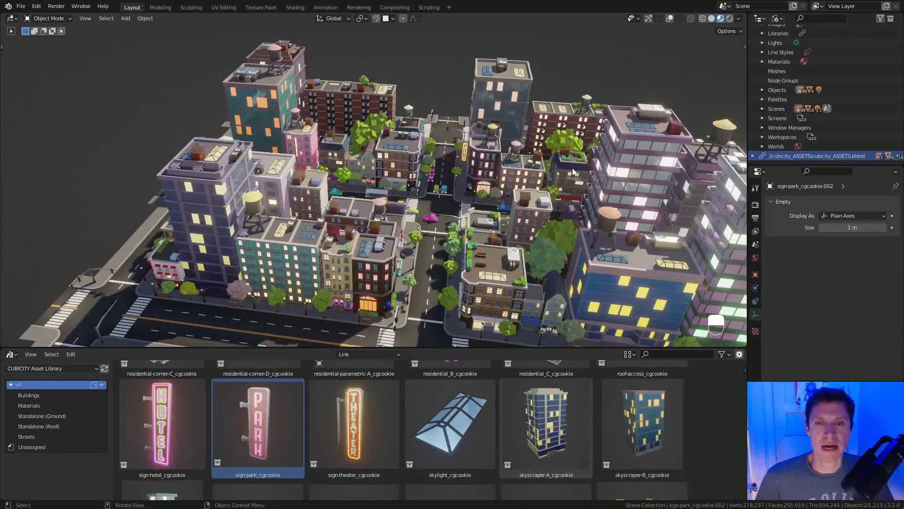
mouse_move(574, 172)
middle_mouse_down()
mouse_move(655, 160)
mouse_move(598, 170)
mouse_move(568, 188)
middle_mouse_up()
middle_click_drag(568, 188, 579, 145)
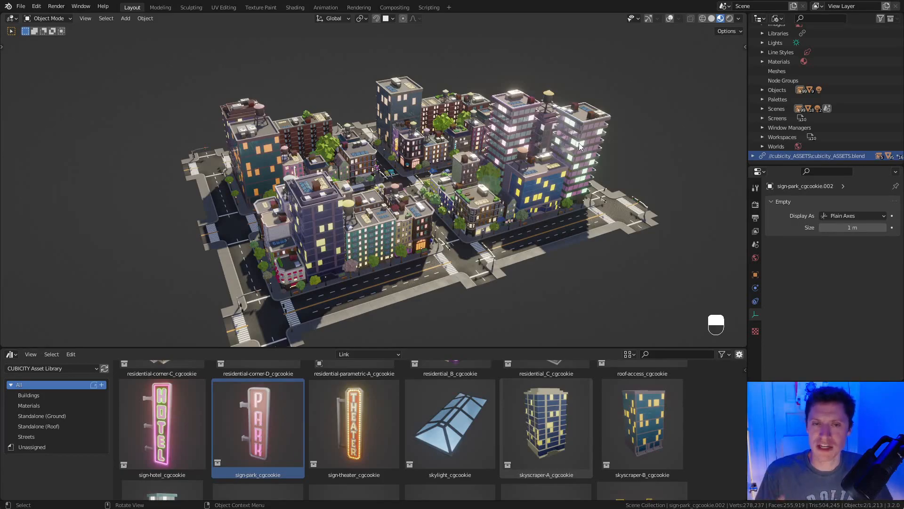
middle_click_drag(535, 139, 510, 162, "ctrl")
key("shift+a")
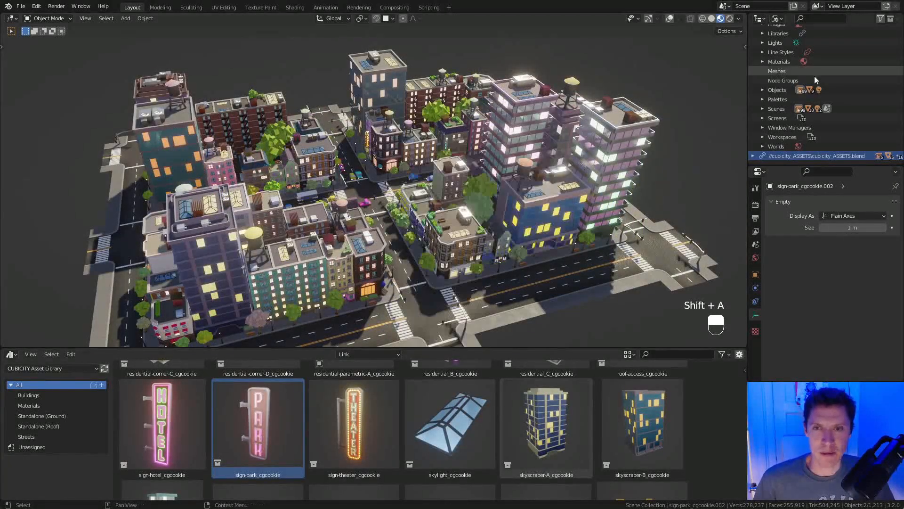
Show the View Layer in the outliner and move the hotel, park and theater sign objects into the standalone collection.
left_click(760, 18)
left_click(787, 33)
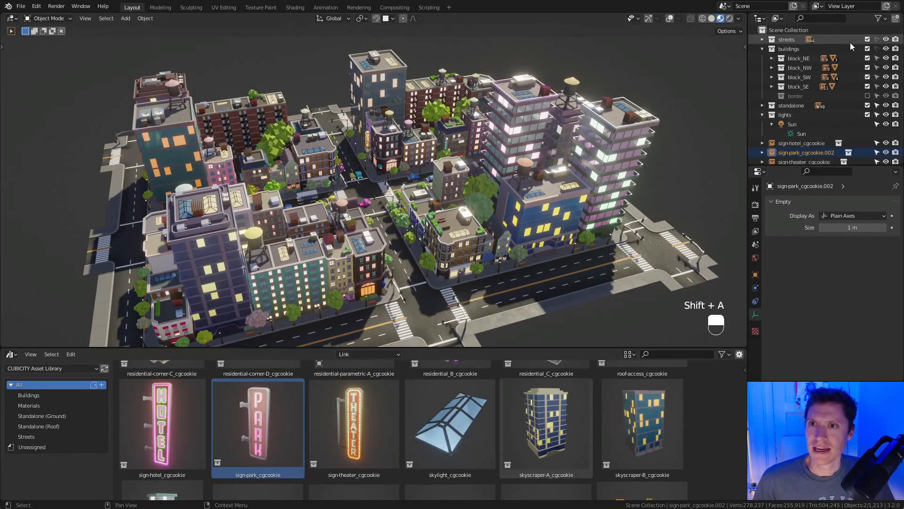
left_click(763, 49)
left_click(763, 68)
left_click(794, 74)
left_click(798, 93, "shift")
left_click_drag(798, 96, 791, 63)
middle_click_drag(589, 165, 494, 167)
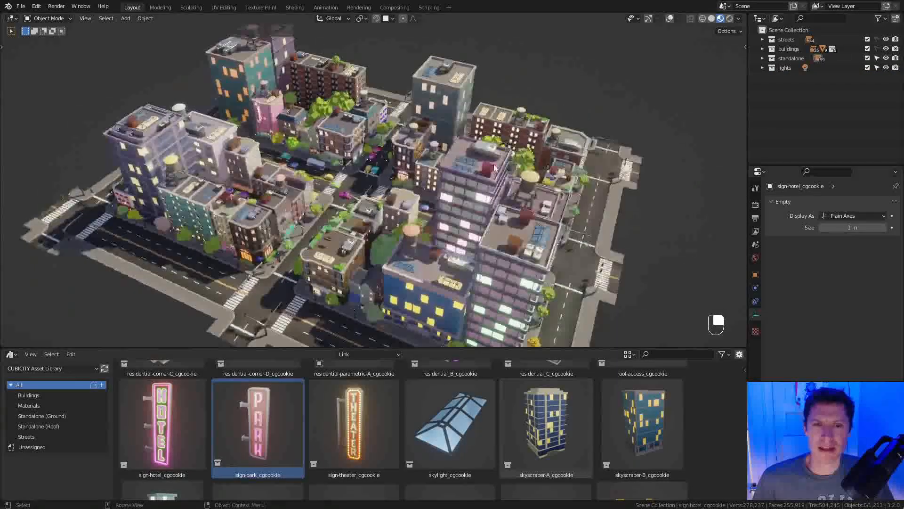
Hide and reshow the standalone and block_NE collections to examine how the city is organized.
left_click(886, 59)
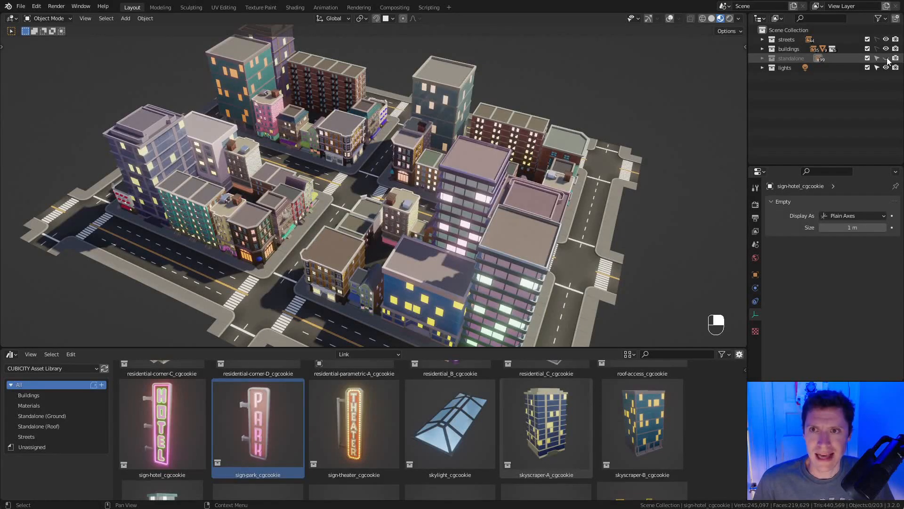
left_click(886, 58)
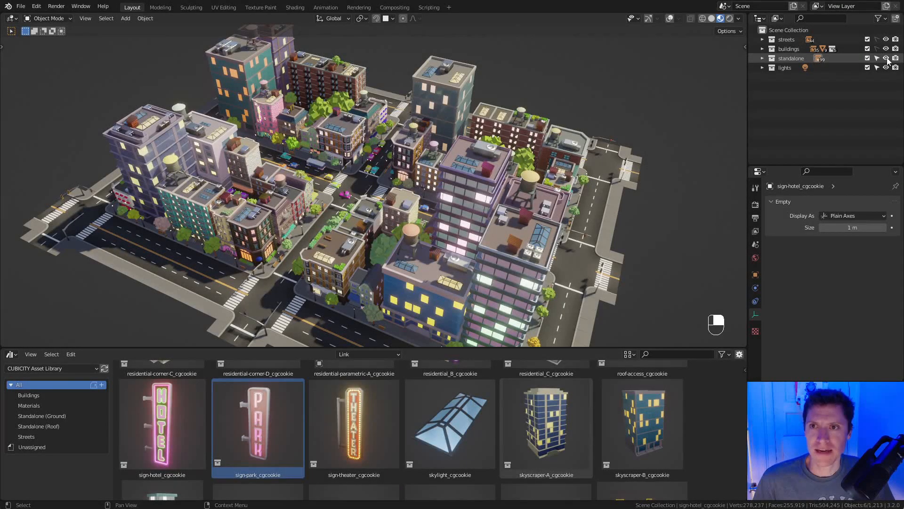
left_click(887, 59)
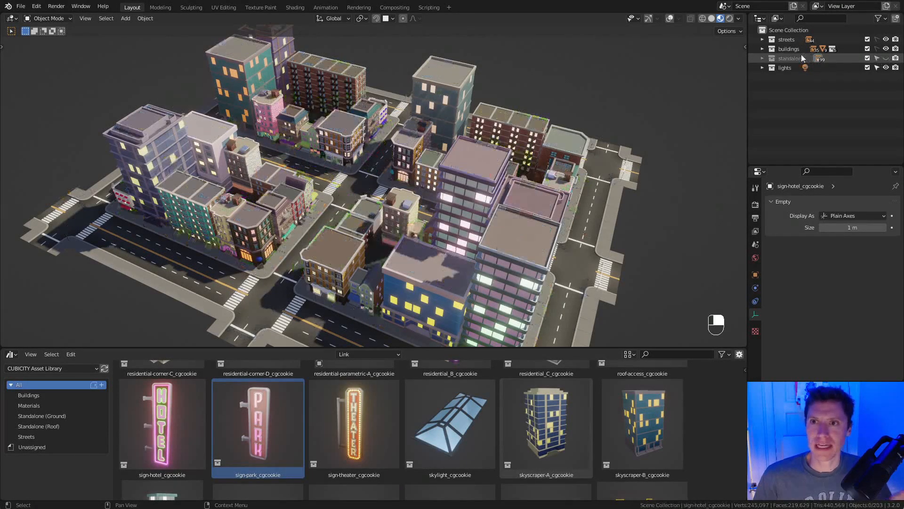
left_click(763, 49)
left_click(886, 59)
left_click(886, 60)
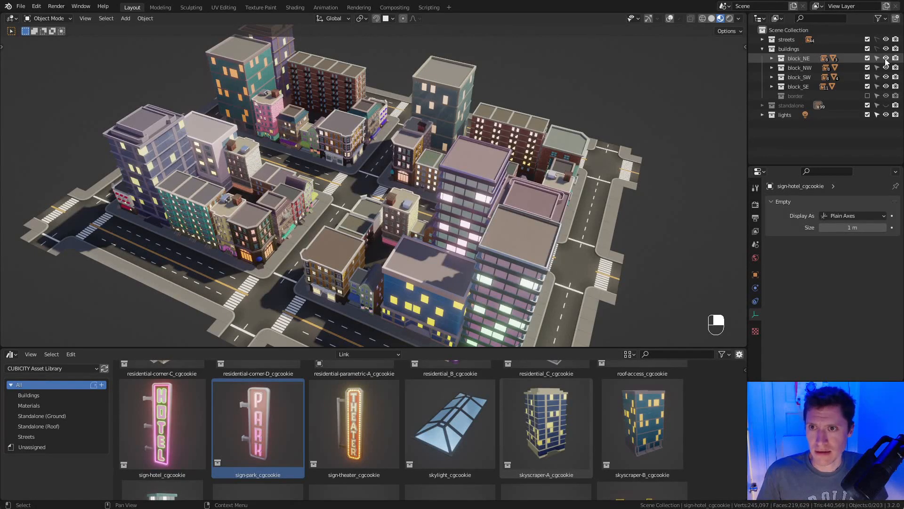
left_click(886, 59)
scroll(577, 174, "down", 3)
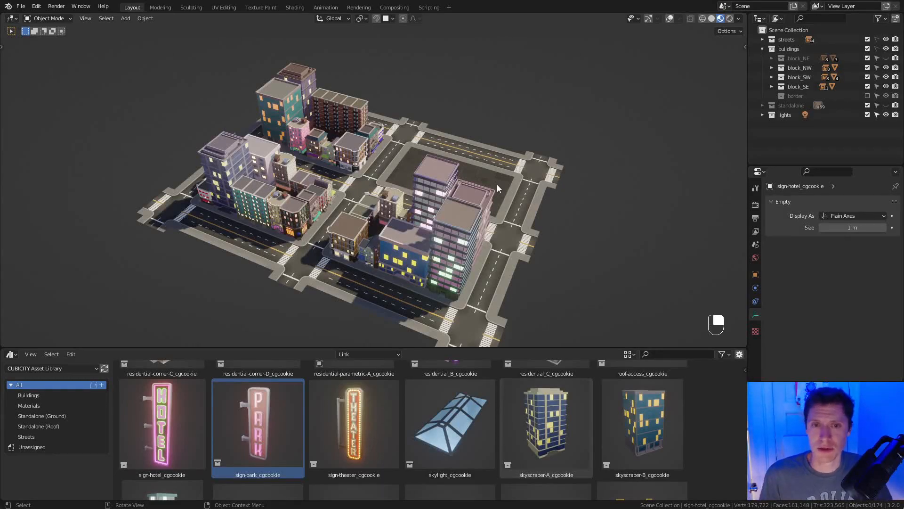
scroll(496, 183, "down", 2)
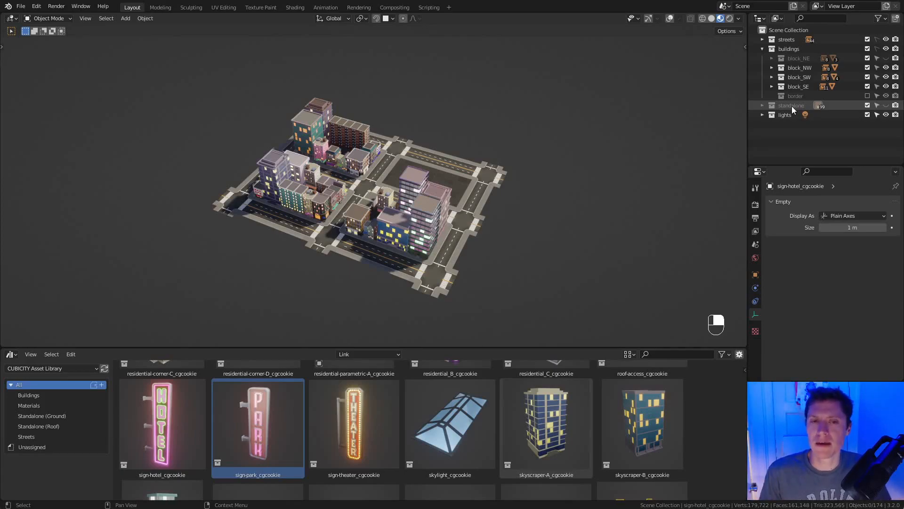
left_click(886, 58)
middle_click_drag(477, 226, 479, 160, "ctrl")
left_click(886, 106)
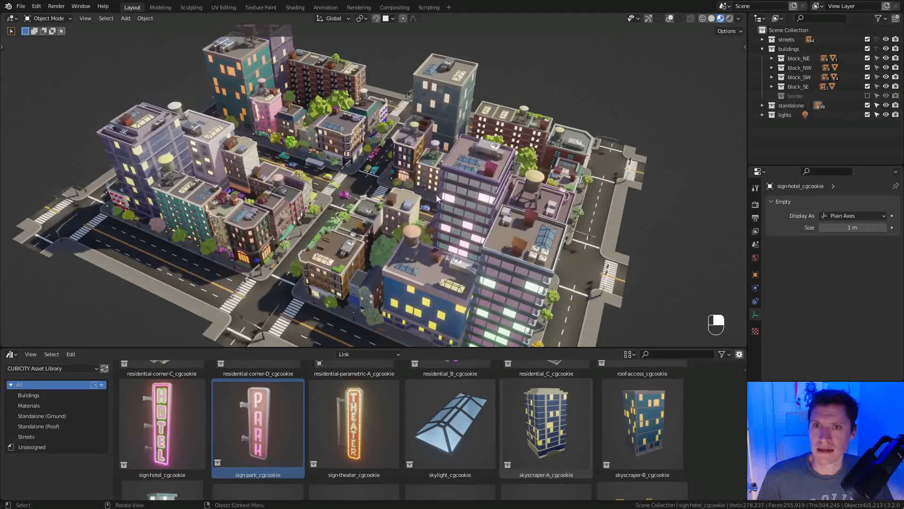
middle_click_drag(410, 176, 490, 161)
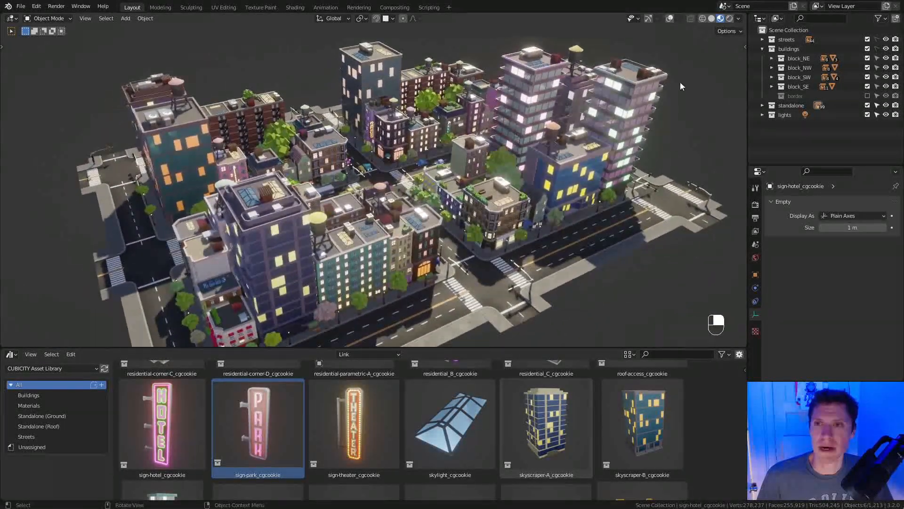
Create a new collection directly under the Scene Collection and name it render.
left_click(763, 48)
left_click(787, 30)
left_click(895, 18)
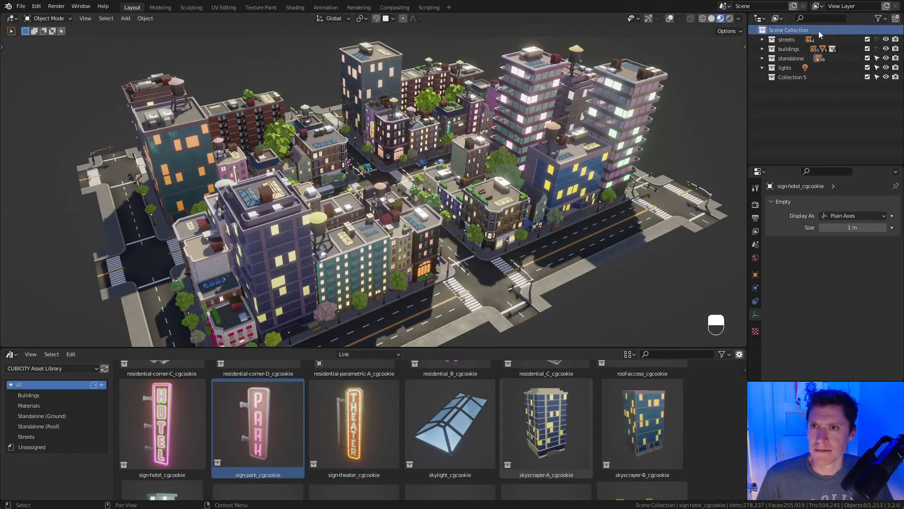
double_click(809, 76)
type("render")
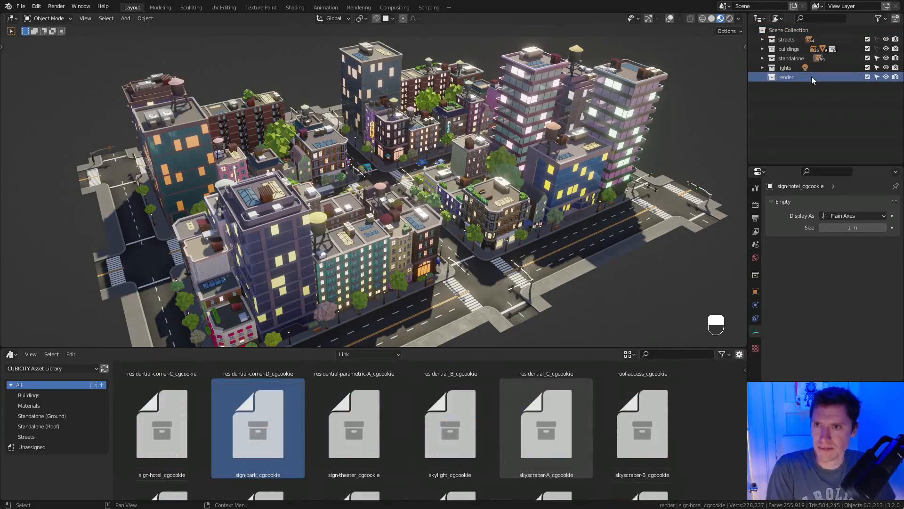
key("Return")
Add a camera to the render collection and look through it.
key("shift+a")
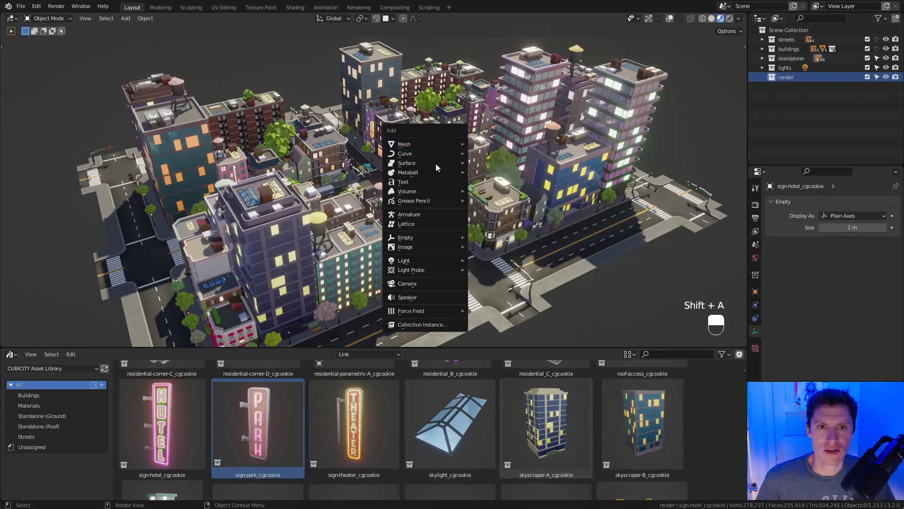
left_click(435, 282)
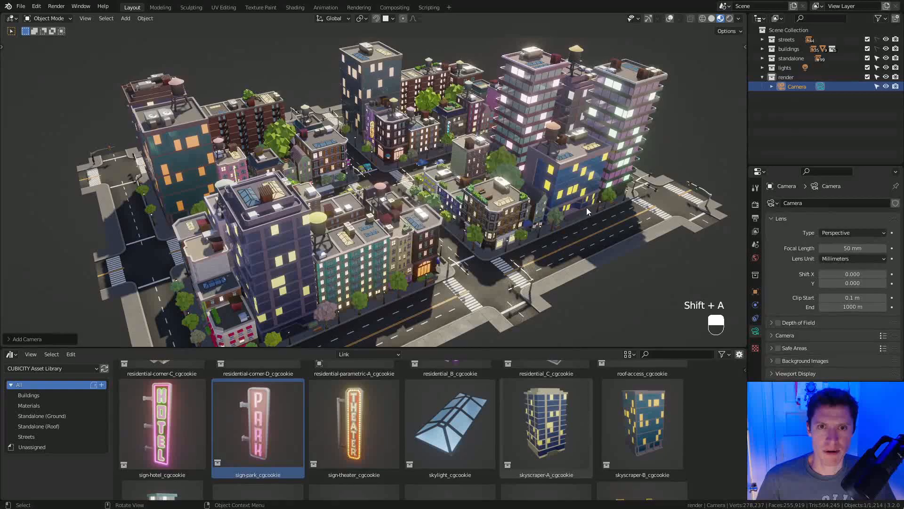
key("KP_0")
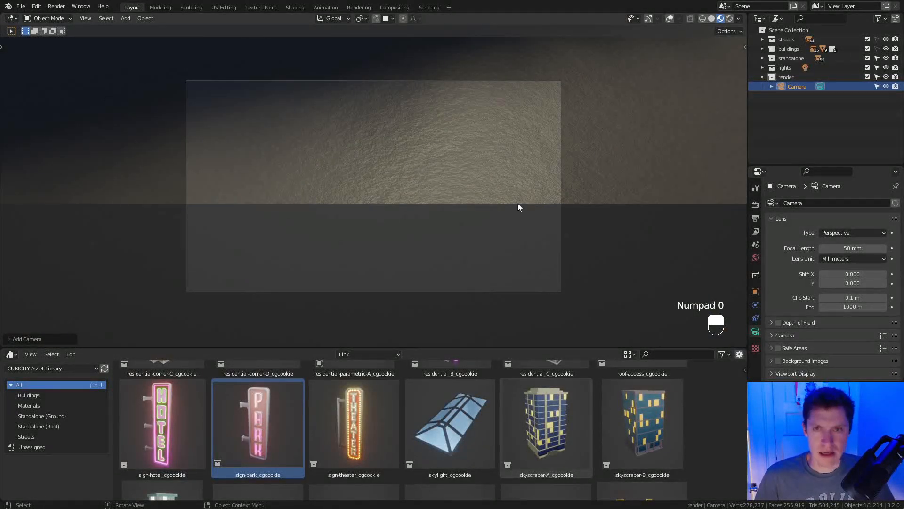
Lock the camera to the view and frame it on the rooftops and central intersection of the city.
key("n")
left_click(742, 88)
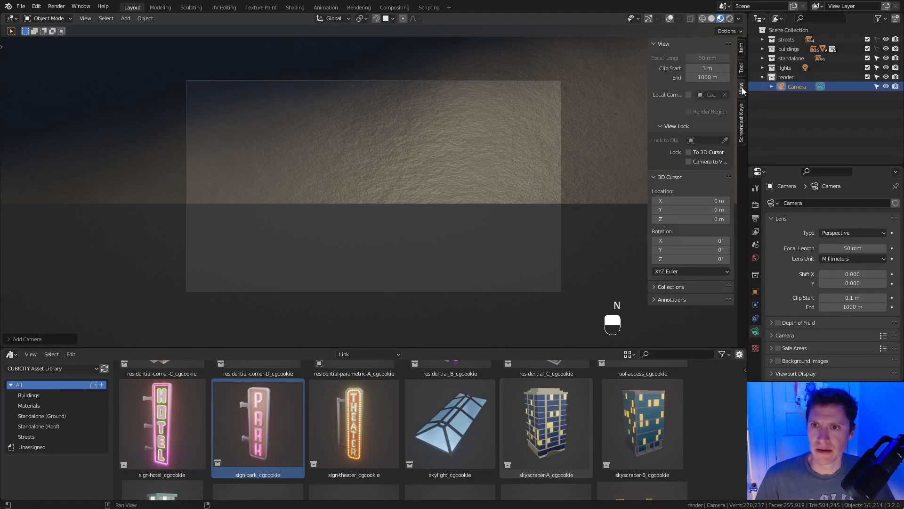
left_click(690, 162)
middle_click_drag(513, 185, 700, 101, "ctrl")
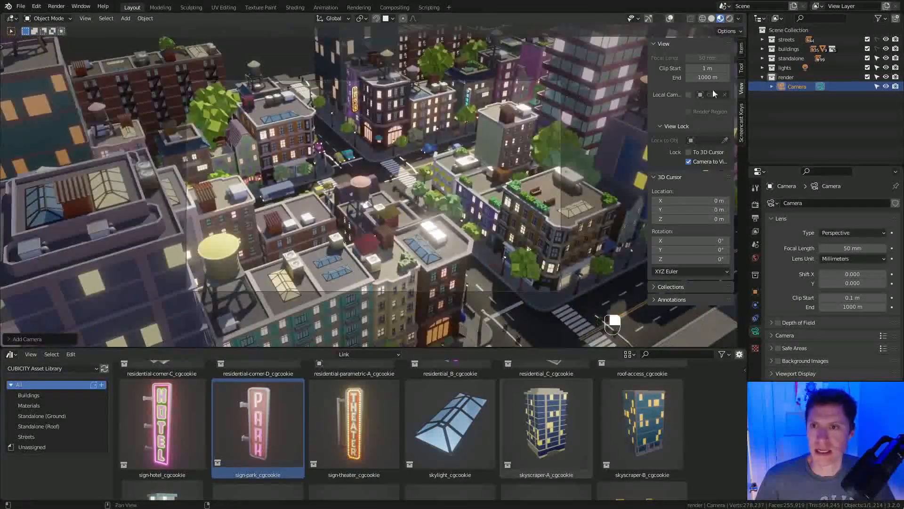
Set the camera's passepartout opacity to 1.000 in its viewport display settings.
scroll(801, 321, "down", 1)
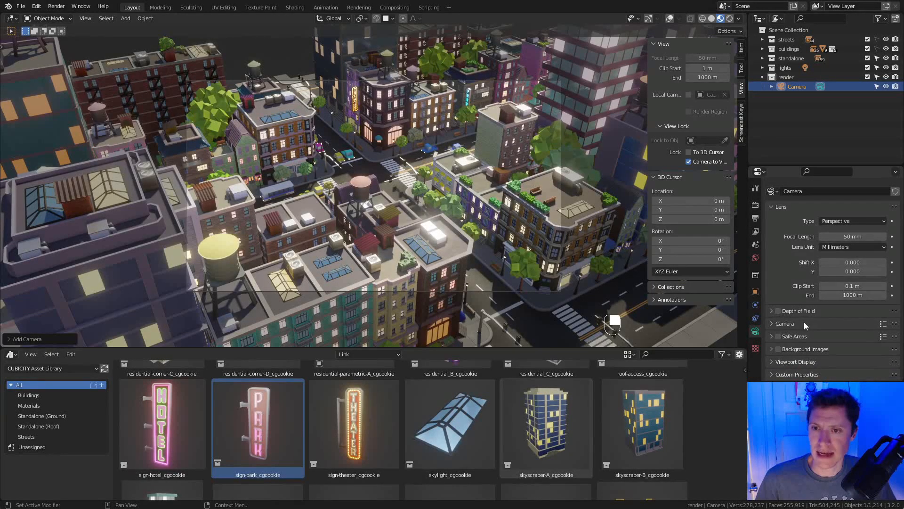
scroll(797, 338, "up", 1)
scroll(797, 338, "down", 1)
left_click(791, 361)
scroll(813, 330, "down", 5)
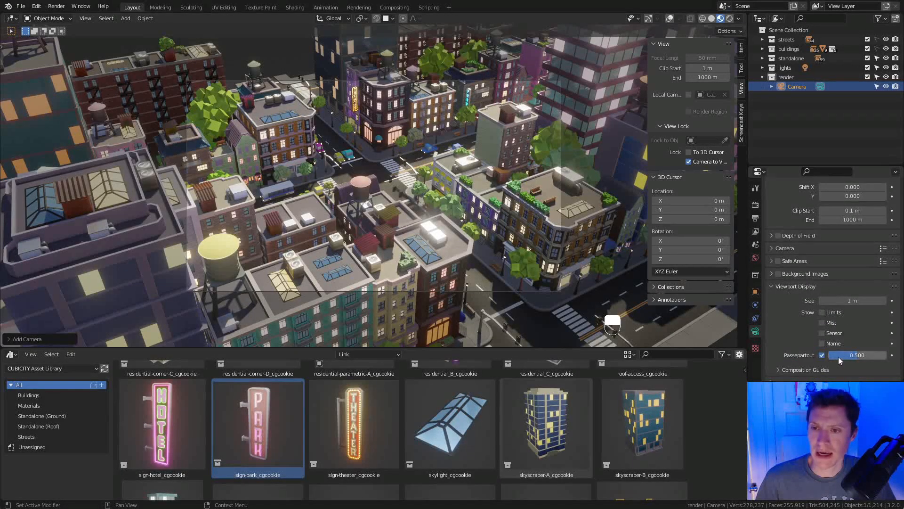
left_click_drag(852, 355, 888, 355)
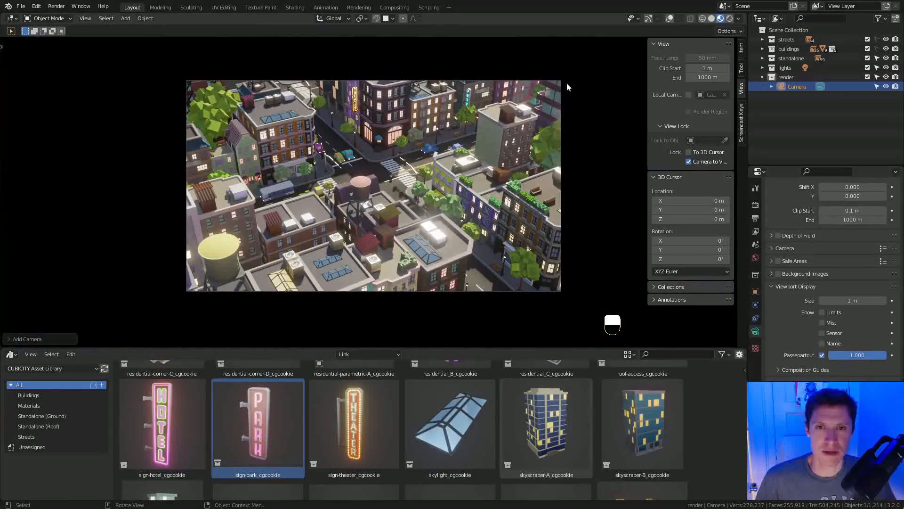
middle_click_drag(481, 186, 482, 171, "ctrl")
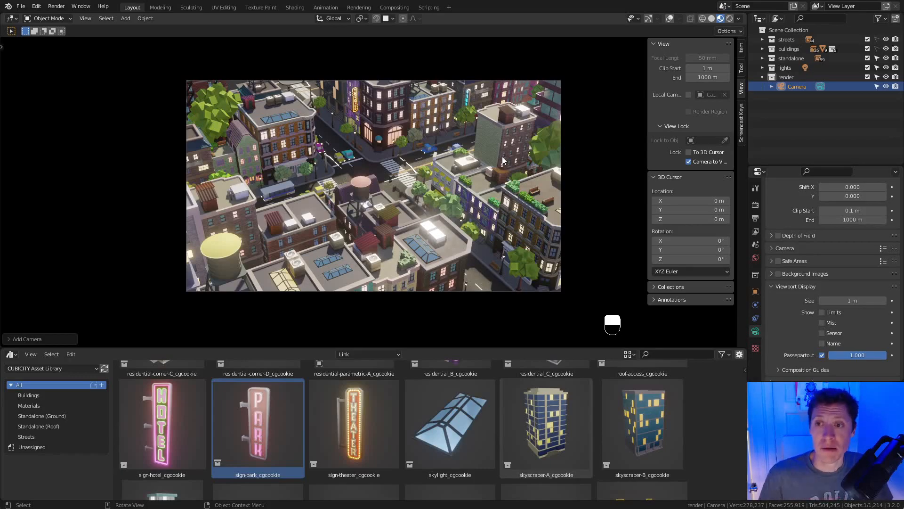
Change the camera's lens type to Orthographic and set its orthographic scale to 15.5.
scroll(818, 278, "up", 5)
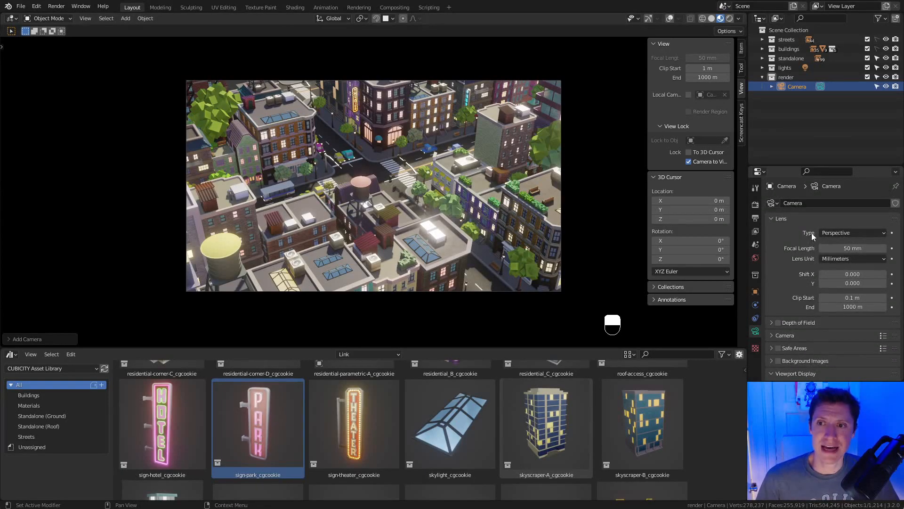
left_click(840, 232)
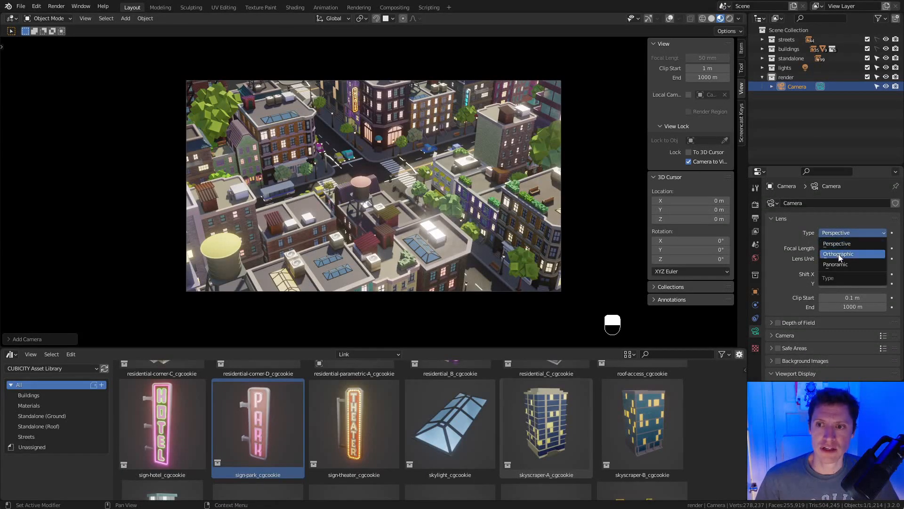
left_click(838, 254)
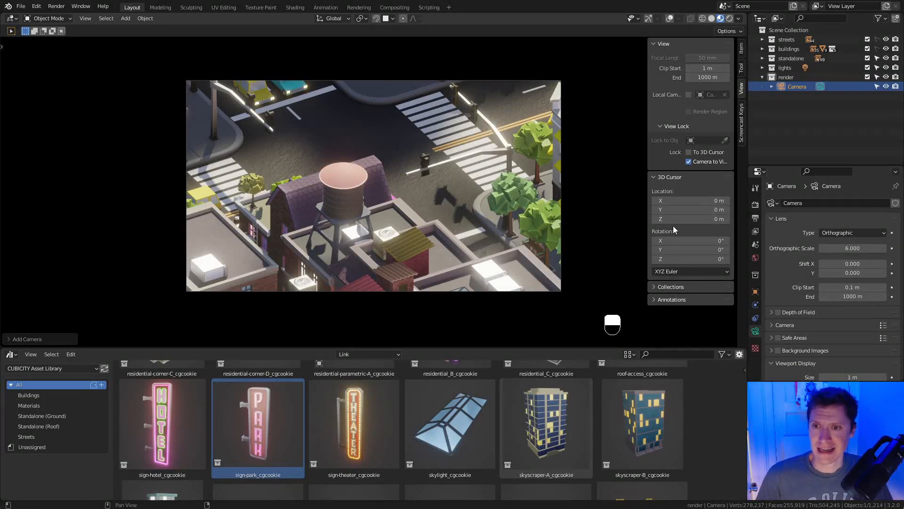
mouse_move(442, 190)
middle_mouse_down("ctrl")
mouse_move(442, 150)
mouse_move(442, 199)
middle_mouse_up("ctrl")
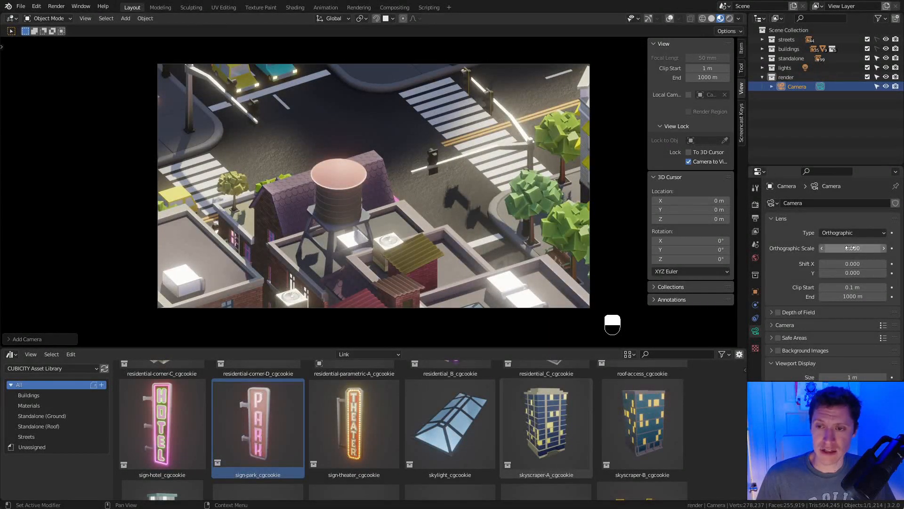
left_click_drag(848, 249, 903, 248)
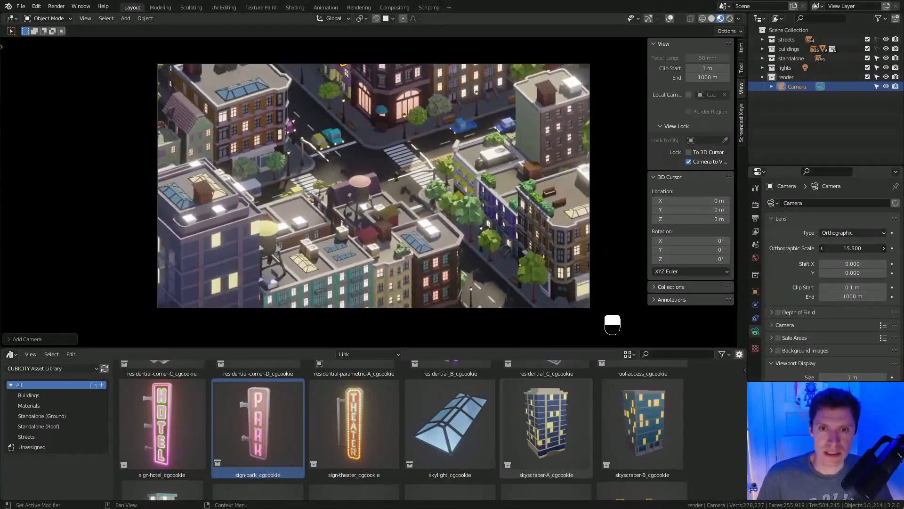
Reposition the camera to look down the street past the pink HOTEL sign and the water-tower rooftops.
middle_click_drag(504, 159, 467, 176)
scroll(451, 169, "up", 1)
scroll(462, 167, "up", 1)
scroll(473, 178, "up", 1)
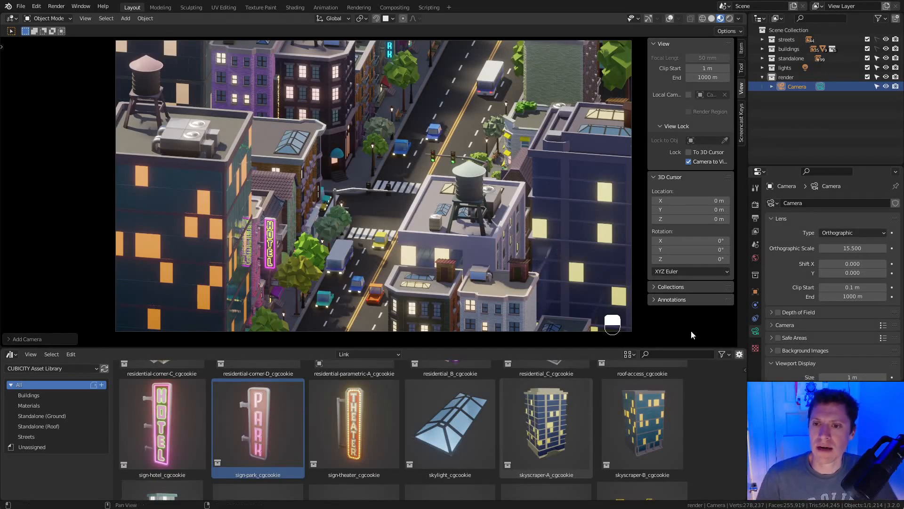
Enable depth of field on the camera and make vehicle_car_cgcookie its focus object.
left_click(779, 312)
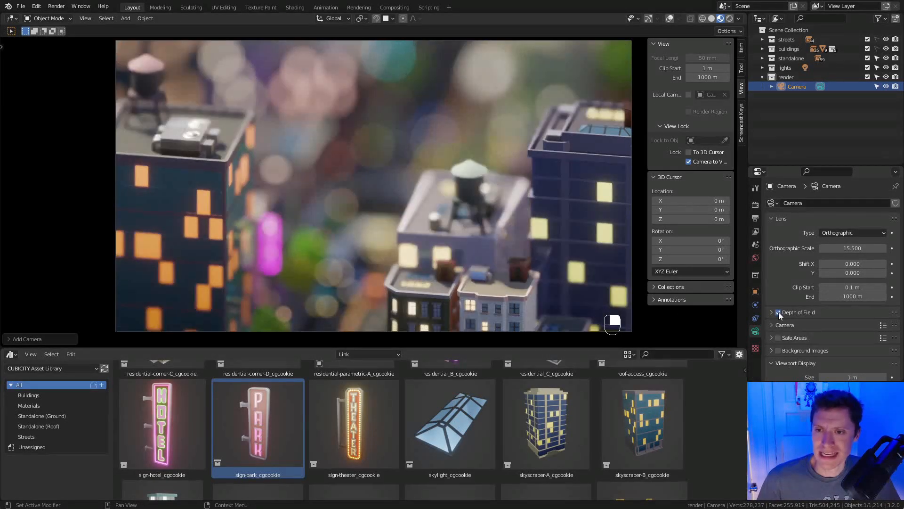
left_click(771, 312)
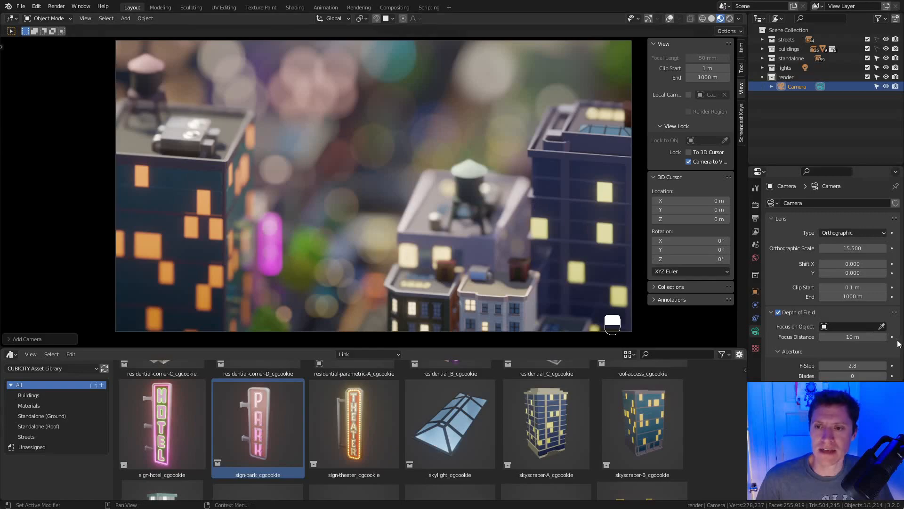
left_click(837, 326)
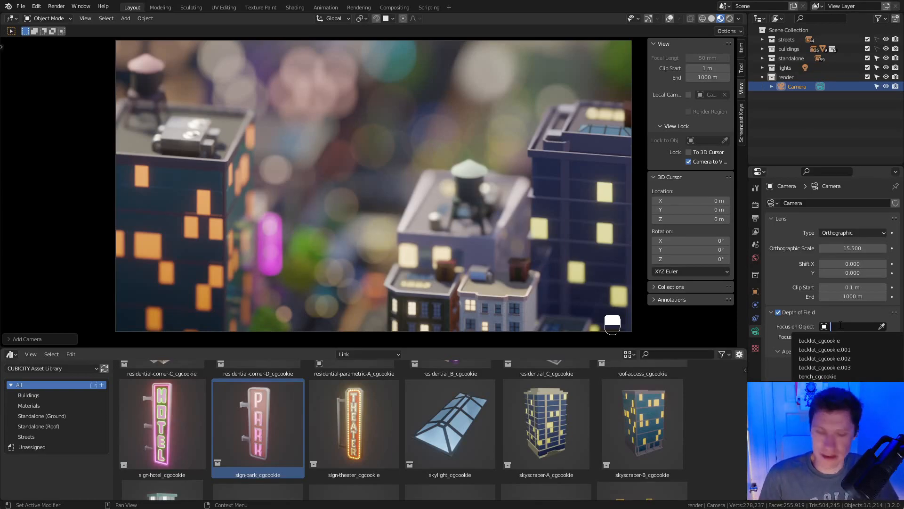
type("car")
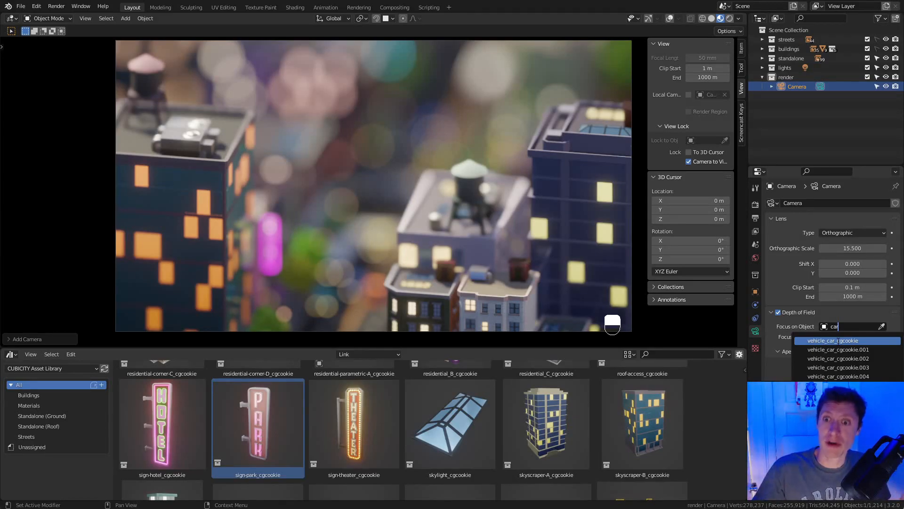
left_click(837, 341)
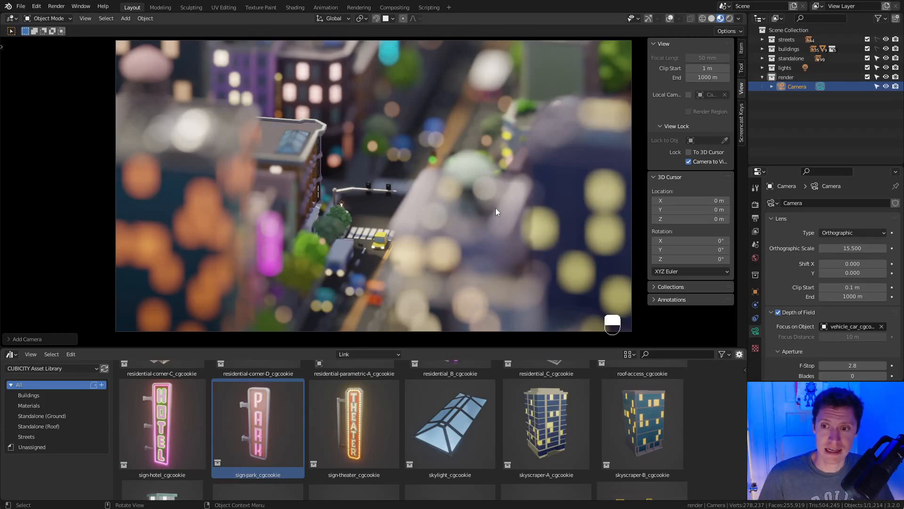
Add a Plain Axes empty to the render collection and name it cam_focus.
left_click(786, 76)
key("shift+a")
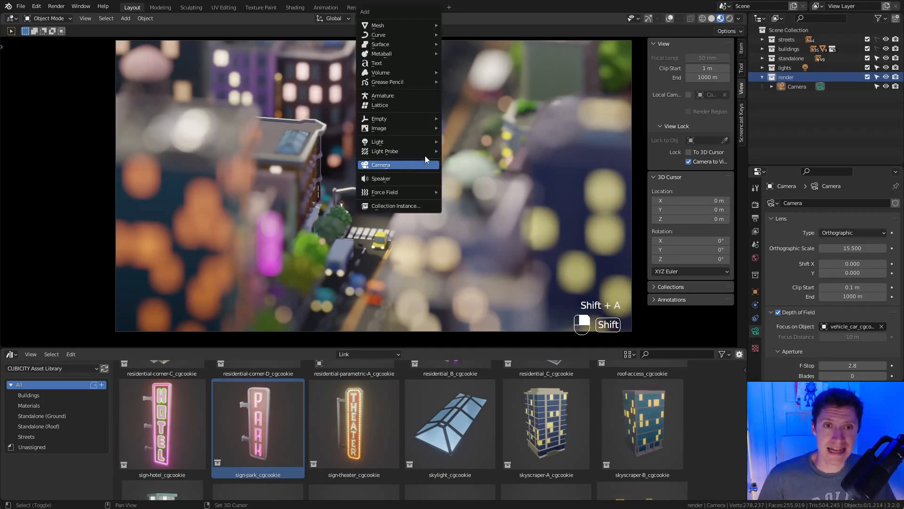
mouse_move(401, 118)
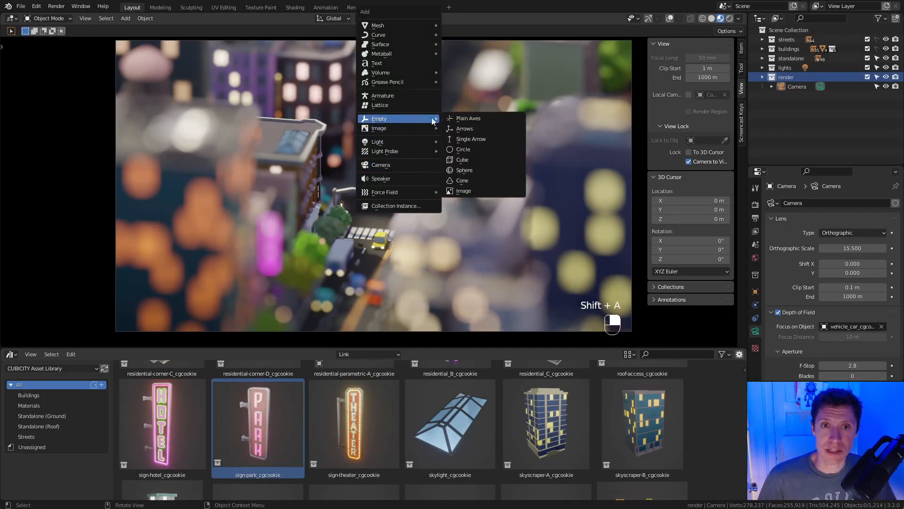
left_click(468, 117)
double_click(795, 95)
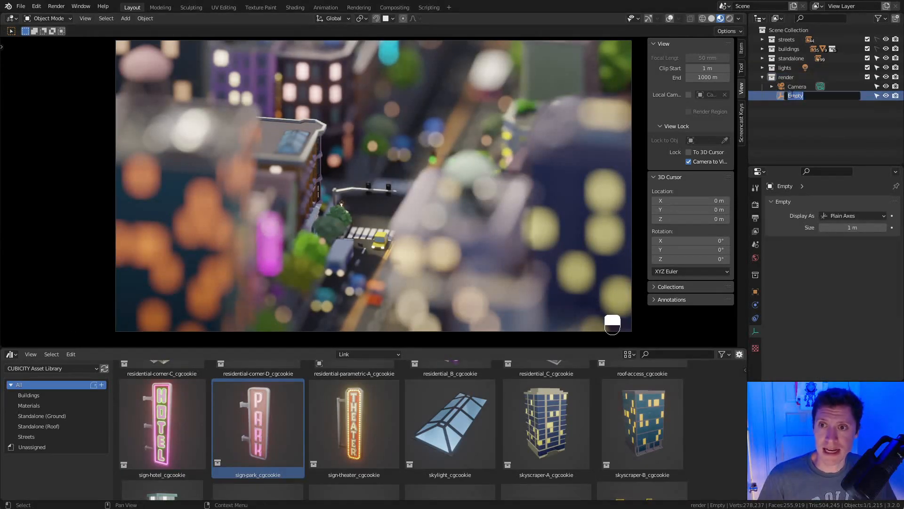
type("cam_focus")
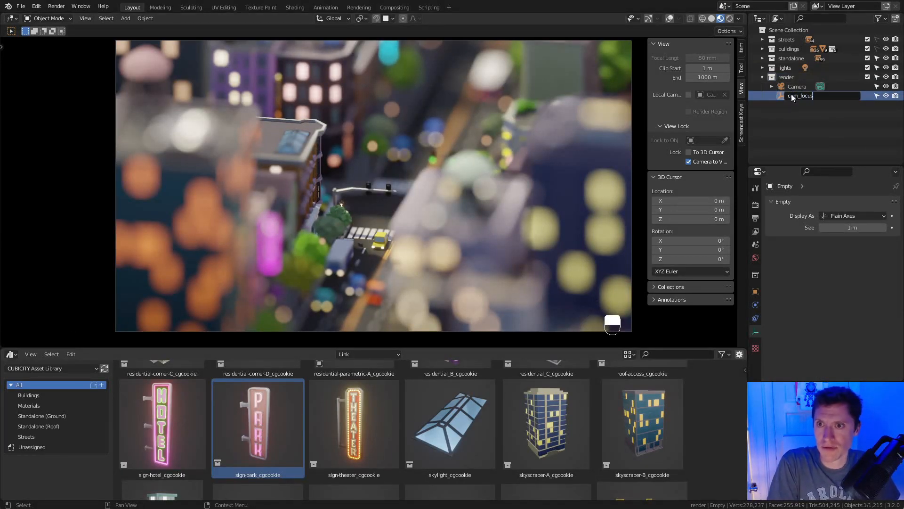
key("Return")
Set the camera's depth of field to focus on the cam_focus empty.
left_click(797, 95)
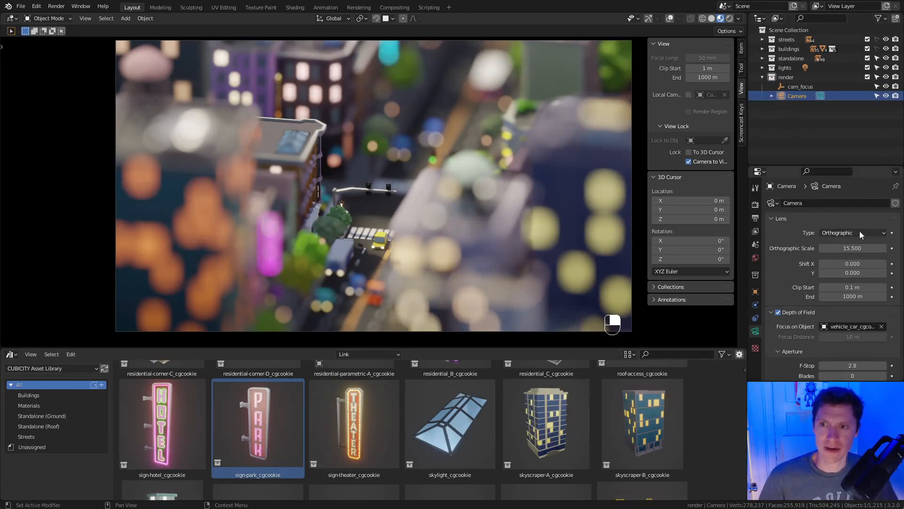
left_click(849, 326)
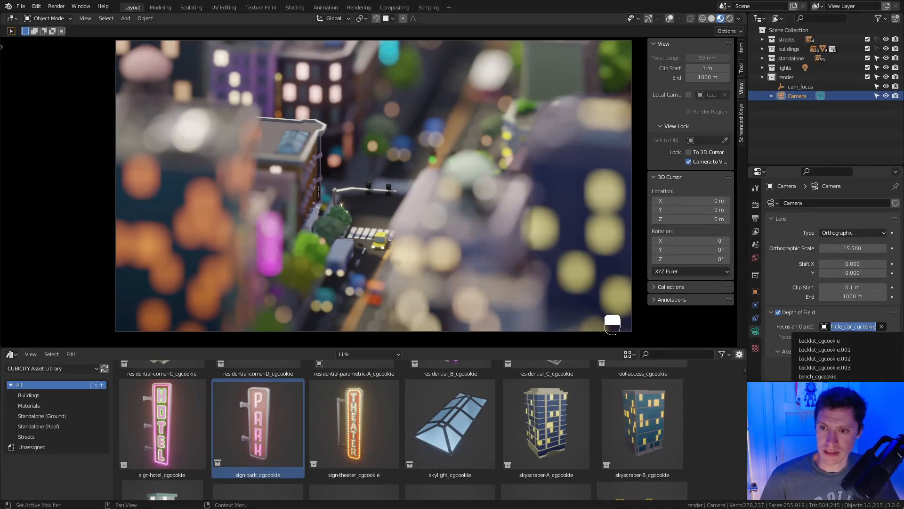
type("focu")
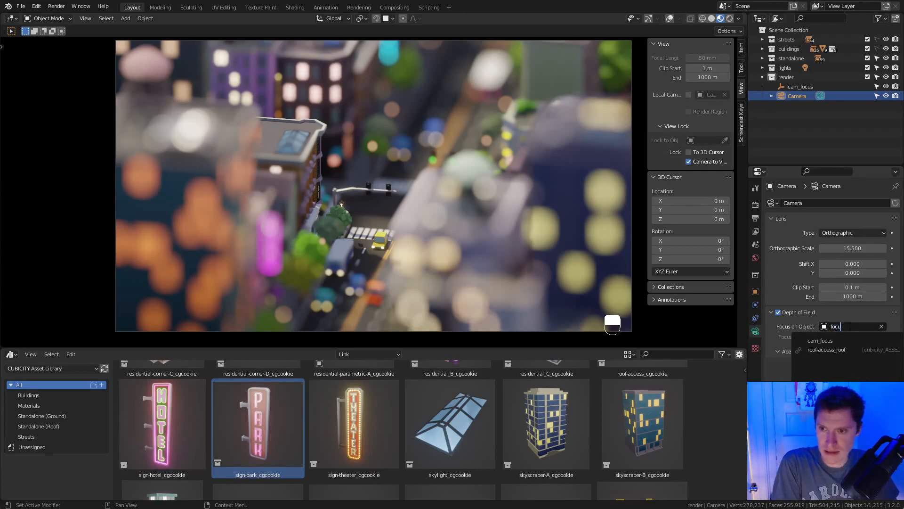
left_click(833, 340)
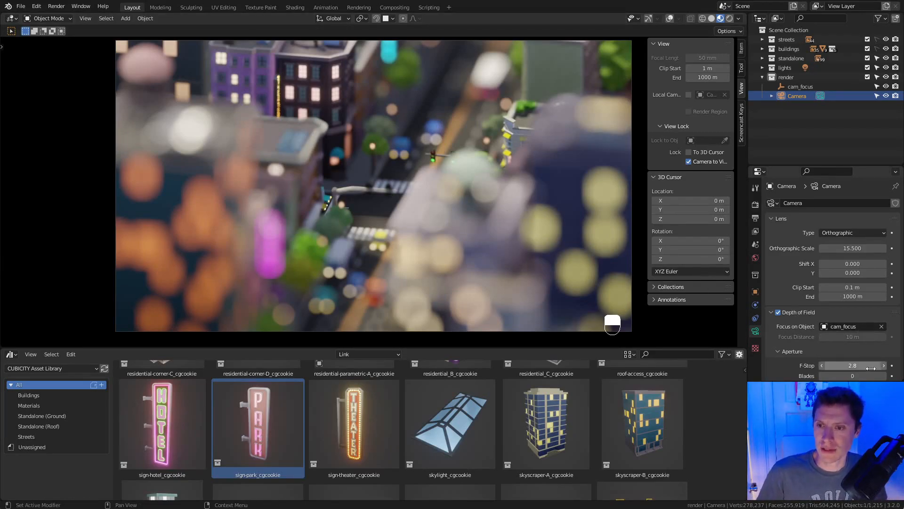
Try aperture F-Stop values of 15 and 10 for the camera's depth of field.
scroll(871, 369, "down", 1)
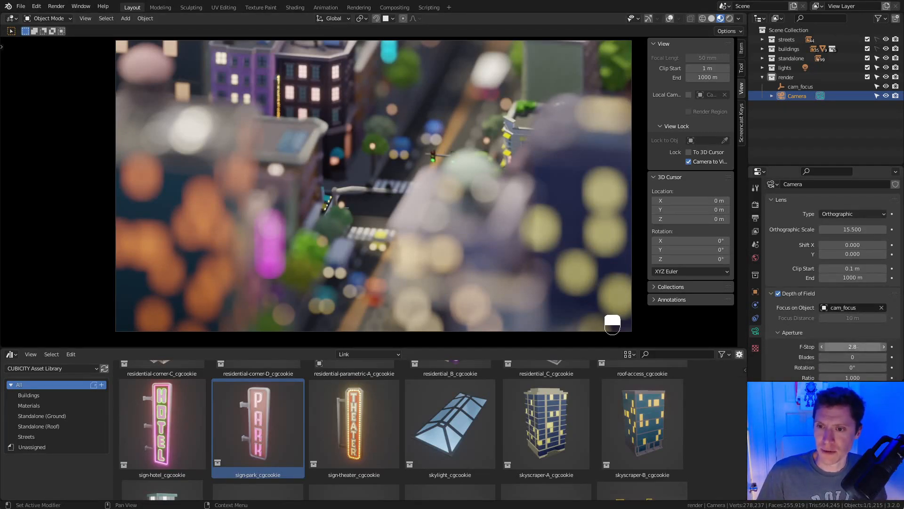
left_click(863, 347)
type("1")
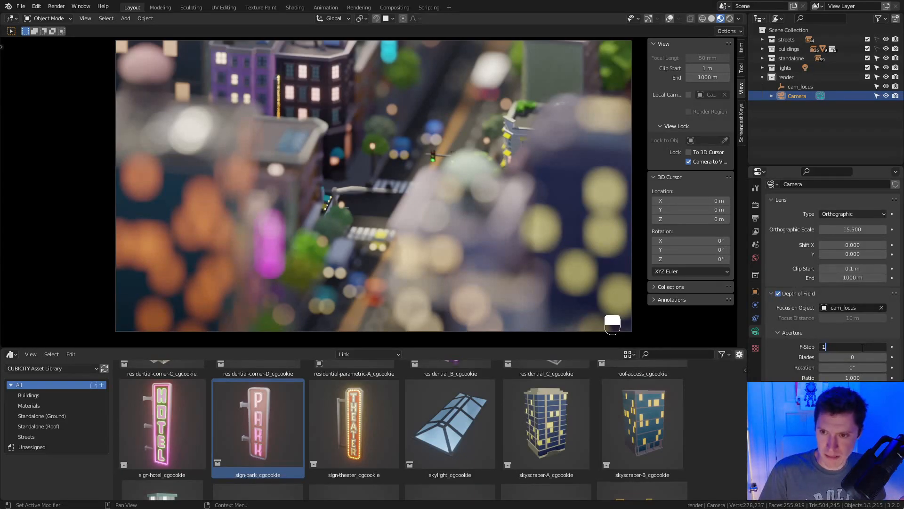
type("5")
key("Return")
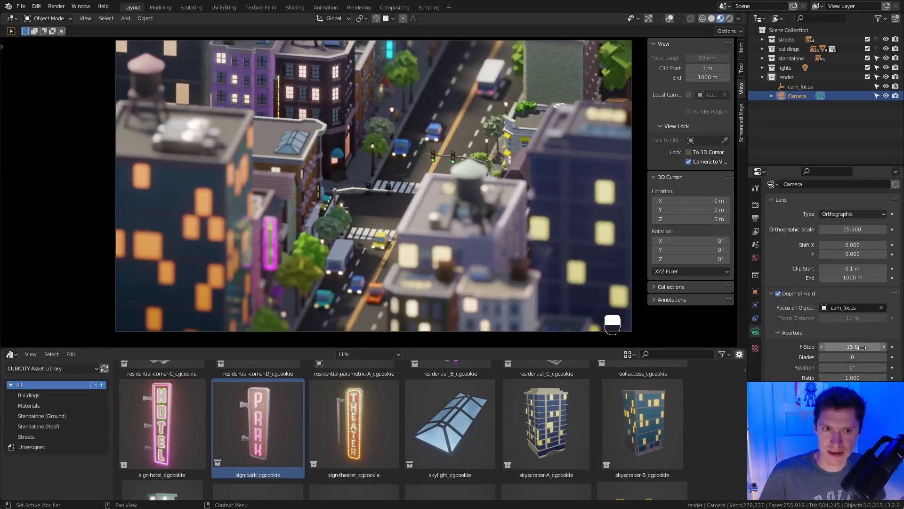
left_click(862, 347)
type("10")
key("Return")
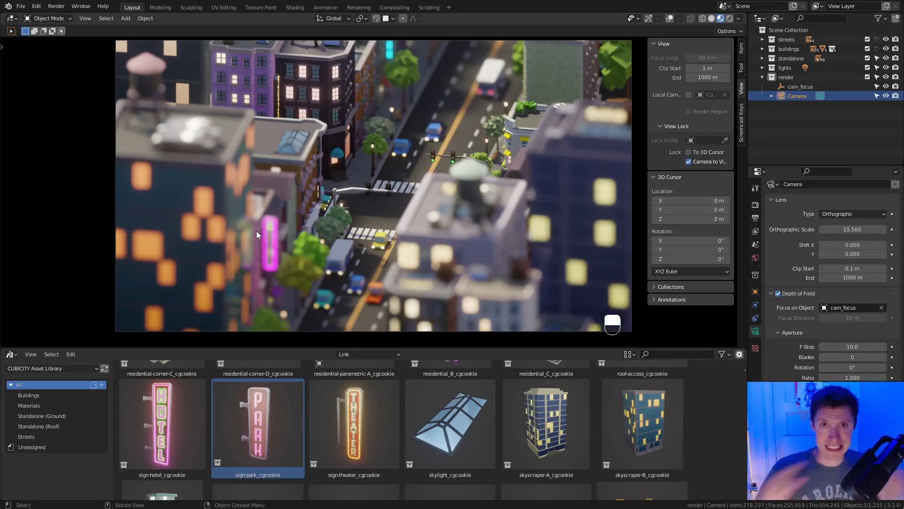
Set the camera's aperture F-Stop to 20.
left_click(855, 347)
type("20")
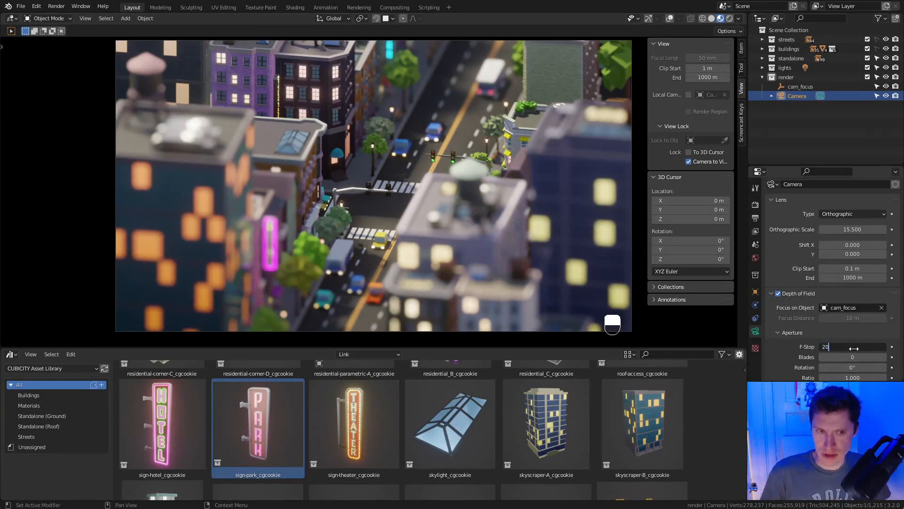
key("Return")
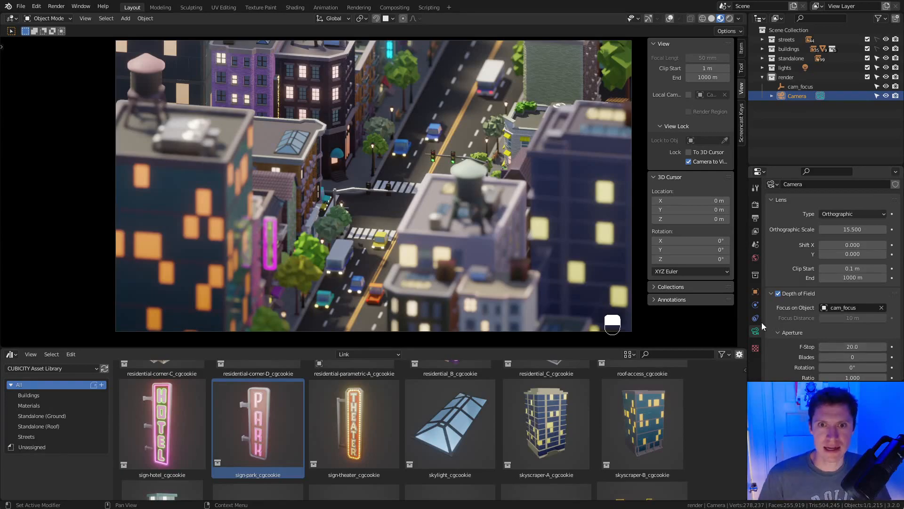
Reframe the camera on the crosswalk intersection with the tall building in the foreground, and unlock the camera from the view.
middle_click_drag(576, 147, 460, 160)
scroll(470, 157, "up", 2)
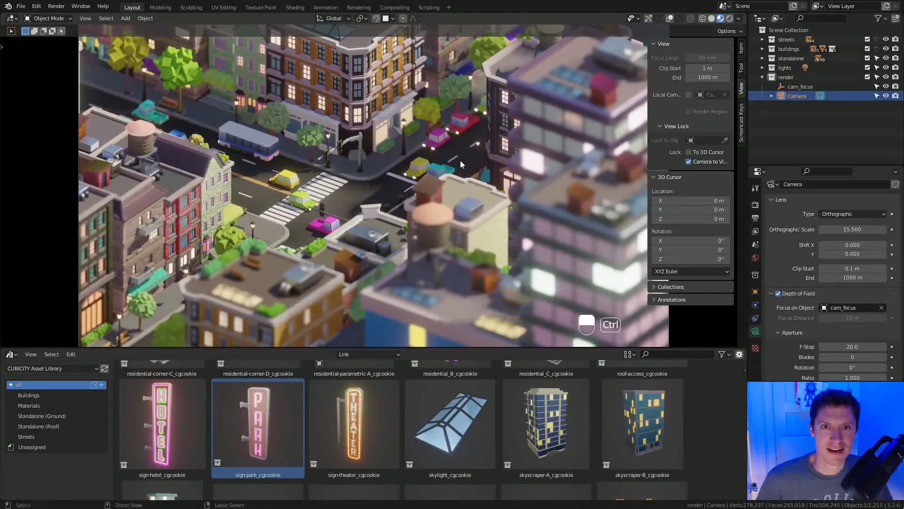
scroll(462, 153, "down", 2)
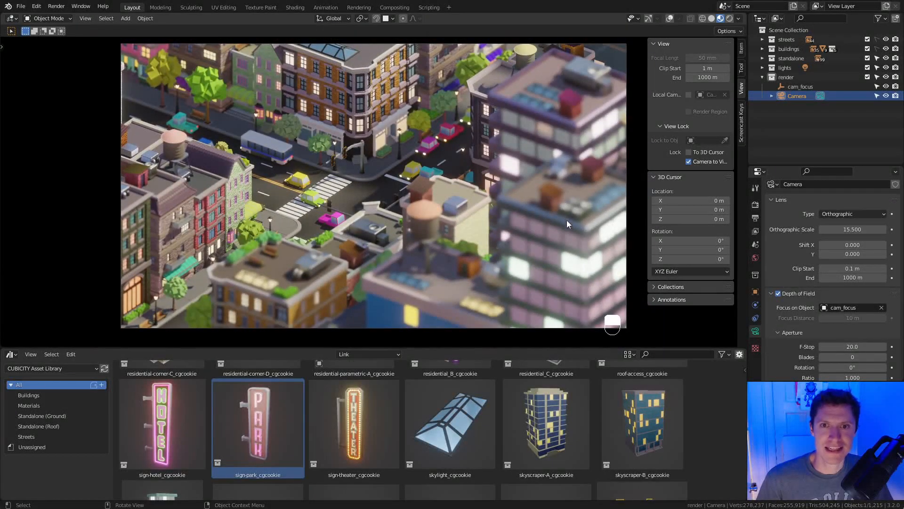
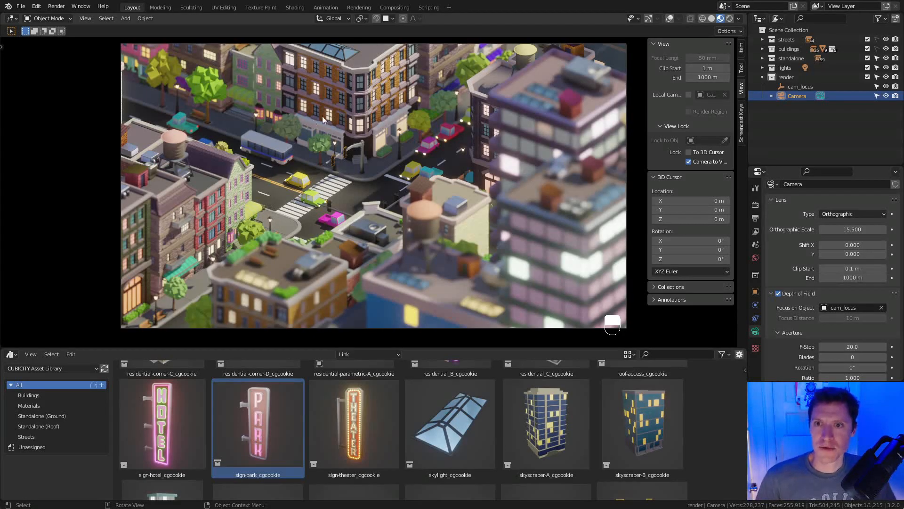
left_click(689, 161)
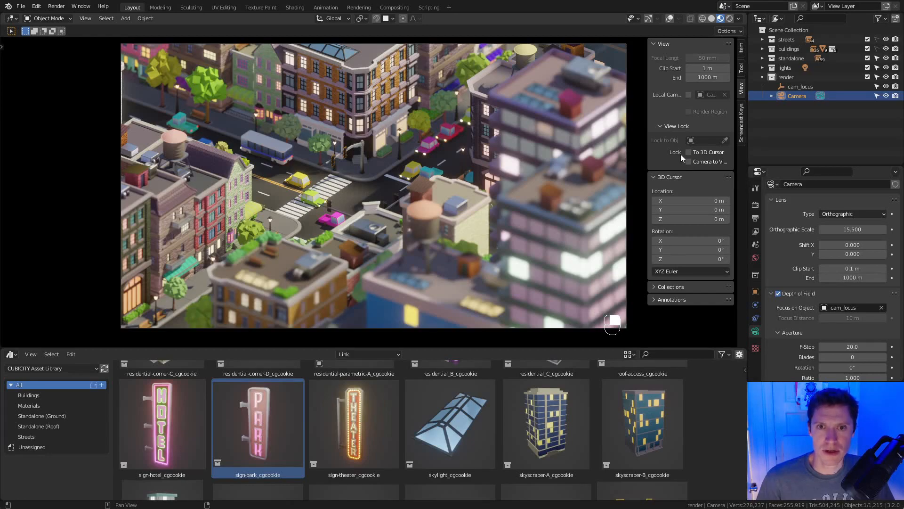
Check the render and output settings, render a still image from the camera, and close the result.
left_click(756, 205)
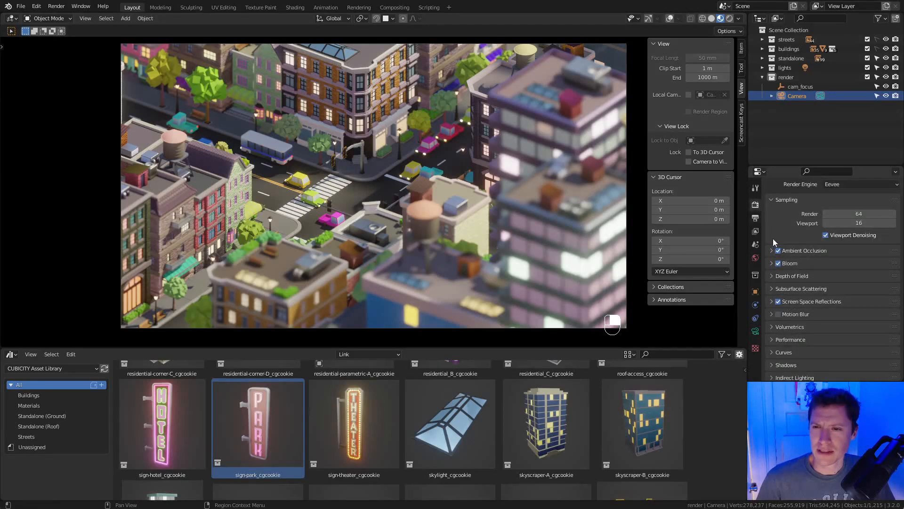
left_click(756, 218)
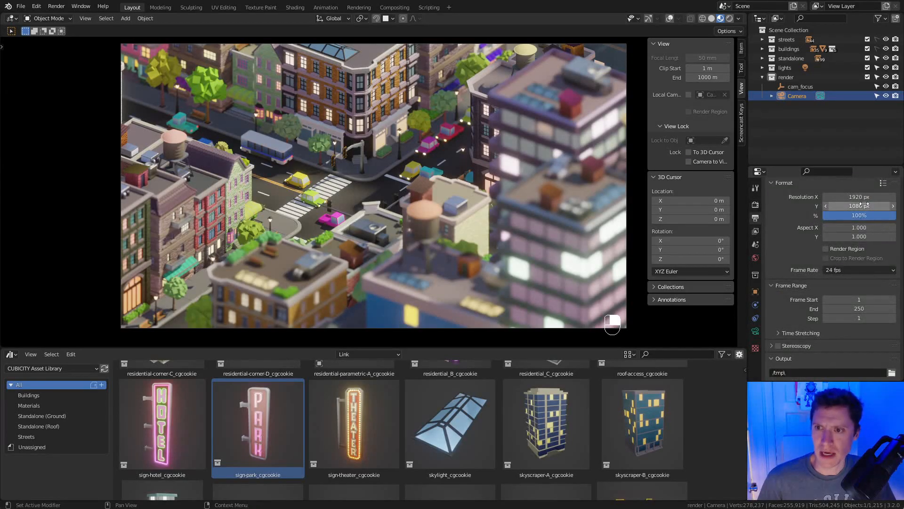
left_click(56, 6)
left_click(66, 17)
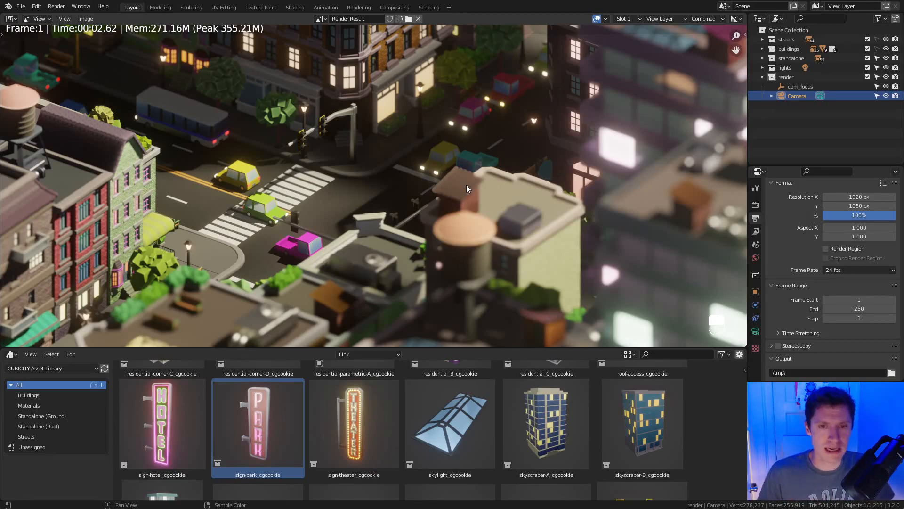
key("Escape")
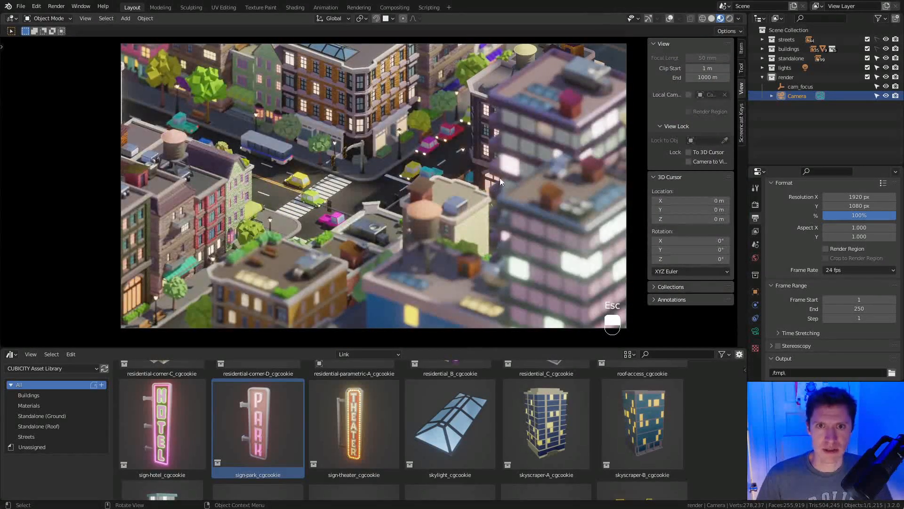
Compare the camera view in Rendered shading with Material Preview shading and check the viewport shading options.
left_click(729, 18)
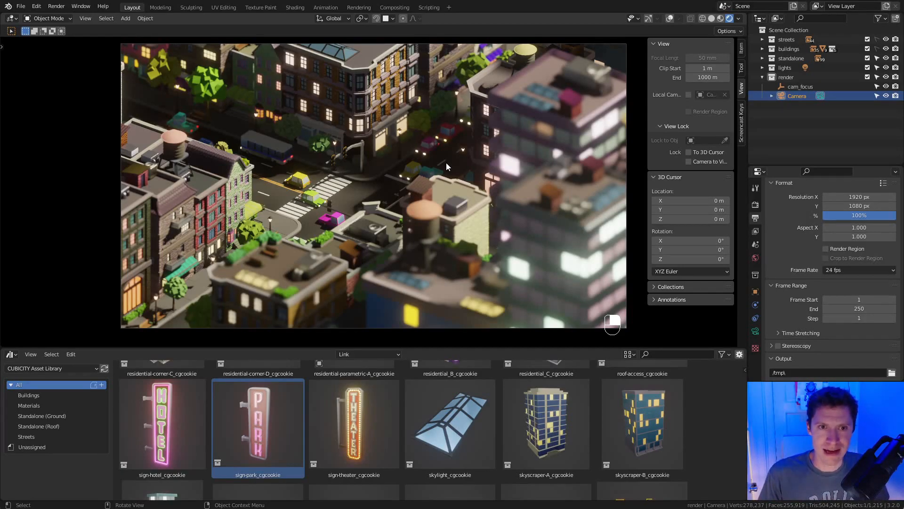
left_click(720, 18)
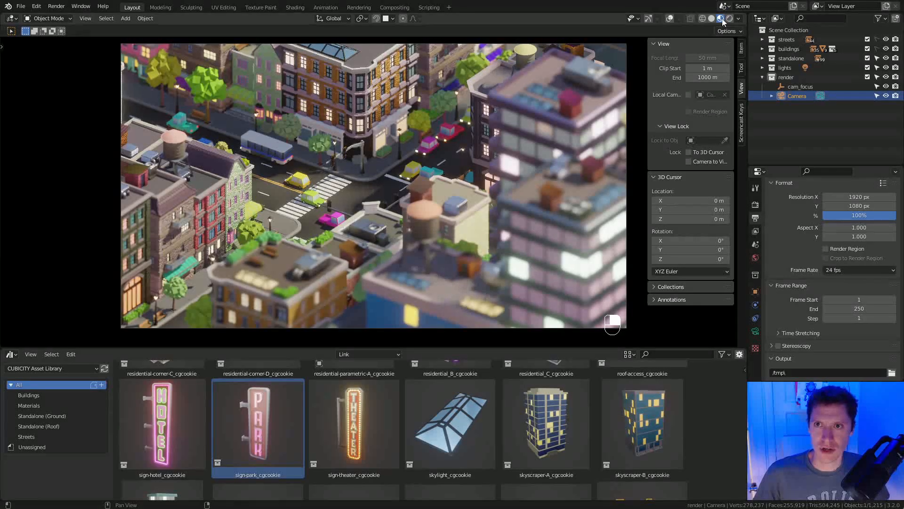
left_click(740, 18)
left_click(734, 107)
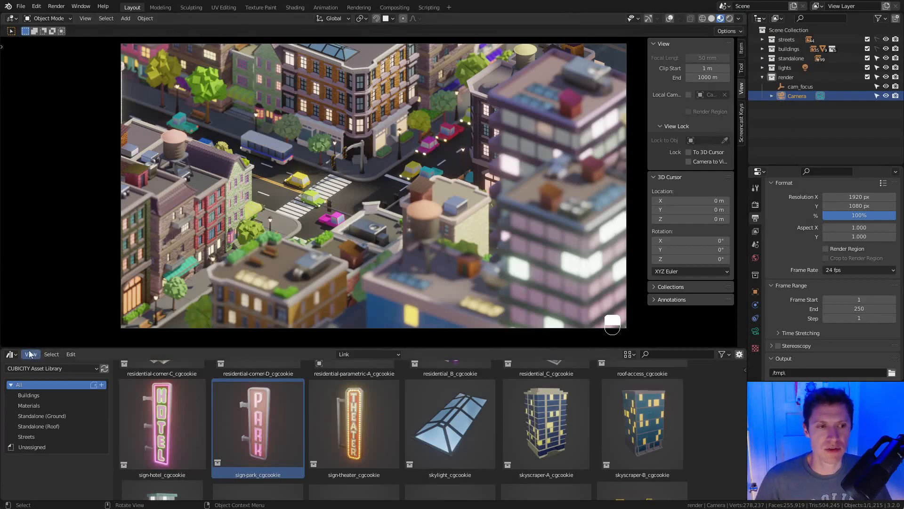
Change the Asset Browser area to a Shader Editor showing the World nodes, and enlarge that area.
left_click(10, 354)
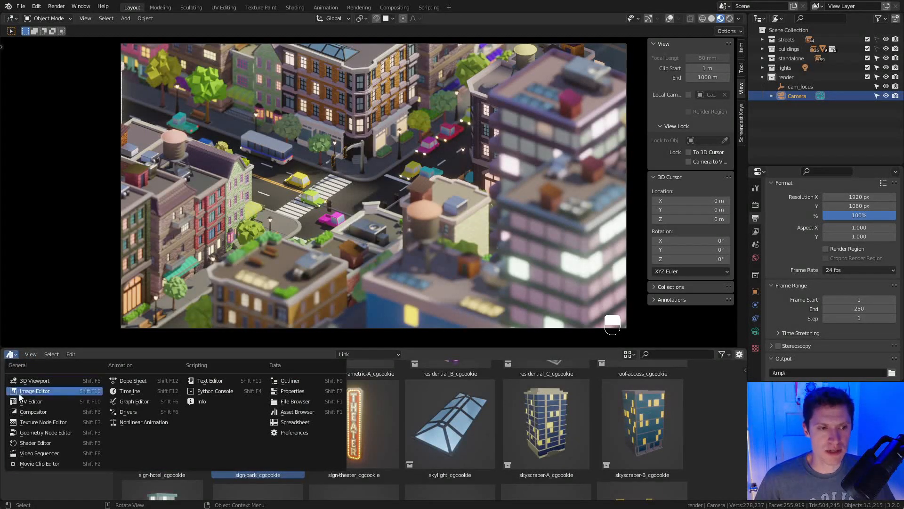
left_click(33, 443)
left_click(43, 354)
left_click(43, 374)
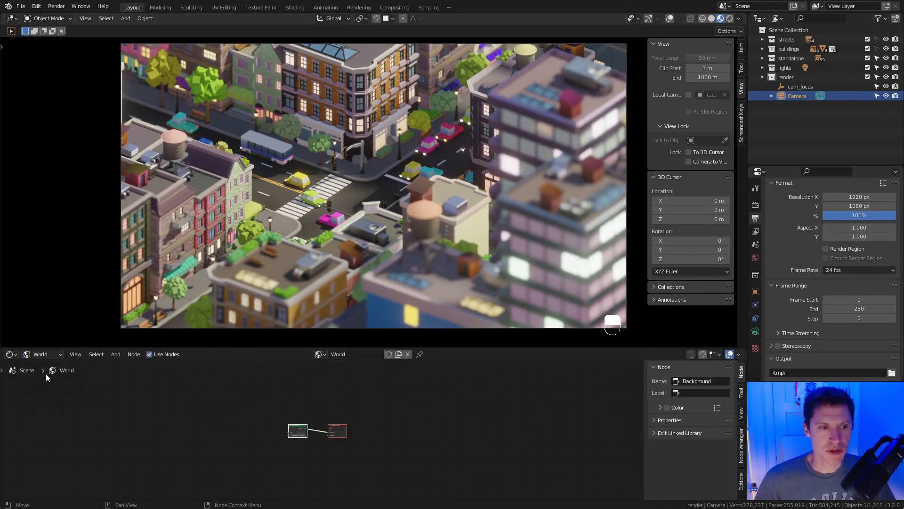
scroll(325, 401, "down", 3)
middle_click_drag(270, 412, 349, 398)
left_click_drag(364, 348, 368, 293)
scroll(375, 393, "up", 4)
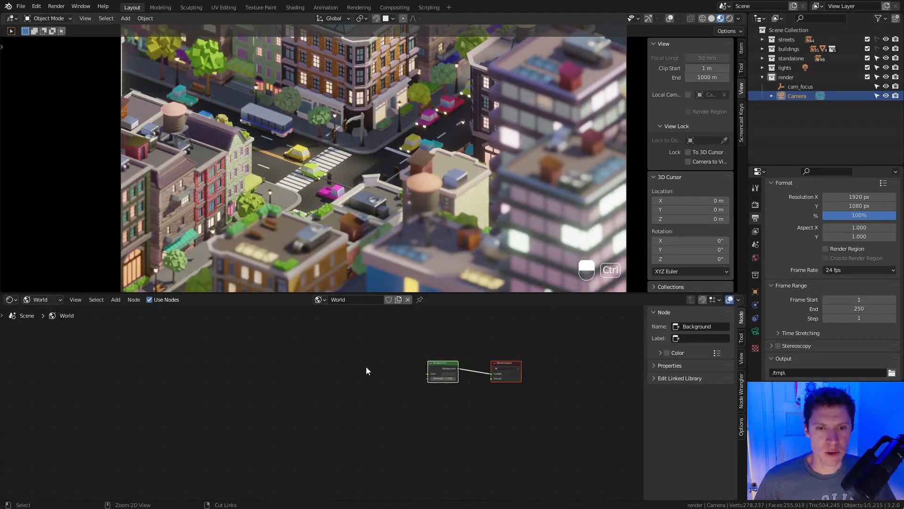
Add a Gradient Texture node to the World shader with connected Mapping and Texture Coordinate nodes.
key("shift+a")
mouse_move(338, 407)
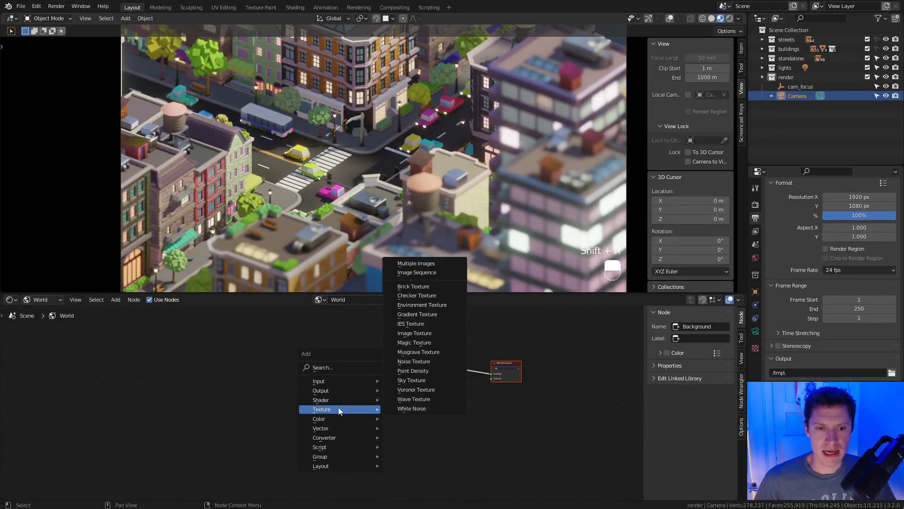
left_click(418, 315)
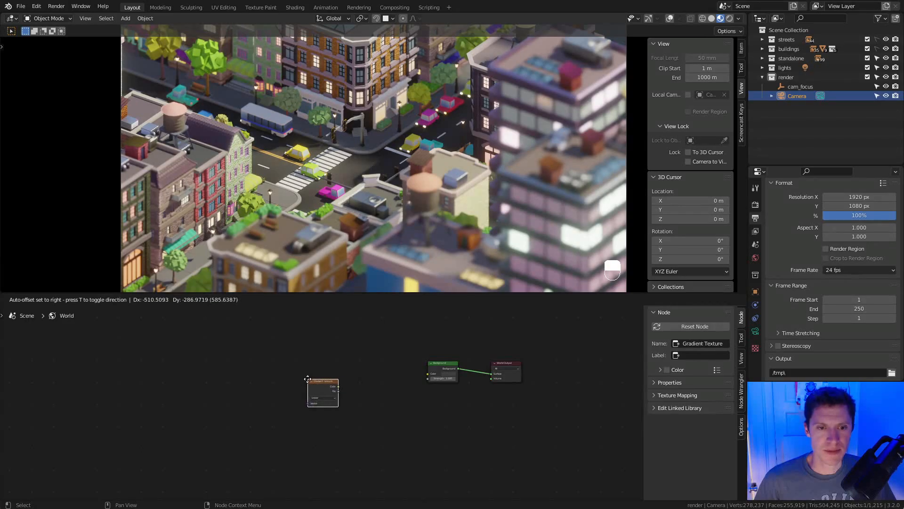
left_click(317, 384)
key("ctrl+t")
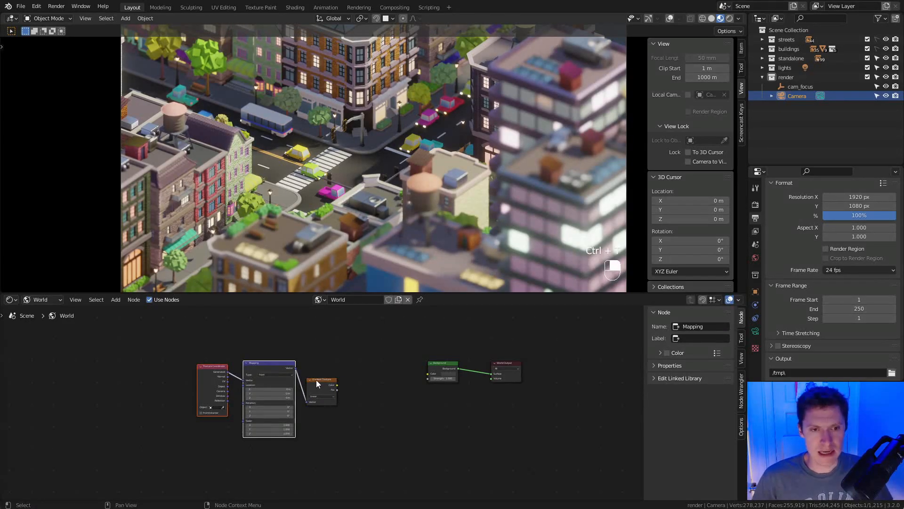
scroll(328, 372, "up", 2)
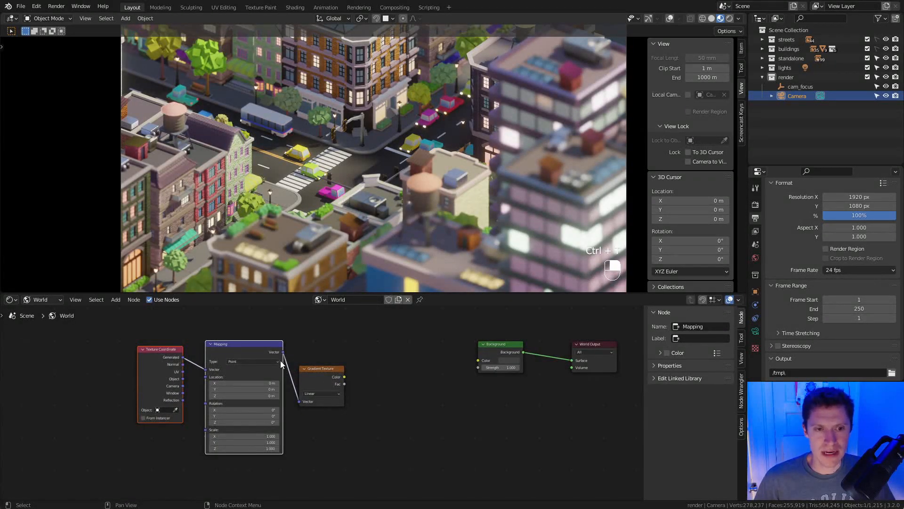
scroll(306, 358, "up", 2)
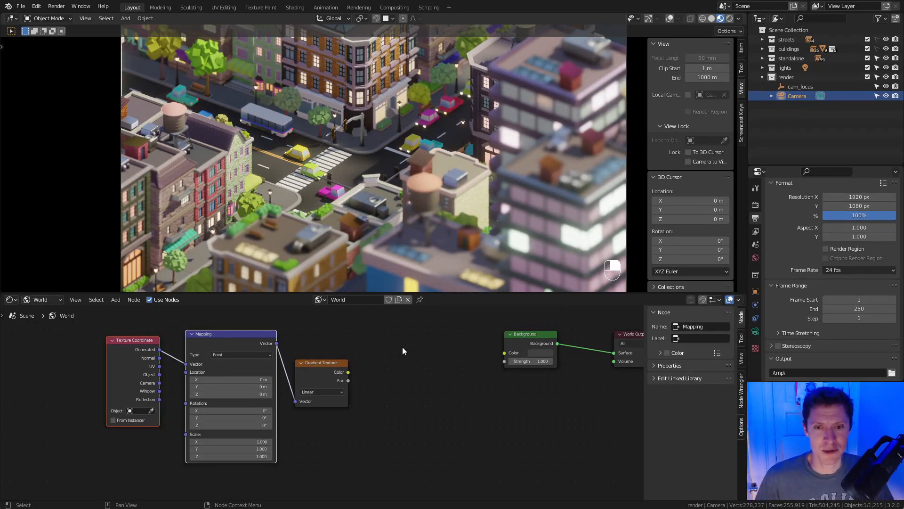
Preview the Gradient Texture as the world background in Rendered shading, with the whole city in view outside the camera.
left_click(332, 372)
middle_click_drag(428, 144, 445, 184)
scroll(447, 141, "down", 5)
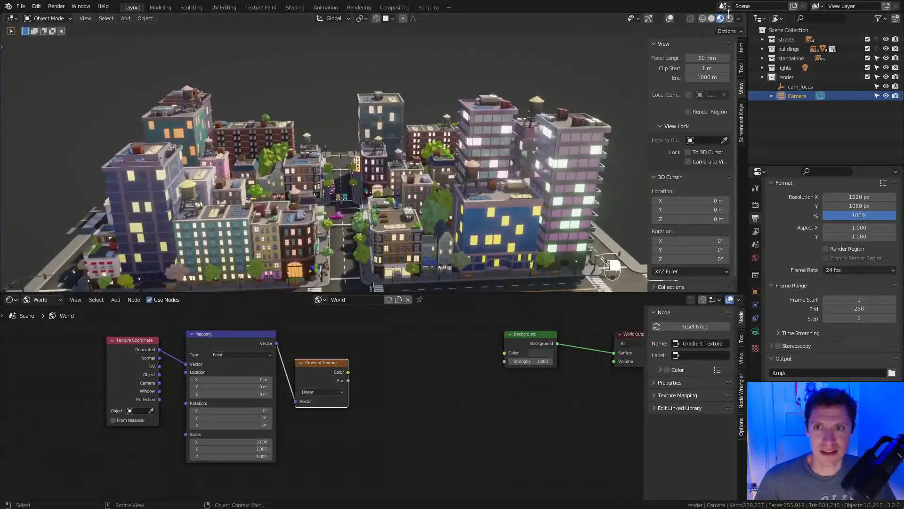
left_click(729, 18)
left_click(329, 369, "ctrl+shift")
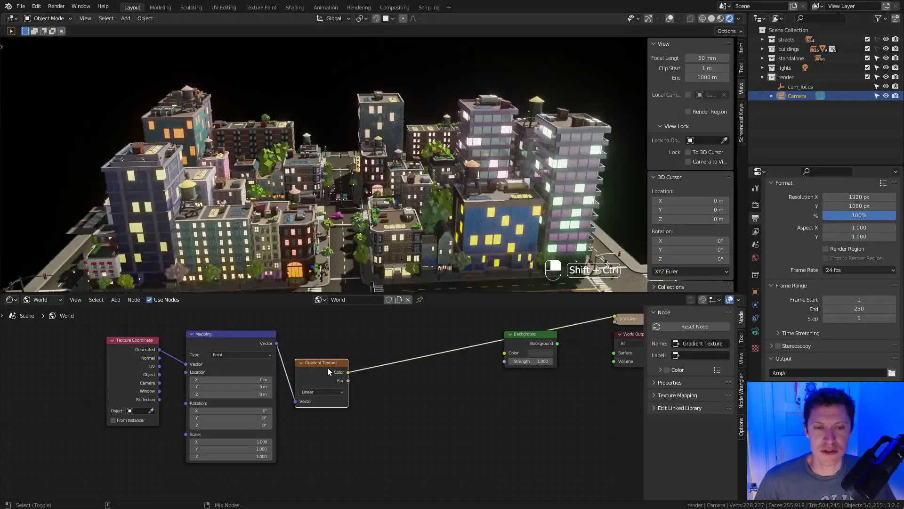
Set the Mapping node's Y rotation to 90° so the gradient runs vertically behind the city.
scroll(231, 420, "up", 1)
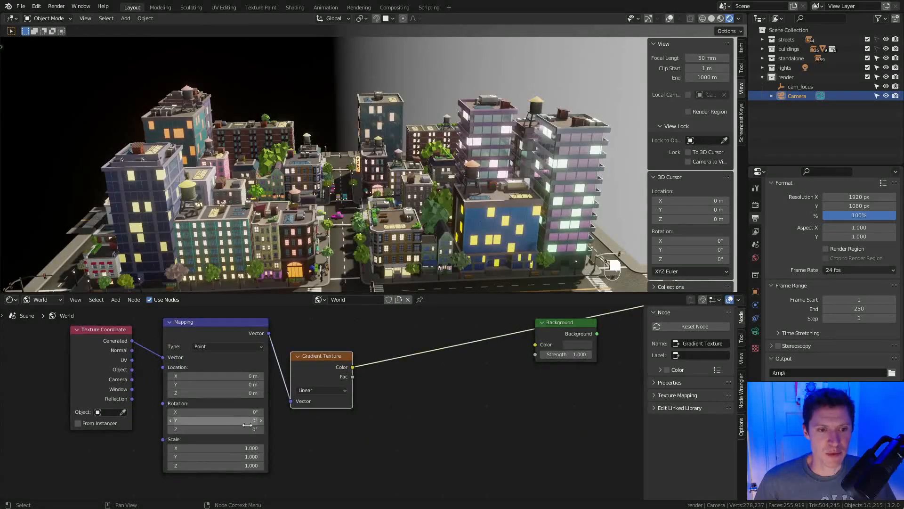
left_click(221, 421)
type("90")
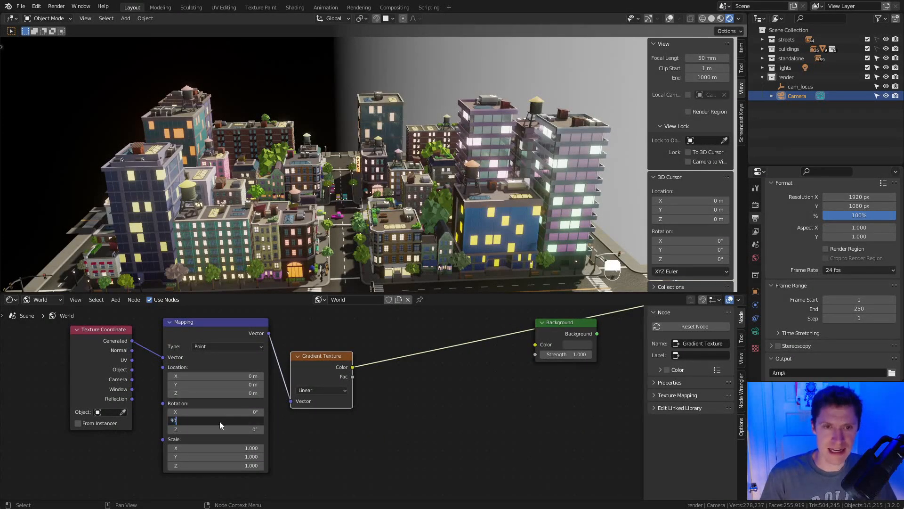
key("Return")
middle_click_drag(406, 181, 425, 180, "ctrl")
Insert a ColorRamp after the Gradient Texture, move its white stop to 0.091, and set the interpolation to Ease.
key("shift+a")
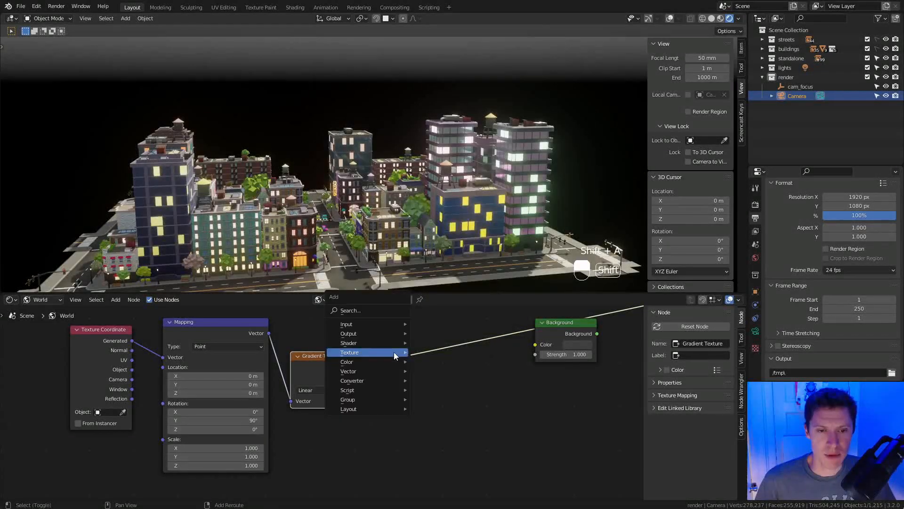
mouse_move(372, 380)
left_click(452, 273)
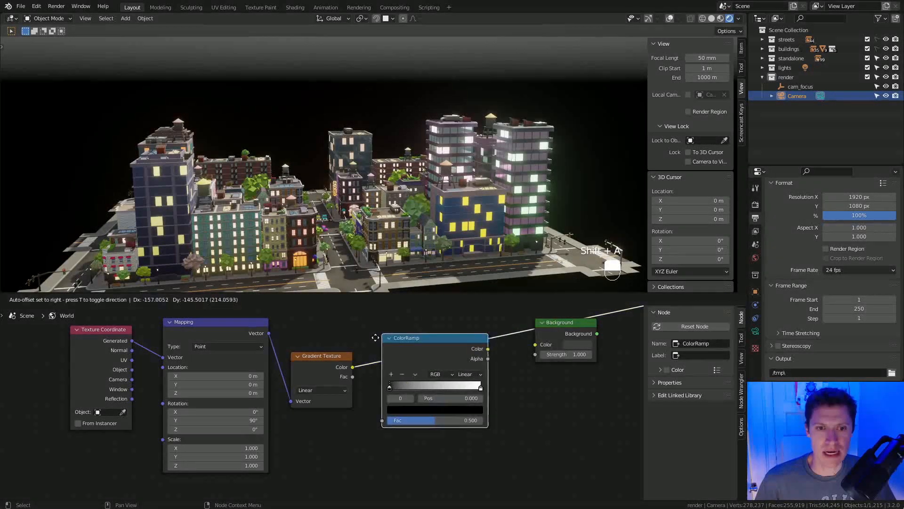
left_click(421, 338)
left_click_drag(486, 380, 403, 380)
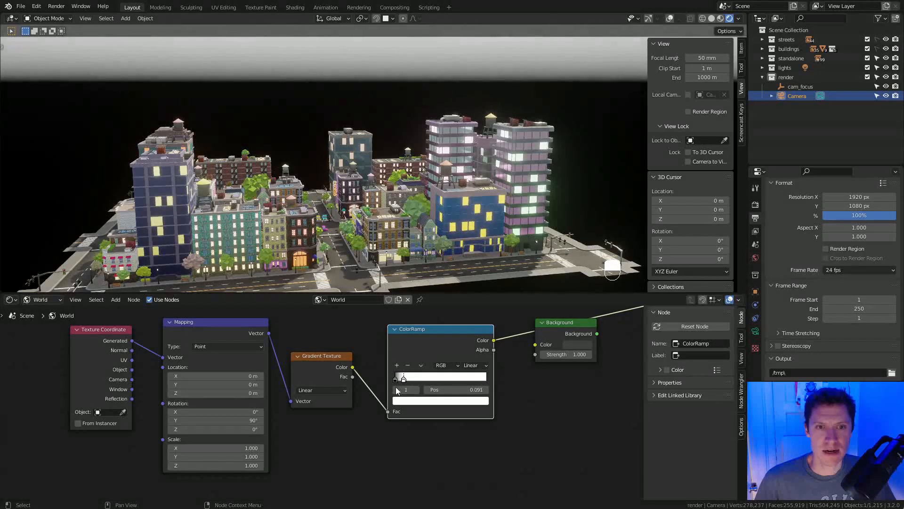
left_click(469, 365)
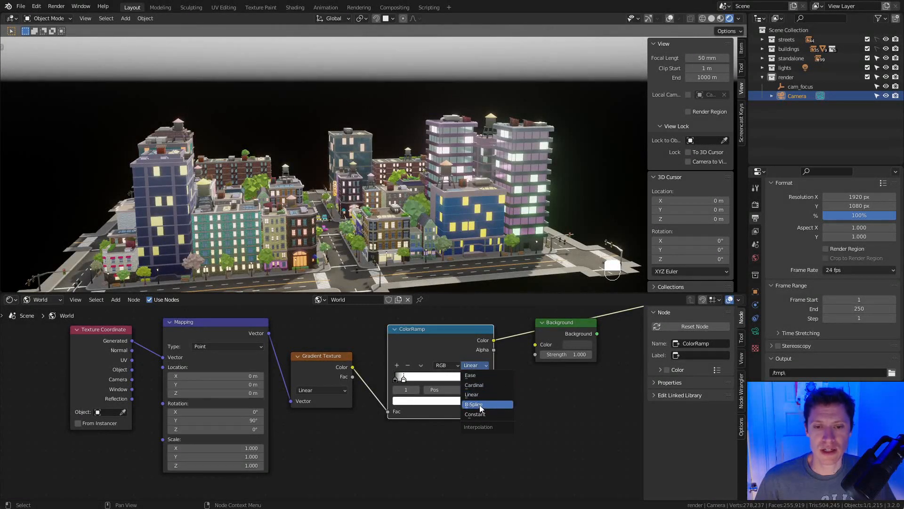
left_click(483, 375)
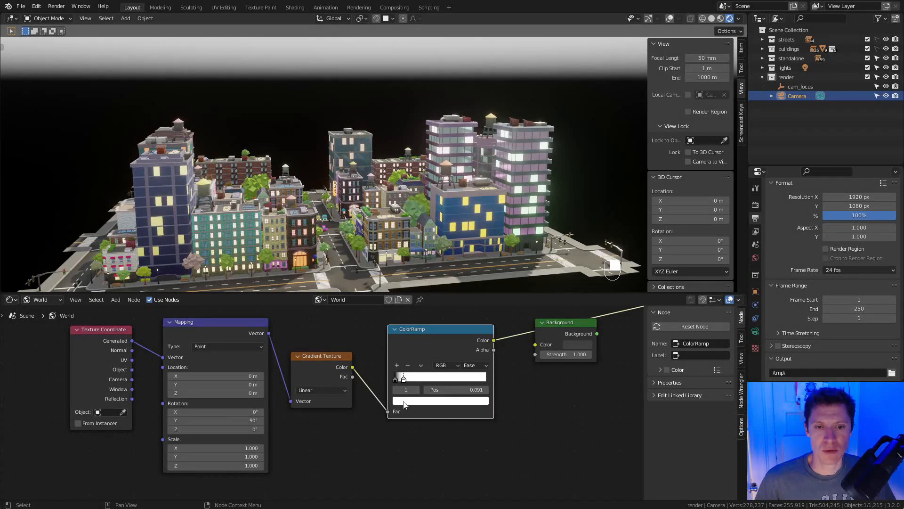
Lighten the ColorRamp's black stop to a very dark brown and check the background from a lower angle.
left_click(395, 380)
left_click(410, 401)
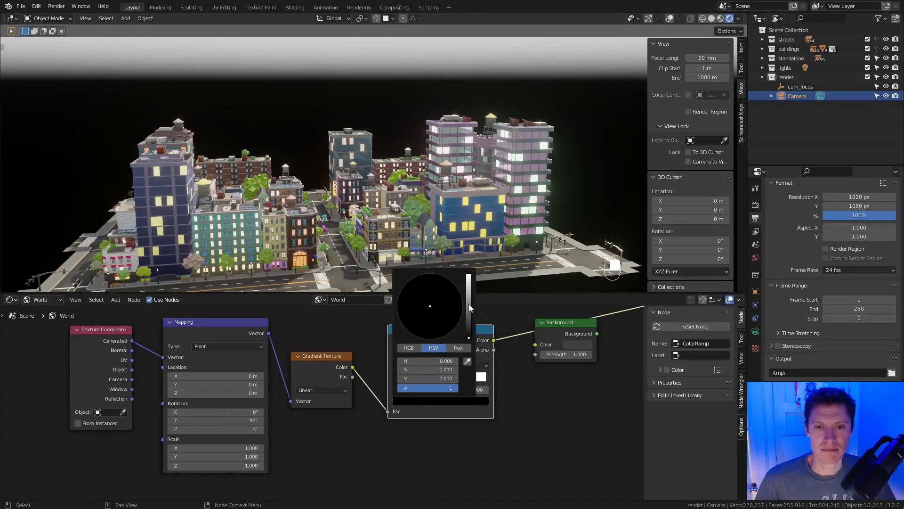
mouse_move(469, 338)
left_mouse_down()
mouse_move(469, 328)
mouse_move(422, 320)
mouse_move(469, 330)
left_mouse_up()
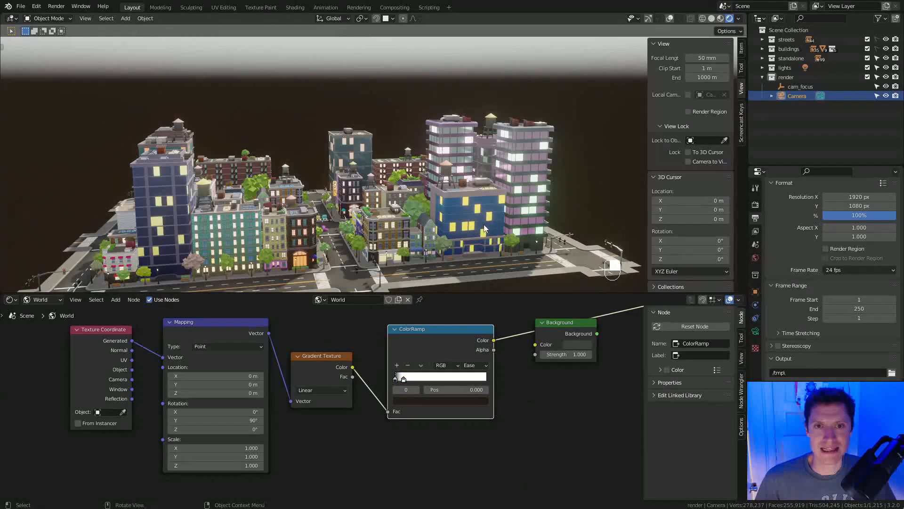
middle_click_drag(484, 224, 567, 262)
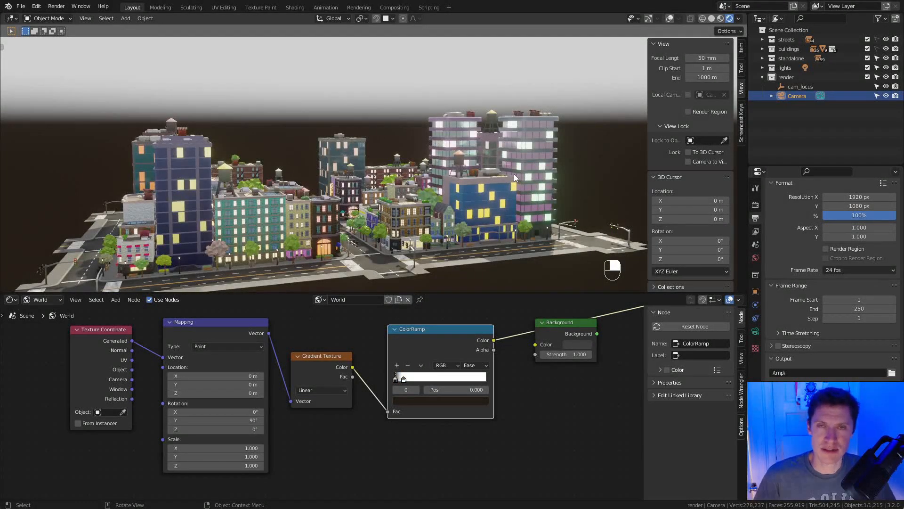
Add a ColorRamp stop at 0.459 and color it light blue with hue 0.559, saturation 0.691 and value 1.000.
left_click(438, 379, "ctrl")
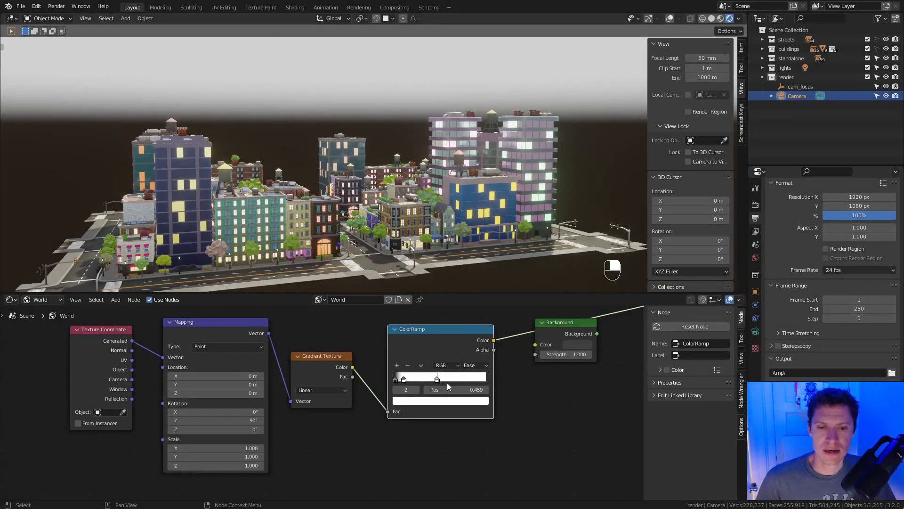
left_click(447, 401)
left_click(434, 293)
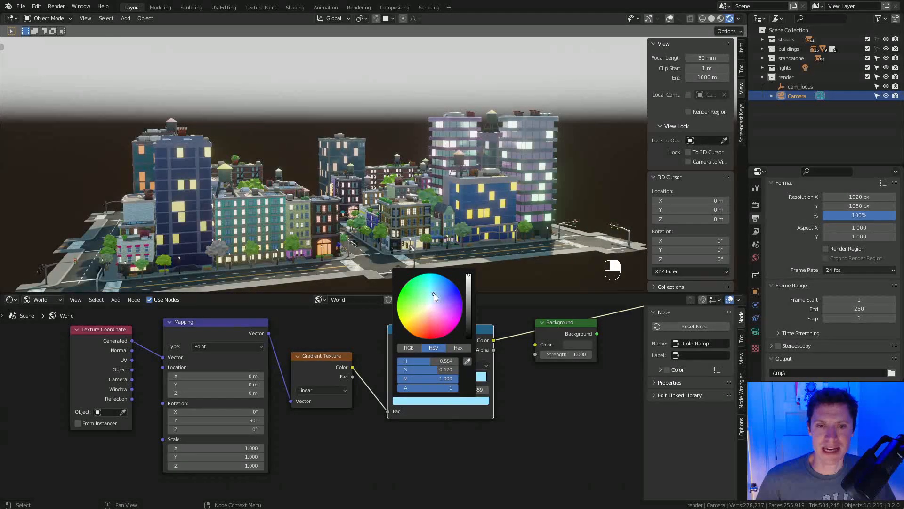
left_click(434, 295)
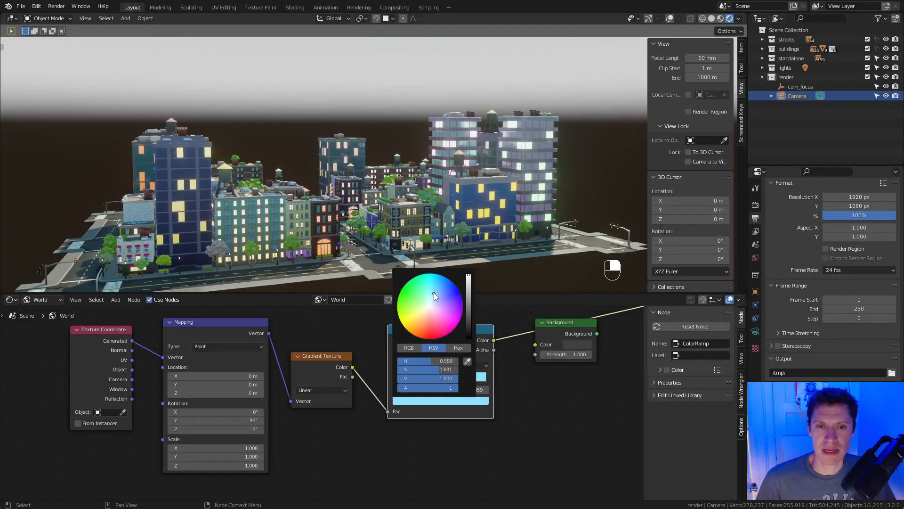
Add a deeper blue stop beyond the light blue one, and shift the ColorRamp stops toward the start with light blue at 0.200.
left_click(464, 378, "ctrl")
left_click(456, 401)
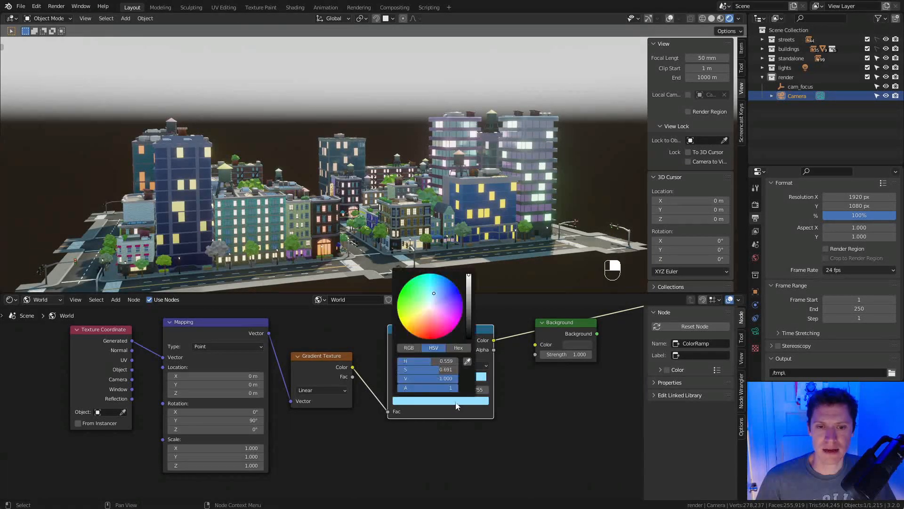
left_click(444, 284)
middle_click_drag(483, 163, 494, 206)
mouse_move(404, 380)
left_mouse_down()
mouse_move(430, 380)
mouse_move(416, 381)
left_mouse_up()
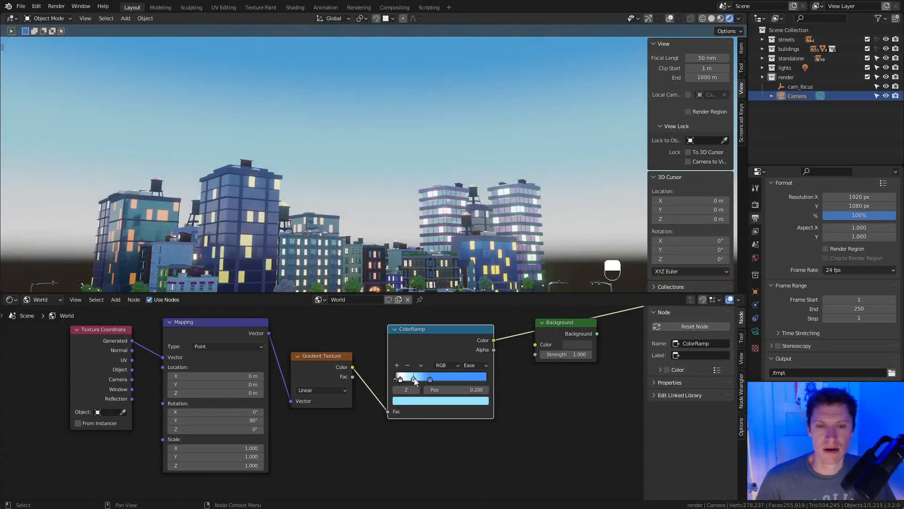
Change the render Color Management view transform to Standard.
left_click(756, 205)
scroll(792, 249, "down", 3)
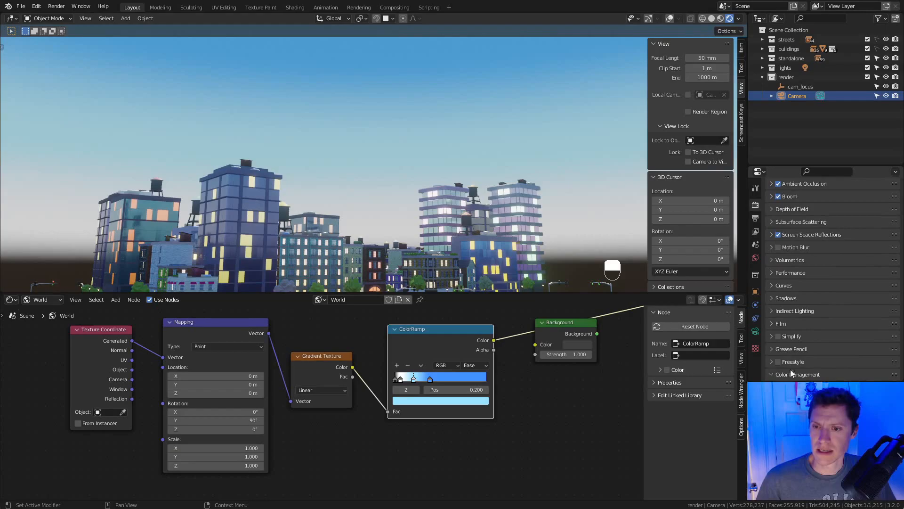
scroll(805, 320, "down", 5)
middle_click_drag(464, 118, 461, 193)
middle_click_drag(460, 193, 461, 139, "shift")
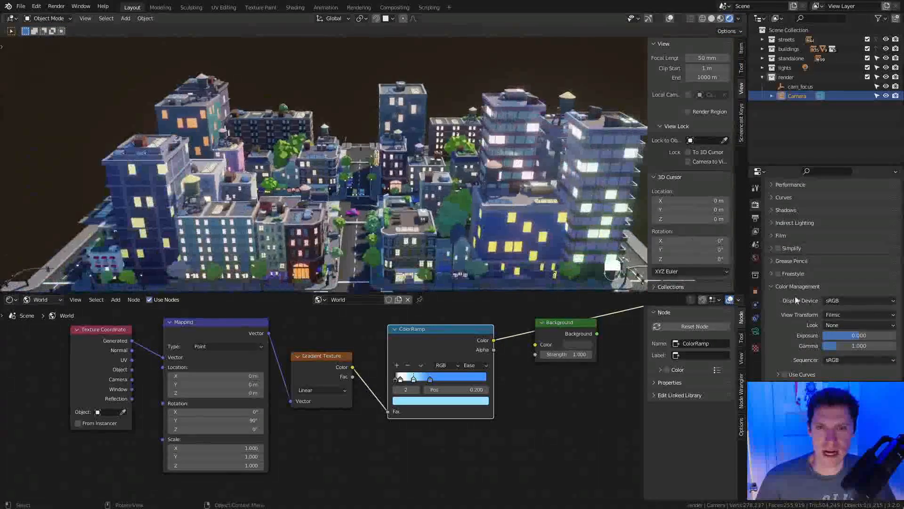
left_click(845, 315)
left_click(878, 326)
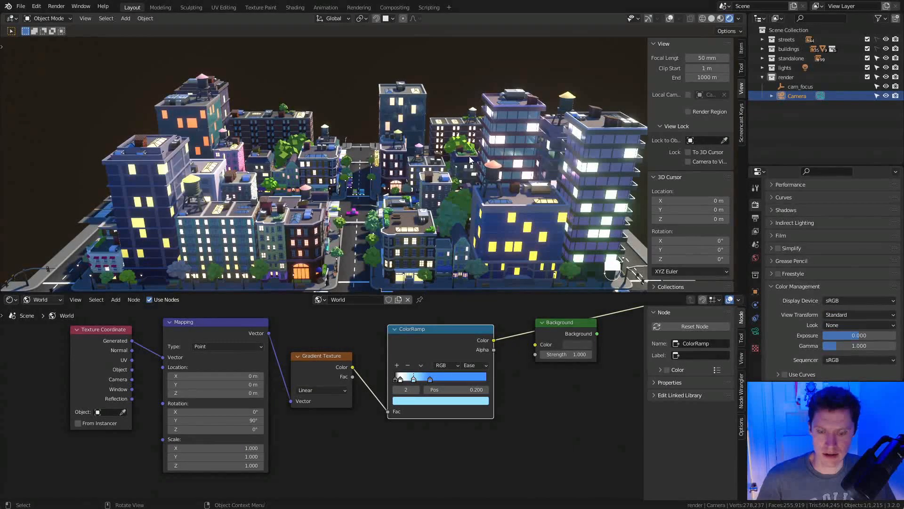
Return to the camera view with the sidebar hidden, compare the Standard and Filmic view transforms, and keep Filmic.
key("KP_0")
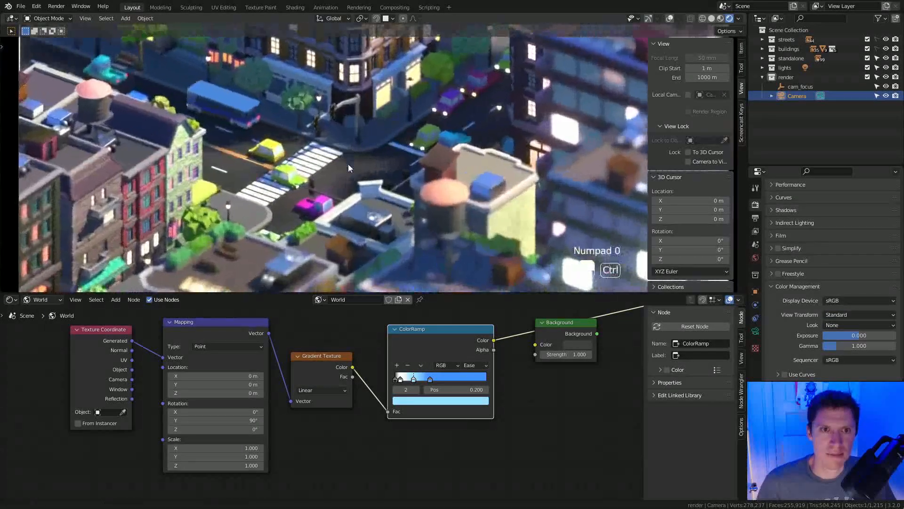
middle_click_drag(348, 163, 454, 134, "ctrl")
key("n")
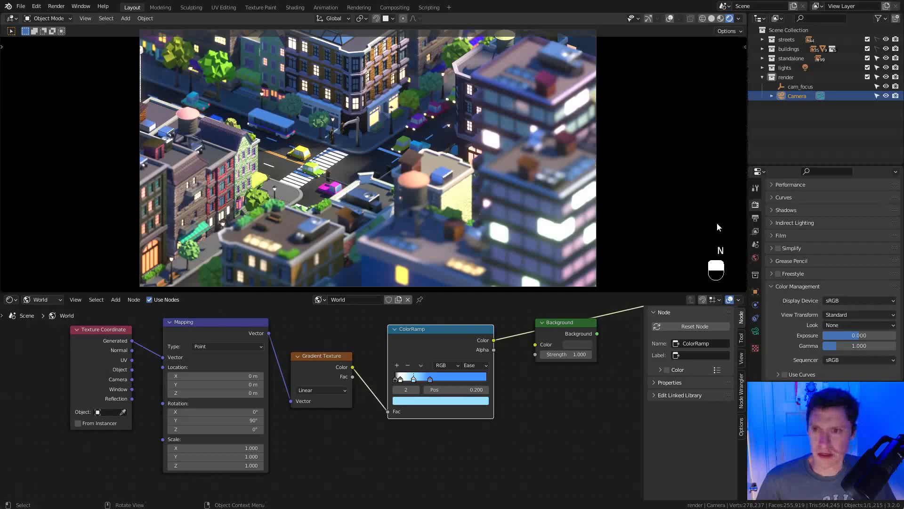
left_click(843, 315)
left_click(839, 328)
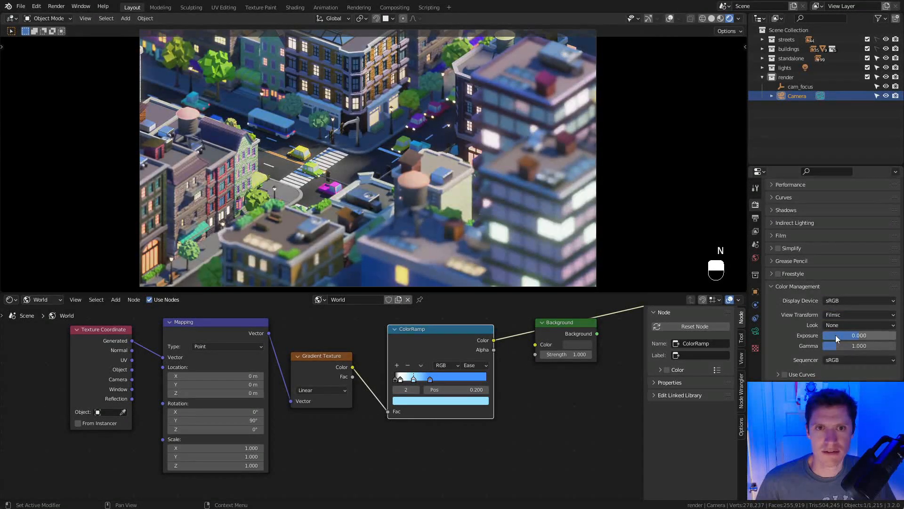
left_click(841, 315)
left_click(838, 324)
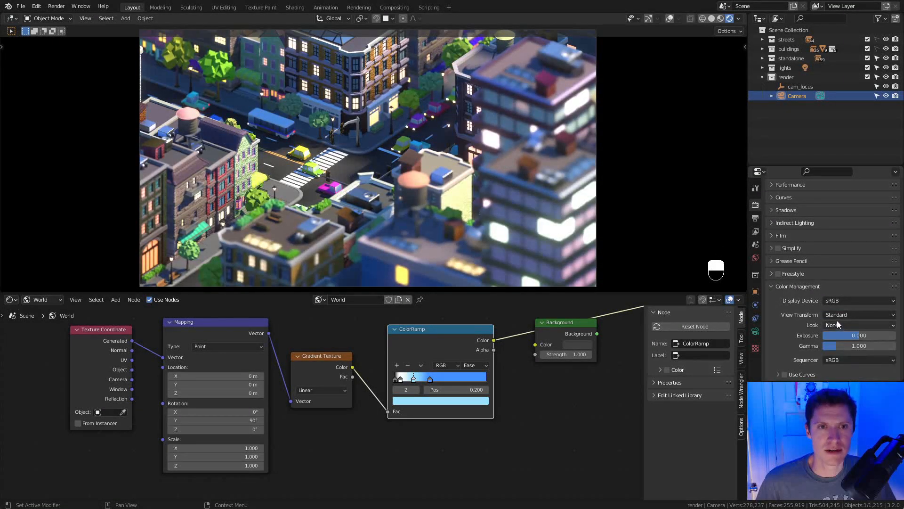
left_click(841, 314)
left_click(839, 329)
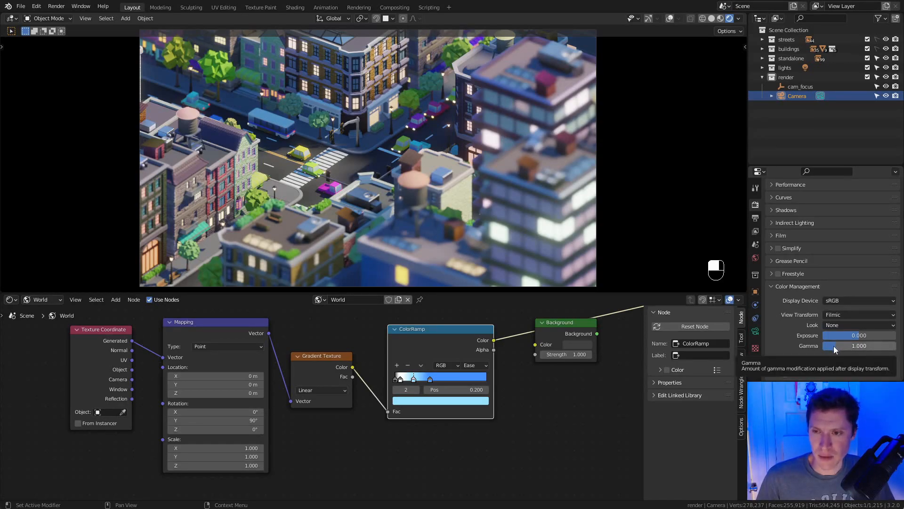
Set the exposure to 1.392 and gamma to 0.652, and compare the render with the ColorRamp muted and unmuted.
mouse_move(844, 346)
left_mouse_down()
mouse_move(869, 336)
mouse_move(821, 348)
mouse_move(849, 347)
left_mouse_up()
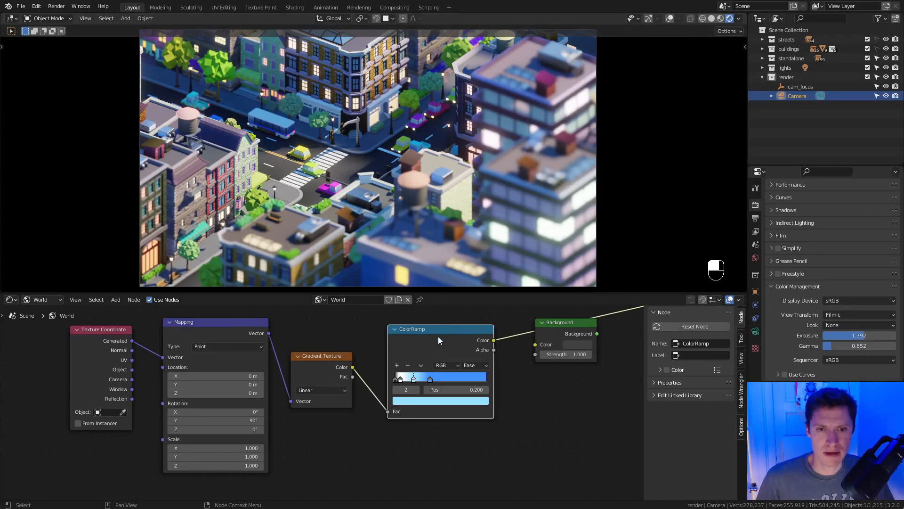
key("m")
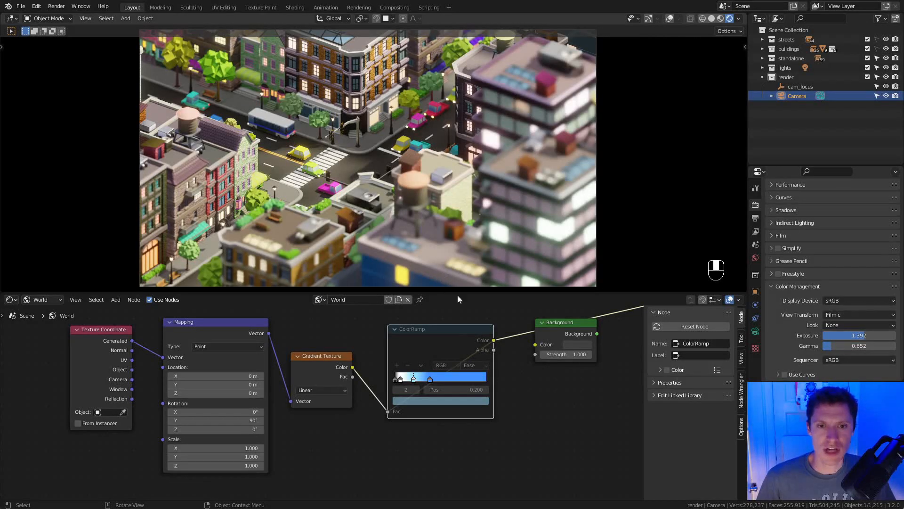
key("m")
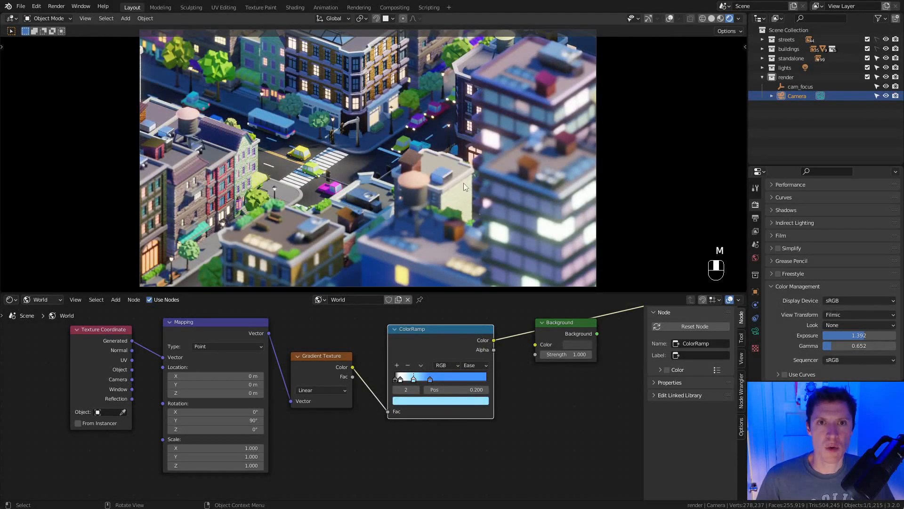
Change the Sun light's color to a warmer, more saturated orange and return to the camera view.
middle_click_drag(424, 154, 697, 95)
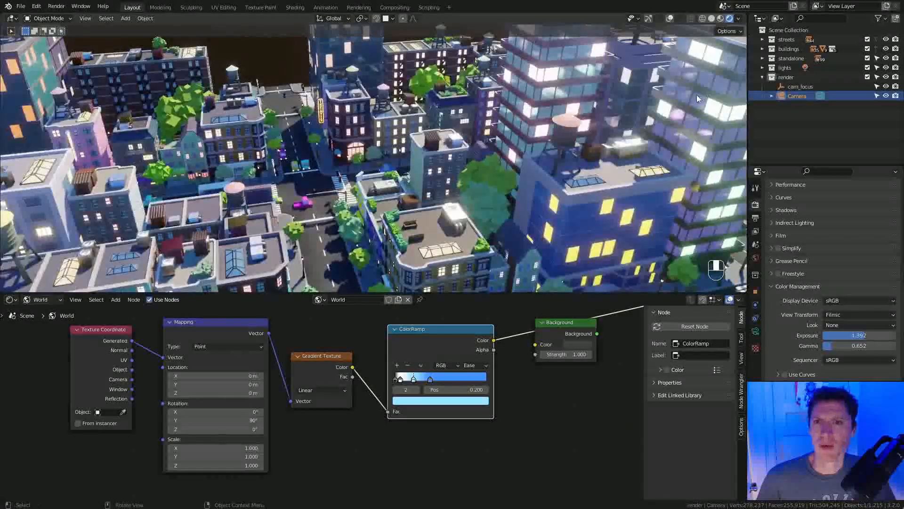
left_click(786, 67)
left_click(763, 68)
left_click(793, 77)
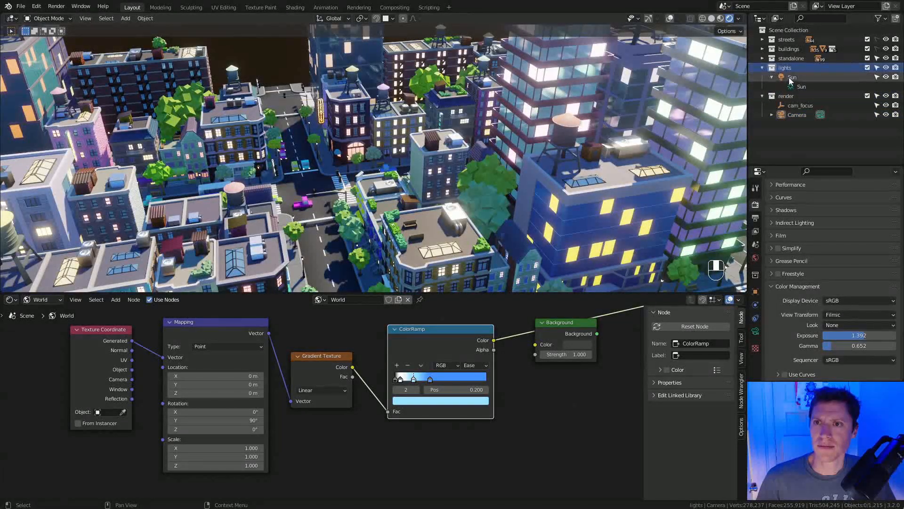
left_click(756, 330)
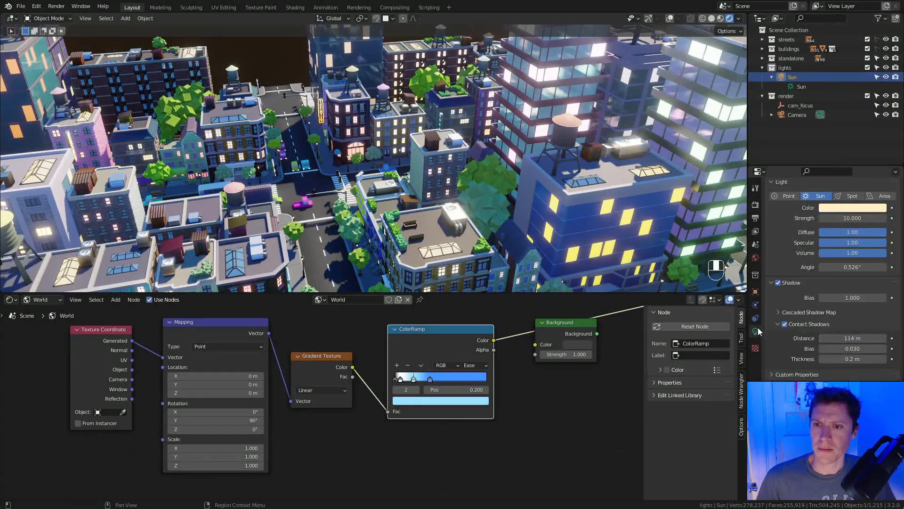
left_click(845, 207)
left_click(827, 132)
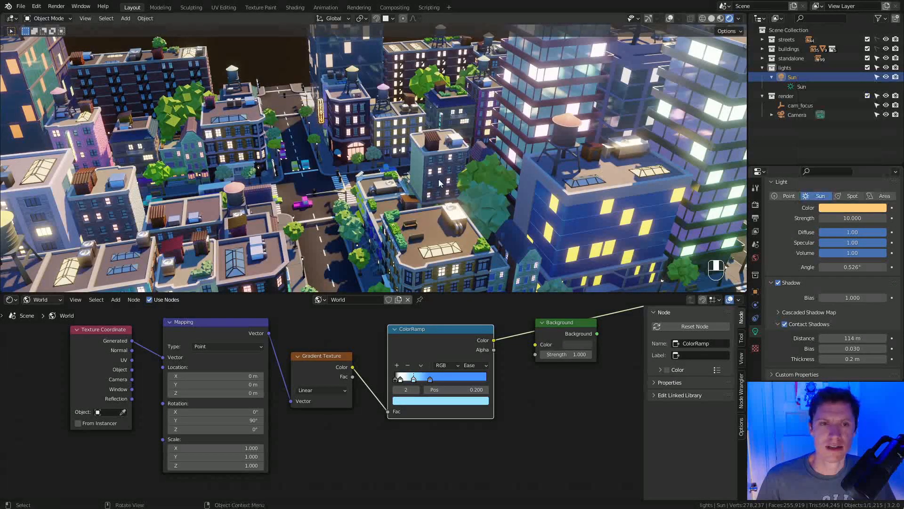
key("KP_0")
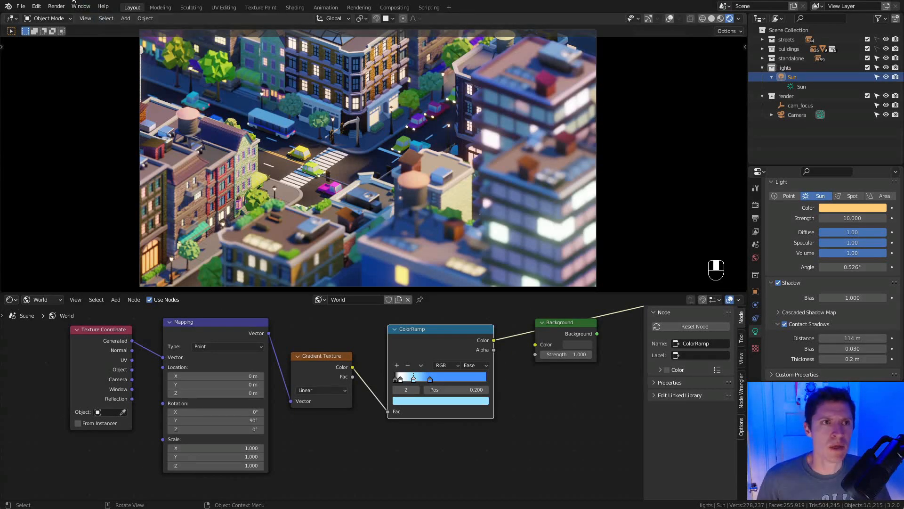
Render the current frame as a still image and view the result in a maximized editor.
left_click(56, 6)
left_click(75, 17)
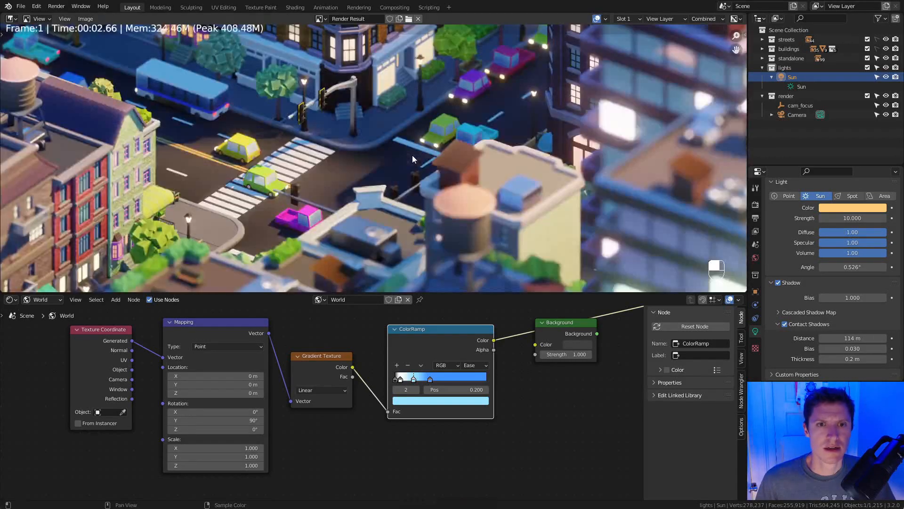
key("ctrl+space")
middle_click_drag(504, 247, 544, 210)
middle_click_drag(465, 223, 503, 287)
middle_click_drag(547, 196, 580, 185)
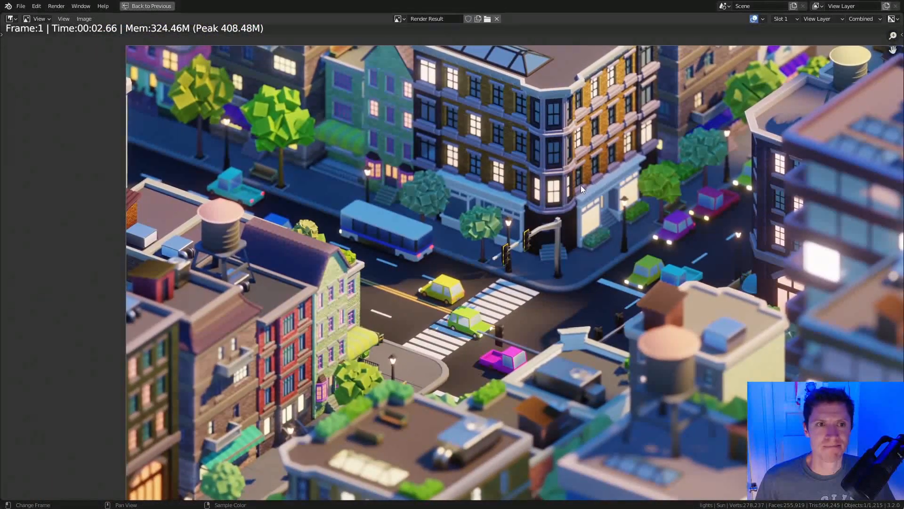
Examine the street trees, the intersection and the blurred high-rise in the render up close, and return to the viewport.
middle_click_drag(167, 110, 348, 169)
scroll(348, 170, "up", 3)
middle_click_drag(190, 52, 285, 154)
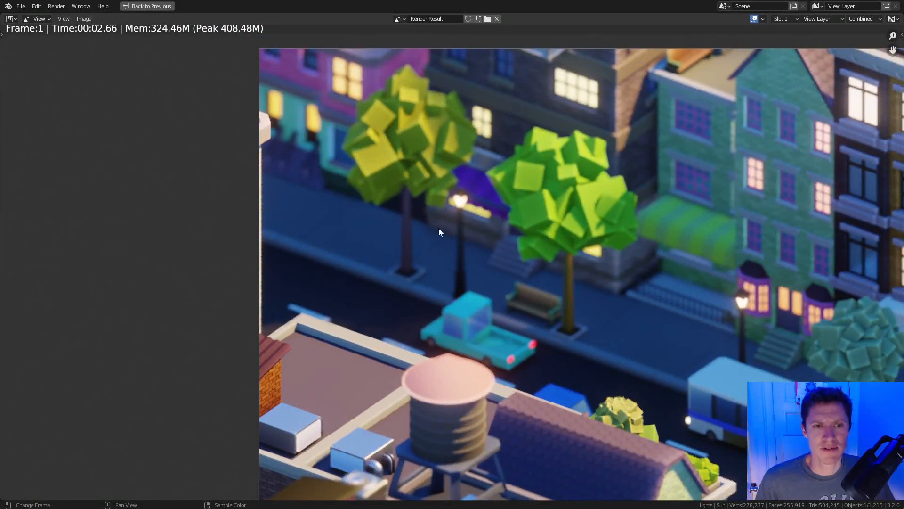
scroll(439, 228, "down", 4)
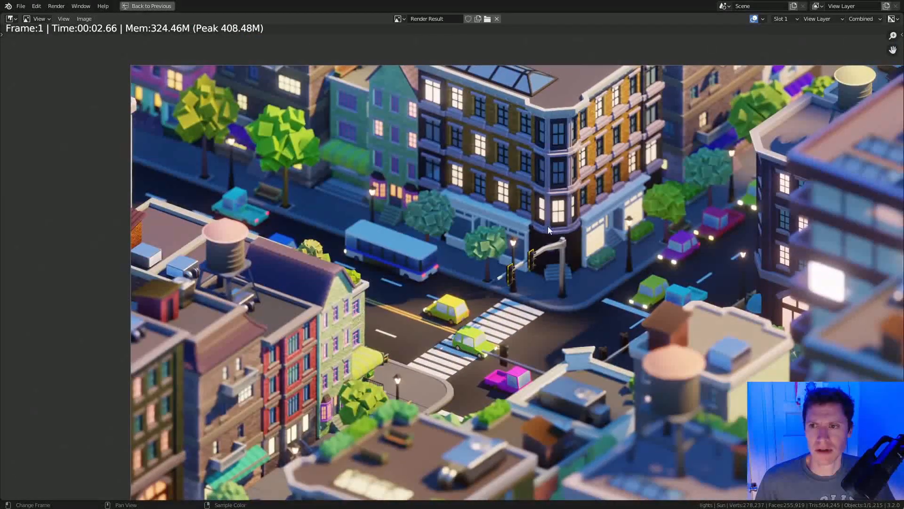
scroll(547, 226, "down", 1)
key("ctrl+space")
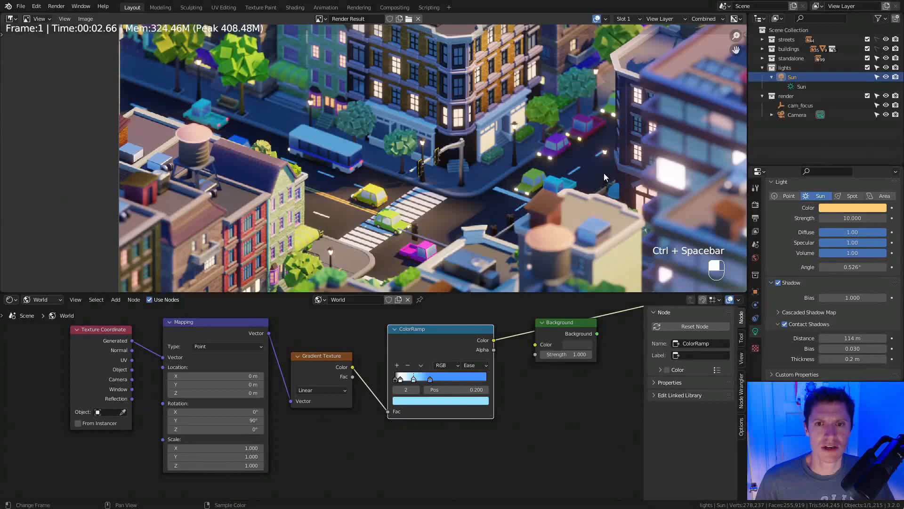
middle_click_drag(603, 173, 493, 170)
middle_click_drag(572, 154, 572, 171, "ctrl")
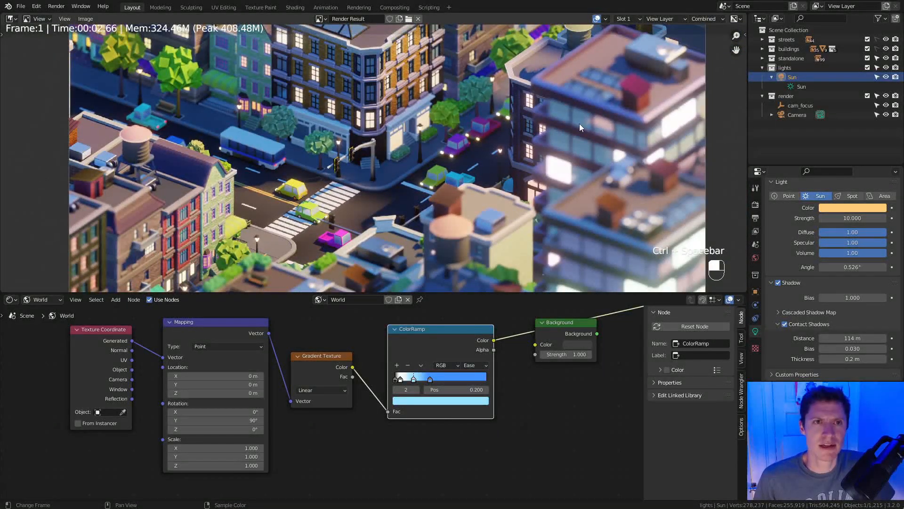
key("Escape")
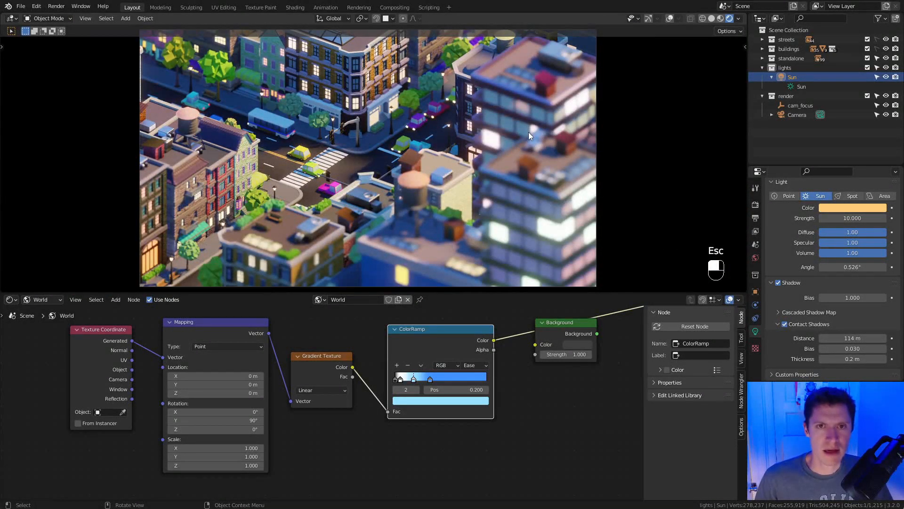
Nudge the camera slightly sideways in two small precise moves so the city shifts a little to the left in the frame.
left_click(795, 114)
key("g")
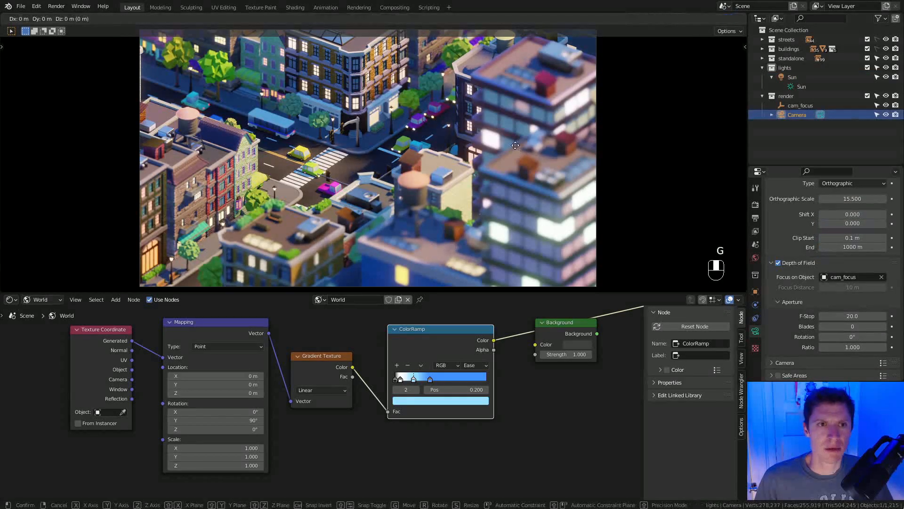
key("shift")
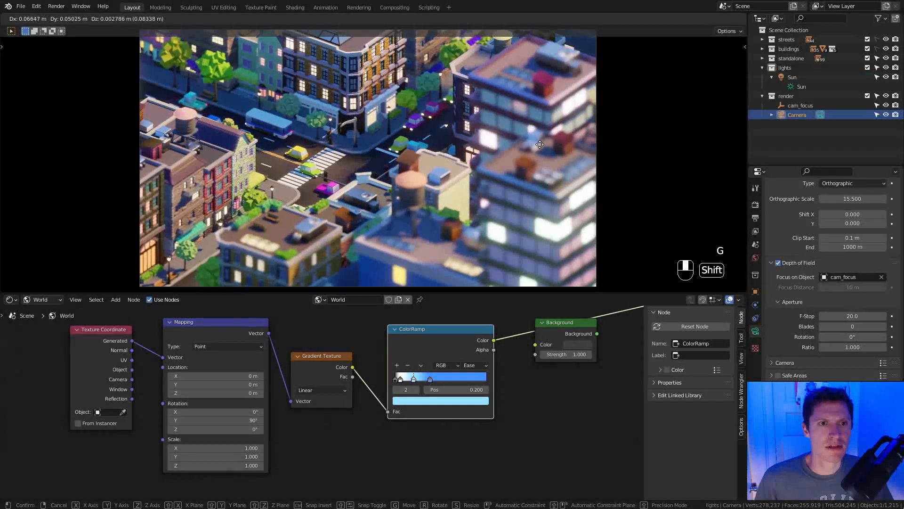
left_click(540, 145)
key("g")
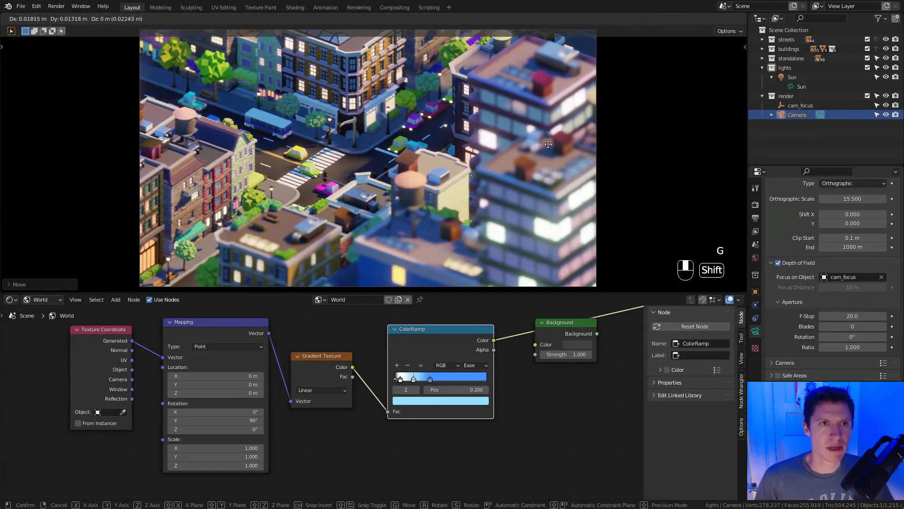
left_click(583, 144)
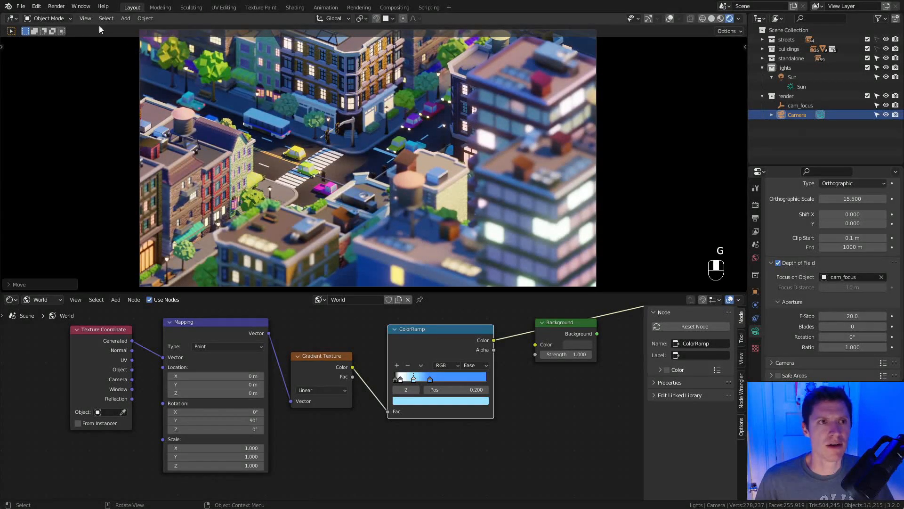
Render the still image again from the adjusted camera and check the whole framing in a maximized editor.
left_click(56, 6)
left_click(62, 17)
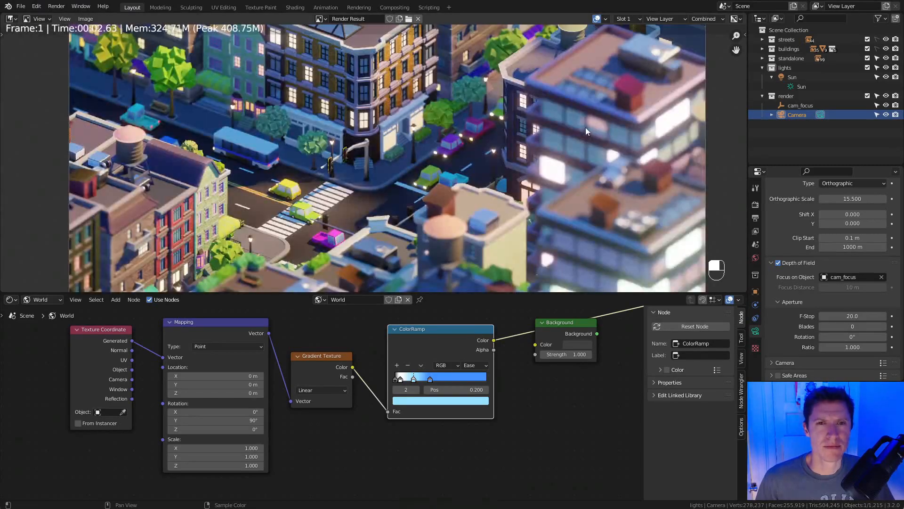
key("ctrl+space")
middle_click_drag(575, 199, 567, 161)
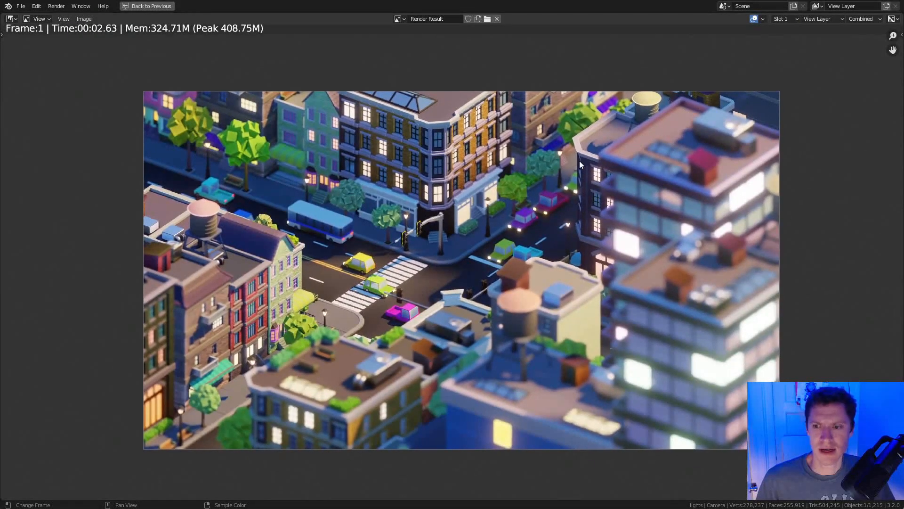
key("ctrl+space")
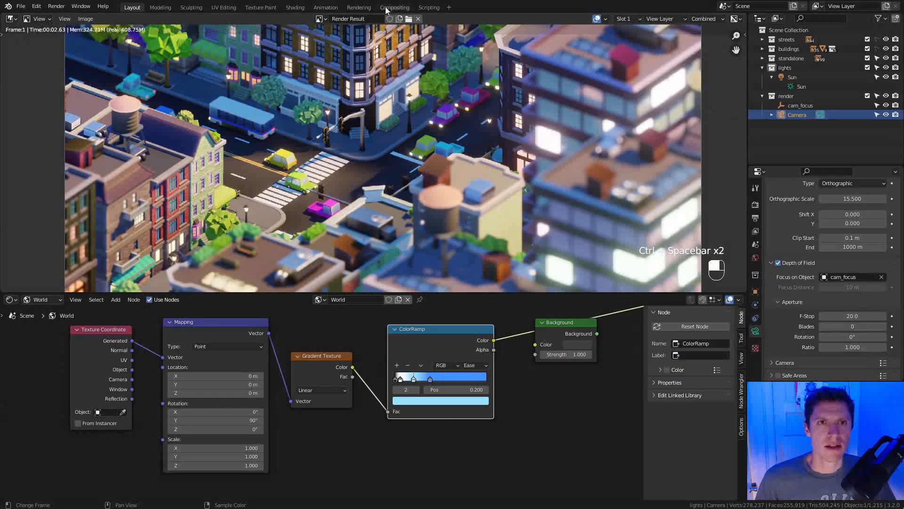
Enable compositing nodes and spread Render Layers far apart from Composite, with a reroute point on their link just before Composite.
left_click(395, 8)
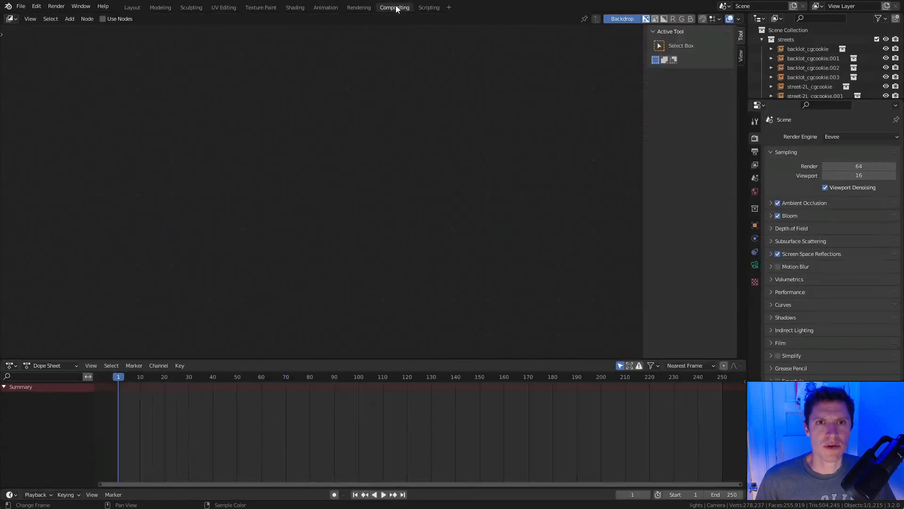
left_click(102, 19)
left_click_drag(279, 138, 25, 136)
middle_click_drag(144, 120, 291, 126)
left_click_drag(156, 132, 114, 135)
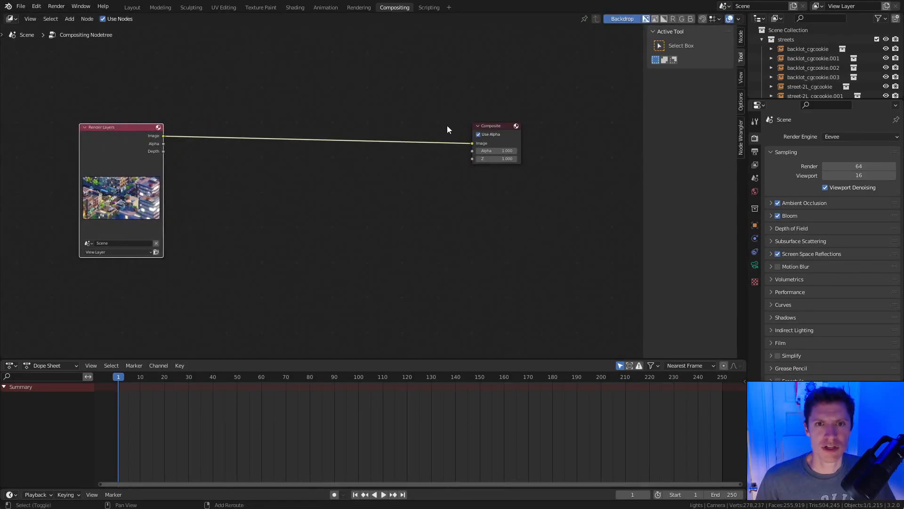
right_click_drag(446, 160, 446, 160, "shift")
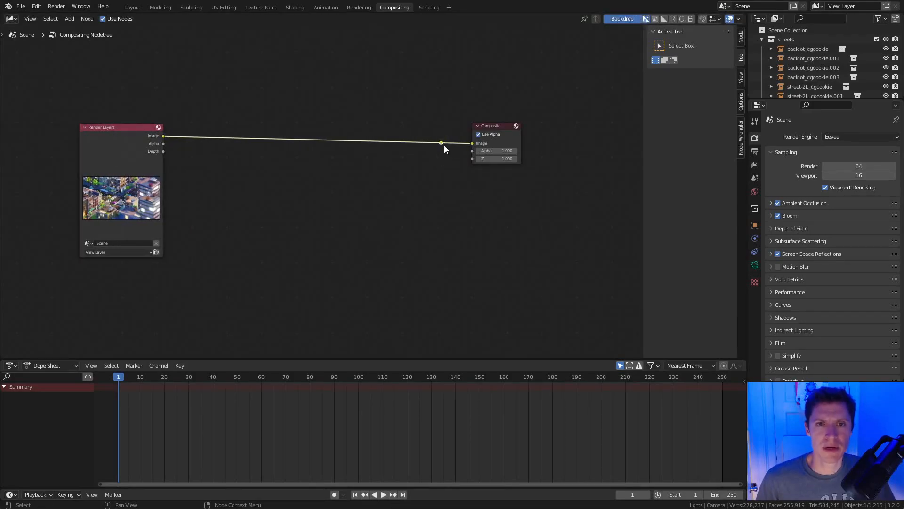
Preview the rendered image through a Viewer node placed below the Composite node, and enlarge the node editor over the timeline.
left_click(443, 144, "ctrl+shift")
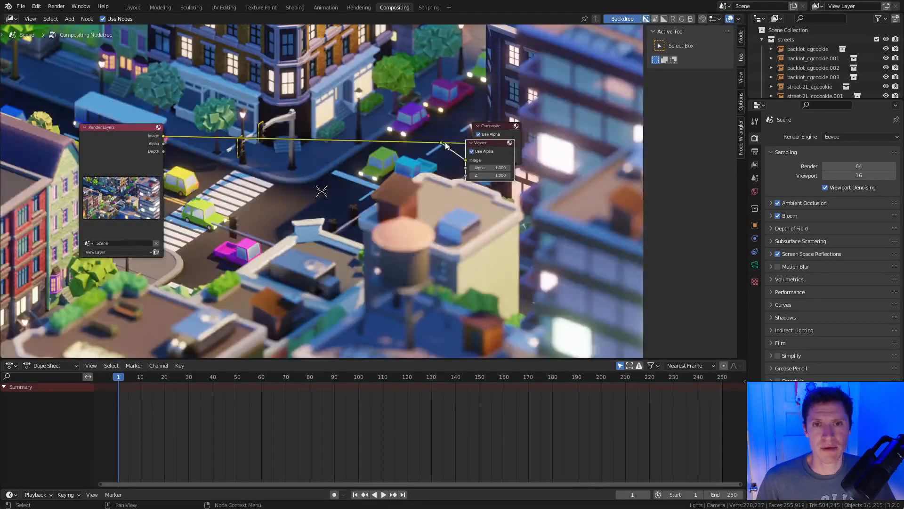
left_click_drag(483, 146, 489, 175)
left_click_drag(108, 137, 84, 145)
left_click_drag(337, 360, 345, 455)
middle_click_drag(333, 238, 333, 205)
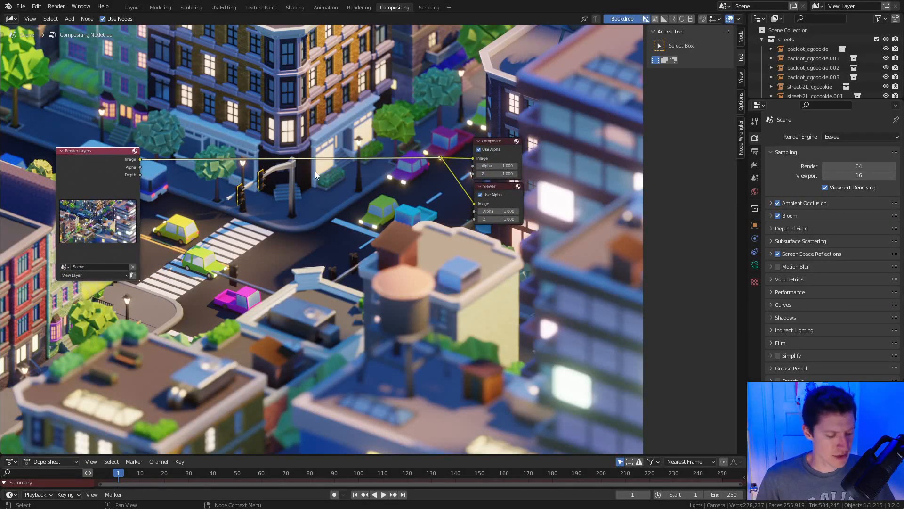
Shrink the backdrop until the whole render fits in the node editor, and hide the sidebar.
key("v")
key("v")
key("v")
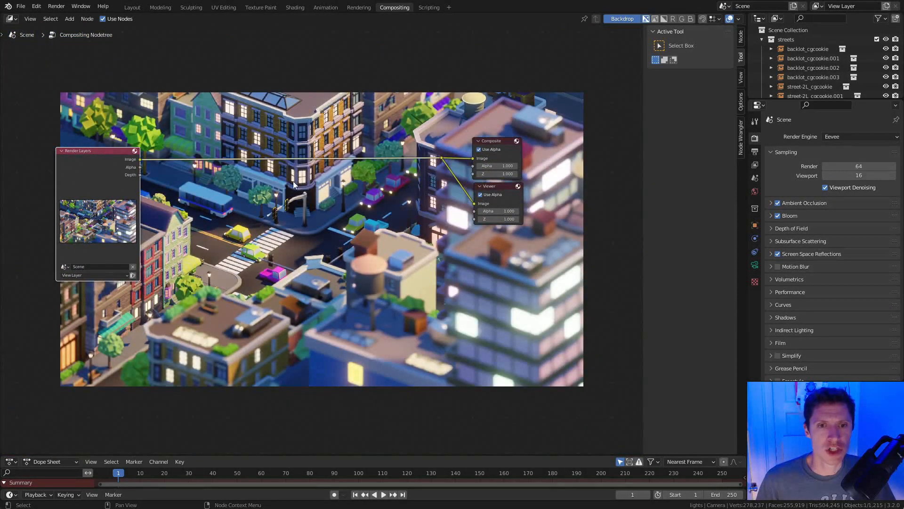
middle_click_drag(293, 184, 279, 241)
key("n")
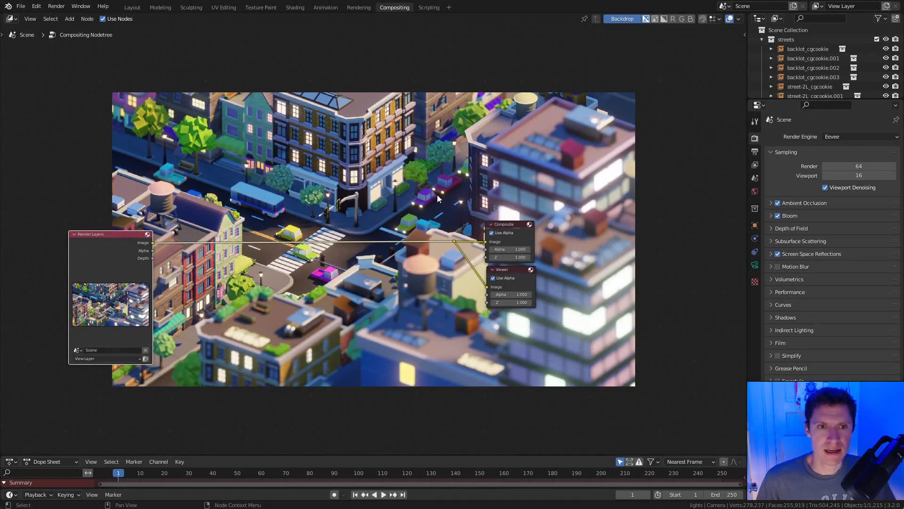
scroll(477, 219, "up", 3)
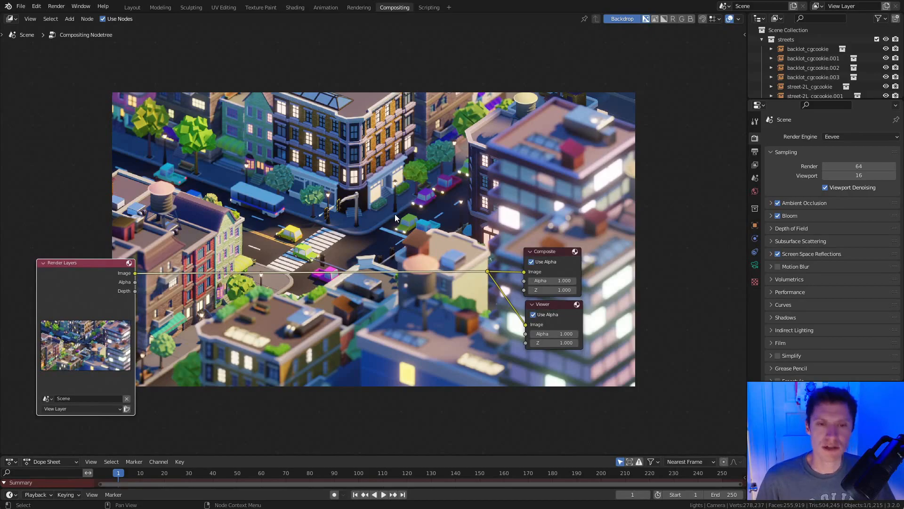
Insert a Color Balance node on the image link between the Render Layers node and the output nodes.
key("shift+a")
mouse_move(370, 203)
left_click(444, 222)
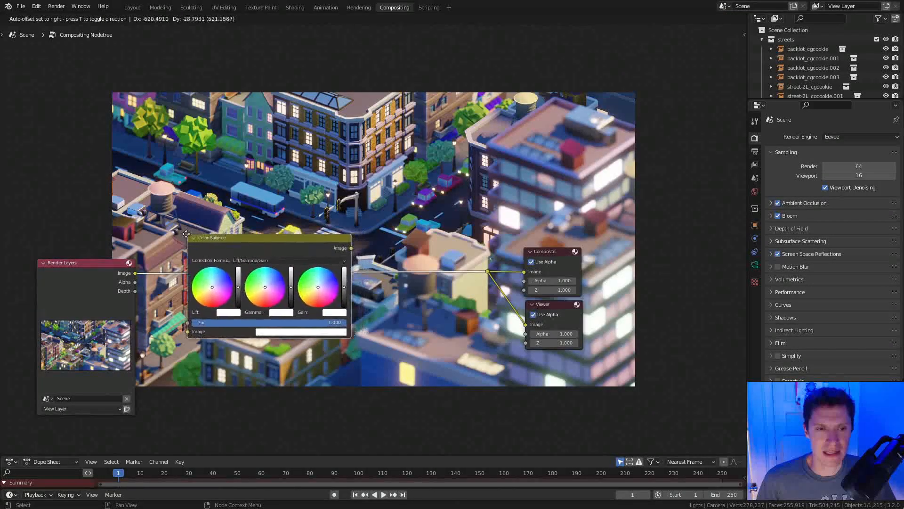
left_click(333, 189)
middle_click_drag(334, 188, 481, 249)
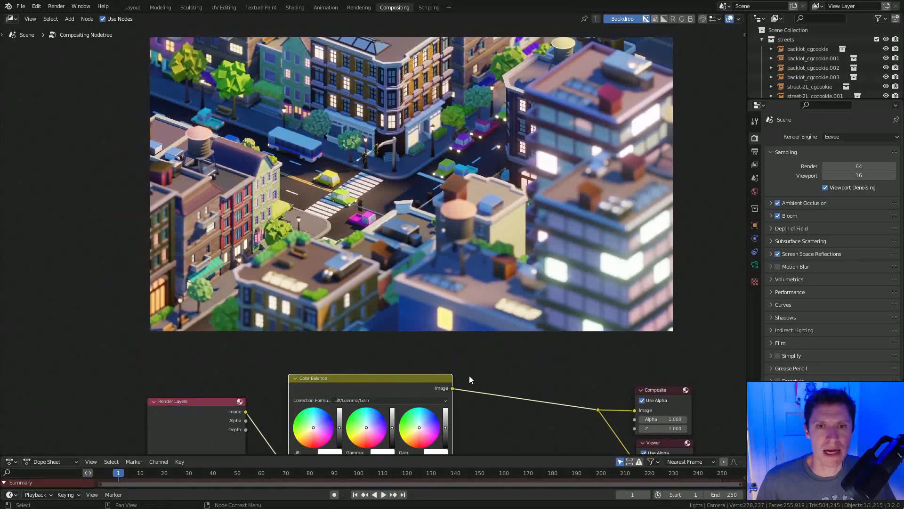
middle_click_drag(463, 391, 452, 318)
scroll(452, 318, "up", 3)
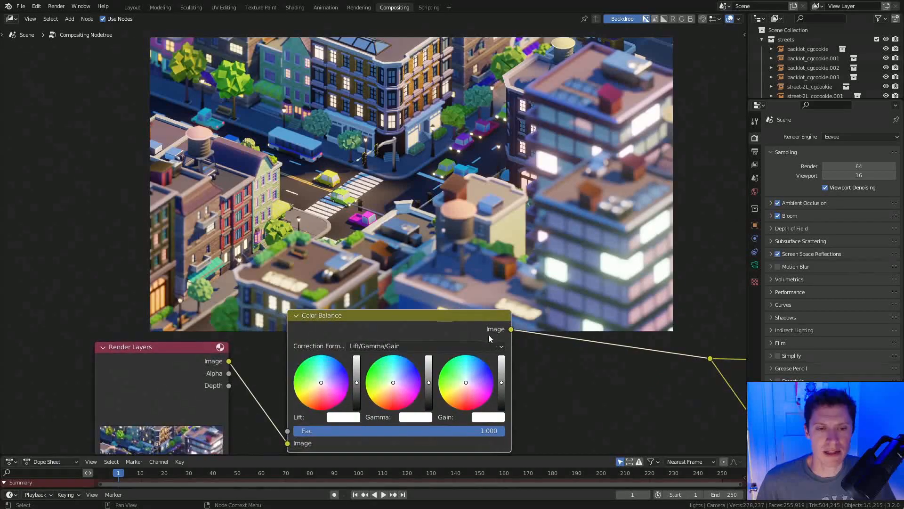
Tint the Color Balance lift slightly blue and the gamma slightly warm, comparing the image with the node muted and unmuted.
left_click(319, 377)
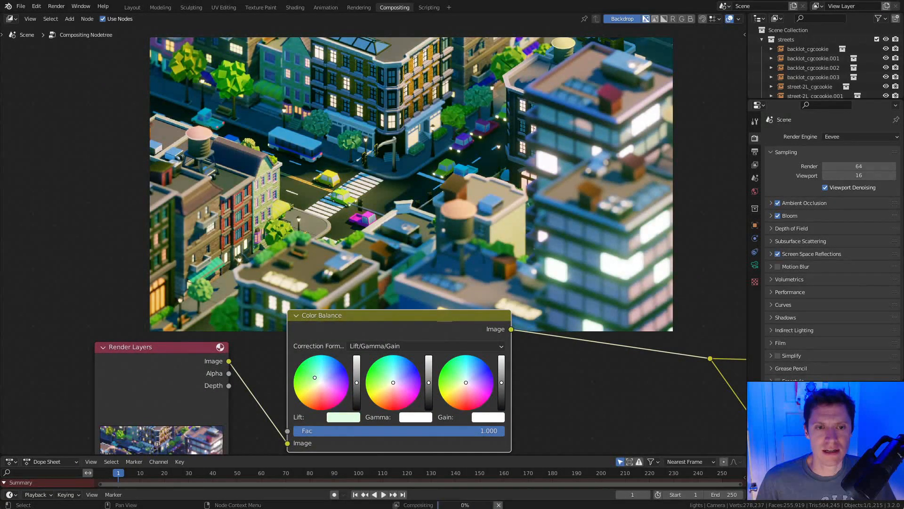
left_click_drag(318, 377, 321, 377)
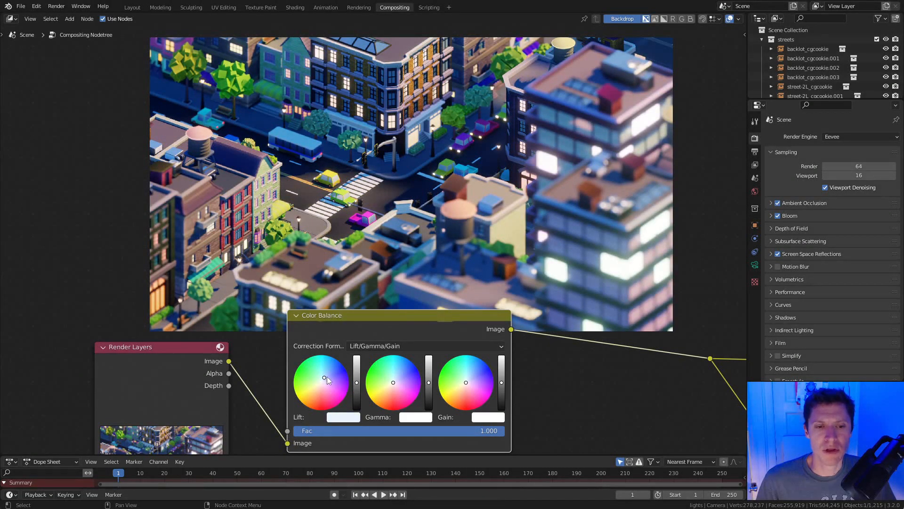
left_click(391, 387)
left_click_drag(391, 387, 392, 388)
key("m")
key("m")
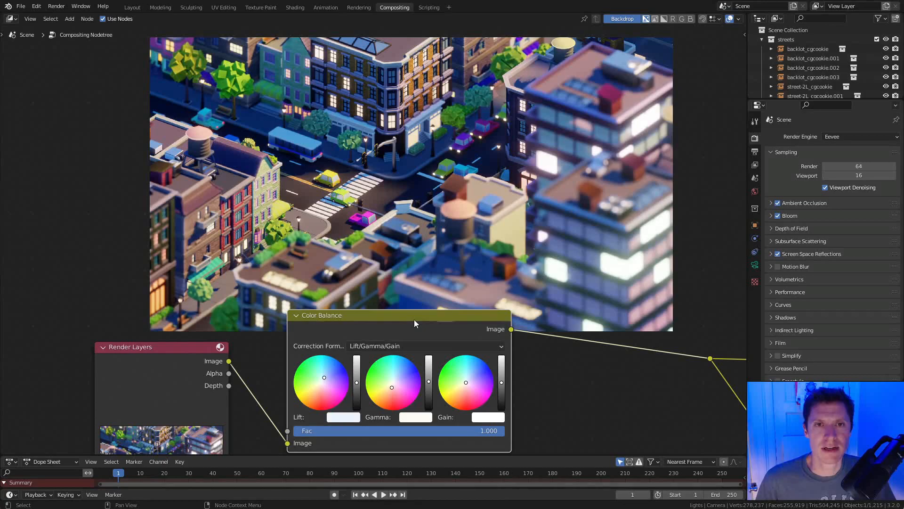
key("m")
key("m")
Raise the Color Balance gain brightness slightly and compare the image with the node muted and unmuted.
left_click_drag(502, 382, 502, 380)
key("m")
key("m")
key("m")
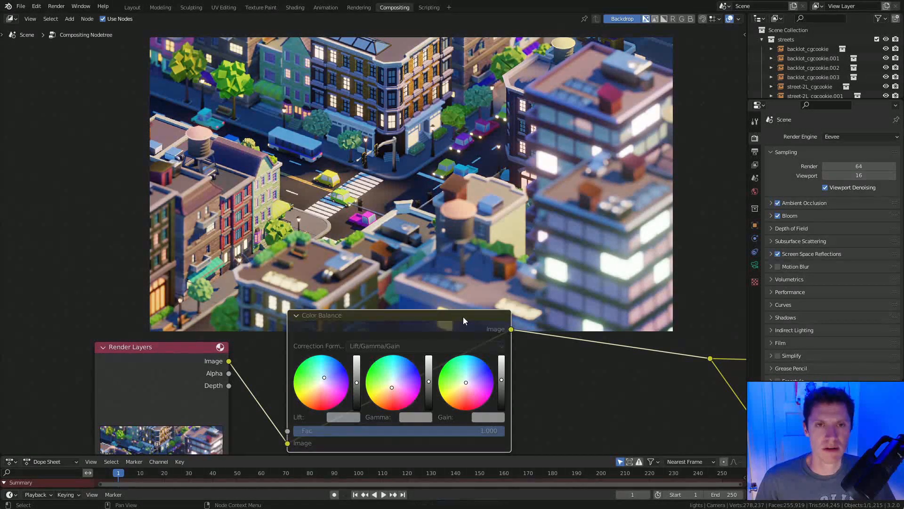
key("m")
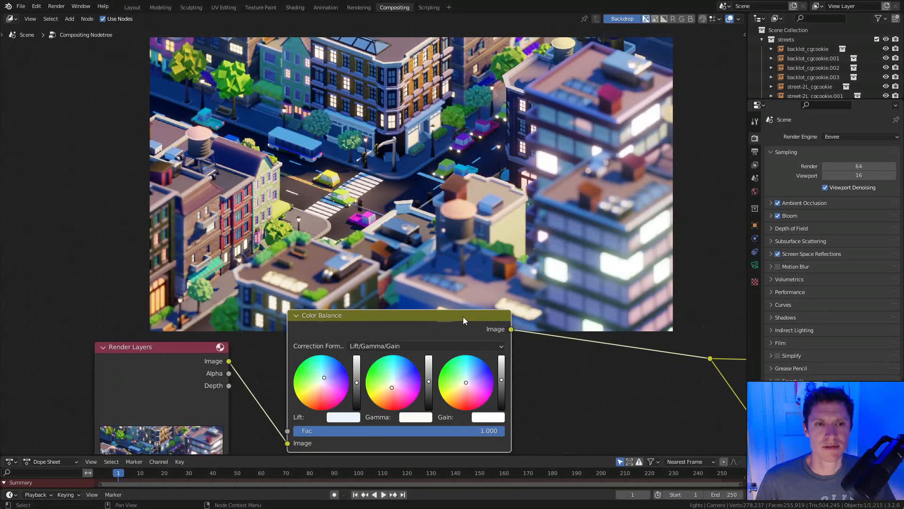
key("m")
key("m")
Move the Render Layers and Color Balance nodes farther from the output nodes, and mute the Color Balance node.
scroll(462, 316, "down", 2)
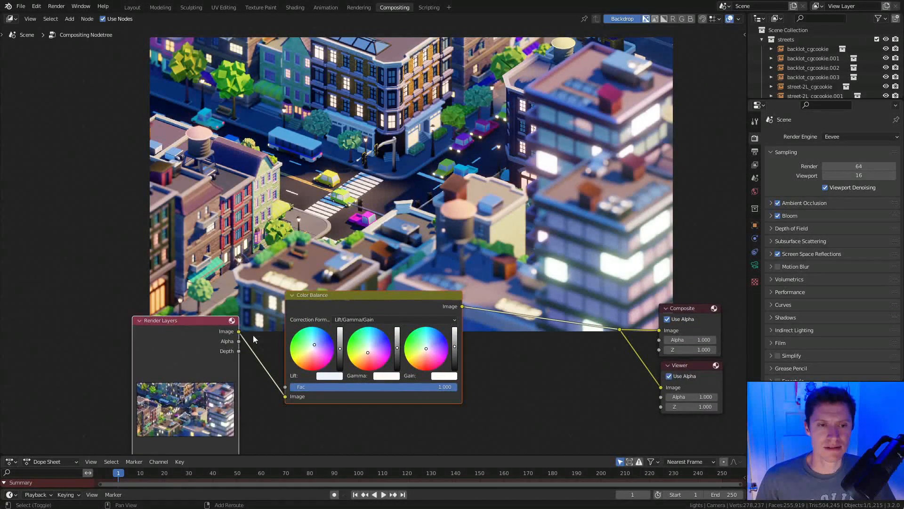
left_click_drag(389, 335, 270, 342)
left_click(208, 304)
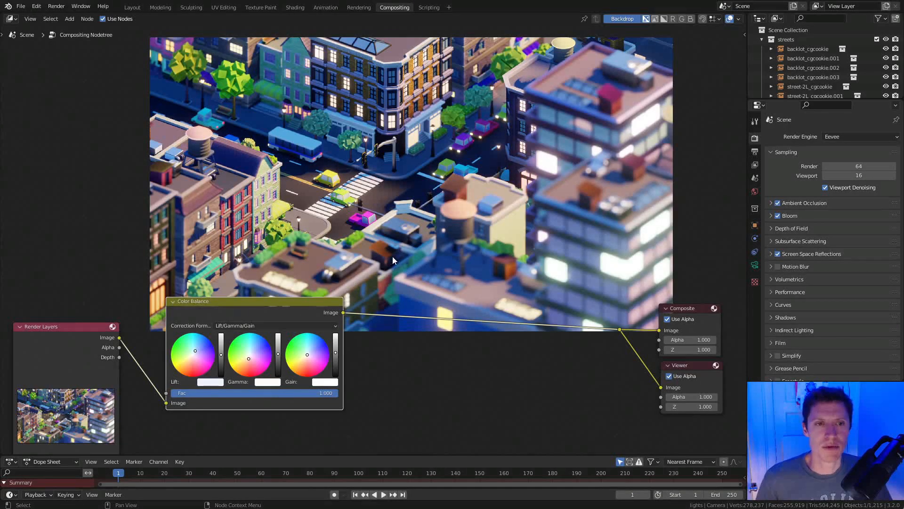
key("m")
key("m")
key("m")
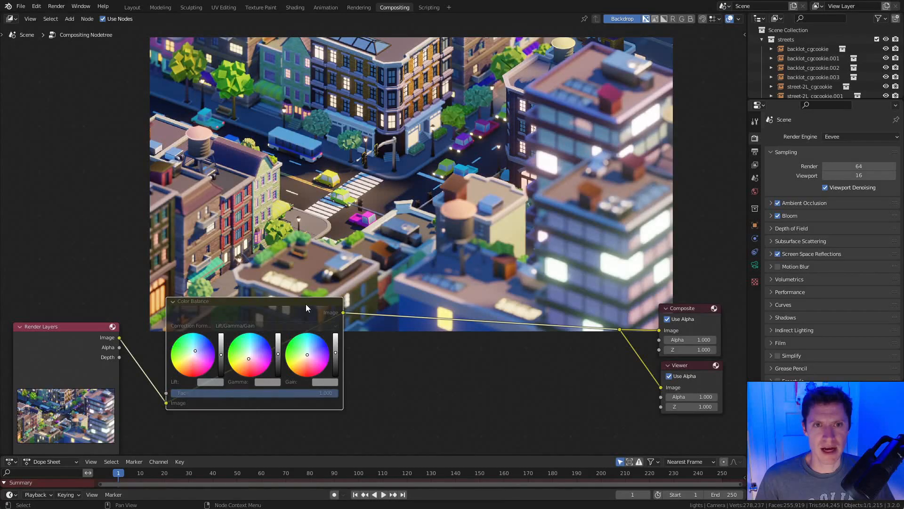
Add an Ellipse Mask node below the Color Balance node with width 0.950 and height 0.567, and preview its mask.
key("shift+a")
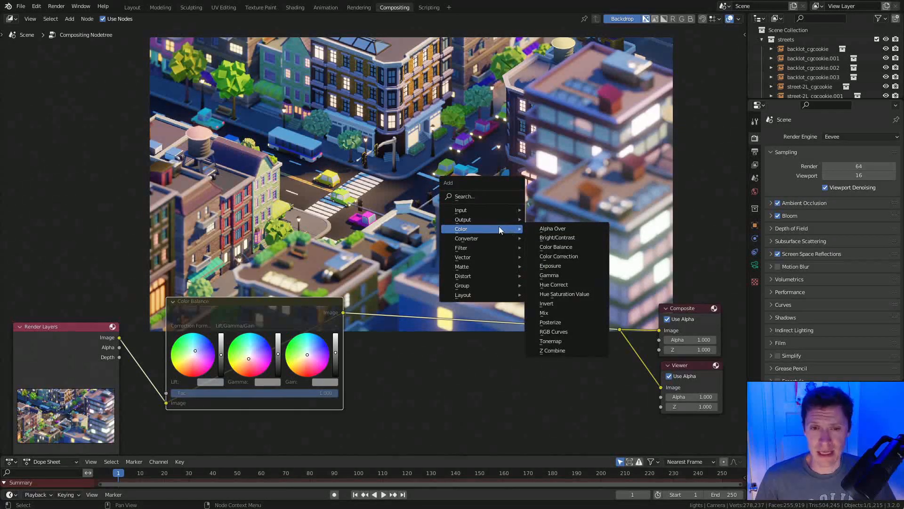
mouse_move(471, 267)
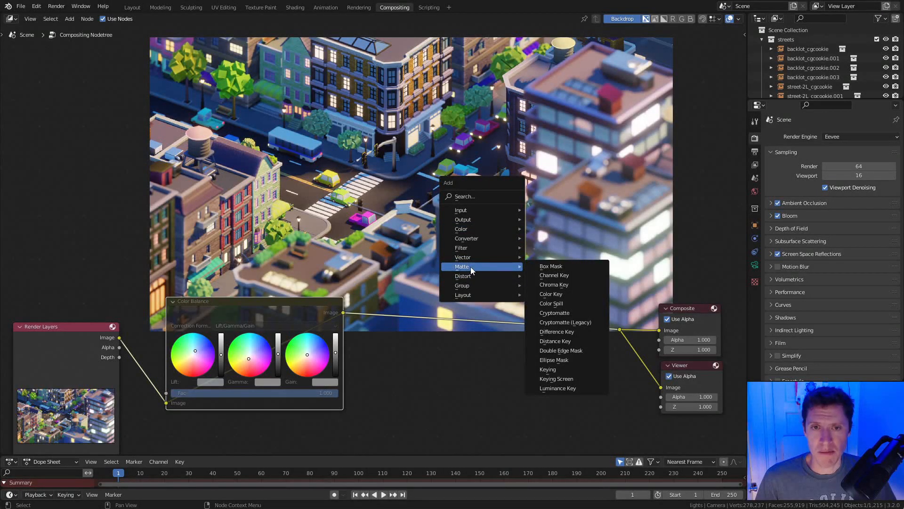
left_click(558, 360)
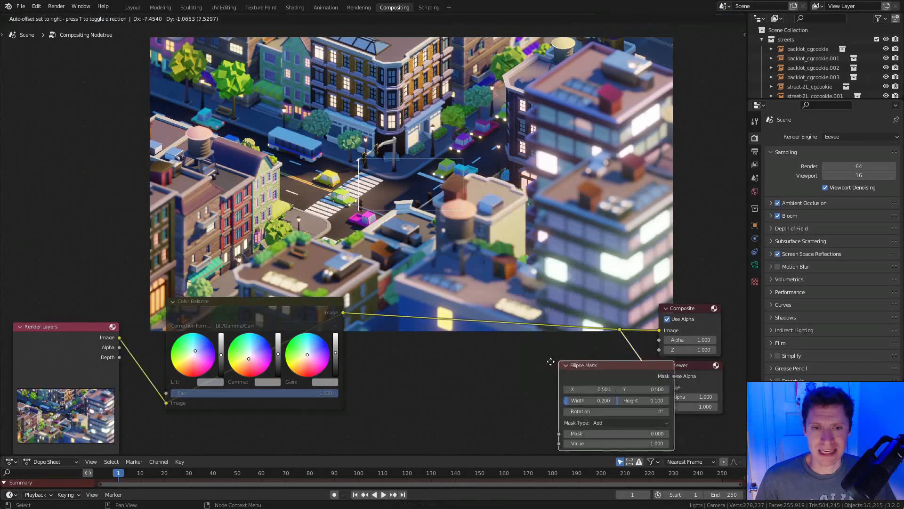
left_click(219, 427)
middle_click_drag(281, 404, 288, 349)
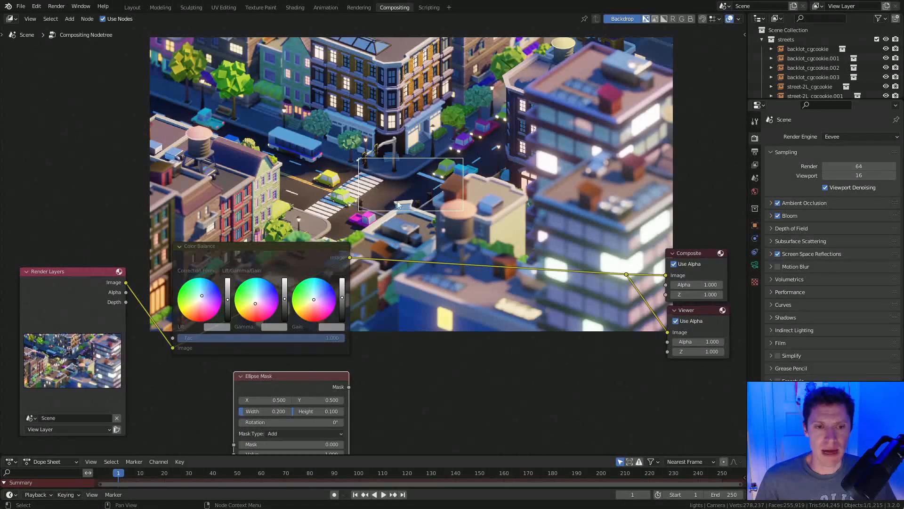
left_click_drag(242, 410, 337, 411)
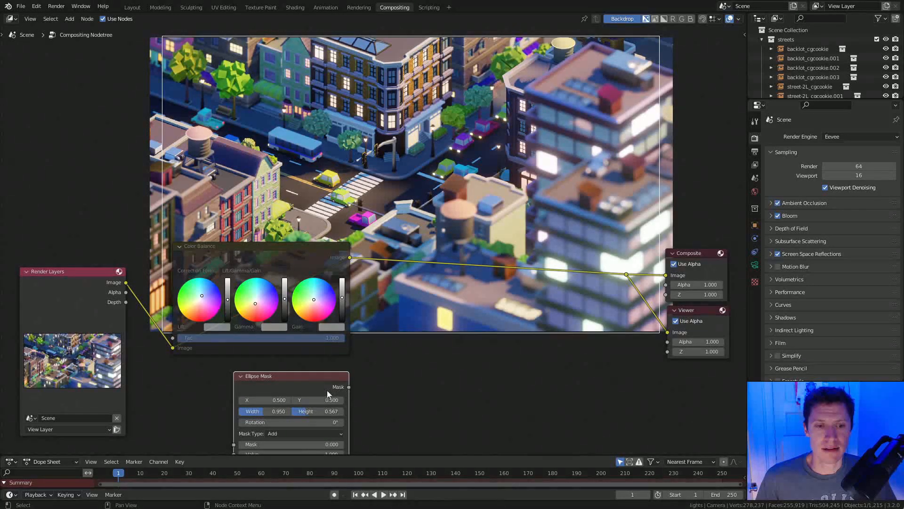
left_click(323, 382, "ctrl+shift")
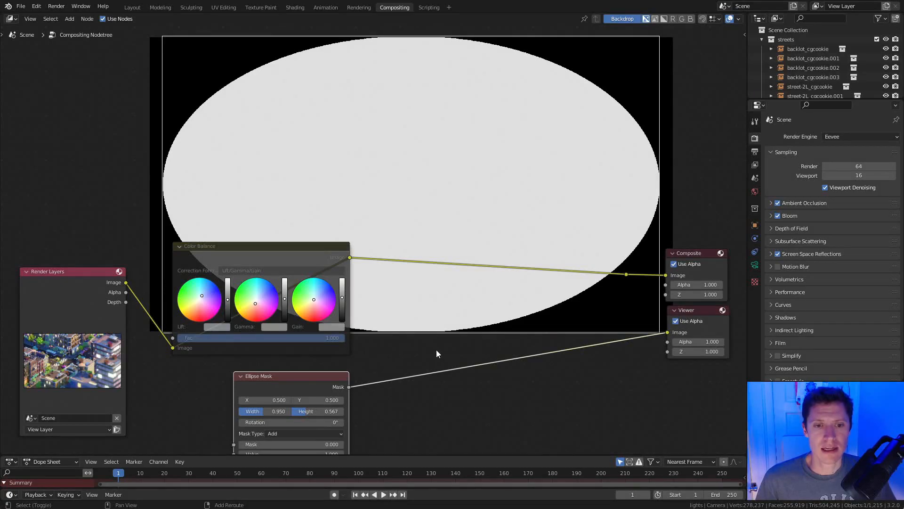
key("shift+a")
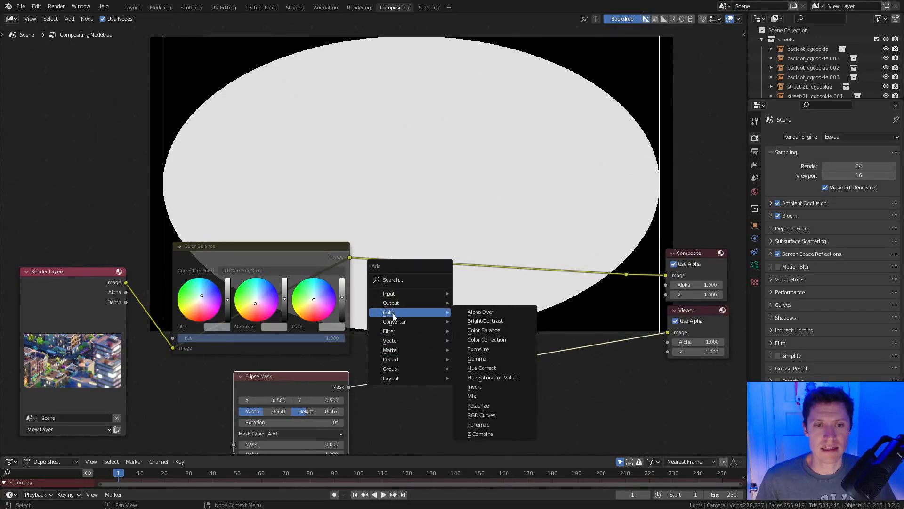
mouse_move(390, 333)
left_click(481, 359)
left_click(483, 357)
Insert a Blur node on the link between the Ellipse Mask and the Viewer.
key("shift+a")
mouse_move(434, 342)
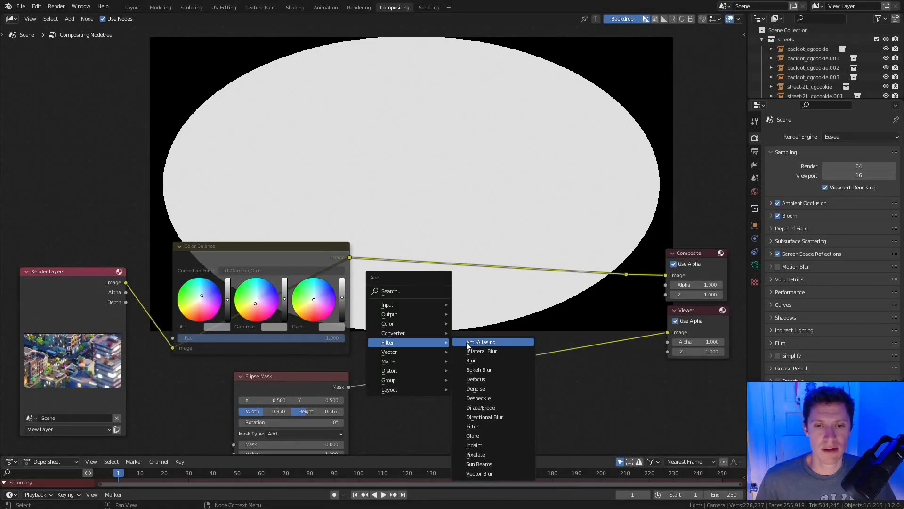
left_click(468, 360)
left_click(364, 351)
middle_click_drag(409, 318, 403, 260)
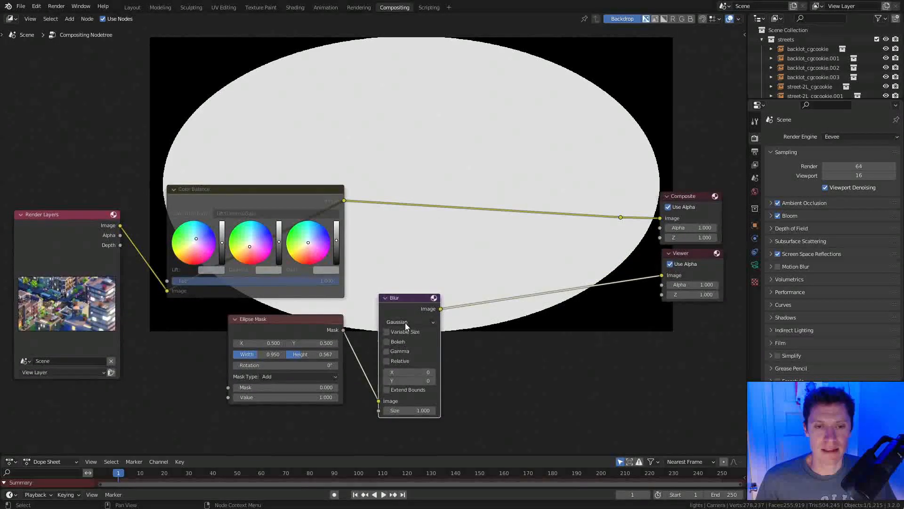
Set the mask's Blur node to Fast Gaussian with relative sizing, at 30% in both X and Y.
left_click(405, 323)
left_click(403, 332)
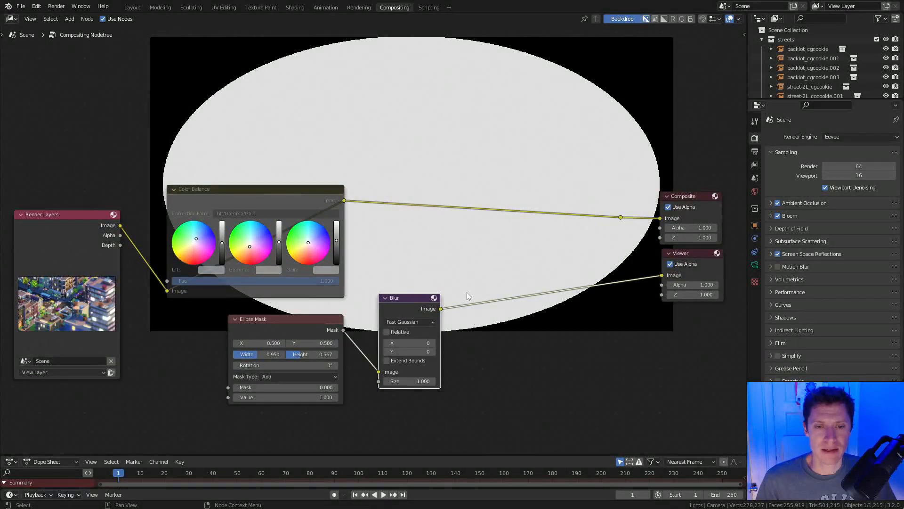
left_click(400, 332)
scroll(424, 311, "up", 1)
left_click(425, 384)
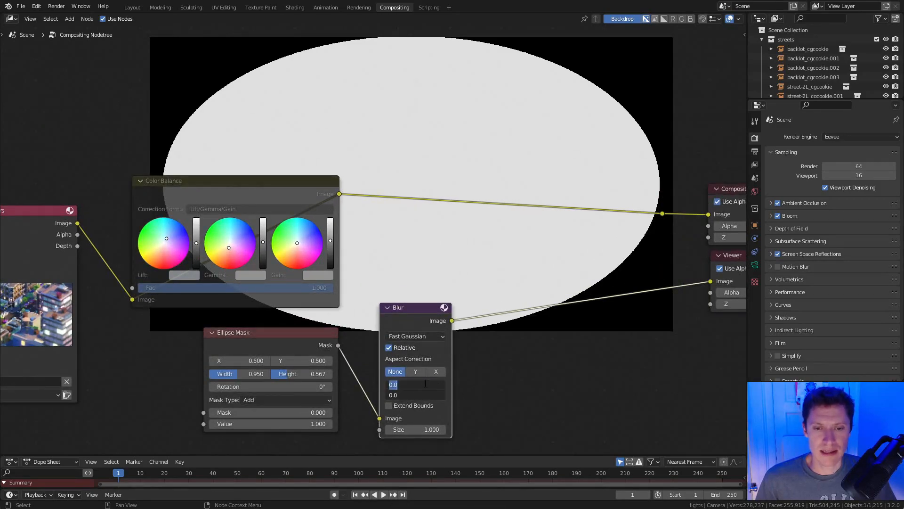
type("30")
key("Return")
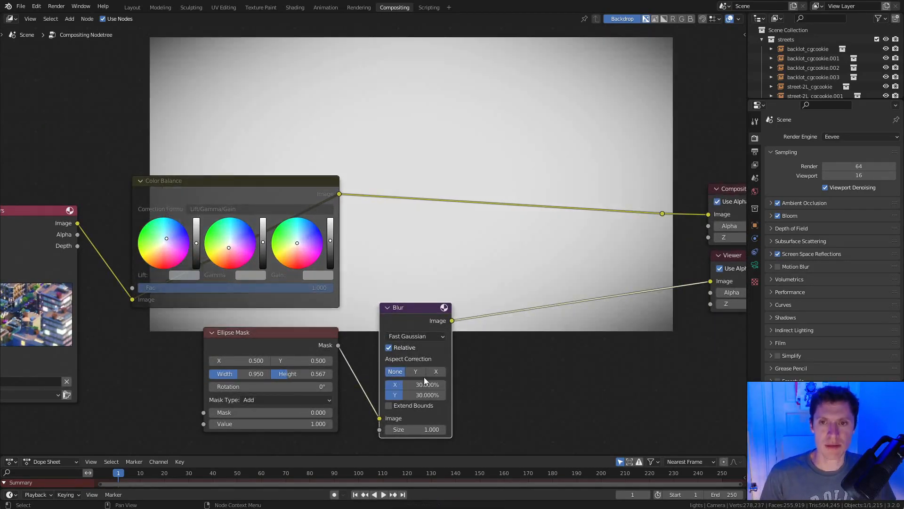
Insert a Mix node on the image link between the Color Balance node and the Composite node.
middle_click_drag(558, 149, 530, 275)
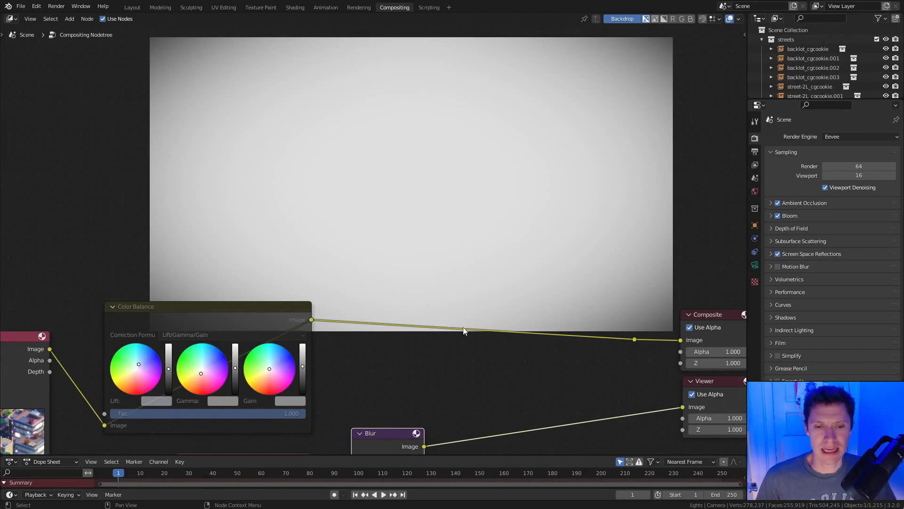
scroll(463, 355, "down", 1)
middle_click_drag(454, 357, 436, 263)
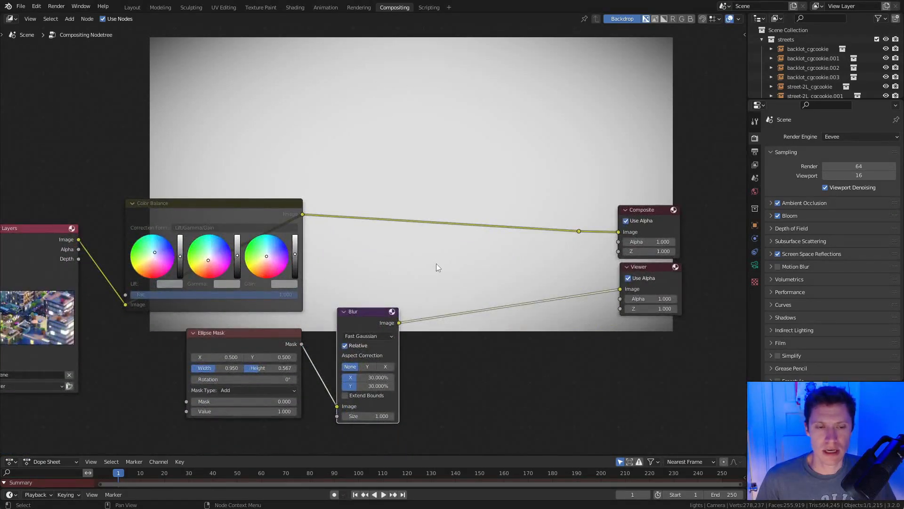
key("shift+a")
mouse_move(426, 225)
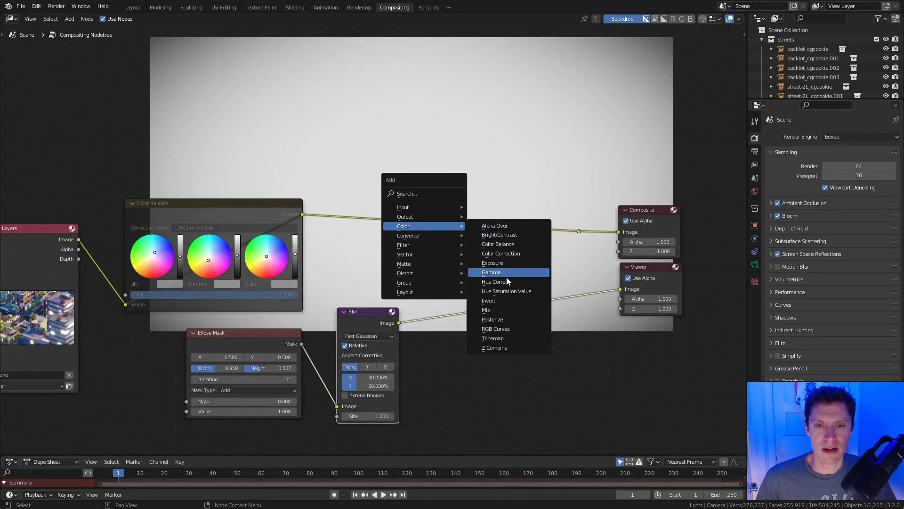
left_click(496, 309)
left_click(501, 235)
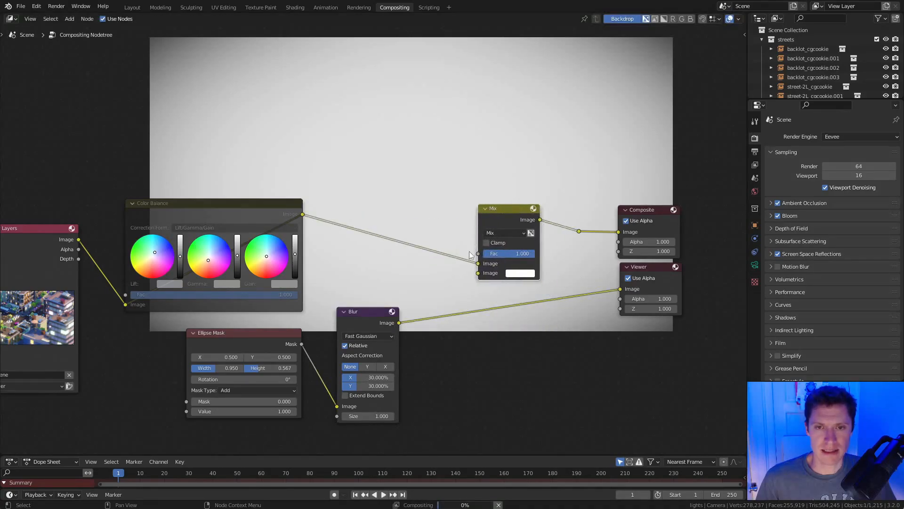
Set the Mix node's blend mode to Overlay and connect the blurred mask to its second image input.
left_click(501, 236)
left_click(504, 342)
left_click_drag(399, 323, 478, 273)
Set the Overlay node's factor to 0 and preview the composited image through the Viewer.
left_click(515, 254)
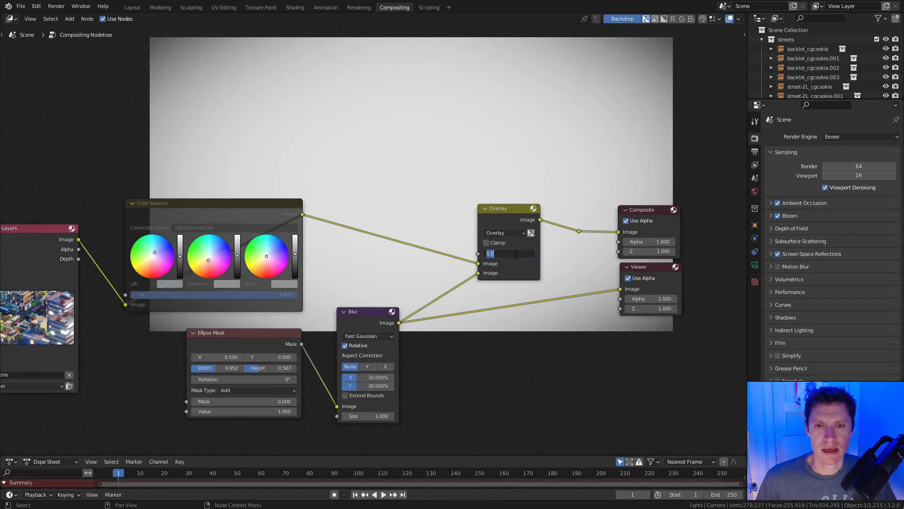
type("0")
key("Return")
left_click(579, 233, "ctrl+shift")
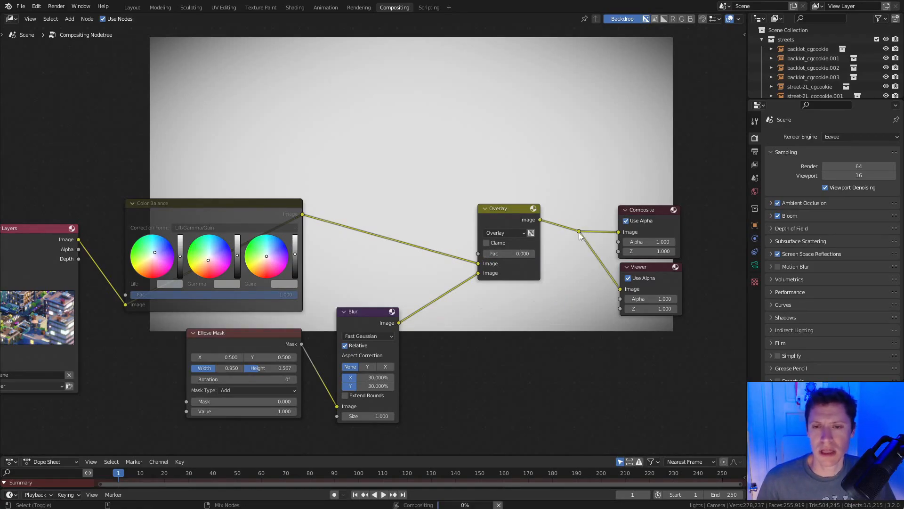
middle_click_drag(510, 215, 510, 240)
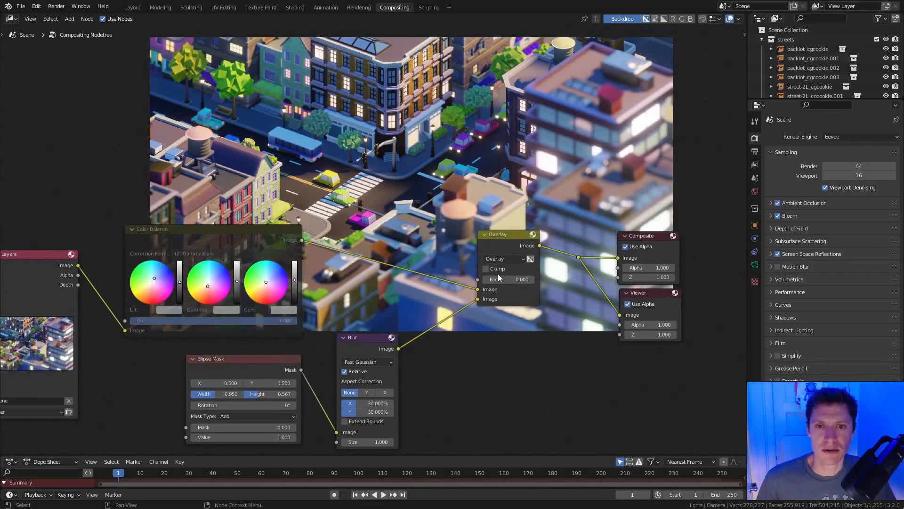
Set the Overlay node's factor to 0.5 and compare the image with the node muted and unmuted.
left_click_drag(488, 278, 528, 279)
middle_click_drag(261, 105, 251, 212)
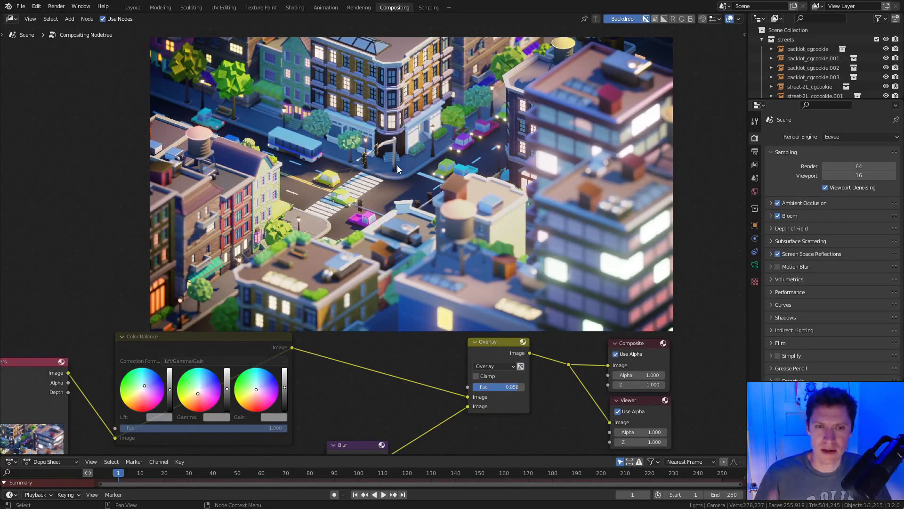
left_click(487, 343)
key("m")
key("m")
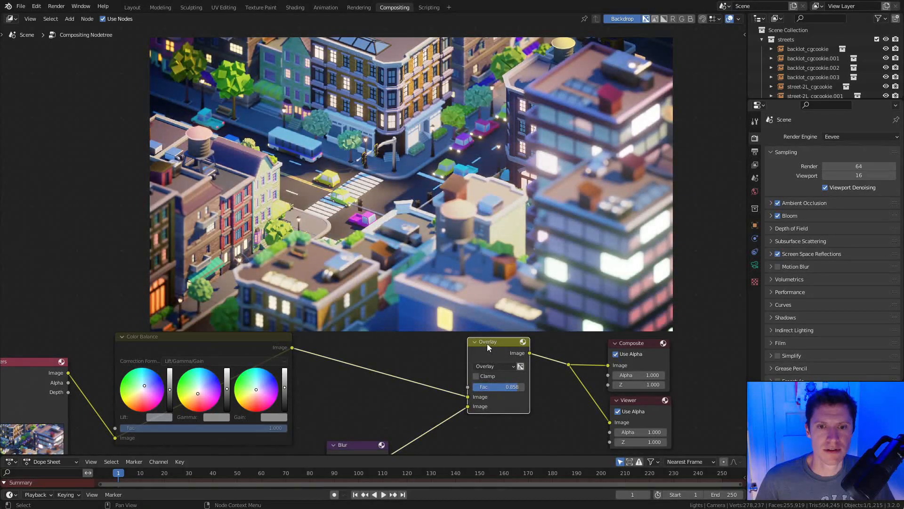
double_click(507, 387)
type(".5")
key("Return")
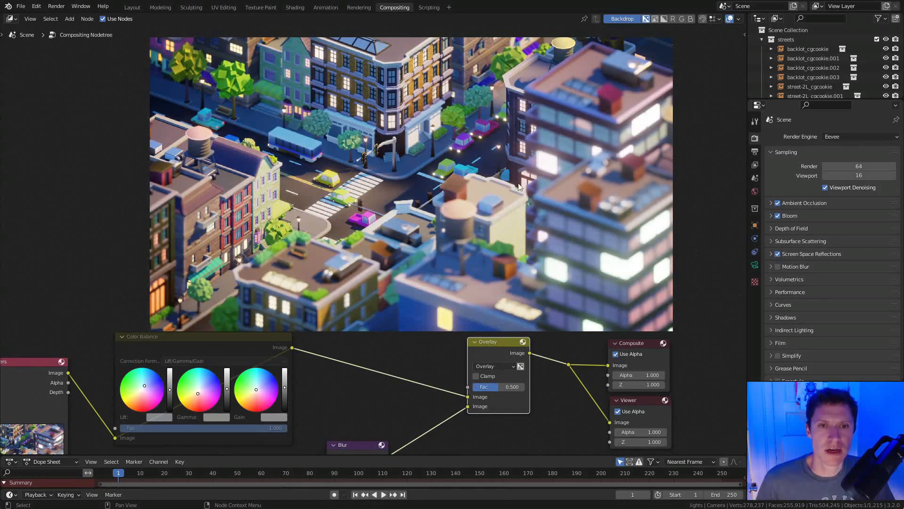
key("m")
key("m")
key("m")
key("m")
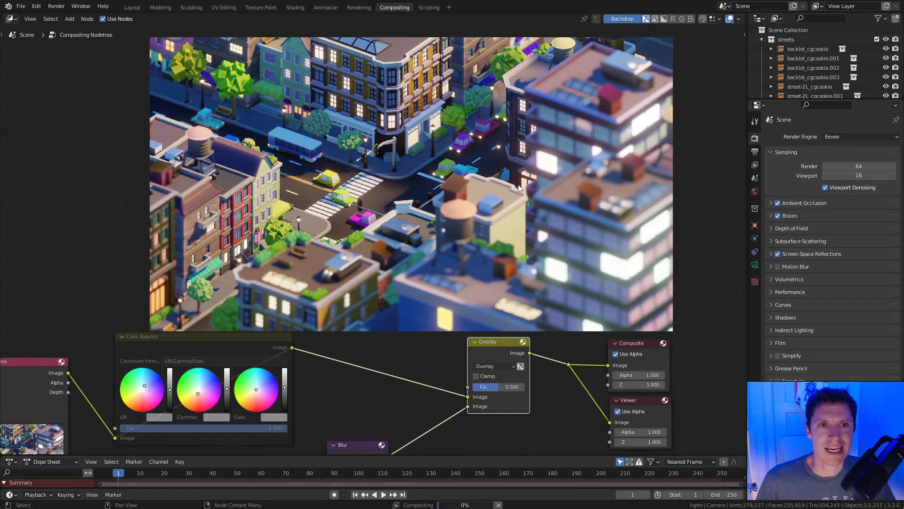
View the Viewer Node image full-screen and inspect the street corner, lit windows and blurred foreground buildings.
left_click(56, 6)
left_click(66, 54)
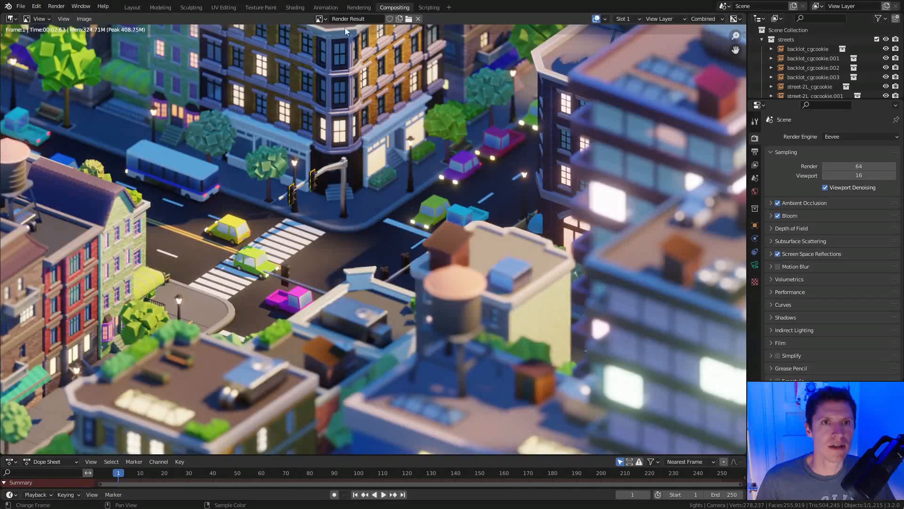
left_click(319, 19)
left_click(351, 41)
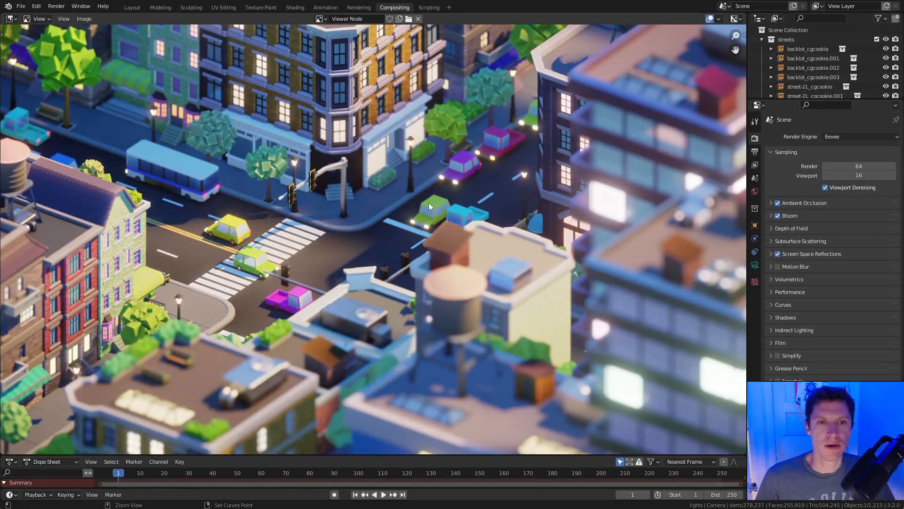
key("ctrl+space")
middle_click_drag(497, 236, 505, 188)
scroll(505, 188, "down", 1)
middle_click_drag(559, 170, 551, 217)
scroll(481, 194, "up", 3)
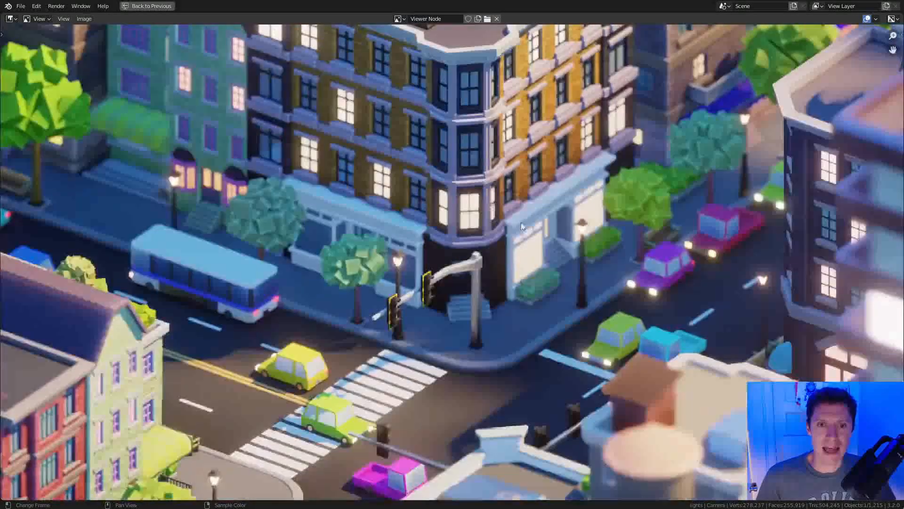
middle_click_drag(522, 226, 521, 217)
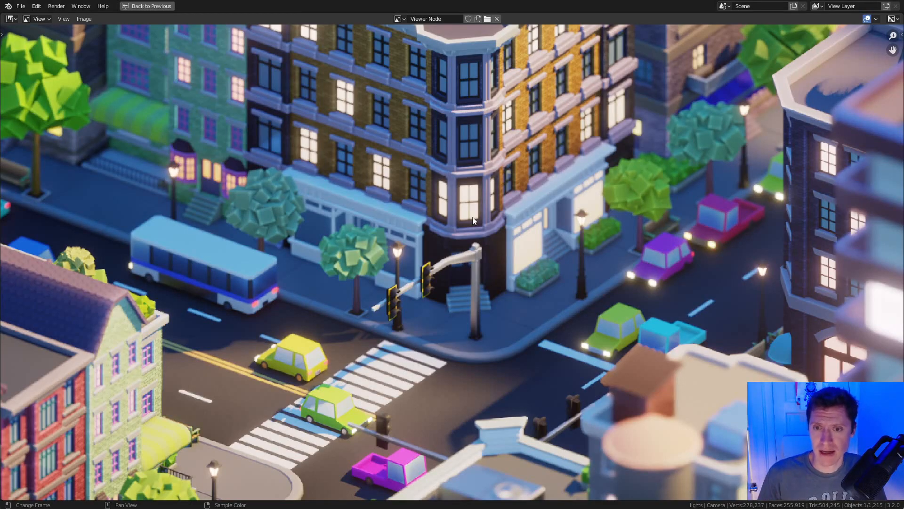
scroll(475, 223, "down", 2)
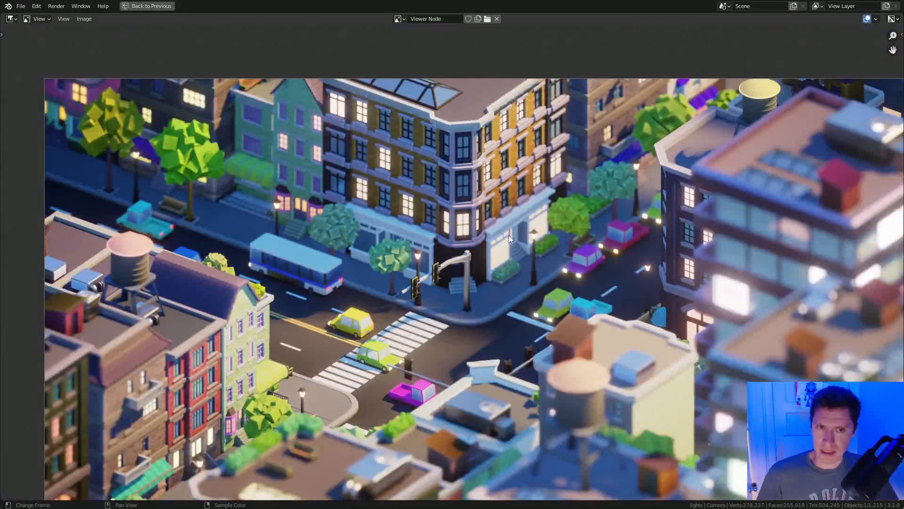
scroll(513, 230, "down", 1)
middle_click_drag(565, 293, 574, 276)
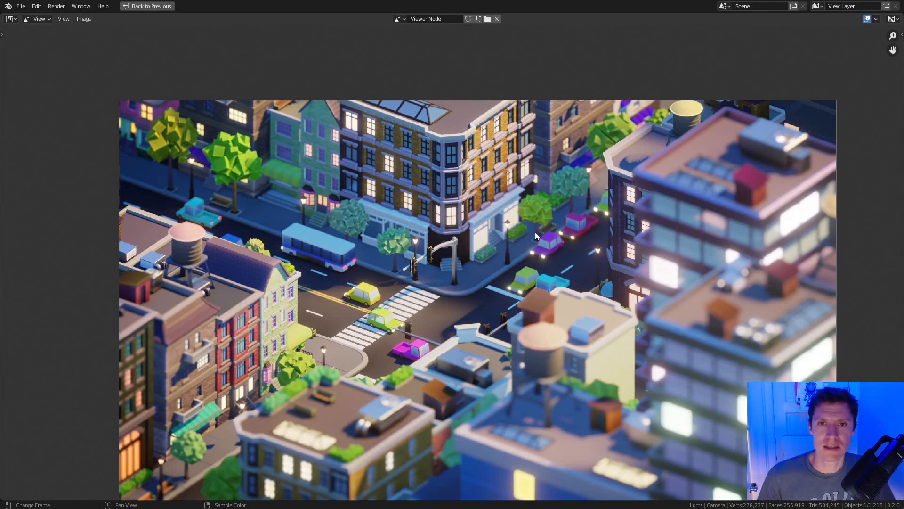
left_click(154, 8)
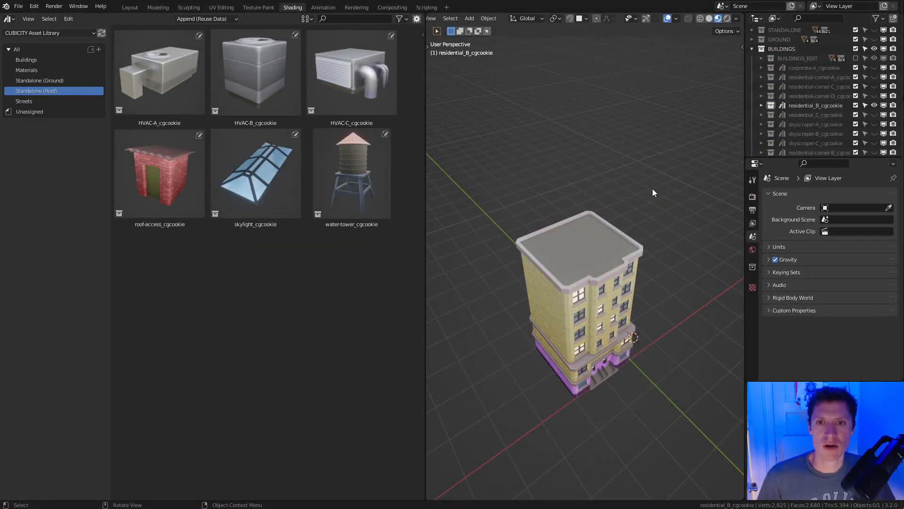
In the asset library file, select the residential_B_cgcookie building and its cubicity_glass-emit material.
left_click(597, 285)
middle_click_drag(640, 208, 627, 190)
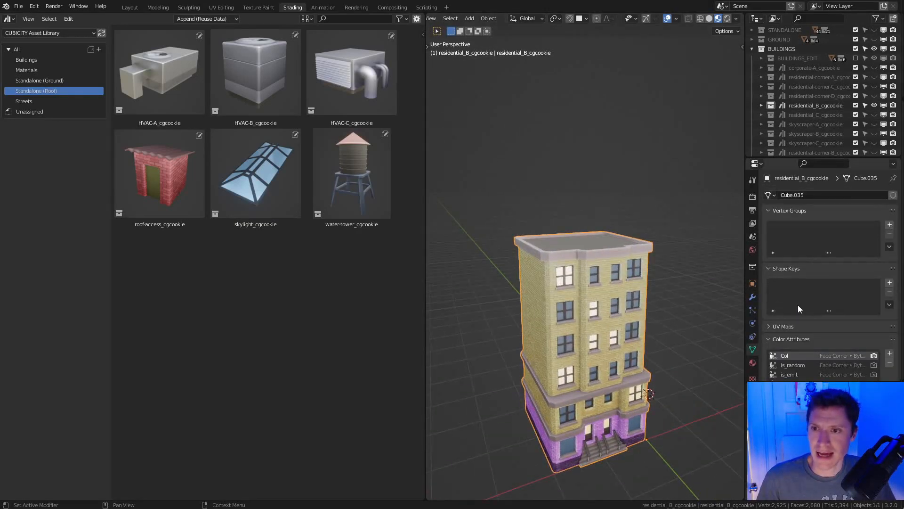
left_click(752, 362)
left_click(806, 208)
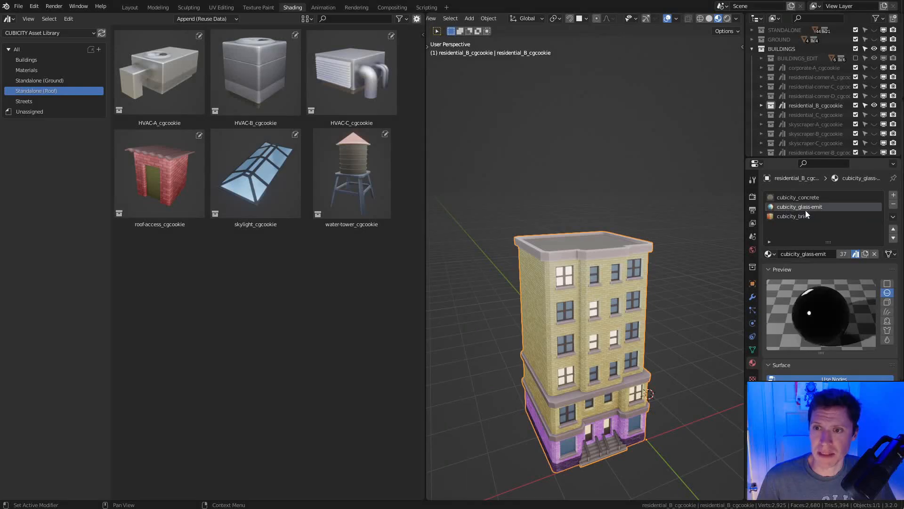
Split the 3D viewport horizontally and turn the lower area into a Shader Editor for the glass material.
left_click_drag(428, 15, 437, 244)
left_click(436, 249)
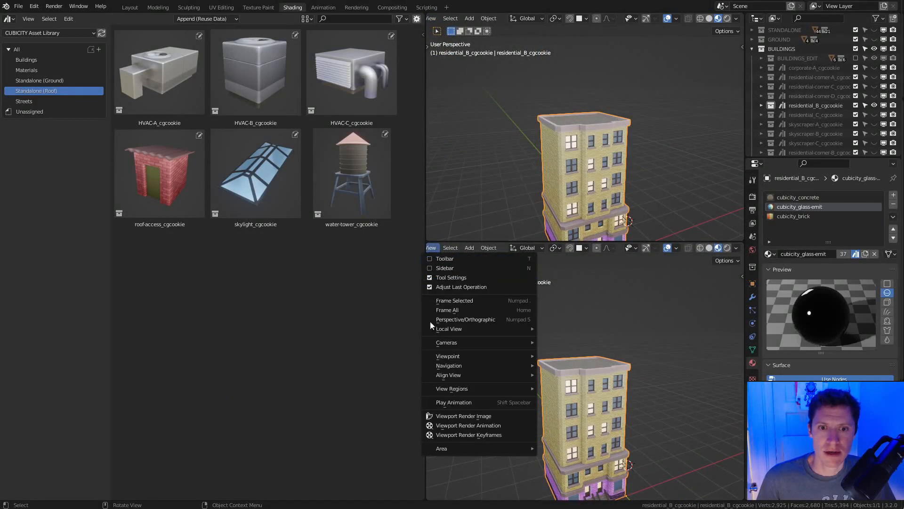
scroll(520, 249, "up", 3)
left_click(438, 248)
left_click(509, 337)
Set the value of the Multiply node feeding Emission Strength to 0 and save the asset file.
scroll(513, 360, "up", 5)
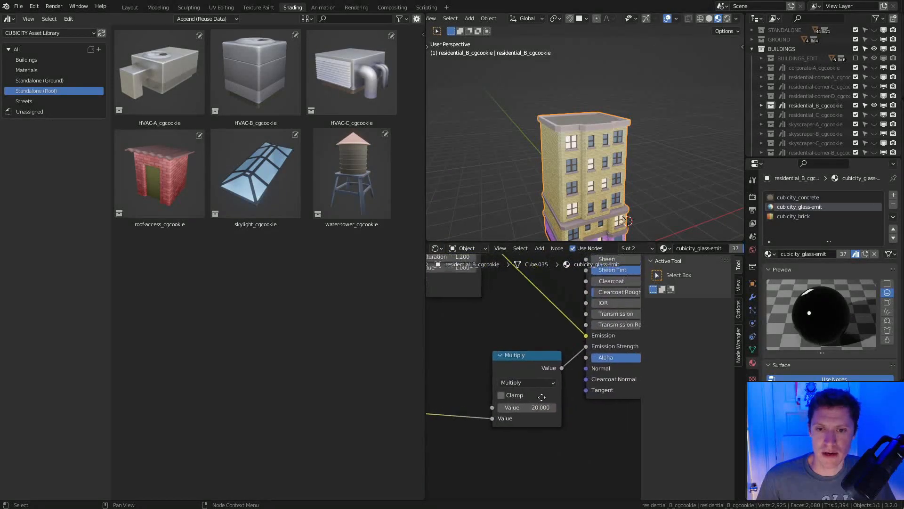
left_click(519, 409)
type("0")
key("Return")
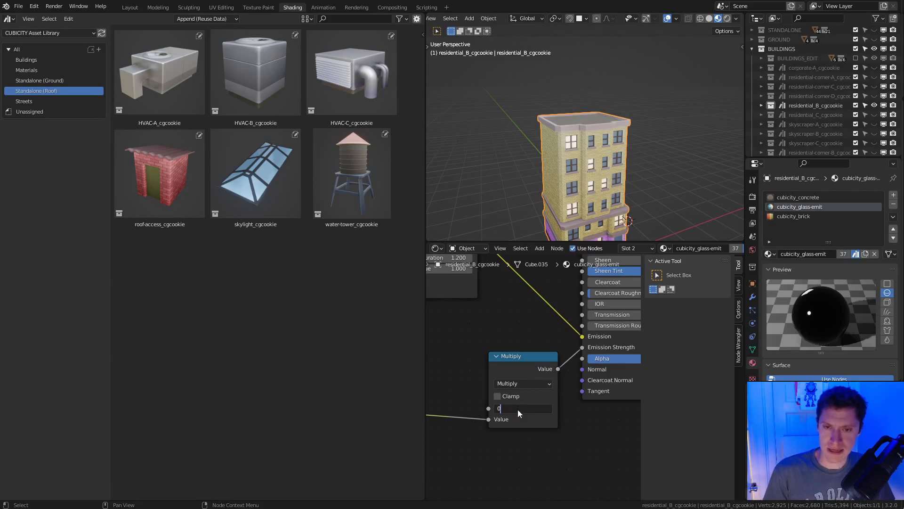
key("ctrl+s")
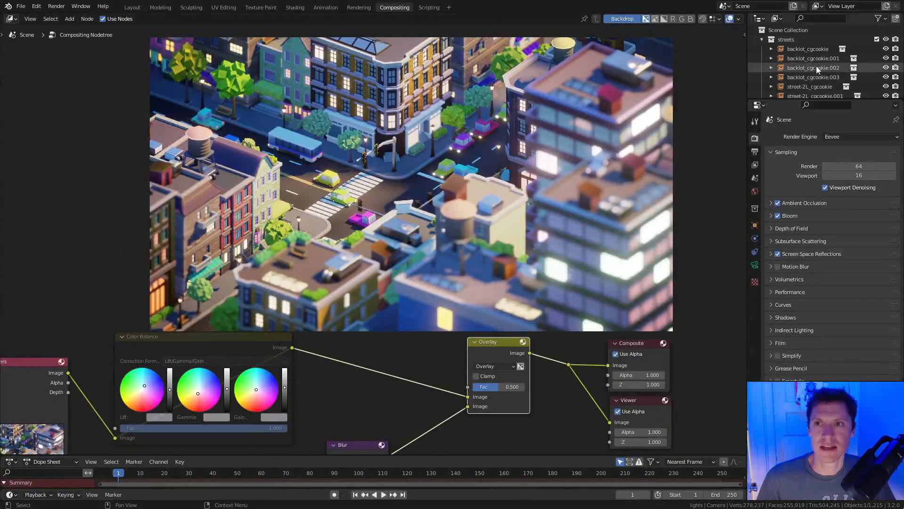
In the city scene file, list the blend file's data in the Outliner and reload the linked cubicity_ASSETS.blend library.
left_click(777, 18)
left_click(829, 66)
scroll(834, 69, "down", 6)
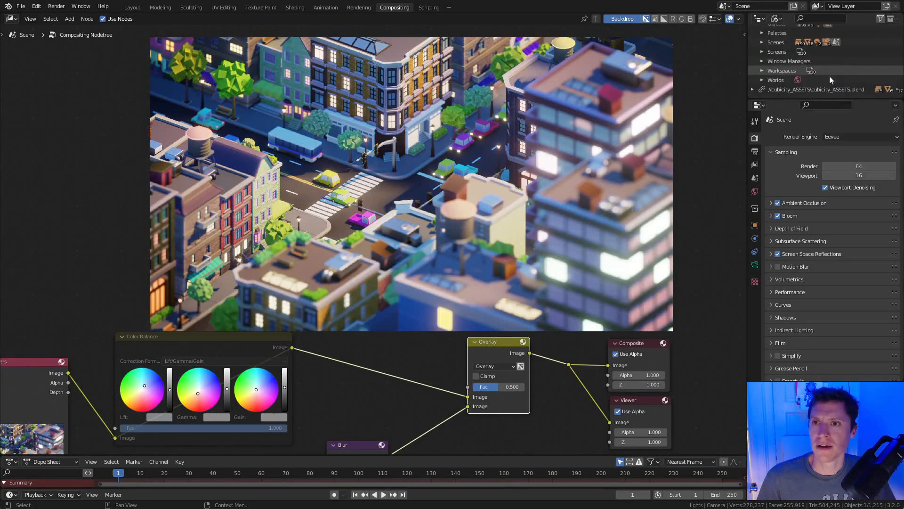
right_click(824, 90)
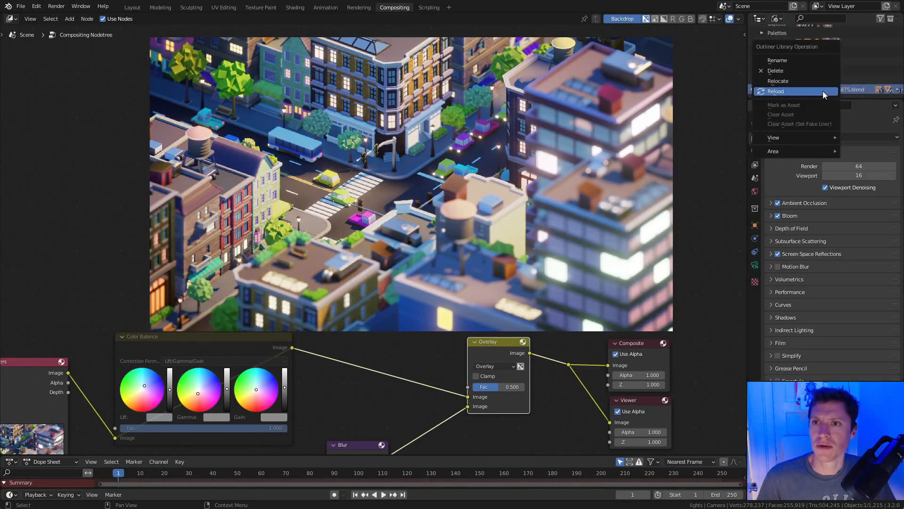
left_click(785, 91)
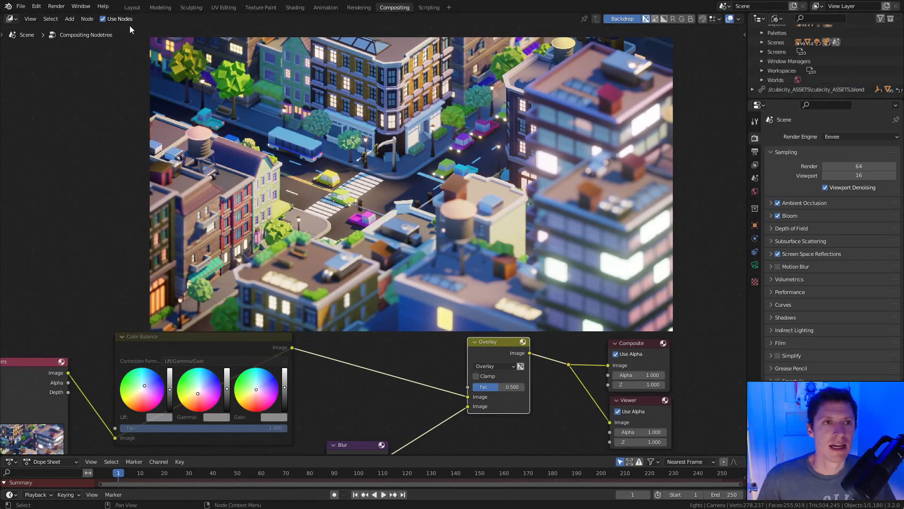
Render the city image again and inspect the unlit windows in the result full-screen.
left_click(56, 6)
left_click(70, 20)
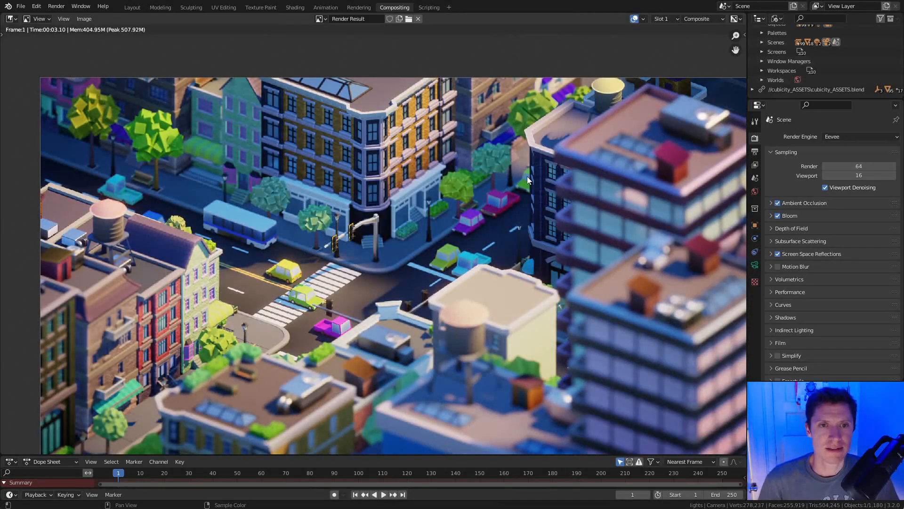
middle_click_drag(478, 264, 445, 227)
key("ctrl+space")
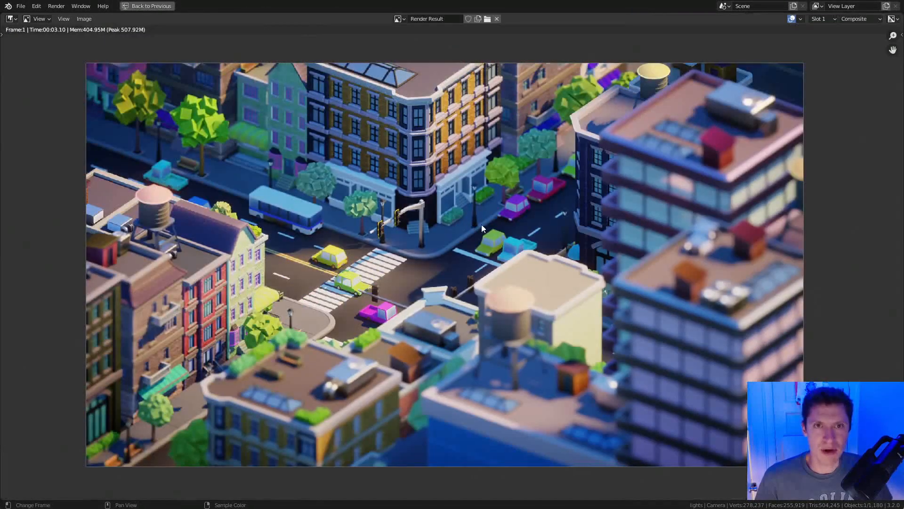
scroll(519, 234, "up", 1)
middle_click_drag(491, 195, 515, 226)
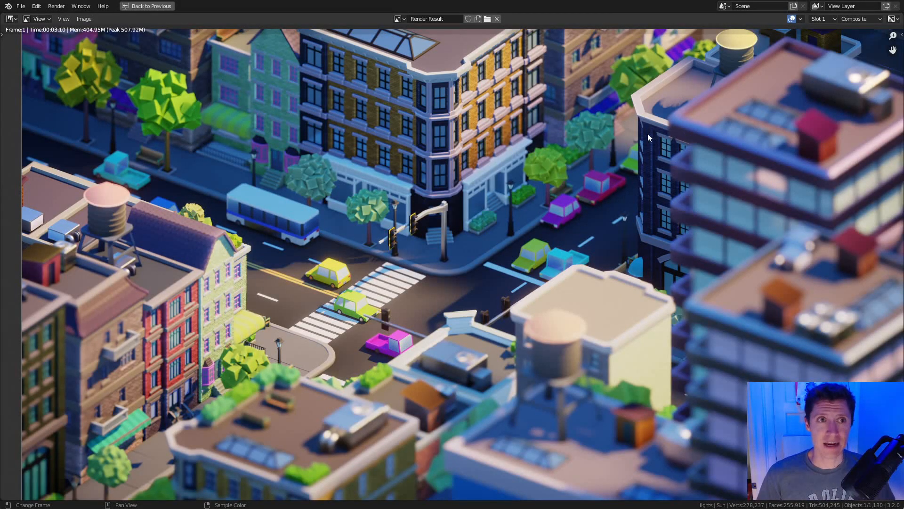
left_click(165, 7)
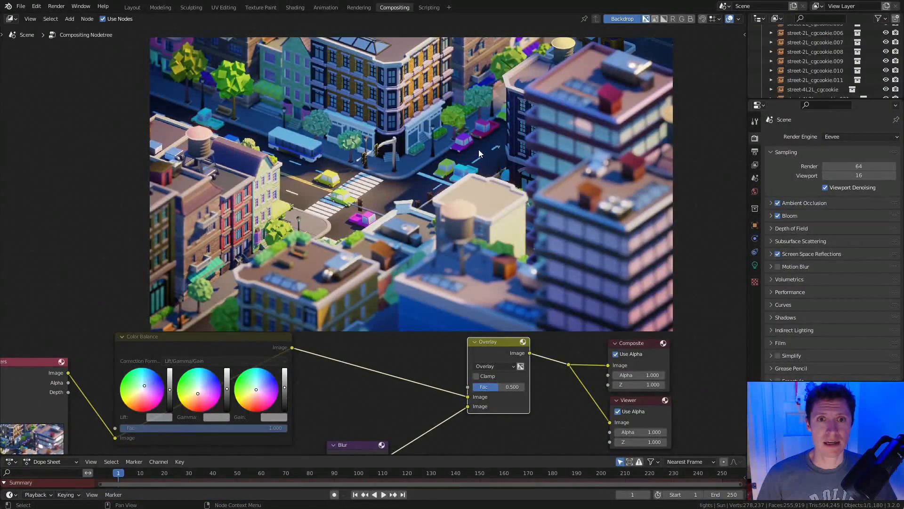
In the Layout workspace, switch the render result to Slot 2 and return to the 3D viewport.
left_click(129, 7)
scroll(478, 199, "down", 5)
middle_click_drag(477, 198, 451, 141, "shift")
left_click(56, 6)
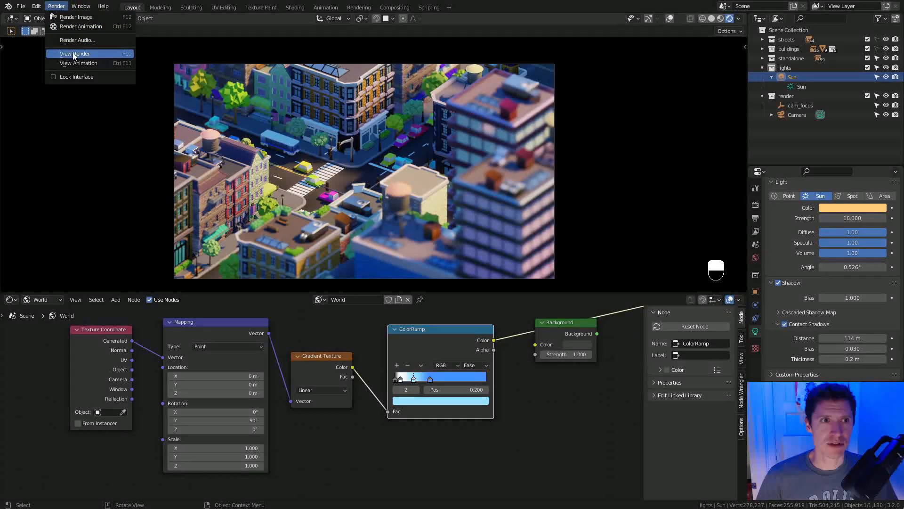
left_click(73, 55)
left_click(675, 16)
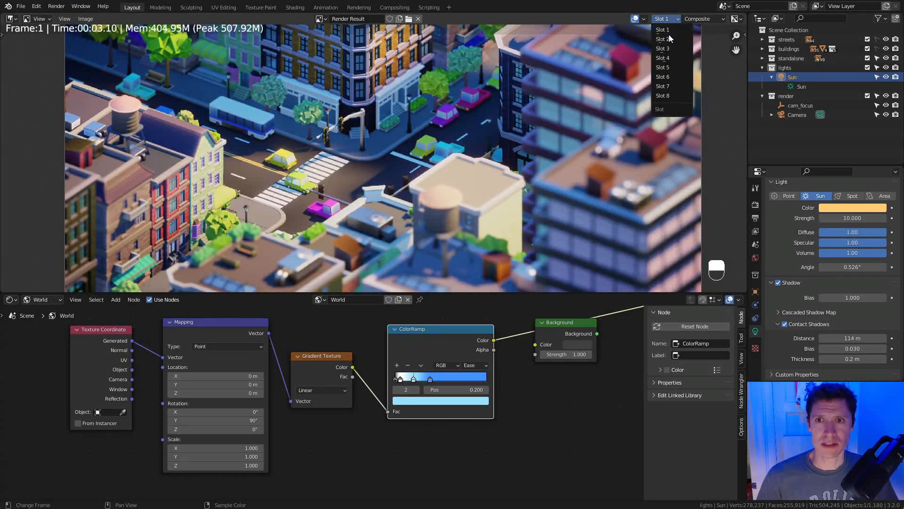
left_click(668, 35)
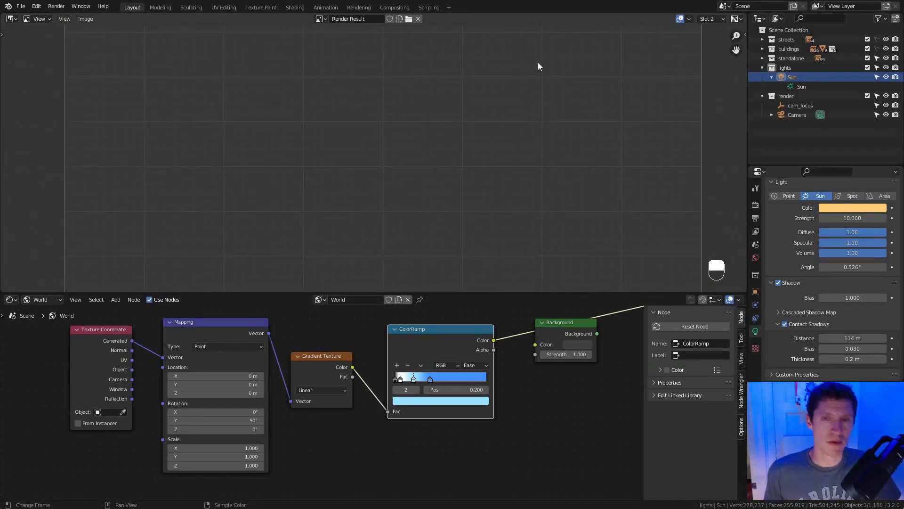
key("Escape")
middle_click_drag(404, 126, 404, 119, "shift")
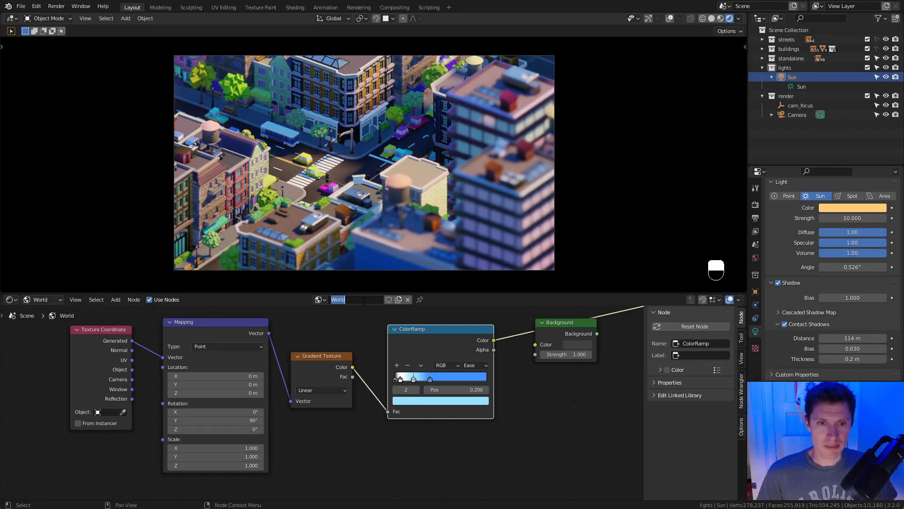
Rename the world as cubicity_golden-hour and give it a fake user.
type("cubicity_day")
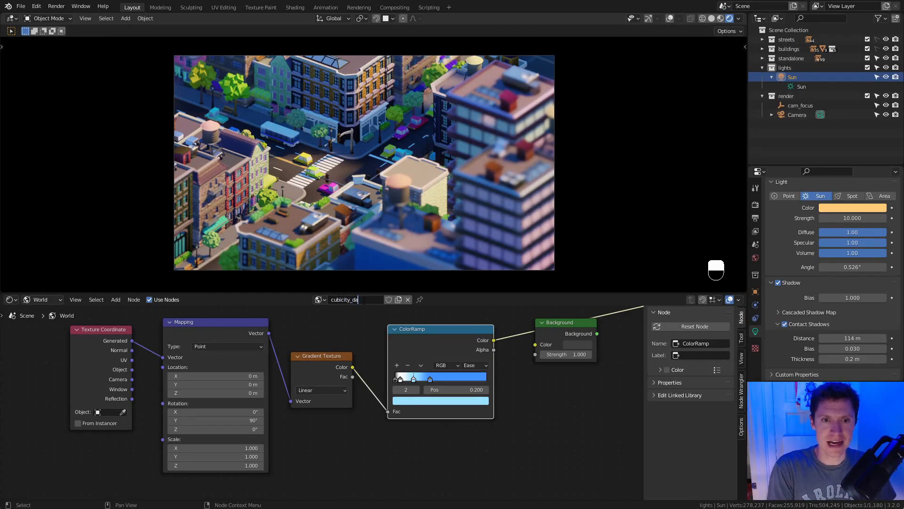
key("BackSpace")
key("BackSpace")
type("n-hour")
key("Return")
left_click(388, 299)
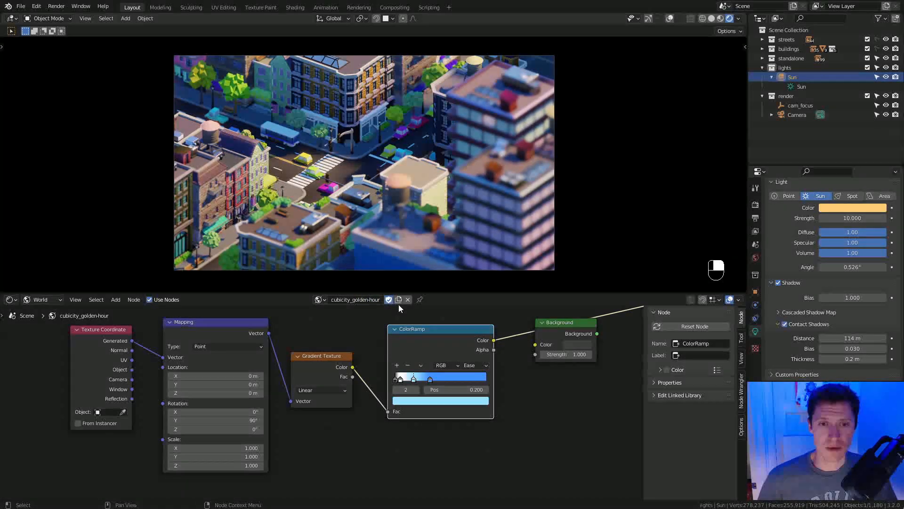
Duplicate the golden-hour world and name the copy cubicity_night.
left_click(399, 300)
left_click(365, 300)
left_click(365, 299)
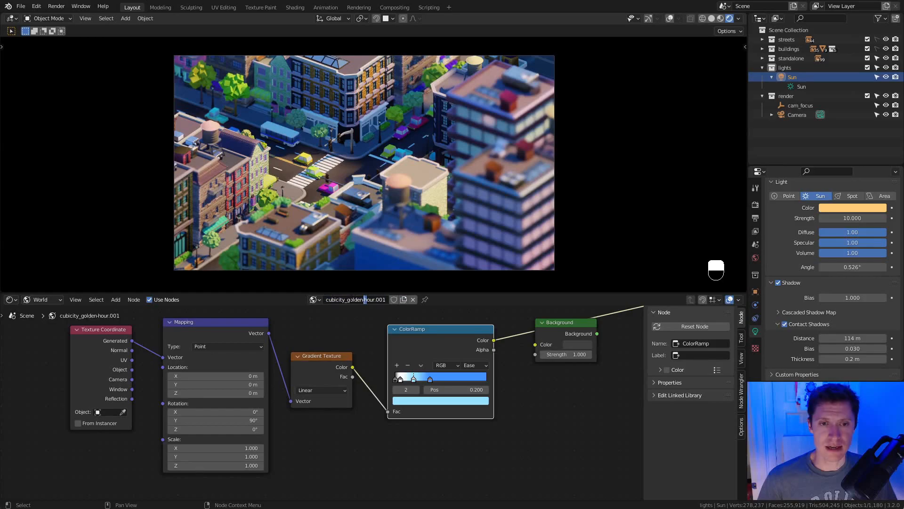
left_click_drag(347, 300, 403, 302)
type("night")
key("Return")
Recolor the white ColorRamp stop at position 0.059 in the cubicity_night world to a muted dark blue.
middle_click_drag(366, 123, 435, 98)
middle_click_drag(436, 98, 426, 161, "shift")
middle_click_drag(426, 161, 423, 147, "ctrl")
scroll(420, 376, "up", 4)
middle_click_drag(420, 375, 393, 409)
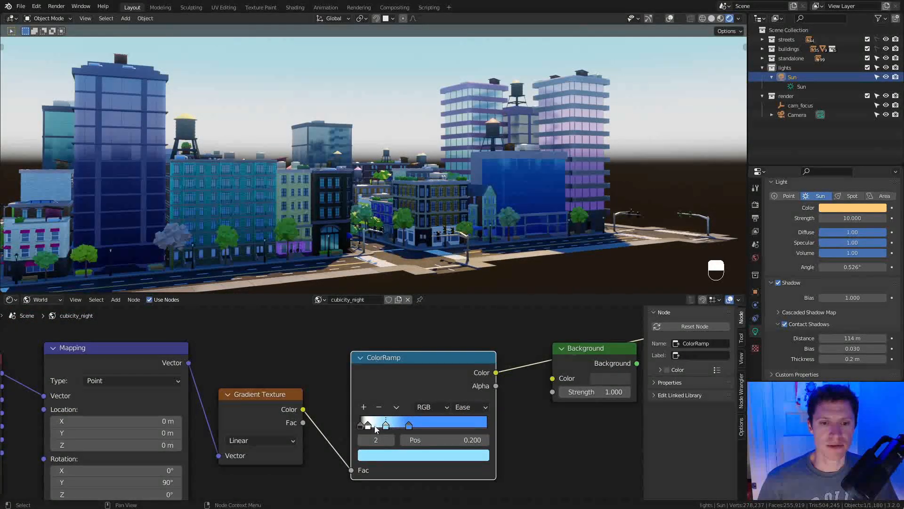
left_click(368, 425)
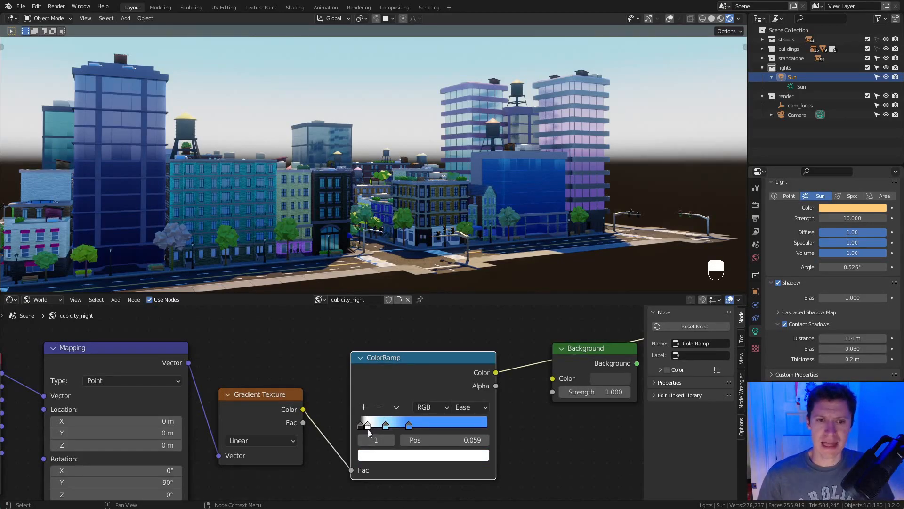
middle_click_drag(496, 157, 481, 247, "shift")
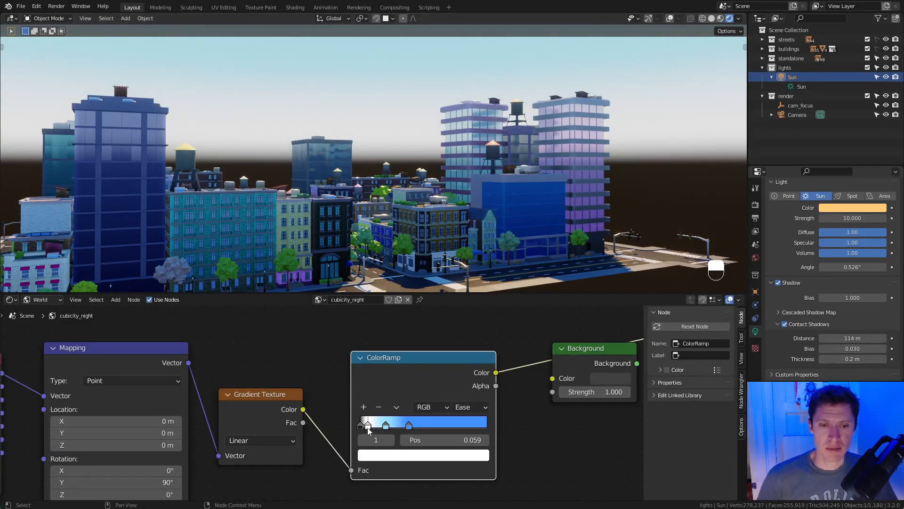
left_click(379, 455)
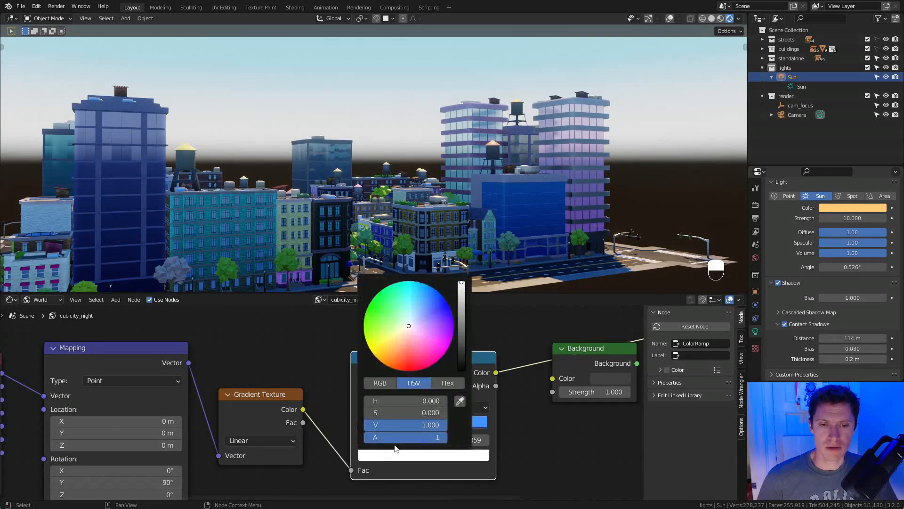
left_click(419, 307)
left_click_drag(460, 295, 462, 323)
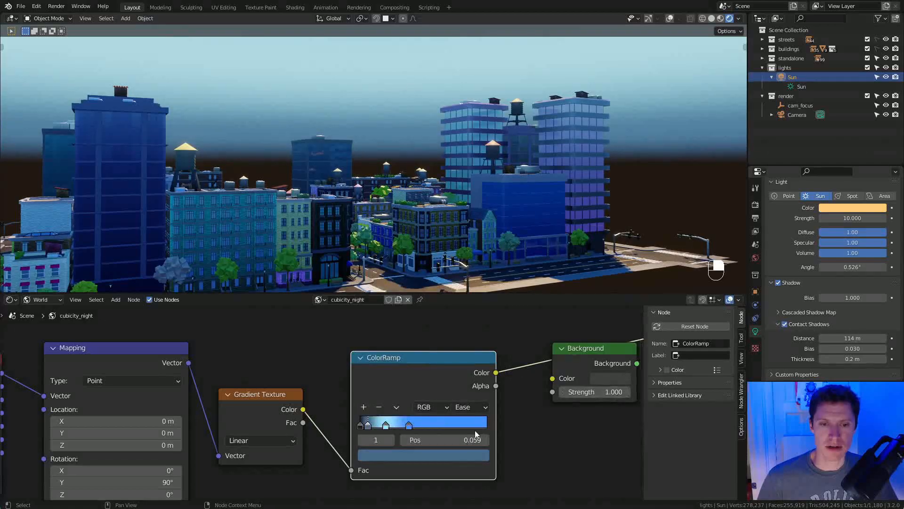
Recolor the light blue ColorRamp stop at position 0.200 to a deep saturated blue with hue 0.629, saturation 0.908 and value 0.103.
left_click(385, 425)
left_click(423, 454)
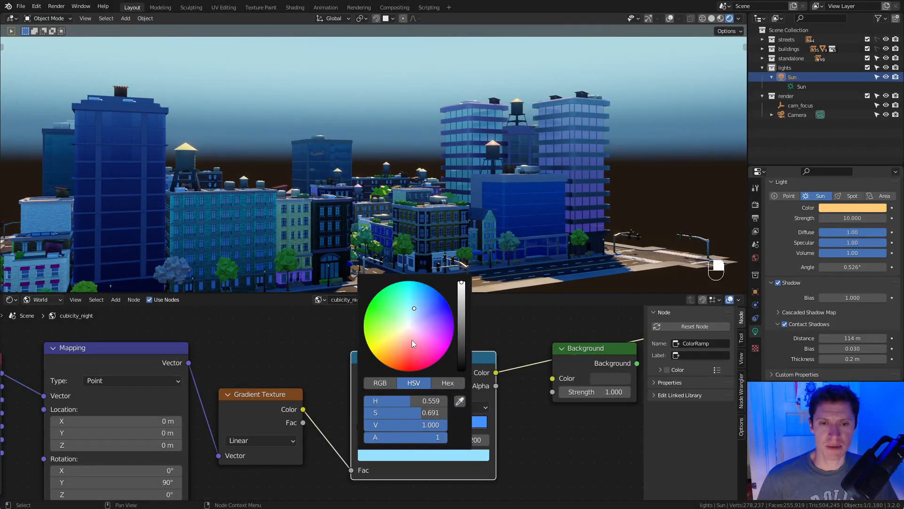
left_click_drag(418, 334, 462, 339)
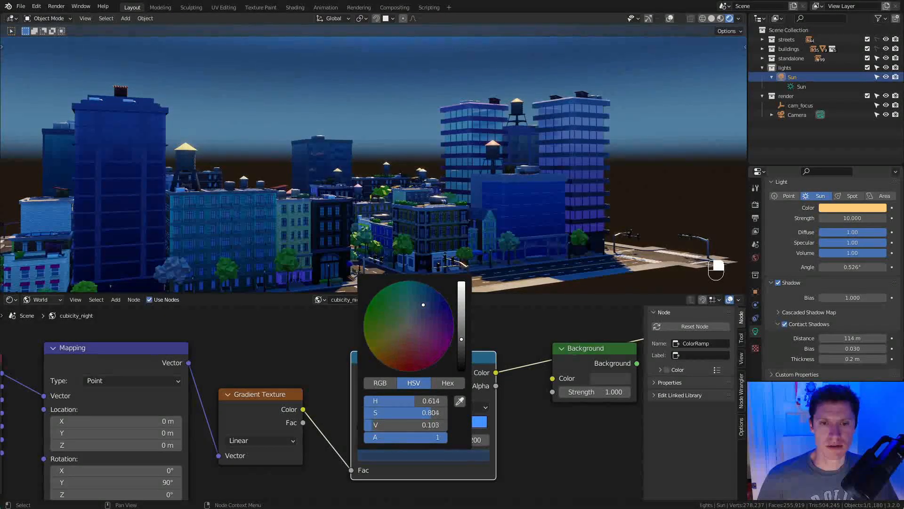
left_click(429, 300)
Delete the bright blue ColorRamp stop at 0.382 and move the deep blue stop to position 0.327.
left_click(408, 426)
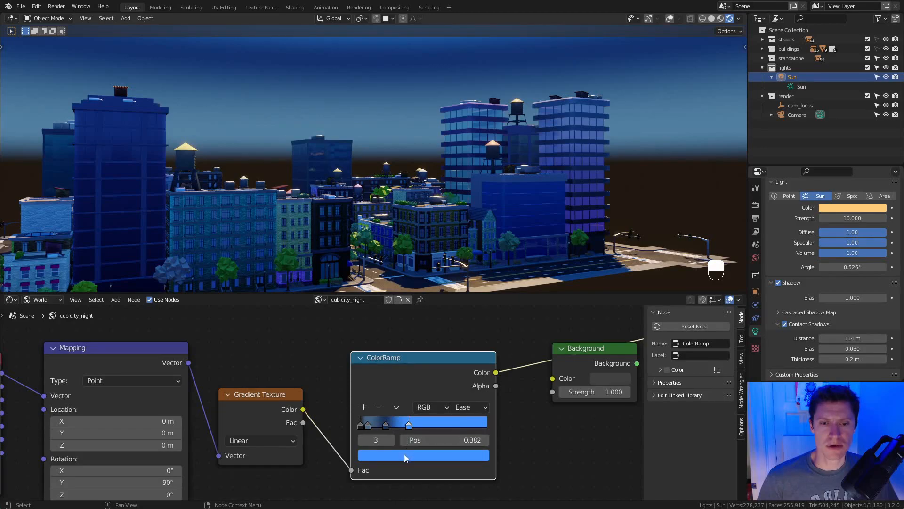
left_click(379, 407)
left_click_drag(391, 425, 403, 426)
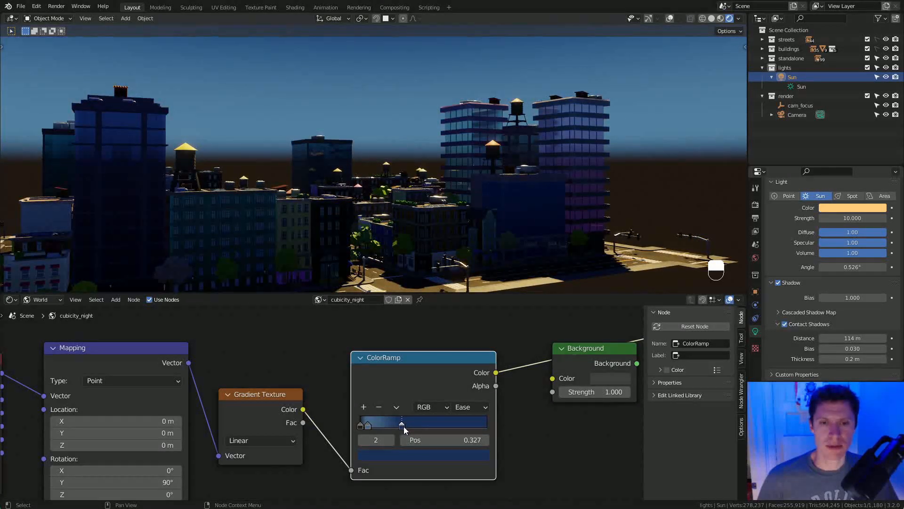
Darken the ColorRamp stops at positions 0.059 and 0.327 for a dimmer night sky.
left_click(369, 426)
left_click(380, 455)
left_click_drag(461, 329, 461, 337)
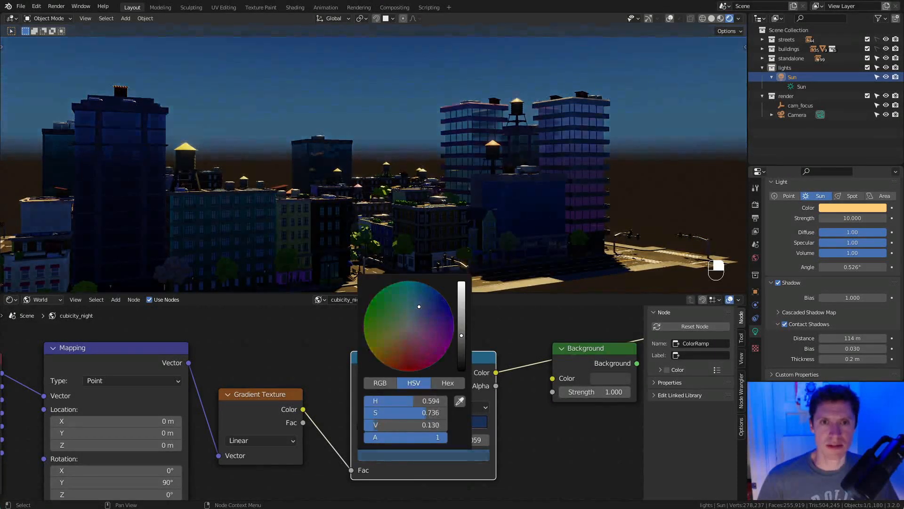
middle_click_drag(463, 186, 476, 212)
left_click(401, 426)
left_click(407, 454)
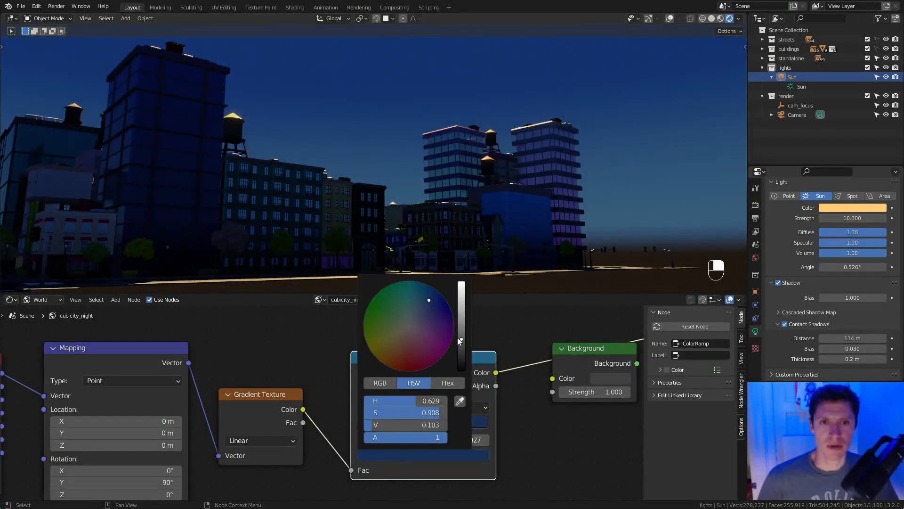
left_click_drag(461, 337, 461, 350)
Add a ColorRamp stop at position 0.636 and color it a very dark purplish blue.
left_click(441, 422, "ctrl")
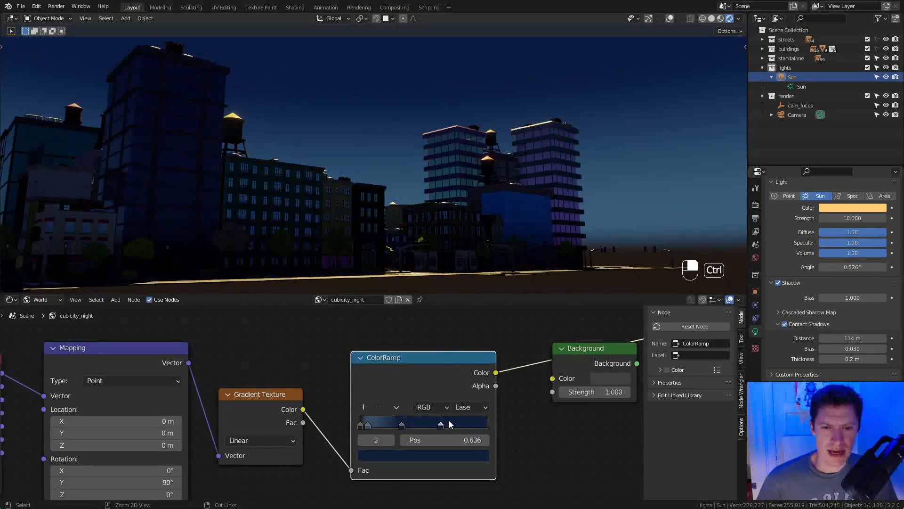
left_click(433, 456)
left_click_drag(445, 300, 446, 315)
left_click_drag(462, 351, 461, 357)
Shift the two upper ColorRamp stops toward the start of the ramp and darken the stop at 0.059 further.
mouse_move(402, 425)
left_mouse_down()
mouse_move(394, 426)
mouse_move(417, 426)
mouse_move(385, 426)
left_mouse_up()
left_click(368, 426)
left_click(391, 455)
left_click_drag(461, 337, 461, 344)
middle_click_drag(585, 116, 586, 124)
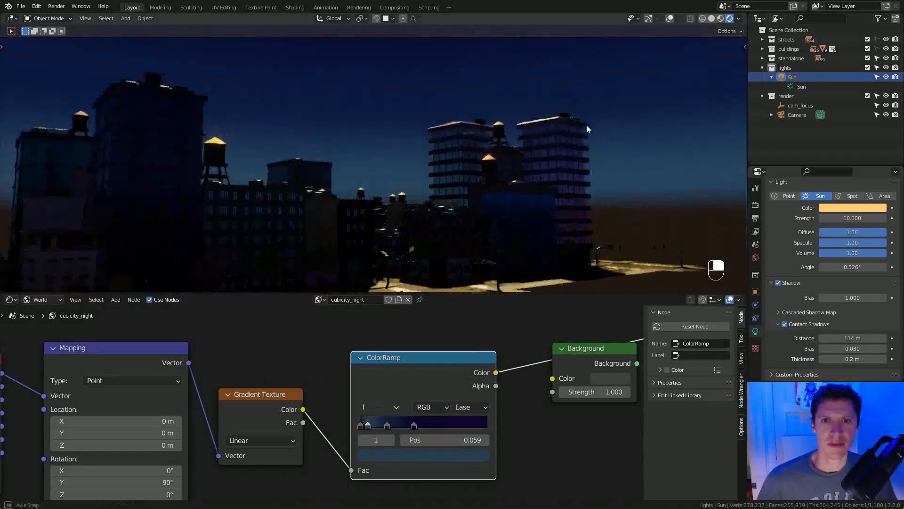
Hide the Sun light in the viewport to check the city under the night world alone.
middle_click_drag(609, 188, 554, 162)
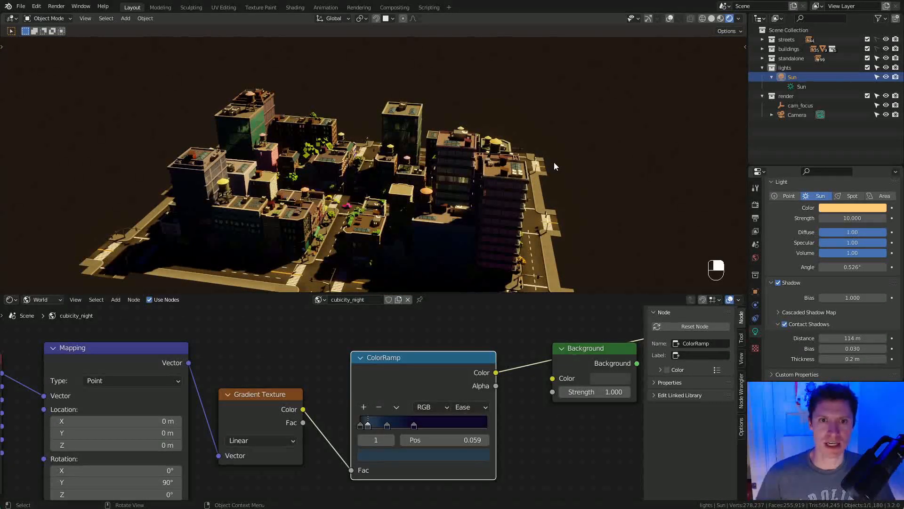
middle_click_drag(554, 162, 532, 140, "ctrl")
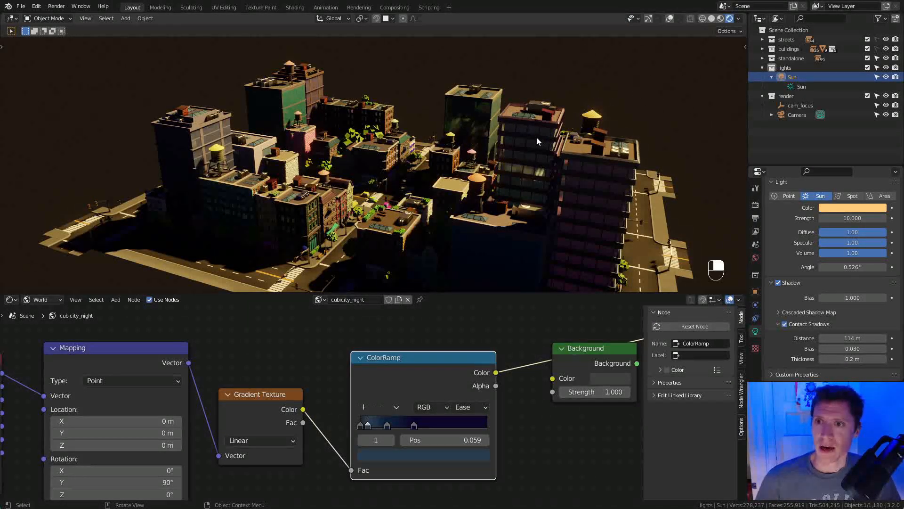
middle_click_drag(537, 138, 606, 118)
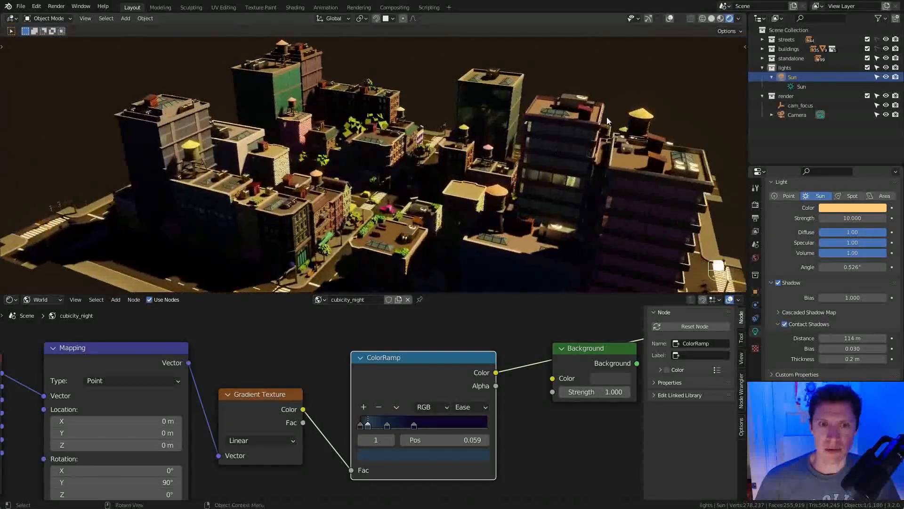
middle_click_drag(422, 213, 416, 194, "shift")
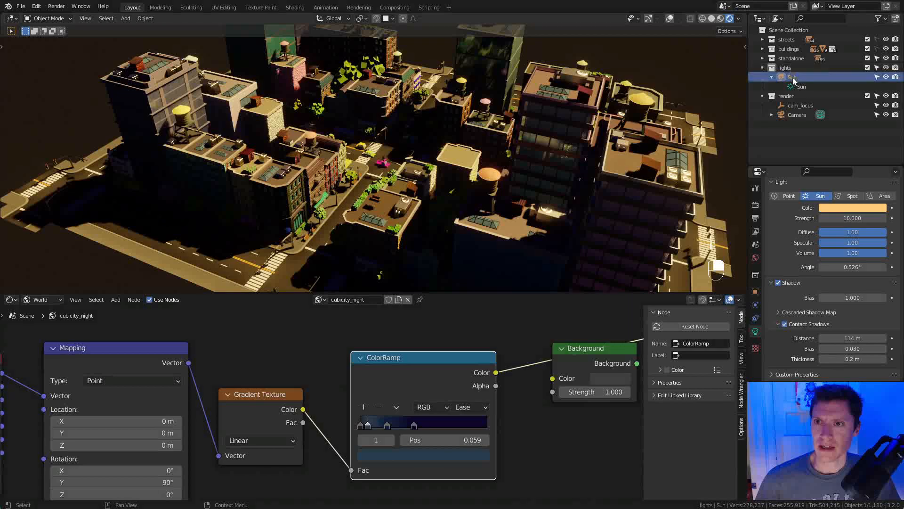
left_click(886, 77)
middle_click_drag(621, 137, 560, 139)
scroll(555, 135, "up", 1)
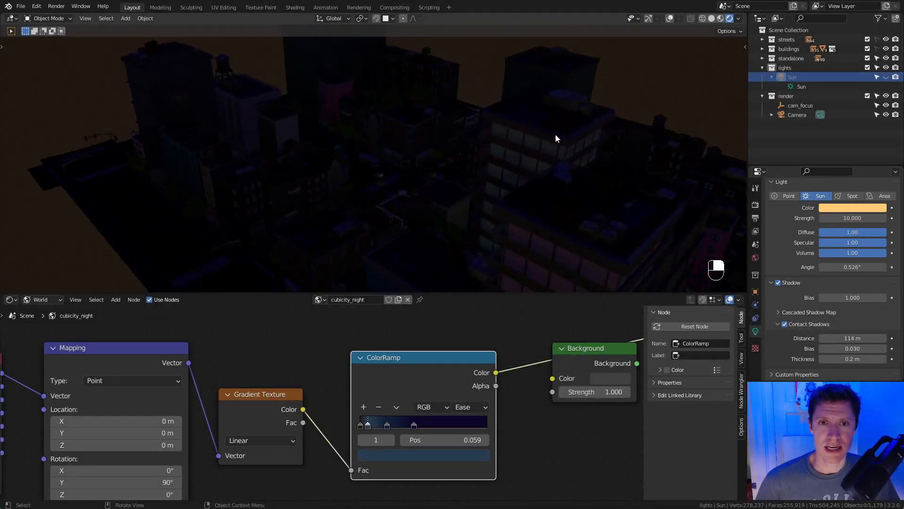
Set the first ColorRamp stop at position 0 to pure black with value 0.
left_click(358, 425)
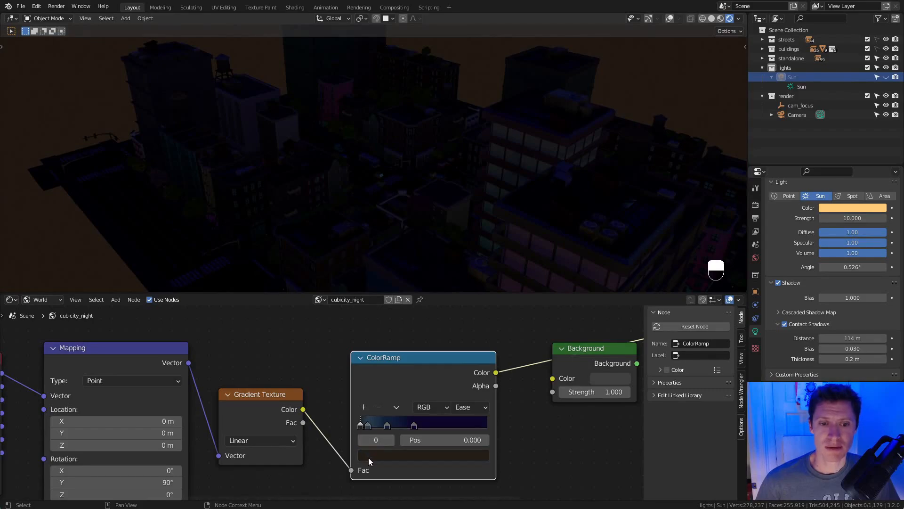
left_click(369, 455)
left_click_drag(462, 360, 461, 370)
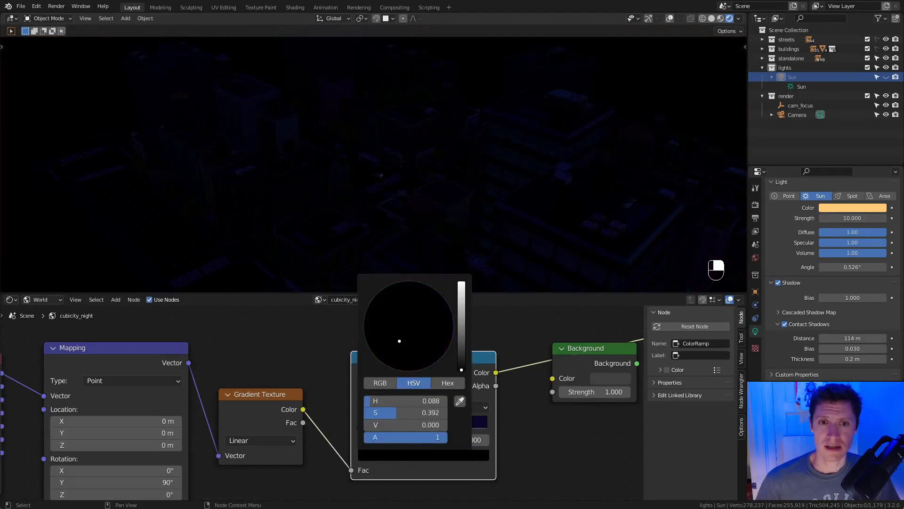
middle_click_drag(594, 202, 533, 168)
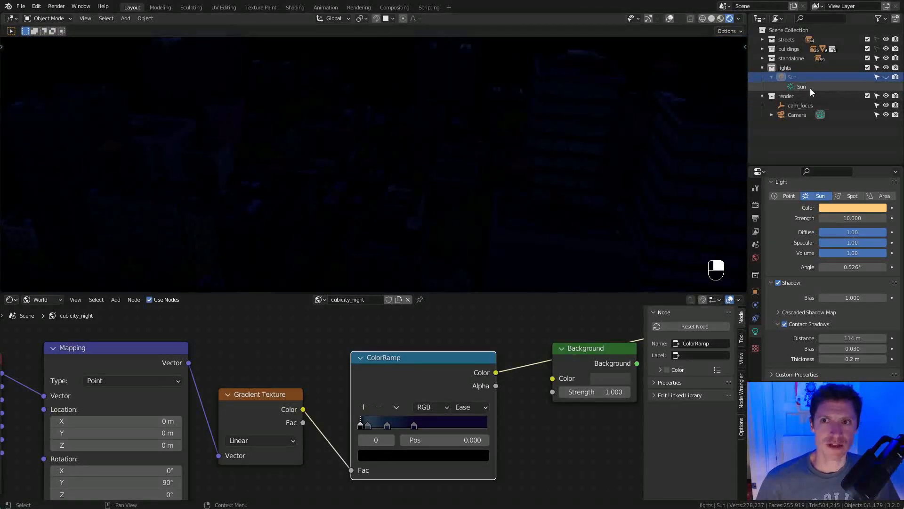
Unhide the Sun light and duplicate it in place within the lights collection.
left_click(772, 77)
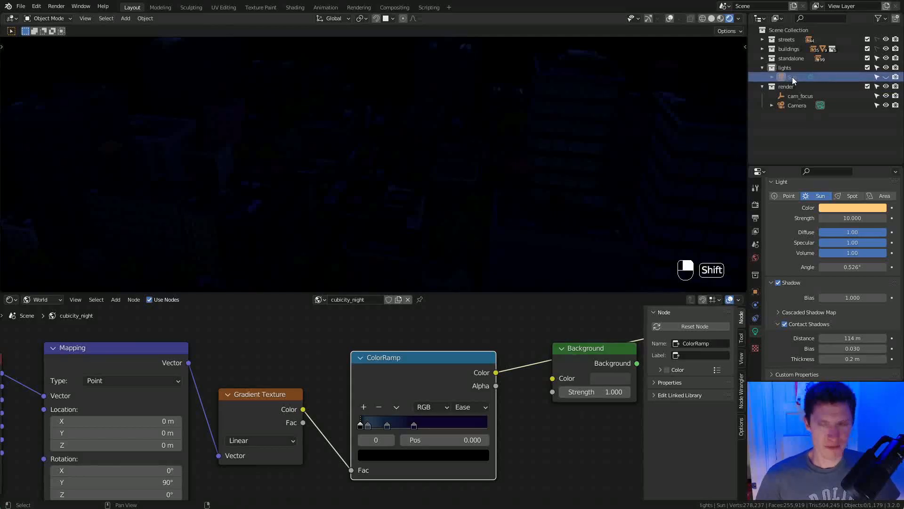
key("shift+d")
left_click(886, 78)
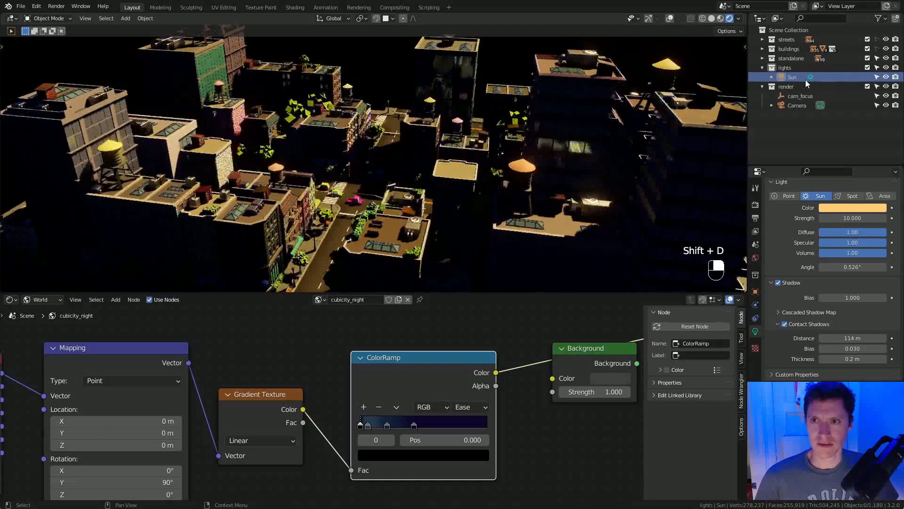
left_click(793, 77, "shift")
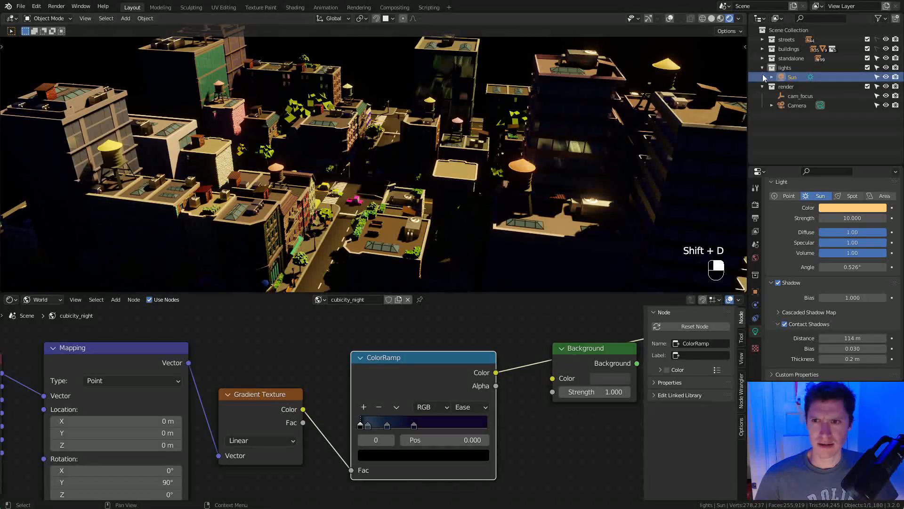
right_click(793, 77)
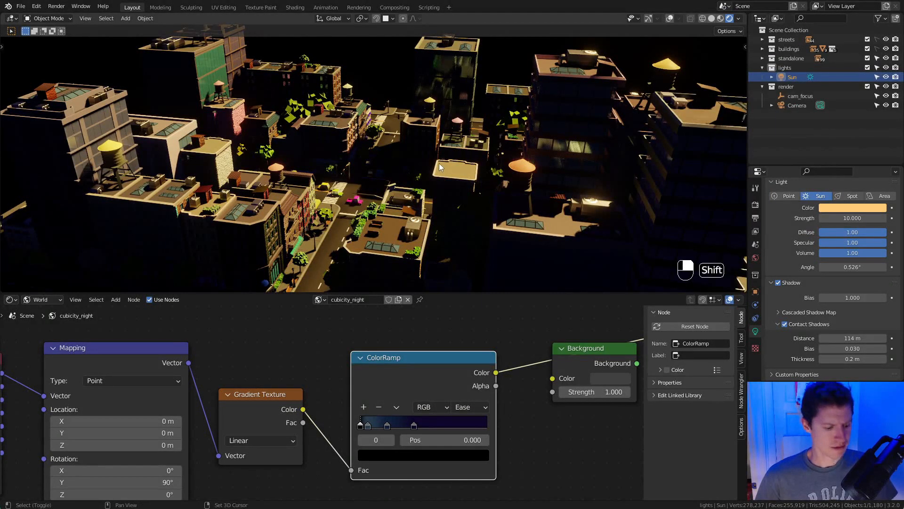
key("shift+d")
right_click(417, 149)
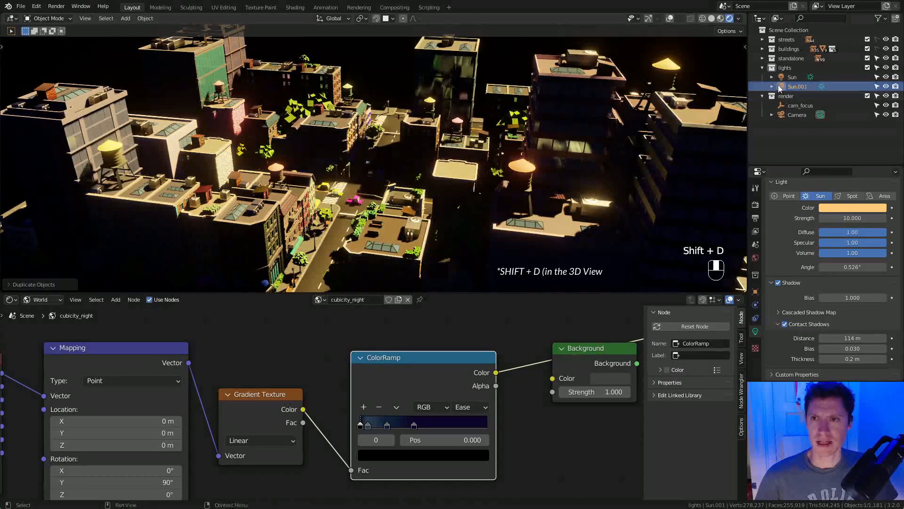
Rename the duplicated sun light Moon and hide the original Sun light.
double_click(800, 86)
type("Moon")
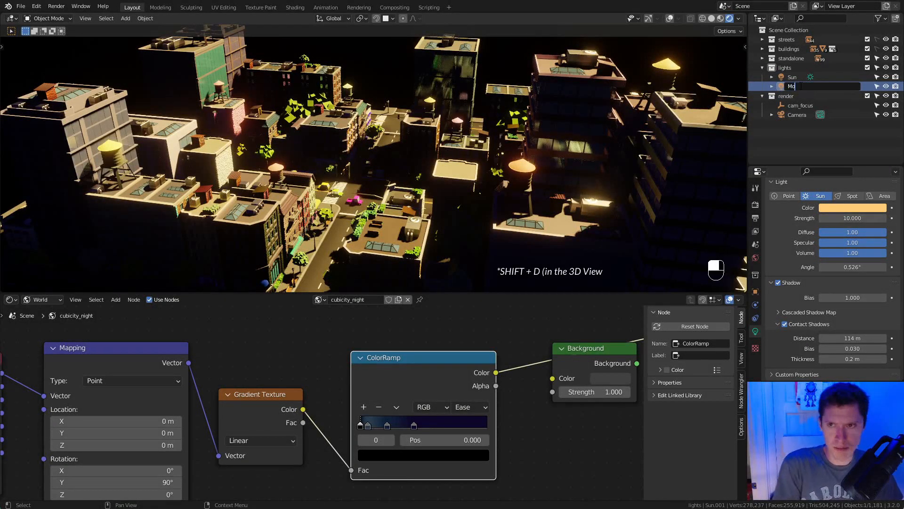
key("Return")
left_click(885, 86)
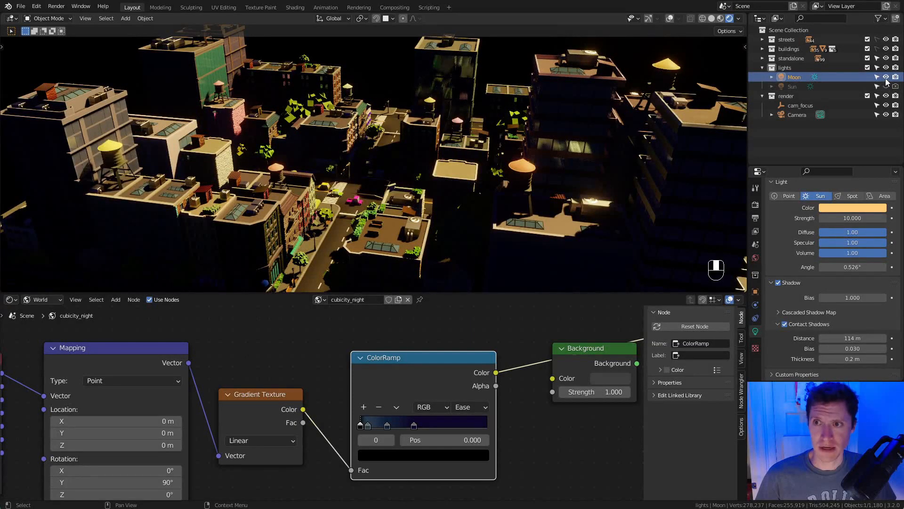
Give the Moon light a pale pink color with hue 0.852 and saturation 0.364, and set its strength to 1.
left_click(848, 210)
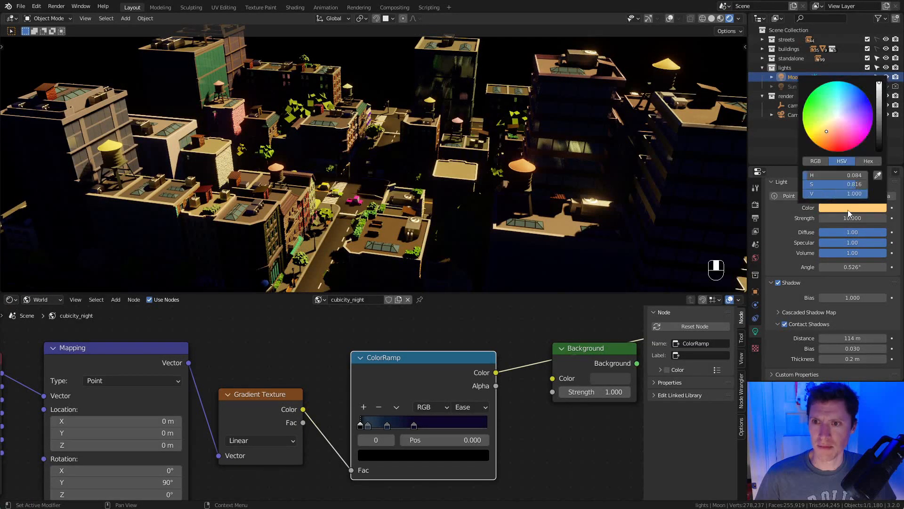
left_click(843, 120)
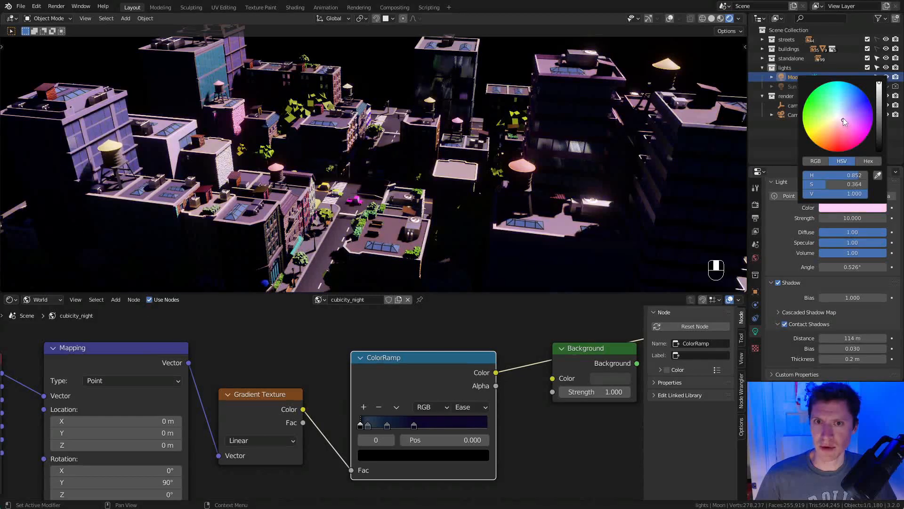
double_click(846, 218)
type("1")
key("Return")
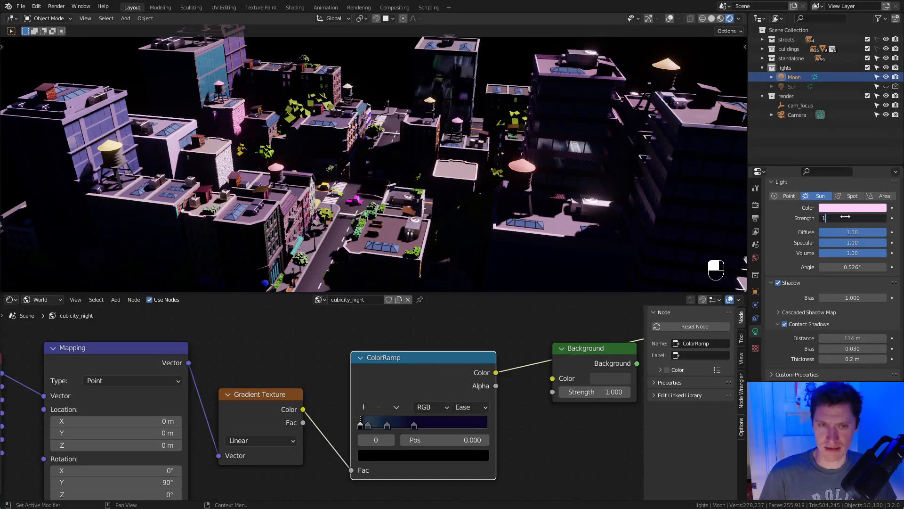
Set the Moon light's strength to 0.5.
mouse_move(437, 159)
middle_mouse_down()
mouse_move(448, 141)
mouse_move(434, 145)
middle_mouse_up()
double_click(836, 219)
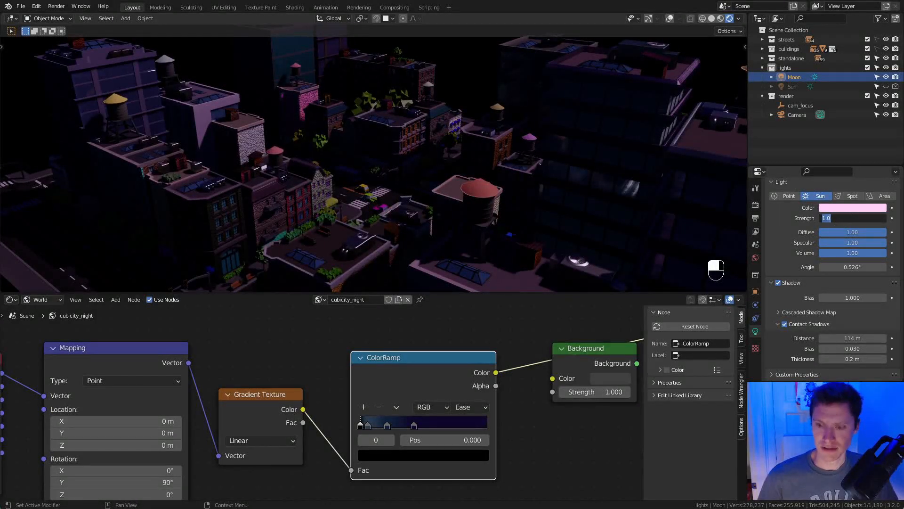
type(".5")
key("Return")
middle_click_drag(490, 129, 517, 121)
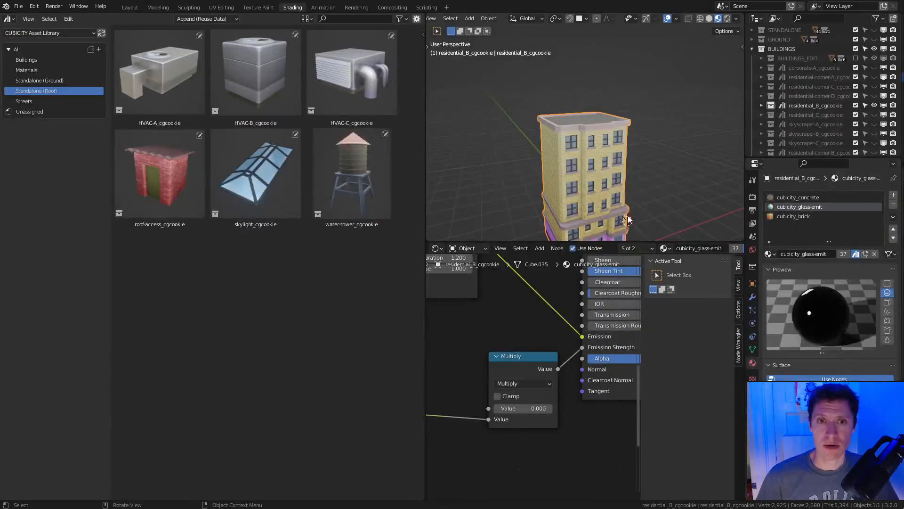
In the asset library file's cubicity_glass-emit material, set the Multiply node feeding Emission Strength to 20.
middle_click_drag(600, 292, 569, 368)
scroll(573, 407, "up", 2)
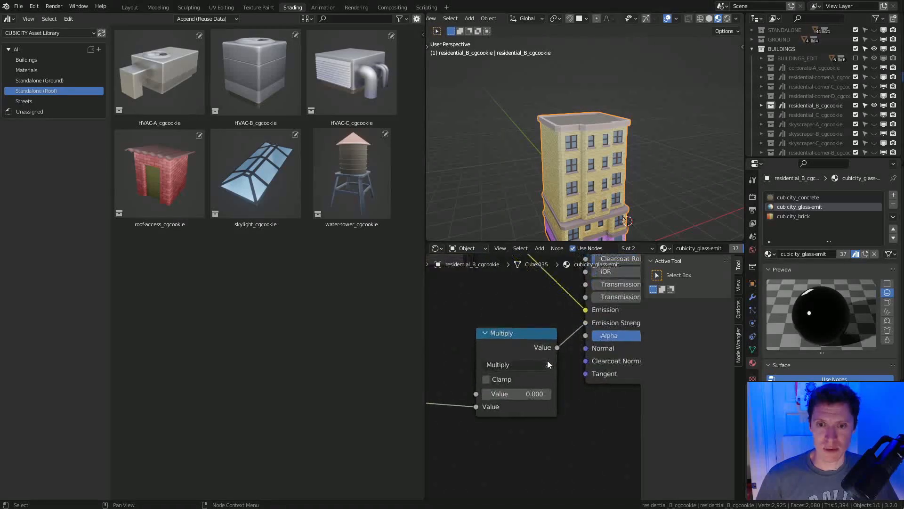
left_click(517, 395)
type("20")
key("Return")
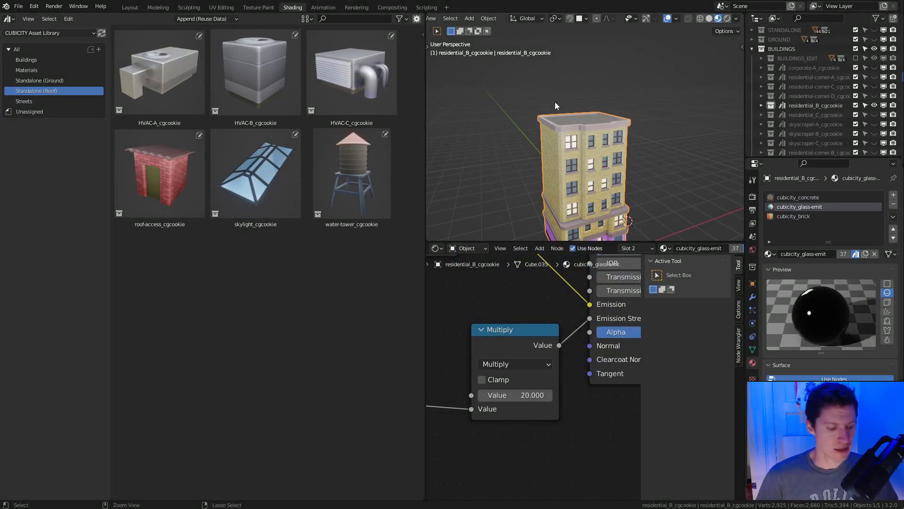
Save the asset library file and reload the linked cubicity_ASSETS.blend library in the city scene.
key("ctrl+s")
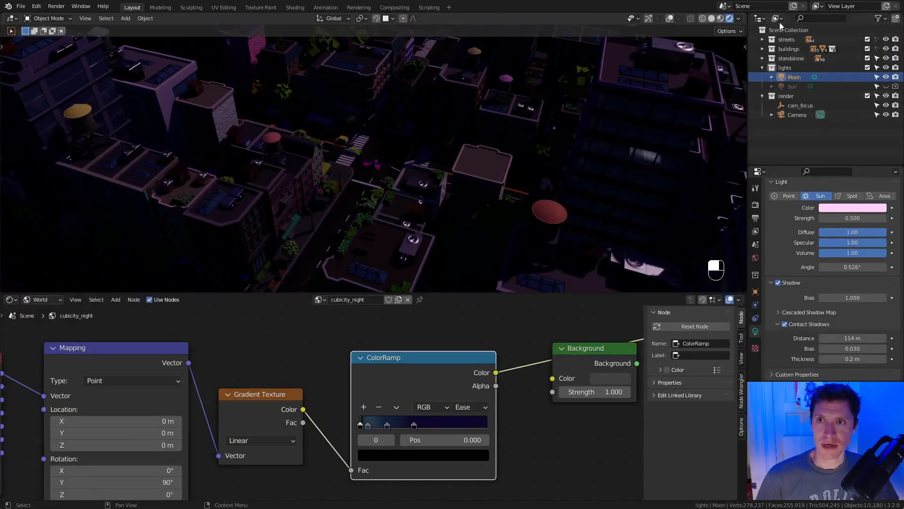
left_click(777, 19)
left_click(801, 60)
scroll(819, 116, "down", 3)
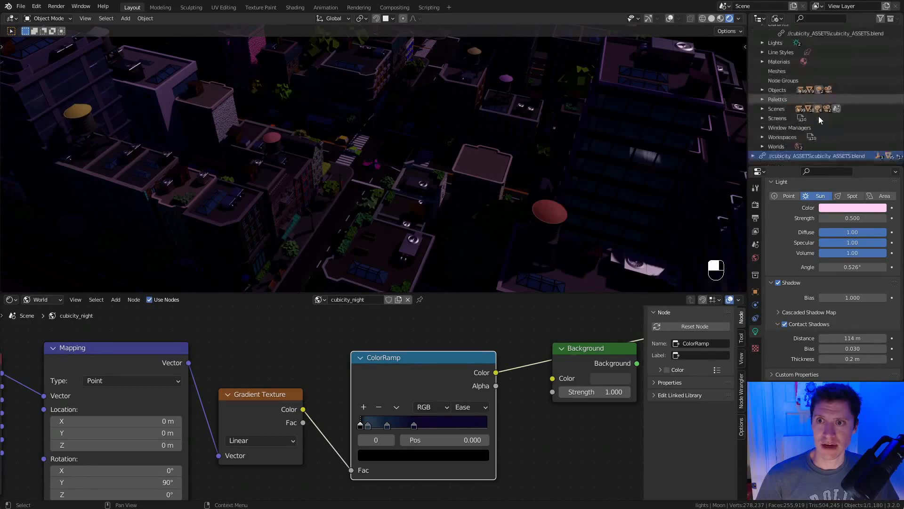
scroll(818, 116, "down", 2)
right_click(796, 160)
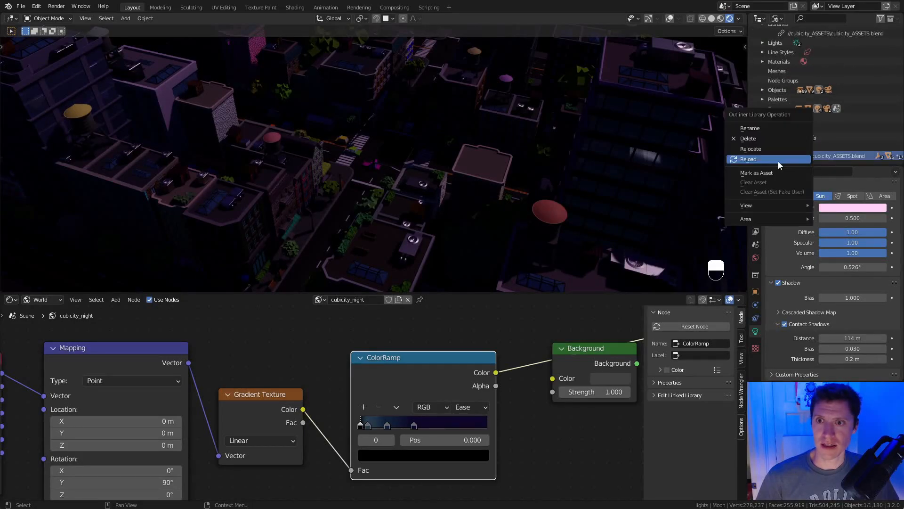
left_click(778, 161)
Brighten the three blue and purple color stops of the ColorRamp in the cubicity_night world.
middle_click_drag(431, 137, 471, 155)
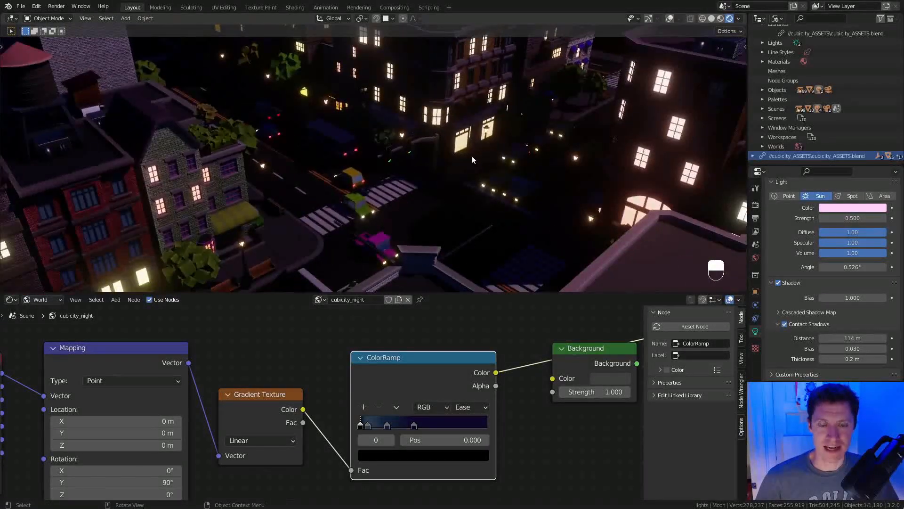
left_click(368, 426)
left_click(379, 455)
left_click_drag(461, 343, 461, 322)
left_click(388, 425)
left_click(396, 455)
left_click(413, 425)
left_click(420, 455)
left_click_drag(462, 355, 462, 343)
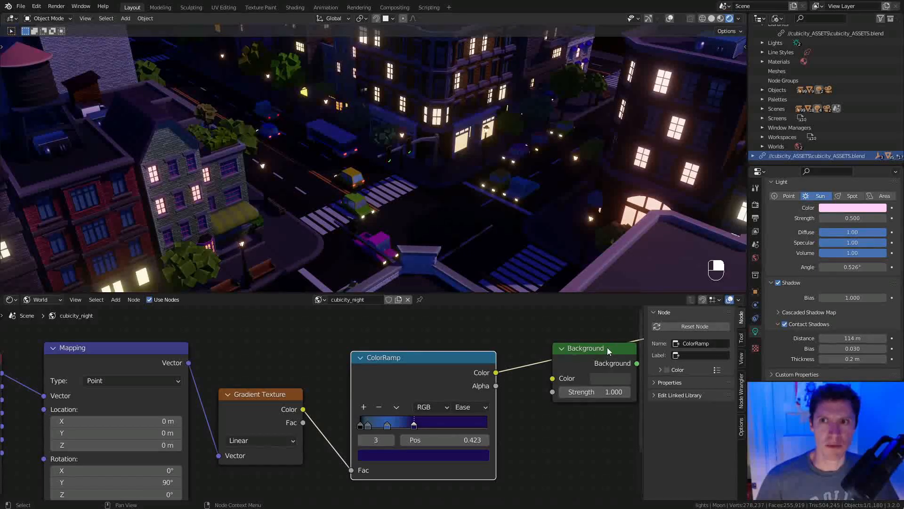
Switch the outliner back to the view layer and set the Moon light's strength to 1 after trying 2.
left_click(777, 18)
left_click(791, 35)
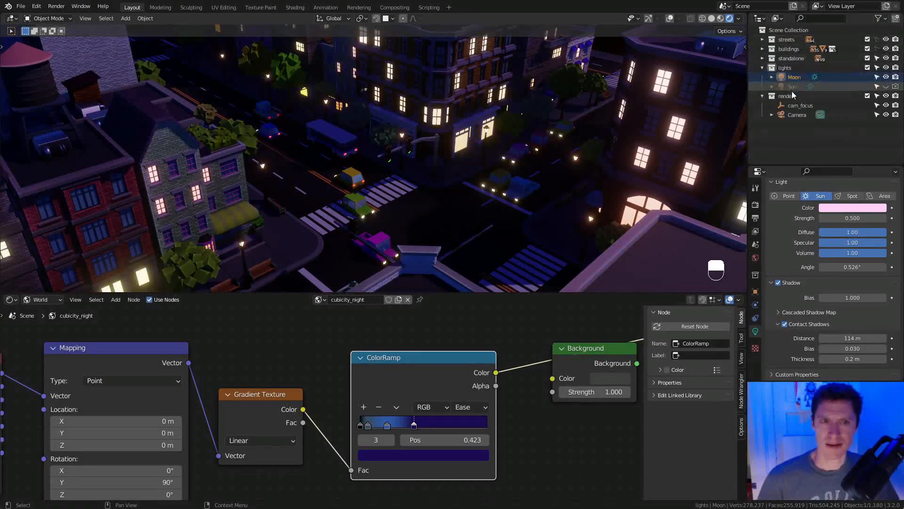
double_click(841, 217)
type("2")
key("Return")
double_click(843, 219)
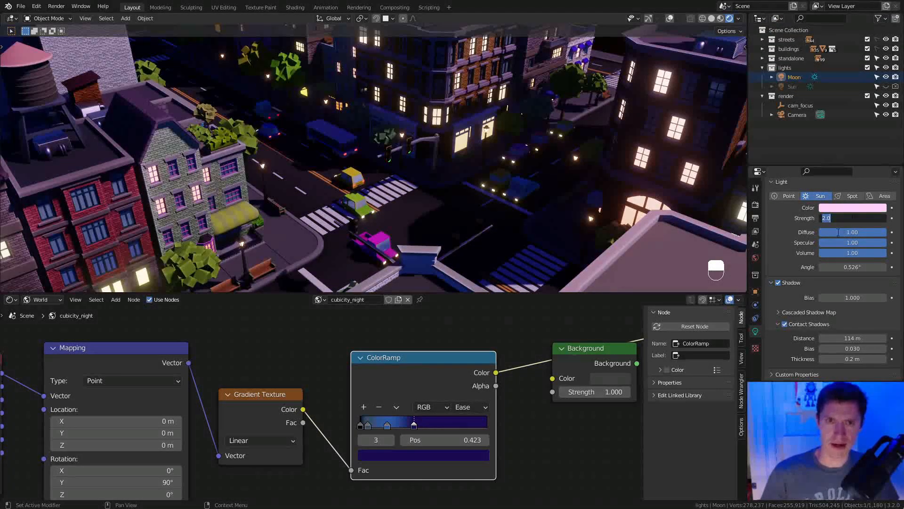
type("1")
key("Return")
Link the ColorRamp color through the Background node to the World Output surface and set the Background strength to 2.
middle_click_drag(588, 174, 482, 176)
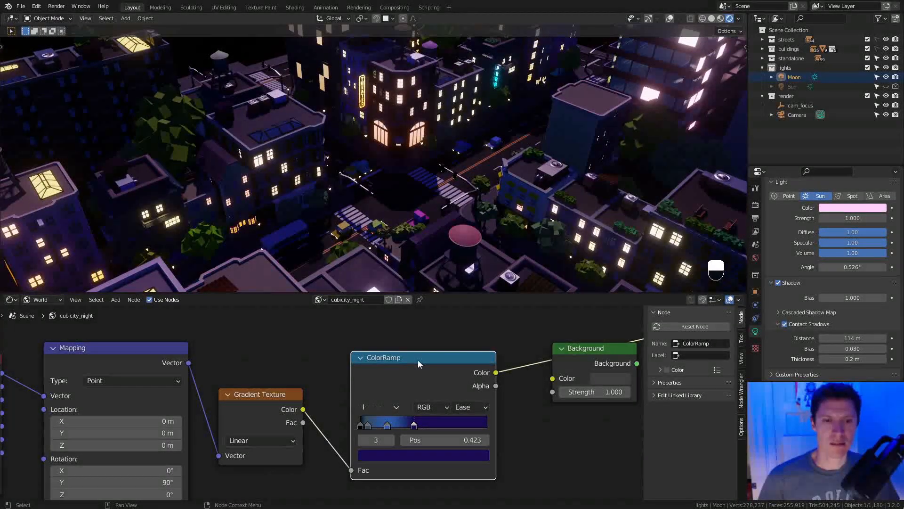
middle_click_drag(419, 360, 209, 383)
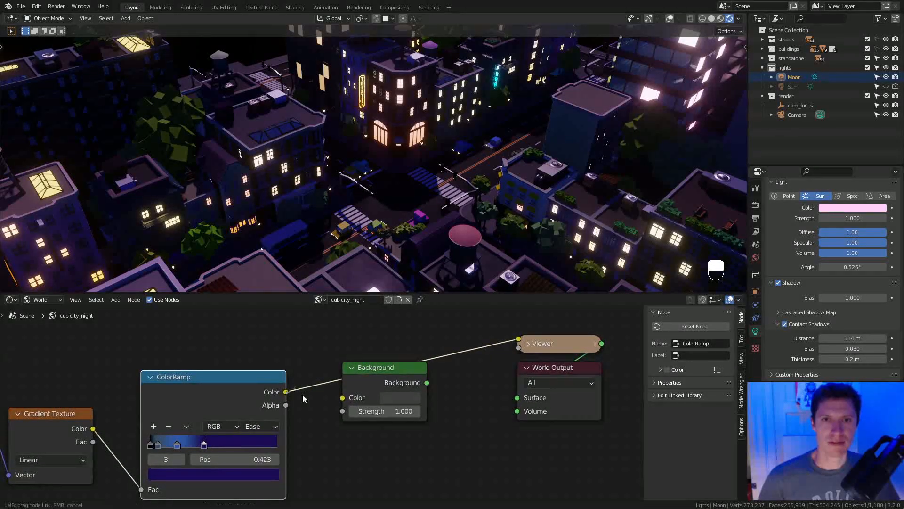
left_click_drag(286, 393, 342, 397)
left_click_drag(427, 383, 517, 397)
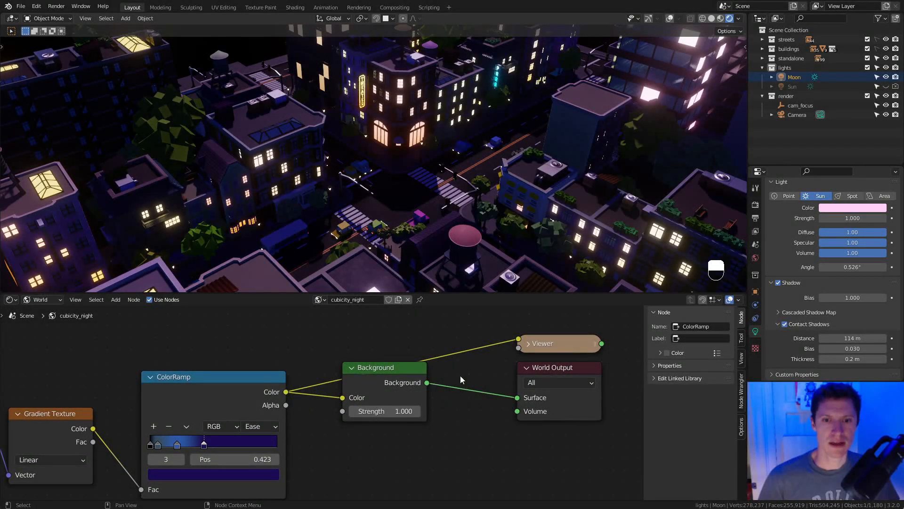
middle_click_drag(460, 375, 437, 379)
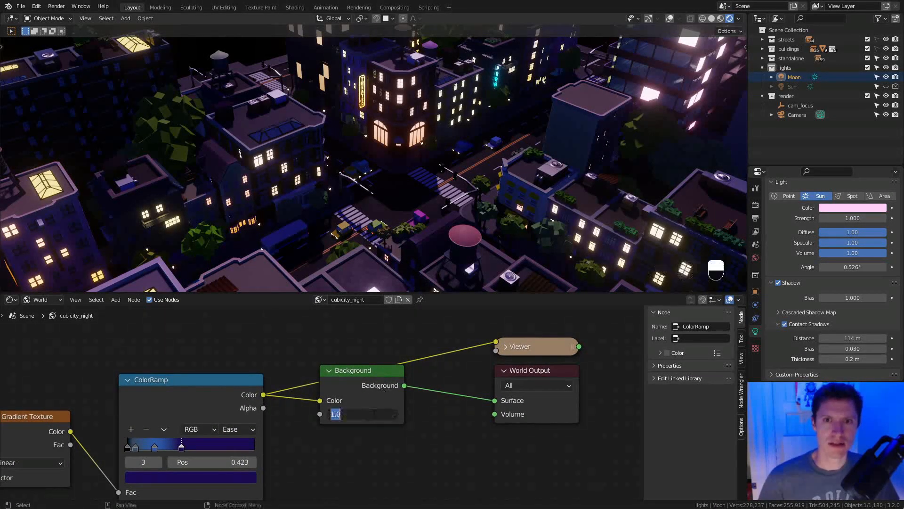
left_click_drag(372, 414, 390, 414, "ctrl")
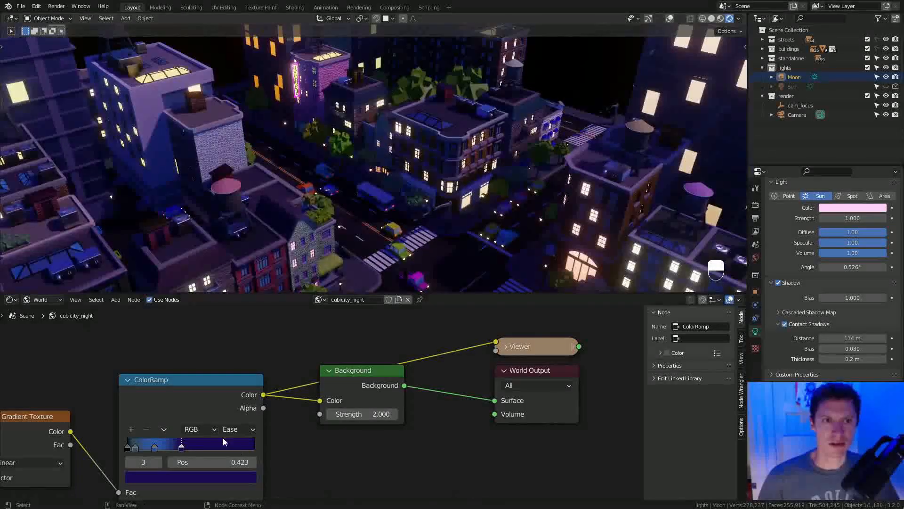
Space out the Background and output nodes and insert a Hue Saturation Value node between the ColorRamp and Background.
scroll(399, 342, "down", 5)
key("a")
key("a")
left_click_drag(400, 342, 519, 399)
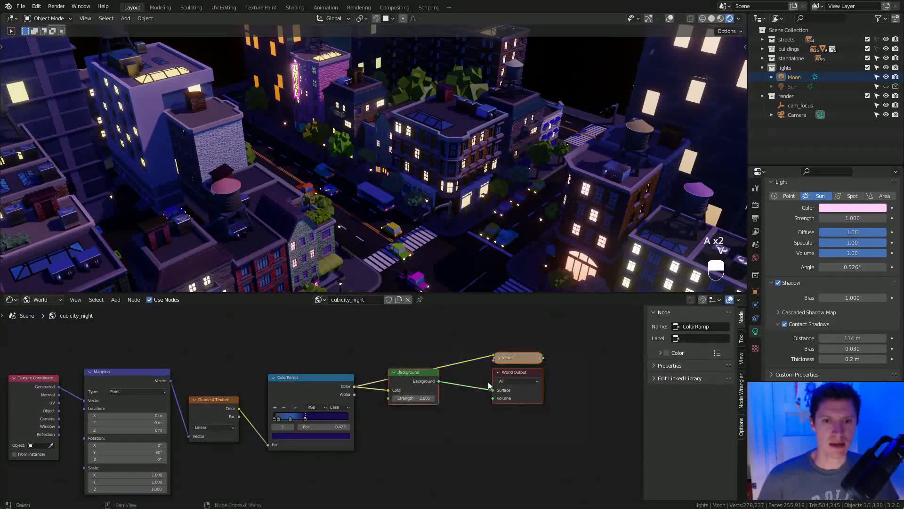
key("g")
left_click(574, 399)
scroll(407, 363, "up", 2)
key("shift+a")
mouse_move(375, 357)
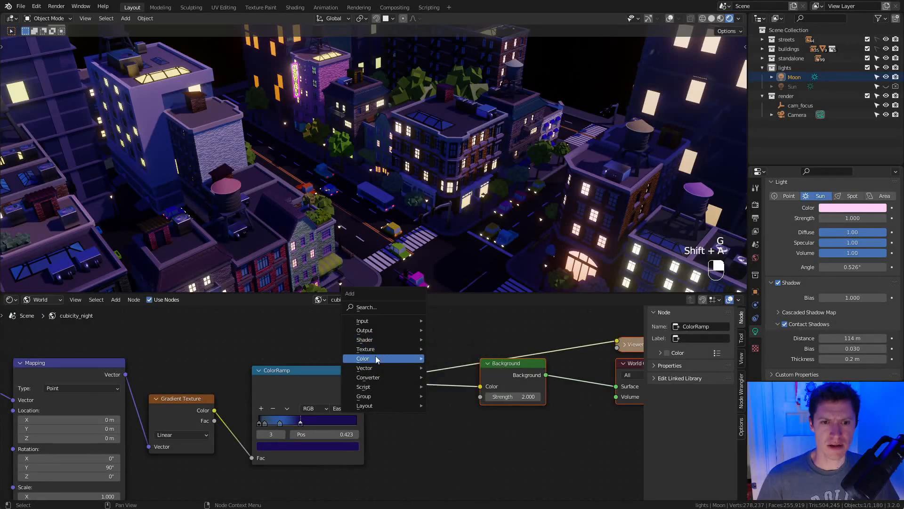
left_click(441, 376)
left_click(394, 387)
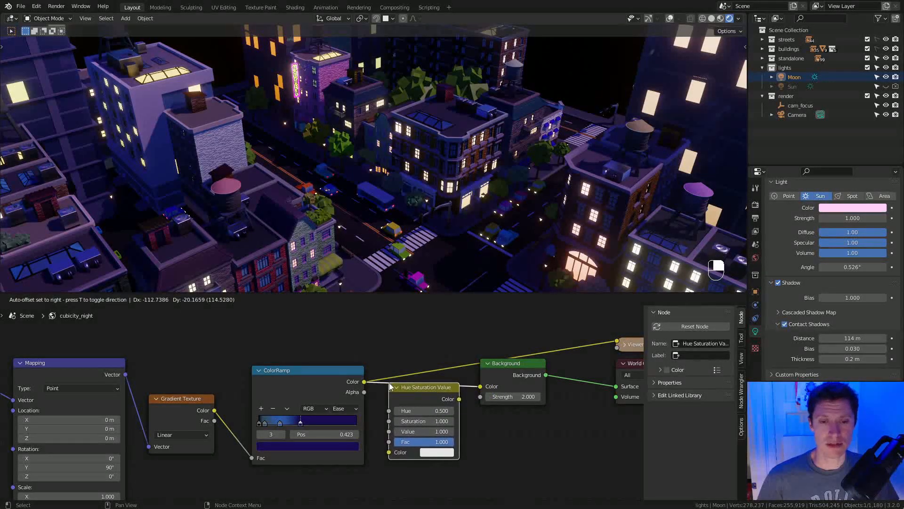
scroll(428, 388, "up", 1)
left_click_drag(444, 395, 433, 377)
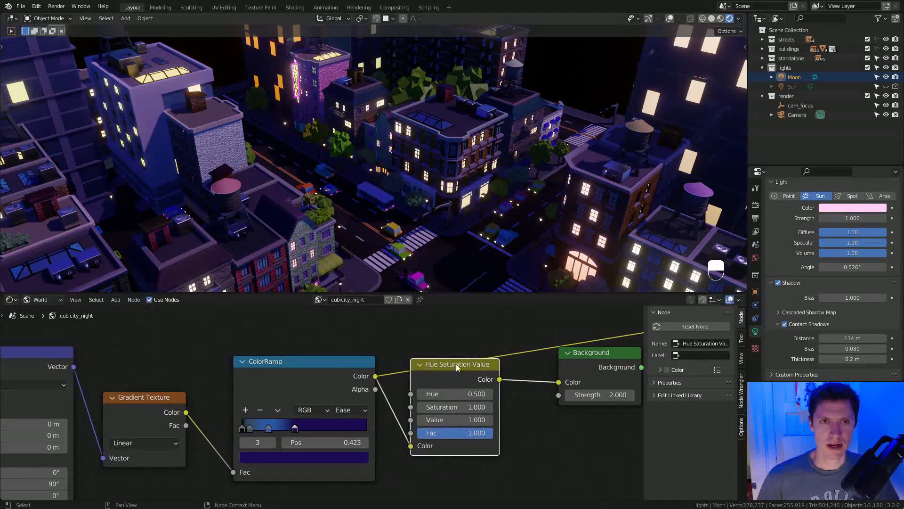
Set the Hue Saturation Value node's saturation to 0.7 after trying 0.9.
middle_click_drag(433, 378, 364, 373)
double_click(375, 402)
type(".9")
key("Return")
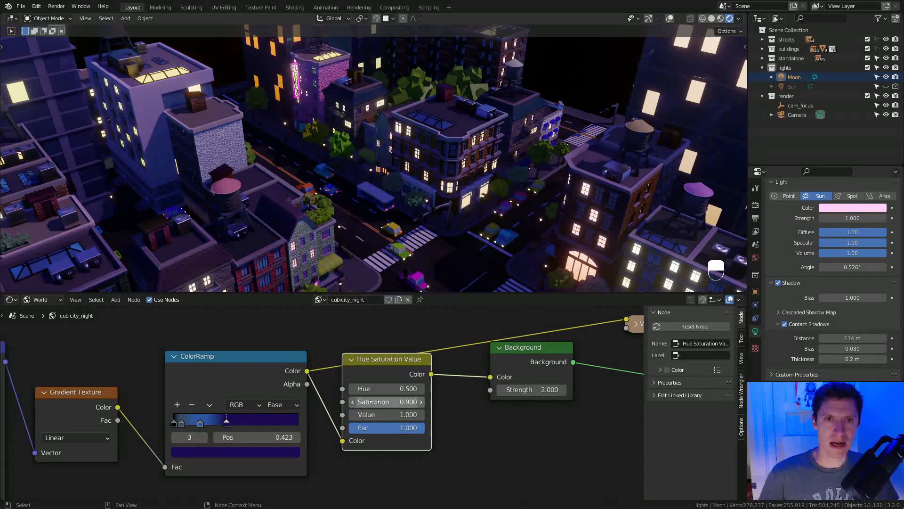
double_click(375, 401)
type(".7")
key("Return")
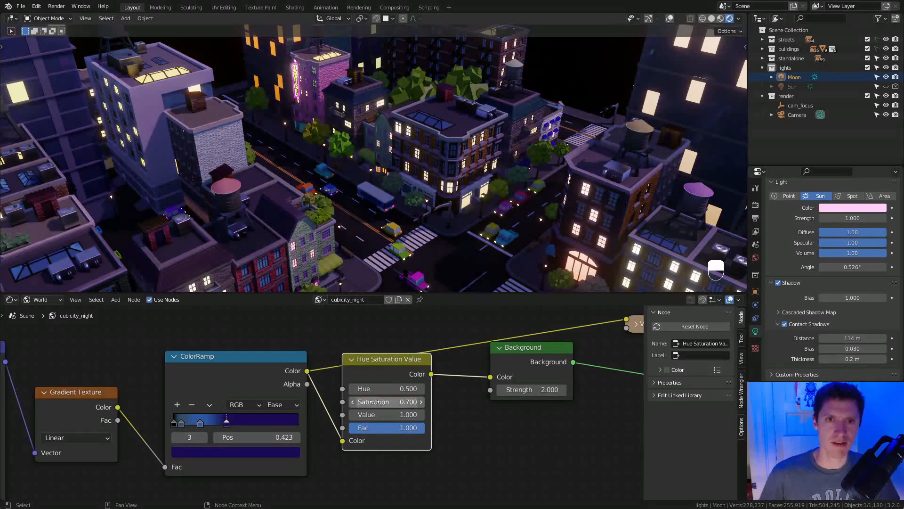
Examine the night lighting around the intersection and at street level, including street lamps, traffic lights and windows.
middle_click_drag(453, 170, 481, 179)
middle_click_drag(552, 197, 481, 180)
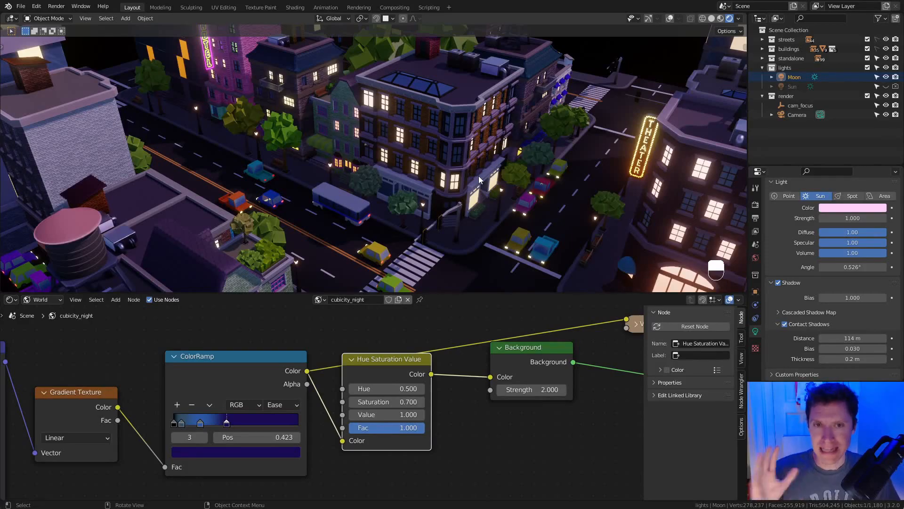
middle_click_drag(457, 161, 476, 145)
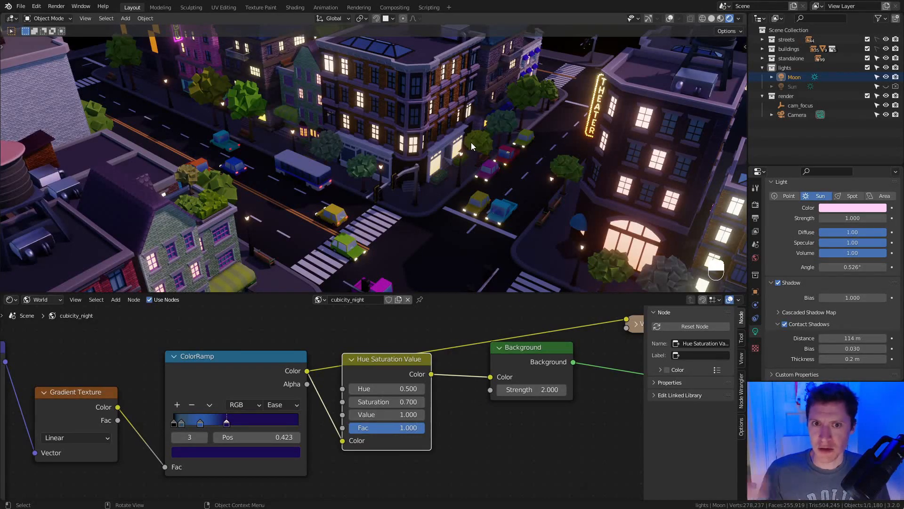
middle_click_drag(471, 143, 460, 169, "shift")
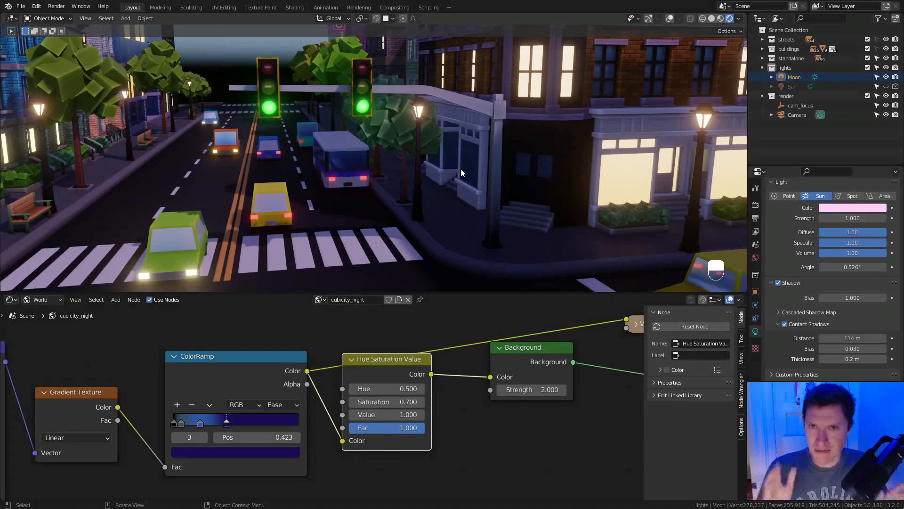
middle_click_drag(436, 162, 389, 148)
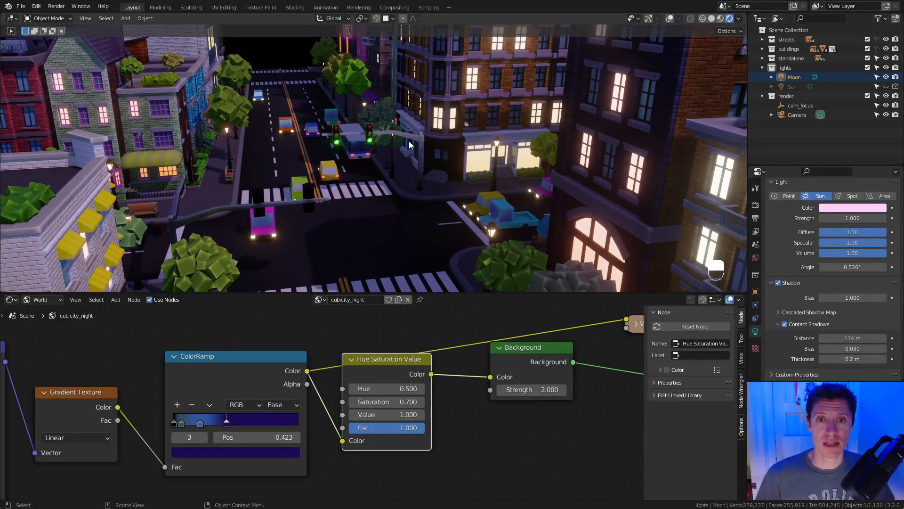
middle_click_drag(408, 143, 450, 132, "ctrl")
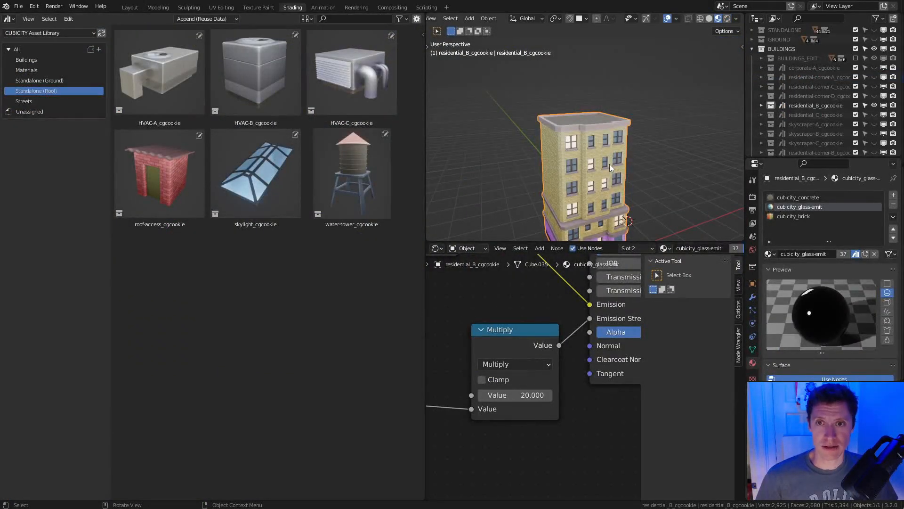
In the asset library file, hide the residential_B building and show and frame only the lamp-post_cgcookie asset.
left_click(874, 105)
left_click(752, 49)
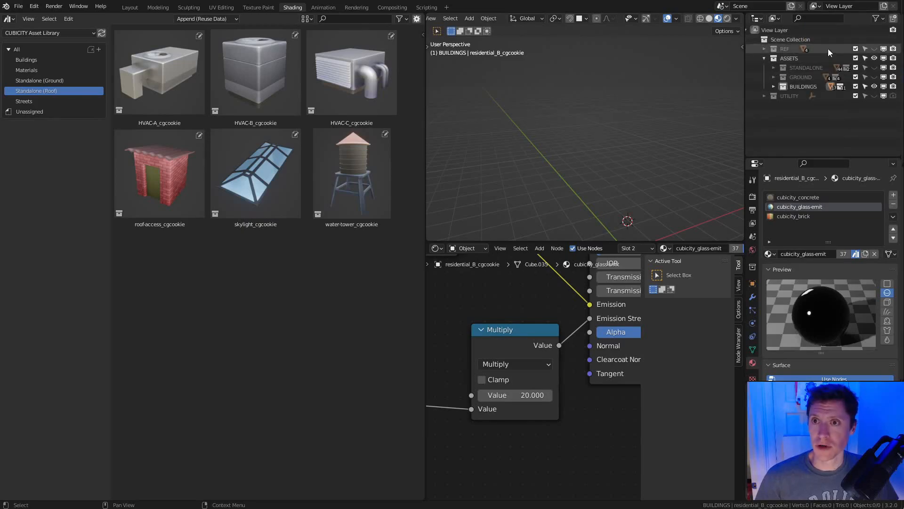
left_click(874, 87)
left_click(875, 69)
left_click(773, 69)
scroll(821, 94, "down", 5)
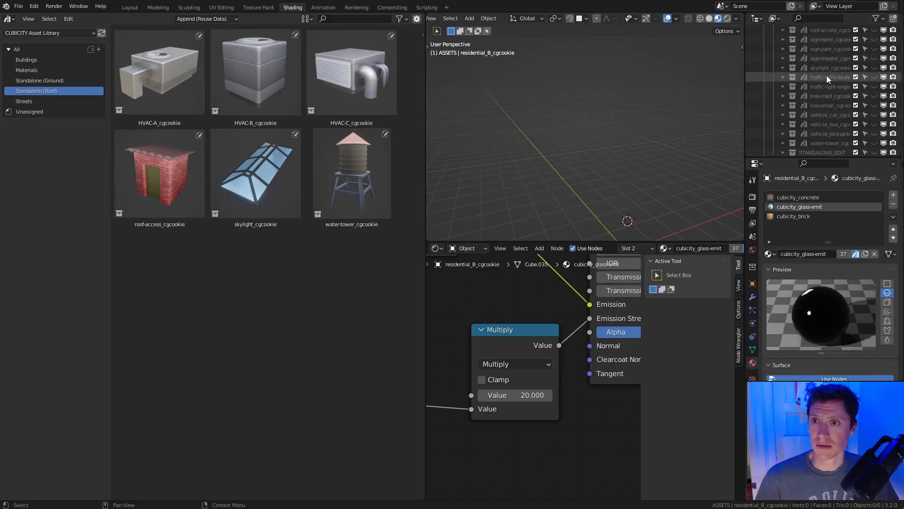
scroll(827, 40, "up", 2)
left_click(841, 39)
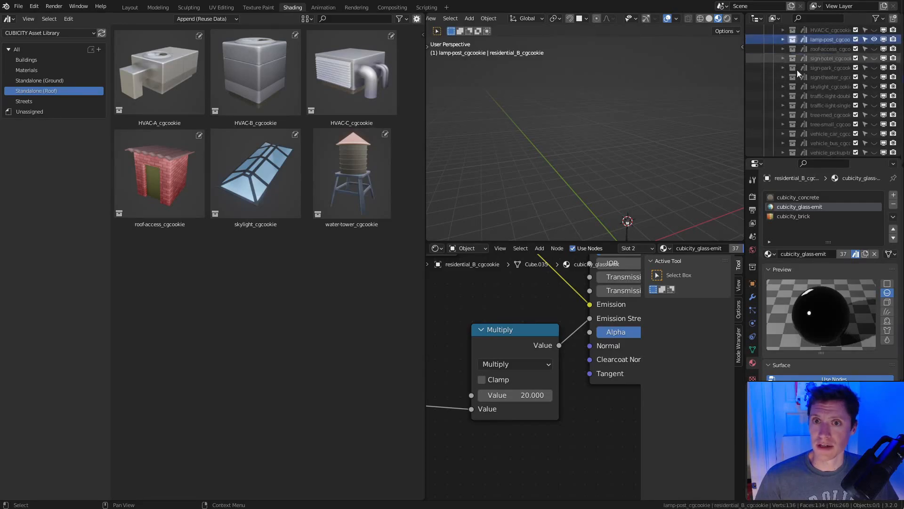
left_click(628, 226)
key("KP_Decimal")
scroll(858, 57, "up", 10)
Unhide the UTILITY collection and add a ground plane in it at the world origin, scaled up about 2.67 times.
left_click(764, 58)
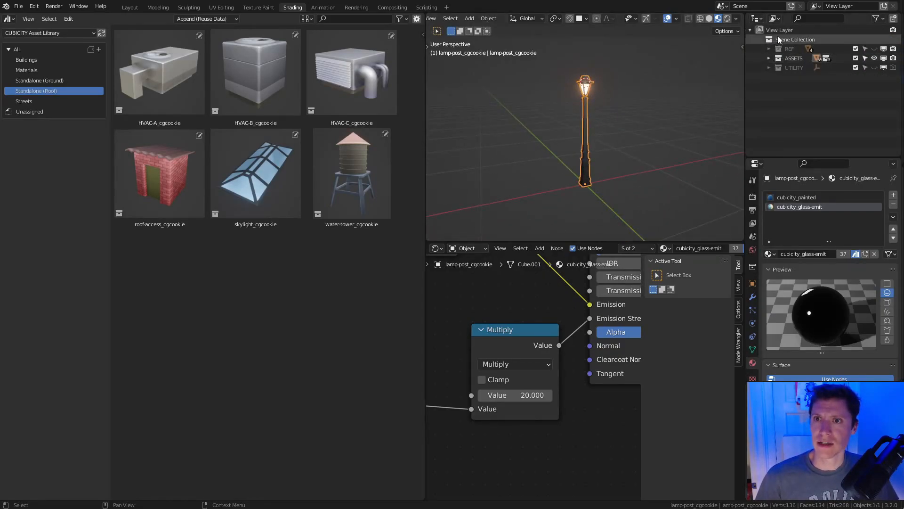
left_click(780, 39)
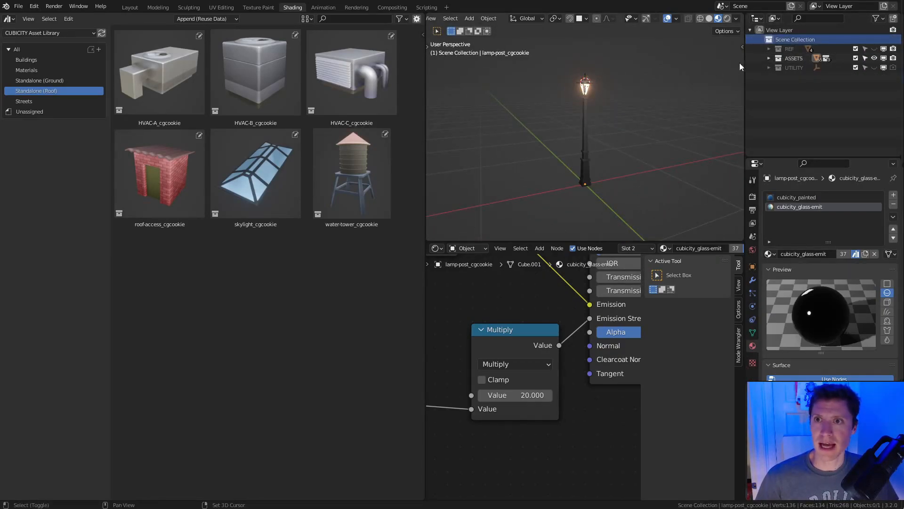
left_click(794, 68)
left_click(874, 67)
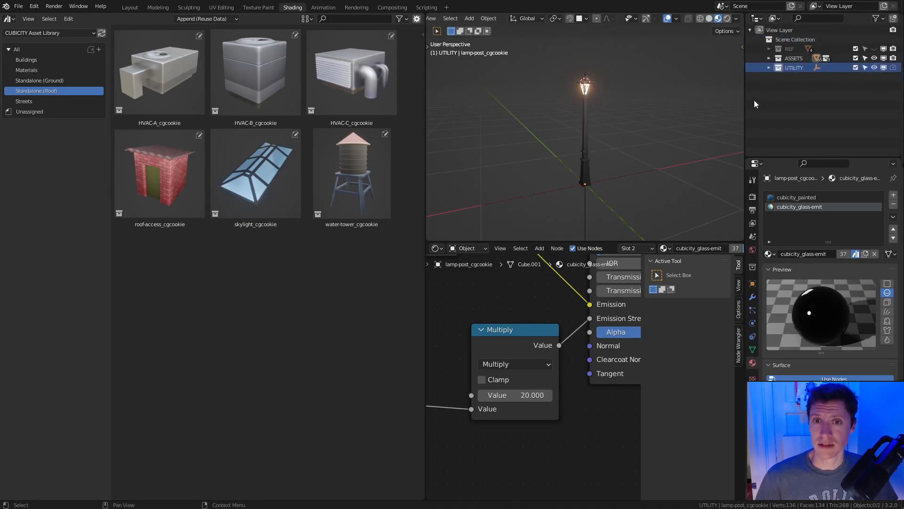
key("shift+a")
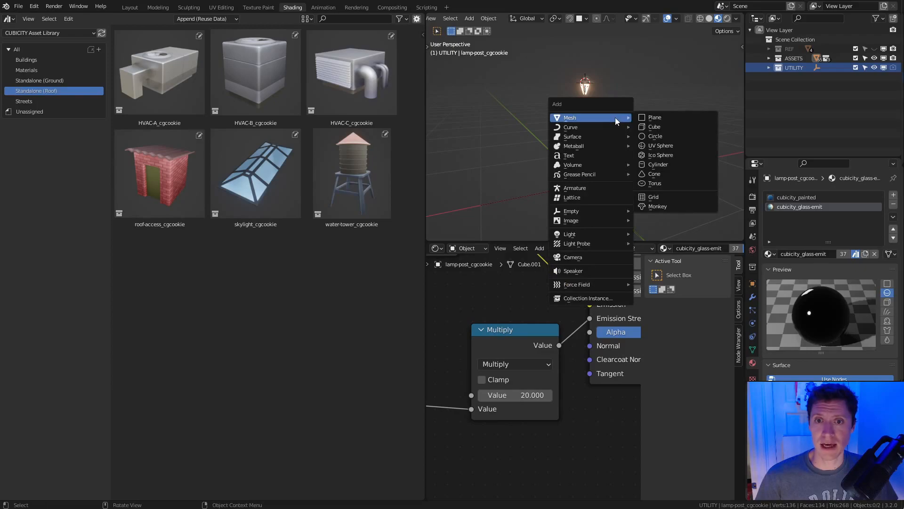
left_click(657, 117)
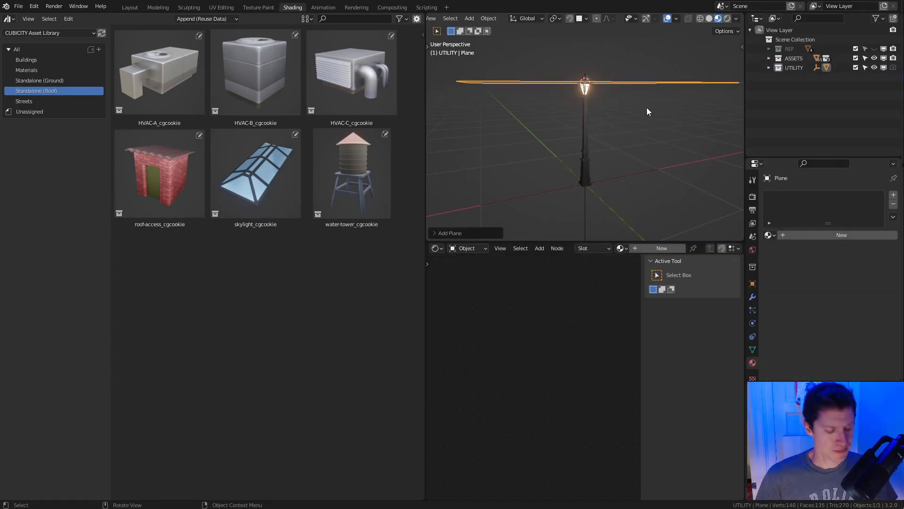
key("alt+g")
key("s")
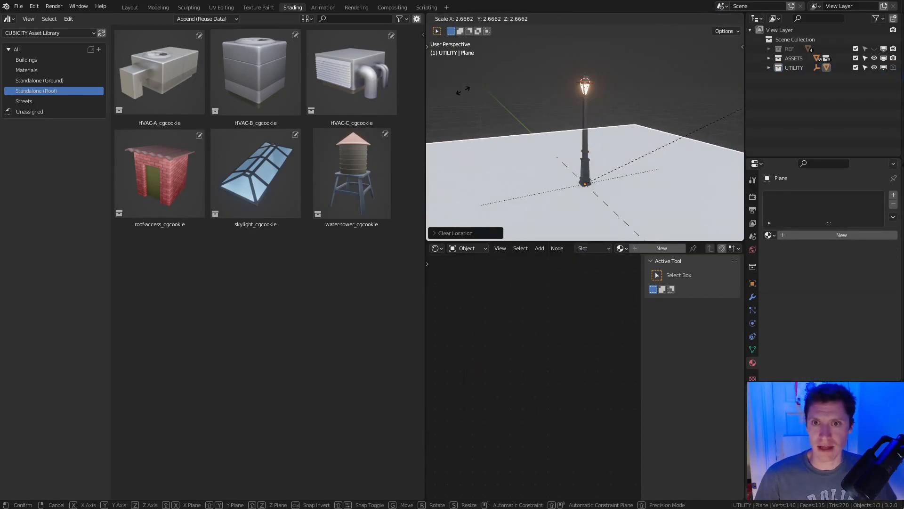
left_click(463, 90)
Assign the cubicity_asphault-backlot material to the ground plane and select the lamp post.
left_click(769, 234)
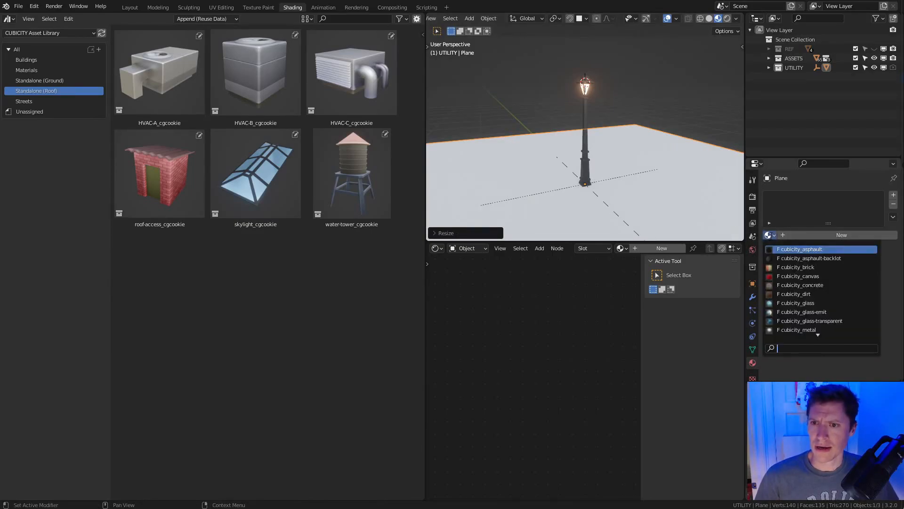
left_click(810, 258)
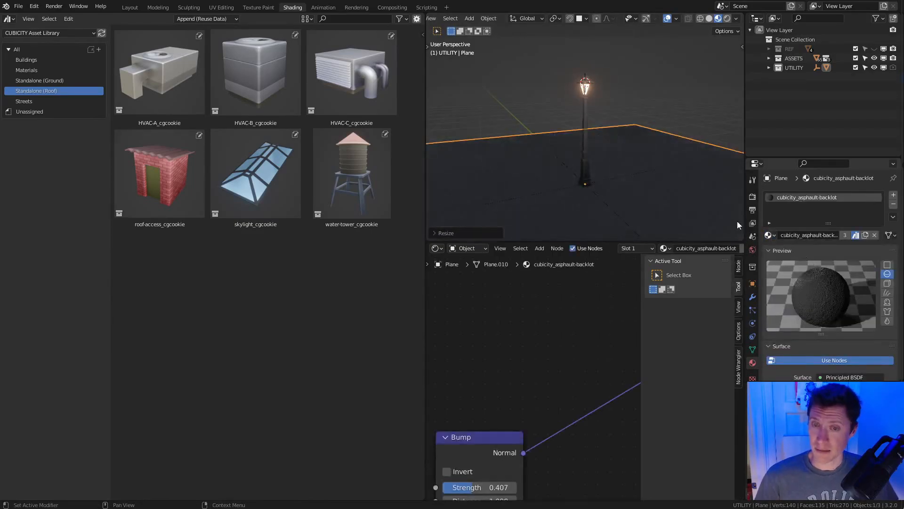
left_click(589, 88)
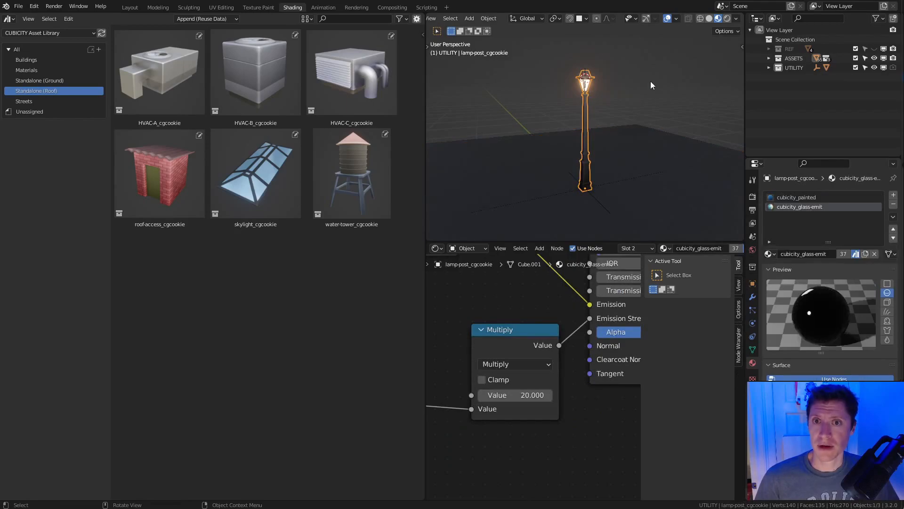
Snap the 3D cursor to the centre of four selected faces on the lamp post's lantern.
middle_click_drag(652, 87, 648, 105, "shift")
scroll(621, 101, "up", 4)
middle_click_drag(591, 79, 642, 146, "shift")
key("Tab")
scroll(592, 141, "up", 3)
left_click(593, 153)
left_click(603, 150, "shift")
left_click(568, 149, "shift")
left_click(592, 145, "shift")
key("shift+s")
left_click(620, 168)
scroll(620, 146, "down", 2)
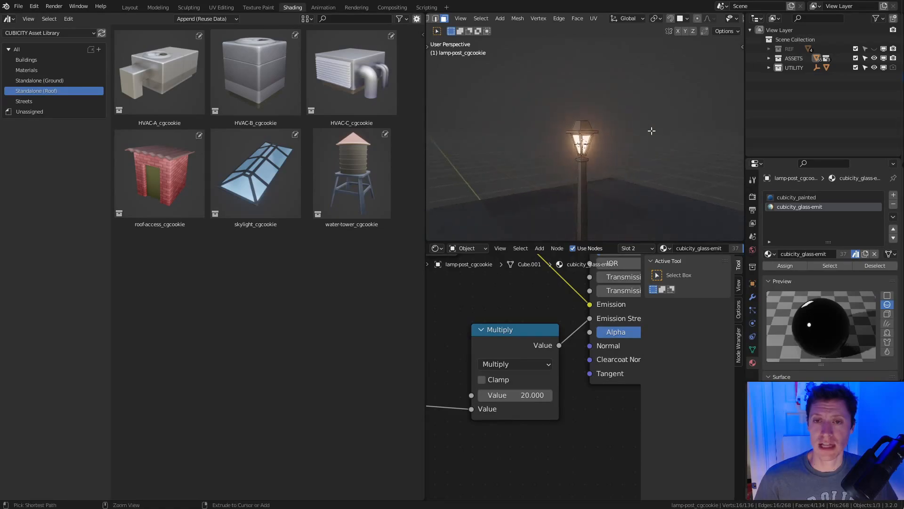
Return to Object Mode and add a spot light at the 3D cursor inside the lantern.
key("Tab")
key("shift+a")
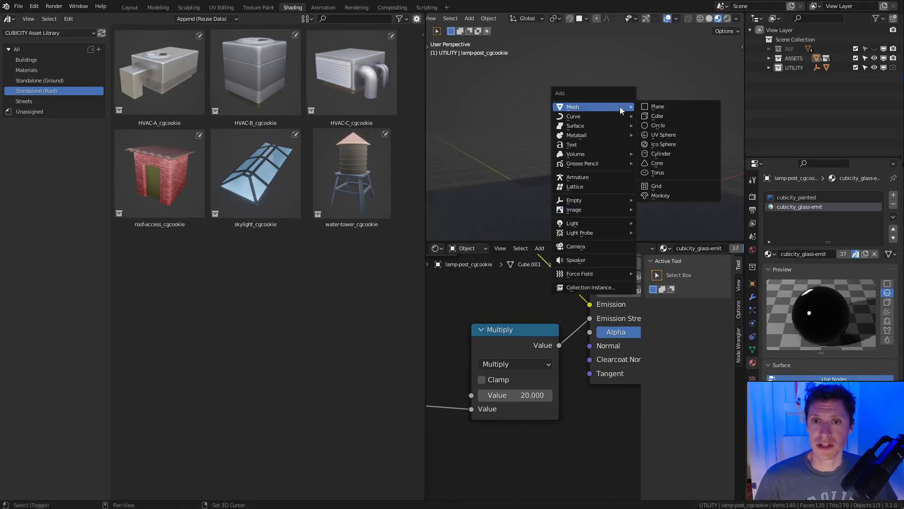
mouse_move(606, 223)
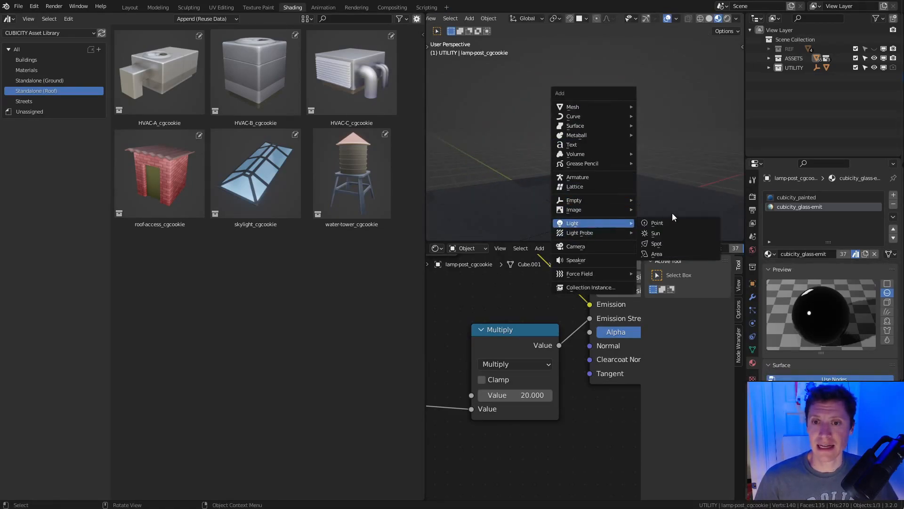
left_click(669, 242)
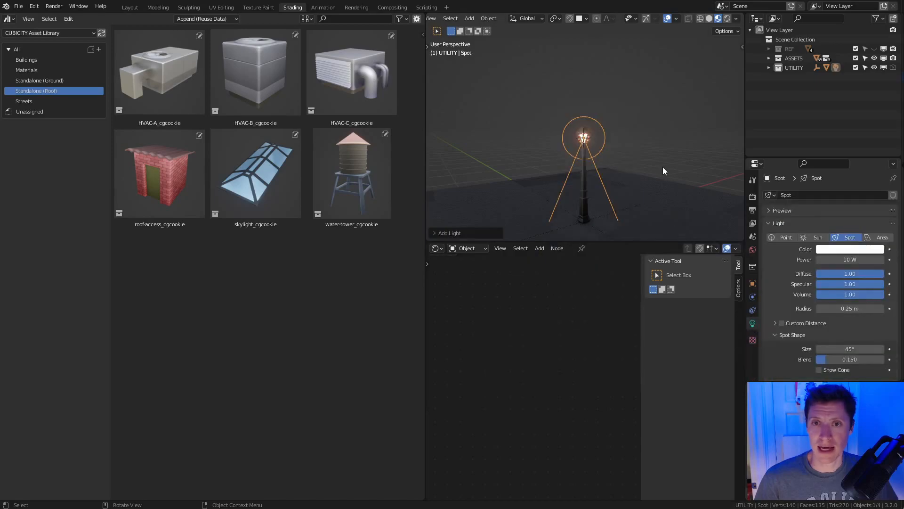
Switch the viewport's preview lighting to the dark night HDRI, leaving the spot light in its position.
left_click(736, 19)
left_click(728, 97)
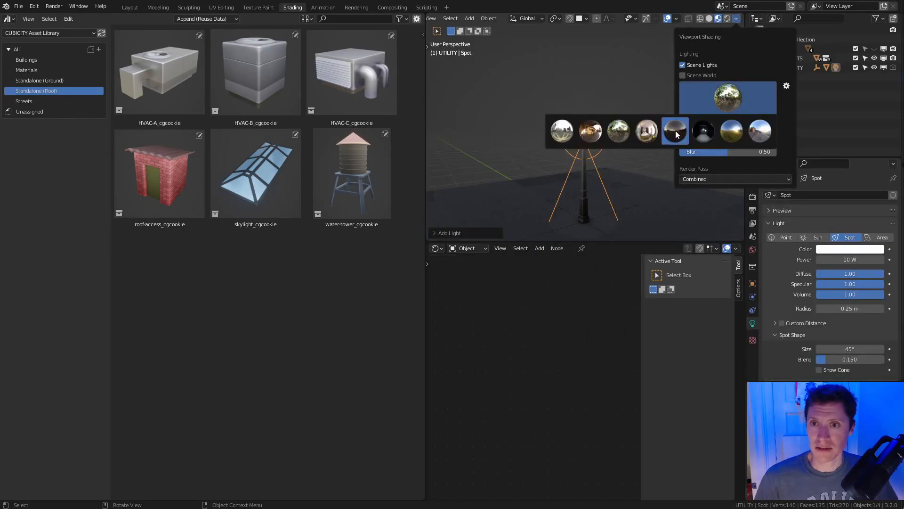
left_click(676, 134)
key("g")
key("z")
right_click(621, 118)
scroll(621, 119, "up", 2)
mouse_move(622, 124)
middle_mouse_down("shift")
mouse_move(623, 92)
mouse_move(628, 136)
middle_mouse_up("shift")
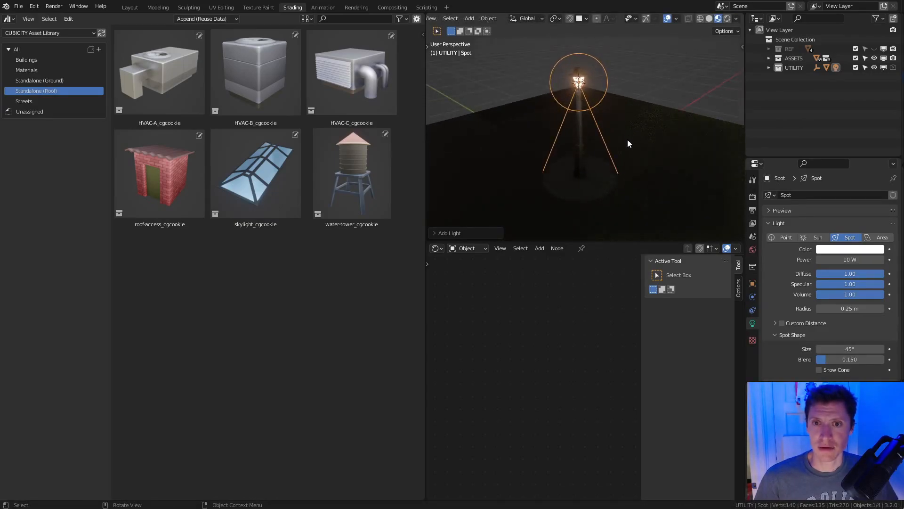
Try the spot light's power at 100 W and set it to 250 W.
left_click(846, 261)
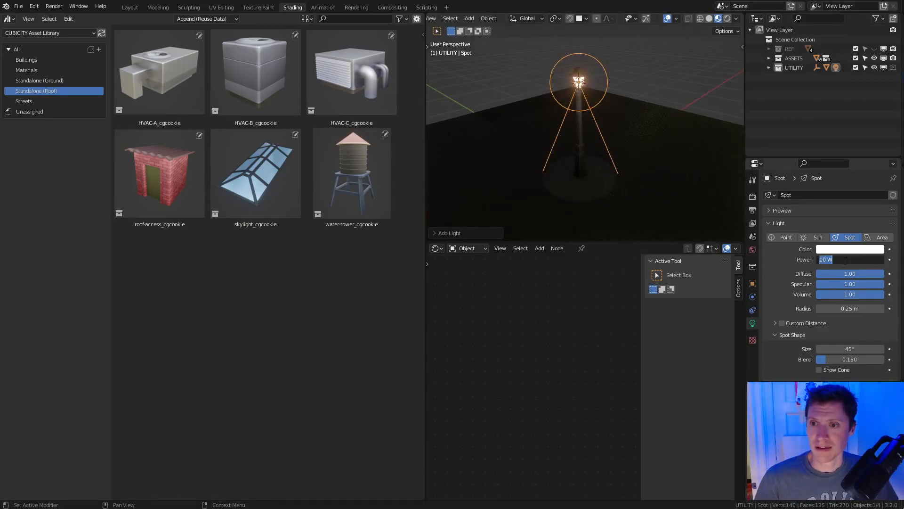
type("100")
key("Return")
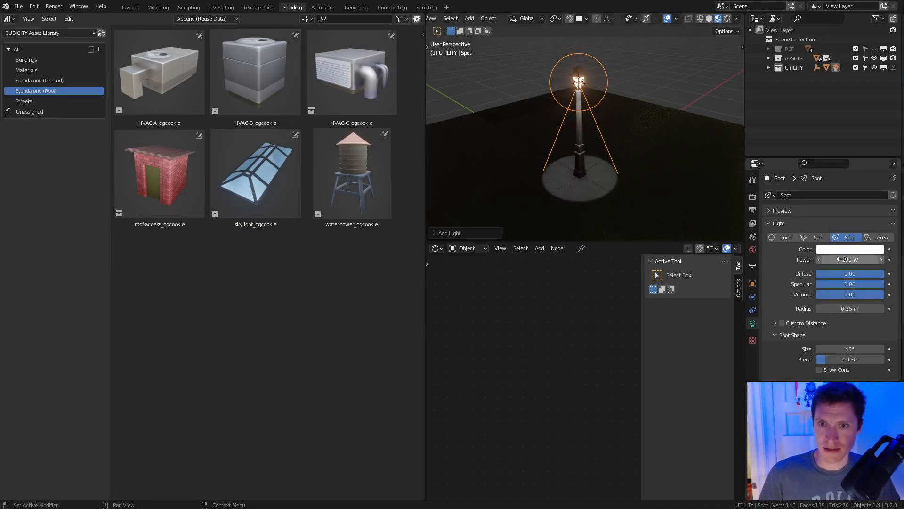
left_click(848, 259)
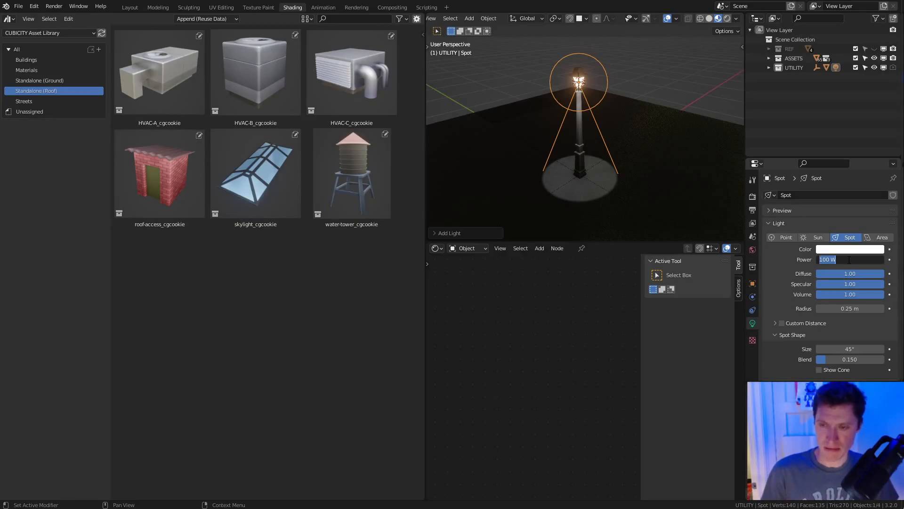
type("250")
key("Return")
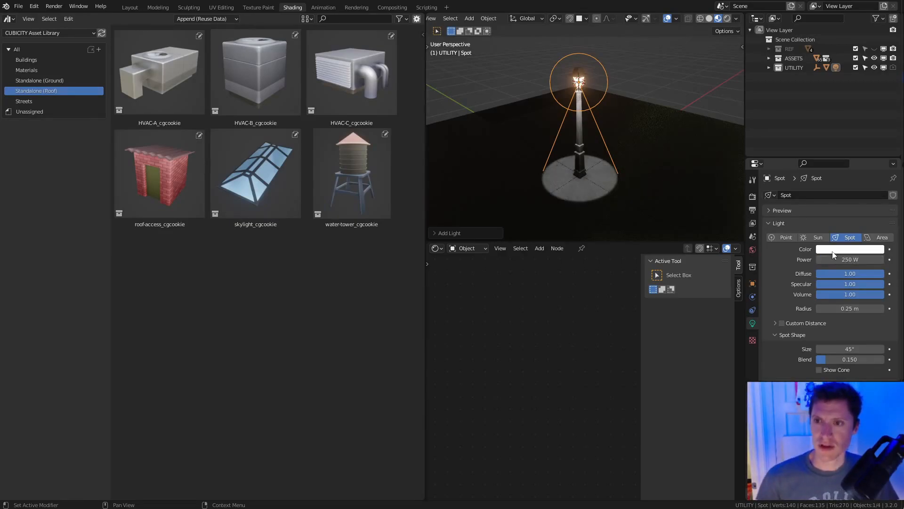
Tint the spot light's colour a warm, light orange.
left_click(851, 249)
left_click(830, 167)
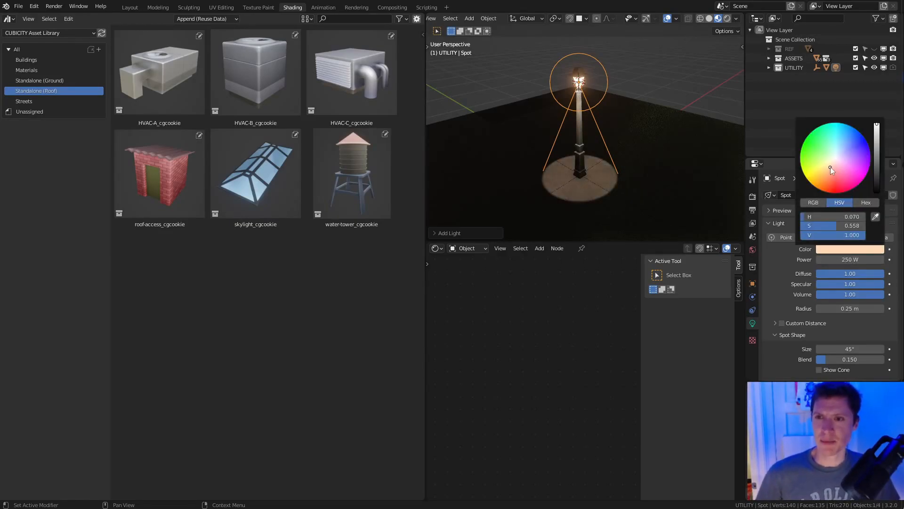
left_click(828, 171)
left_click(826, 169)
left_click(827, 171)
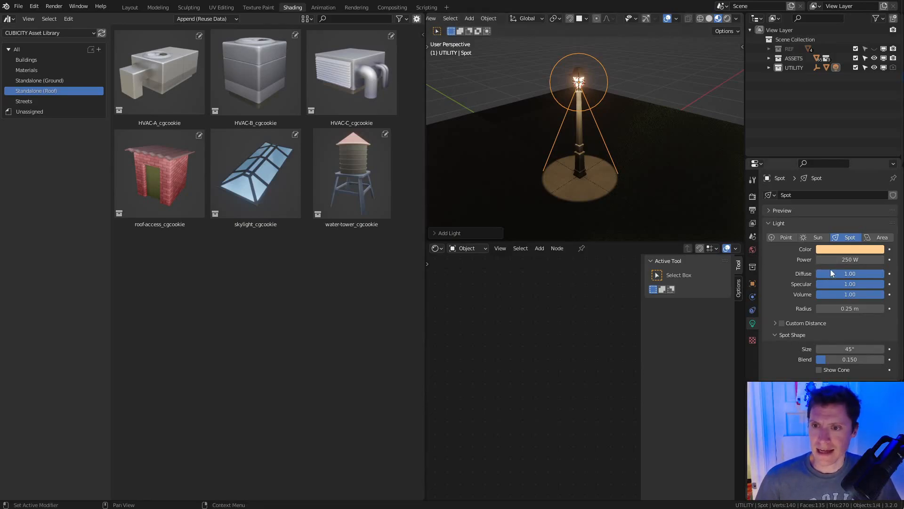
Widen the spot light's cone size to 150° and soften its edge with a blend of about 0.919.
scroll(844, 302, "down", 1)
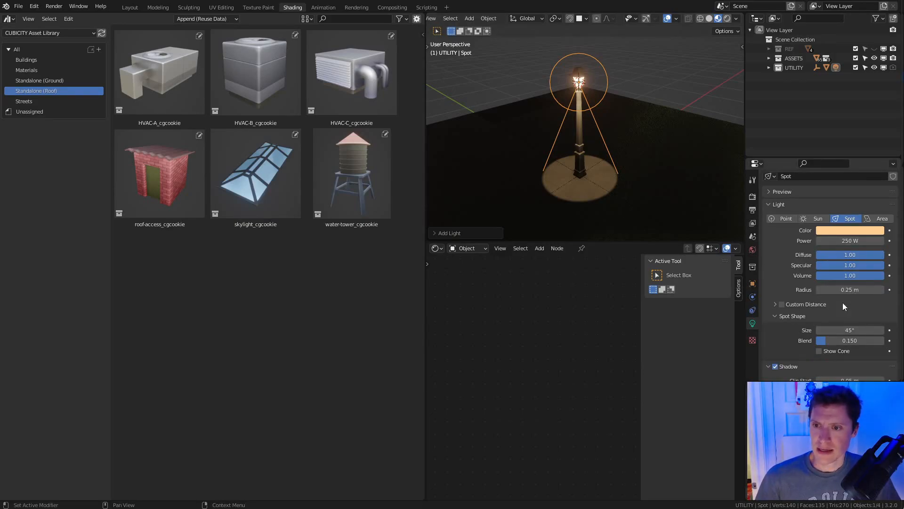
mouse_move(830, 330)
left_mouse_down()
mouse_move(893, 329)
mouse_move(839, 330)
left_mouse_up()
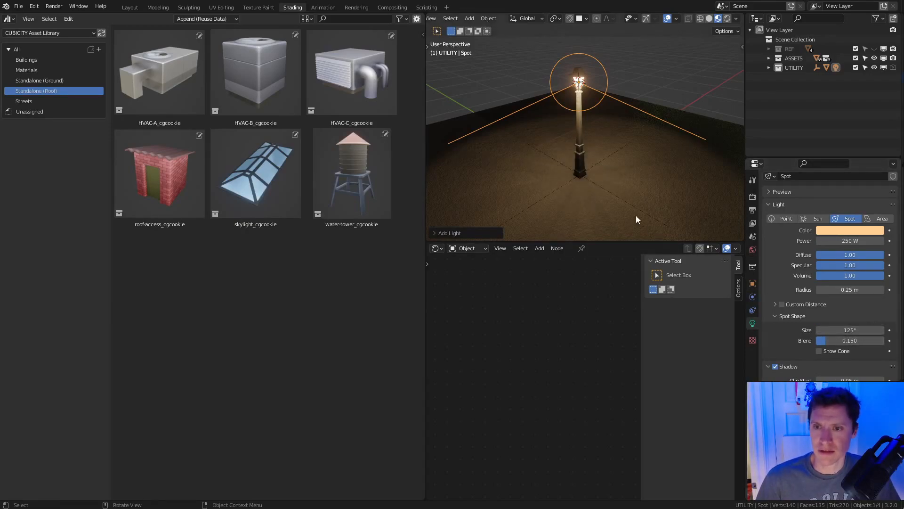
scroll(637, 219, "down", 2)
left_click_drag(822, 340, 871, 340)
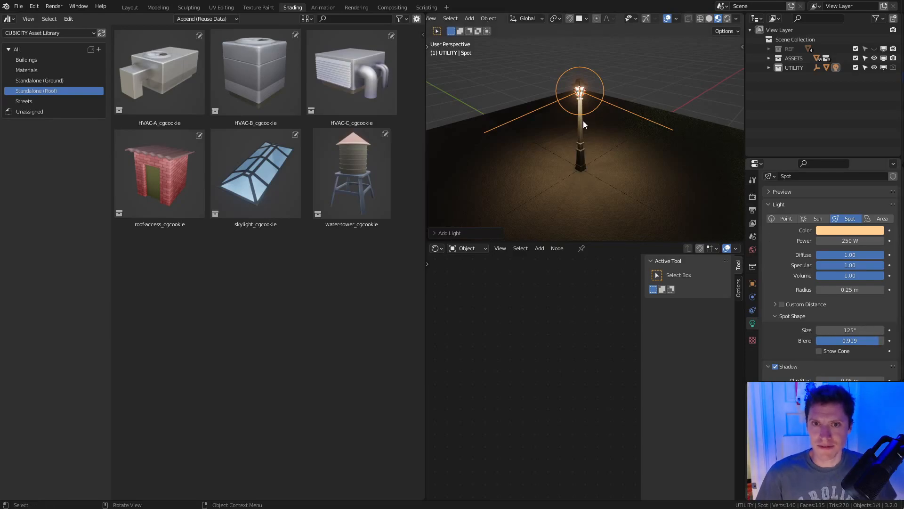
left_click(854, 330)
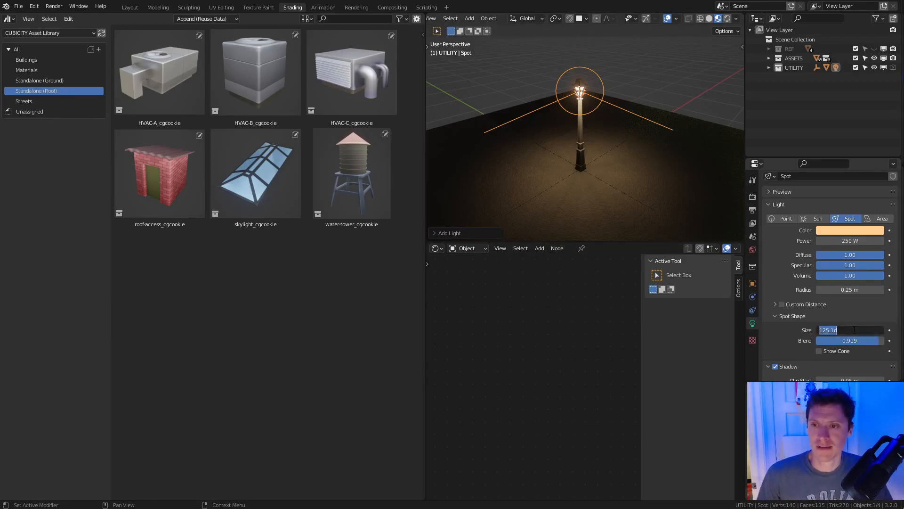
type("150")
key("Return")
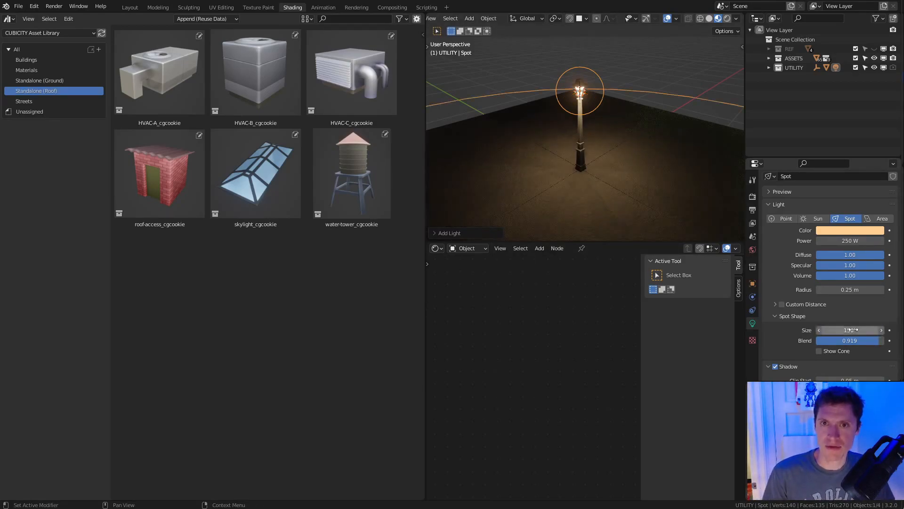
Enable contact shadows for the spot light and inspect the lighting at the lamp post's base and lantern.
middle_click_drag(721, 199, 641, 98)
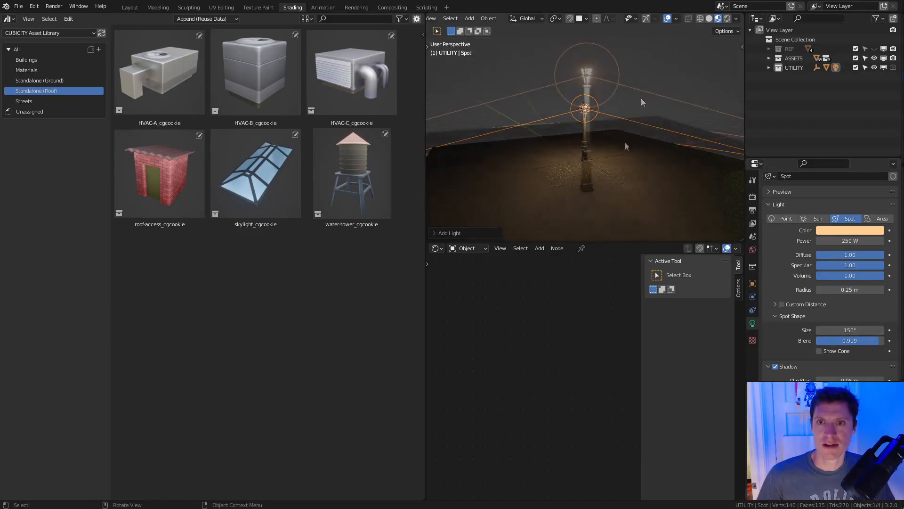
scroll(816, 300, "down", 5)
left_click(781, 325)
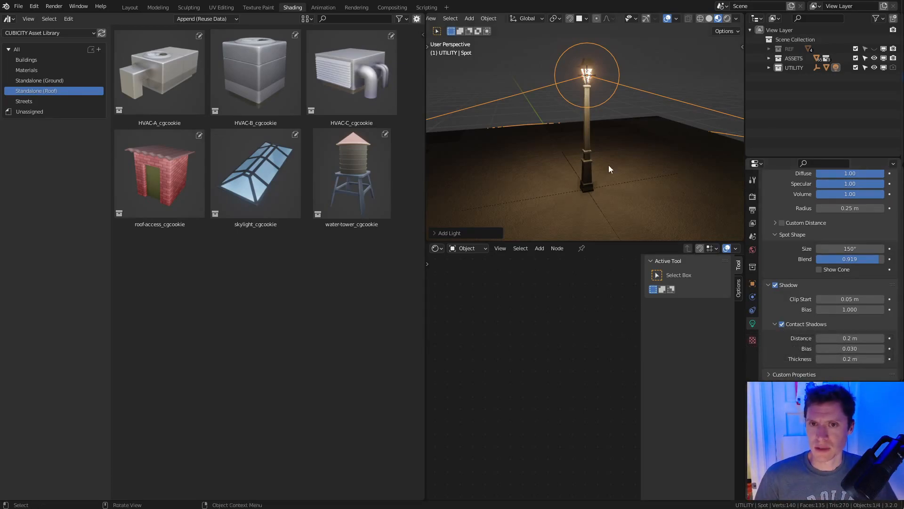
middle_click_drag(605, 129, 592, 95, "shift")
scroll(591, 111, "up", 4)
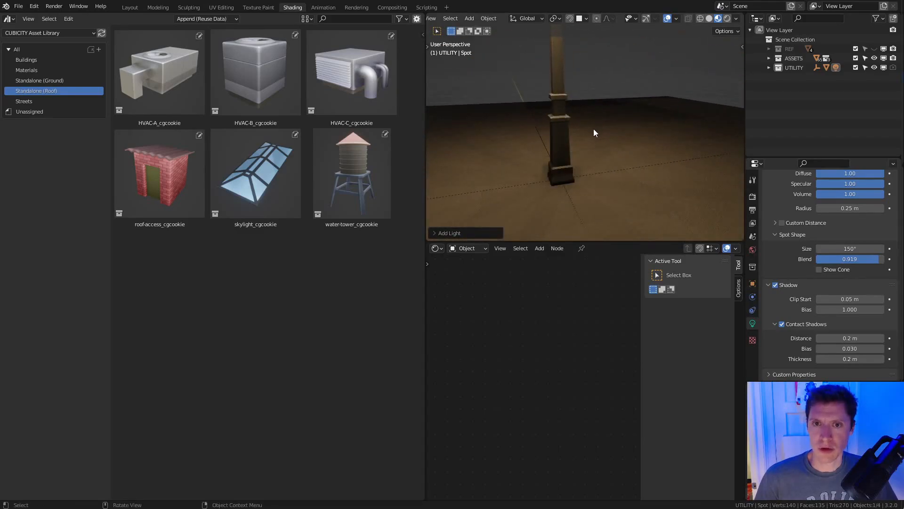
scroll(594, 129, "down", 2)
middle_click_drag(603, 100, 583, 124, "shift")
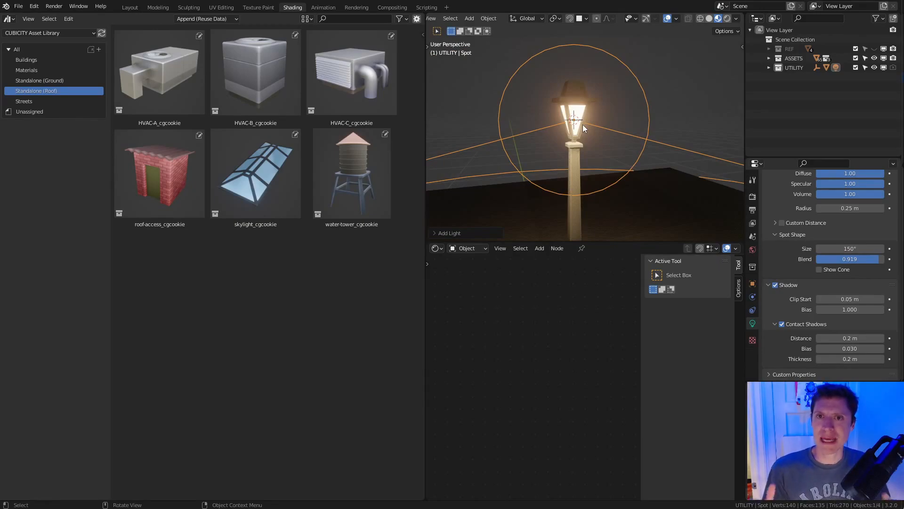
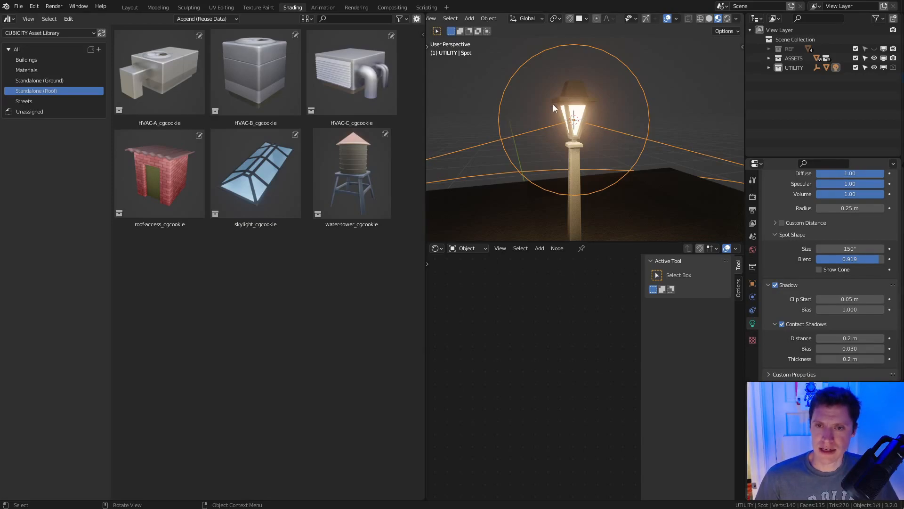
scroll(553, 104, "down", 6)
middle_click_drag(617, 119, 592, 116)
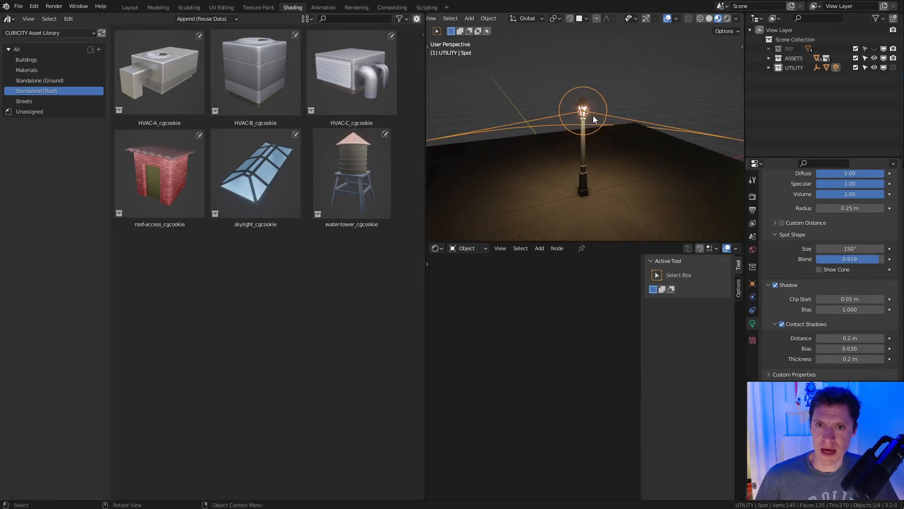
Try adjusting the spot light's shadow Clip Start and return it to 0.05 m.
left_click_drag(850, 299, 885, 299)
left_click_drag(850, 299, 808, 299)
mouse_move(610, 140)
middle_mouse_down("ctrl")
mouse_move(606, 131)
mouse_move(612, 137)
middle_mouse_up("ctrl")
middle_click_drag(614, 95, 640, 101, "ctrl")
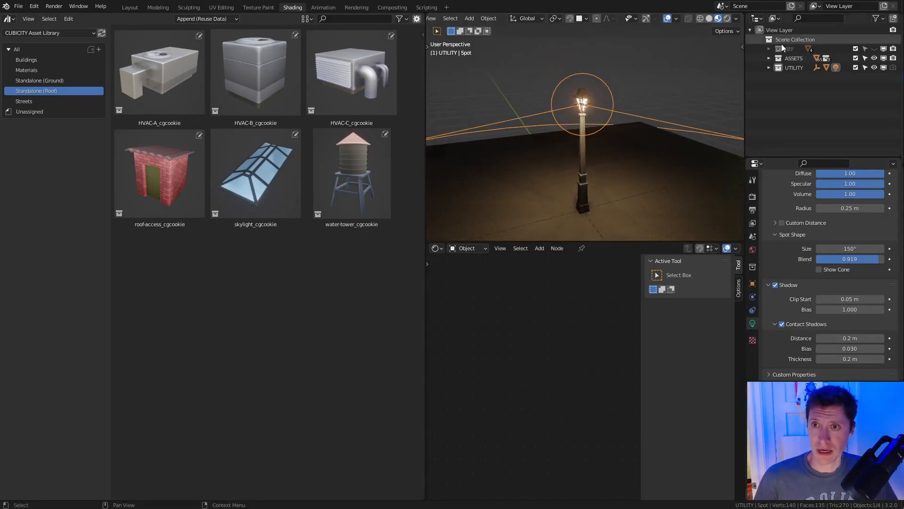
Move the spot light from the UTILITY collection into lamp-post_cgcookie under ASSETS and STANDALONE.
left_click(769, 67)
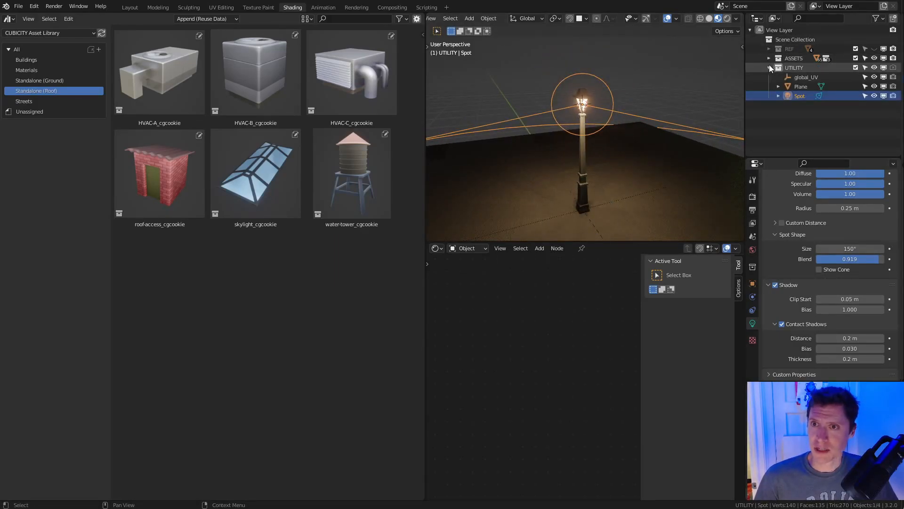
left_click(769, 58)
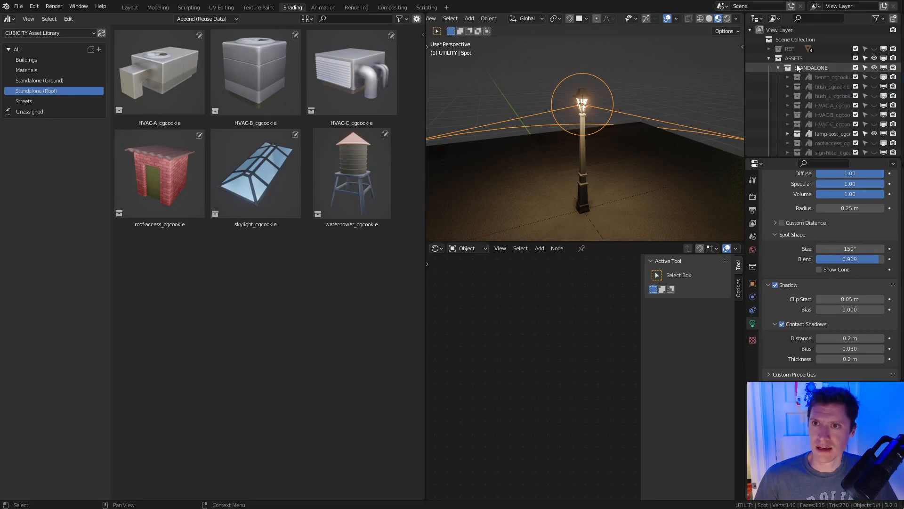
scroll(786, 78, "down", 6)
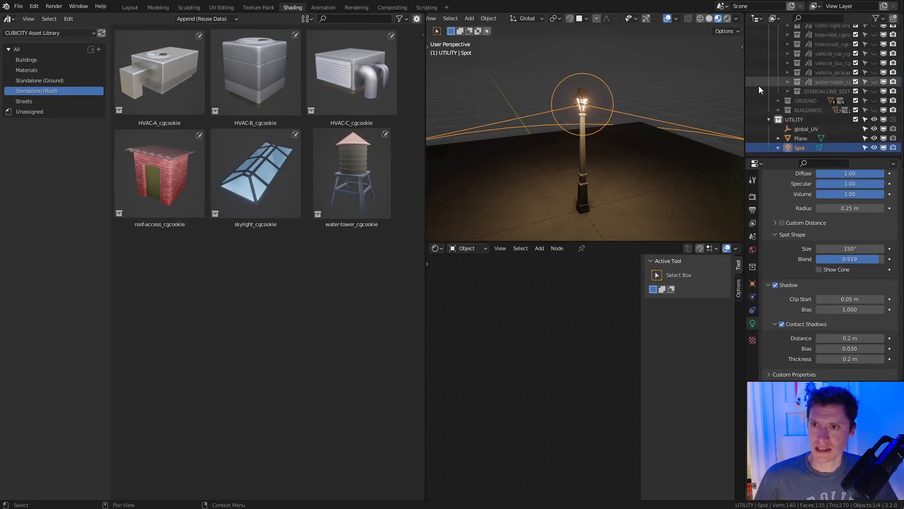
key("m")
mouse_move(595, 109)
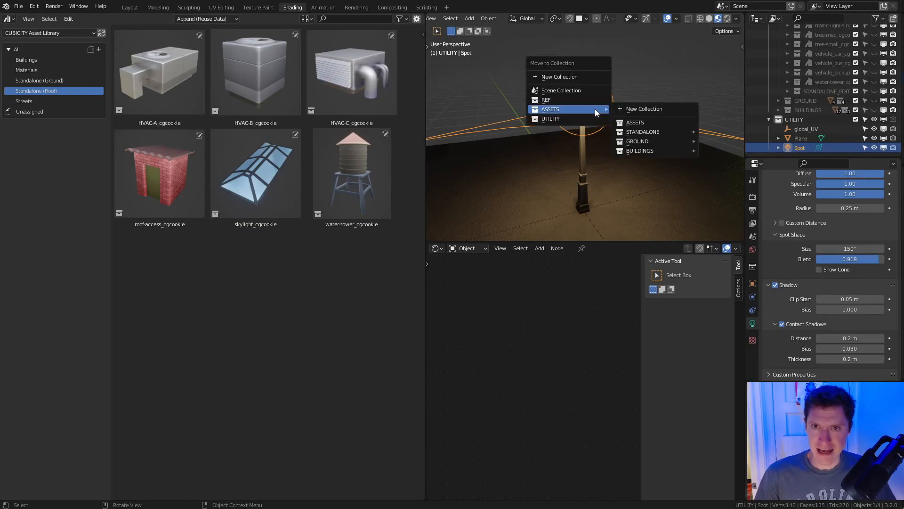
mouse_move(649, 132)
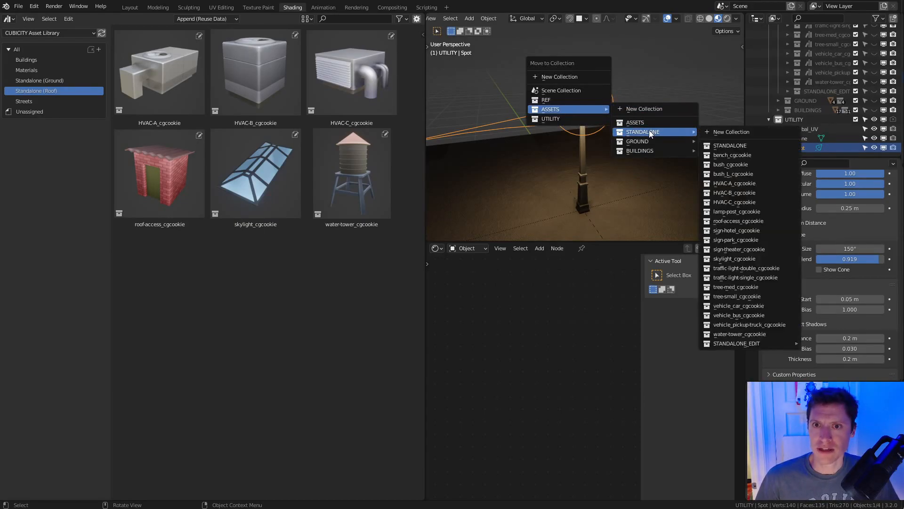
left_click(737, 213)
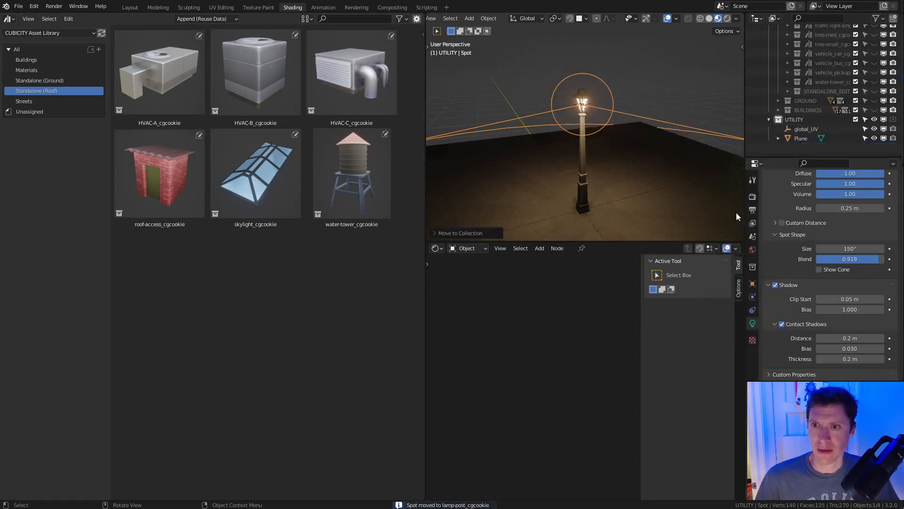
Rename the spot light in the lamp-post_cgcookie collection to lamp-post_LIGHT.
scroll(859, 81, "up", 2)
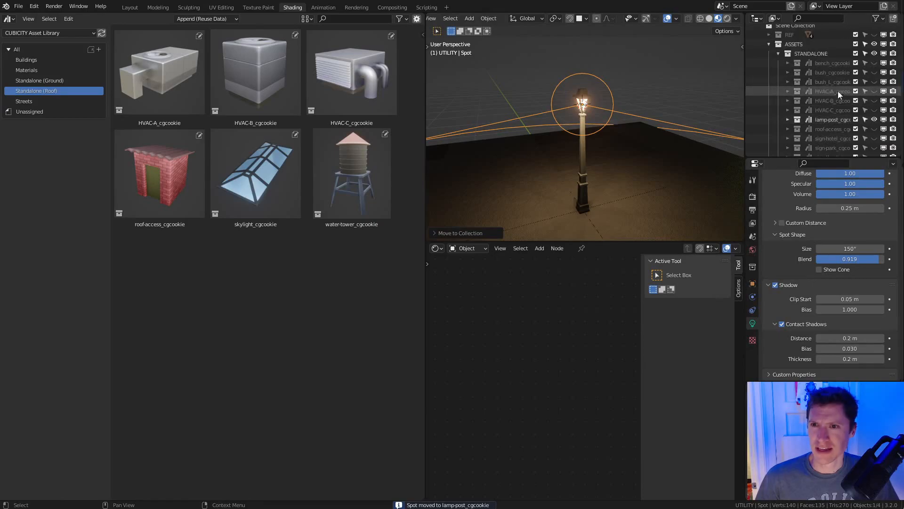
left_click(787, 119)
scroll(830, 112, "down", 1)
scroll(817, 118, "down", 3)
key("F2")
key("BackSpace")
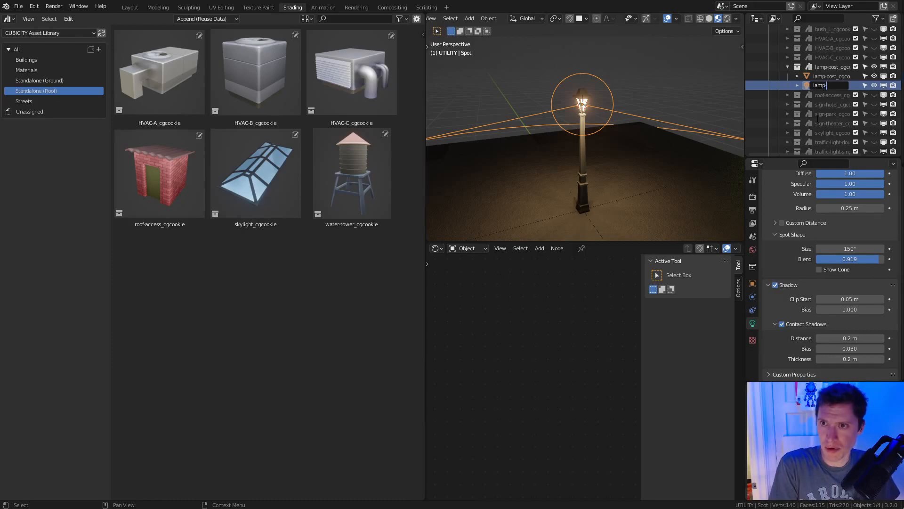
type("lamp-post_LIGHT")
key("Return")
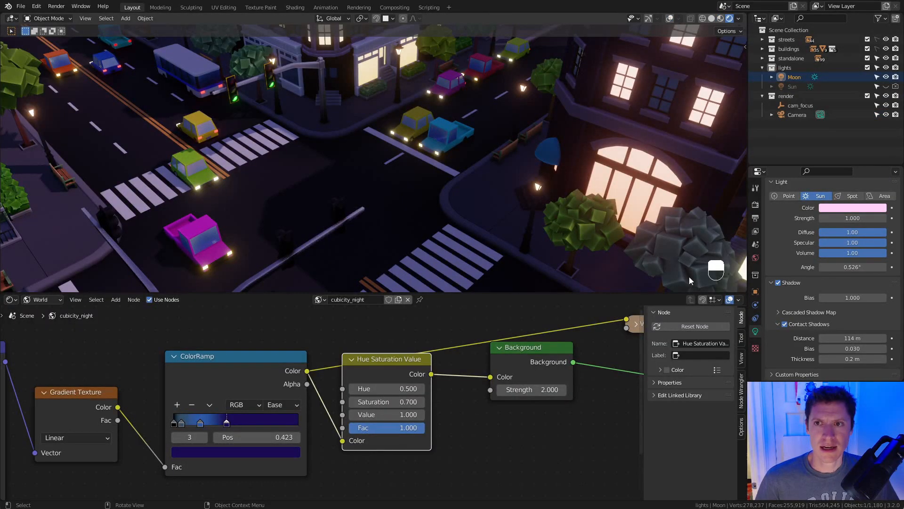
In the city scene file, show the outliner's Blender File data and reload the linked cubicity_ASSETS.blend library.
left_click(777, 18)
left_click(788, 41)
left_click(777, 18)
left_click(793, 62)
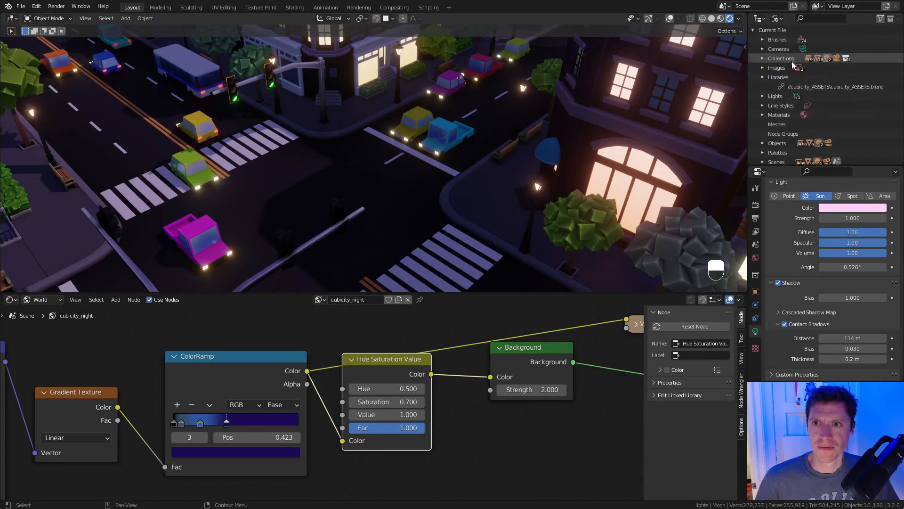
scroll(796, 132, "down", 3)
right_click(798, 156)
left_click(797, 157)
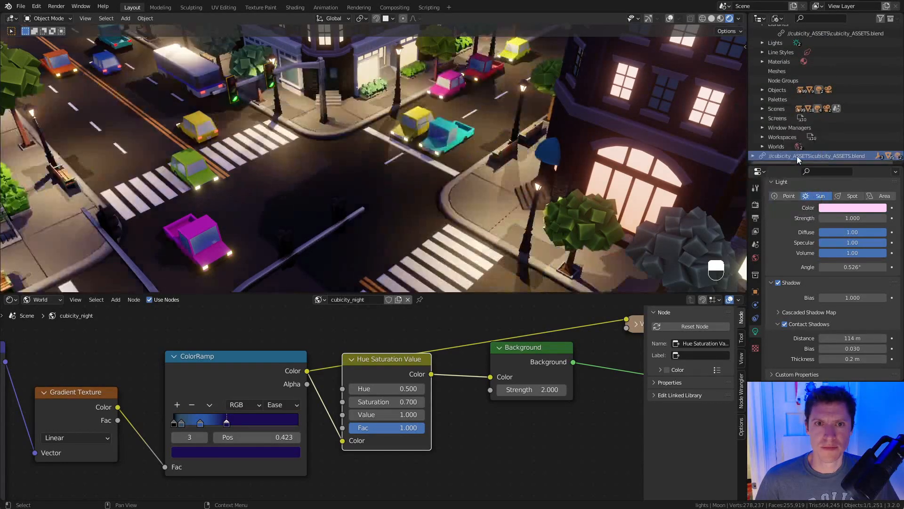
In the asset file, set the lamp-post_LIGHT spot light's power to 100 W and save the file.
middle_click_drag(433, 140, 572, 198, "shift")
middle_click_drag(488, 164, 542, 126)
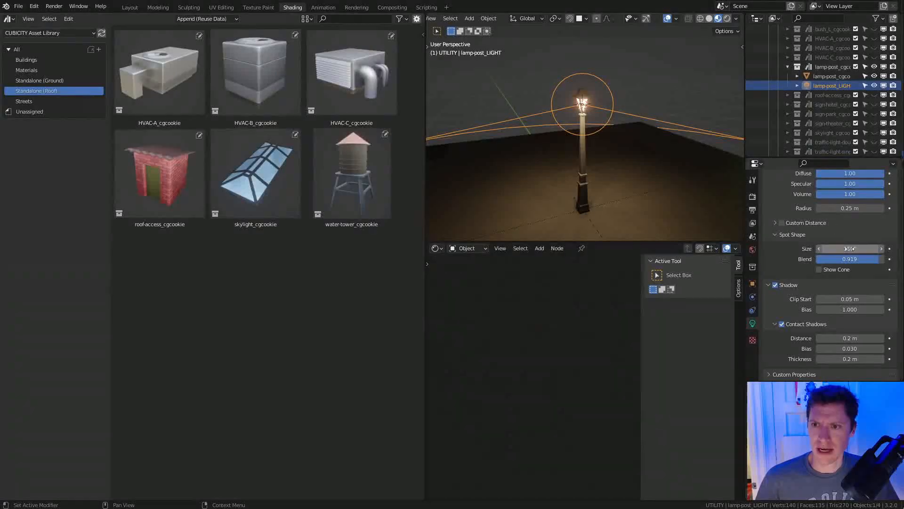
scroll(783, 224, "up", 3)
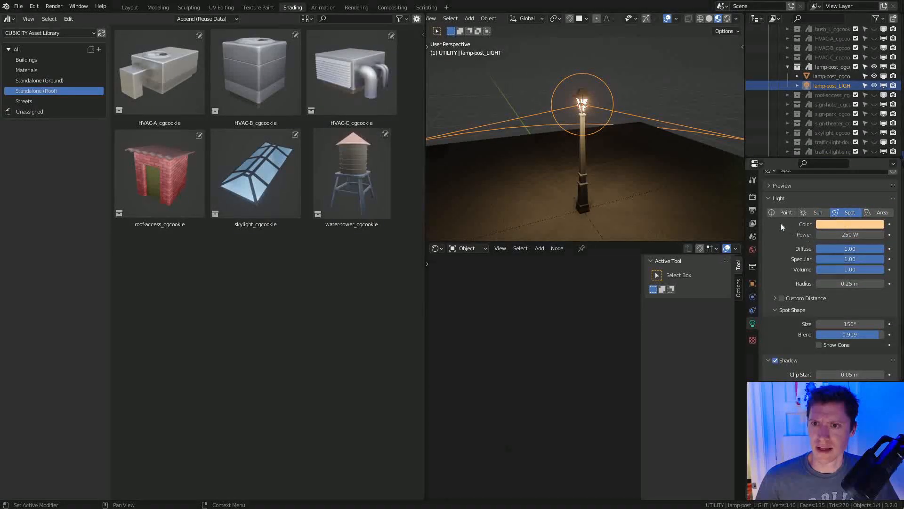
left_click(834, 233)
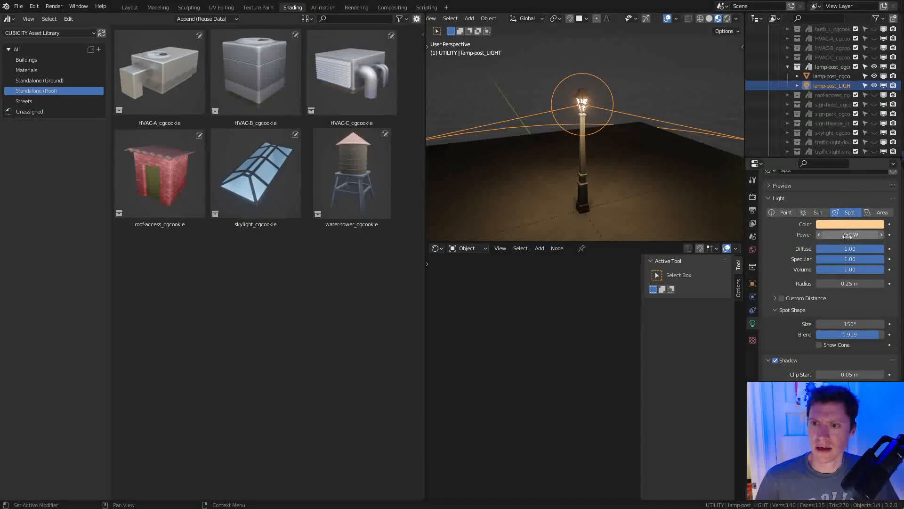
type("100")
key("Return")
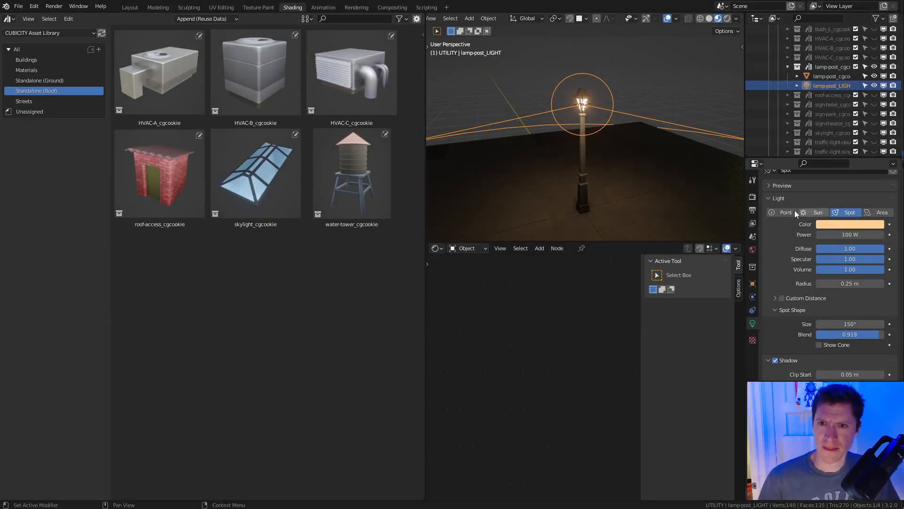
key("ctrl+s")
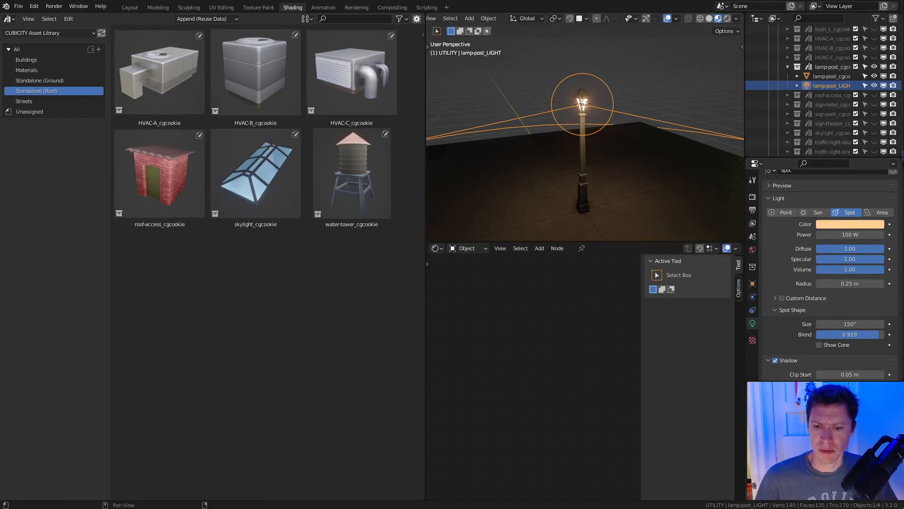
Switch to the city scene file, reload the linked cubicity_ASSETS.blend library and examine the street lighting.
key("alt+Tab")
right_click(809, 155)
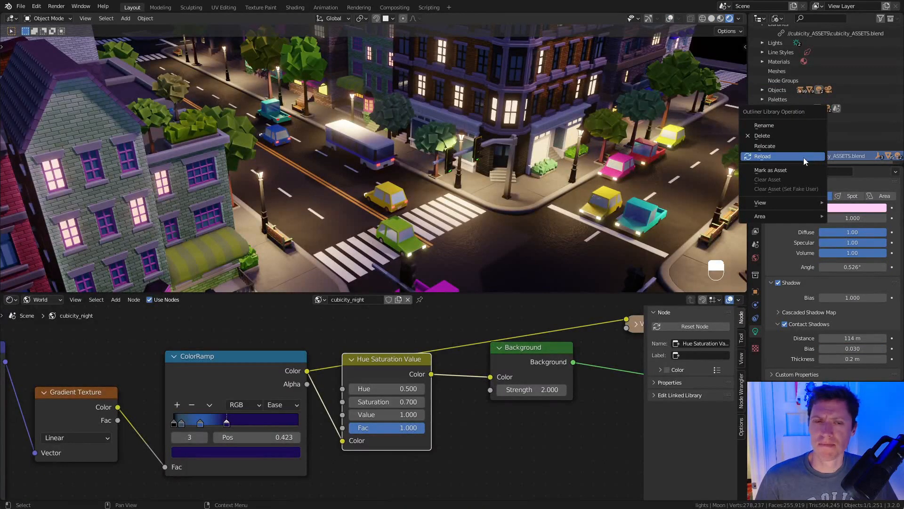
left_click(803, 157)
middle_click_drag(533, 182, 574, 158)
middle_click_drag(510, 160, 485, 145, "shift")
middle_click_drag(529, 234, 530, 243, "ctrl")
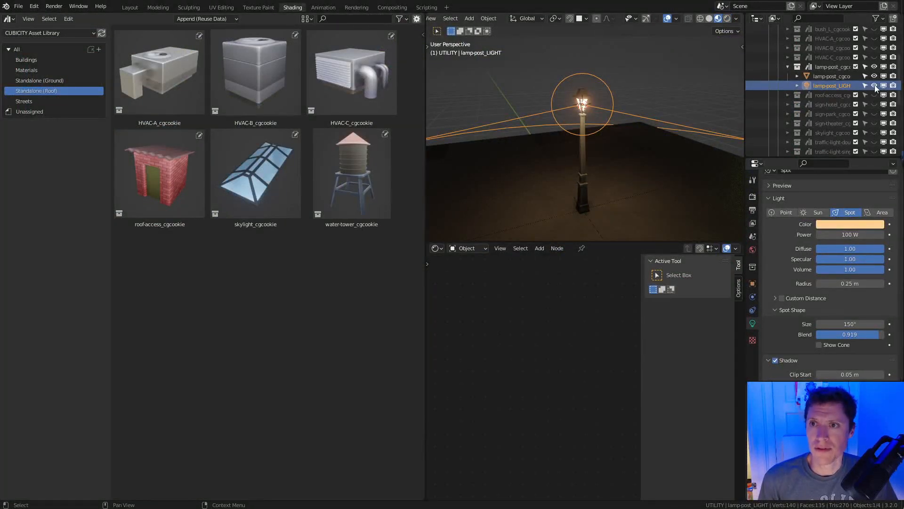
In the asset file, hide the lamp-post_cgcookie collection and show the vehicle_car_cgcookie collection.
left_click(874, 67)
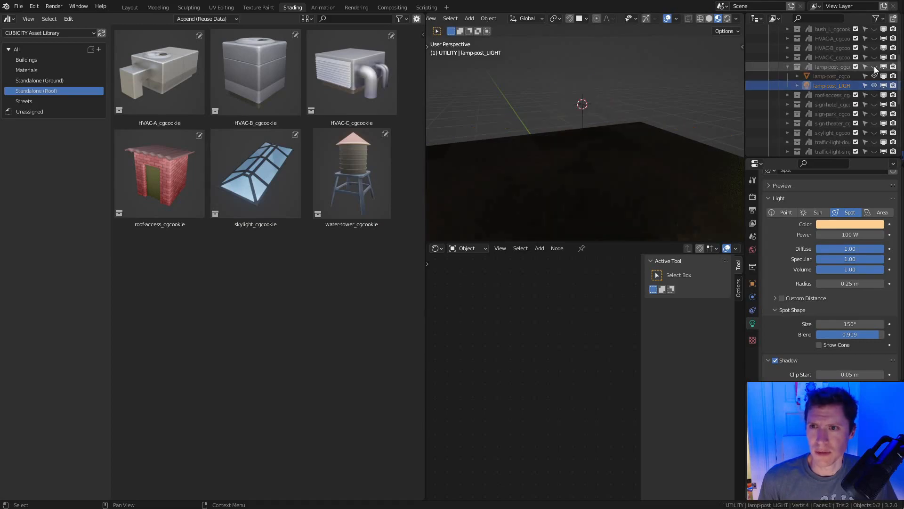
left_click(788, 66)
scroll(840, 71, "down", 2)
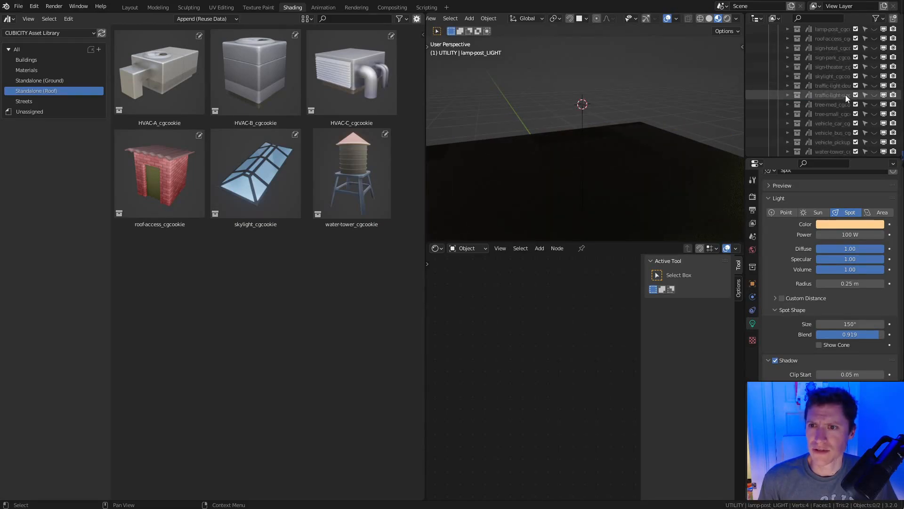
left_click(874, 123)
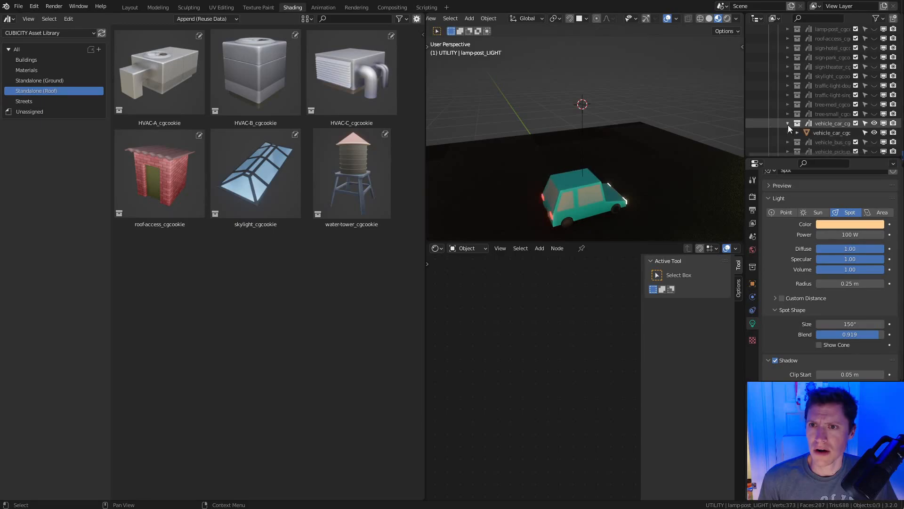
Show the lamp-post collection again, duplicate its spot light in place and move the copy into vehicle_car_cgcookie under ASSETS and STANDALONE.
scroll(810, 109, "up", 2)
scroll(836, 95, "up", 2)
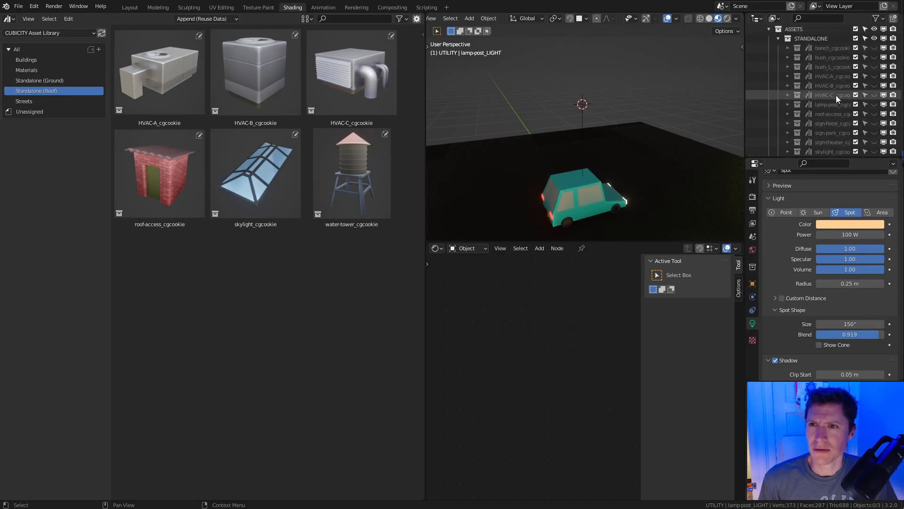
left_click(789, 105)
left_click(874, 104)
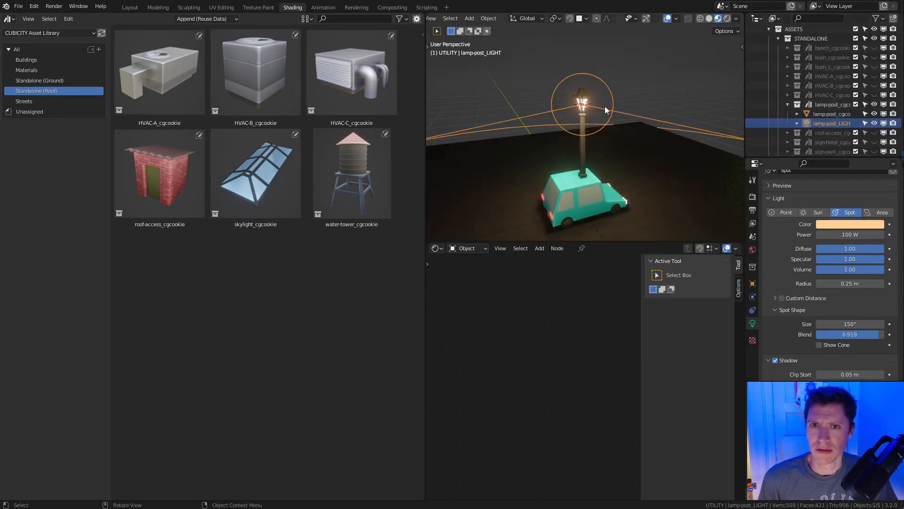
key("shift+d")
right_click(622, 95)
key("m")
mouse_move(621, 94)
mouse_move(680, 118)
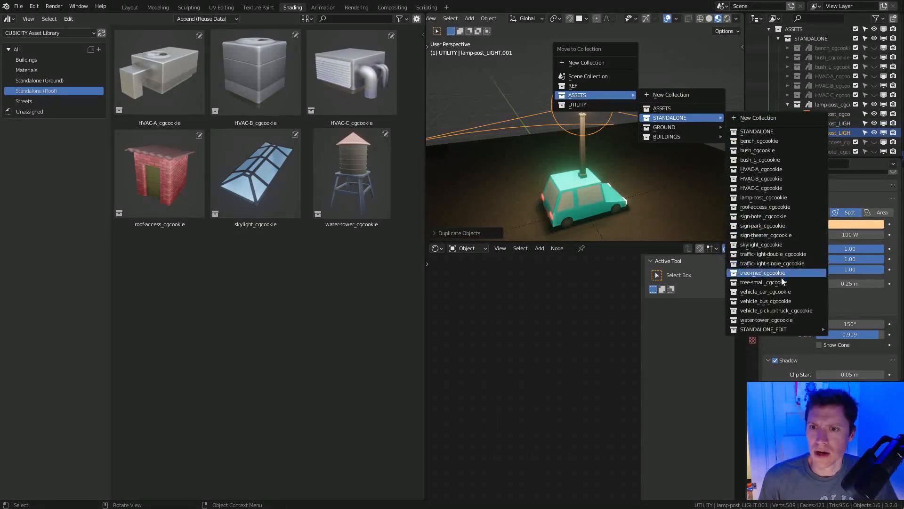
left_click(765, 292)
Hide the lamp-post collection and rename the duplicated spot light in the vehicle_car collection to car-headlamp_LIGHT.
left_click(787, 104)
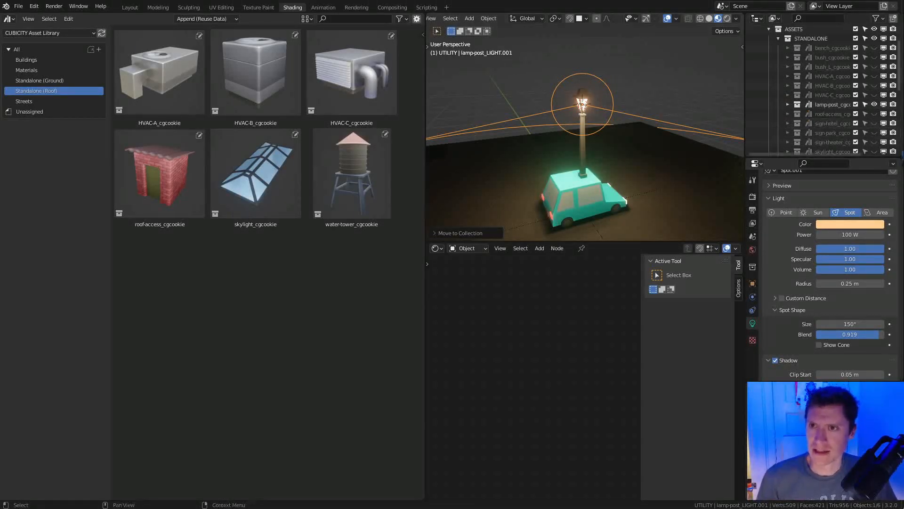
left_click(874, 104)
key("KP_Decimal")
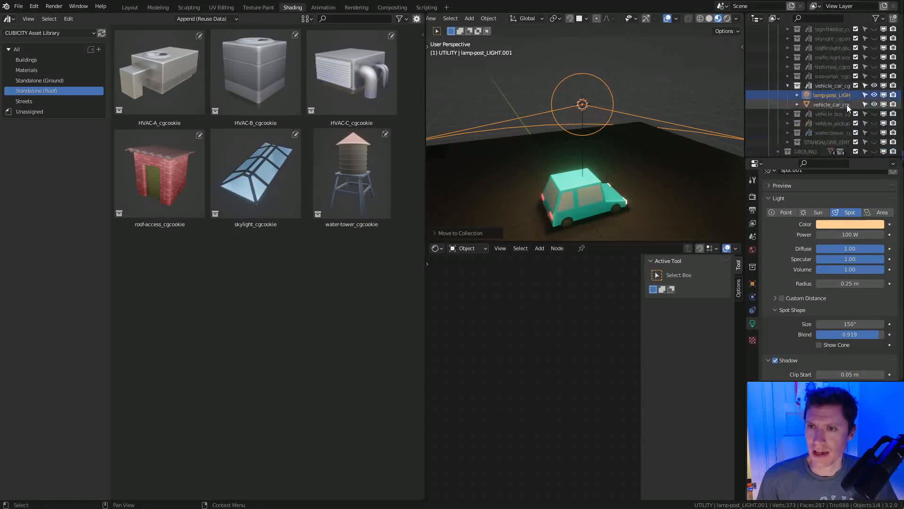
double_click(828, 95)
left_click(839, 85)
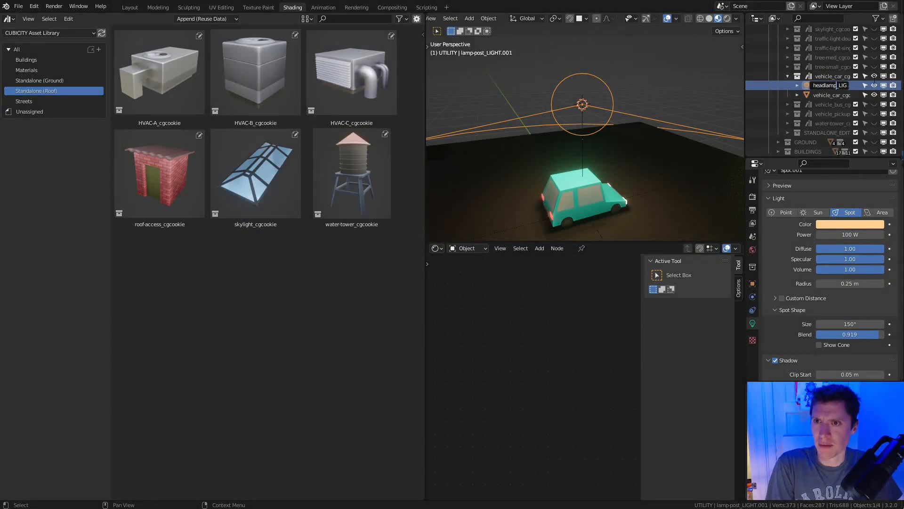
key("Return")
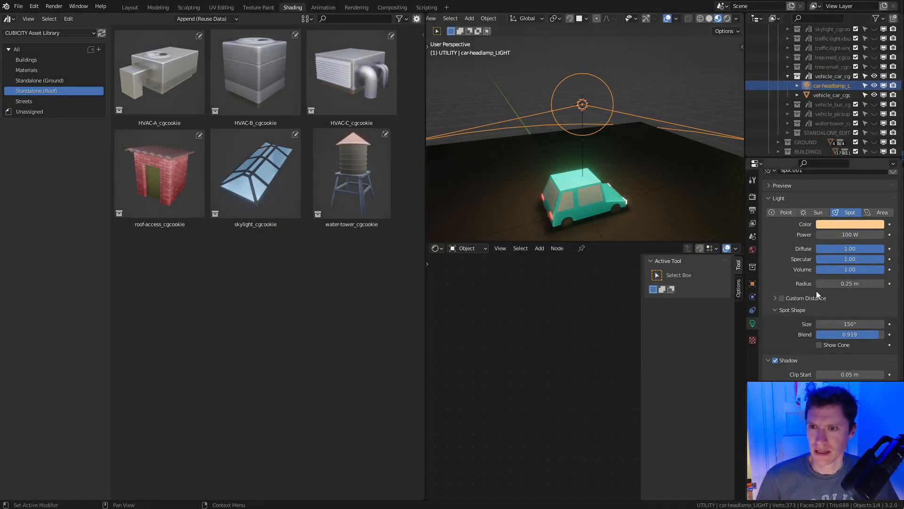
Set the car-headlamp_LIGHT spot shape size to 60°.
left_click(850, 324)
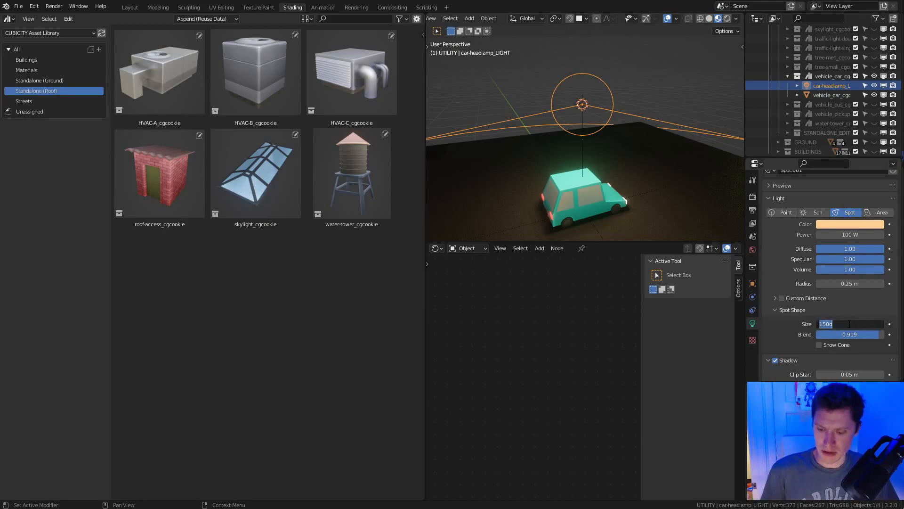
type("60")
key("Return")
Lower the headlamp light along Z to the car and rotate it about Y to aim ahead of the car.
middle_click_drag(631, 126, 581, 153)
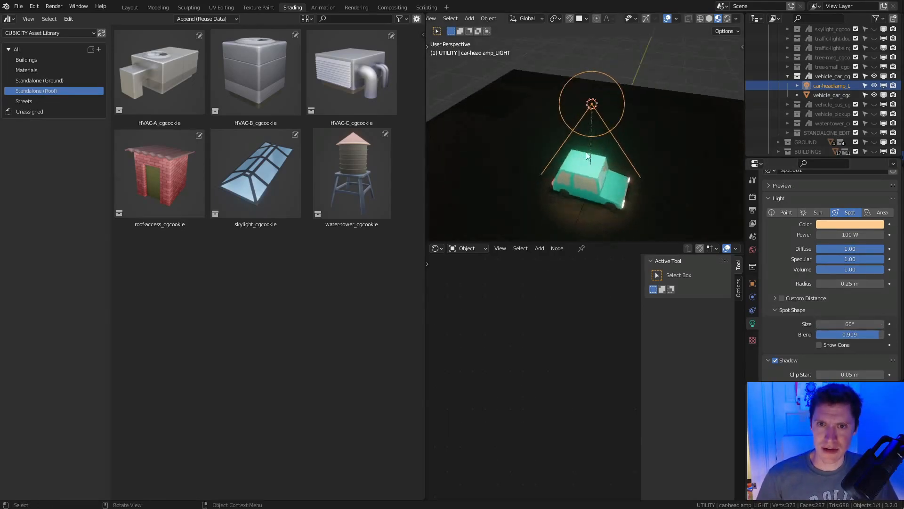
key("g")
key("z")
left_click(649, 188)
key("r")
key("y")
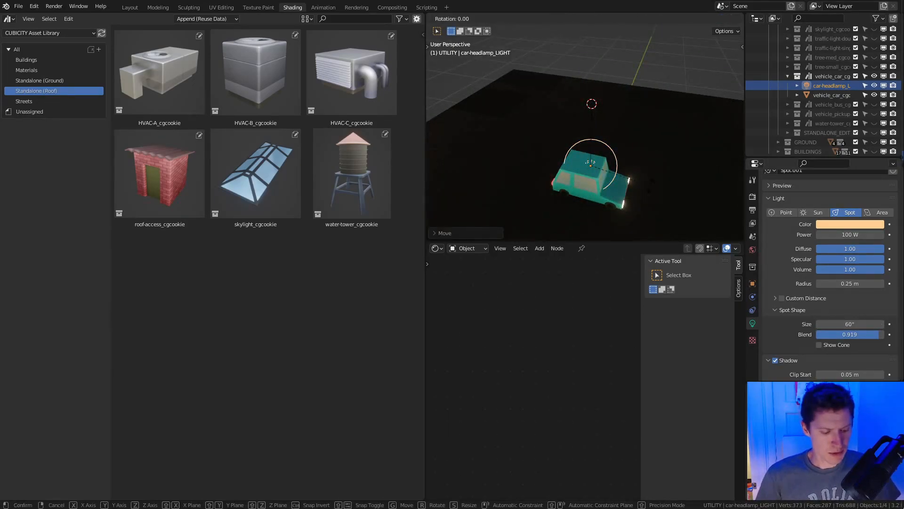
left_click(561, 113)
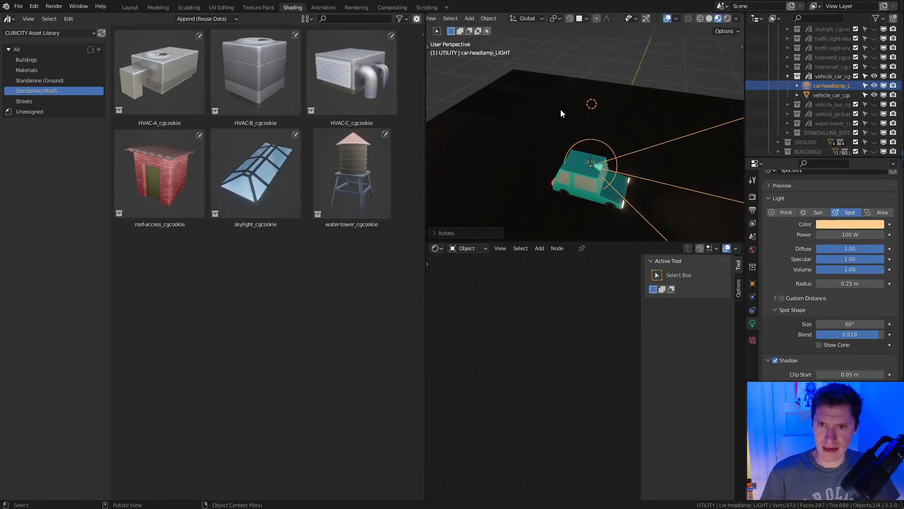
Move the headlamp light forward along X and position it at one of the car's front headlamps.
key("g")
key("x")
left_click(630, 153)
middle_click_drag(629, 152, 613, 127)
key("g")
left_click(574, 153)
key("KP_Decimal")
middle_click_drag(574, 154, 608, 146)
Shift the headlamp light's color from orange toward a paler yellow.
left_click(833, 225)
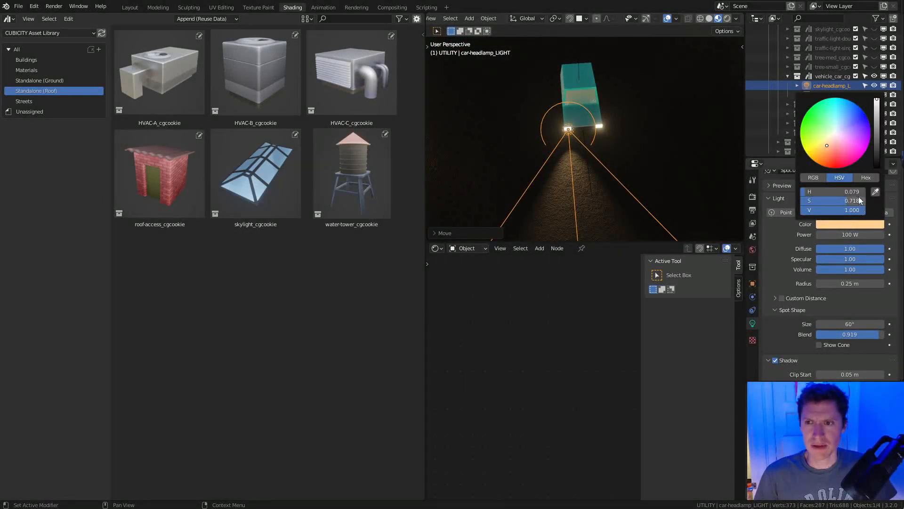
left_click(843, 200)
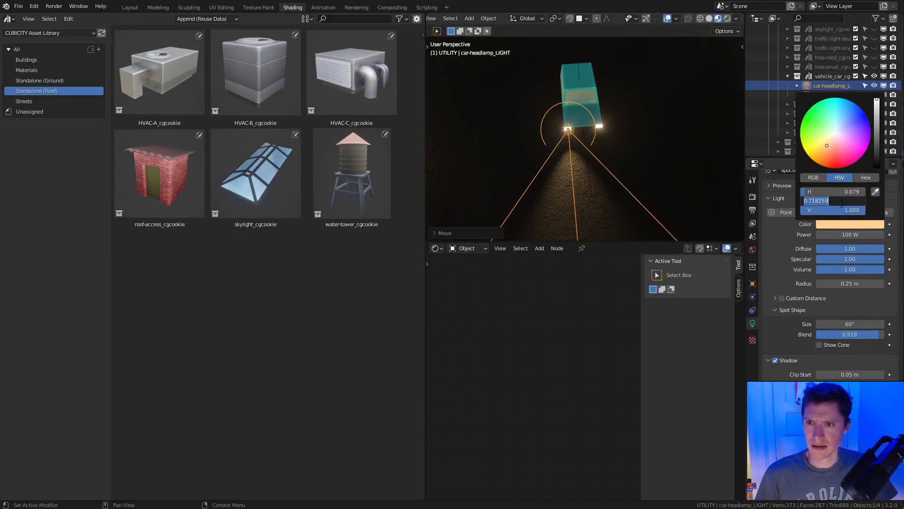
left_click(828, 141)
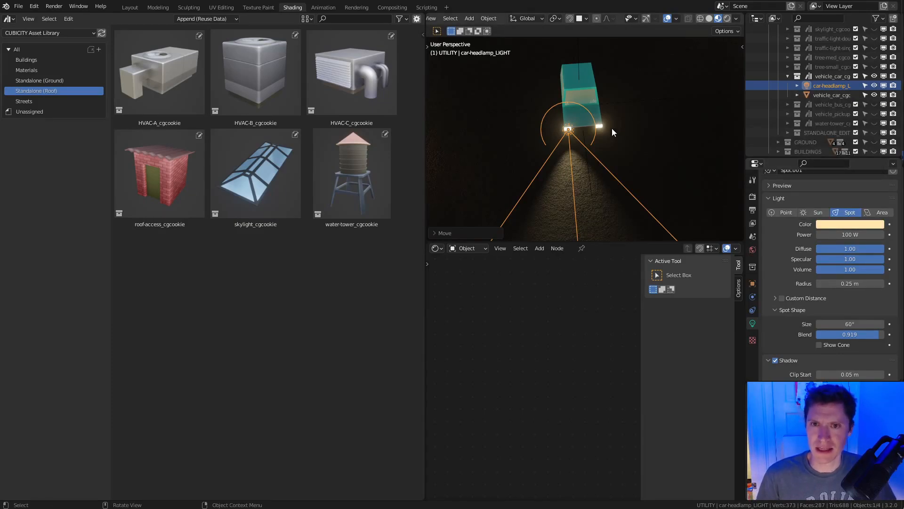
Make a linked duplicate of the headlamp light and move it along global Y to the car's other headlamp.
mouse_move(611, 129)
middle_mouse_down()
mouse_move(634, 125)
mouse_move(609, 128)
middle_mouse_up()
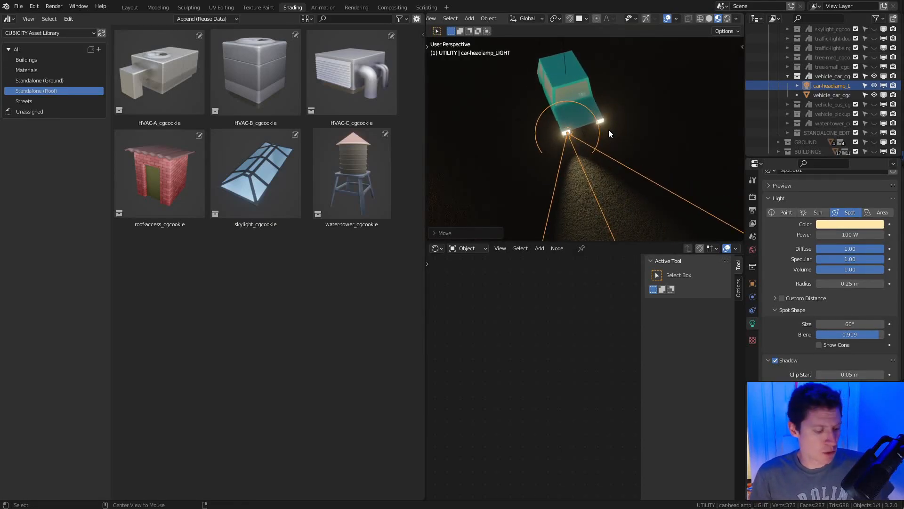
key("shift+d")
key("x")
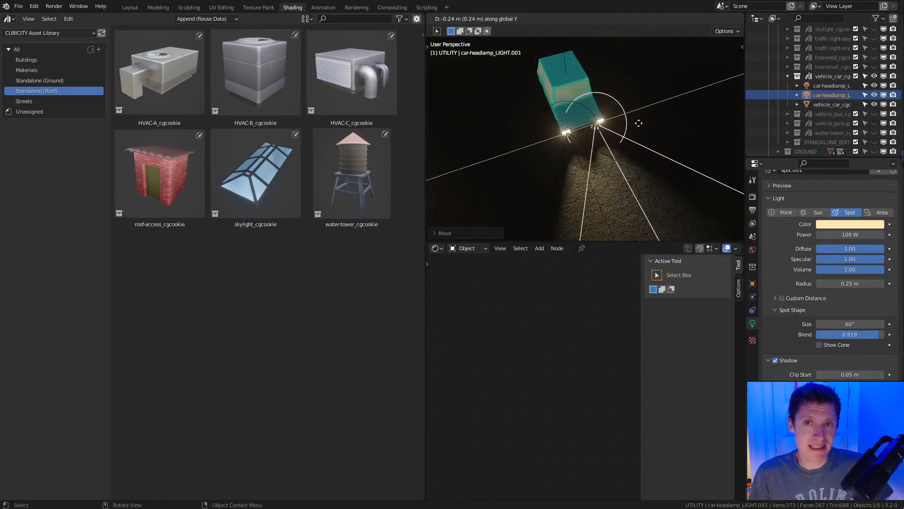
left_click(643, 121)
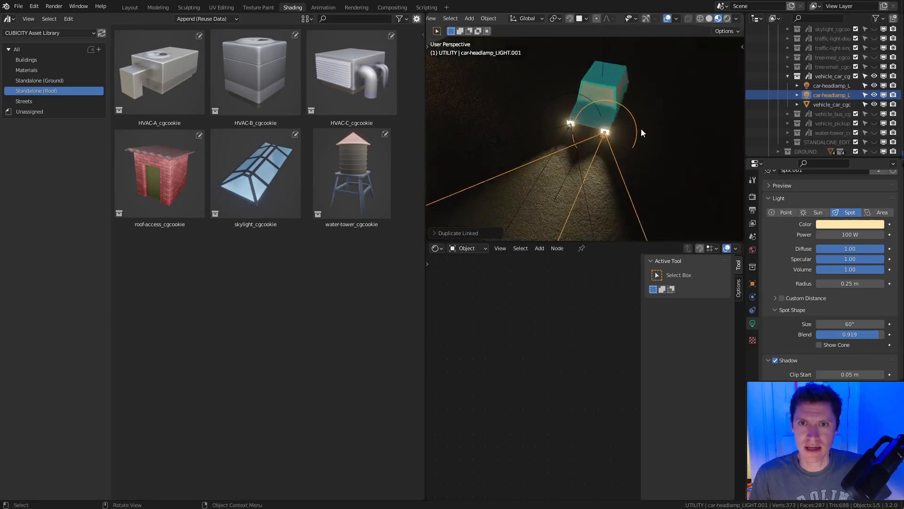
Try adjusting the color and power of the duplicated headlamp light.
middle_click_drag(640, 129, 622, 115)
left_click(855, 224)
mouse_move(837, 138)
left_mouse_down()
mouse_move(836, 148)
mouse_move(849, 124)
left_mouse_up()
key("Escape")
left_click_drag(843, 235, 824, 235)
key("Escape")
Save the asset file, reload the linked cubicity_ASSETS.blend library in the city scene file and examine the cars' headlights.
scroll(647, 106, "down", 4)
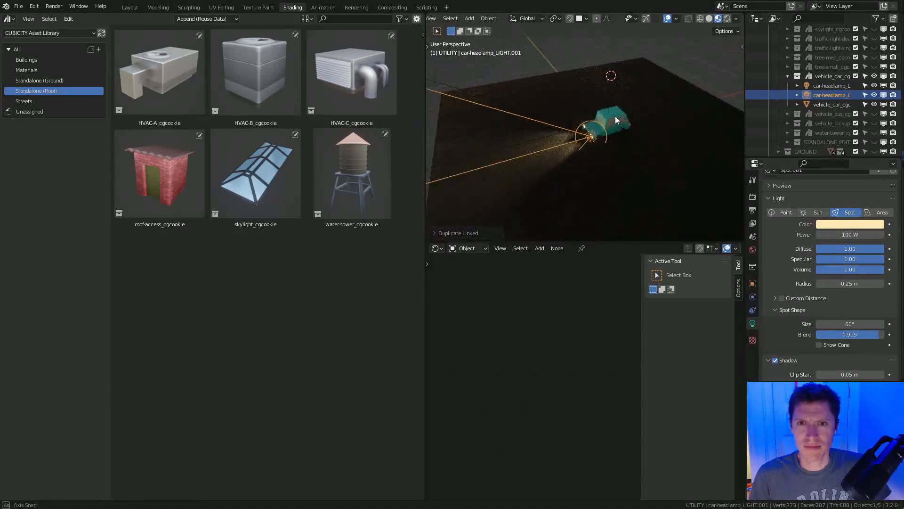
middle_click_drag(615, 116, 617, 94)
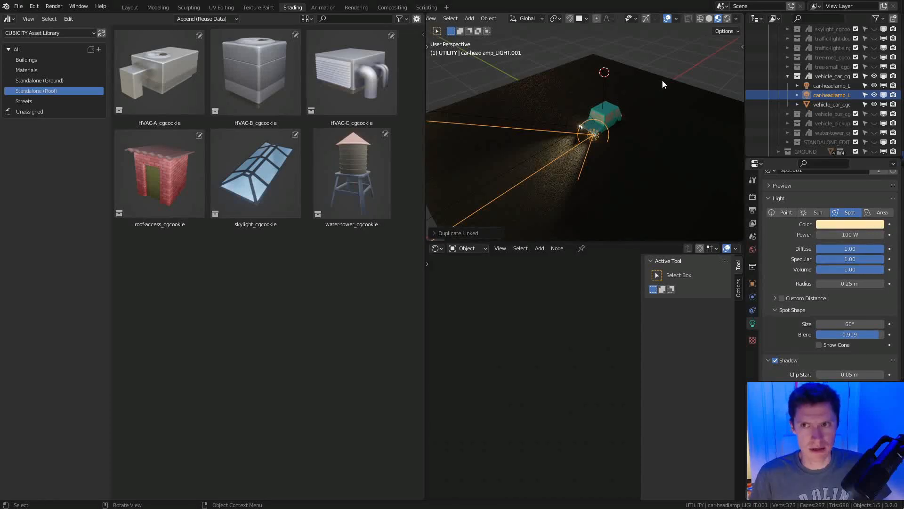
key("ctrl+s")
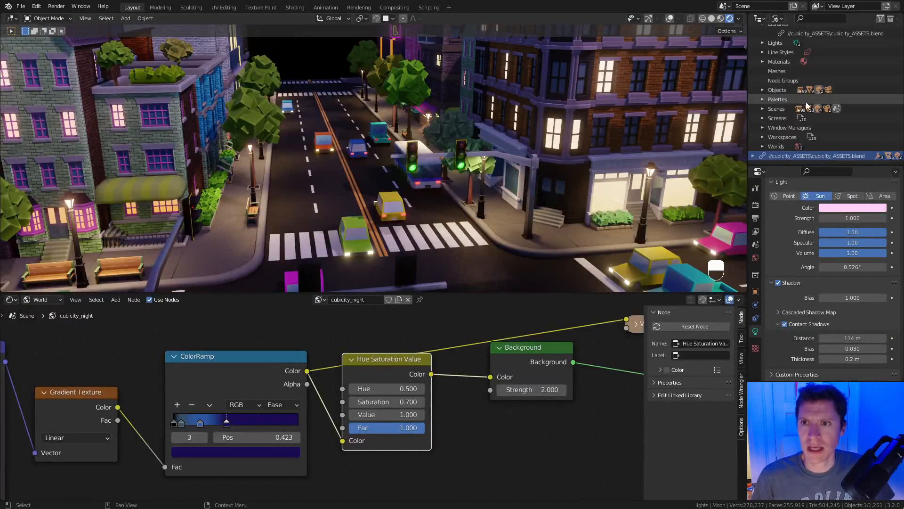
right_click(809, 156)
left_click(805, 155)
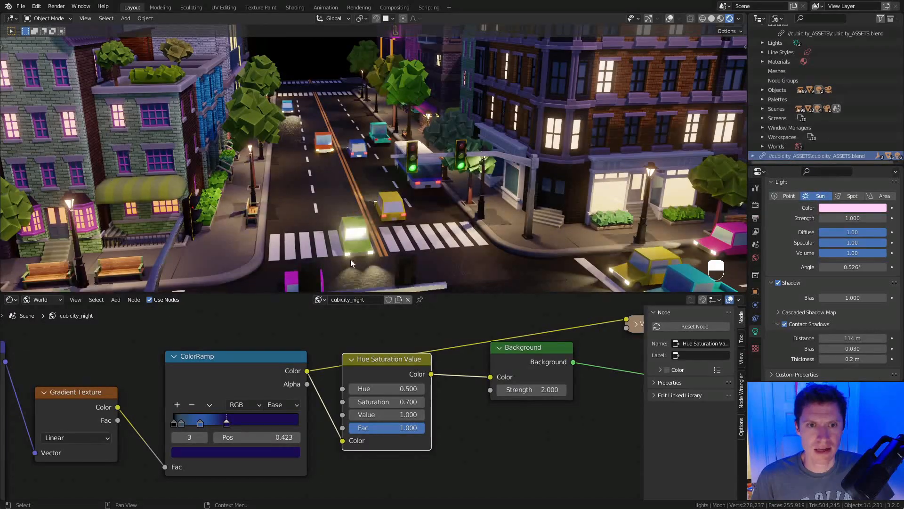
middle_click_drag(508, 194, 438, 124)
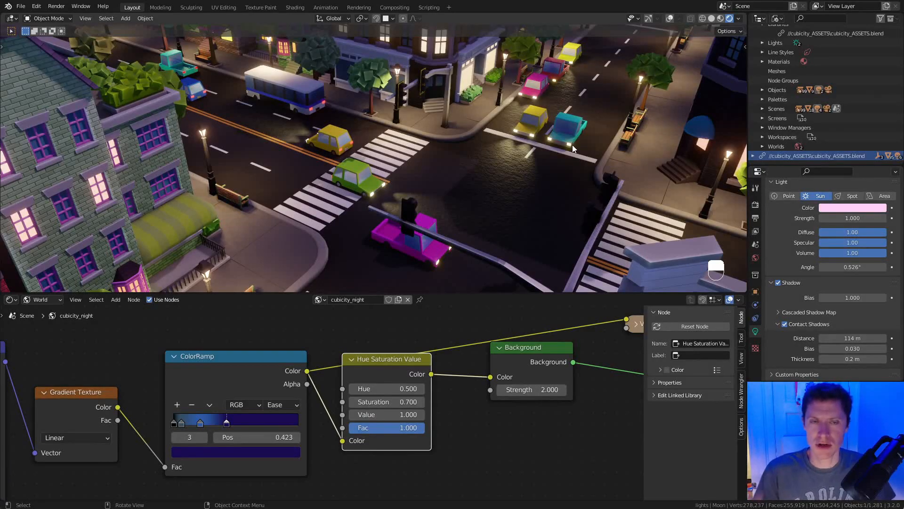
middle_click_drag(558, 153, 483, 165)
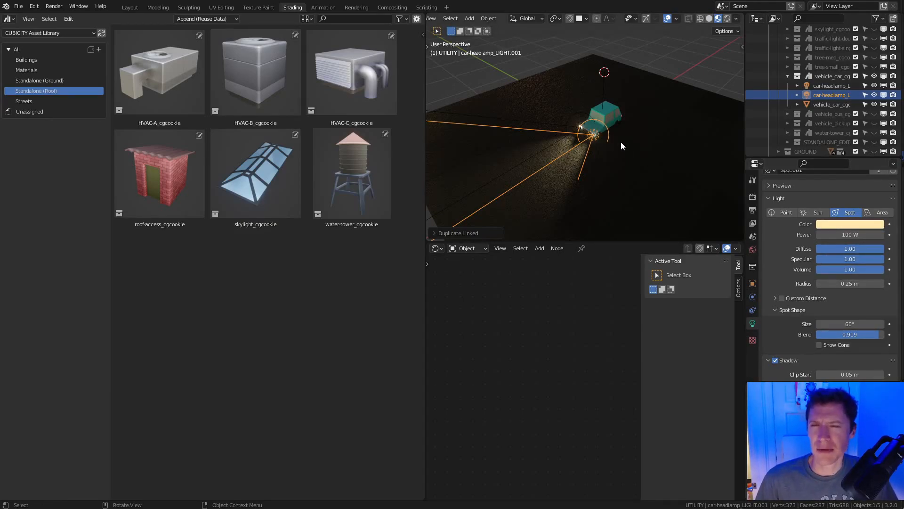
In the asset file, disable Contact Shadows on the car headlamp light.
scroll(804, 262, "down", 4)
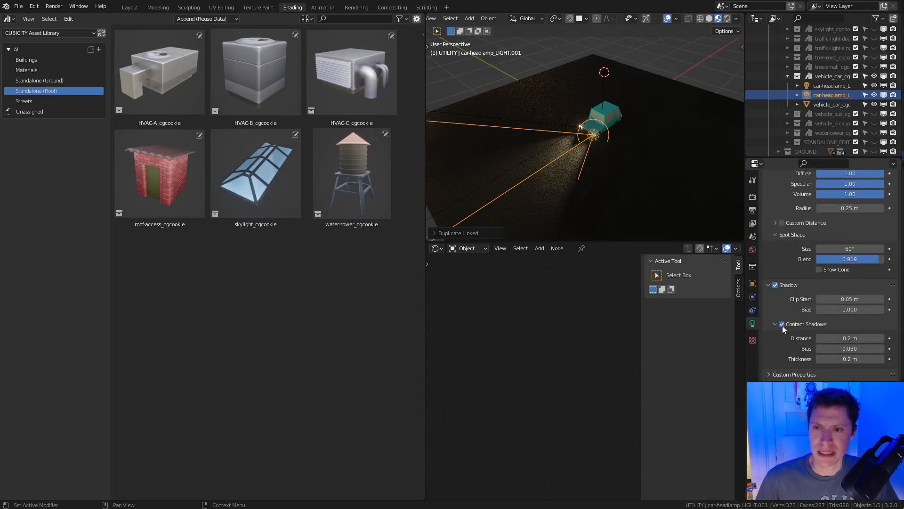
left_click(782, 324)
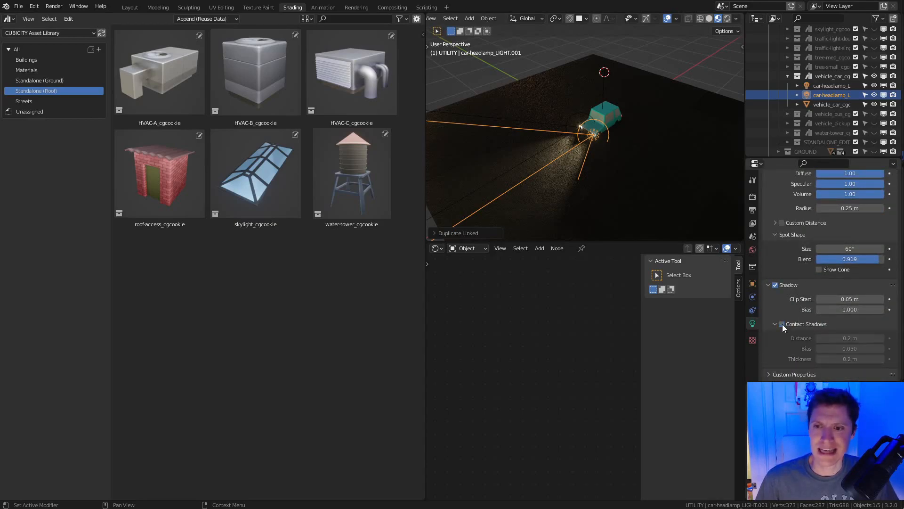
Save the asset file, reload the linked cubicity_ASSETS.blend library in the city scene file and examine the lit intersection.
left_click(577, 130)
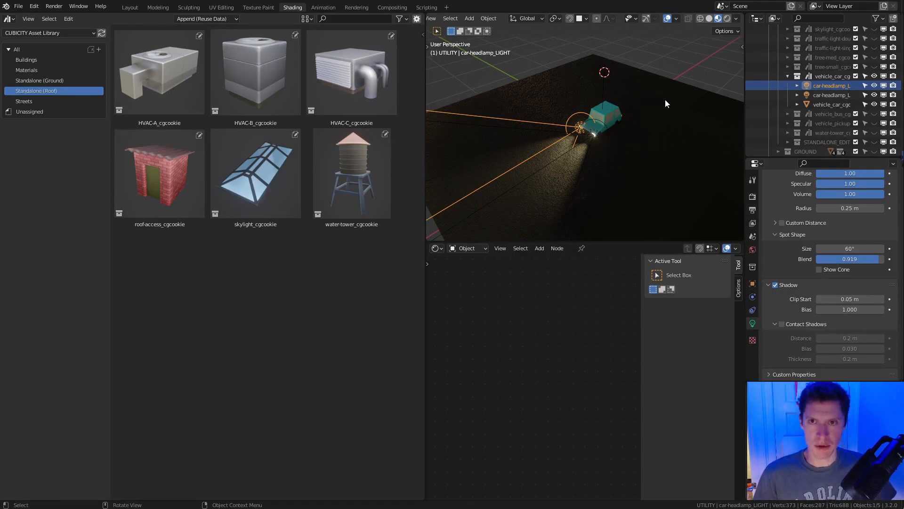
key("ctrl+s")
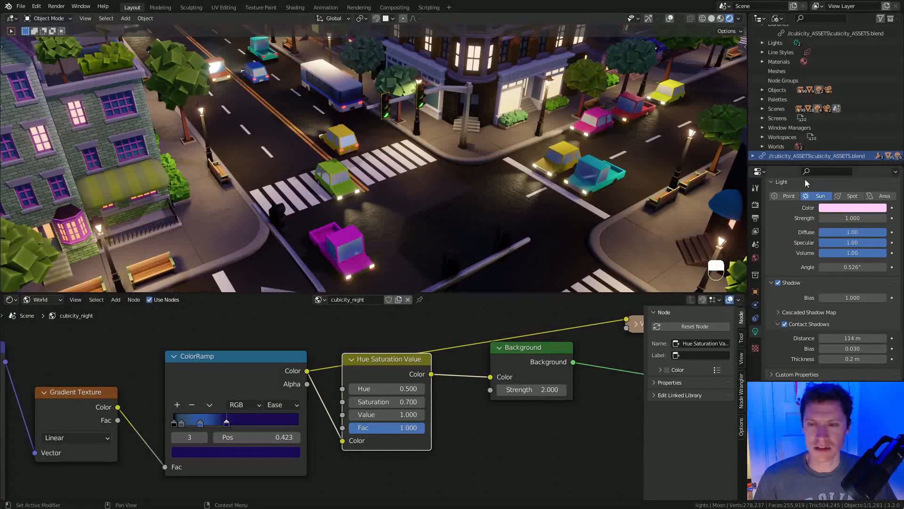
right_click(815, 155)
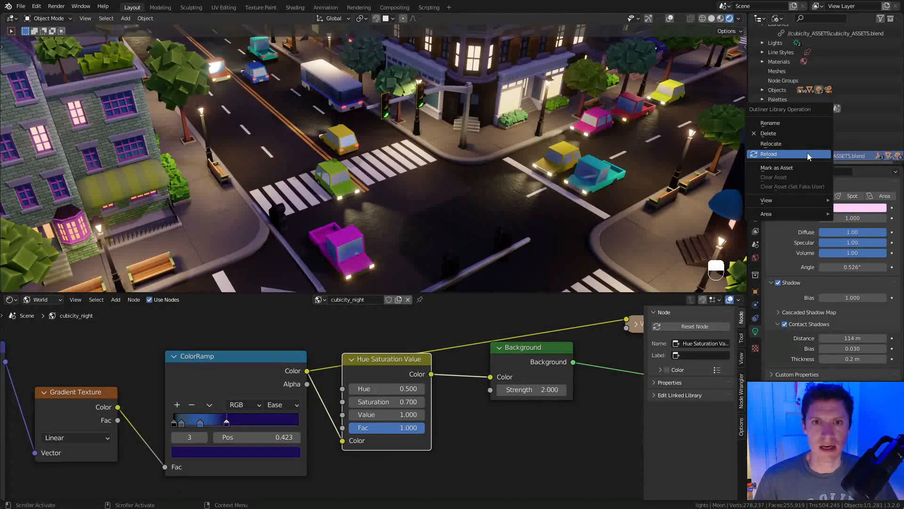
left_click(807, 153)
middle_click_drag(530, 191, 528, 161)
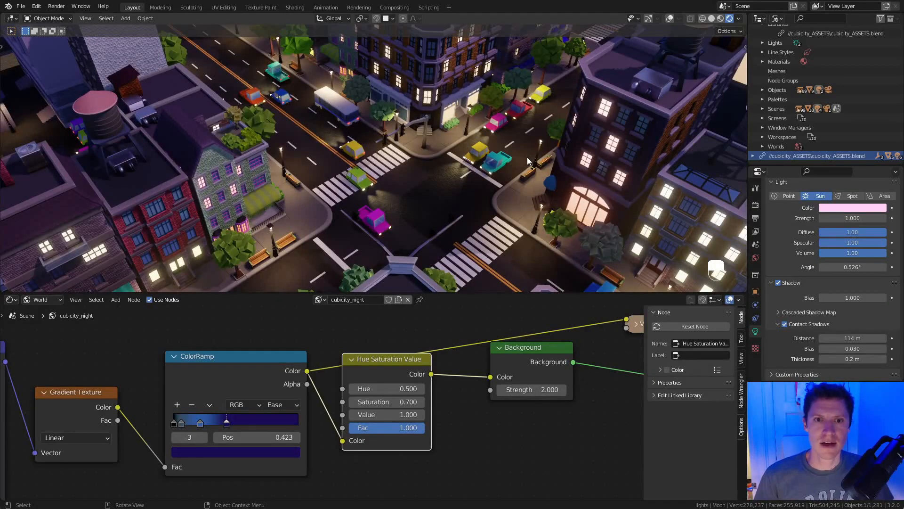
middle_click_drag(528, 160, 504, 193, "ctrl")
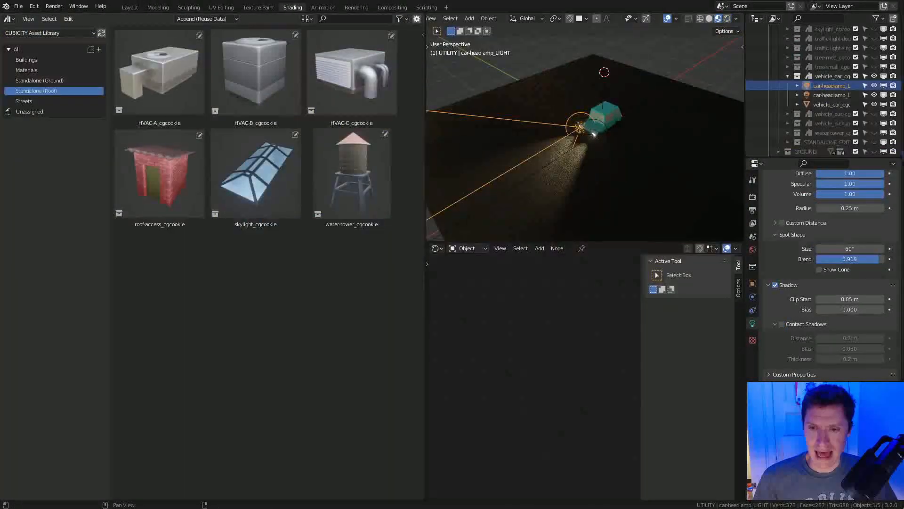
In the asset file, duplicate both car headlamp lights in place and move the copies to the vehicle_pickup-truck_cgcookie collection.
left_click(830, 96, "ctrl")
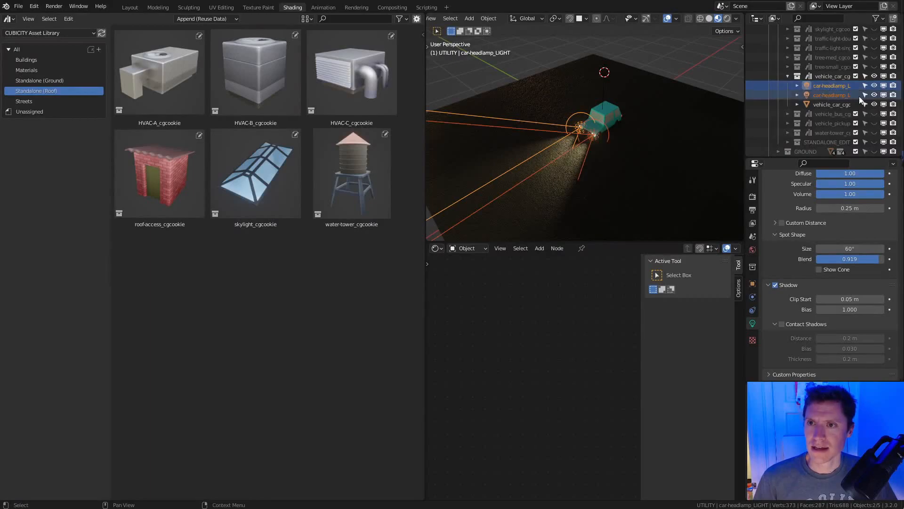
key("shift+d")
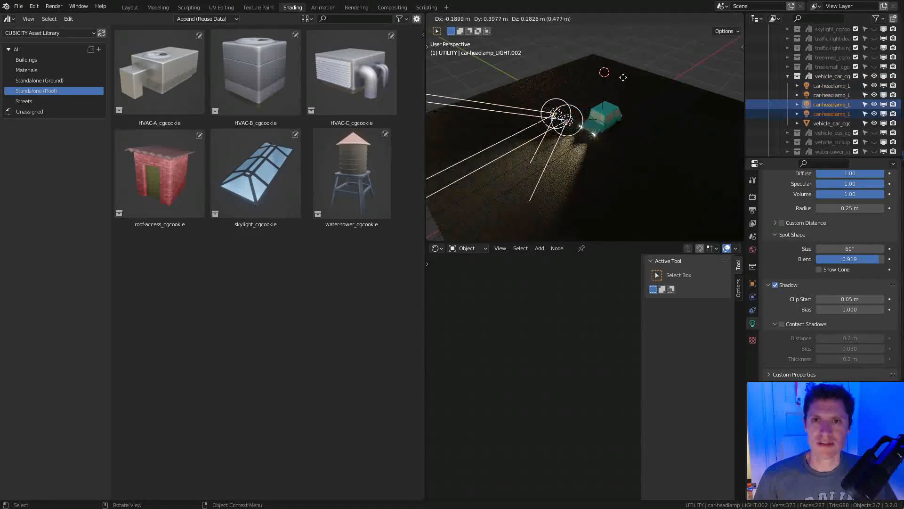
right_click(624, 78)
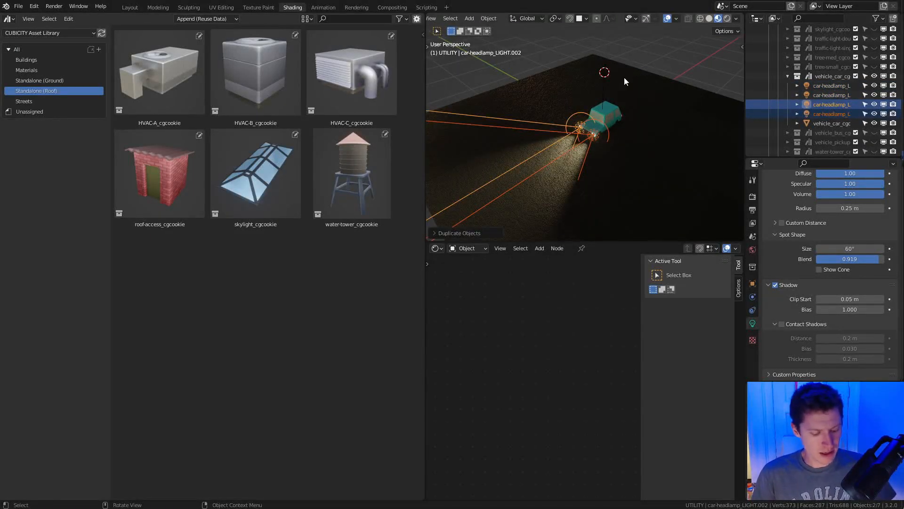
key("m")
mouse_move(625, 78)
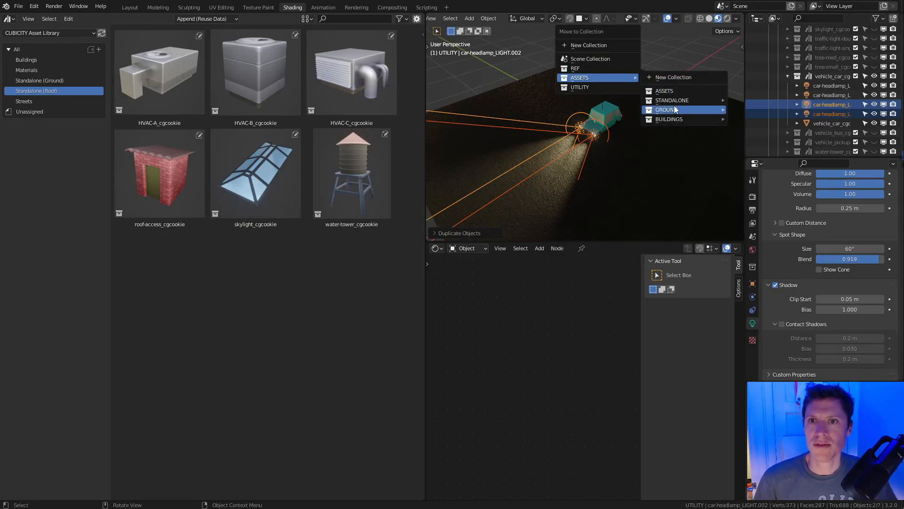
mouse_move(722, 100)
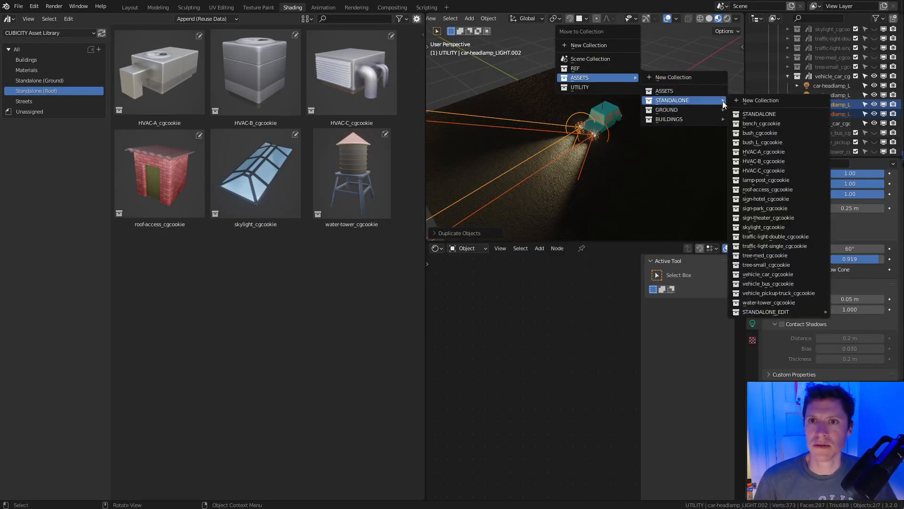
left_click(781, 293)
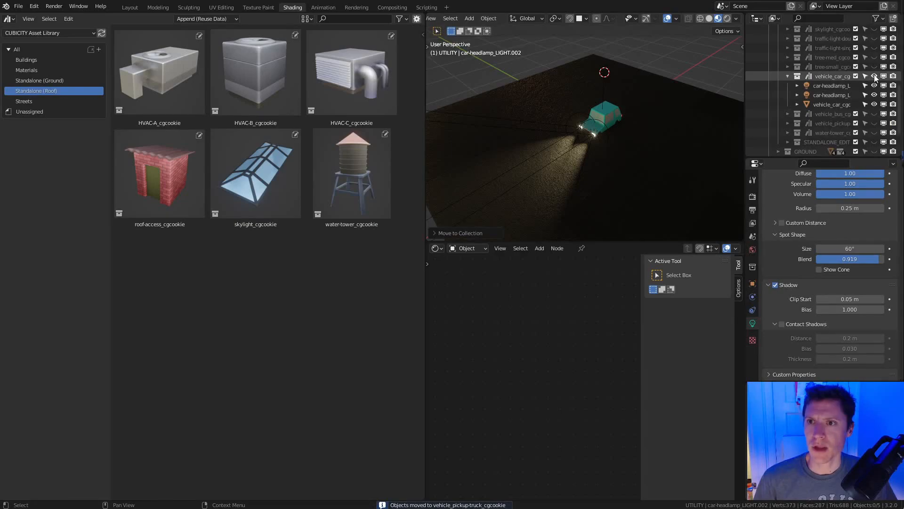
Hide the car collection and make the pickup-truck collection visible in its place.
left_click(874, 76)
left_click(788, 76)
left_click(874, 85)
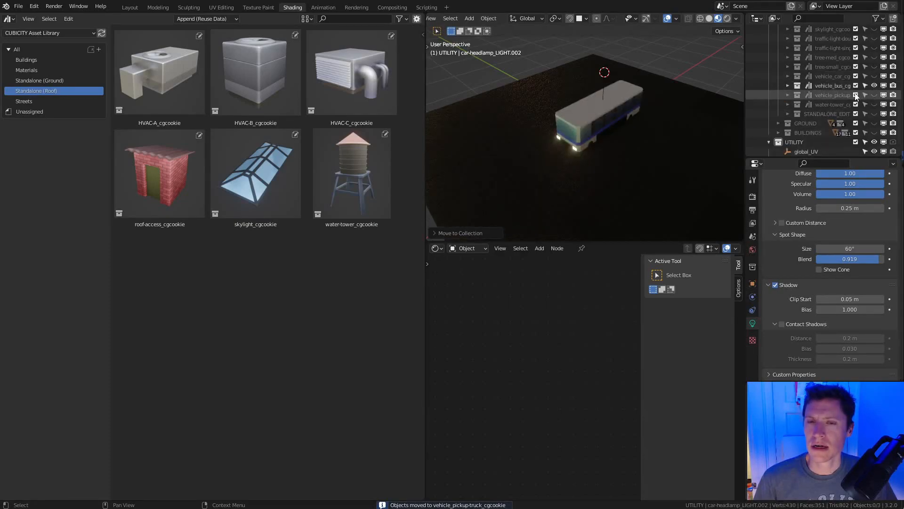
left_click(874, 85)
left_click(875, 94)
Move the two copied headlamp lights about 0.11 m along global X to sit just in front of the pickup's headlights.
middle_click_drag(601, 111, 662, 104)
scroll(598, 138, "up", 3)
middle_click_drag(604, 123, 636, 113)
scroll(609, 121, "up", 2)
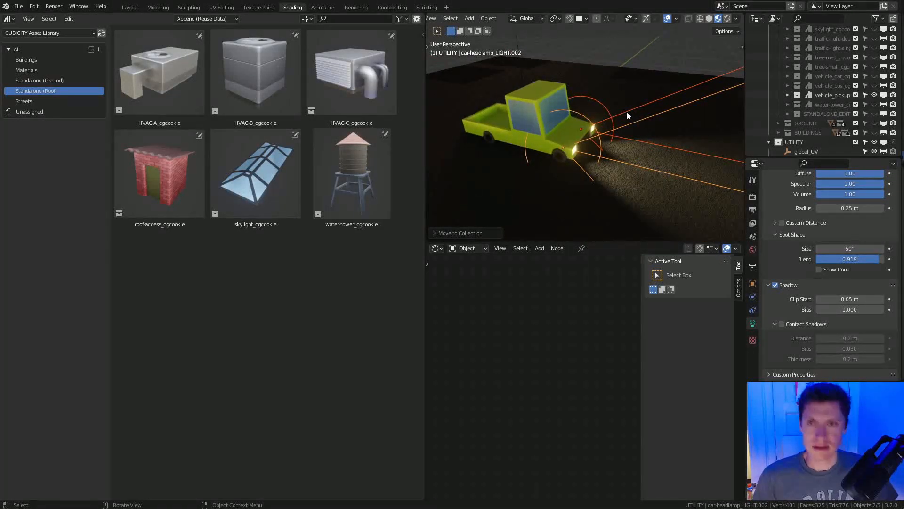
key("g")
right_click(638, 114)
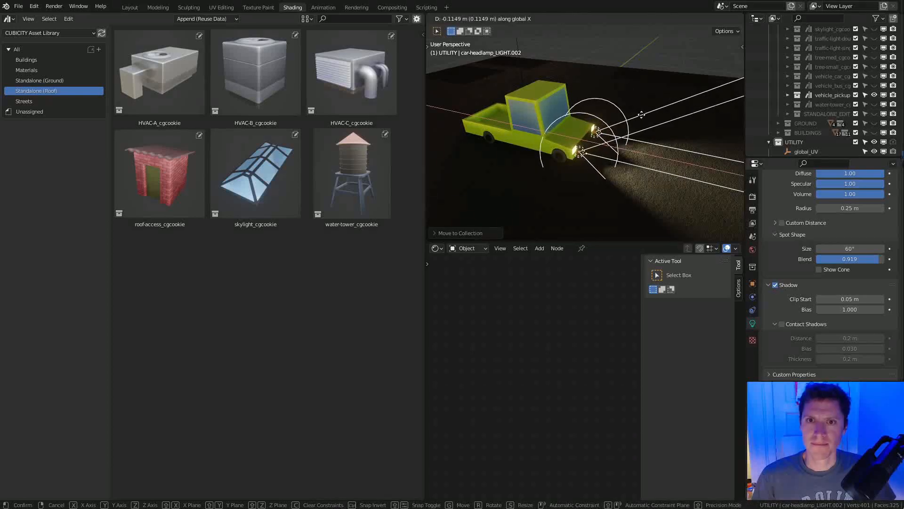
Rename both headlamp lights in the pickup-truck collection with the base name pickup-headlamp_LIGHT.
double_click(829, 85)
key("Home")
key("Delete")
key("Delete")
key("Delete")
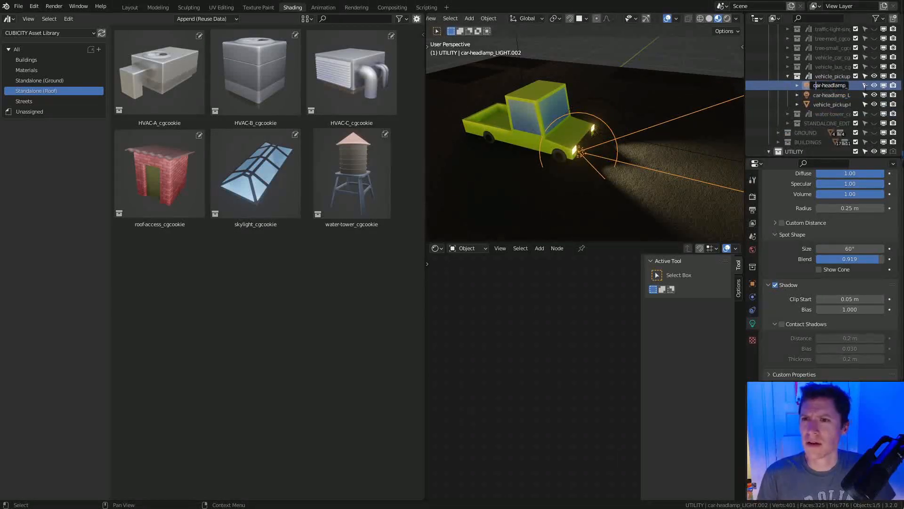
type("pickup")
key("Return")
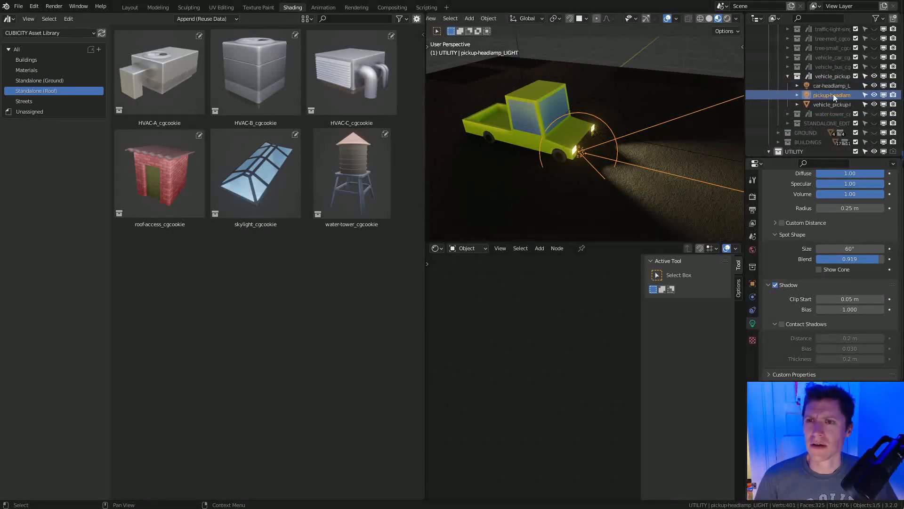
double_click(836, 86)
type("pickup-headlamp_LIGHT")
key("Return")
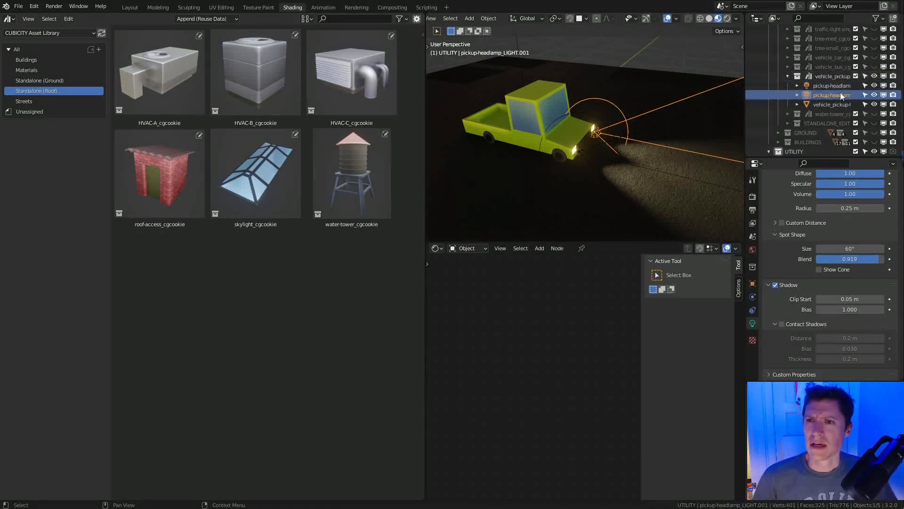
Link the object data of the two pickup headlamp lights, with pickup-headlamp_LIGHT as the source.
scroll(841, 92, "right", 2, "ctrl")
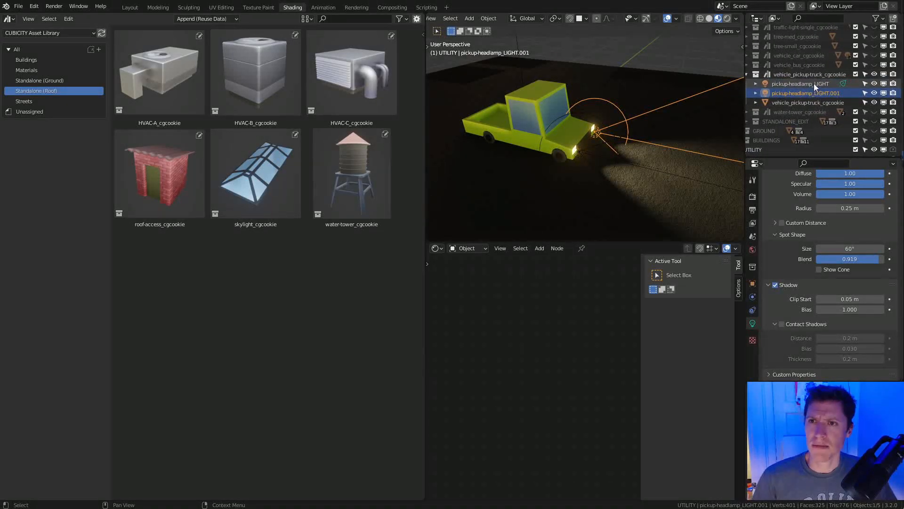
left_click(581, 112, "shift")
key("ctrl+l")
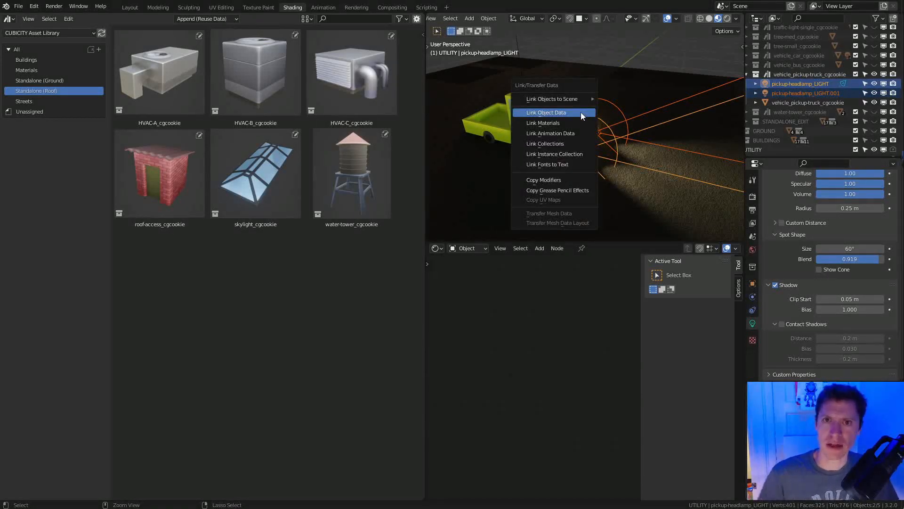
left_click(580, 113)
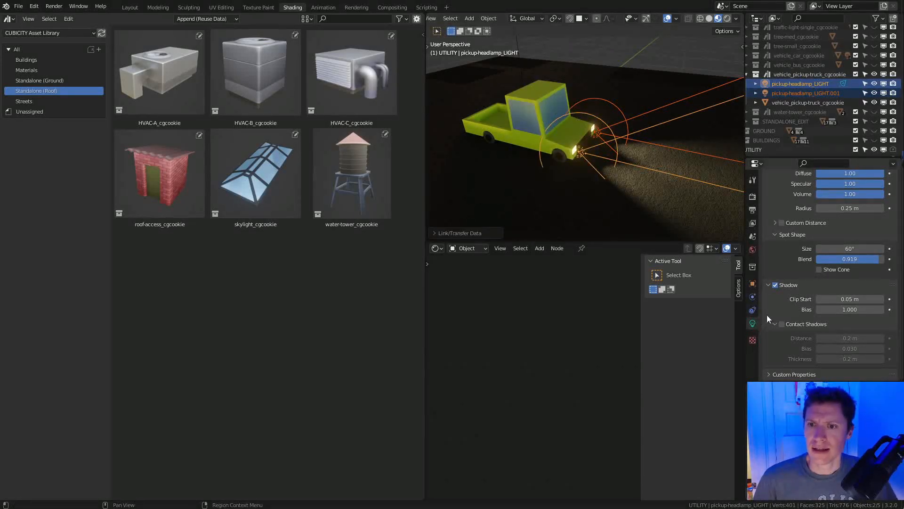
Set the pickup headlamp lights to a paler yellow (hue 0.120, saturation 0.409) and a power of 150 W.
scroll(826, 281, "up", 5)
left_click(843, 250)
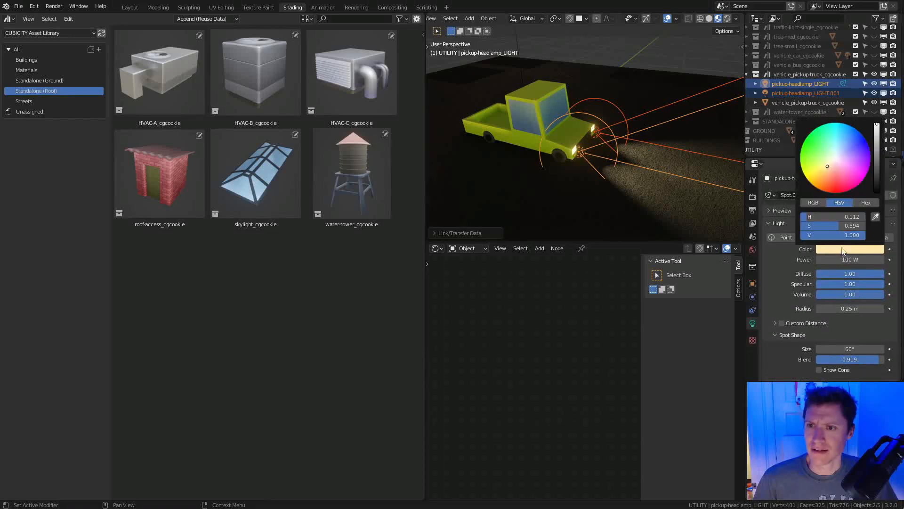
left_click(831, 163)
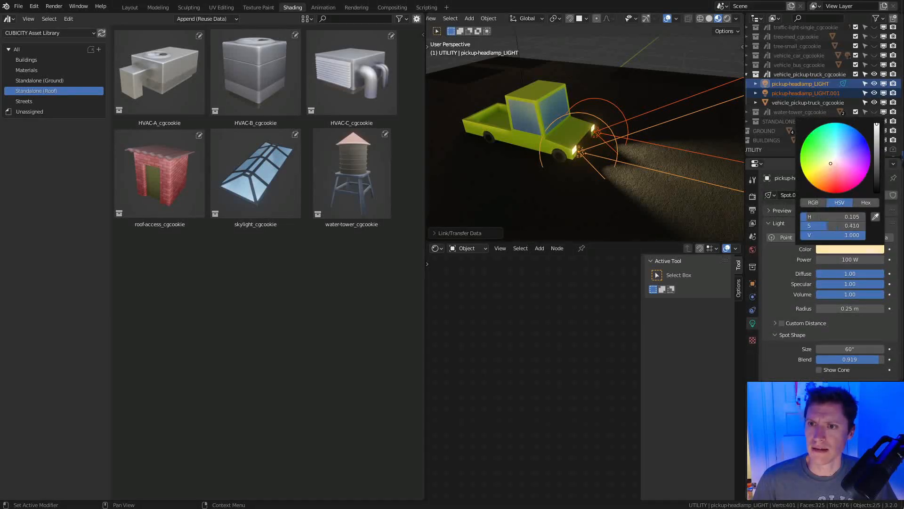
left_click(858, 260)
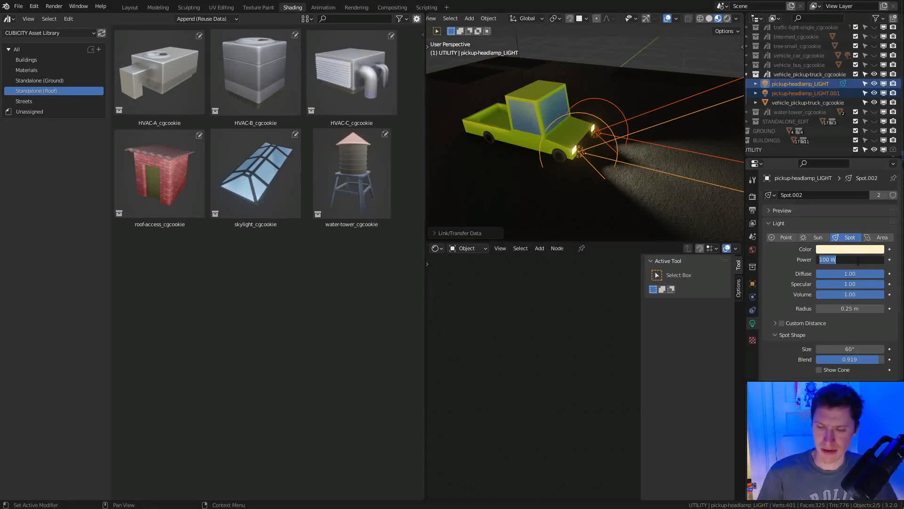
type("150")
key("Return")
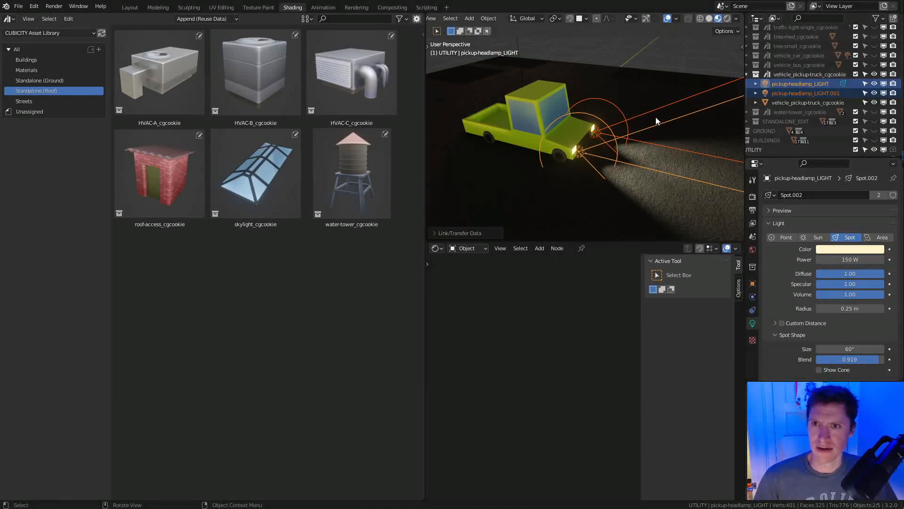
Duplicate pickup-headlamp_LIGHT in place and move the copy to the vehicle_bus_cgcookie collection.
left_click(799, 83)
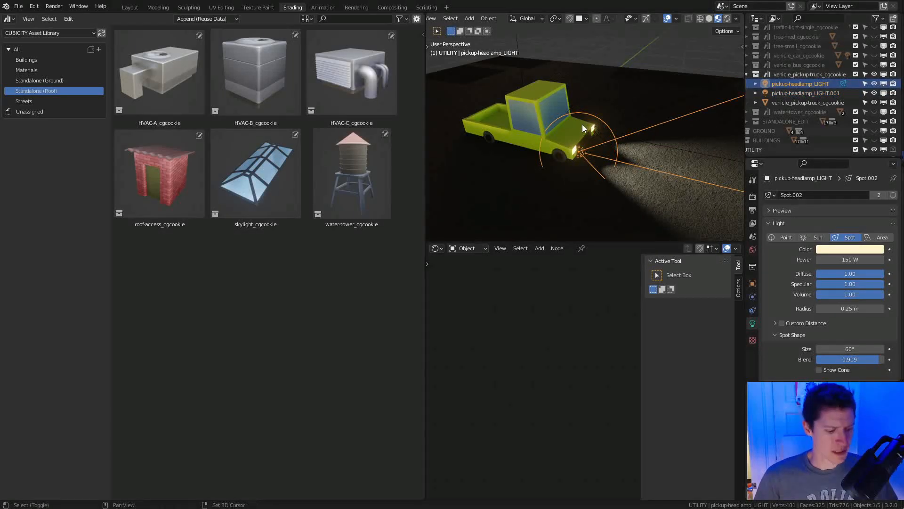
key("shift+d")
right_click(595, 90)
key("m")
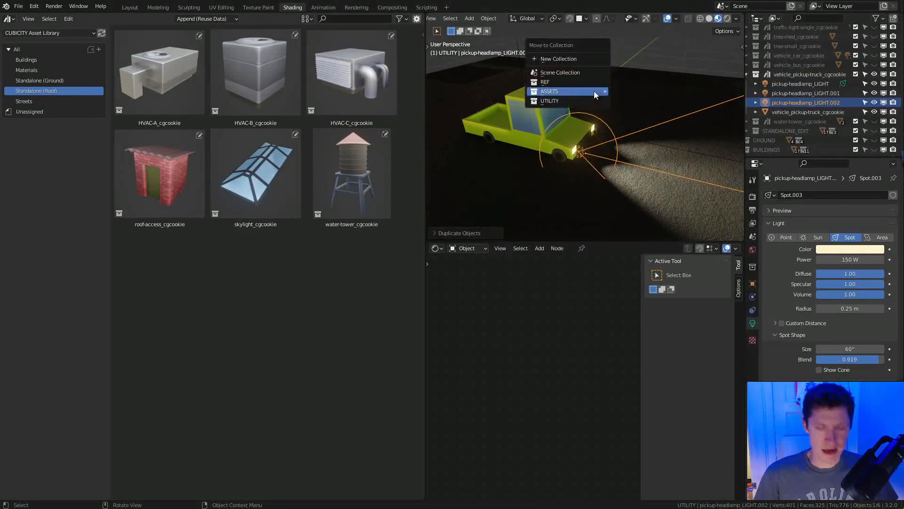
mouse_move(595, 92)
mouse_move(674, 114)
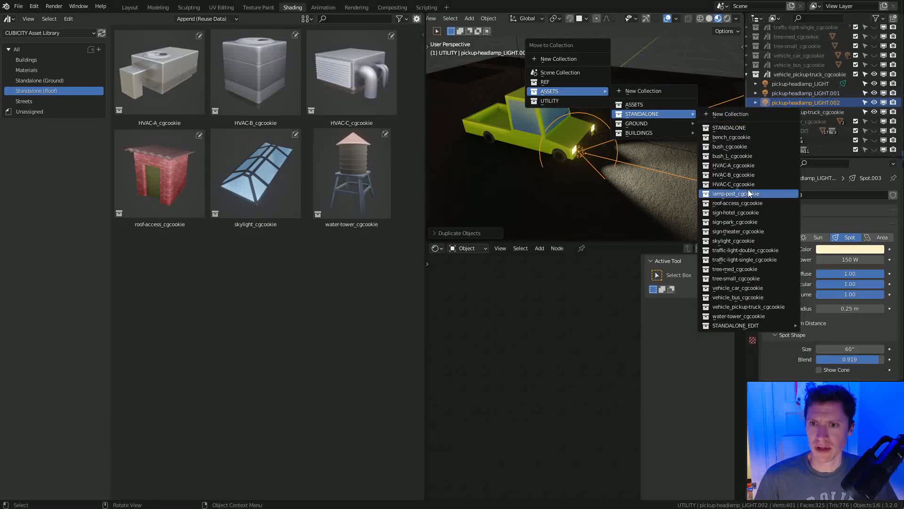
left_click(748, 298)
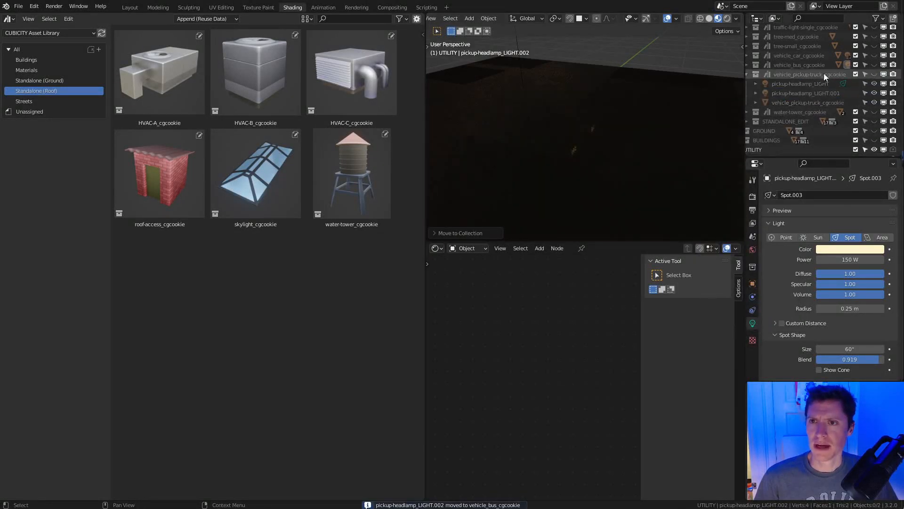
Hide the pickup-truck collection, show the bus collection and move the copied light along global X to the bus's headlight.
left_click(748, 75)
left_click(874, 72)
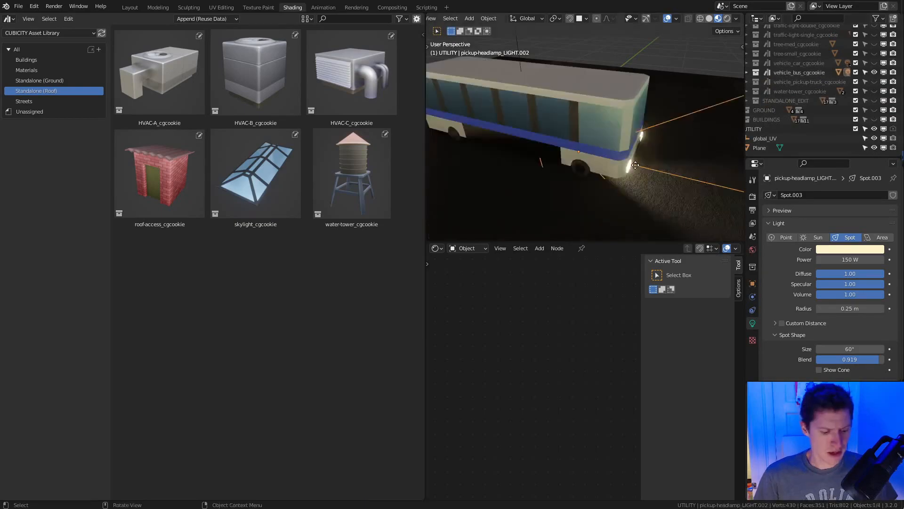
key("g")
key("x")
left_click(677, 160)
Make a linked duplicate of the bus headlamp light and move it across to the bus's other headlight.
left_click_drag(677, 160, 581, 174, "alt")
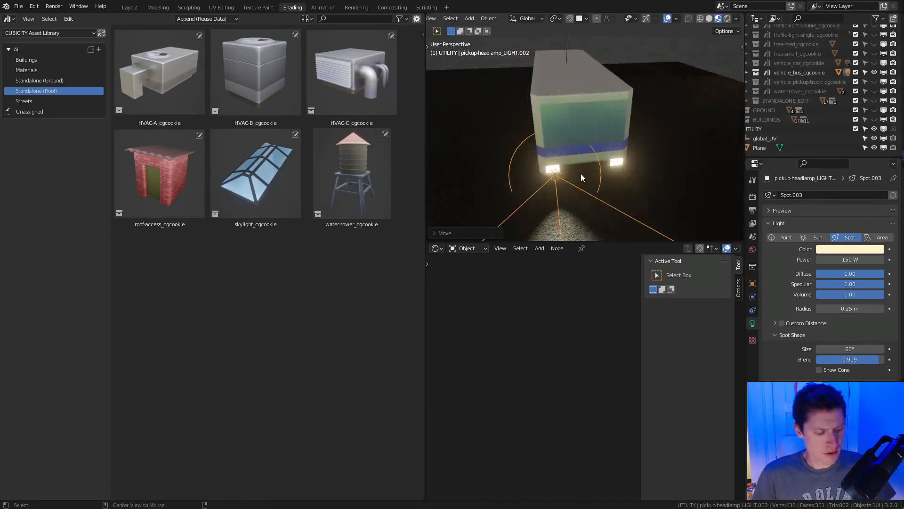
key("alt+d")
key("x")
left_click(888, 261)
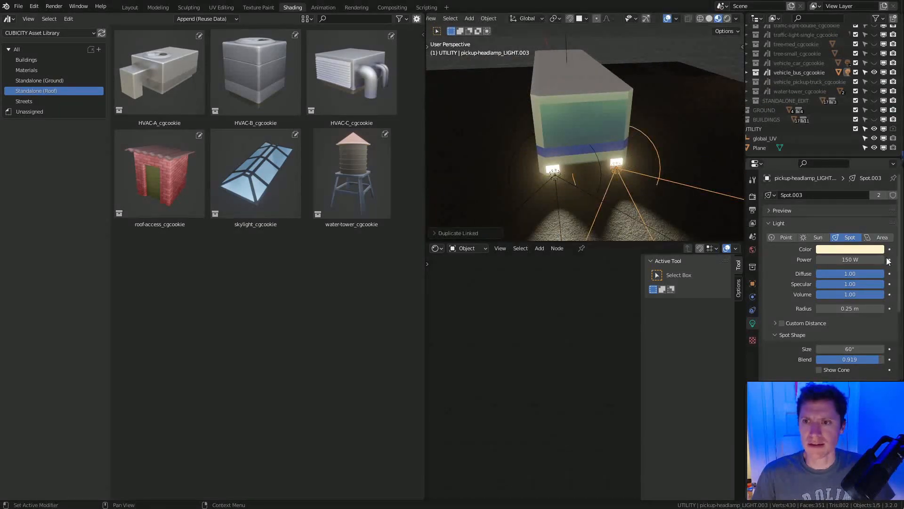
Change the color of the bus headlamp lights to a nearly pure white.
left_click(858, 249)
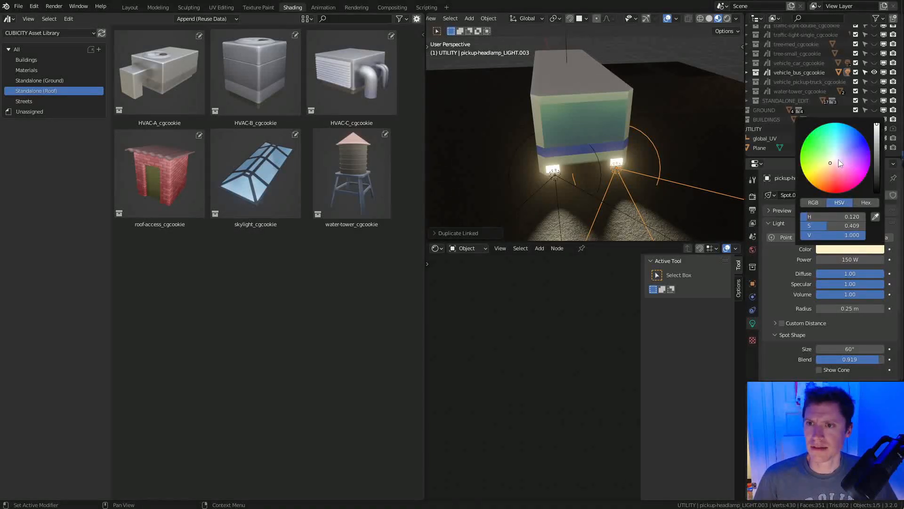
left_click_drag(836, 156, 837, 157)
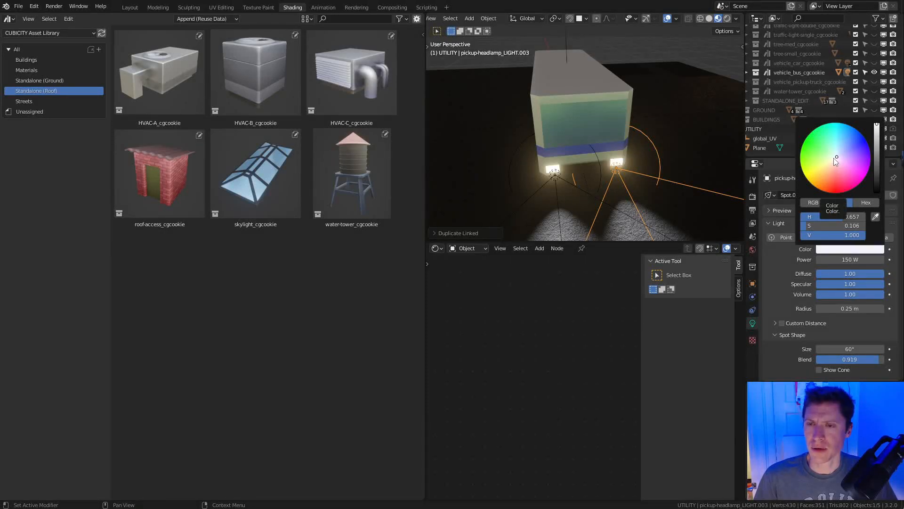
left_click(835, 159)
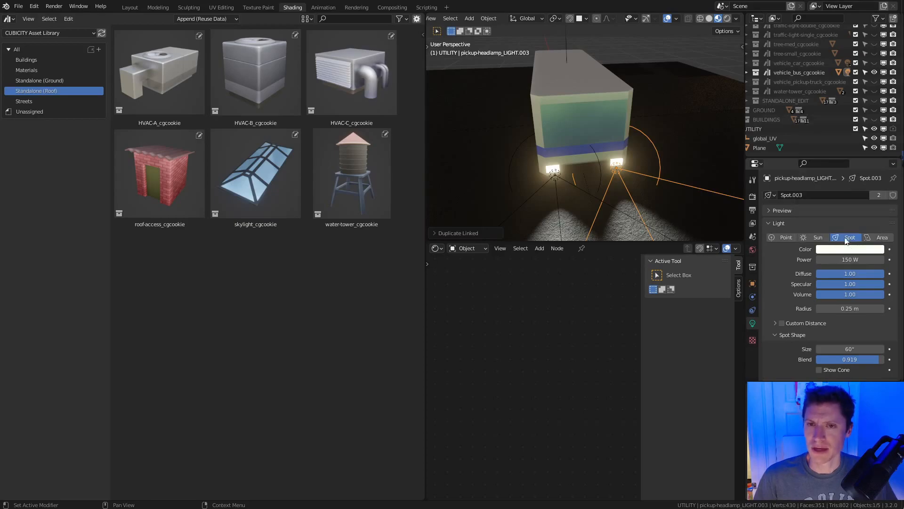
middle_click_drag(642, 158, 673, 126)
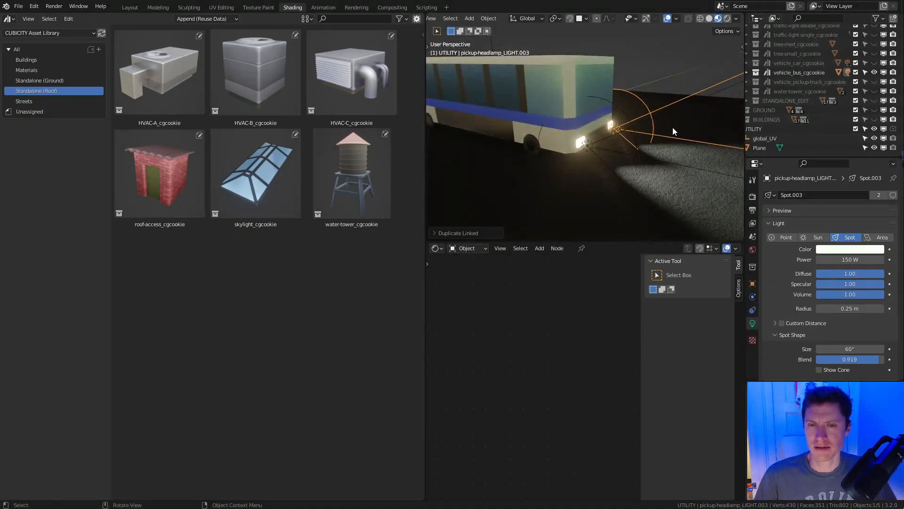
Rename the two lights in the vehicle_bus_cgcookie collection as bus-headlamp_LIGHT.002 and bus-headlamp_LIGHT.003, and save the asset file.
left_click(747, 73)
double_click(787, 90)
left_click(788, 86)
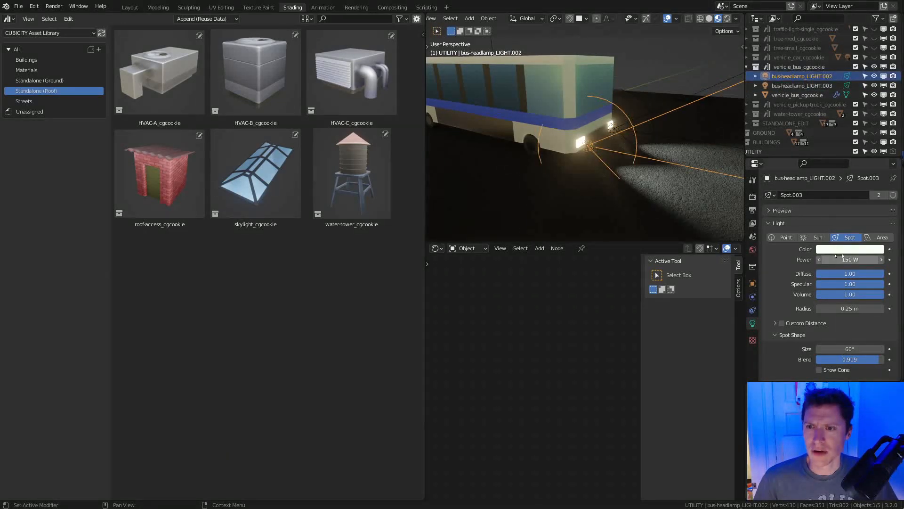
left_click_drag(850, 260, 832, 260)
key("Escape")
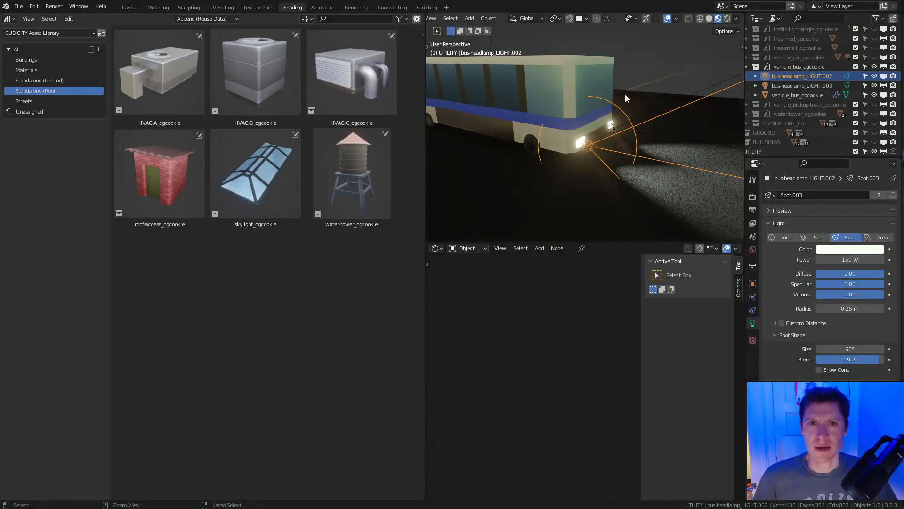
key("ctrl+s")
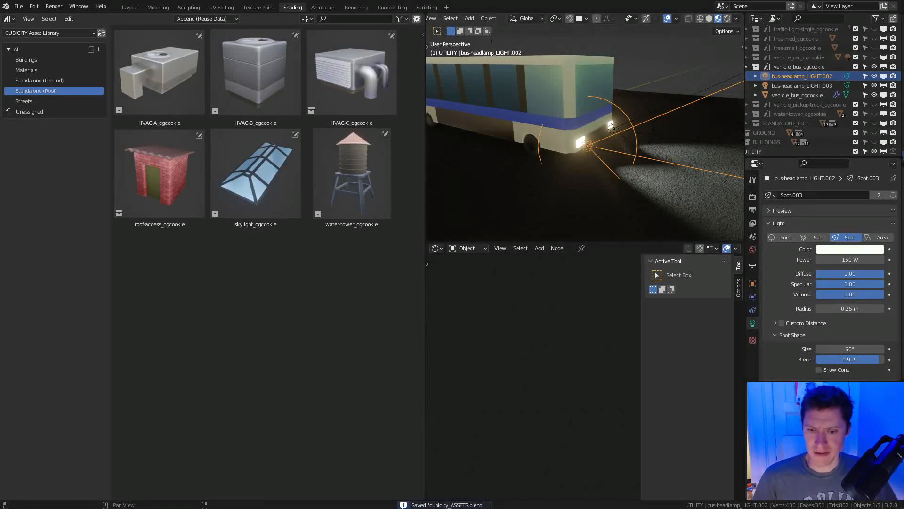
Switch to the city scene file, reload the linked cubicity_ASSETS.blend library and view the result through the camera.
key("alt+Tab")
right_click(818, 155)
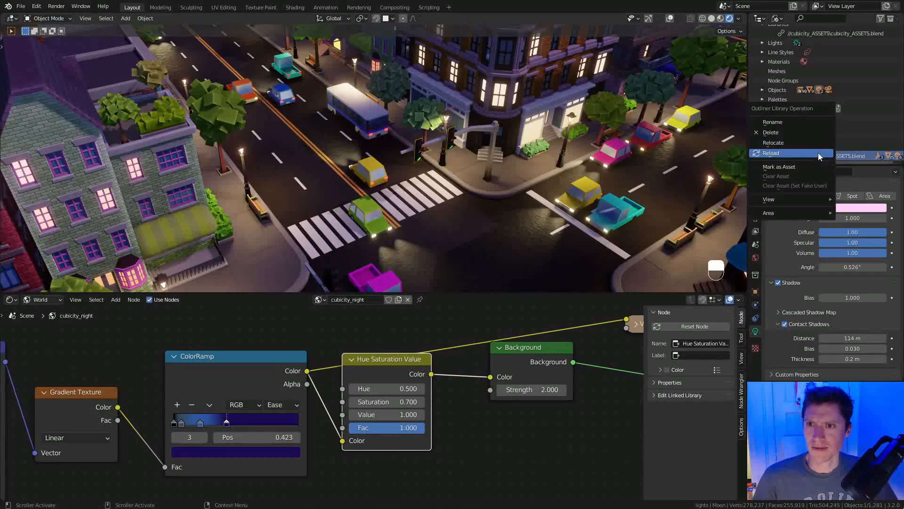
left_click(816, 151)
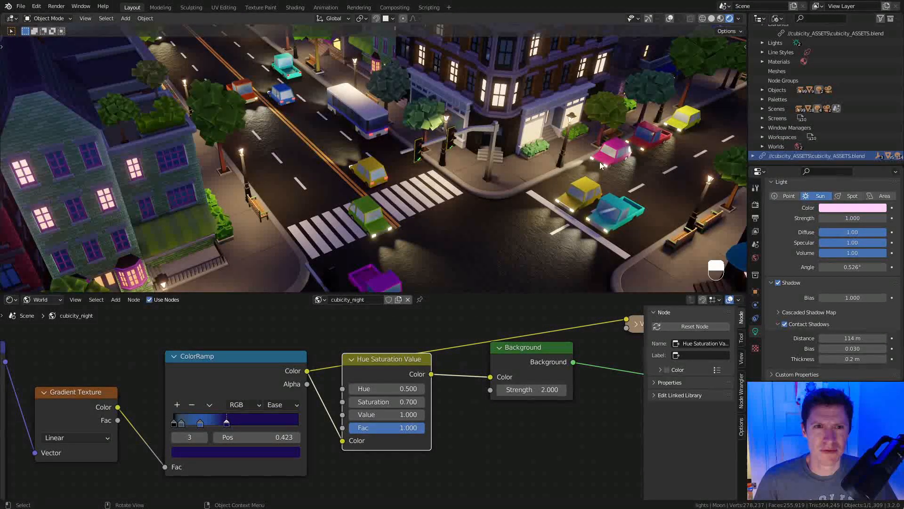
middle_click_drag(587, 197, 600, 165, "ctrl")
key("KP_0")
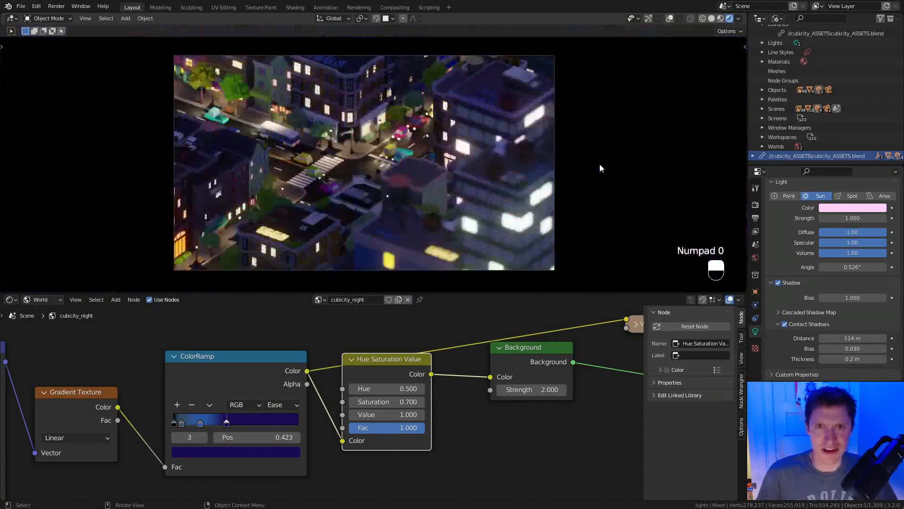
middle_click_drag(416, 189, 453, 137, "ctrl")
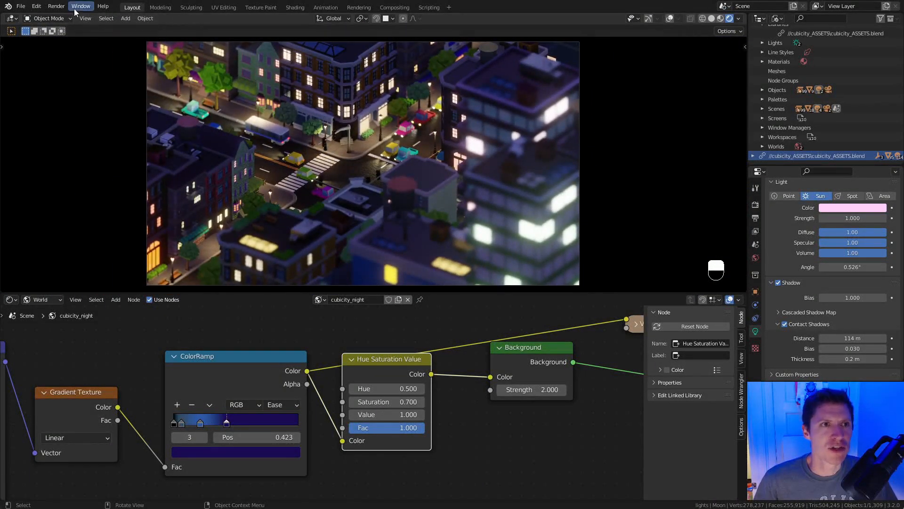
Render the night image into render slot 2 and maximize the render result.
left_click(59, 6)
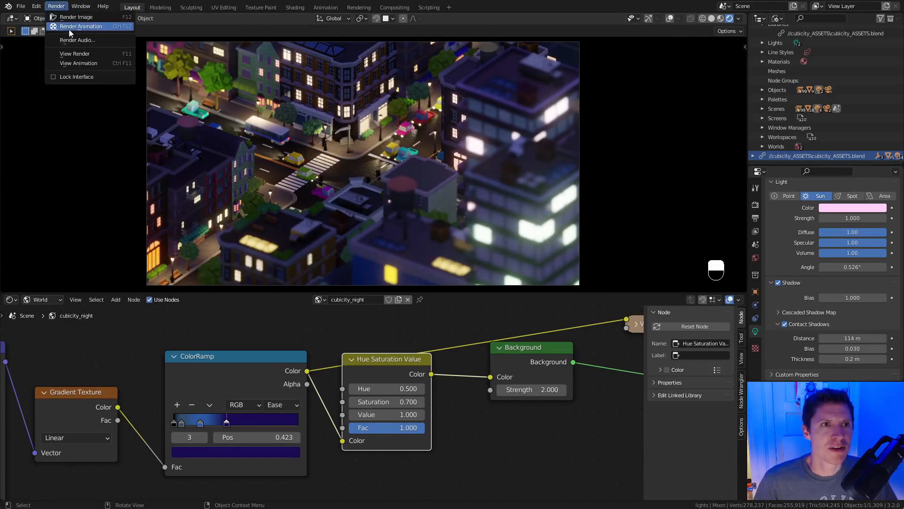
left_click(77, 58)
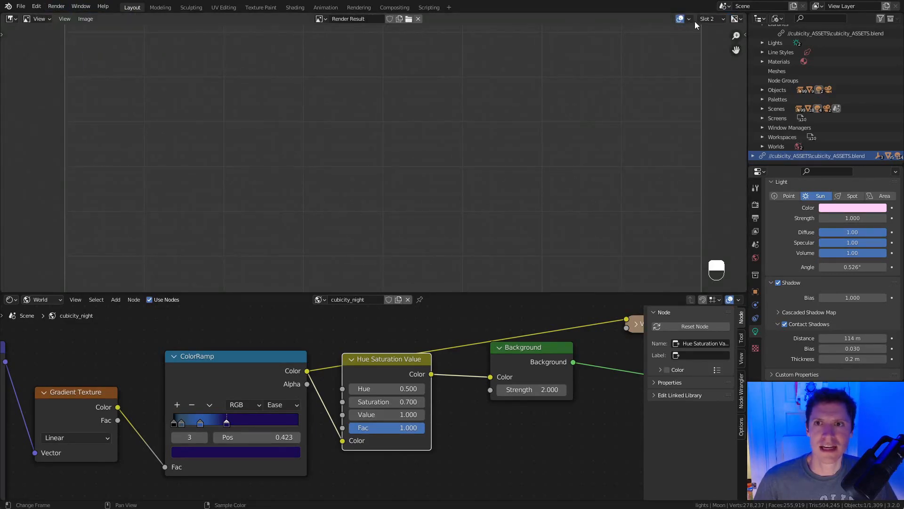
left_click(57, 6)
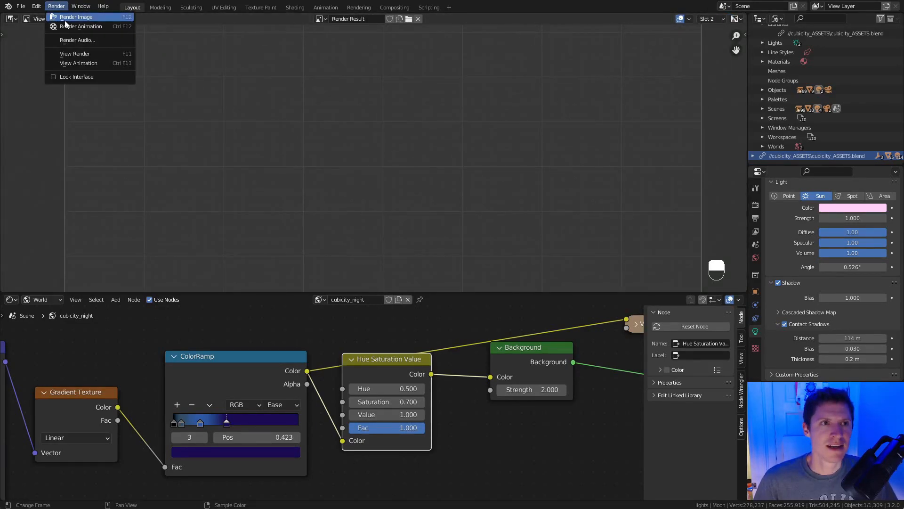
left_click(76, 18)
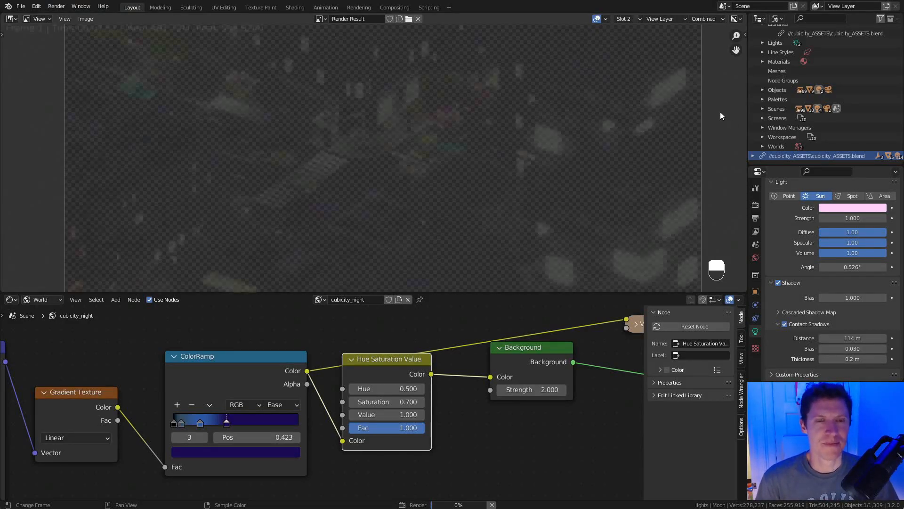
key("ctrl+space")
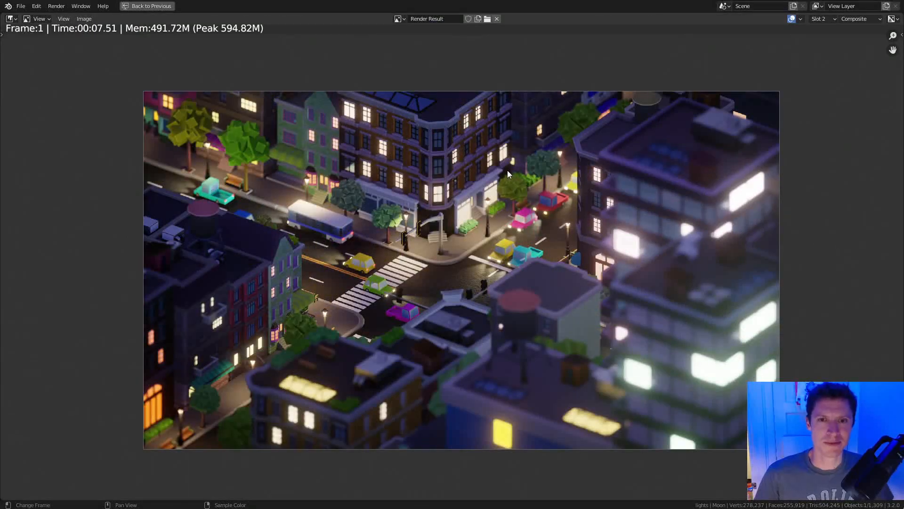
Examine the street lamps, vehicle headlights and lit windows around the intersection in the night render.
mouse_move(587, 205)
middle_mouse_down("ctrl")
mouse_move(591, 175)
mouse_move(578, 208)
mouse_move(558, 173)
mouse_move(609, 168)
mouse_move(601, 199)
middle_mouse_up("ctrl")
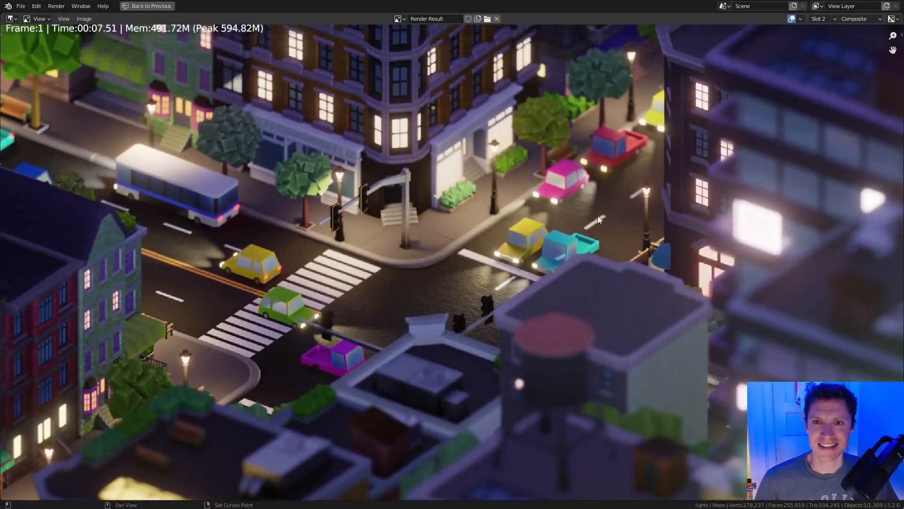
middle_click_drag(656, 247, 587, 240, "shift")
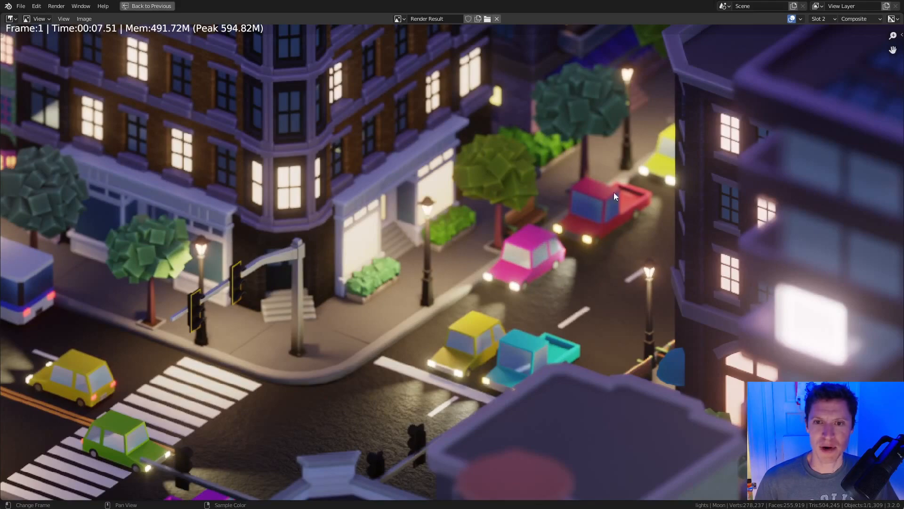
middle_click_drag(607, 191, 621, 254, "ctrl")
middle_click_drag(612, 210, 631, 153, "shift")
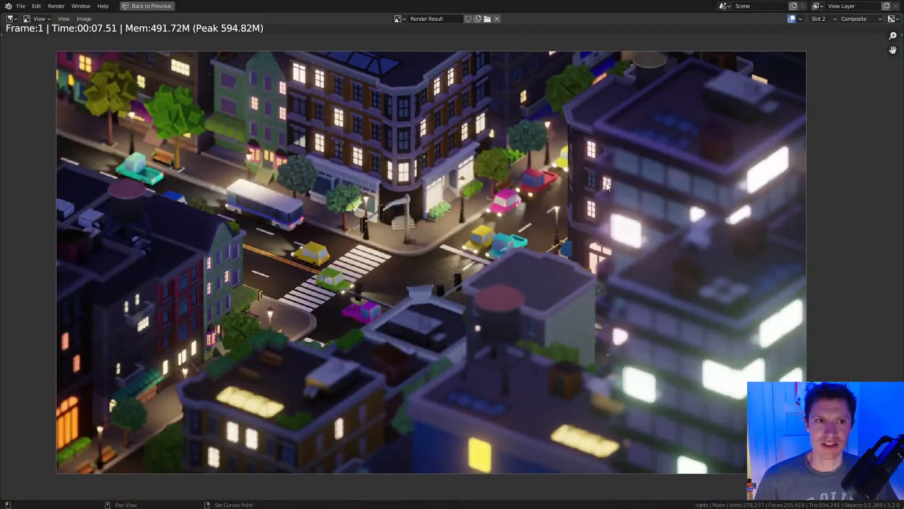
scroll(607, 187, "up", 1)
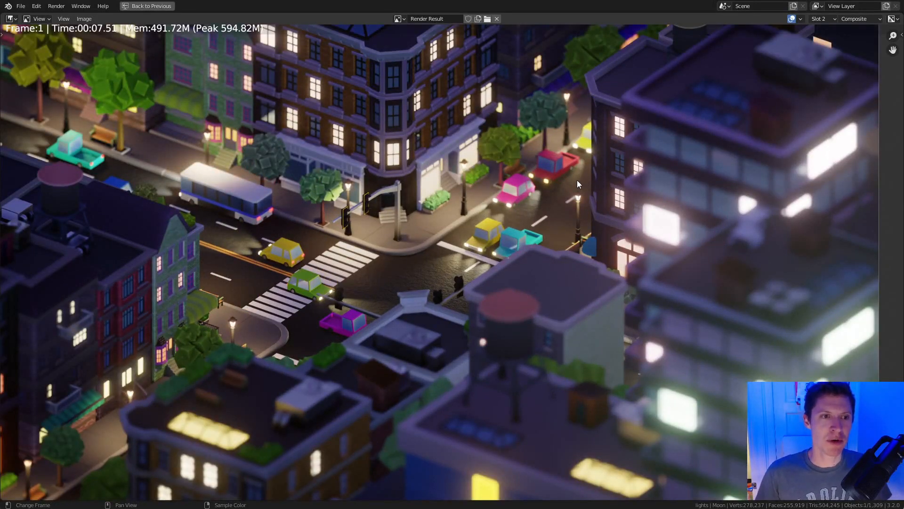
Compare the day render in slot 1 with the night render in slot 2 by alternating between them.
key("j")
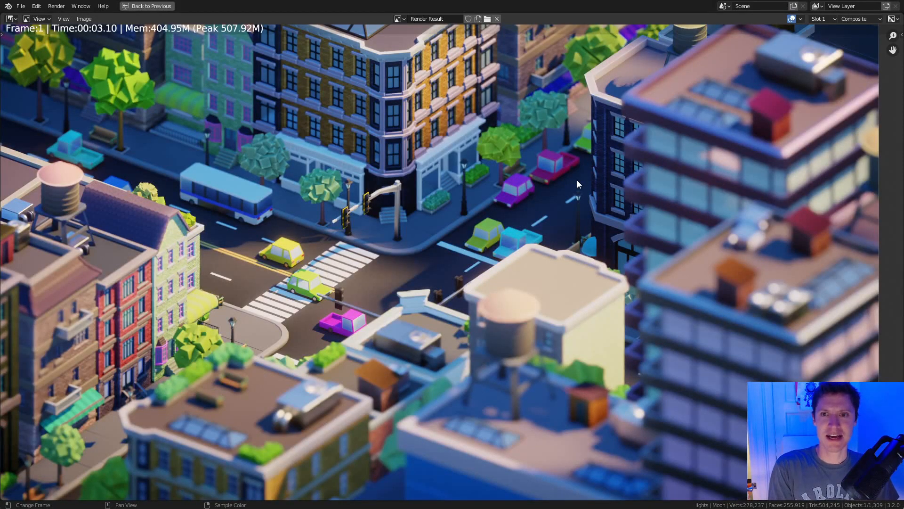
key("j")
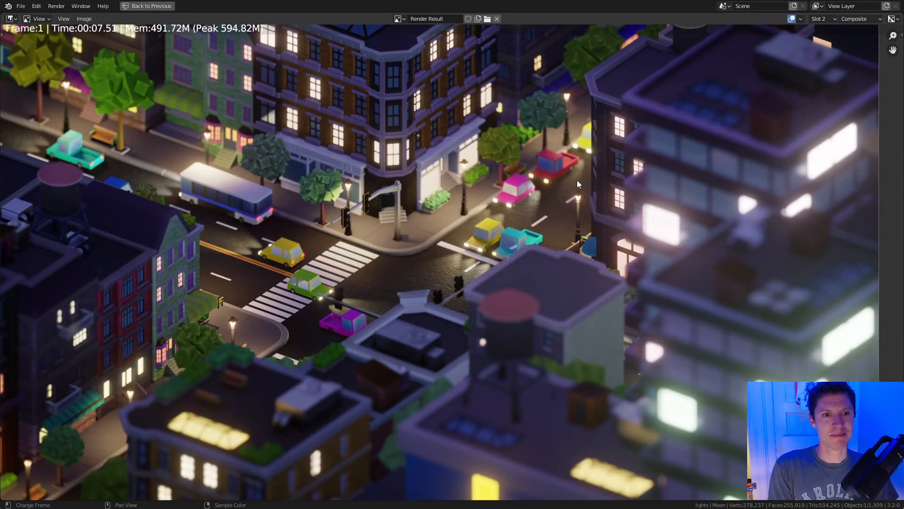
key("j")
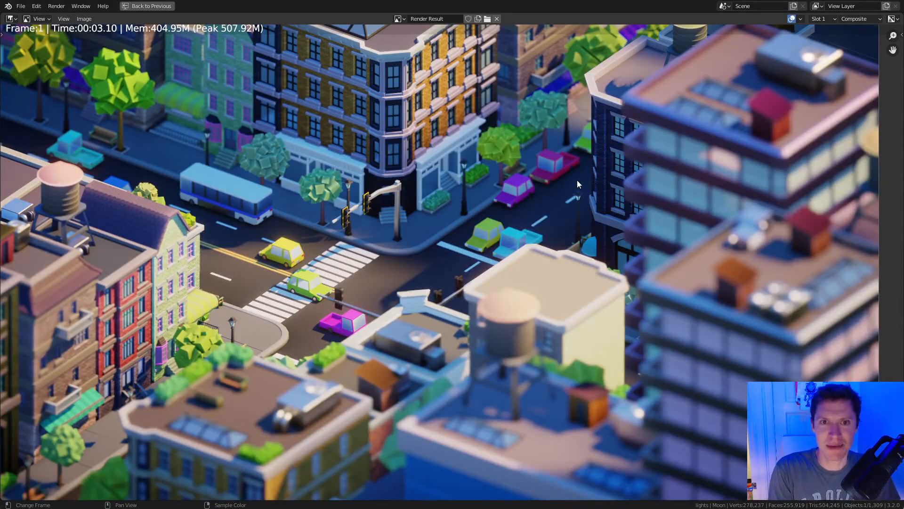
key("j")
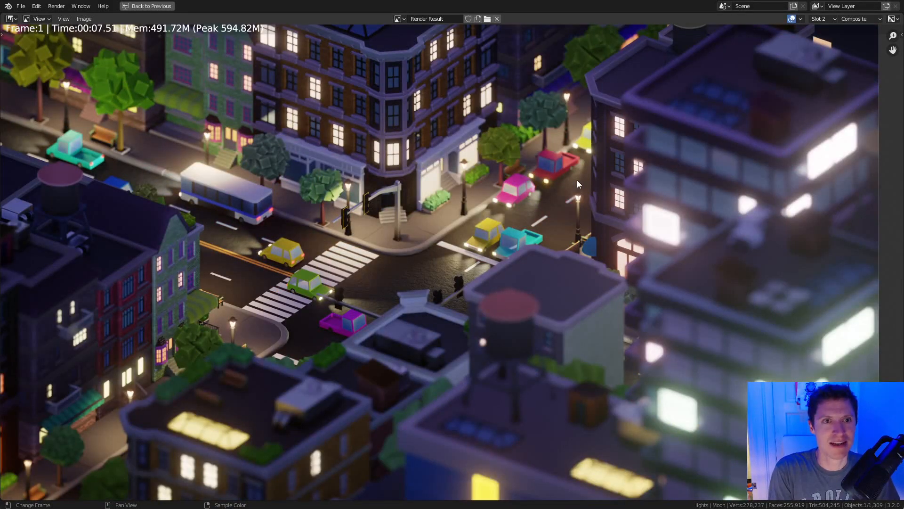
key("j")
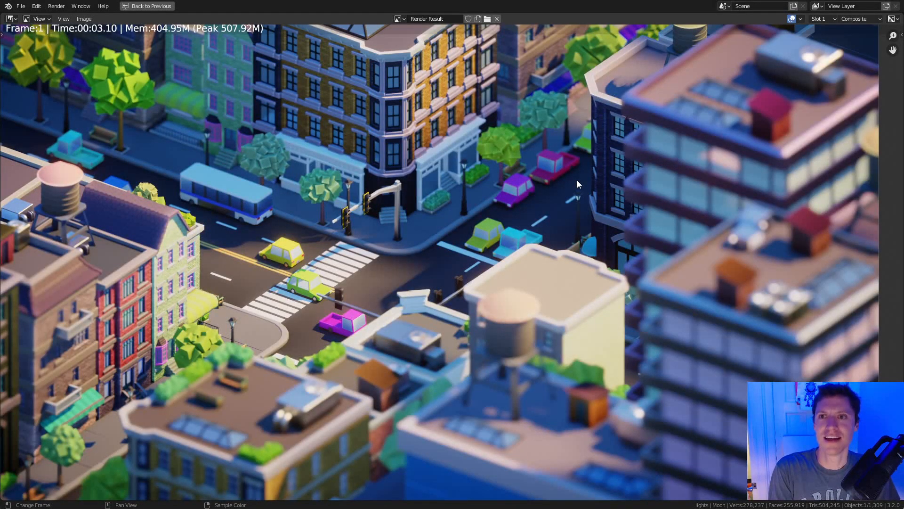
key("j")
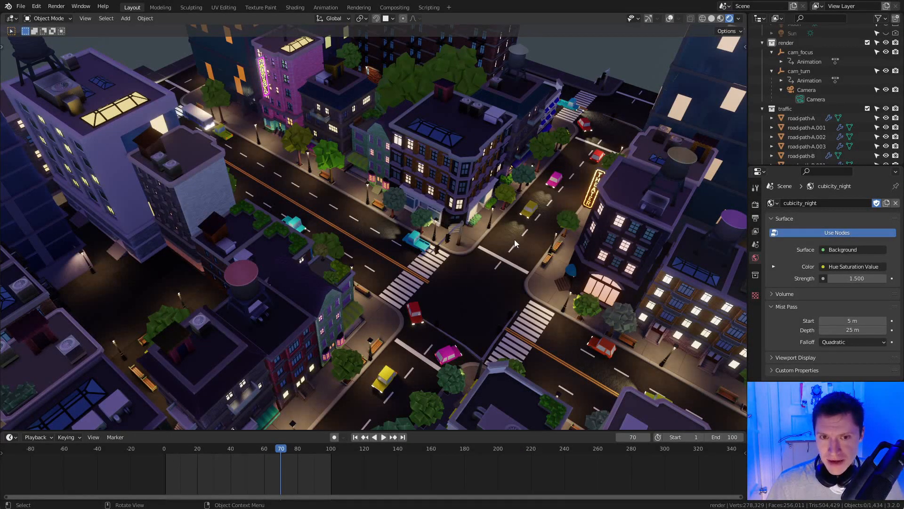
Play the traffic animation in the night scene, stop it at frame 20 and inspect the headlights at the intersection.
middle_click_drag(550, 287, 543, 252)
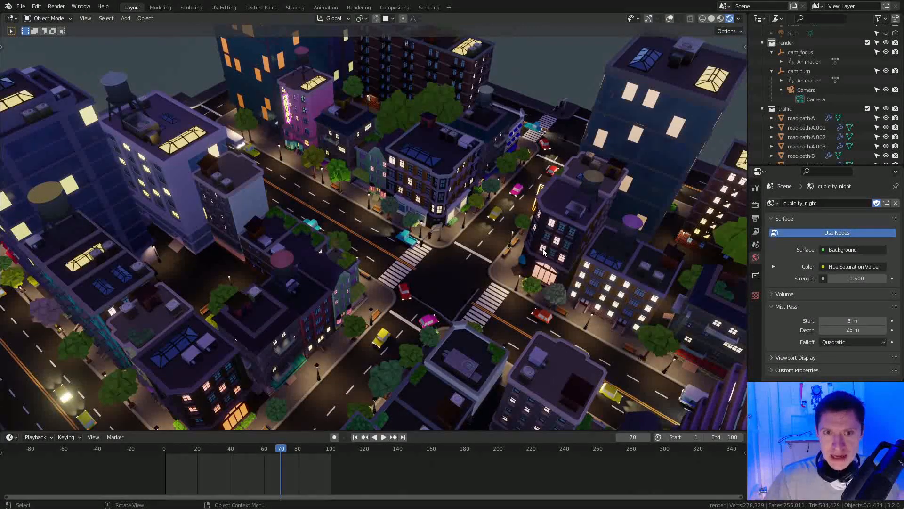
key("space")
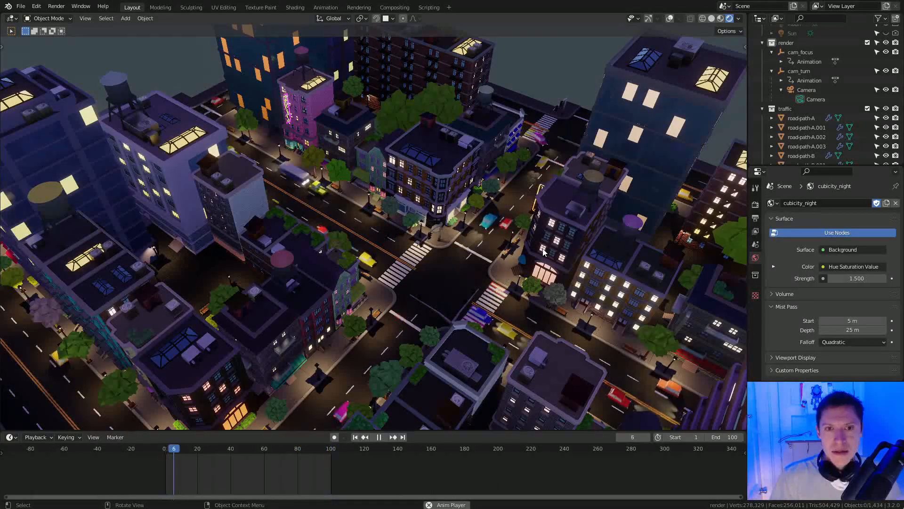
key("space")
middle_click_drag(432, 271, 426, 332, "ctrl")
middle_click_drag(615, 191, 557, 226, "shift")
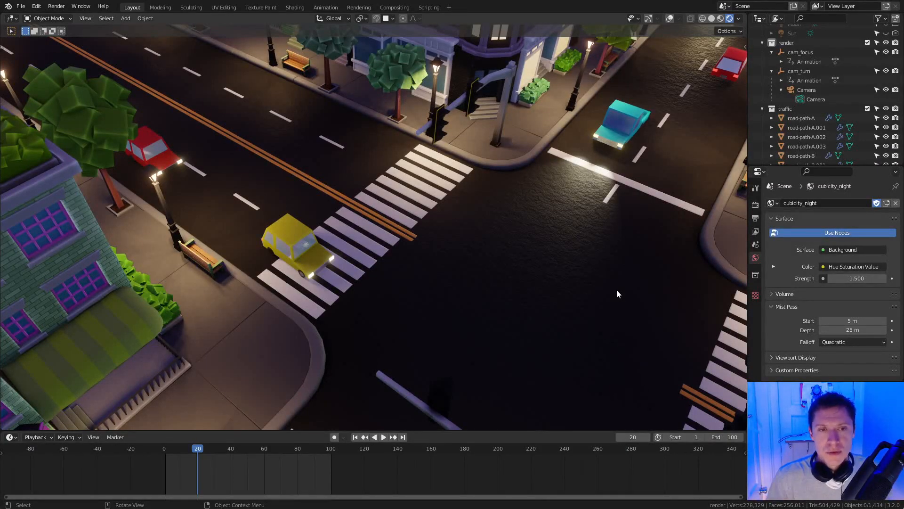
Turn off Scene Lights in the rendered viewport to view the city without them, and turn the option back on.
scroll(575, 259, "down", 10)
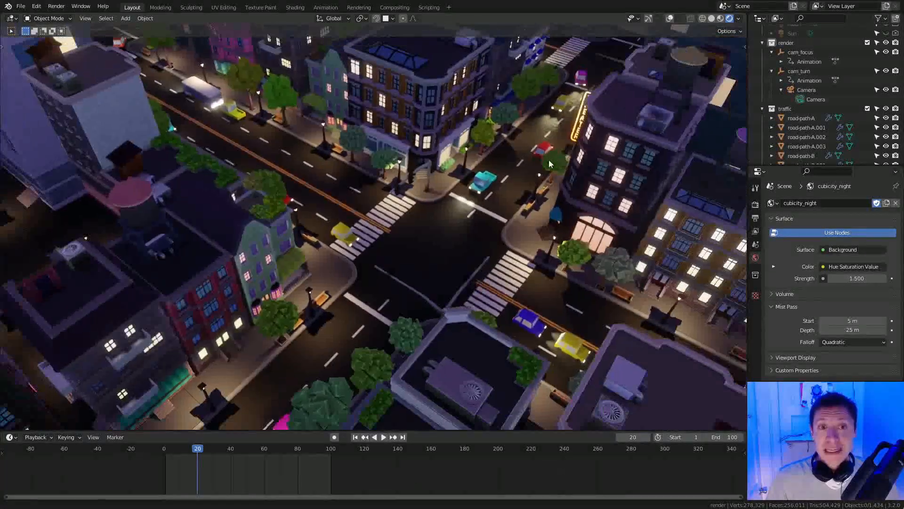
middle_click_drag(533, 234, 540, 216)
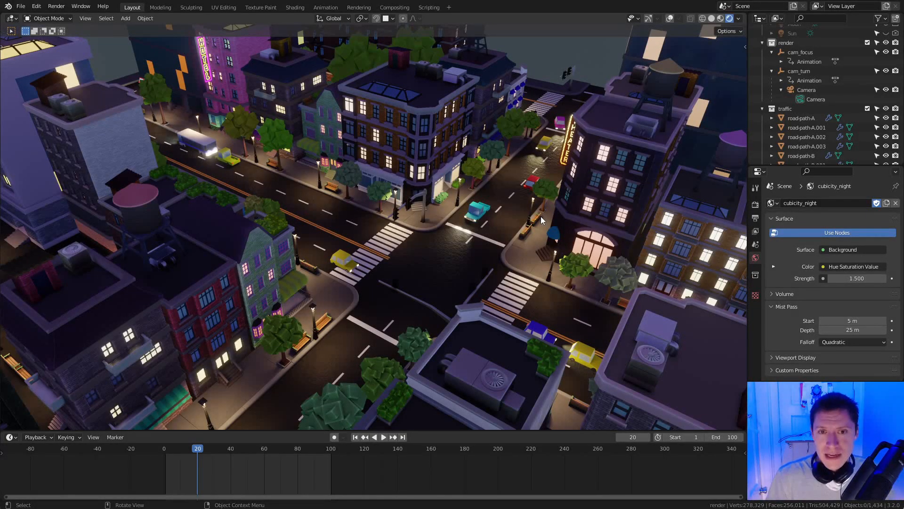
middle_click_drag(540, 216, 498, 205)
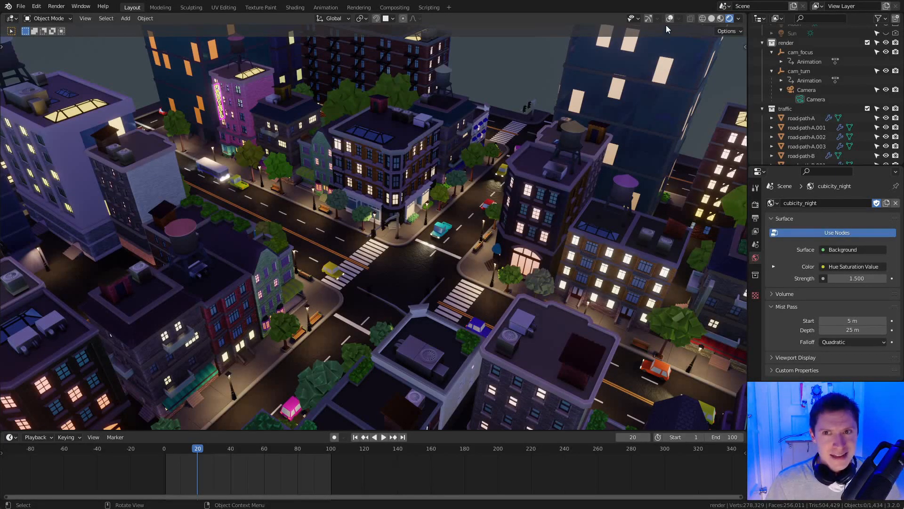
left_click(739, 19)
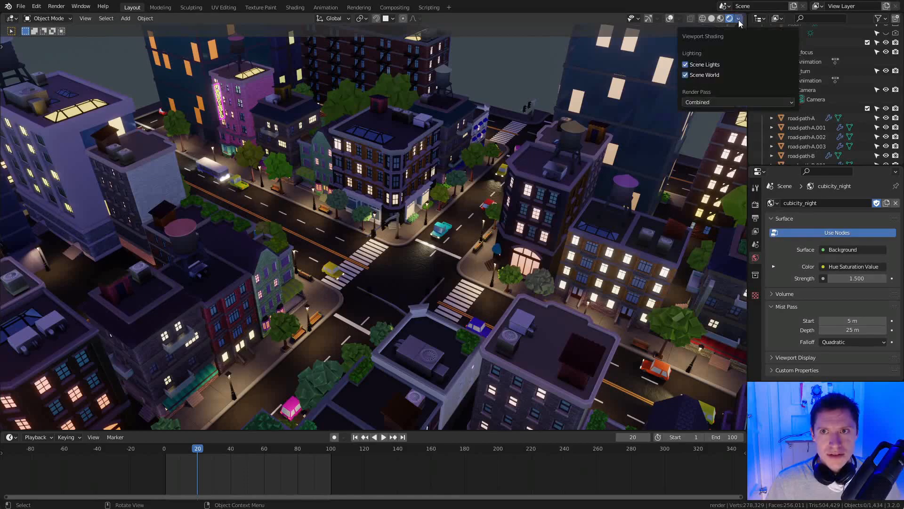
left_click(690, 65)
middle_click_drag(609, 195, 544, 179)
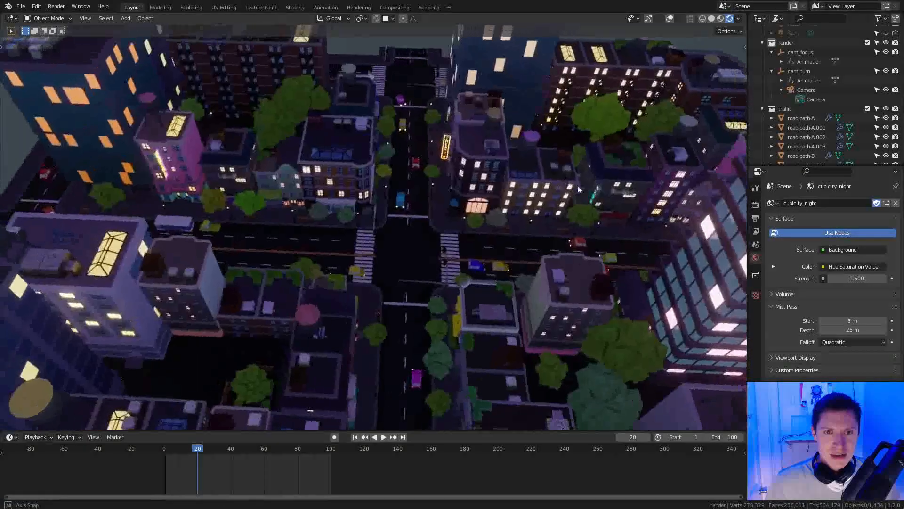
left_click(739, 18)
left_click(686, 65)
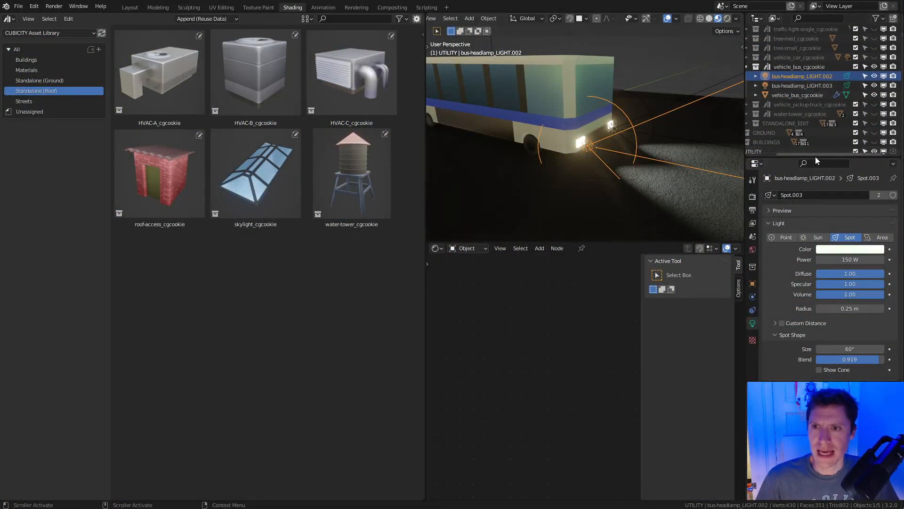
In the asset file, enlarge the Outliner and filter it to show only lights, excluding collections, meshes, empties, object contents and children.
left_click_drag(815, 157, 824, 231)
left_click(876, 18)
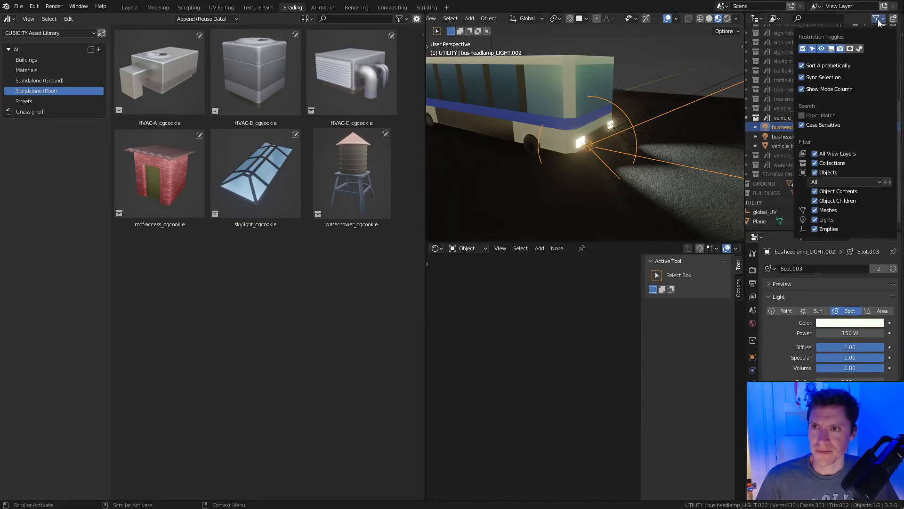
left_click(815, 192)
left_click(816, 200)
left_click(816, 210)
left_click(815, 229)
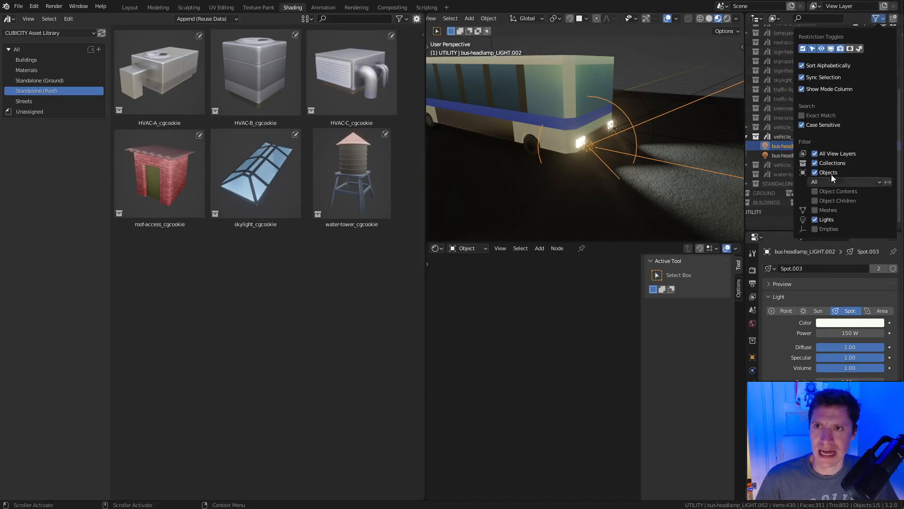
left_click(882, 19)
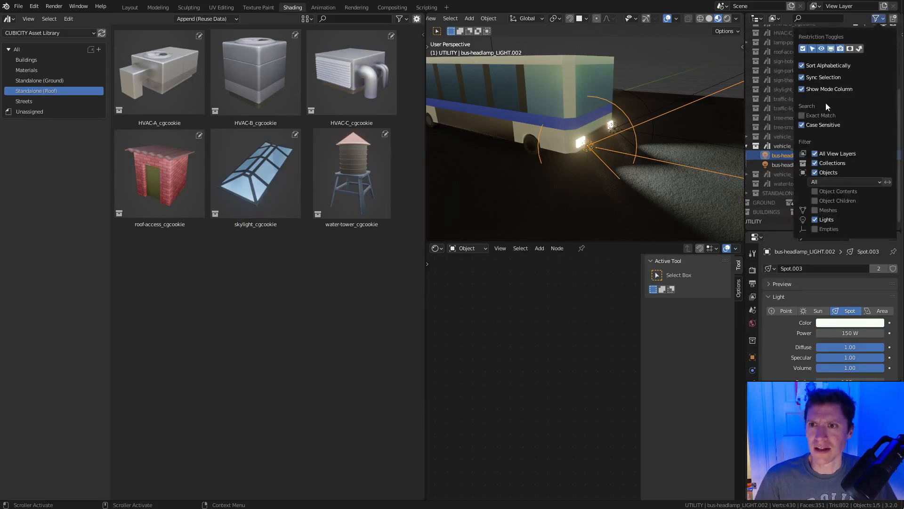
left_click(815, 163)
Deselect everything and disable all the listed headlamp and lamp-post lights in viewports and renders.
key("alt+a")
left_click_drag(884, 40, 885, 86)
left_click_drag(894, 39, 894, 96)
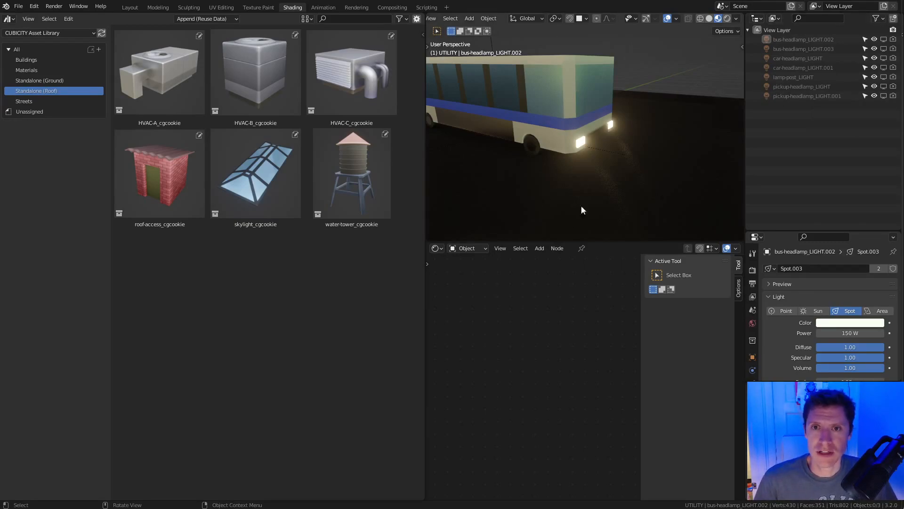
Select the bus, set the Multiply value feeding the emission strength of cubicity_glass-emit to 0, and save the asset file.
left_click(560, 136)
double_click(527, 394)
type("0")
key("Return")
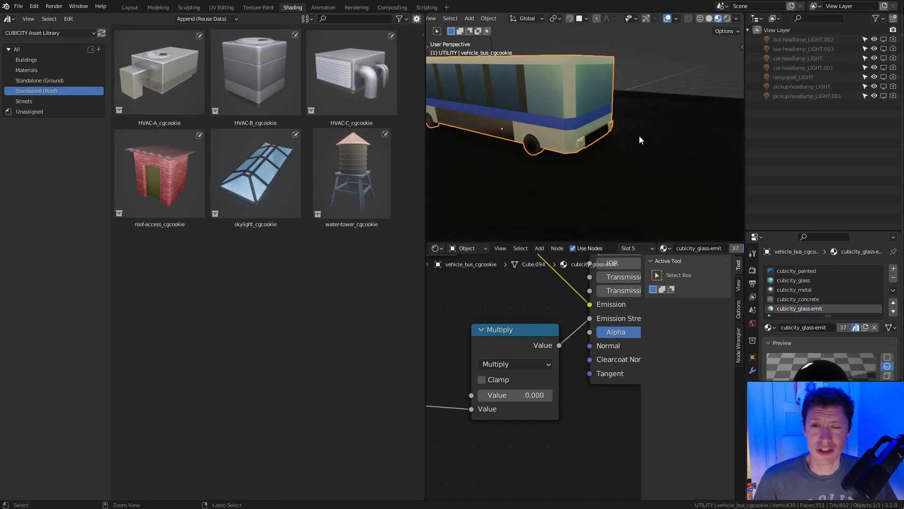
key("ctrl+s")
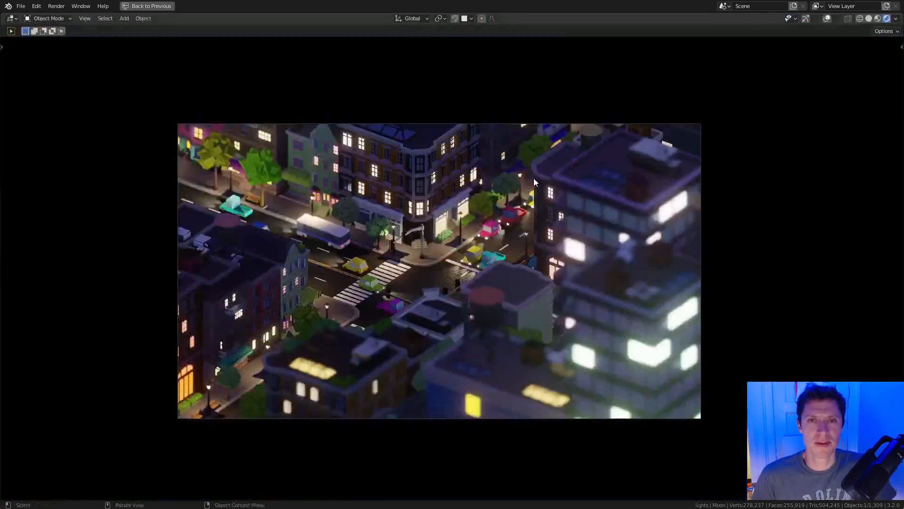
In the city scene, leave the maximized viewport and reload the linked cubicity_ASSETS.blend library.
key("Escape")
key("ctrl+space")
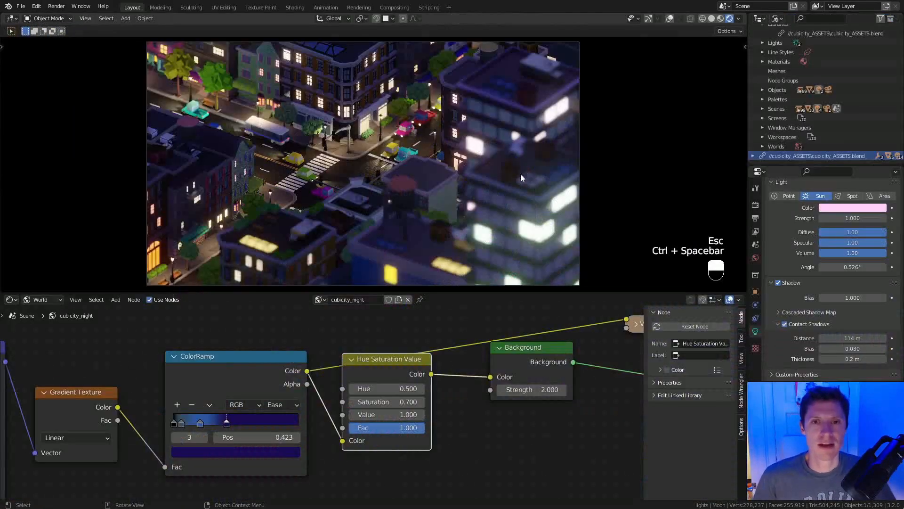
right_click(791, 156)
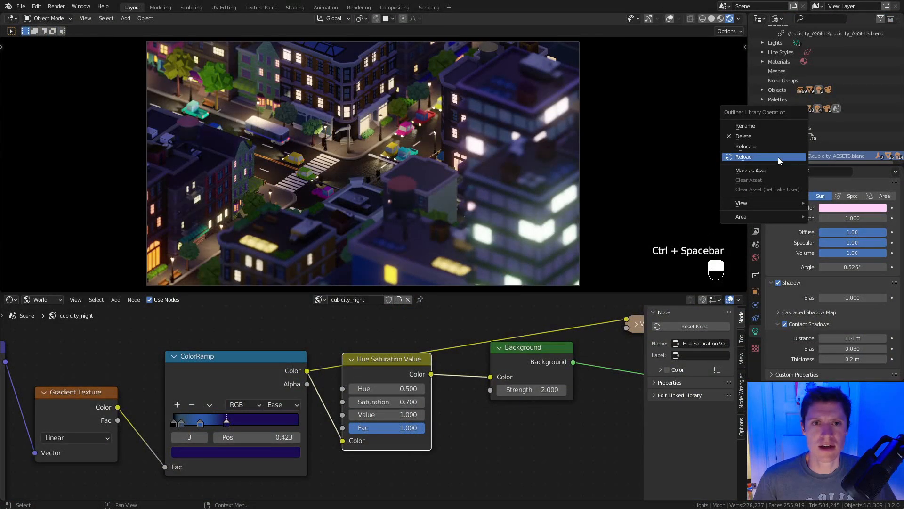
left_click(778, 157)
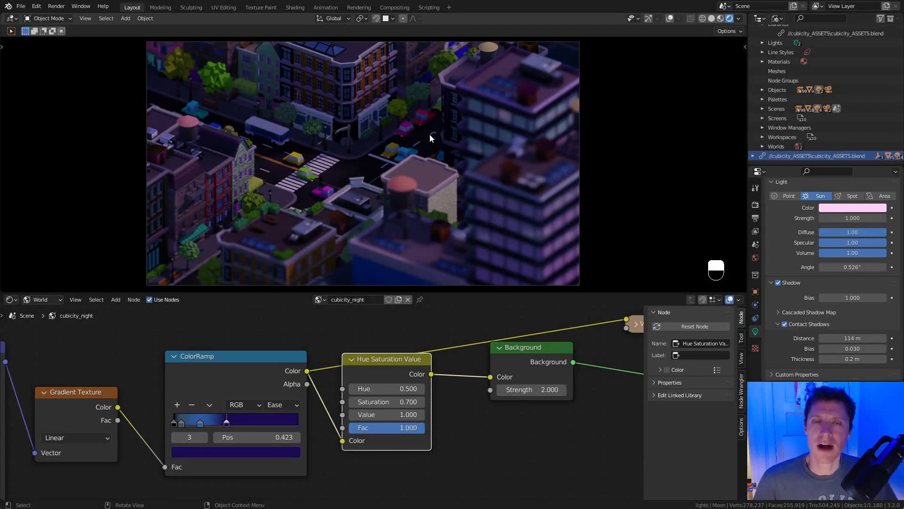
Switch the world to cubicity_golden-hour, disable the Moon light in viewport and renders, and enable the Sun instead.
left_click(320, 300)
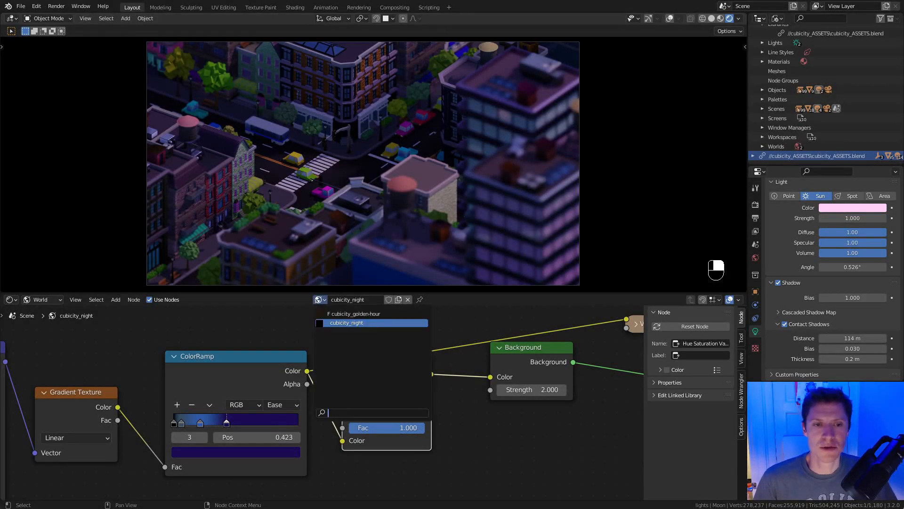
left_click(334, 313)
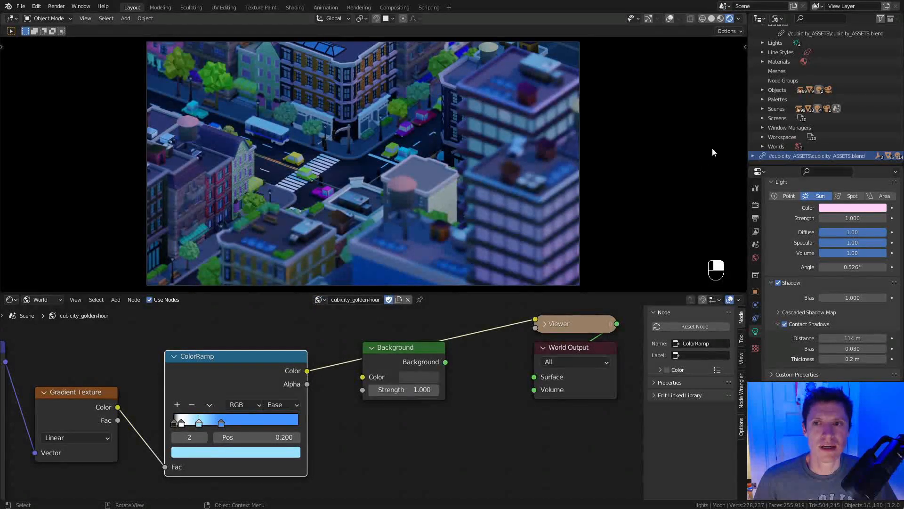
left_click(775, 18)
left_click(789, 41)
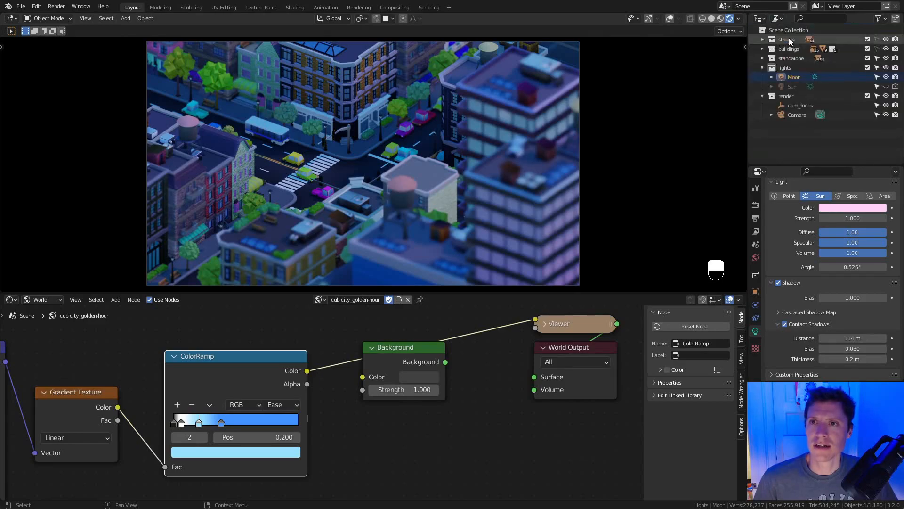
left_click(886, 77)
left_click(895, 78)
left_click(886, 87)
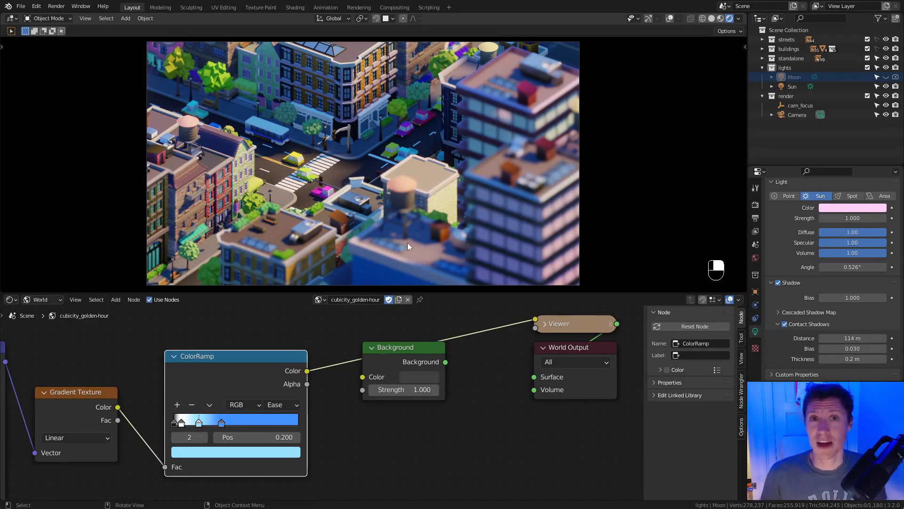
Render the golden-hour image and compare it with the night render stored in Slot 2.
left_click(64, 6)
left_click(75, 54)
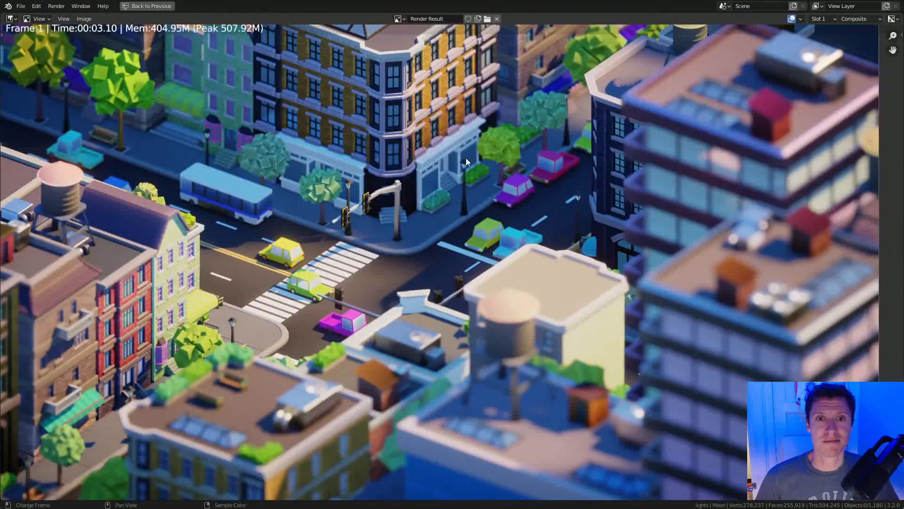
key("j")
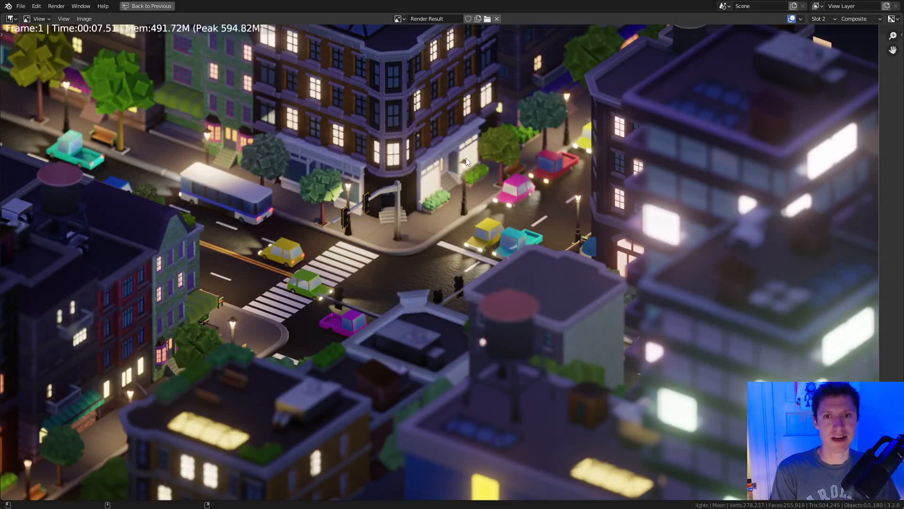
key("j")
key("j")
key("j")
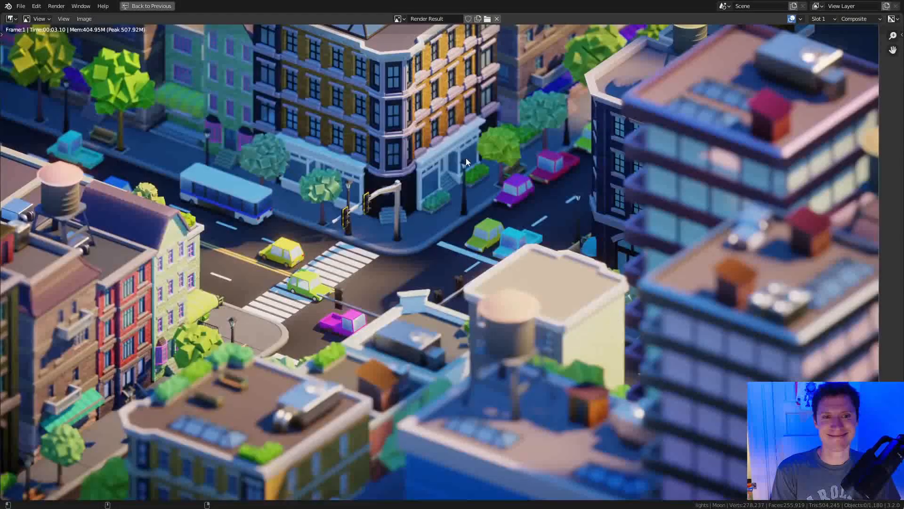
key("j")
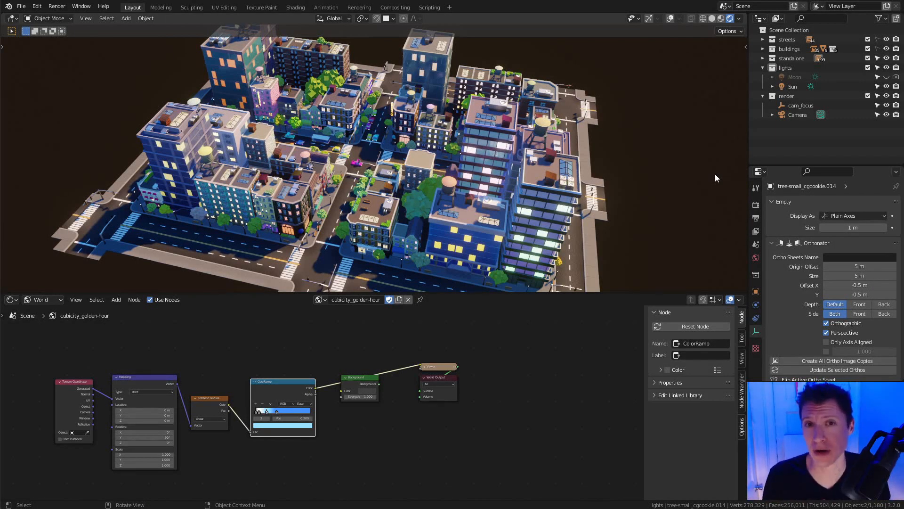
In the asset file, append the cubicity_golden-hour and cubicity_night worlds from cubicity_assembly_v01.blend.
left_click(319, 300)
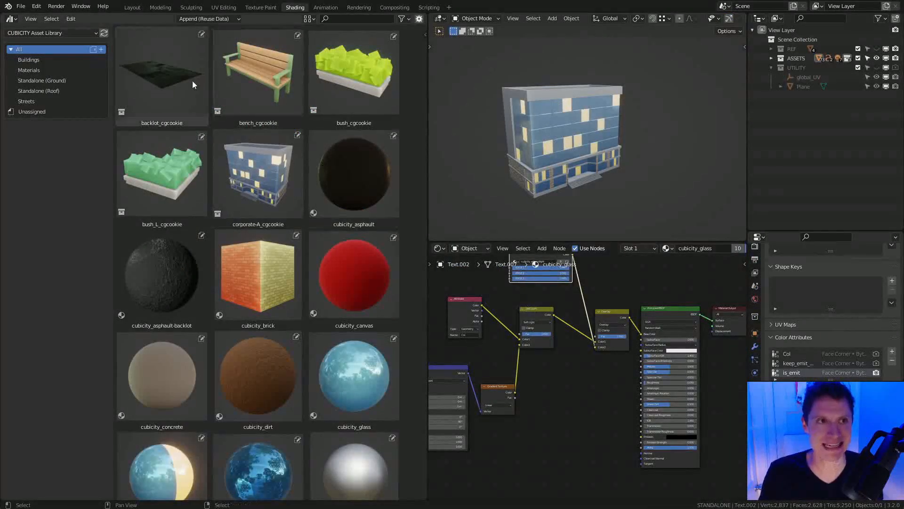
left_click(21, 6)
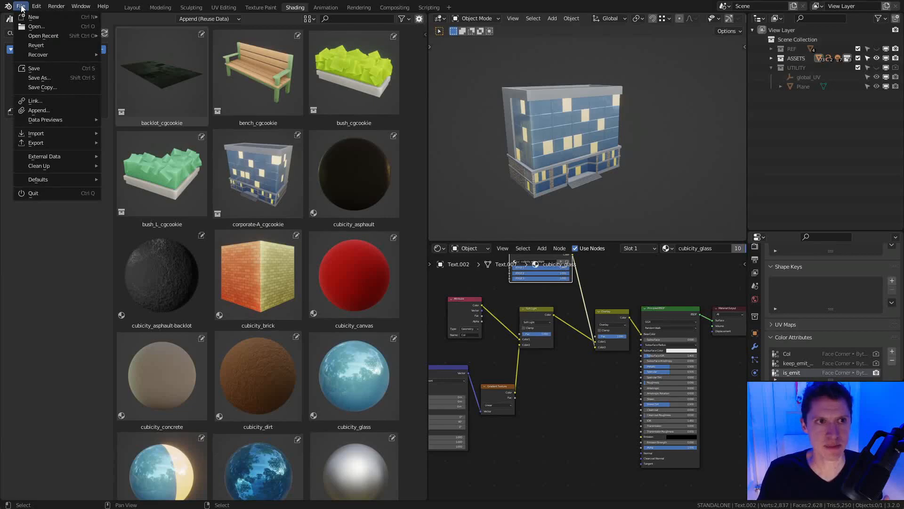
left_click(45, 111)
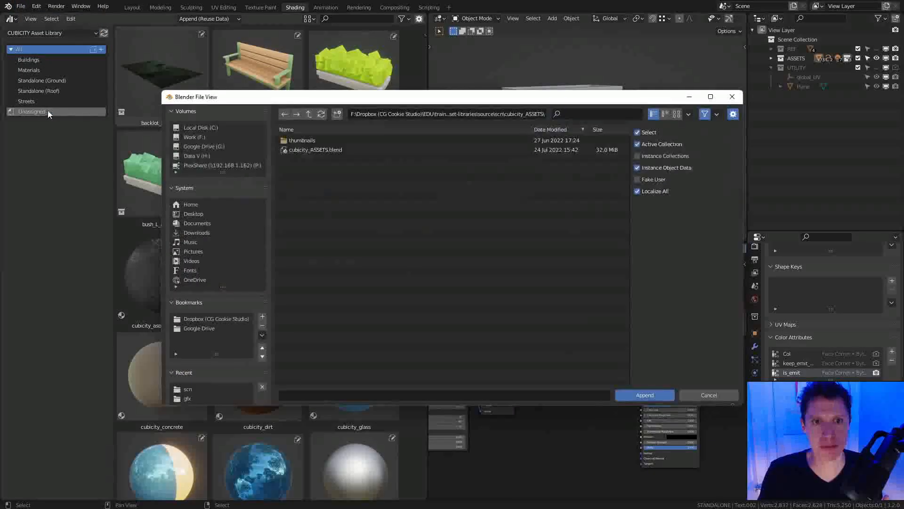
left_click(309, 114)
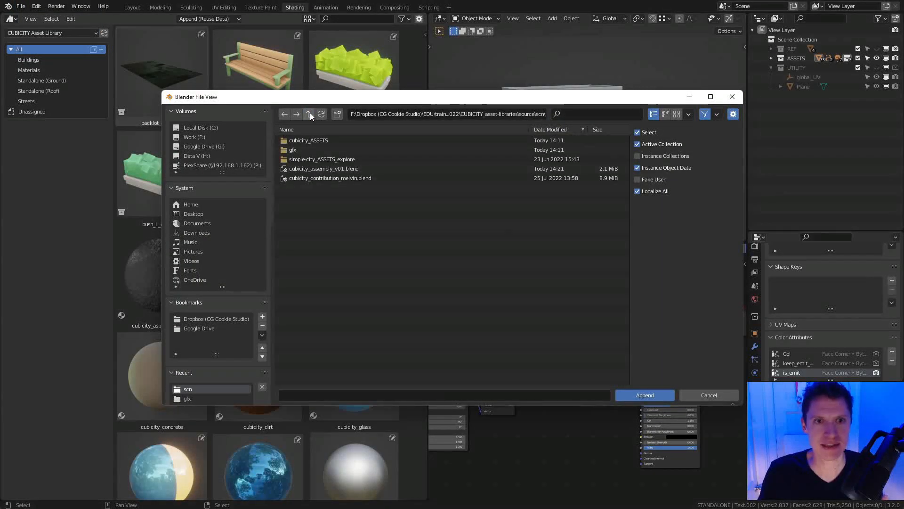
double_click(315, 171)
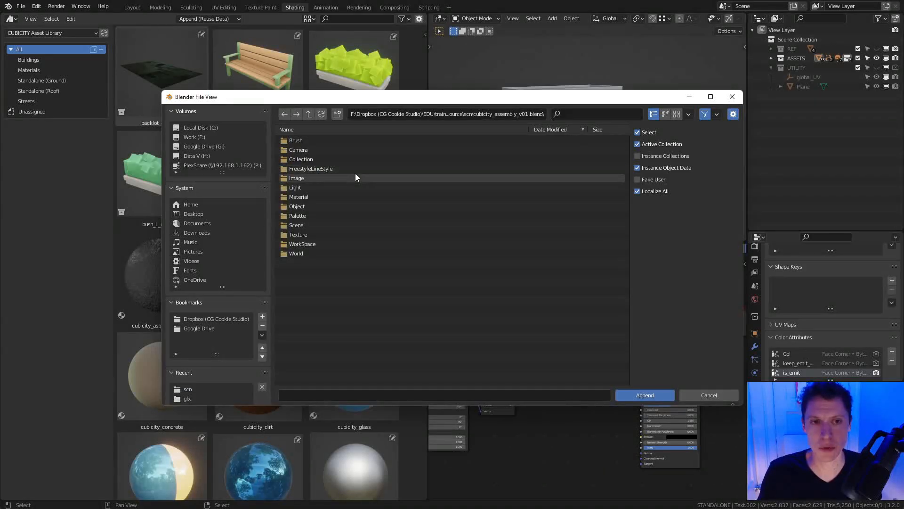
double_click(313, 253)
left_click(317, 141)
left_click(314, 150, "shift")
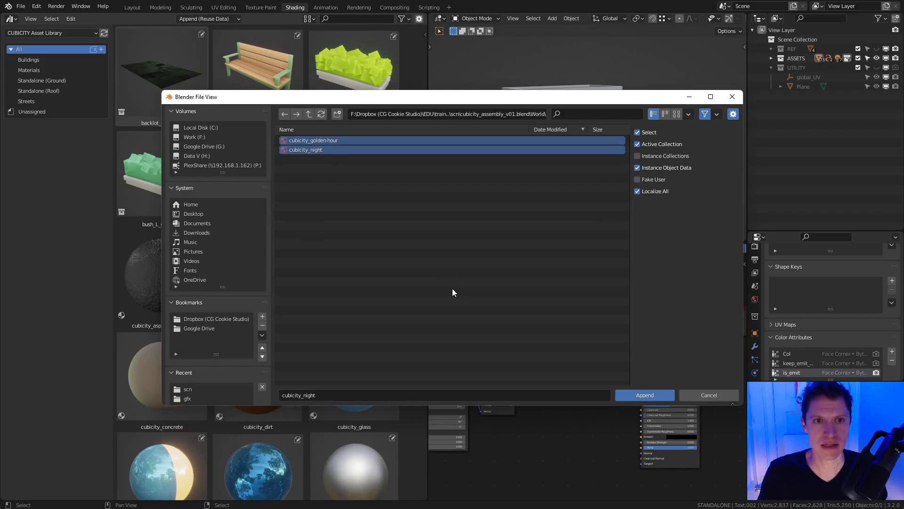
left_click(649, 398)
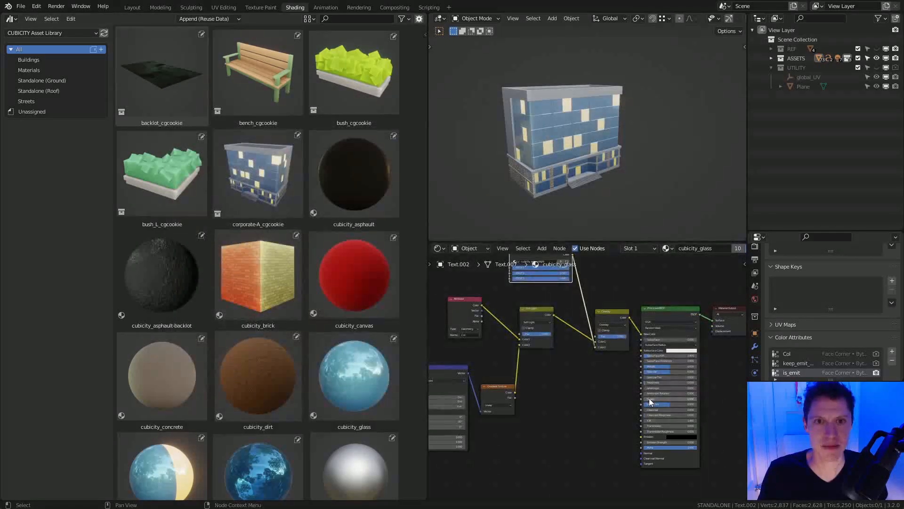
Show the World nodes in the Shader Editor and assign cubicity_golden-hour, followed by cubicity_night, as the scene's world.
left_click(470, 248)
left_click(470, 270)
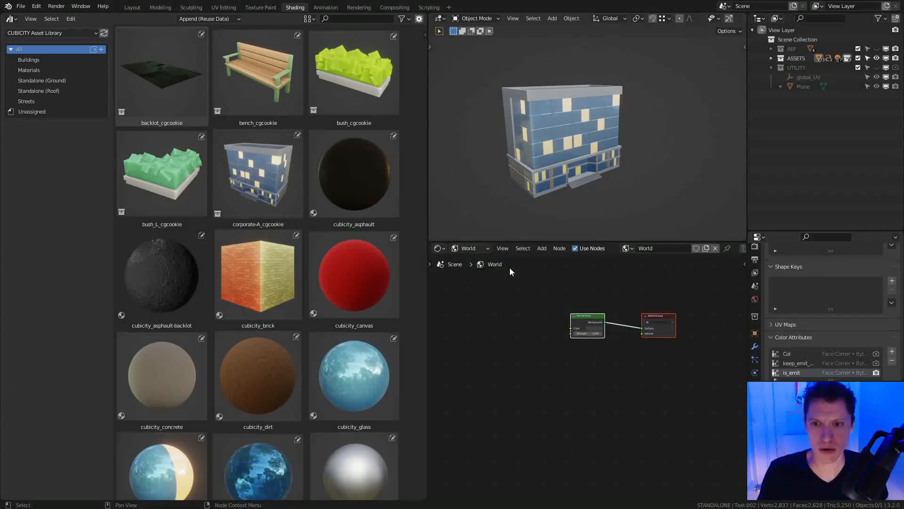
left_click(626, 249)
left_click(650, 262)
left_click(626, 249)
left_click(640, 273)
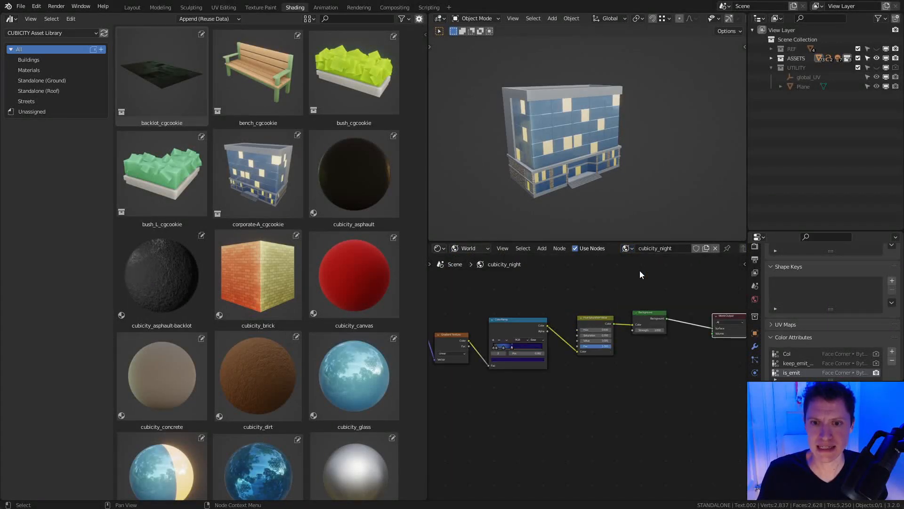
Mark both the cubicity_golden-hour and cubicity_night worlds as assets from the Outliner's Blender File display.
right_click(627, 248)
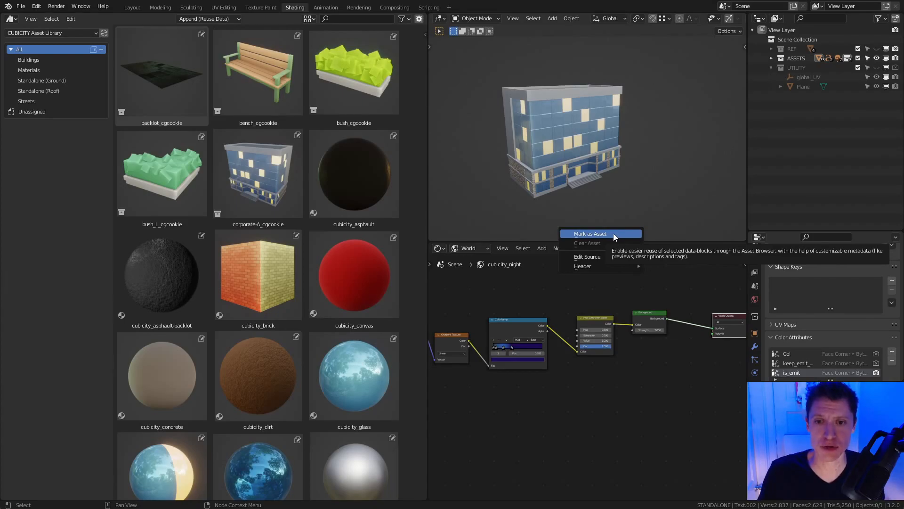
left_click(613, 233)
left_click(776, 19)
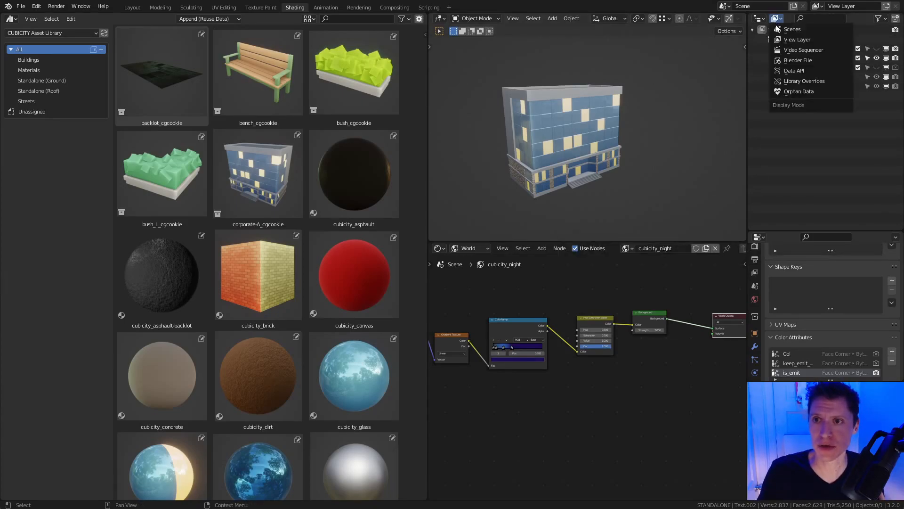
left_click(784, 61)
left_click(762, 209)
scroll(804, 184, "down", 2)
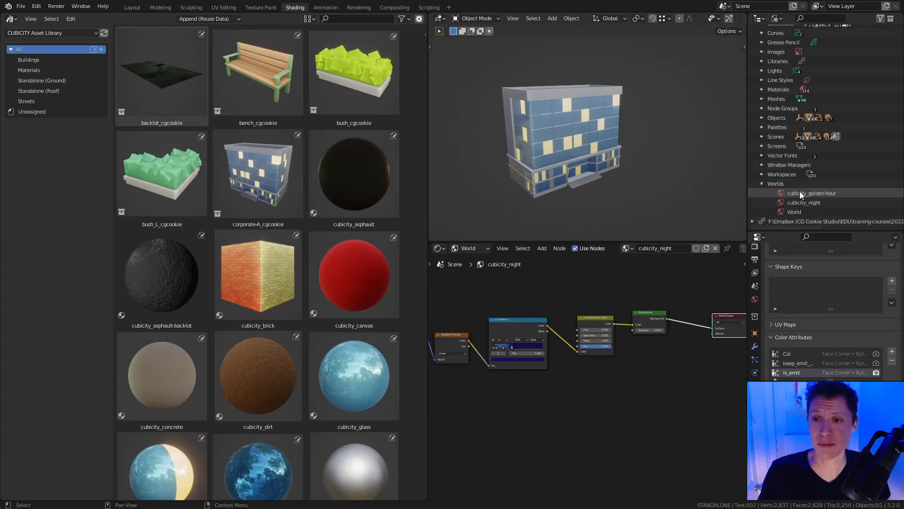
left_click(800, 193)
left_click(799, 202)
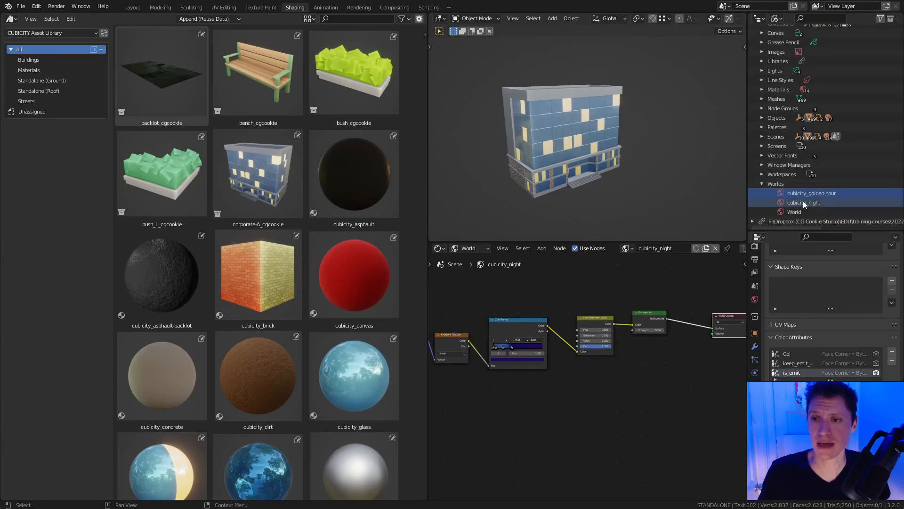
right_click(804, 194)
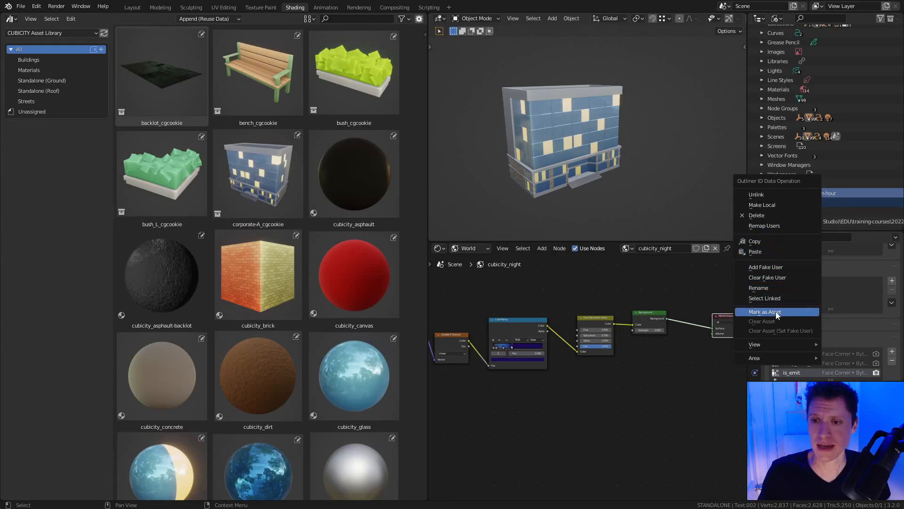
key("Return")
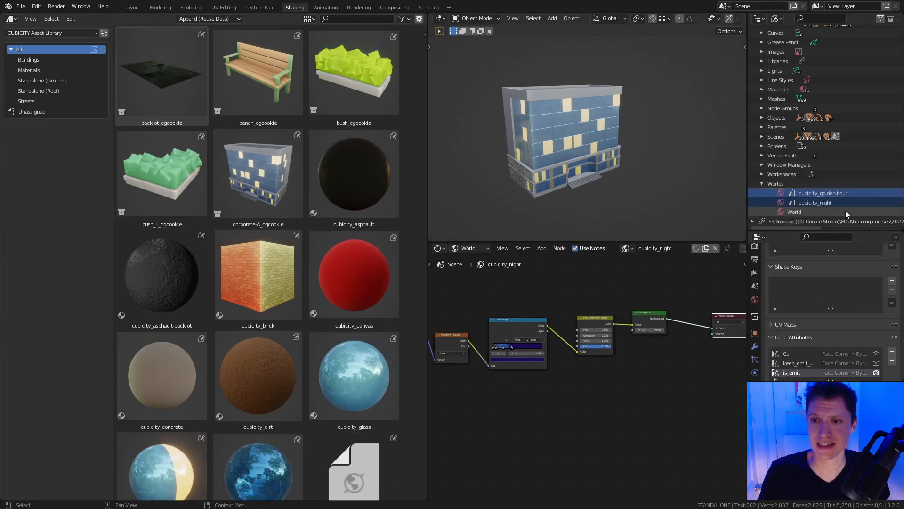
Look at the new world thumbnails in the asset library, return the Outliner to View Layer and hide the ASSETS collection.
scroll(328, 267, "down", 10)
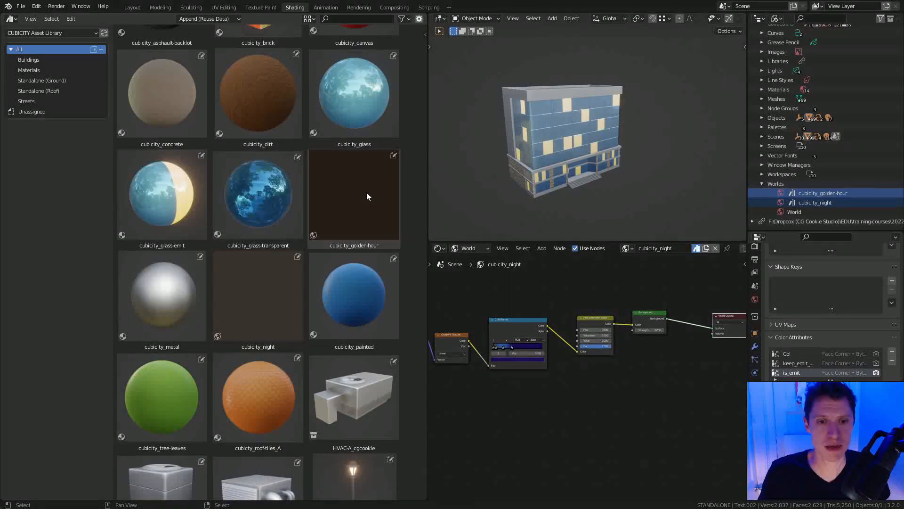
scroll(366, 196, "up", 1)
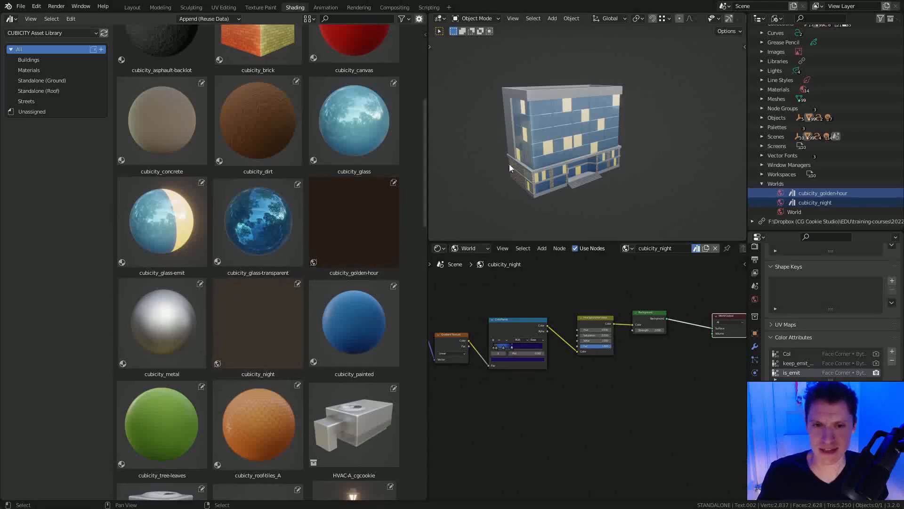
scroll(799, 95, "up", 2)
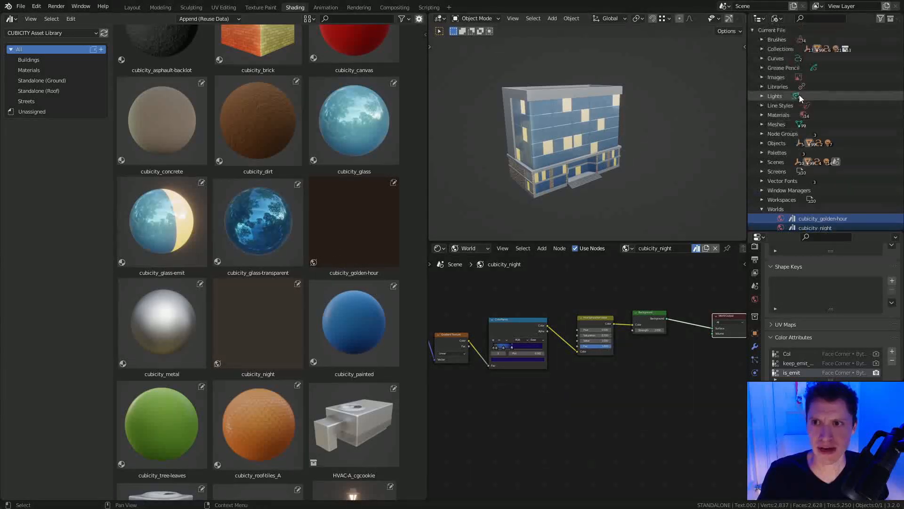
left_click(776, 19)
left_click(791, 39)
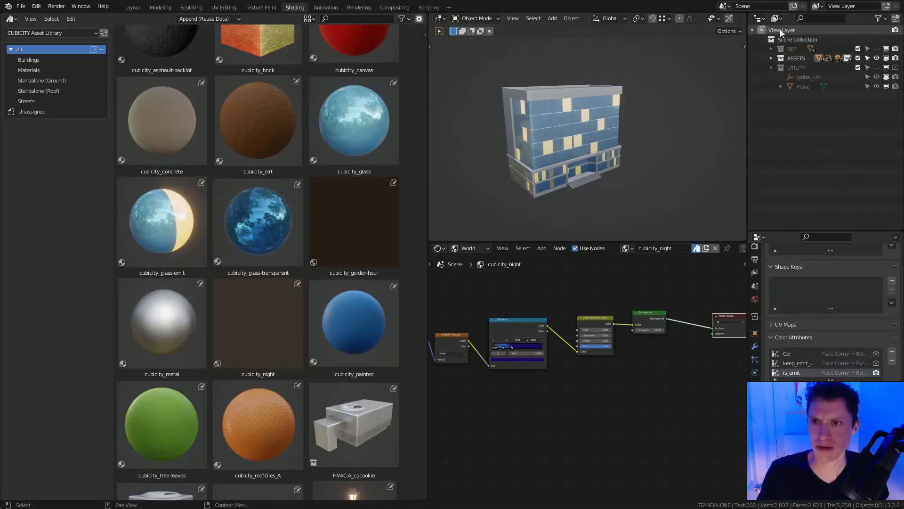
left_click(876, 58)
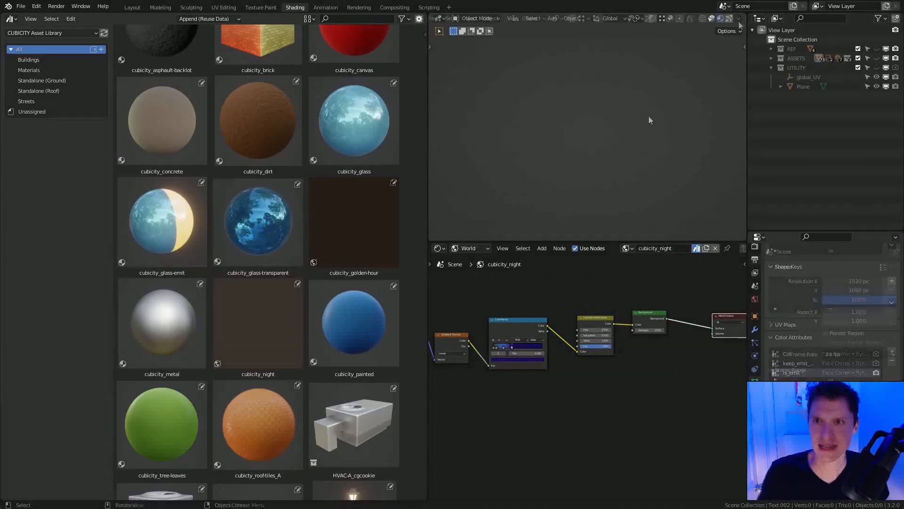
Adjust the Material Preview shading options to display the world background in the viewport.
scroll(706, 18, "down", 3)
left_click(739, 17)
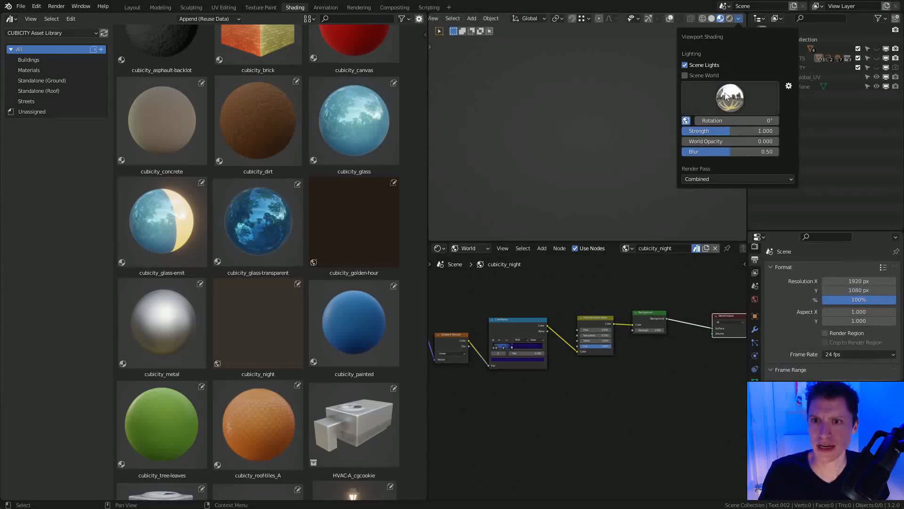
left_click_drag(685, 138, 779, 141)
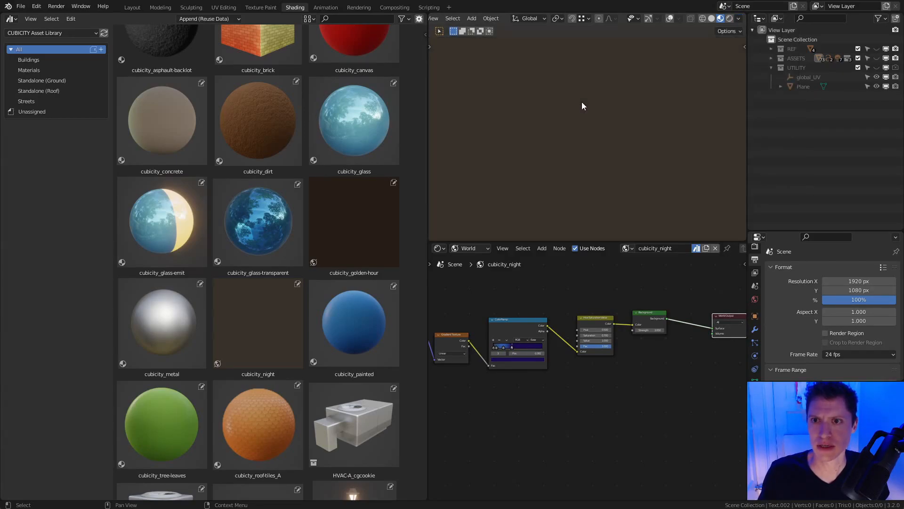
Capture a roughly square screenshot of the cubicity_night sky and horizon in the viewport.
middle_click_drag(585, 109, 609, 105)
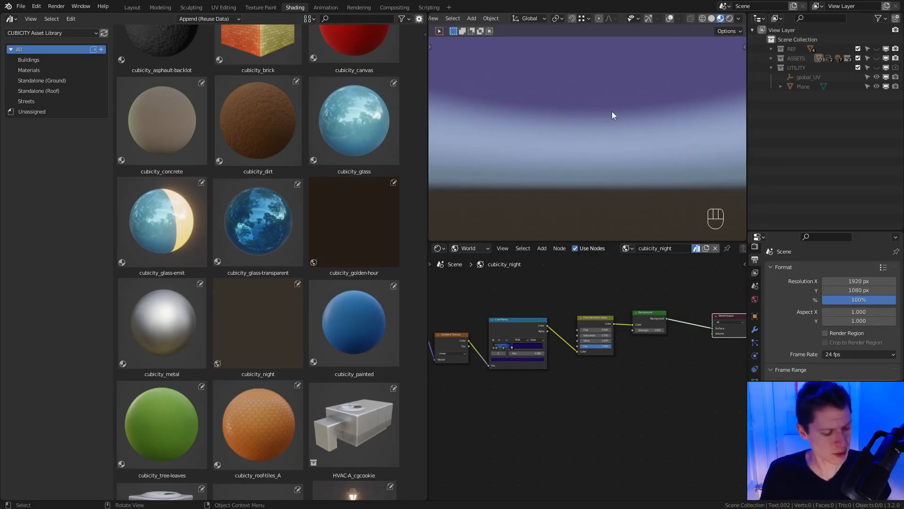
key("shift+super+s")
left_click_drag(500, 64, 667, 220)
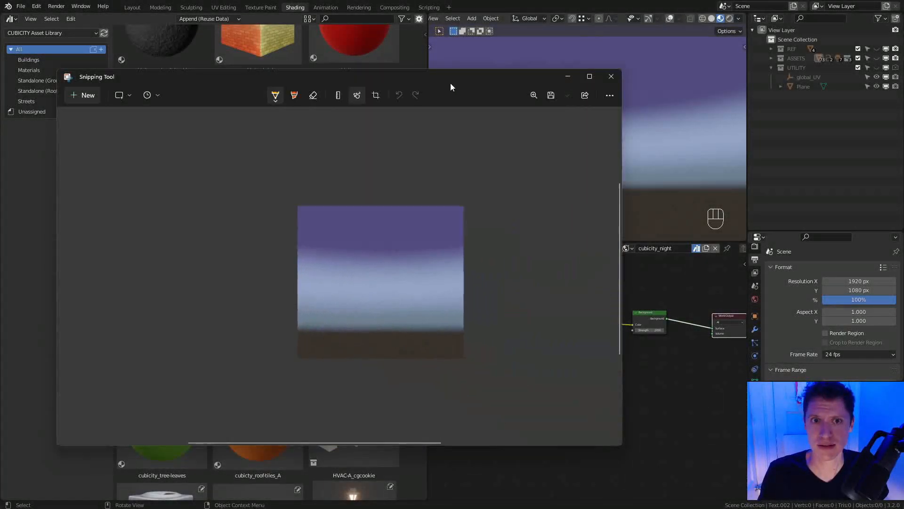
Save the captured night sky as cubicity_world_night.png in the cubicity_ASSETS thumbnails folder and close the Snipping Tool.
left_click(626, 93)
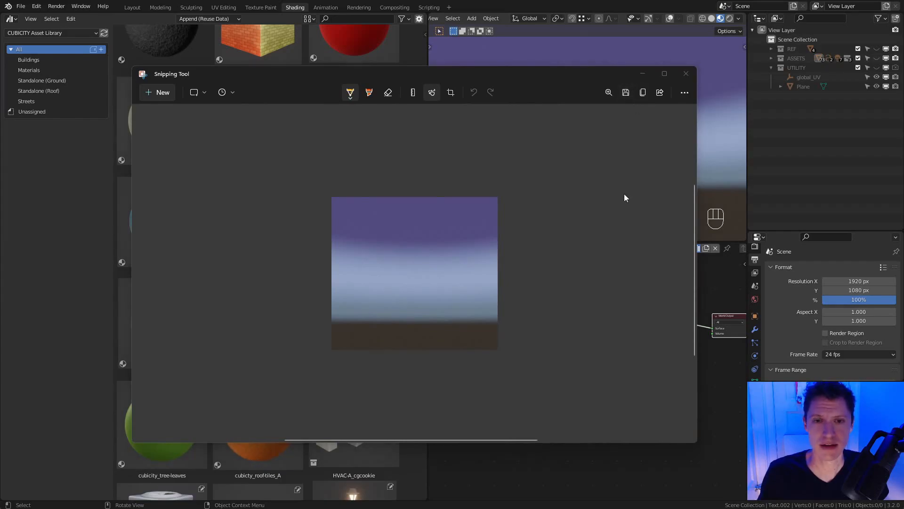
scroll(234, 212, "up", 5)
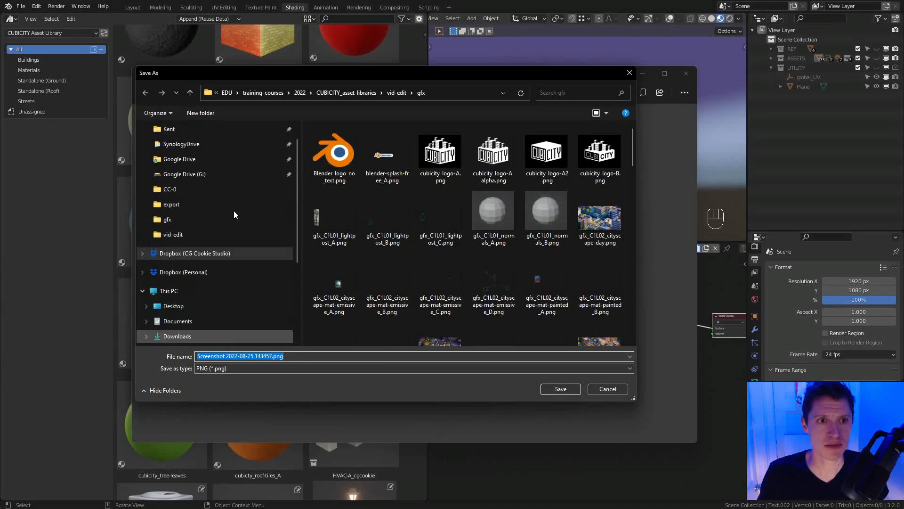
left_click(199, 207)
double_click(335, 142)
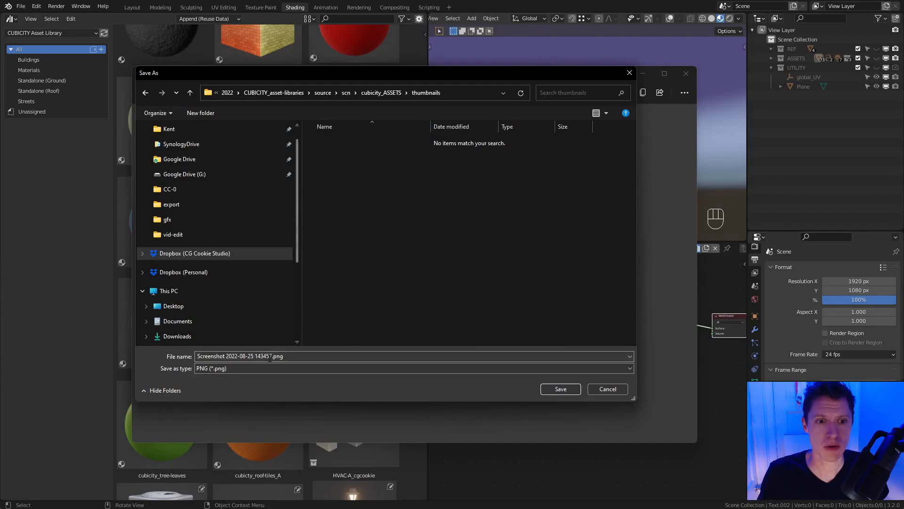
left_click_drag(272, 356, 198, 356)
type("cubicity_w")
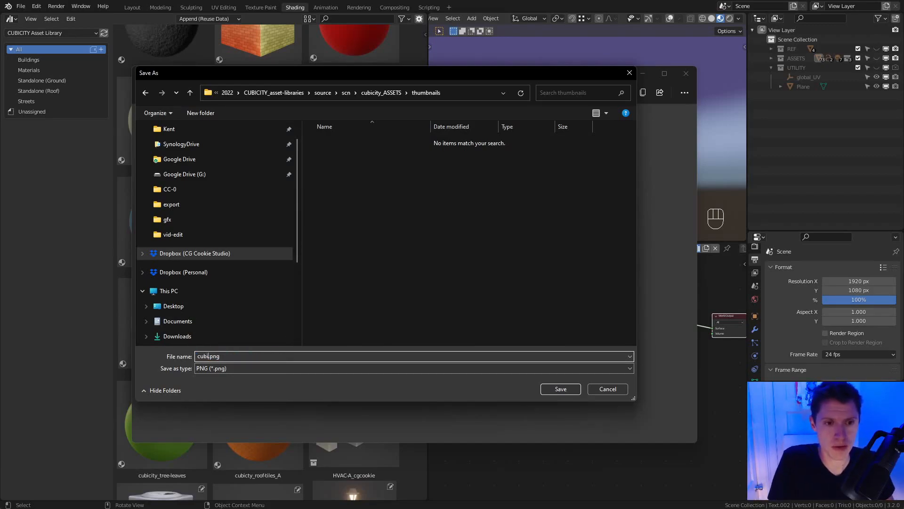
type("orld_night")
key("Return")
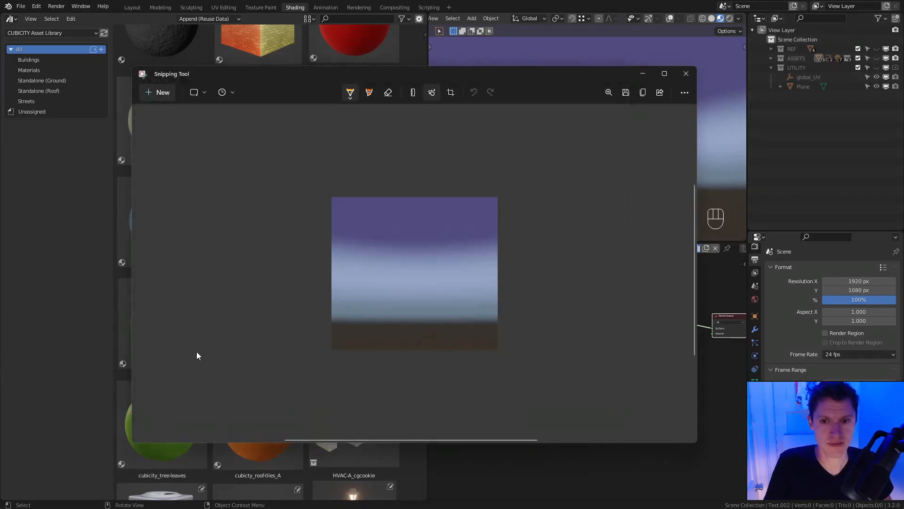
left_click(686, 75)
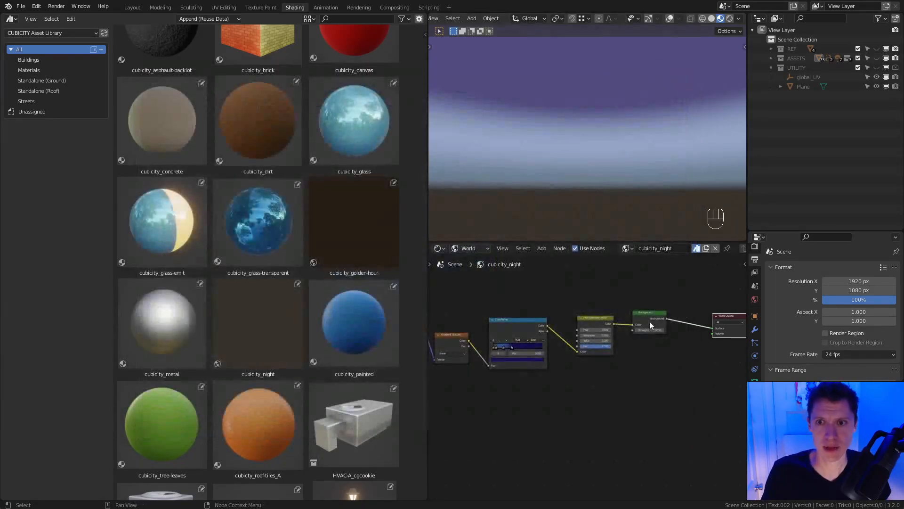
Assign cubicity_golden-hour as the scene's world and capture a roughly square screenshot of its sky and horizon.
left_click(630, 248)
left_click(644, 262)
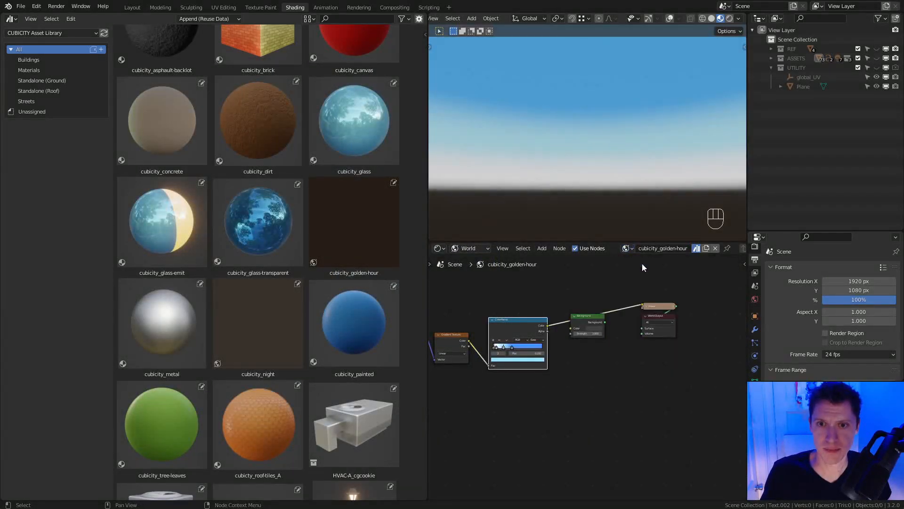
key("super+shift+s")
left_click_drag(505, 85, 652, 217)
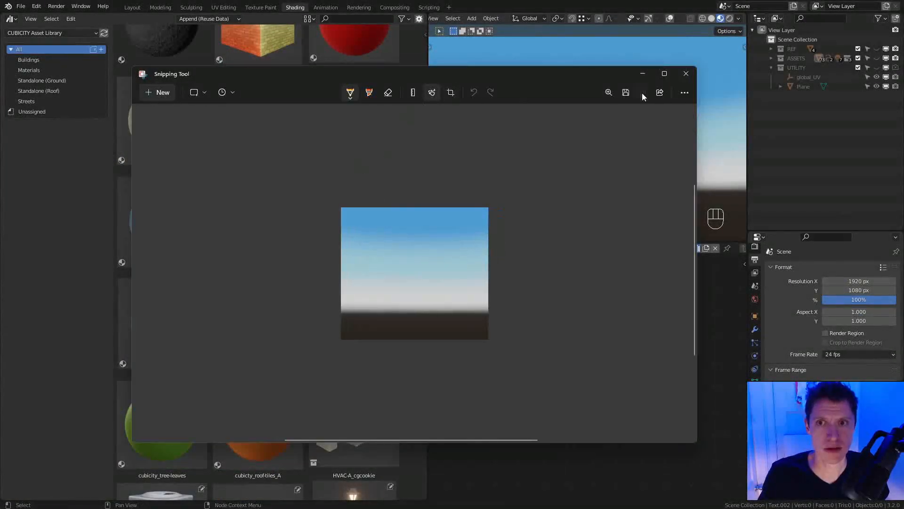
Save the captured golden-hour sky as cubicity_world_golden-hour.png in the thumbnails folder and close the Snipping Tool.
left_click(626, 93)
left_click(343, 158)
left_click(248, 356)
key("BackSpace")
key("BackSpace")
key("BackSpace")
key("BackSpace")
key("BackSpace")
type("golden-hour")
key("Return")
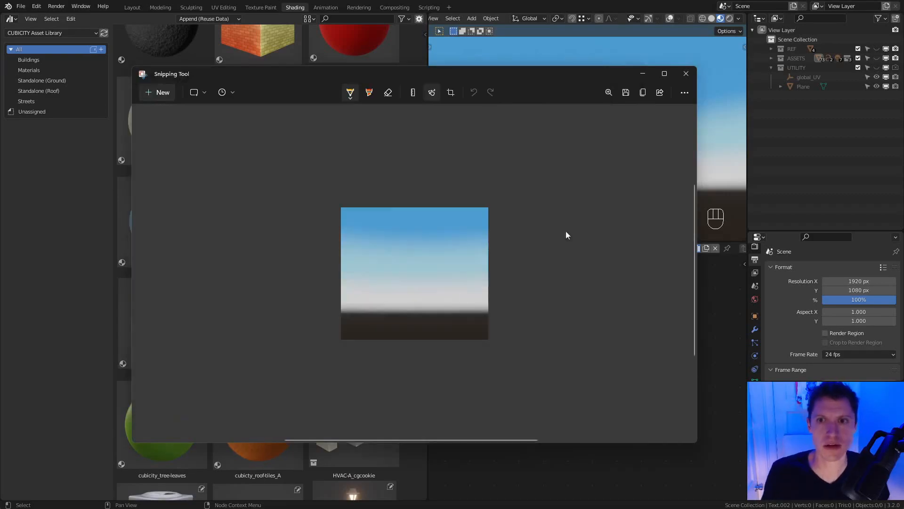
left_click(686, 74)
Load cubicity_world_golden-hour.png as the custom preview of the cubicity_golden-hour asset.
key("n")
scroll(222, 198, "up", 3)
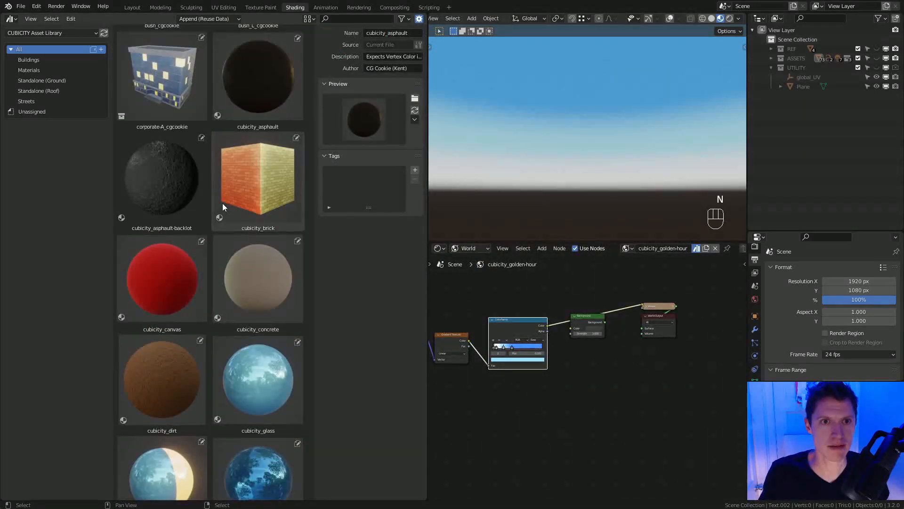
scroll(217, 226, "down", 8)
left_click(162, 396)
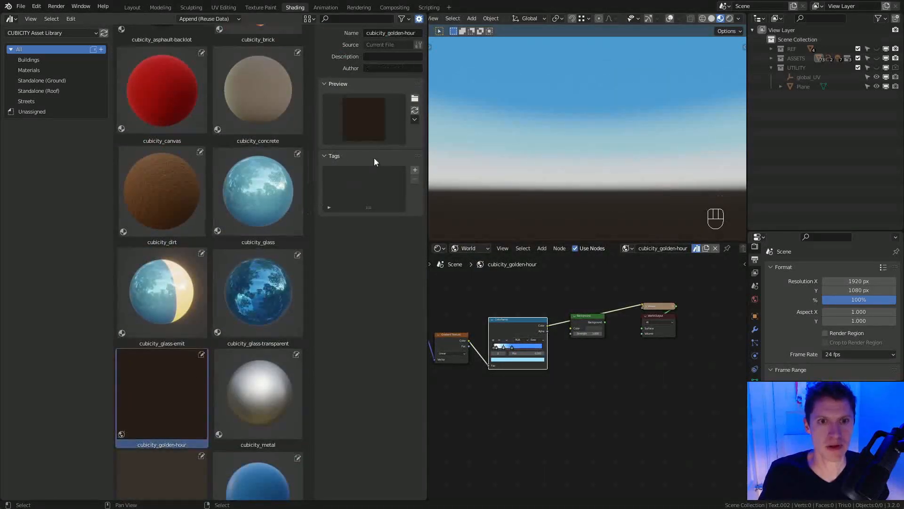
left_click(417, 99)
double_click(303, 139)
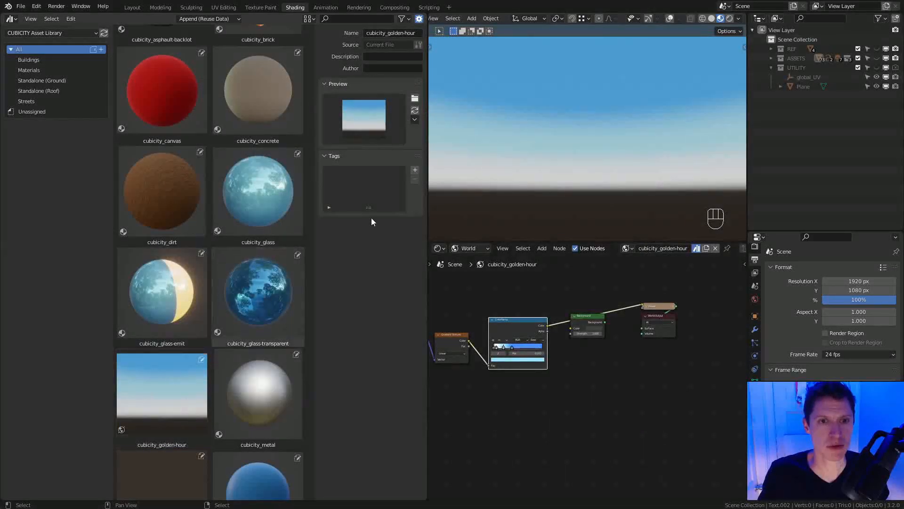
Load cubicity_world_night.png as the custom preview of the cubicity_night asset and hide the asset details.
left_click(156, 478)
scroll(156, 479, "down", 1)
left_click(415, 99)
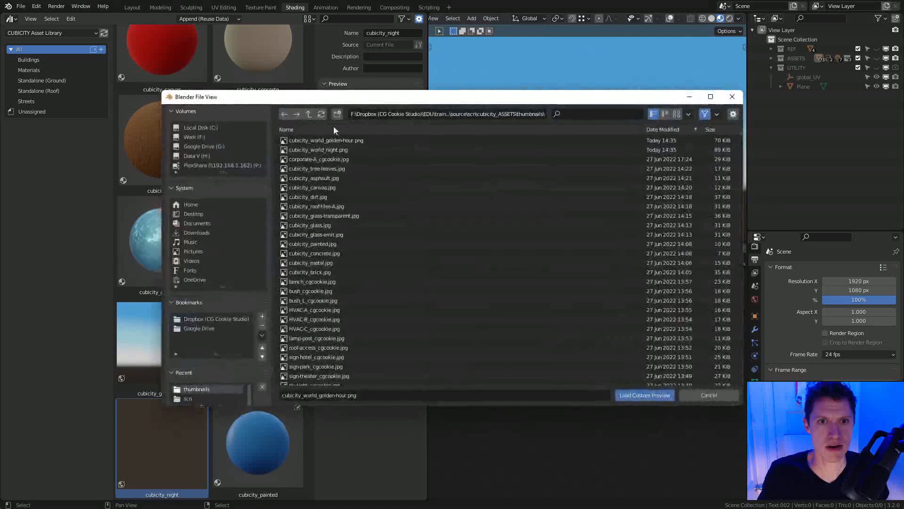
double_click(314, 145)
key("n")
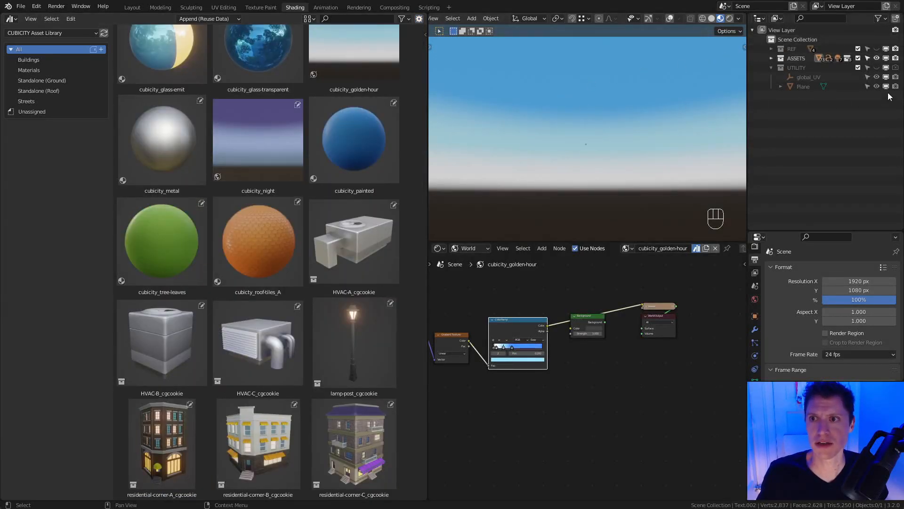
Frame the building assets against the golden-hour sky in the viewport and save the asset library file.
middle_click_drag(638, 91, 737, 41)
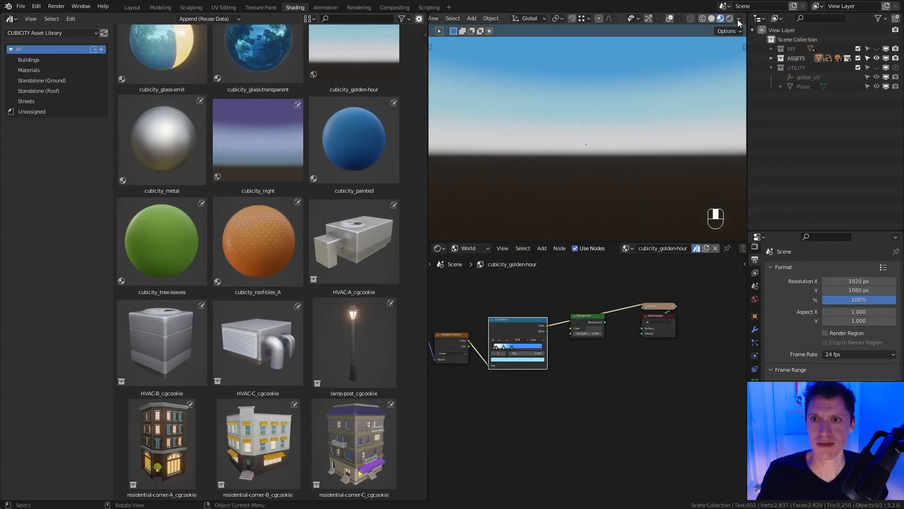
key("KP_Decimal")
key("a")
key("KP_Decimal")
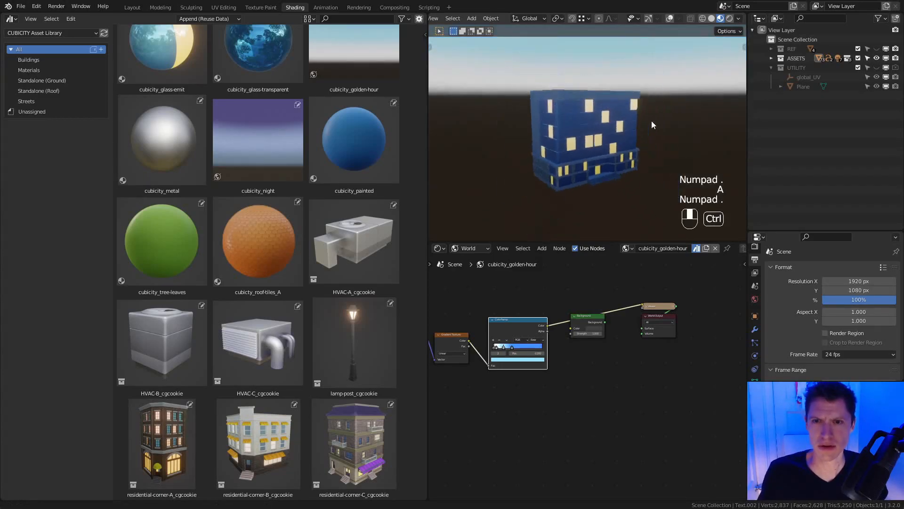
middle_click_drag(674, 125, 640, 119)
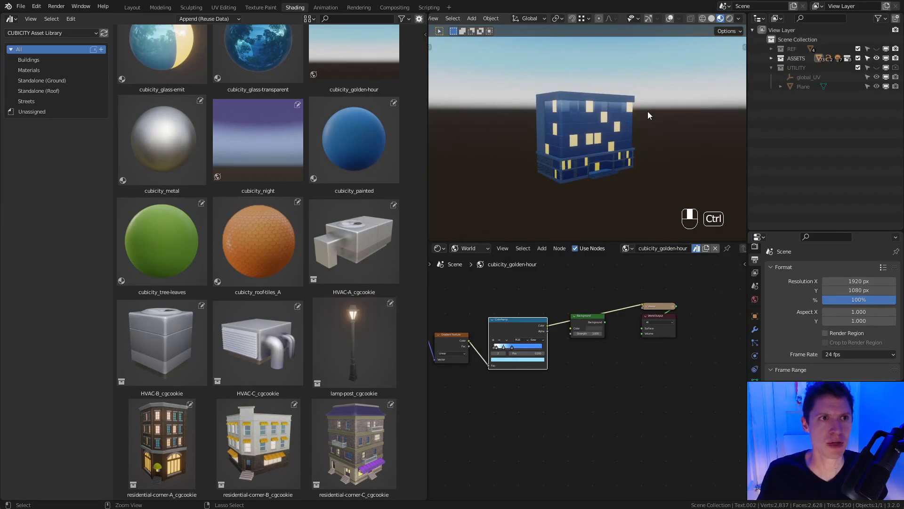
key("ctrl+s")
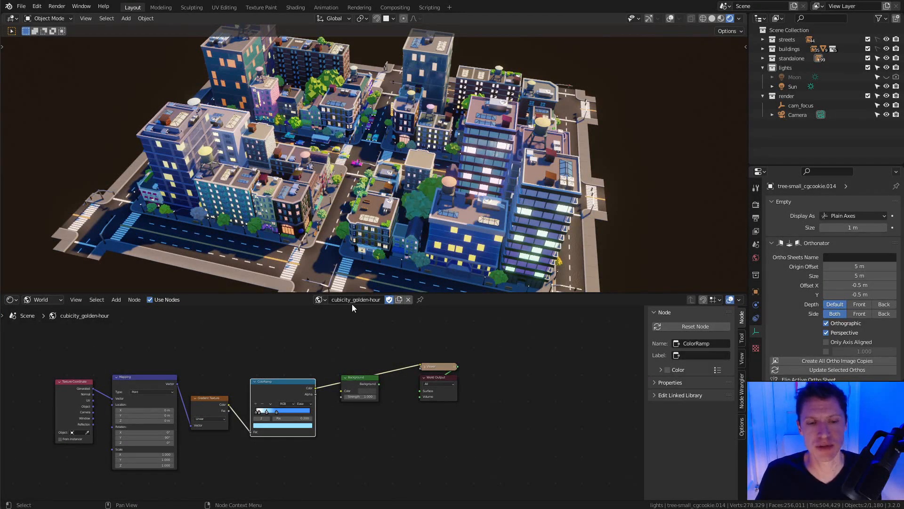
Remove the fake user from cubicity_golden-hour and cubicity_night in the city file and unlink the scene's world.
left_click(389, 300)
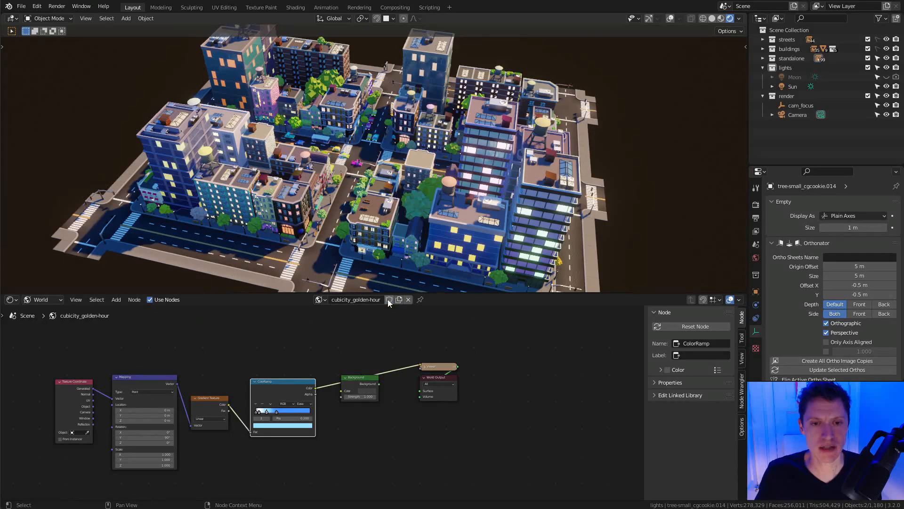
left_click(323, 300)
left_click(349, 324)
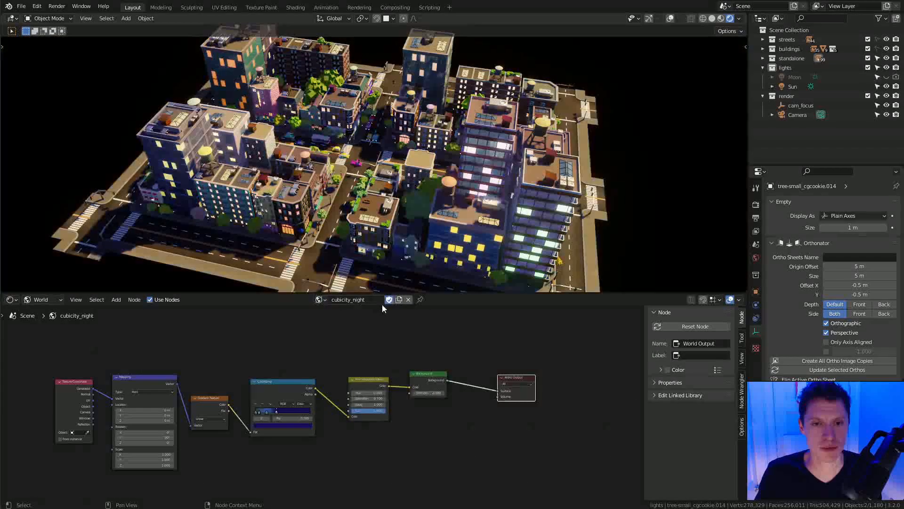
left_click(408, 300, "shift")
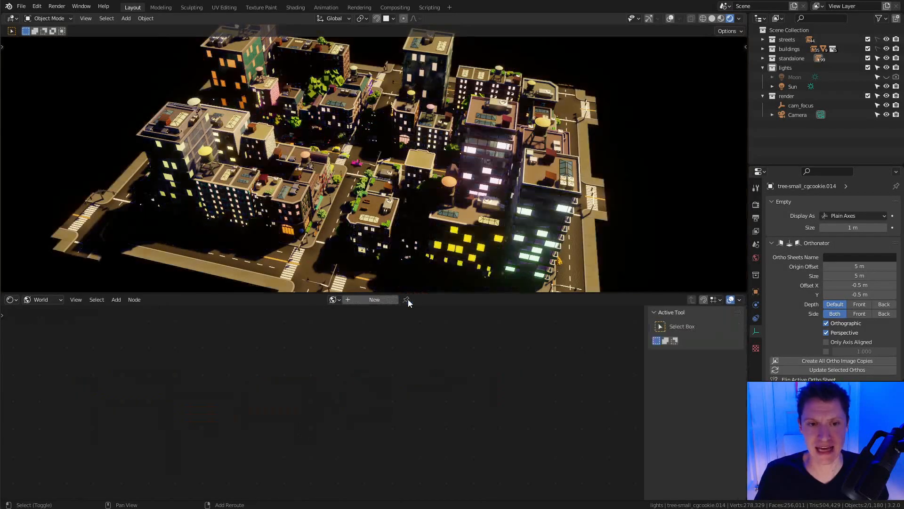
Purge the unused data-blocks from the city file, check that no worlds remain and save the file.
left_click(332, 299)
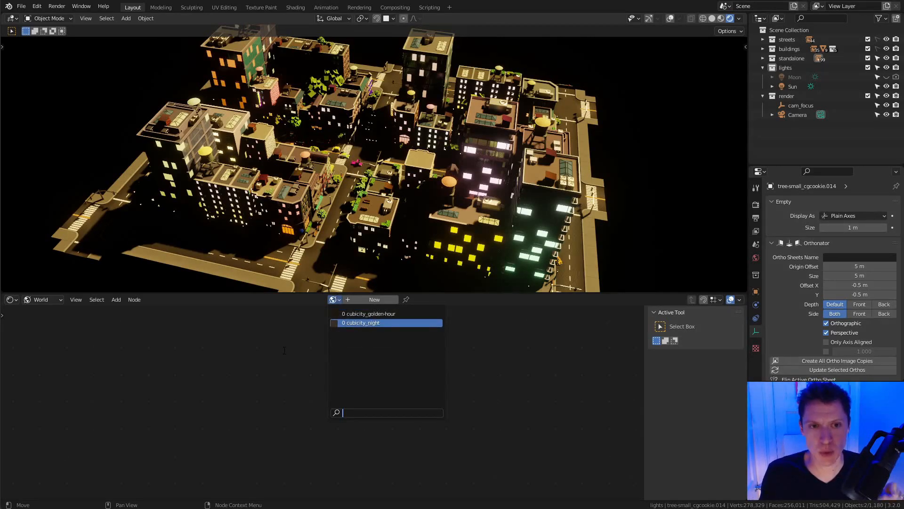
left_click(22, 6)
mouse_move(54, 165)
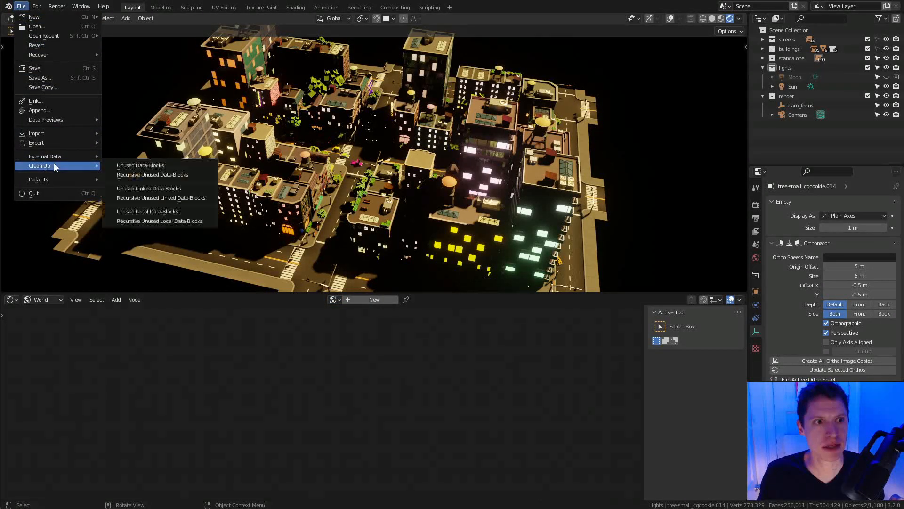
left_click(136, 165)
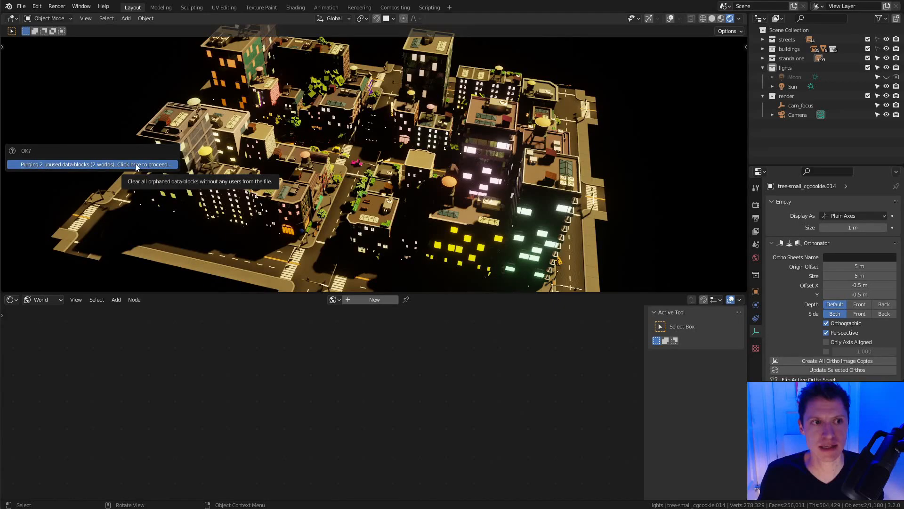
left_click(101, 166)
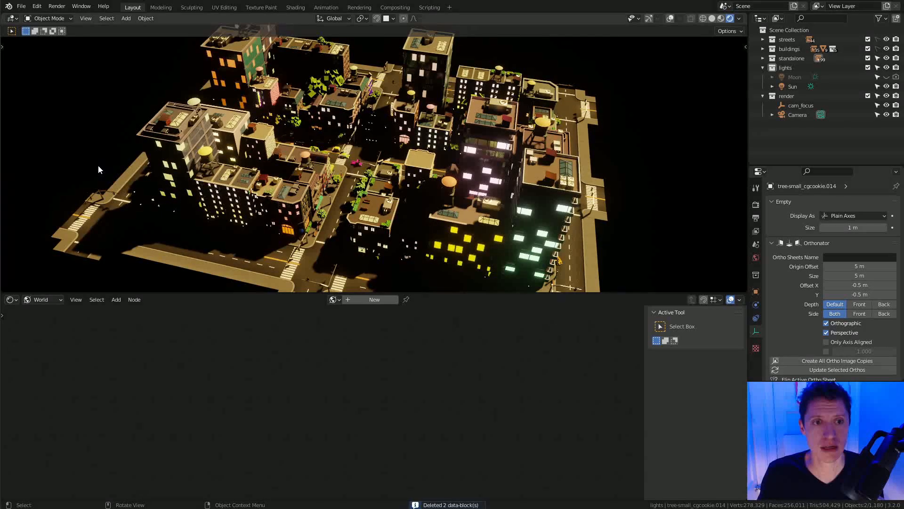
left_click(333, 299)
left_click(333, 299)
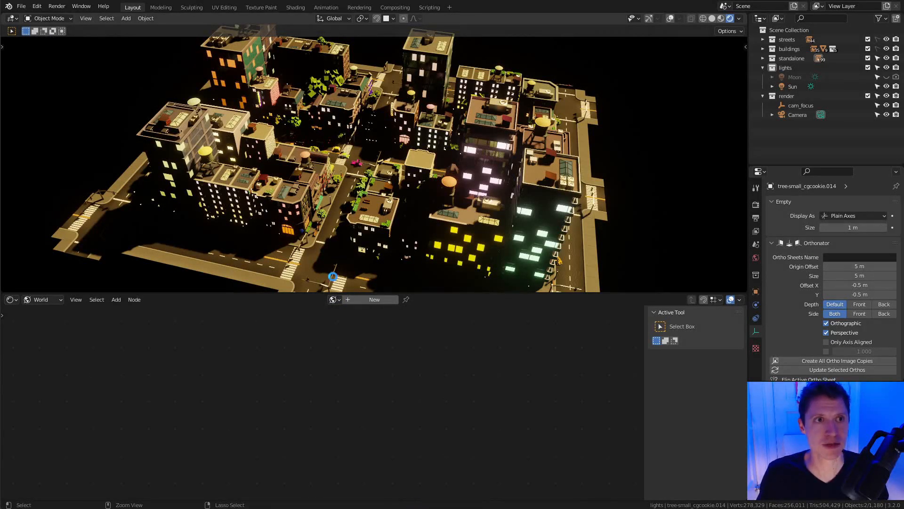
key("ctrl+s")
Split the Shader Editor area and turn the new area into an Asset Browser.
left_click_drag(4, 295, 249, 309)
left_click(13, 301)
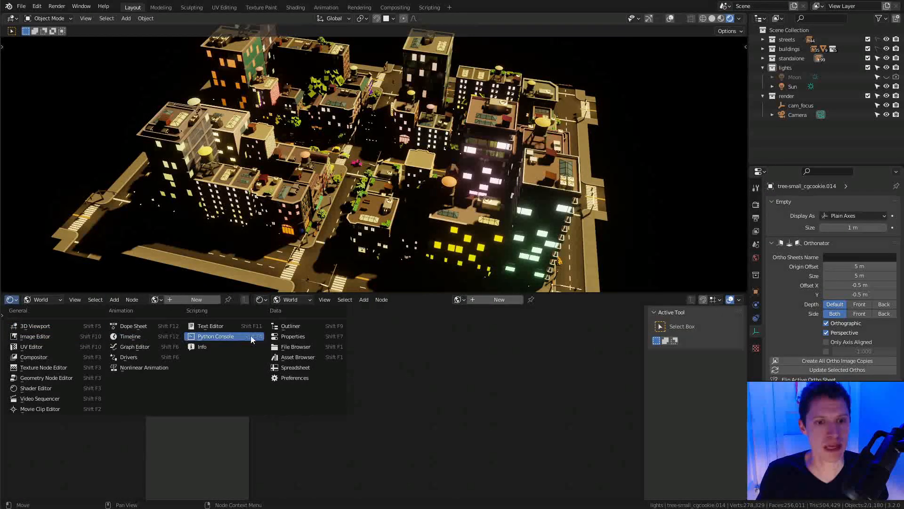
left_click(285, 357)
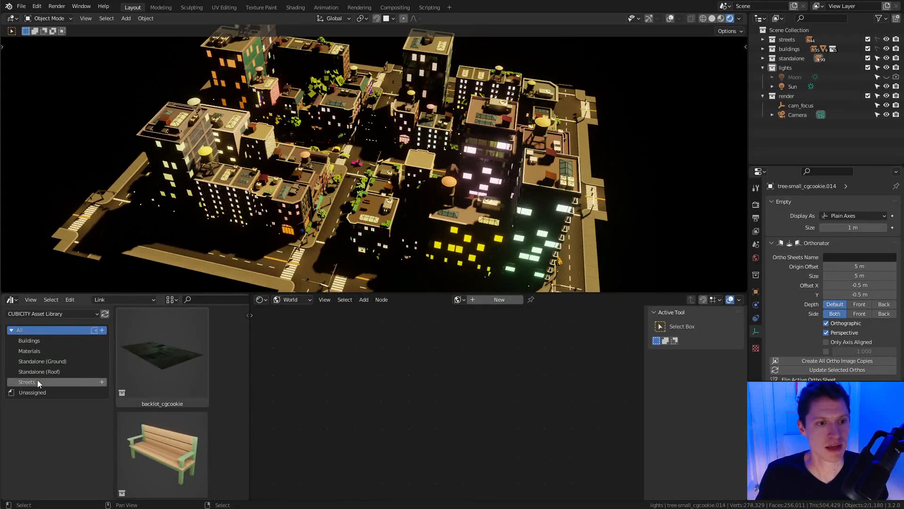
key("n")
key("n")
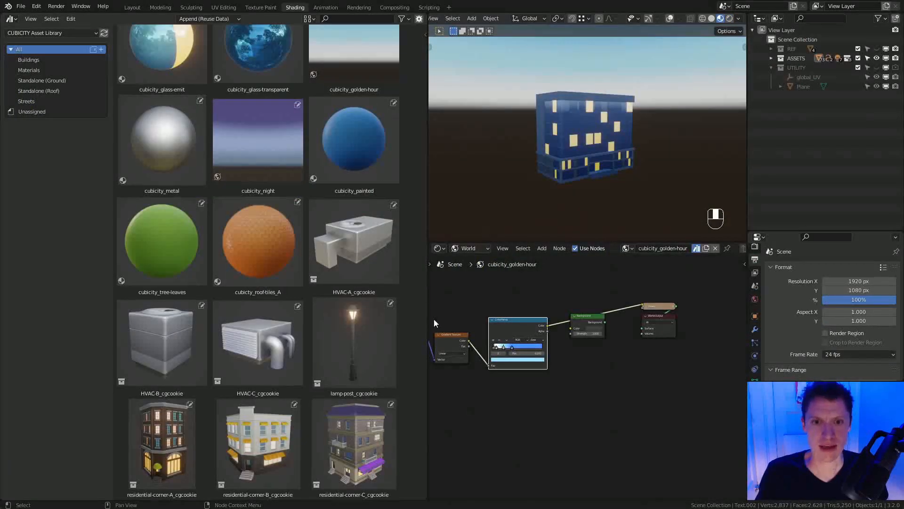
Add a catalog named Worlds to the CUBICITY Asset Library in the library file.
left_click(101, 49)
double_click(36, 70)
type("Worlds")
key("Return")
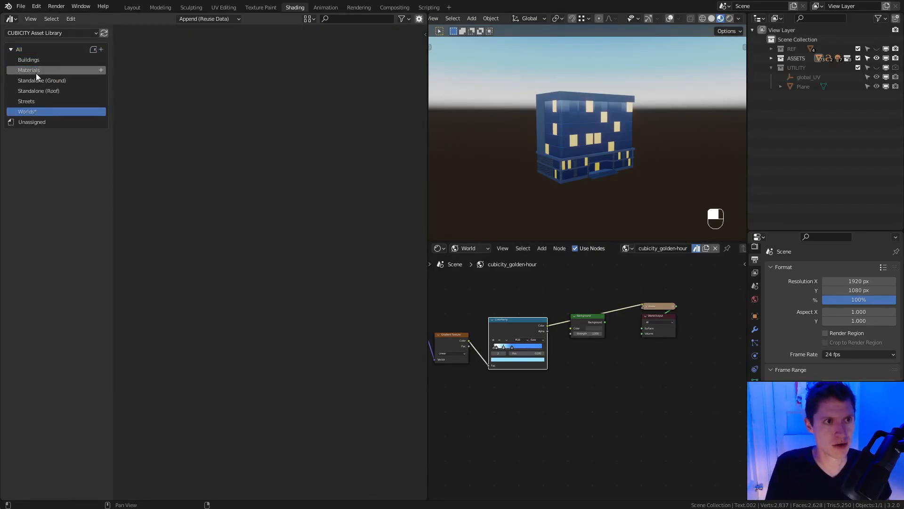
Move the cubicity_golden-hour and cubicity_night assets into the Worlds catalog and save the library file.
left_click(31, 49)
scroll(289, 112, "down", 5)
left_click(332, 347)
left_click_drag(333, 347, 33, 113)
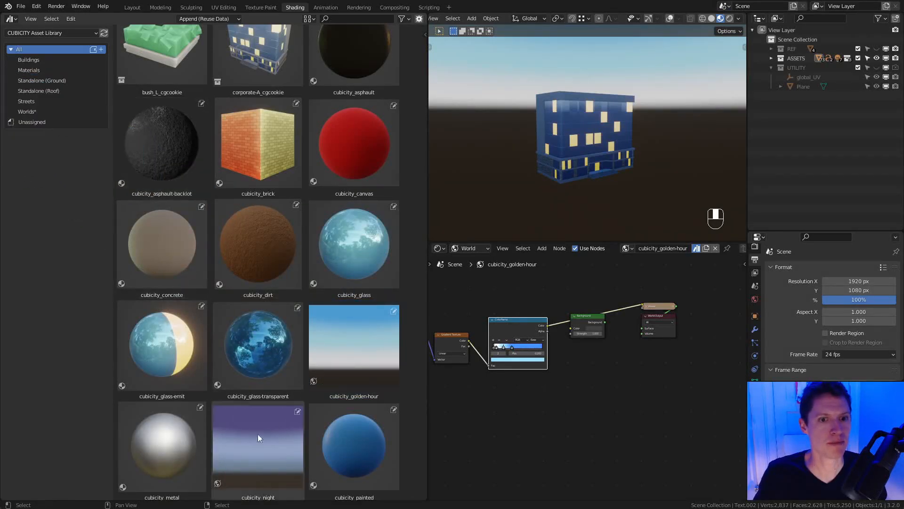
left_click(33, 112)
left_click(19, 49)
scroll(289, 384, "down", 5)
left_click_drag(255, 438, 39, 111)
key("ctrl+s")
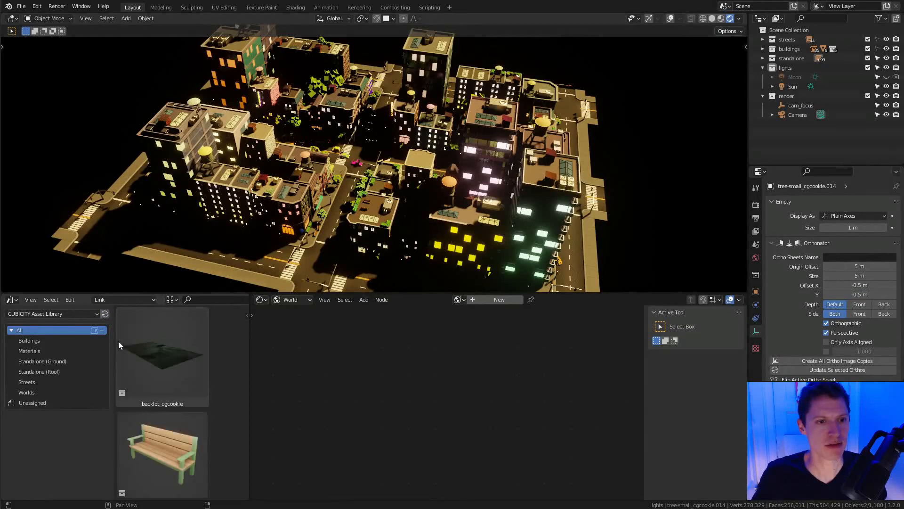
Link the cubicity_golden-hour world from the Worlds catalog into the city scene and view its nodes.
left_click(38, 391)
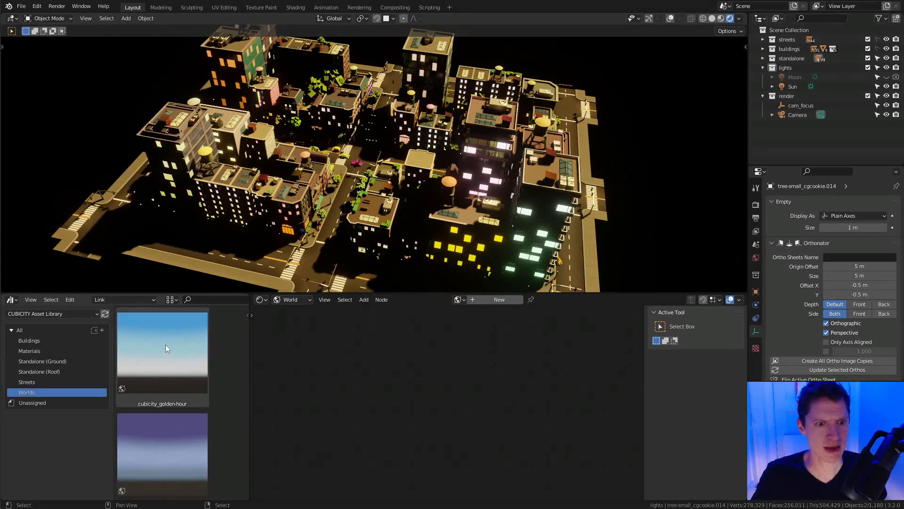
left_click_drag(165, 346, 508, 393)
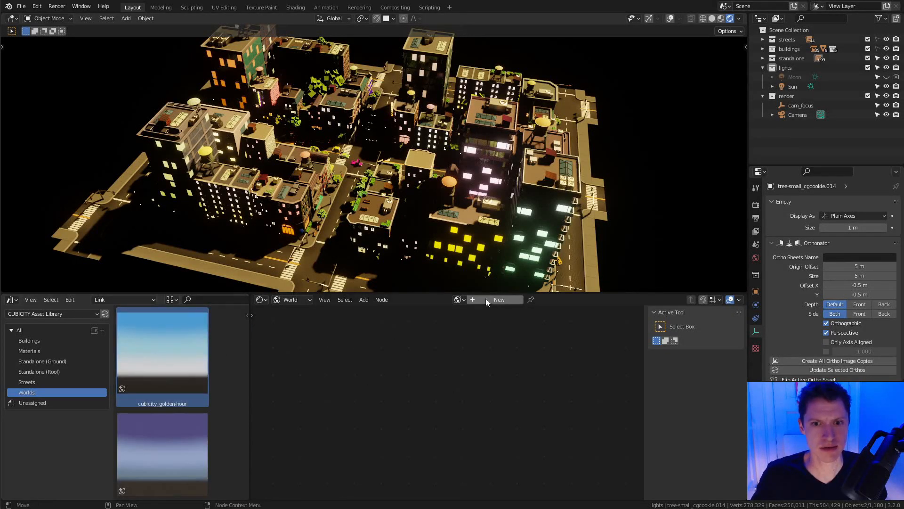
left_click_drag(140, 349, 460, 299)
left_click_drag(151, 346, 584, 151)
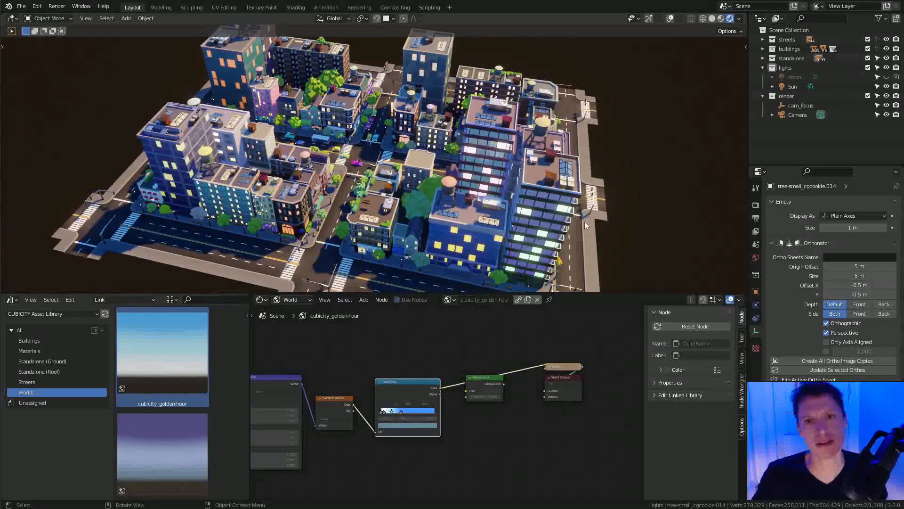
scroll(589, 202, "down", 3)
middle_click_drag(415, 422, 468, 428)
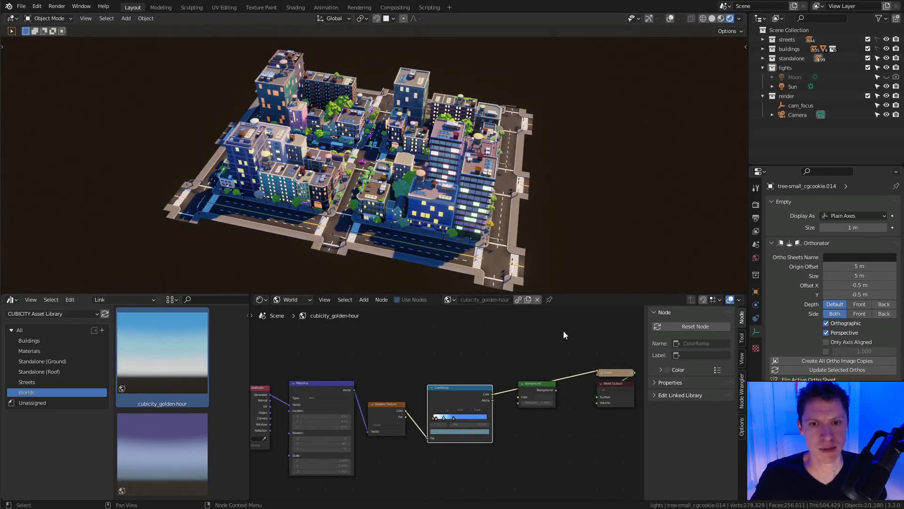